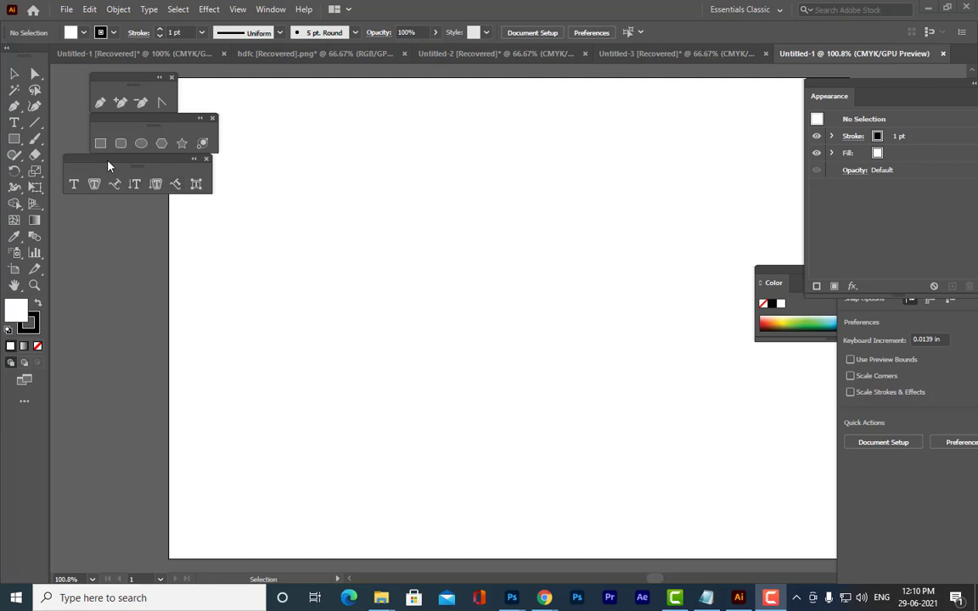
Tear off the type tools as a floating bar and stack it beneath the floating pen and shape tool bars
left_click_drag(108, 163, 141, 189)
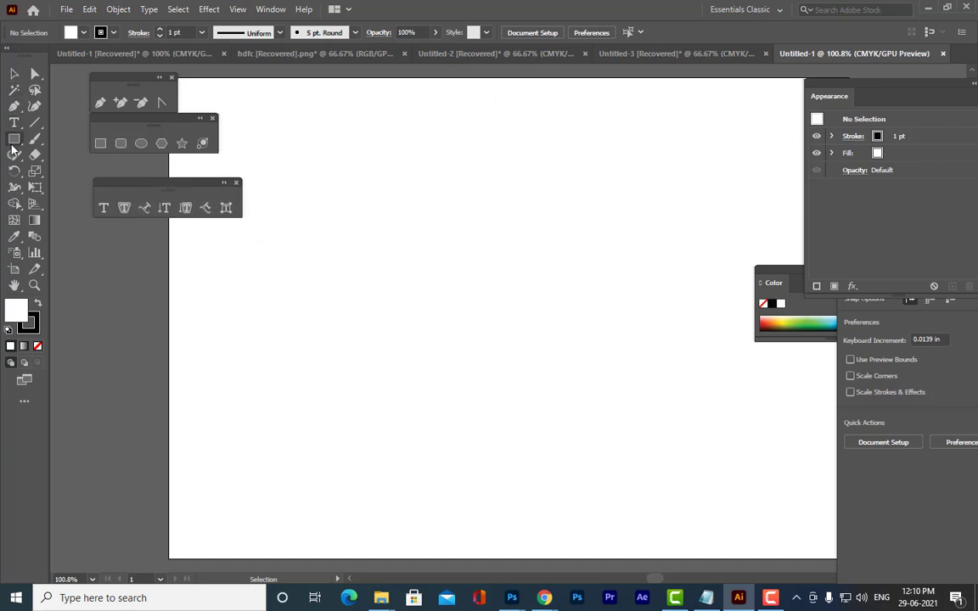
left_click(14, 123)
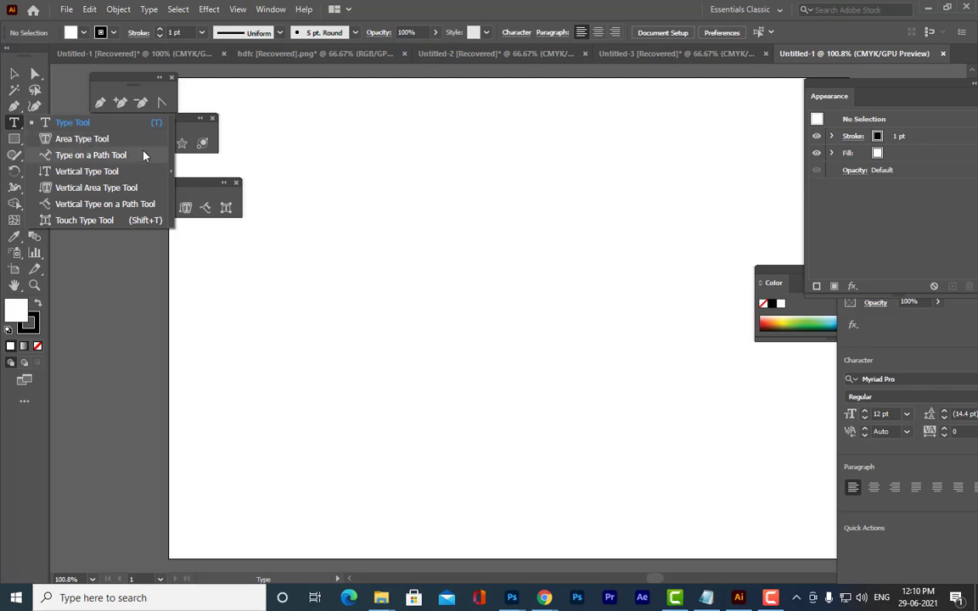
left_click(170, 175)
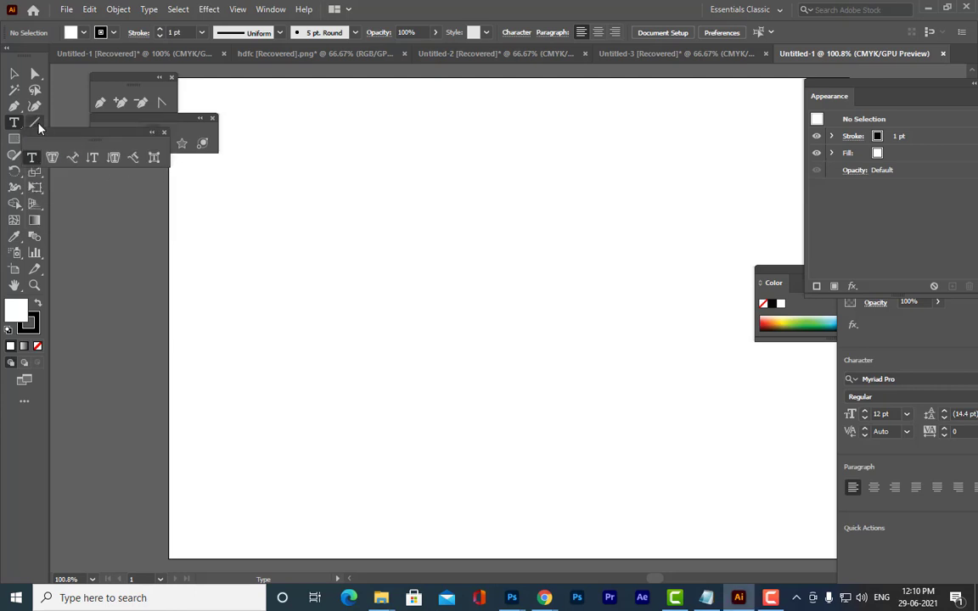
left_click_drag(47, 138, 114, 175)
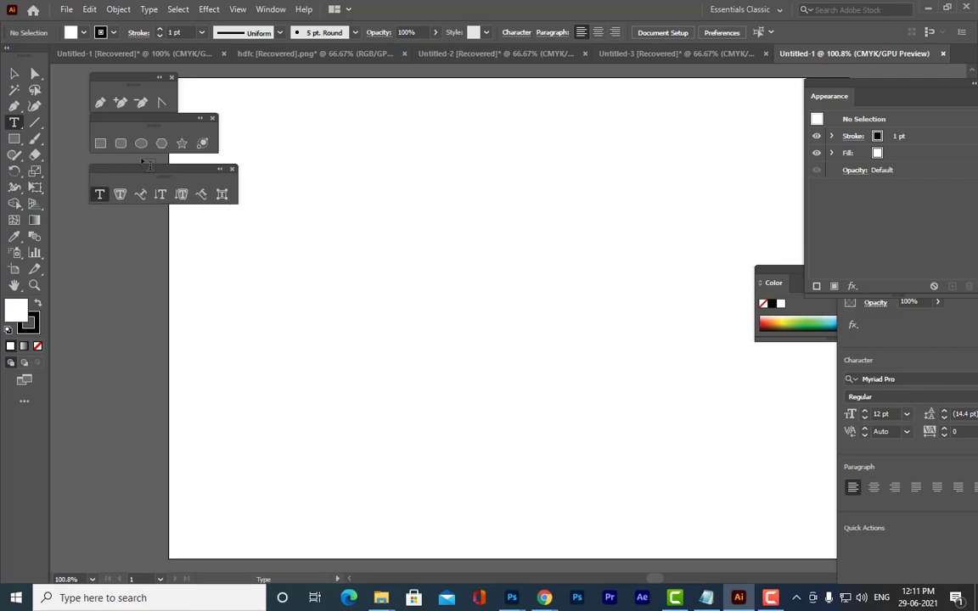
left_click_drag(131, 124, 132, 134)
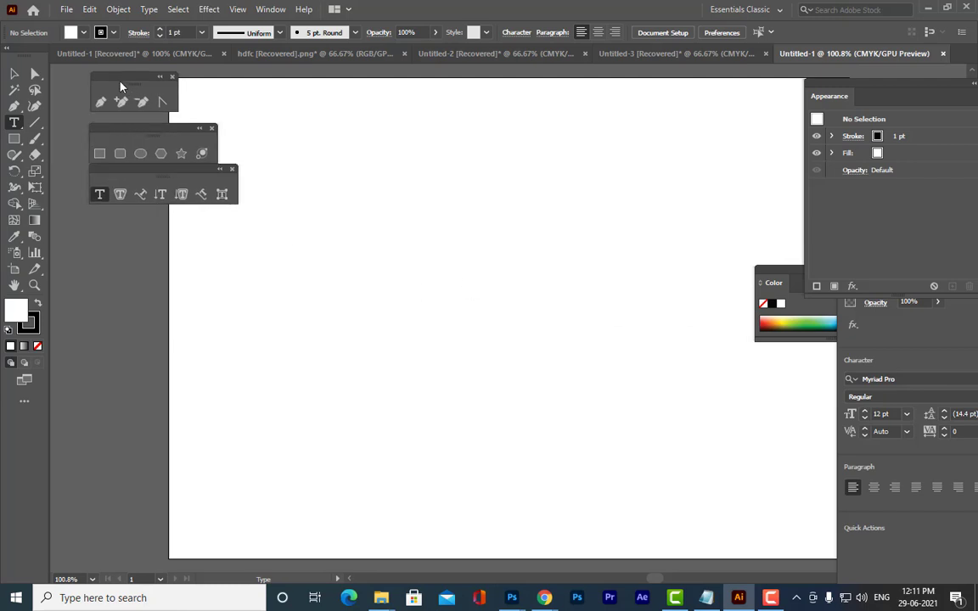
left_click_drag(108, 75, 109, 85)
mouse_move(116, 168)
left_mouse_down()
mouse_move(105, 206)
mouse_move(120, 168)
left_mouse_up()
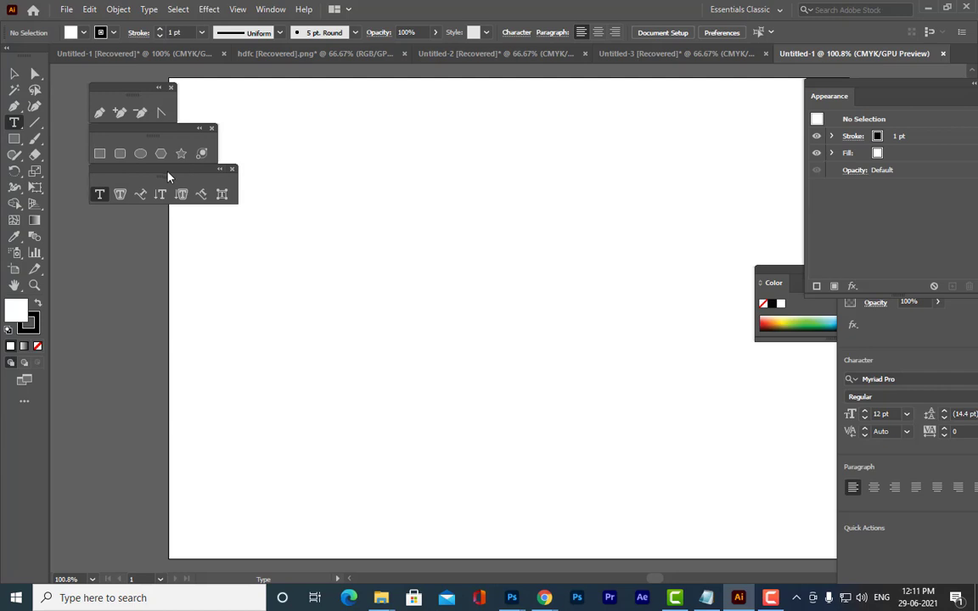
left_click_drag(171, 175, 166, 176)
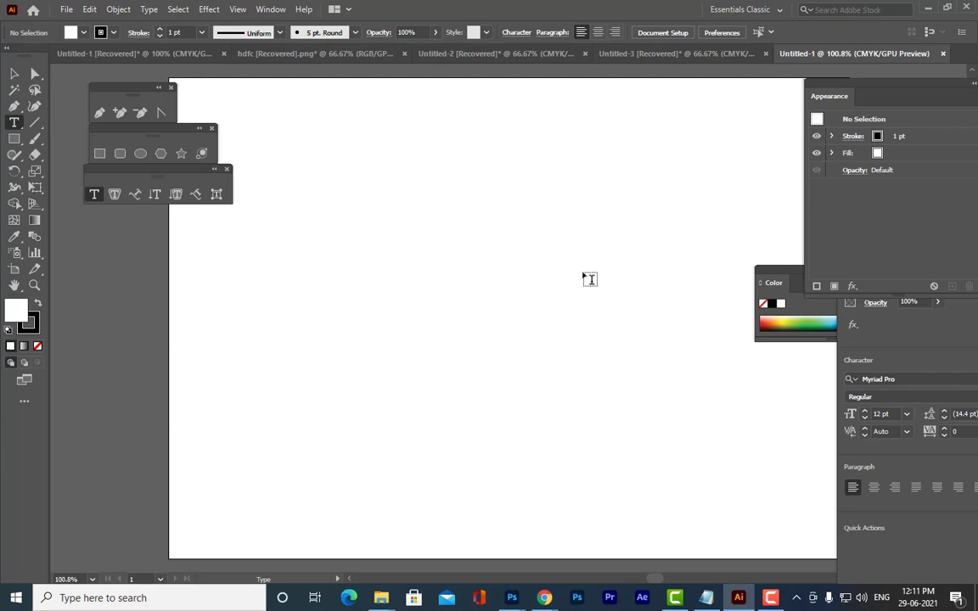
Add a line of point text reading "maac dilsukhnagar" near the middle of the artboard, replacing the placeholder text
left_click(360, 266)
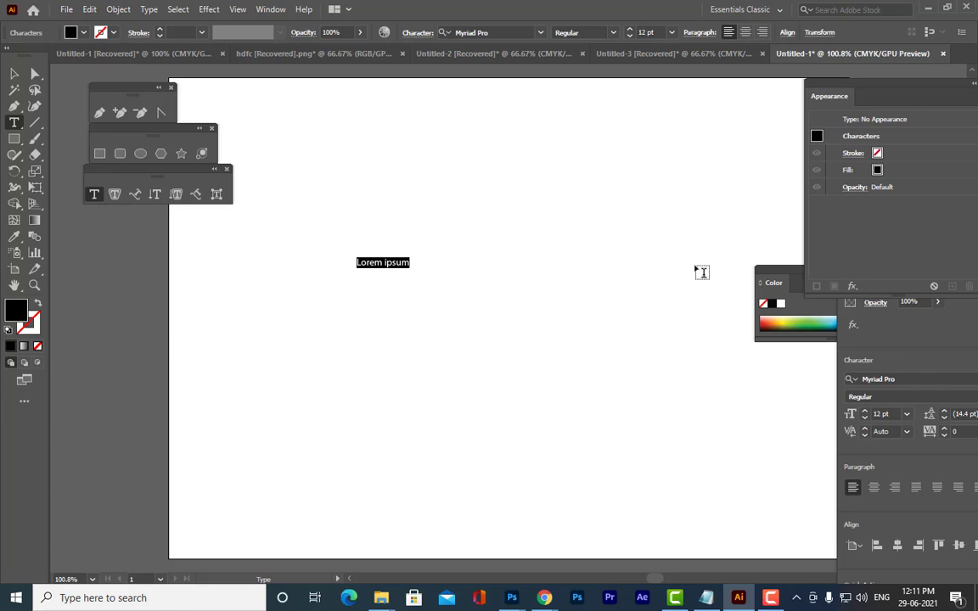
key("BackSpace")
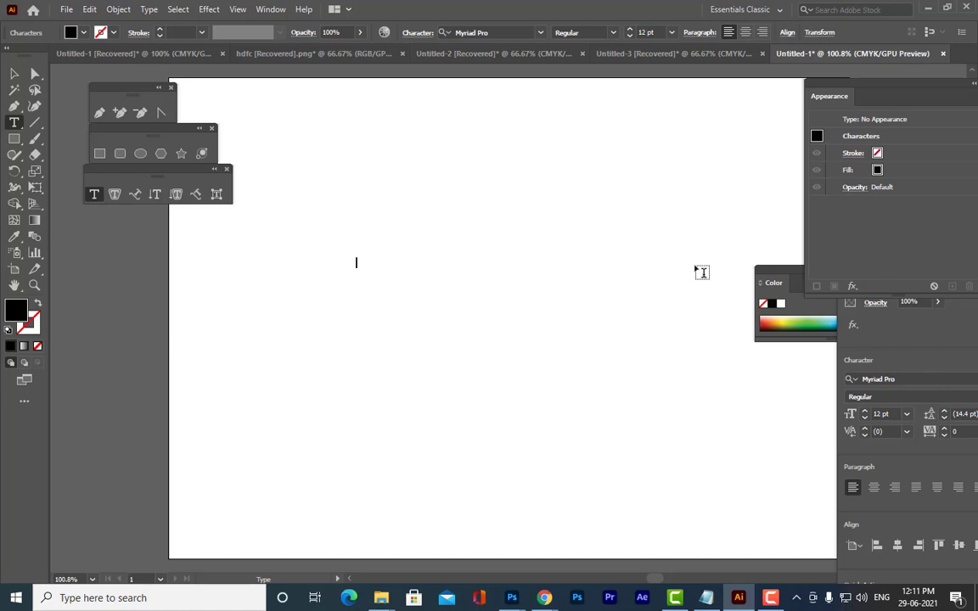
type("m")
key("BackSpace")
type("maac dilsukhnagar")
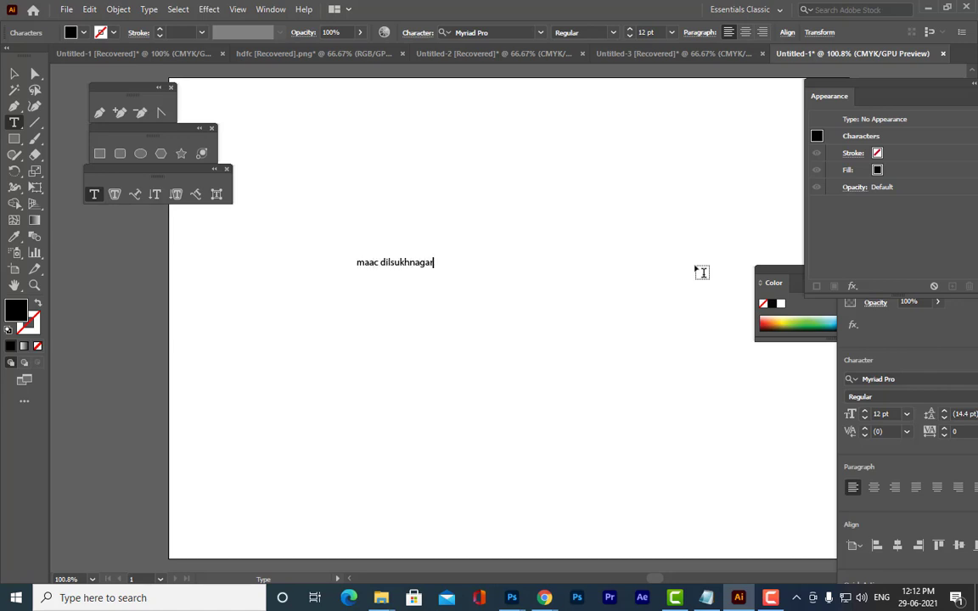
Select the whole "maac dilsukhnagar" text and enlarge its font size to 62 pt
key("shift+Left")
key("shift+Left")
key("shift+Left")
key("shift+Left")
key("shift+Left")
key("shift+Left")
key("shift+Left")
key("shift+Left")
key("shift+Left")
key("shift+Left")
key("shift+Left")
key("shift+Left")
key("shift+Left")
key("shift+Left")
key("shift+Left")
key("shift+Left")
key("shift+Left")
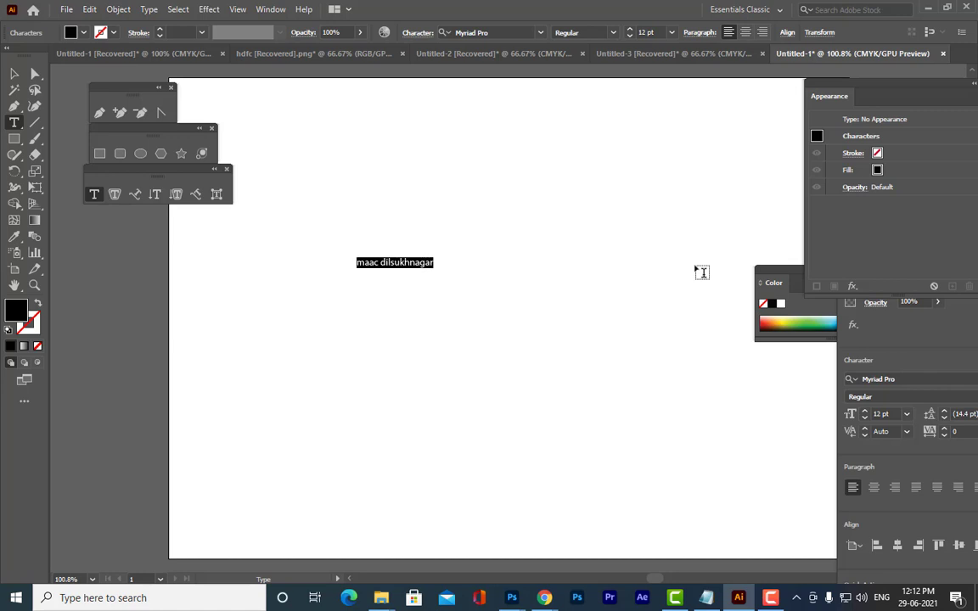
key("ctrl+shift+period")
key("ctrl+shift+period")
key("ctrl+shift+period")
key("ctrl+shift+period")
key("ctrl+shift+period")
key("ctrl+shift+period")
key("ctrl+shift+period")
key("ctrl+shift+period")
key("ctrl+shift+period")
key("ctrl+shift+period")
key("ctrl+shift+period")
key("ctrl+shift+period")
key("ctrl+shift+period")
key("ctrl+shift+period")
key("ctrl+shift+period")
key("ctrl+shift+period")
key("ctrl+shift+period")
key("ctrl+shift+period")
key("ctrl+shift+period")
key("ctrl+shift+period")
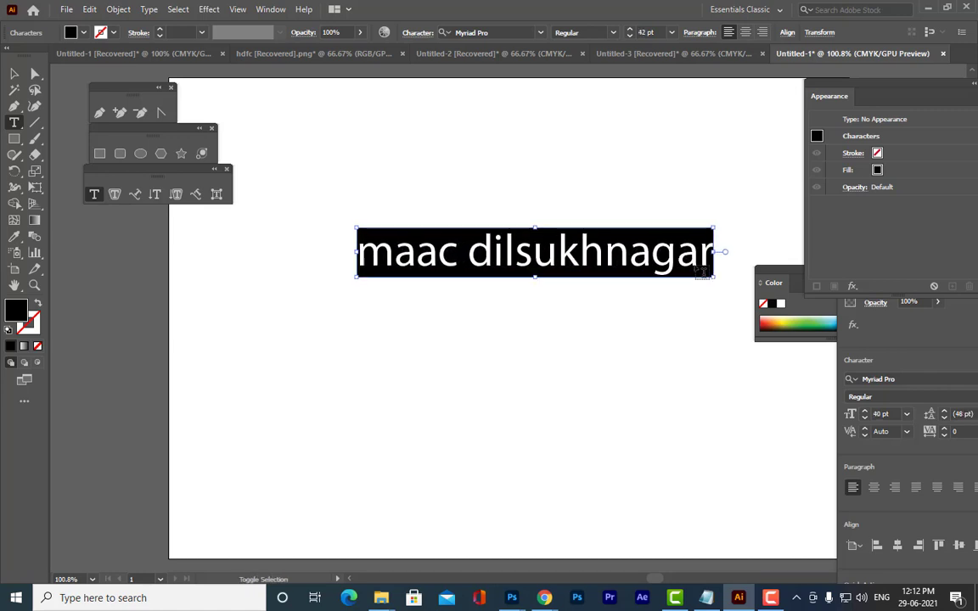
key("ctrl+shift+period")
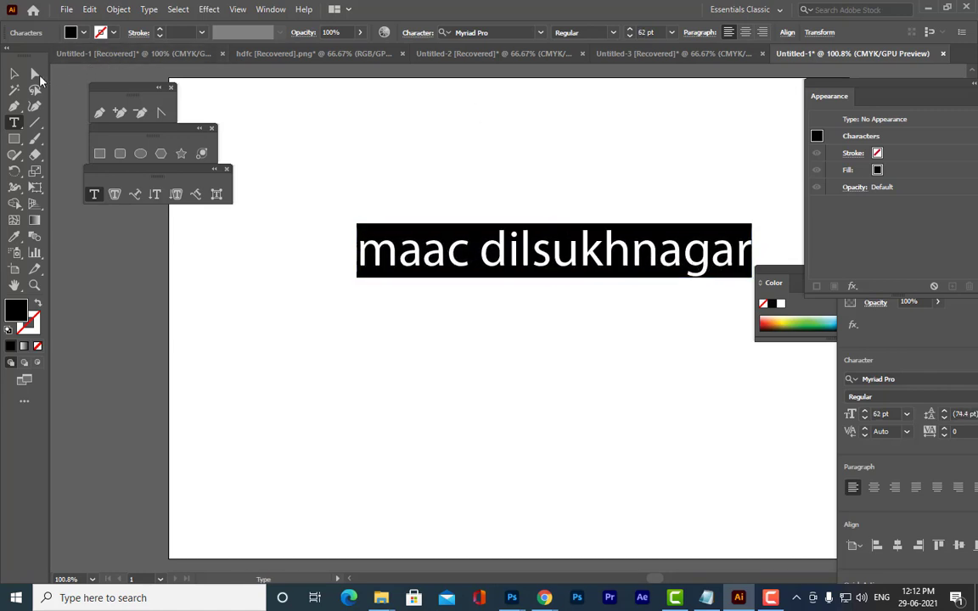
Move the text to the centre of the artboard and scale it up to about 73 pt
left_click(15, 74)
left_click_drag(566, 251, 503, 312)
left_click_drag(776, 272, 814, 273)
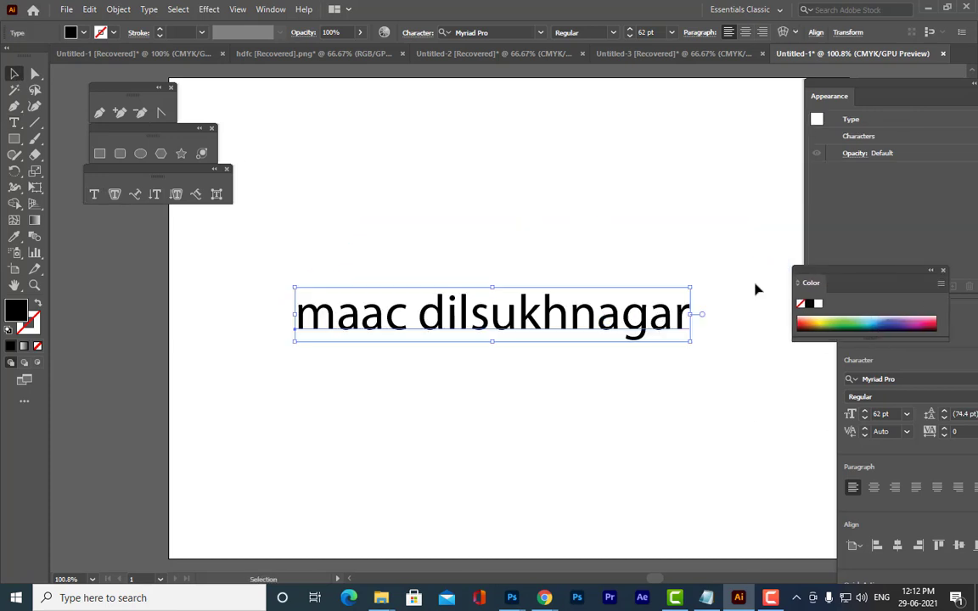
left_click_drag(690, 343, 729, 371)
left_click_drag(663, 329, 671, 336)
Change the text's fill to a bright pinkish red and shift the text slightly
double_click(12, 314)
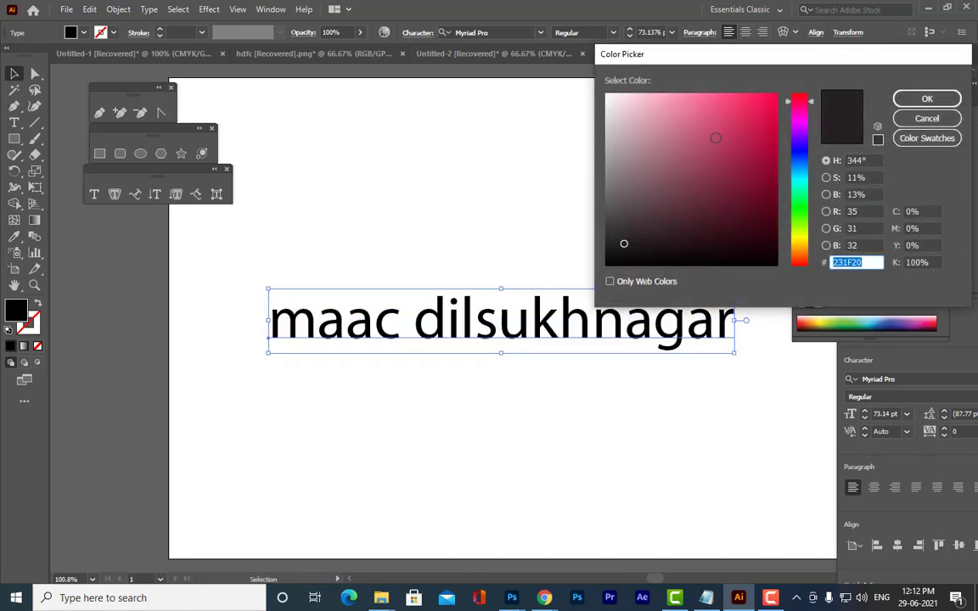
left_click_drag(716, 136, 797, 85)
left_click(925, 98)
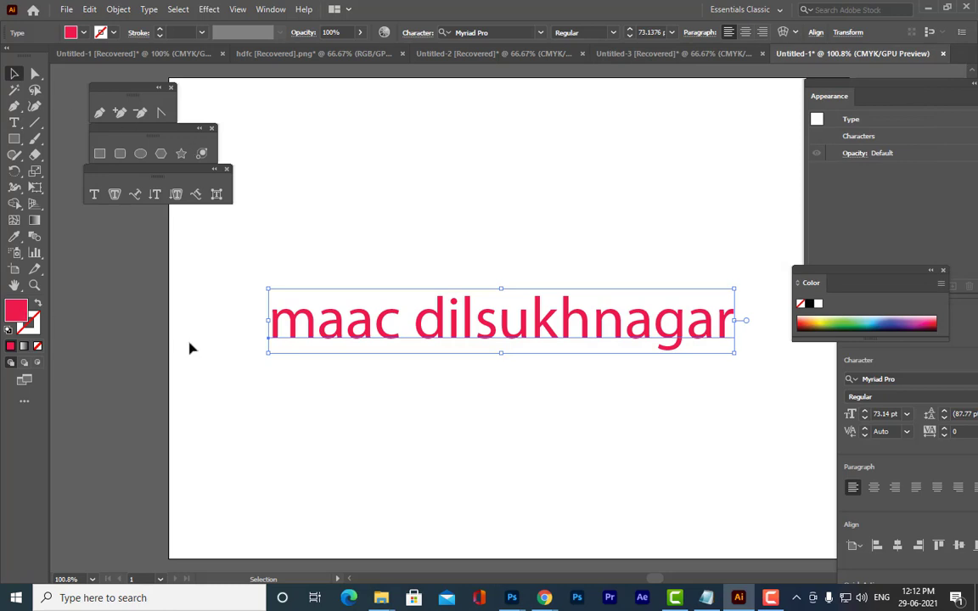
left_click_drag(493, 321, 488, 326)
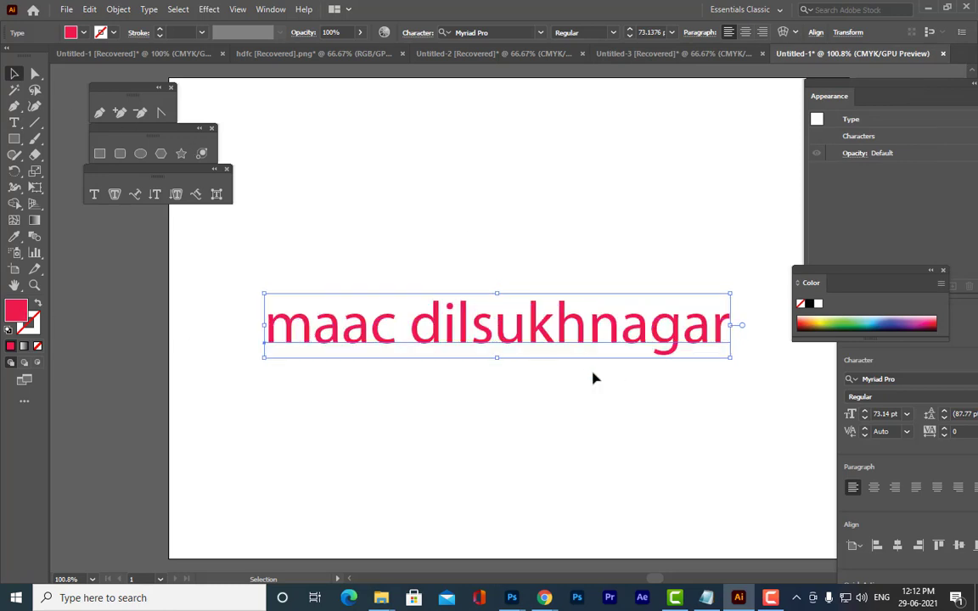
Change the font of the entire "maac dilsukhnagar" text to French Script MT
left_click(95, 193)
left_click_drag(728, 314, 141, 313)
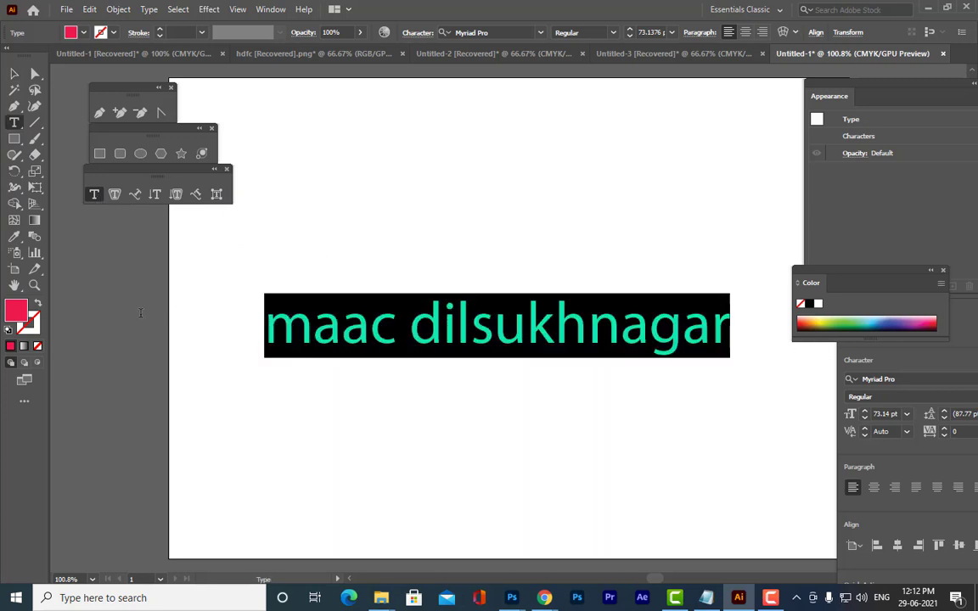
left_click(540, 32)
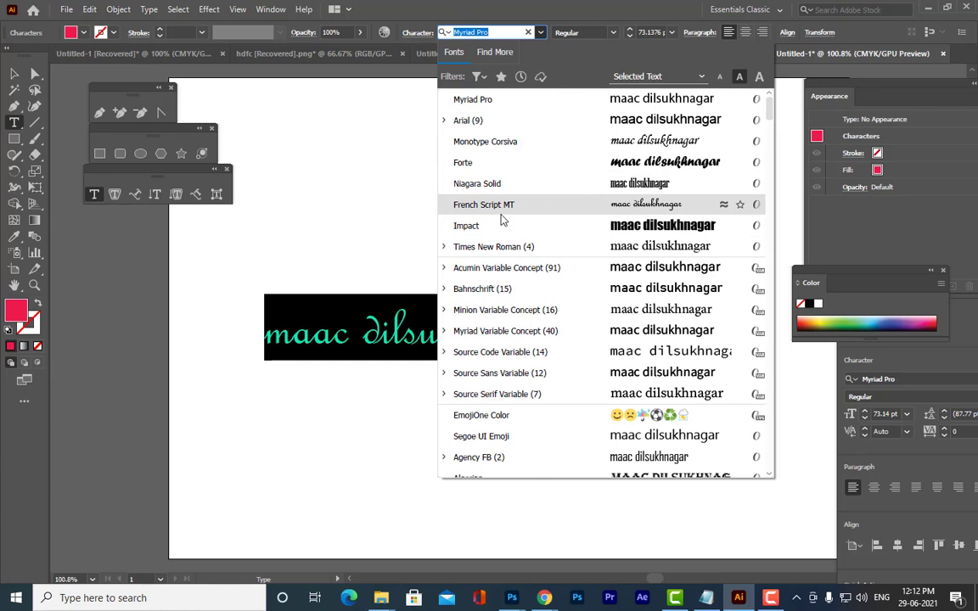
left_click(501, 214)
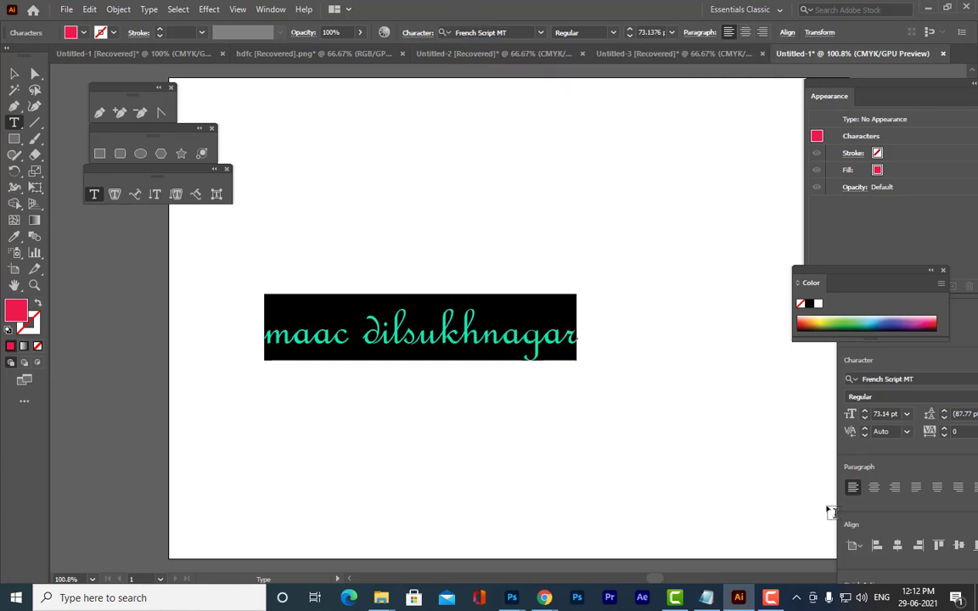
Increase the selected text's font size in increments to about 91 pt
key("ctrl+shift+period")
key("ctrl+shift+period")
key("ctrl+shift+period")
key("ctrl+shift+period")
key("ctrl+shift+period")
key("ctrl+shift+period")
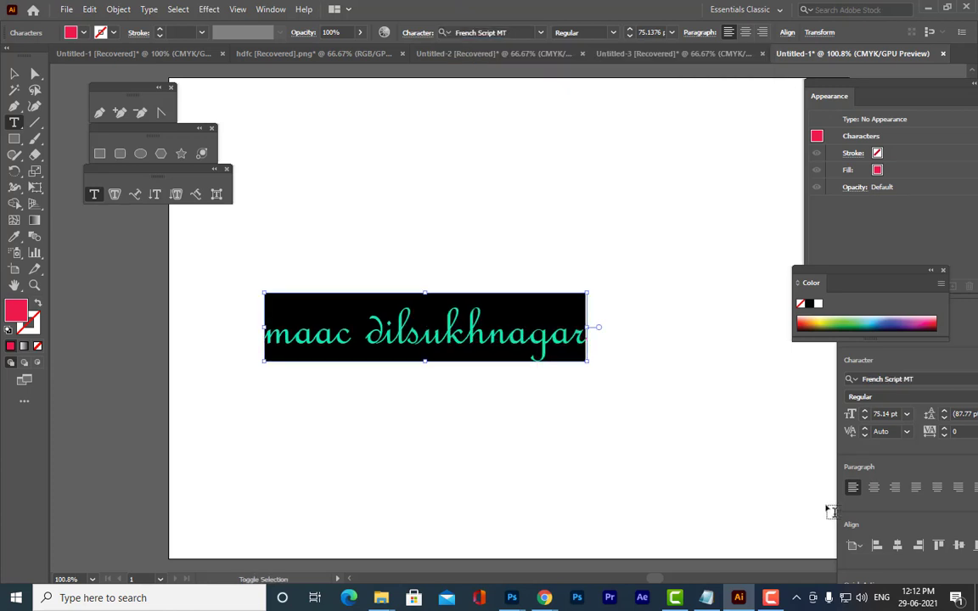
key("ctrl+shift+period")
key("ctrl+shift+period")
key("ctrl+shift+period")
key("ctrl+shift+a")
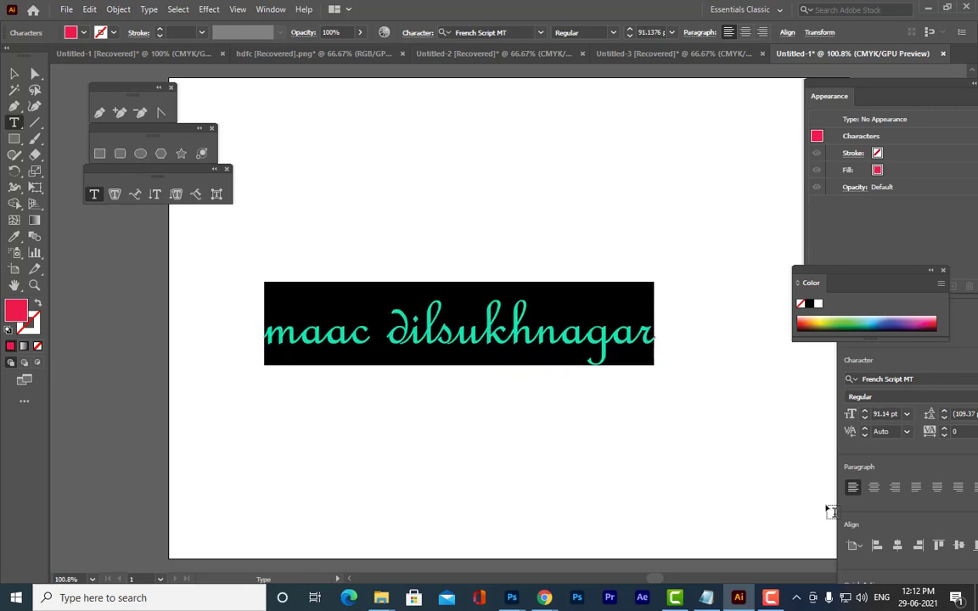
View the character options, close them, and enlarge the selected text to about 119 pt
left_click(417, 33)
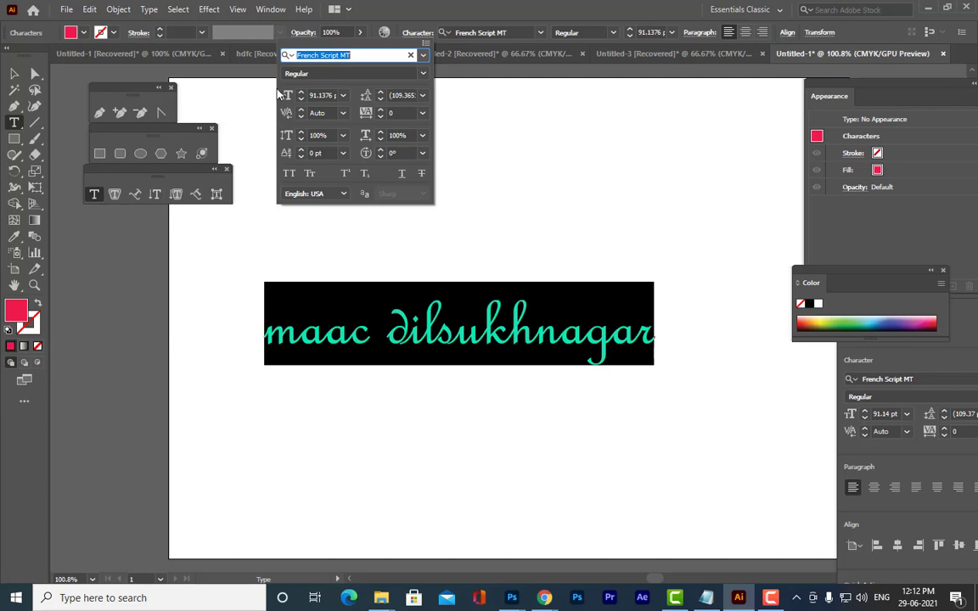
left_click(644, 5)
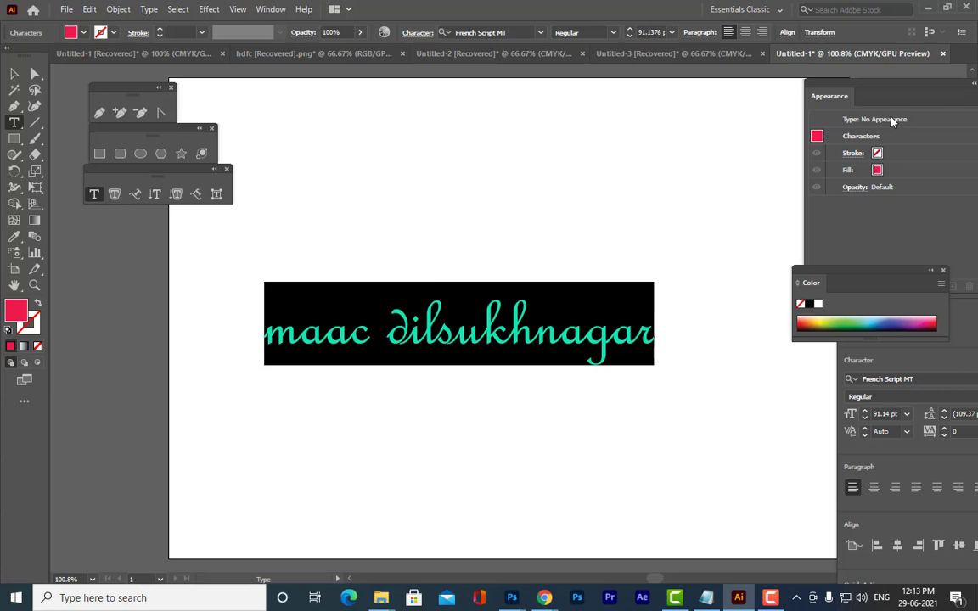
key("ctrl+shift+period")
key("ctrl+shift+period")
key("ctrl+shift+period")
key("ctrl+shift+period")
key("ctrl+shift+period")
key("ctrl+shift+period")
key("ctrl+shift+period")
key("ctrl+shift+period")
key("ctrl+shift+period")
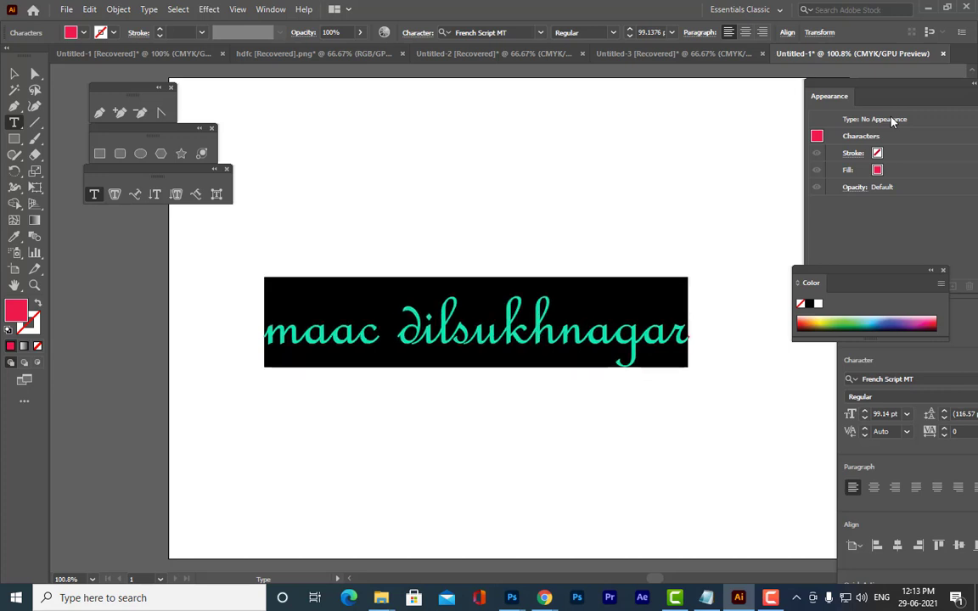
key("ctrl+shift+period")
key("ctrl+shift+period")
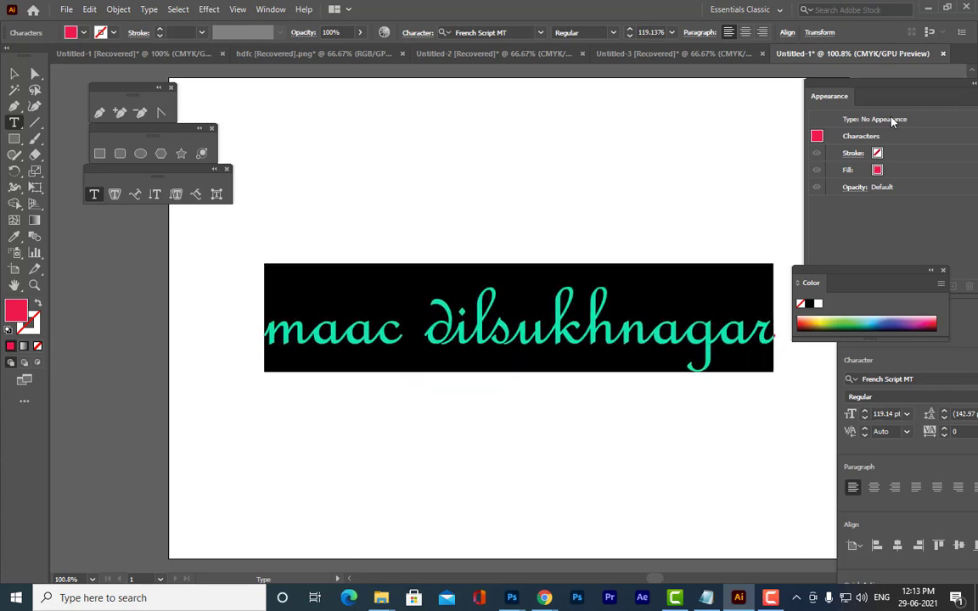
Reduce the selected text's font size in increments to about 5 pt
key("ctrl+shift+comma")
key("ctrl+shift+comma")
key("ctrl+shift+comma")
key("ctrl+shift+comma")
key("ctrl+shift+comma")
key("ctrl+shift+comma")
key("ctrl+shift+comma")
key("ctrl+shift+comma")
key("ctrl+shift+comma")
key("ctrl+shift+comma")
key("ctrl+shift+comma")
key("ctrl+shift+comma")
key("ctrl+shift+comma")
key("ctrl+shift+comma")
key("ctrl+shift+comma")
key("ctrl+shift+comma")
key("ctrl+shift+comma")
key("ctrl+shift+comma")
key("ctrl+shift+comma")
key("ctrl+shift+comma")
key("ctrl+shift+comma")
key("ctrl+shift+comma")
key("ctrl+shift+comma")
key("ctrl+shift+comma")
key("ctrl+shift+comma")
key("ctrl+shift+comma")
key("ctrl+shift+comma")
key("ctrl+shift+comma")
key("ctrl+shift+comma")
key("ctrl+shift+comma")
key("ctrl+shift+comma")
key("ctrl+shift+comma")
key("ctrl+shift+comma")
key("ctrl+shift+comma")
key("ctrl+shift+comma")
key("ctrl+shift+comma")
key("ctrl+shift+comma")
key("ctrl+shift+comma")
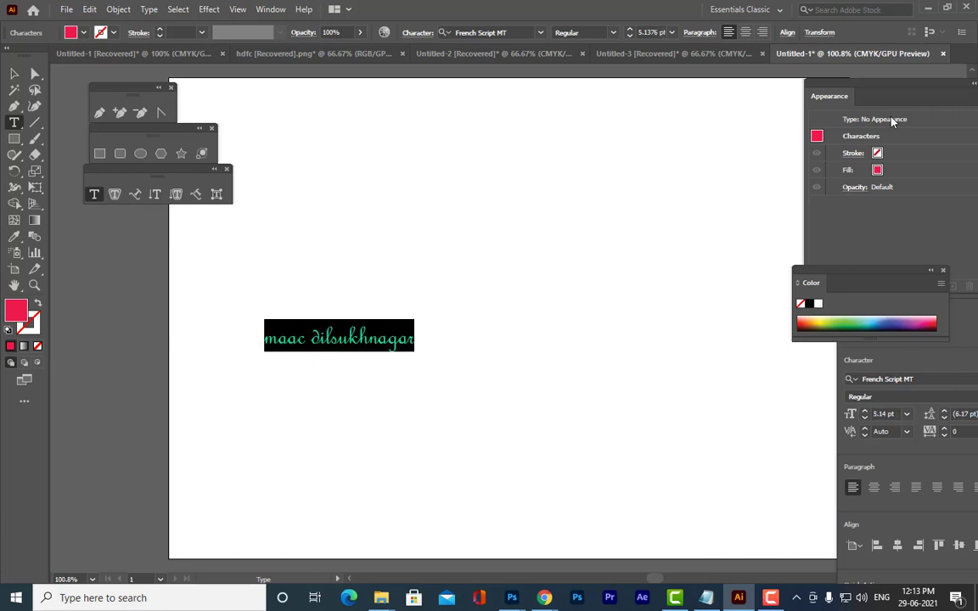
Increase the selected text's font size back up in increments to about 81 pt
key("ctrl+shift+period")
key("ctrl+shift+period")
key("ctrl+shift+period")
key("ctrl+shift+period")
key("ctrl+shift+period")
key("ctrl+shift+period")
key("ctrl+shift+period")
key("ctrl+shift+period")
key("ctrl+shift+period")
key("ctrl+shift+period")
key("ctrl+shift+period")
key("ctrl+shift+period")
key("ctrl+shift+period")
key("ctrl+shift+period")
key("ctrl+shift+period")
key("ctrl+shift+period")
key("ctrl+shift+period")
key("ctrl+shift+period")
key("ctrl+shift+period")
key("ctrl+shift+period")
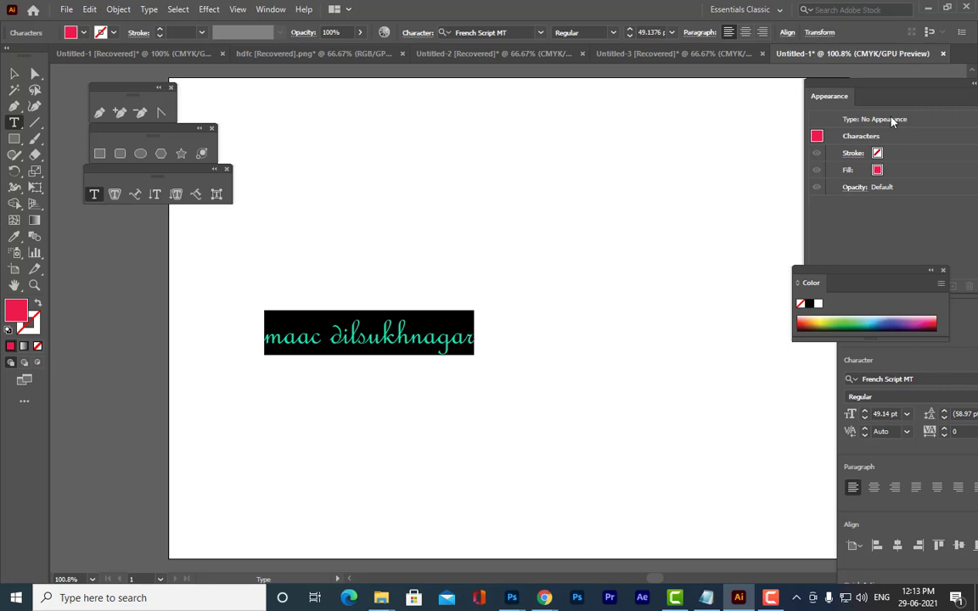
key("ctrl+shift+period")
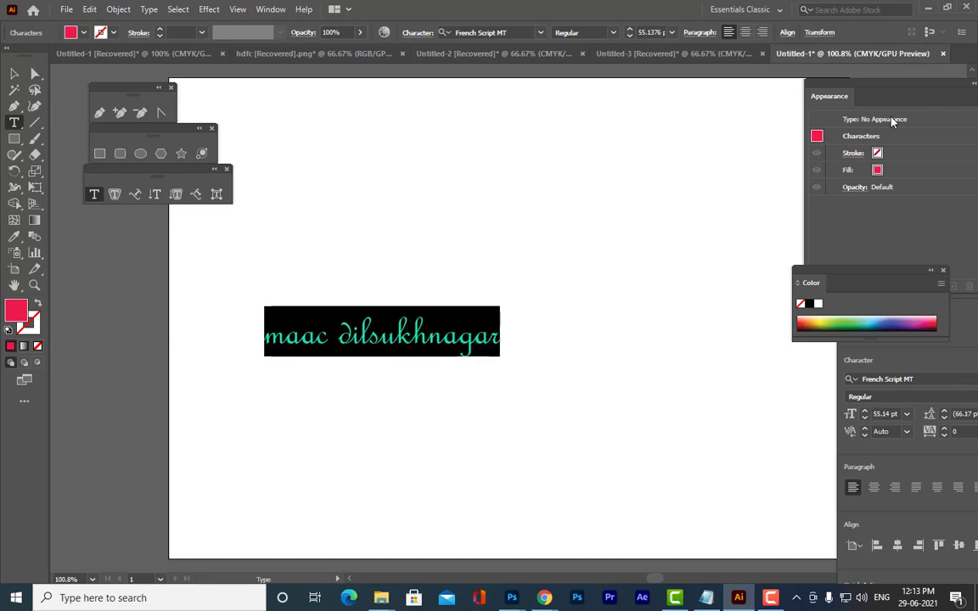
key("ctrl+shift+period")
key("ctrl+shift+period")
key("ctrl+shift+period")
key("ctrl+shift+period")
key("ctrl+shift+period")
key("ctrl+shift+period")
key("ctrl+shift+period")
key("ctrl+shift+period")
key("ctrl+shift+period")
key("ctrl+shift+period")
key("ctrl+shift+period")
key("ctrl+shift+period")
key("ctrl+shift+period")
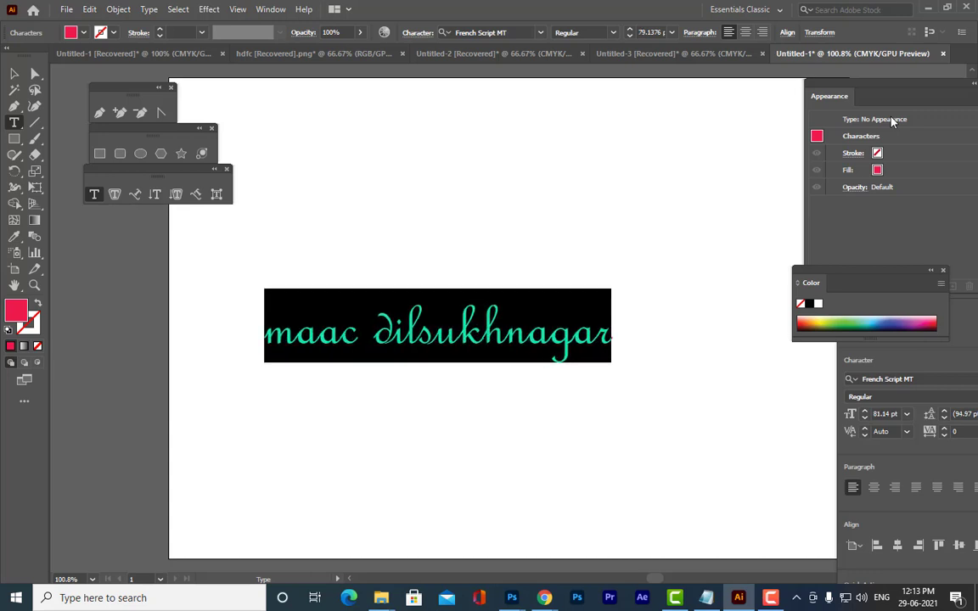
Increase the selected text's font size in increments to about 115 pt
key("ctrl+shift+period")
key("ctrl+shift+period")
key("ctrl+shift+period")
key("ctrl+shift+period")
key("ctrl+shift+period")
key("ctrl+shift+period")
key("ctrl+shift+period")
key("ctrl+shift+period")
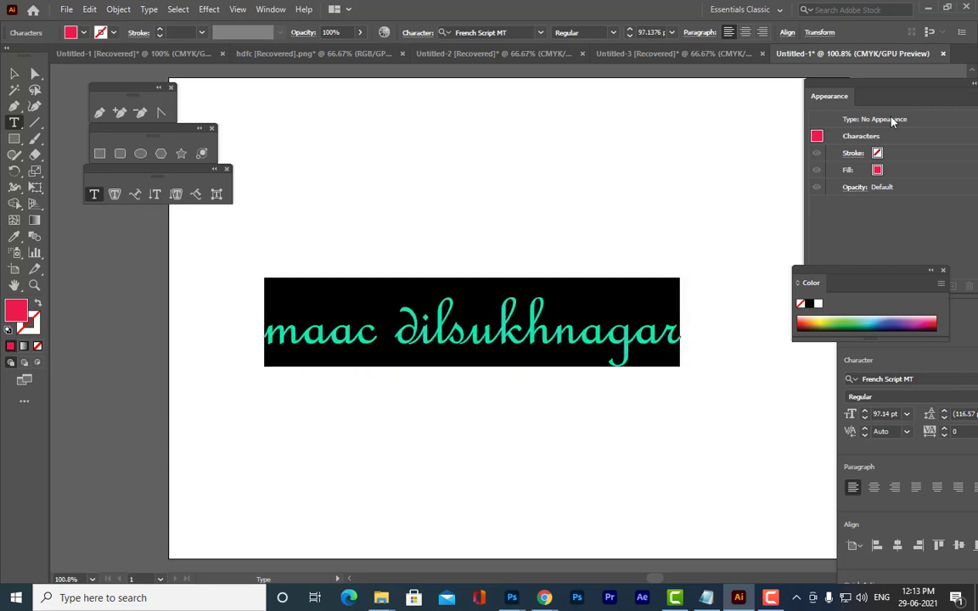
key("ctrl+shift+period")
key("ctrl+shift+period")
key("ctrl+shift+period")
key("ctrl+shift+period")
key("ctrl+shift+period")
key("ctrl+shift+period")
key("ctrl+shift+period")
key("ctrl+shift+period")
key("ctrl+shift+period")
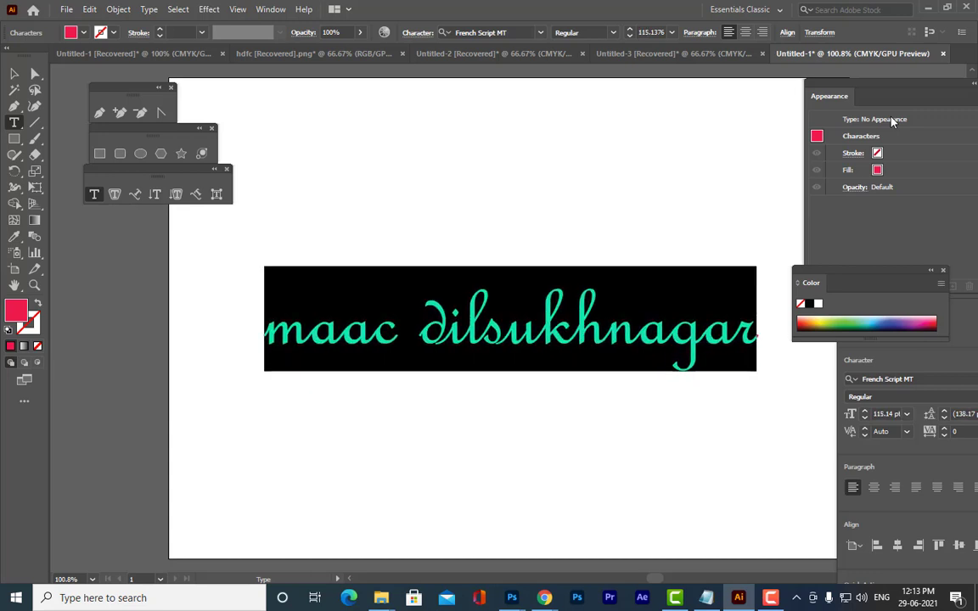
Reduce the selected text's font size in increments to below 90 pt
key("ctrl+shift+comma")
key("ctrl+shift+comma")
key("ctrl+shift+comma")
key("ctrl+shift+comma")
key("ctrl+shift+comma")
key("ctrl+shift+comma")
key("ctrl+shift+comma")
key("ctrl+shift+comma")
key("ctrl+shift+comma")
key("ctrl+shift+comma")
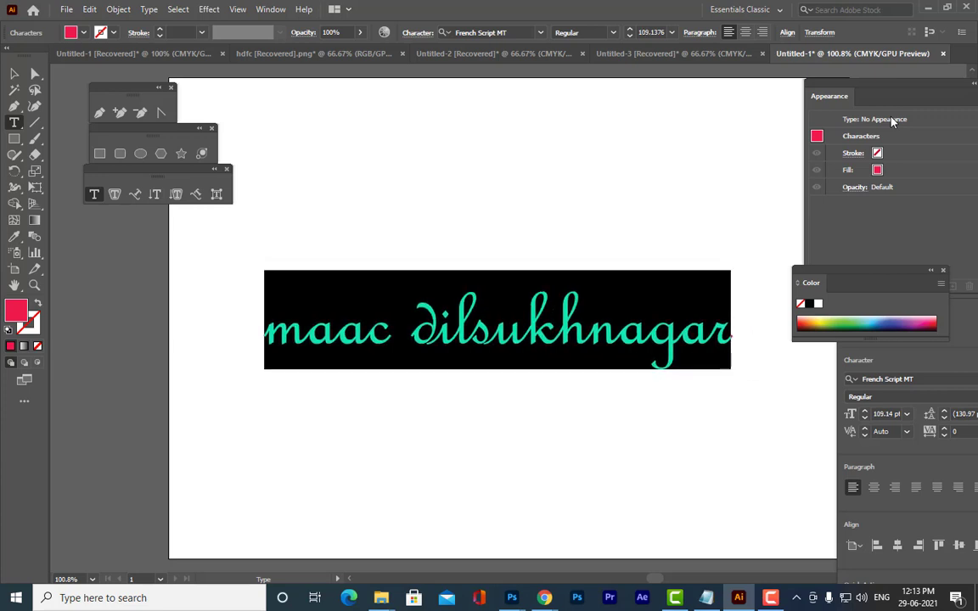
key("ctrl+shift+comma")
key("ctrl+shift+comma")
key("ctrl+shift+comma")
key("ctrl+shift+comma")
key("ctrl+shift+comma")
key("ctrl+shift+comma")
key("ctrl+shift+comma")
key("ctrl+shift+comma")
key("ctrl+shift+comma")
Increase the selected text's font size in increments to about 111 pt
key("ctrl+shift+period")
key("ctrl+shift+period")
key("ctrl+shift+period")
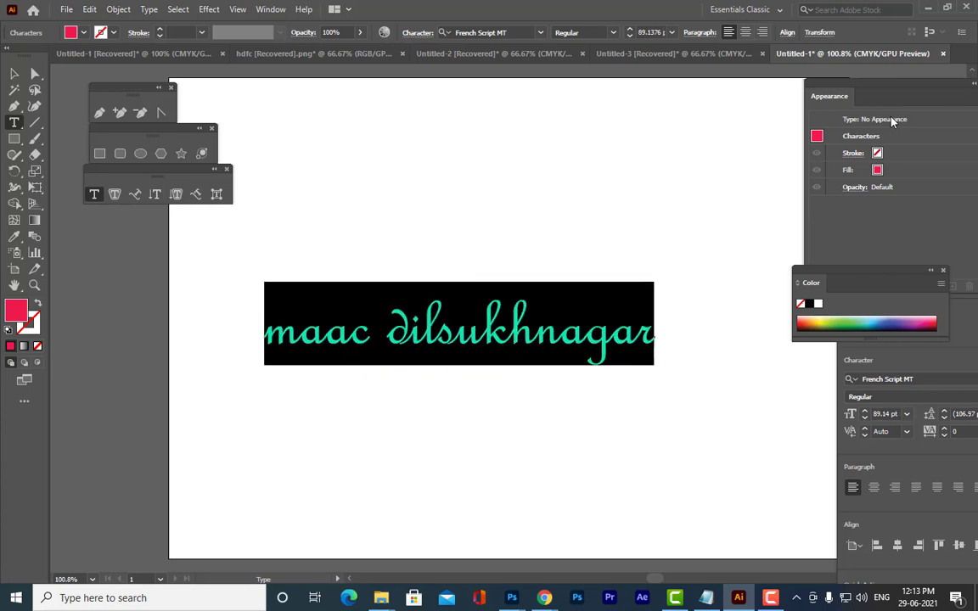
key("ctrl+shift+period")
key("ctrl+shift+period")
key("ctrl+shift+period")
key("ctrl+shift+period")
key("ctrl+shift+period")
key("ctrl+shift+period")
key("ctrl+shift+period")
key("ctrl+shift+period")
key("ctrl+shift+period")
key("ctrl+shift+period")
key("ctrl+shift+period")
key("ctrl+shift+period")
key("ctrl+shift+period")
key("ctrl+shift+period")
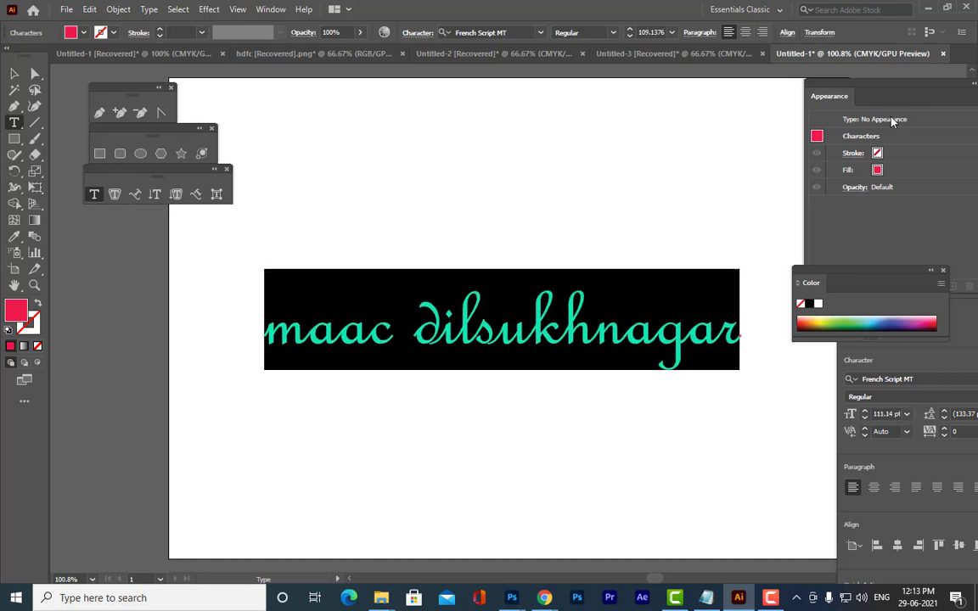
Reduce the selected text's font size in increments to about 73 pt
key("ctrl+shift+comma")
key("ctrl+shift+comma")
key("ctrl+shift+comma")
key("ctrl+shift+comma")
key("ctrl+shift+comma")
key("ctrl+shift+comma")
key("ctrl+shift+comma")
key("ctrl+shift+comma")
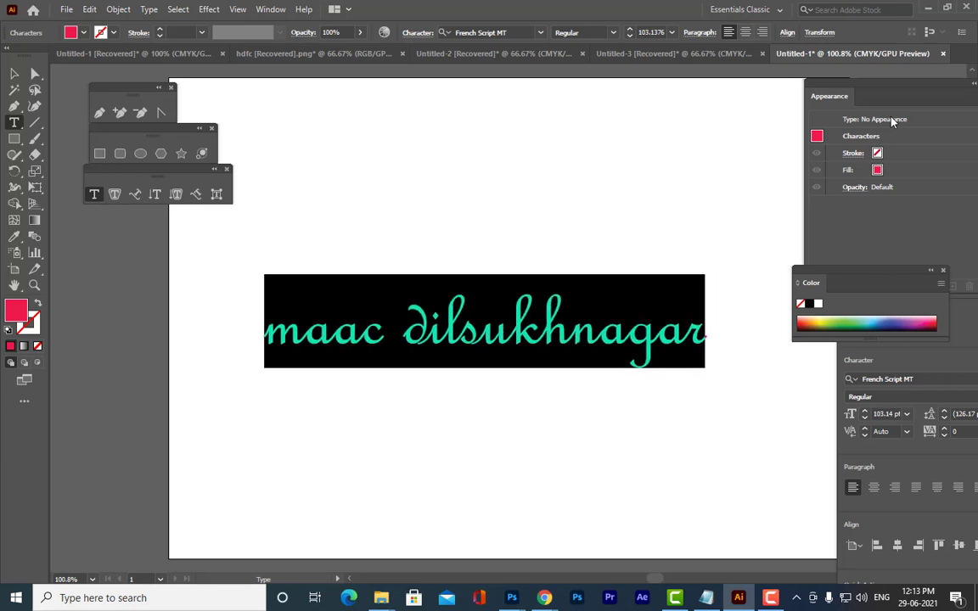
key("ctrl+shift+comma")
key("ctrl+shift+comma")
key("ctrl+shift+comma")
key("ctrl+shift+comma")
key("ctrl+shift+comma")
key("ctrl+shift+comma")
key("ctrl+shift+comma")
key("ctrl+shift+comma")
key("ctrl+shift+comma")
key("ctrl+shift+comma")
key("ctrl+shift+comma")
key("ctrl+shift+comma")
key("ctrl+shift+comma")
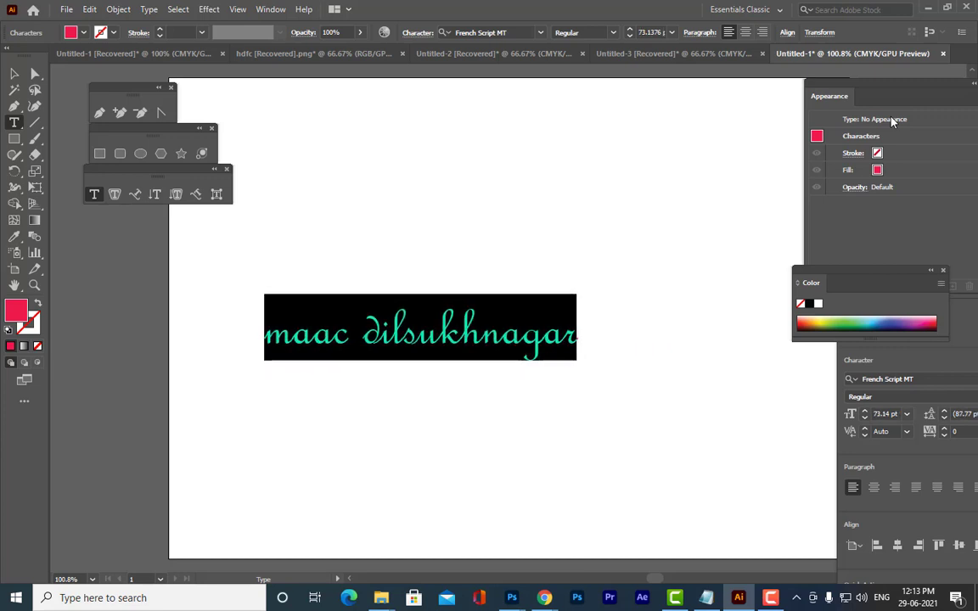
Increase the selected text's font size in increments to about 119 pt
key("ctrl+shift+period")
key("ctrl+shift+period")
key("ctrl+shift+period")
key("ctrl+shift+period")
key("ctrl+shift+period")
key("ctrl+shift+period")
key("ctrl+shift+period")
key("ctrl+shift+period")
key("ctrl+shift+period")
key("ctrl+shift+period")
key("ctrl+shift+period")
key("ctrl+shift+period")
key("ctrl+shift+period")
key("ctrl+shift+period")
key("ctrl+shift+period")
key("ctrl+shift+period")
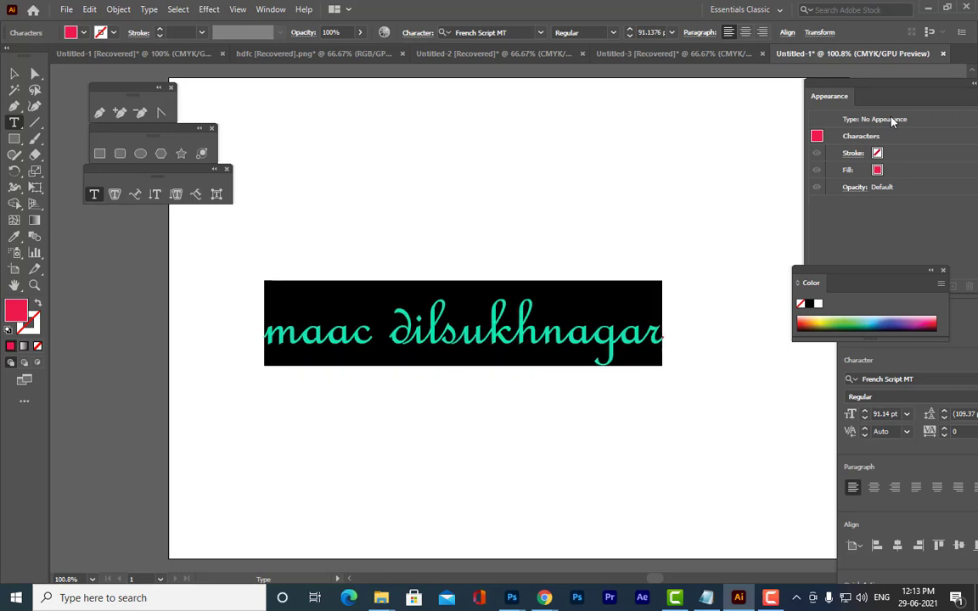
key("ctrl+shift+period")
key("ctrl+shift+period")
key("ctrl+shift+period")
key("ctrl+shift+period")
key("ctrl+shift+period")
key("ctrl+shift+period")
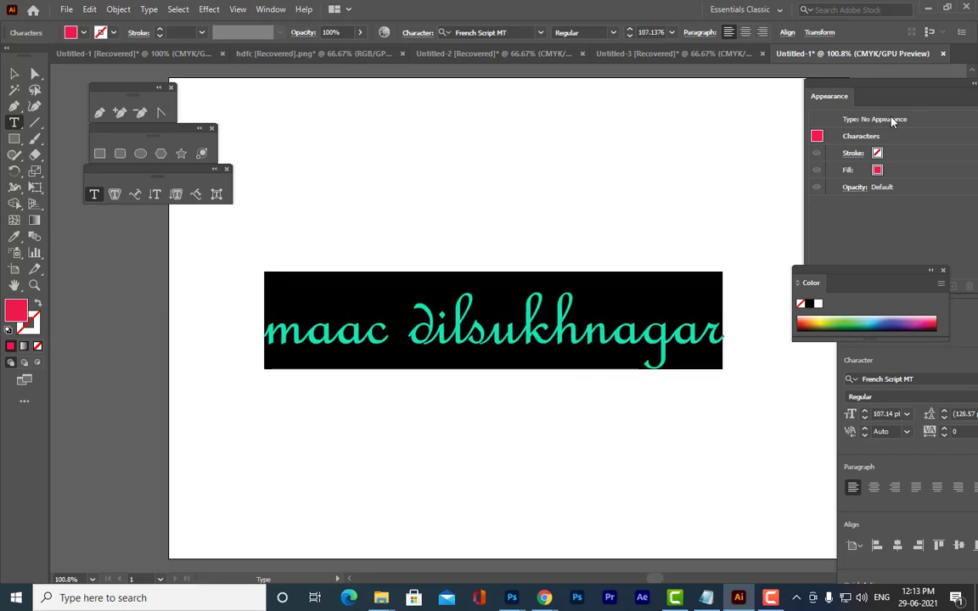
key("ctrl+shift+period")
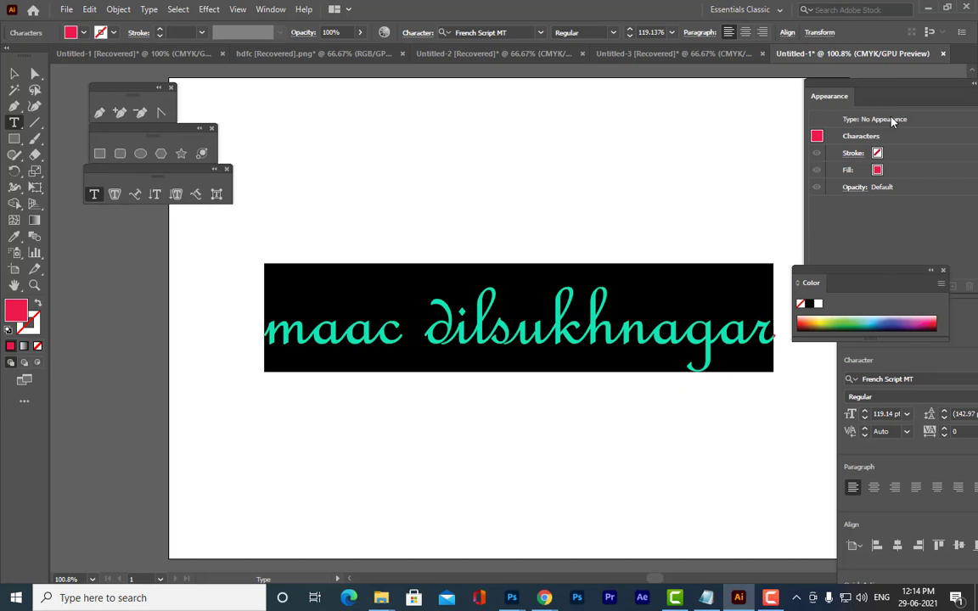
Reduce the selected text's font size in increments until the text is much smaller
key("ctrl+shift+comma")
key("ctrl+shift+comma")
key("ctrl+shift+comma")
key("ctrl+shift+comma")
key("ctrl+shift+comma")
key("ctrl+shift+comma")
key("ctrl+shift+comma")
key("ctrl+shift+comma")
key("ctrl+shift+comma")
key("ctrl+shift+comma")
key("ctrl+shift+comma")
key("ctrl+shift+comma")
key("ctrl+shift+comma")
key("ctrl+shift+comma")
key("ctrl+shift+comma")
key("ctrl+shift+comma")
key("ctrl+shift+comma")
key("ctrl+shift+comma")
key("ctrl+shift+comma")
key("ctrl+shift+comma")
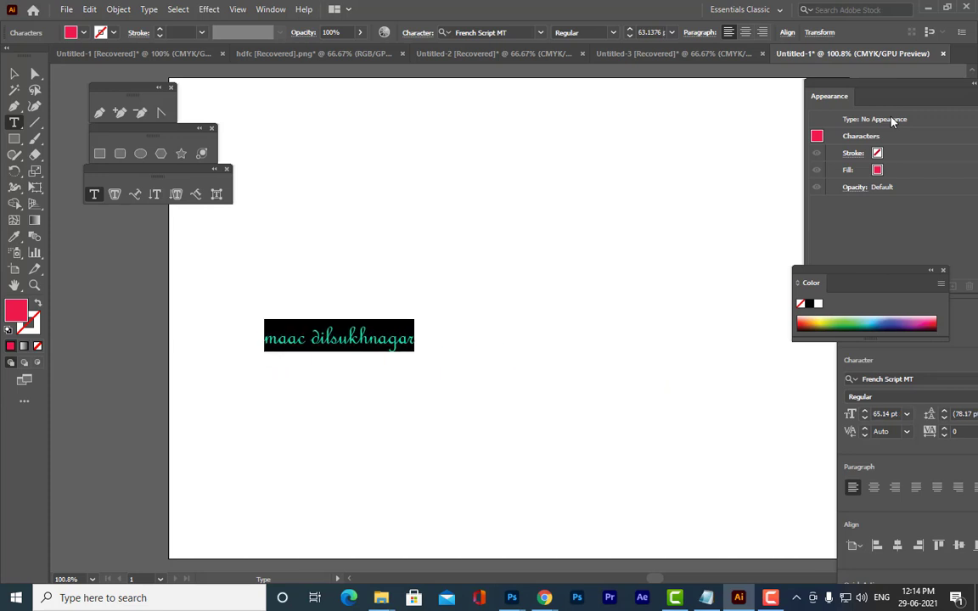
Increase the selected text's font size back up in increments to about 73 pt
key("ctrl+shift+period")
key("ctrl+shift+period")
key("ctrl+shift+period")
key("ctrl+shift+period")
key("ctrl+shift+period")
key("ctrl+shift+period")
key("ctrl+shift+period")
key("ctrl+shift+period")
key("ctrl+shift+period")
key("ctrl+shift+period")
key("ctrl+shift+period")
key("ctrl+shift+period")
key("ctrl+shift+period")
key("ctrl+shift+period")
key("ctrl+shift+period")
key("ctrl+shift+period")
key("ctrl+shift+period")
key("ctrl+shift+period")
key("ctrl+shift+period")
key("ctrl+shift+period")
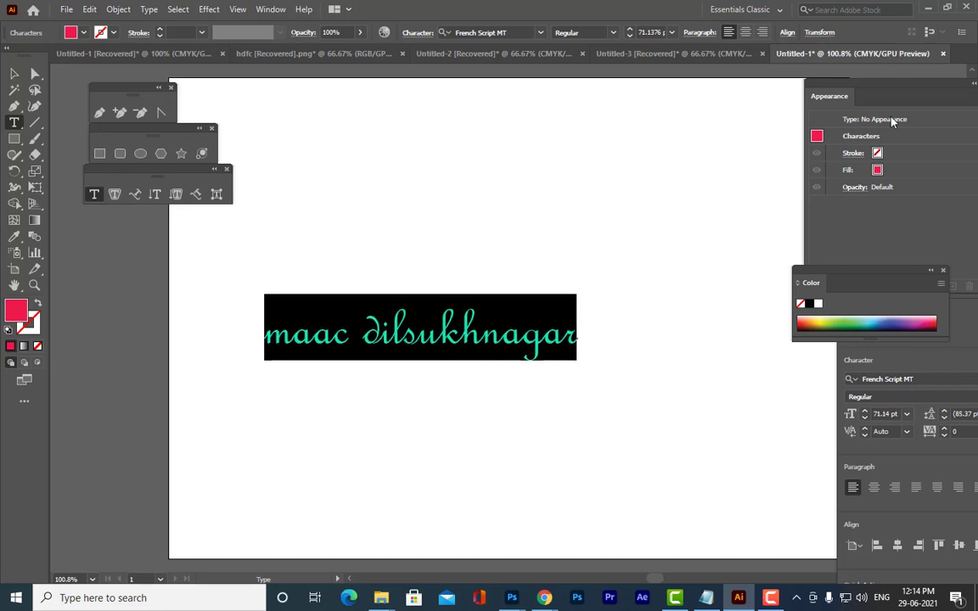
key("ctrl+shift+period")
Set the selected text's font to Impact and change its fill colour to blue
left_click(540, 33)
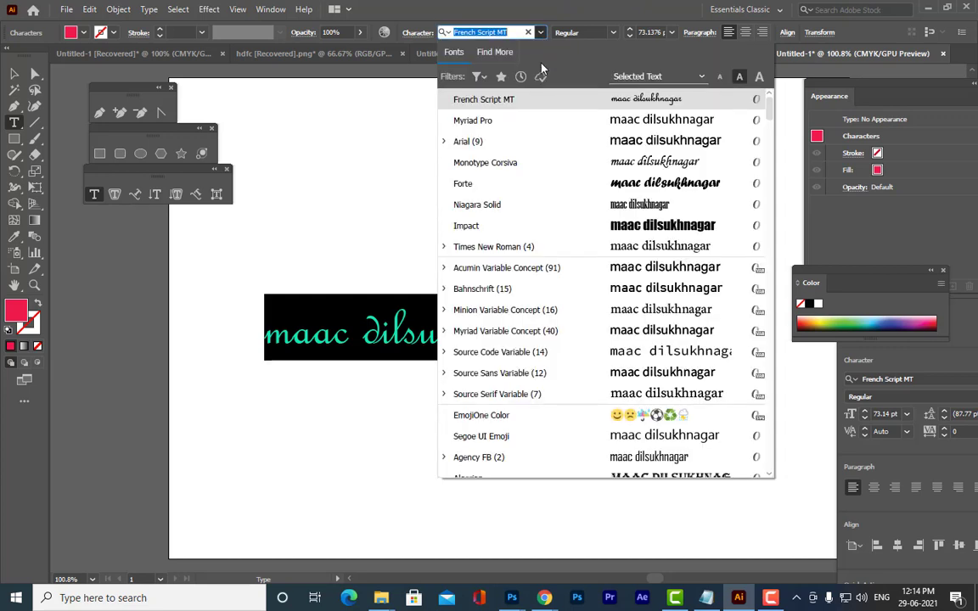
left_click(552, 226)
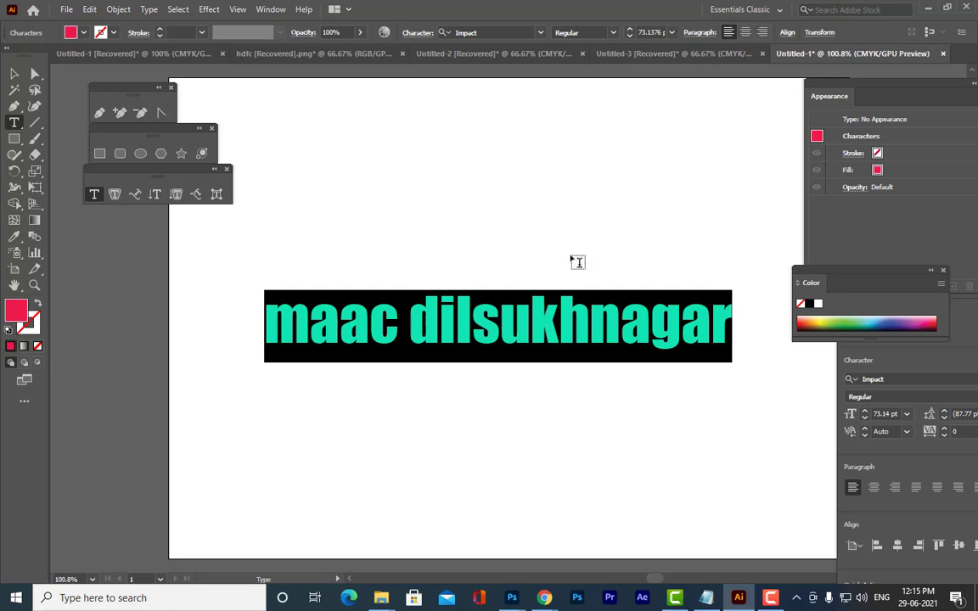
double_click(15, 313)
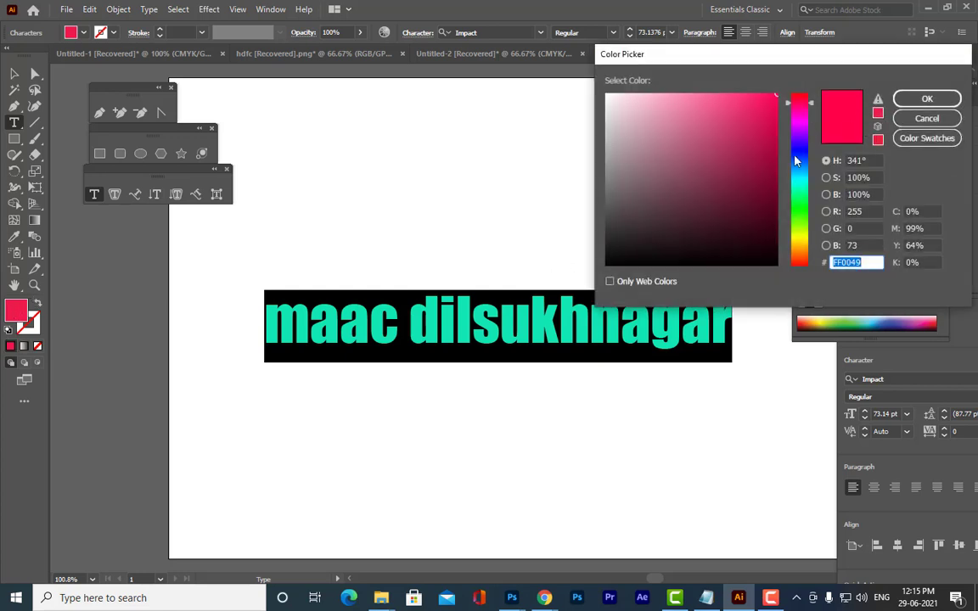
left_click(795, 161)
left_click(766, 138)
left_click(927, 98)
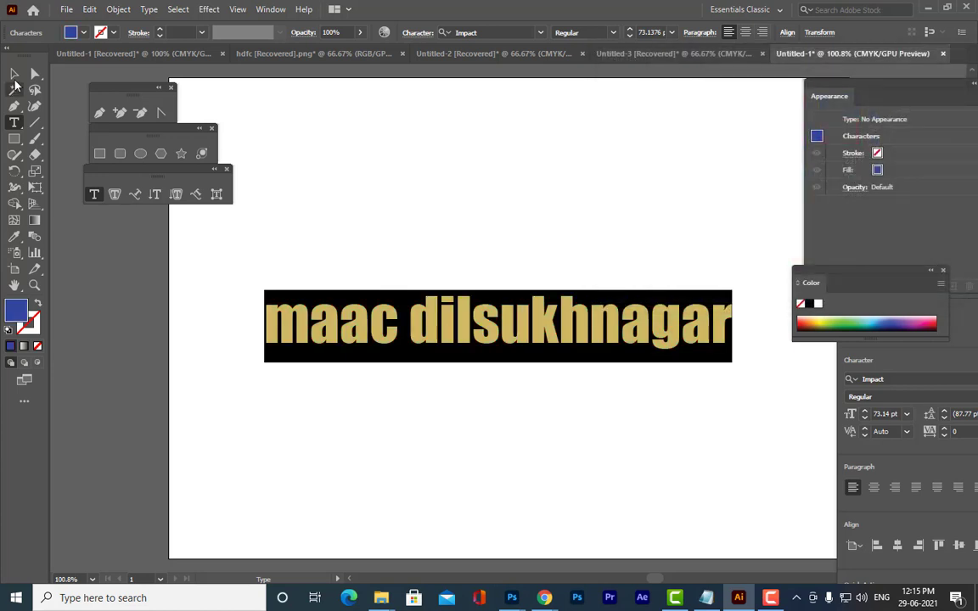
Delete the "maac dilsukhnagar" text object and move the floating type tools panel slightly below the shape tools panel
left_click(13, 75)
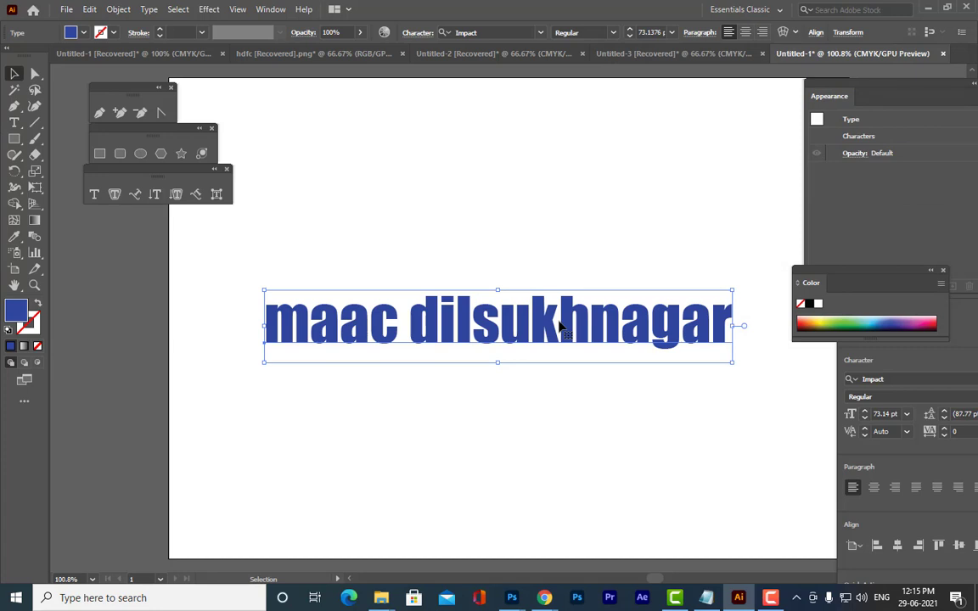
key("Delete")
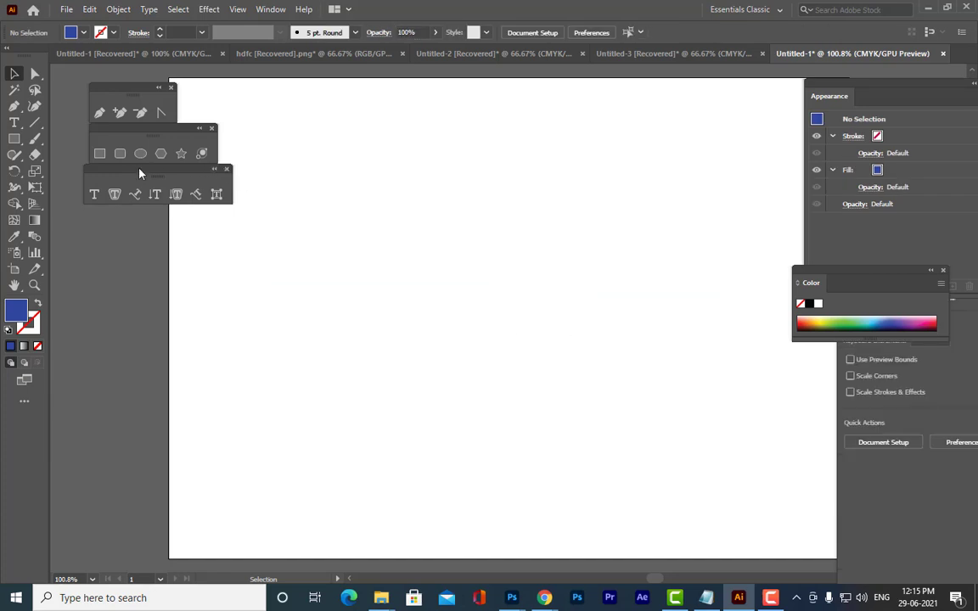
left_click_drag(140, 172, 212, 217)
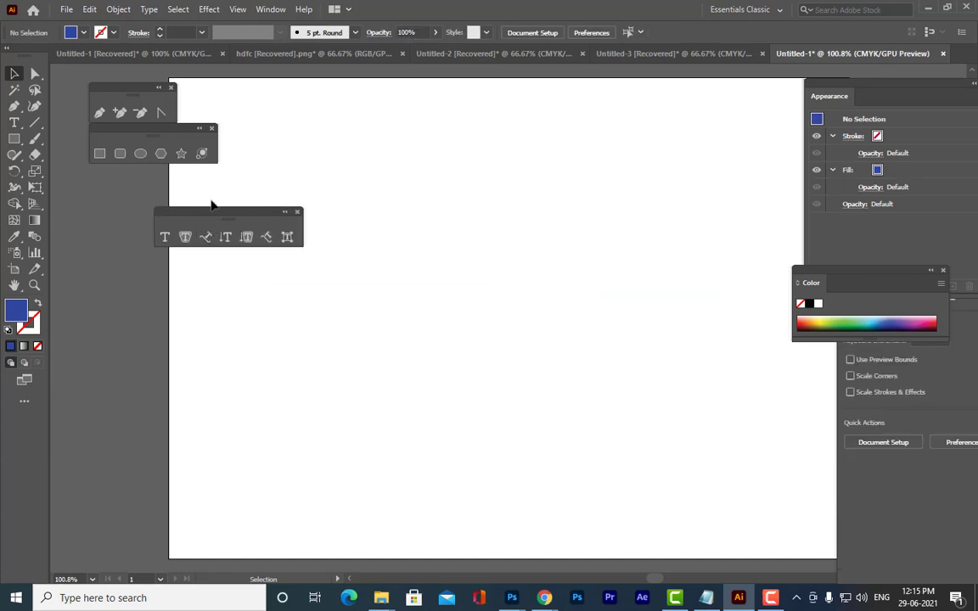
left_click_drag(210, 213, 143, 188)
Draw a wavy open path with three anchor points using the Pen tool, and give it a blue stroke with no fill
left_click(99, 114)
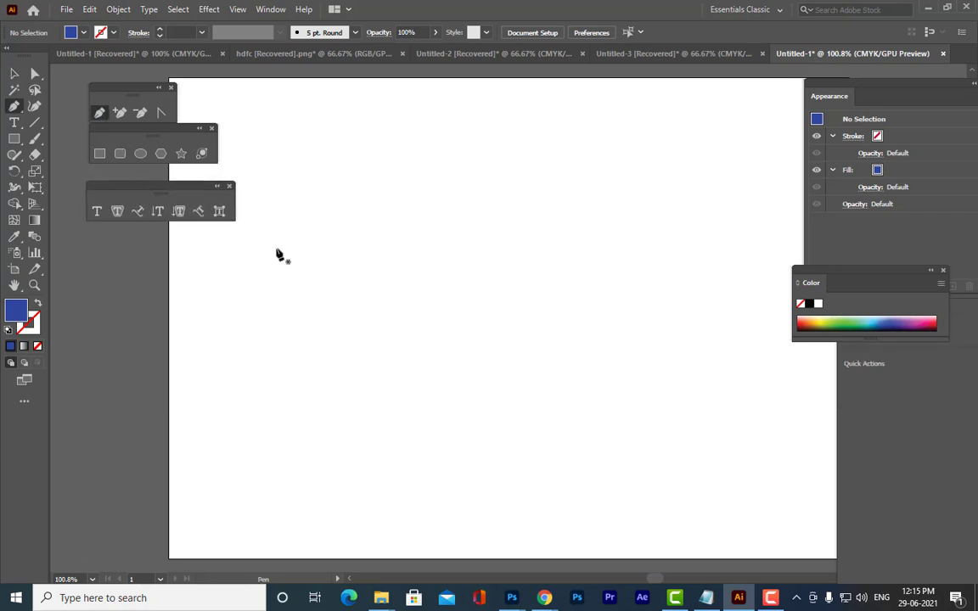
left_click(217, 359)
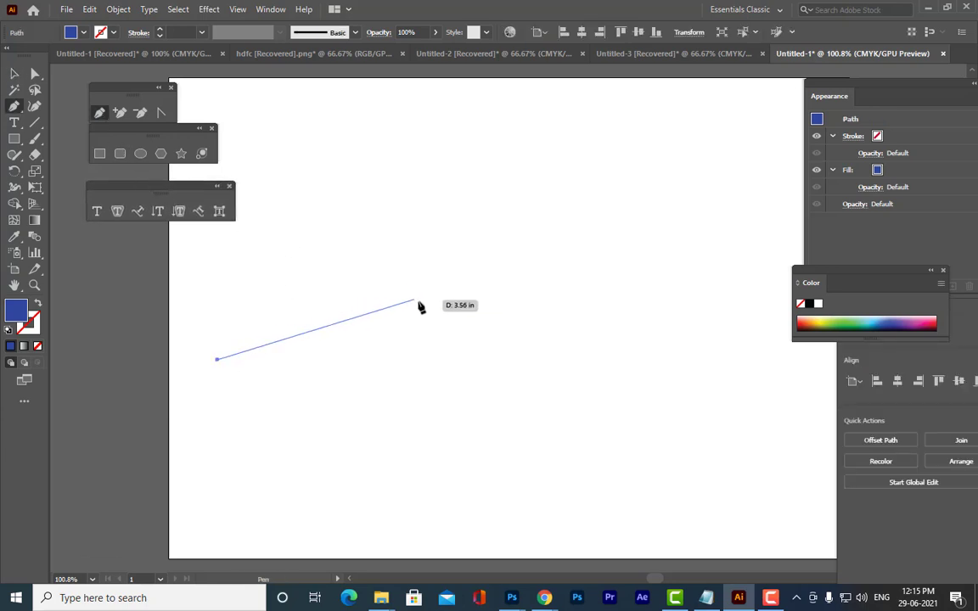
left_click_drag(424, 303, 535, 406)
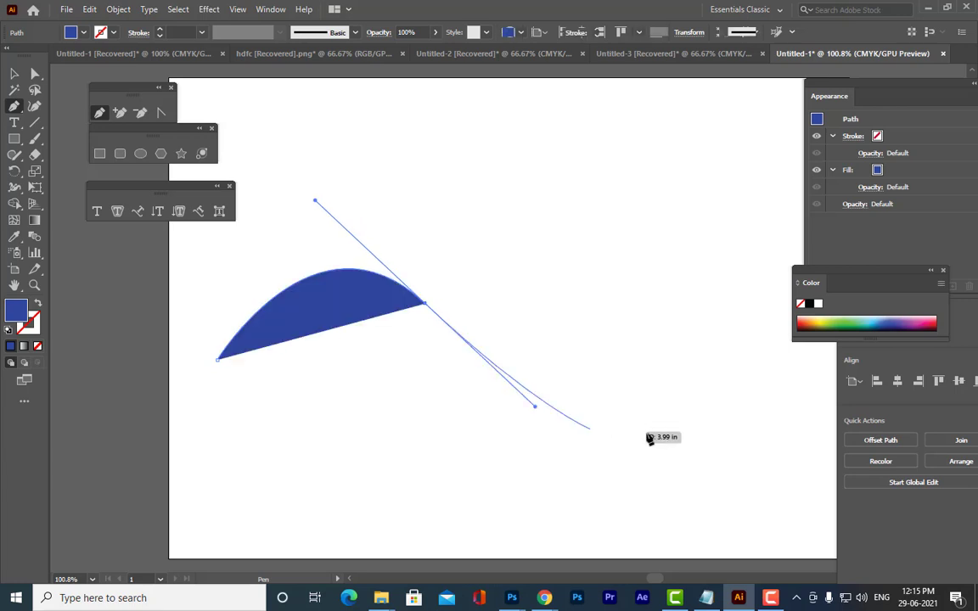
left_click(759, 284)
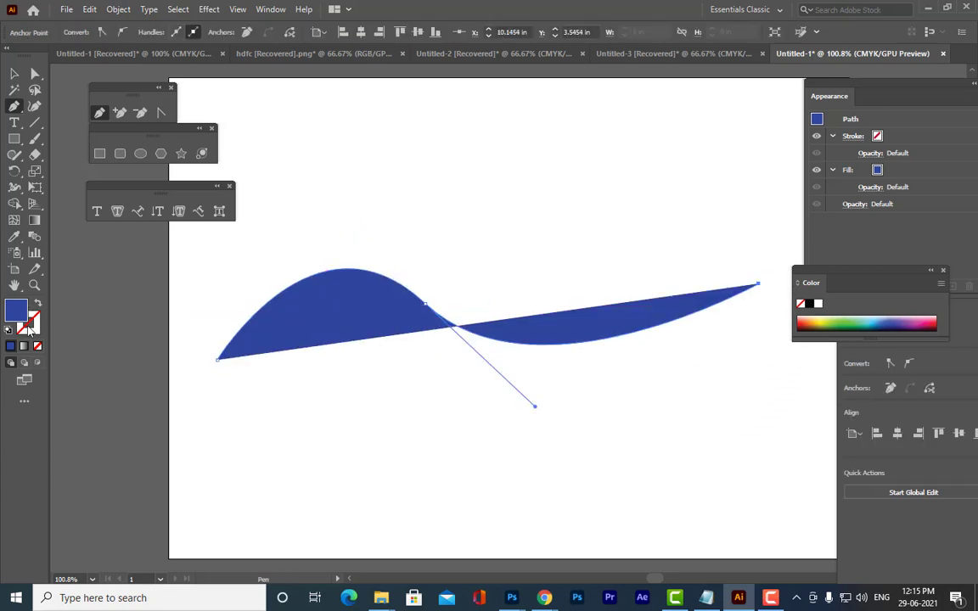
left_click_drag(15, 309, 27, 322)
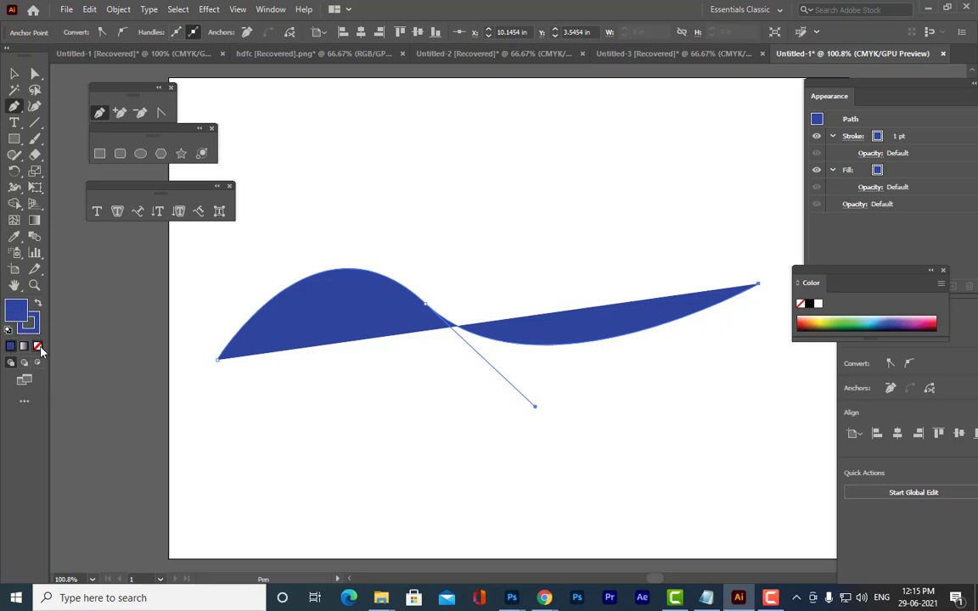
key("slash")
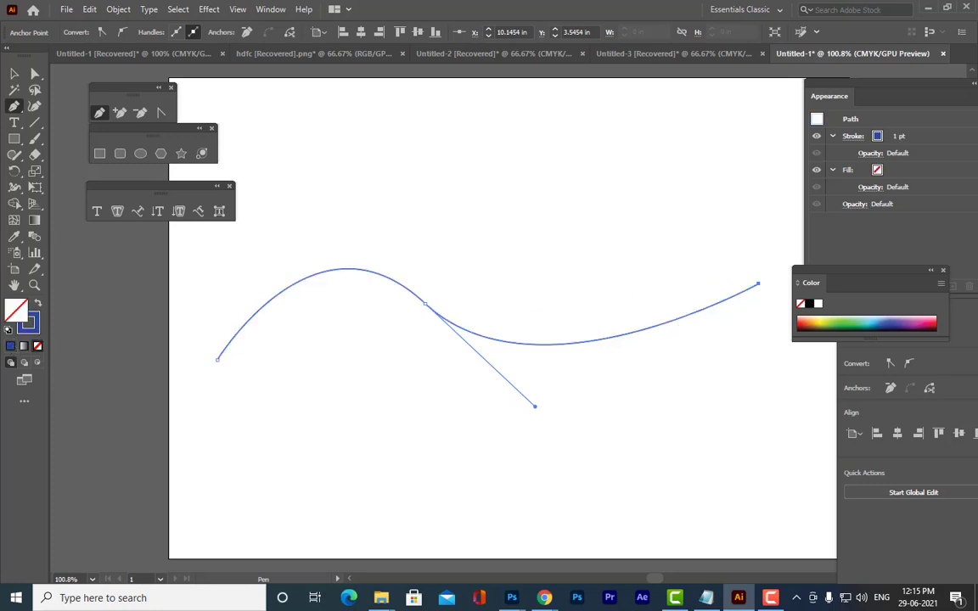
Reshape the wavy path by lengthening the middle anchor's handle and moving the middle and starting anchors outward, shifting the Color panel out of the way
left_click(35, 74)
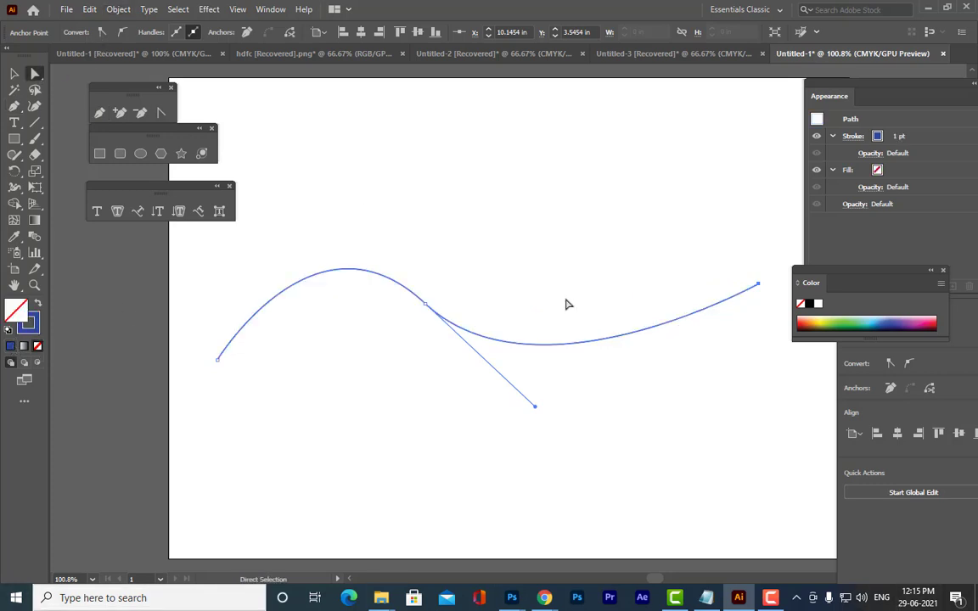
left_click(425, 303)
left_click_drag(537, 409, 664, 509)
left_click_drag(817, 278, 891, 239)
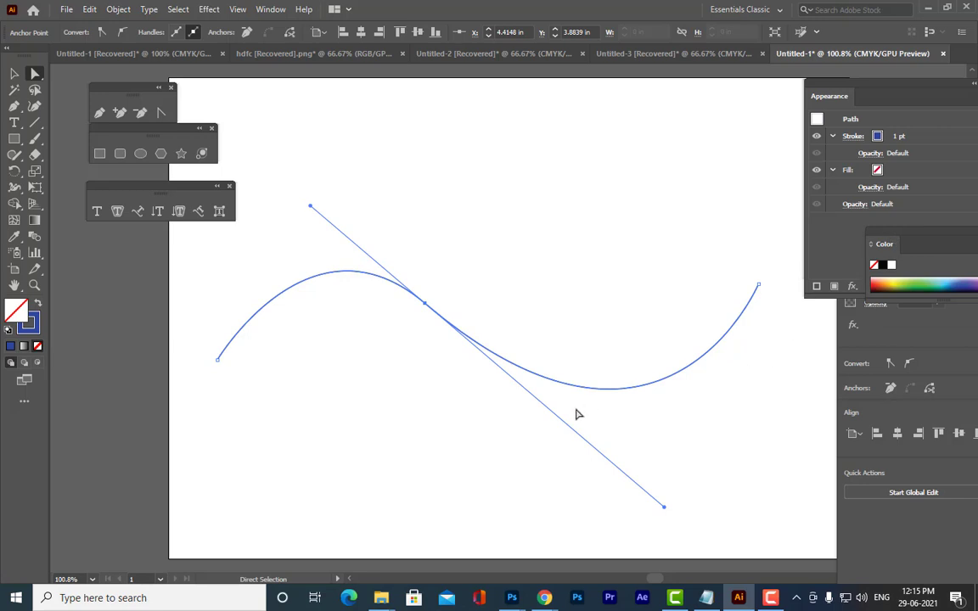
left_click_drag(427, 304, 449, 296)
left_click_drag(217, 366, 171, 411)
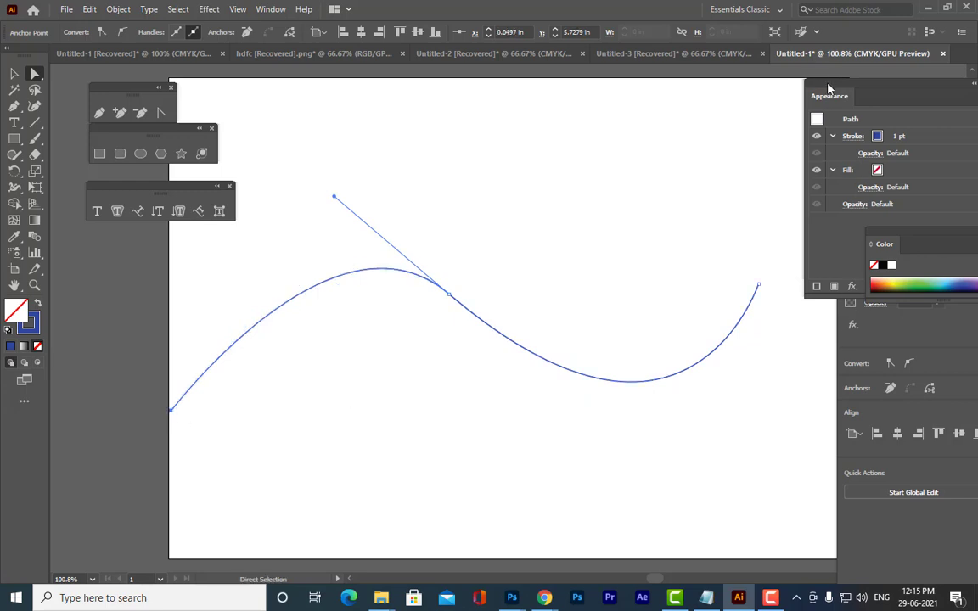
Move the Appearance, Layers and Properties panels away from the artboard to uncover its edge
left_click_drag(827, 83, 920, 87)
left_click_drag(825, 83, 917, 100)
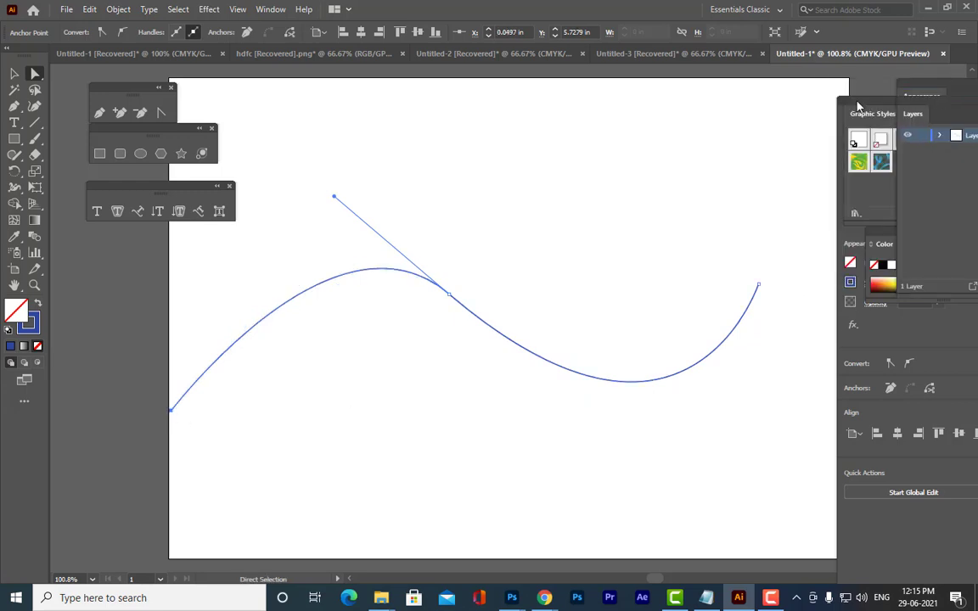
left_click_drag(856, 101, 897, 111)
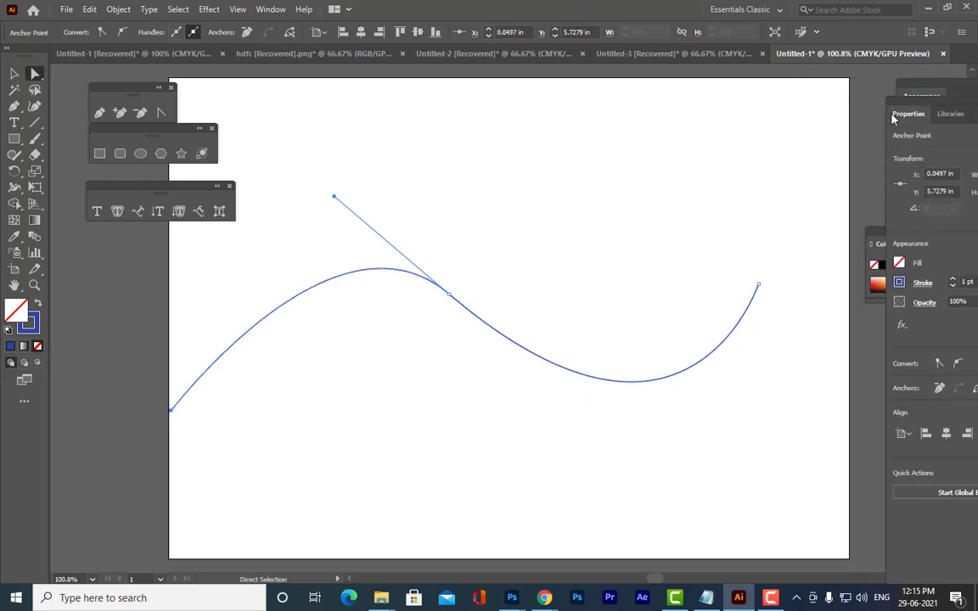
Reshape the wavy path by moving its end anchor to the artboard's edge, lowering the middle anchor and adjusting that anchor's handles
left_click(759, 285)
left_click_drag(759, 285, 849, 263)
left_click_drag(451, 302, 477, 358)
left_click_drag(362, 256, 303, 222)
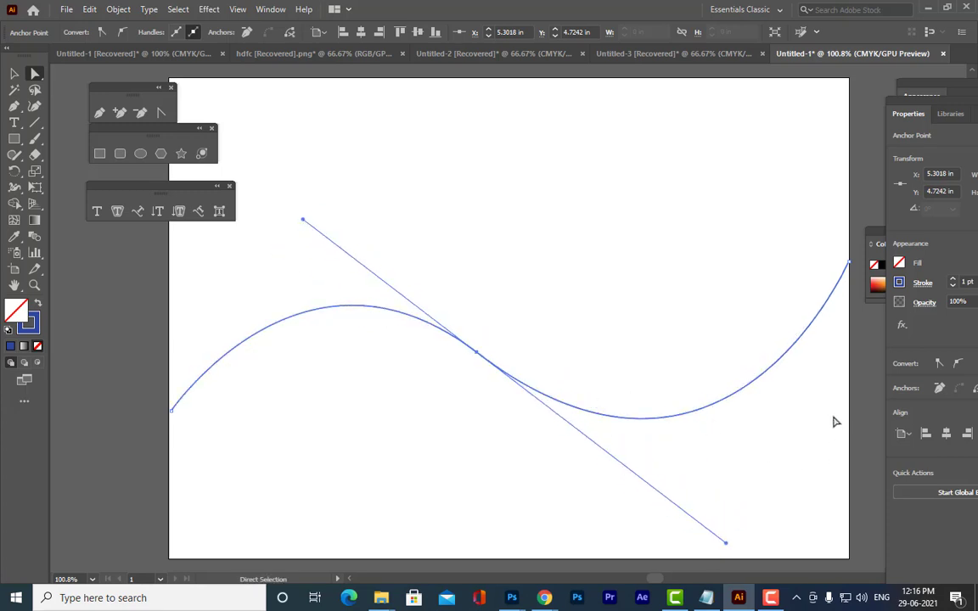
scroll(798, 441, "down", 1)
left_click_drag(726, 529, 728, 487)
left_click(648, 262)
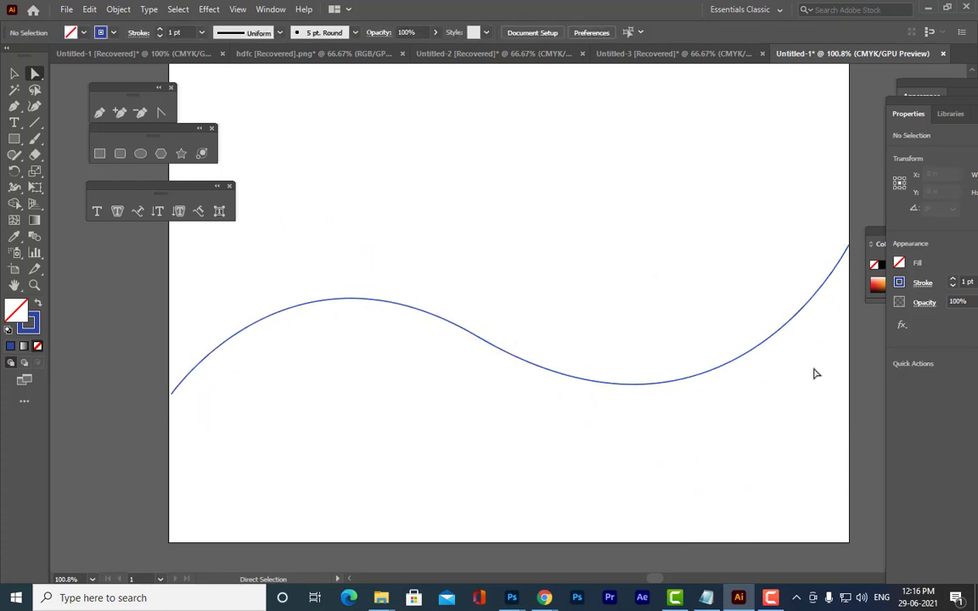
Move the floating type tools panel above the curve and place Lorem ipsum placeholder text along the path with the Type on a Path tool
left_click_drag(149, 187, 567, 131)
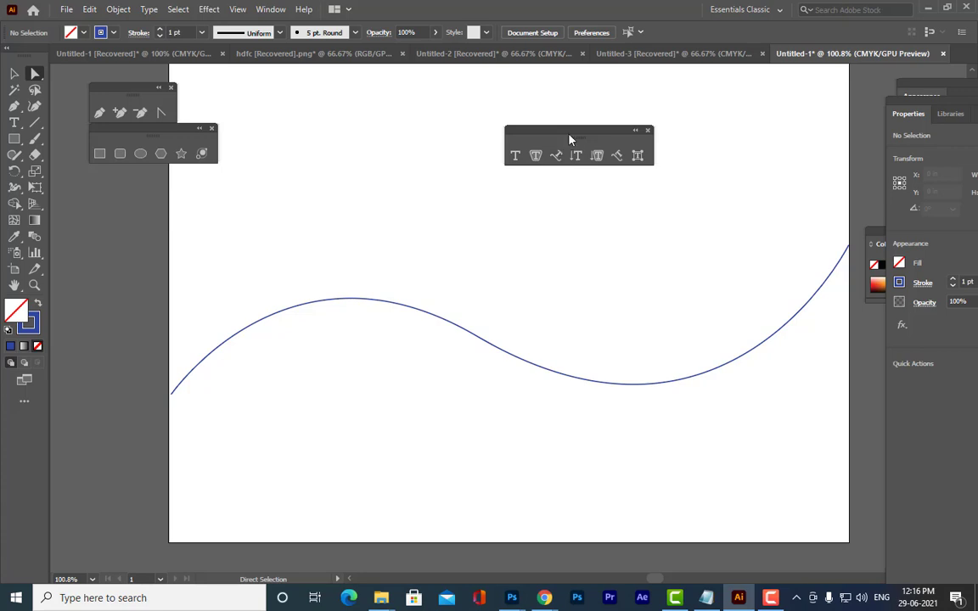
left_click_drag(569, 134, 323, 98)
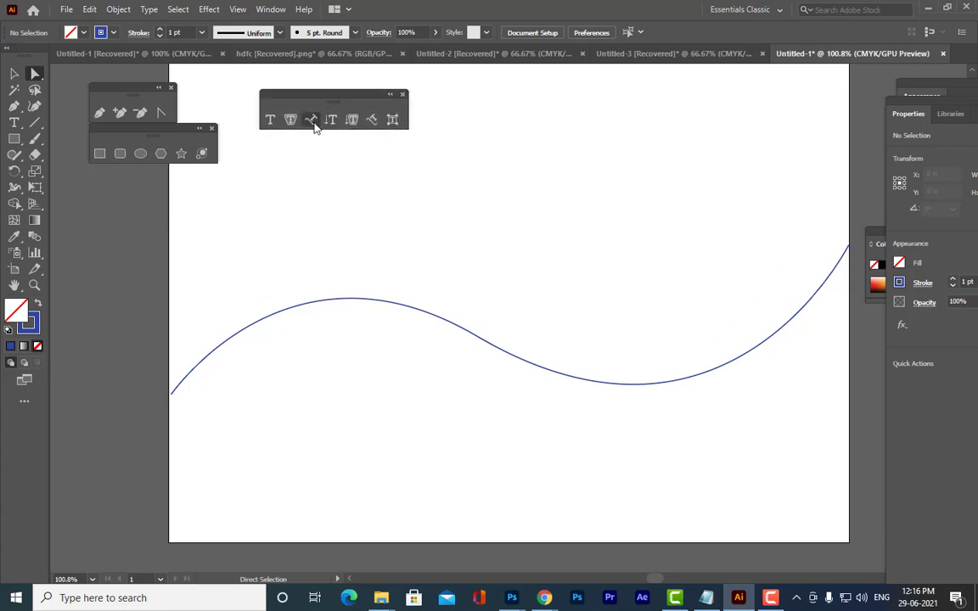
left_click(311, 122)
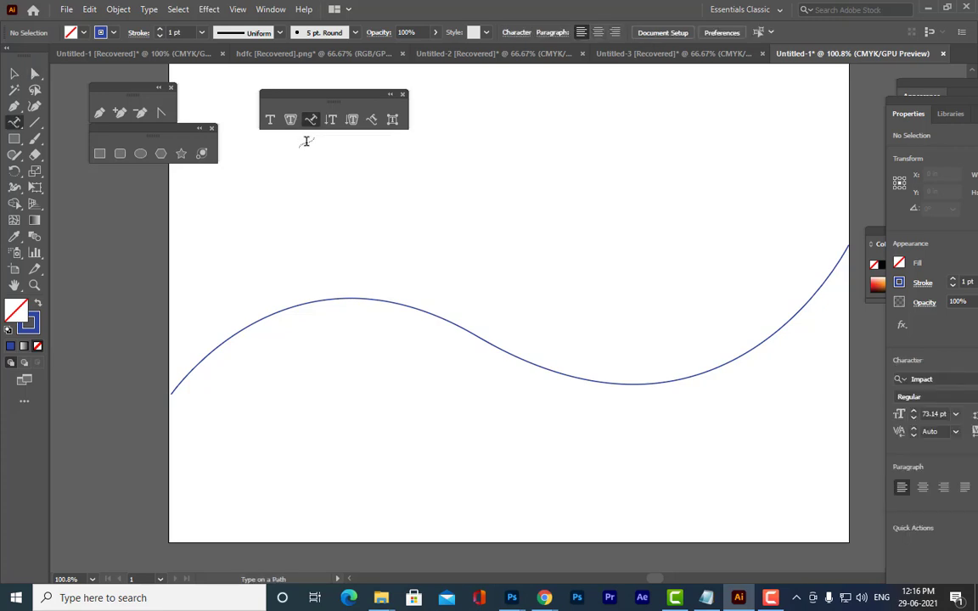
left_click(298, 304)
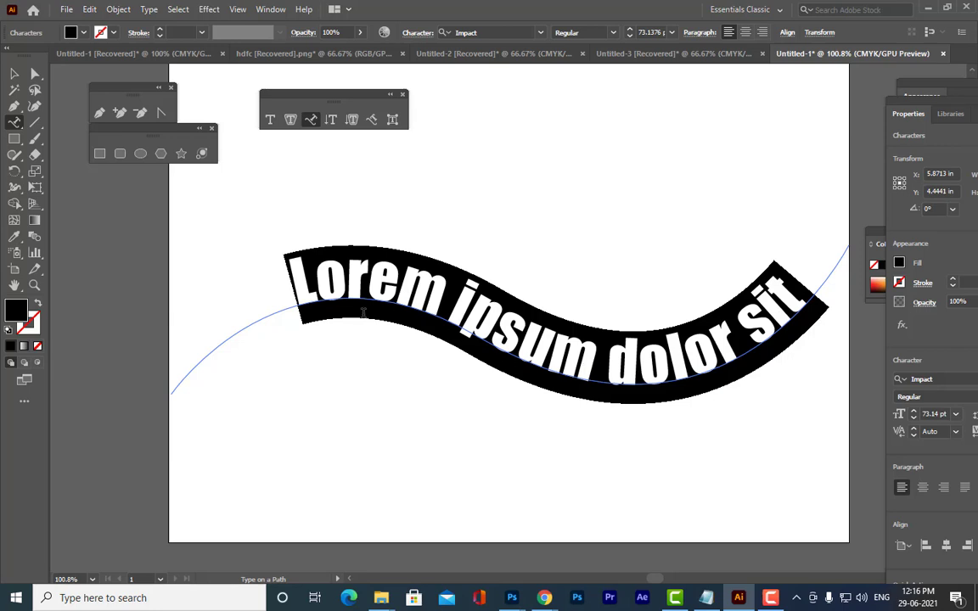
Slide the text back and forth along the path by its start bracket, leaving it starting partway up the first rise
left_click(35, 76)
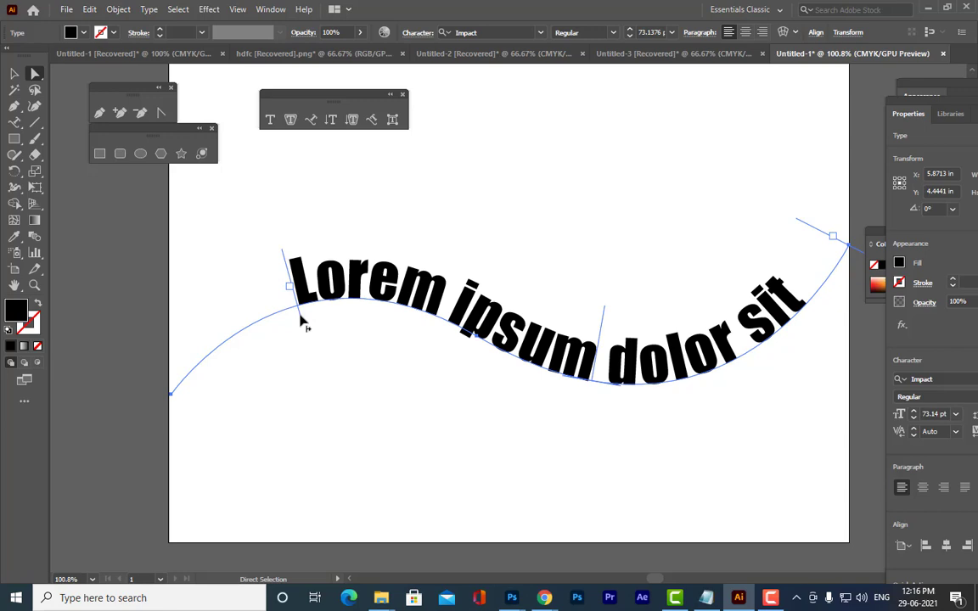
left_click_drag(299, 320, 264, 437)
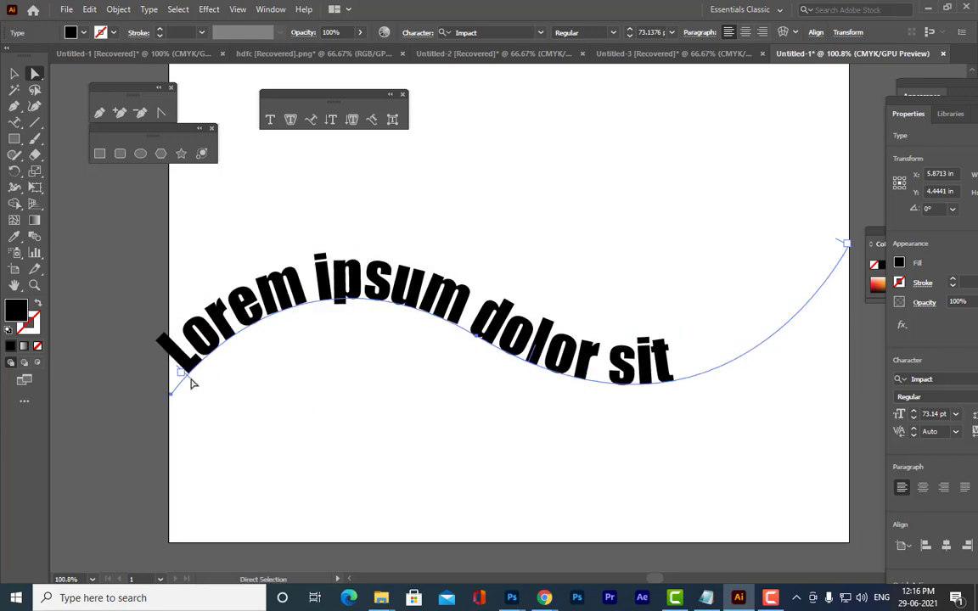
left_click_drag(192, 384, 347, 389)
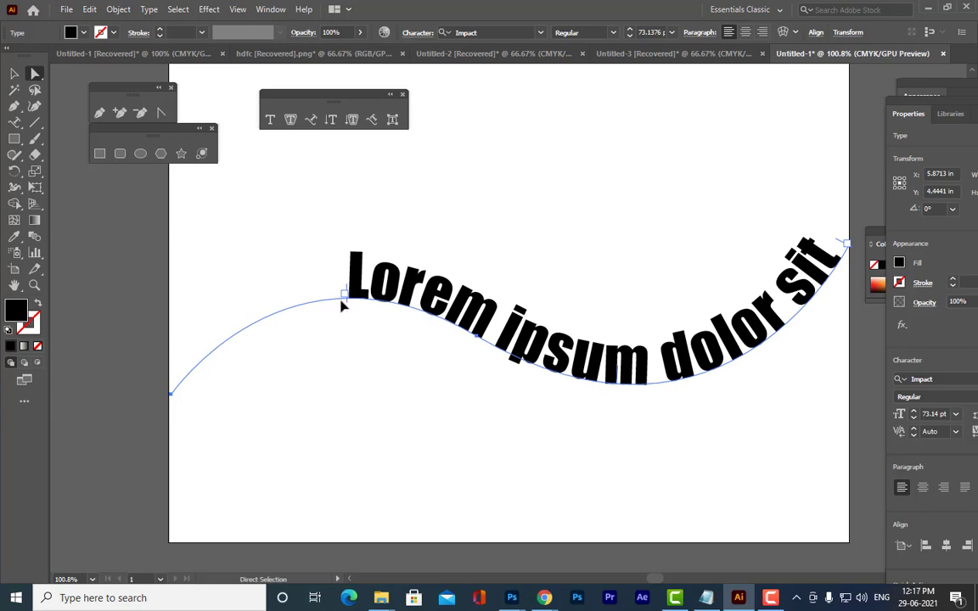
left_click_drag(343, 305, 305, 415)
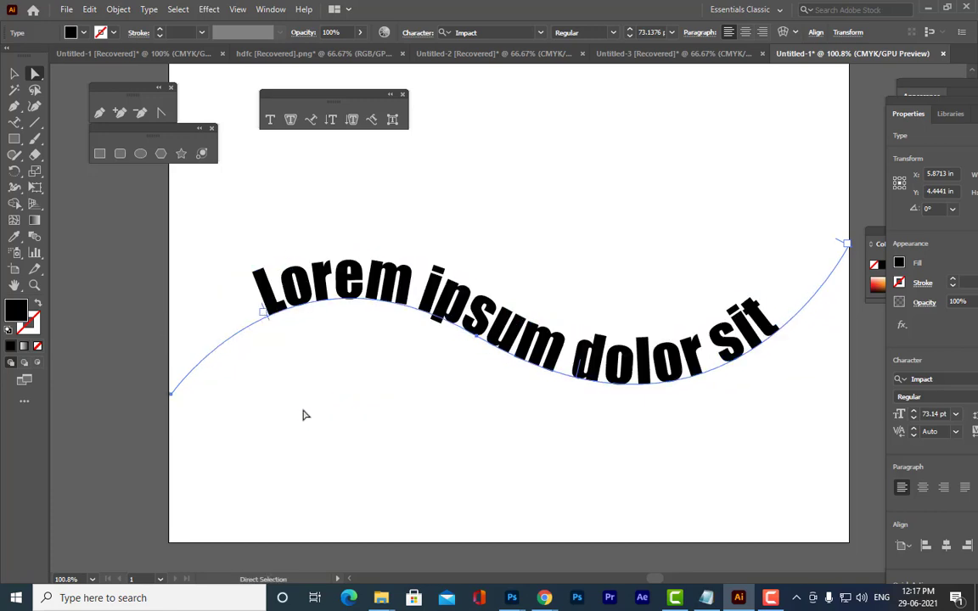
Expand the path text into outlines with Object and Fill enabled
left_click(12, 75)
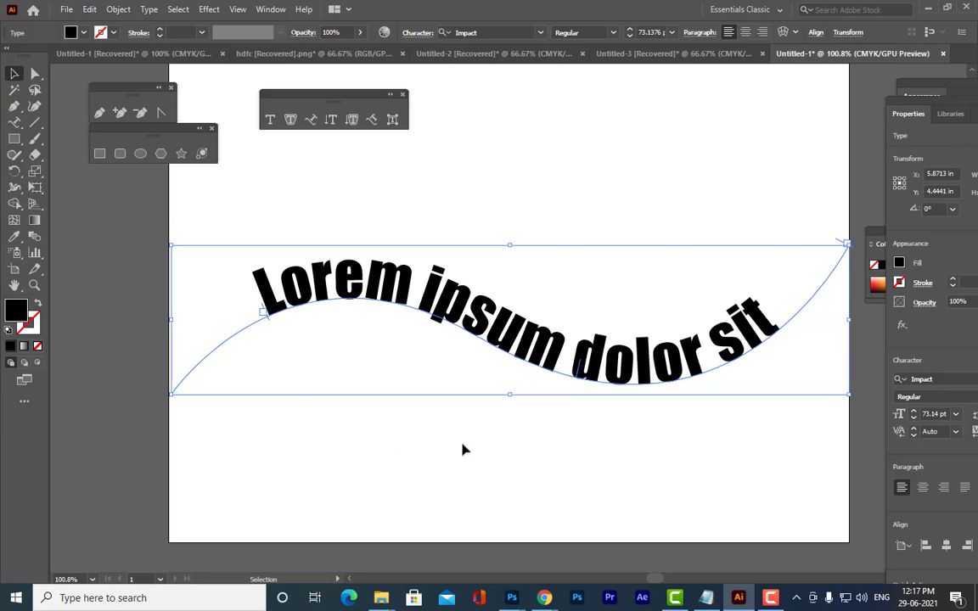
left_click(510, 401)
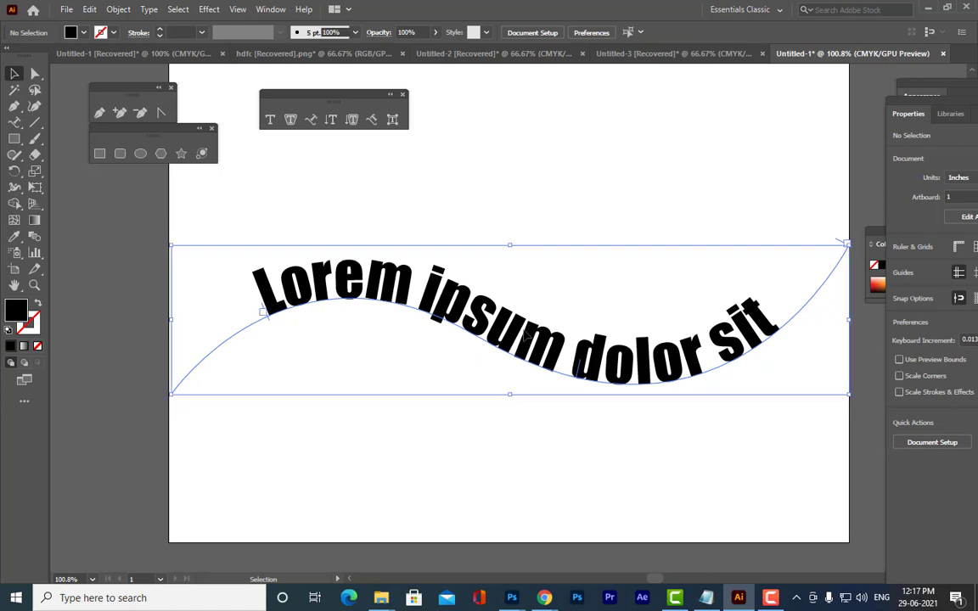
left_click(526, 336)
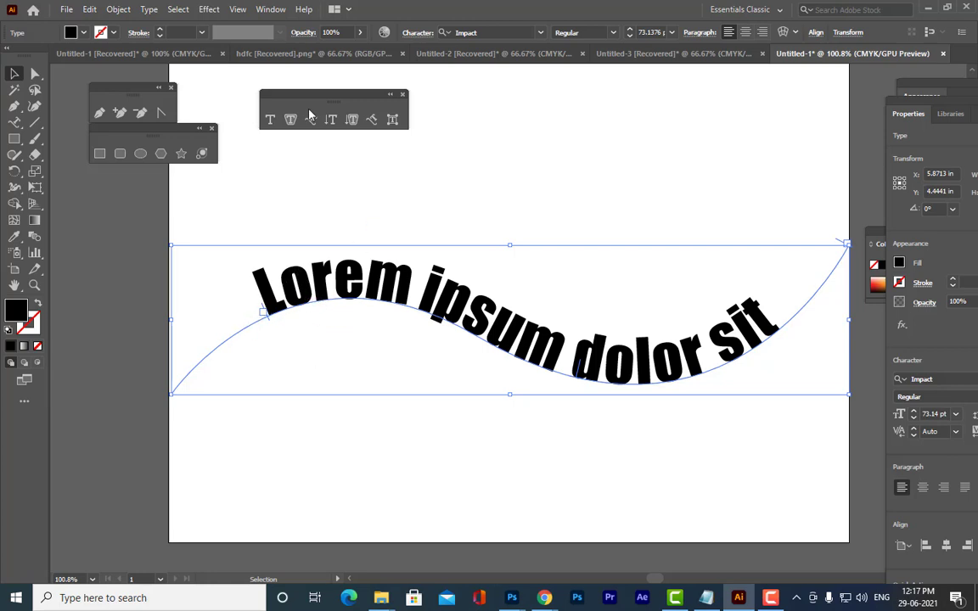
left_click(118, 9)
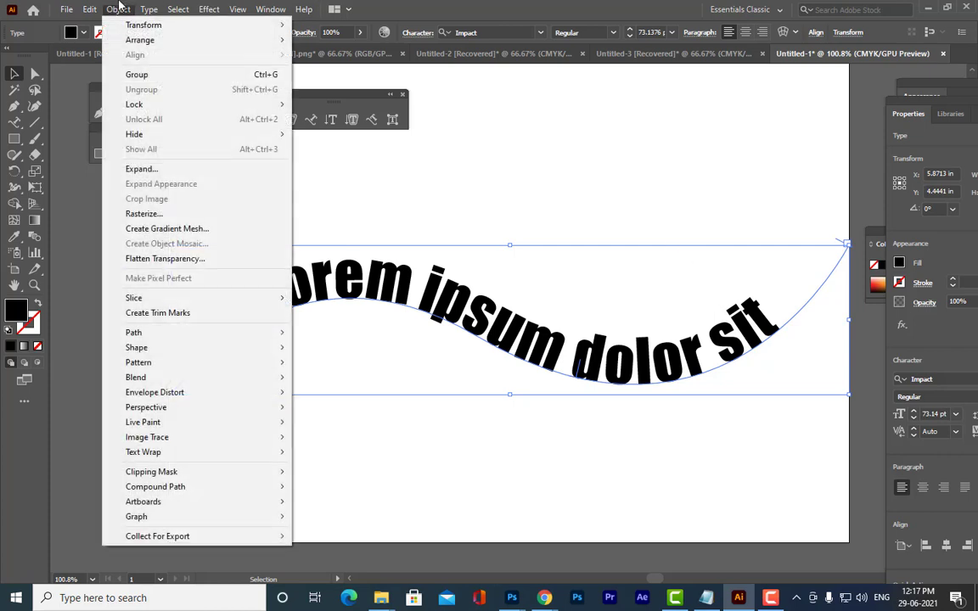
left_click(171, 169)
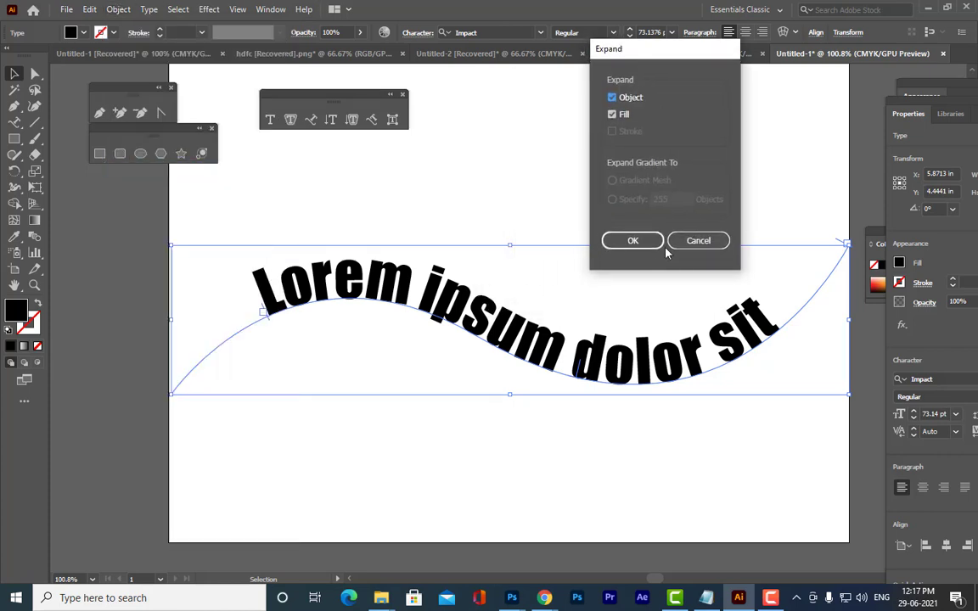
left_click(641, 240)
left_click(607, 166)
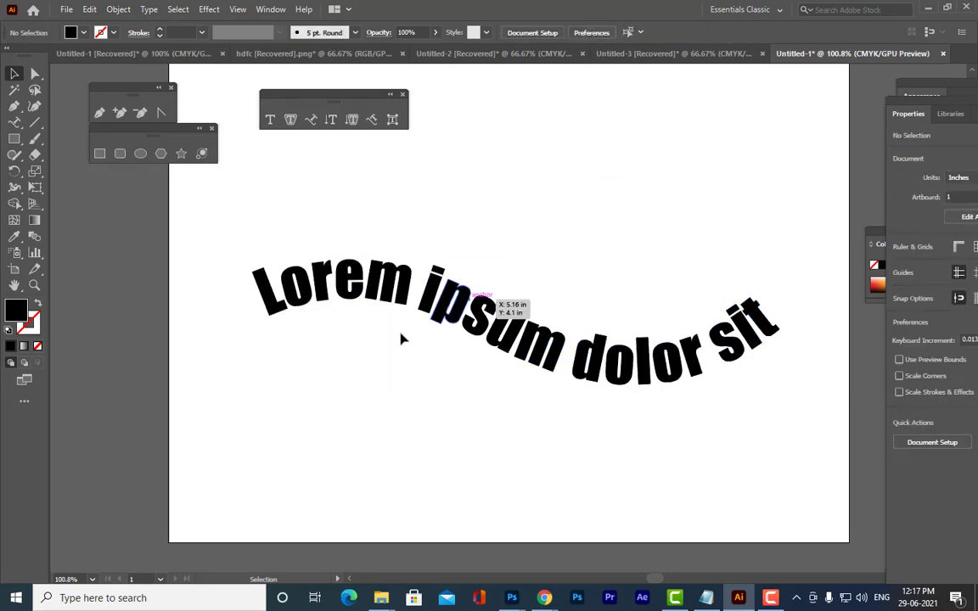
Move the expanded text group slightly down and to the left on the artboard, and deselect it
left_click(513, 349)
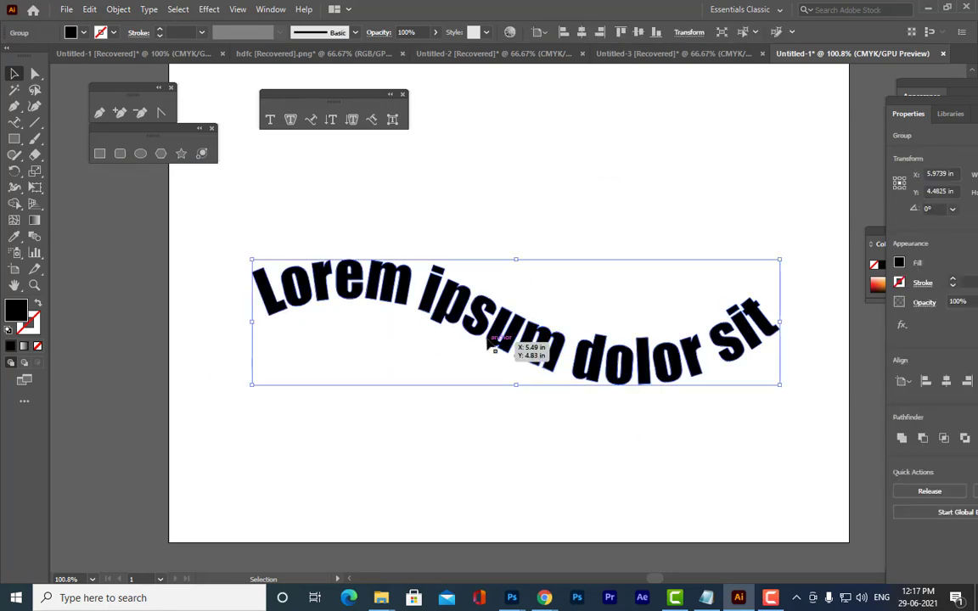
left_click_drag(512, 348, 483, 356)
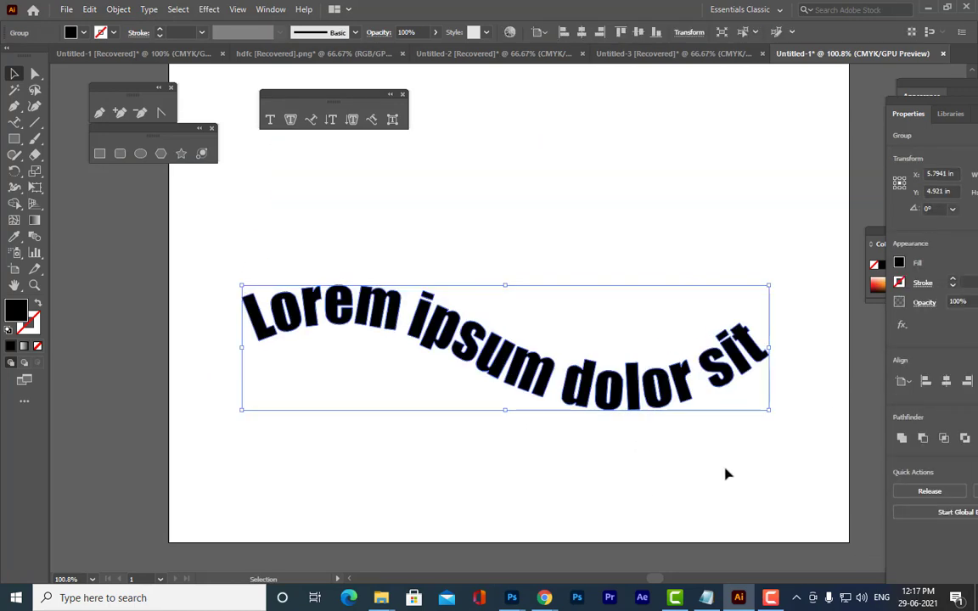
left_click(737, 428)
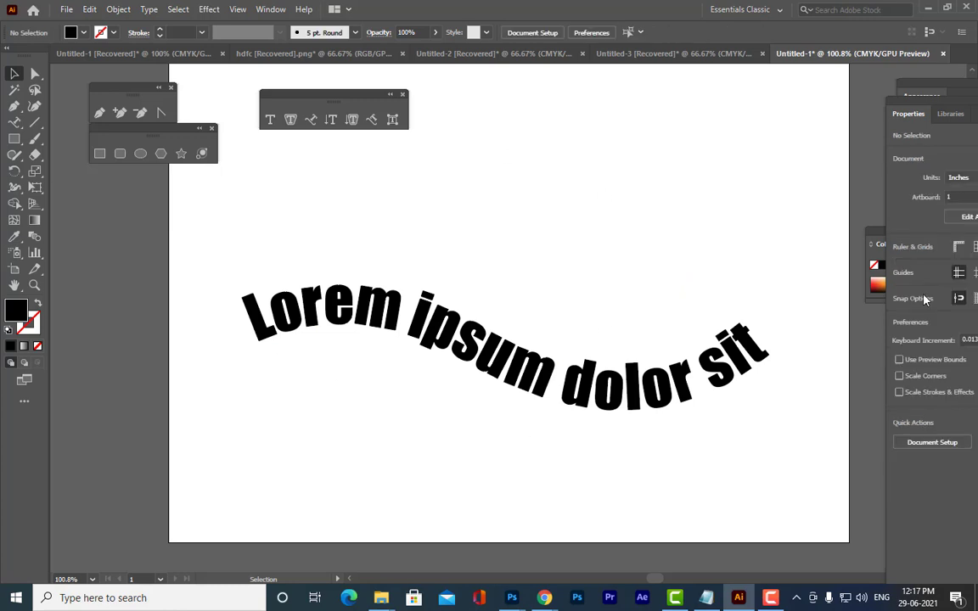
Change the expanded text group's fill to a bright pinkish red using the Color Picker
left_click(469, 329)
double_click(13, 311)
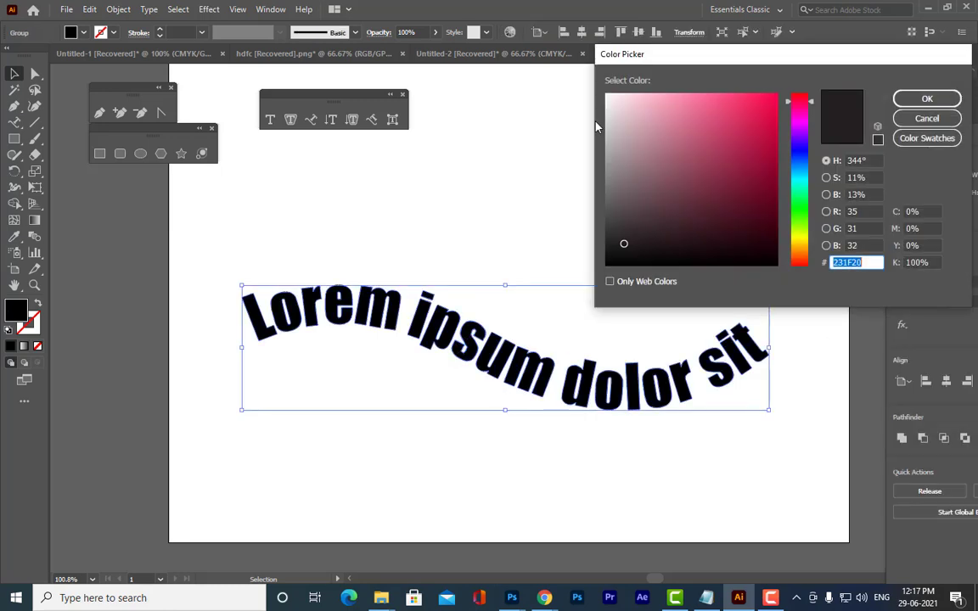
left_click(622, 245)
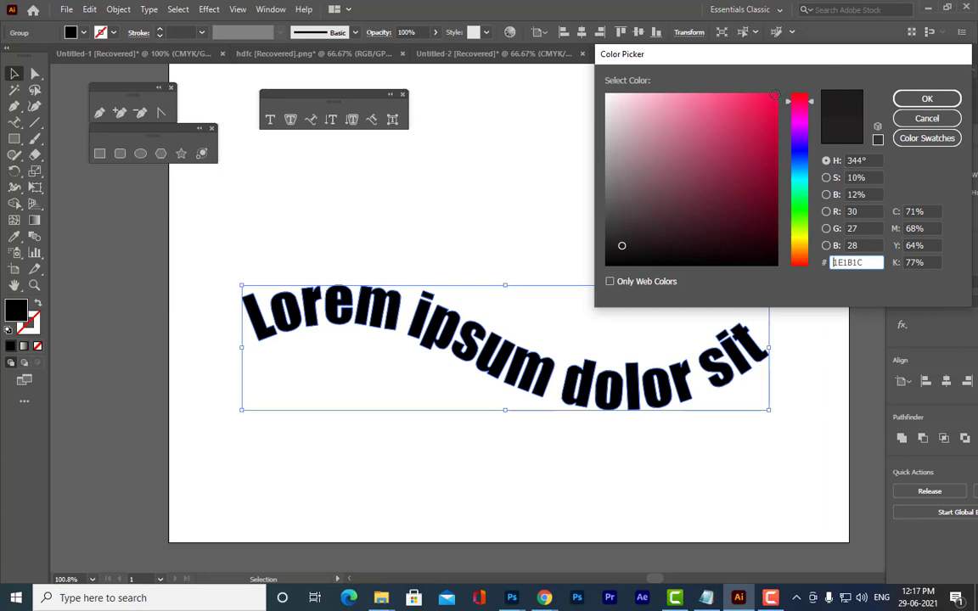
left_click(774, 95)
left_click(927, 99)
left_click(829, 174)
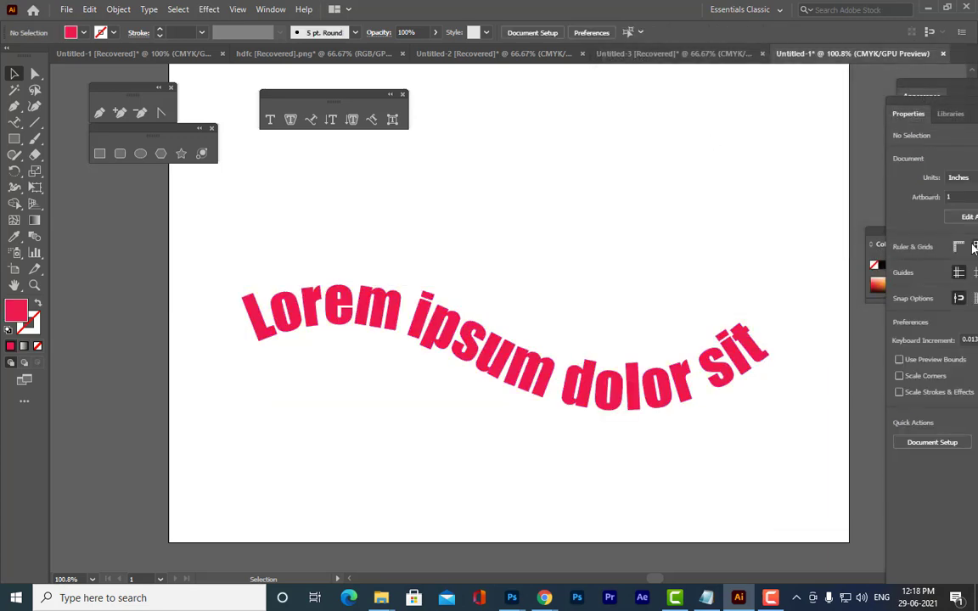
Delete the expanded text group and draw a wavy open path with six anchor points across the artboard using the Pen tool
left_click(469, 355)
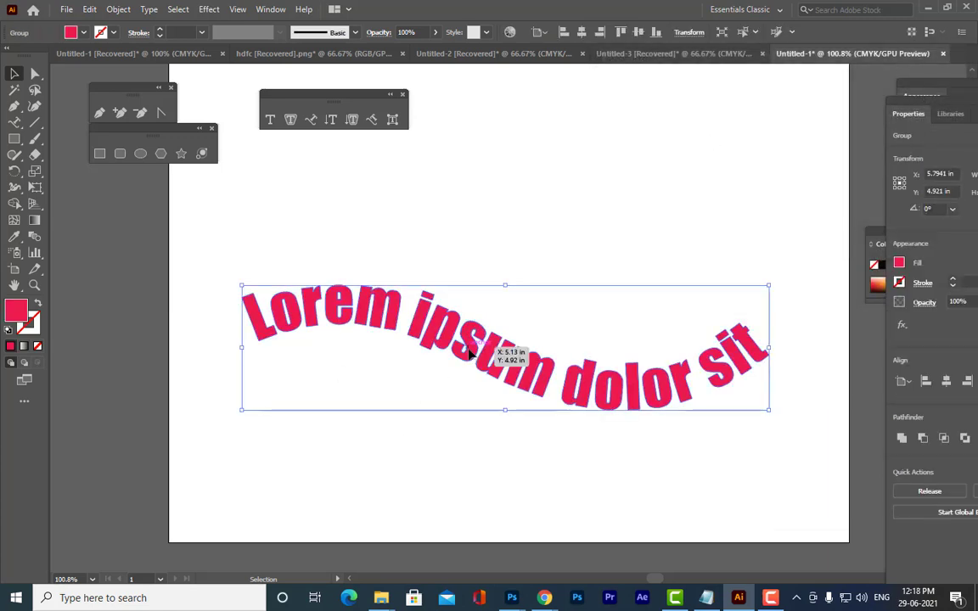
key("Delete")
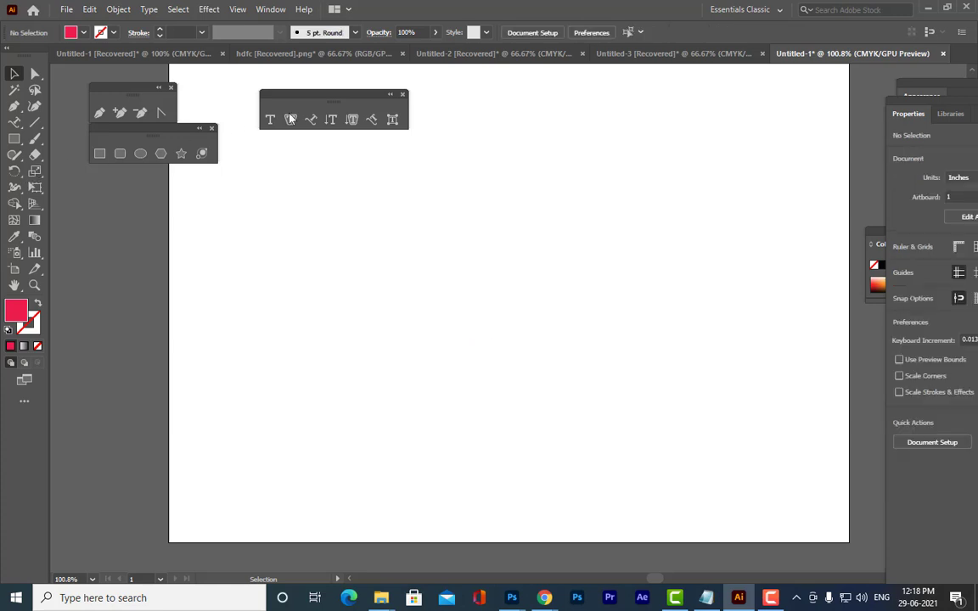
left_click(100, 114)
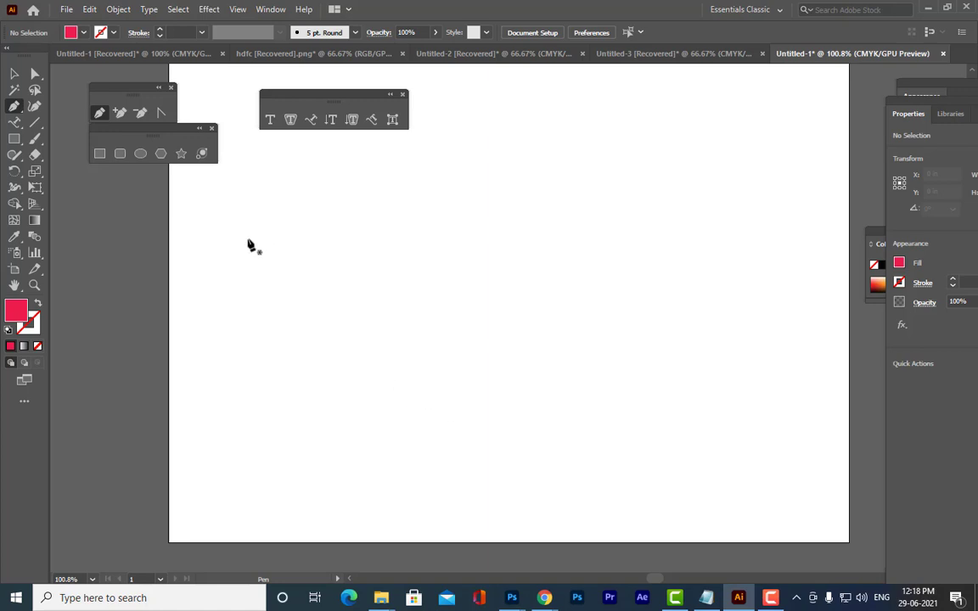
left_click(249, 331)
left_click_drag(337, 227, 411, 338)
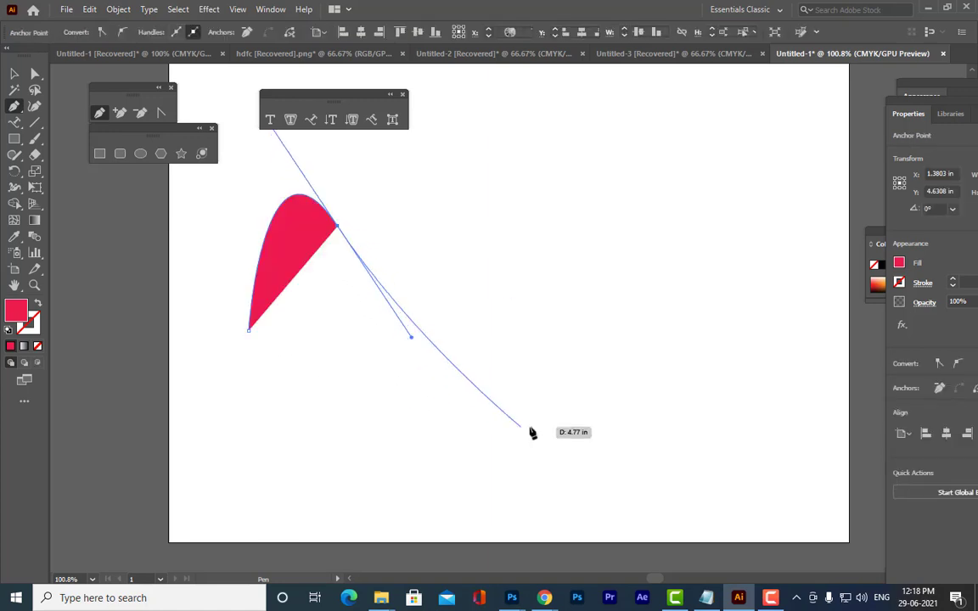
left_click_drag(530, 427, 587, 365)
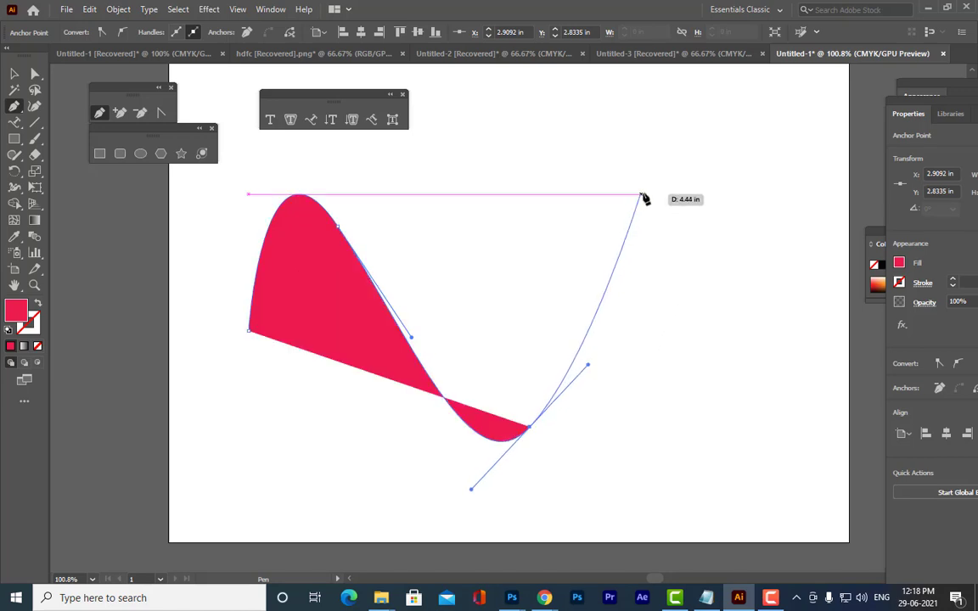
left_click_drag(650, 186, 713, 301)
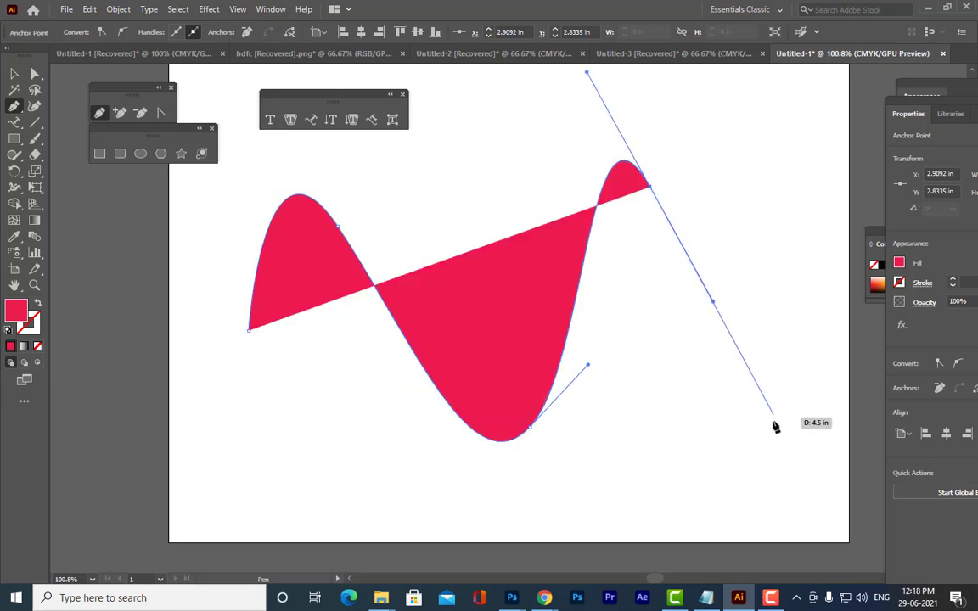
left_click_drag(753, 441, 800, 383)
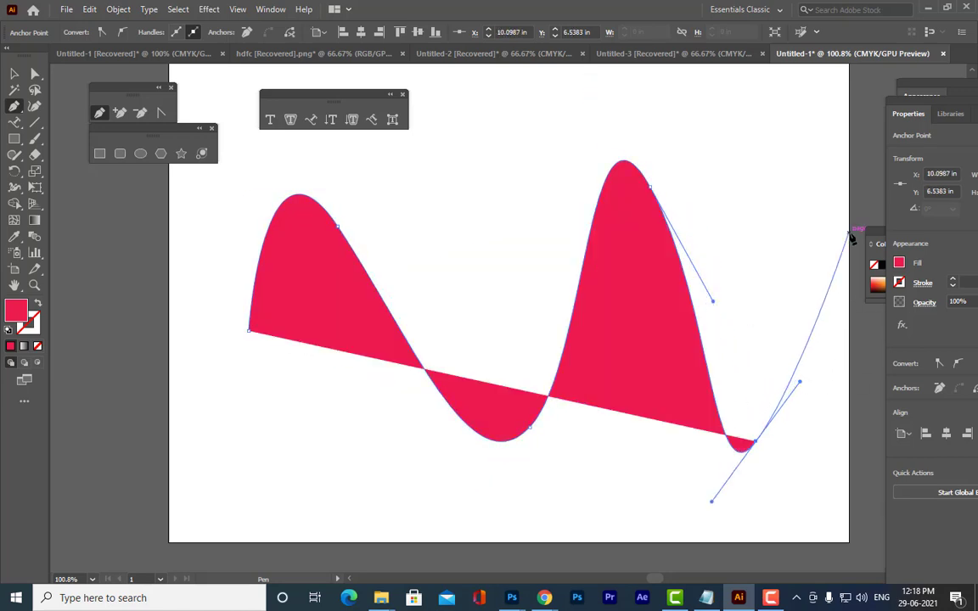
left_click(848, 231)
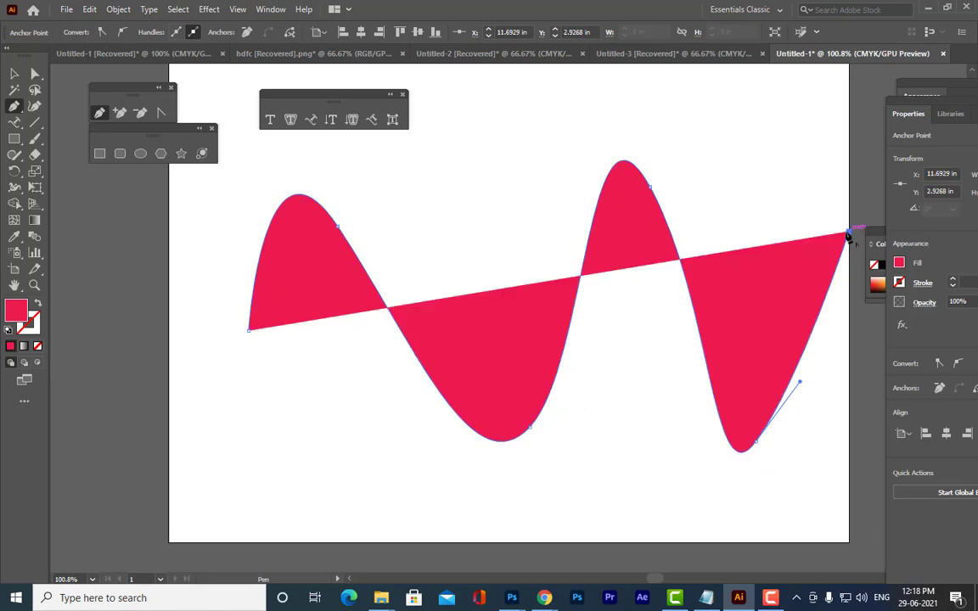
Give the new wavy path a pinkish-red stroke and remove its fill
left_click(35, 333)
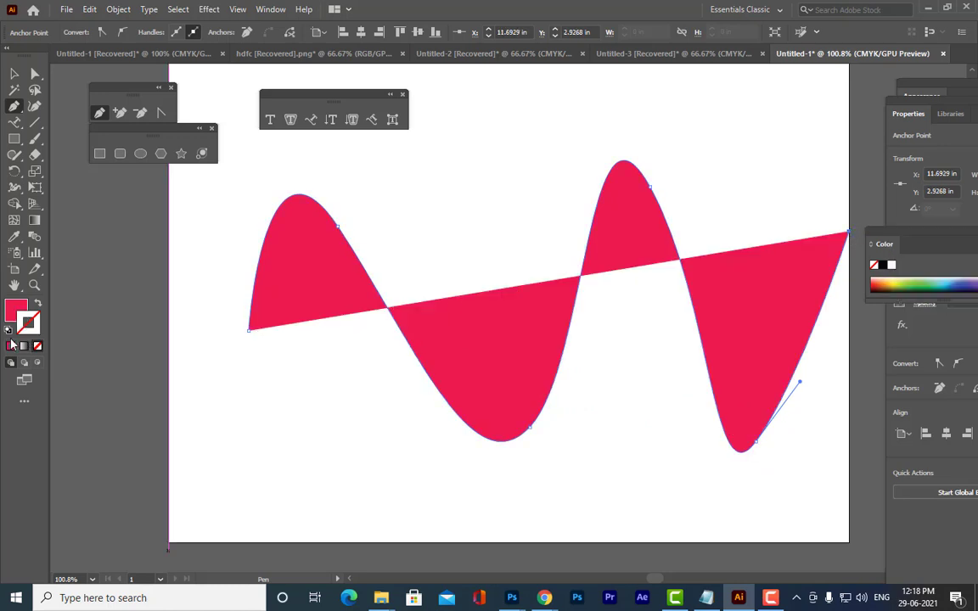
left_click(11, 345)
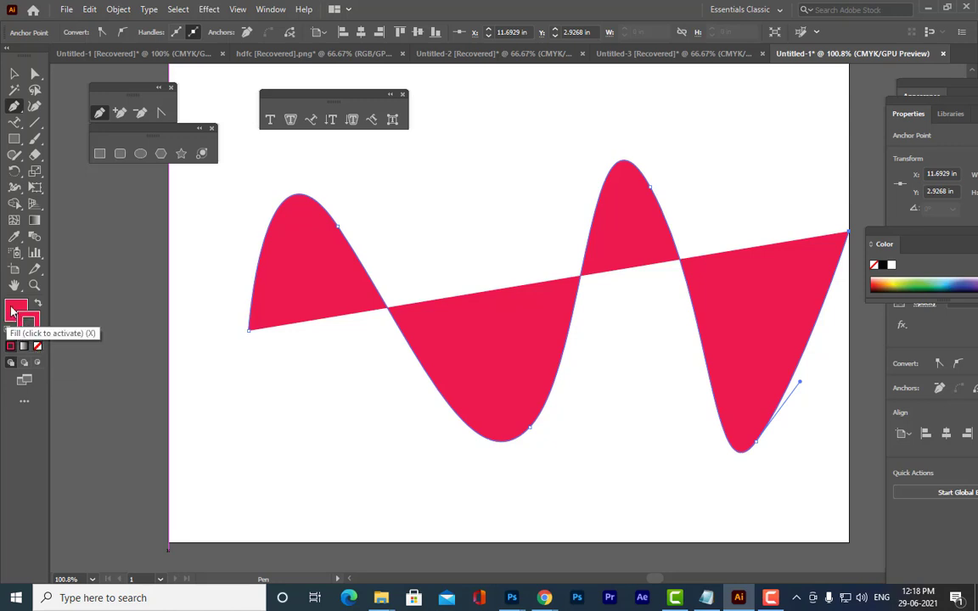
left_click(14, 311)
left_click(37, 346)
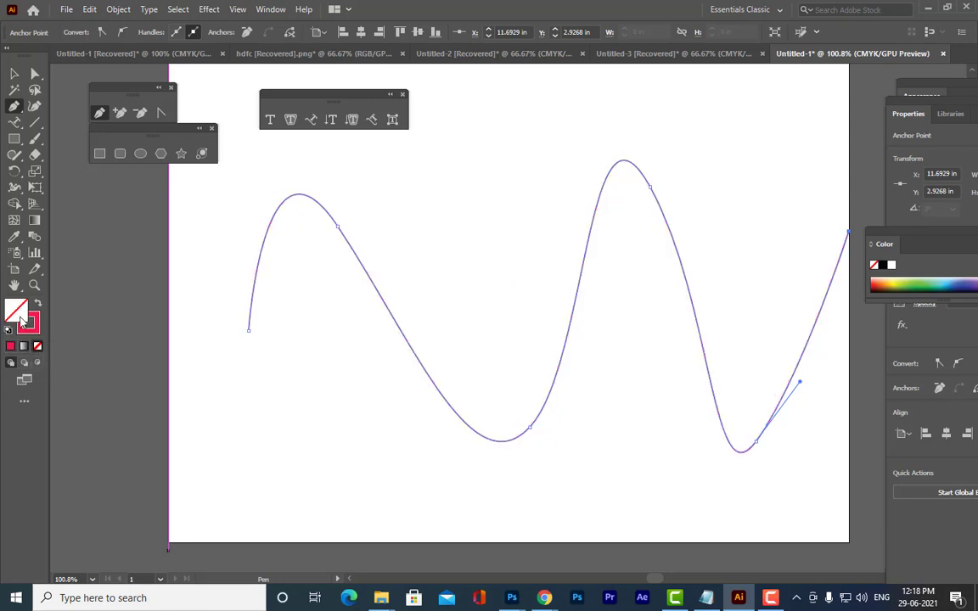
Reshape the wavy path with Direct Selection, stretching its start to the artboard's left edge and adjusting the other anchor points into smoother waves
left_click(35, 77)
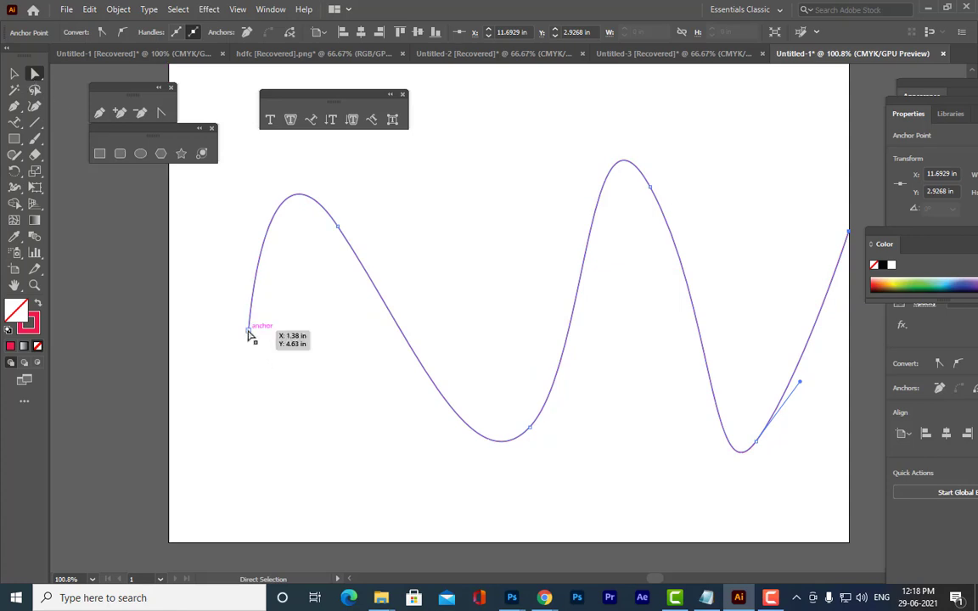
left_click_drag(249, 330, 169, 380)
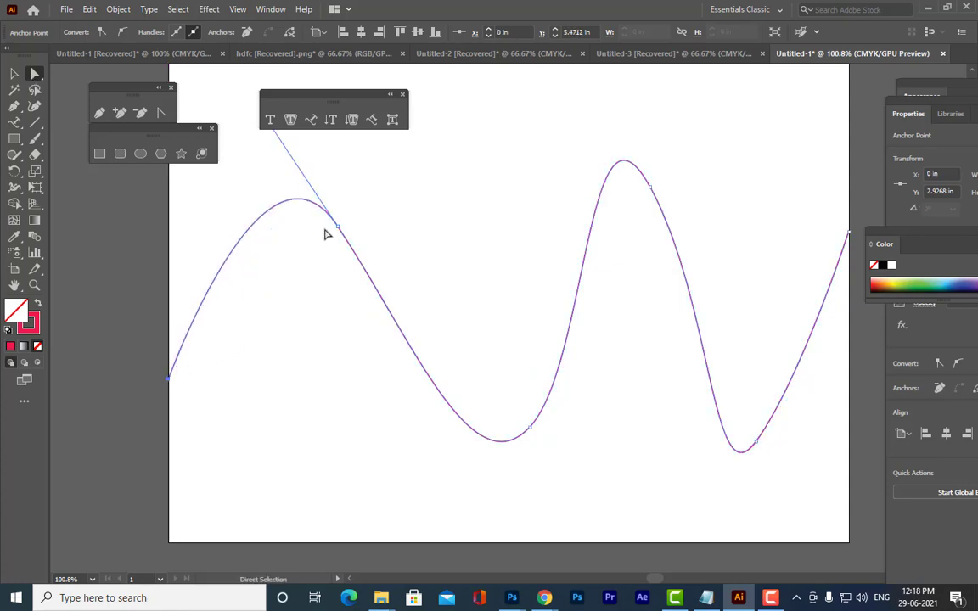
left_click_drag(341, 235, 328, 251)
left_click_drag(253, 137, 237, 139)
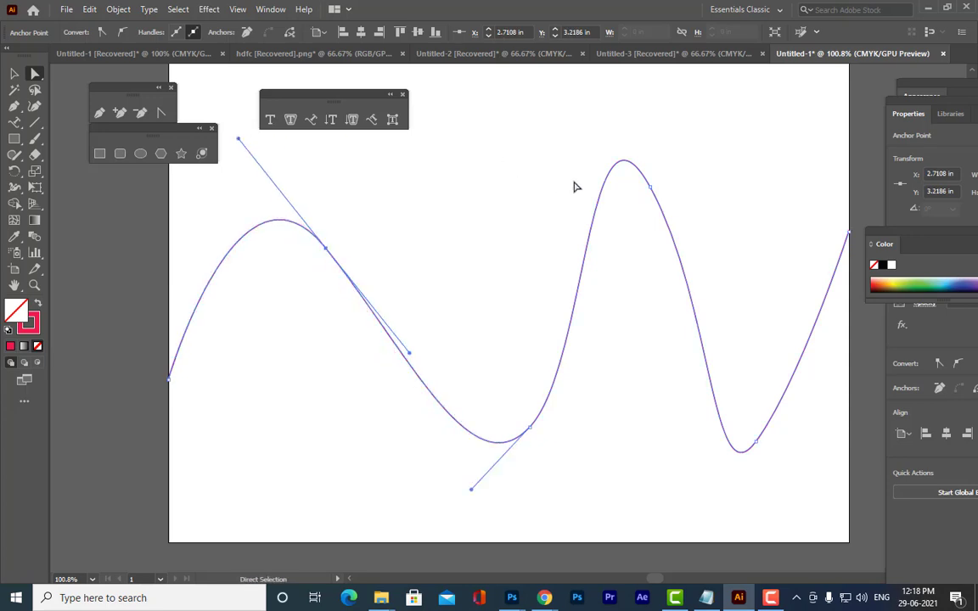
left_click_drag(649, 191, 657, 213)
left_click_drag(527, 429, 505, 440)
left_click_drag(657, 214, 650, 218)
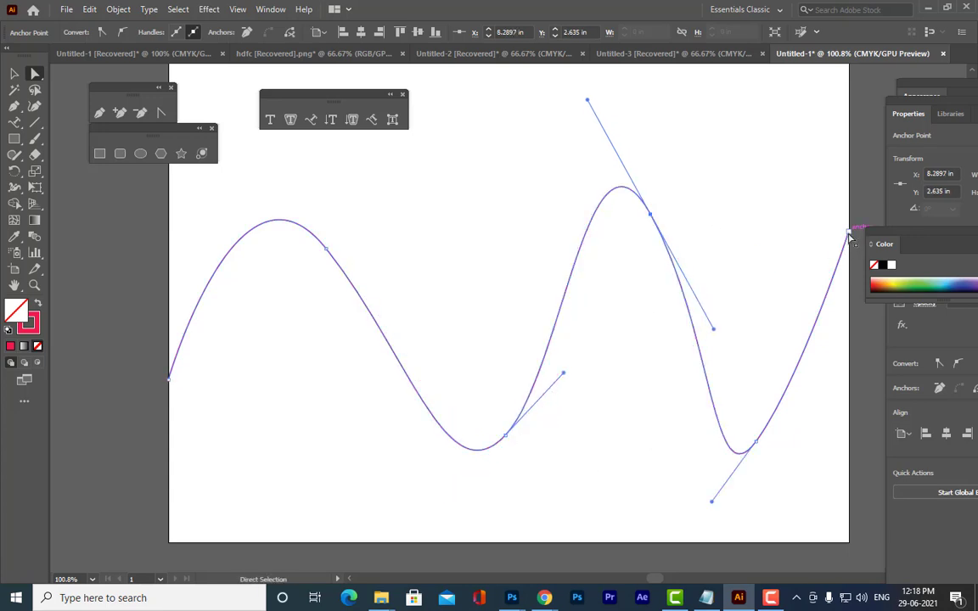
left_click(850, 232)
Move the floating type tools set directly below the shape tools set and deselect the wavy path
left_click_drag(337, 100, 159, 175)
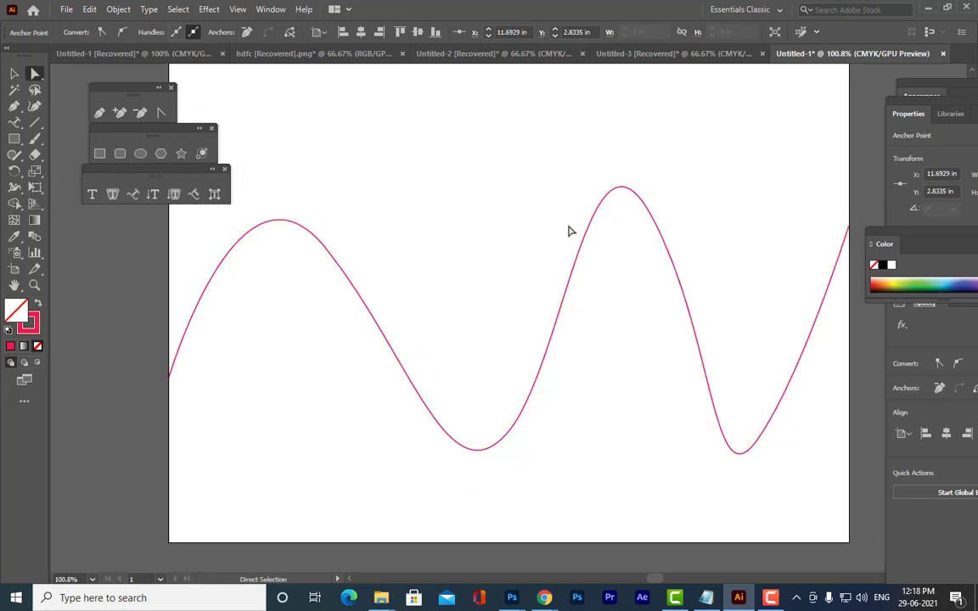
left_click(533, 267)
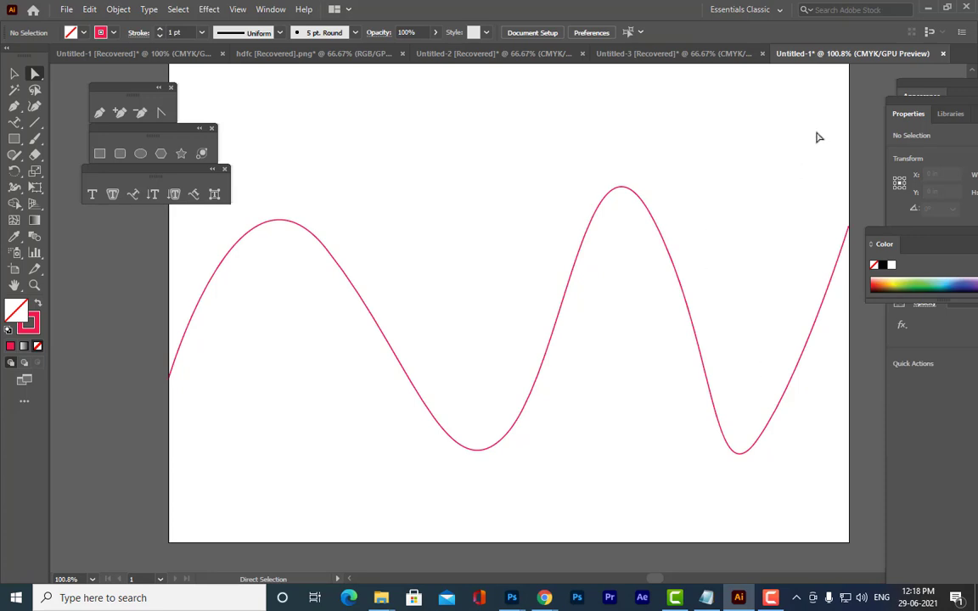
key("ctrl+1")
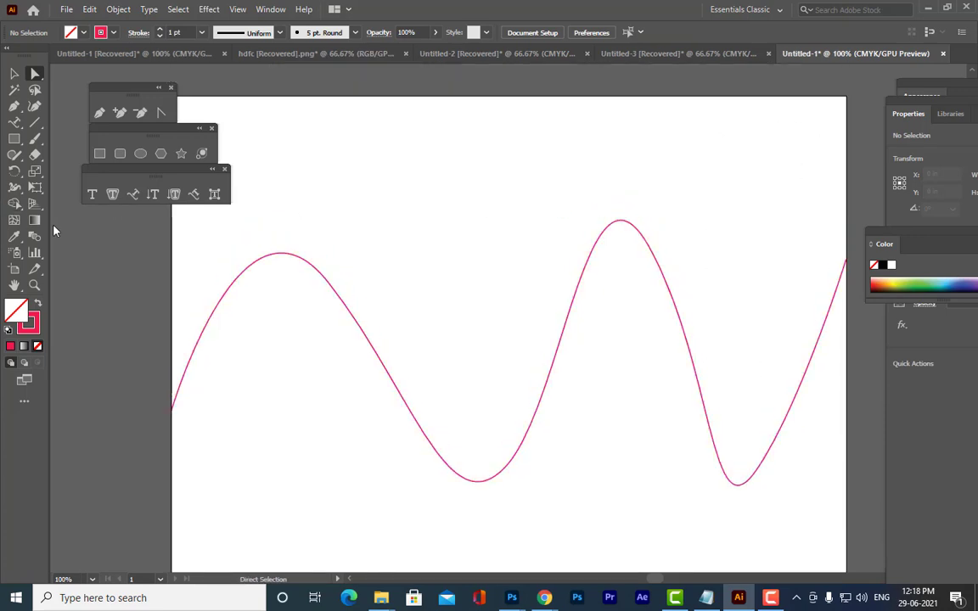
Place the text "maac dilsukhnagar hyderabad telangana" along the wavy path with Type on a Path, replacing the placeholder text
left_click(132, 195)
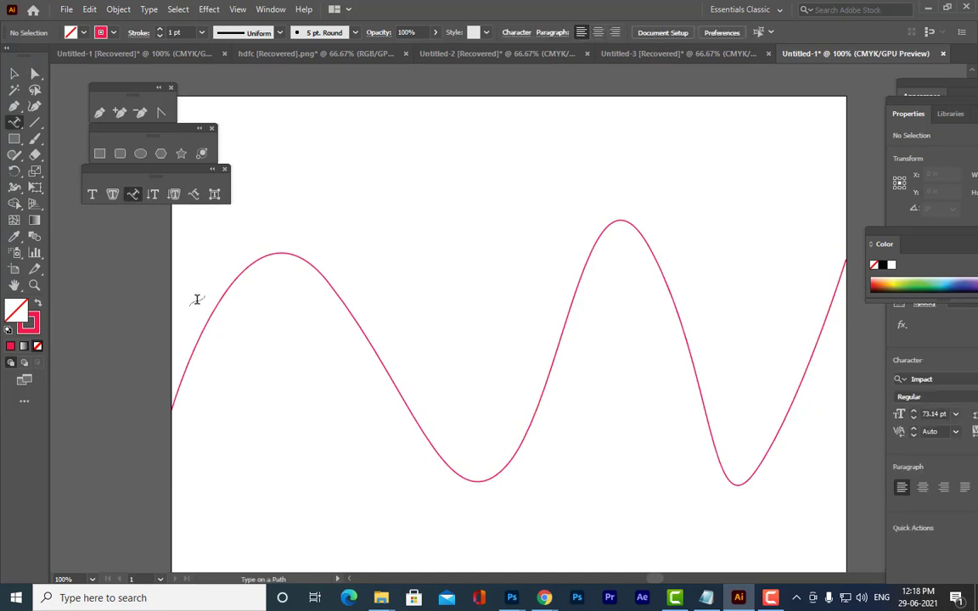
left_click(180, 383)
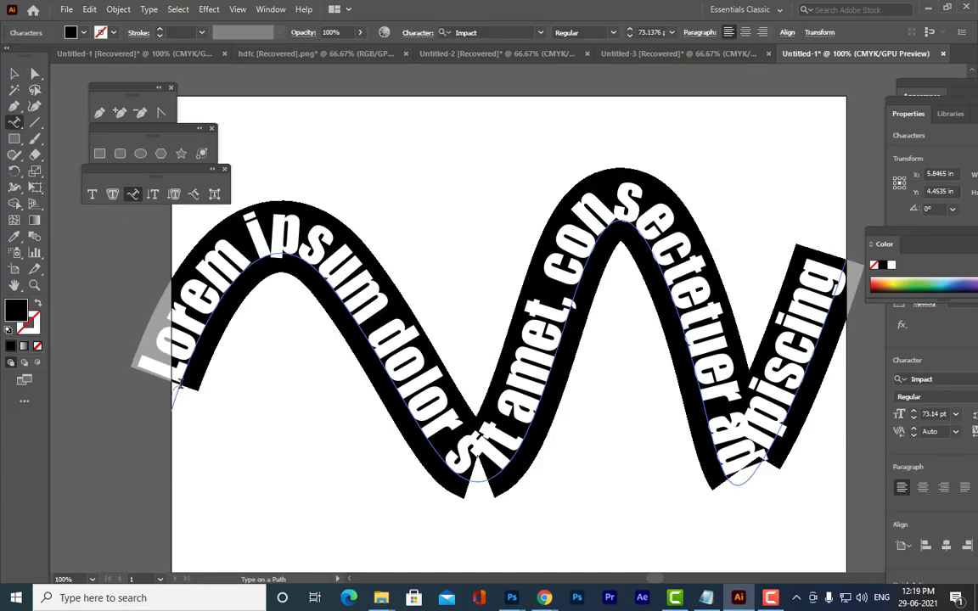
key("BackSpace")
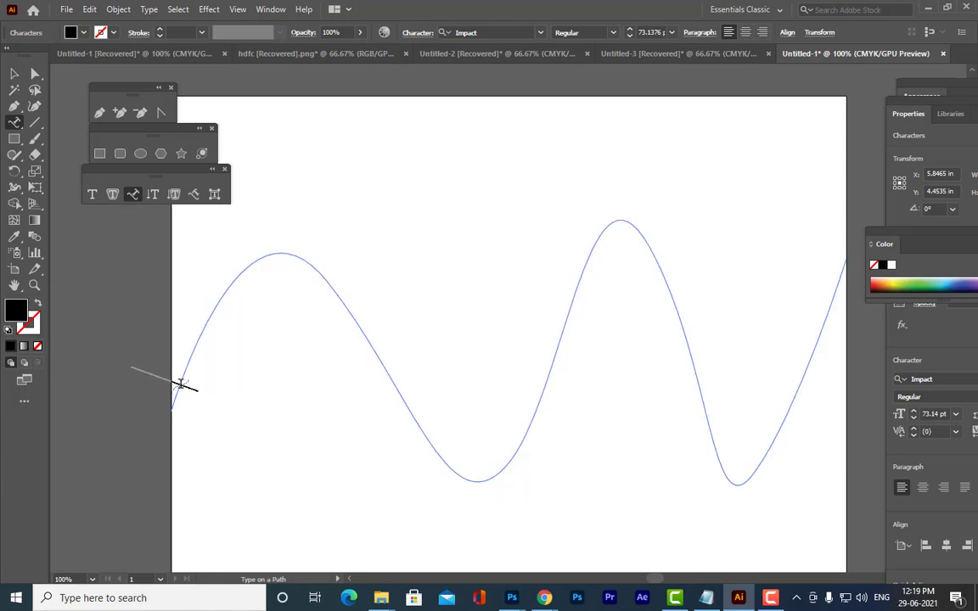
type("maa")
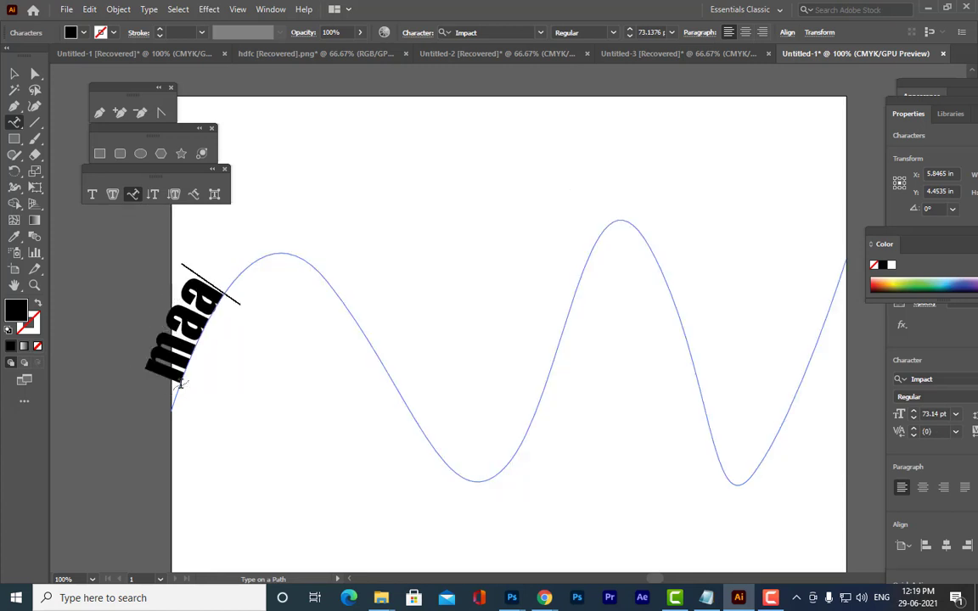
type("c dilsu")
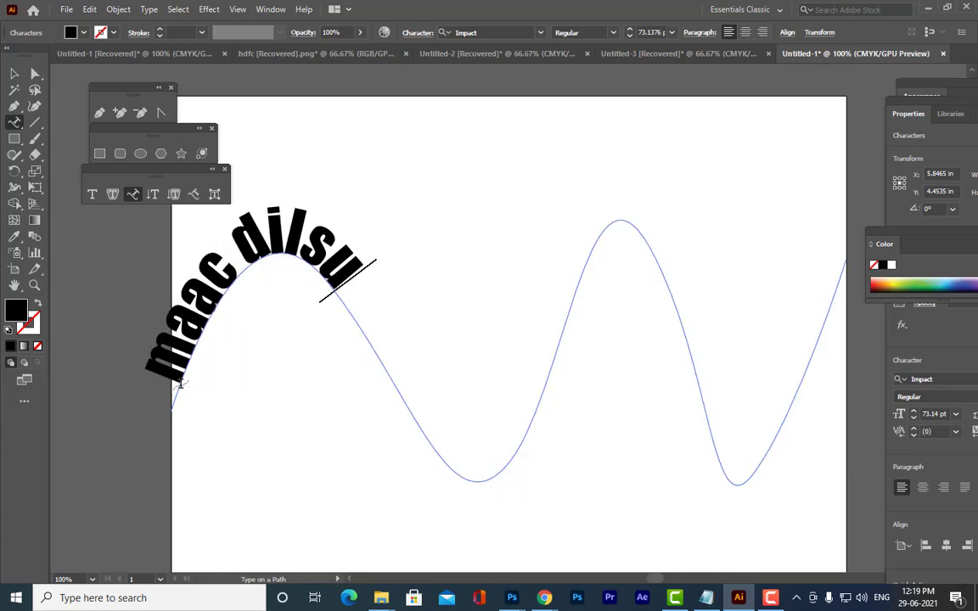
type("khnagar")
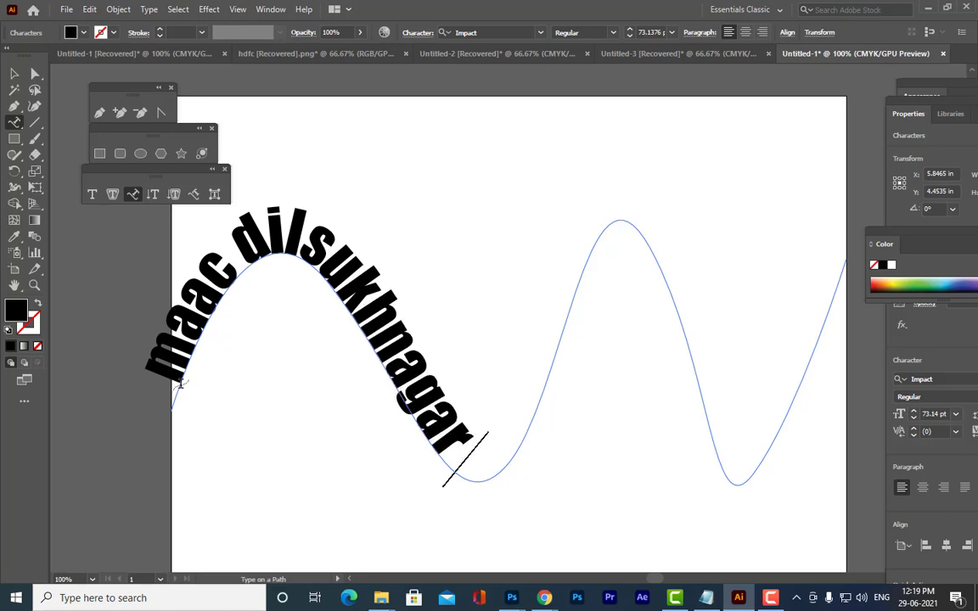
type(" hyderaa")
key("BackSpace")
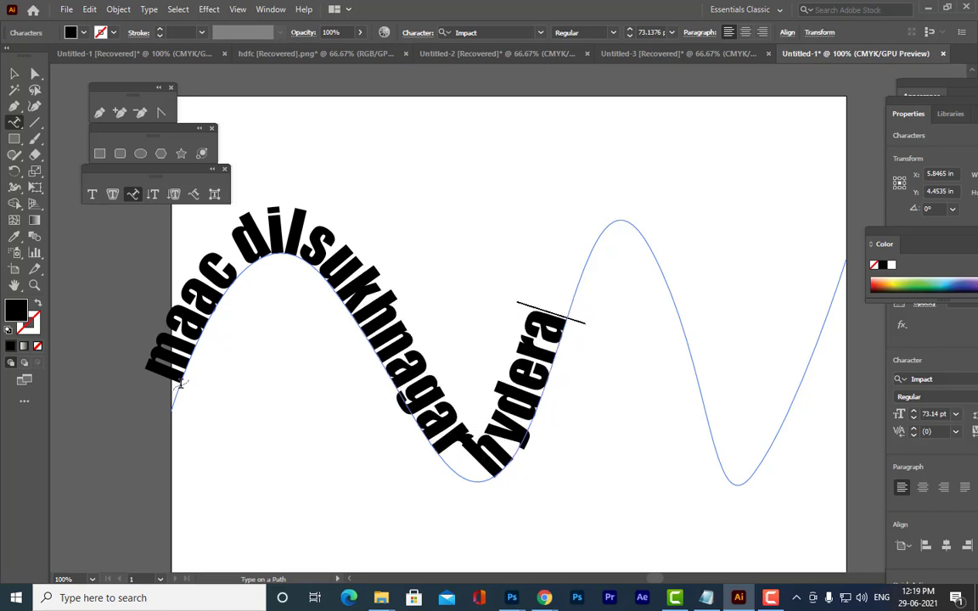
type("bad")
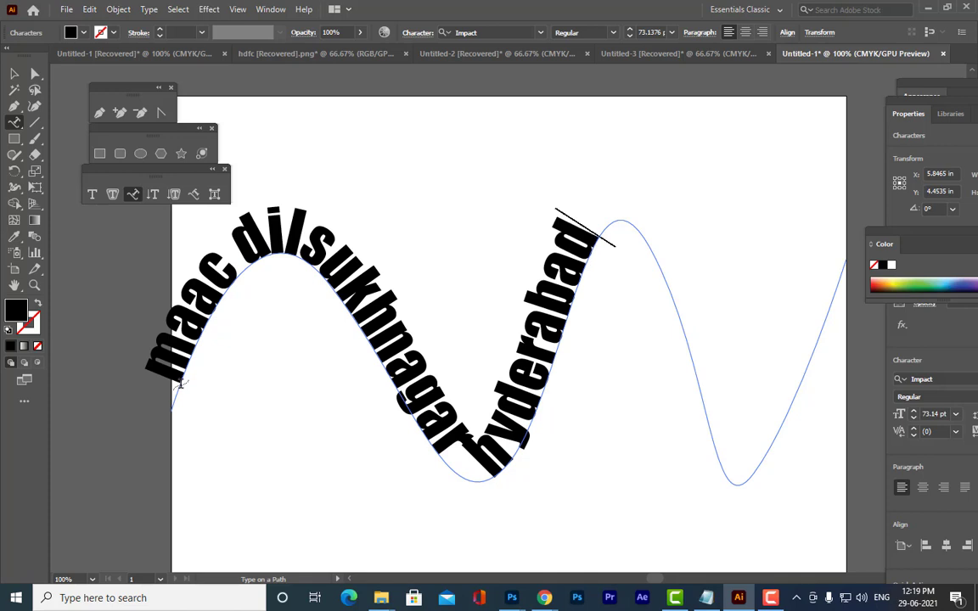
type(" telangana")
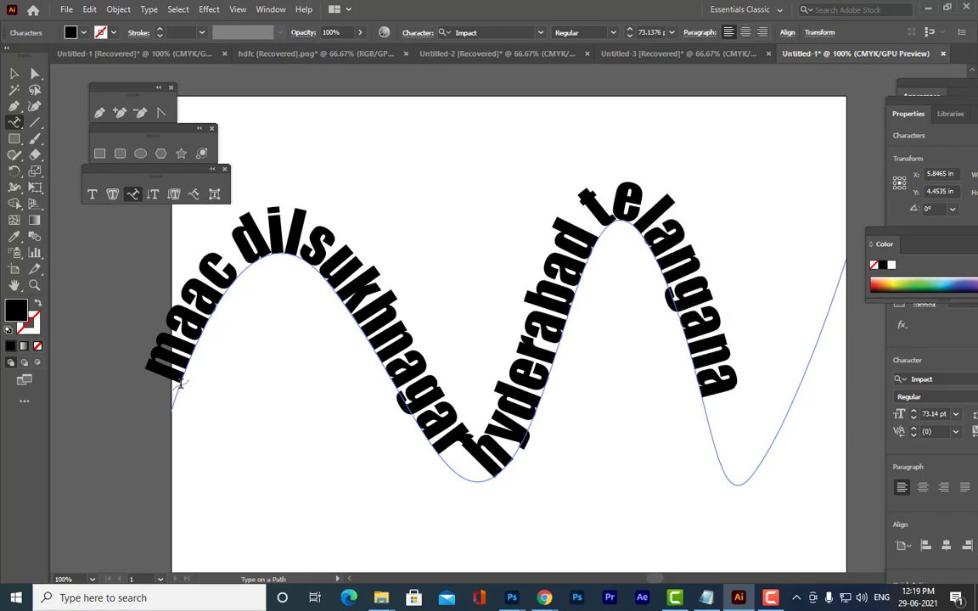
Select the whole path text and reduce its font size to 33.14 pt
key("shift+Left")
key("shift+Left")
key("shift+Left")
key("shift+Left")
key("shift+Left")
key("shift+Left")
key("shift+Left")
key("shift+Left")
key("shift+Left")
key("shift+Left")
key("shift+Left")
key("shift+Left")
key("shift+Left")
key("shift+Left")
key("shift+Left")
key("shift+Left")
key("shift+Left")
key("shift+Left")
key("shift+Left")
key("shift+Left")
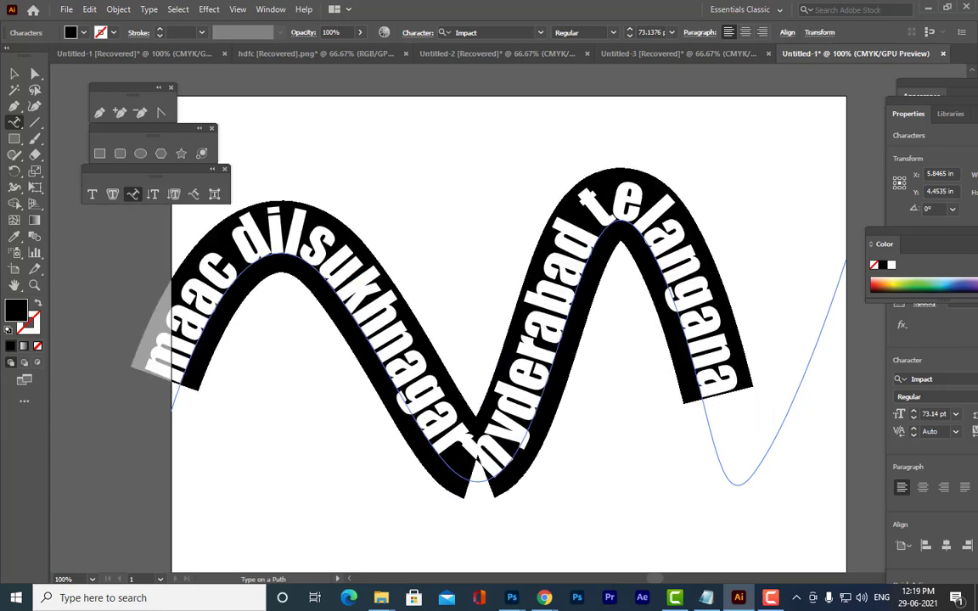
key("ctrl+shift+comma")
key("ctrl+shift+comma")
key("ctrl+shift+comma")
key("ctrl+shift+comma")
key("ctrl+shift+comma")
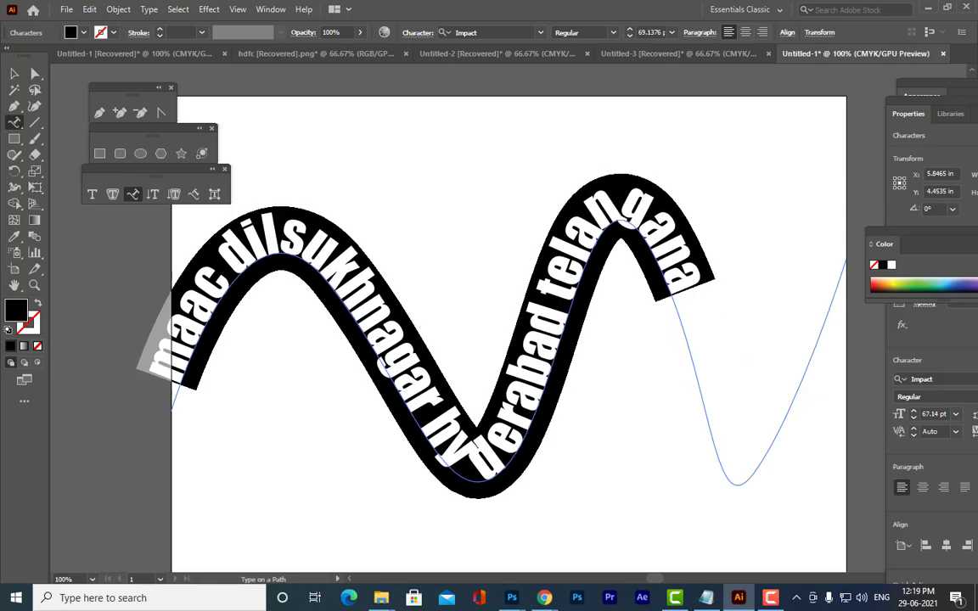
key("ctrl+shift+comma")
key("ctrl+shift+comma")
key("ctrl+shift+comma")
key("ctrl+shift+comma")
key("ctrl+shift+comma")
key("ctrl+shift+comma")
key("ctrl+shift+comma")
key("ctrl+shift+comma")
key("ctrl+shift+comma")
key("ctrl+shift+comma")
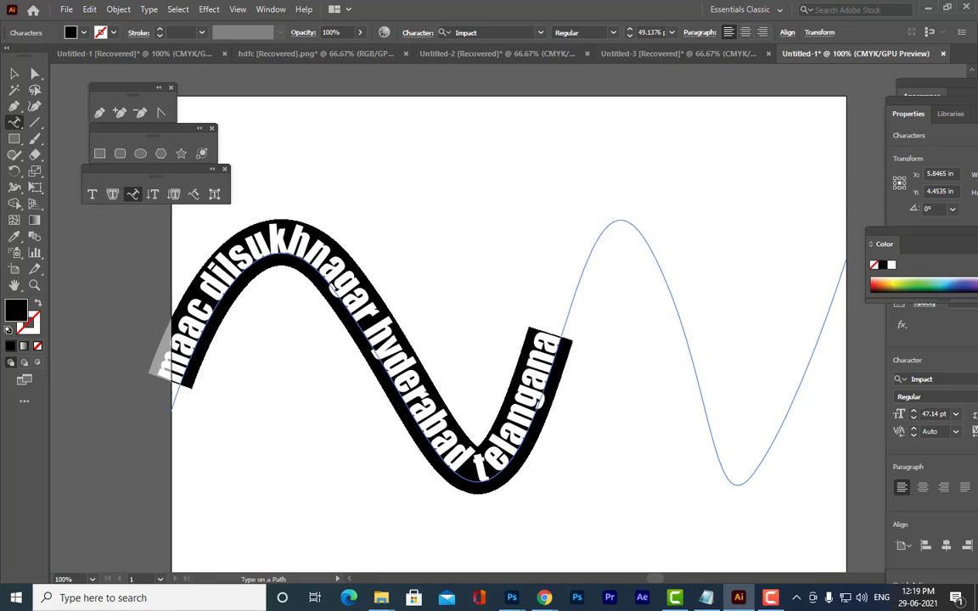
key("ctrl+shift+comma")
key("ctrl+shift+comma")
key("ctrl+shift+comma")
key("ctrl+shift+comma")
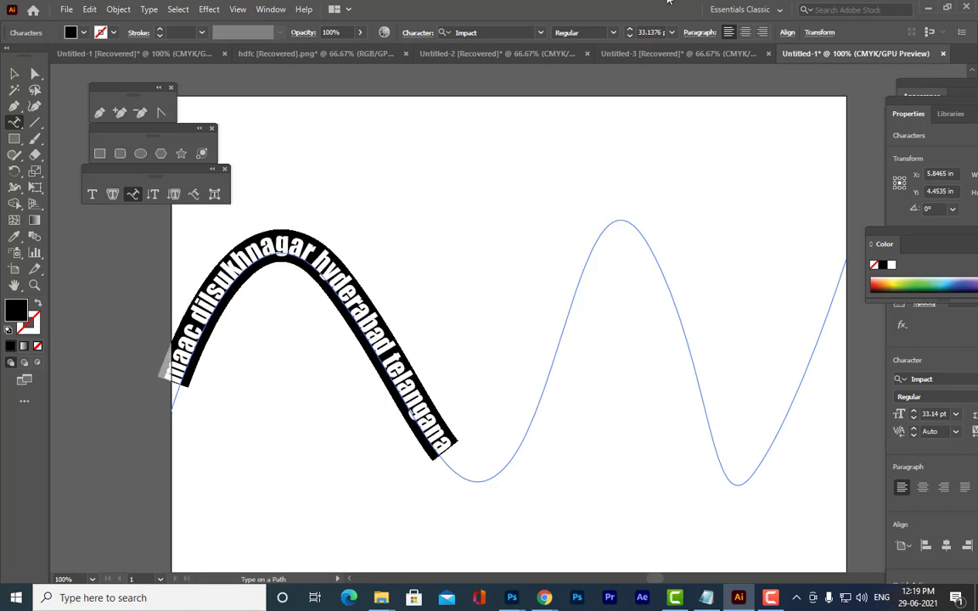
Slide the text back and forth along the wavy path by its start bracket, leaving it starting just past the first crest
left_click(35, 74)
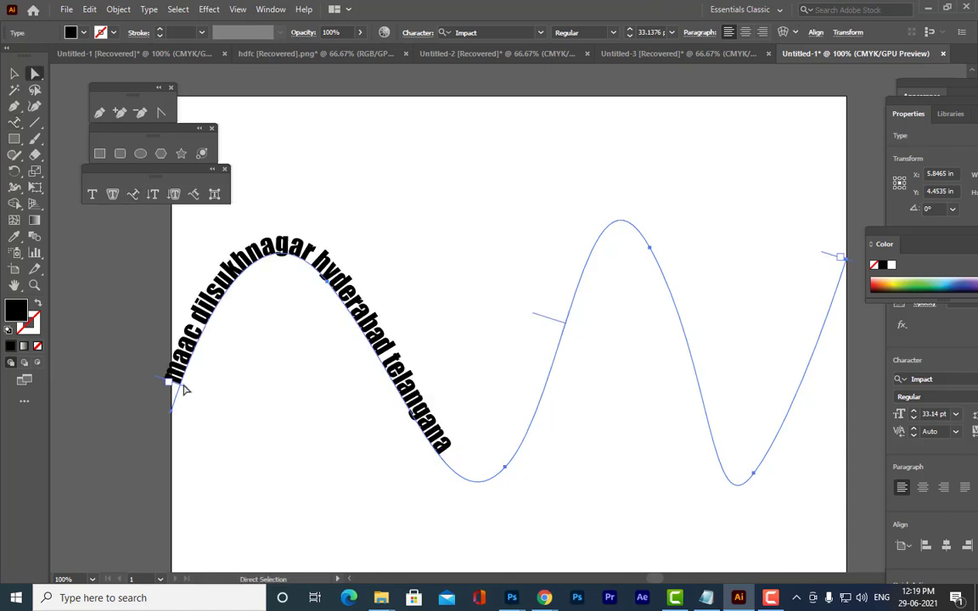
left_click_drag(185, 392, 328, 437)
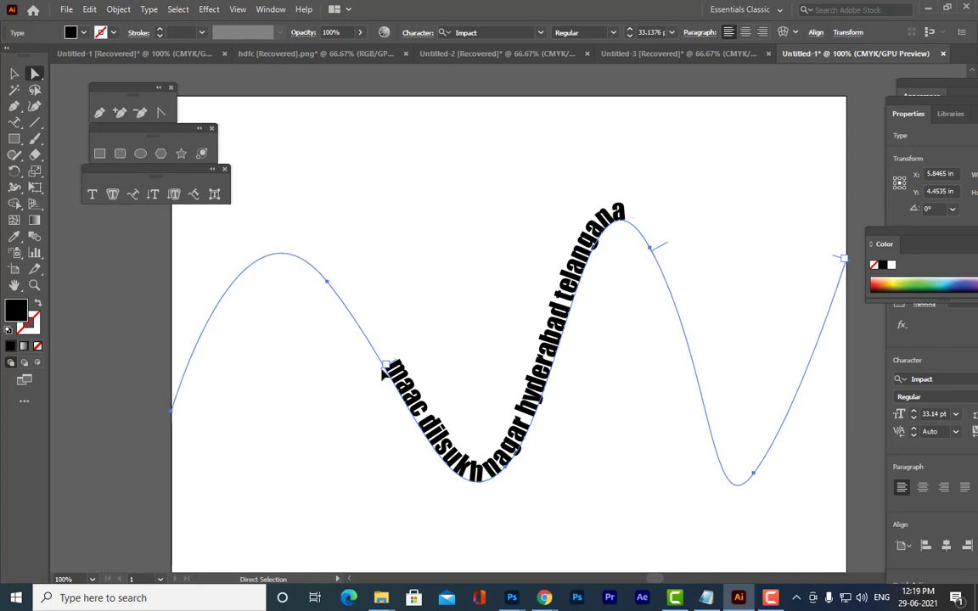
left_click_drag(384, 374, 530, 416)
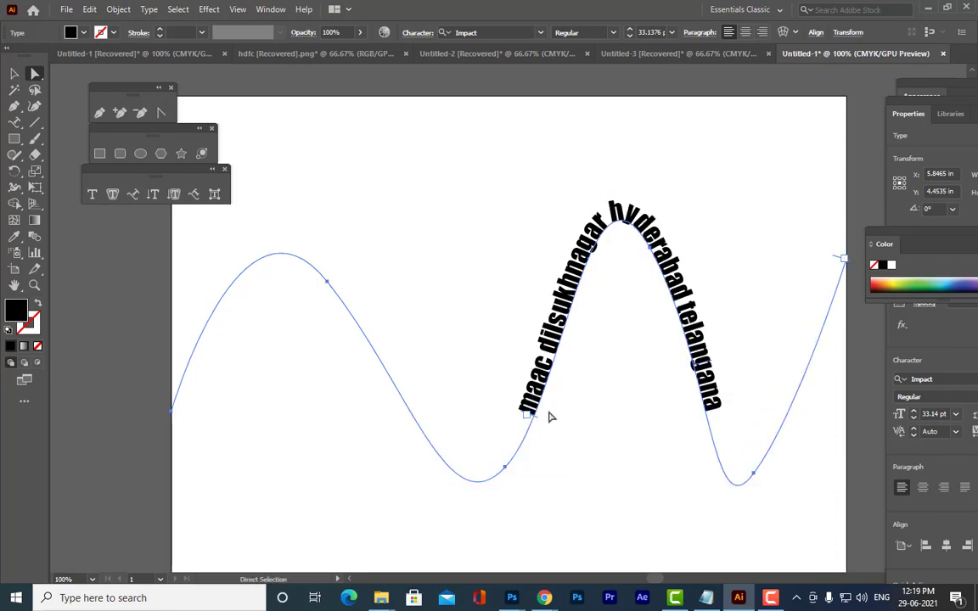
left_click_drag(533, 418, 303, 329)
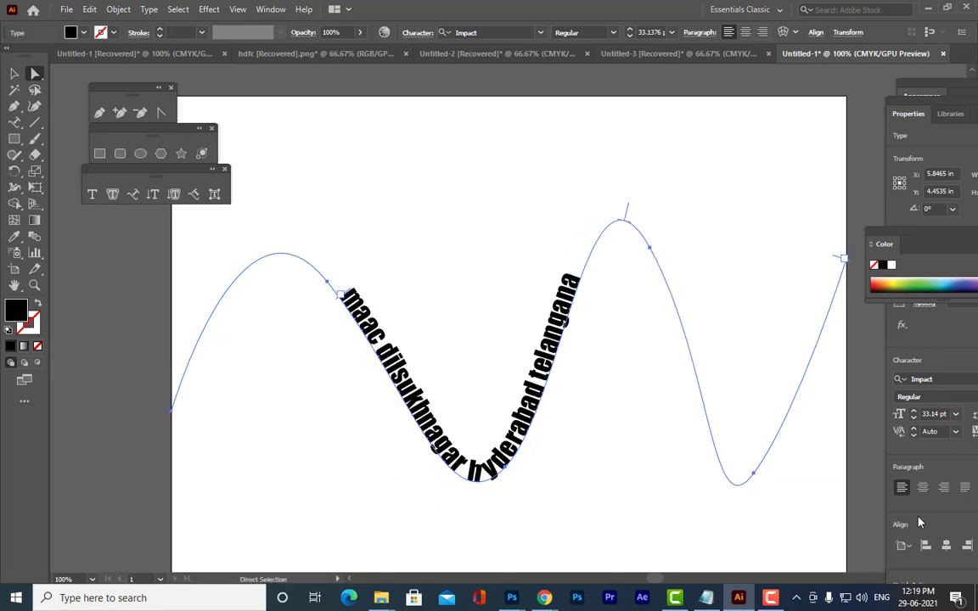
Select all the path text again and set its font size to 47.14 pt
left_click(131, 197)
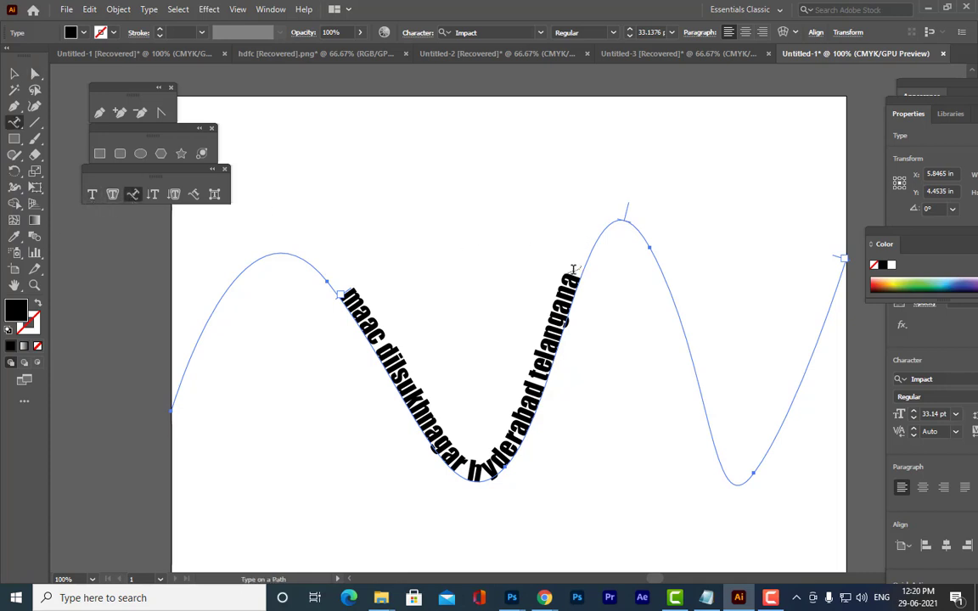
left_click_drag(579, 277, 322, 288)
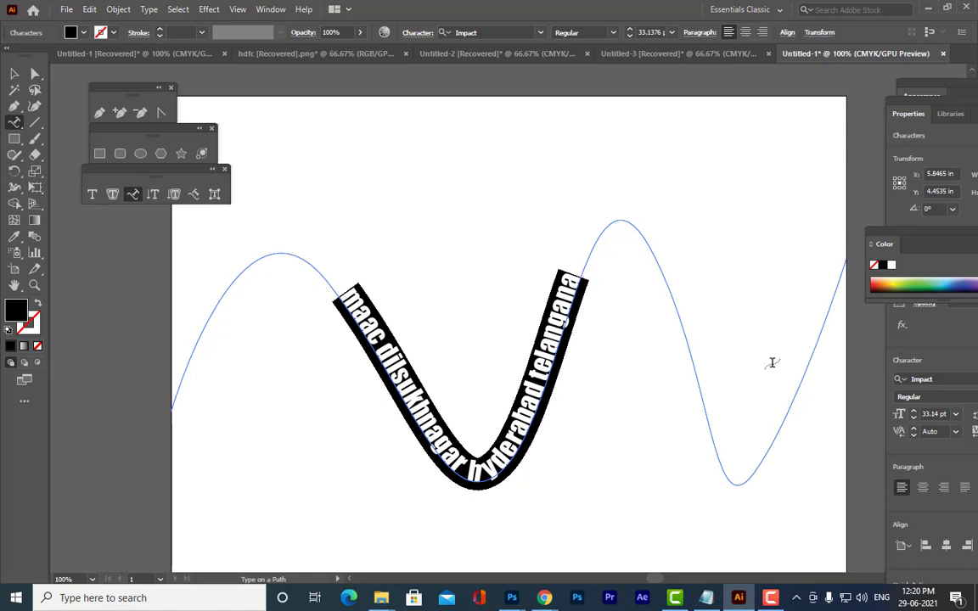
key("ctrl")
key("ctrl+shift+period")
key("ctrl+shift+period")
key("ctrl+shift+period")
key("ctrl+shift+period")
key("ctrl+shift+period")
key("ctrl+shift+period")
key("ctrl+shift+period")
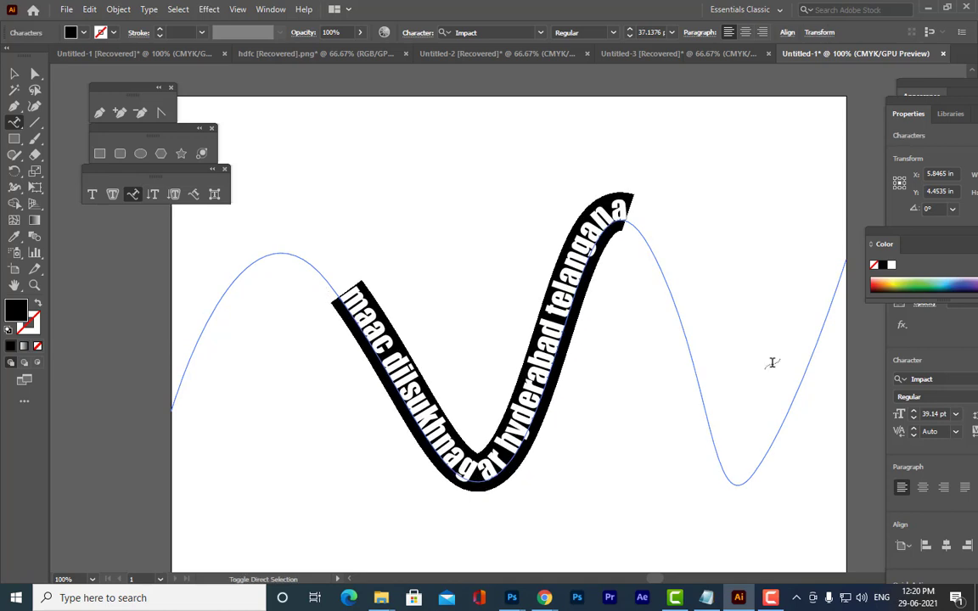
key("ctrl+shift+period")
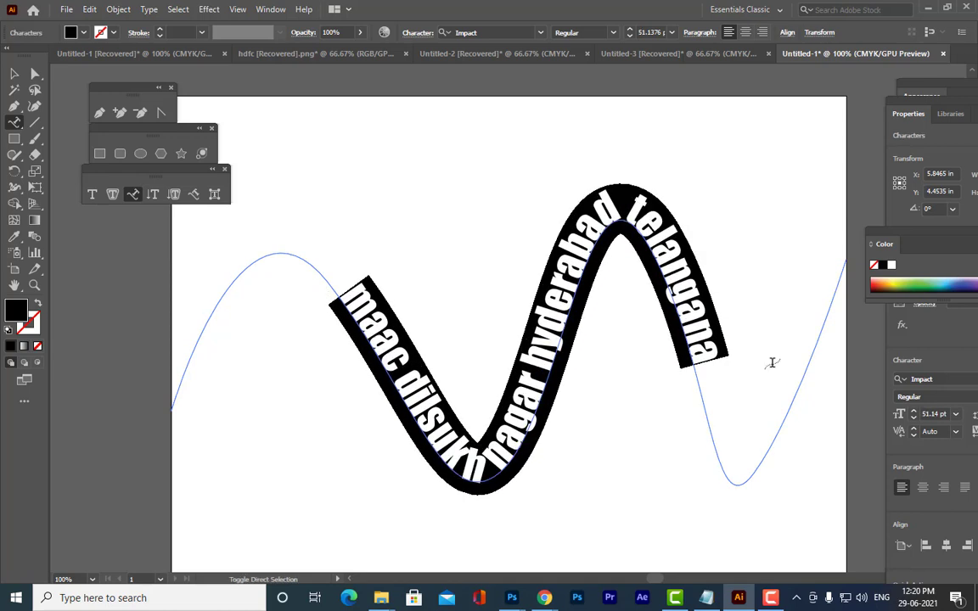
key("ctrl+shift+comma")
key("ctrl+shift+comma")
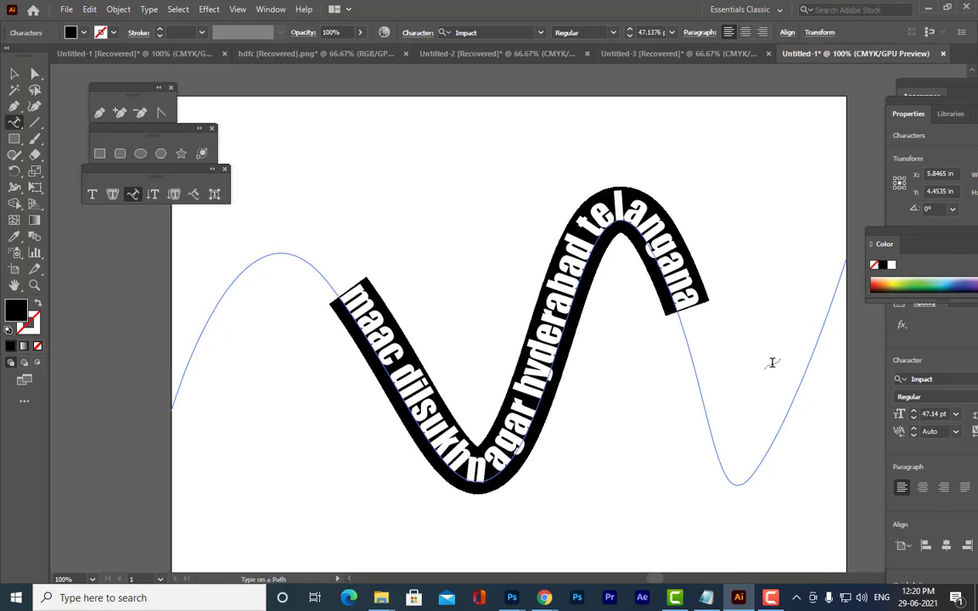
Slide the text's start bracket back to just before the first crest of the path and deselect the text
left_click(35, 74)
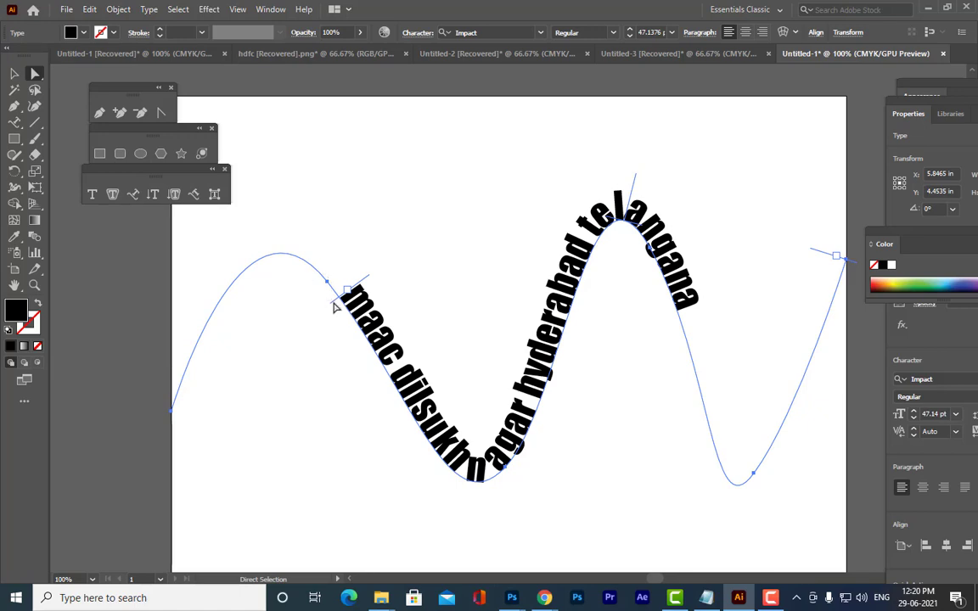
left_click_drag(335, 308, 267, 272)
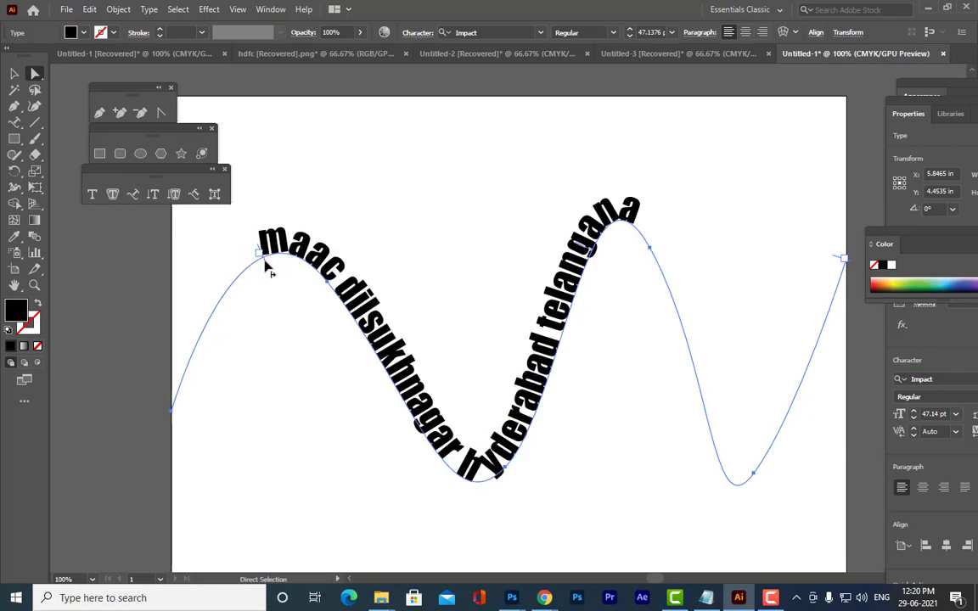
left_click_drag(260, 265, 269, 286)
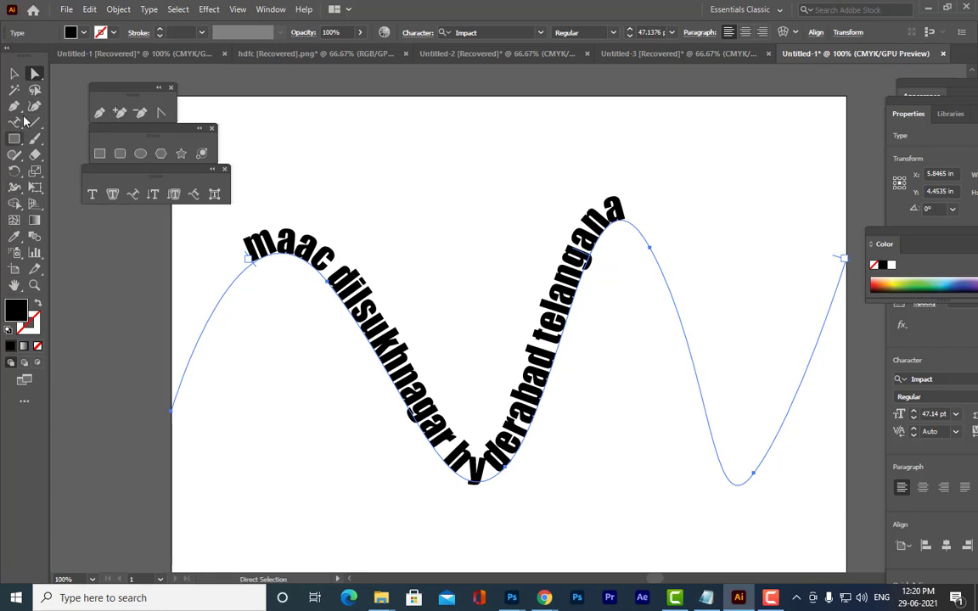
left_click(13, 73)
left_click(405, 139)
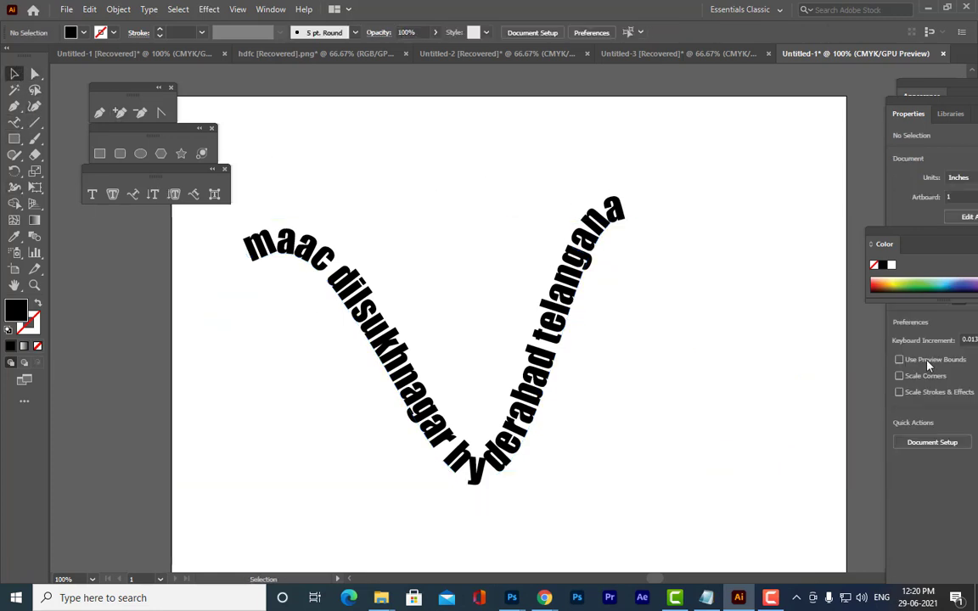
Select the wavy path text, display the Character panel and place it above the second crest of the path
left_click(576, 290)
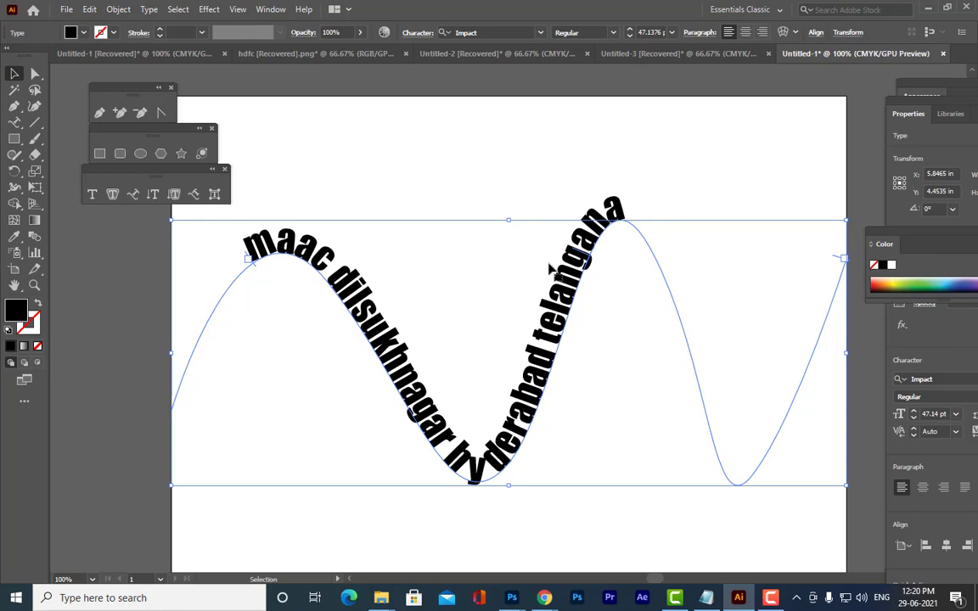
left_click(273, 9)
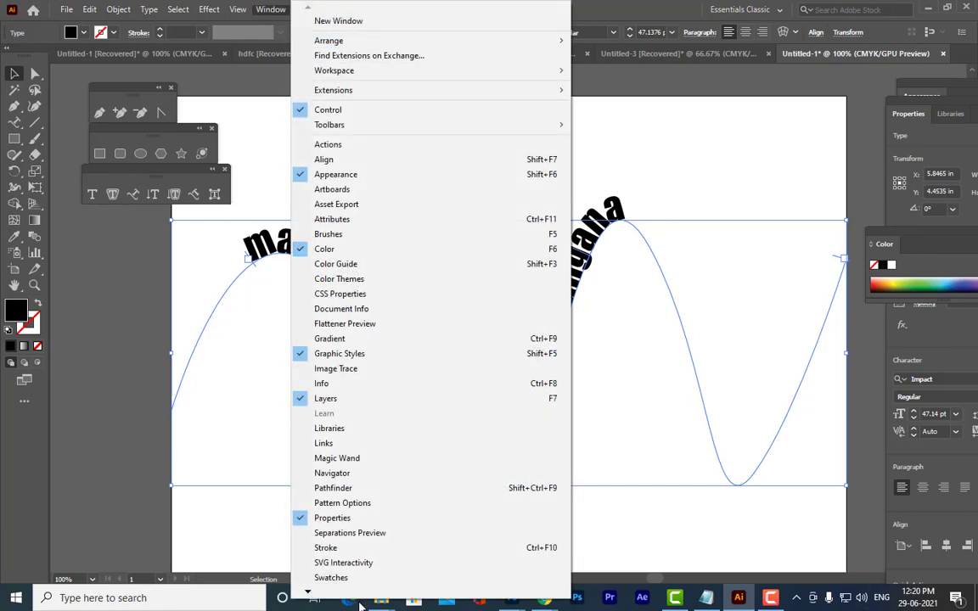
mouse_move(336, 594)
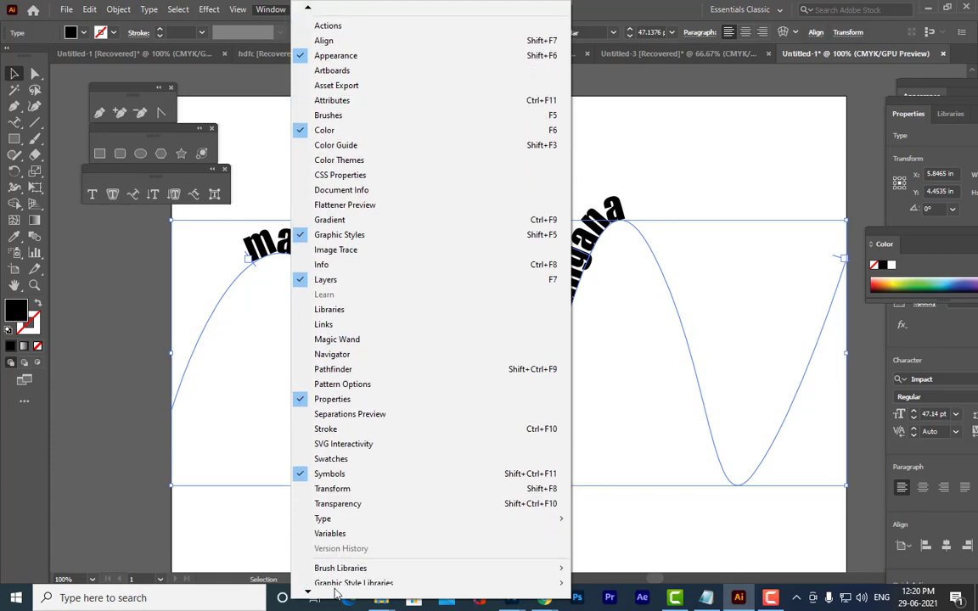
mouse_move(332, 474)
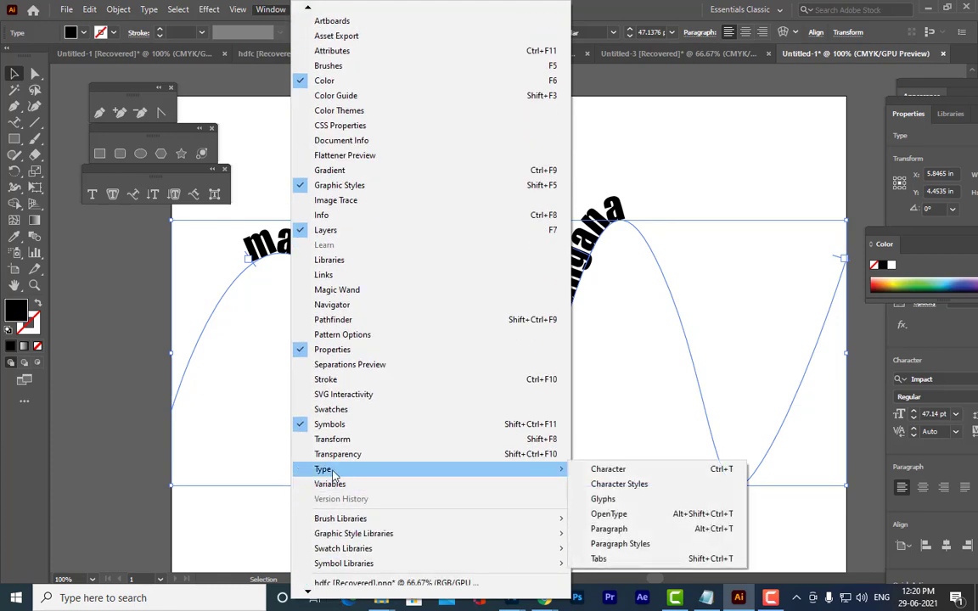
left_click(666, 471)
left_click_drag(664, 182, 720, 76)
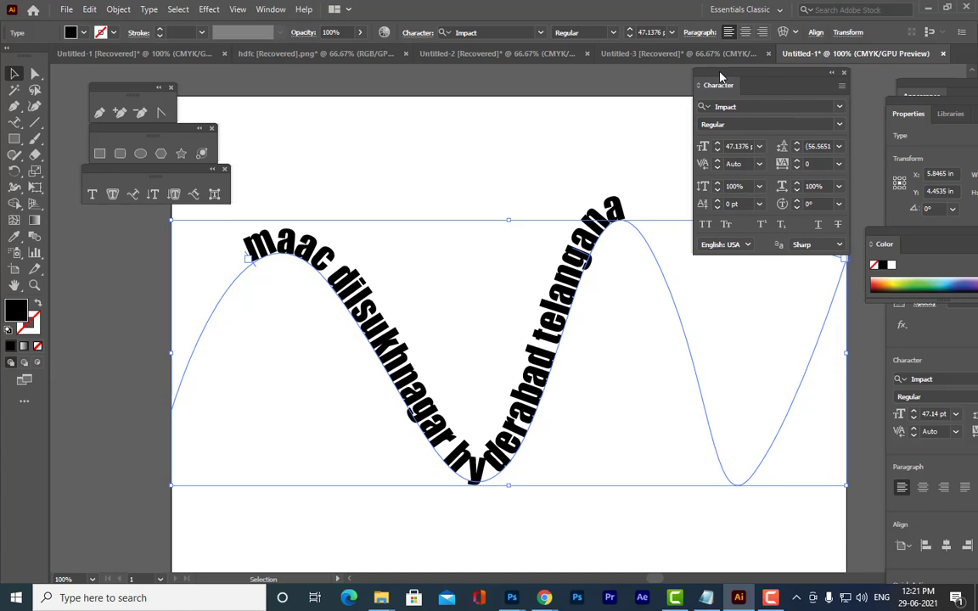
left_click_drag(720, 76, 678, 72)
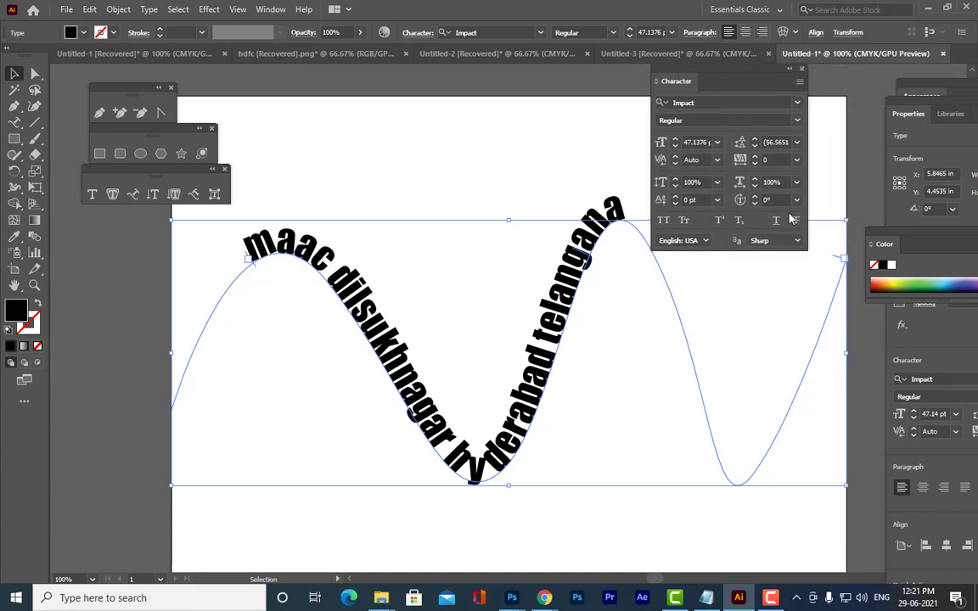
Raise the path text's baseline shift to 16 pt so the letters sit above the curve
left_click(675, 197)
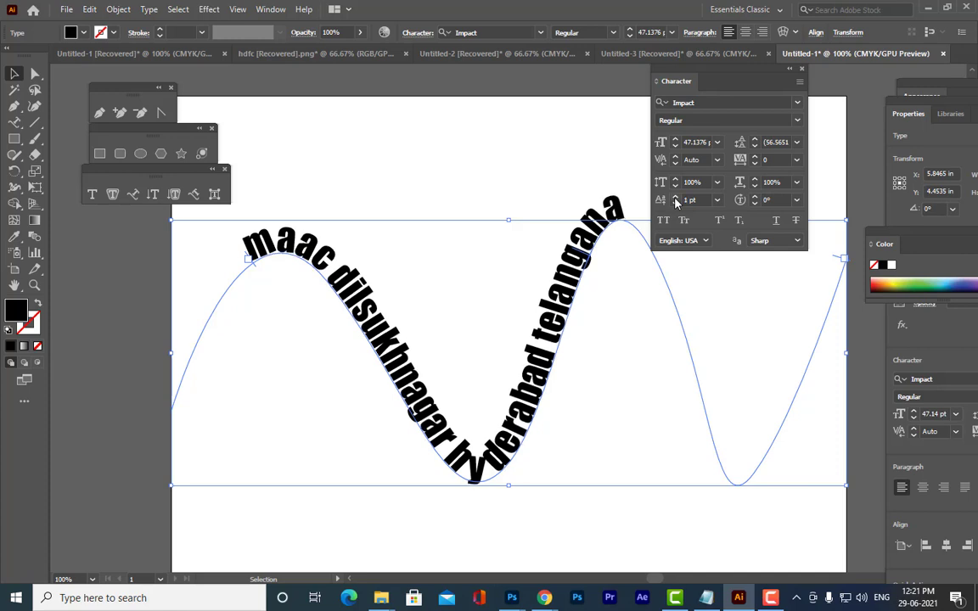
left_click(675, 197)
left_click(675, 197)
left_click(676, 197)
left_click(676, 198)
left_click(676, 198)
left_click(676, 198)
left_click(676, 197)
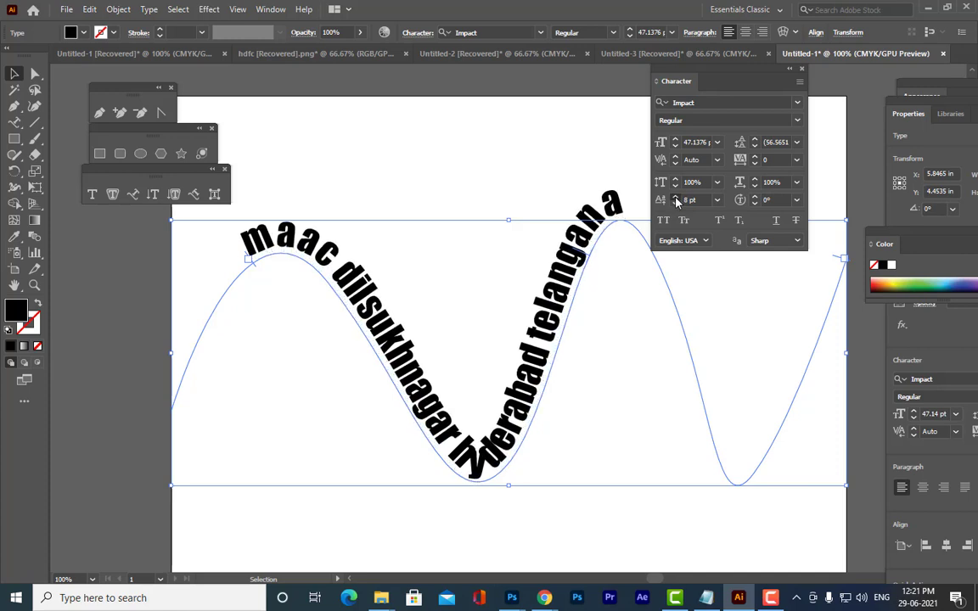
left_click(676, 197)
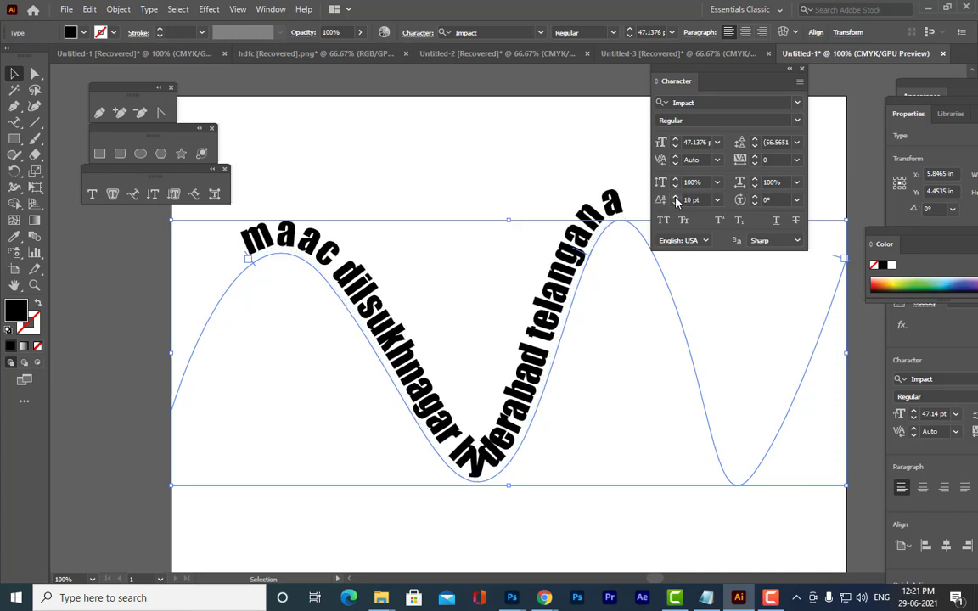
left_click(676, 197)
left_click(676, 197)
left_click(676, 197)
left_click(675, 197)
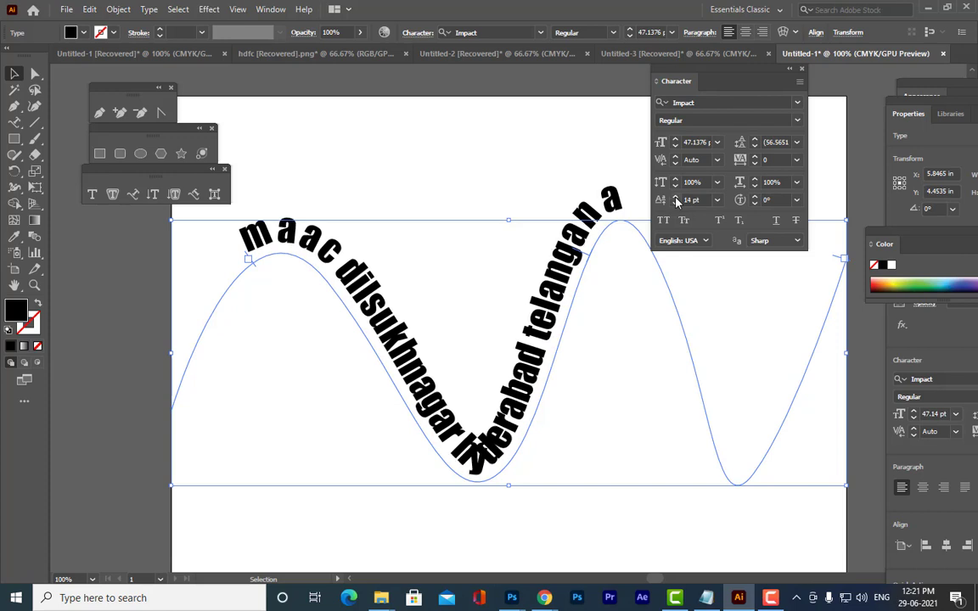
left_click(675, 197)
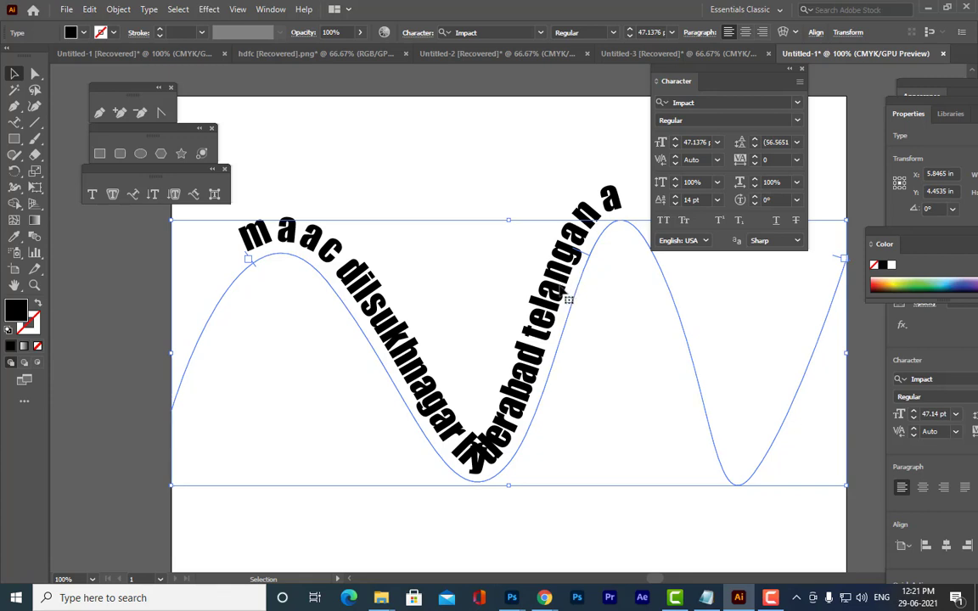
left_click(676, 198)
left_click(676, 197)
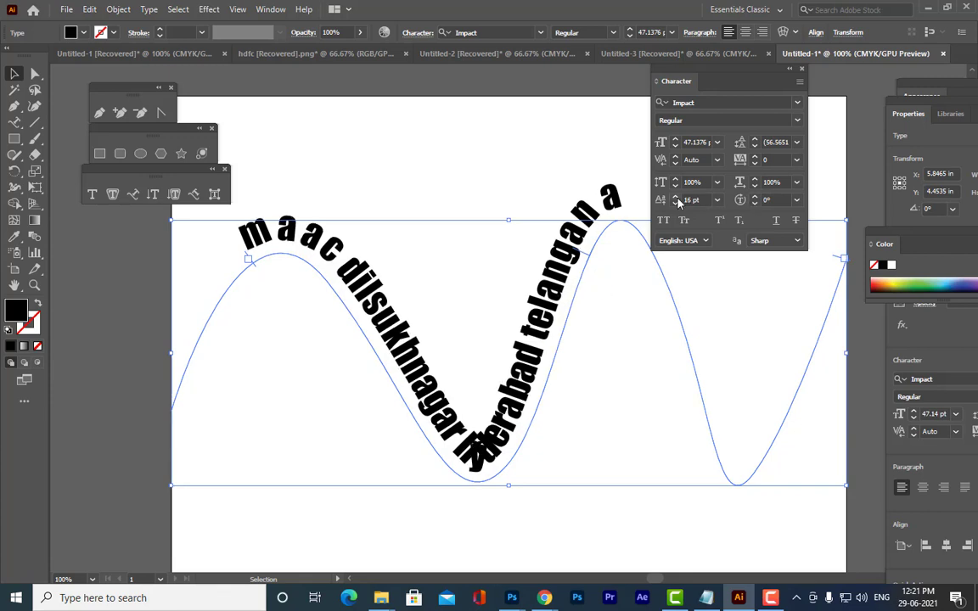
Lower the path text's baseline shift to -31 pt so the letters move below the curve
left_click(676, 203)
left_click(675, 203)
left_click(676, 203)
left_click(676, 202)
left_click(675, 203)
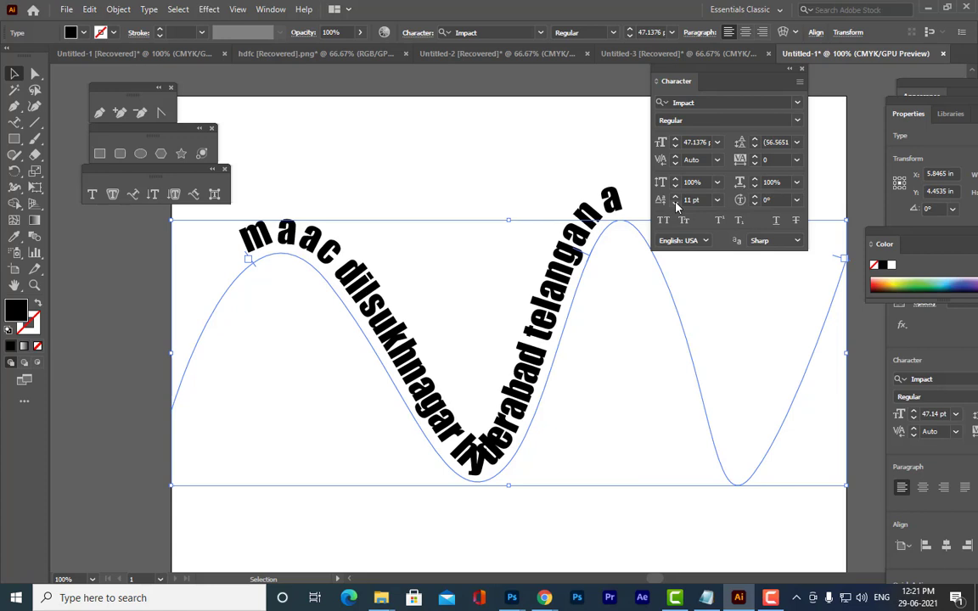
left_click(675, 203)
left_click(675, 203)
left_click(676, 203)
left_click(676, 203)
left_click(675, 203)
left_click(676, 203)
left_click(676, 203)
left_click(676, 203)
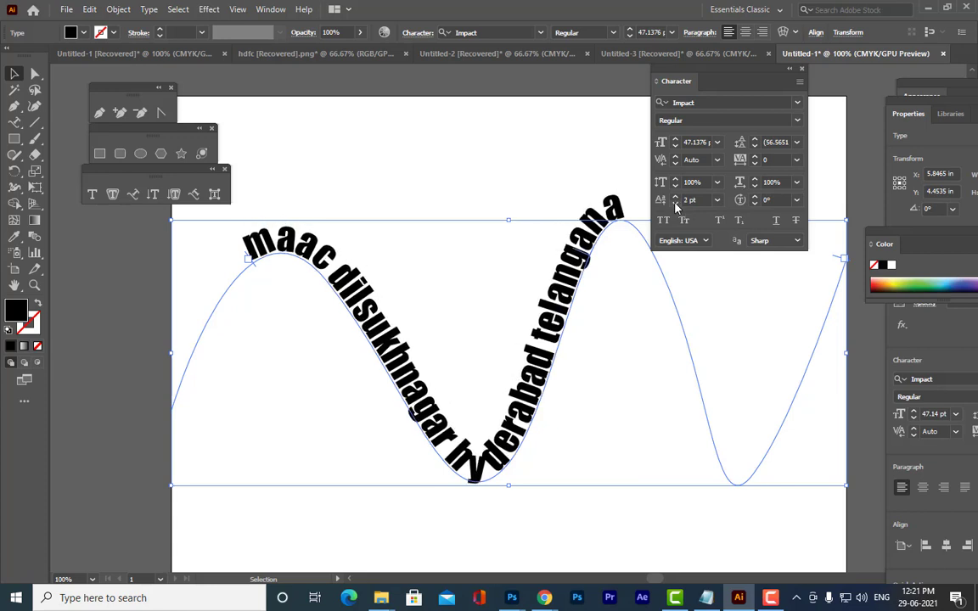
left_click(676, 202)
left_click(676, 203)
left_click(676, 203)
left_click(676, 203)
left_click(675, 203)
left_click(675, 203)
left_click(676, 203)
left_click(676, 203)
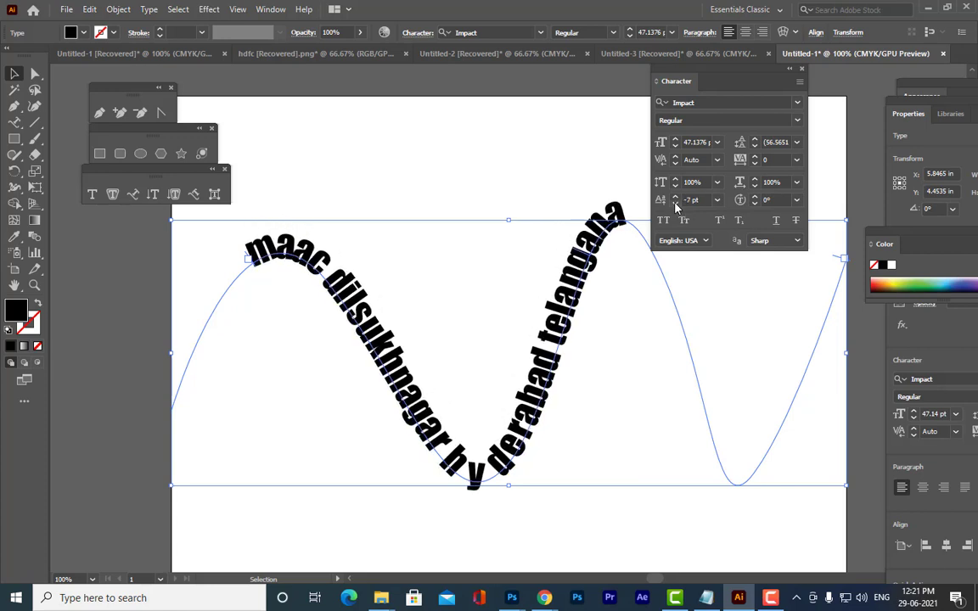
left_click(676, 203)
left_click(676, 203)
left_click(675, 203)
left_click(676, 203)
left_click(676, 203)
left_click(676, 203)
left_click(676, 202)
left_click(676, 202)
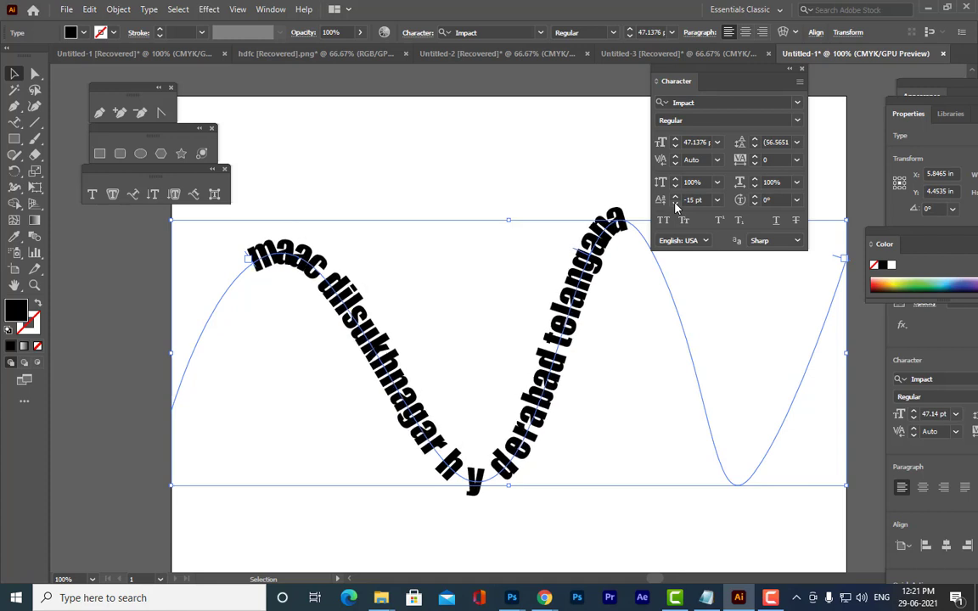
left_click(675, 202)
left_click(675, 203)
left_click(675, 203)
left_click(676, 203)
left_click(676, 203)
left_click(675, 203)
left_click(676, 203)
left_click(676, 202)
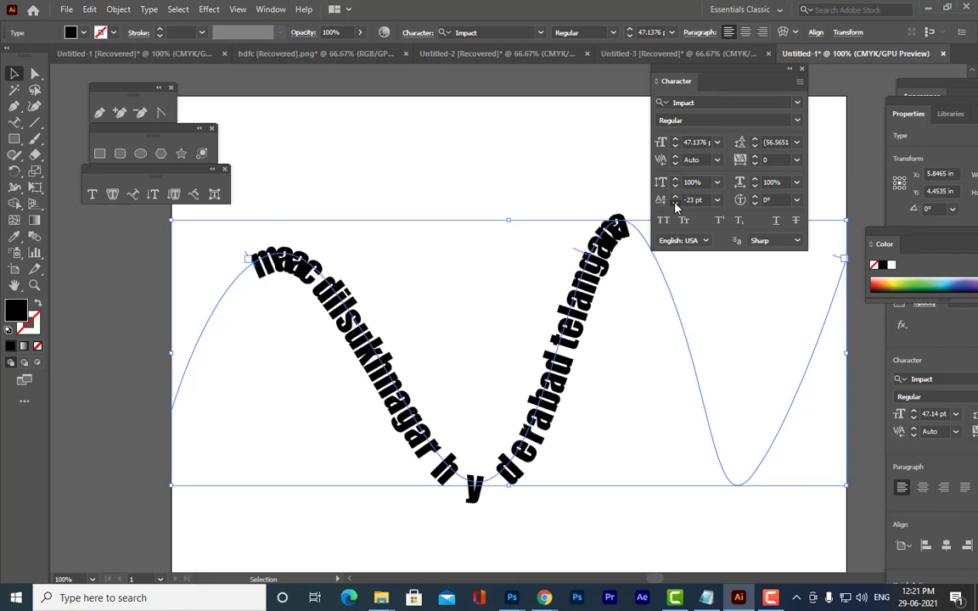
left_click(676, 203)
left_click(676, 203)
left_click(676, 203)
left_click(676, 203)
left_click(675, 203)
left_click(676, 203)
left_click(676, 203)
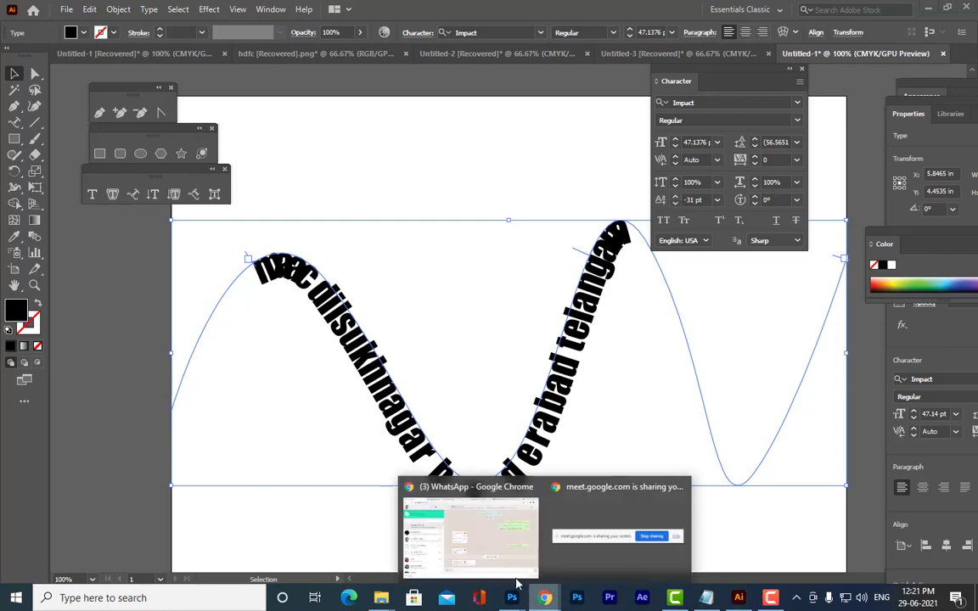
Switch to the Google Meet call in Chrome, admit the waiting participant and return to Illustrator
left_click(471, 562)
left_click(252, 11)
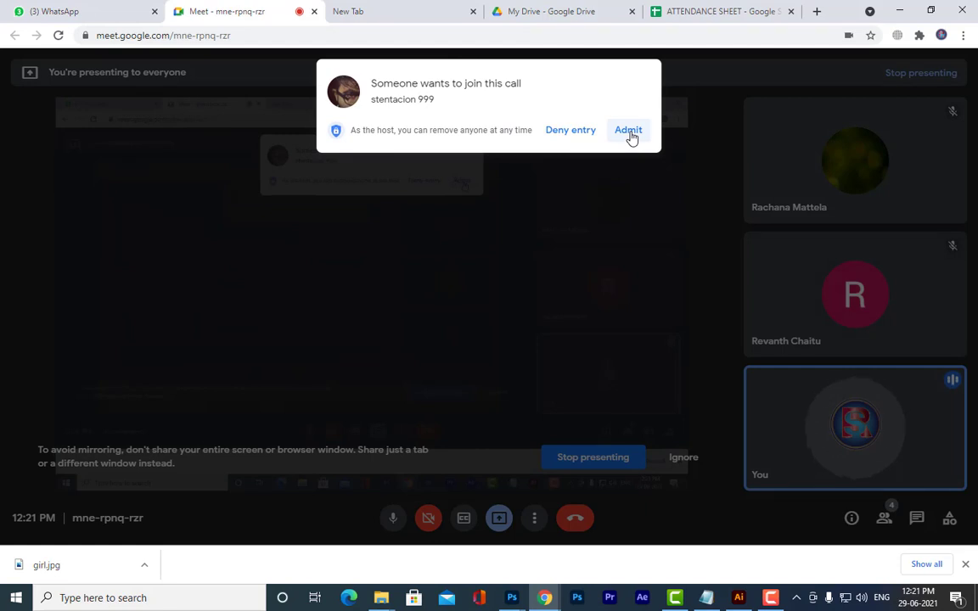
left_click(629, 133)
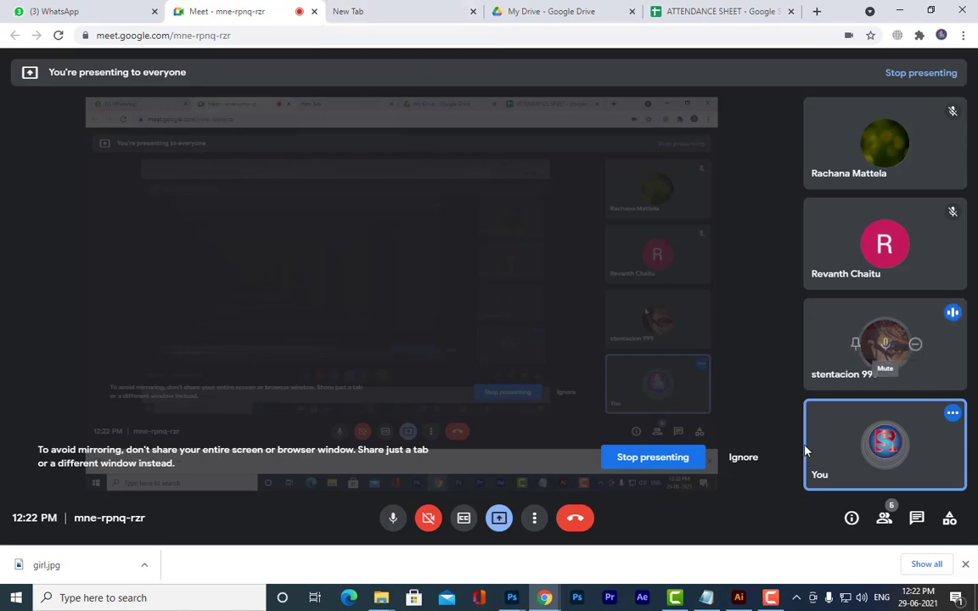
left_click(897, 10)
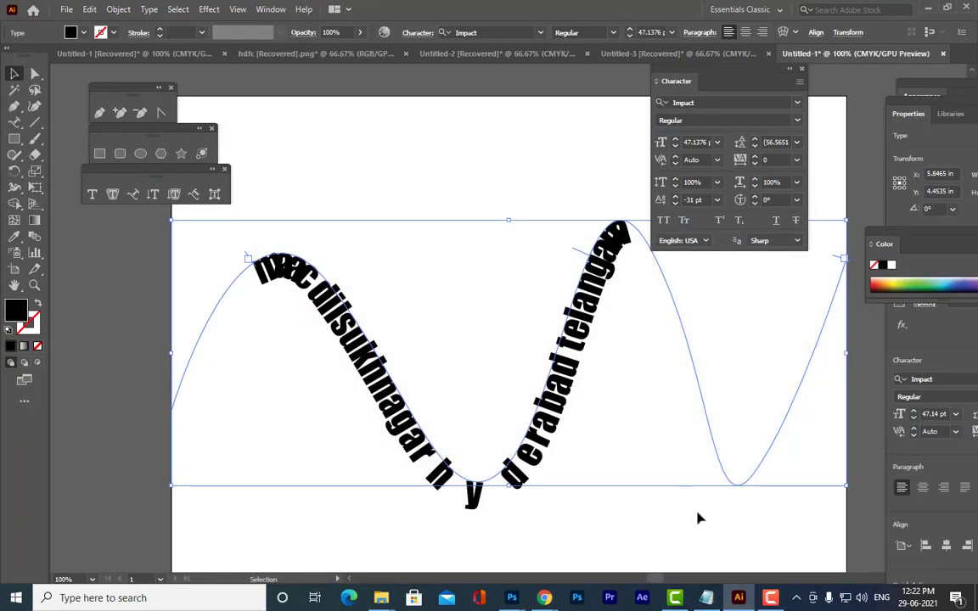
Lower the path text's baseline shift further to -36 pt and raise it back up to 5 pt
left_click(676, 203)
left_click(675, 204)
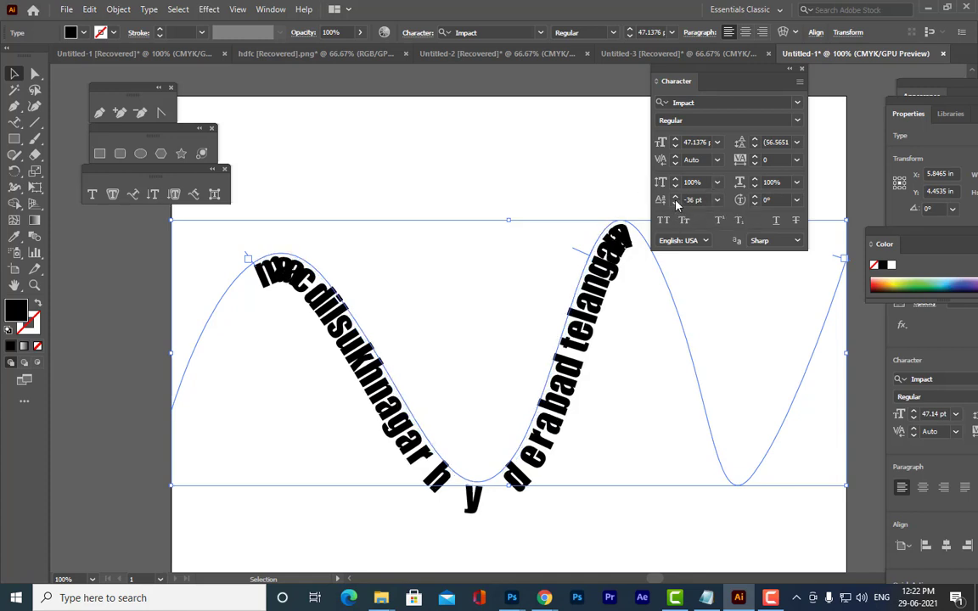
left_click_drag(675, 197, 676, 197)
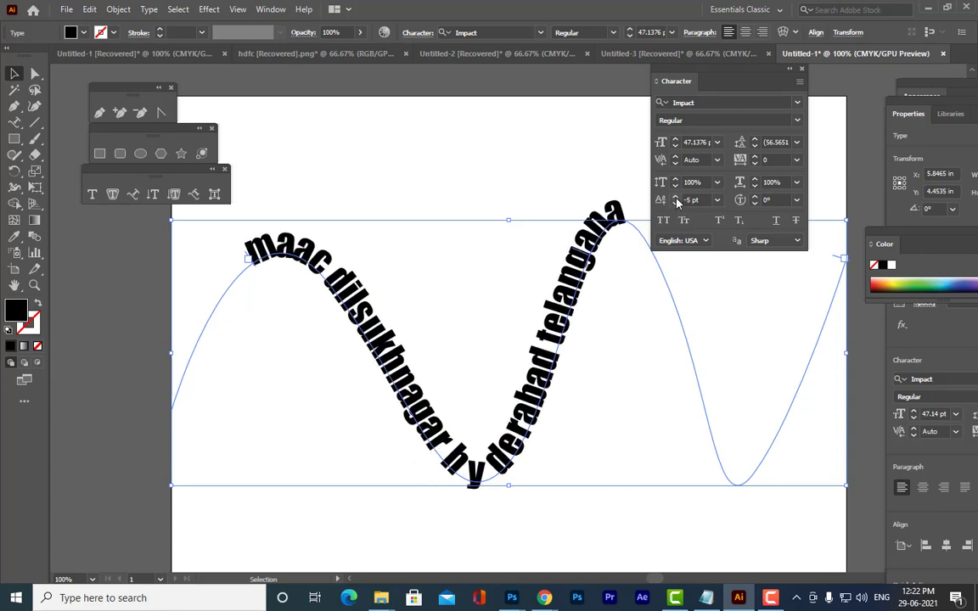
left_click(676, 198)
left_click(676, 198)
left_click(676, 198)
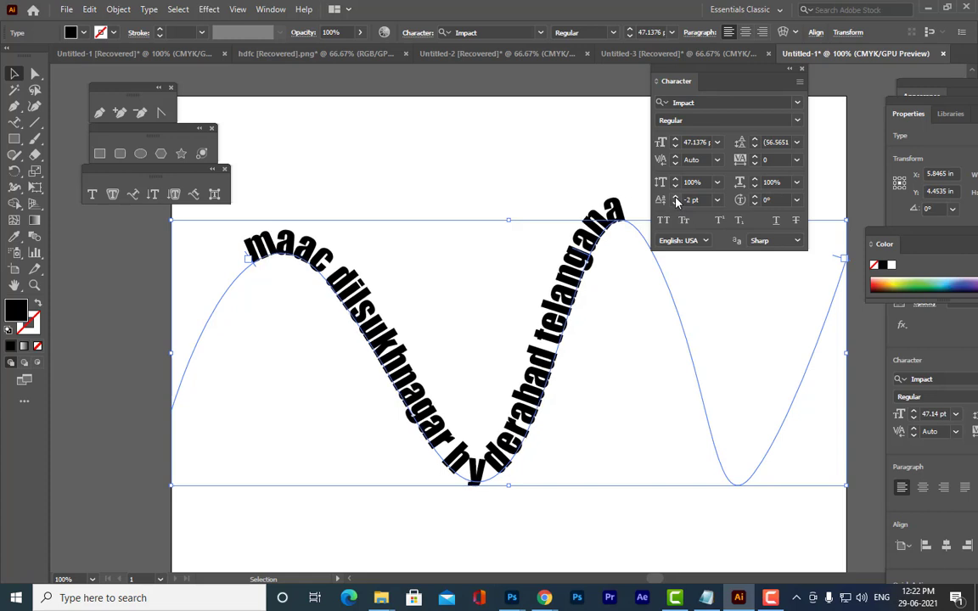
left_click(676, 198)
left_click(676, 198)
left_click(676, 198)
left_click(676, 198)
left_click(676, 198)
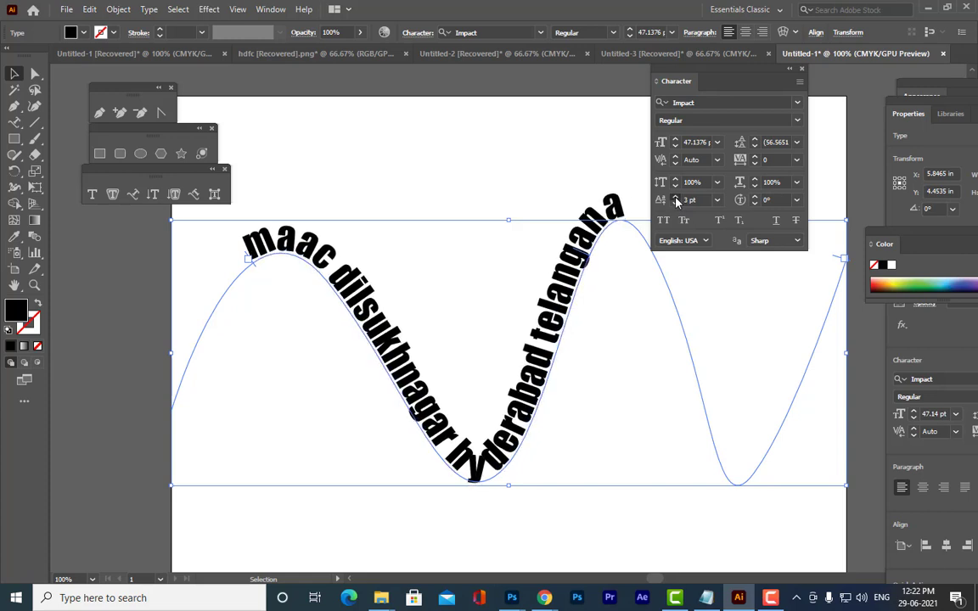
left_click(676, 197)
left_click(676, 198)
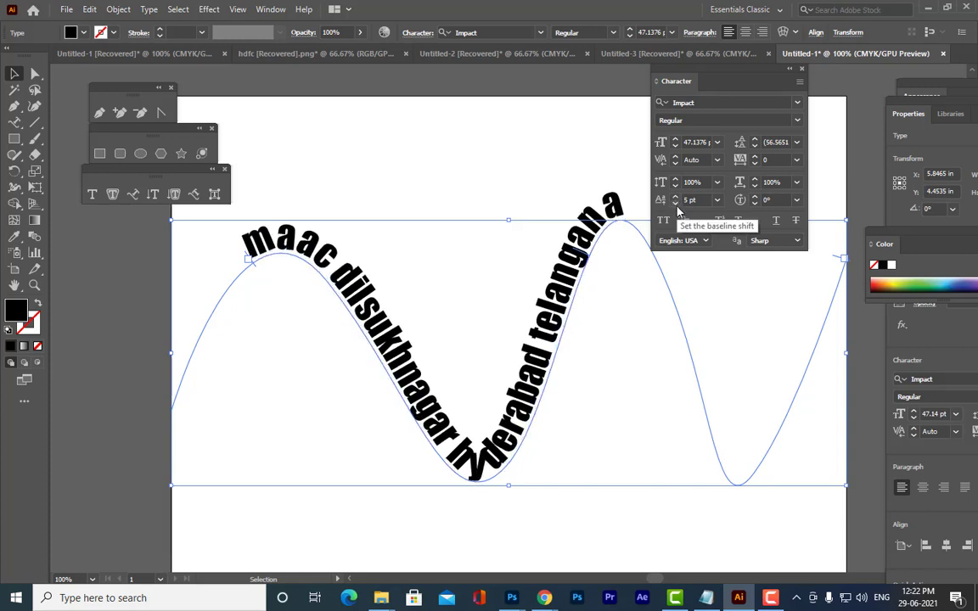
left_click(676, 204)
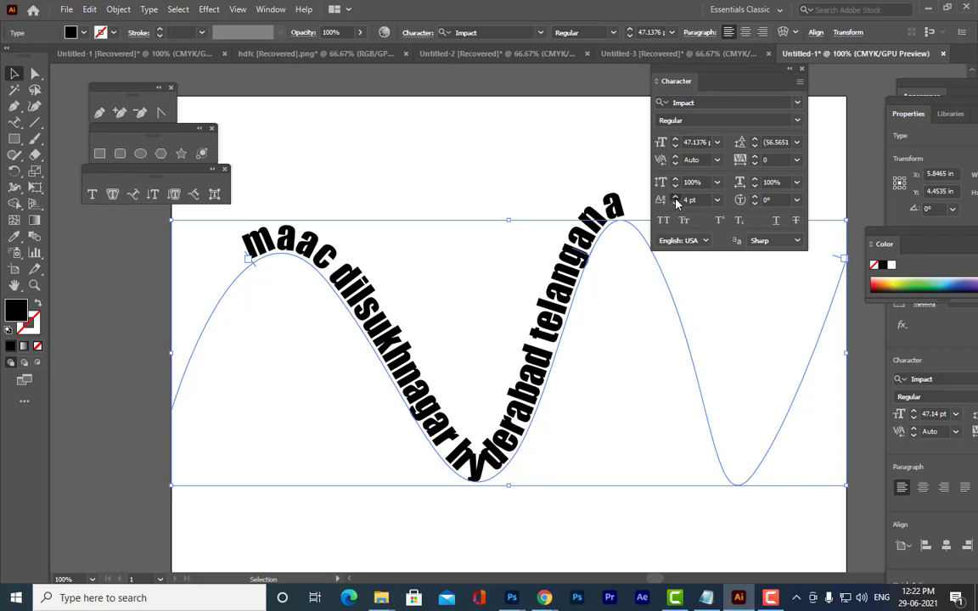
left_click(676, 200)
left_click(677, 204)
left_click(676, 199)
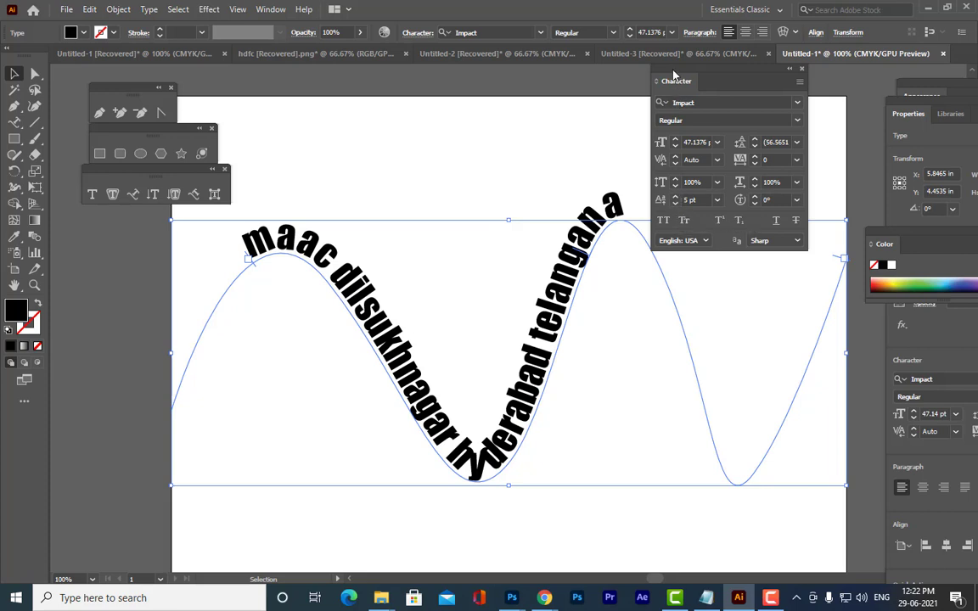
Nudge the Character panel slightly and raise the path text's baseline shift to 9 pt
left_click_drag(680, 80, 685, 84)
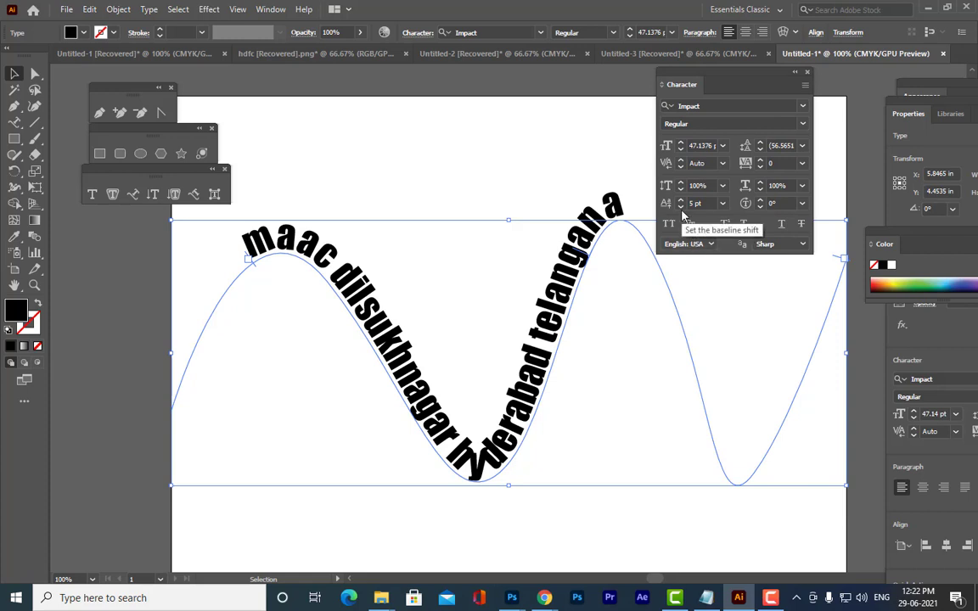
left_click(682, 208)
left_click(681, 201)
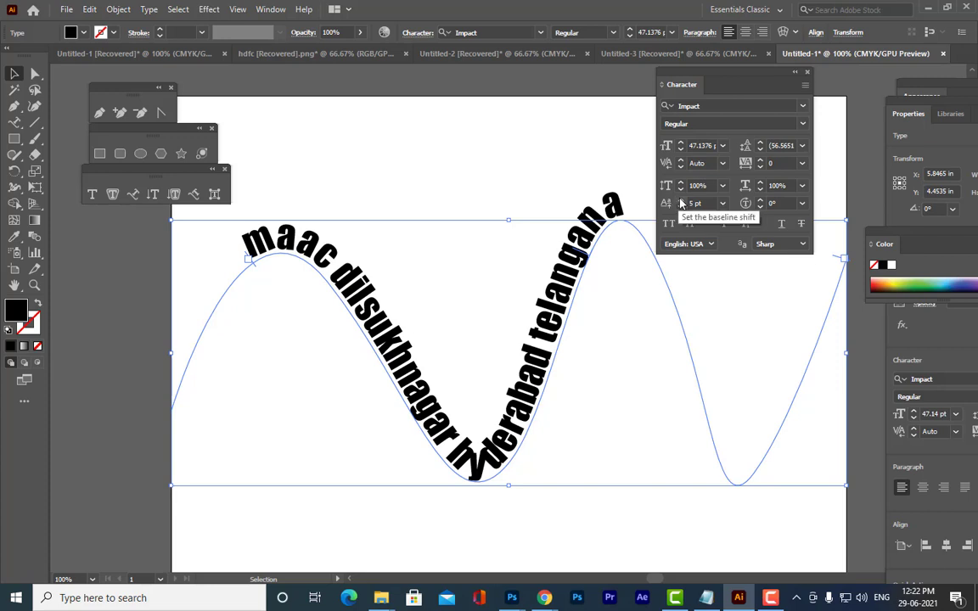
left_click(681, 201)
left_click(681, 201)
left_click(681, 202)
left_click(681, 201)
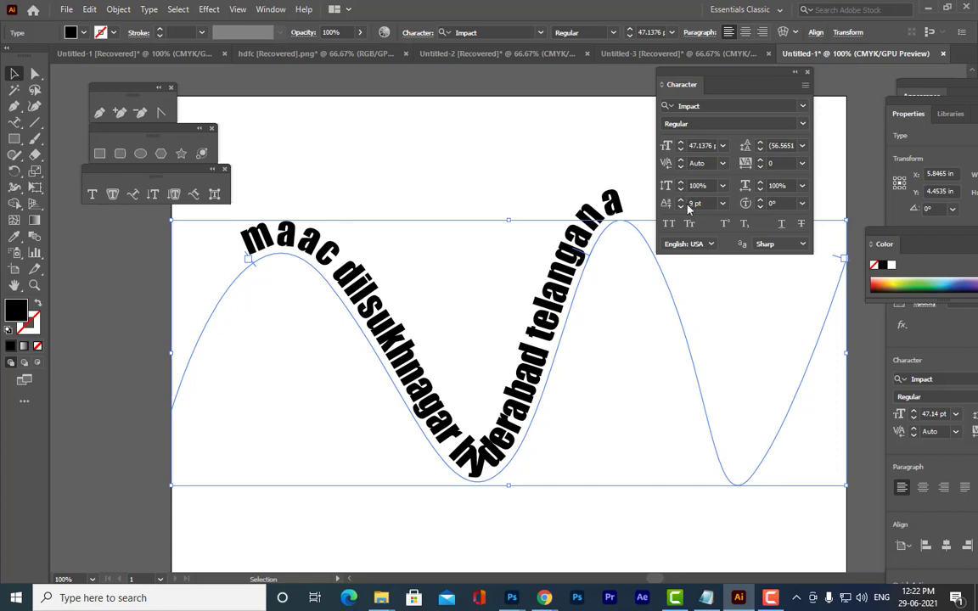
Set the path text's baseline shift to -38 pt and move the Character panel away from the text
left_click(681, 207)
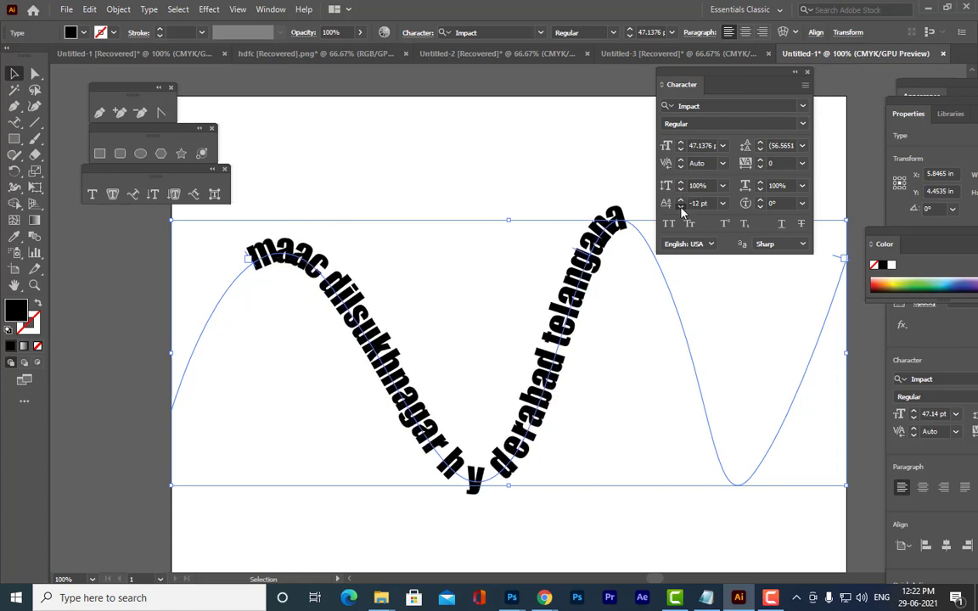
left_click(681, 207)
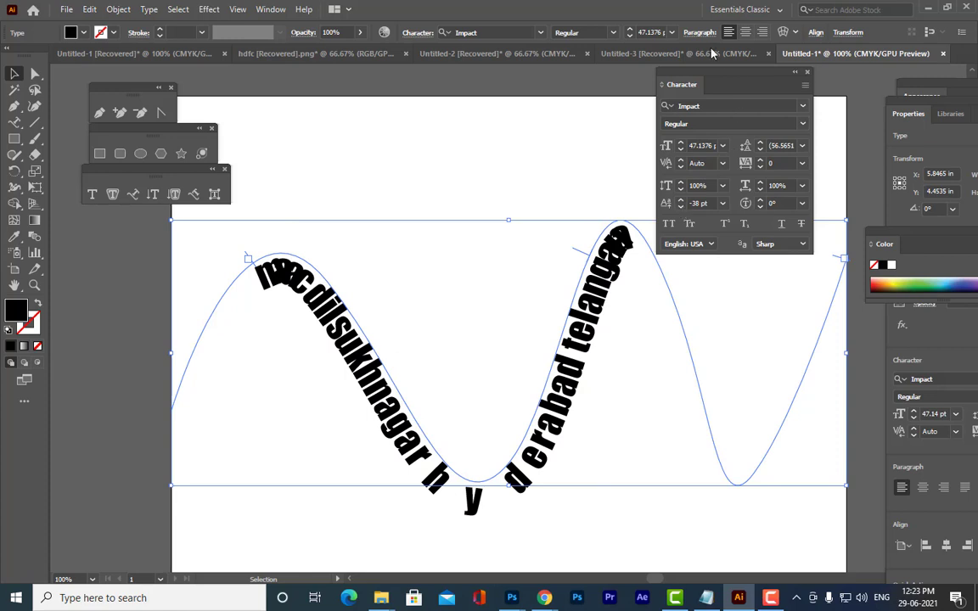
left_click_drag(689, 73, 716, 80)
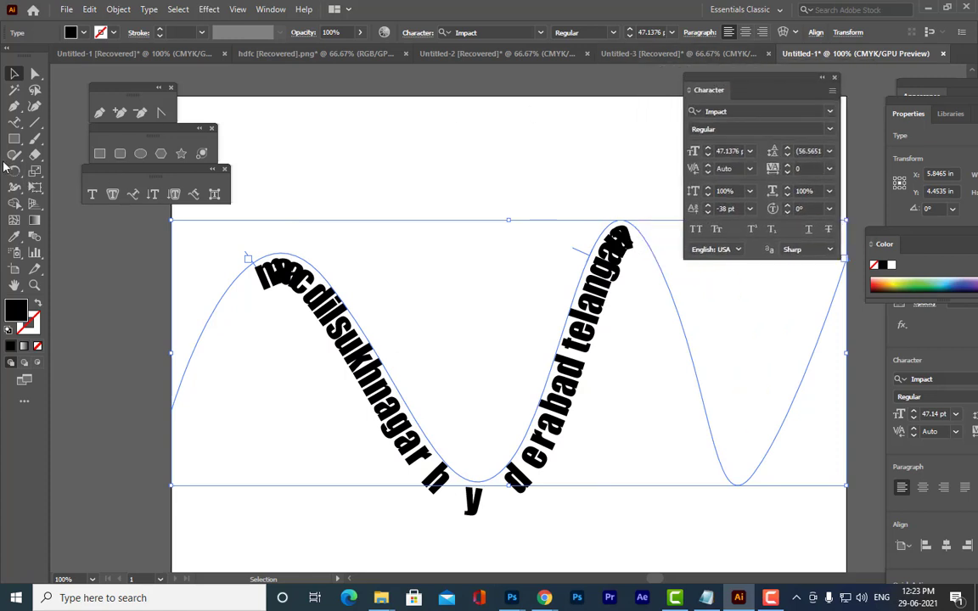
Select all the text along the wavy path and increase its font size to 58 pt
left_click(135, 195)
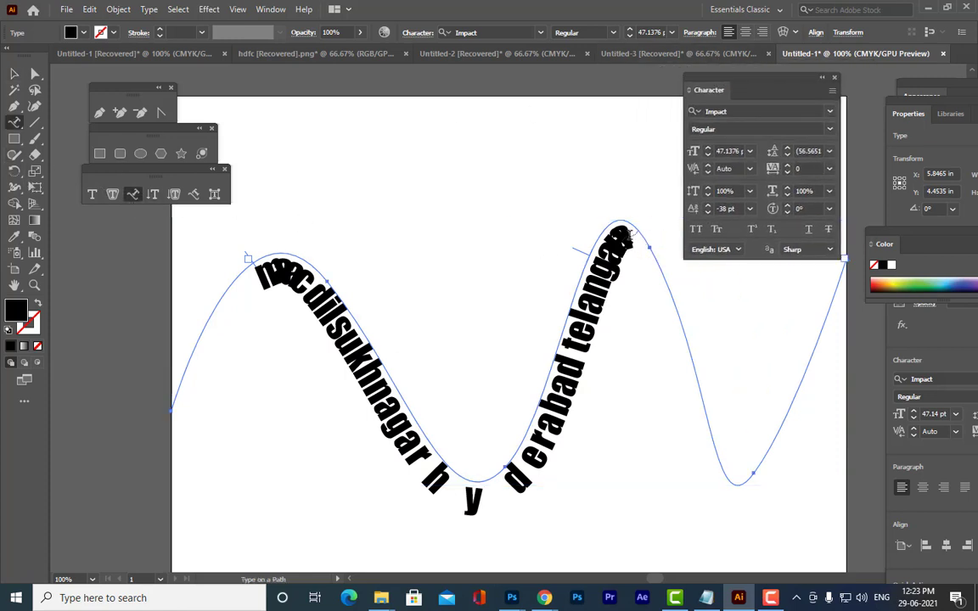
left_click(568, 214)
left_click(616, 318)
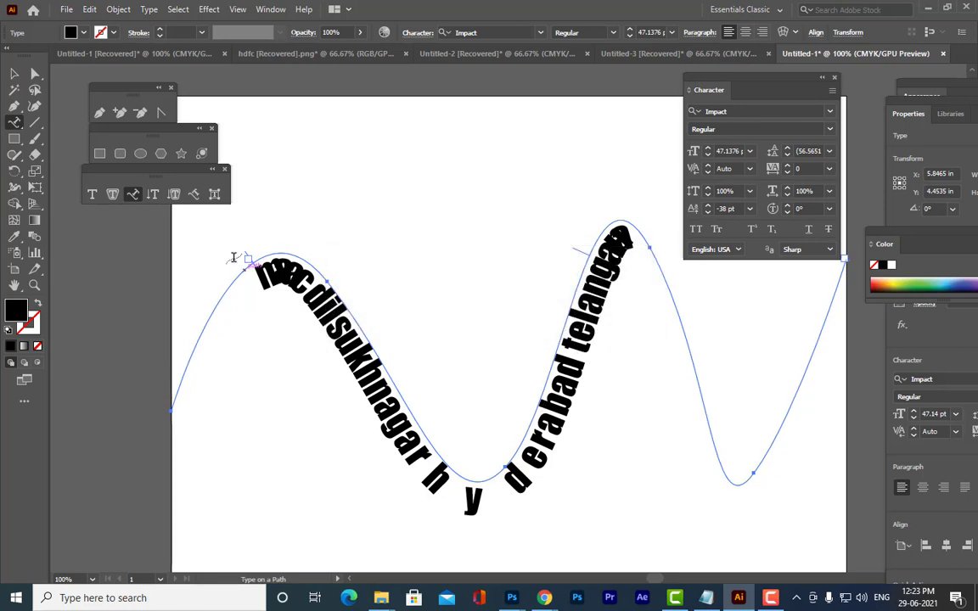
left_click_drag(305, 274, 633, 207)
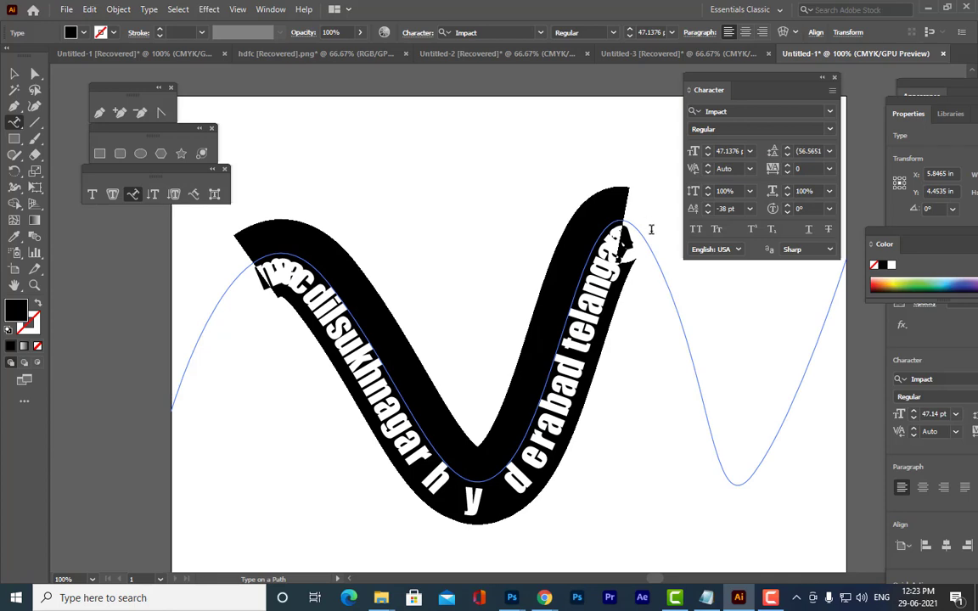
left_click(720, 151)
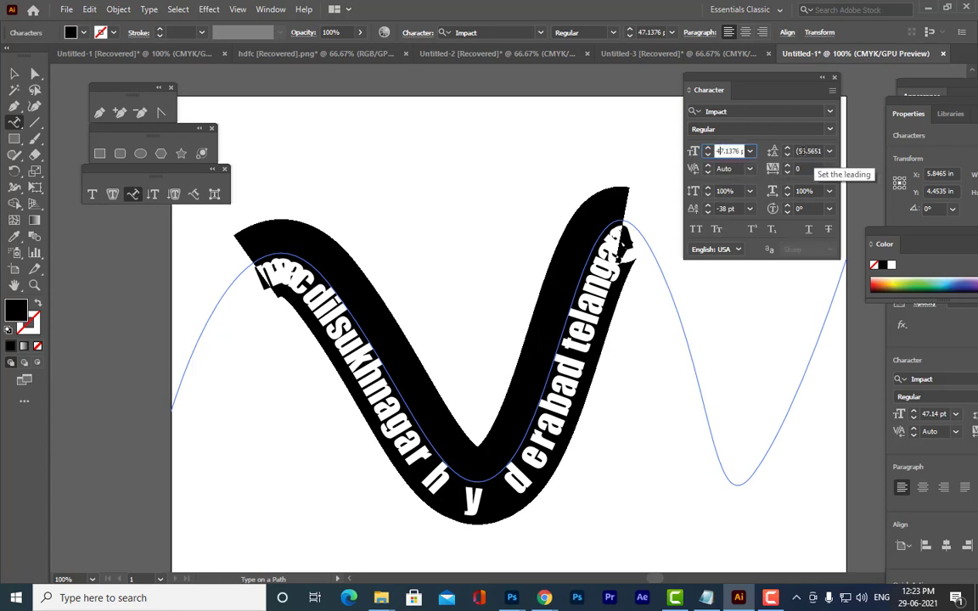
key("Up")
key("Up")
key("Up")
key("Up")
key("Up")
key("Up")
key("Up")
key("Up")
key("Up")
key("Up")
key("Up")
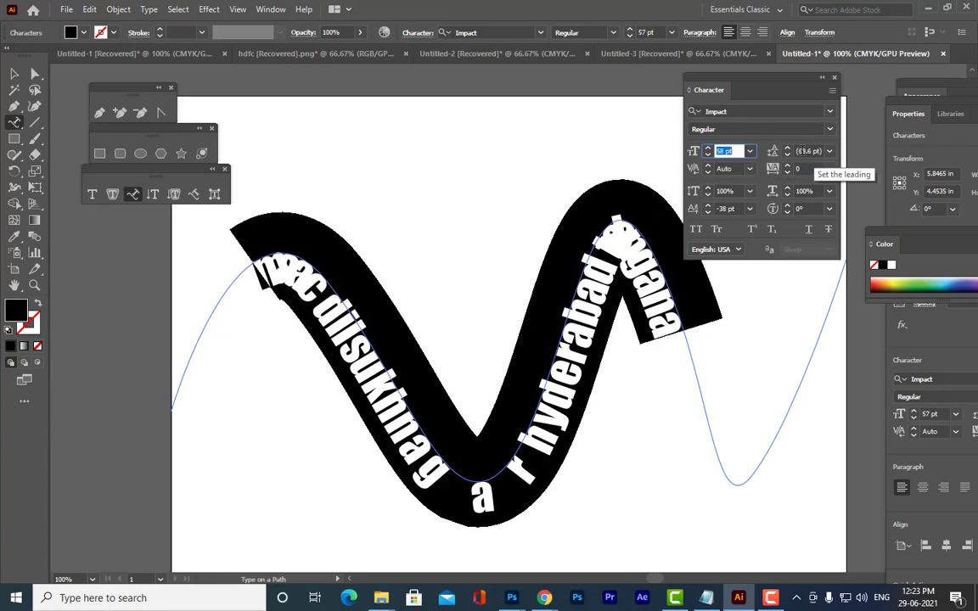
Reduce the font size of the selected path text to 23 pt
key("Down")
key("Down")
key("Down")
key("Down")
key("Down")
key("Down")
key("Down")
key("Down")
key("Down")
key("Down")
key("Down")
key("Down")
key("Down")
key("Down")
key("Down")
key("Down")
key("Down")
key("Down")
key("Down")
key("Down")
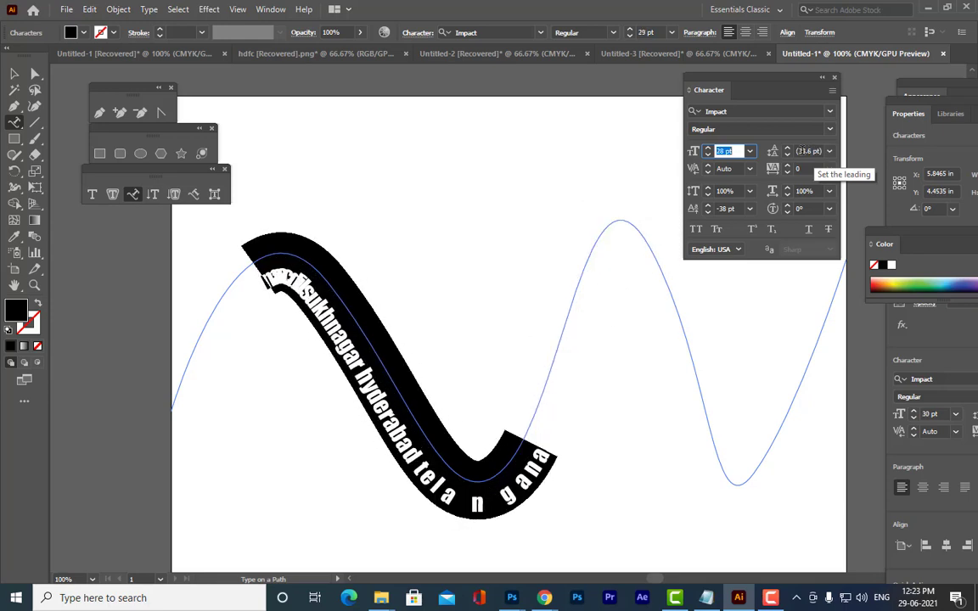
key("Down")
key("Down")
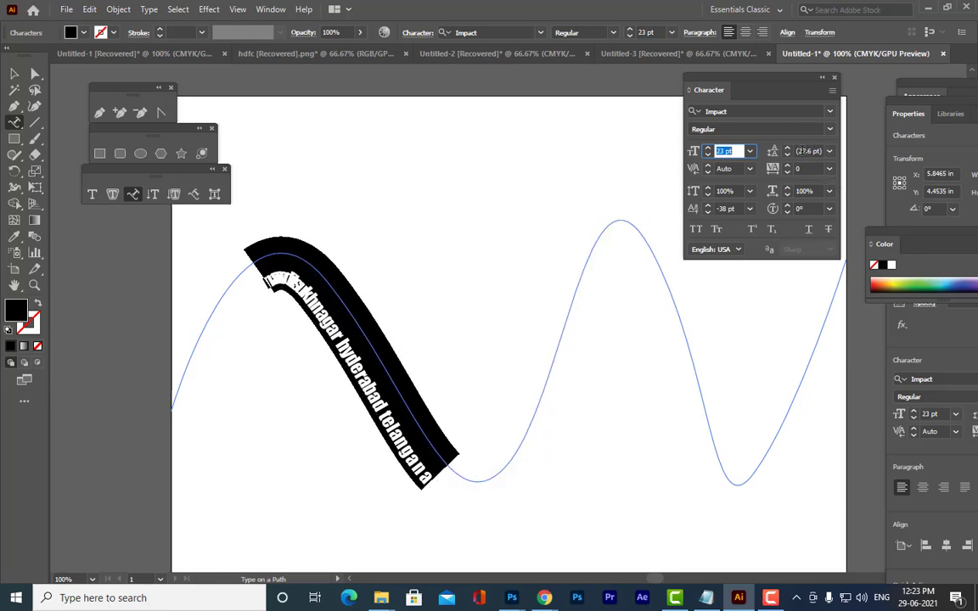
Enlarge the path text's font size to 81 pt, then bring it down to 75 pt
type("30")
key("Return")
key("Up")
key("Up")
key("Up")
key("Up")
key("Up")
key("Up")
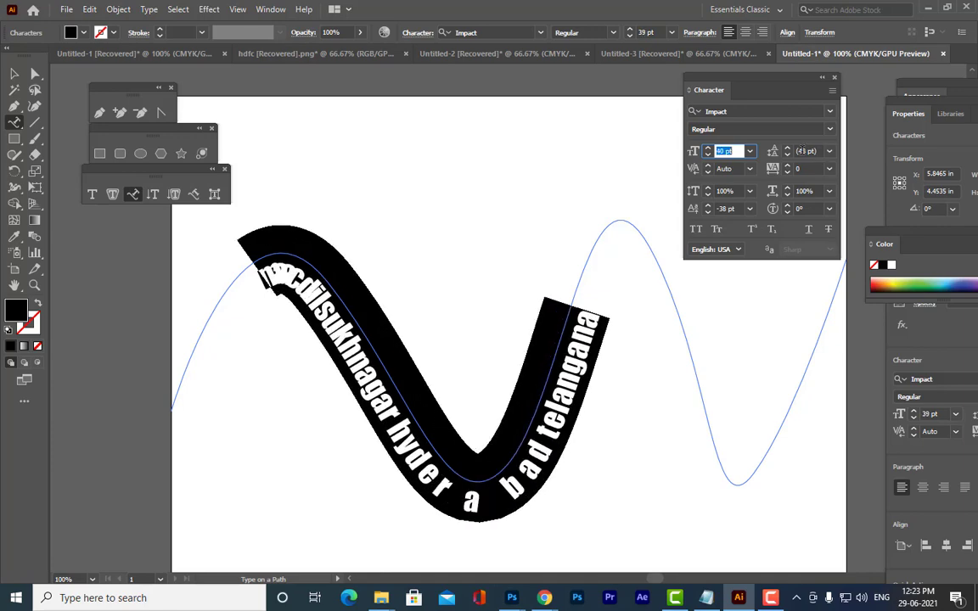
key("Up")
key("Up")
key("Up")
key("Up")
key("Up")
key("Up")
key("Up")
key("Up")
key("Up")
key("Up")
key("Up")
key("Up")
key("Up")
key("Up")
key("Up")
key("Up")
key("Up")
key("Up")
key("Up")
key("Up")
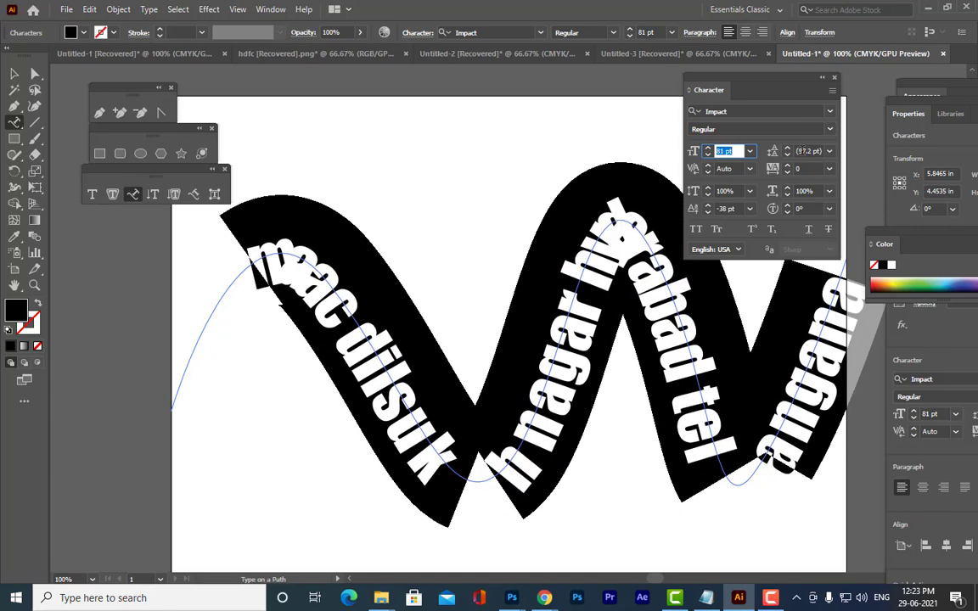
key("Down")
key("Down")
key("Down")
key("Down")
key("Down")
key("Down")
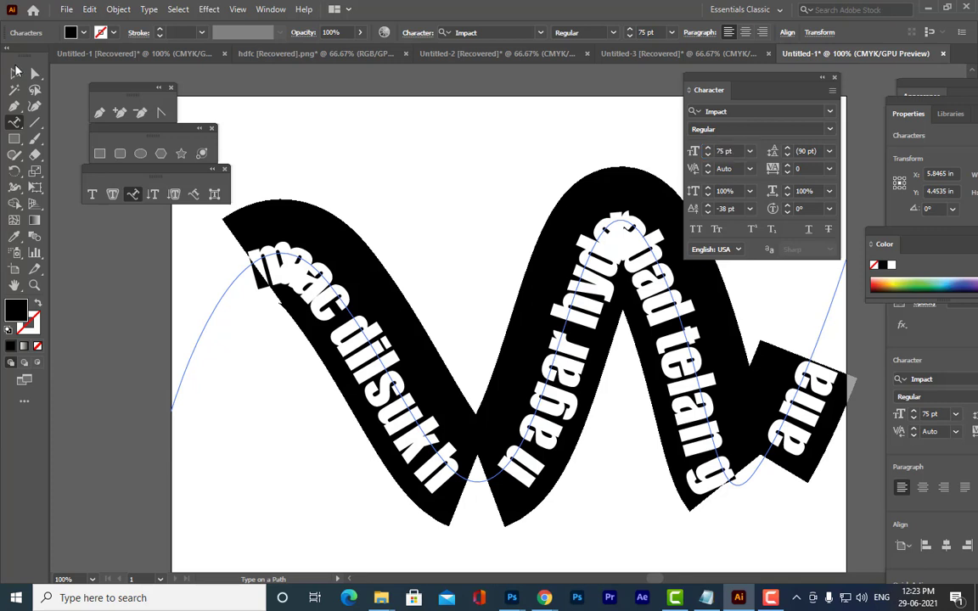
Delete the wavy path text from the artboard and move the Character panel clear of the drawing area
left_click(13, 78)
left_click(13, 76)
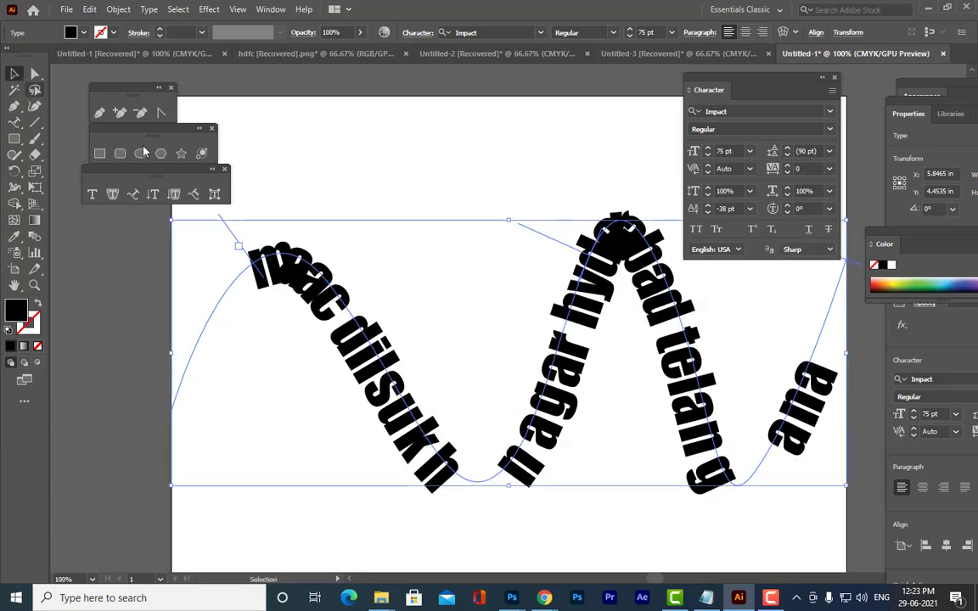
key("Delete")
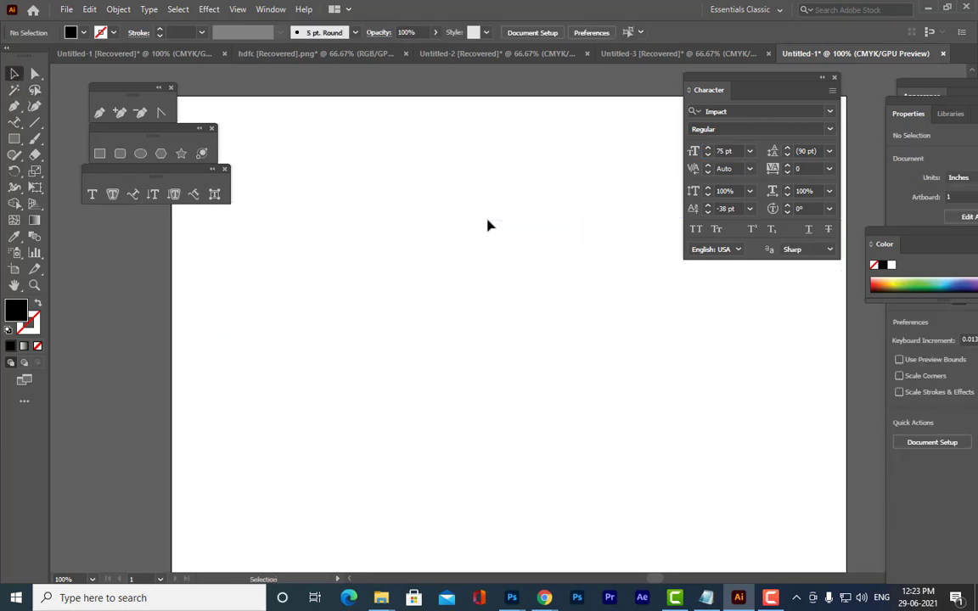
left_click_drag(689, 78, 786, 79)
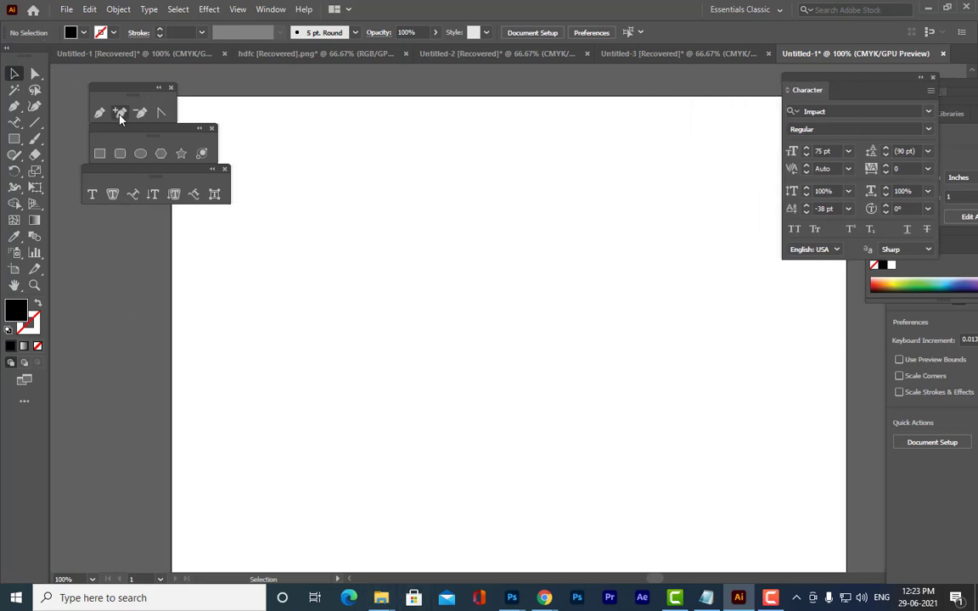
left_click(143, 157)
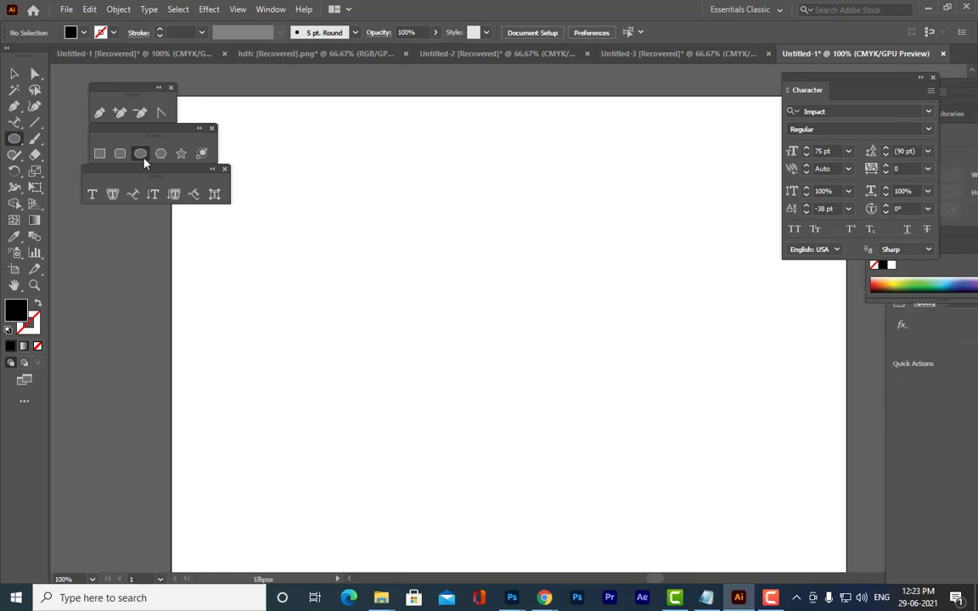
left_click_drag(389, 191, 650, 524)
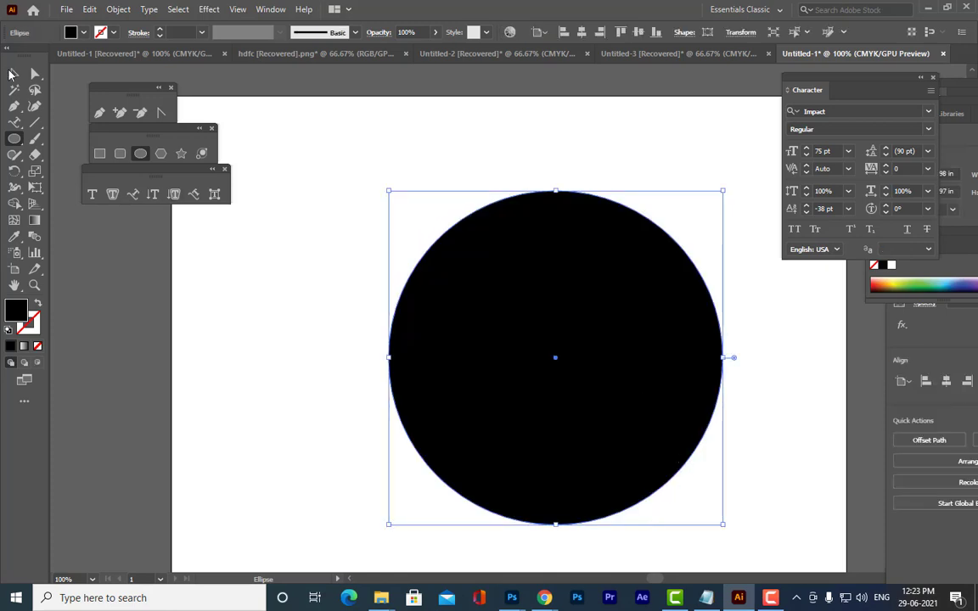
left_click(14, 74)
left_click_drag(616, 255, 519, 203)
key("ctrl+minus")
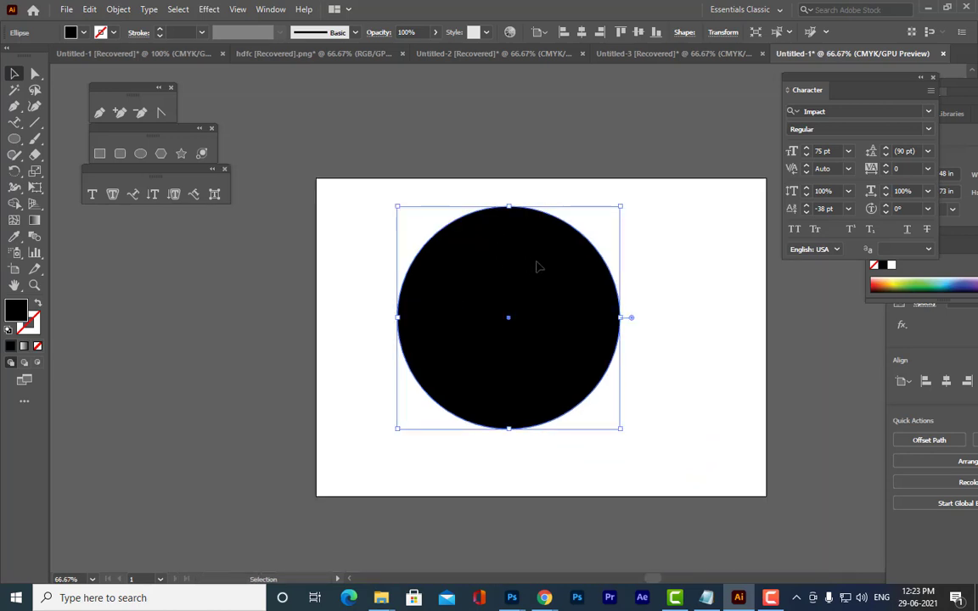
left_click_drag(533, 264, 571, 281)
key("Delete")
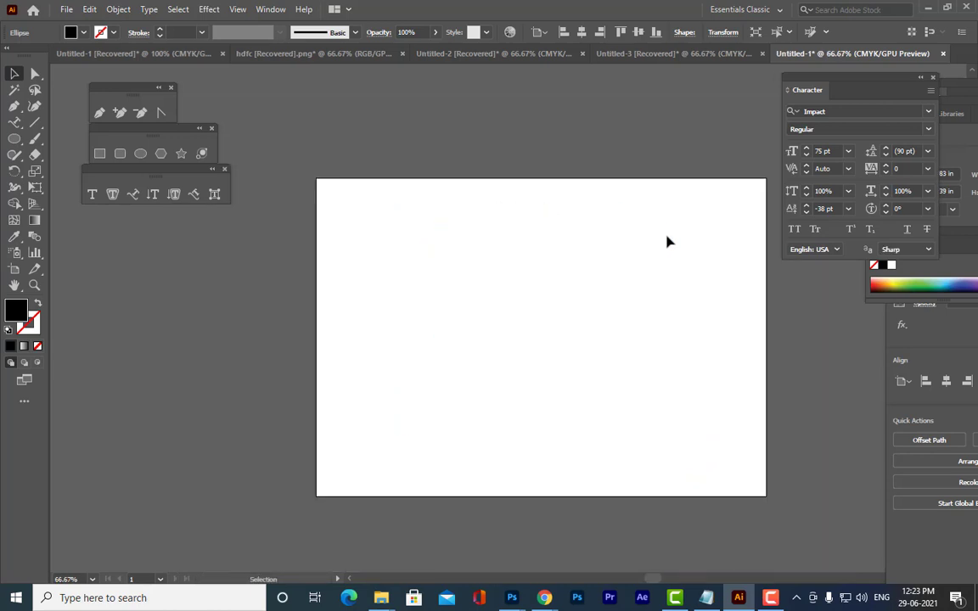
Draw a large circle in the middle of the artboard with the Ellipse tool
key("ctrl+plus")
key("ctrl+minus")
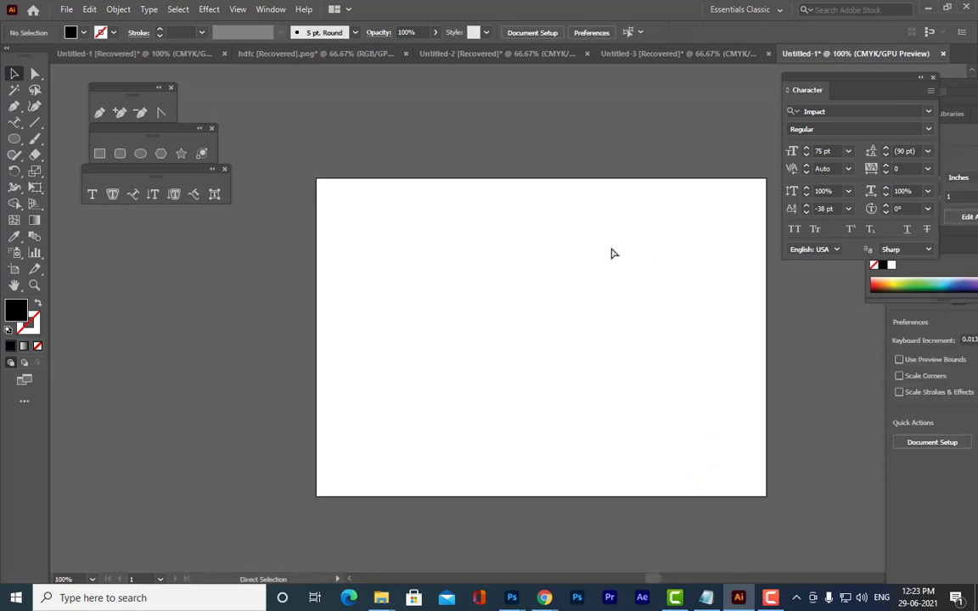
key("ctrl+plus")
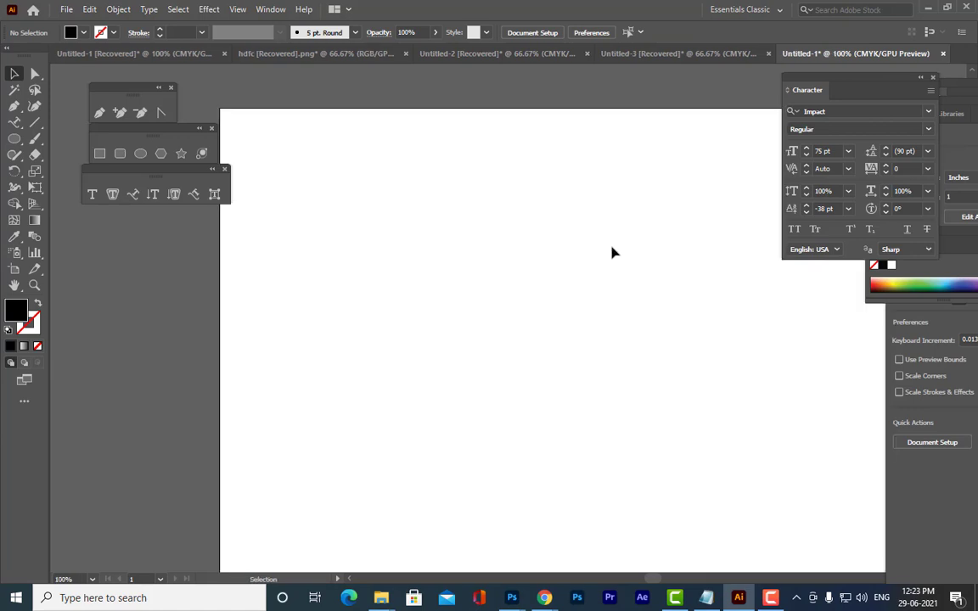
key("h")
left_click_drag(613, 266, 524, 255)
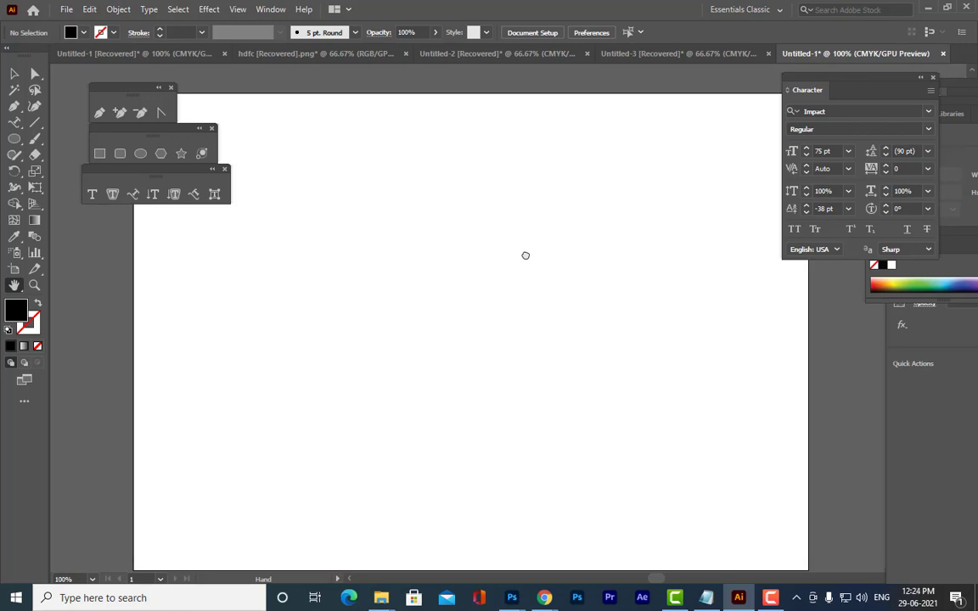
left_click(140, 154)
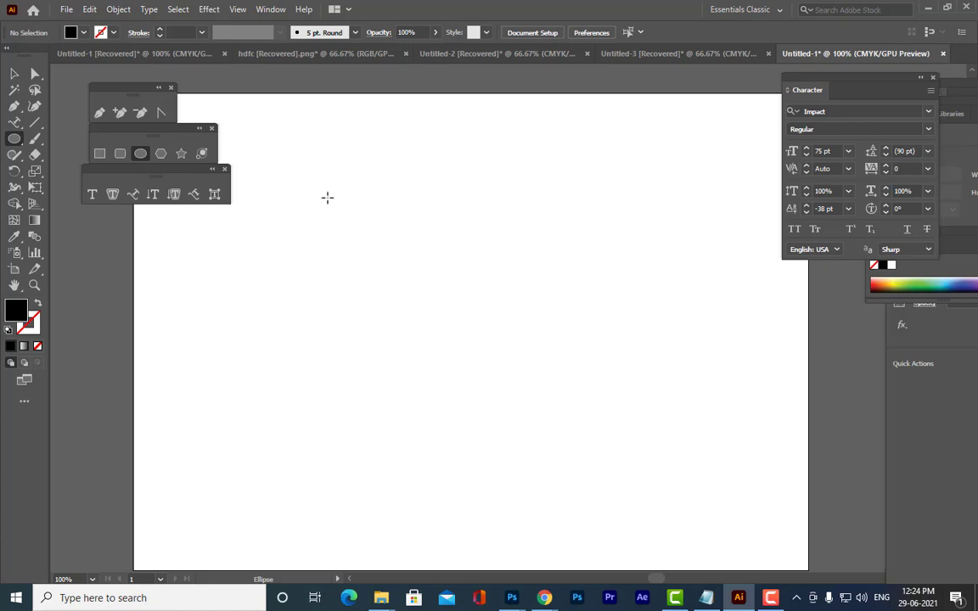
left_click_drag(323, 189, 620, 440)
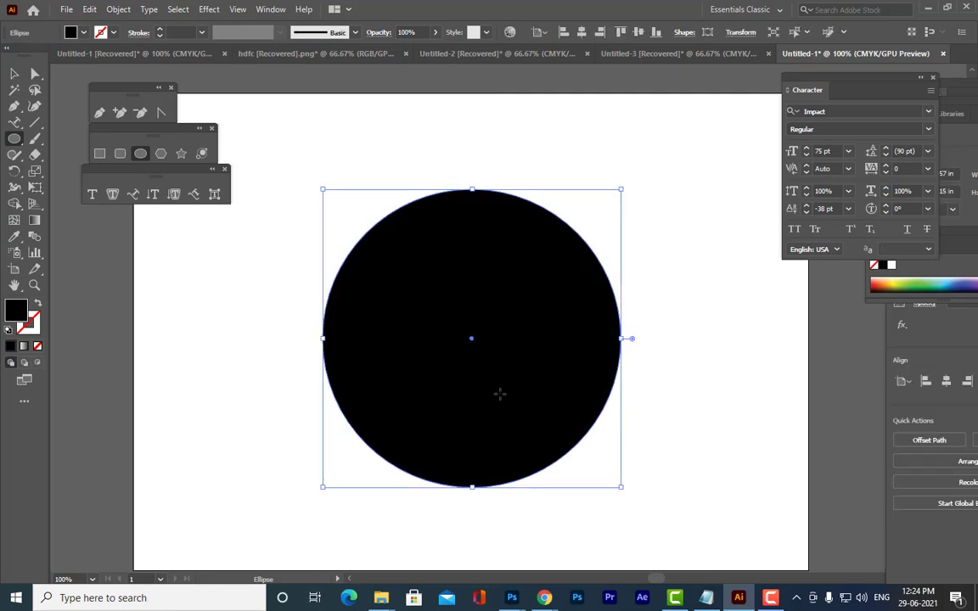
Give the circle a black 1 pt stroke and no fill, and deselect it
key("v")
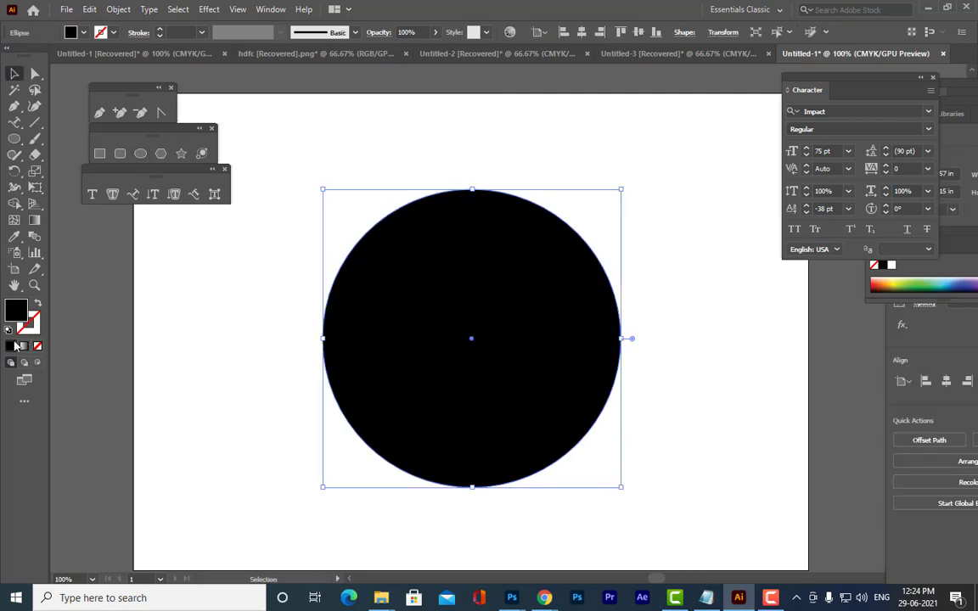
left_click(27, 330)
left_click(11, 345)
left_click(15, 310)
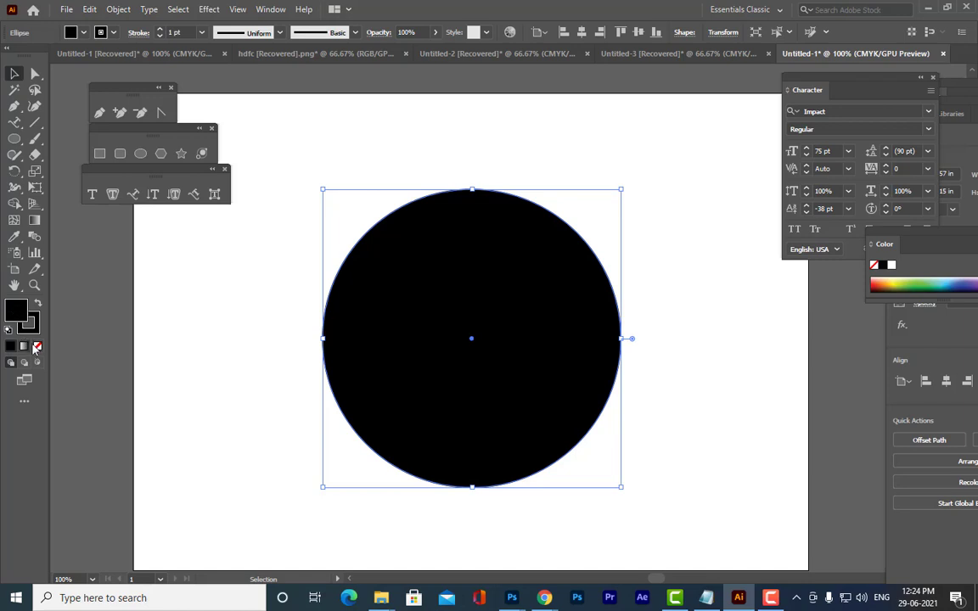
left_click(36, 345)
left_click(454, 143)
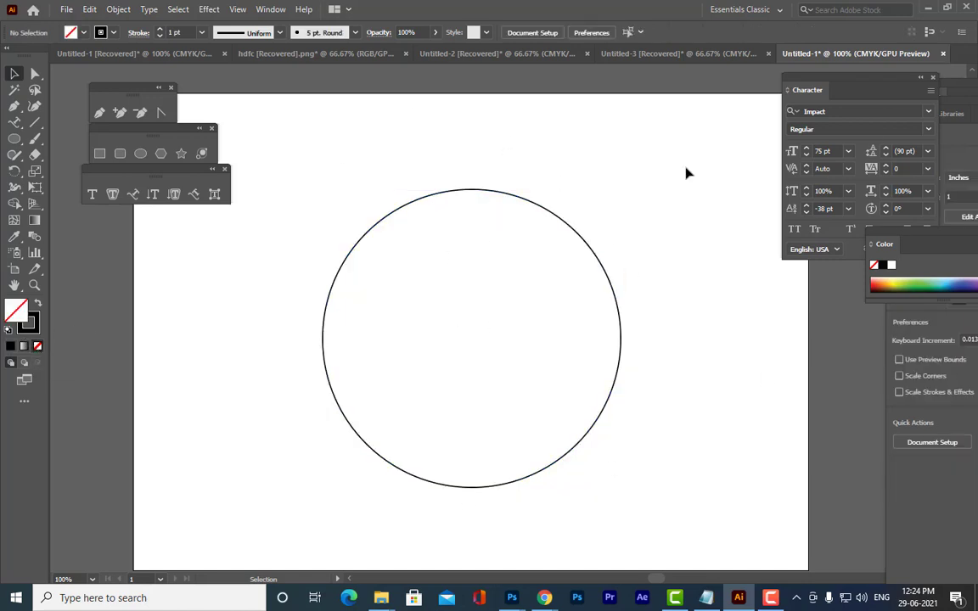
Shift the outlined circle slightly to the right and deselect it
left_click(582, 240)
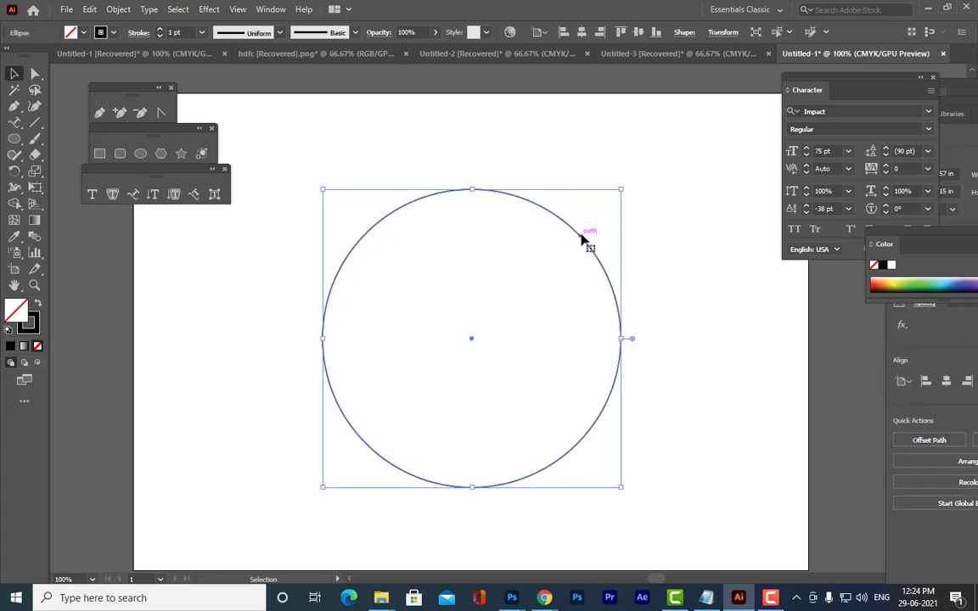
left_click_drag(582, 240, 559, 218)
left_click(675, 203)
left_click(214, 228)
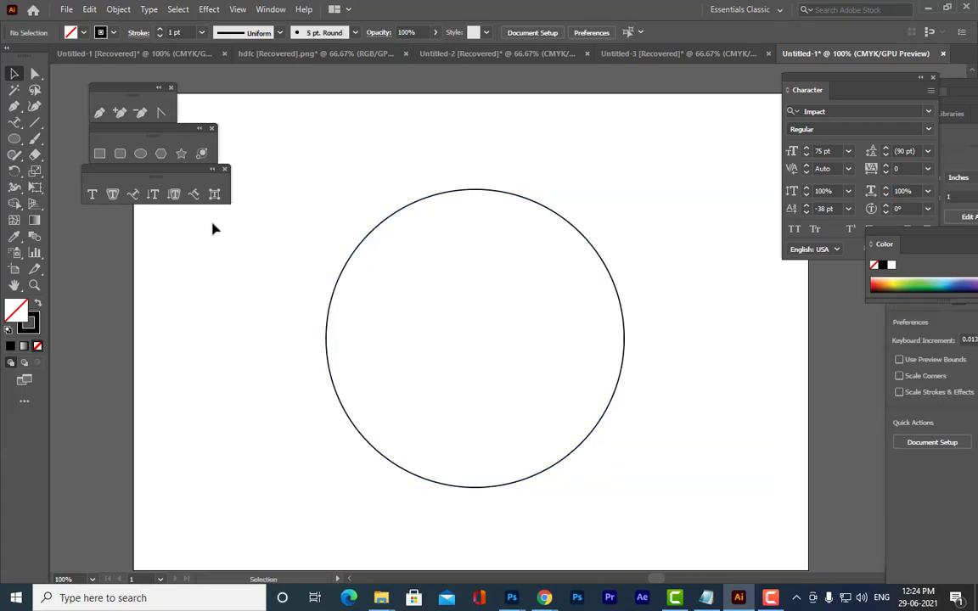
Place path type on the circle starting near its top and reset the Character panel to its default settings
left_click(132, 195)
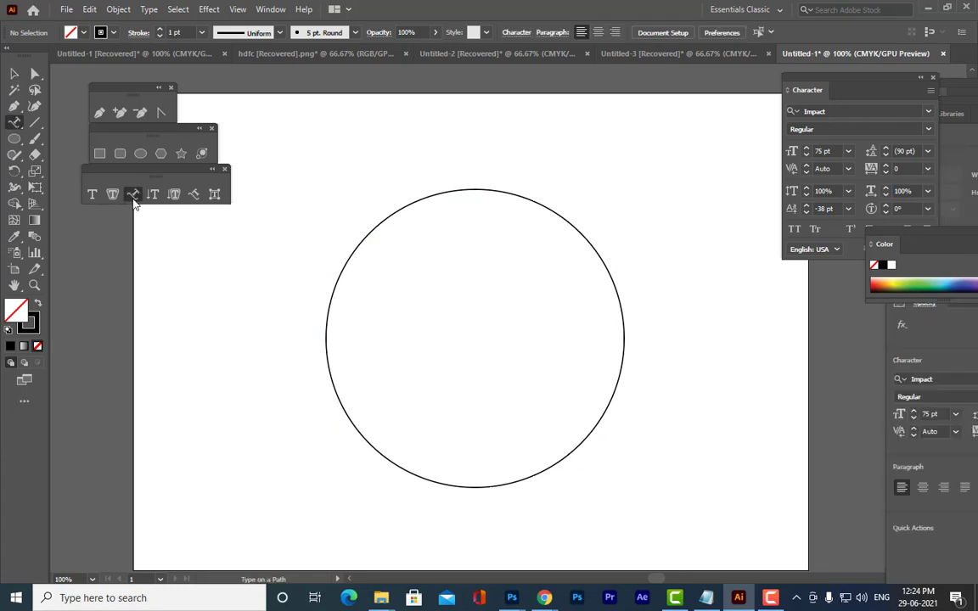
left_click(502, 189)
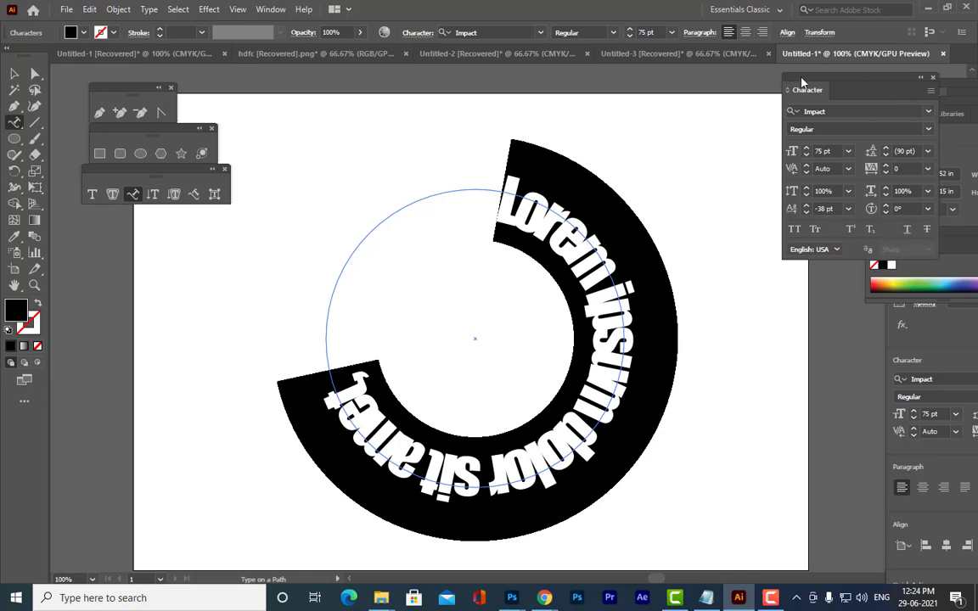
left_click_drag(803, 81, 711, 108)
left_click(838, 118)
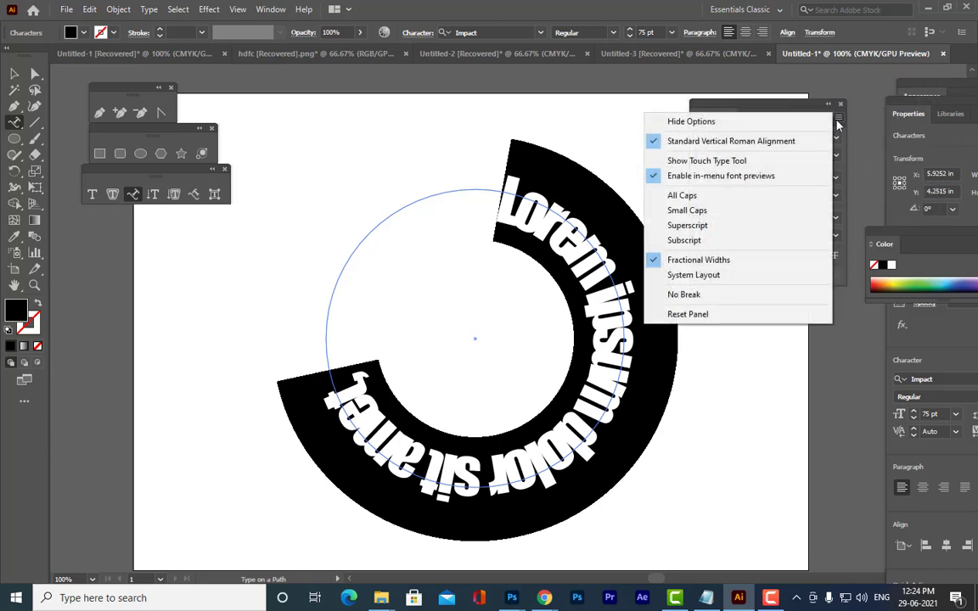
left_click(708, 315)
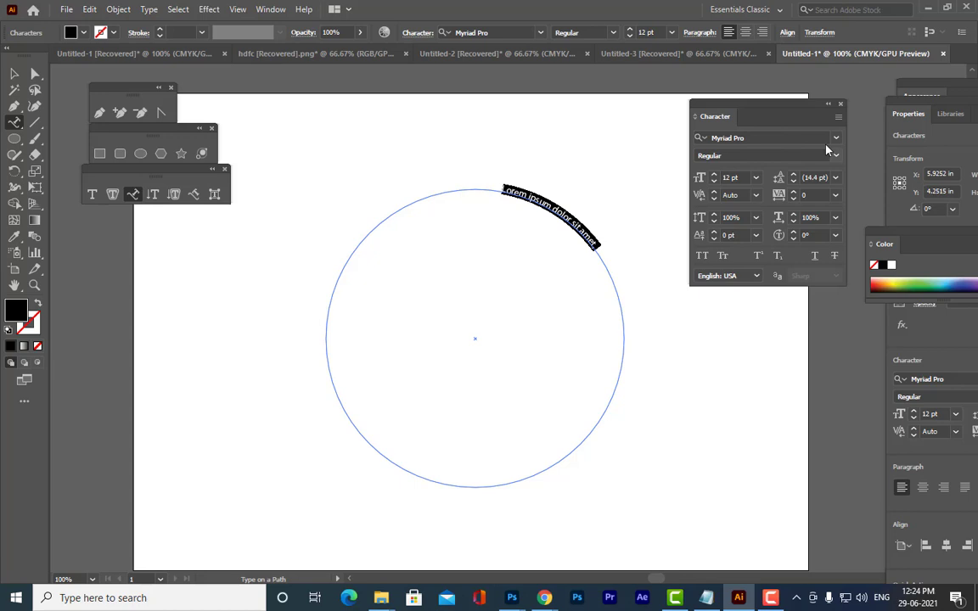
Set the circle text's font to Arial Black and clear the placeholder text
left_click(764, 138)
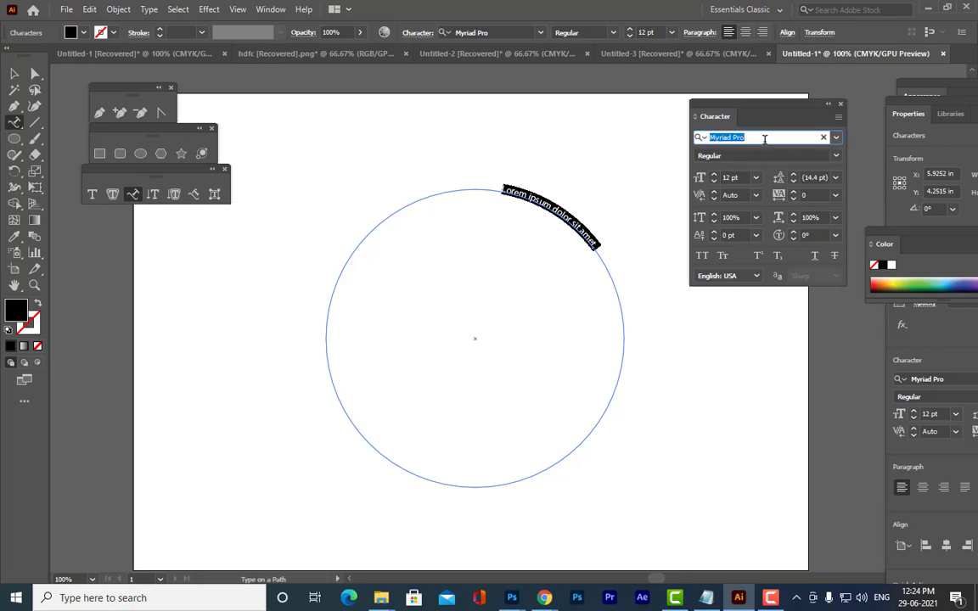
type("arial")
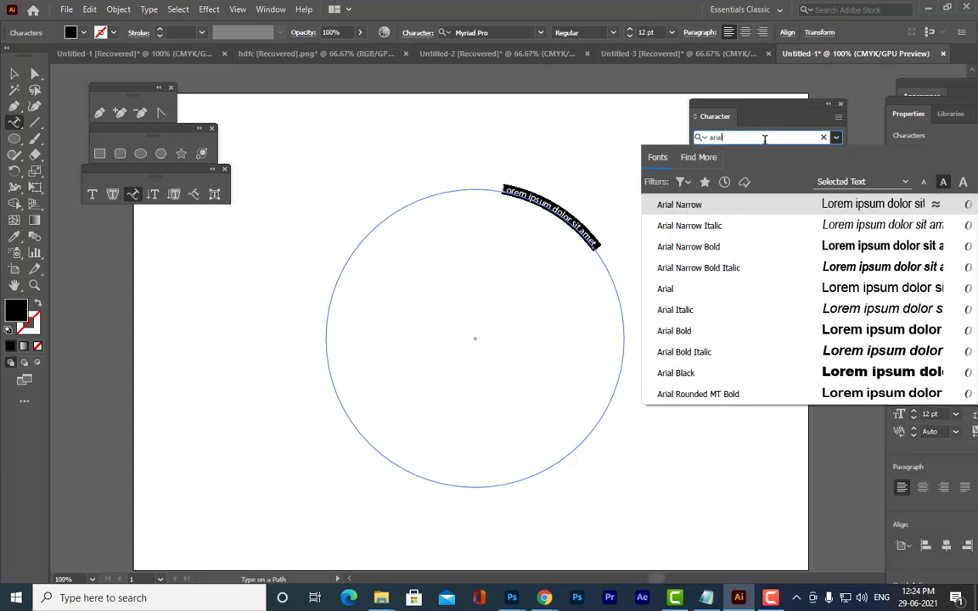
left_click(697, 375)
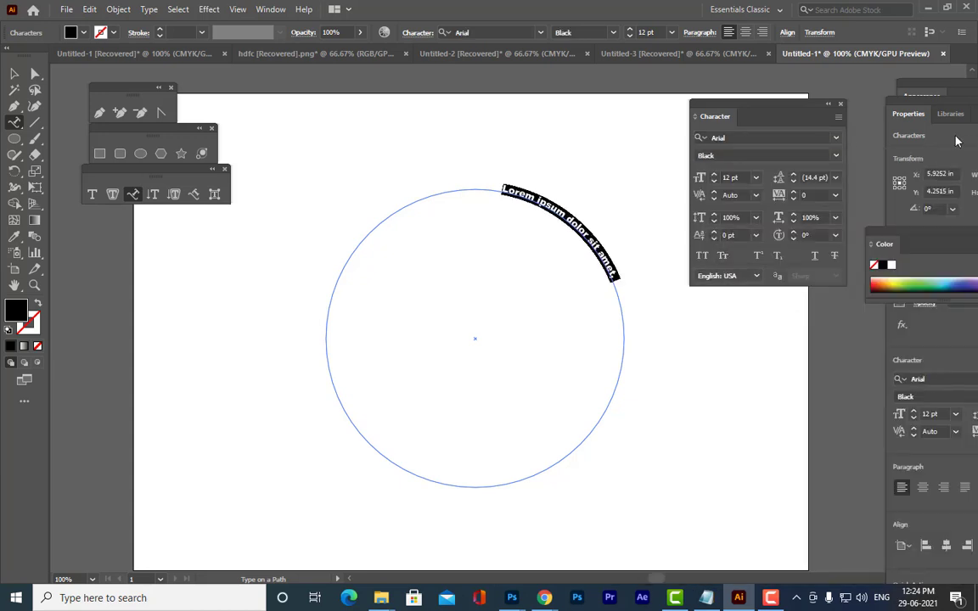
key("BackSpace")
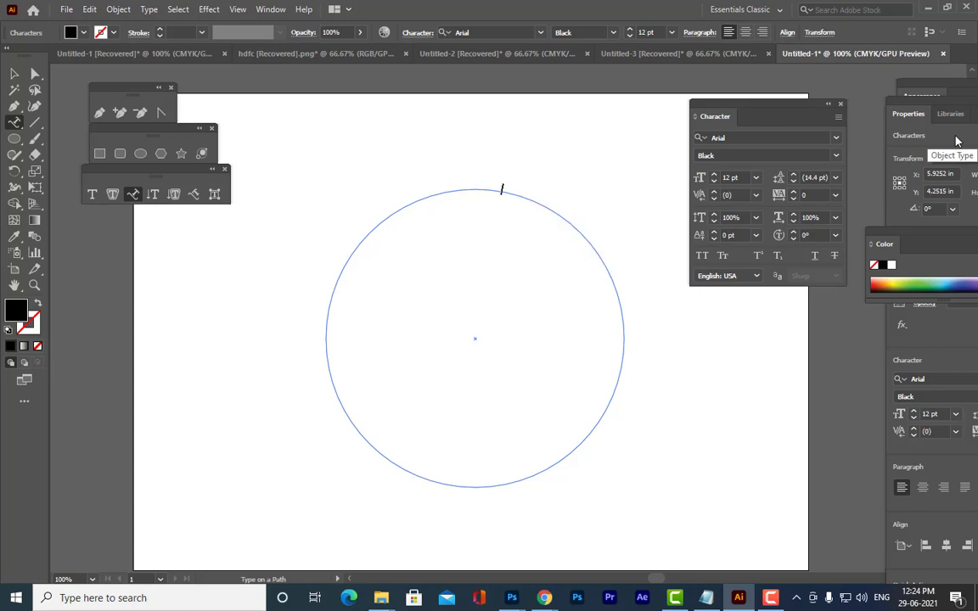
Enter the text "Maac dilsukhnagar hyderabad" along the circle path
type("m")
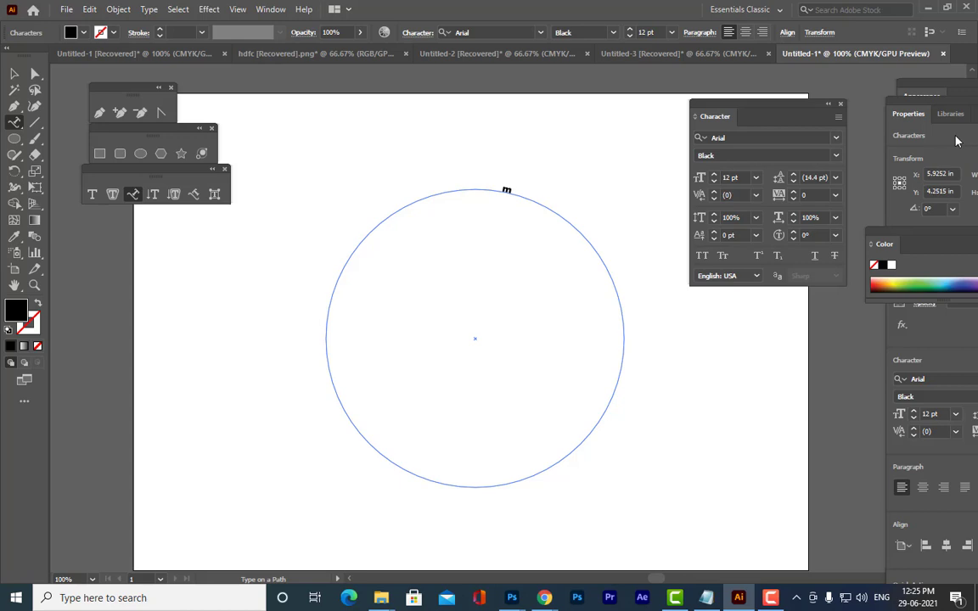
type("Maac dilsukhnagar hyderabad")
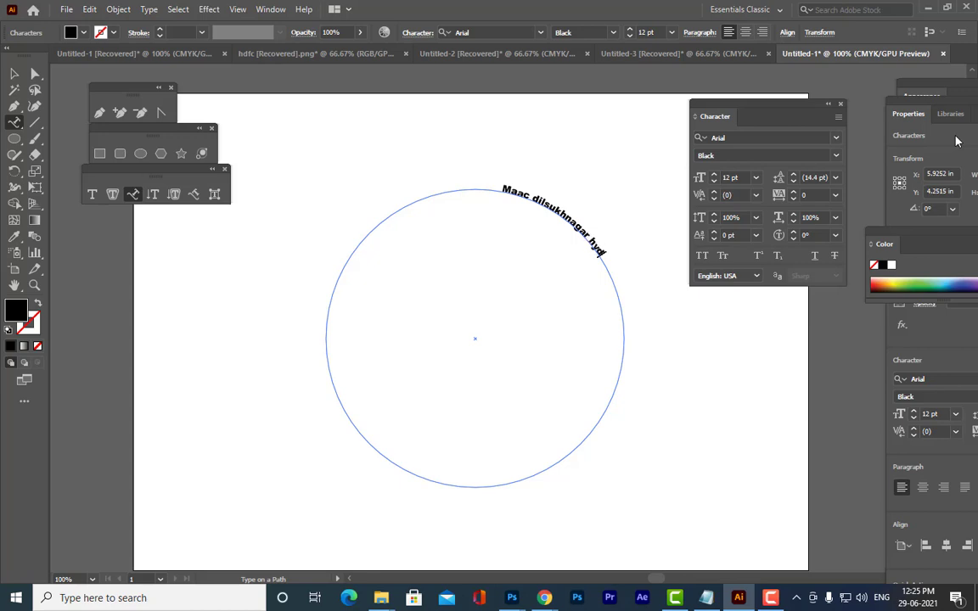
key("shift+Left")
key("shift+Left")
key("shift+Left")
key("shift+Left")
key("shift+Left")
key("shift+Left")
key("shift+Left")
key("shift+Left")
key("shift+Left")
key("shift+Left")
key("shift+Left")
key("shift+Left")
key("shift+Left")
key("shift+Left")
key("shift+Left")
key("shift+Left")
key("shift+Left")
key("shift+Left")
key("shift+Left")
key("shift+Left")
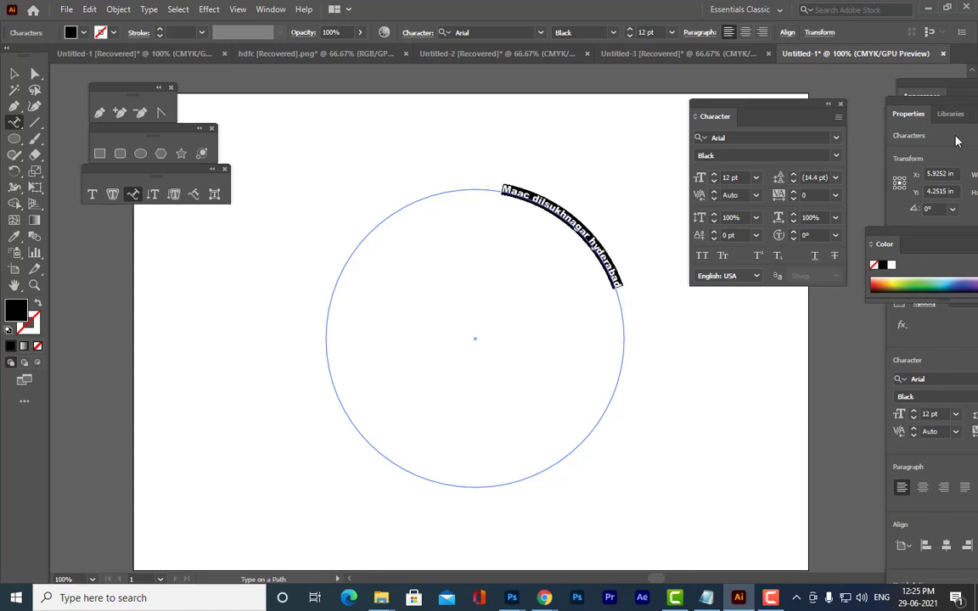
key("Right")
Continue the text along the circle with the institute's full address, ending with the city name
type("opp")
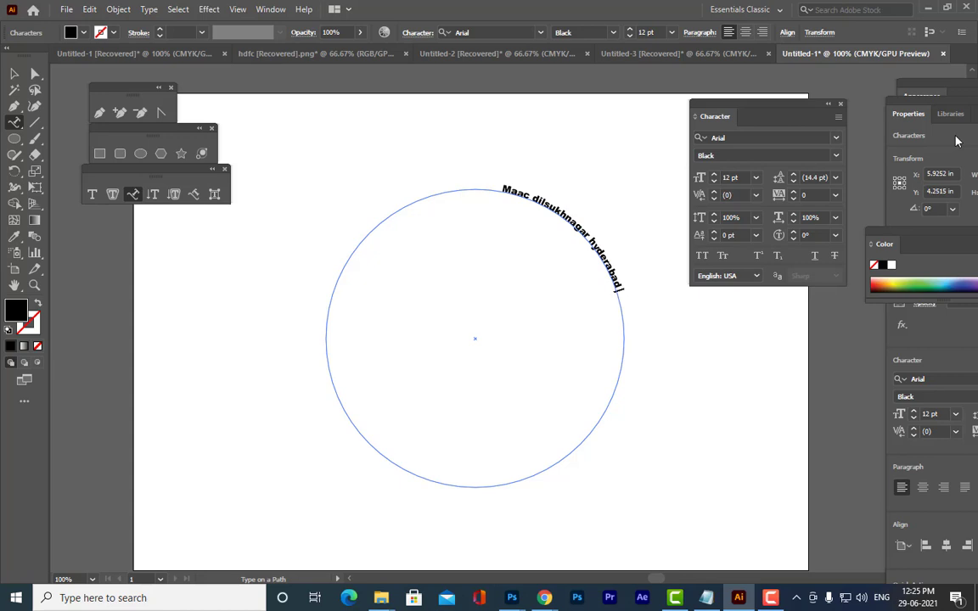
type("bove tirupati e")
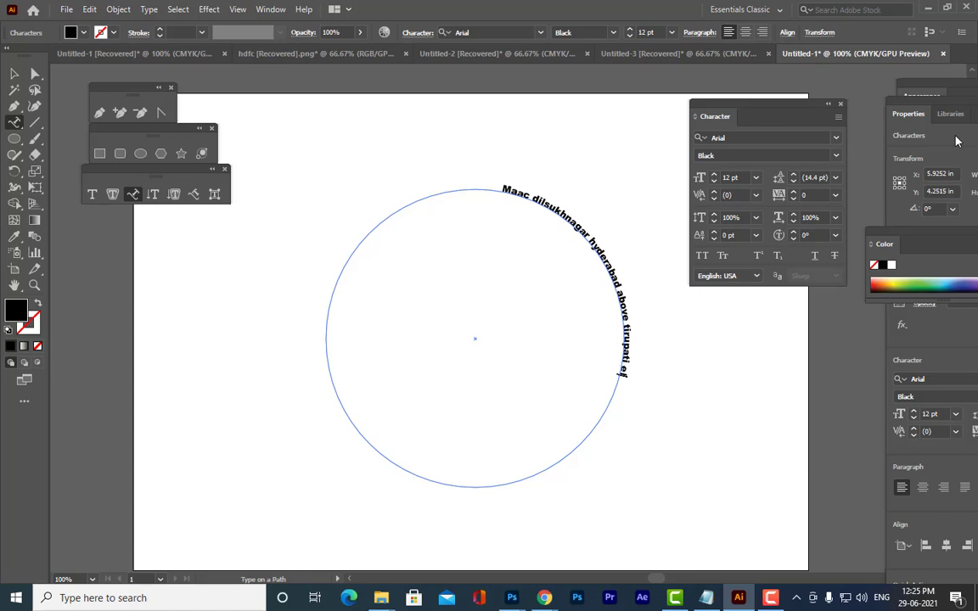
type("lectronic")
type("nagar")
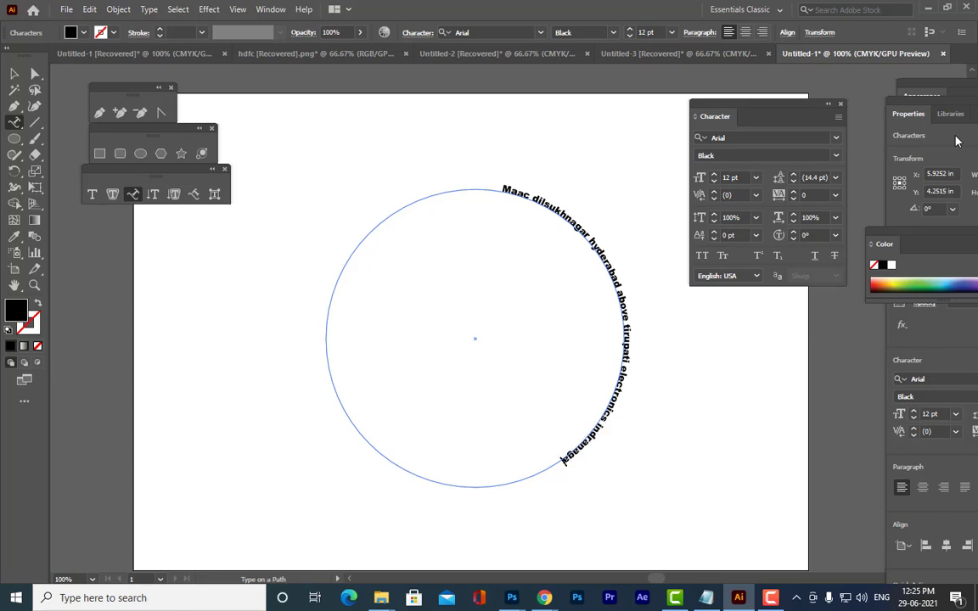
type(" dllsukhnagar hydera")
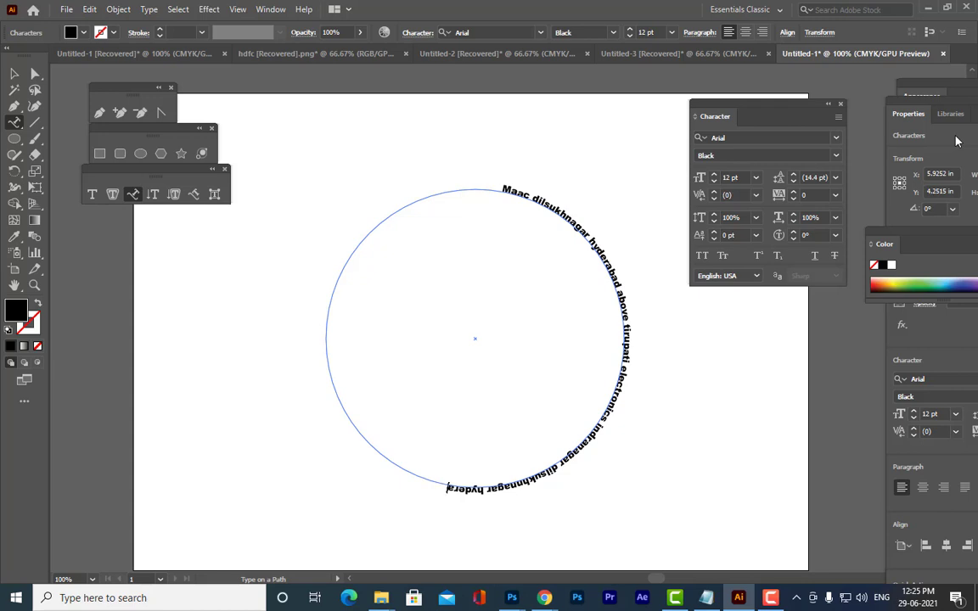
type("bad")
Enlarge all the text on the circle to 22 pt and deselect it
key("shift+Left")
key("shift+Left")
key("shift+Left")
key("shift+Left")
key("shift+Left")
key("shift+Left")
key("shift+Left")
key("shift+Left")
key("shift+Left")
key("shift+Left")
key("shift+Left")
key("shift+Left")
key("shift+Left")
key("shift+Left")
key("shift+Left")
key("shift+Left")
key("shift+Left")
key("shift+Left")
key("shift+Left")
key("shift+Left")
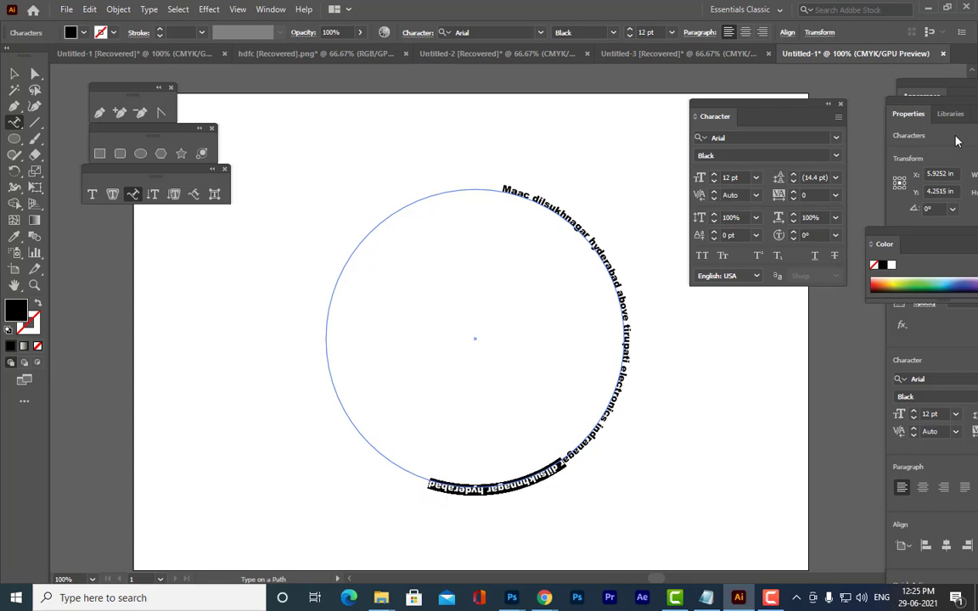
key("shift+Left")
key("shift+Left")
key("shift+Left")
key("shift+Left")
key("shift+Left")
key("shift+Left")
key("shift+Left")
key("shift+Left")
key("shift+Left")
key("shift+Left")
key("shift+Left")
key("shift+Left")
key("shift+Left")
key("shift+Left")
key("shift+Left")
key("shift+Left")
key("shift+Left")
key("shift+Left")
key("shift+Left")
key("shift+Left")
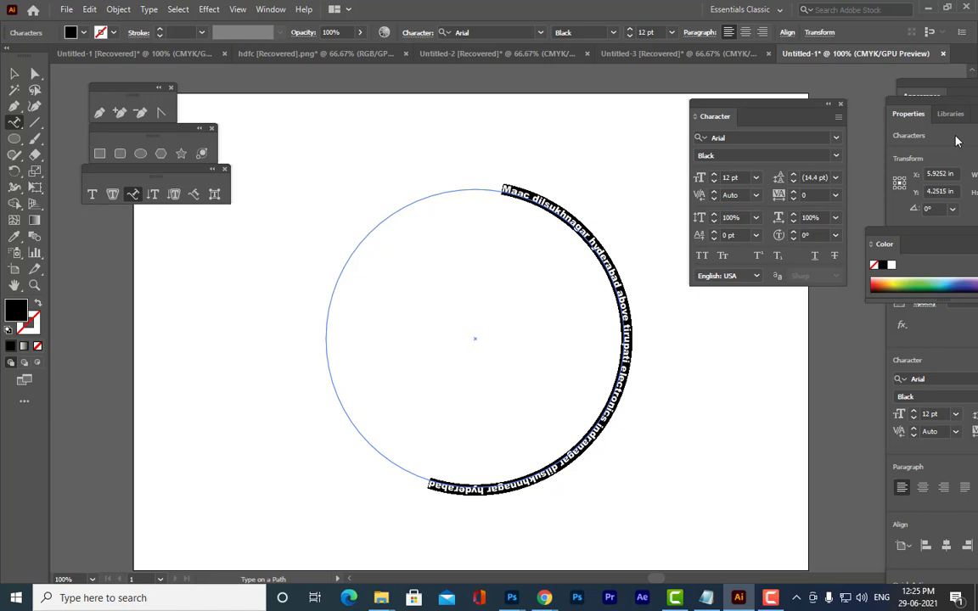
key("ctrl+shift+period")
key("ctrl+shift+period")
key("ctrl+shift+period")
key("ctrl+shift+period")
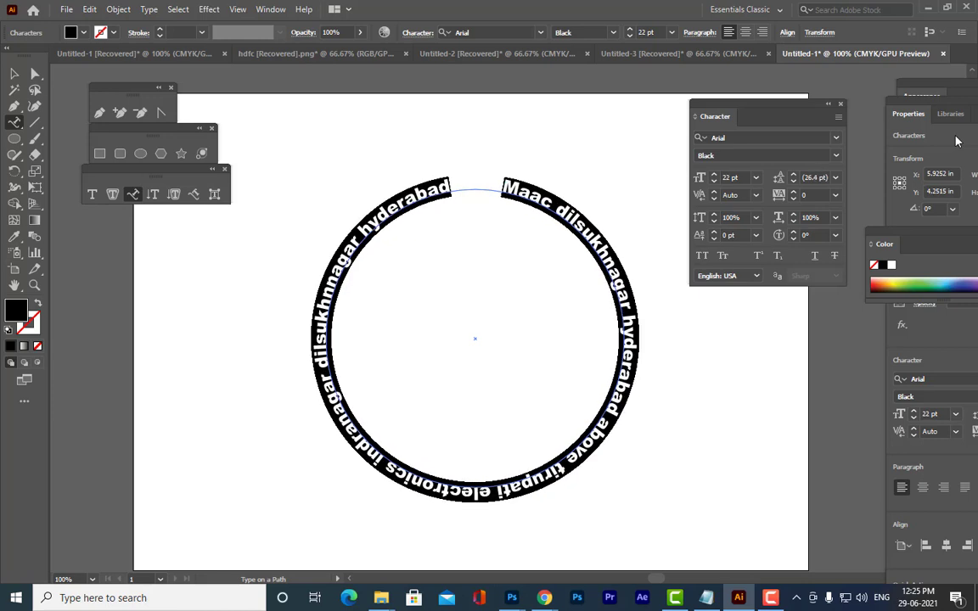
left_click(14, 74)
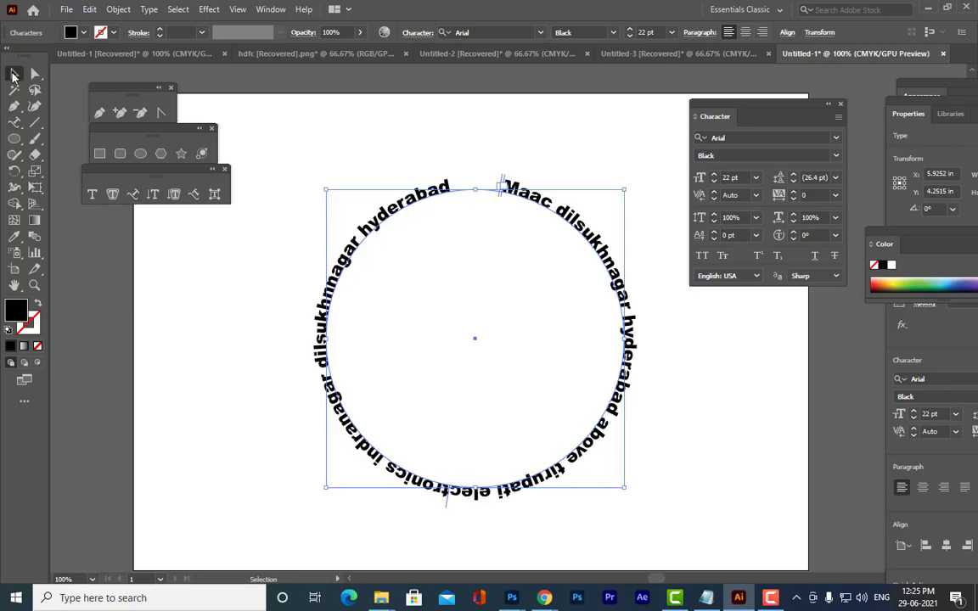
left_click(523, 146)
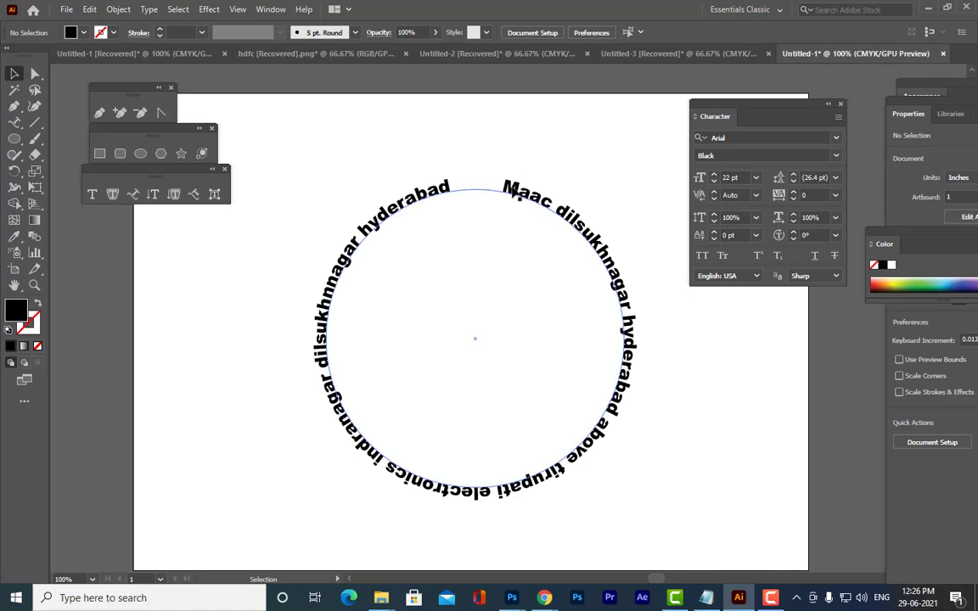
Shift the path text's start bracket to the circle's lower left and its end bracket just left of the bottom, keeping the full text within the path
left_click(498, 190)
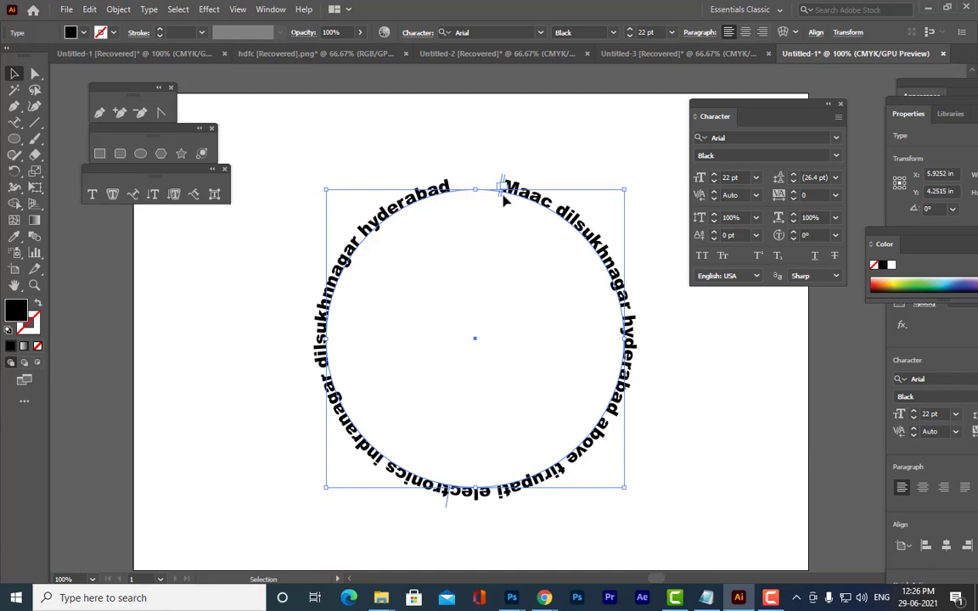
left_click_drag(501, 198, 375, 485)
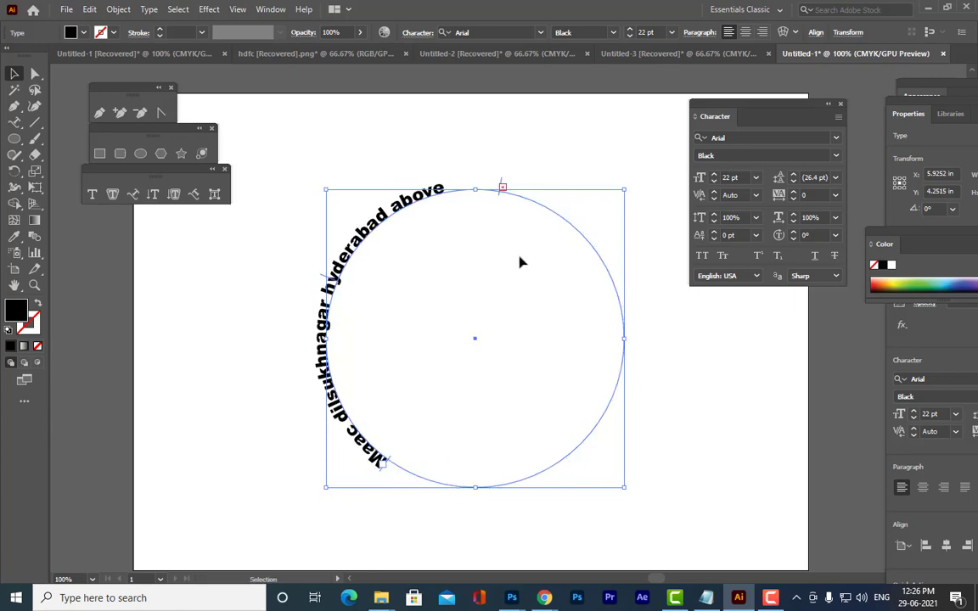
left_click_drag(500, 198, 480, 485)
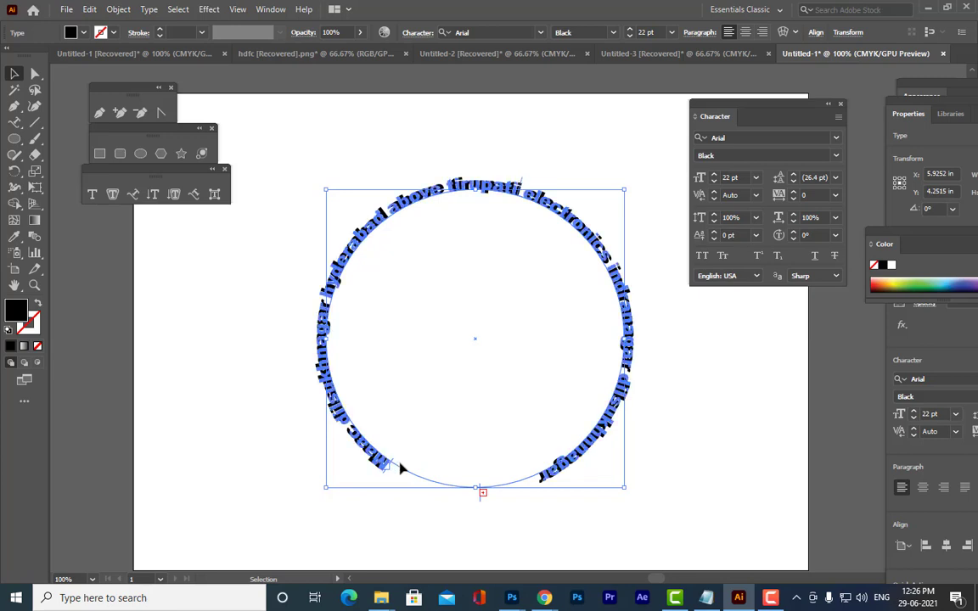
left_click_drag(401, 469, 415, 479)
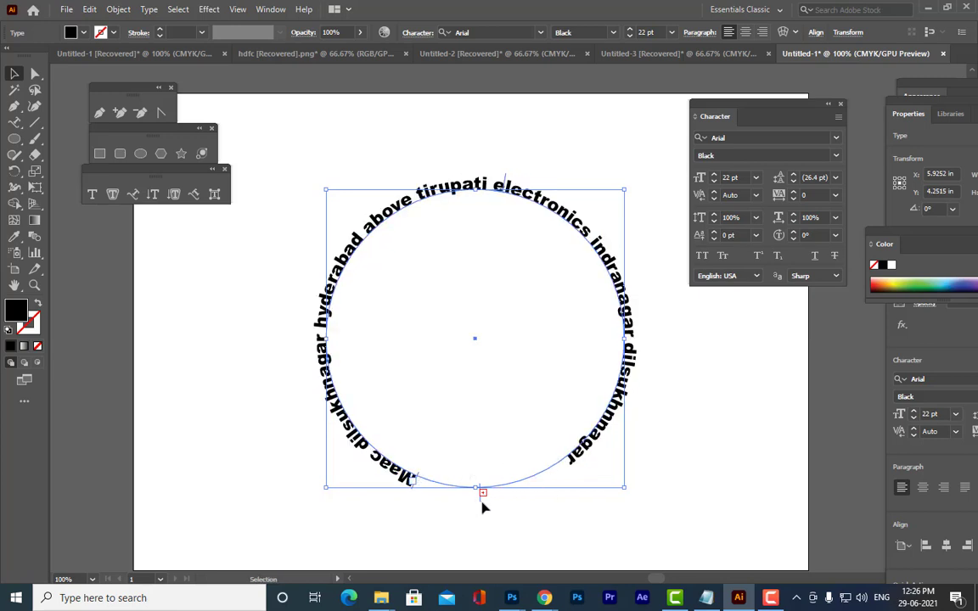
left_click_drag(481, 503, 443, 500)
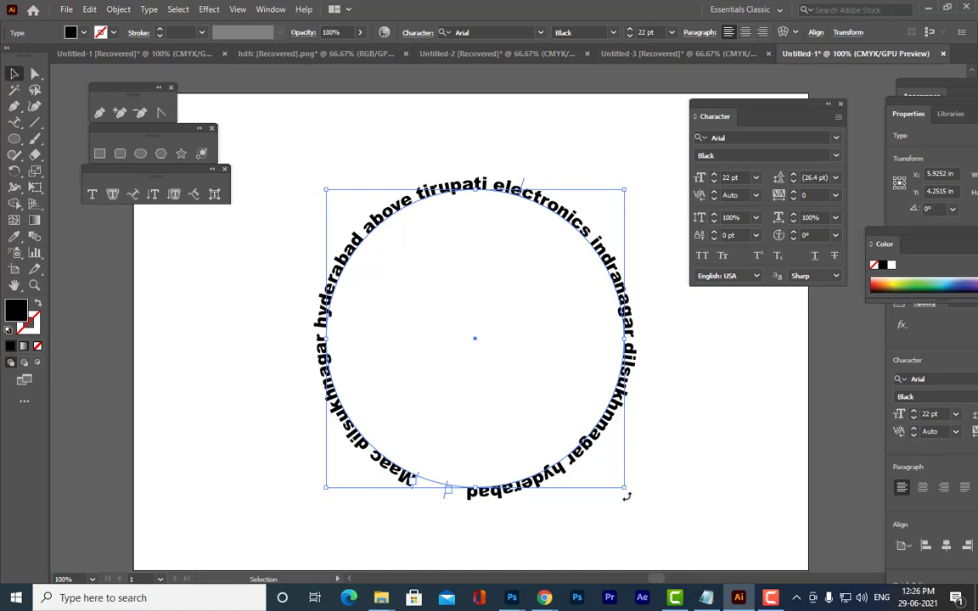
Rotate the circle text counterclockwise to about 13.35° so its gap is centred at the circle's bottom, and deselect it
mouse_move(628, 492)
left_mouse_down()
mouse_move(668, 465)
mouse_move(663, 457)
mouse_move(639, 475)
left_mouse_up()
left_click(695, 447)
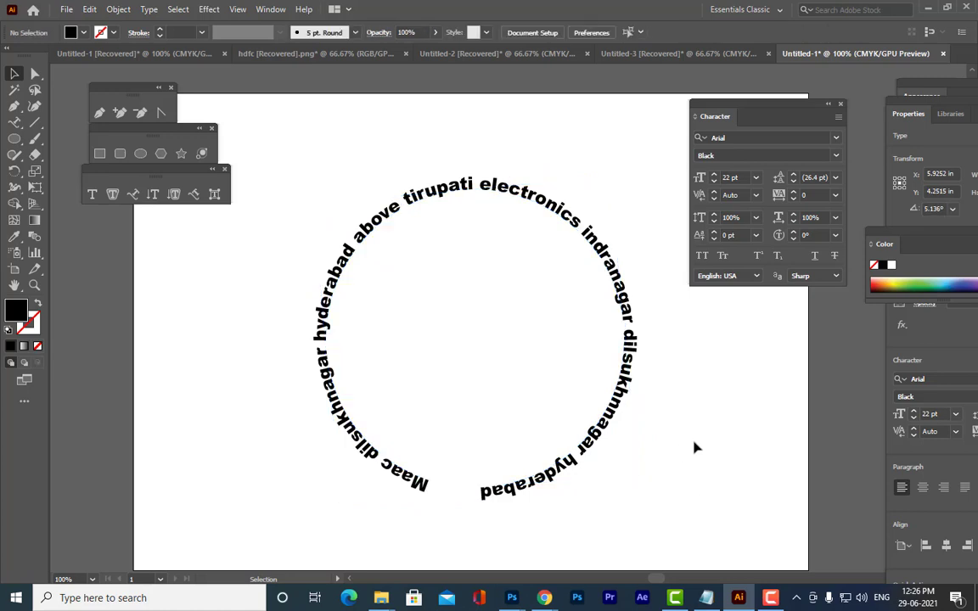
left_click(629, 342)
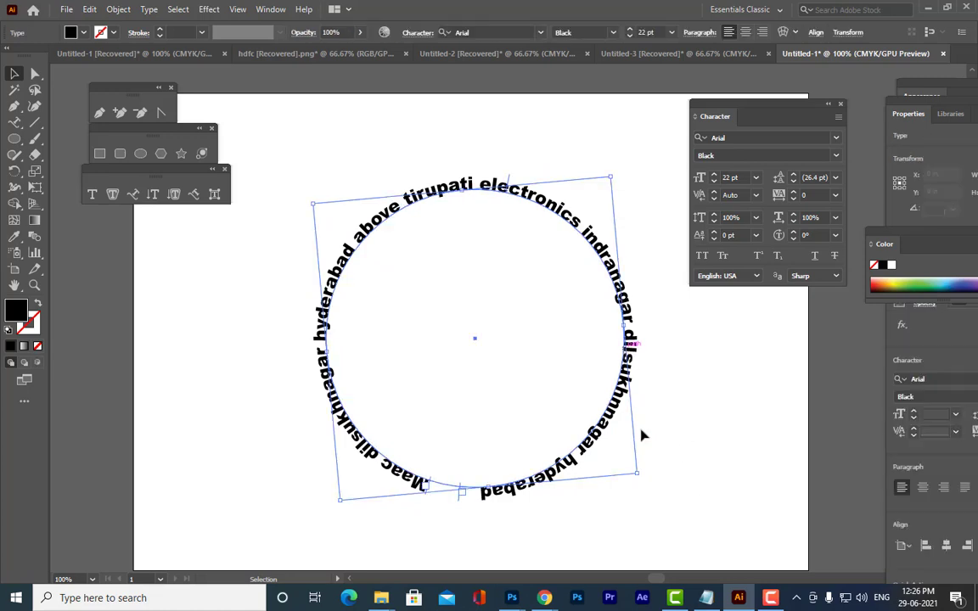
left_click(616, 452)
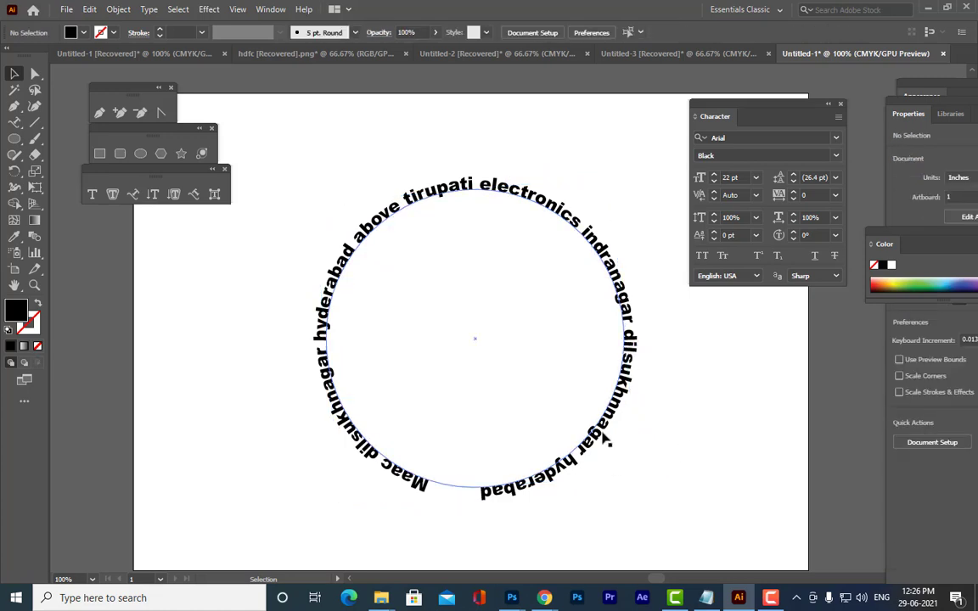
left_click(607, 439)
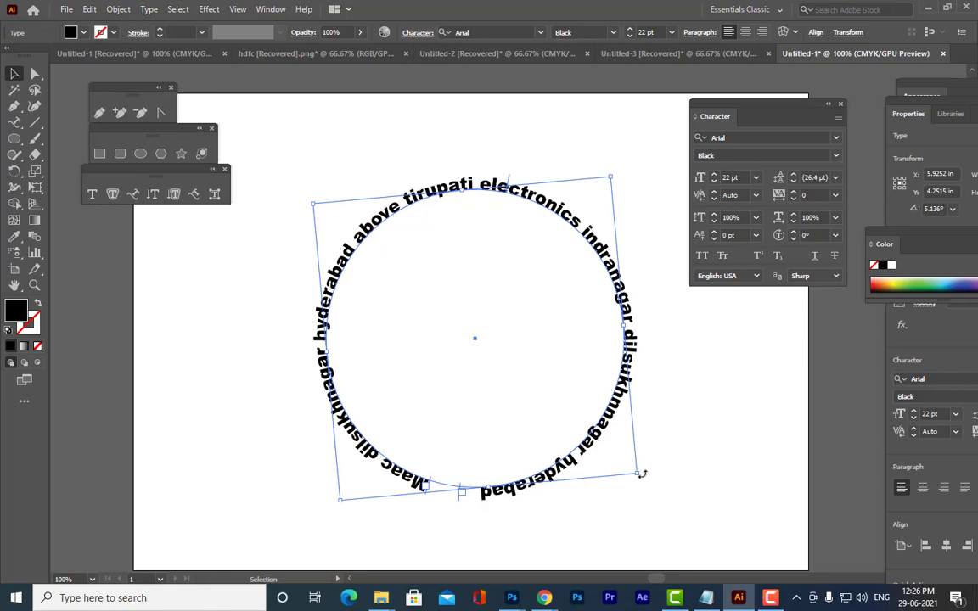
left_click_drag(641, 475, 654, 444)
left_click_drag(654, 444, 718, 421)
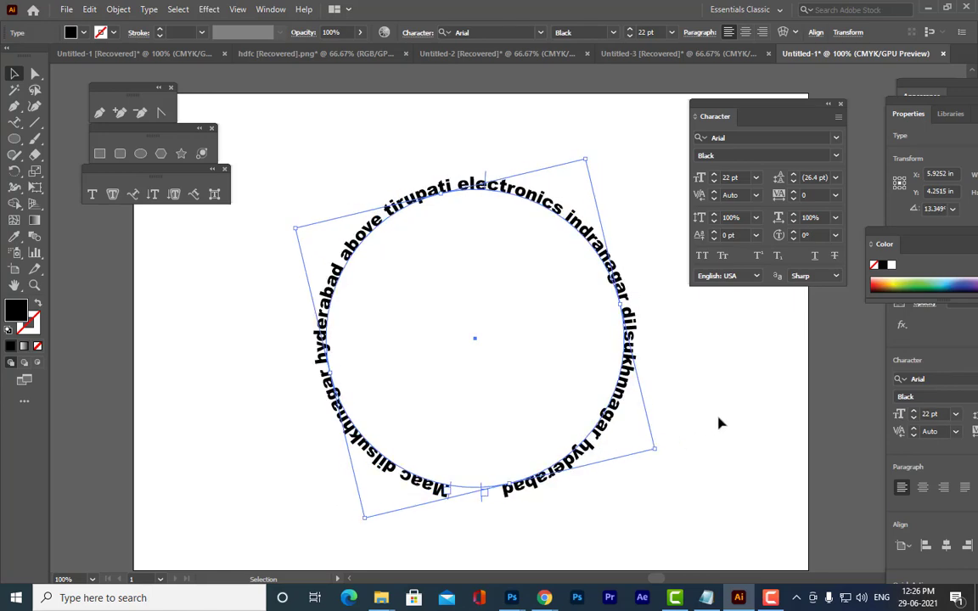
left_click(719, 424)
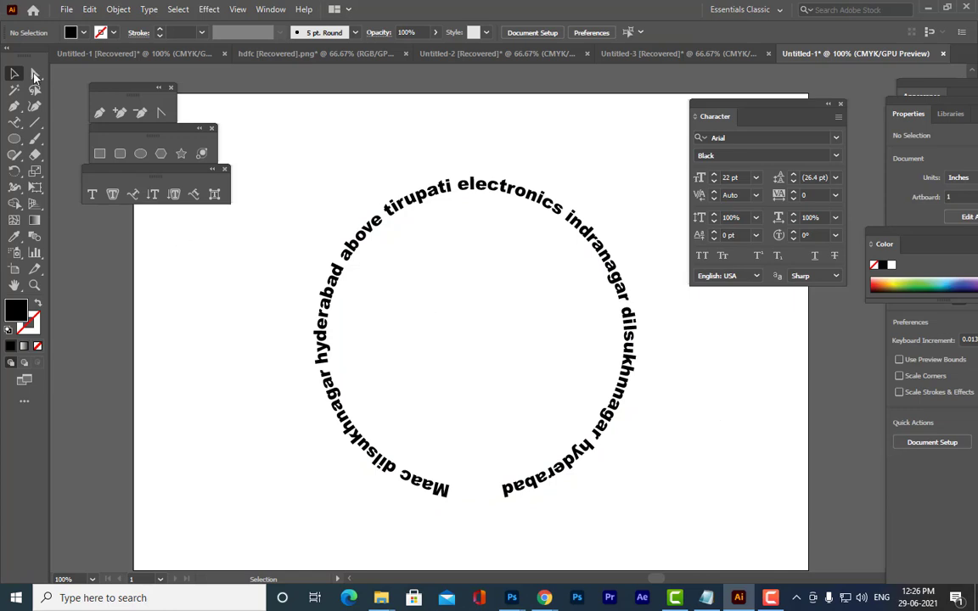
Set the baseline shift of all the circle text to 16 pt and deselect it
left_click(518, 204)
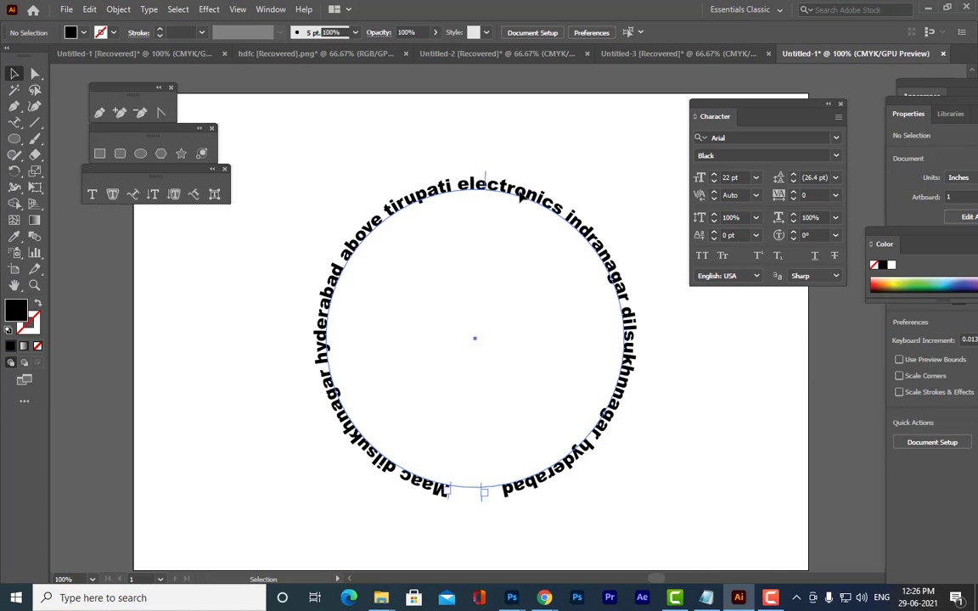
left_click(521, 194)
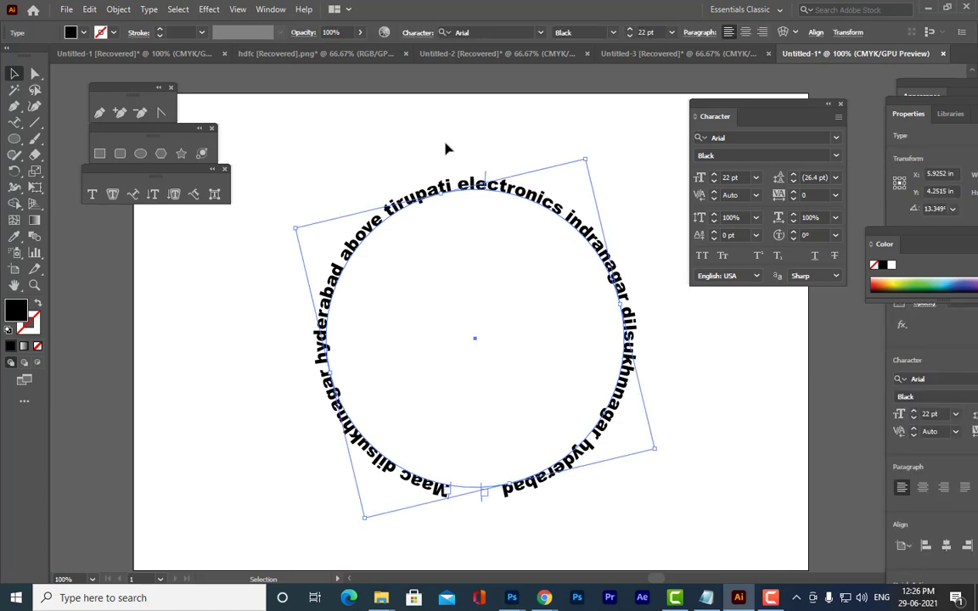
left_click(138, 195)
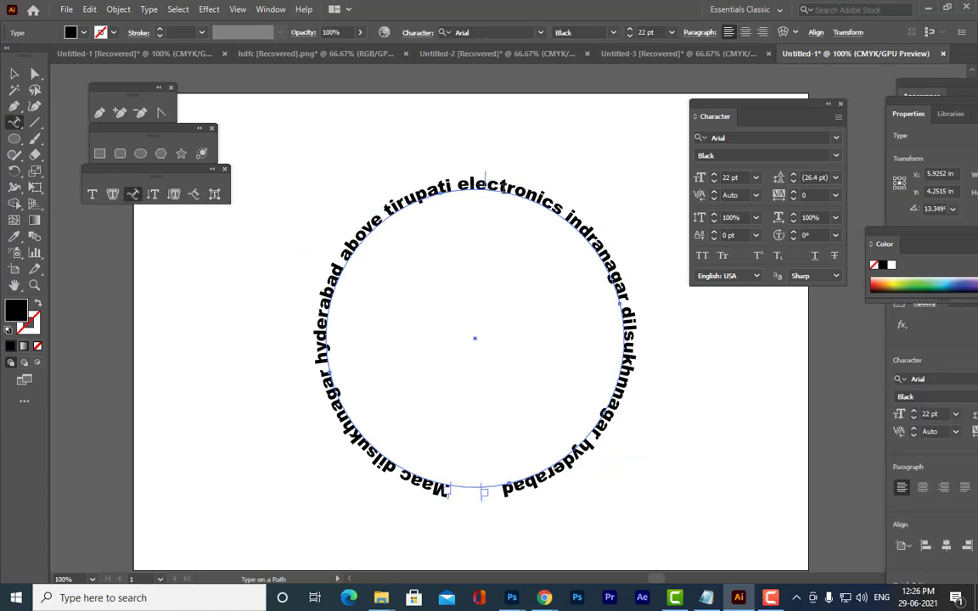
left_click_drag(457, 183, 415, 185)
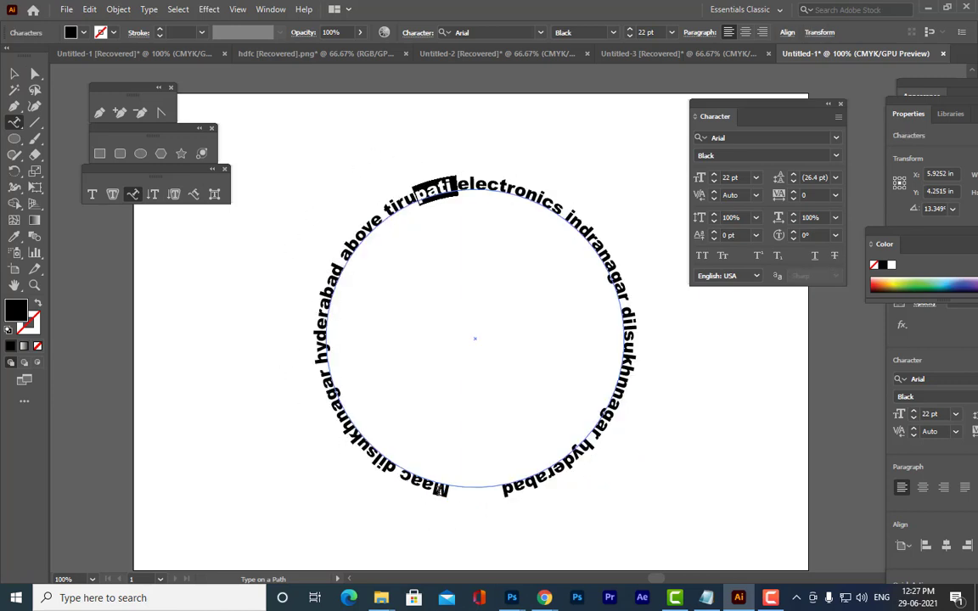
left_click_drag(447, 490, 454, 435)
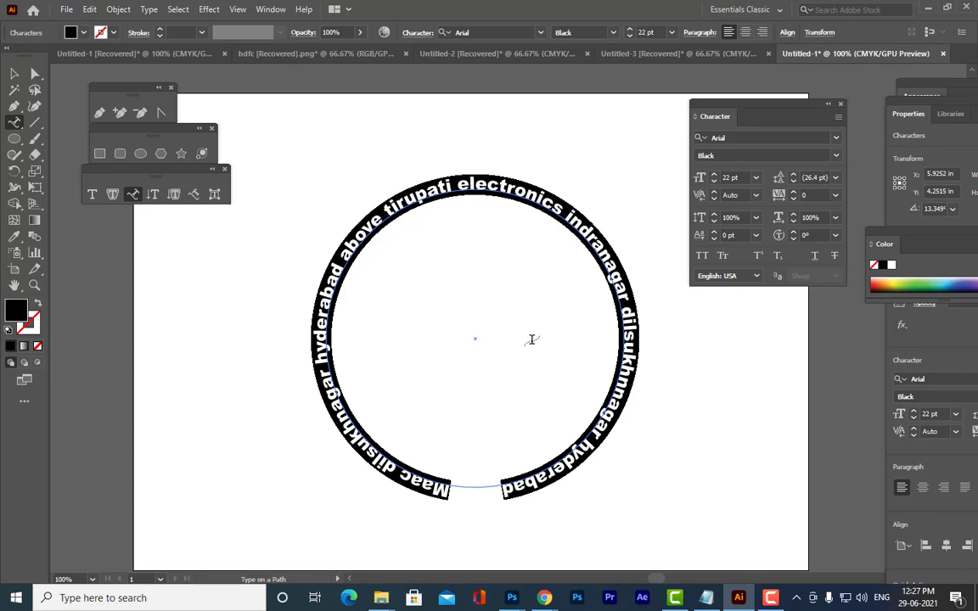
key("Escape")
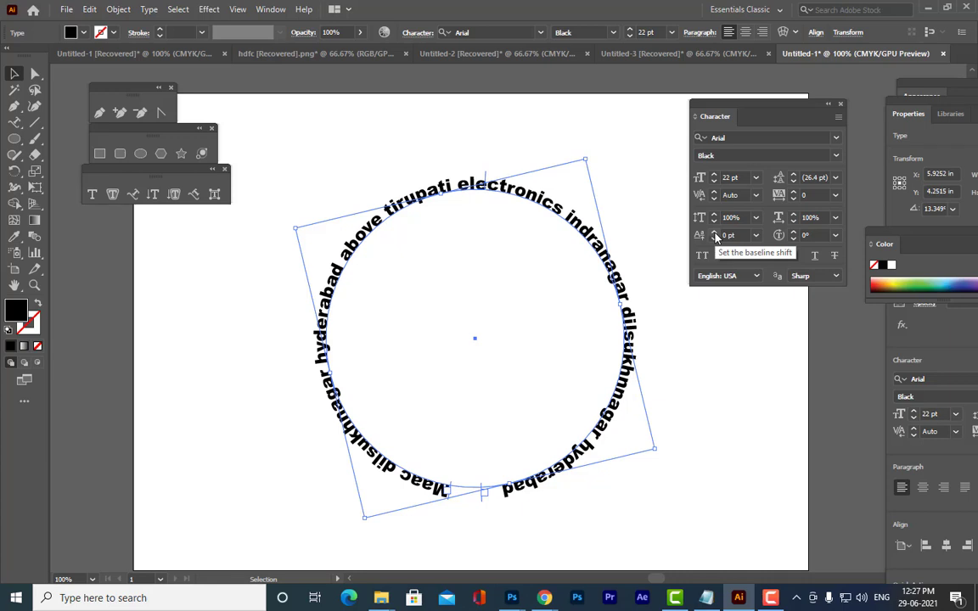
left_click(715, 234)
left_click(715, 233)
left_click(715, 233)
left_click(715, 234)
left_click(715, 233)
left_click(715, 233)
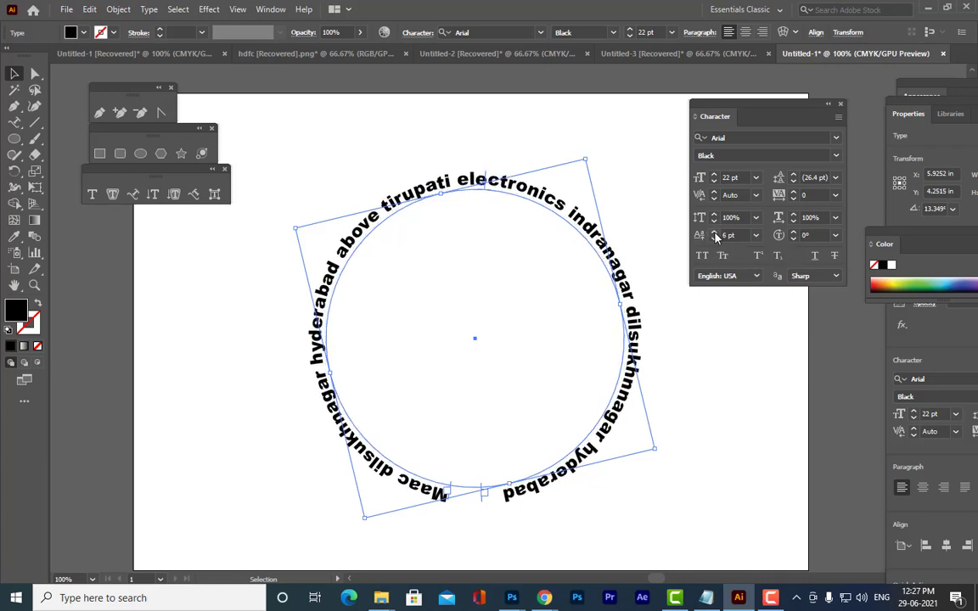
left_click(715, 234)
left_click(715, 234)
left_click(715, 234)
left_click(714, 234)
left_click(714, 234)
left_click(714, 234)
left_click(715, 235)
left_click(714, 234)
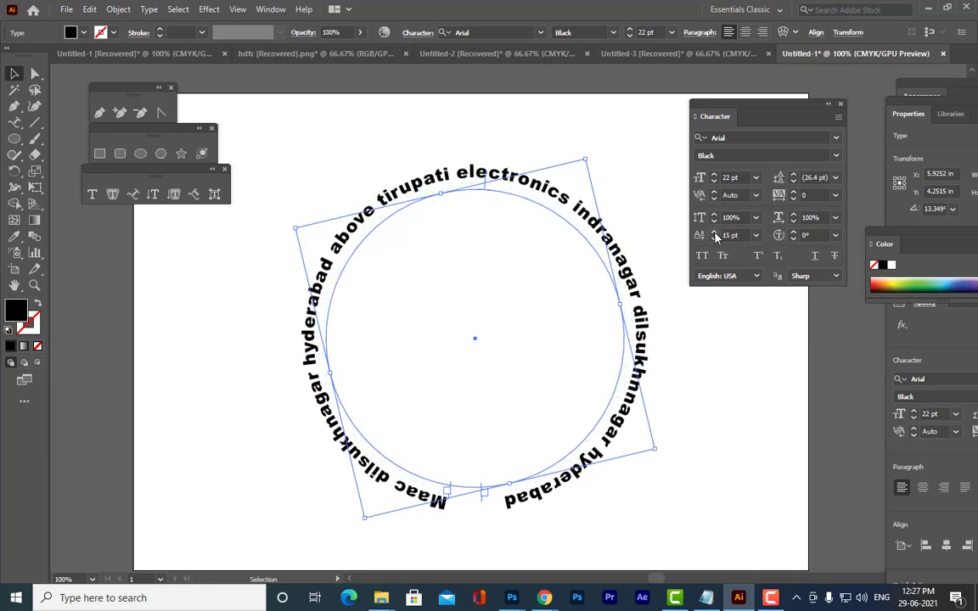
left_click(715, 234)
left_click(360, 142)
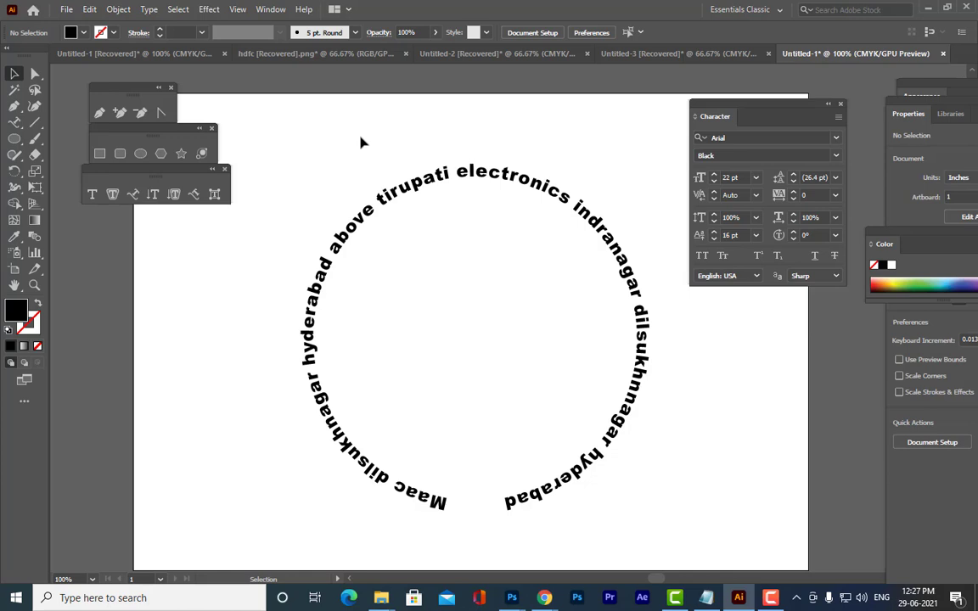
Expand the circle text with the Object and Fill options and deselect the resulting outlines
left_click_drag(727, 110, 756, 111)
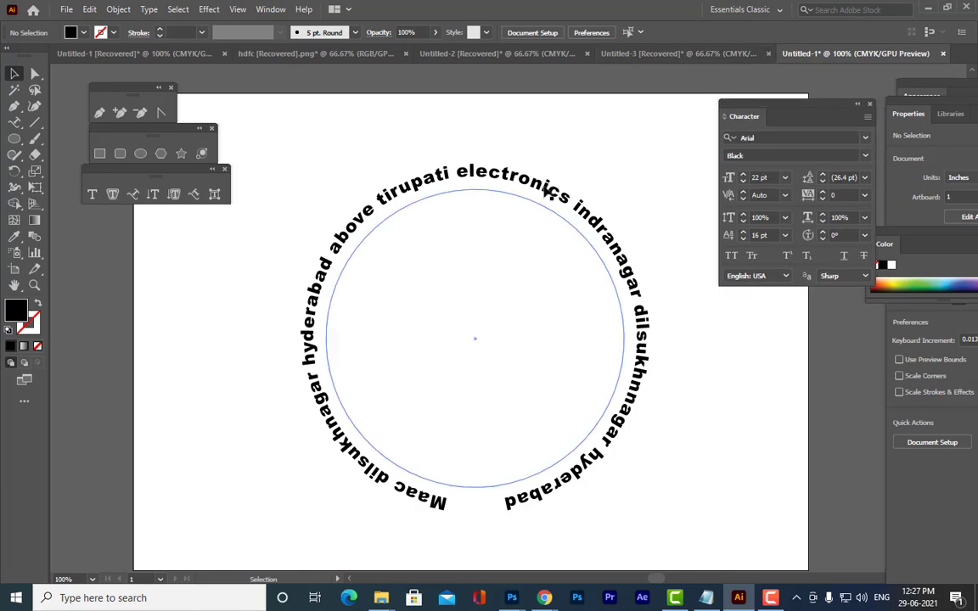
left_click(592, 222)
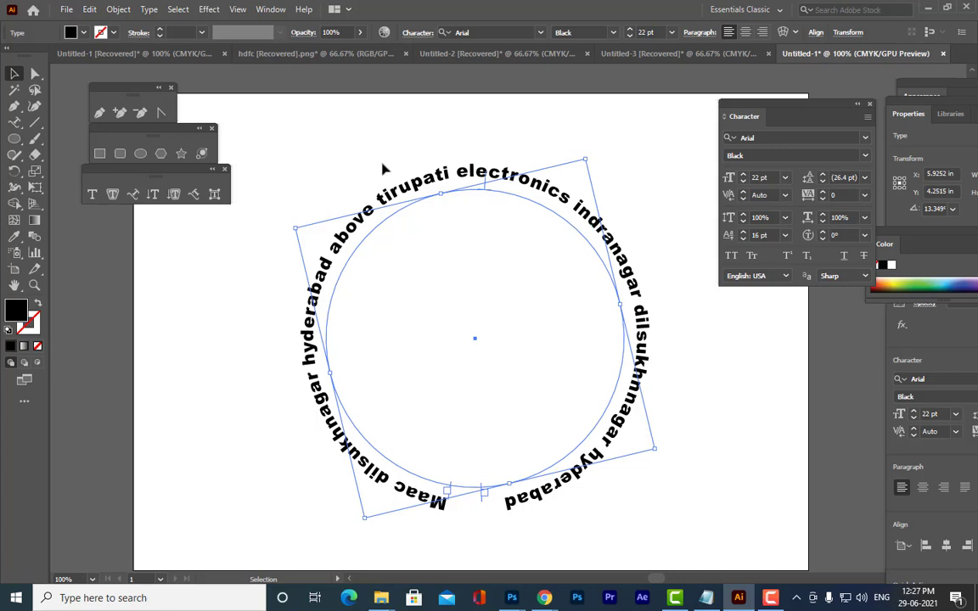
left_click(118, 9)
left_click(169, 169)
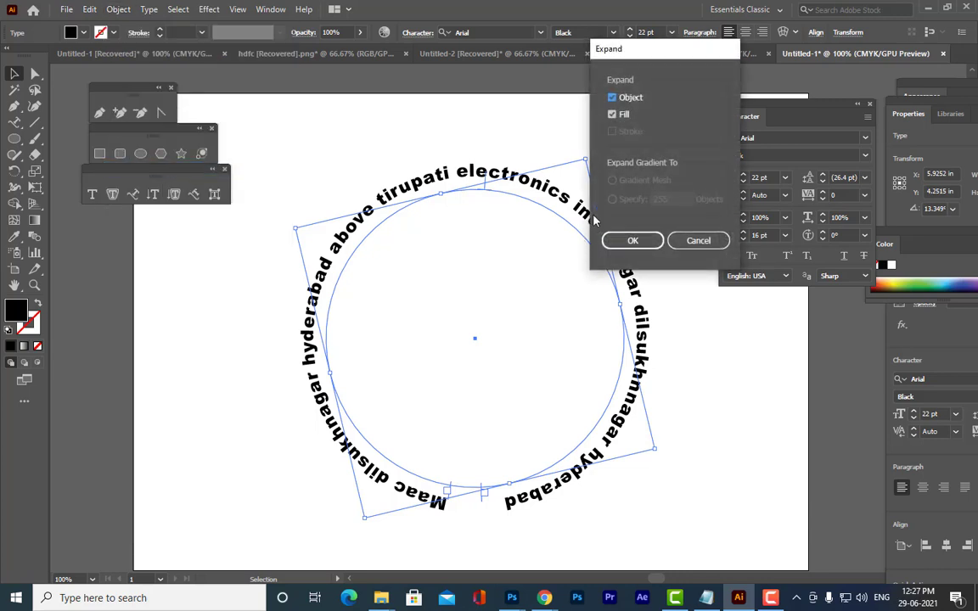
left_click_drag(632, 27, 669, 43)
left_click(668, 233)
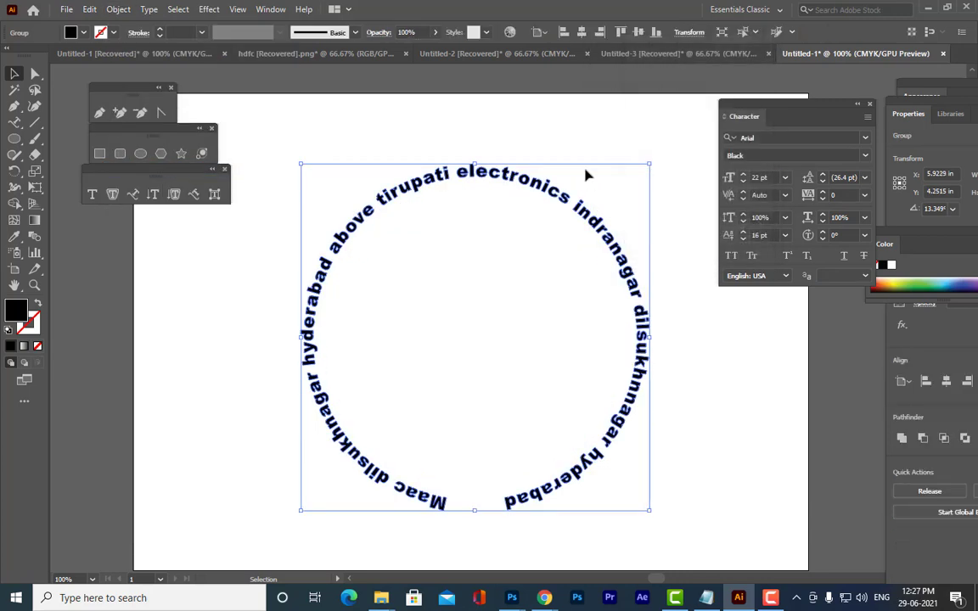
left_click(609, 124)
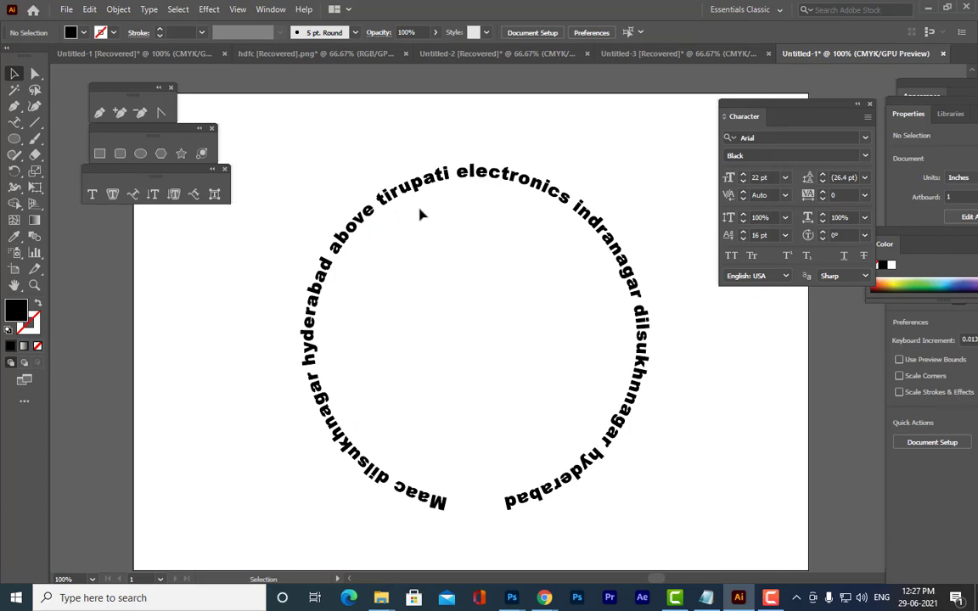
Move the expanded text ring up about 0.3 in and deselect it
scroll(395, 169, "down", 2)
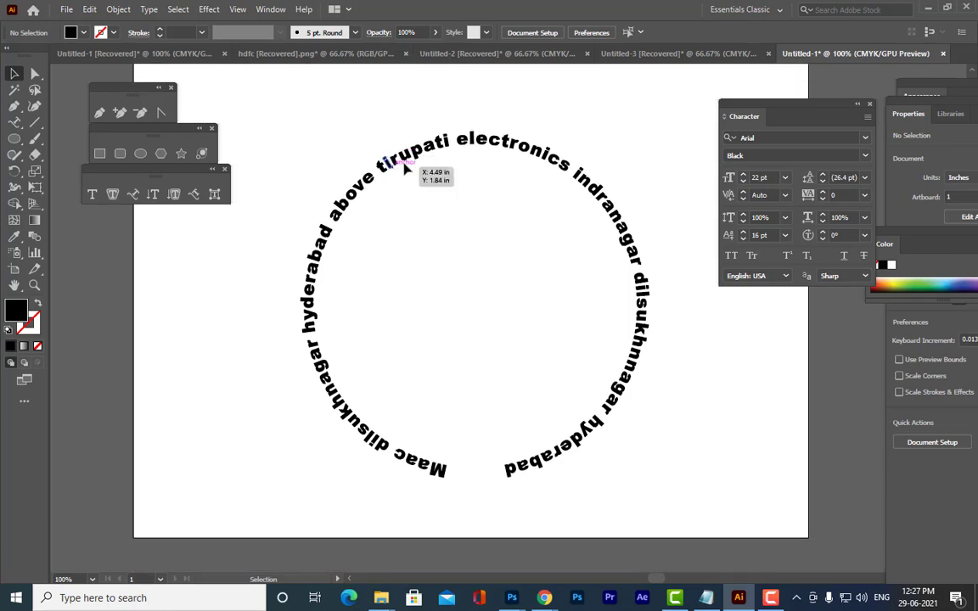
left_click(488, 141)
scroll(526, 169, "up", 2)
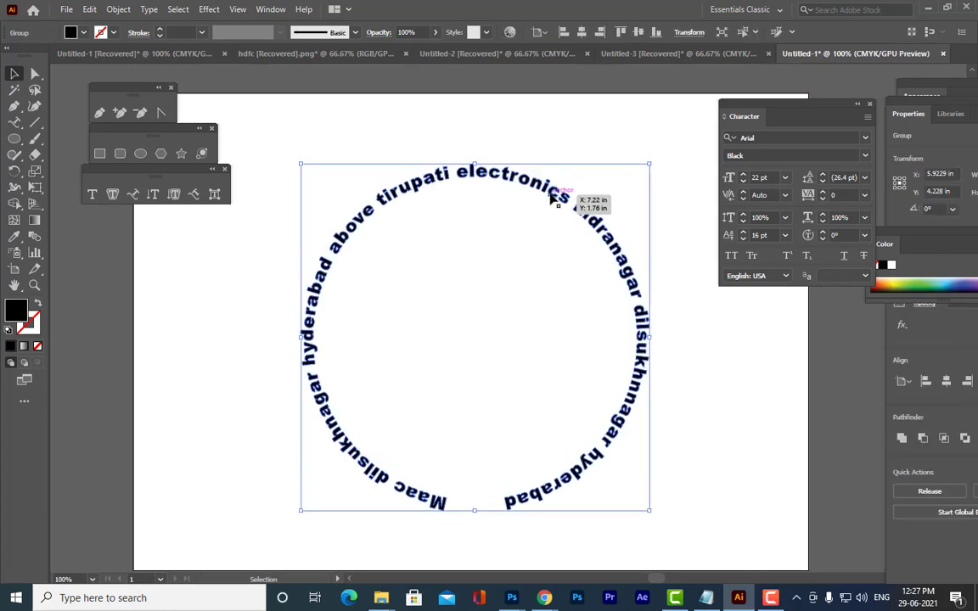
left_click_drag(555, 189, 552, 169)
left_click(692, 382)
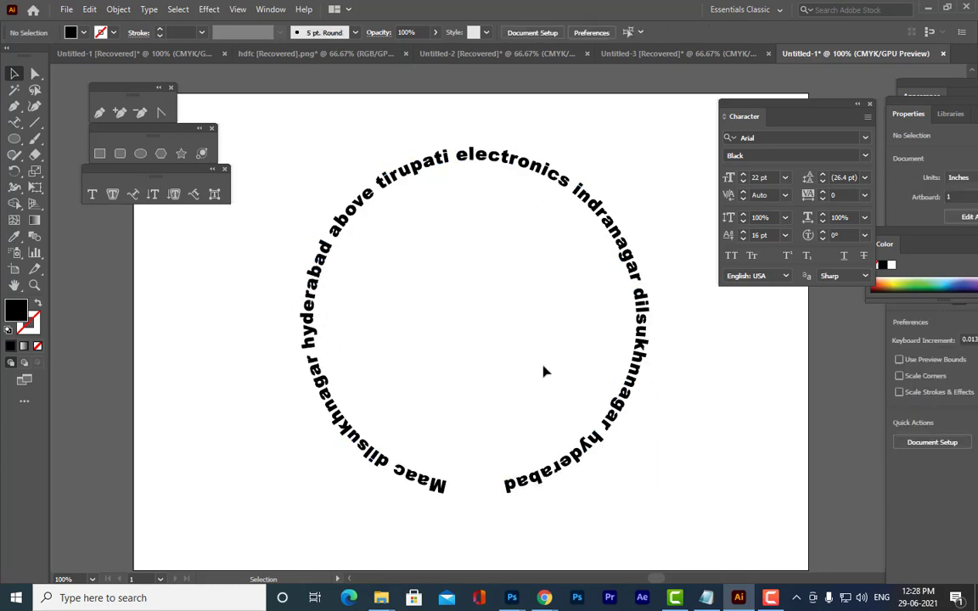
Draw a black-filled circle slightly smaller than the text ring and move it off the artboard's lower right side
left_click(140, 154)
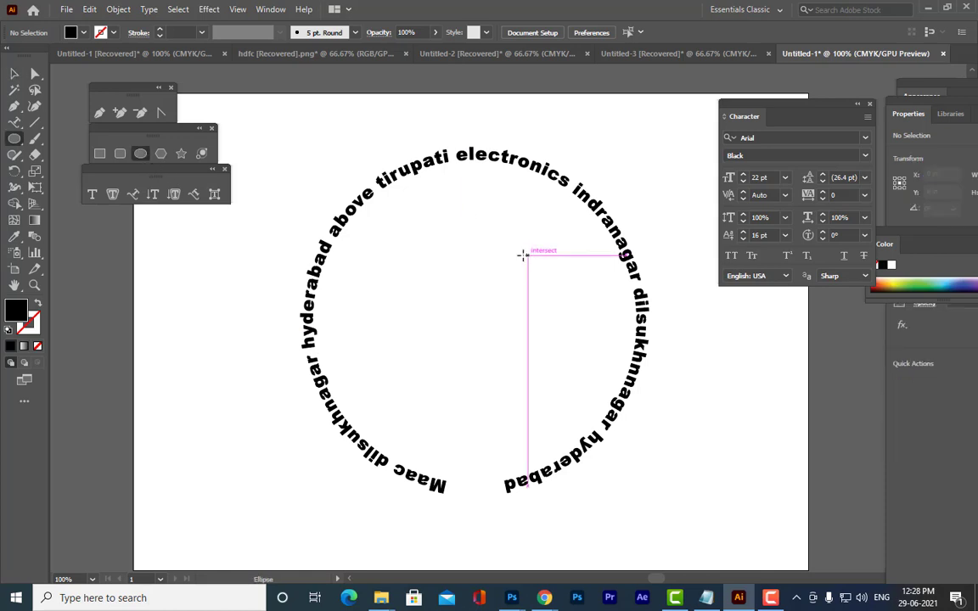
left_click_drag(422, 197, 723, 489)
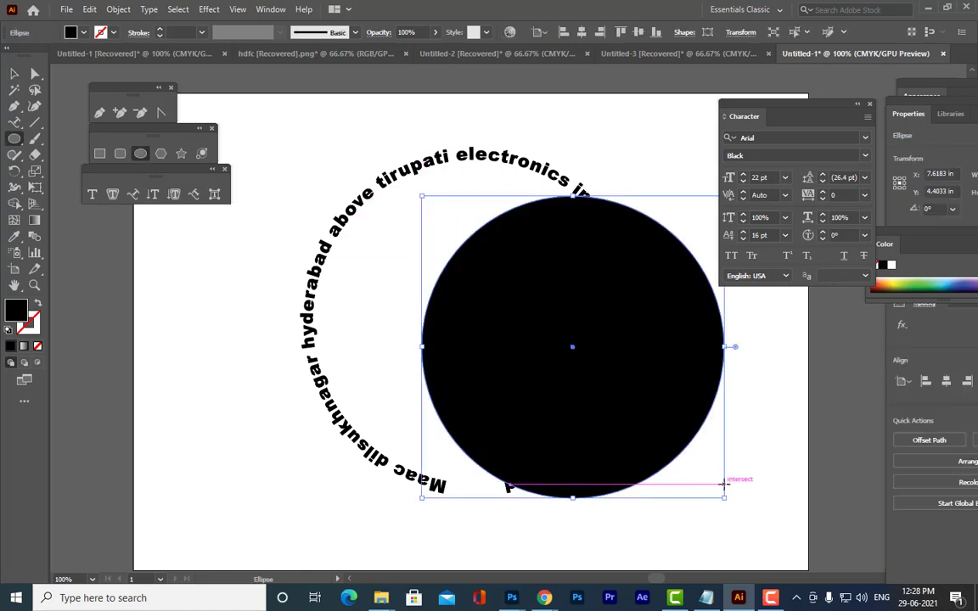
key("ctrl+minus")
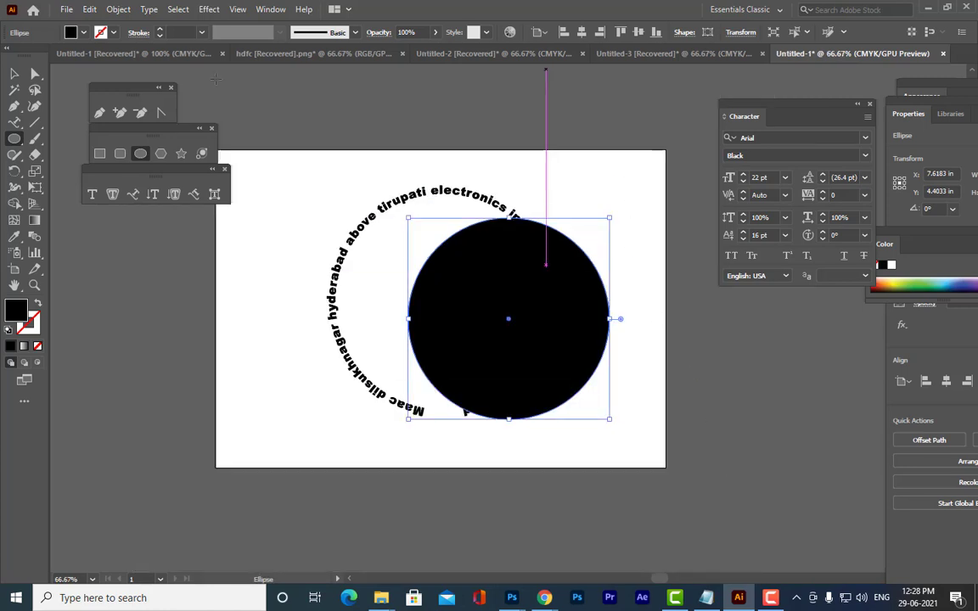
left_click(14, 73)
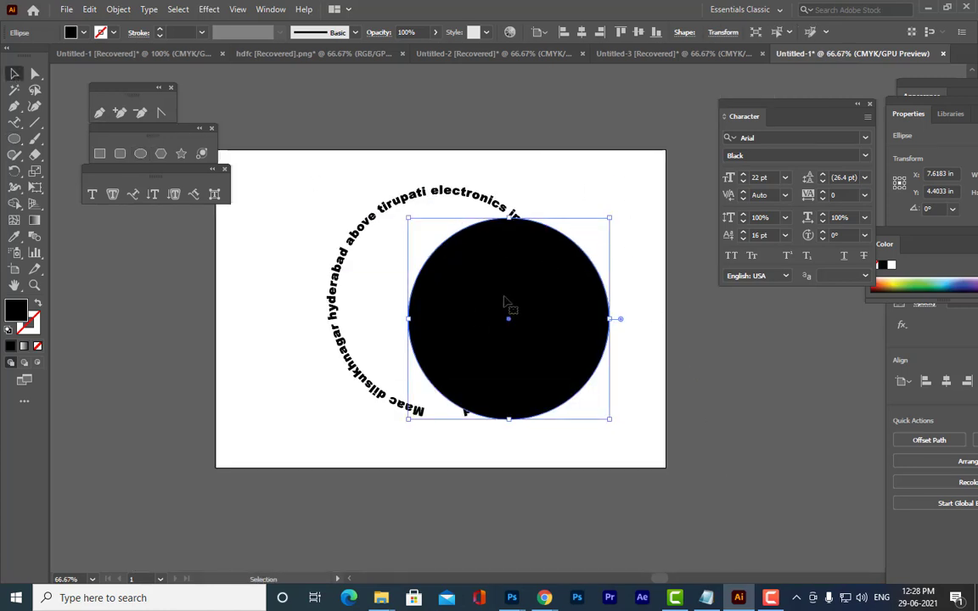
left_click_drag(543, 303, 761, 351)
Move the text ring aside, then centre it and the black circle each horizontally on the artboard
left_click(536, 240)
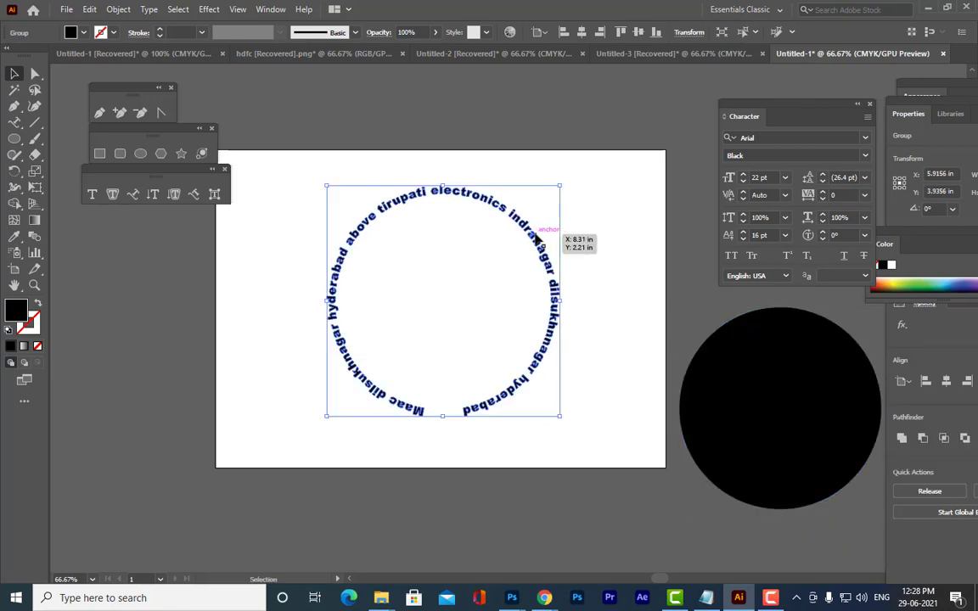
left_click_drag(521, 227, 622, 229)
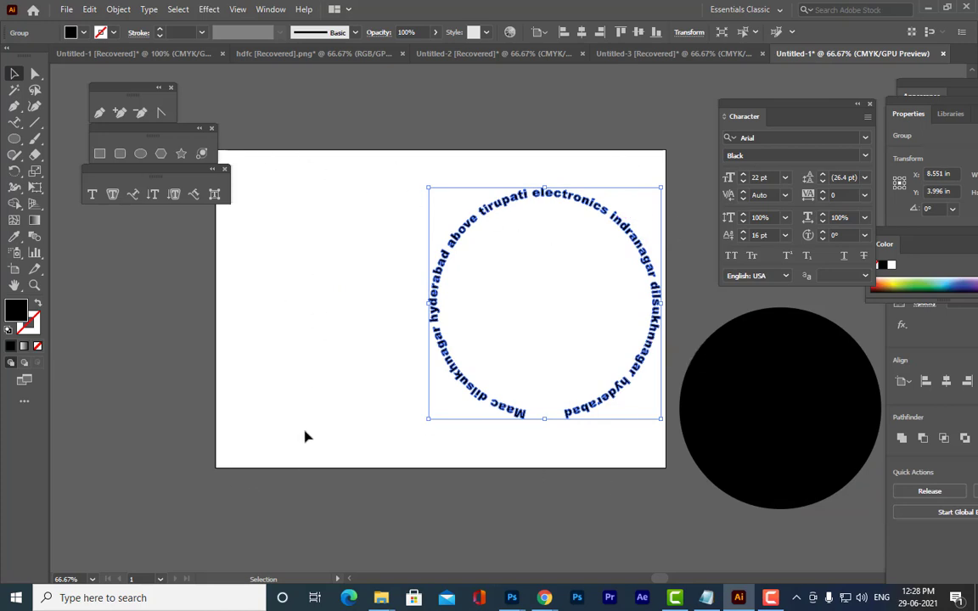
left_click(579, 34)
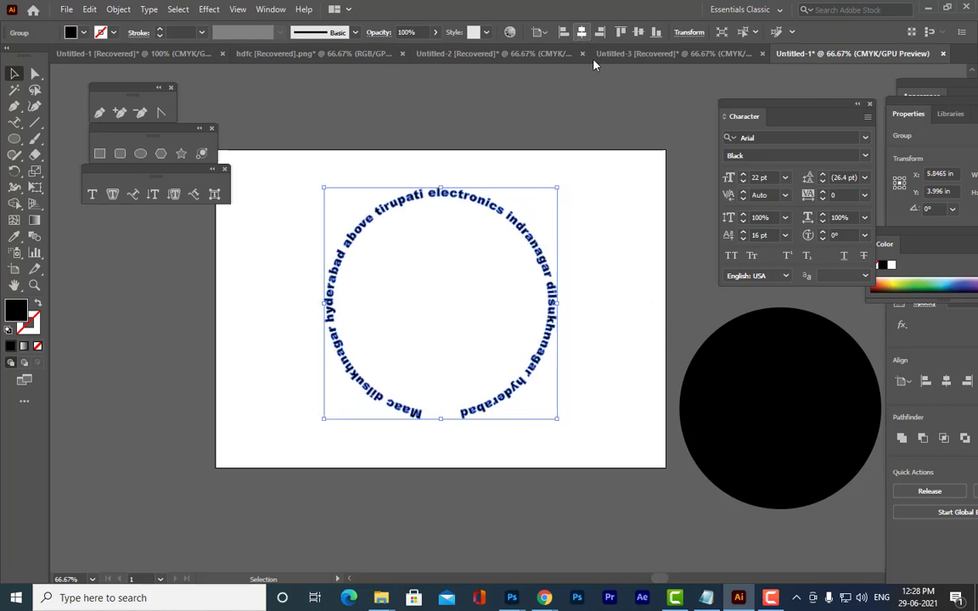
left_click(783, 416)
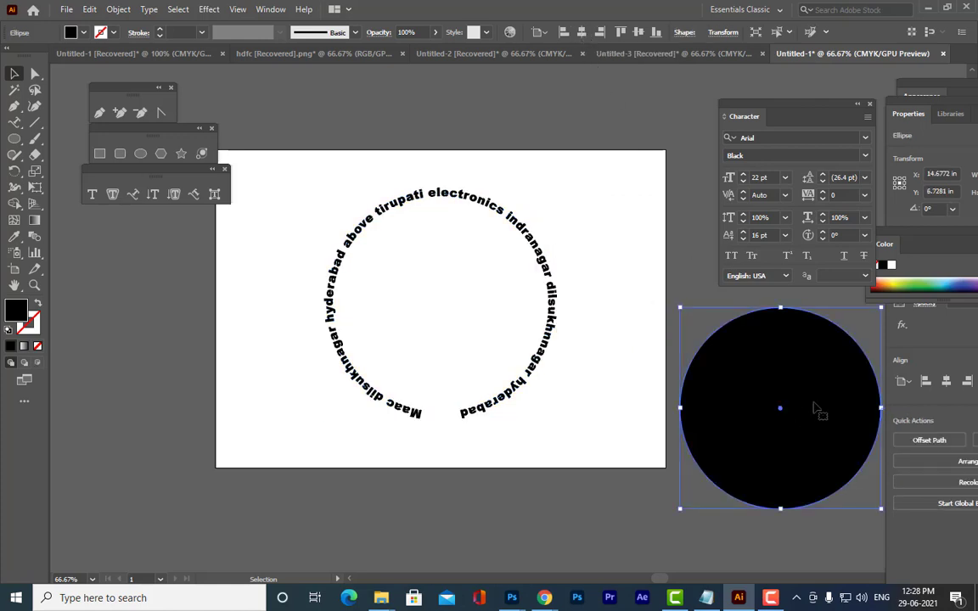
left_click(582, 34)
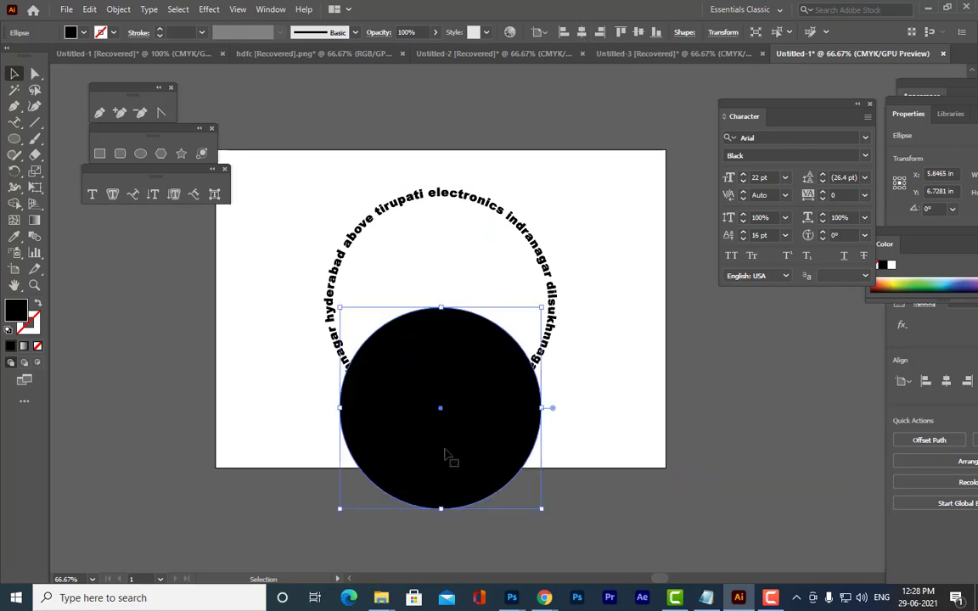
Try vertically centring the text ring and black circle on each other twice, undo each alignment, and deselect both
left_click(477, 202, "shift")
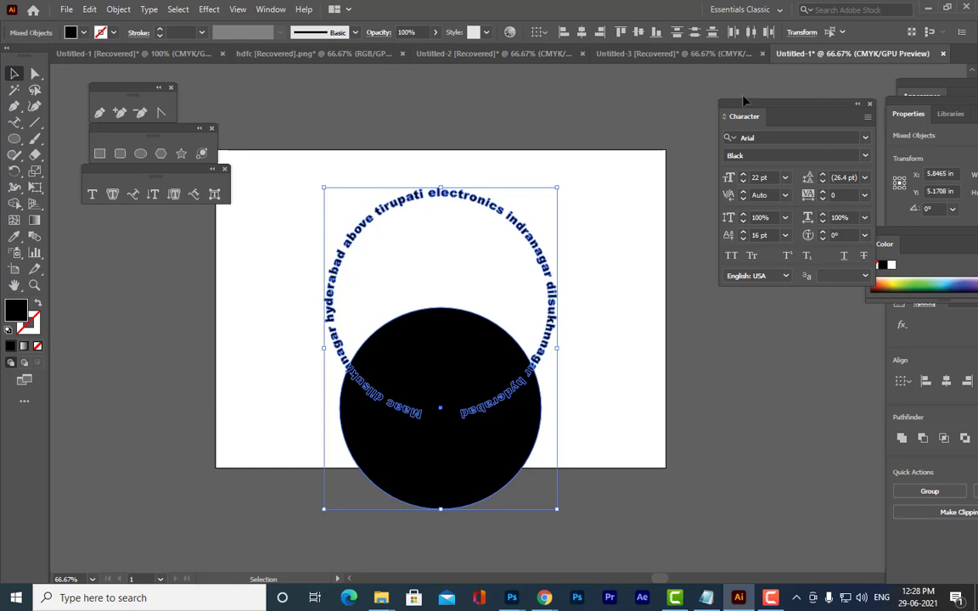
left_click(638, 33)
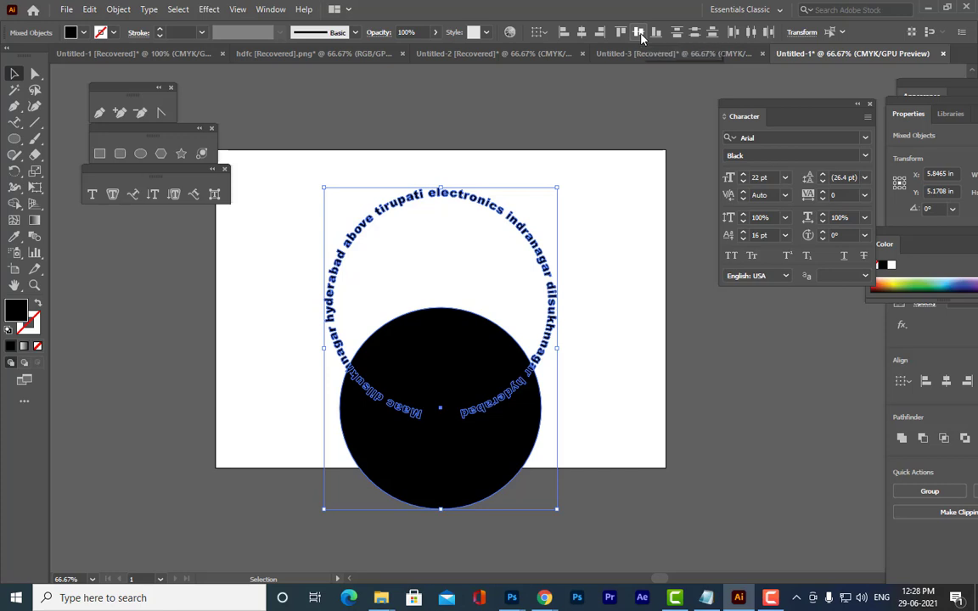
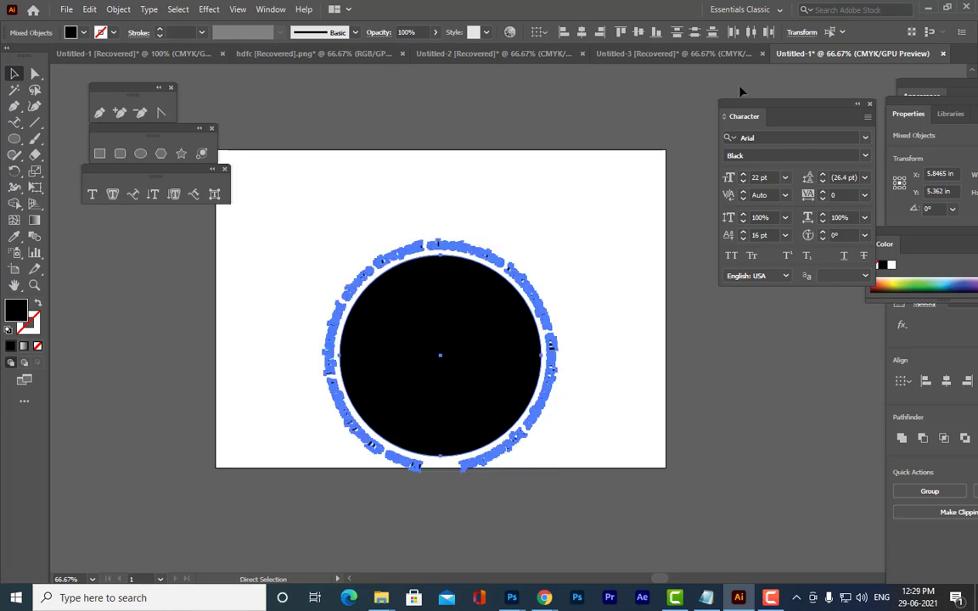
key("ctrl+z")
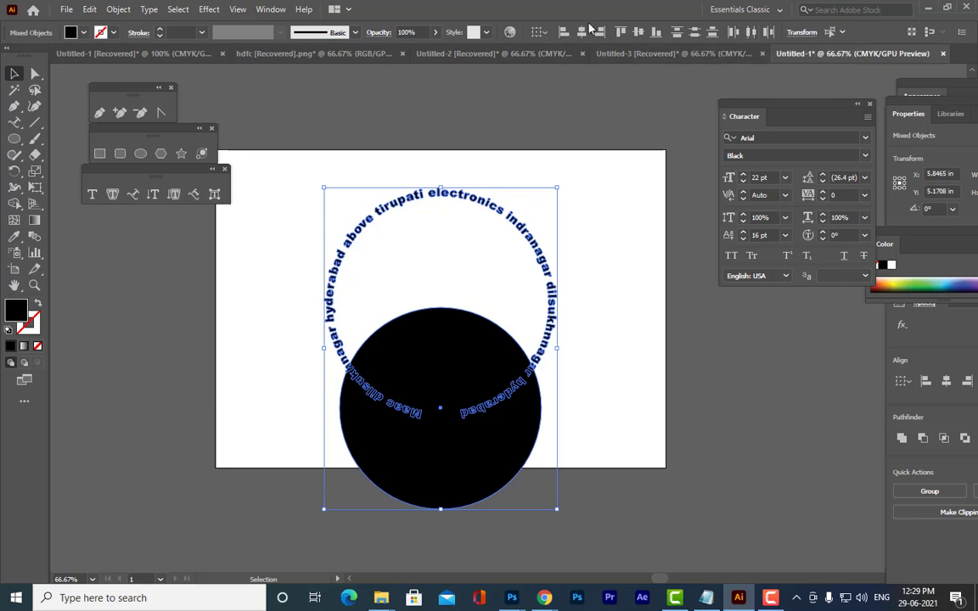
left_click(639, 32)
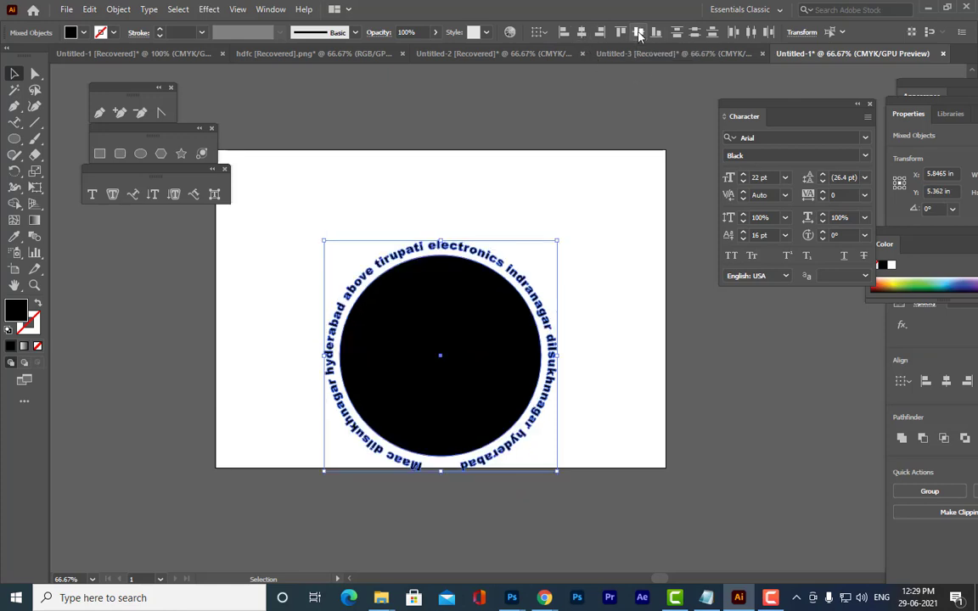
key("a")
key("ctrl+z")
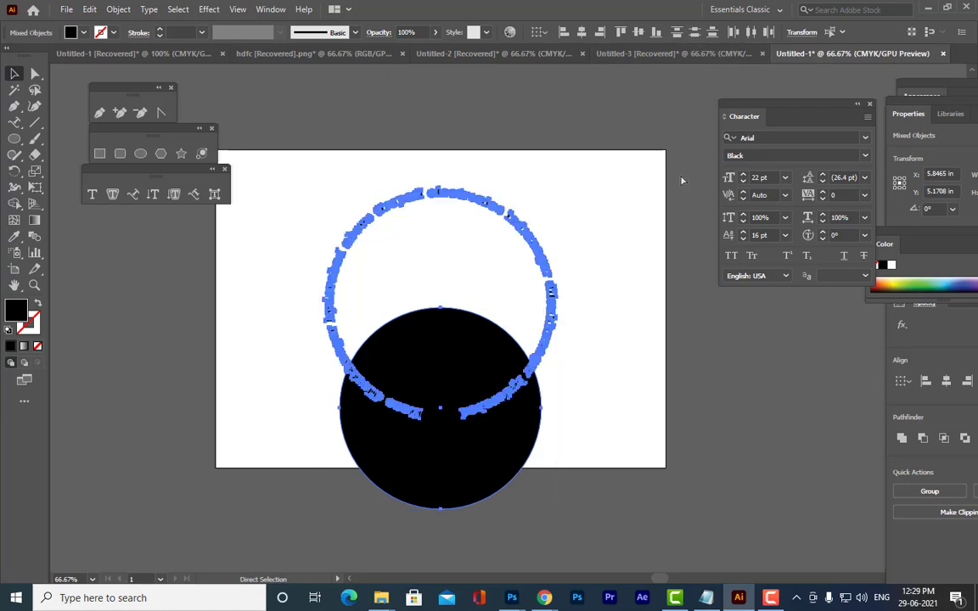
key("v")
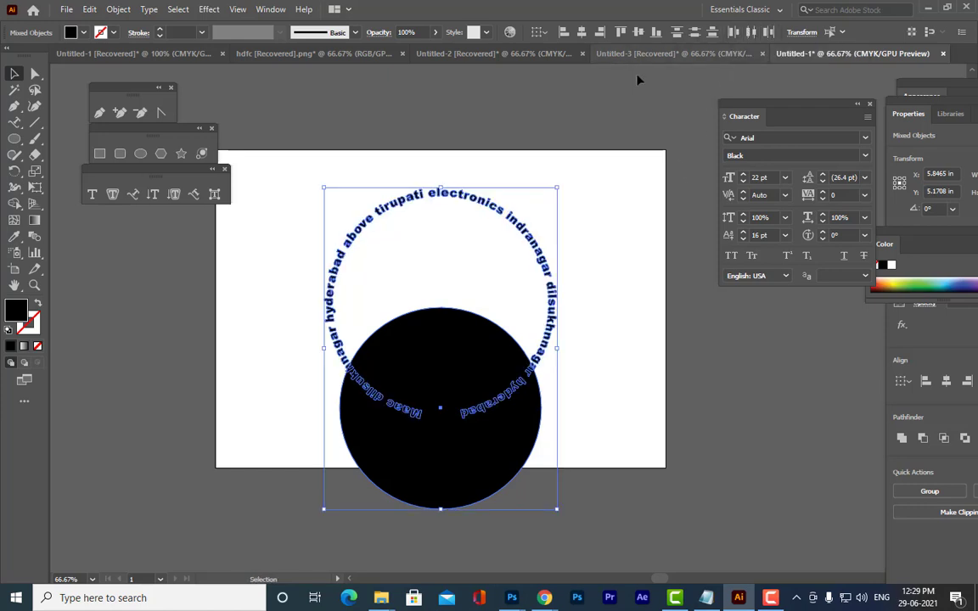
left_click(596, 279)
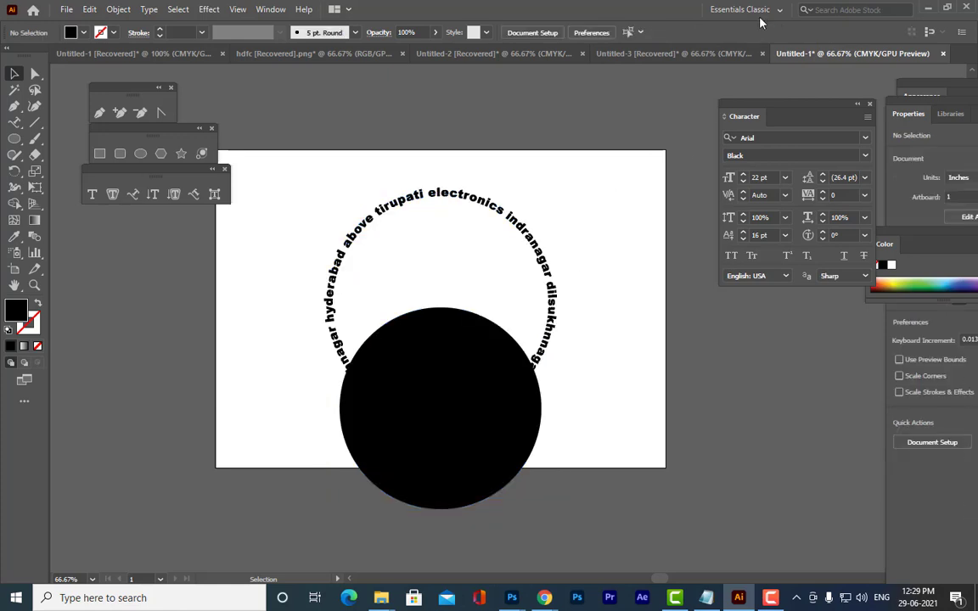
Align the black circle and the text ring to each other by their vertical centres and deselect them
left_click(459, 399)
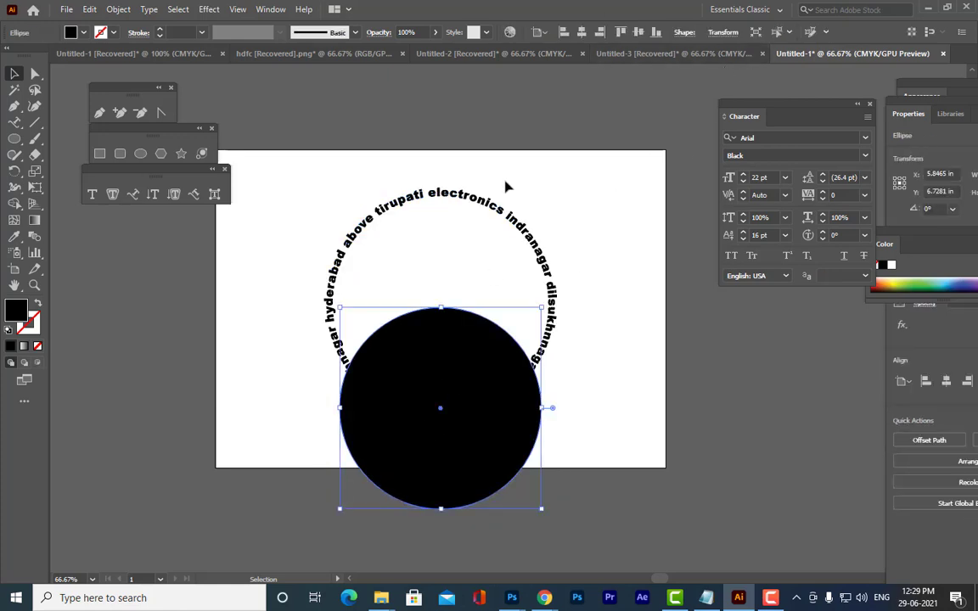
left_click(488, 204, "shift")
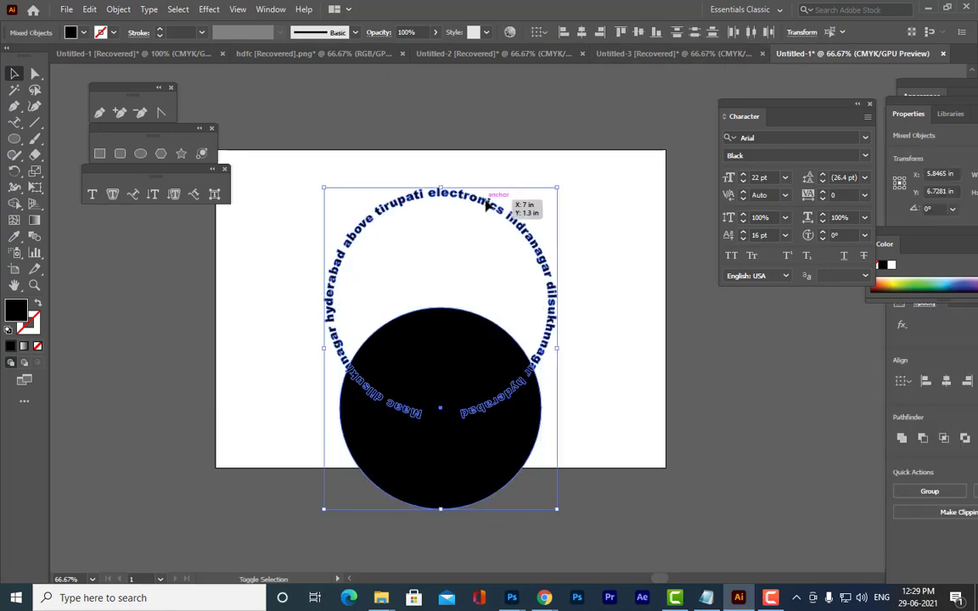
left_click(638, 32)
left_click(623, 339)
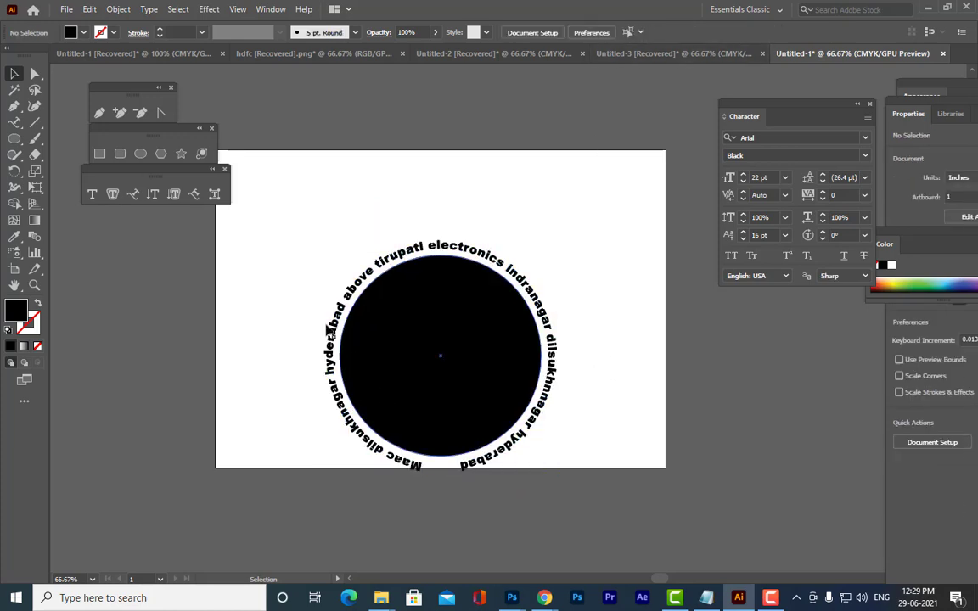
left_click_drag(295, 228, 653, 570)
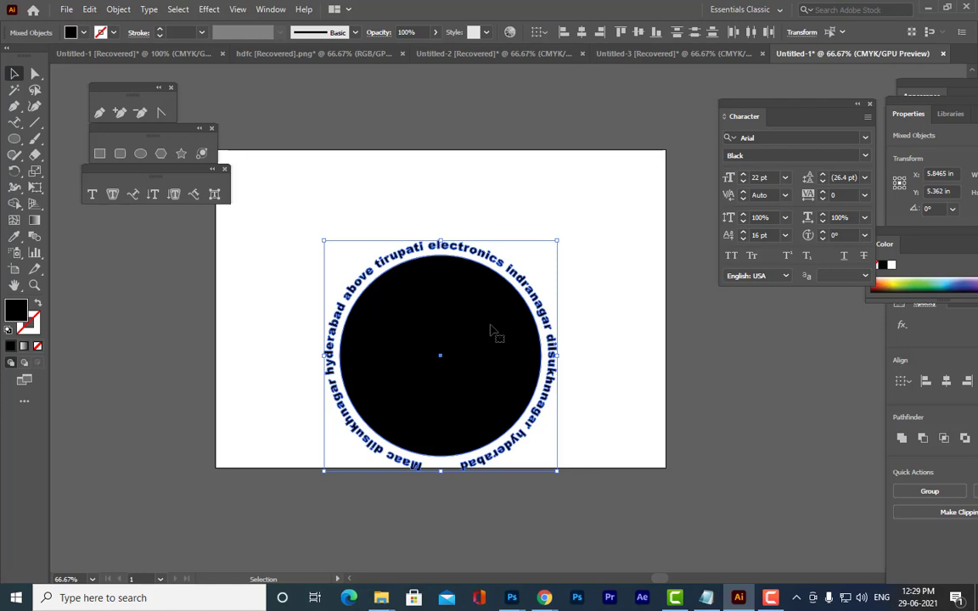
left_click(612, 289)
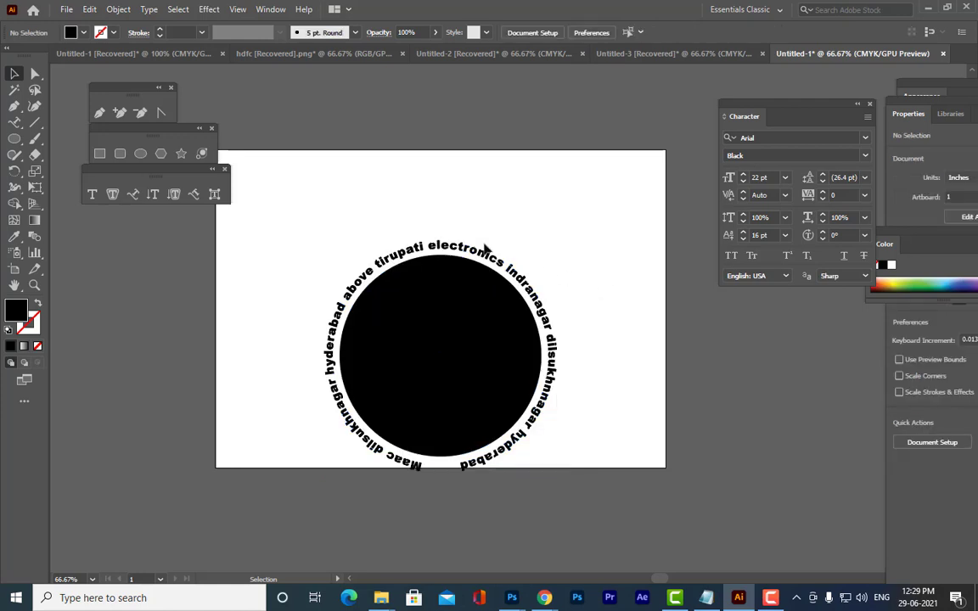
left_click(486, 247)
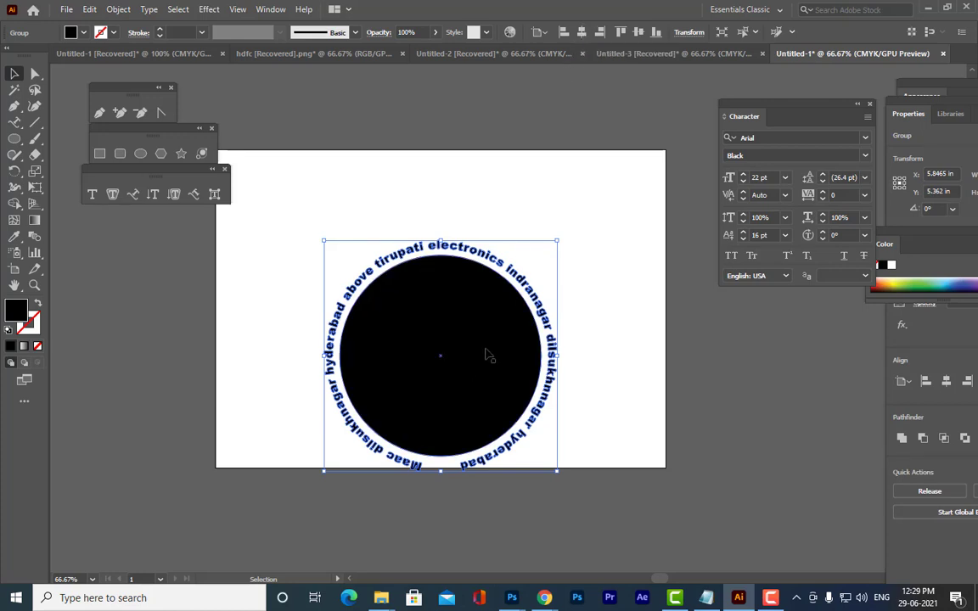
left_click(598, 309)
Move the text ring up about 1.2 in, centre it horizontally on the artboard, and centre the black circle vertically on the artboard
left_click(528, 292)
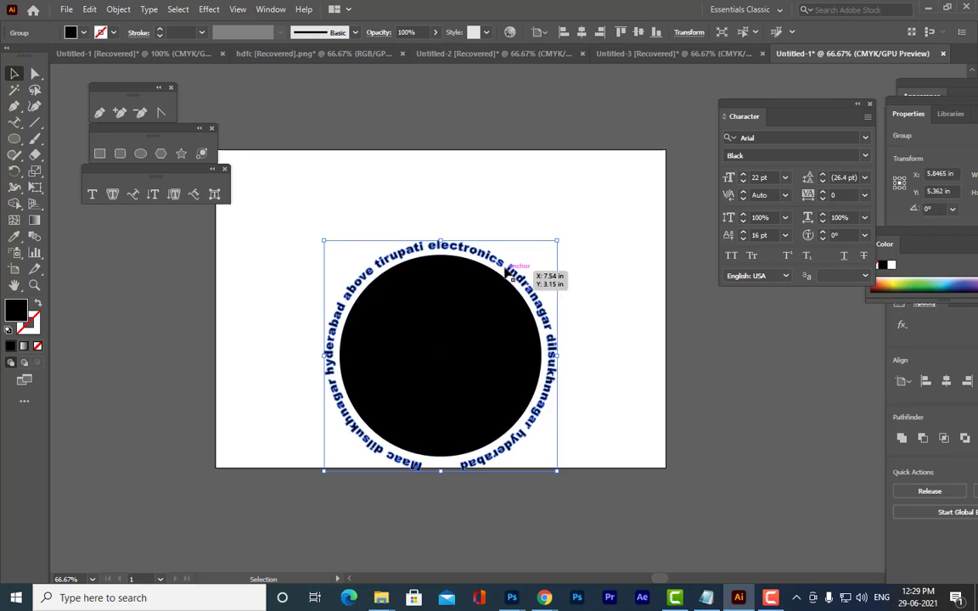
left_click_drag(503, 260, 601, 222)
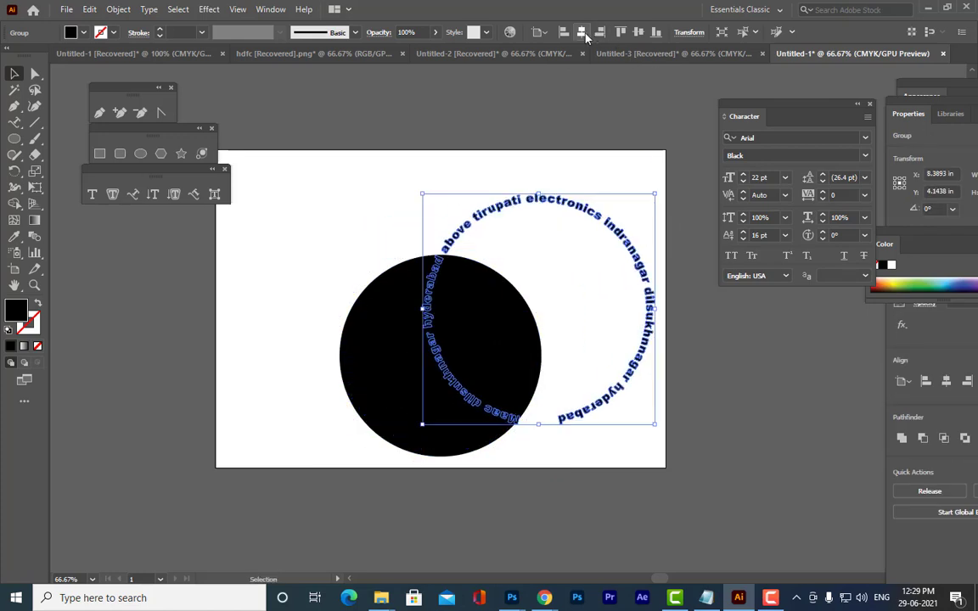
left_click(583, 32)
left_click(471, 348)
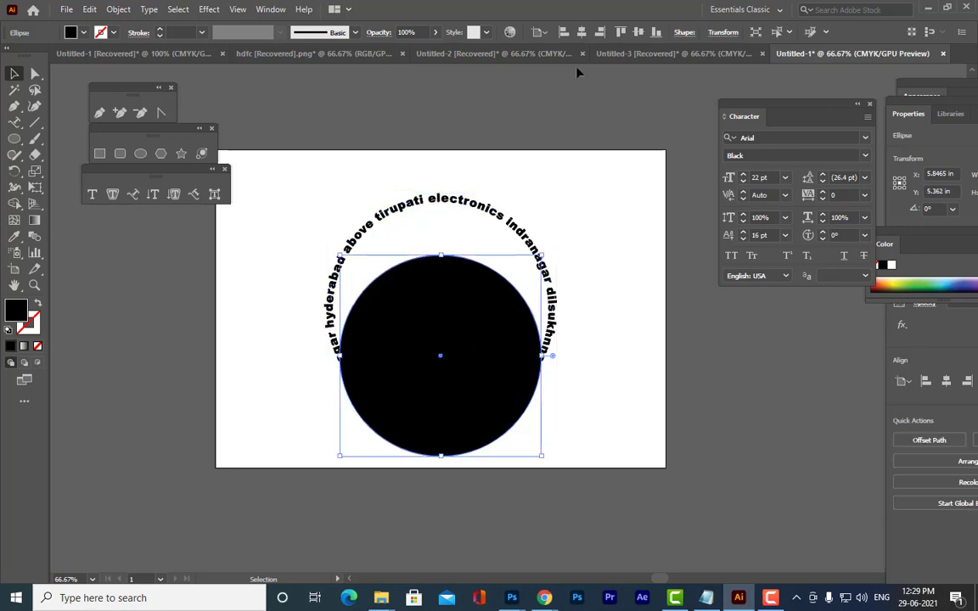
left_click(640, 33)
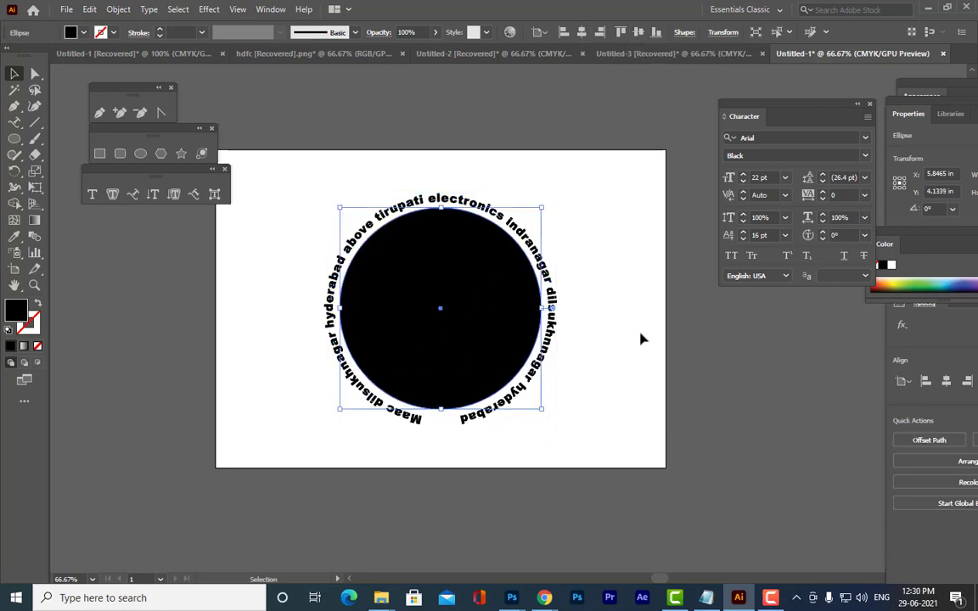
Undo the last two alignments, then move the black circle down about 2.2 in so it overhangs the artboard's lower edge
key("ctrl+z")
key("ctrl+z")
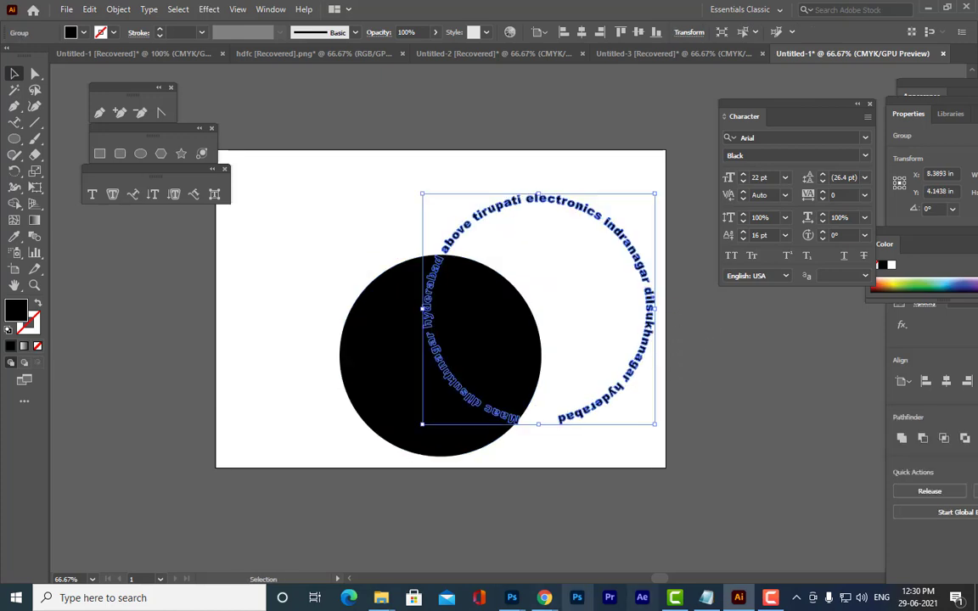
left_click_drag(392, 348, 382, 434)
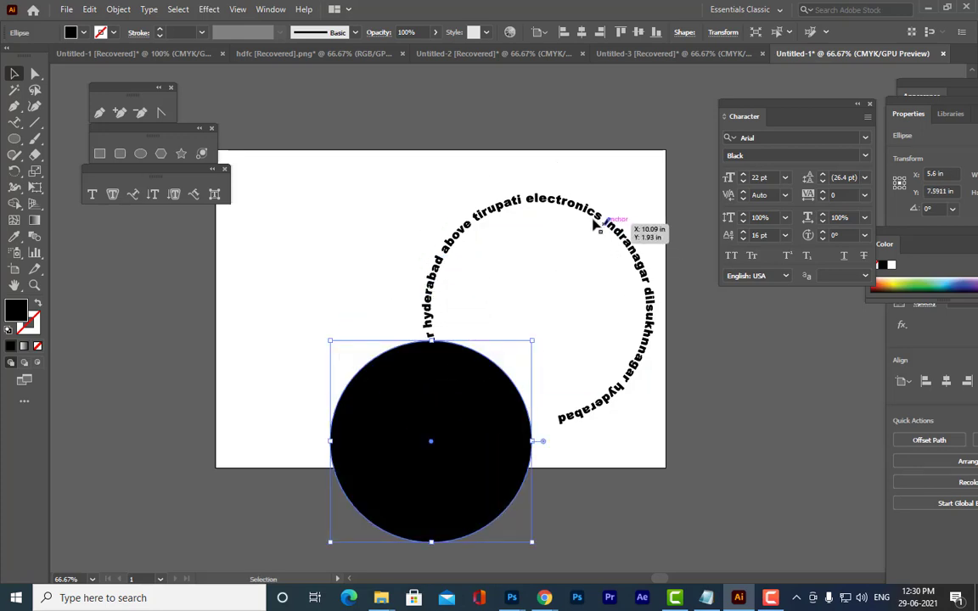
Centre the text ring horizontally on the artboard, then align the ring and black circle to each other by their horizontal and vertical centres
left_click(534, 203)
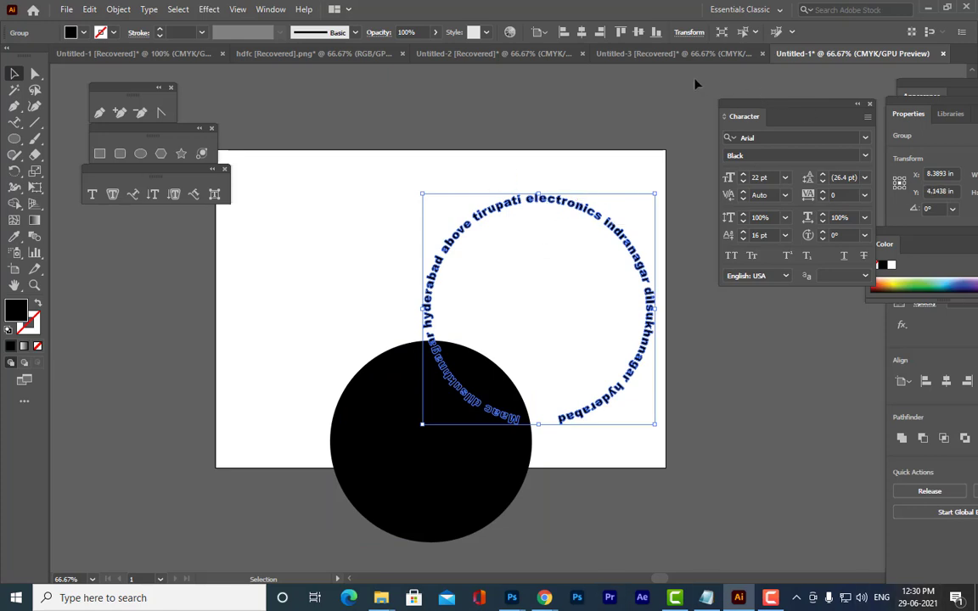
left_click(582, 37)
left_click(446, 508)
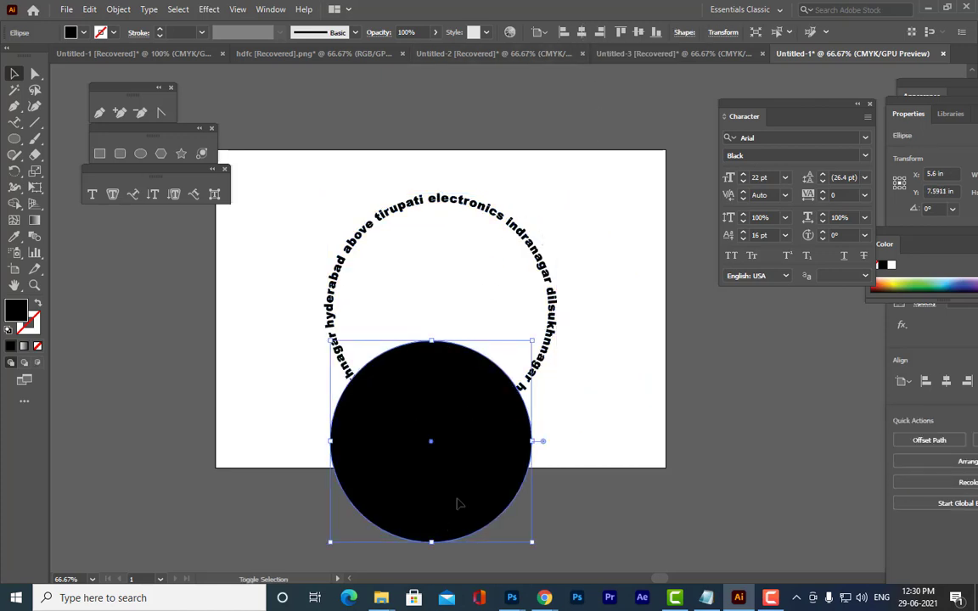
left_click(477, 210, "shift")
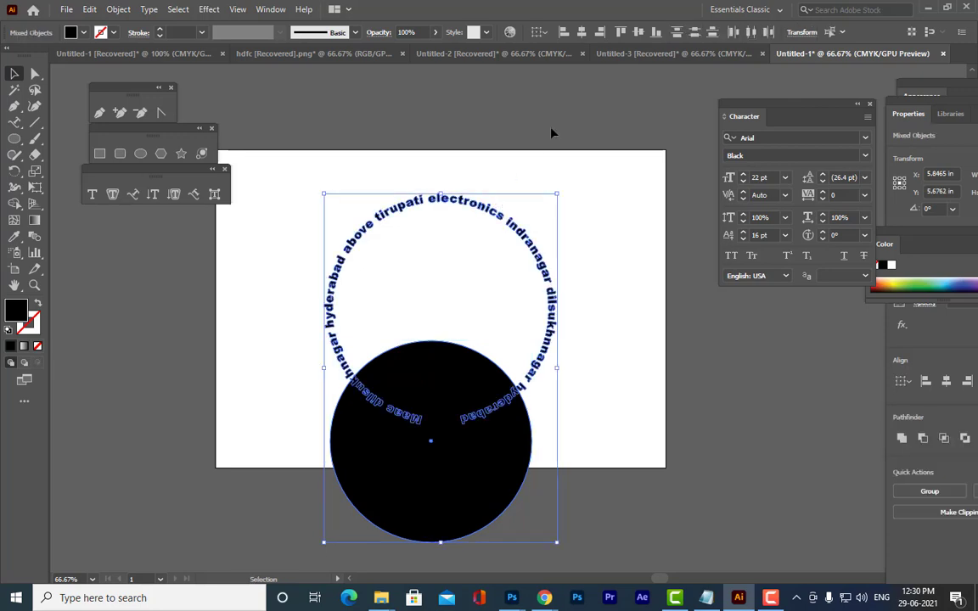
left_click(583, 33)
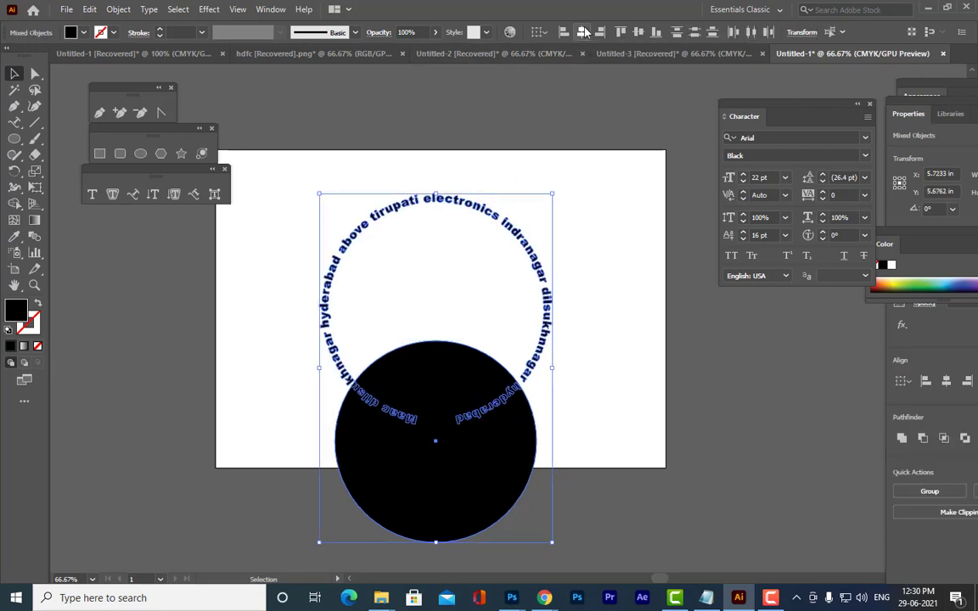
left_click(637, 33)
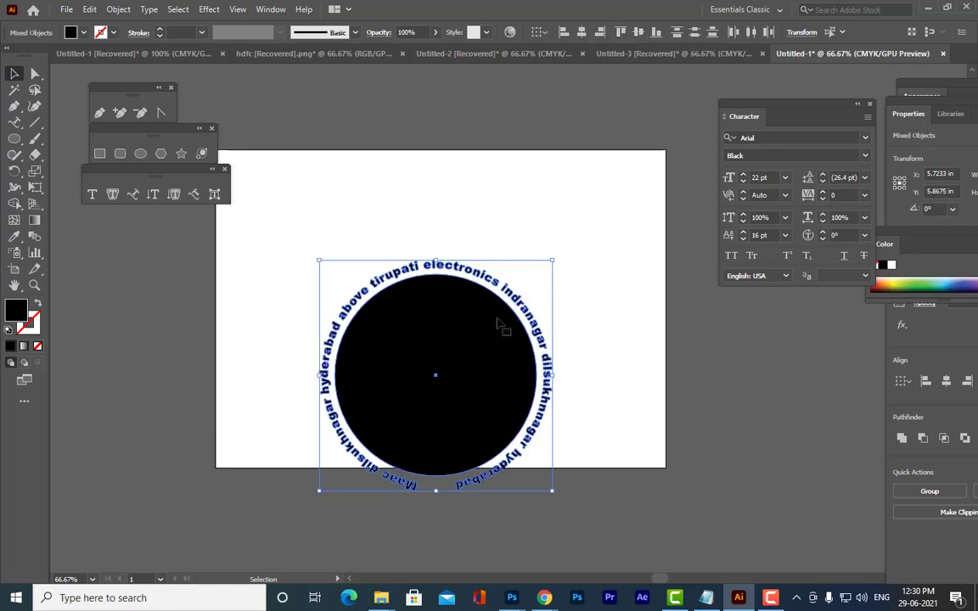
left_click(512, 177)
Move the text ring up about 1.7 in and centre it horizontally on the artboard, then centre the black circle vertically on the artboard
left_click(481, 274)
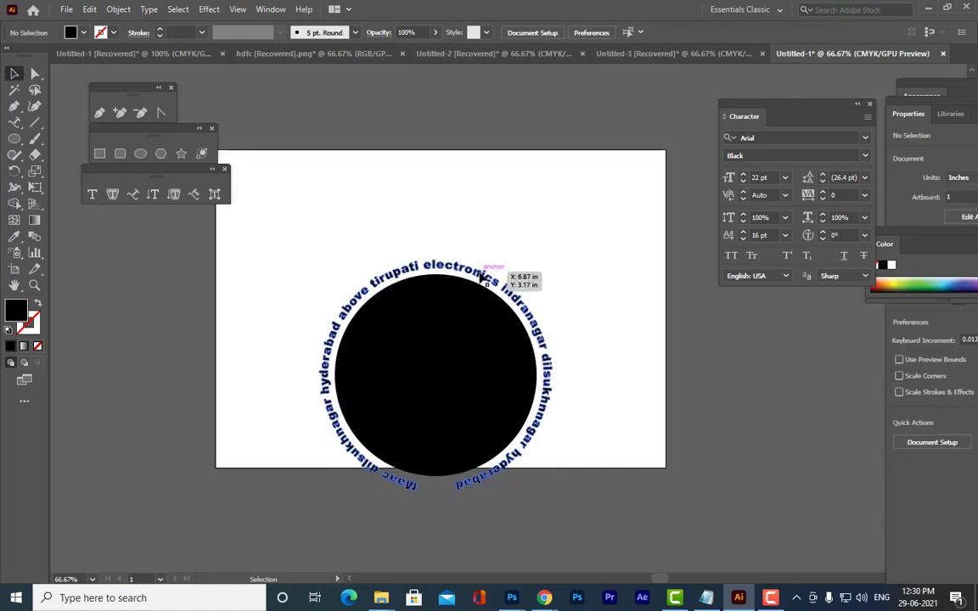
left_click(583, 33)
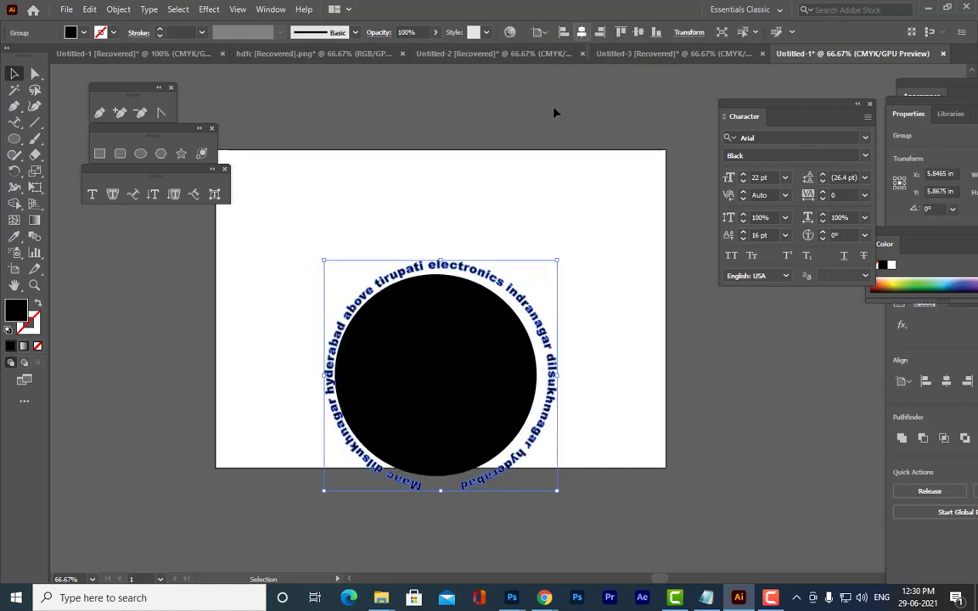
left_click_drag(499, 261, 604, 178)
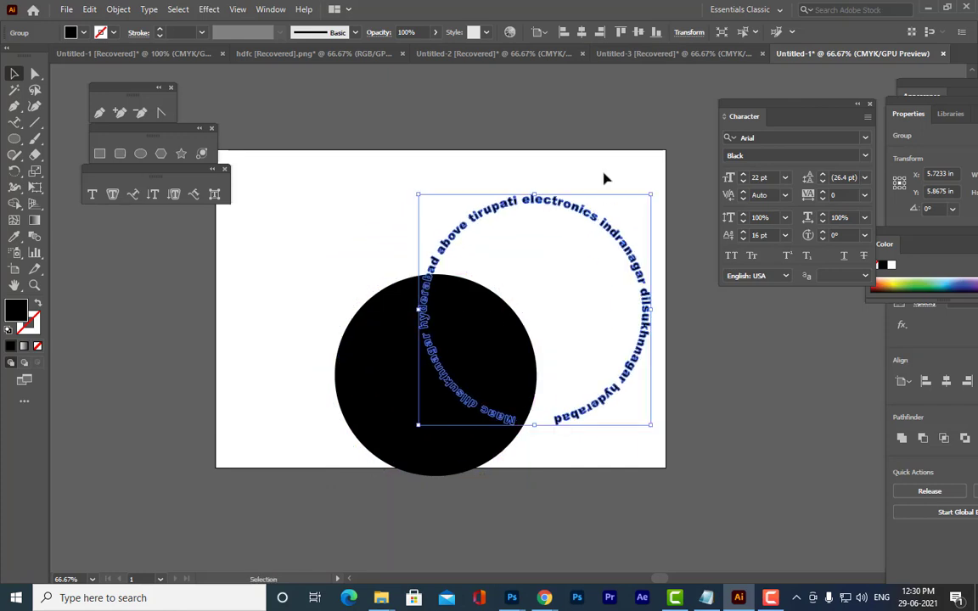
left_click(583, 33)
left_click(484, 328)
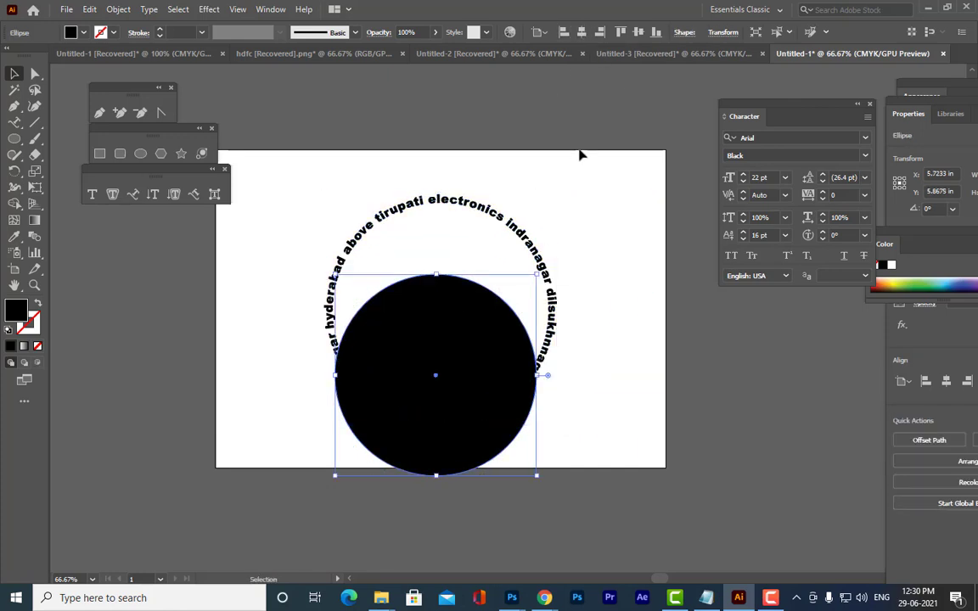
left_click(638, 32)
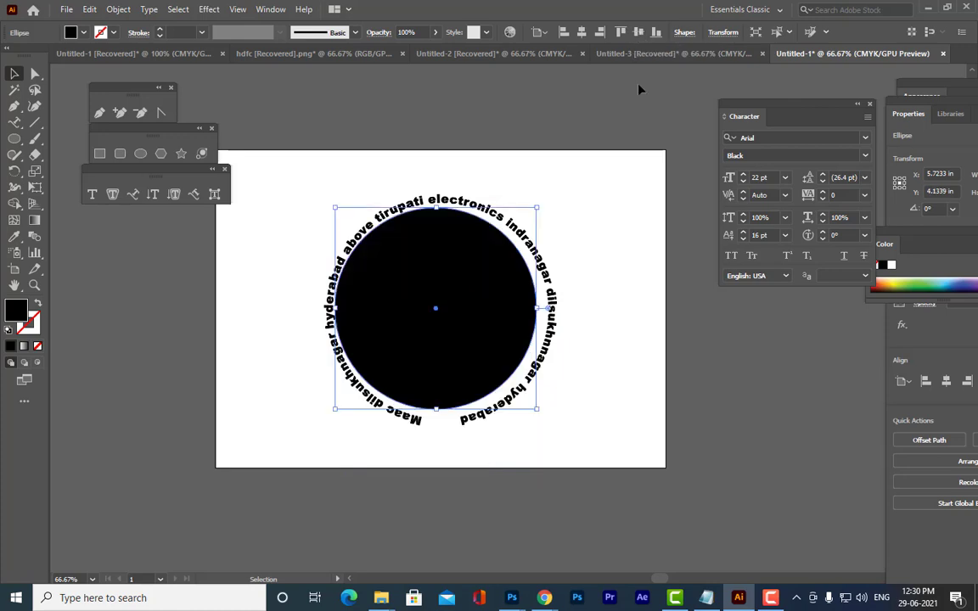
left_click(592, 287)
left_click(552, 280)
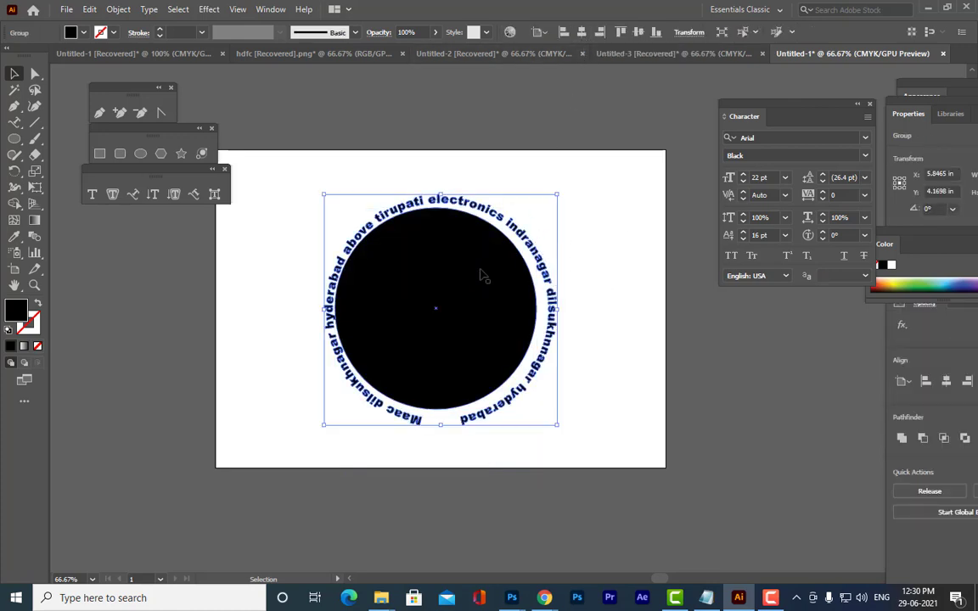
left_click_drag(482, 275, 487, 273)
key("ctrl+z")
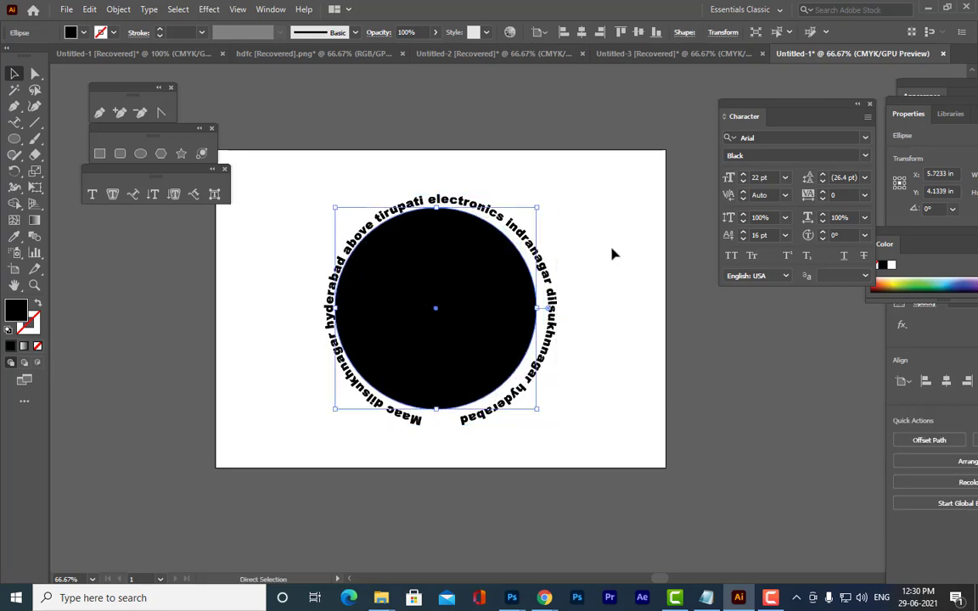
Reposition the black circle by hand inside the text ring, with its centre at about X 5.84 in and Y 4.2 in
left_click_drag(443, 360, 474, 334)
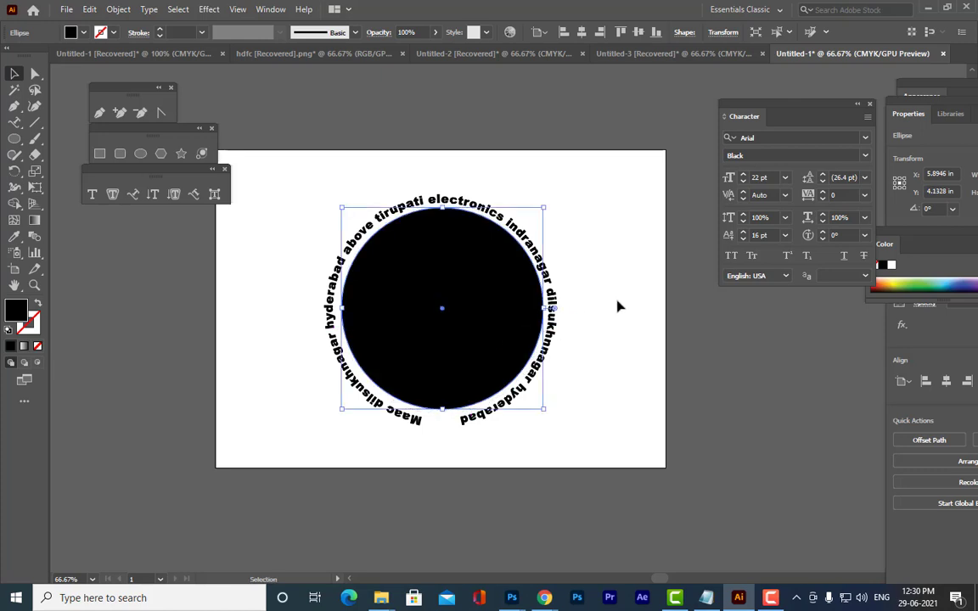
key("Left")
key("Left")
key("Down")
key("Down")
key("Down")
key("Down")
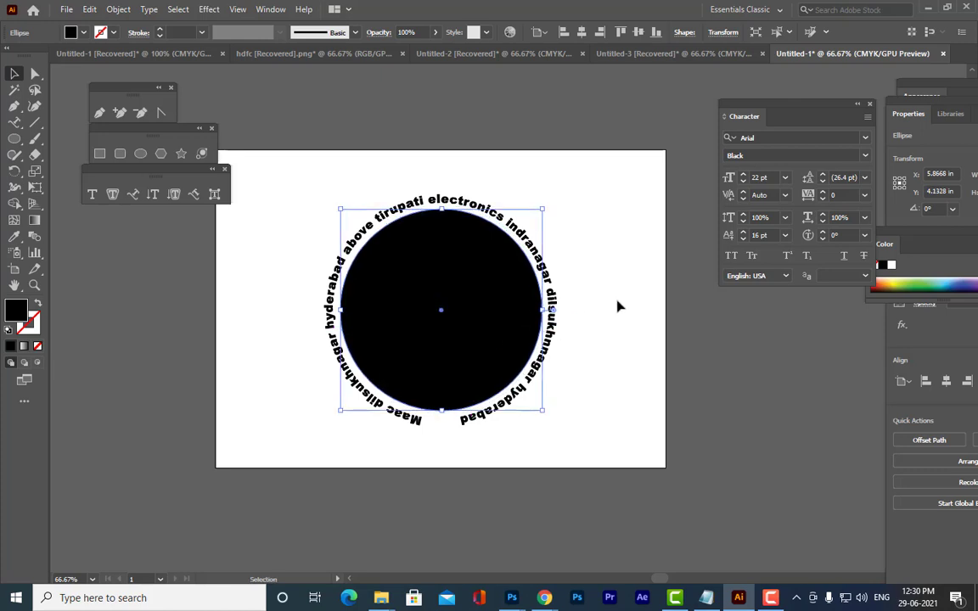
left_click(617, 306)
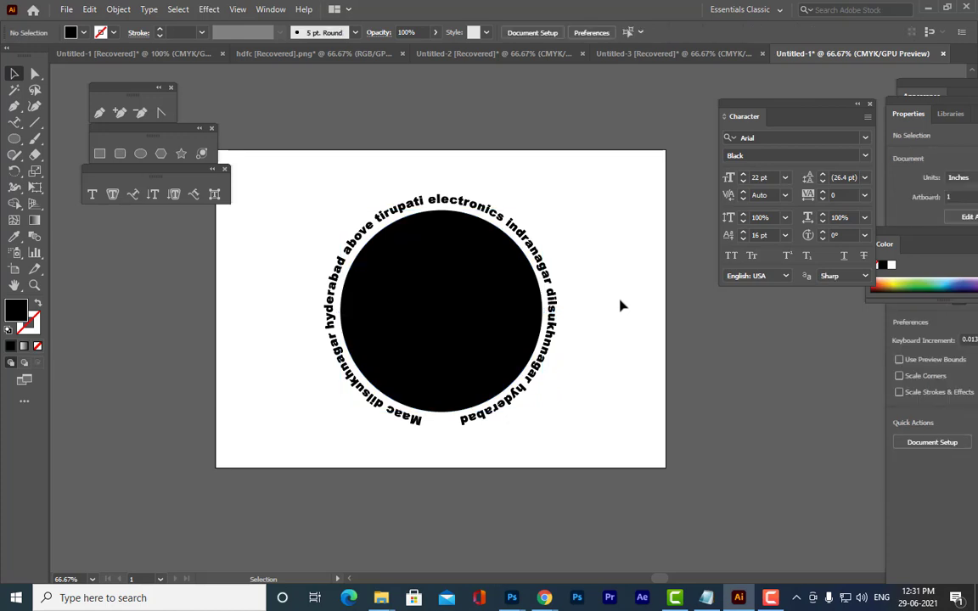
left_click(505, 290)
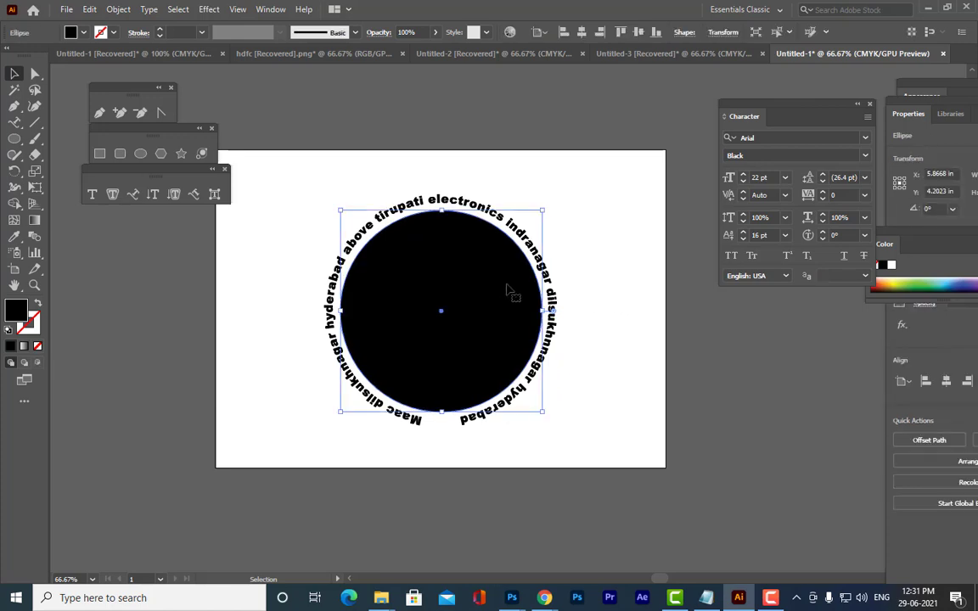
key("Left")
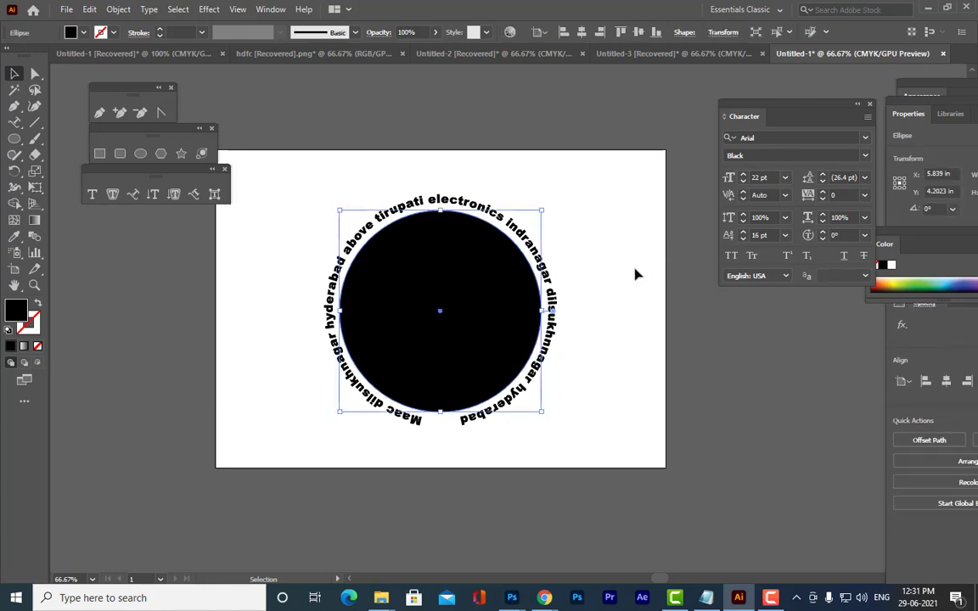
left_click(556, 303, "shift")
key("ctrl+g")
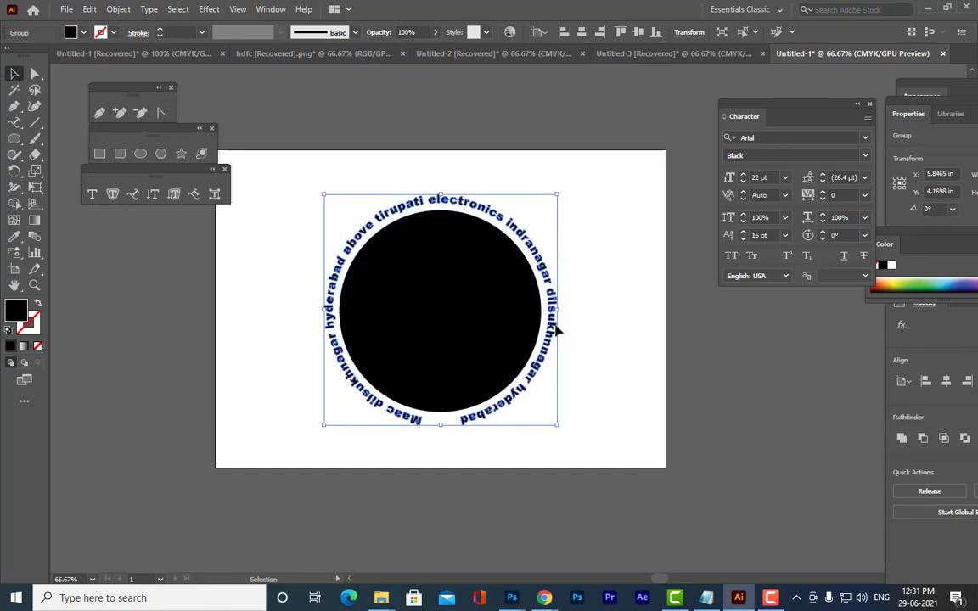
left_click(611, 267)
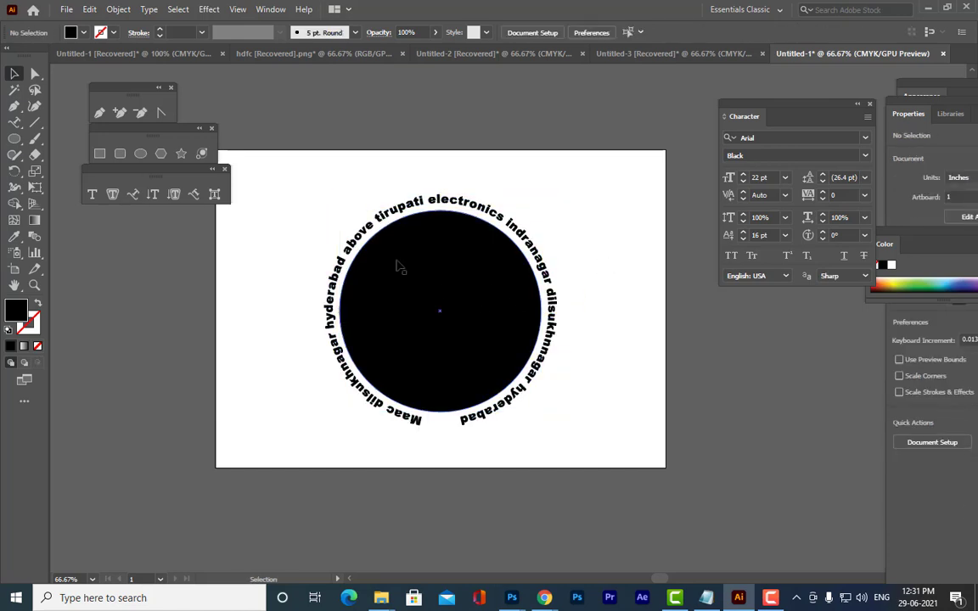
Give the circle inside the text ring a 1 pt black stroke and no fill, then deselect it
left_click(424, 323)
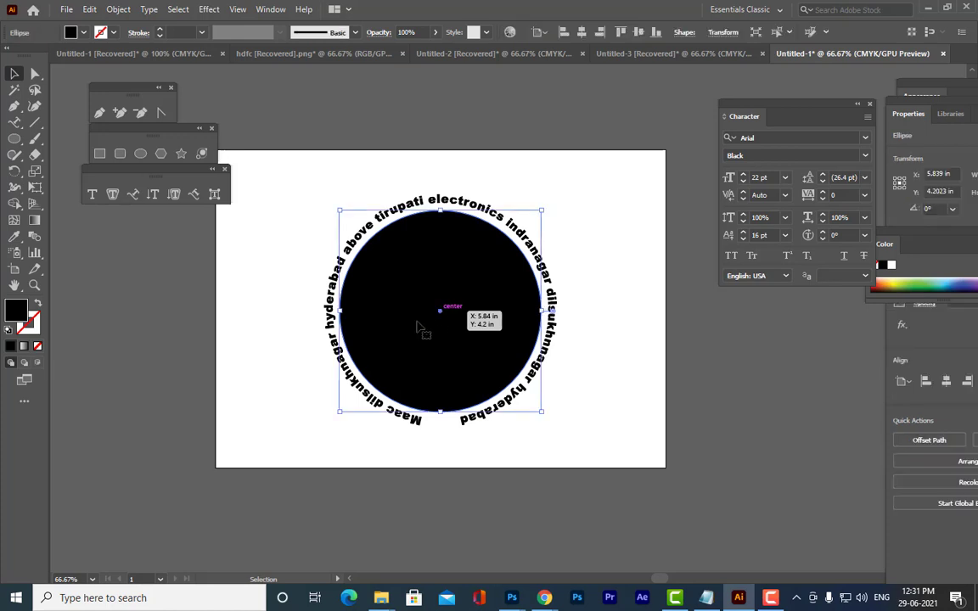
left_click(33, 329)
left_click(11, 344)
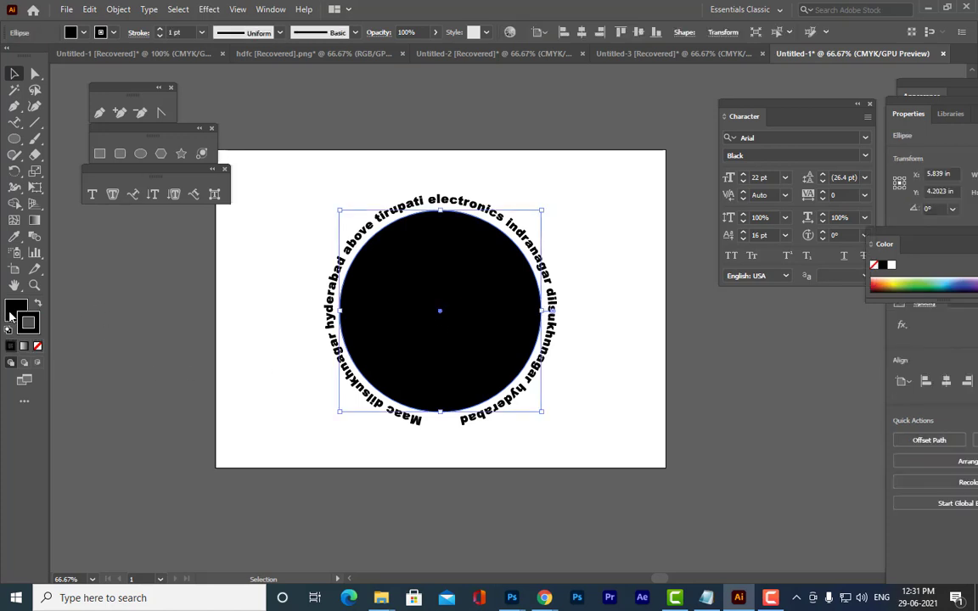
left_click(10, 313)
left_click(36, 346)
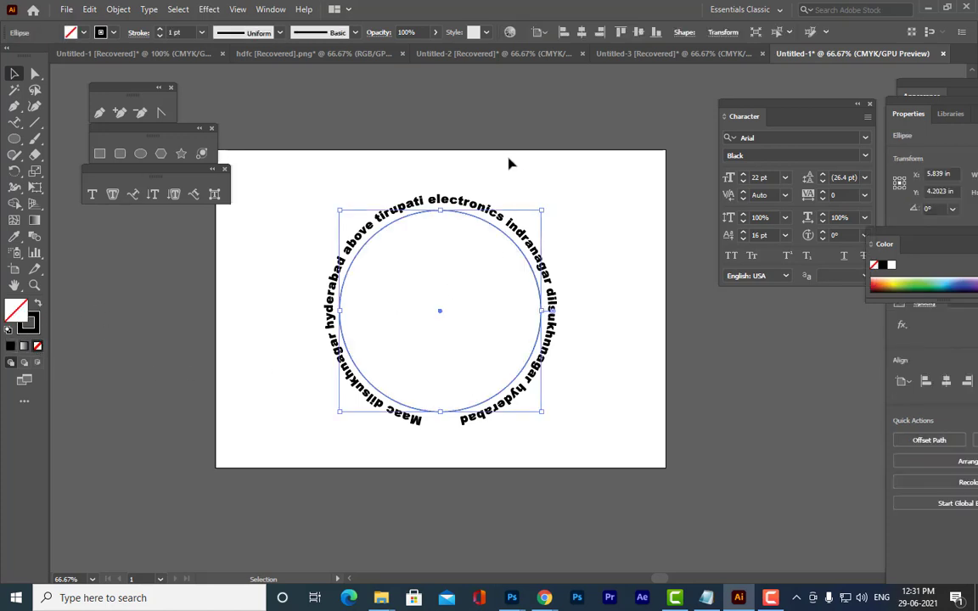
left_click(571, 259)
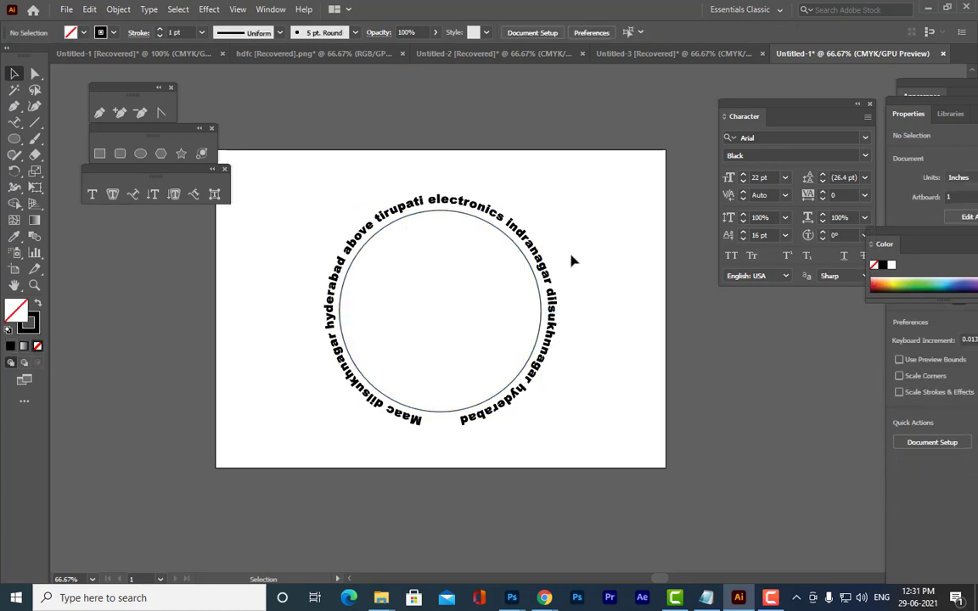
Duplicate the outlined circle in place and enlarge the copy from its centre so it surrounds the text ring
left_click(487, 224)
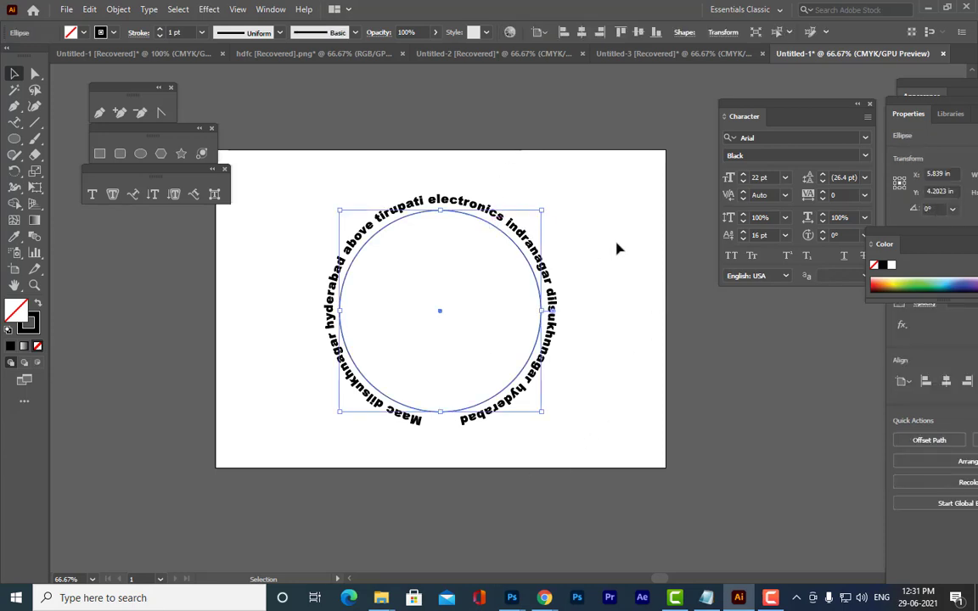
key("a")
key("v")
left_click_drag(543, 209, 567, 181)
left_click(627, 202)
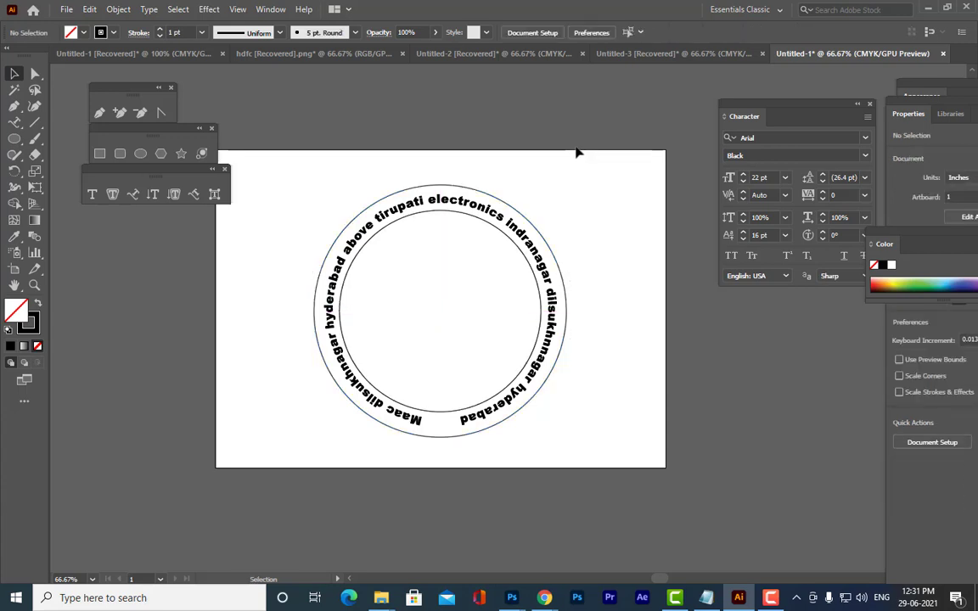
Shrink the inner circle proportionally from its centre to about 4.65 in across and deselect it
left_click(451, 210)
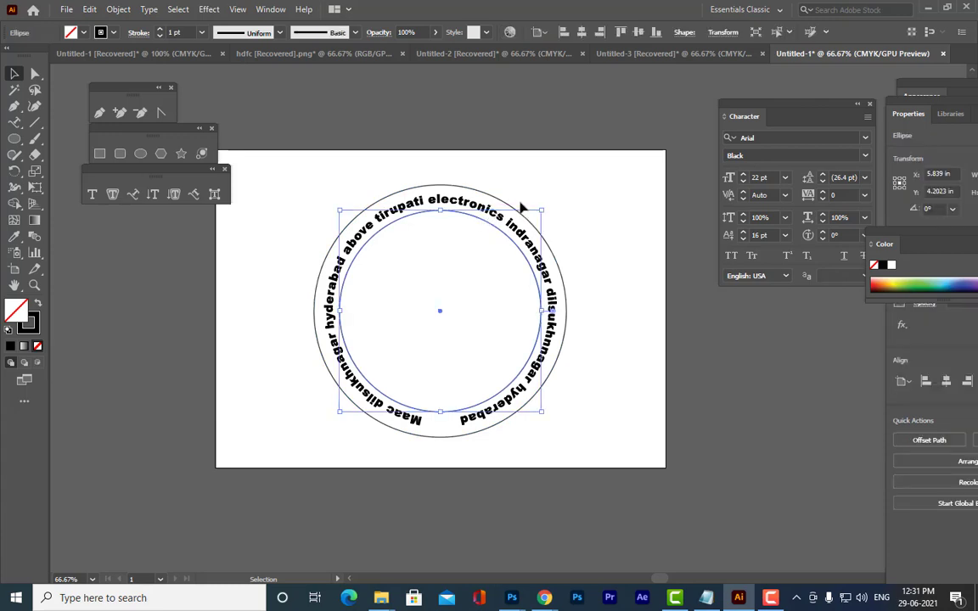
left_click_drag(542, 211, 529, 221)
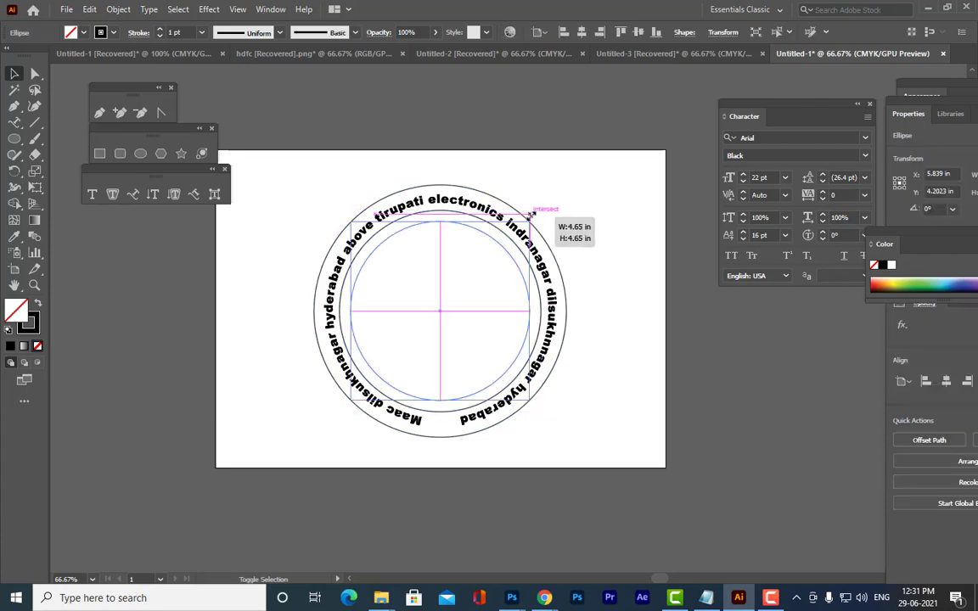
left_click(609, 209)
Enlarge the outer circle proportionally from its centre to about 6.99 in across and deselect it
left_click(560, 266)
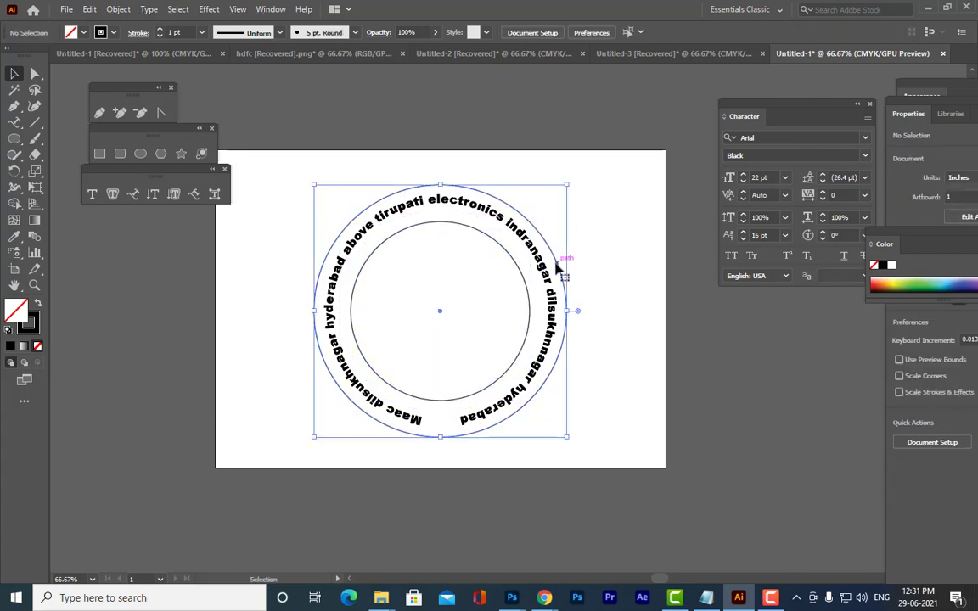
left_click_drag(567, 185, 574, 175)
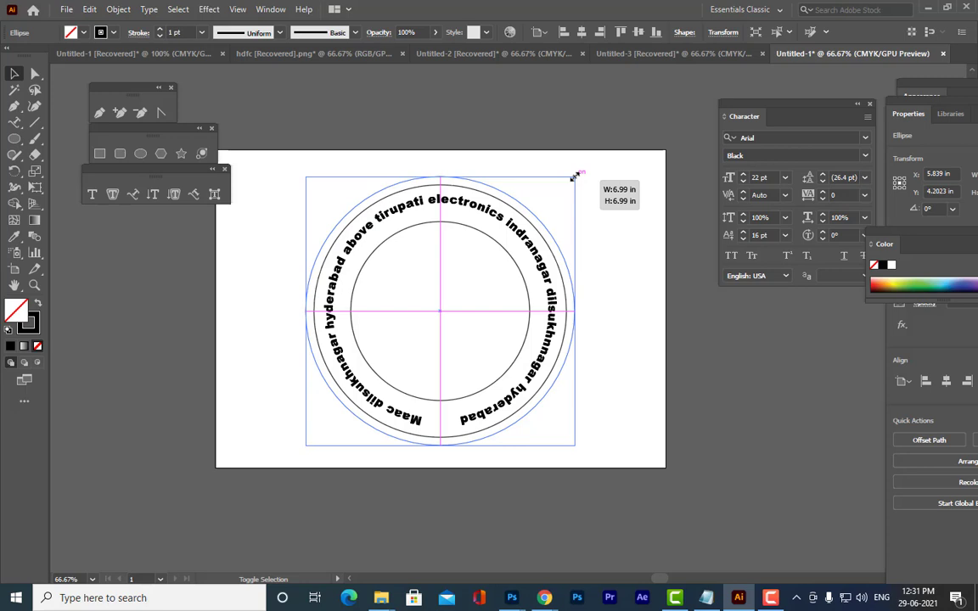
left_click_drag(574, 175, 576, 175)
left_click(634, 238)
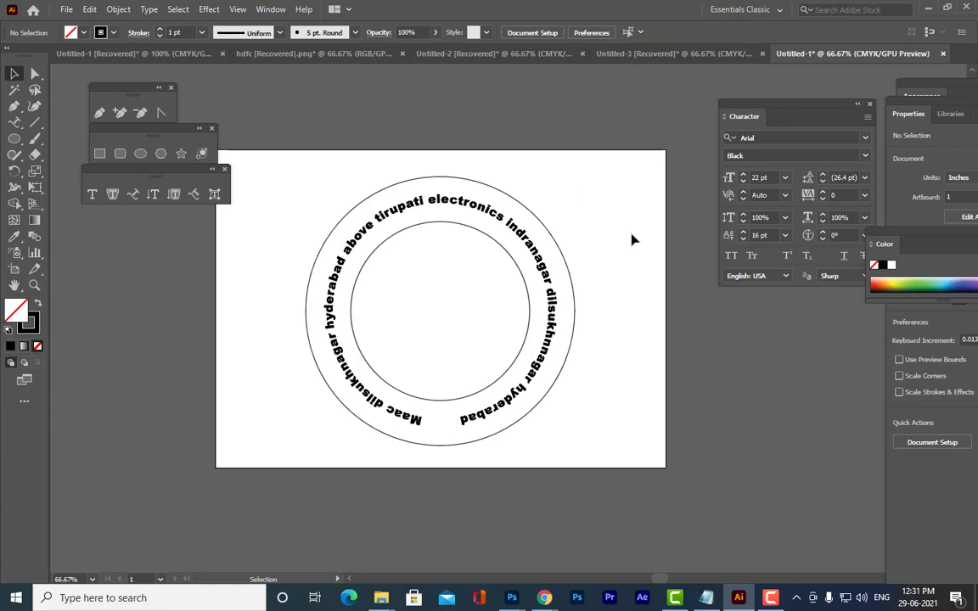
Enlarge the inner circle slightly from its centre to narrow its gap to the text ring, then deselect it
left_click(480, 241)
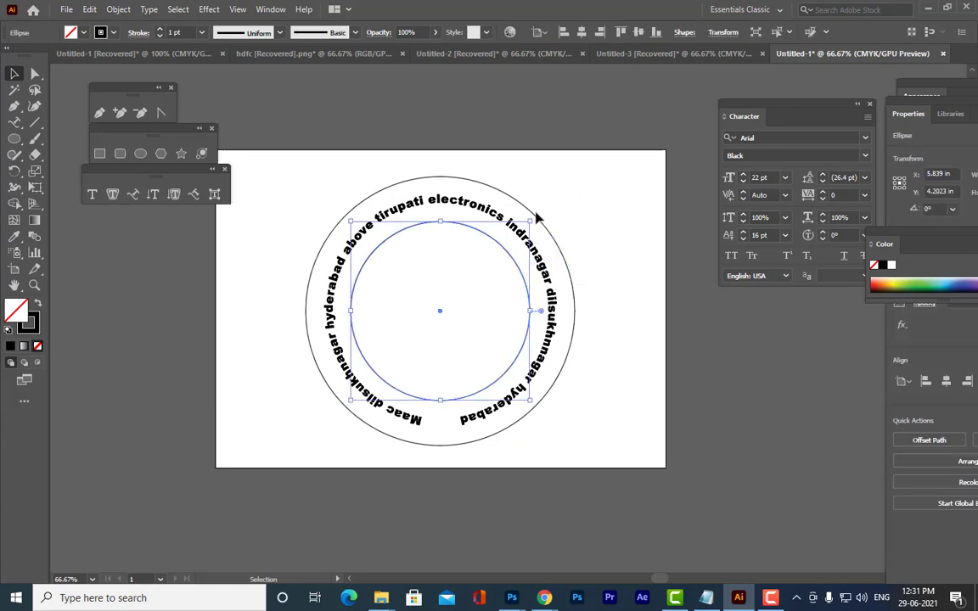
left_click_drag(530, 219, 535, 215)
left_click(610, 248)
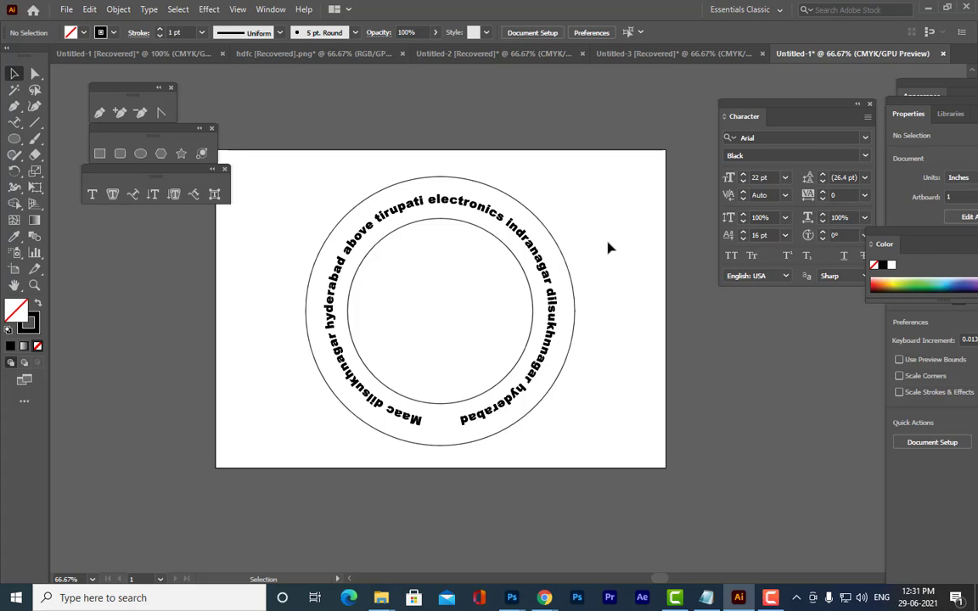
Recolour the circular text ring with a pinkish-red fill, hex FC0048, and deselect it
left_click(427, 419)
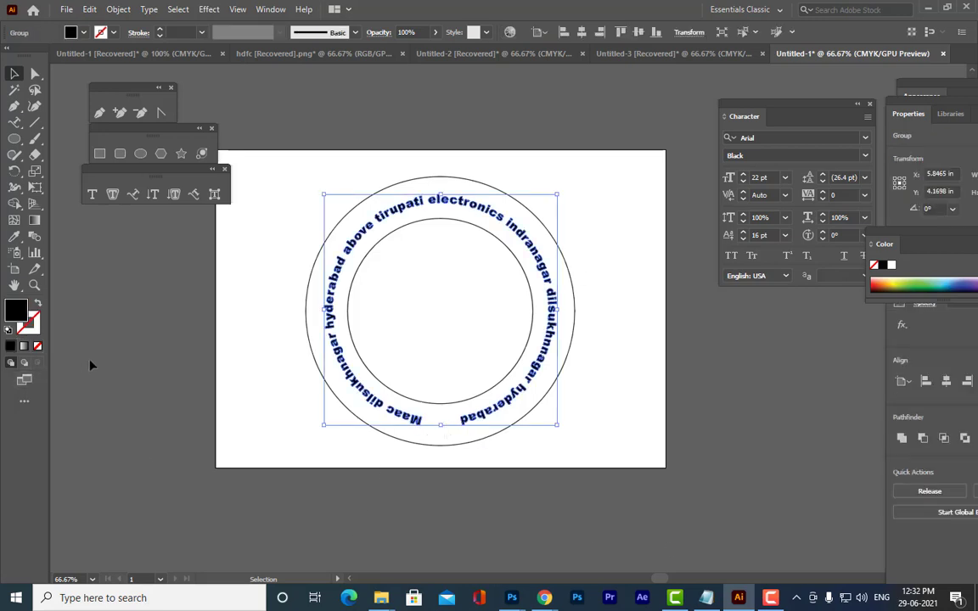
double_click(16, 311)
left_click(710, 130)
left_click_drag(710, 131, 775, 95)
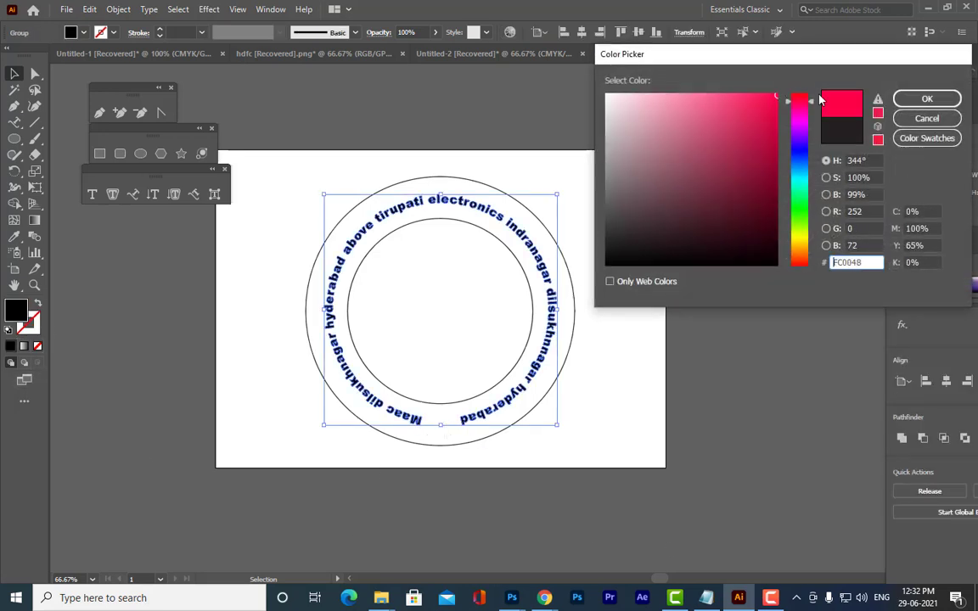
left_click(927, 100)
left_click(593, 122)
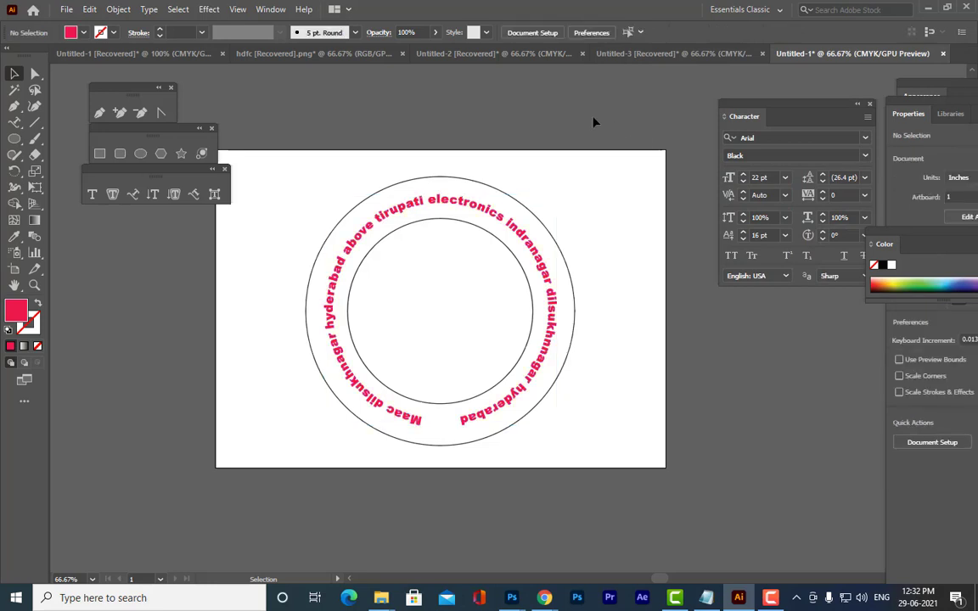
Thicken the inner circle's stroke to 6 pt and deselect it
left_click(515, 257)
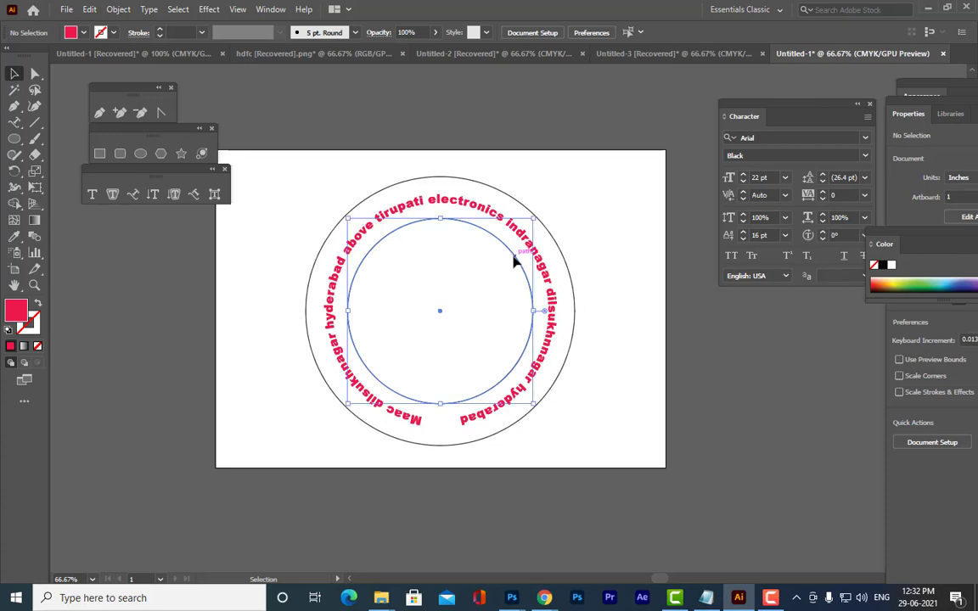
left_click(161, 29)
left_click(161, 30)
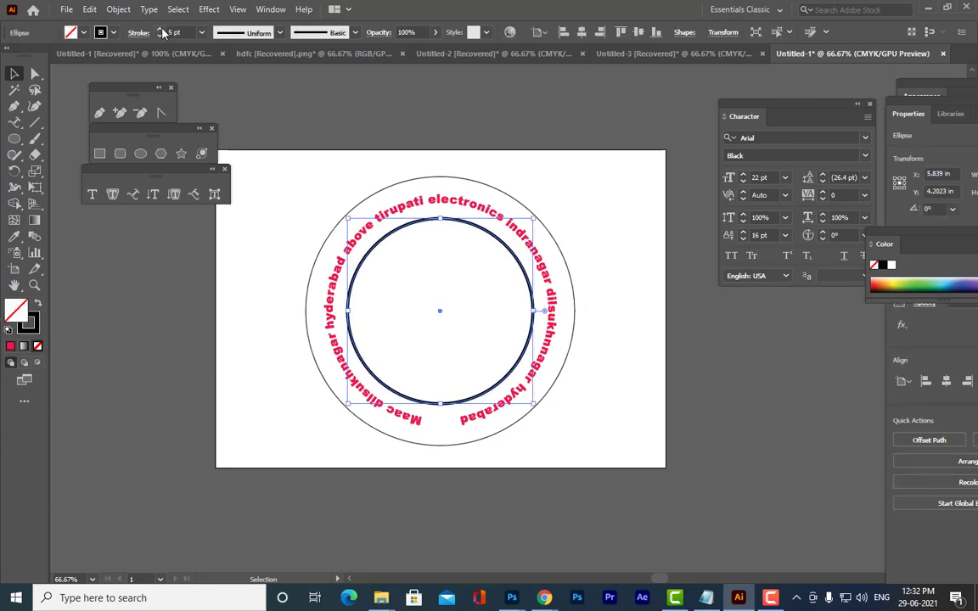
left_click(161, 29)
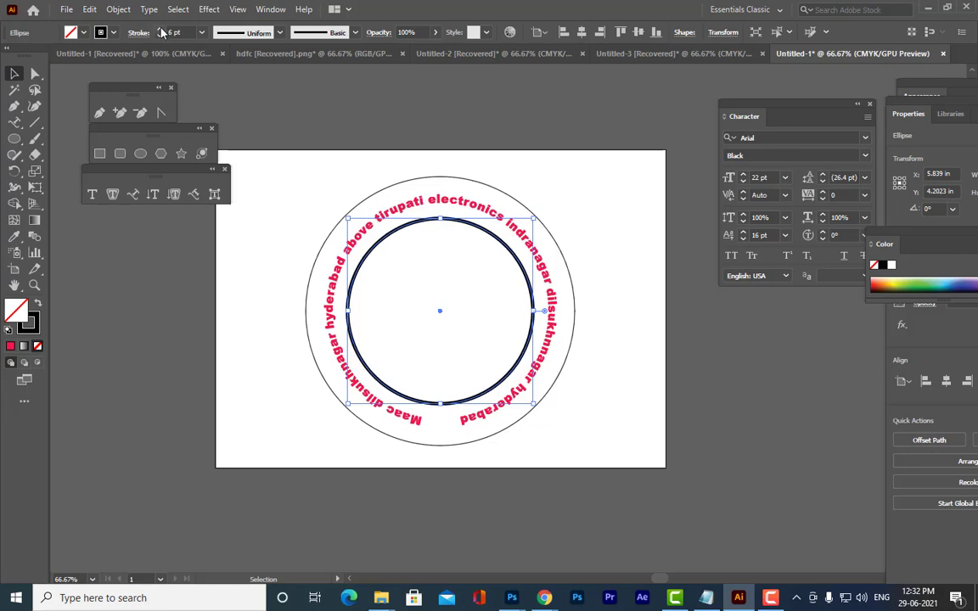
left_click(463, 144)
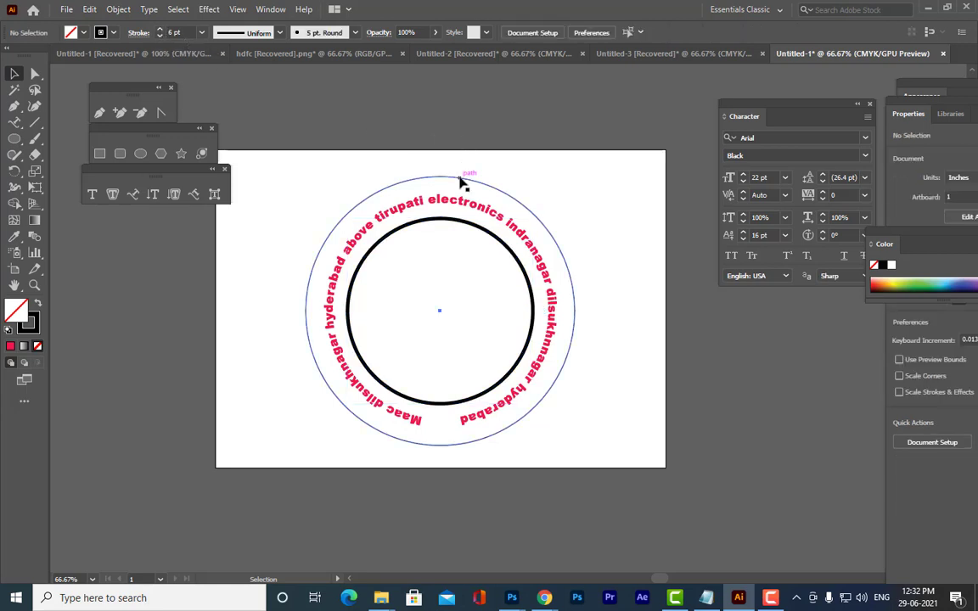
Thicken the outer circle's stroke to 6 pt so it matches the inner circle, then deselect it
left_click(462, 179)
left_click(160, 30)
left_click(161, 30)
left_click(160, 30)
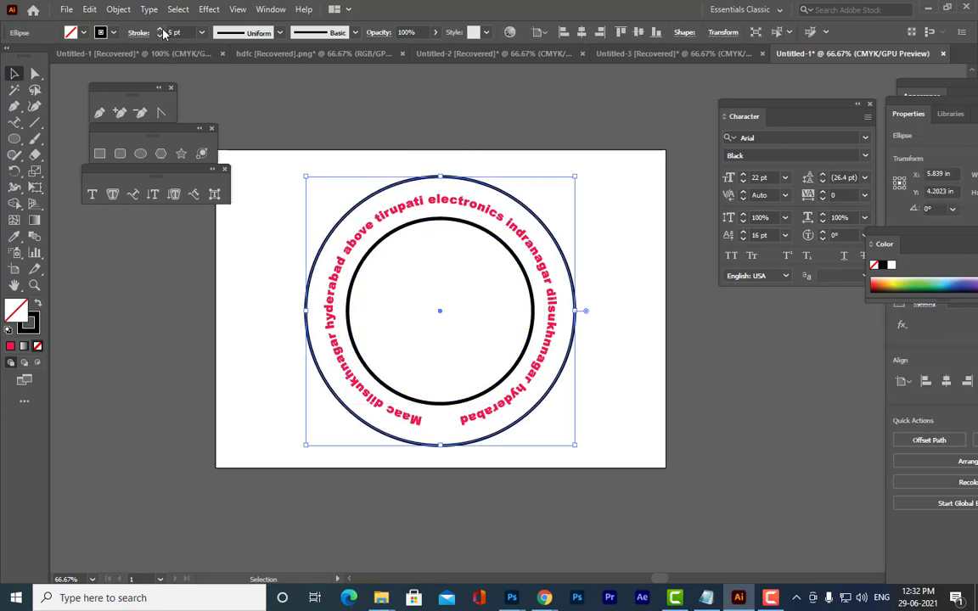
left_click(161, 29)
left_click(160, 30)
left_click(490, 113)
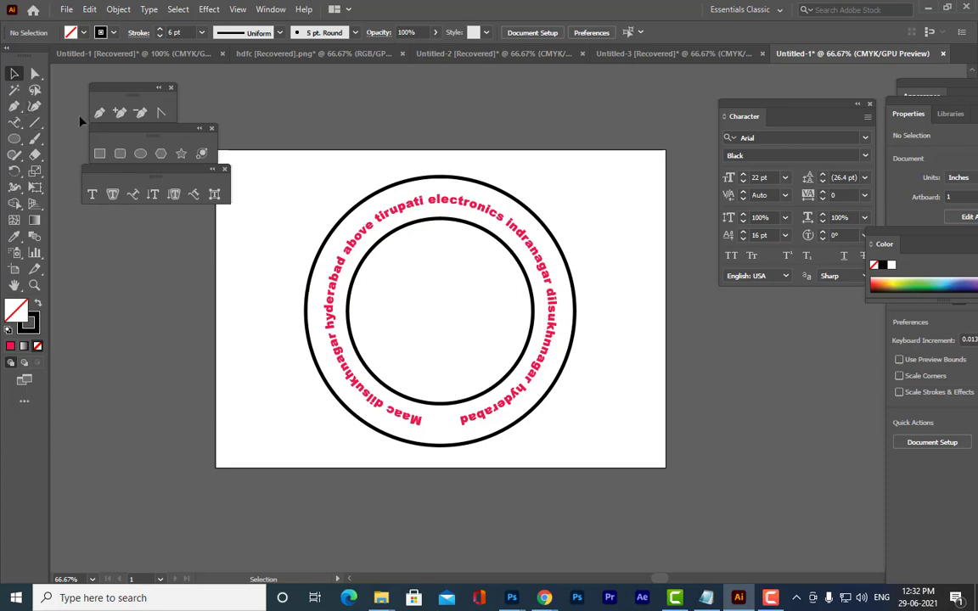
Draw an upright five-pointed star inside the inner circle and centre it horizontally within the rings
left_click(180, 155)
left_click_drag(433, 321, 504, 374)
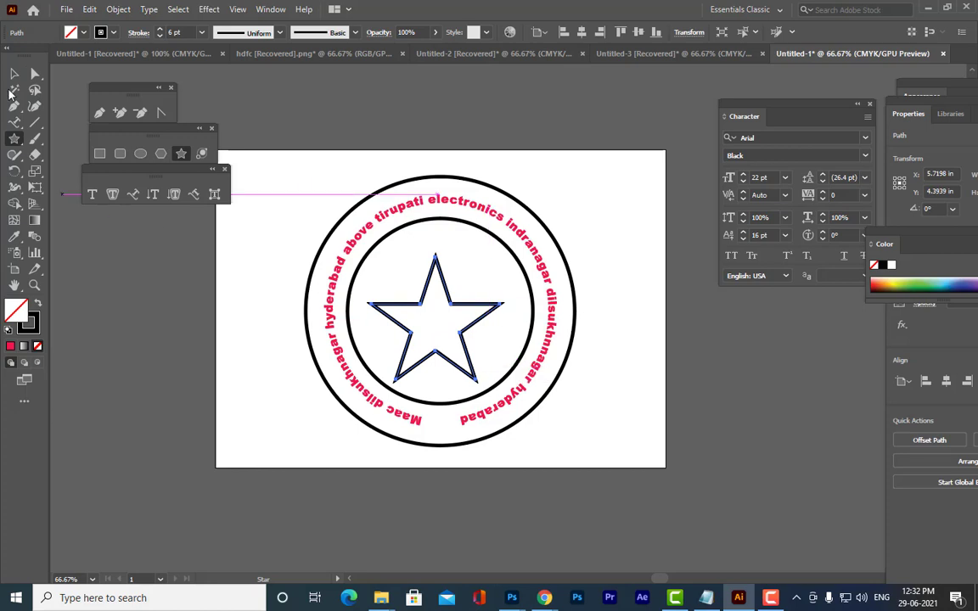
left_click(14, 74)
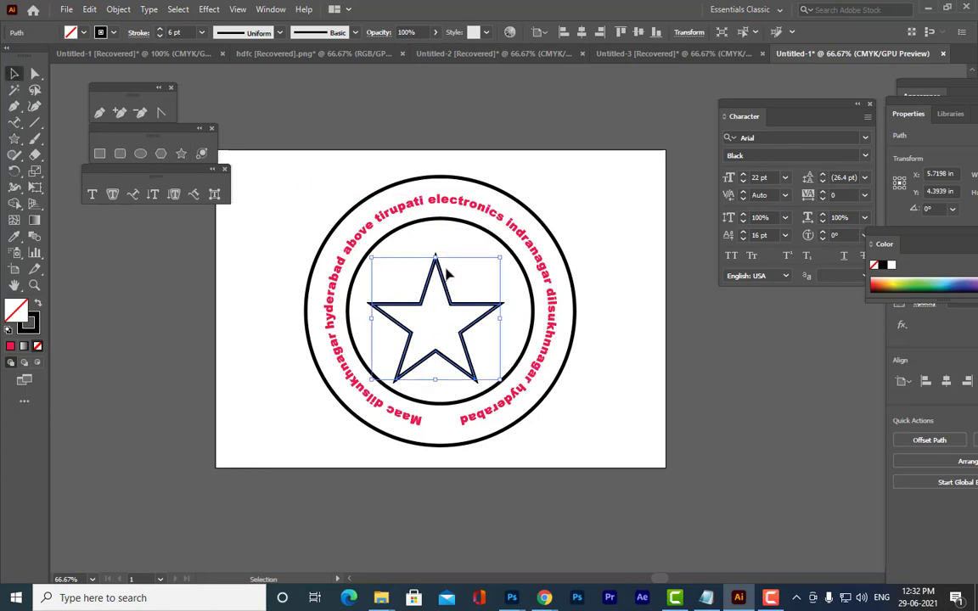
left_click(442, 283)
mouse_move(443, 284)
left_mouse_down()
mouse_move(443, 255)
mouse_move(445, 268)
left_mouse_up()
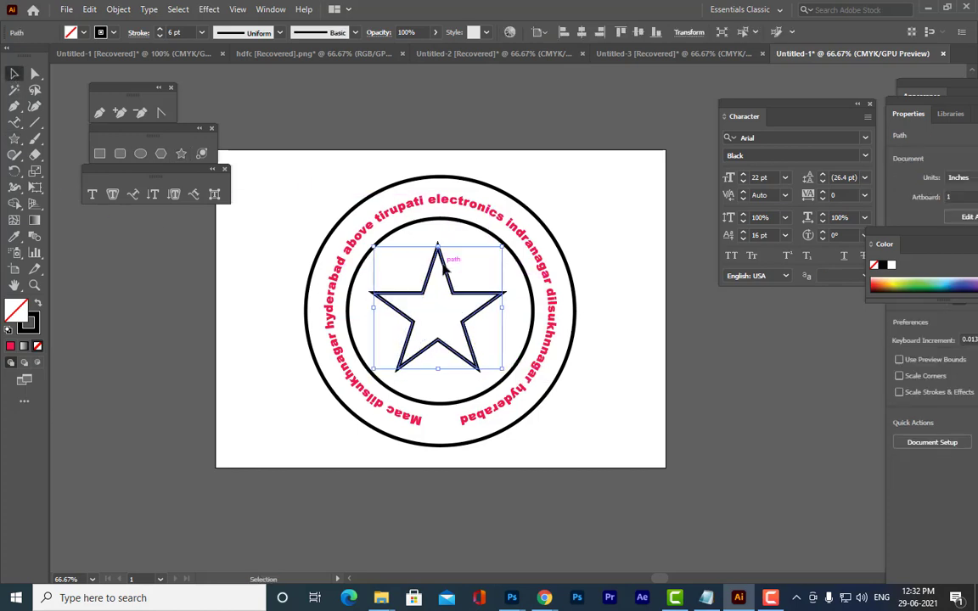
left_click(582, 33)
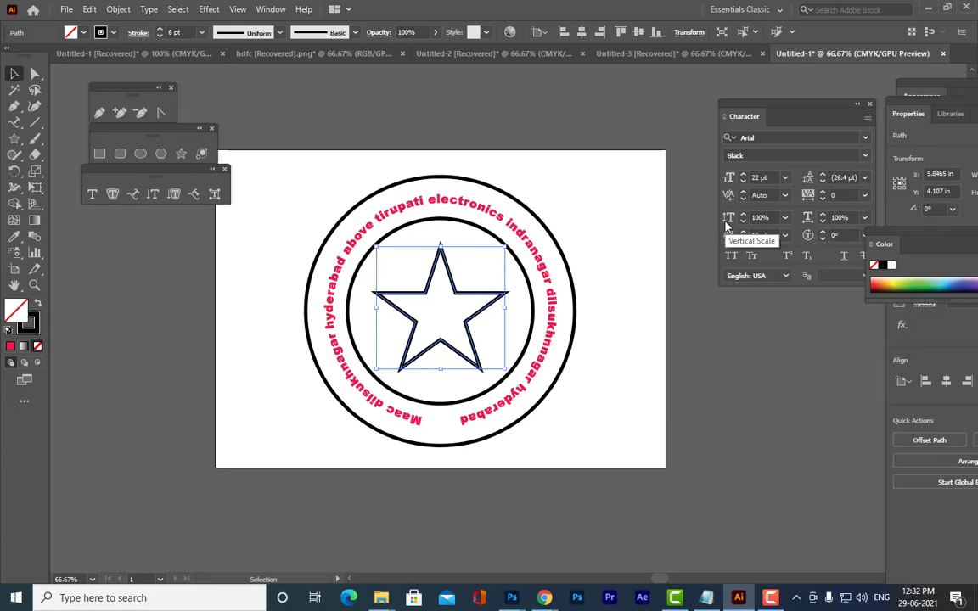
left_click(622, 235)
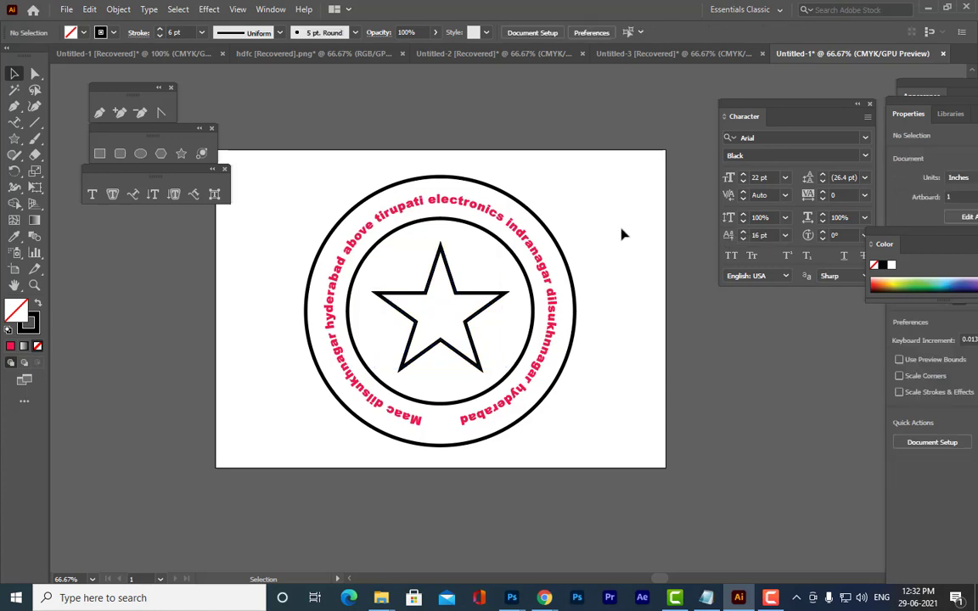
Add the text "M" in Arial Black at 22 pt on the artboard beside the outer circle
left_click(92, 194)
left_click(277, 393)
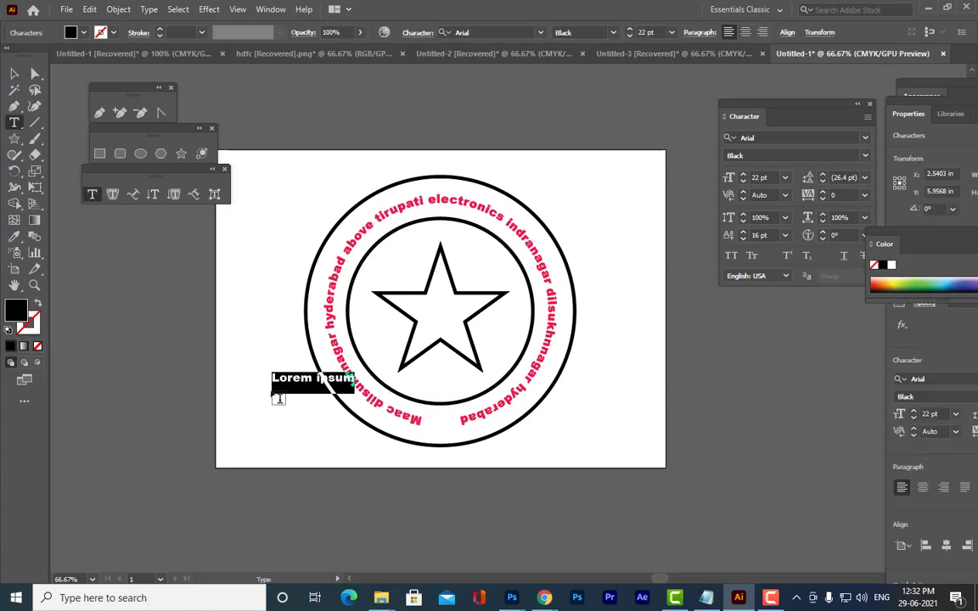
key("BackSpace")
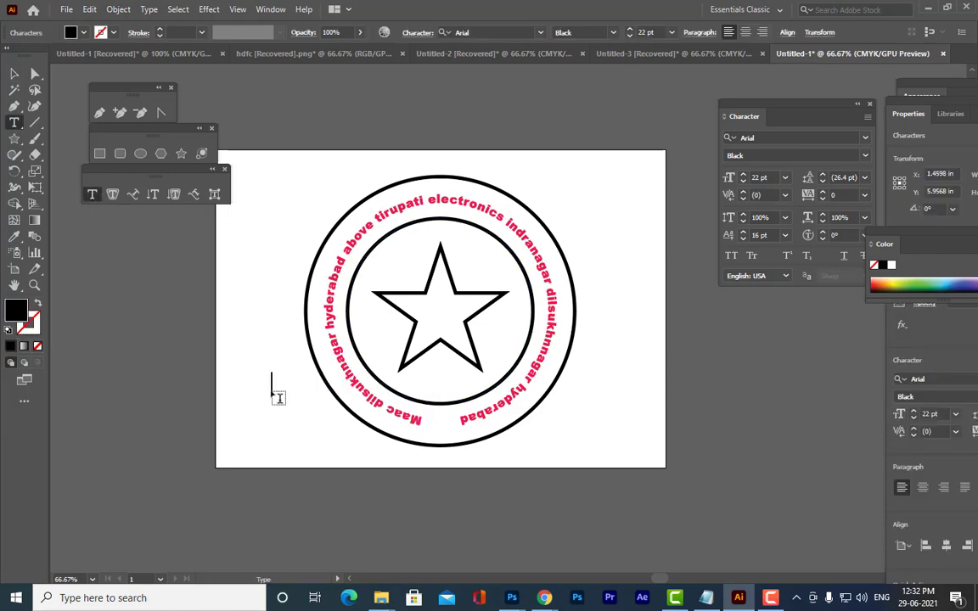
type("M")
key("Escape")
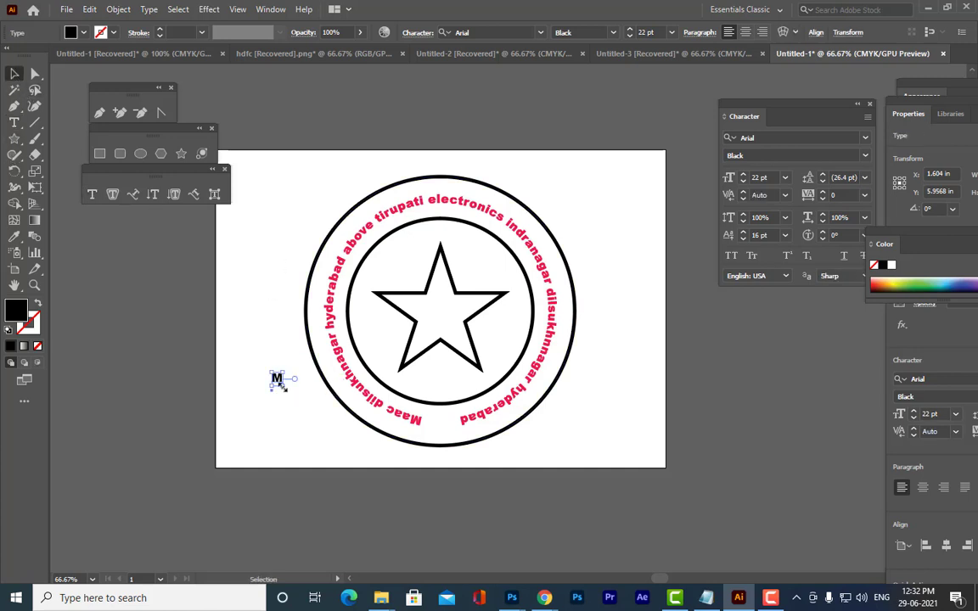
Place the M over the star at the centre of the rings and enlarge it proportionally to about 250.58 pt
left_click_drag(279, 383, 337, 452)
left_click_drag(315, 379, 479, 316)
left_click(655, 190)
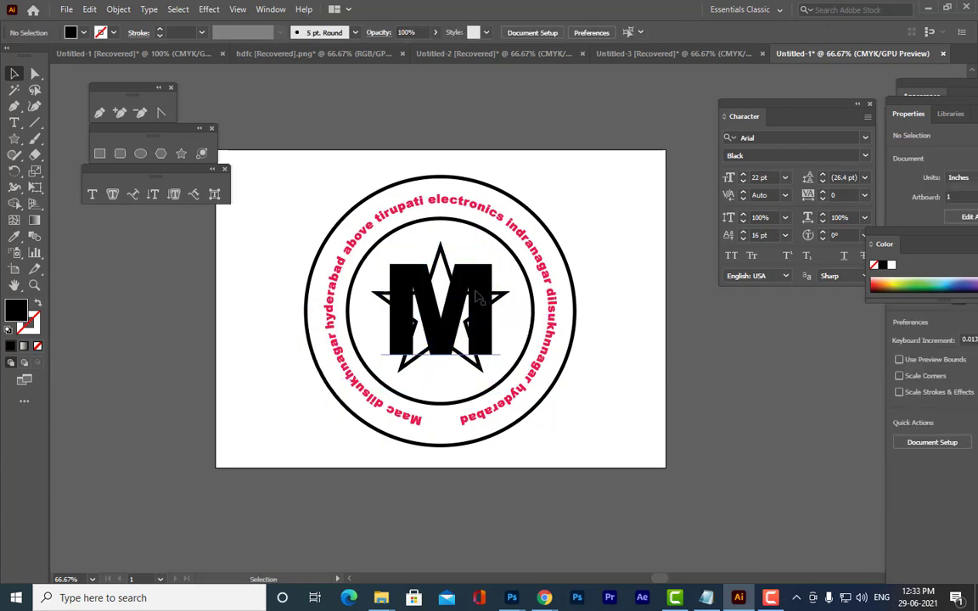
left_click(476, 295)
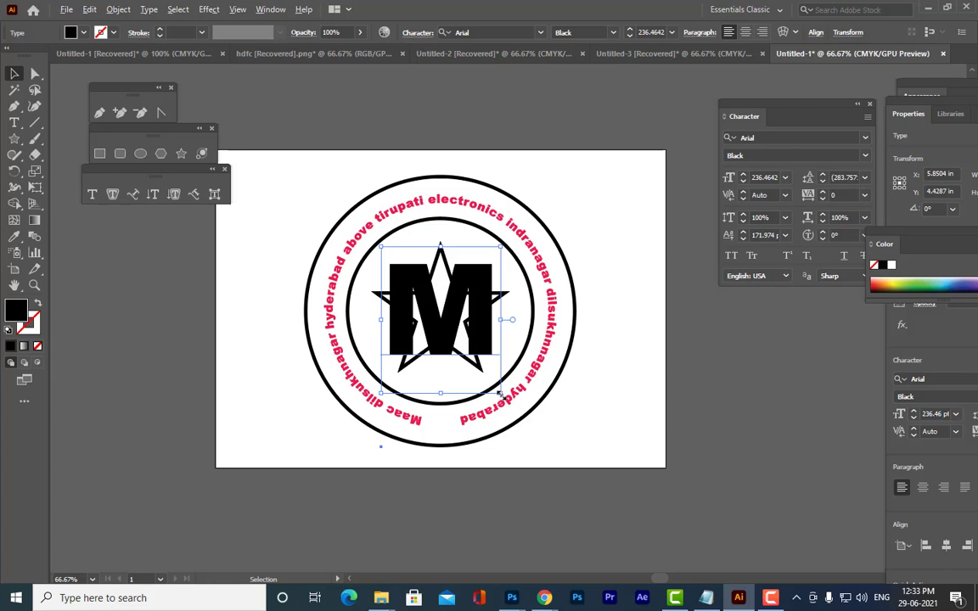
left_click_drag(500, 394, 513, 399)
left_click(658, 321)
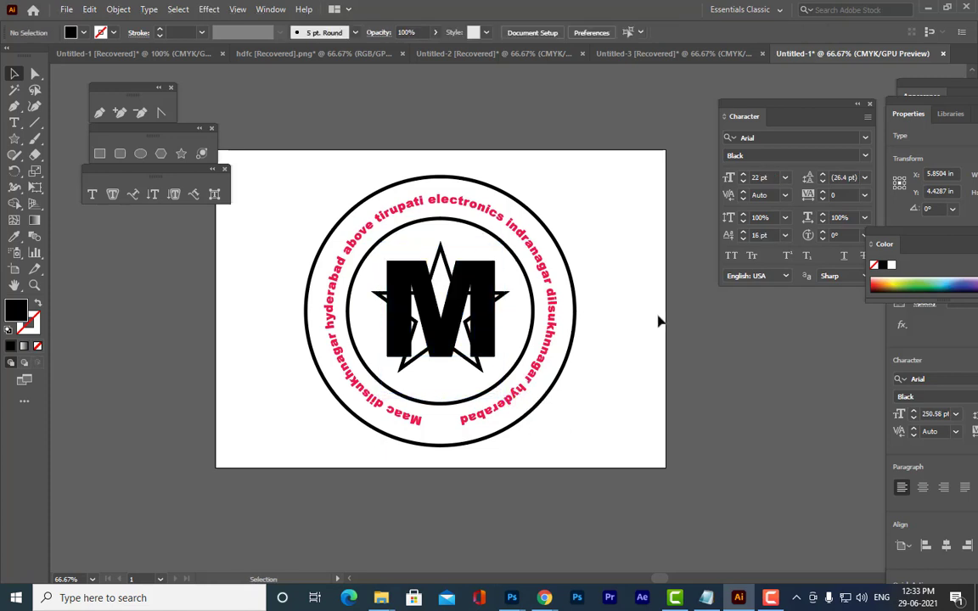
Turn the large M into an outline with a 1 pt black stroke and no fill
left_click(482, 290)
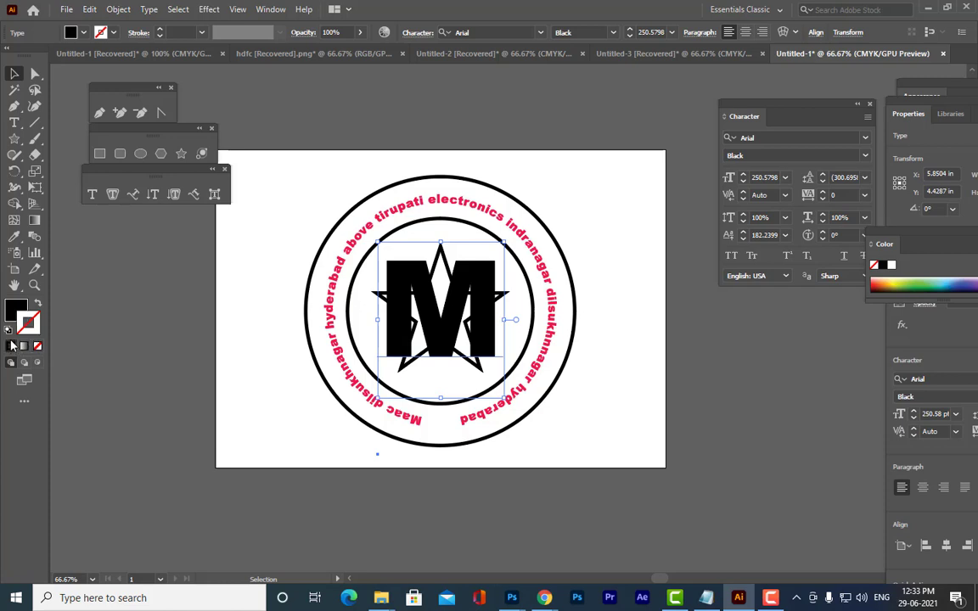
left_click(38, 303)
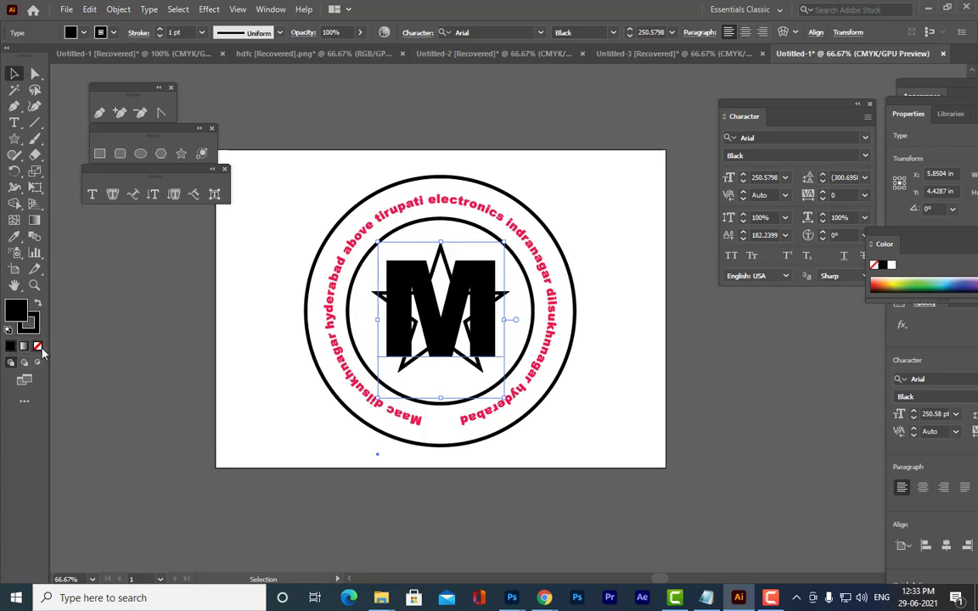
left_click(270, 436)
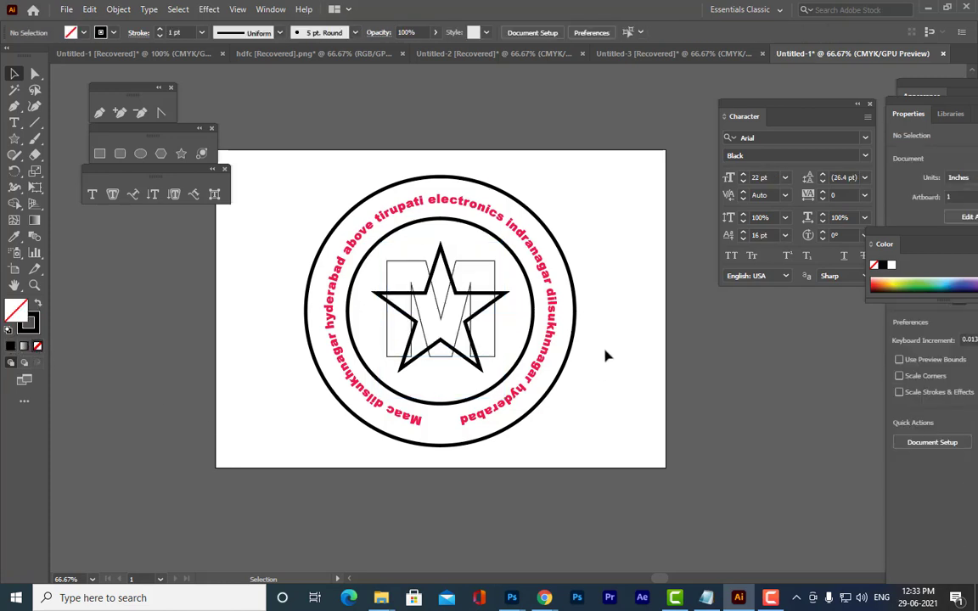
Thicken the outlined M's stroke to 5 pt and deselect it
left_click(498, 283)
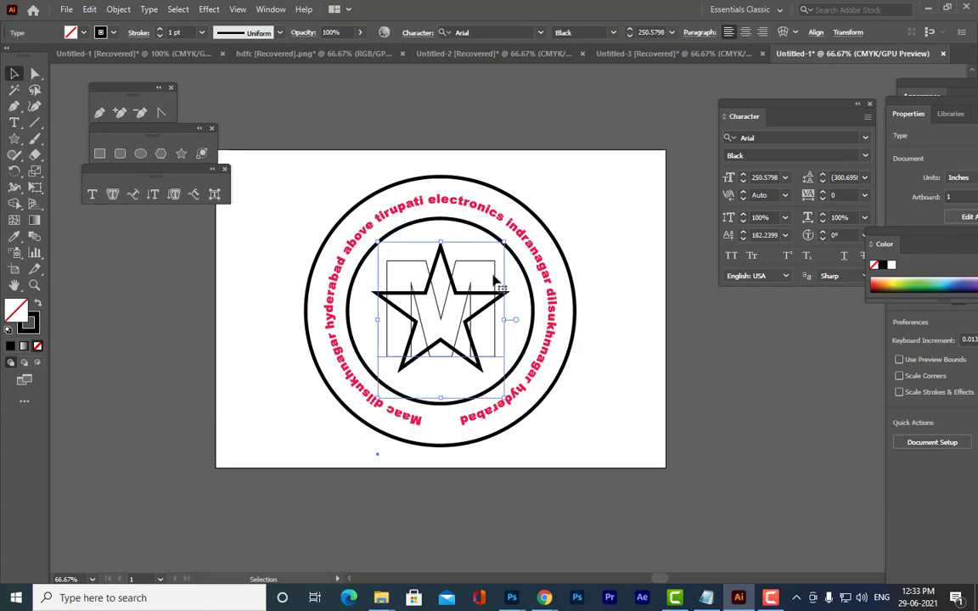
left_click(161, 32)
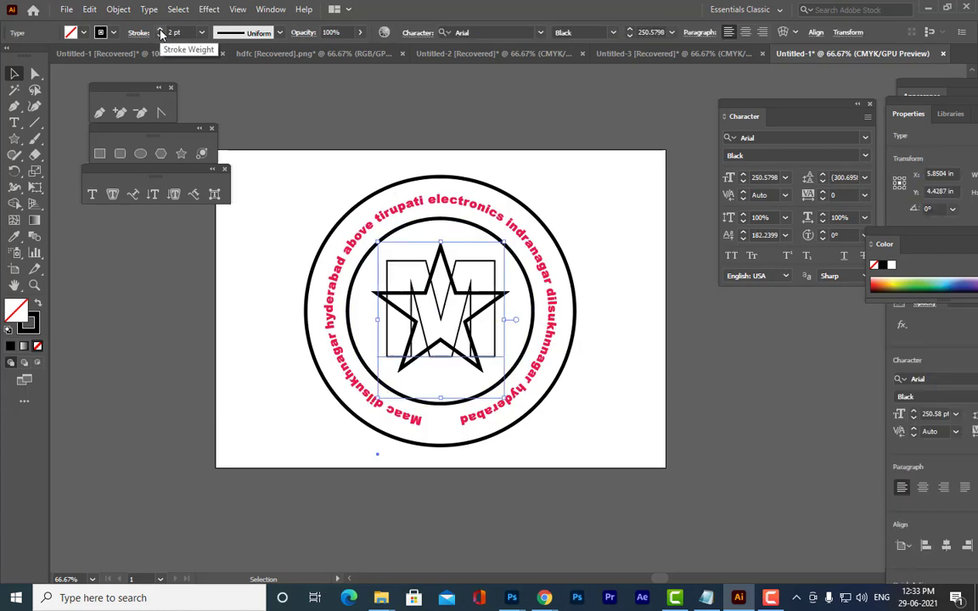
left_click(160, 32)
left_click(161, 31)
left_click(160, 32)
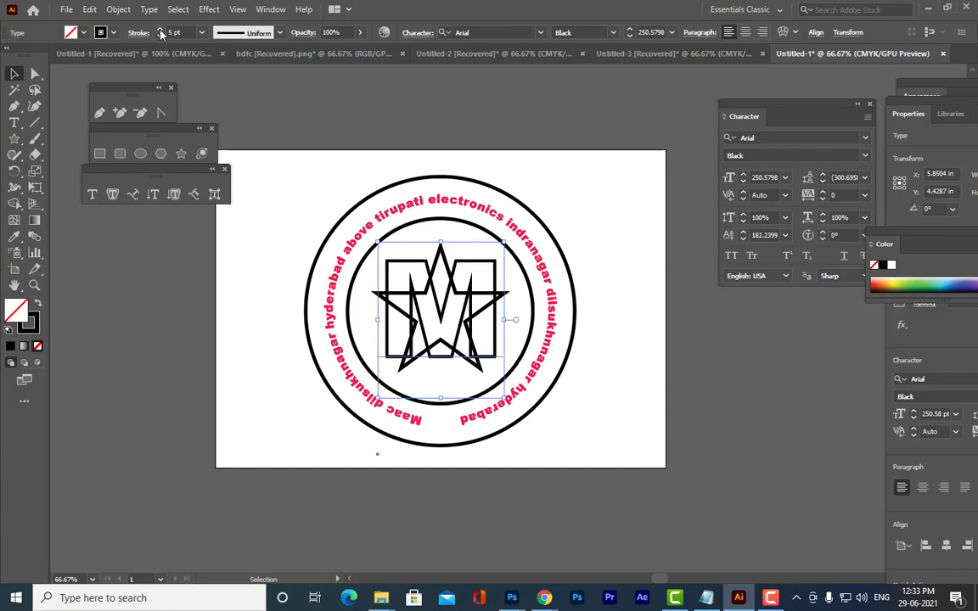
left_click(621, 221)
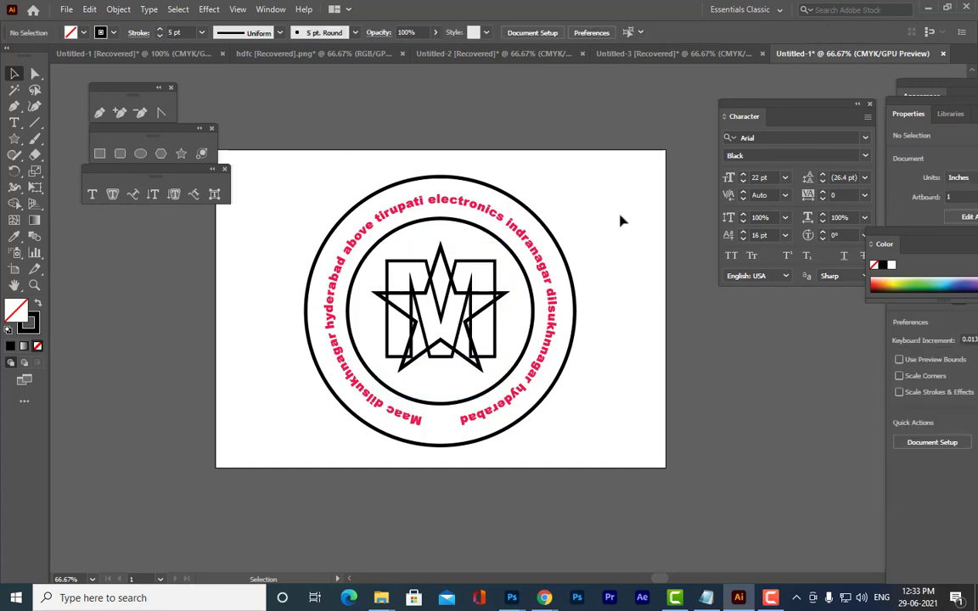
Reduce the outlined M's stroke back to 1 pt and deselect it
left_click(424, 257)
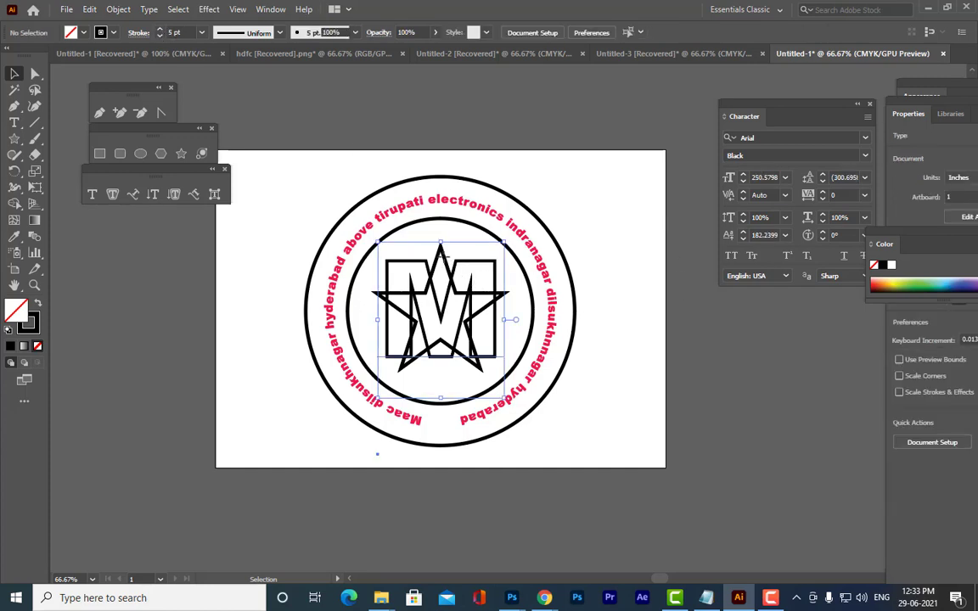
left_click(160, 36)
left_click(160, 36)
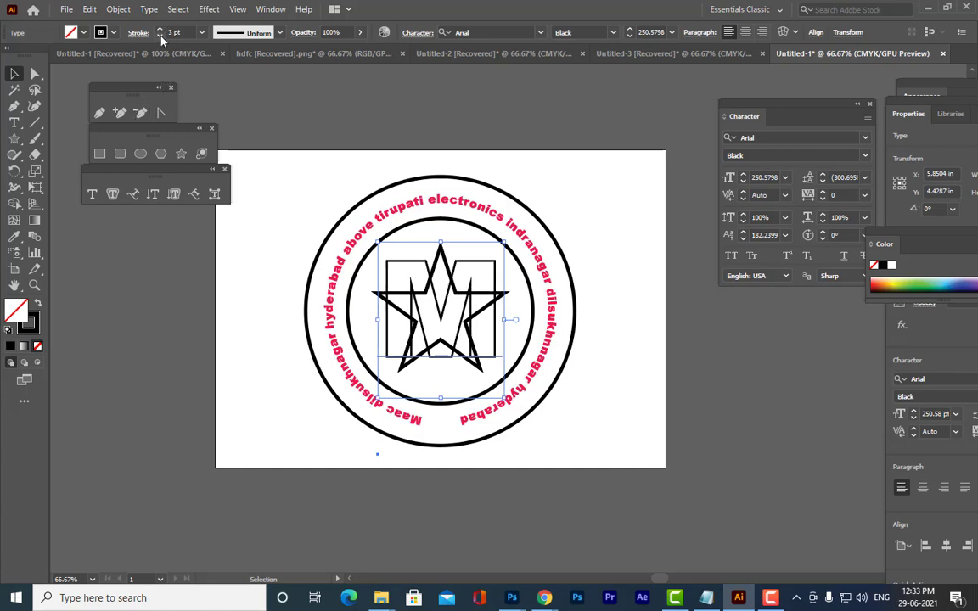
left_click(160, 36)
left_click(160, 37)
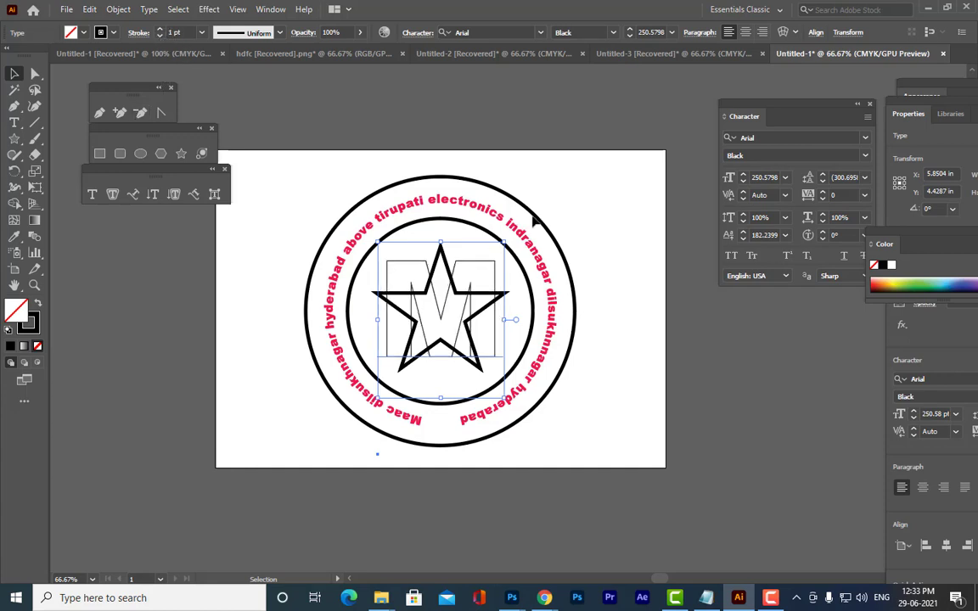
left_click(557, 178)
left_click(451, 268)
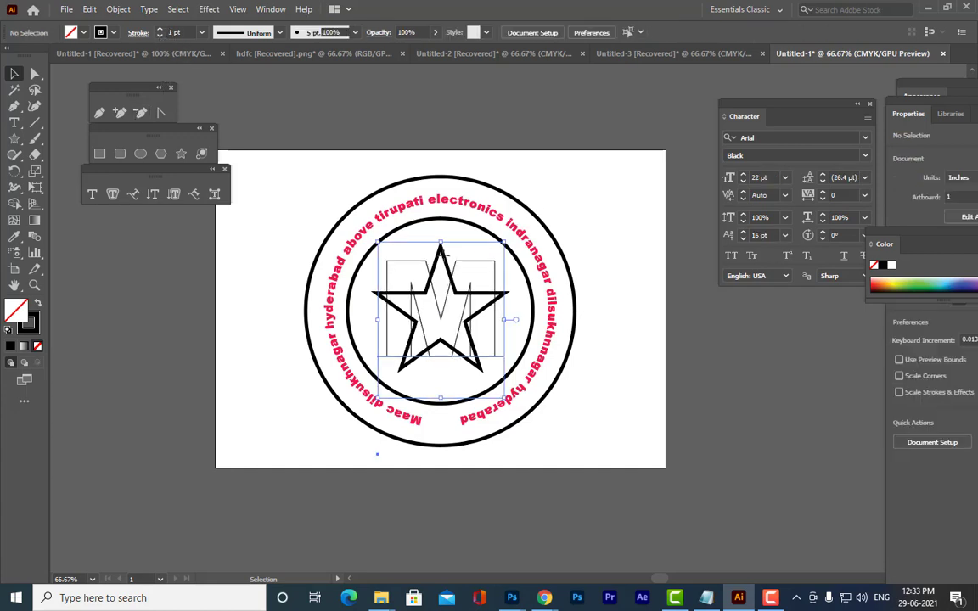
left_click(159, 37)
left_click(158, 30)
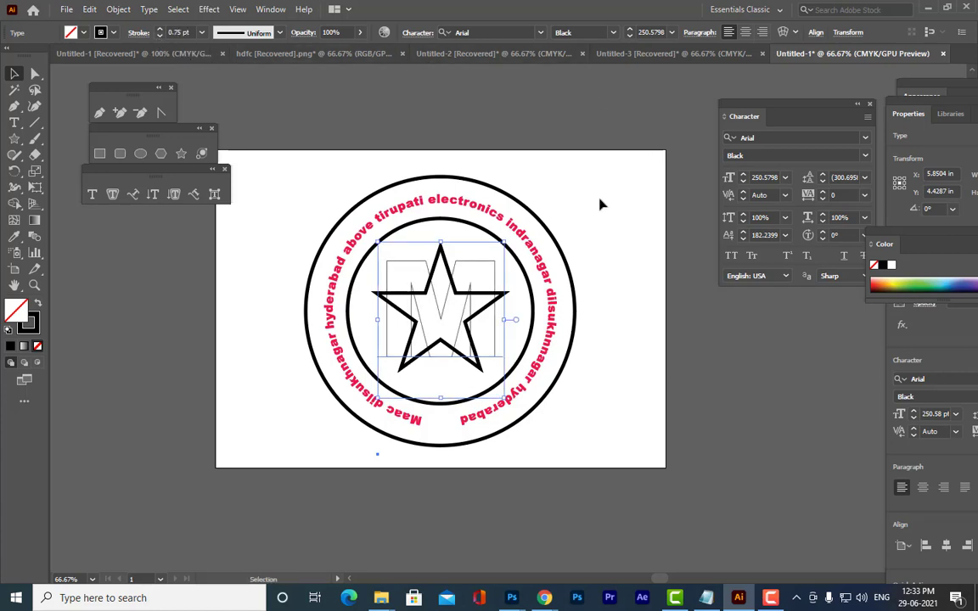
left_click(577, 275)
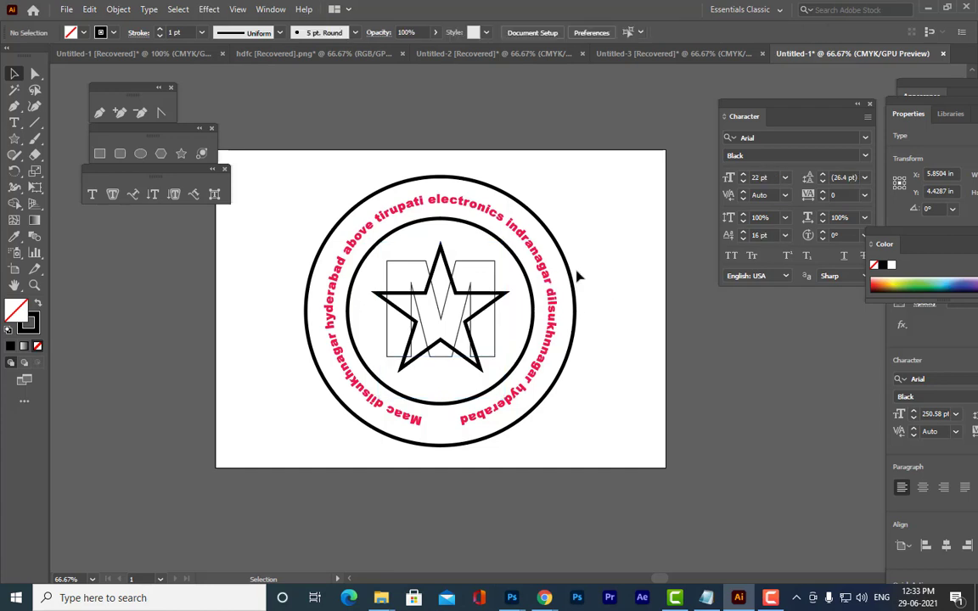
Move the outlined M off the star to the lower right and reduce the star's stroke to 1 pt
left_click_drag(452, 259, 636, 340)
left_click(446, 266)
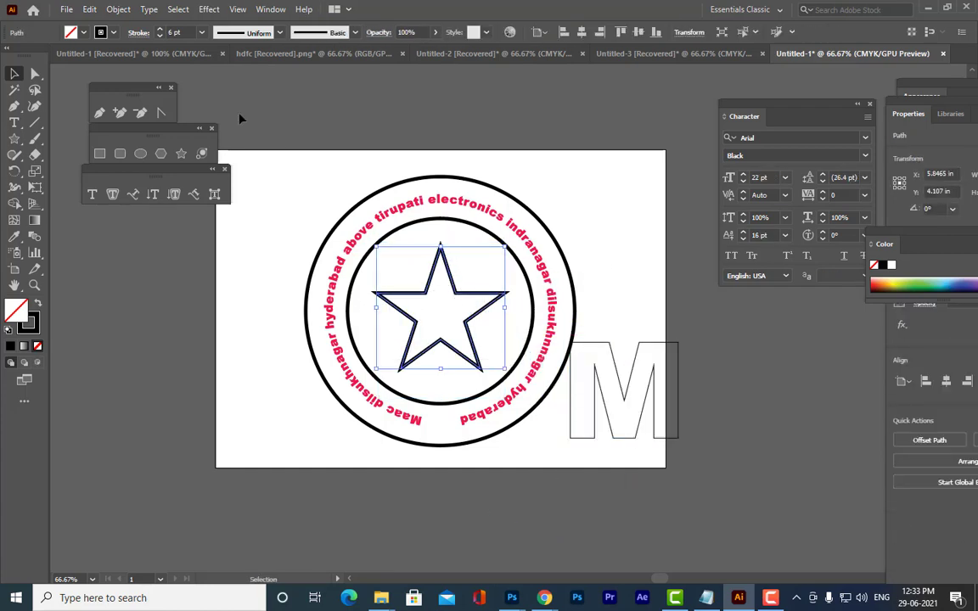
left_click(161, 36)
left_click(160, 36)
left_click(160, 36)
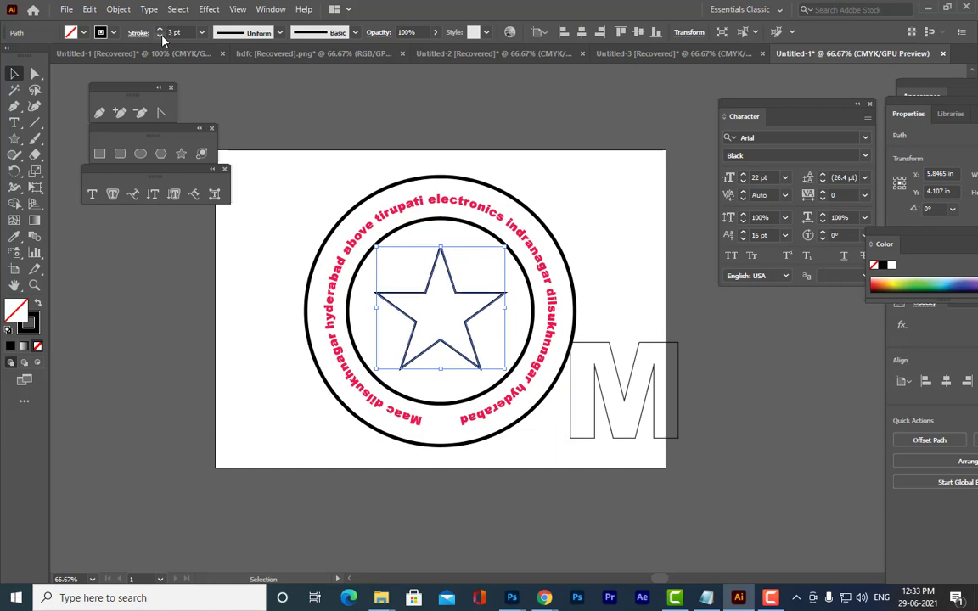
left_click(161, 37)
left_click(160, 36)
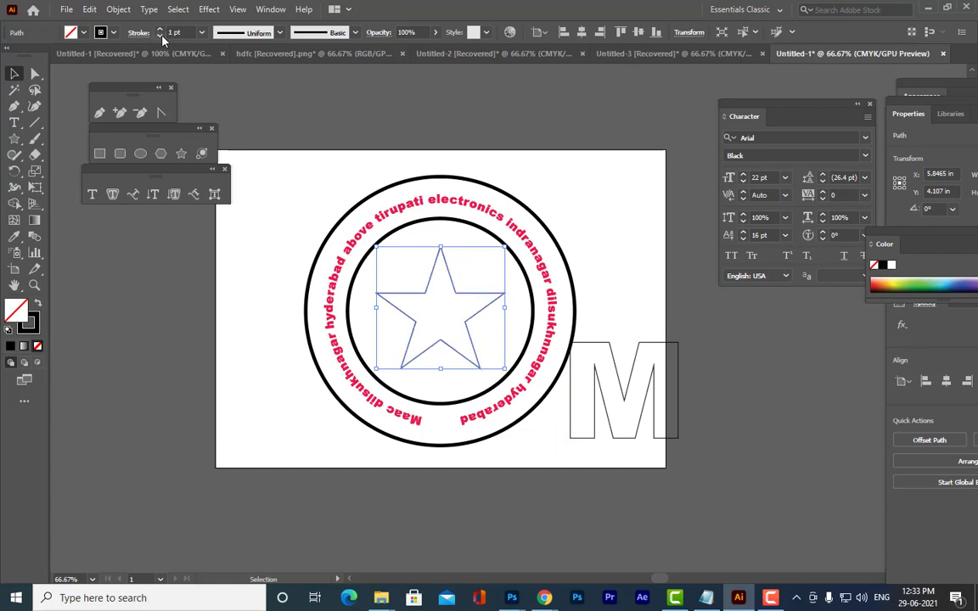
Move the outlined M back over the star at the centre of the rings and deselect it
left_click(618, 365)
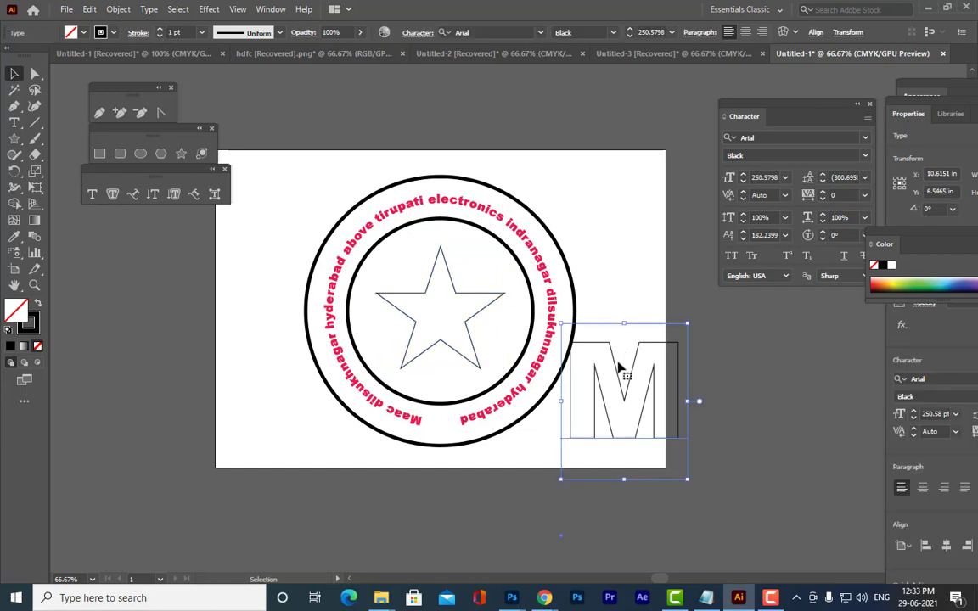
left_click_drag(643, 371, 451, 293)
left_click(585, 197)
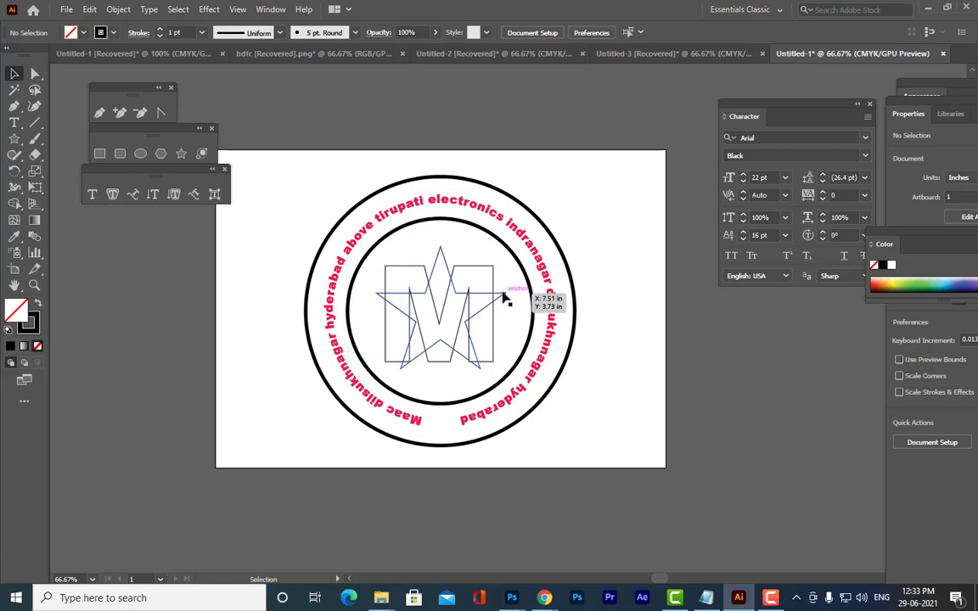
Enlarge the star slightly and proportionally about its centre, and deselect it
left_click(505, 294)
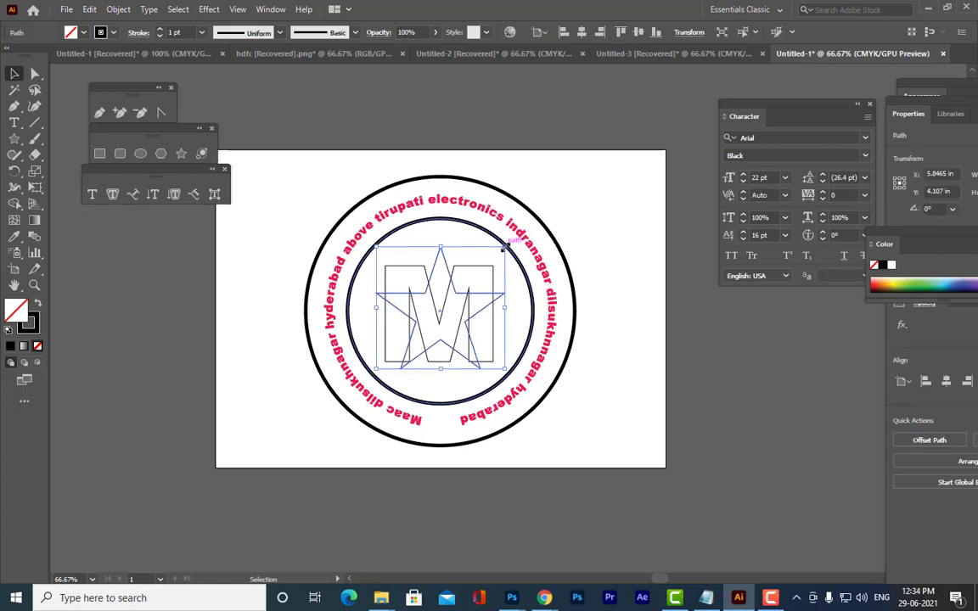
left_click_drag(505, 247, 509, 242)
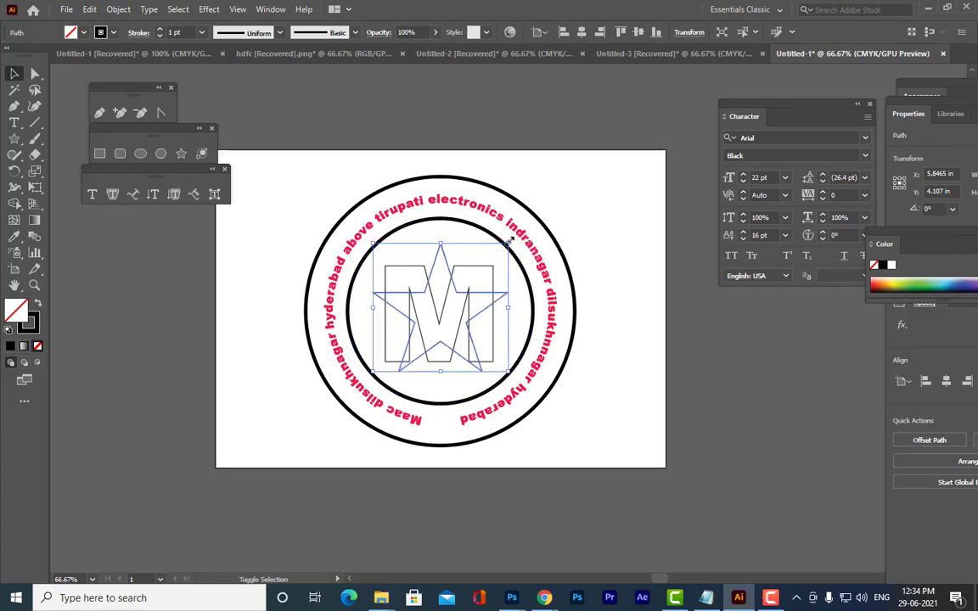
left_click(620, 236)
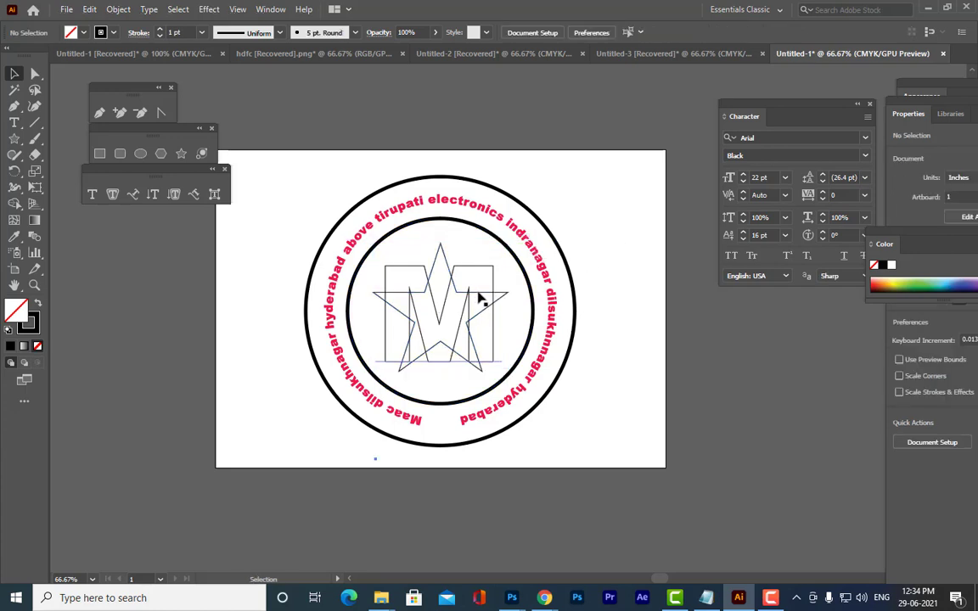
left_click(480, 291)
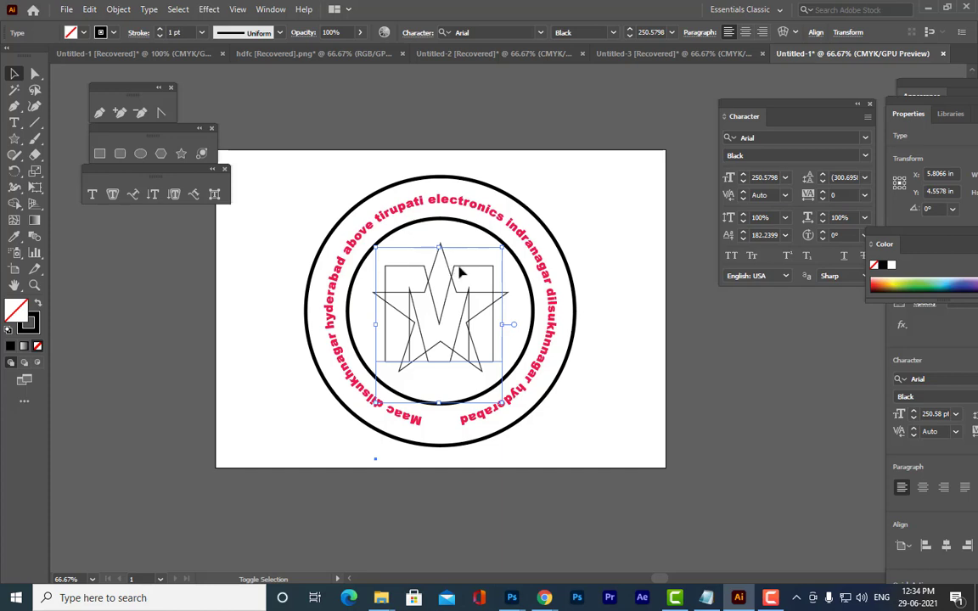
left_click(448, 269, "shift")
left_click(448, 269)
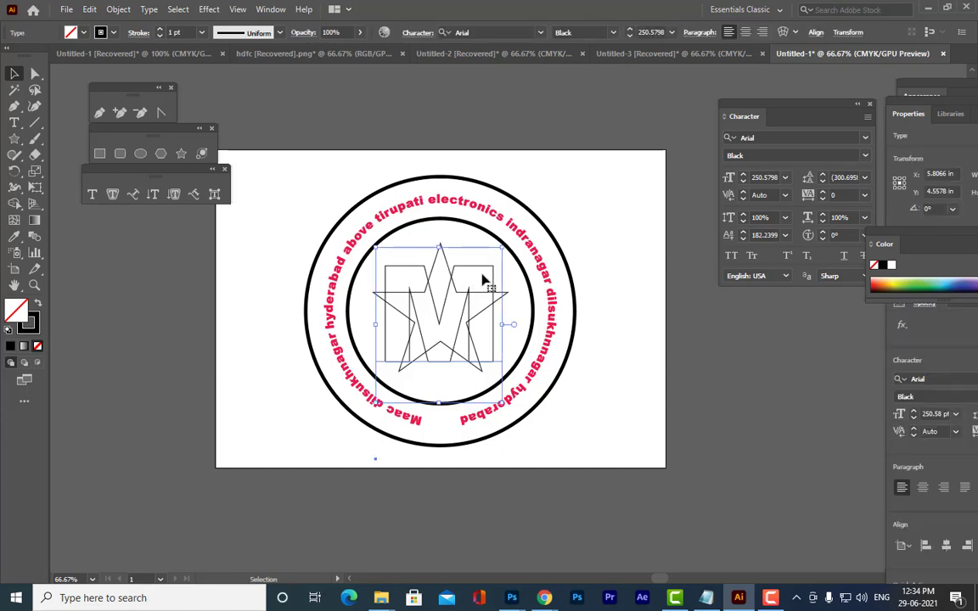
left_click(572, 225)
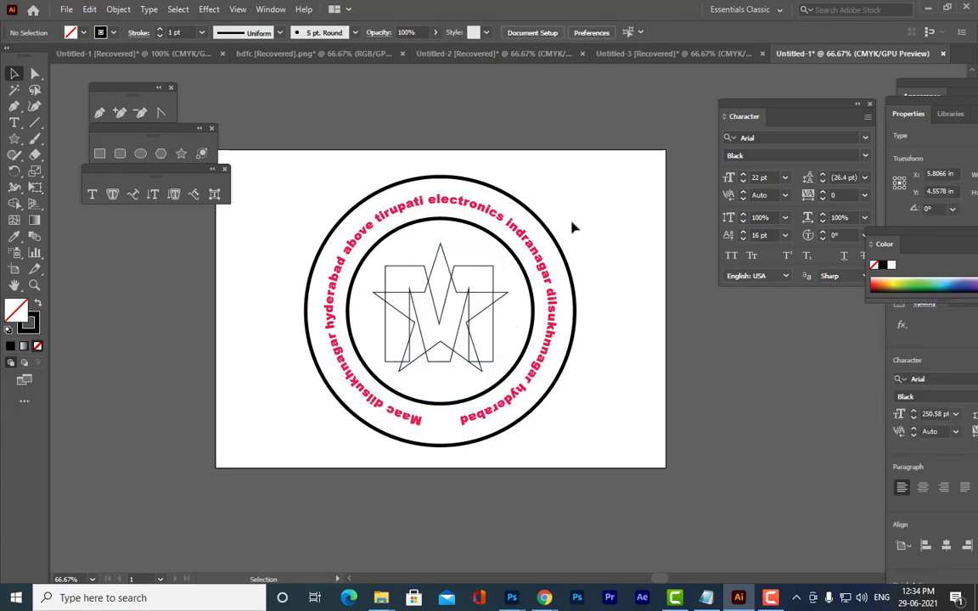
key("ctrl+a")
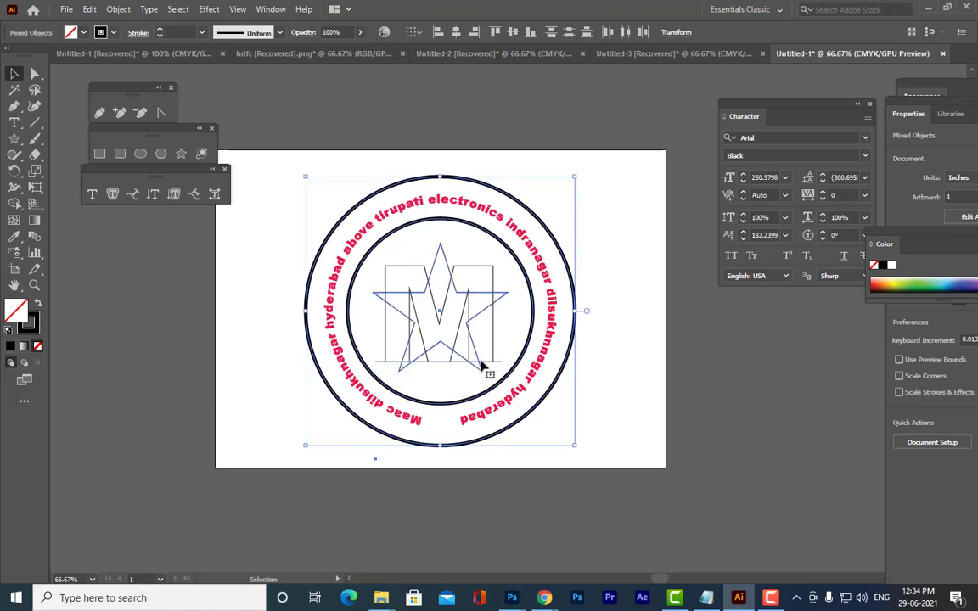
left_click(484, 289)
left_click(624, 303)
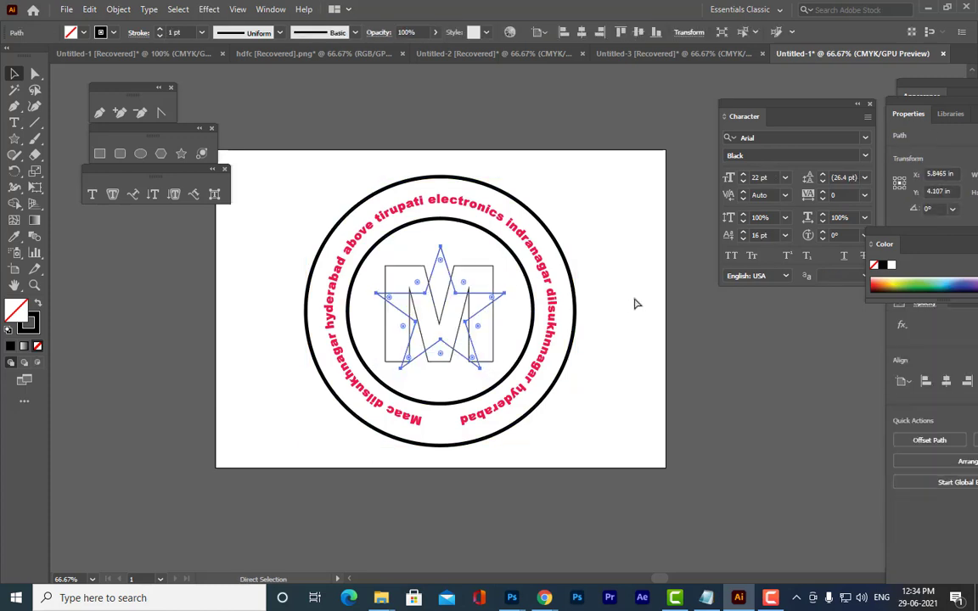
Try moving the outlined M out to the right of the rings, and undo the move
left_click(440, 330)
left_click_drag(440, 330, 677, 362)
key("ctrl+z")
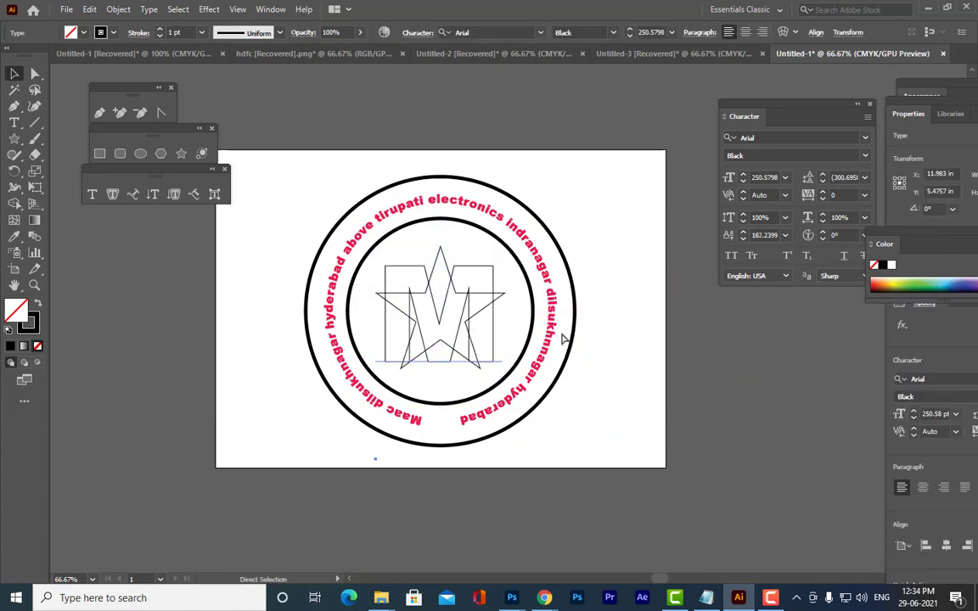
left_click(662, 375)
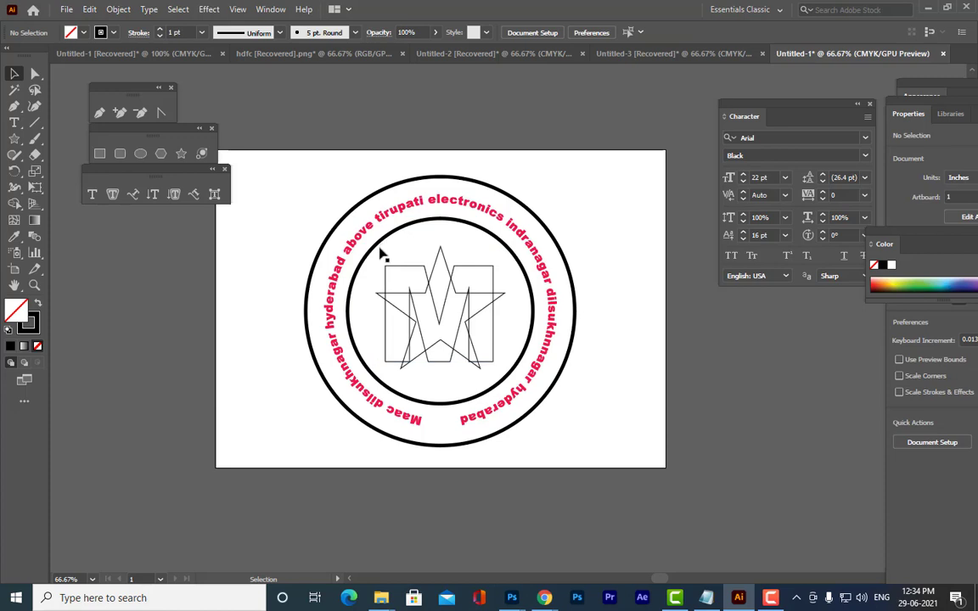
Move the M and the star out of the rings so they overlap at the artboard's lower-right edge
left_click_drag(375, 251, 618, 353)
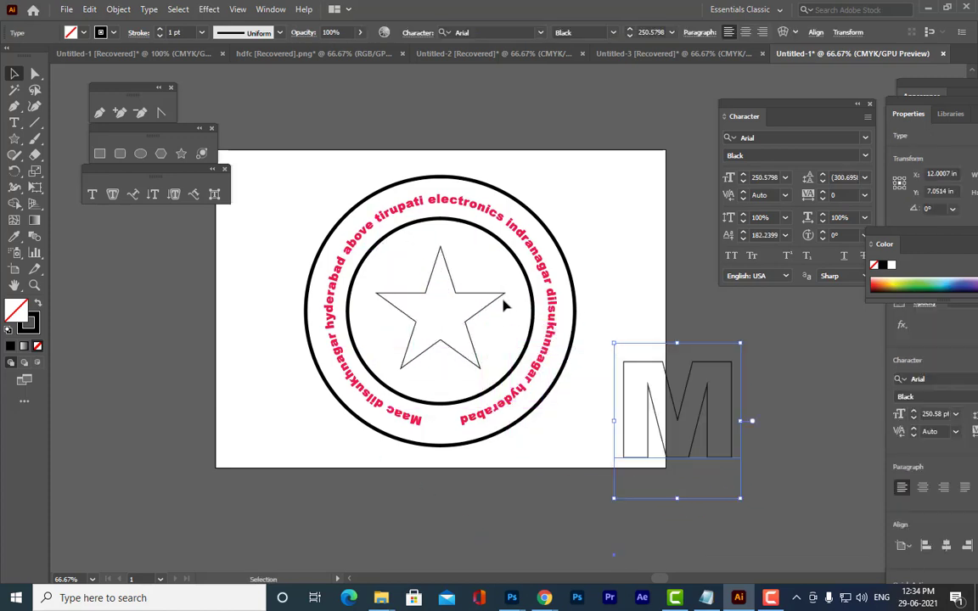
left_click(497, 289)
left_click_drag(475, 356, 710, 386)
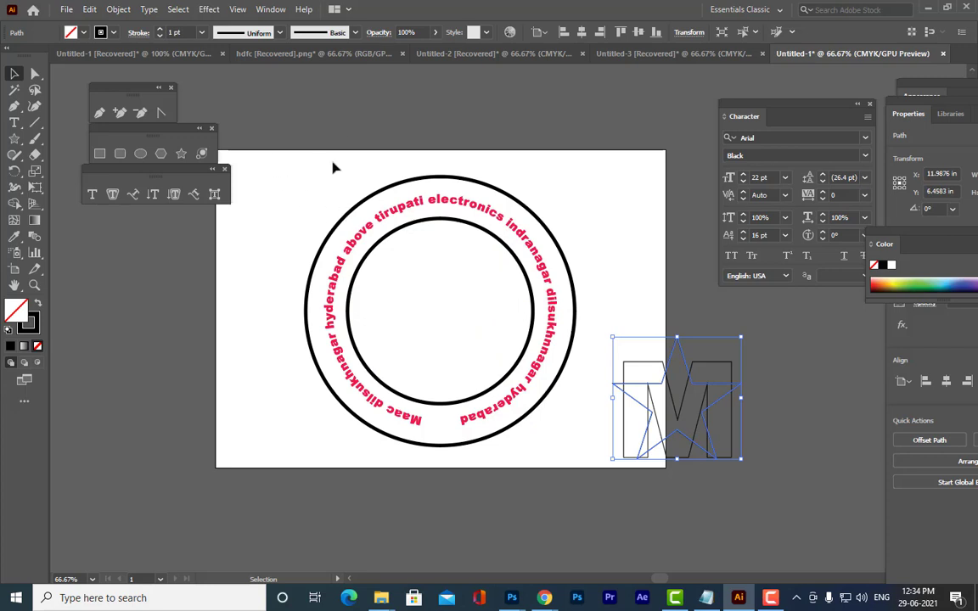
left_click_drag(603, 315, 822, 520)
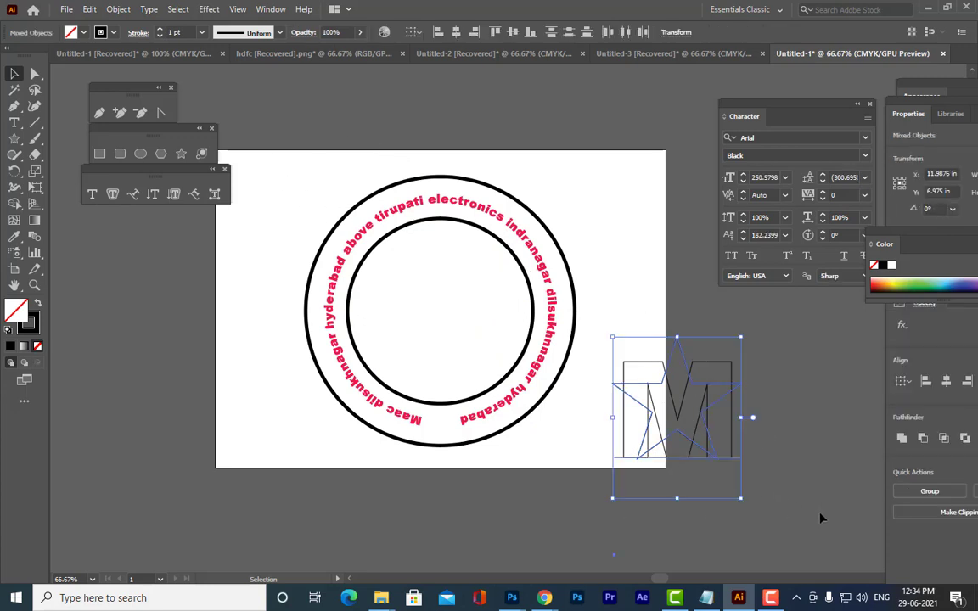
left_click(825, 409)
left_click(733, 370)
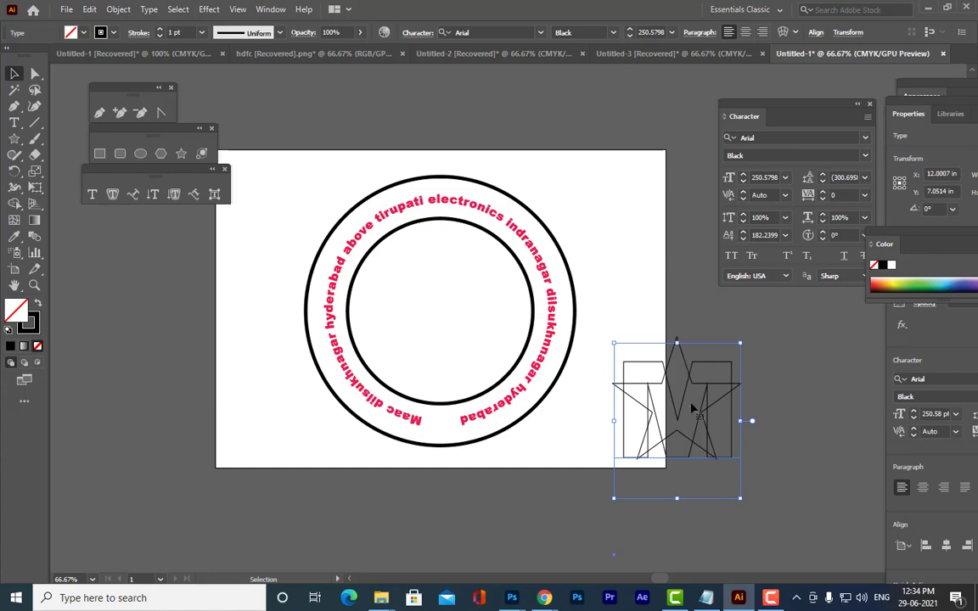
left_click(779, 445)
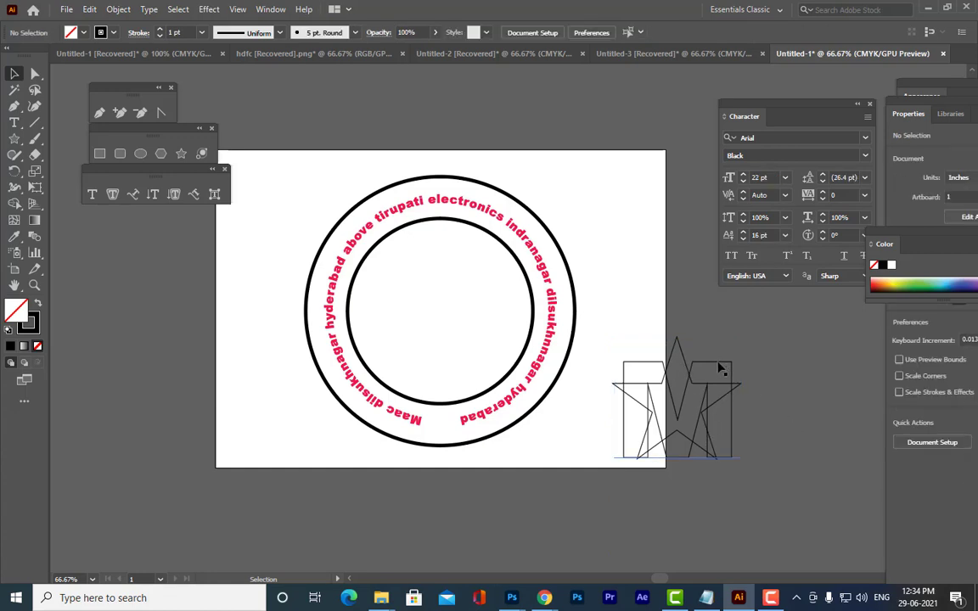
left_click(719, 367)
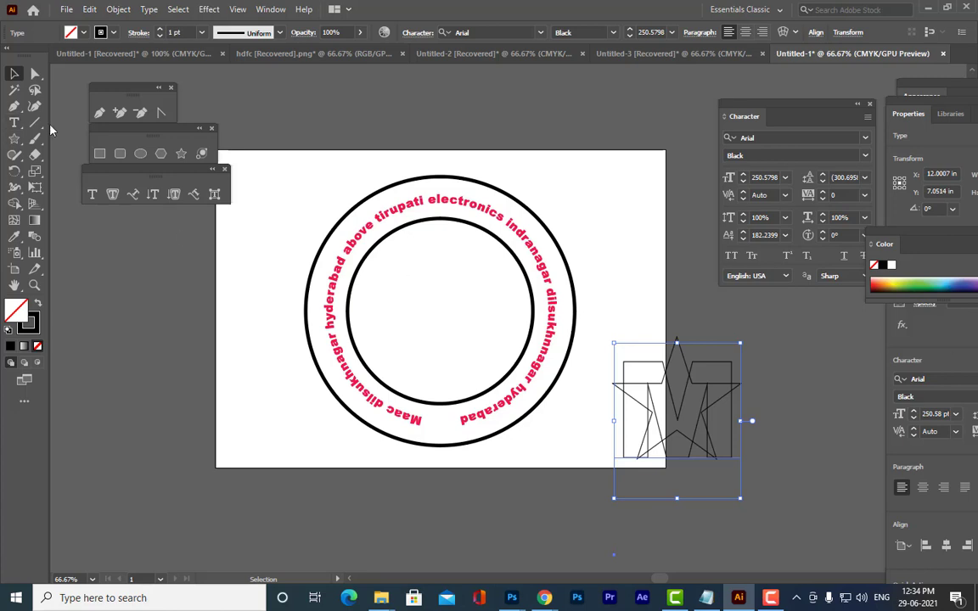
left_click(684, 275)
left_click(665, 369)
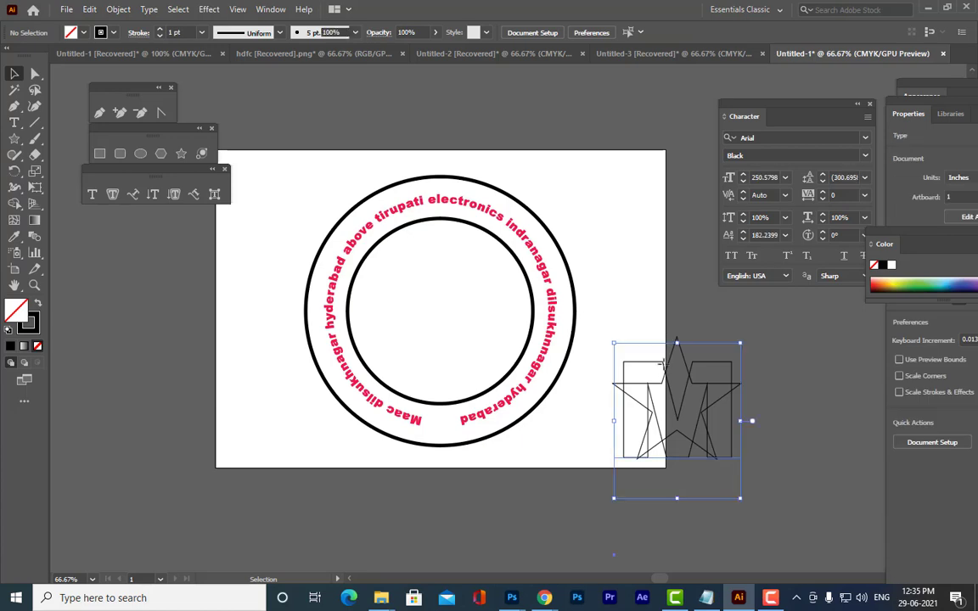
Separate the M from the star by moving it left of the rings, and expand its object and fill into paths
left_click_drag(690, 416, 216, 411)
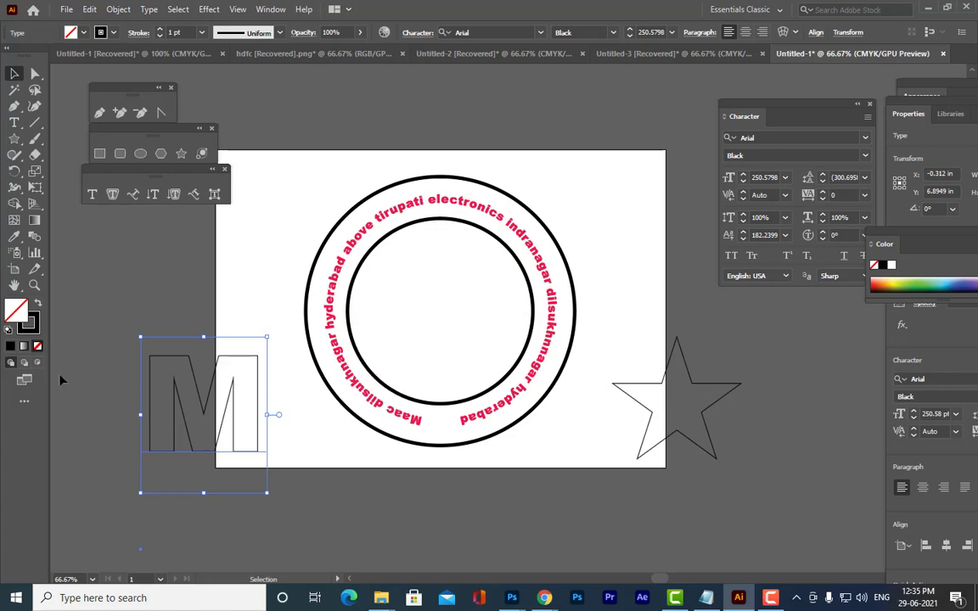
left_click(677, 368)
left_click(257, 356)
left_click(118, 9)
left_click(145, 170)
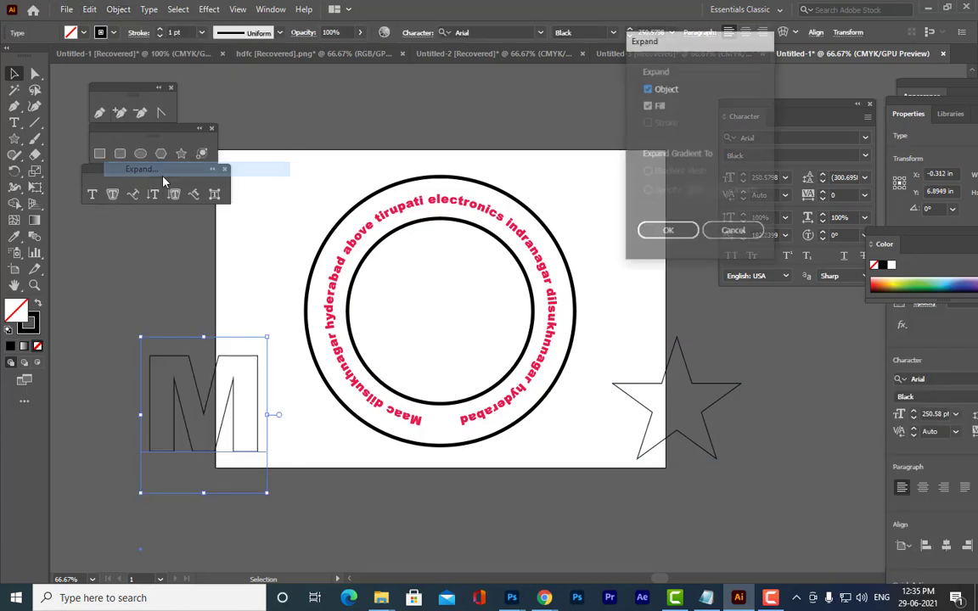
left_click(682, 237)
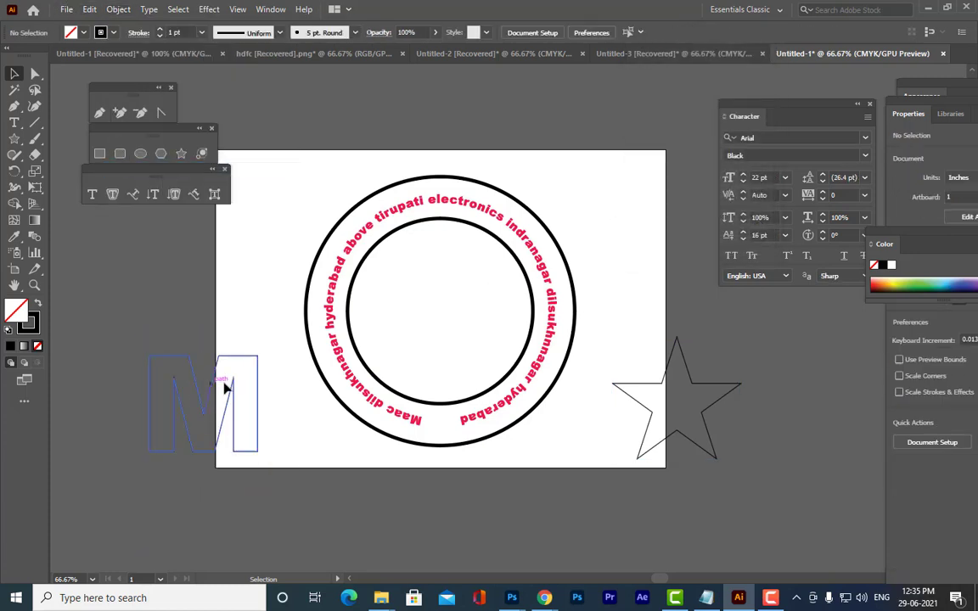
Move the expanded M back over the star at the artboard's lower-right edge and deselect it
left_click(257, 386)
left_click_drag(232, 389, 700, 383)
left_click(779, 349)
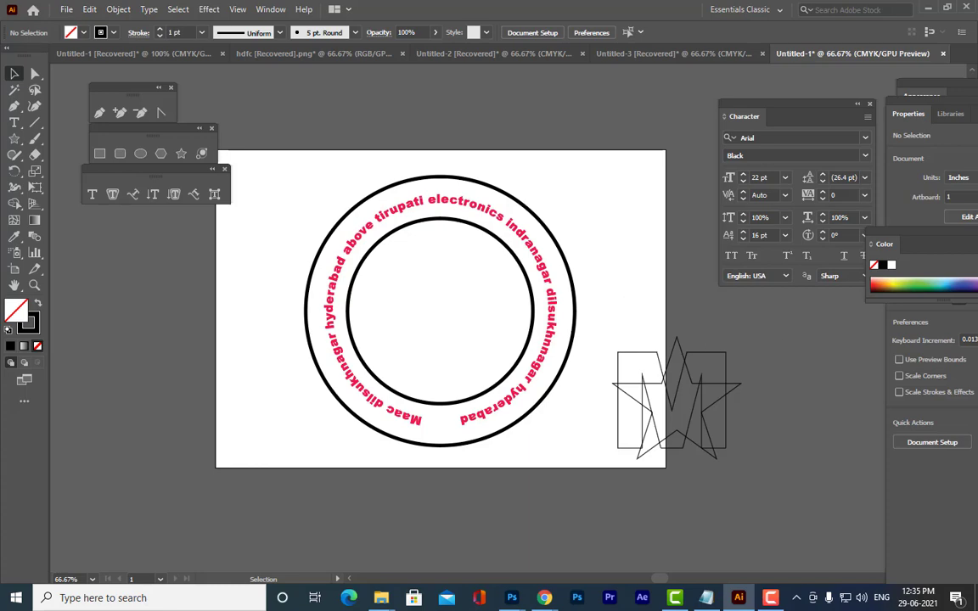
Display the document's layers and transfer the M and star, in place, onto a new layer above Layer 1
left_click(270, 10)
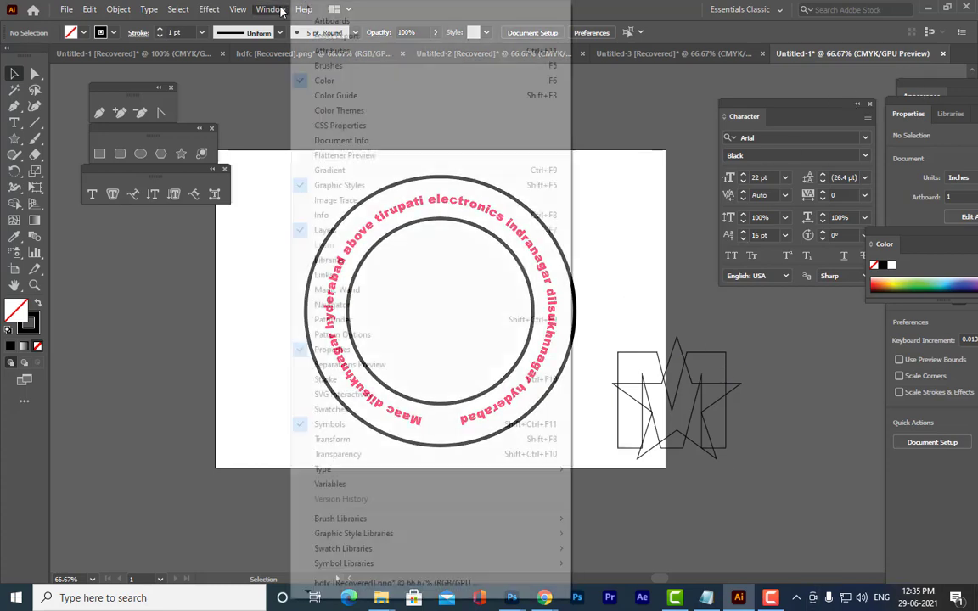
left_click(331, 232)
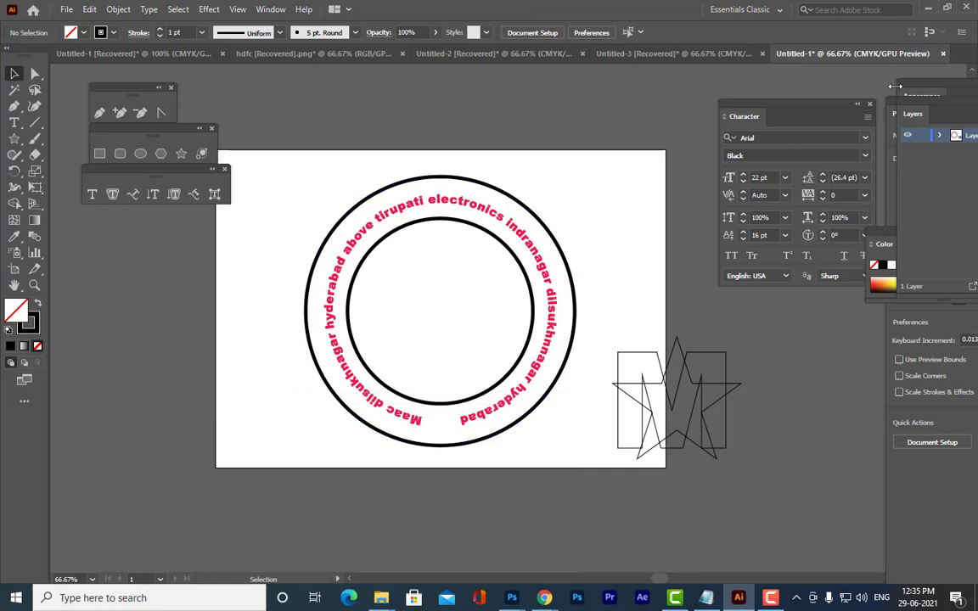
left_click_drag(913, 104, 680, 75)
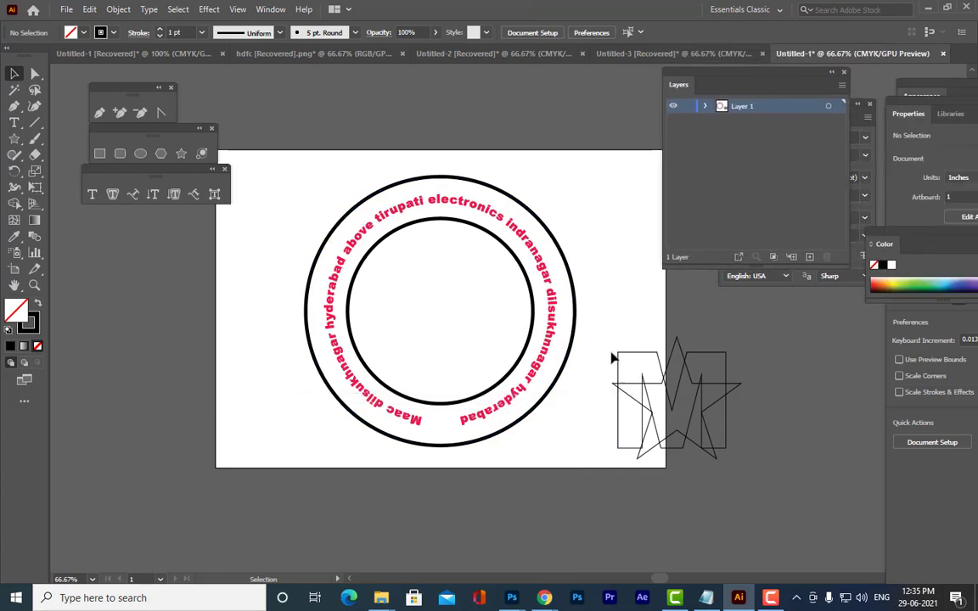
left_click_drag(611, 321, 792, 542)
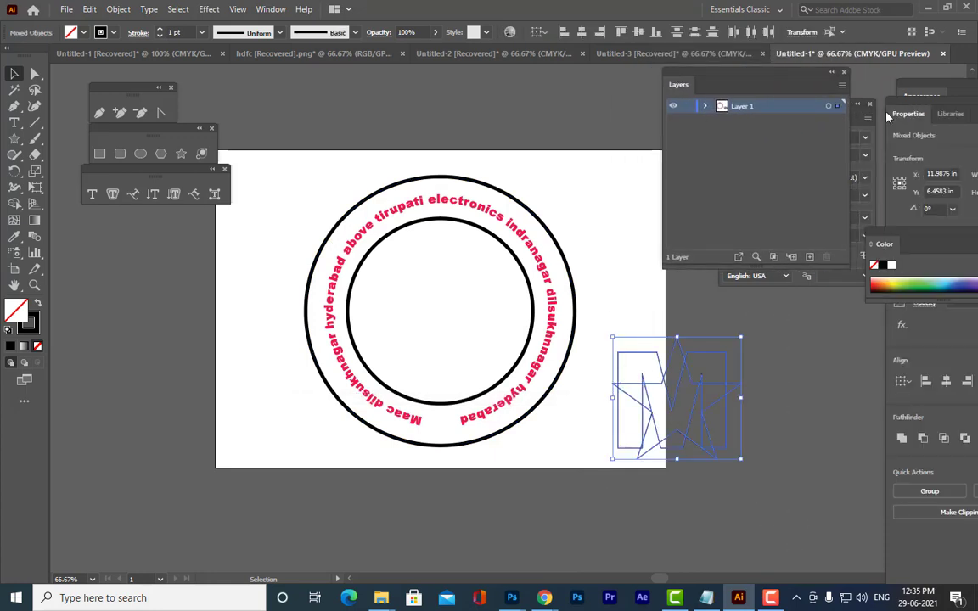
key("a")
key("Delete")
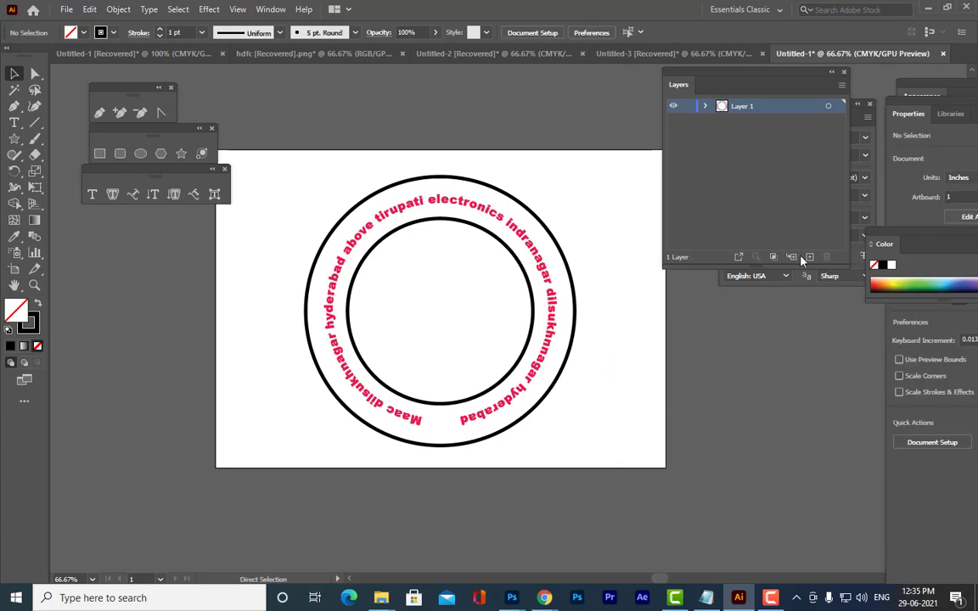
left_click(809, 257)
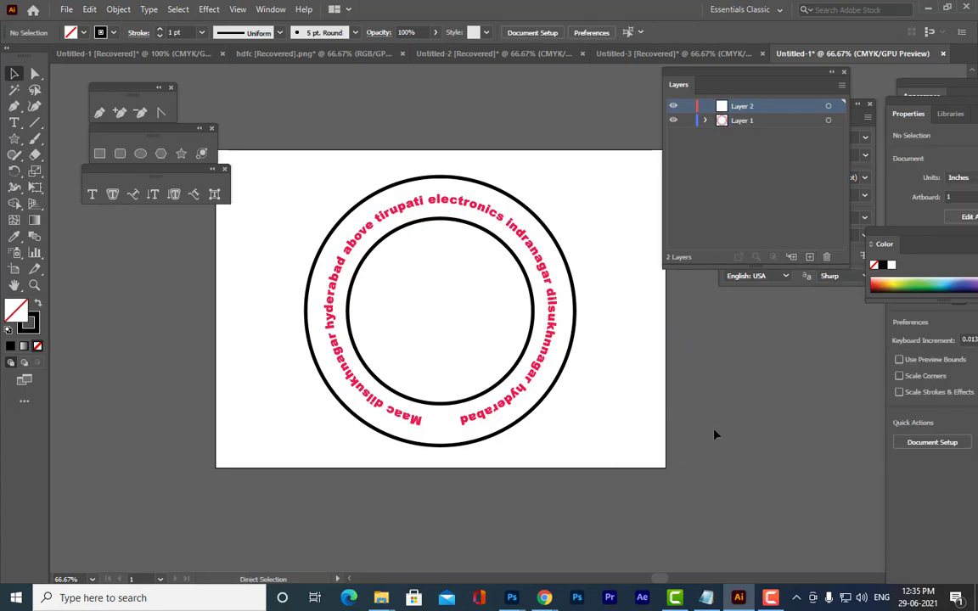
key("ctrl+f")
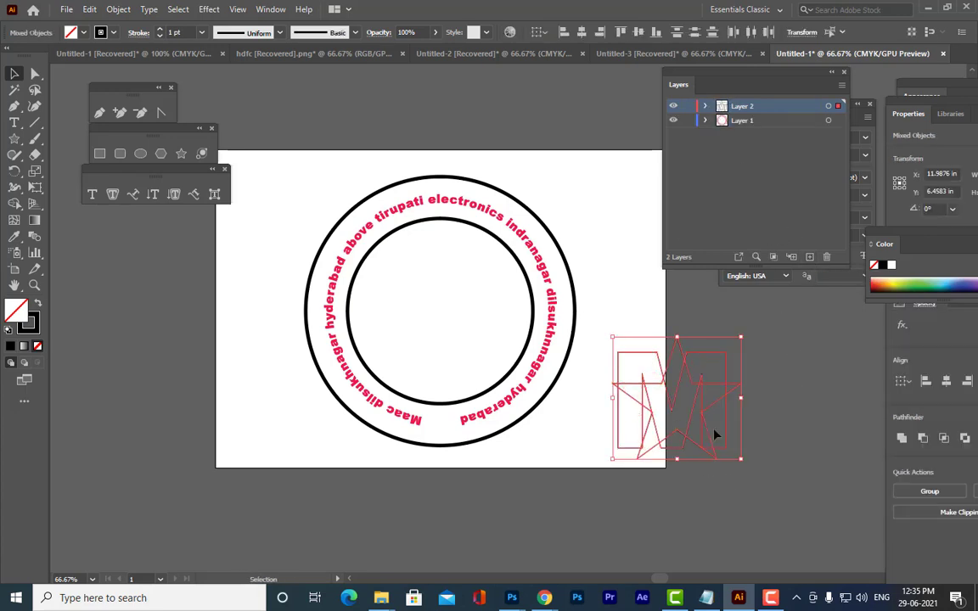
left_click(806, 395)
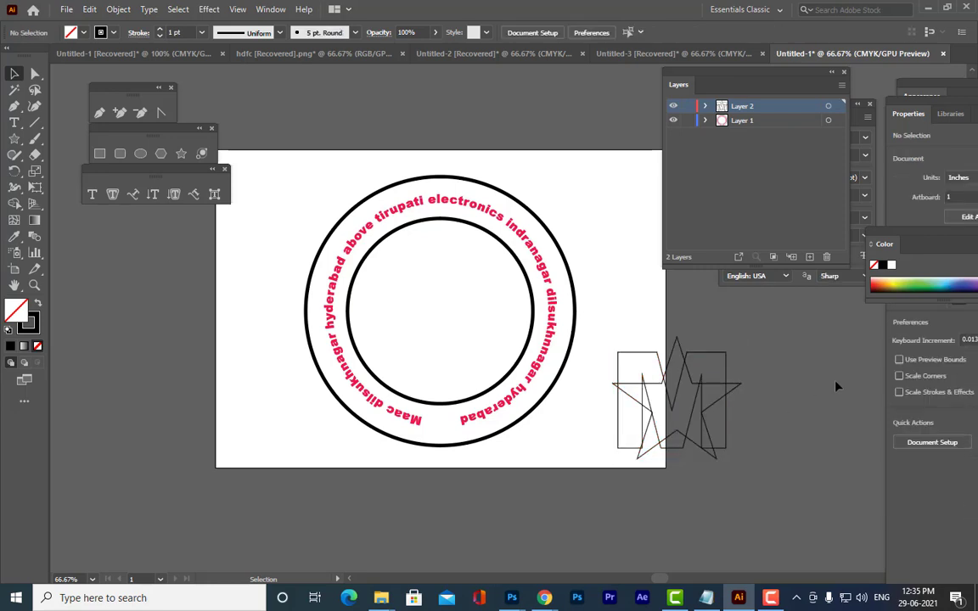
Hide and lock Layer 1, and select the overlapping M and star on Layer 2
left_click(673, 121)
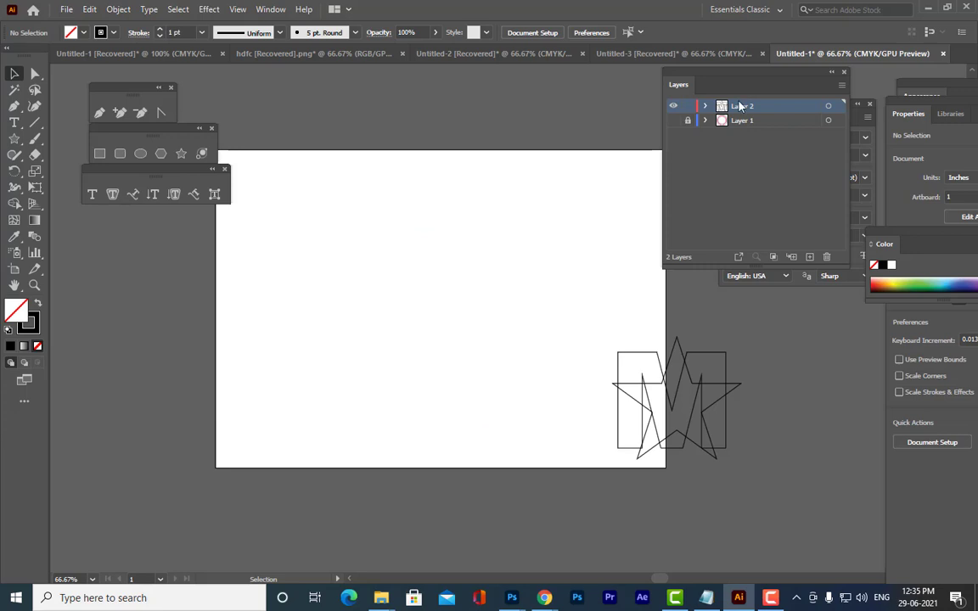
left_click_drag(589, 314, 743, 483)
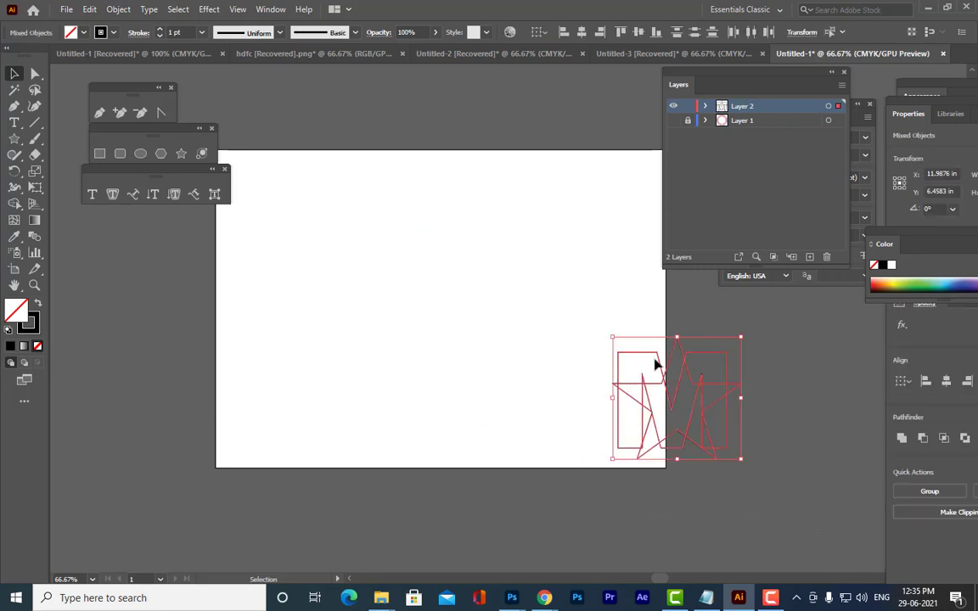
Move the overlapping star and letter M together from the artboard's edge to its middle
left_click_drag(689, 384, 452, 268)
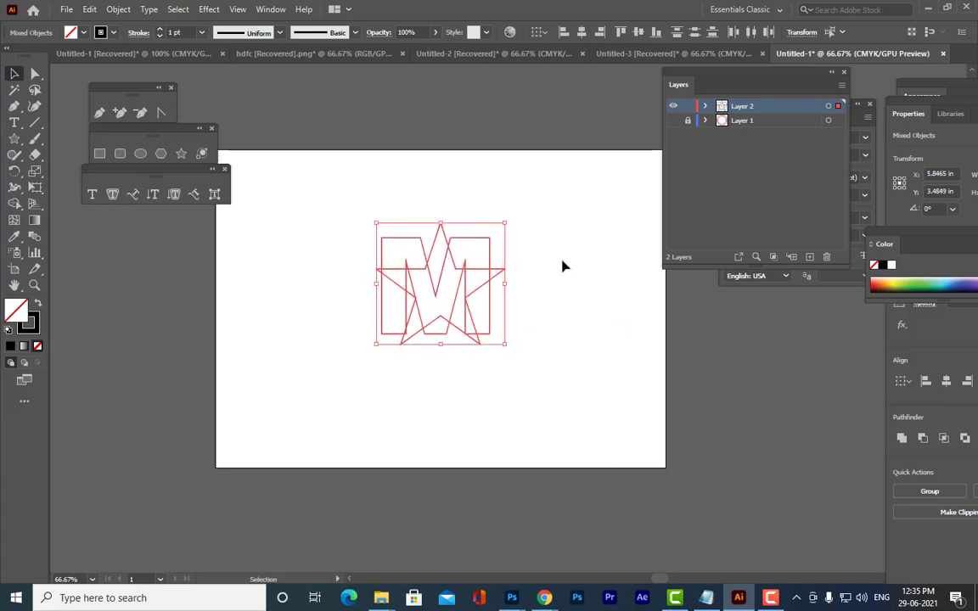
left_click(563, 266)
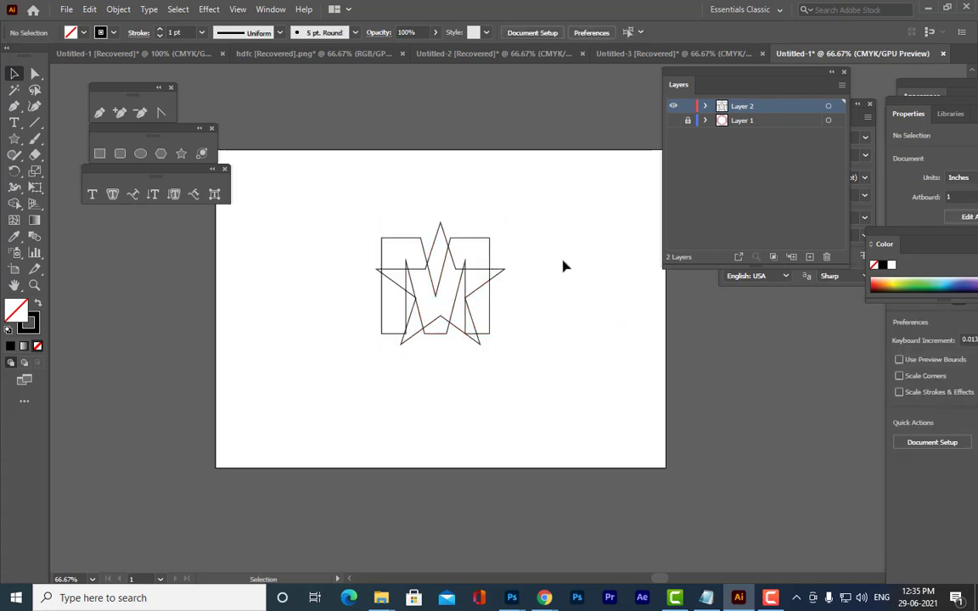
left_click(408, 238)
left_click(519, 231)
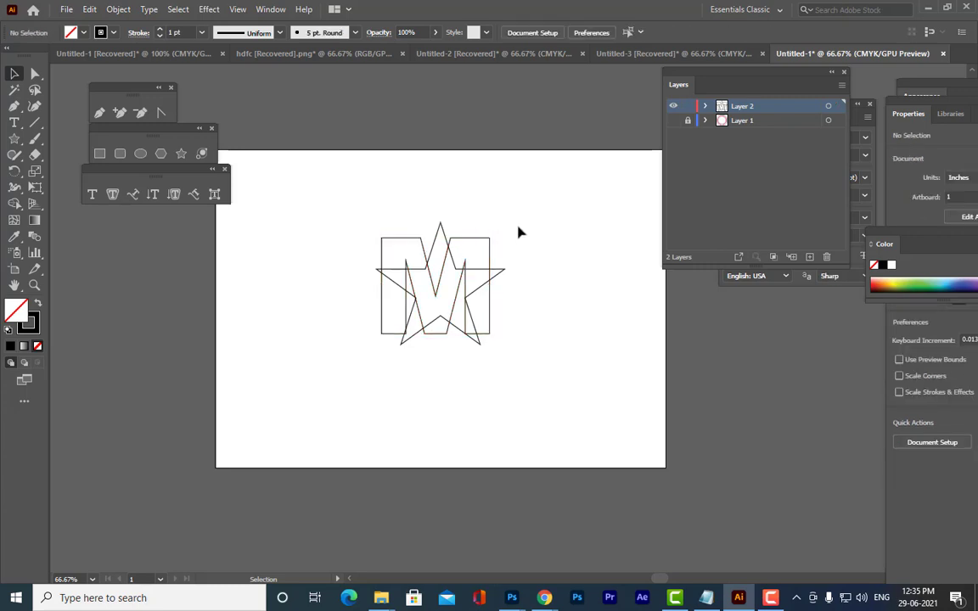
left_click(488, 273)
left_click(573, 247)
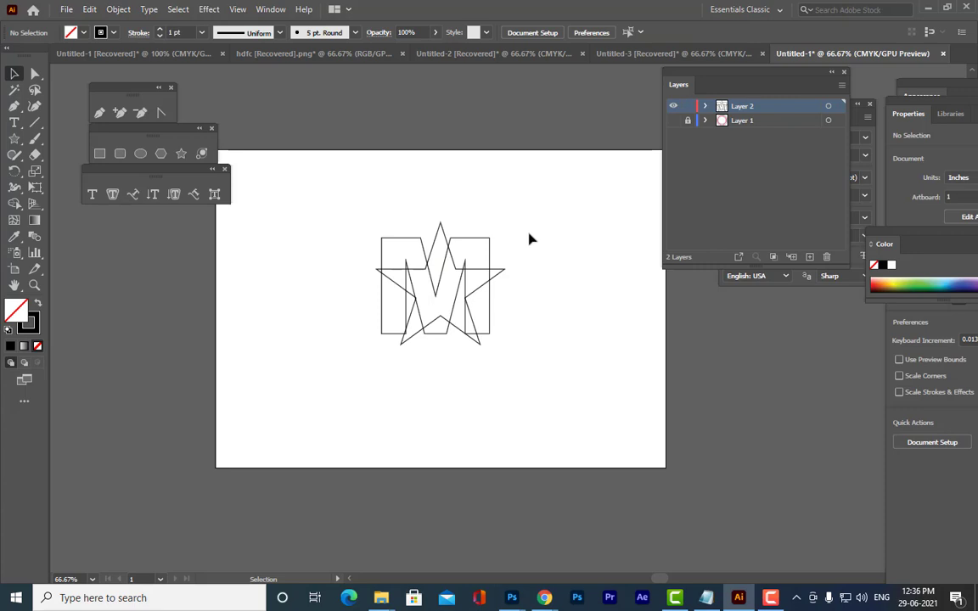
left_click(505, 271)
left_click(591, 270)
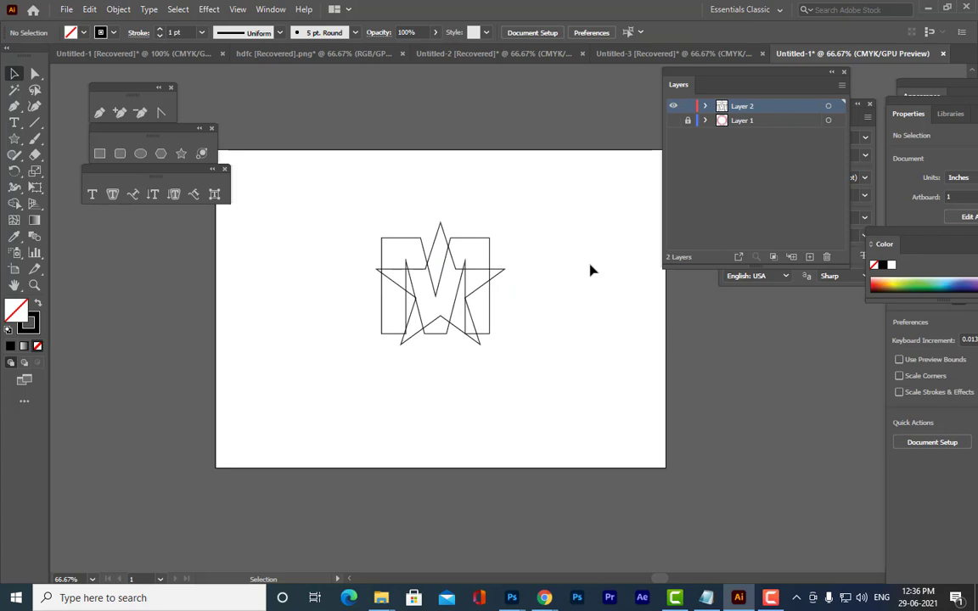
left_click(441, 224)
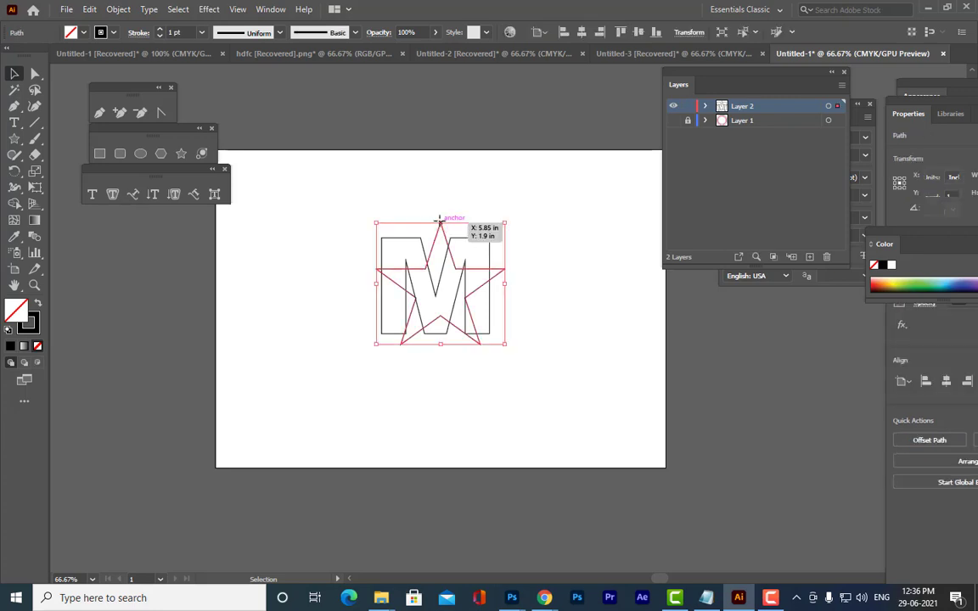
left_click(485, 179)
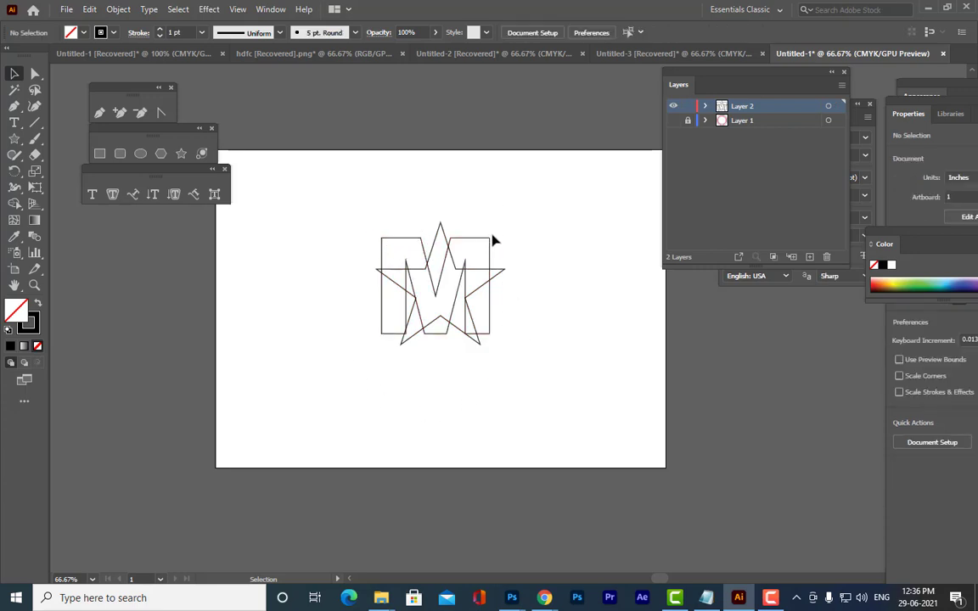
left_click(389, 281)
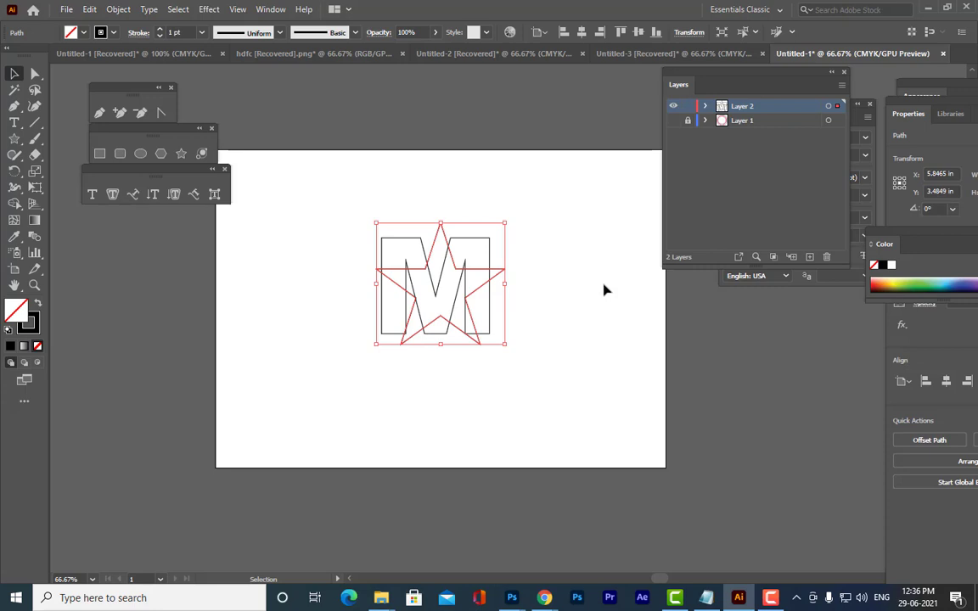
Enlarge only the star proportionally about its centre so its points extend farther beyond the letter M
left_click(604, 291)
left_click(442, 223)
left_click_drag(508, 220, 521, 210)
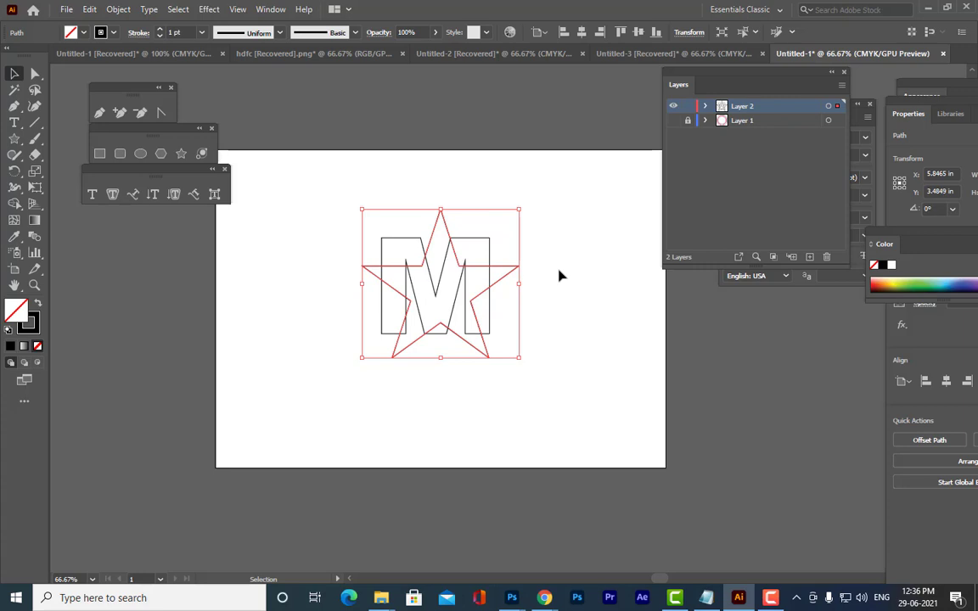
Nudge the star slightly up and to the left until it is horizontally centred on the letter M
key("Up")
key("Up")
key("Up")
key("Left")
key("Left")
key("Left")
key("Left")
key("Left")
key("Left")
key("Left")
key("Left")
key("Left")
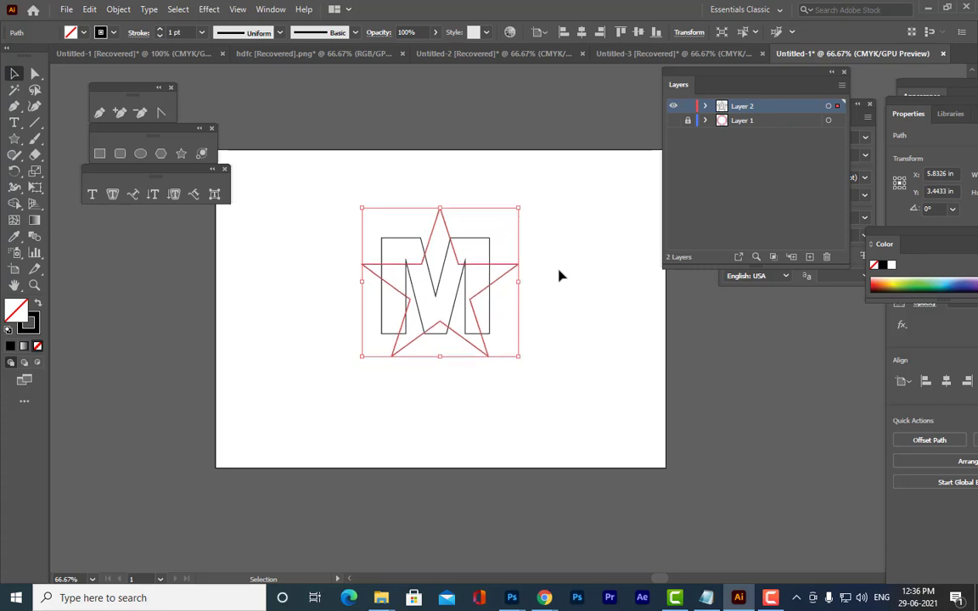
key("Left")
key("Left")
key("Left")
key("Left")
key("Left")
key("Left")
key("Left")
key("Left")
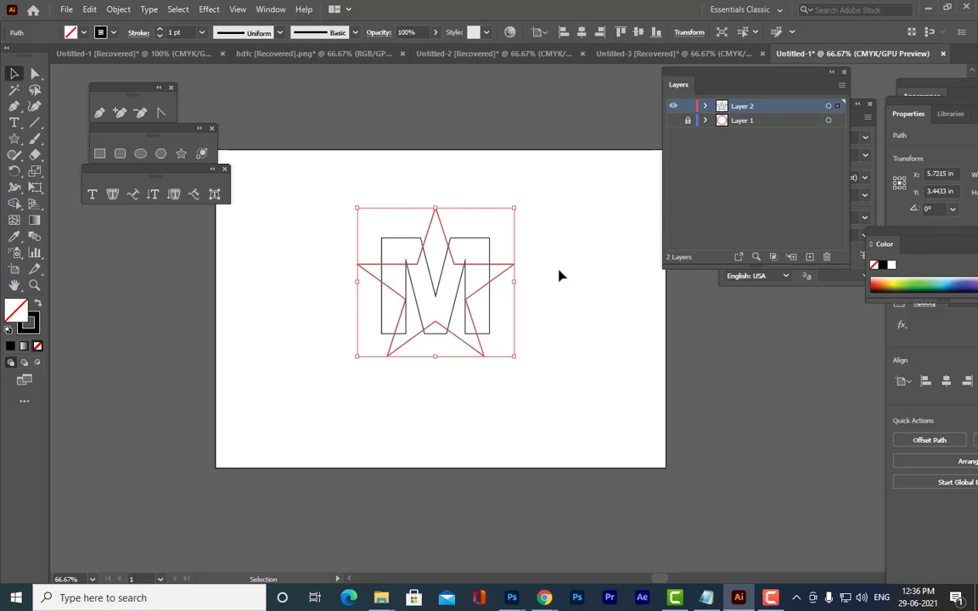
left_click(559, 274)
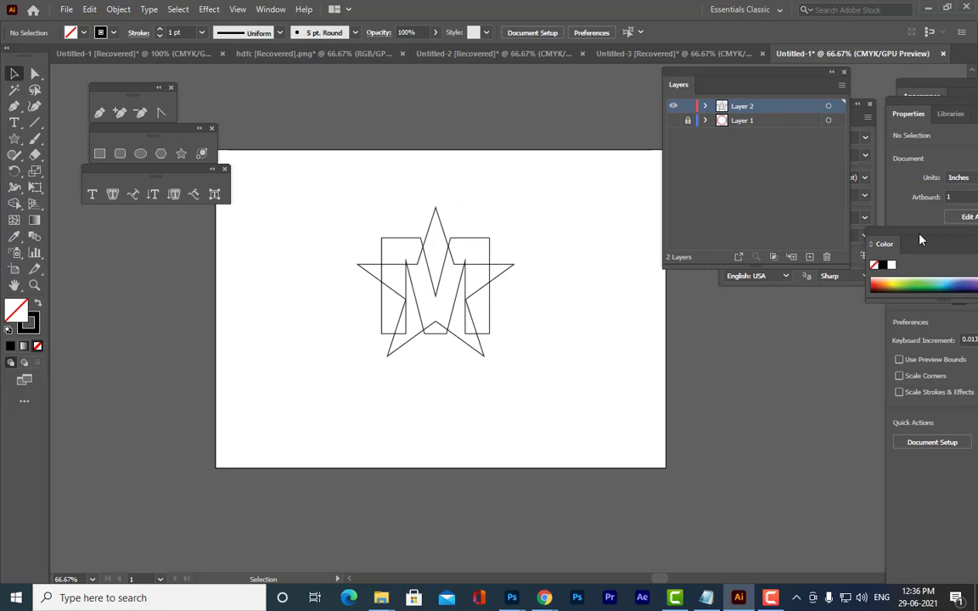
Reposition the floating Color panel near the artboard's upper-right corner so its spectrum is close to the artwork
left_click_drag(920, 240, 649, 118)
left_click_drag(620, 86, 651, 133)
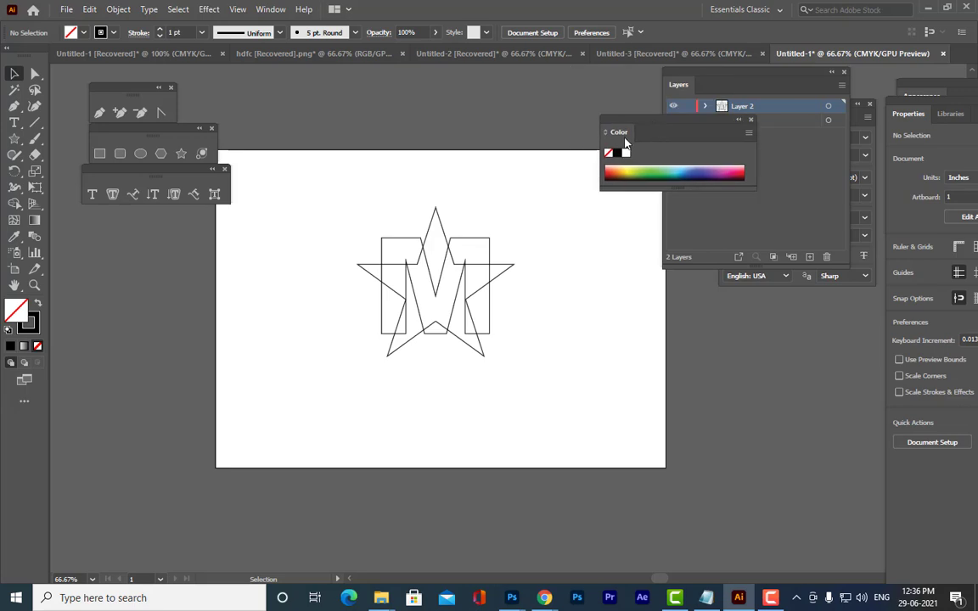
Enlarge the star and letter M together proportionally about their common centre
left_click_drag(342, 193, 528, 371)
left_click(591, 316)
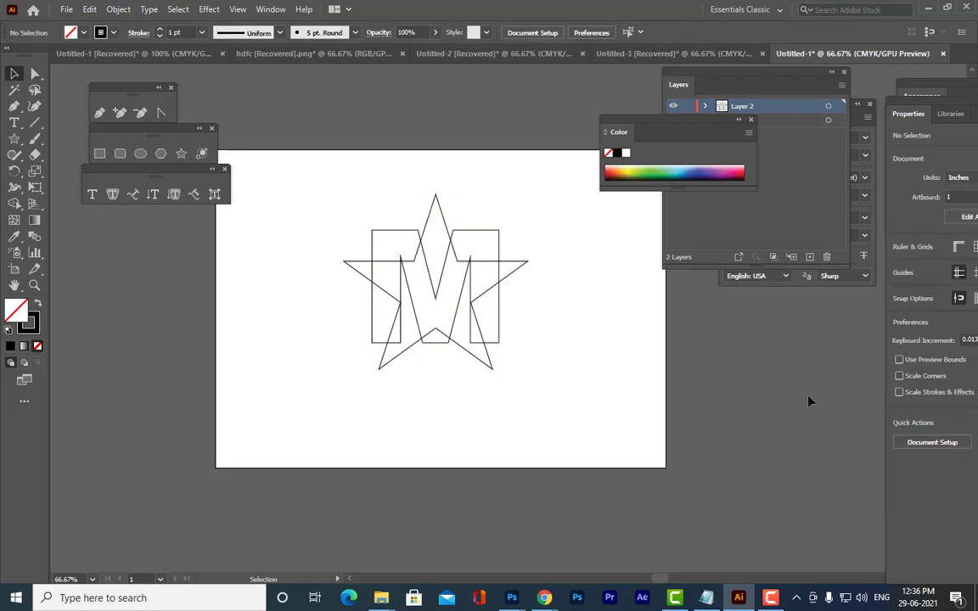
Use Shape Builder on the star and M to fill their overlapping regions and the M's upper-right block with green
left_click(15, 203)
left_click(51, 209)
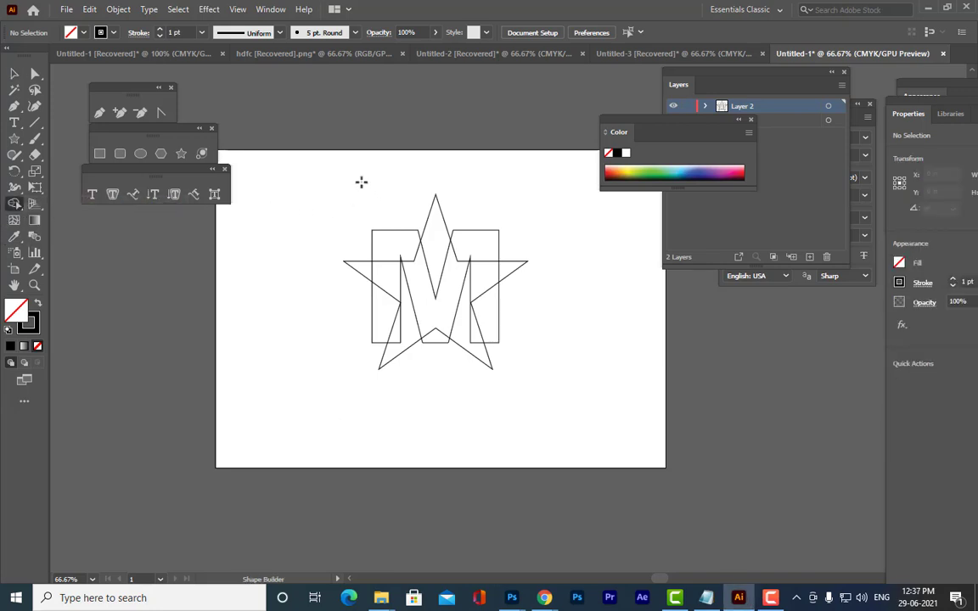
left_click(12, 73)
left_click_drag(323, 170, 614, 461)
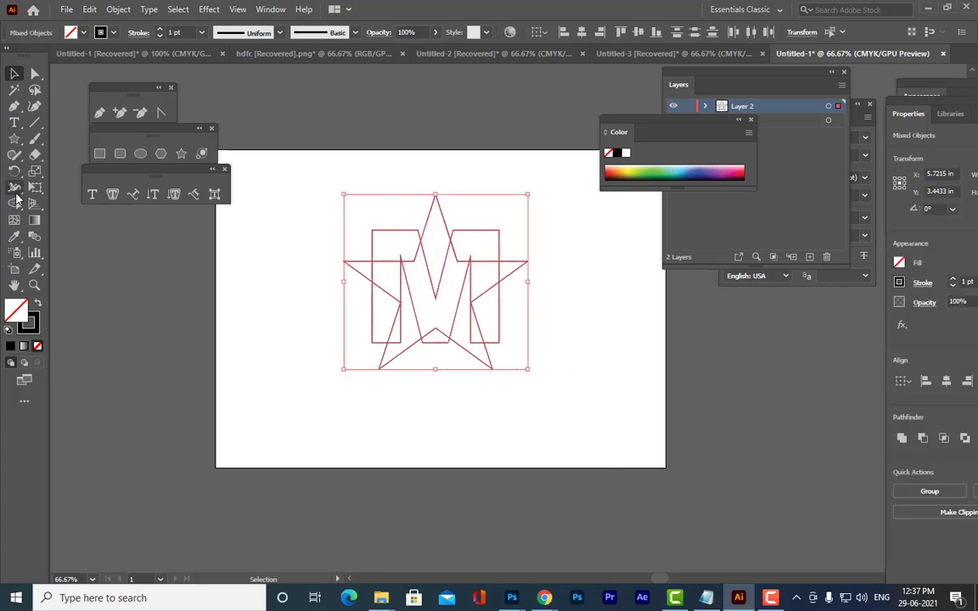
left_click_drag(16, 207, 51, 193)
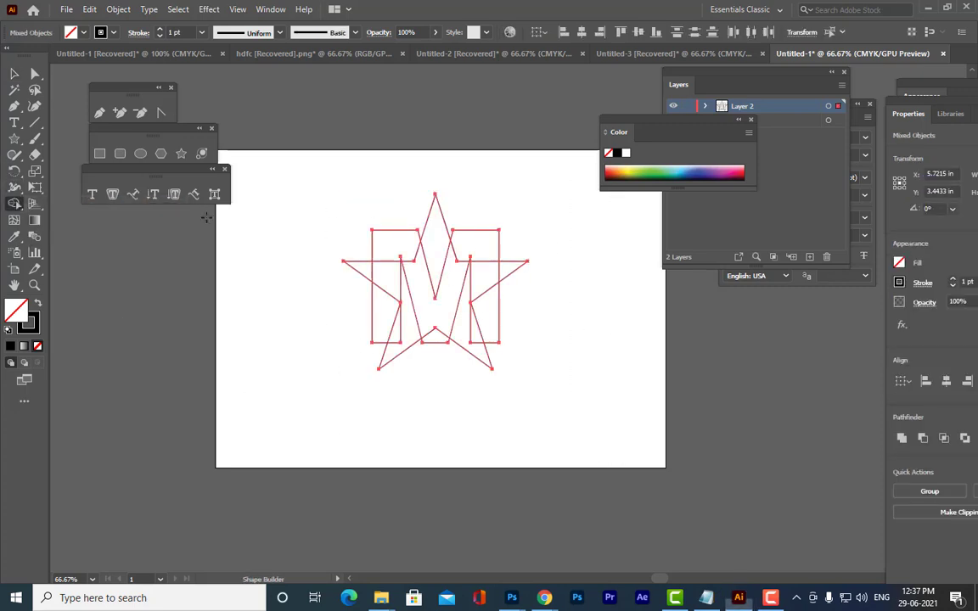
left_click(659, 164)
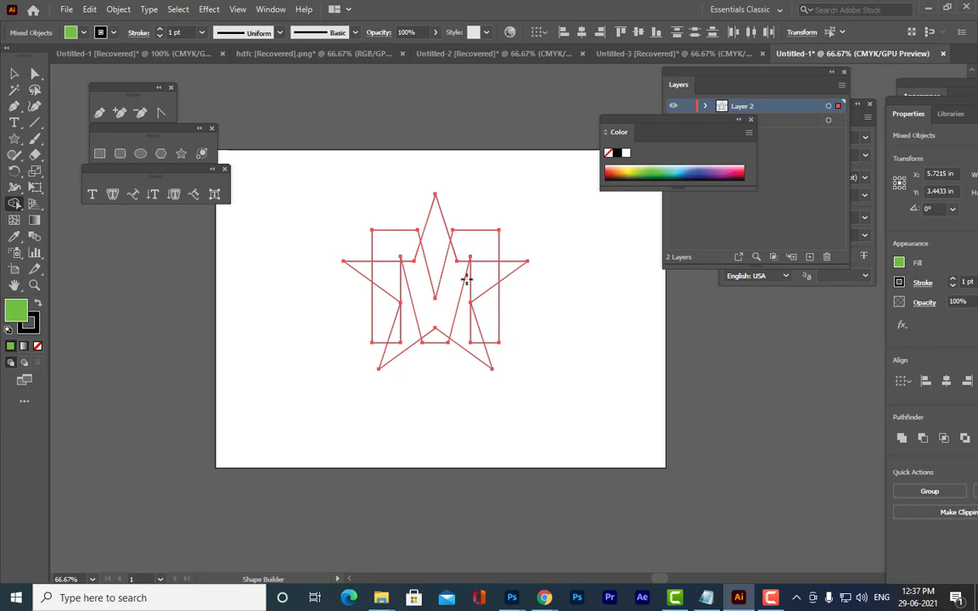
left_click(420, 289)
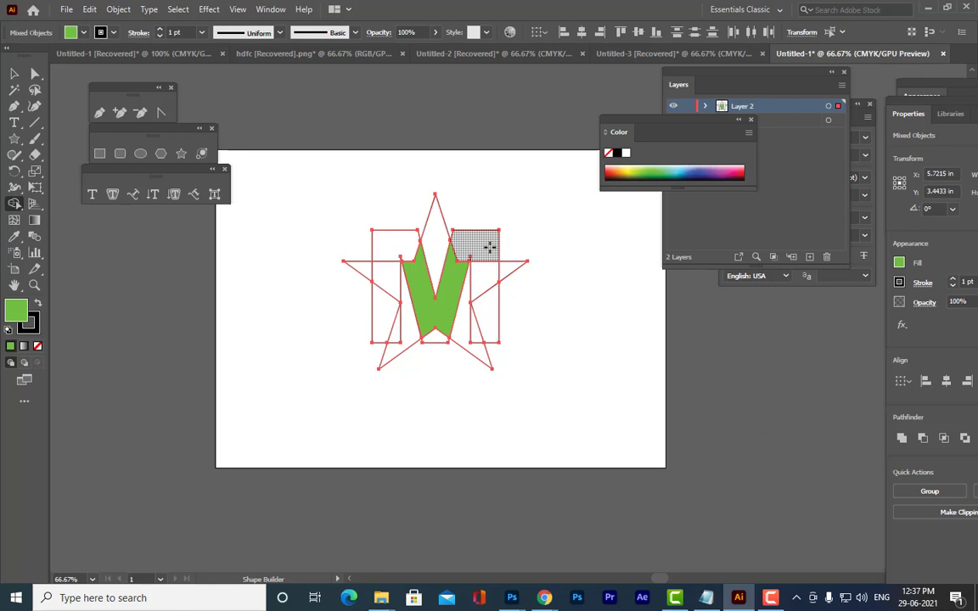
left_click(490, 247)
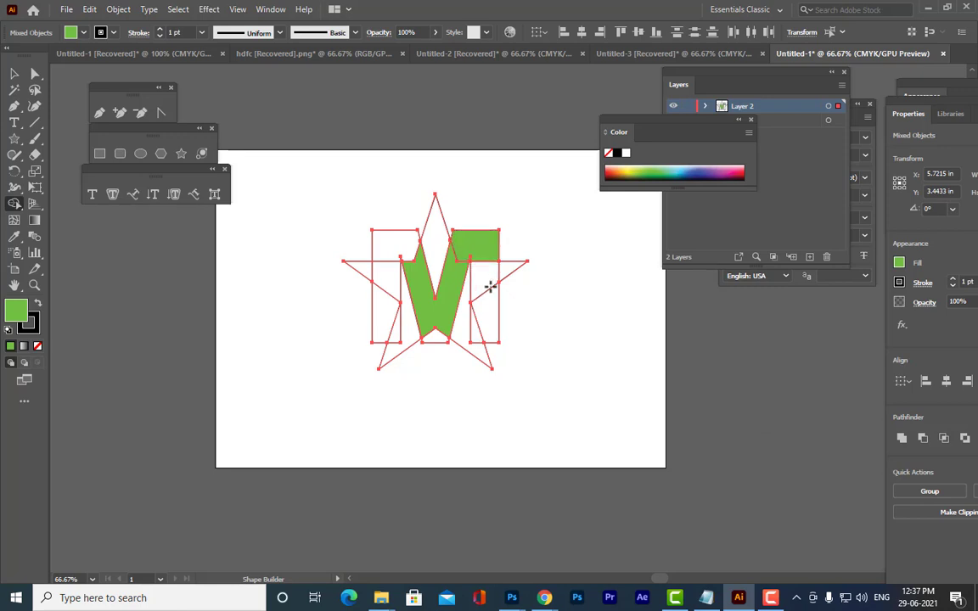
left_click(489, 279)
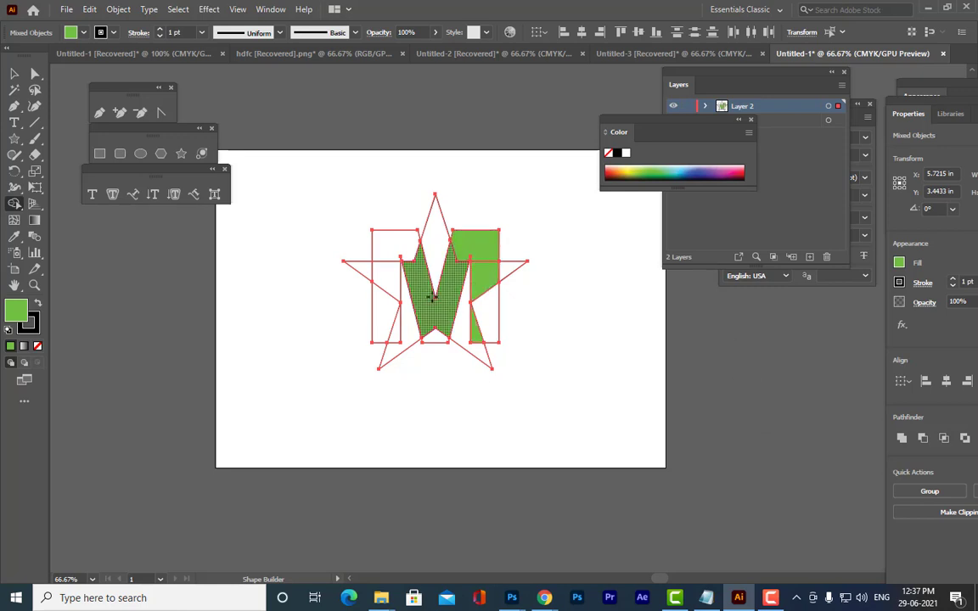
left_click(391, 280)
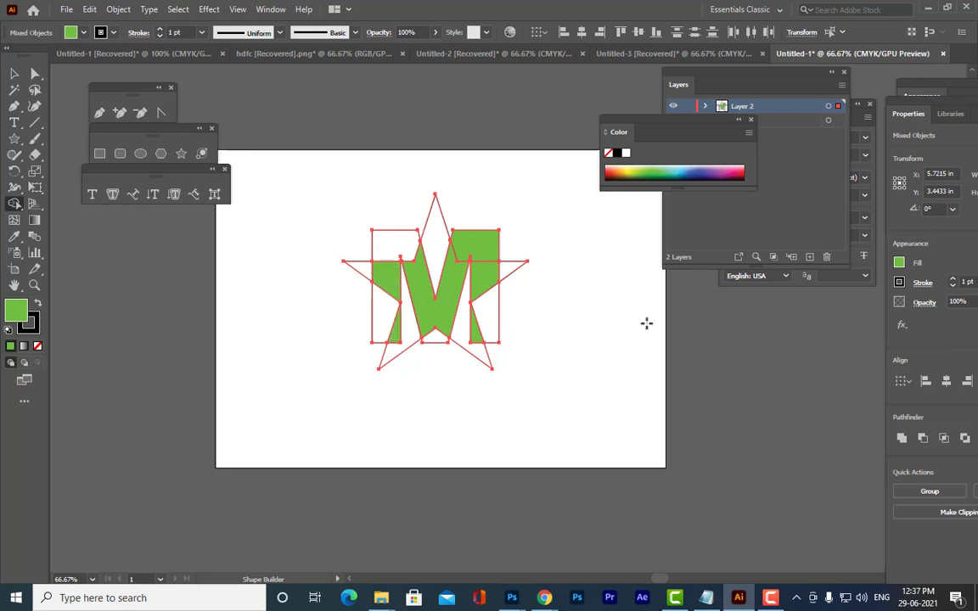
Fill the star's five point regions outside the letter M with light blue using Shape Builder
left_click(681, 168)
left_click(434, 227)
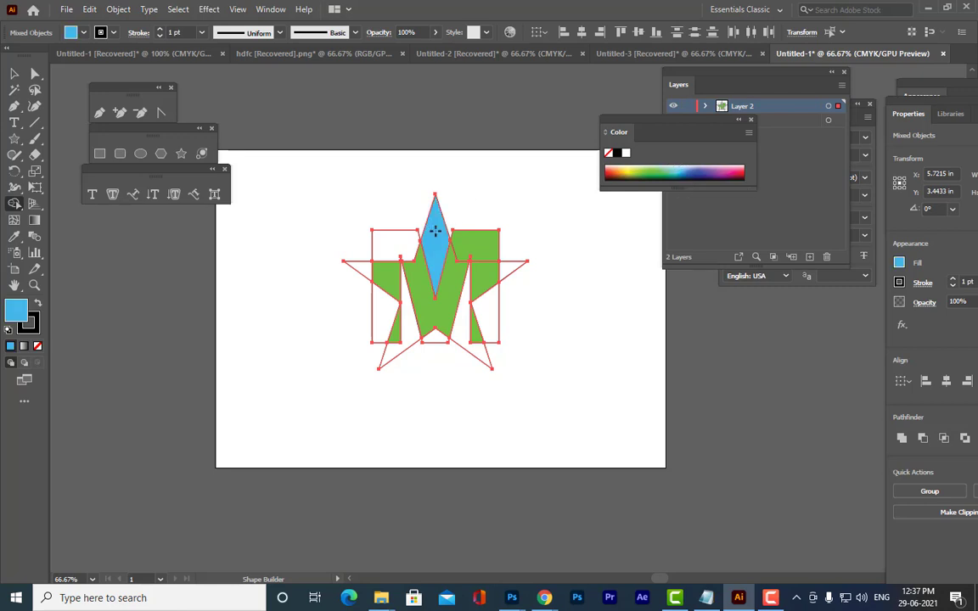
left_click(458, 328)
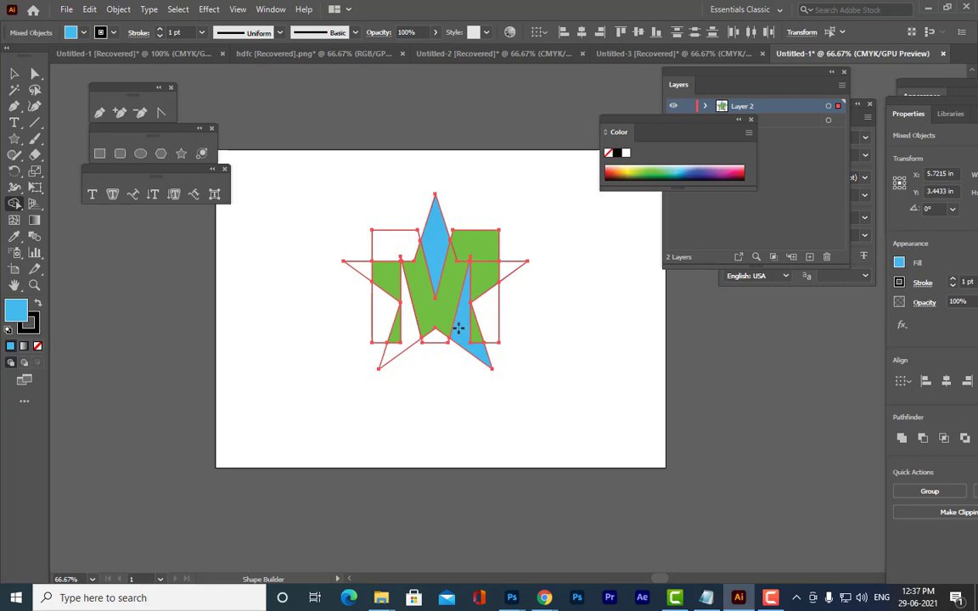
left_click(408, 324)
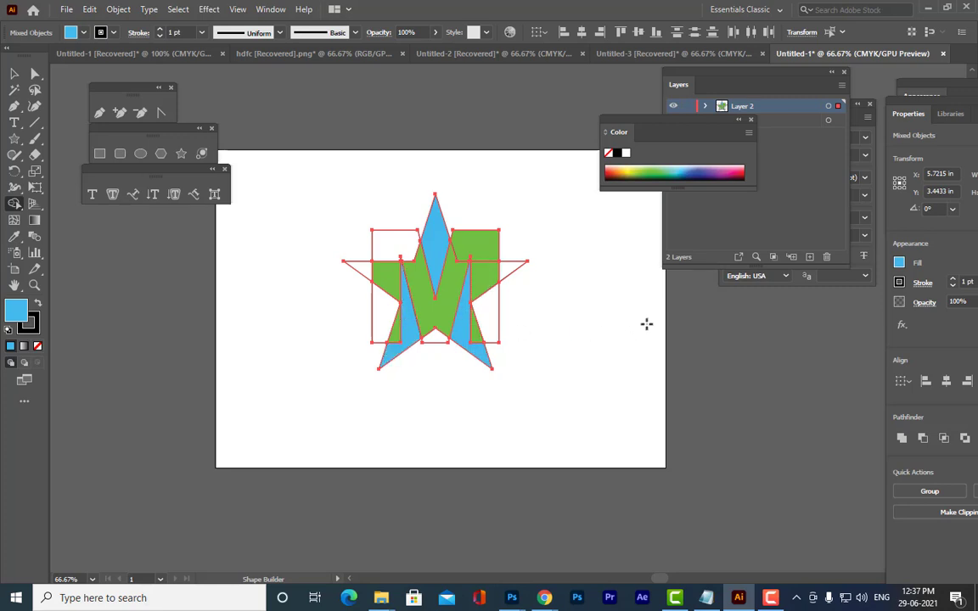
left_click(510, 264)
left_click(357, 265)
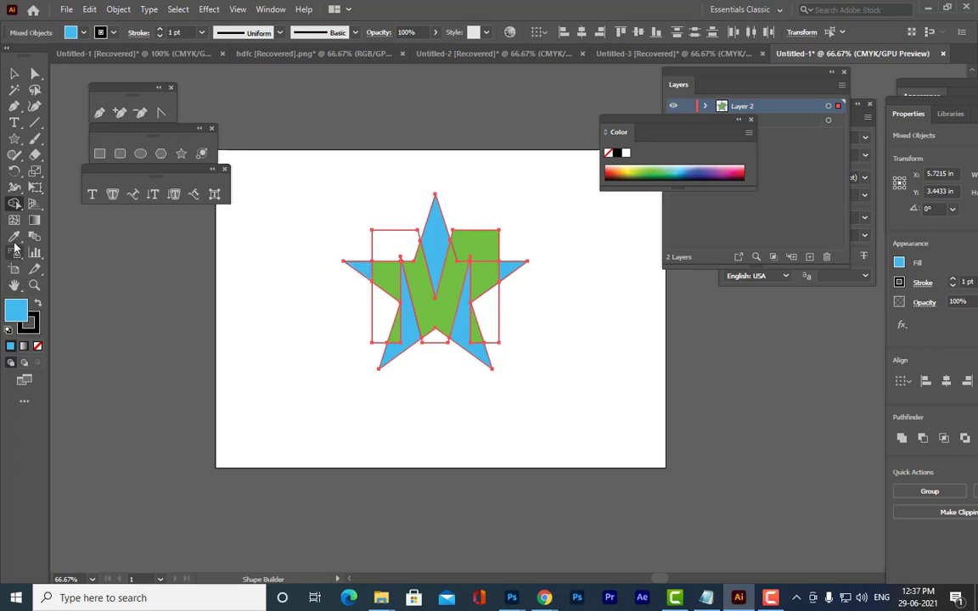
left_click(15, 237)
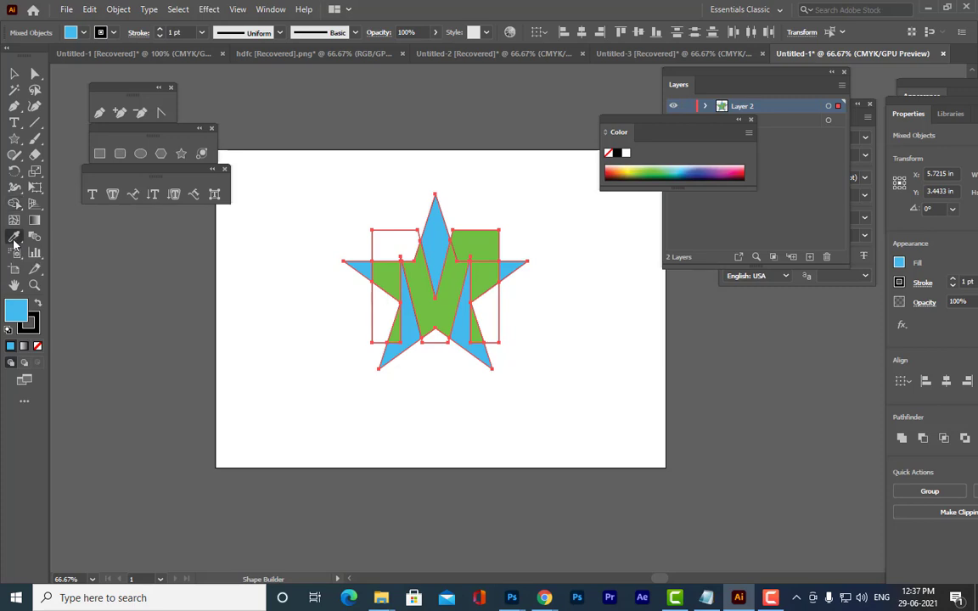
left_click(478, 241)
key("ctrl+z")
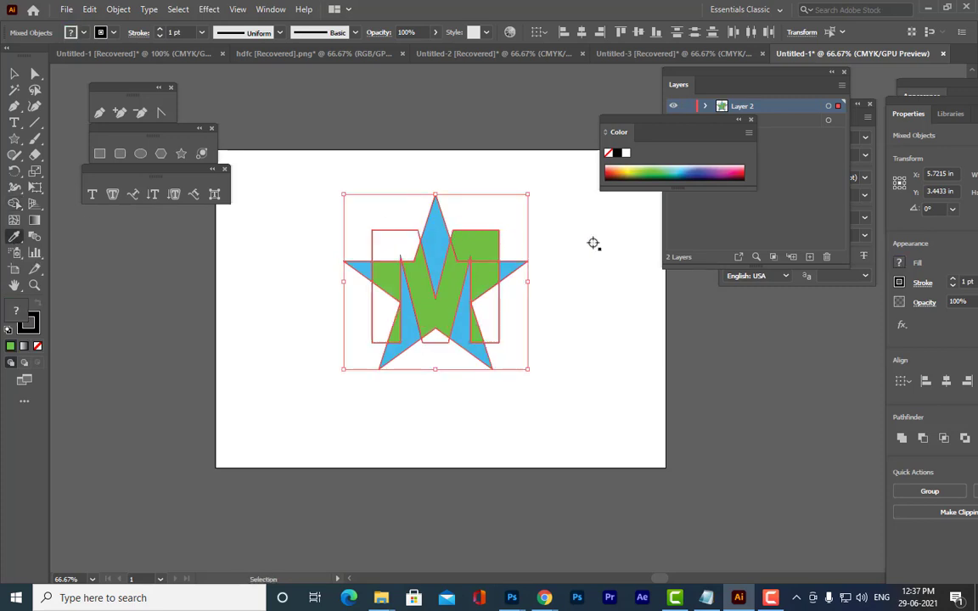
With nothing selected, sample the green fill from the M's upper-right block using the Eyedropper
key("v")
left_click(402, 160)
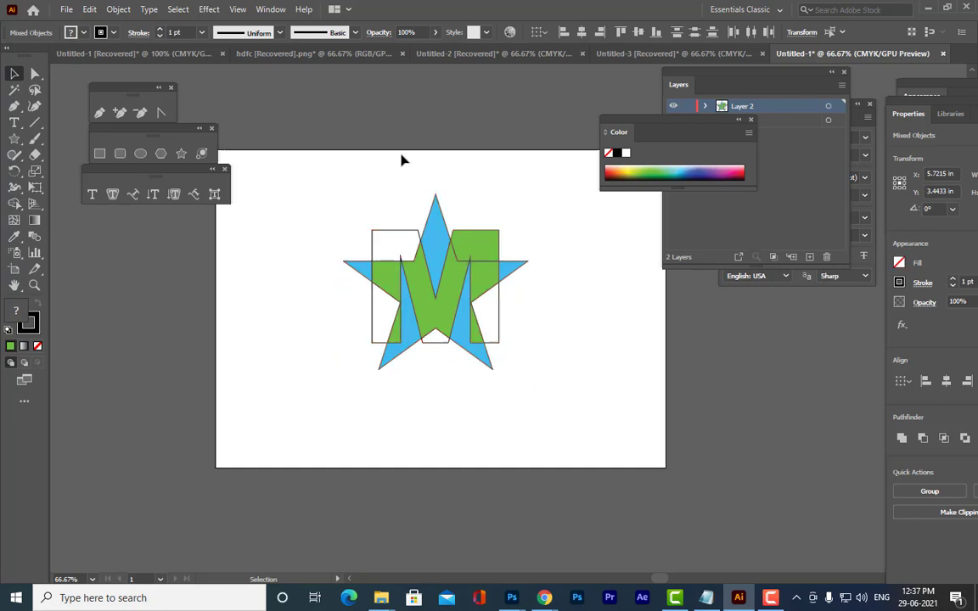
left_click(11, 238)
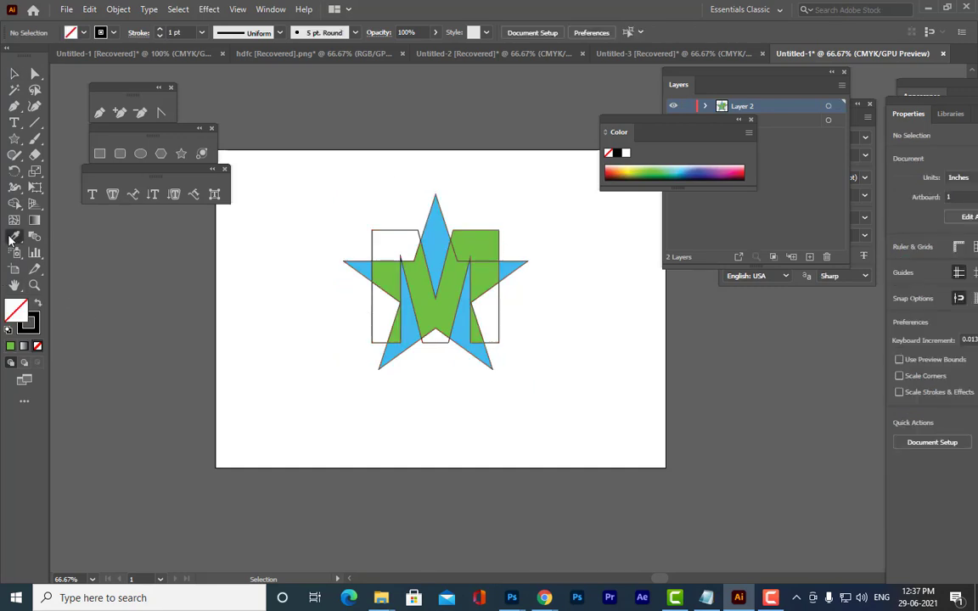
left_click(465, 246)
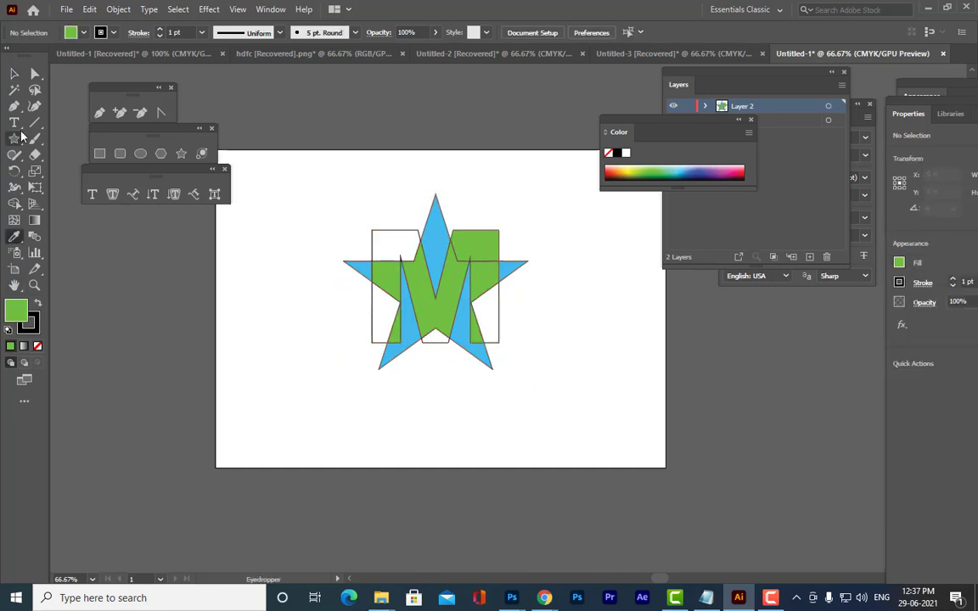
key("v")
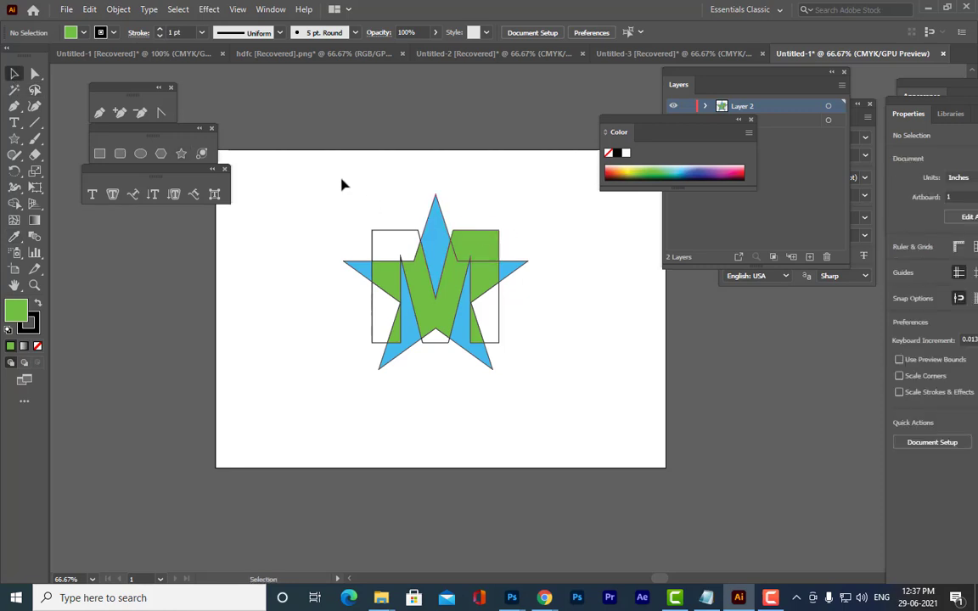
Use Shape Builder on the whole star and M artwork to fill the M's remaining unfilled regions with green
left_click_drag(297, 160, 587, 470)
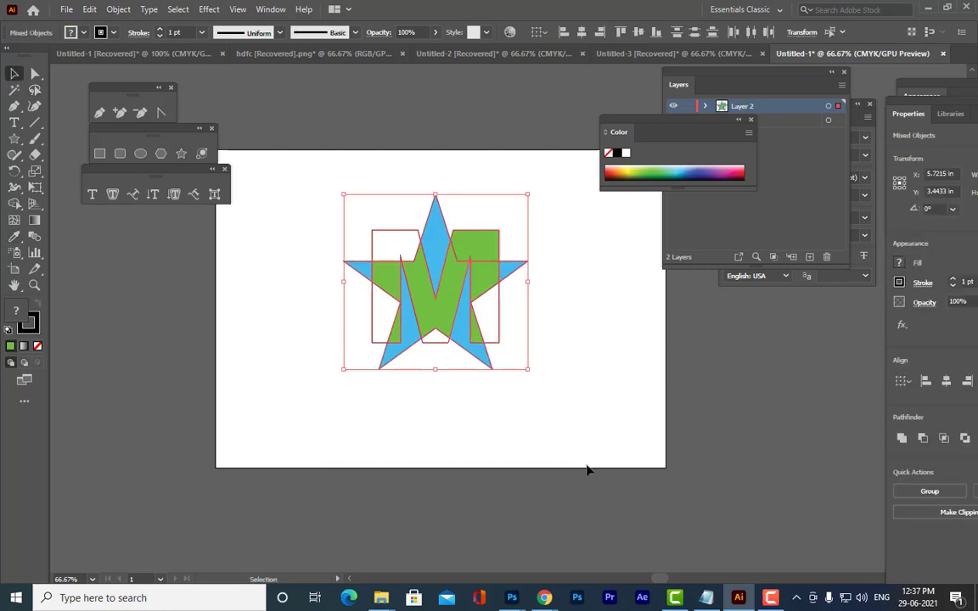
left_click(13, 205)
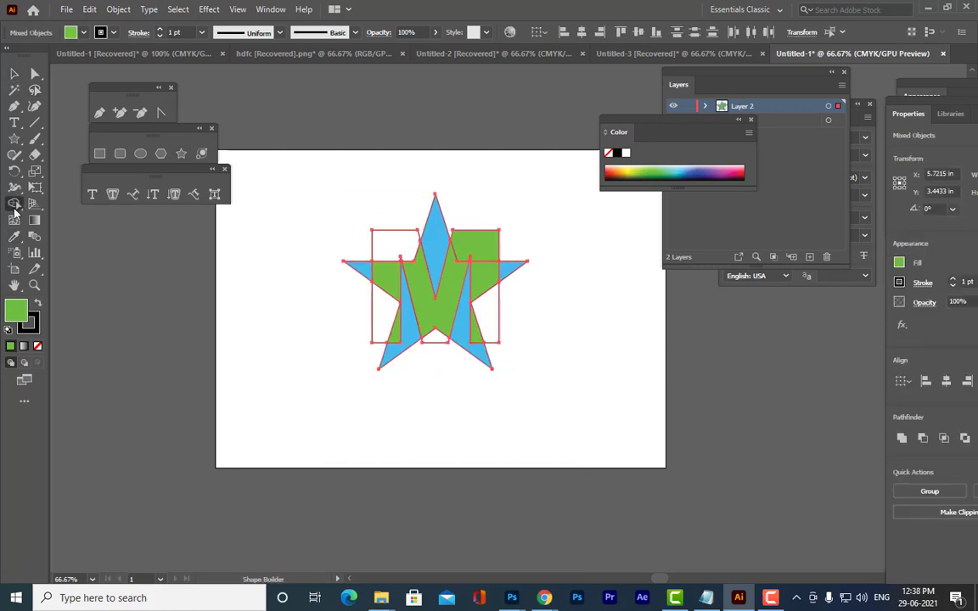
left_click_drag(14, 210, 49, 205)
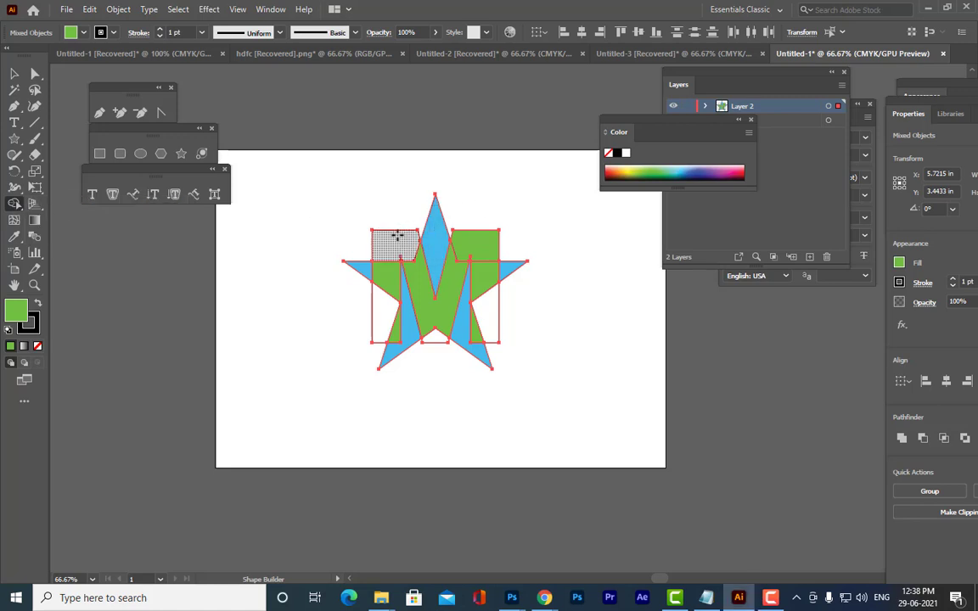
left_click(378, 304)
left_click(494, 309)
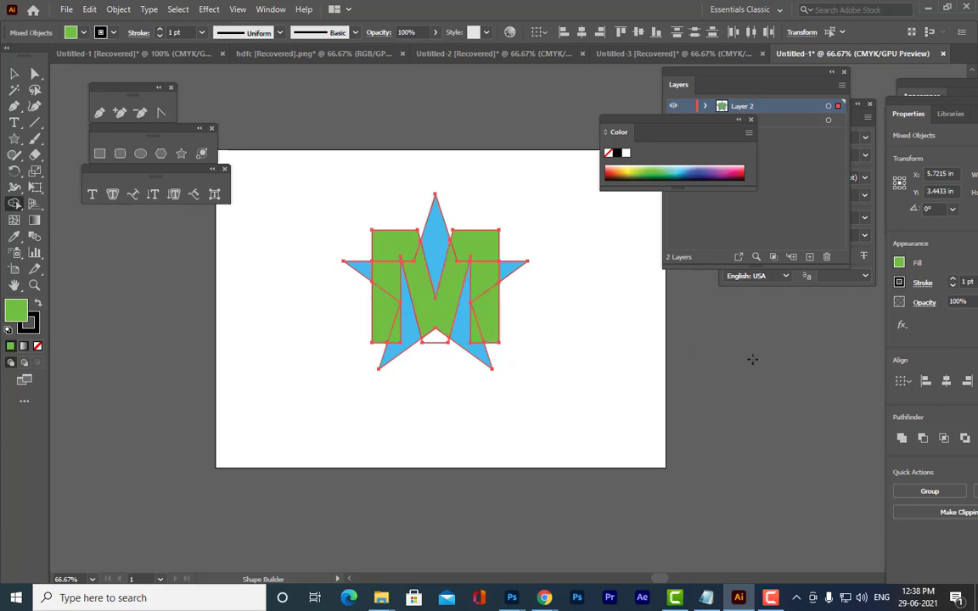
left_click(436, 337)
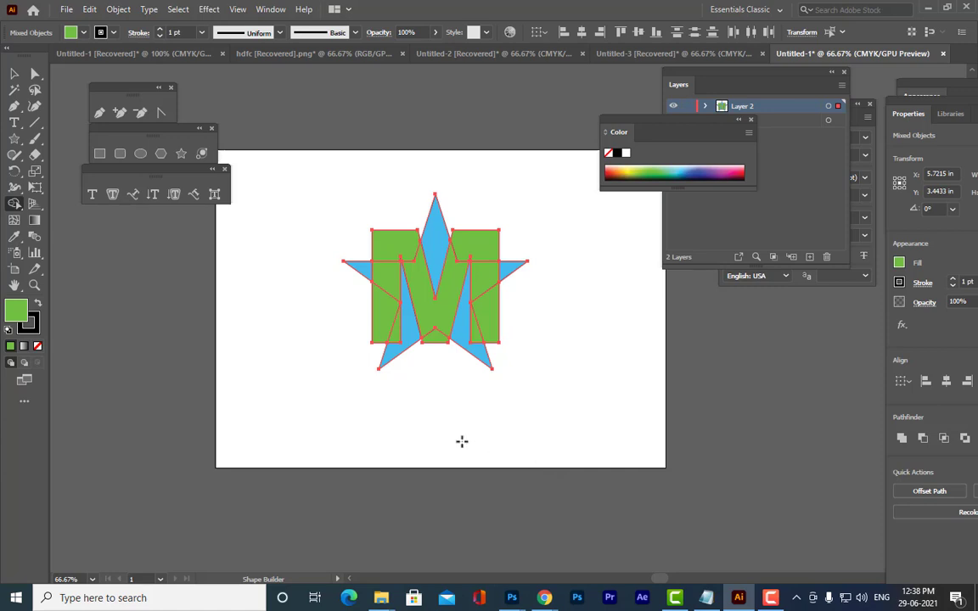
Delete the wedge below the M's centre and the star overlaps inside both M legs with Shape Builder, leaving nothing selected
left_click(435, 336)
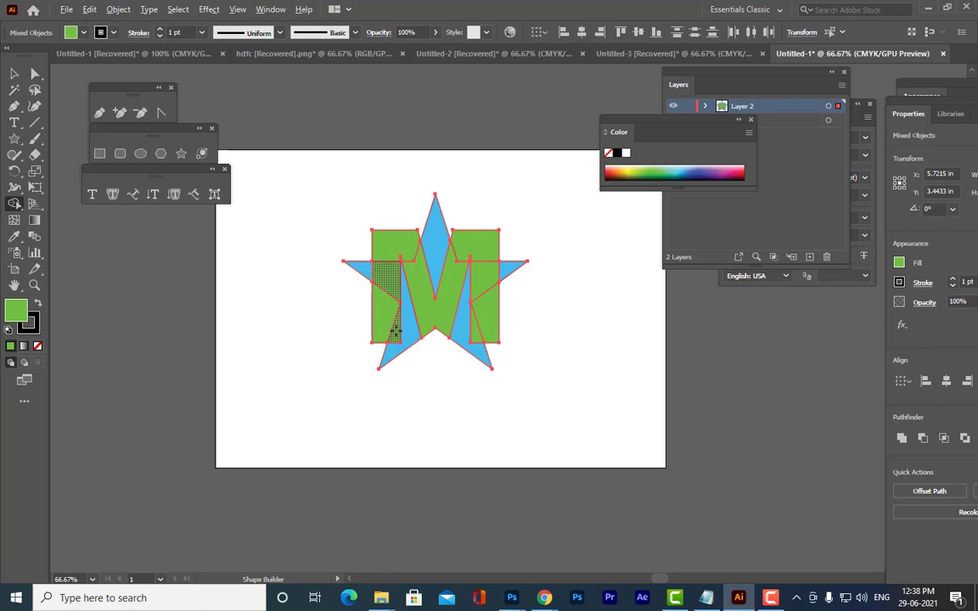
left_click(394, 329, "alt")
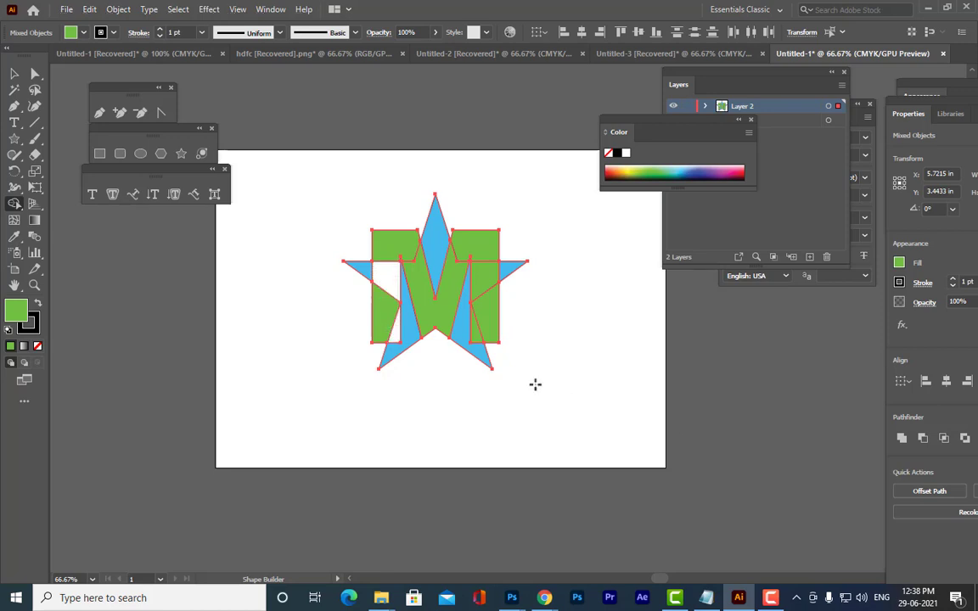
left_click(477, 337, "alt")
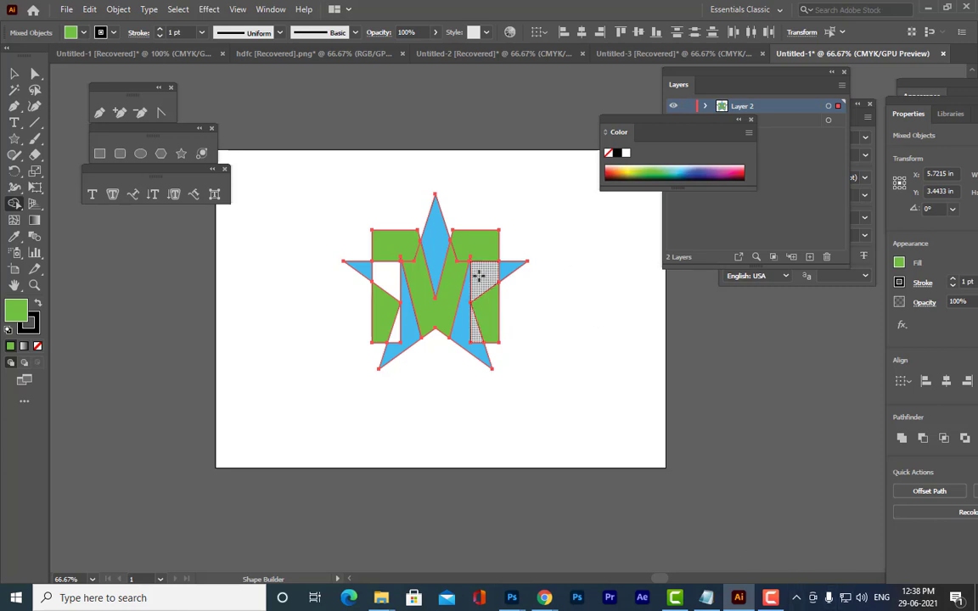
left_click_drag(480, 275, 470, 276)
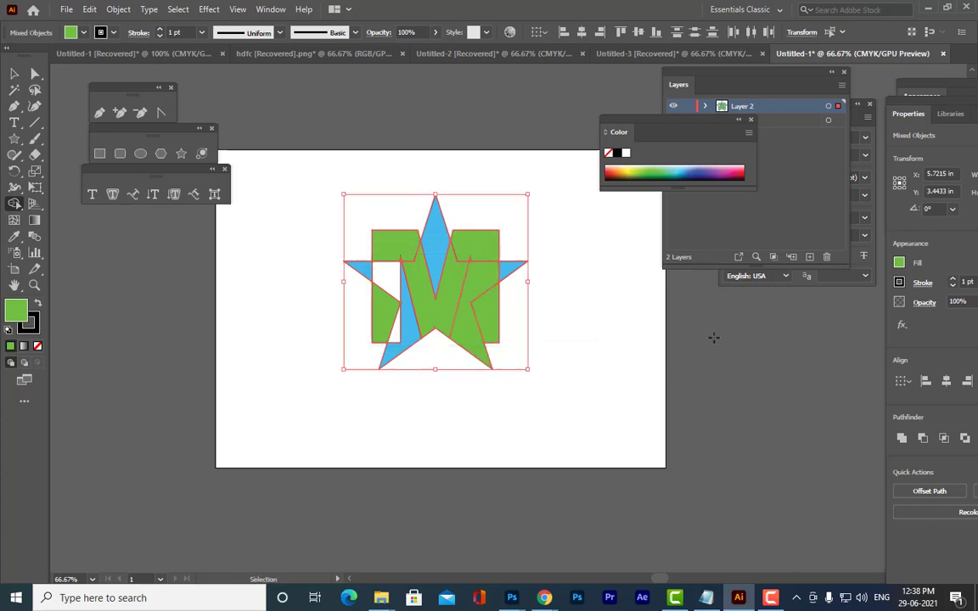
key("ctrl+z")
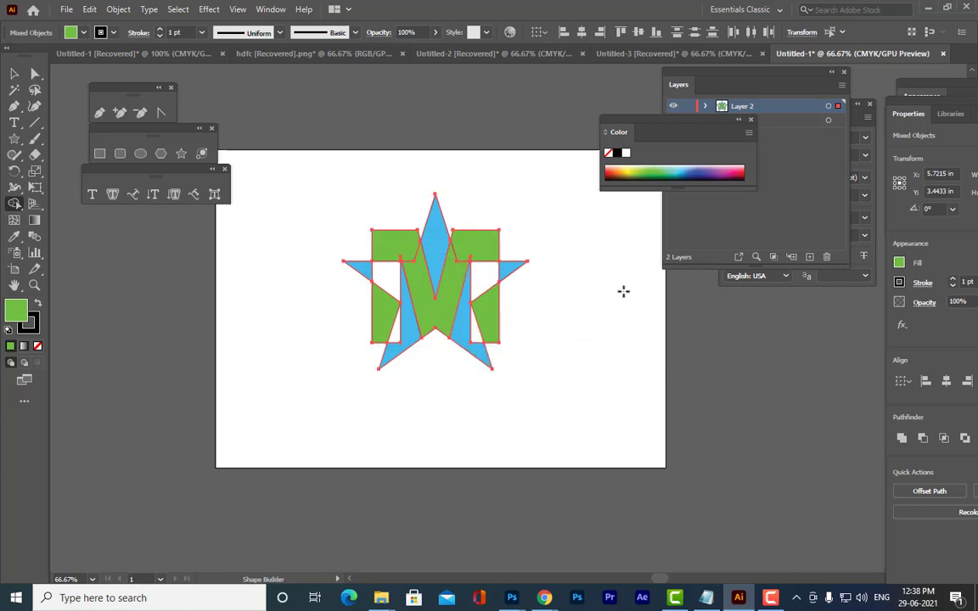
key("v")
left_click(622, 306)
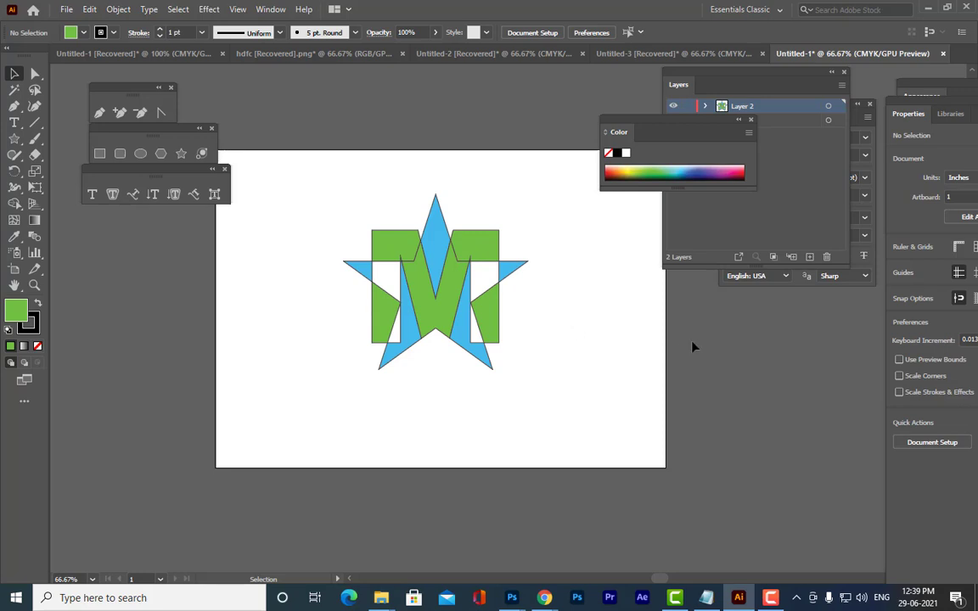
key("ctrl+plus")
key("ctrl+plus")
key("ctrl+minus")
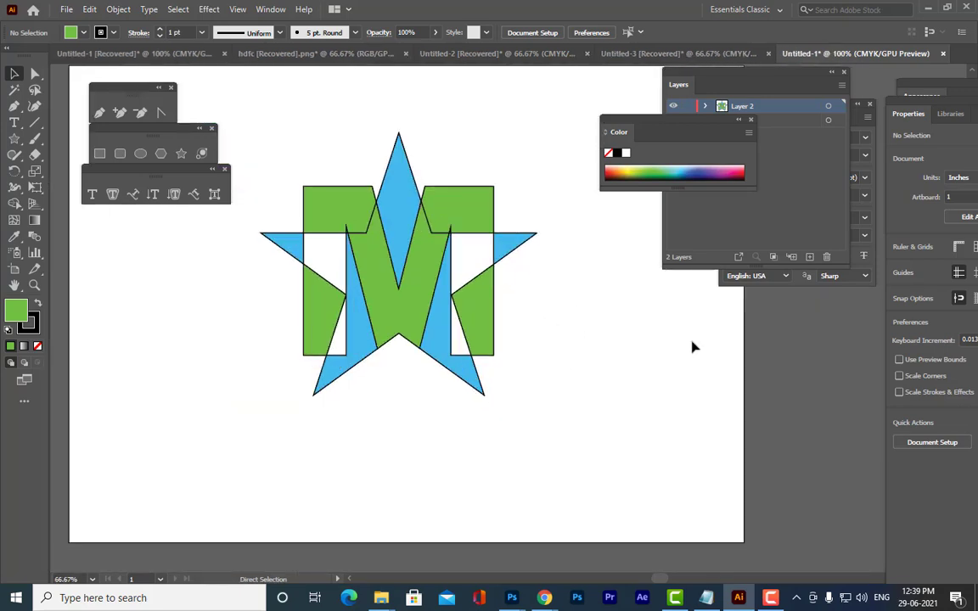
key("ctrl+minus")
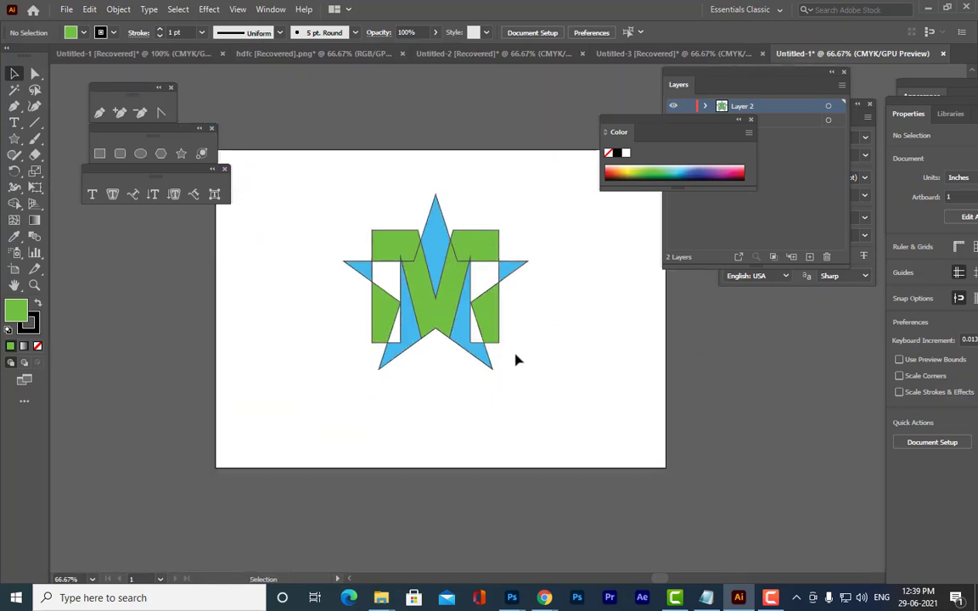
left_click(435, 257)
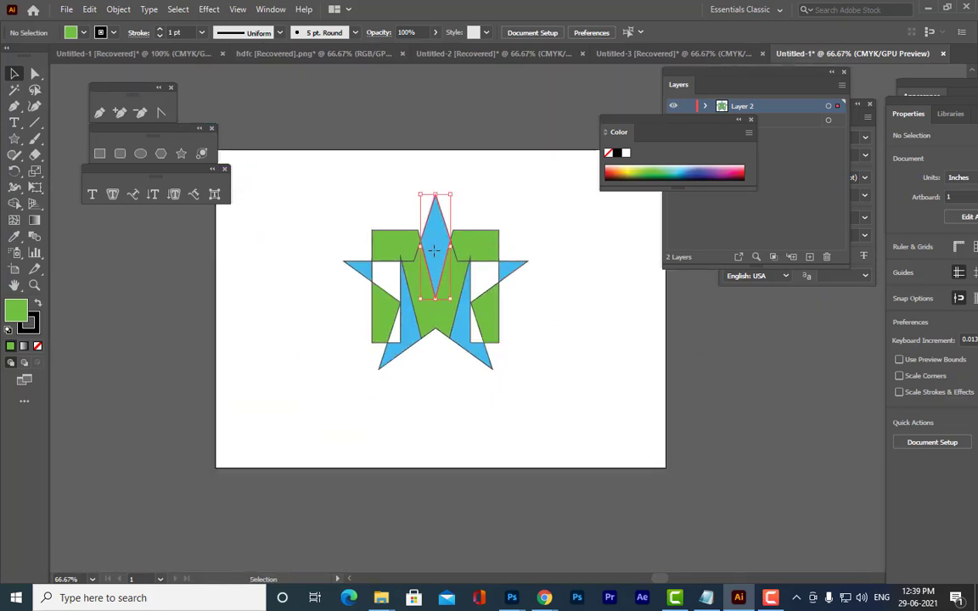
left_click(562, 272)
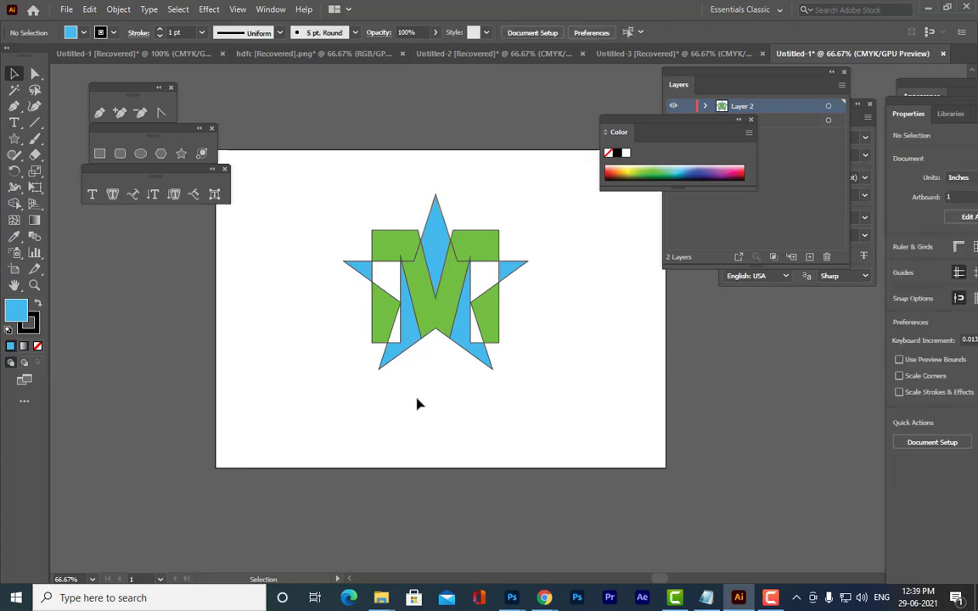
left_click(384, 234)
left_click(592, 275)
Remove the stroke from the green M group
left_click(400, 257)
left_click(31, 325)
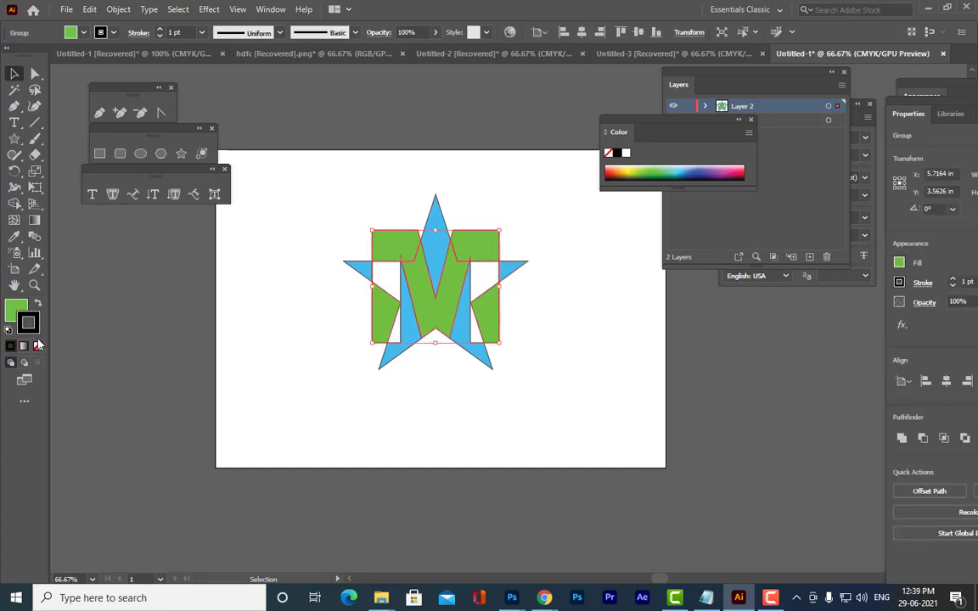
left_click(37, 345)
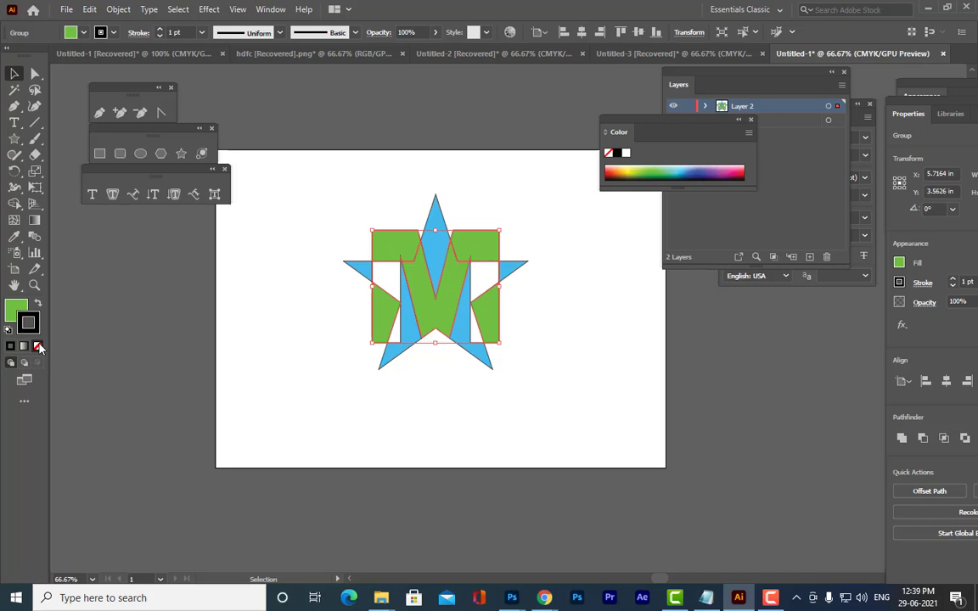
left_click(272, 351)
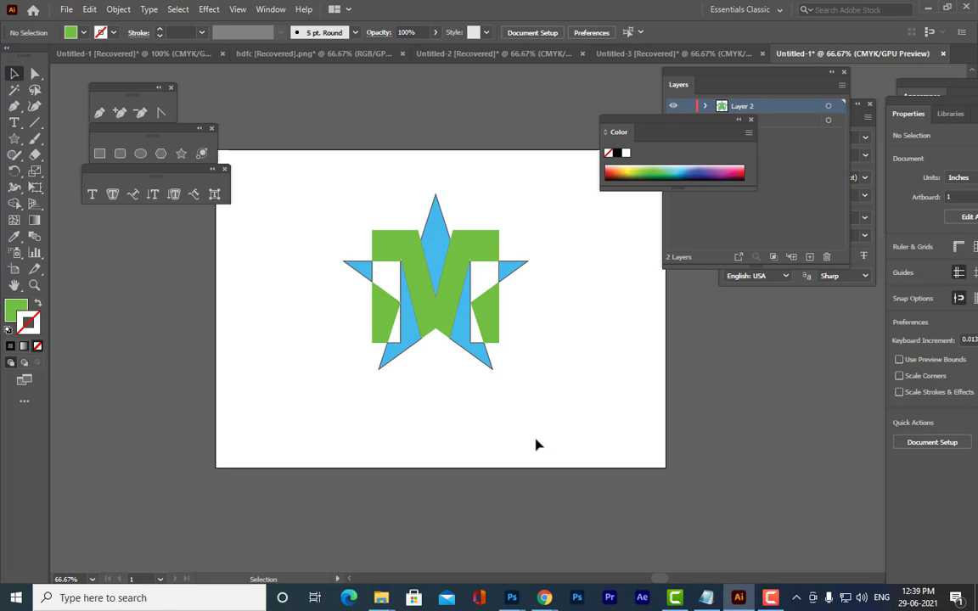
Remove the stroke from the star's two blue side points and its blue top point
left_click(512, 263)
left_click(512, 263)
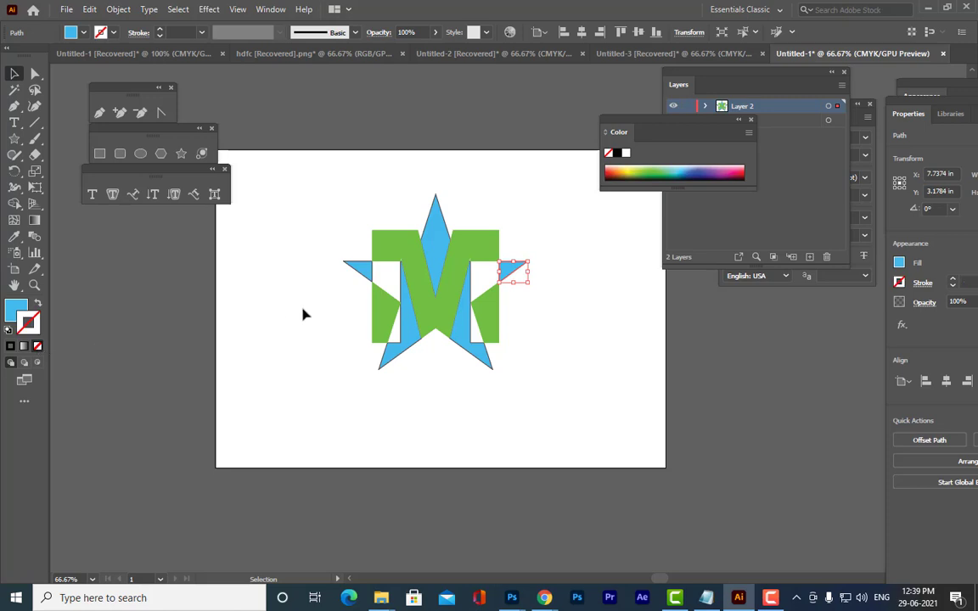
left_click(358, 271)
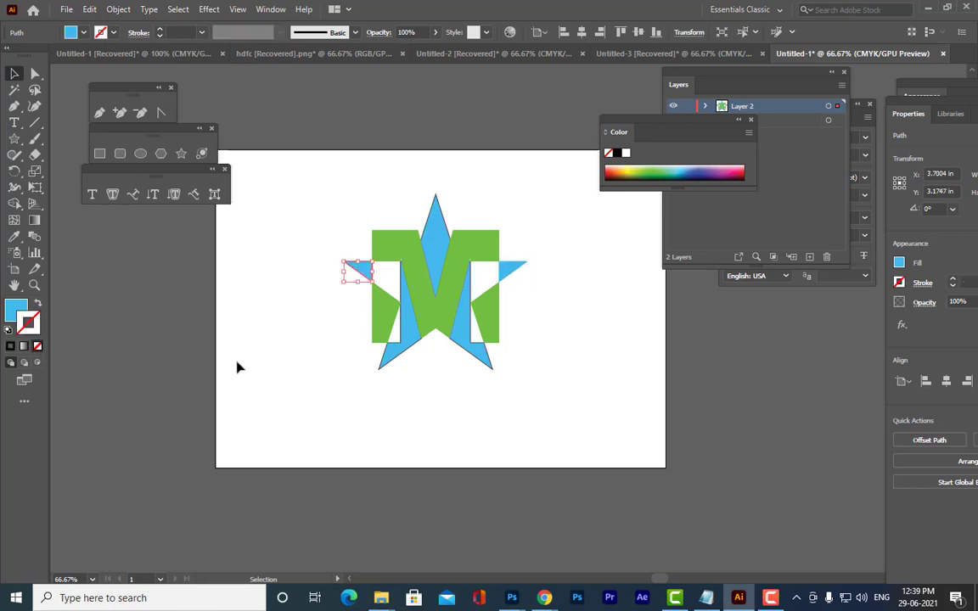
left_click(340, 371)
left_click(440, 241)
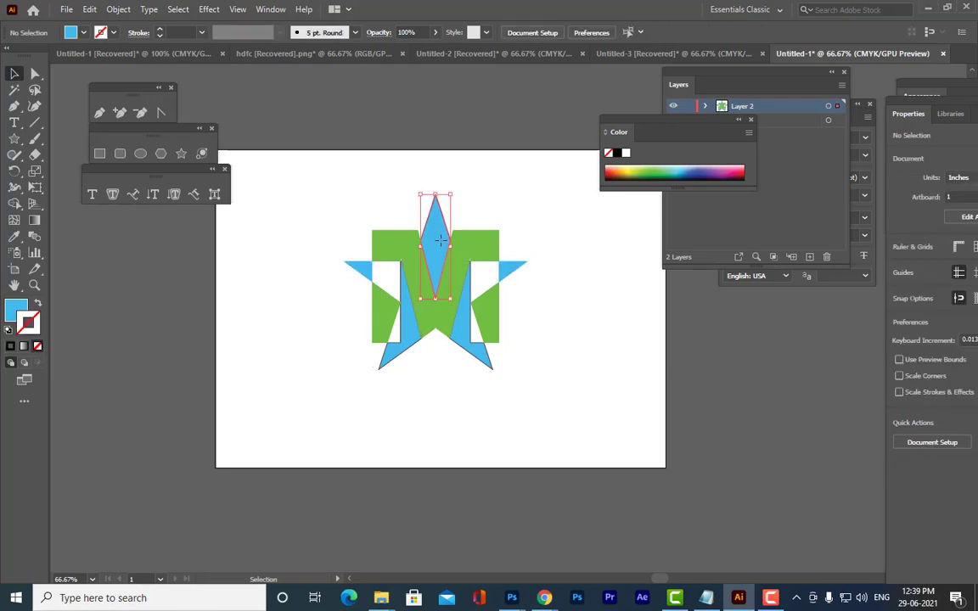
left_click(261, 410)
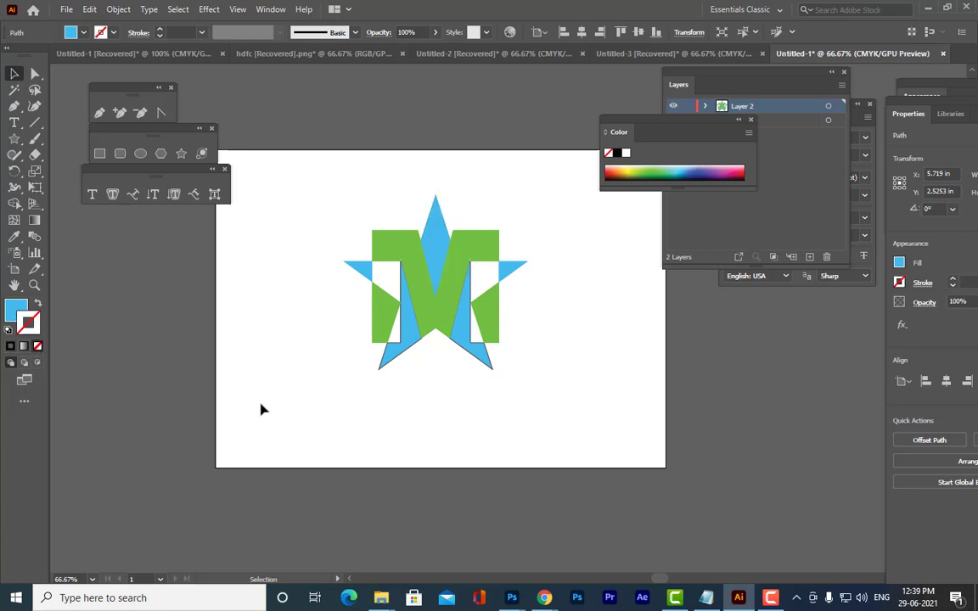
Remove the stroke from the star's two blue lower points
left_click(384, 362)
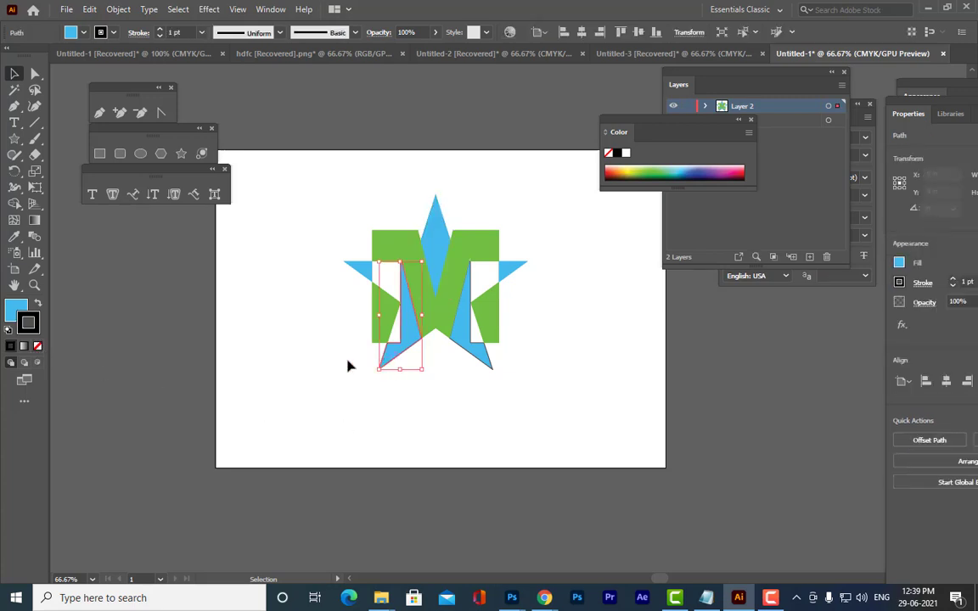
left_click(38, 348)
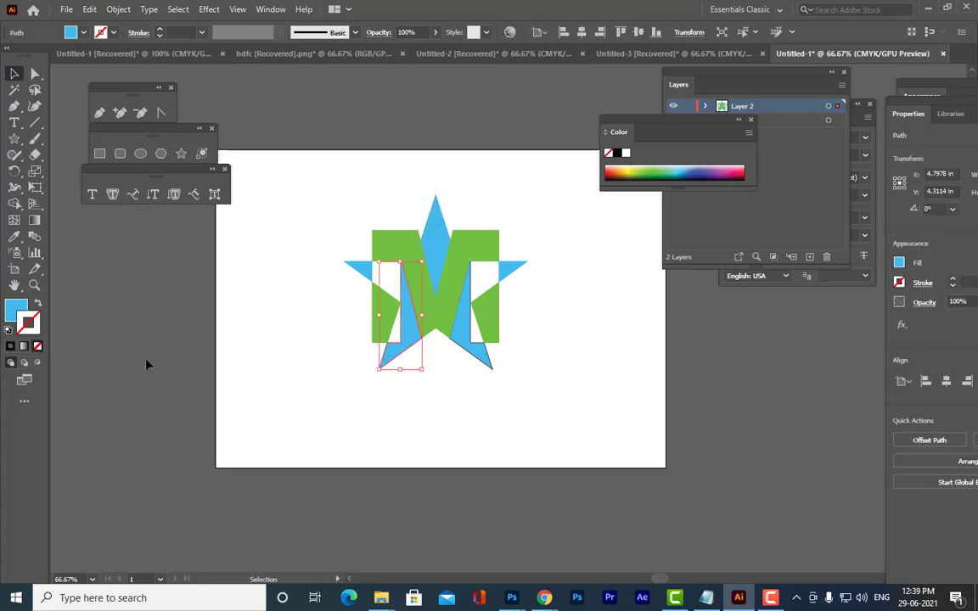
left_click(257, 379)
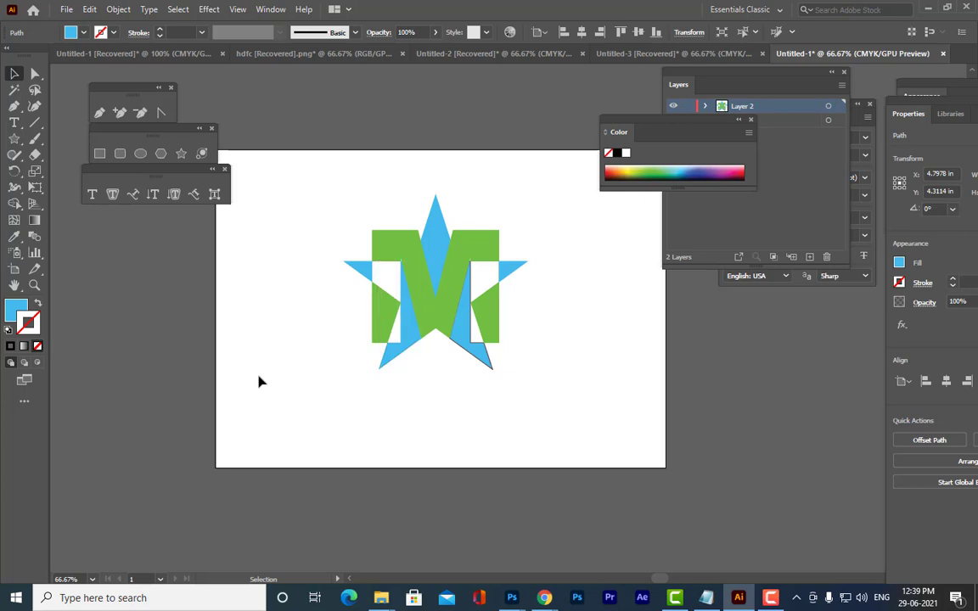
left_click(481, 364)
left_click(38, 348)
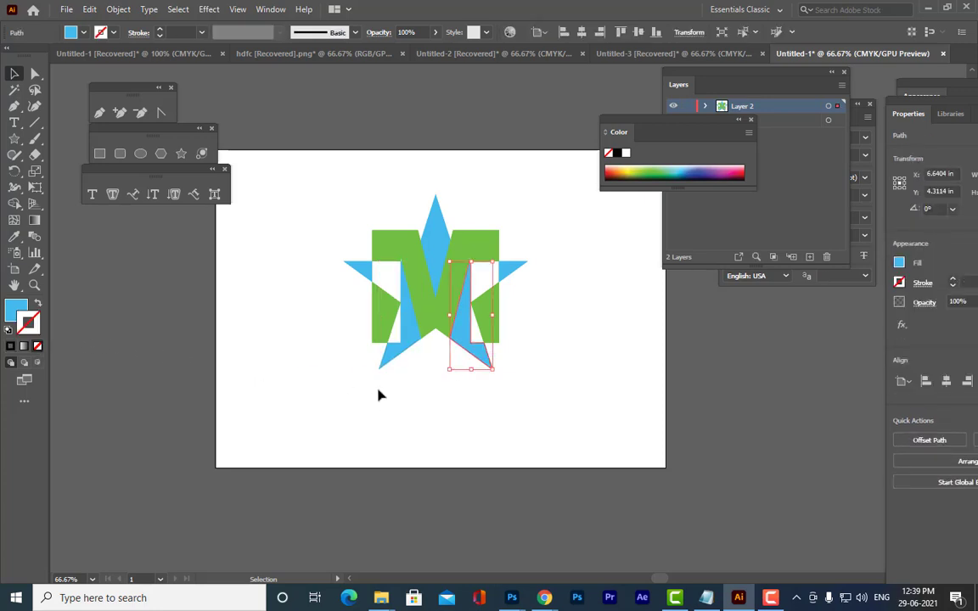
left_click(379, 395)
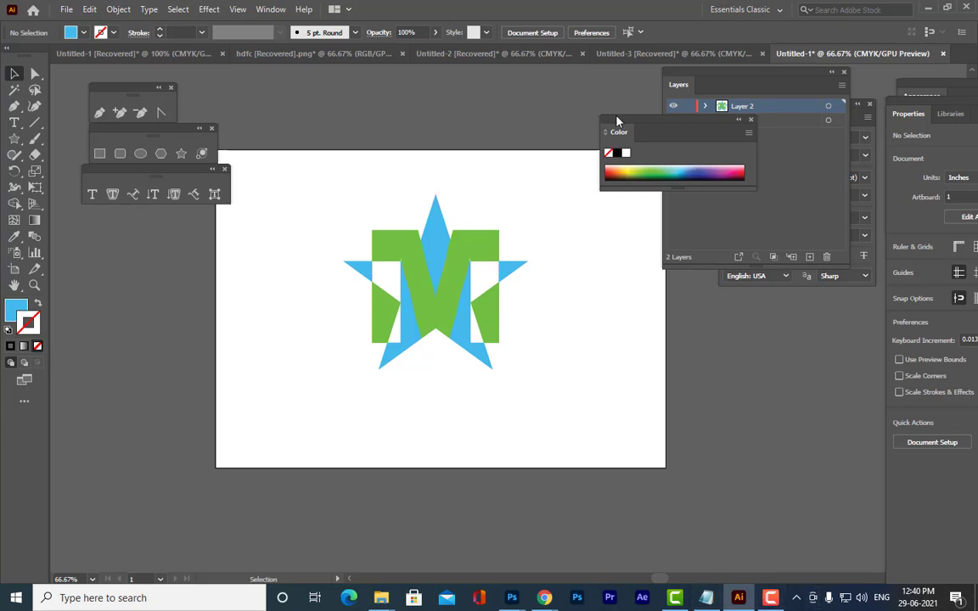
Unlock Layer 1 and make it visible behind the star and M artwork
left_click_drag(617, 121, 672, 141)
left_click(407, 242)
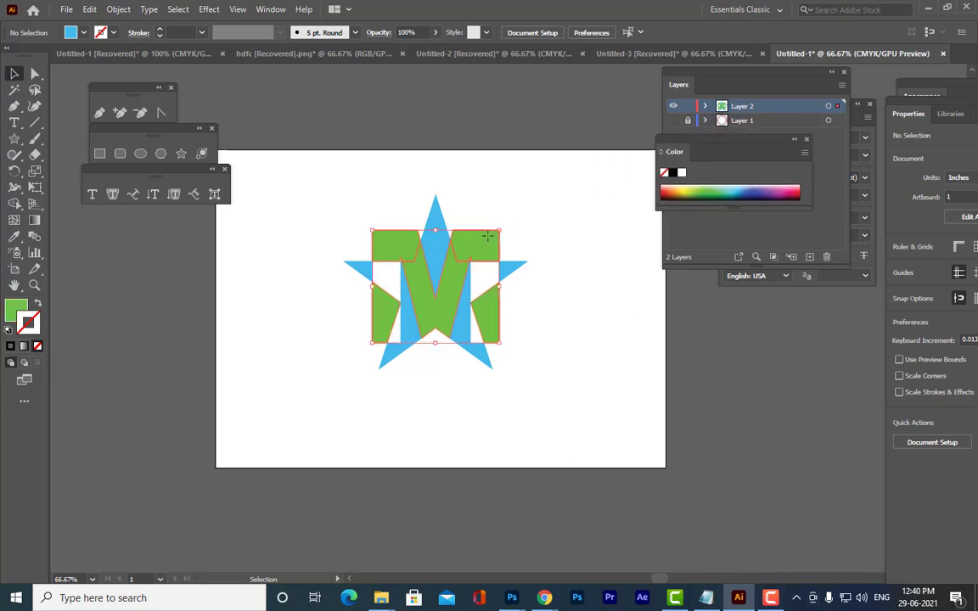
left_click(581, 208)
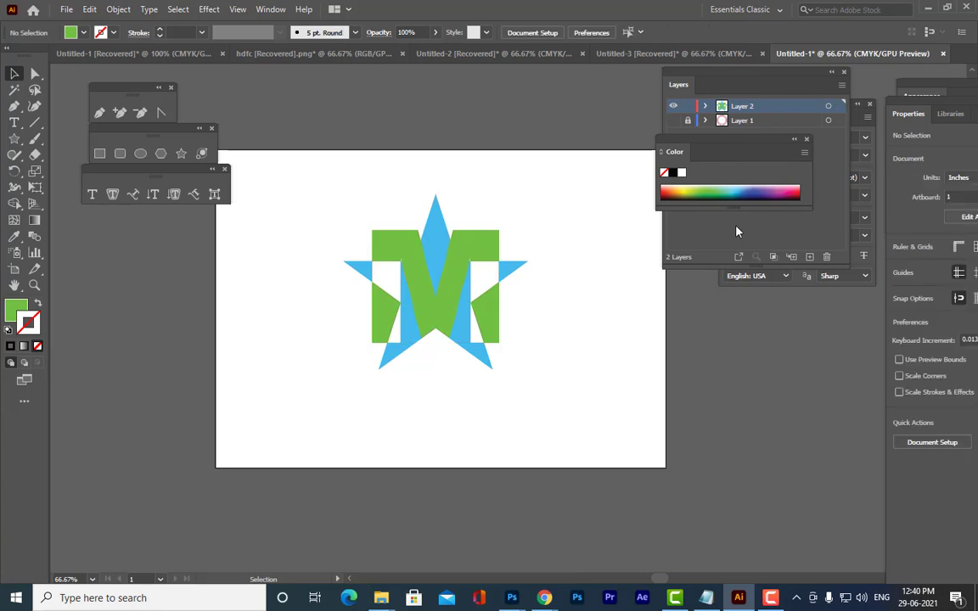
left_click(687, 121)
left_click(673, 120)
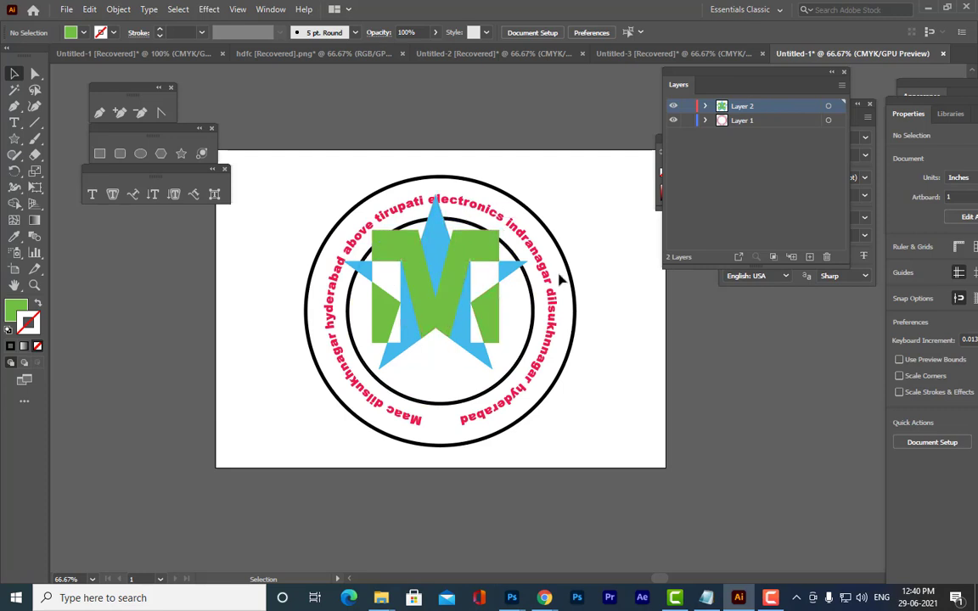
Scale down all the Layer 2 artwork proportionally and position it inside the inner circle of the round emblem
left_click(828, 107)
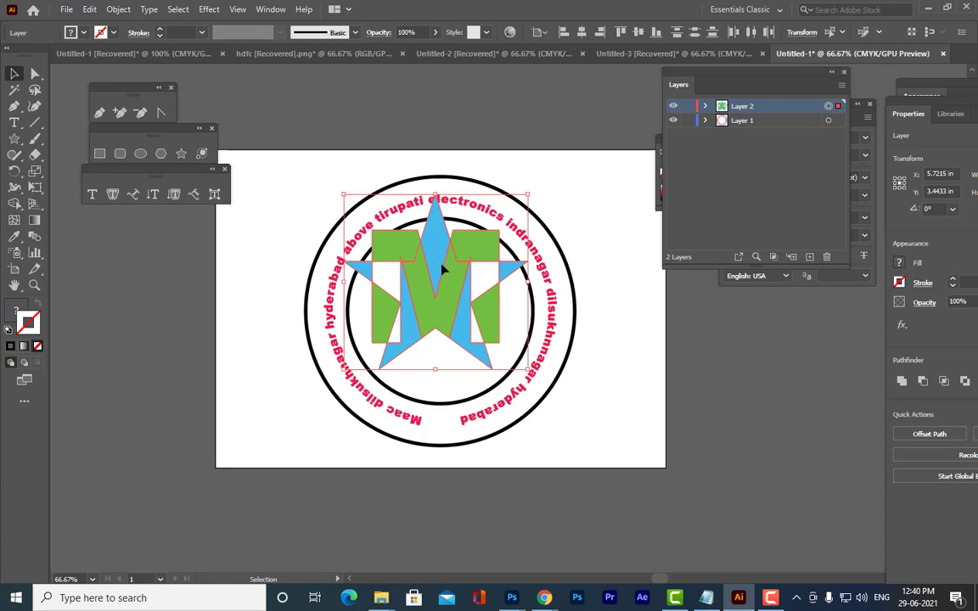
left_click_drag(441, 268, 448, 286)
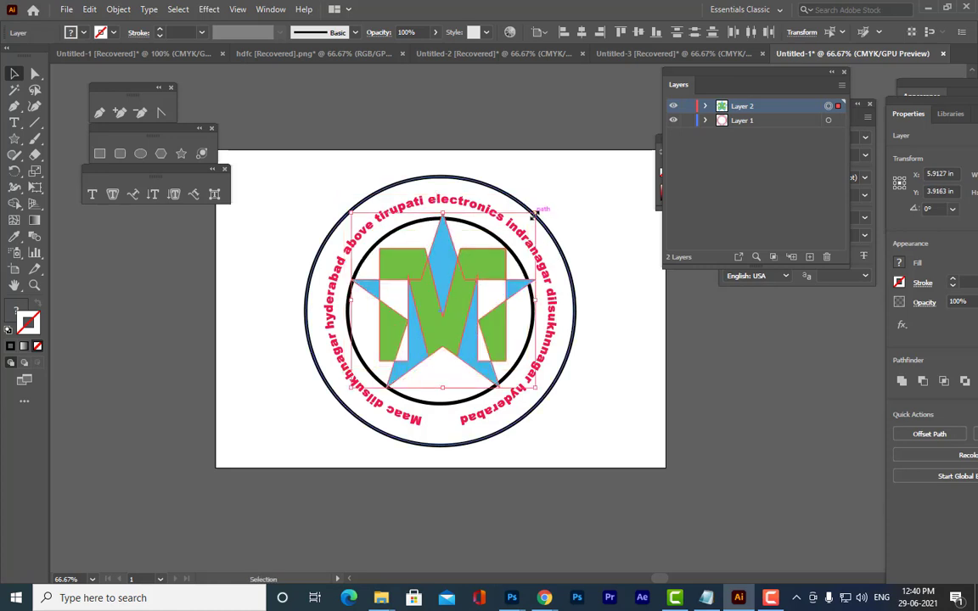
left_click_drag(535, 214, 509, 239)
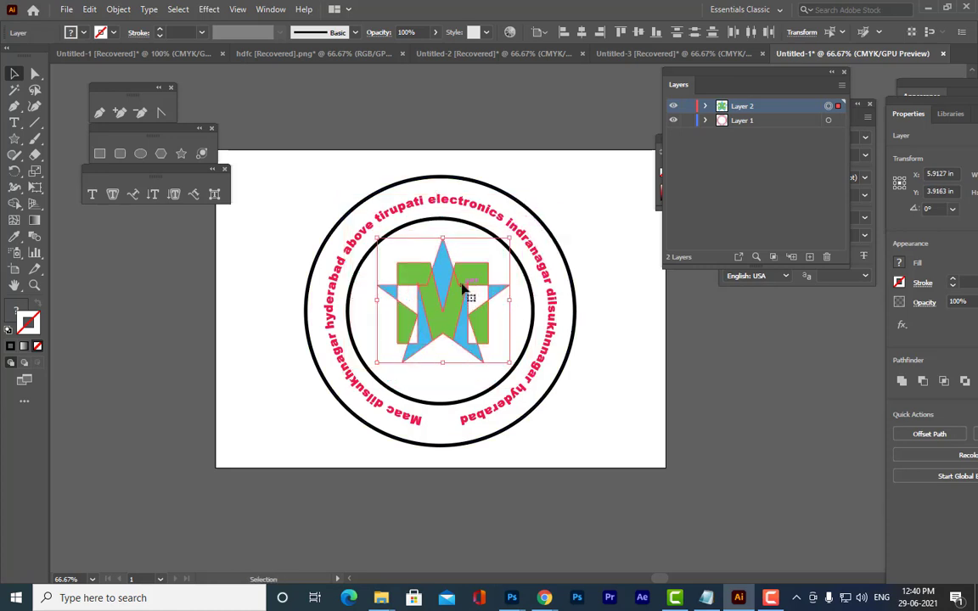
left_click_drag(463, 288, 458, 293)
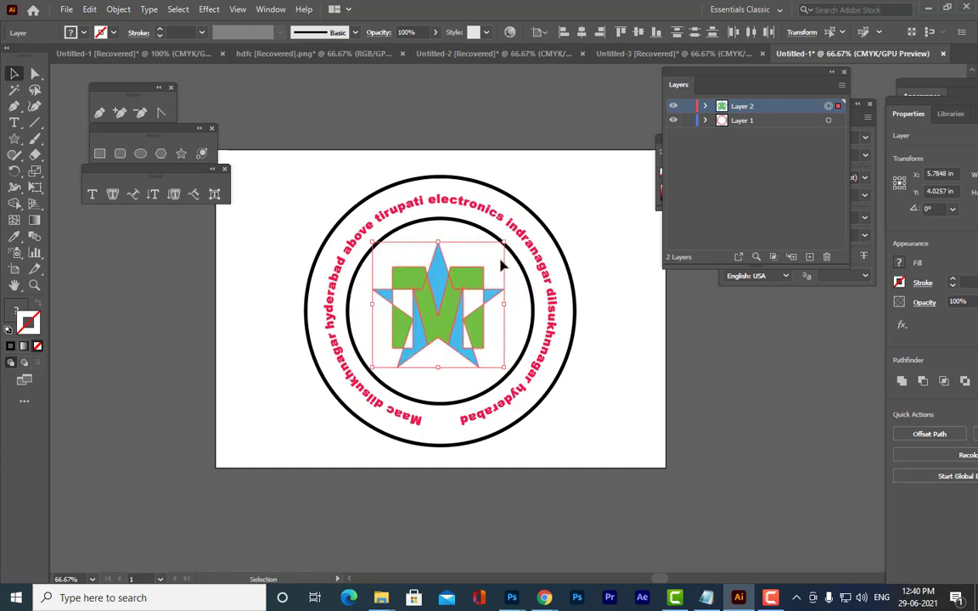
mouse_move(506, 245)
left_mouse_down()
mouse_move(528, 237)
mouse_move(514, 233)
left_mouse_up()
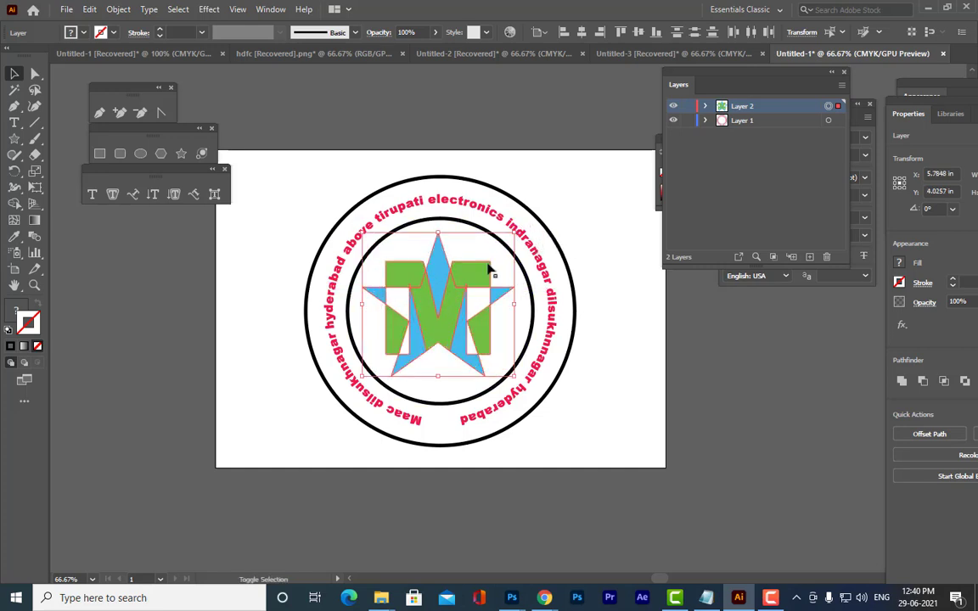
Nudge the star and M artwork to the centre of the inner circle
left_click_drag(432, 312, 436, 313)
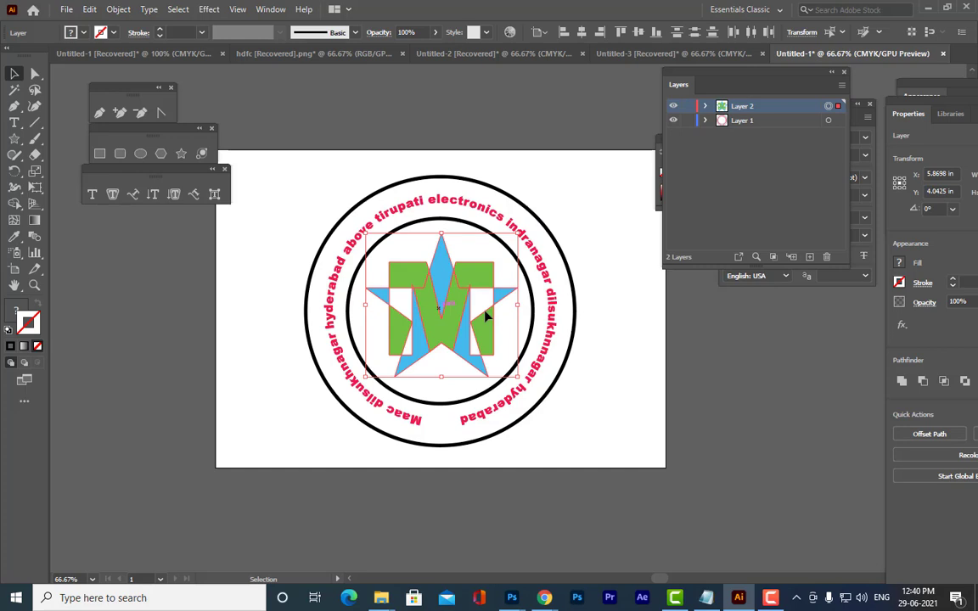
left_click(619, 324)
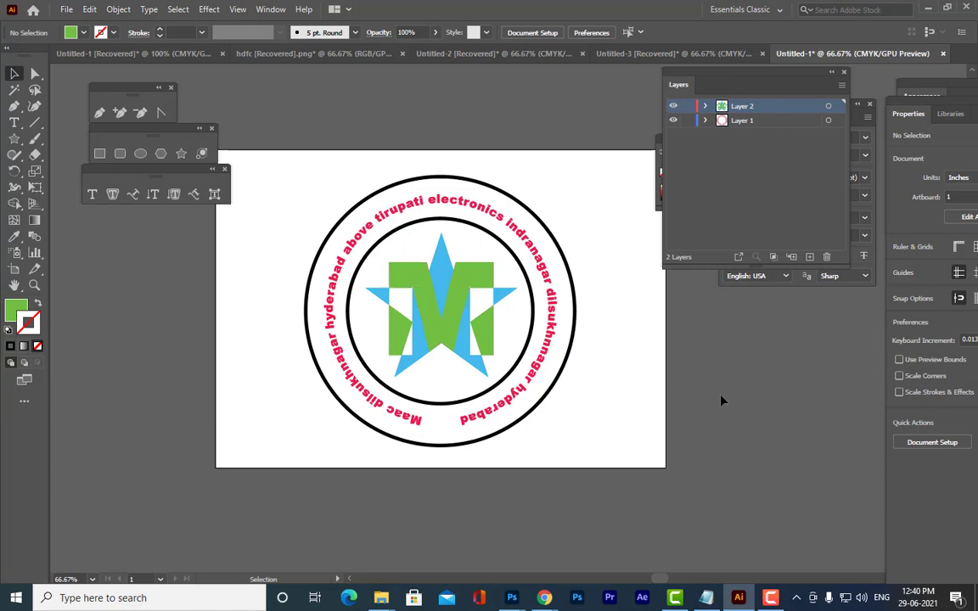
left_click_drag(702, 79, 737, 84)
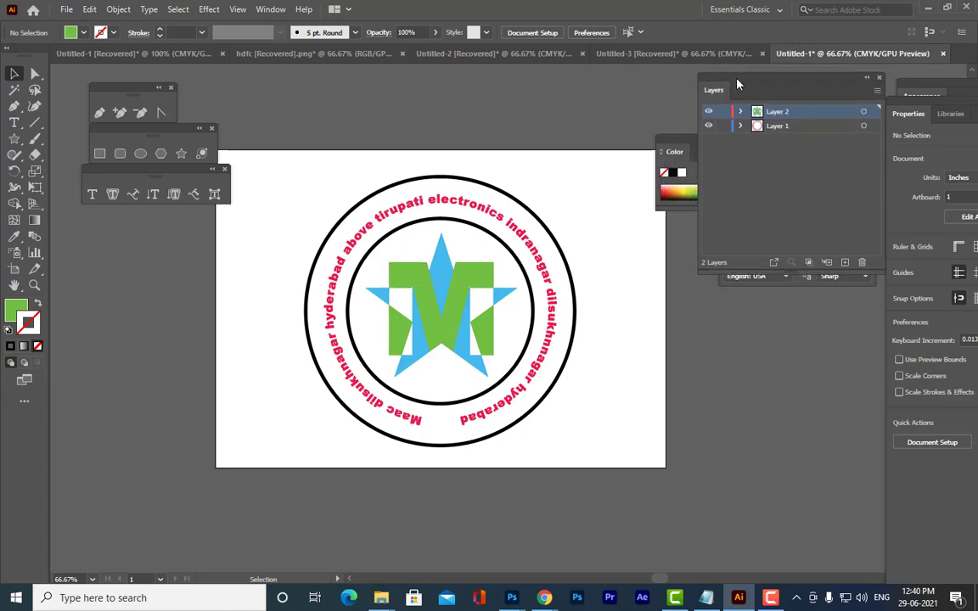
Scale up the inner black circle slightly and proportionally from its centre
left_click(141, 155)
left_click(14, 74)
left_click(519, 264)
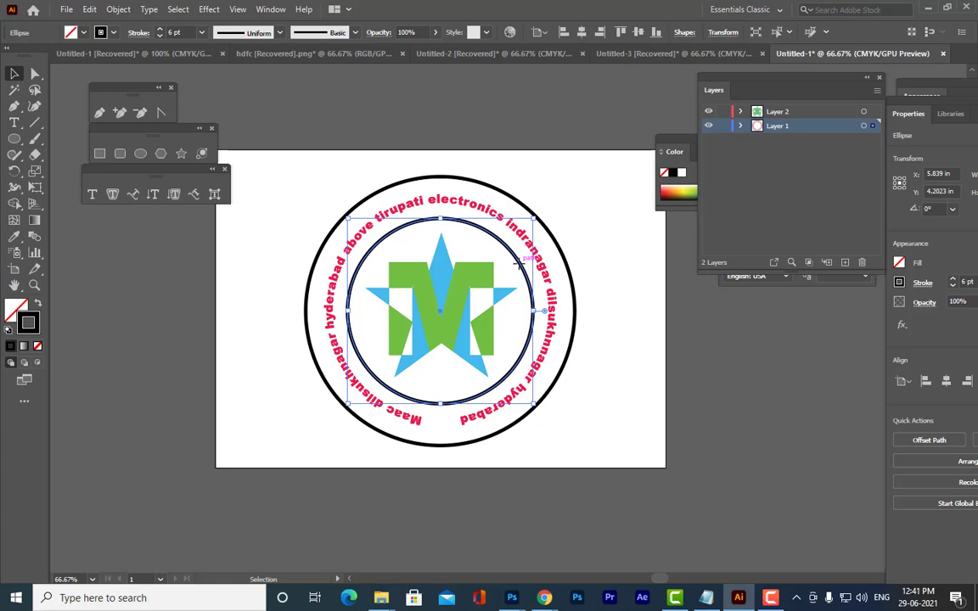
left_click(623, 271)
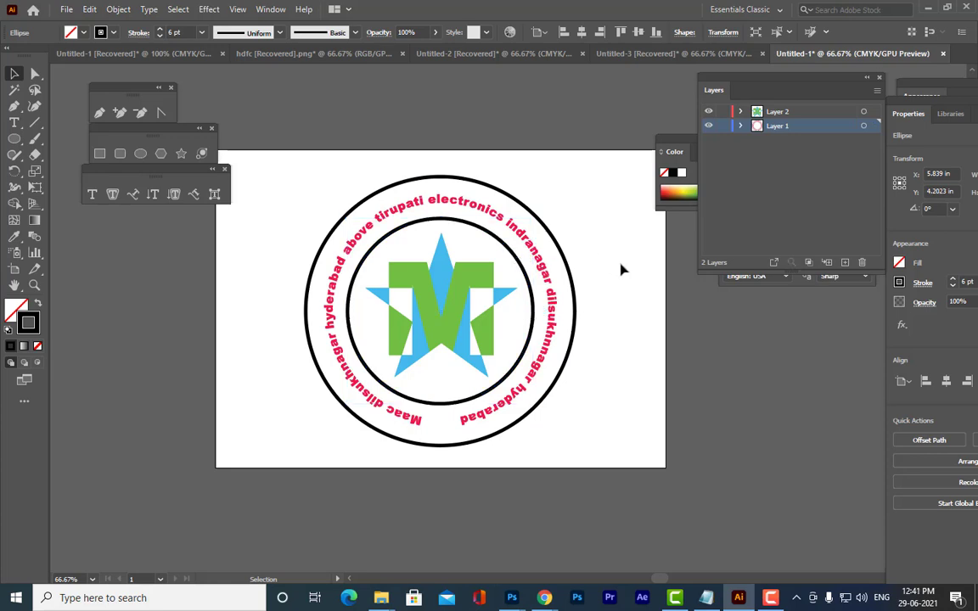
left_click(525, 273)
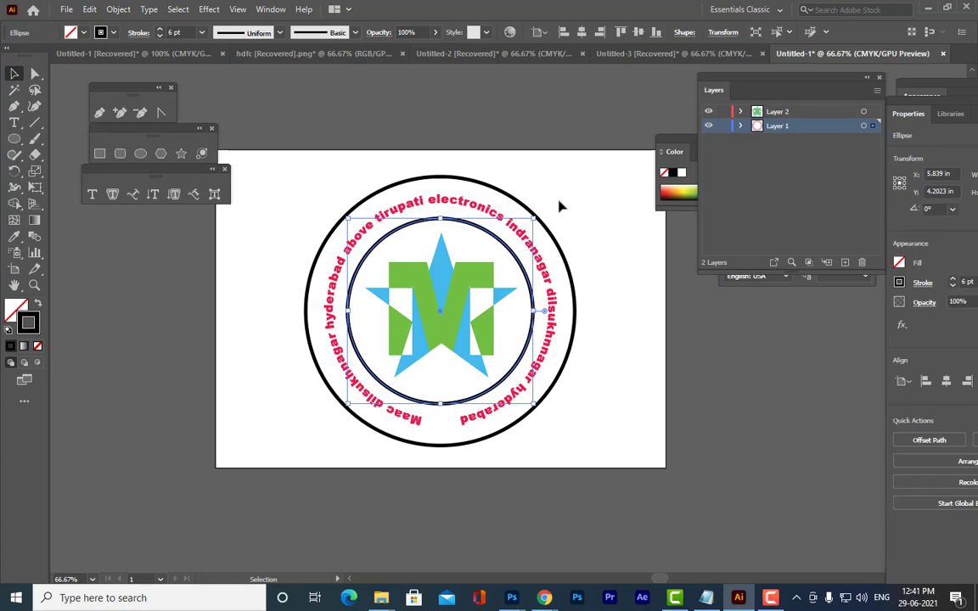
left_click_drag(534, 216, 540, 214)
left_click(600, 279)
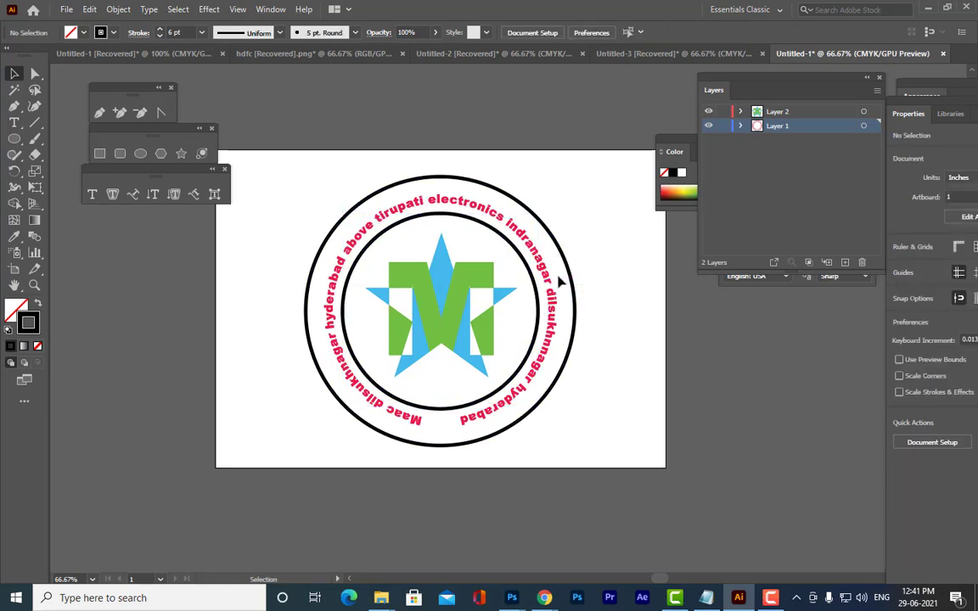
Scale up the pink circular text proportionally from its centre to sit midway between the two black circles
left_click(572, 271)
left_click(605, 246)
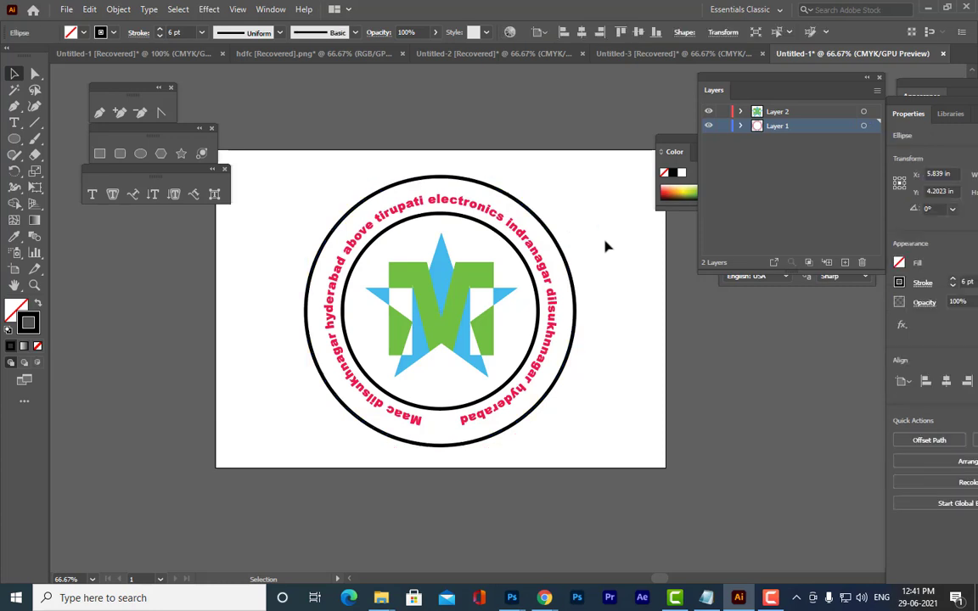
left_click(536, 261)
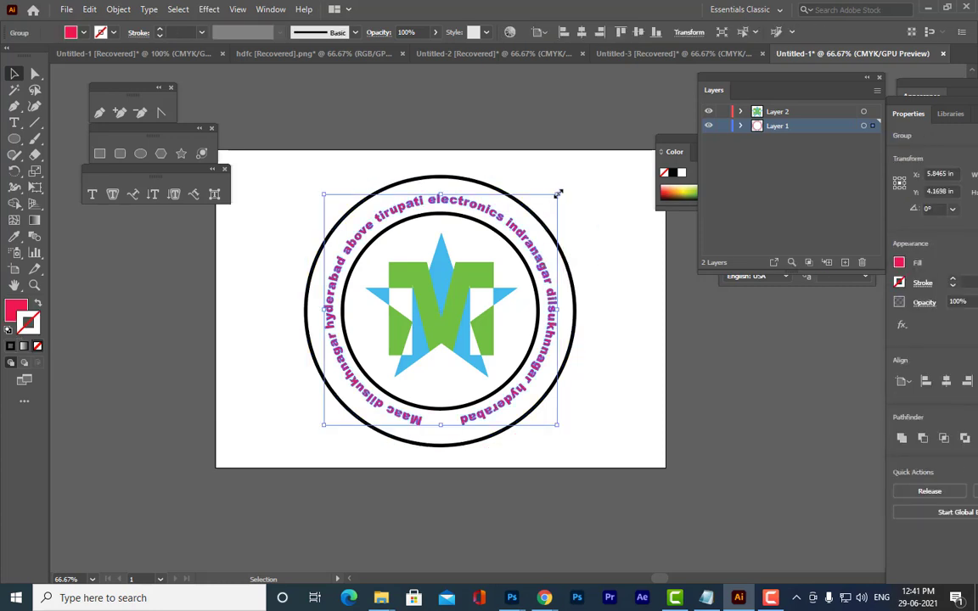
left_click_drag(556, 194, 565, 185)
left_click(612, 226)
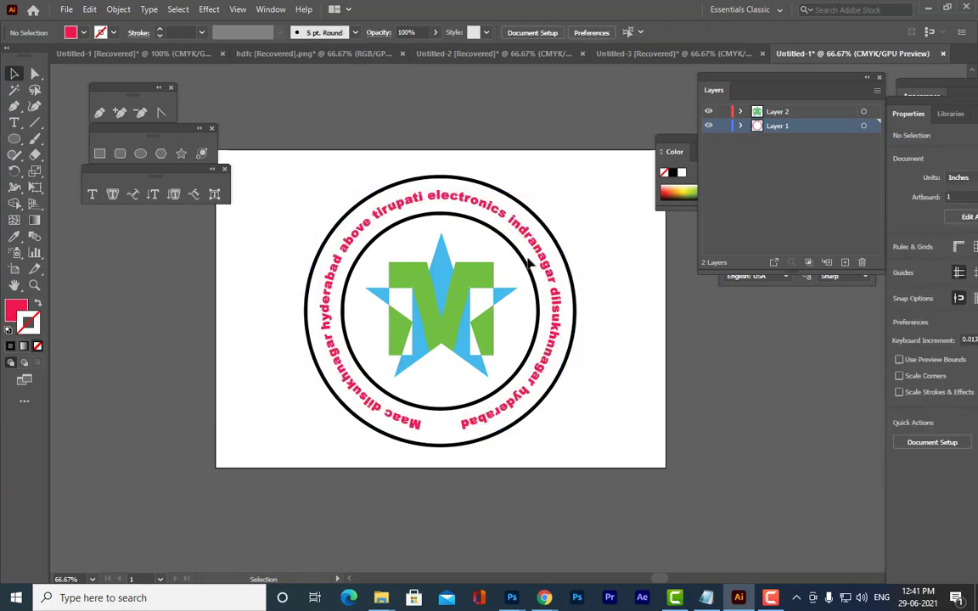
Duplicate the inner black circle as a slightly smaller concentric circle just inside it
left_click(527, 266)
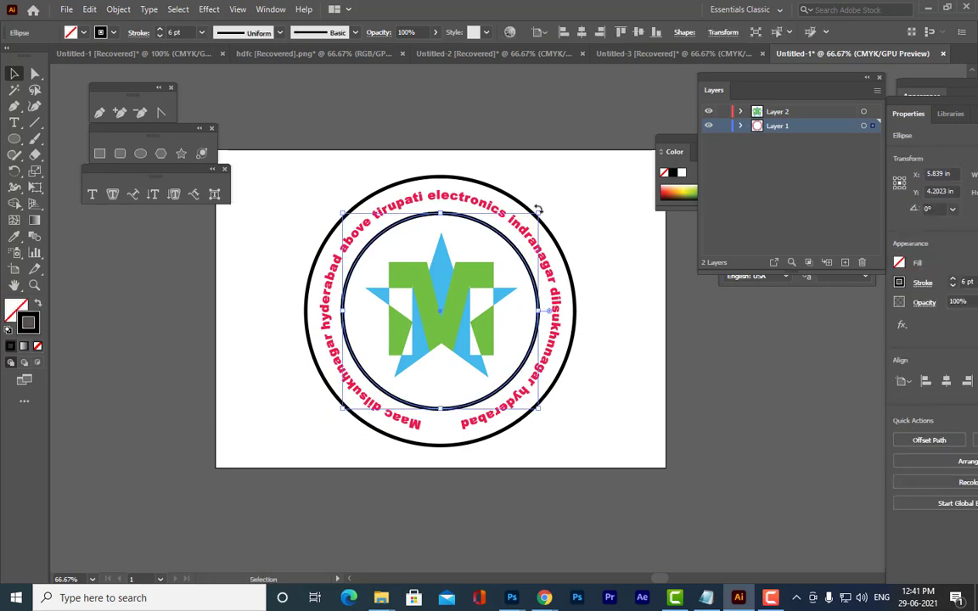
left_click_drag(539, 211, 536, 214)
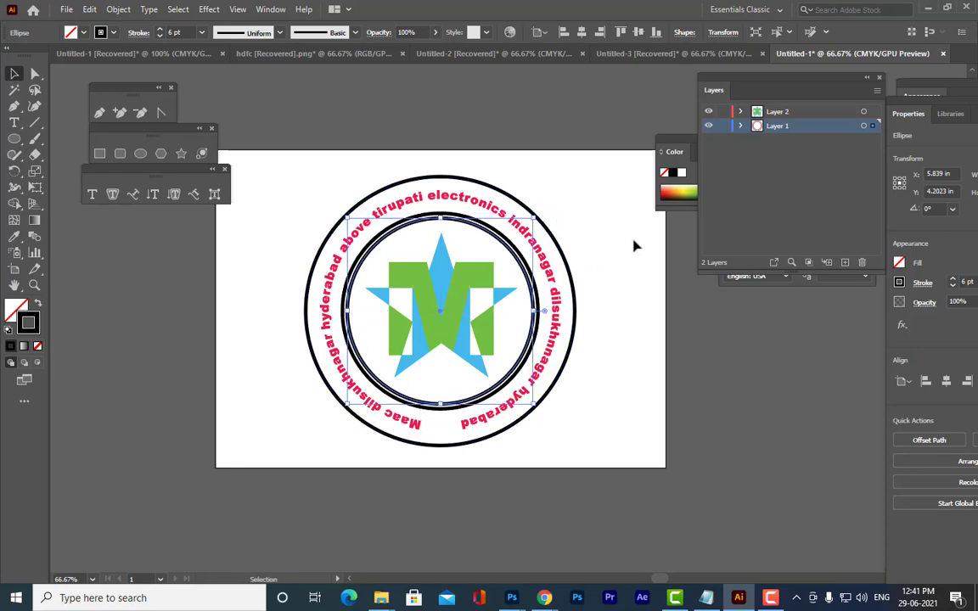
left_click(634, 245)
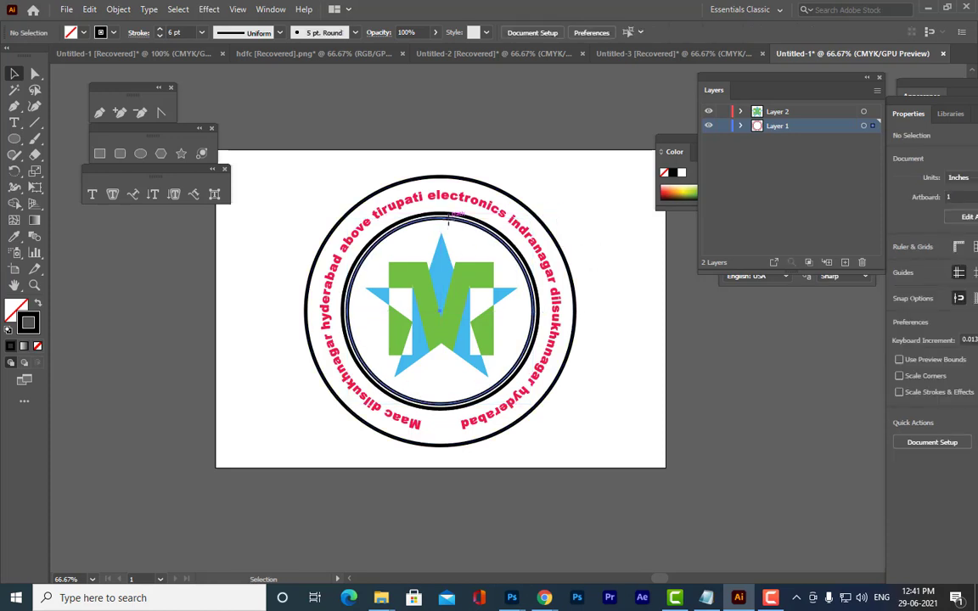
Set the stroke weight of the innermost circle around the star to 1 pt
left_click(449, 219)
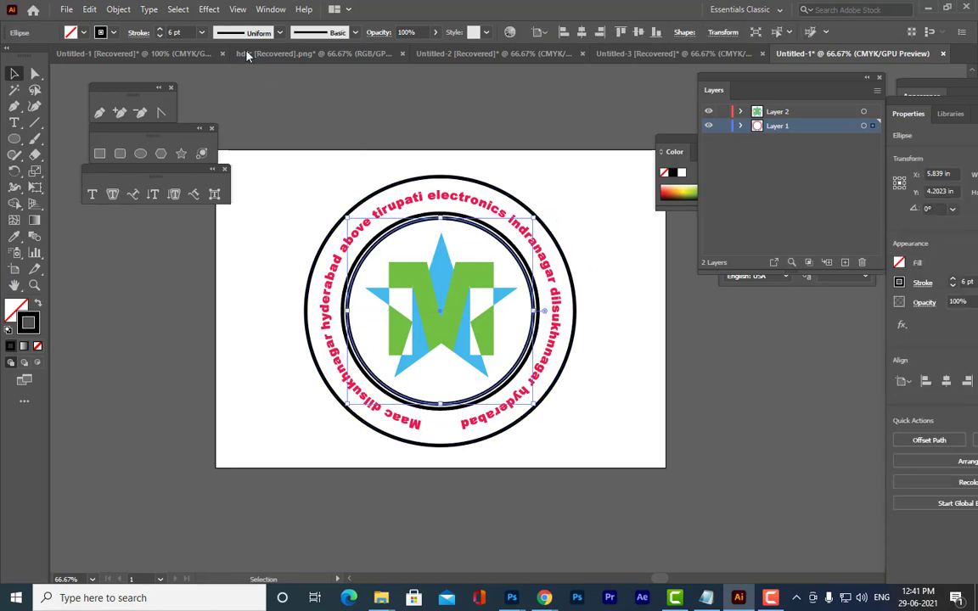
left_click(160, 37)
left_click(160, 37)
left_click(160, 36)
left_click(160, 37)
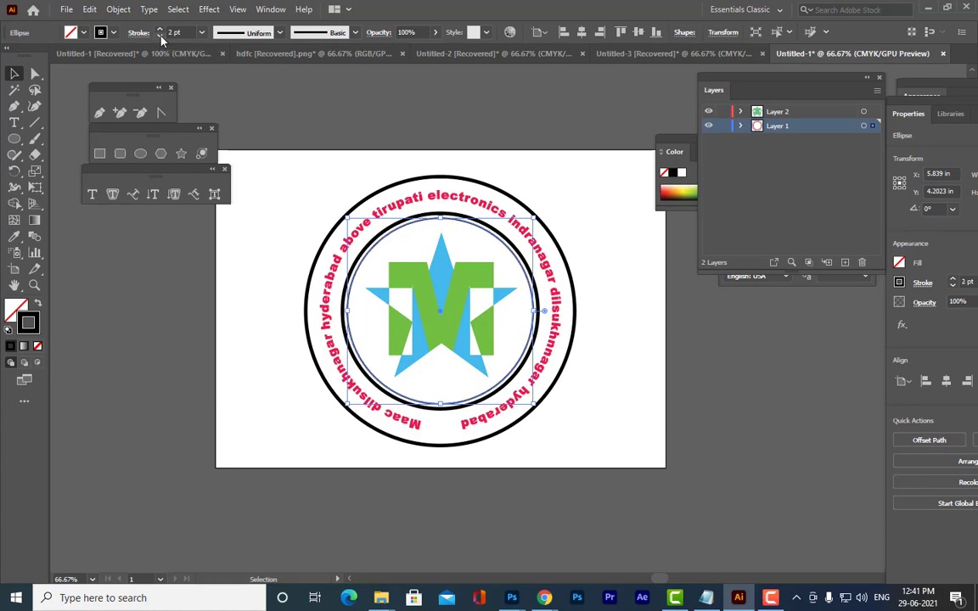
left_click(159, 36)
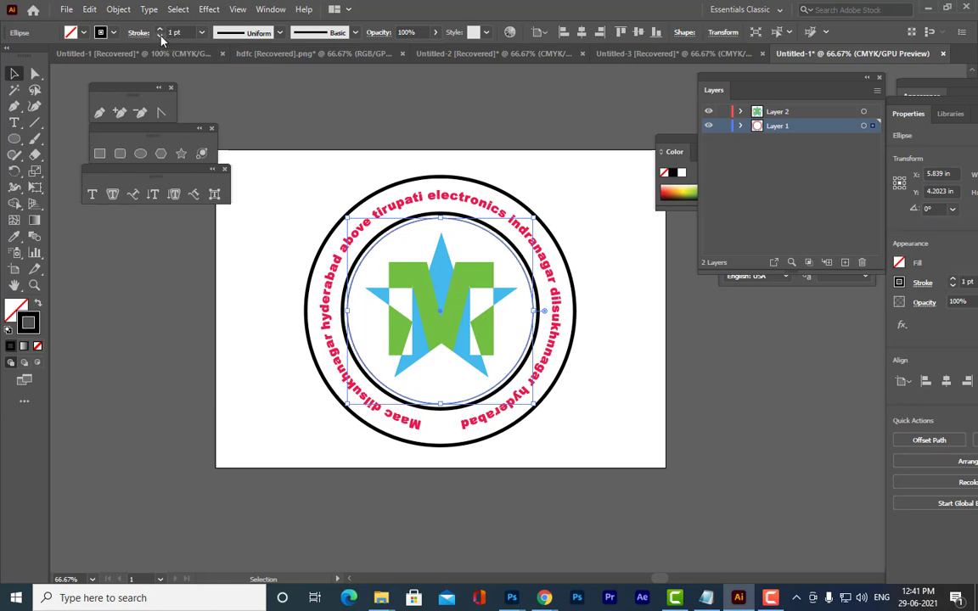
left_click(604, 222)
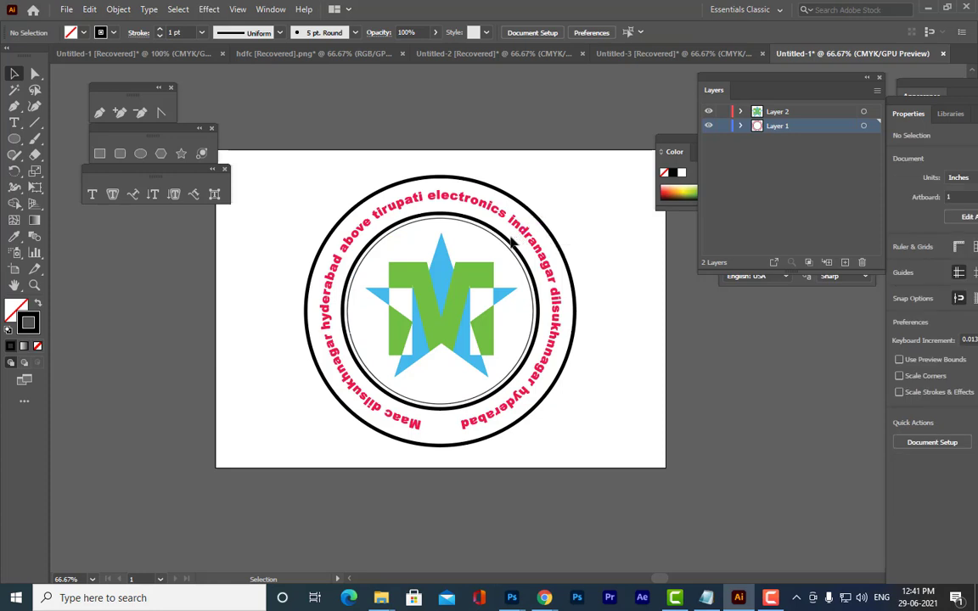
Duplicate the outermost circle as a slightly smaller concentric circle outside the text and set the copy's stroke to 1 pt
left_click(519, 198)
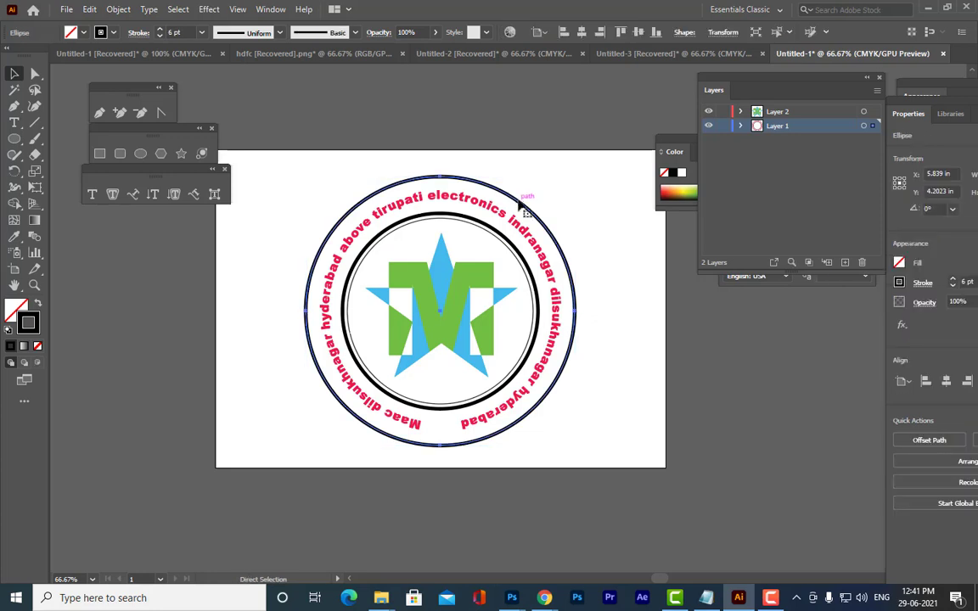
left_click_drag(576, 176, 569, 181)
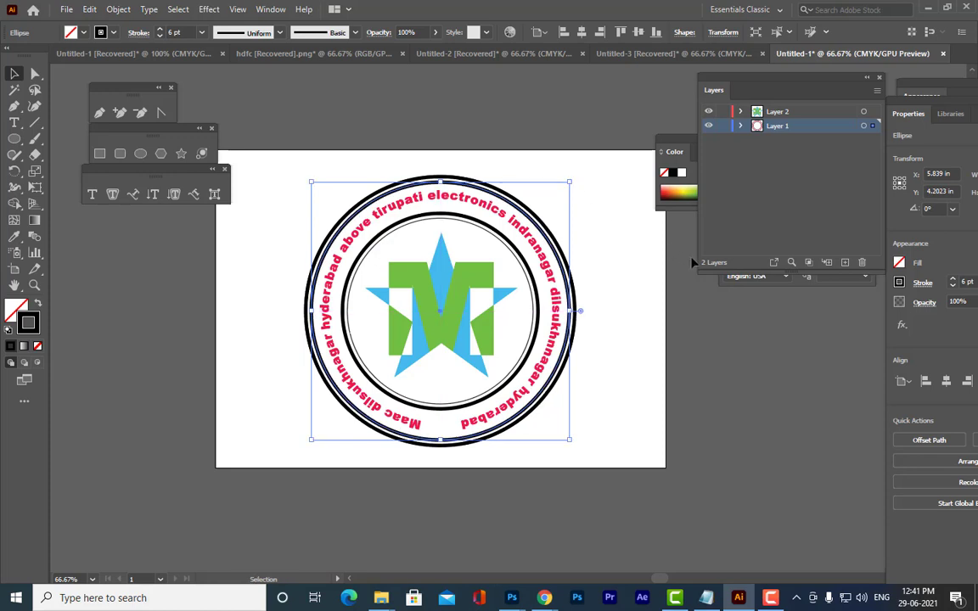
left_click(160, 35)
left_click(160, 36)
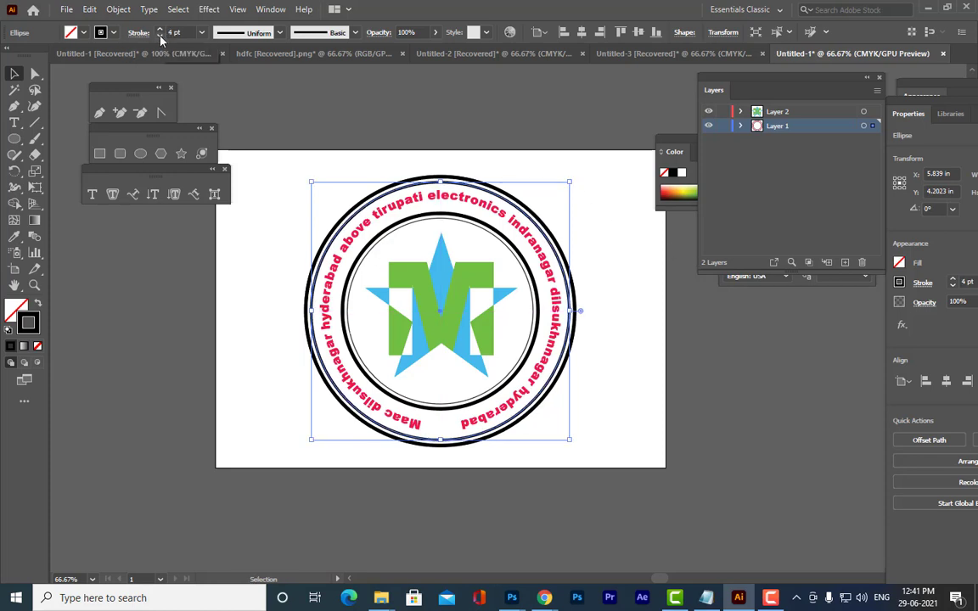
left_click(160, 36)
left_click(160, 36)
left_click(159, 35)
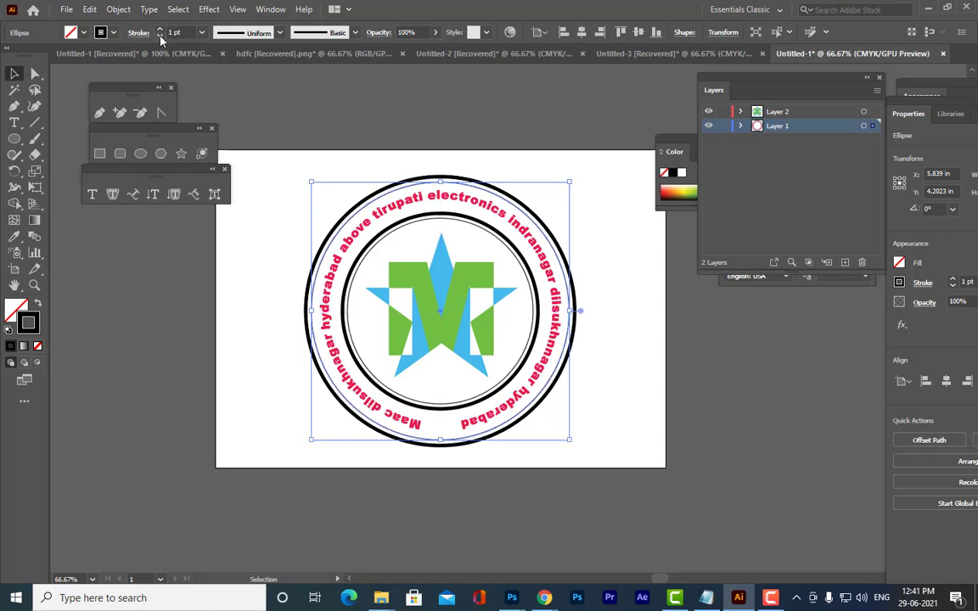
left_click(457, 132)
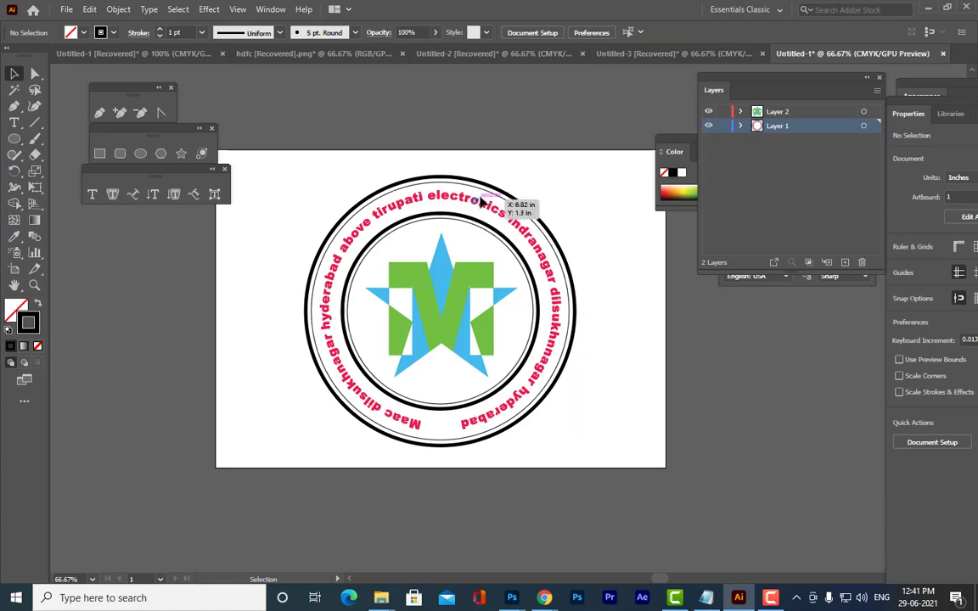
Change the stroke colour of the thick inner circle to bright orange
left_click(478, 225)
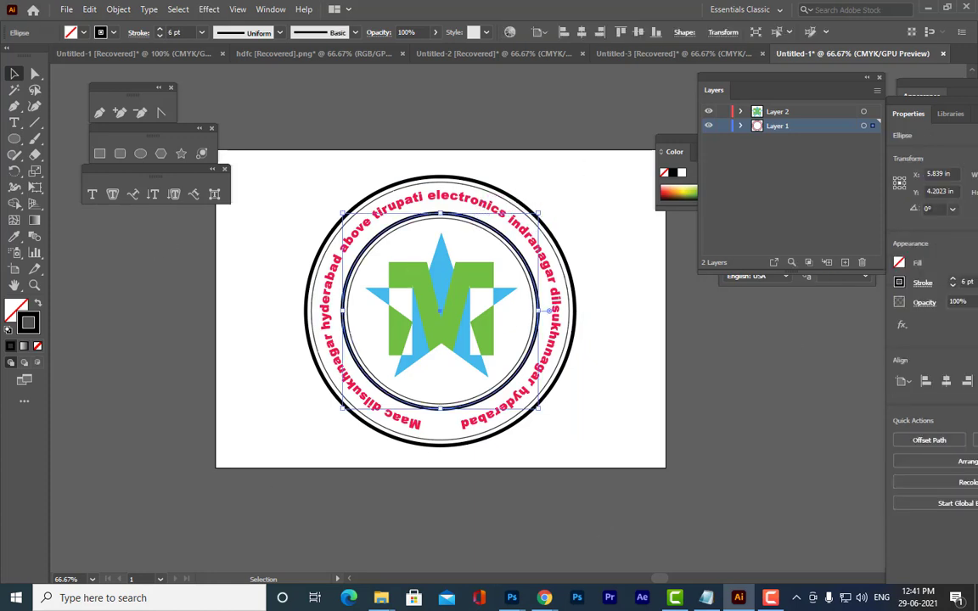
double_click(26, 331)
type("FC064C")
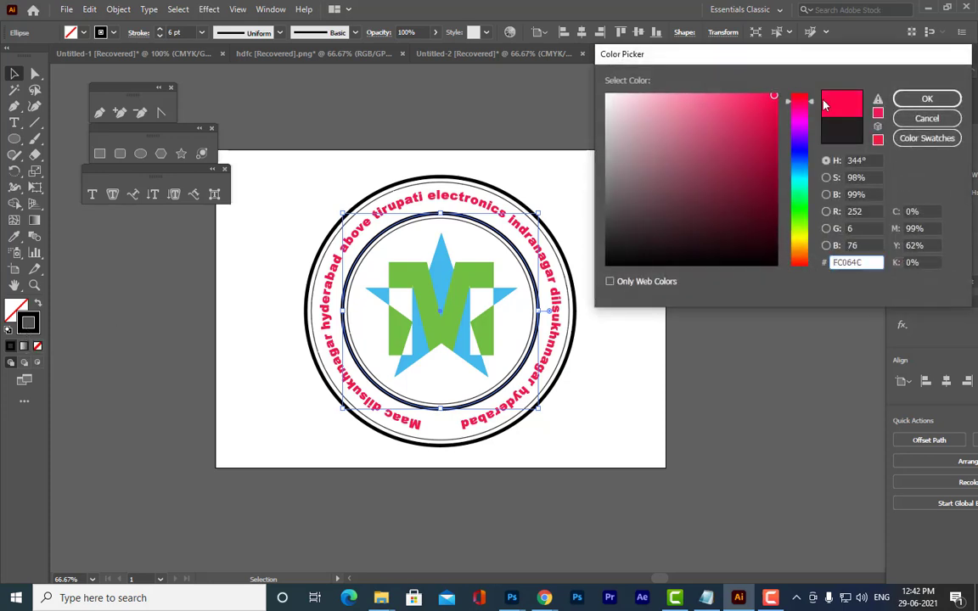
left_click(772, 142)
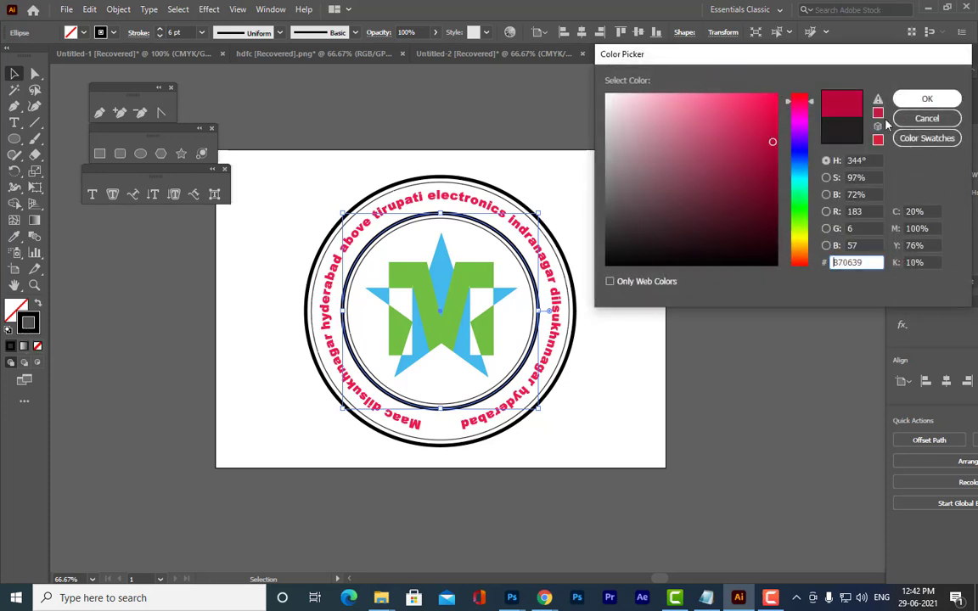
left_click_drag(799, 102, 801, 256)
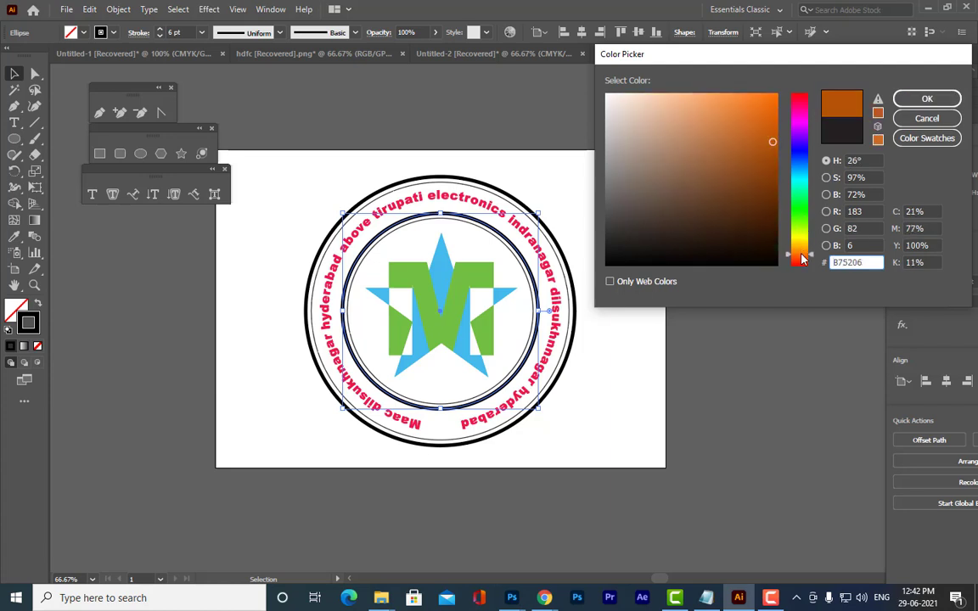
left_click(770, 98)
left_click(914, 99)
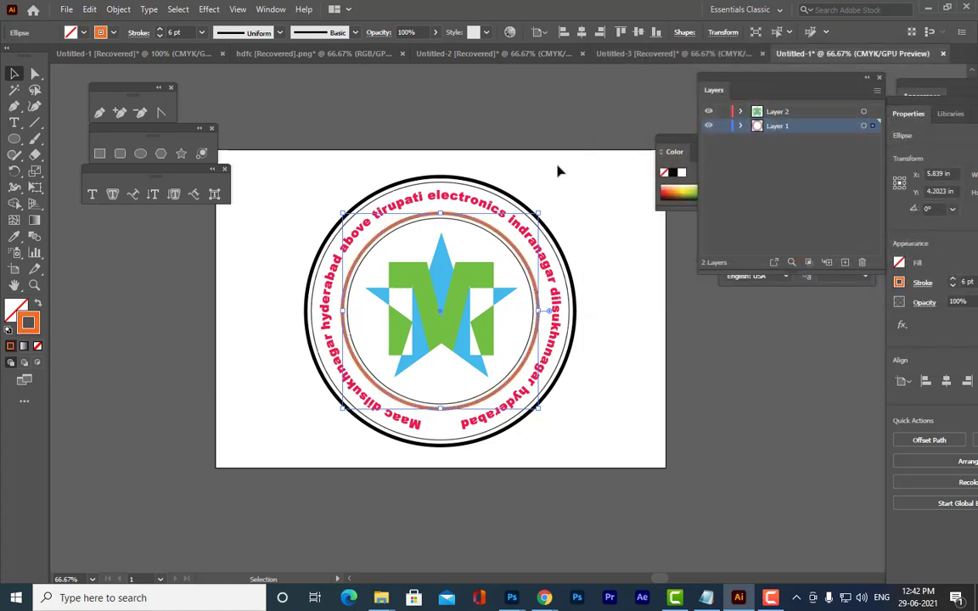
left_click(560, 182)
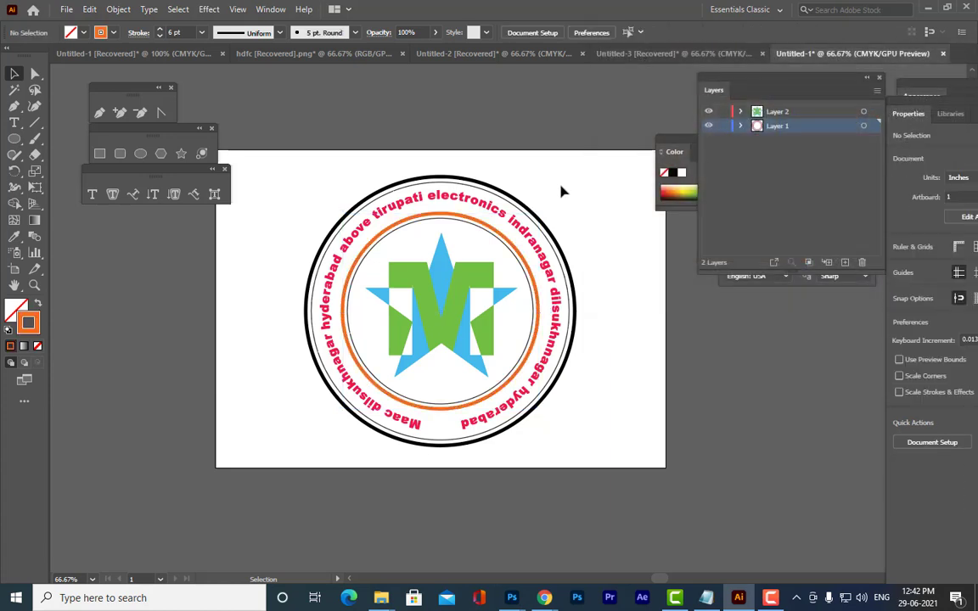
Change the stroke colour of the thick outermost circle to the same bright orange
left_click(489, 181)
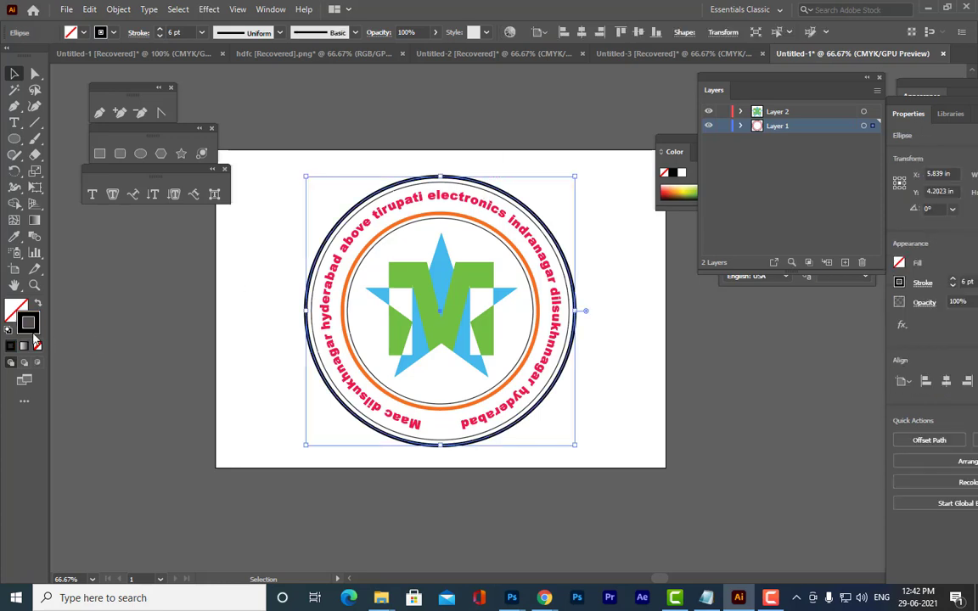
double_click(36, 332)
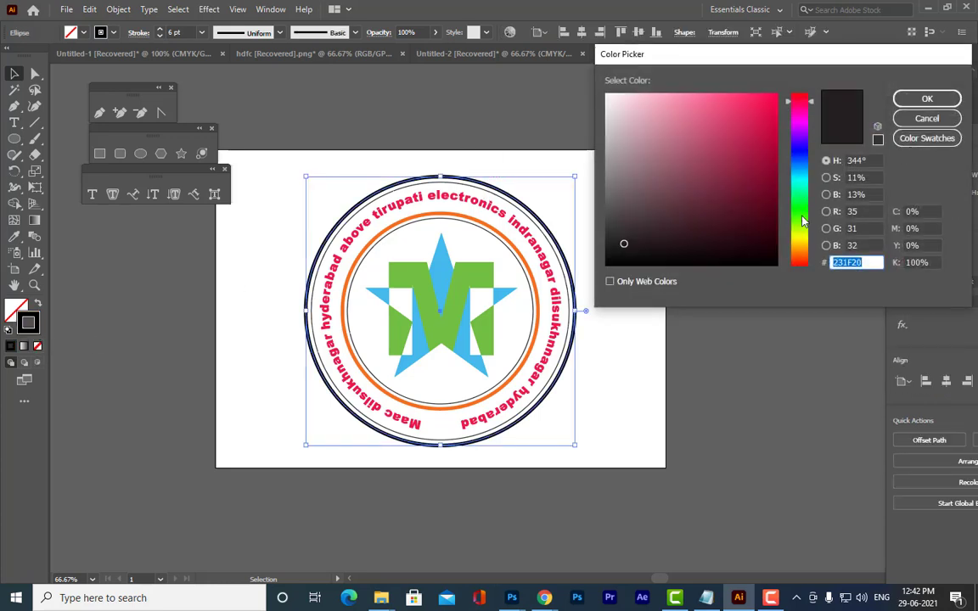
left_click(796, 260)
left_click_drag(796, 259, 798, 257)
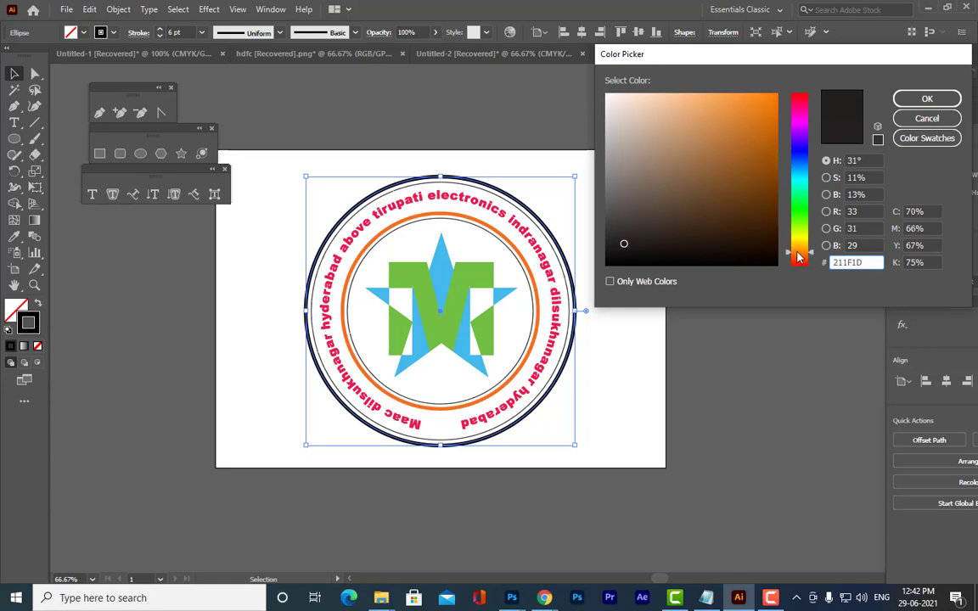
left_click(773, 99)
left_click(928, 99)
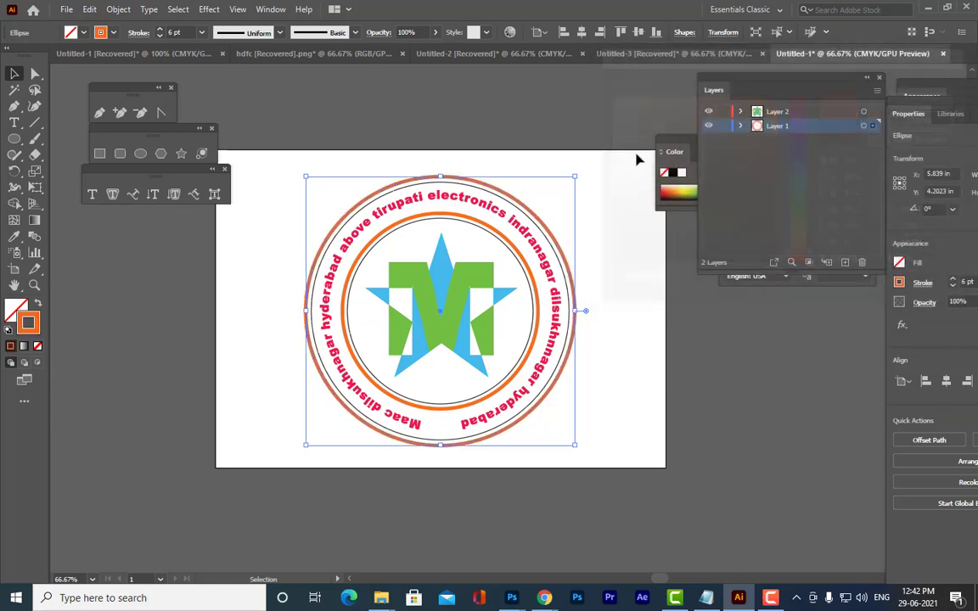
left_click(574, 136)
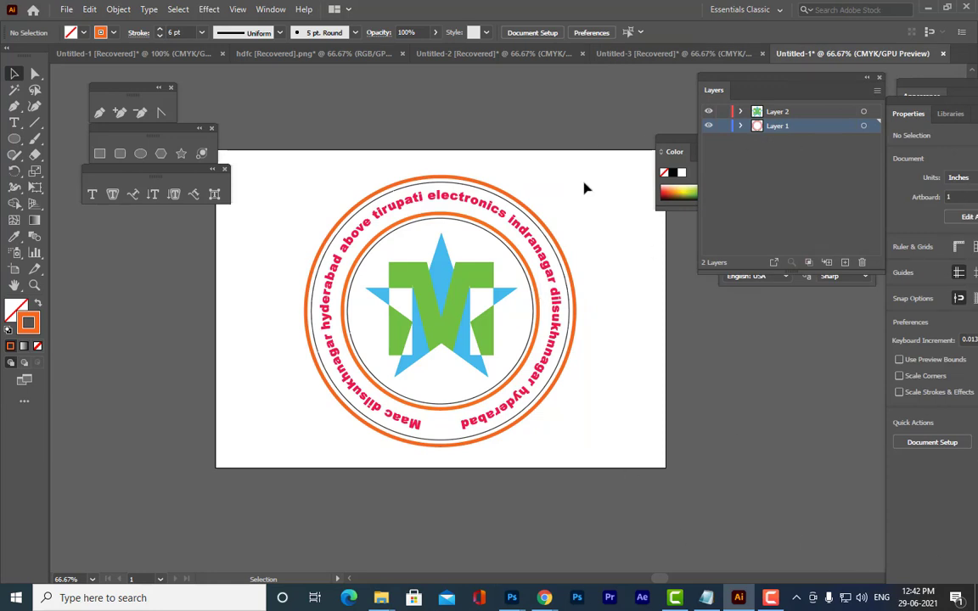
left_click(497, 381)
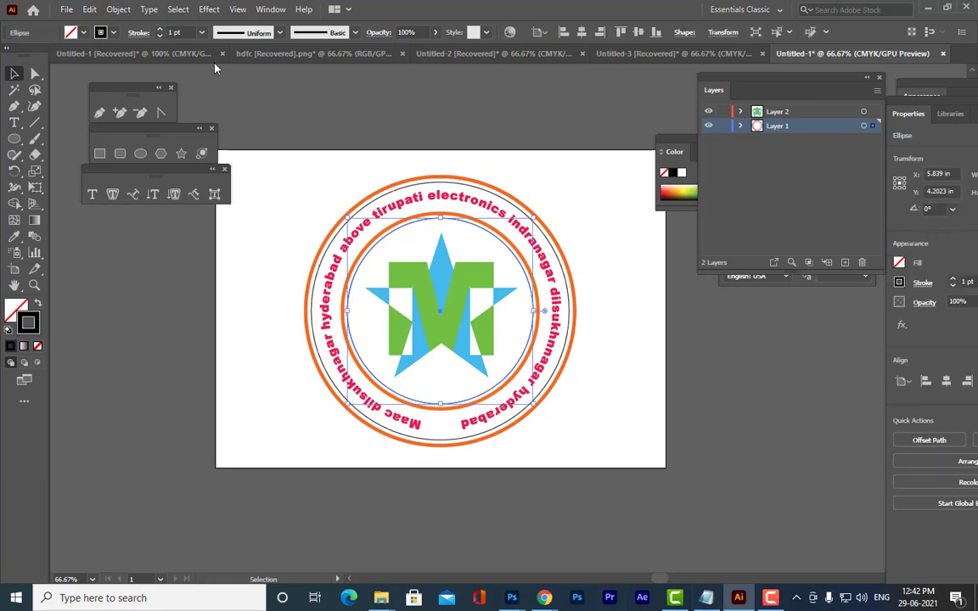
left_click(481, 218)
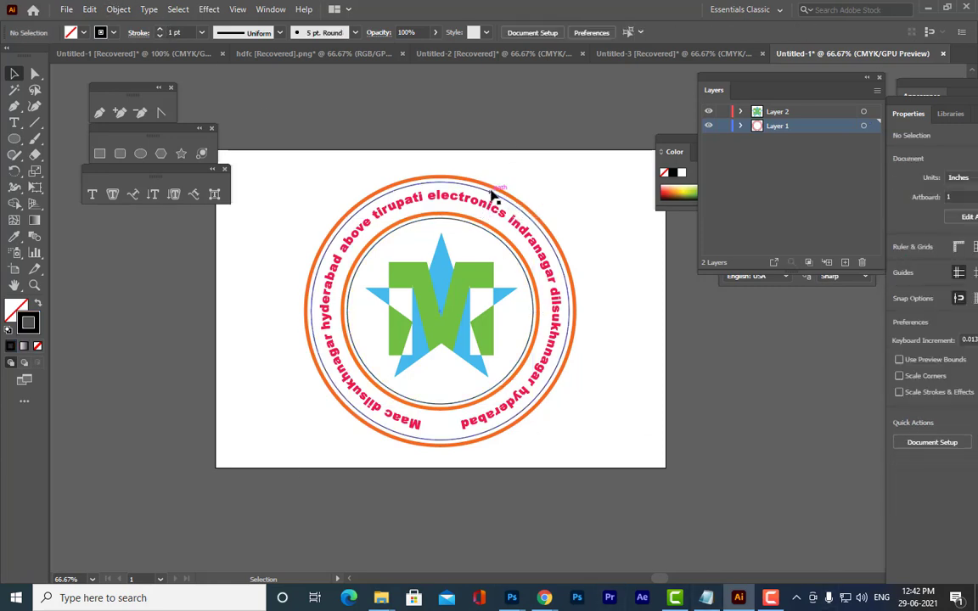
Try scaling the whole emblem down about its centre in two passes, and undo both reductions
left_click(494, 195)
left_click(567, 179)
left_click_drag(280, 171, 655, 515)
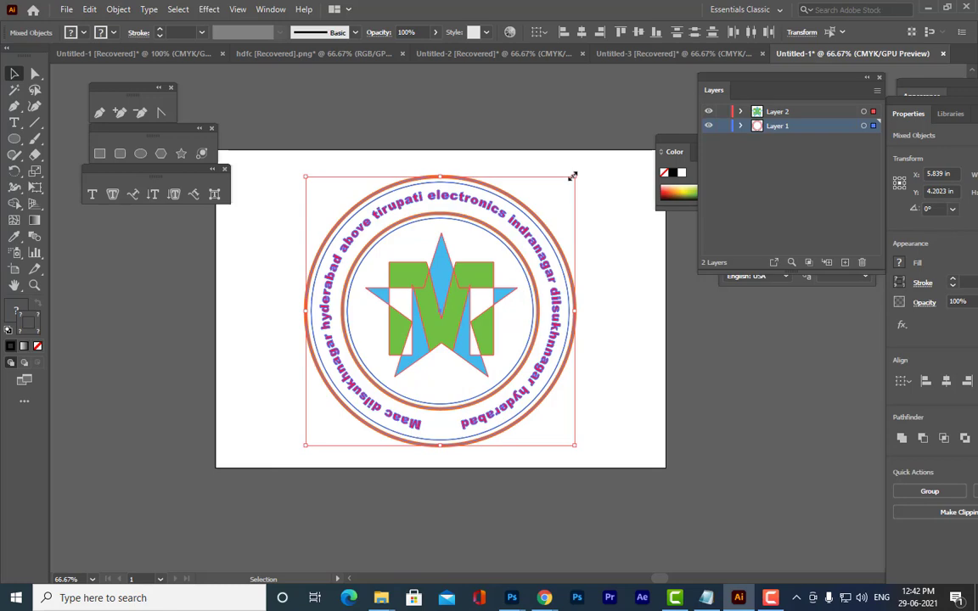
left_click_drag(573, 175, 522, 240)
left_click(581, 262)
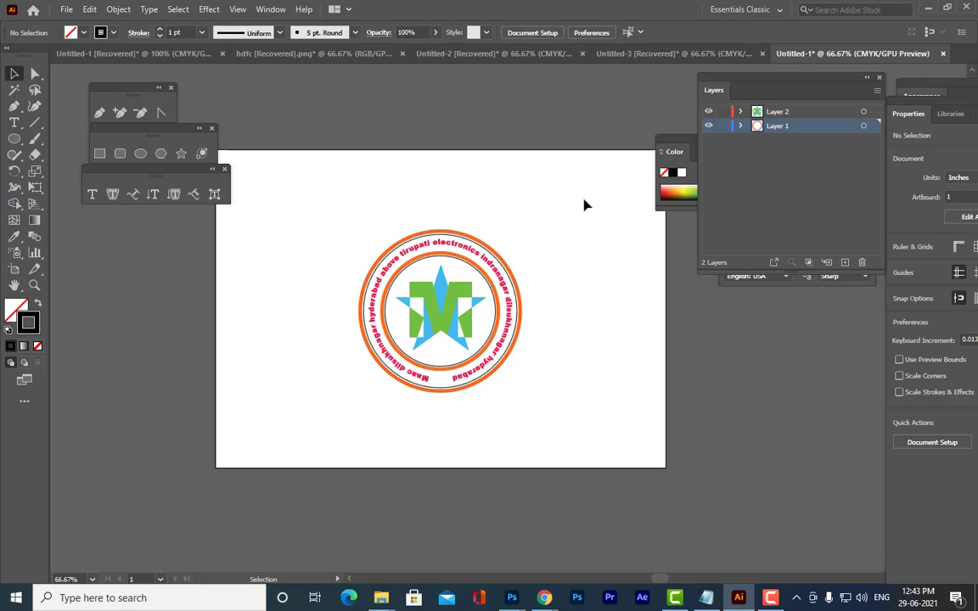
key("ctrl+t")
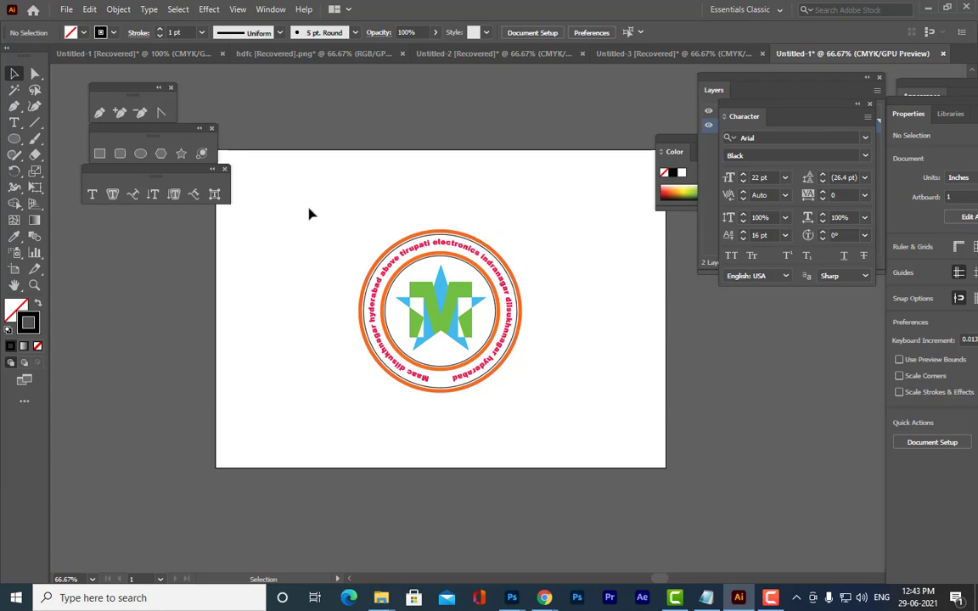
left_click_drag(280, 193, 622, 439)
left_click_drag(520, 231, 477, 274)
left_click(613, 322)
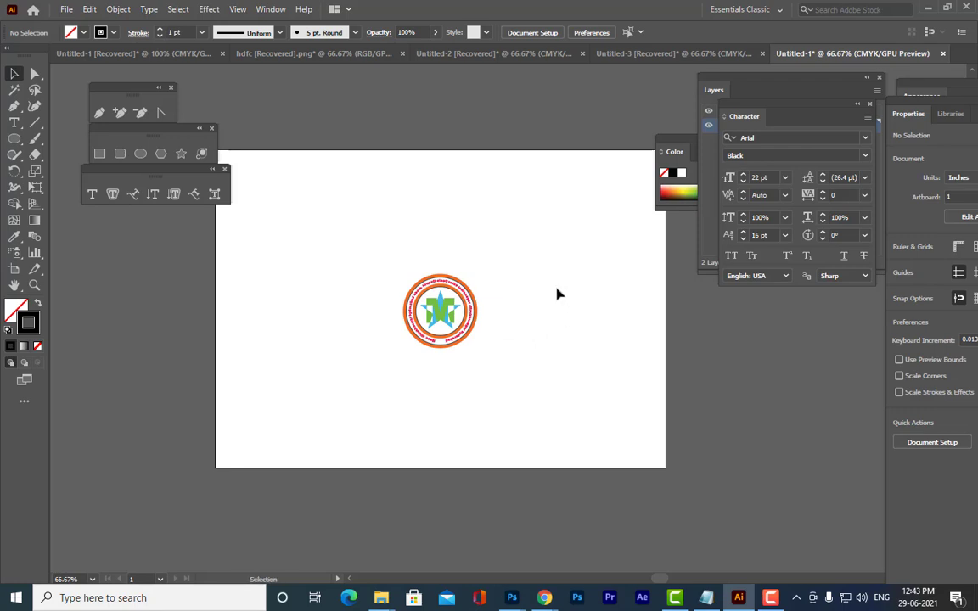
key("ctrl+z")
key("ctrl+z")
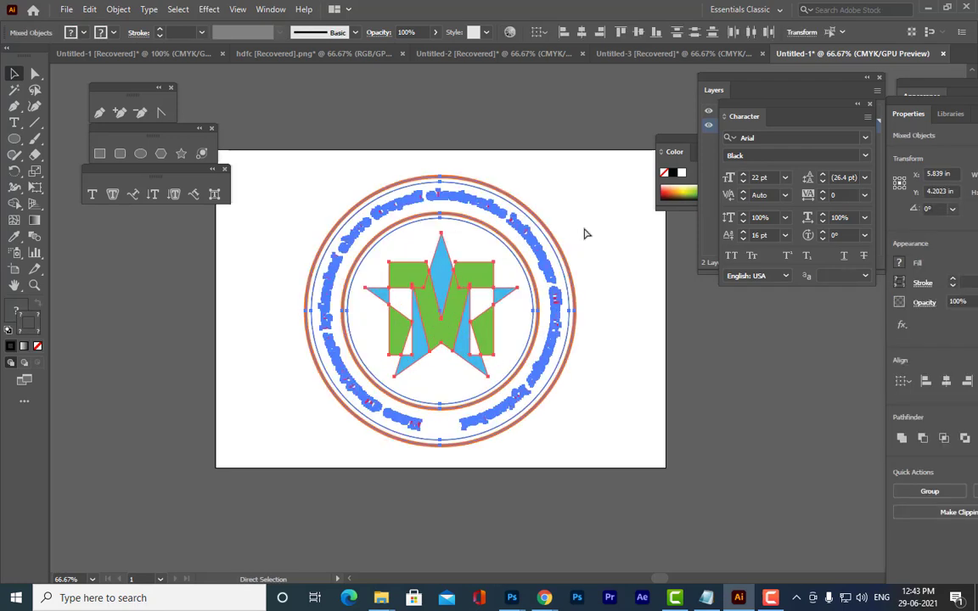
left_click(590, 216)
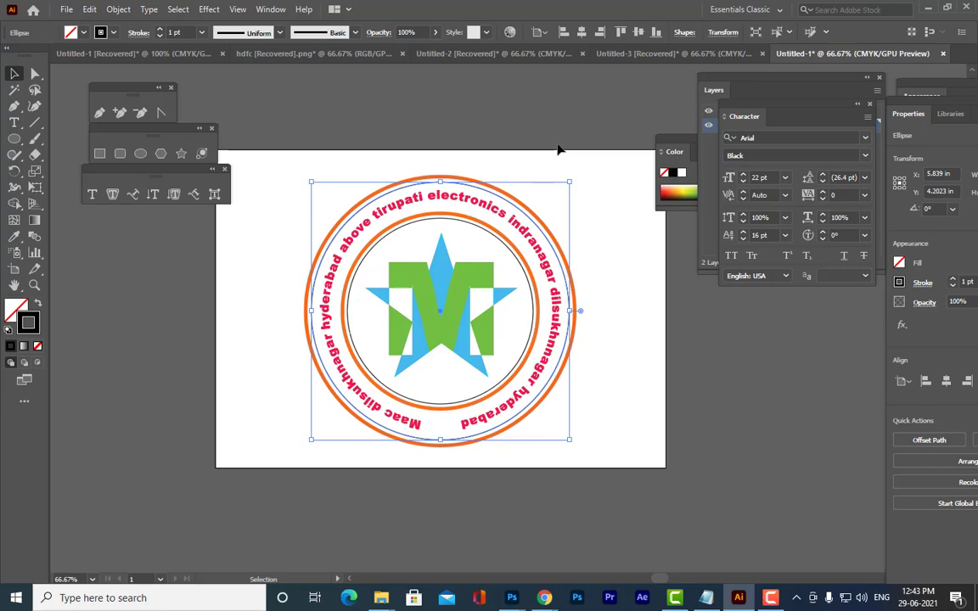
Expand the fill and stroke of the thin 1 pt circle just outside the ring text
left_click(117, 9)
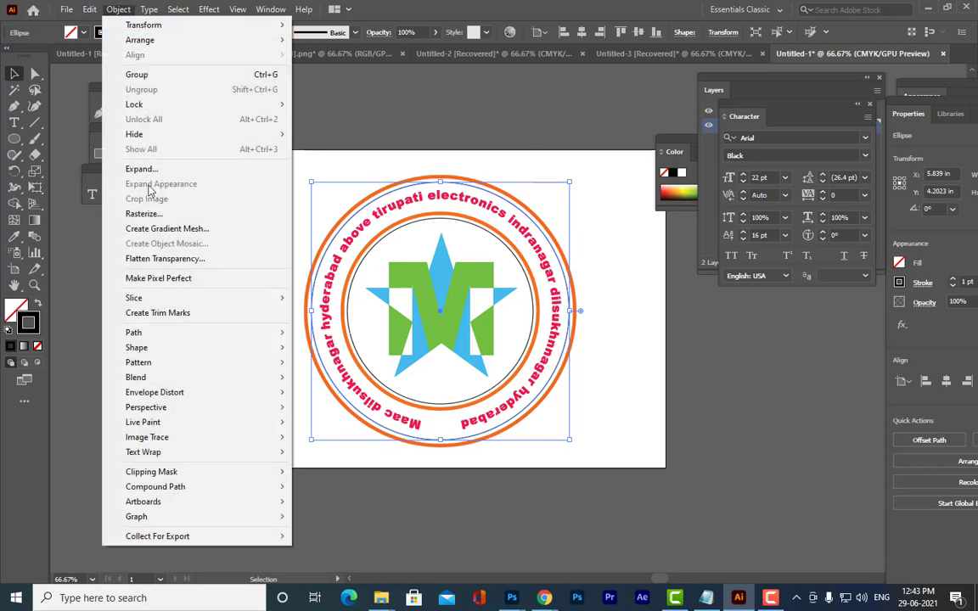
left_click(135, 169)
left_click_drag(651, 44, 592, 44)
left_click(614, 238)
left_click(559, 218)
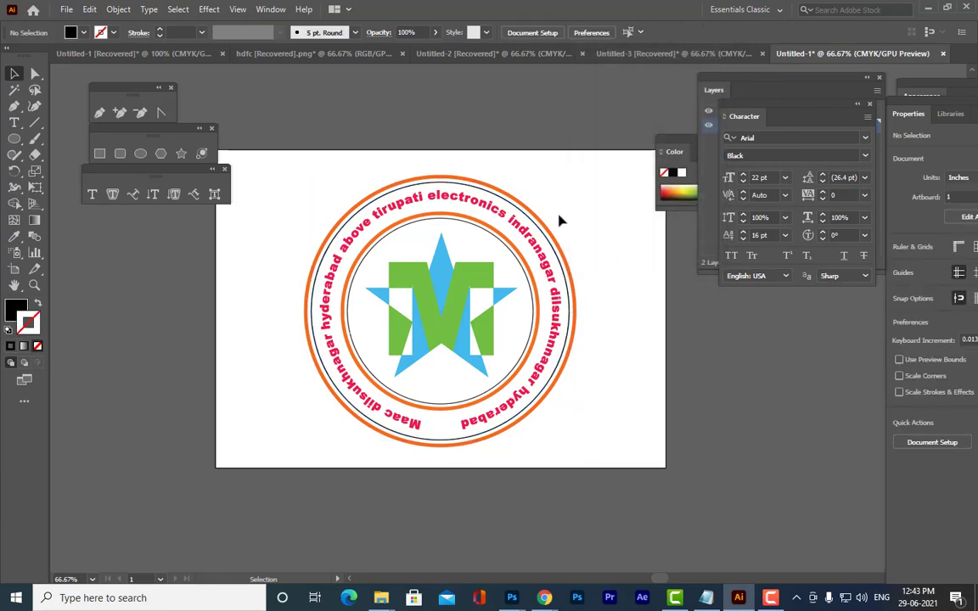
Expand the fill and stroke of the outermost thick orange circle
left_click(538, 219)
left_click(118, 9)
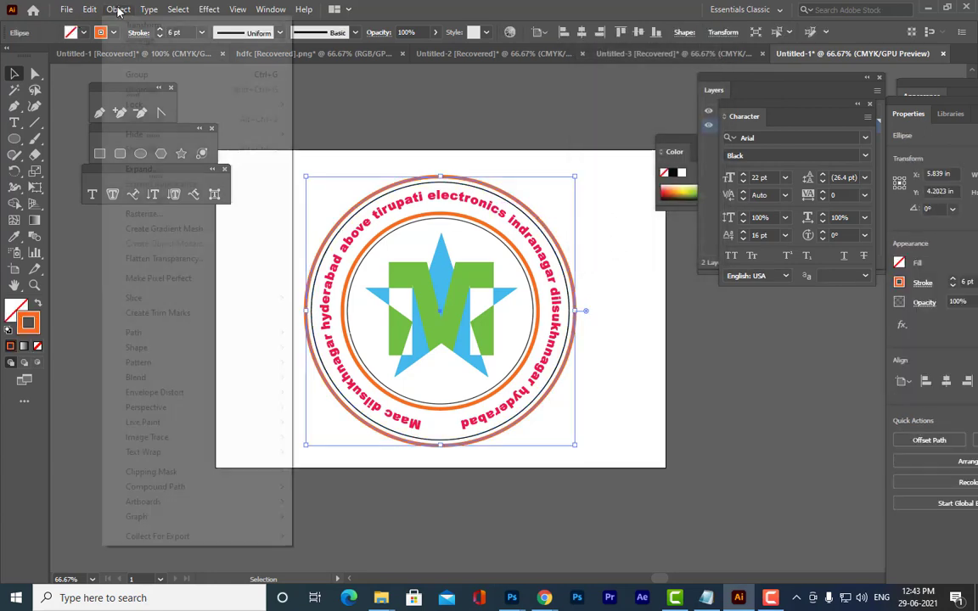
left_click(161, 172)
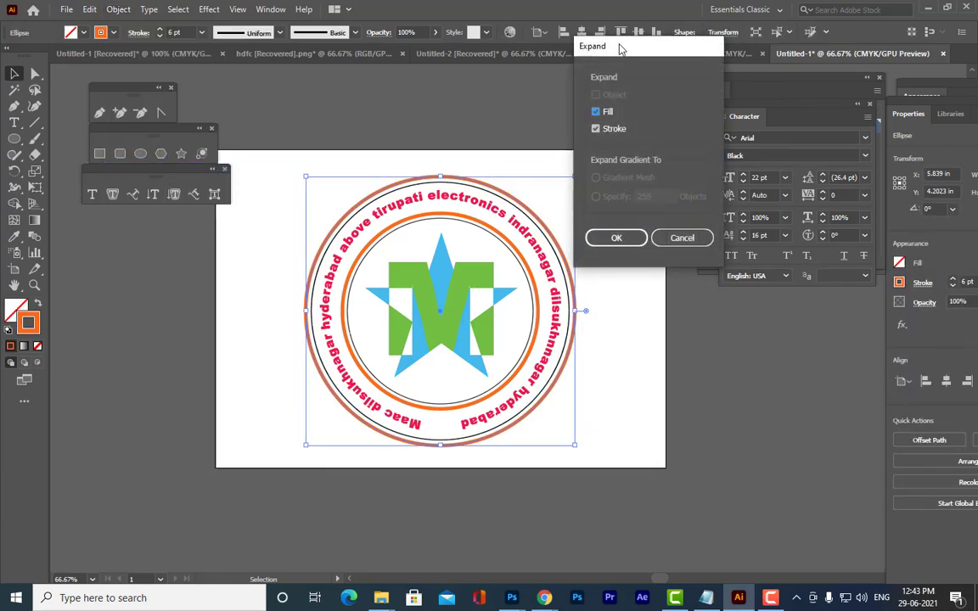
mouse_move(618, 44)
left_mouse_down()
mouse_move(679, 11)
mouse_move(668, 17)
left_mouse_up()
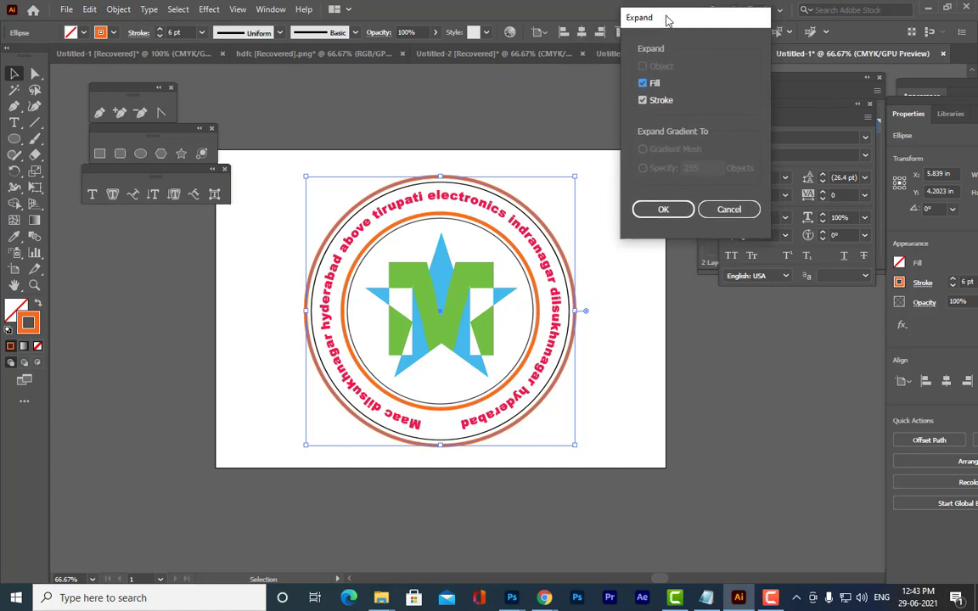
left_click(656, 207)
left_click(569, 148)
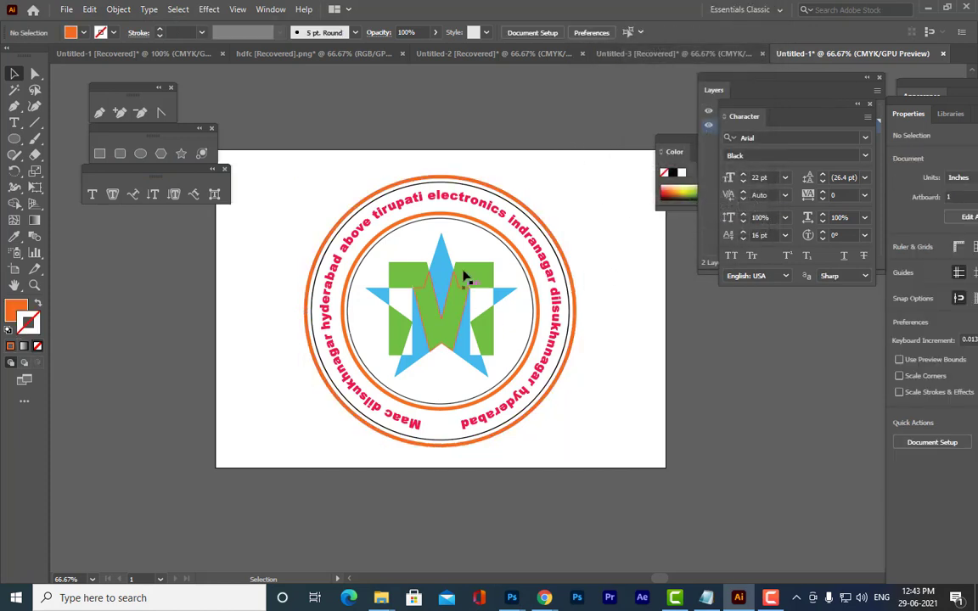
Expand the pink circular text group
left_click(499, 210)
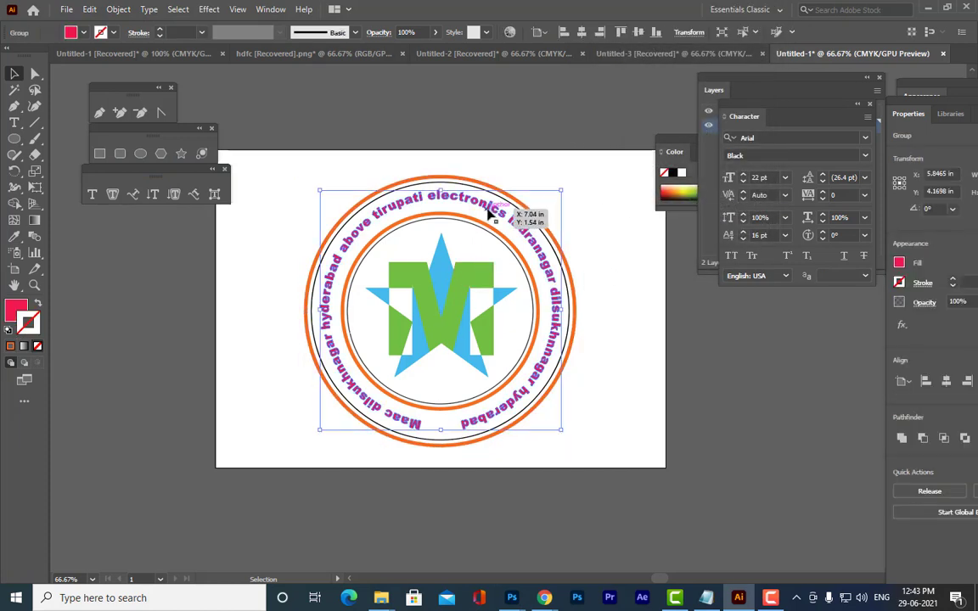
left_click(118, 9)
left_click(154, 173)
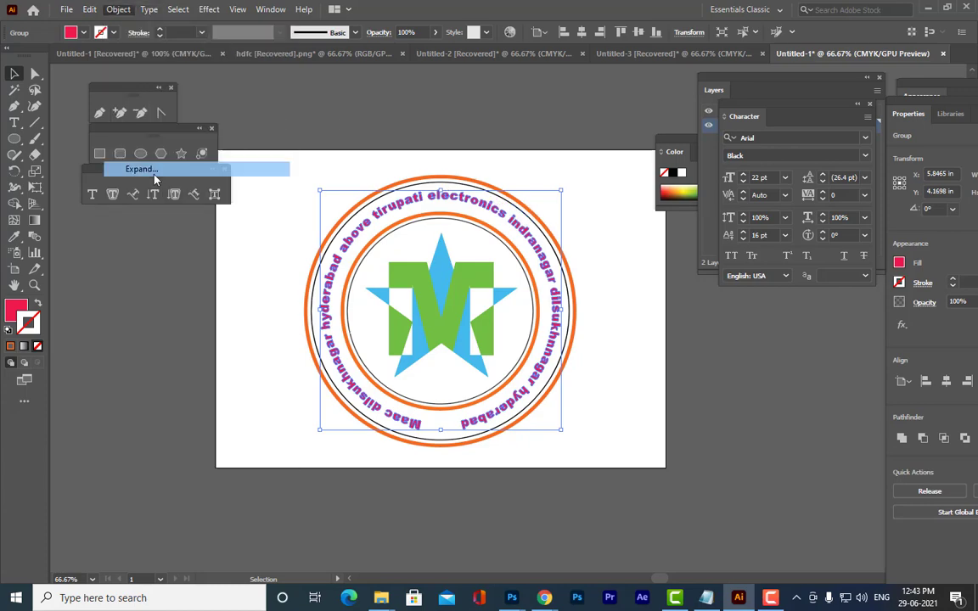
left_click(613, 244)
Expand the fill and stroke of the thick orange circle inside the ring text
left_click(458, 219)
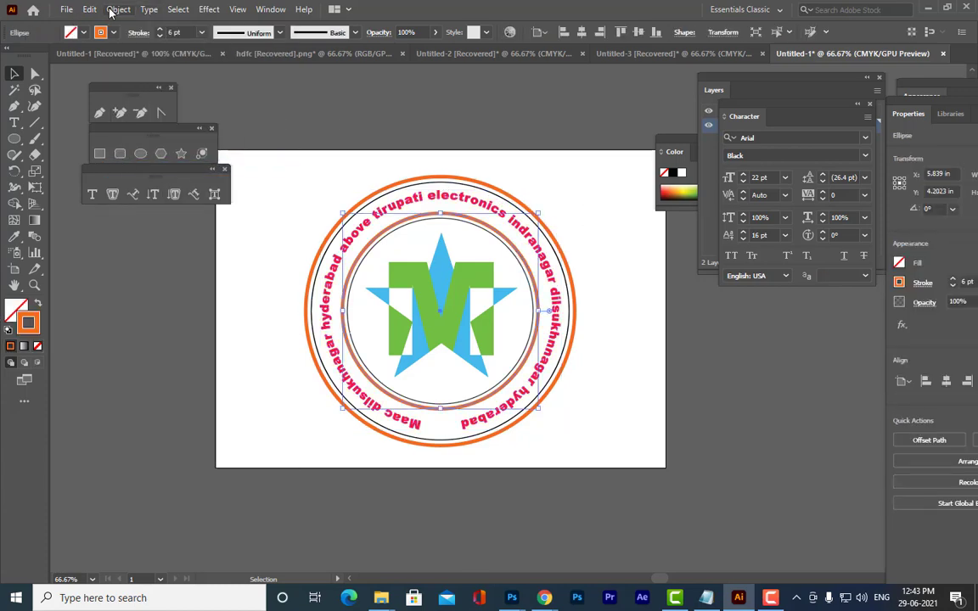
left_click(118, 9)
left_click(161, 172)
left_click(663, 208)
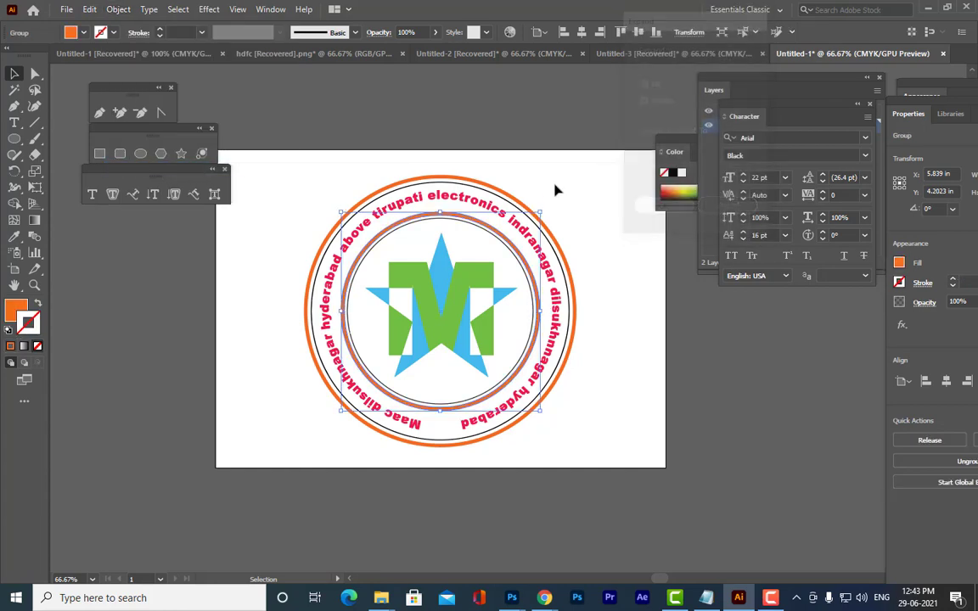
left_click(554, 185)
Expand the fill and stroke of the innermost thin circle around the star
left_click(482, 236)
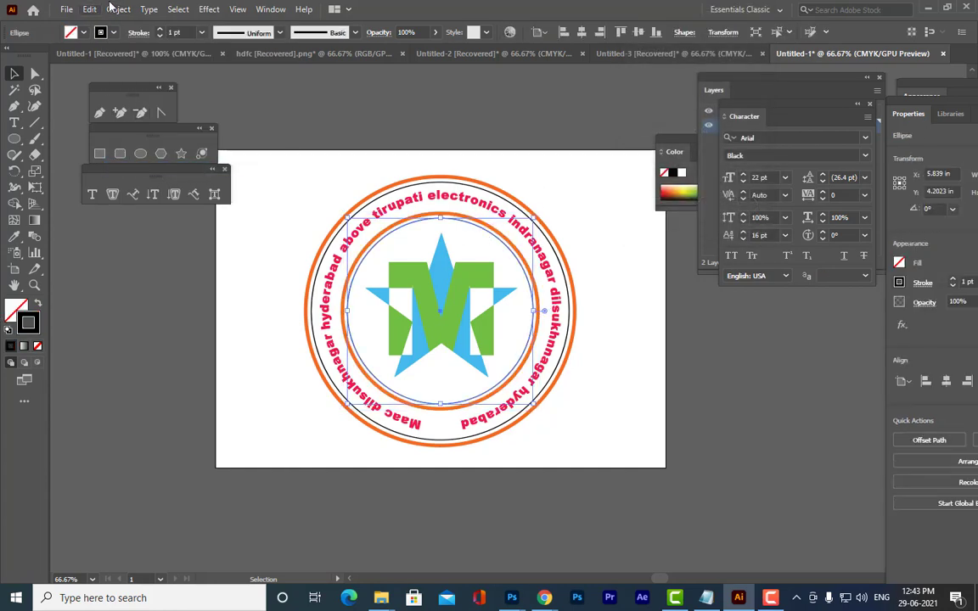
left_click(118, 9)
left_click(163, 169)
left_click(658, 209)
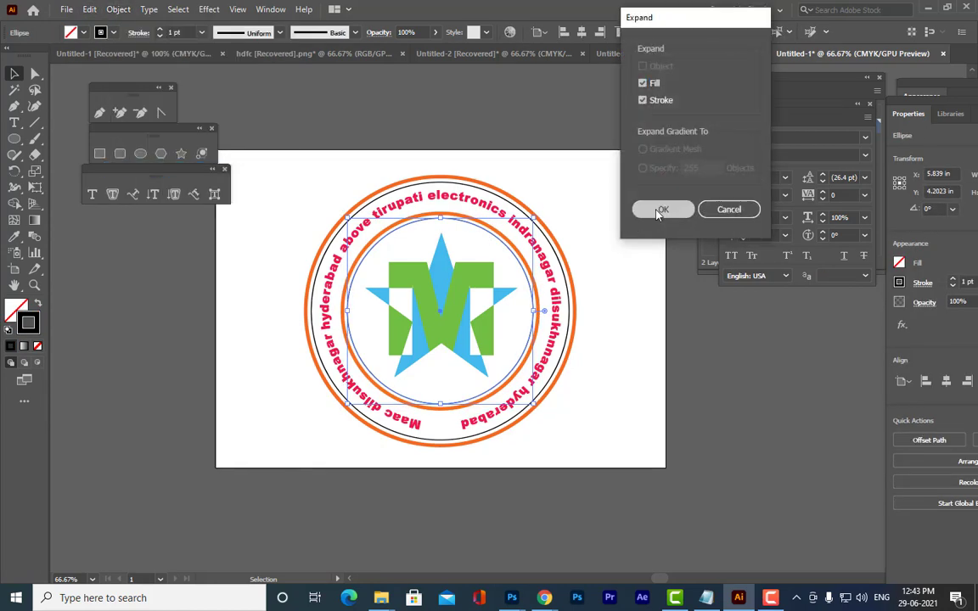
left_click(548, 125)
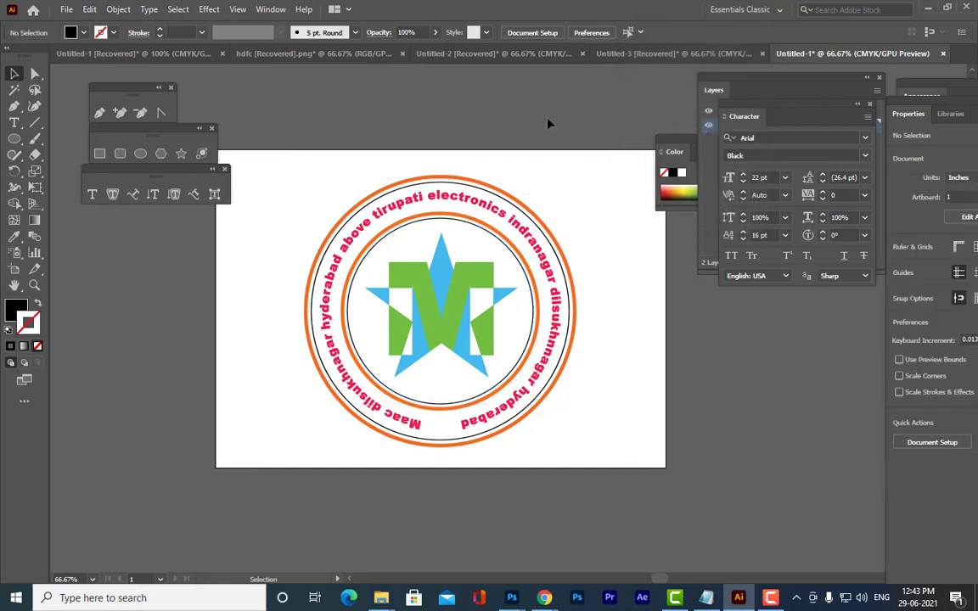
Scale the whole expanded emblem down proportionally about its centre in two passes to a small badge
left_click_drag(295, 177, 635, 497)
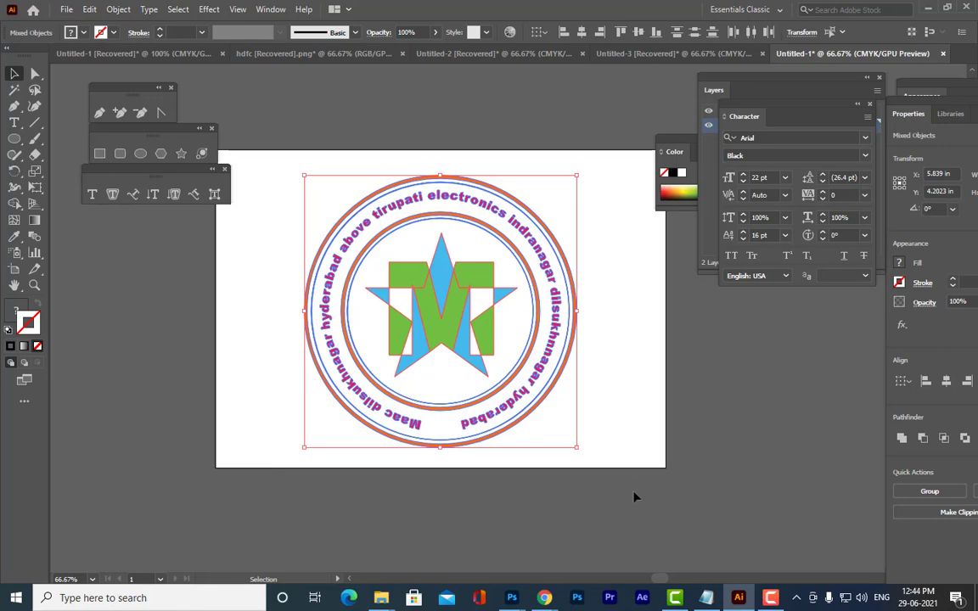
left_click_drag(577, 175, 505, 247)
left_click(639, 307)
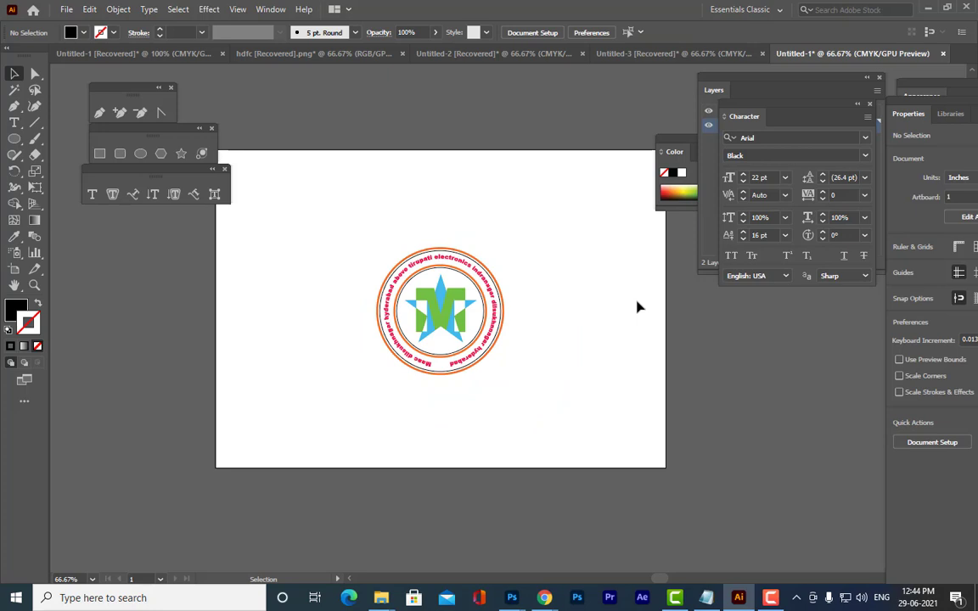
left_click_drag(352, 211, 643, 500)
left_click_drag(504, 247, 470, 281)
left_click(584, 318)
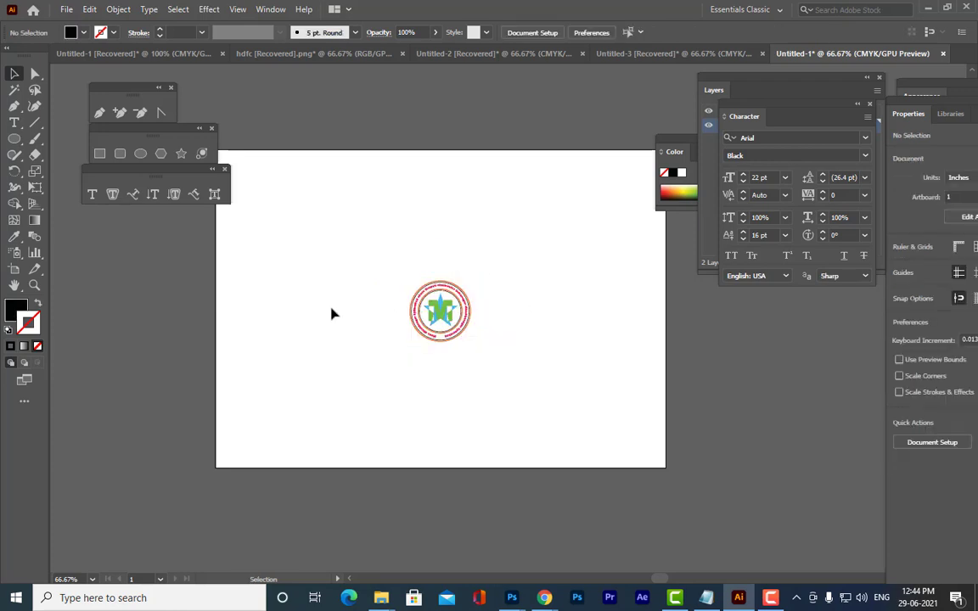
Scale the whole emblem up proportionally so it nearly fills the artboard's height, shifting it slightly up and to the right
left_click_drag(362, 242, 544, 426)
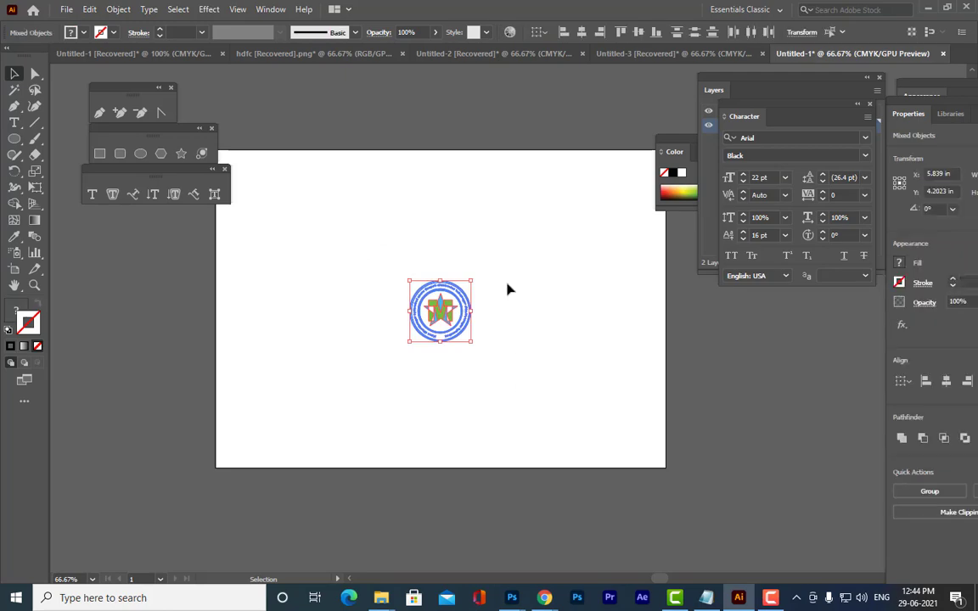
left_click_drag(471, 280, 626, 205)
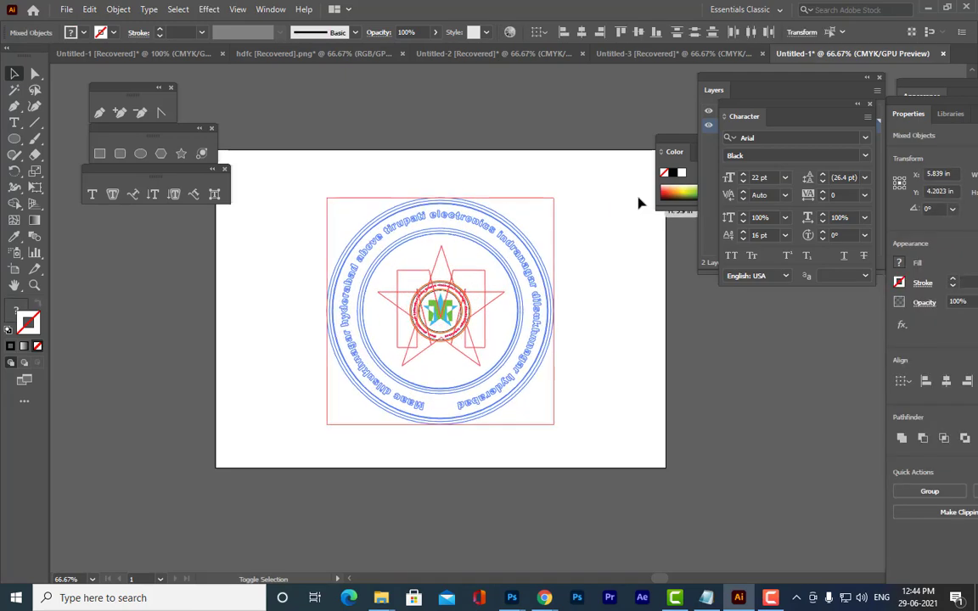
left_click_drag(512, 230, 520, 223)
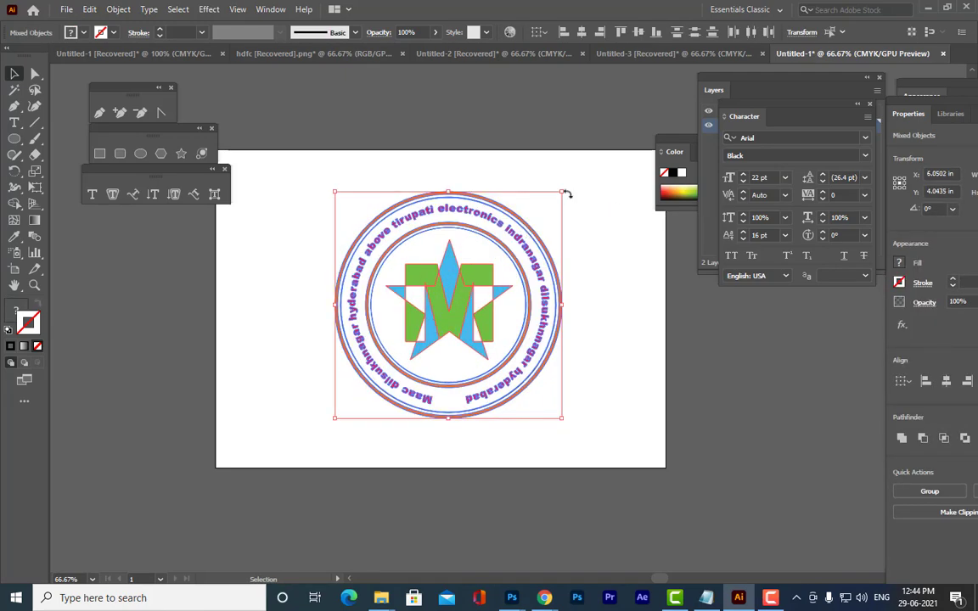
left_click_drag(562, 192, 578, 181)
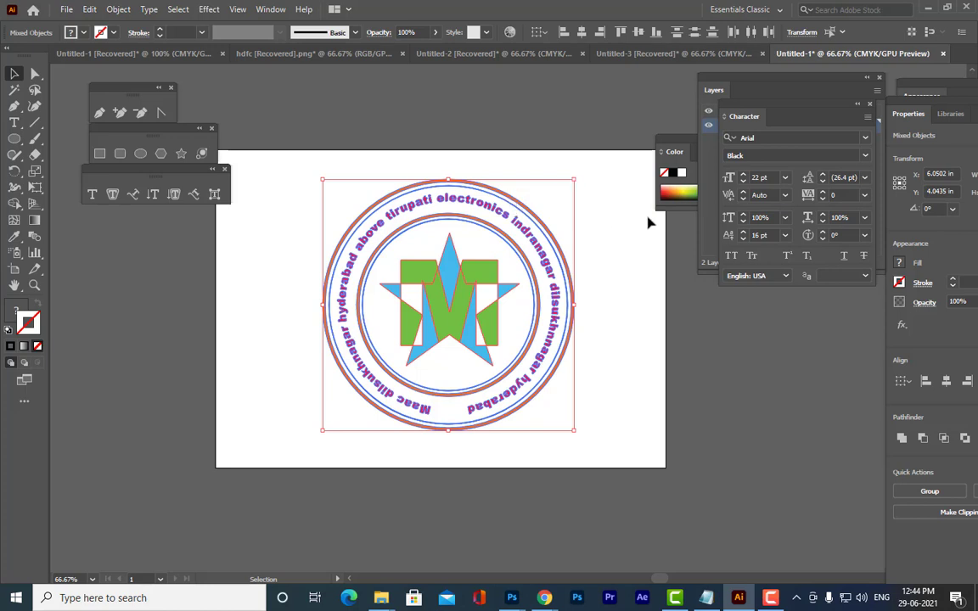
left_click(583, 219)
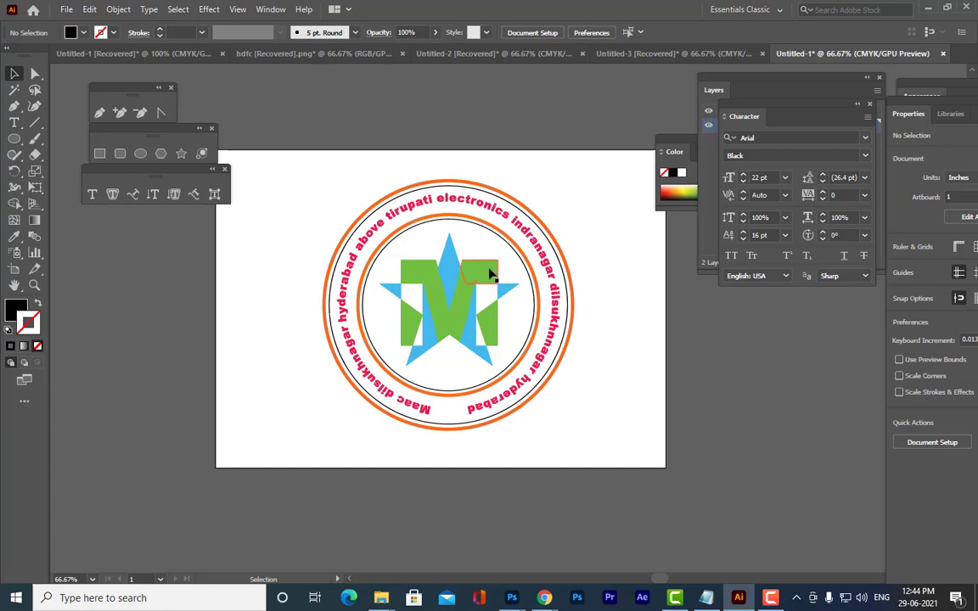
Move the floating Layers and Color panels farther away from the artboard
left_click(435, 284)
left_click(613, 277)
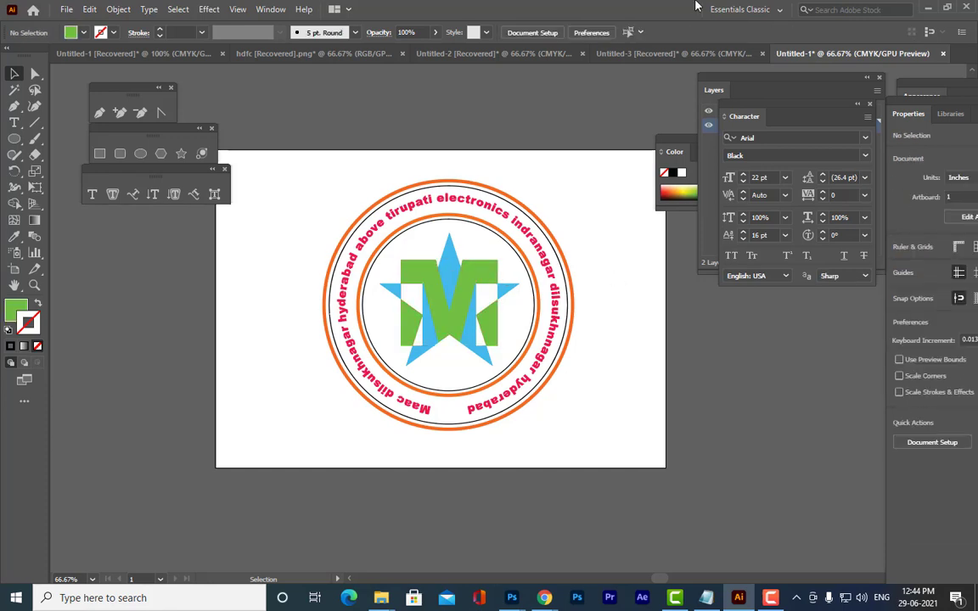
left_click_drag(741, 78, 773, 77)
left_click_drag(677, 136, 759, 110)
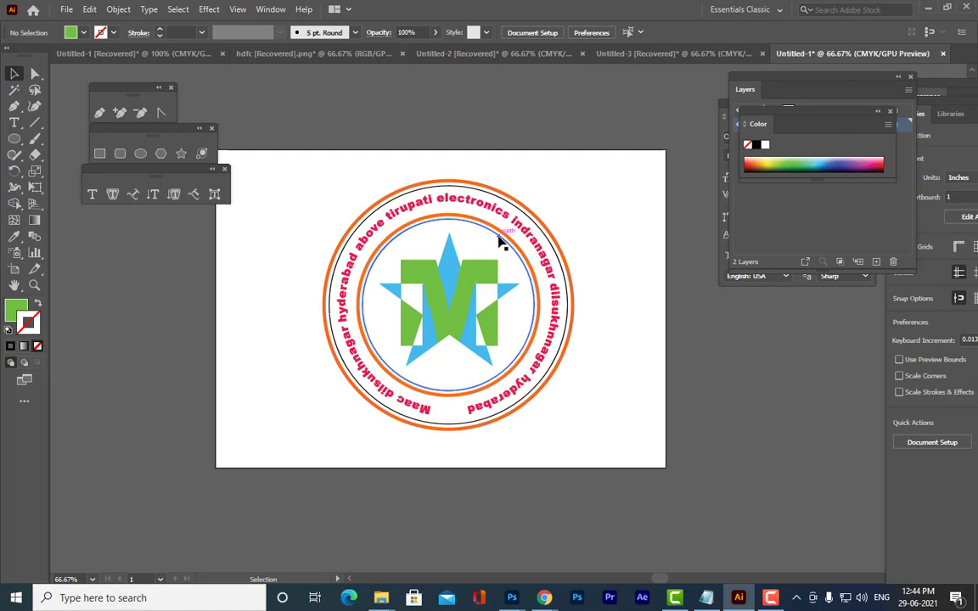
Apply a white-to-black linear gradient to the stroke of the innermost thin circle, keeping the gradient settings beside the emblem
left_click(501, 240)
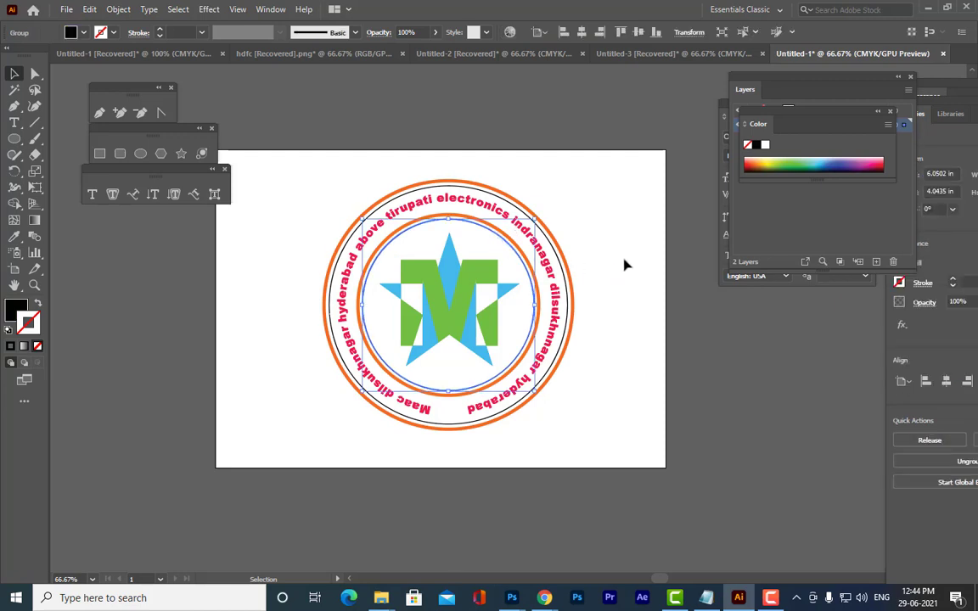
key("ctrl+F9")
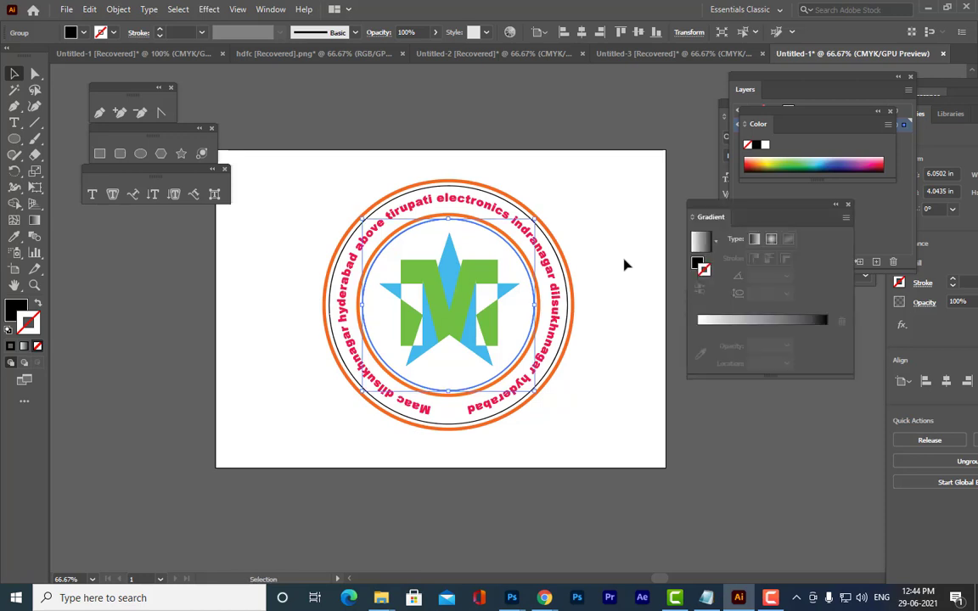
left_click_drag(705, 212, 616, 101)
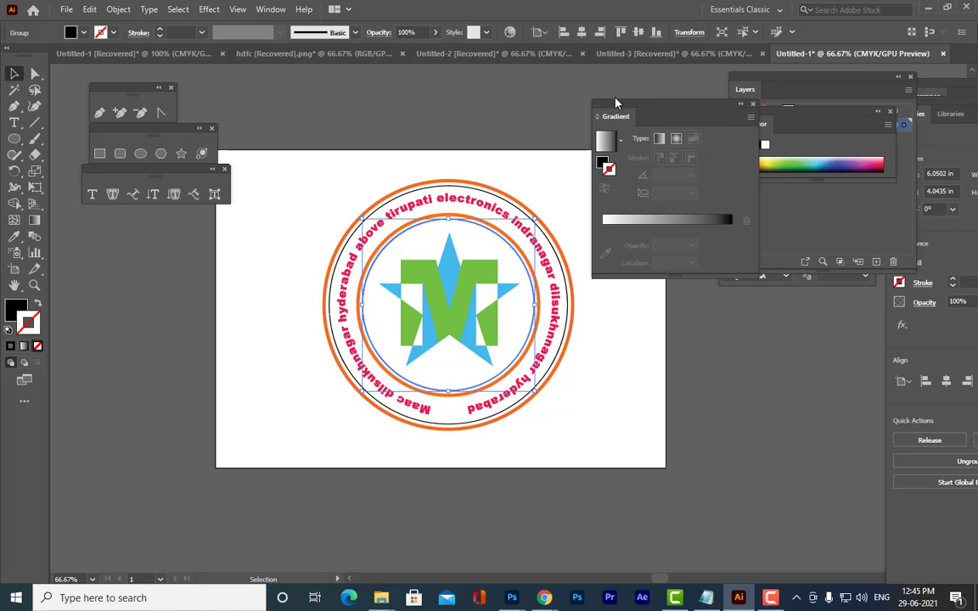
left_click_drag(622, 104, 613, 96)
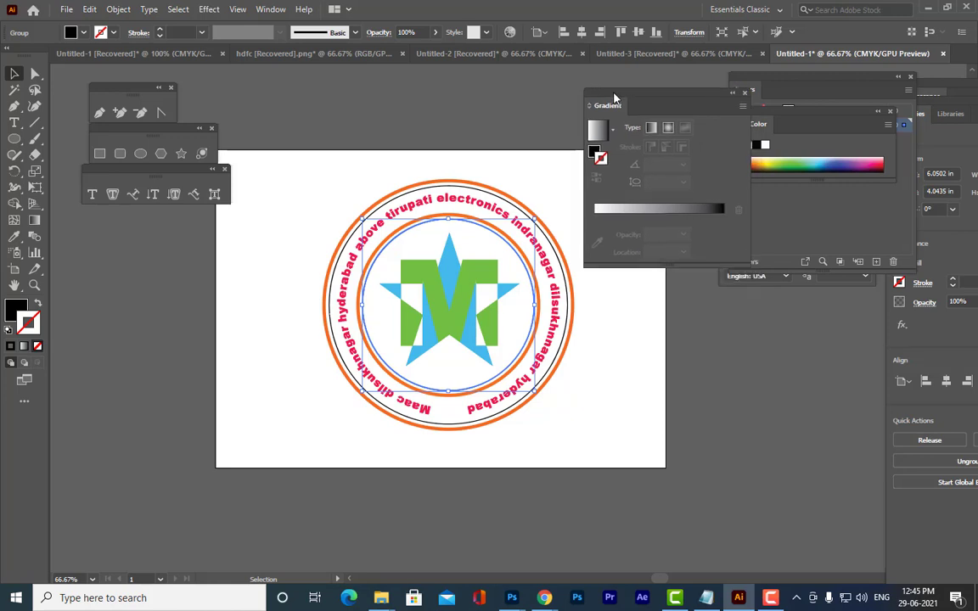
left_click(609, 222)
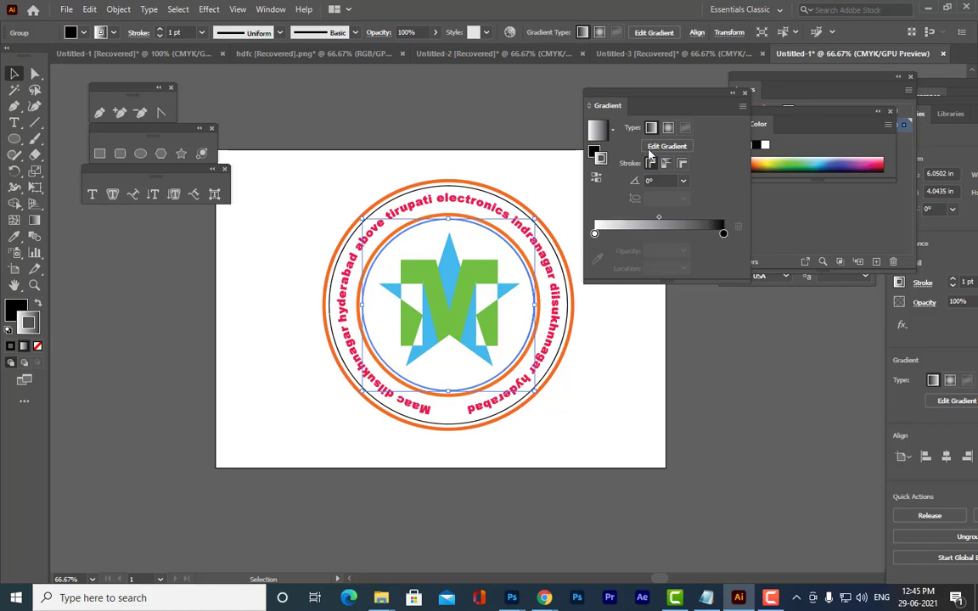
left_click_drag(626, 99, 621, 101)
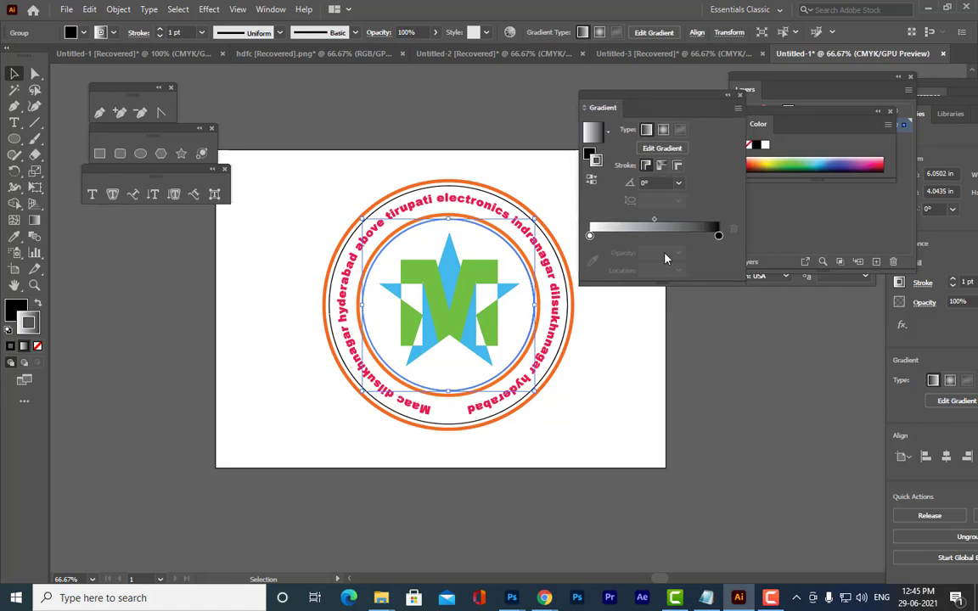
Recolour the innermost circle's stroke gradient to run from yellow at the start to red-orange at the end
left_click(590, 236)
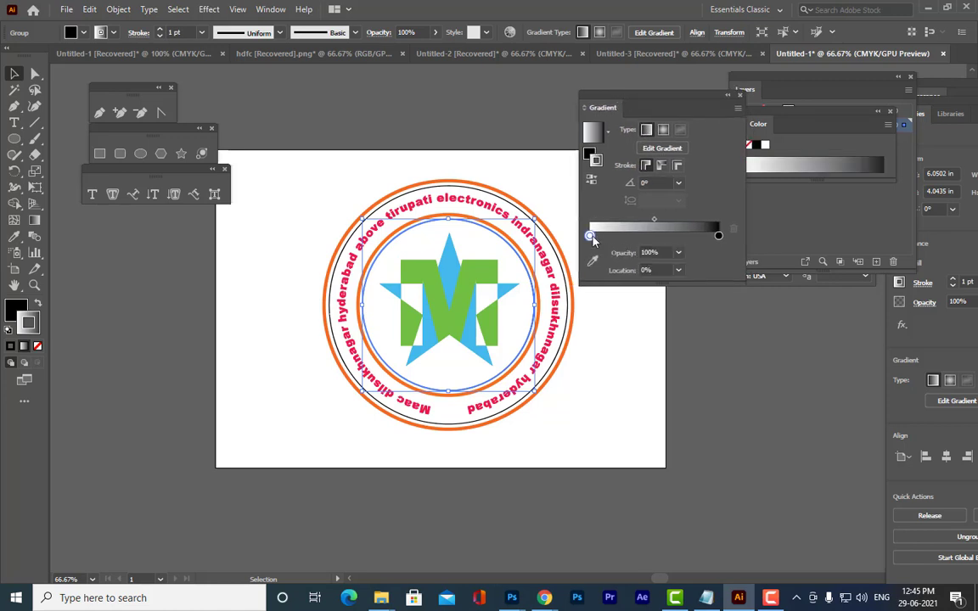
left_click(752, 86)
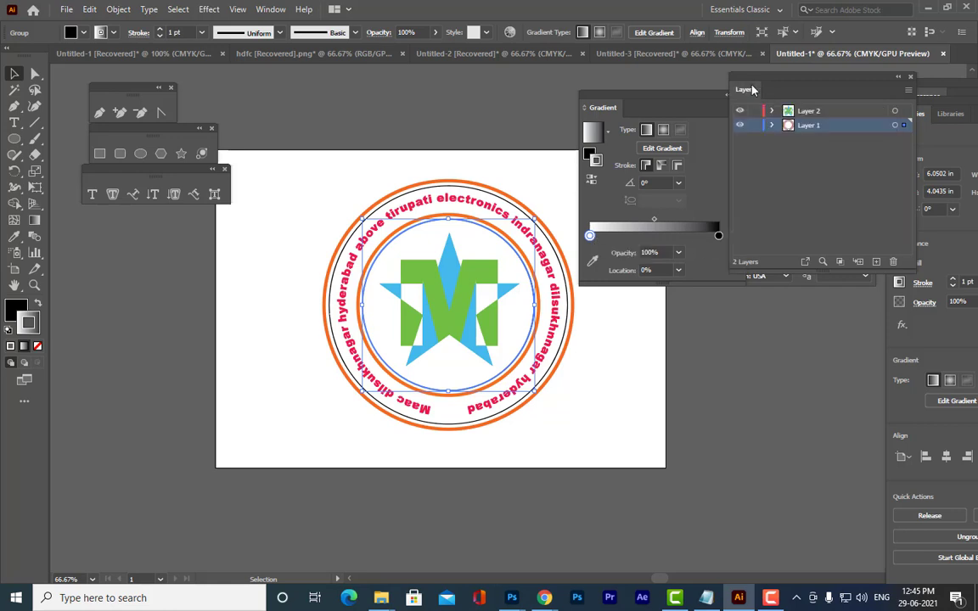
double_click(590, 236)
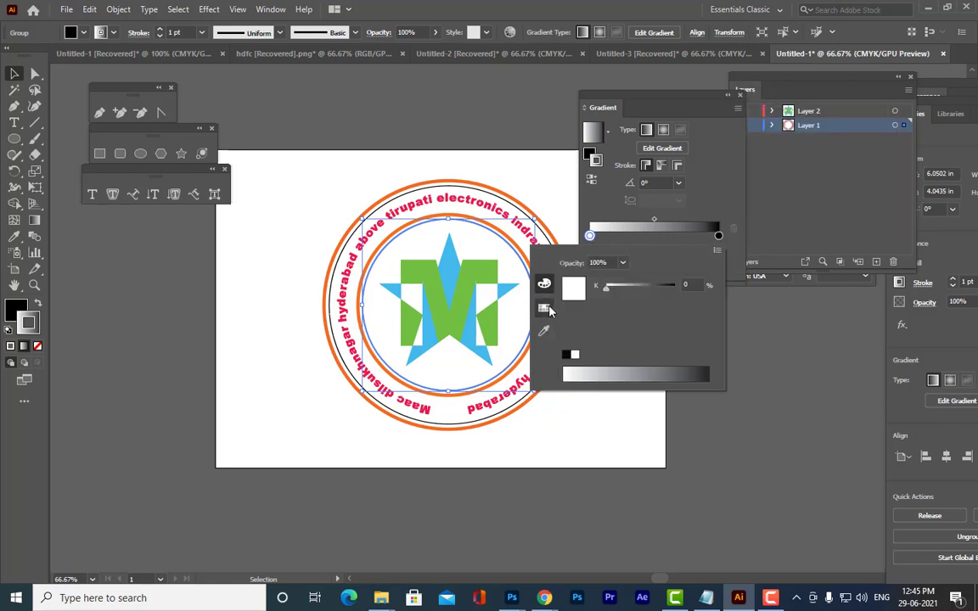
left_click(543, 308)
left_click(591, 278)
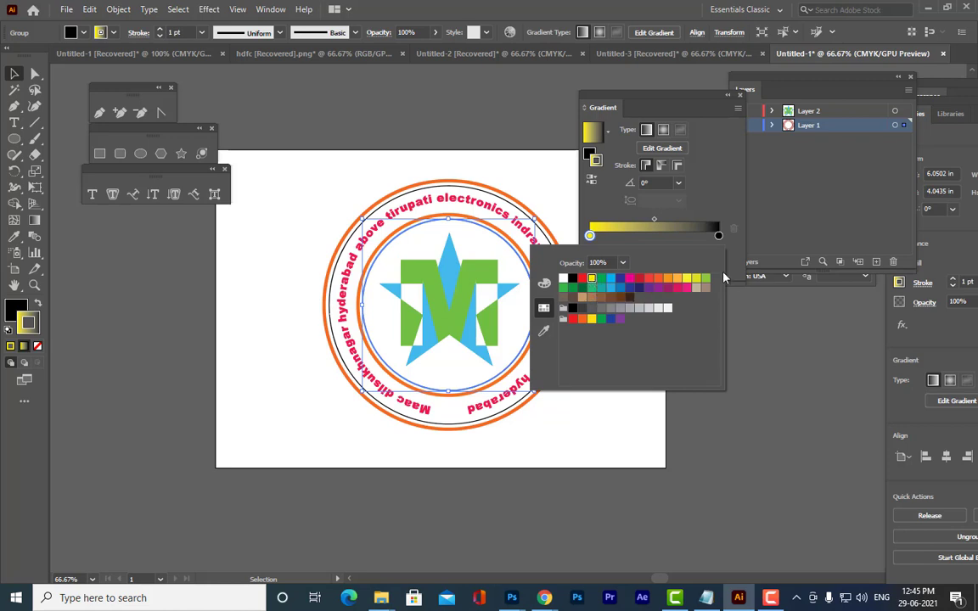
left_click(718, 236)
double_click(718, 236)
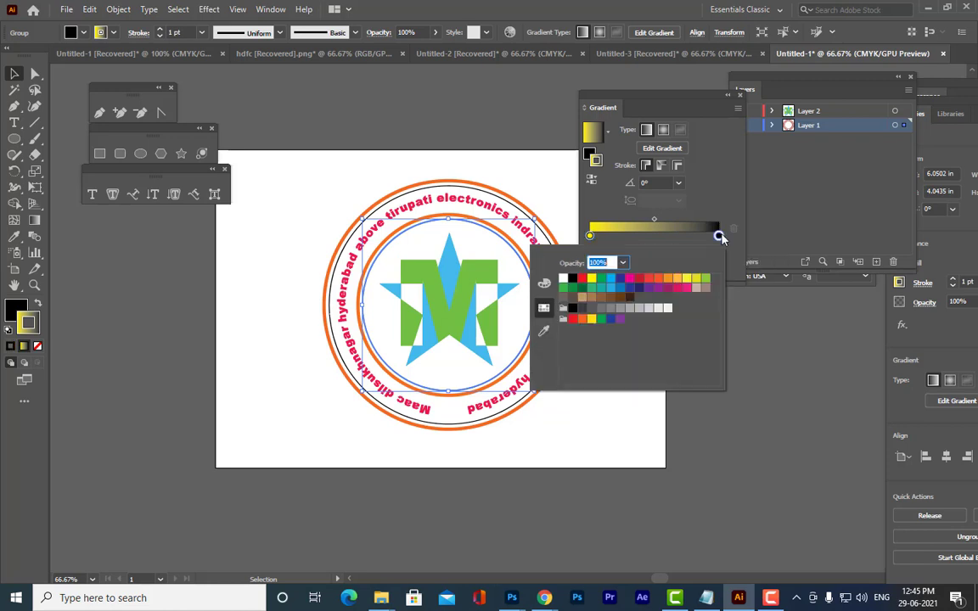
left_click(658, 279)
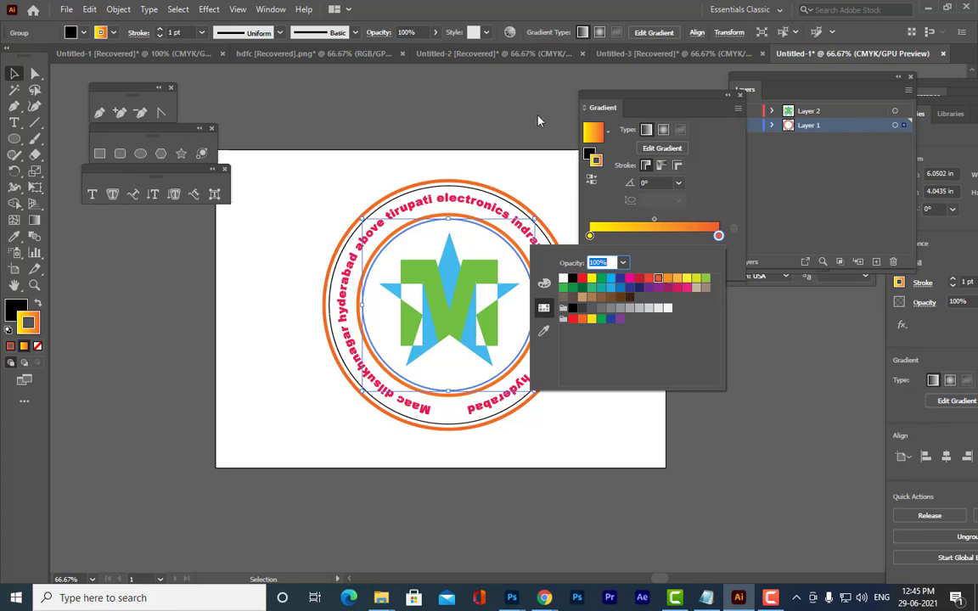
left_click(747, 101)
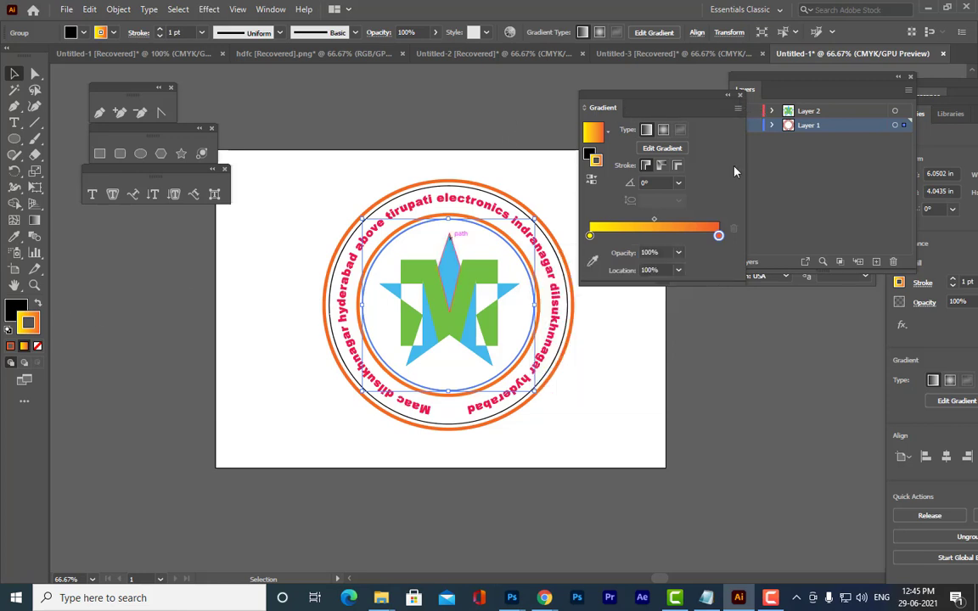
Try to fill the innermost circle with the same yellow-to-orange linear gradient
left_click(15, 307)
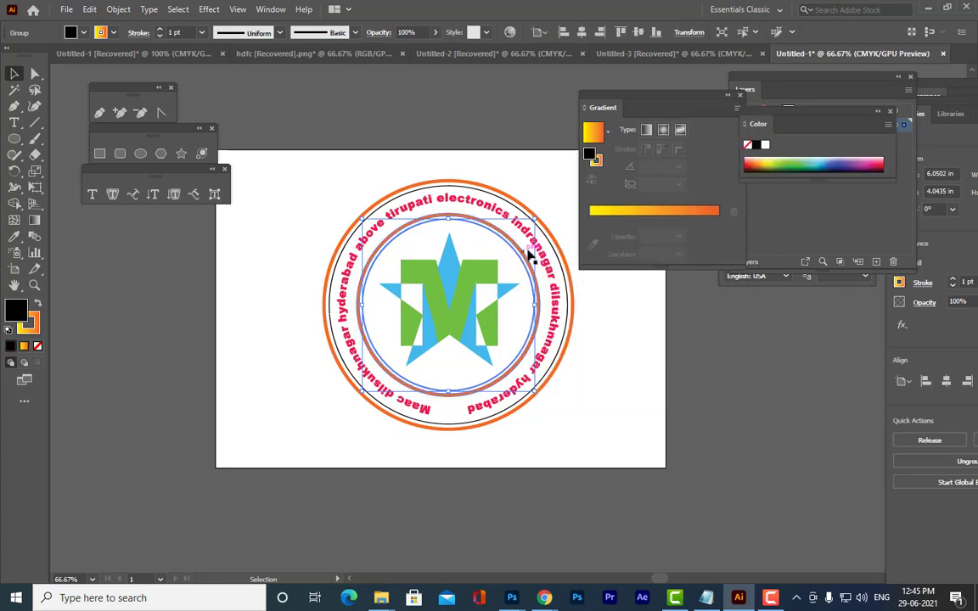
left_click(614, 222)
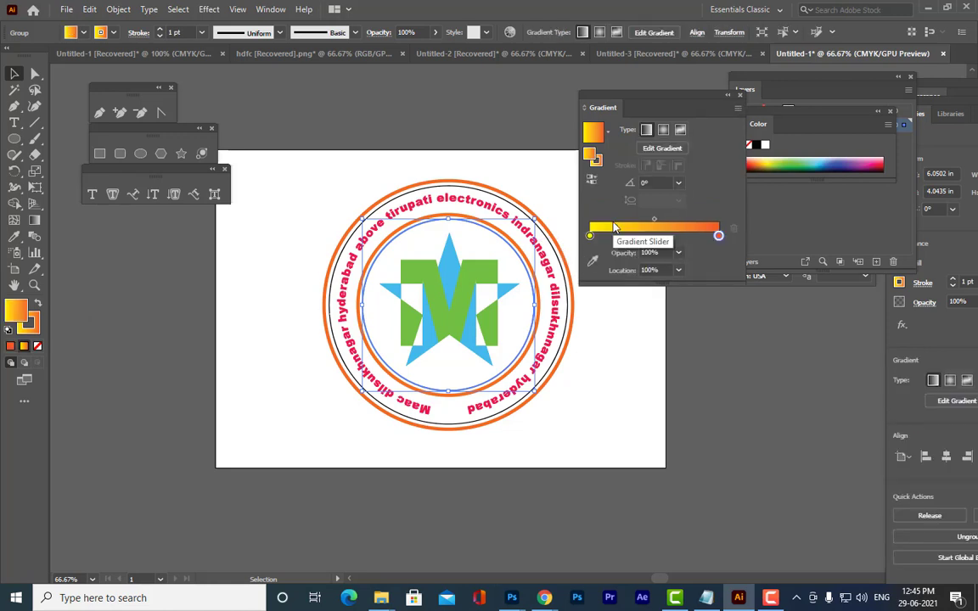
left_click(482, 127)
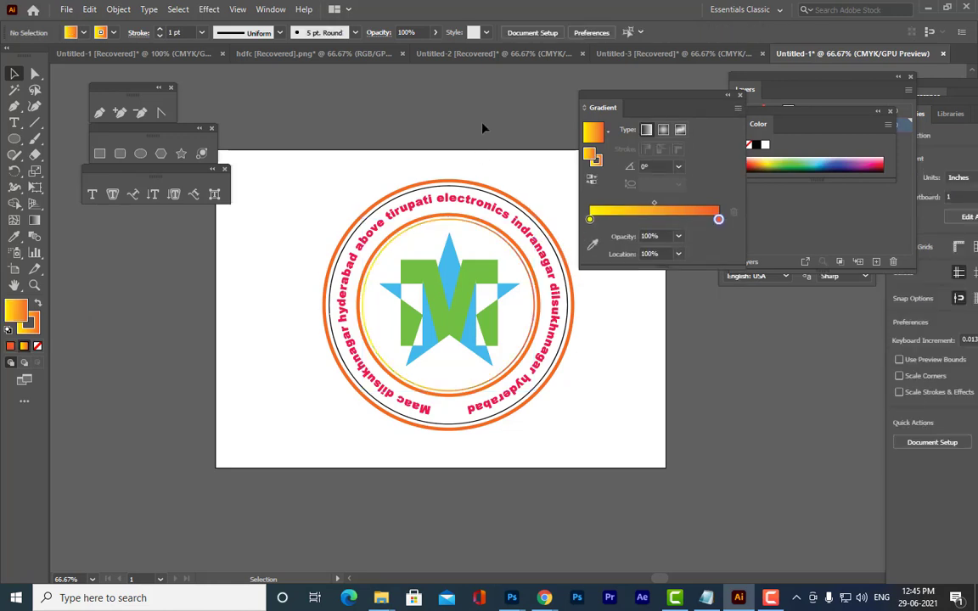
Try pulling the innermost circle out of the emblem, with the gradient settings moved aside, and undo the move
left_click(504, 240)
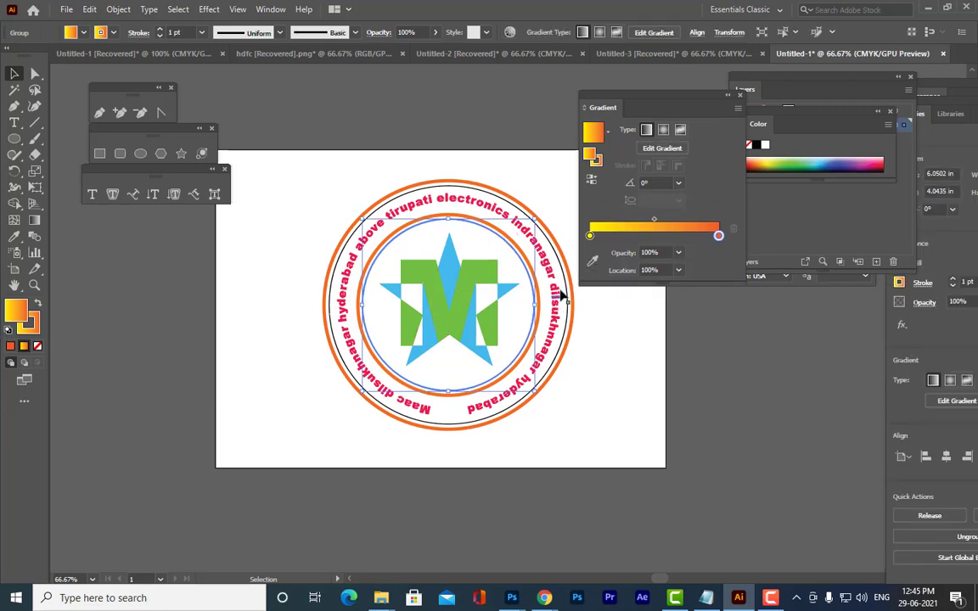
left_click_drag(621, 101, 721, 101)
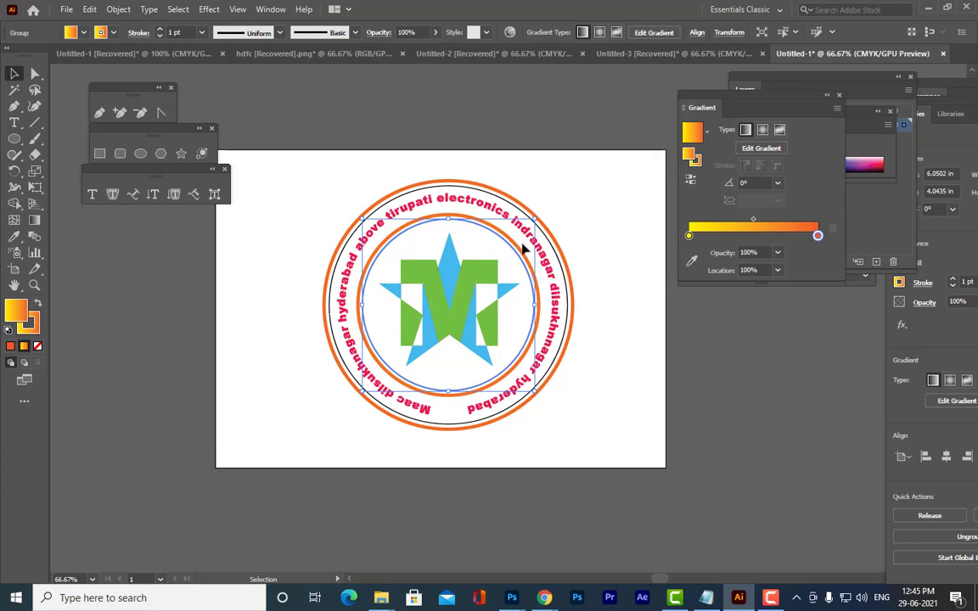
left_click_drag(509, 249, 687, 311)
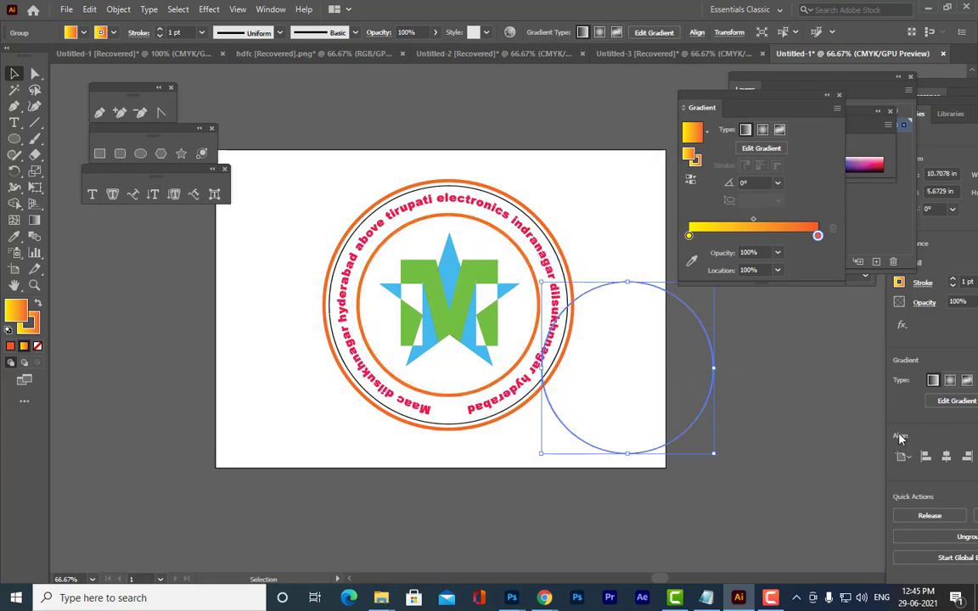
key("ctrl+z")
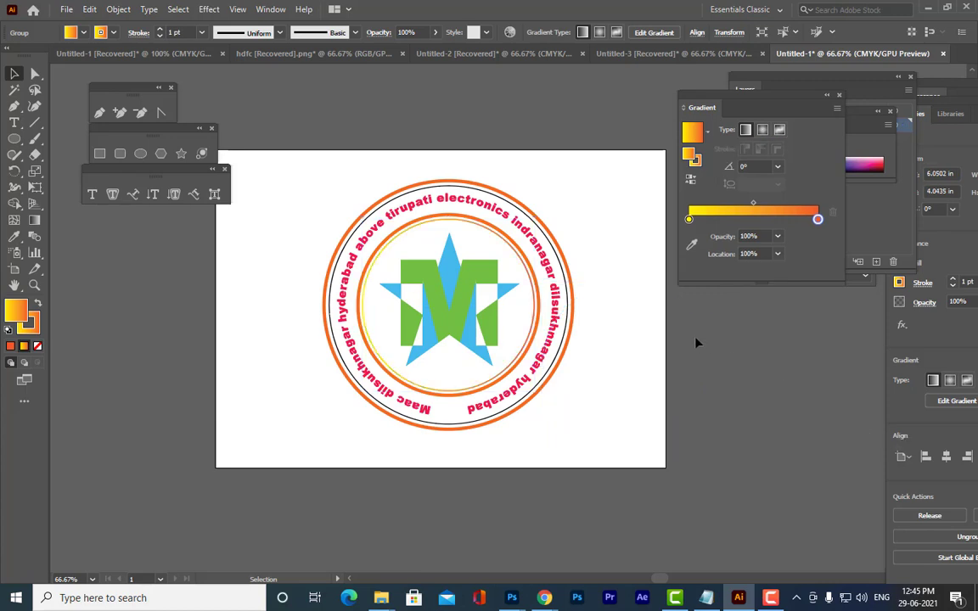
left_click(691, 340)
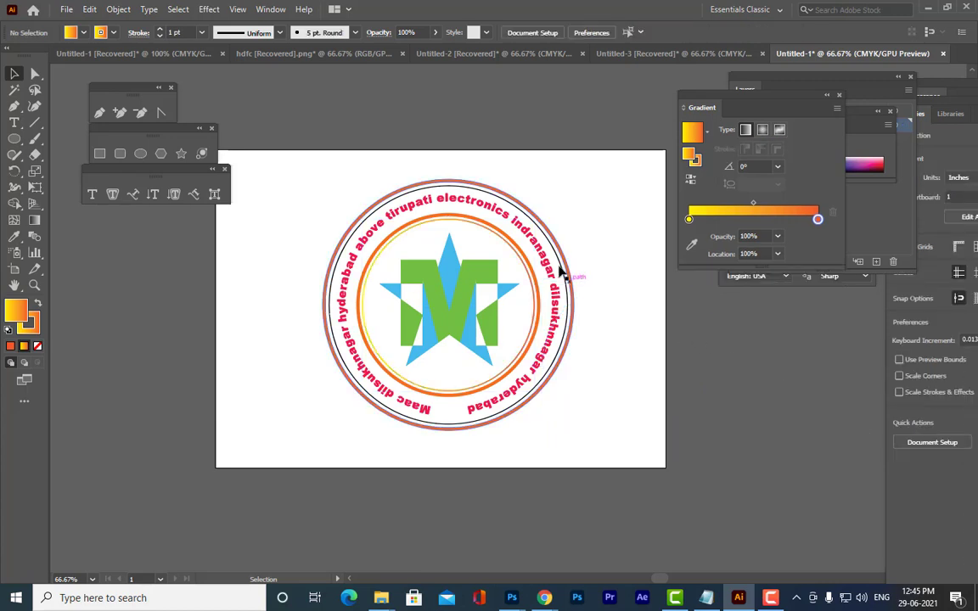
Try to give the innermost circle a solid red-orange fill
left_click(520, 259)
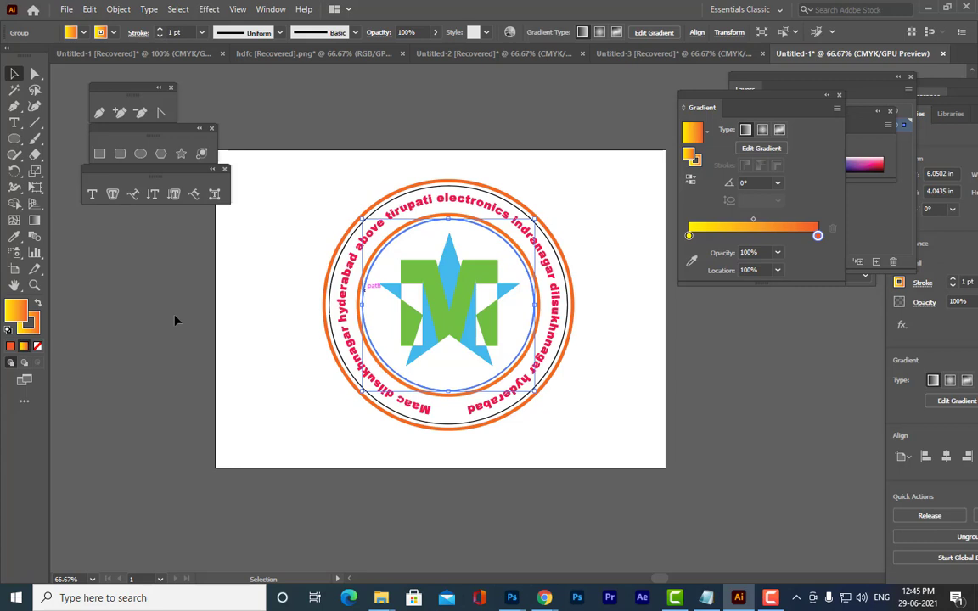
left_click(11, 346)
left_click(238, 338)
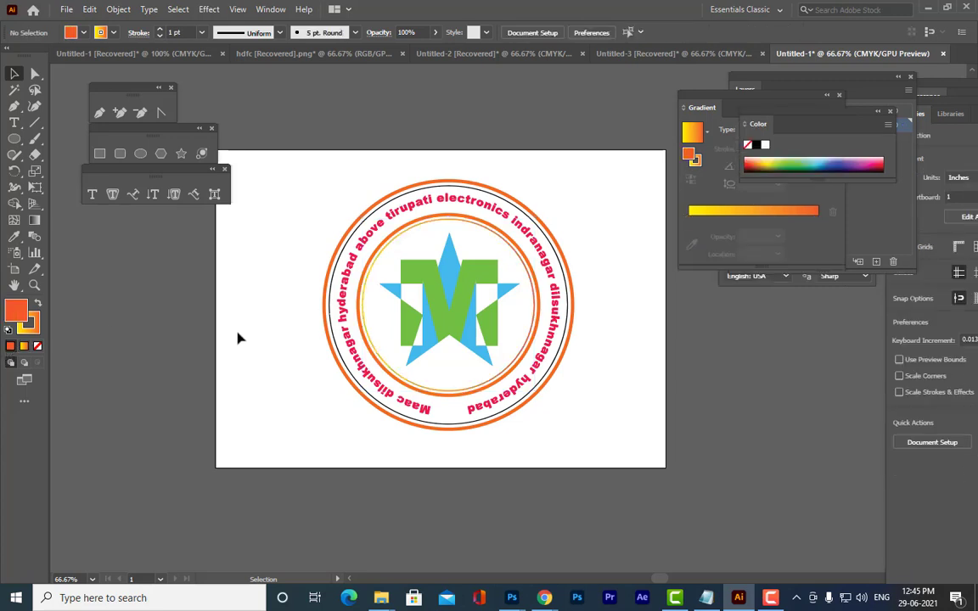
Fill the area inside the innermost circle with solid yellow using the Shape Builder tool
left_click(370, 335)
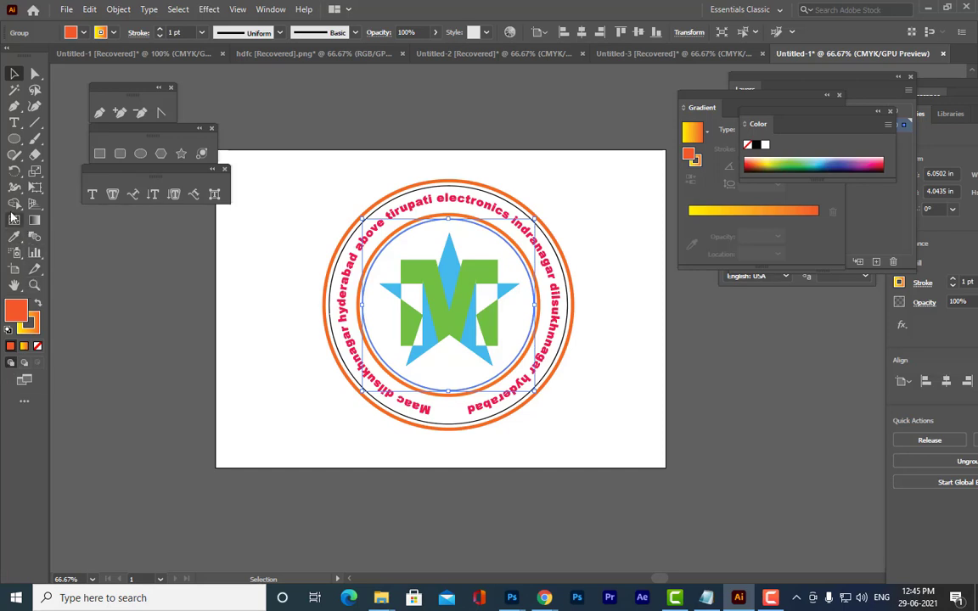
left_click(15, 203)
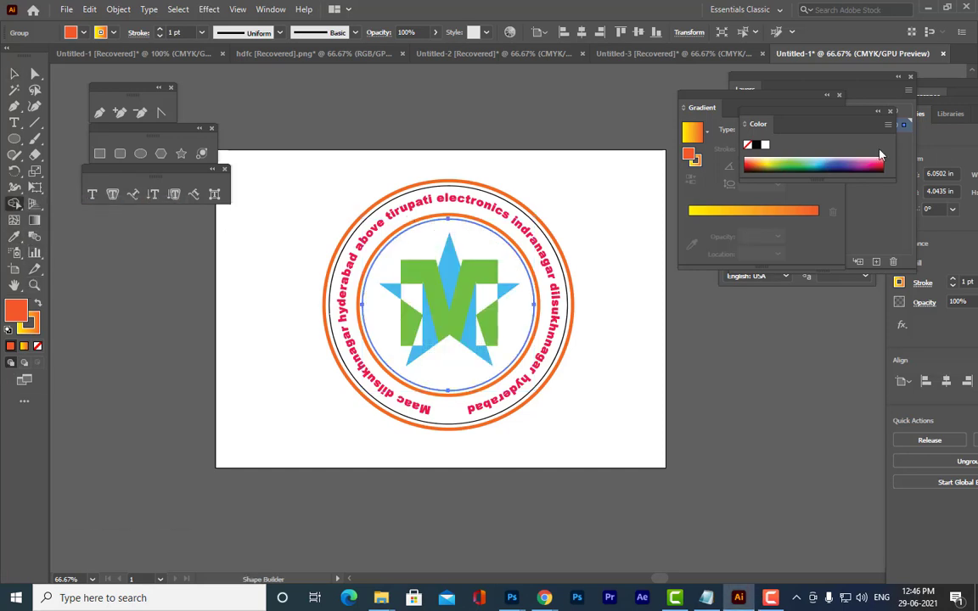
left_click(770, 158)
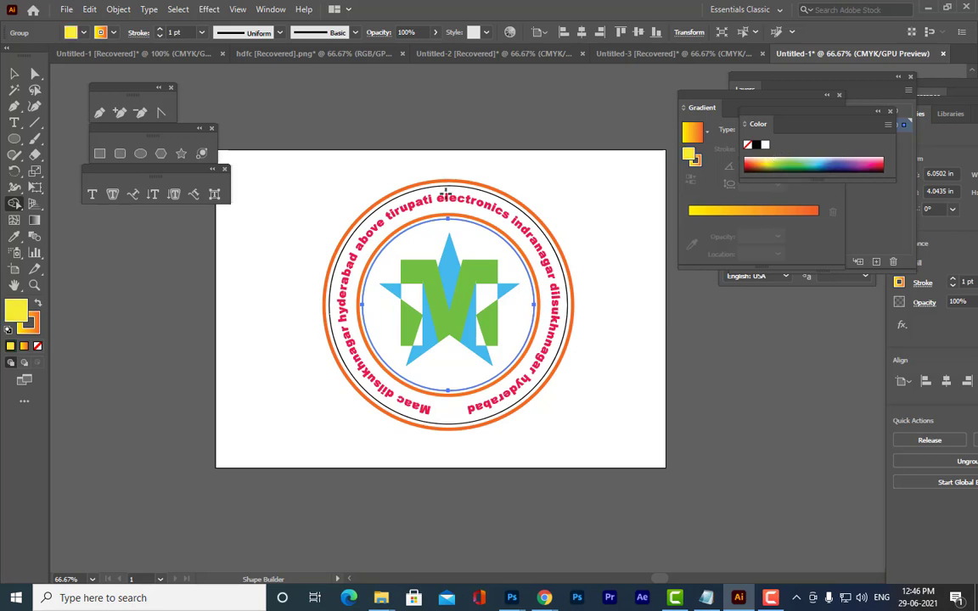
left_click(509, 331)
left_click(15, 72)
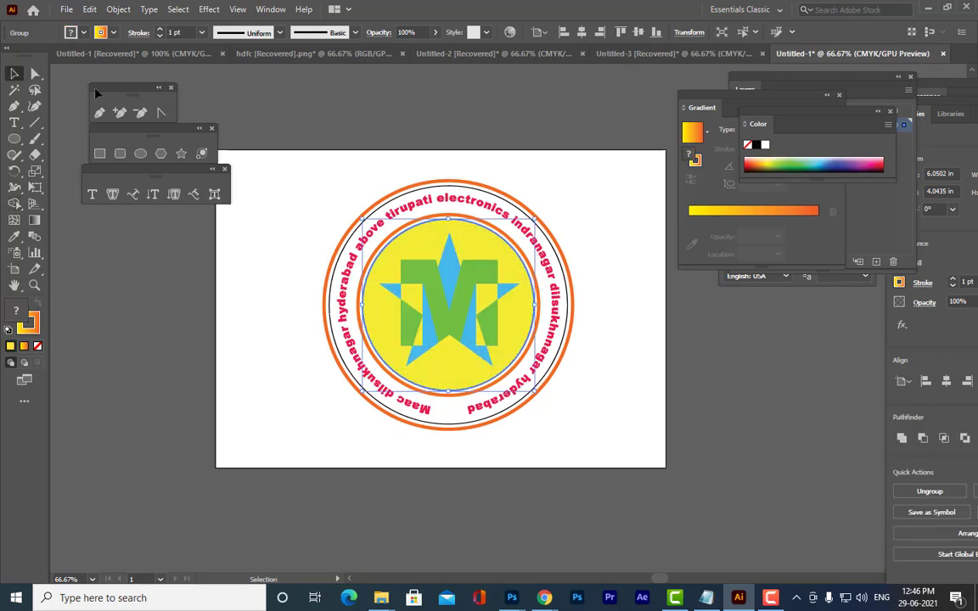
left_click(443, 125)
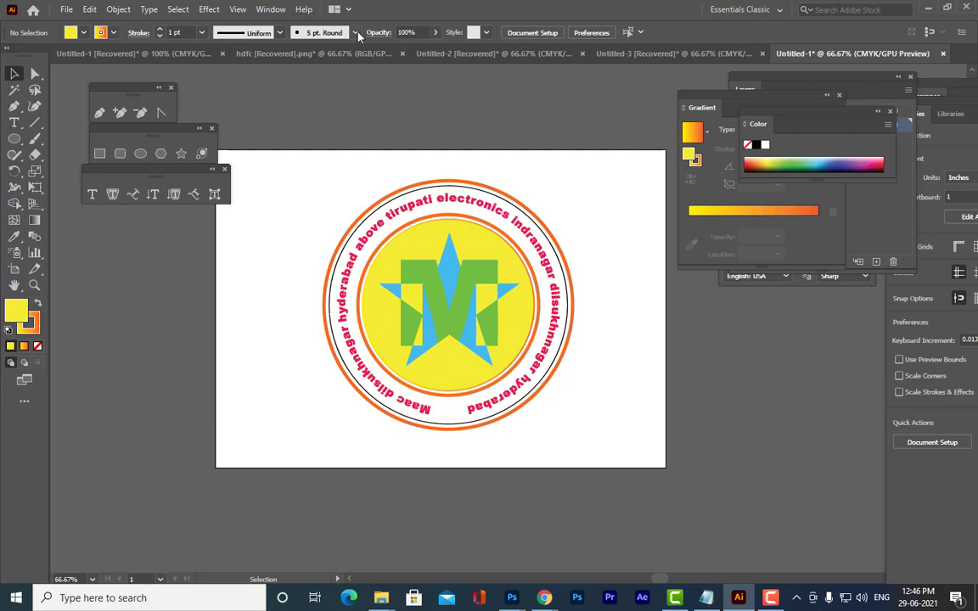
Give the inner disc a radial yellow-to-orange gradient fill with its midpoint at about 71%
left_click(427, 240)
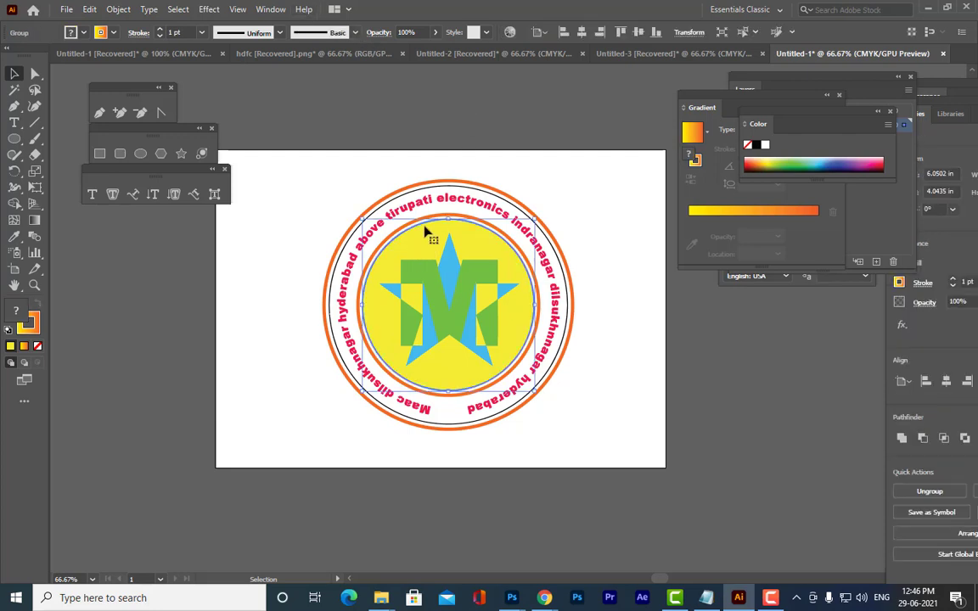
left_click_drag(687, 99, 630, 117)
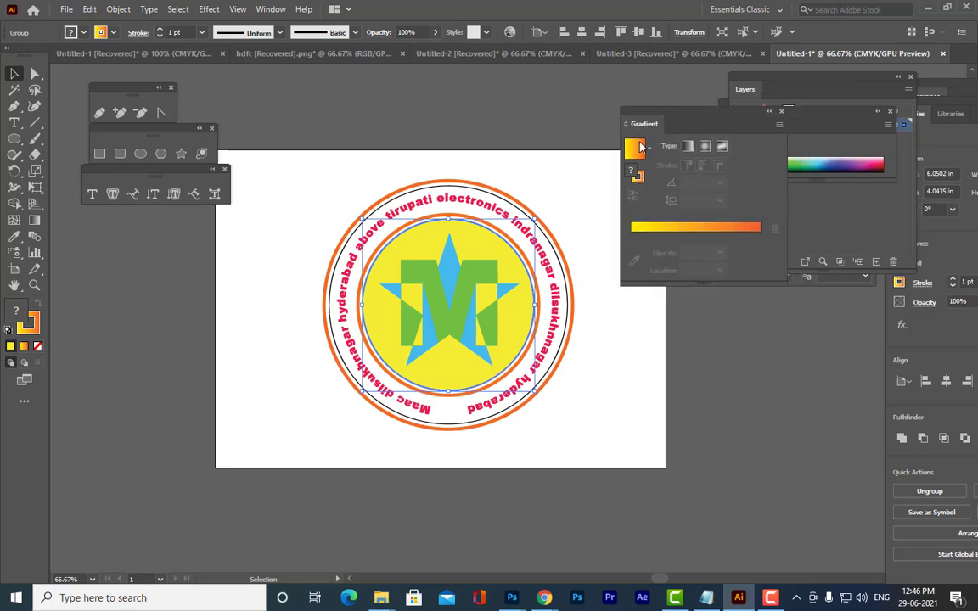
left_click(643, 238)
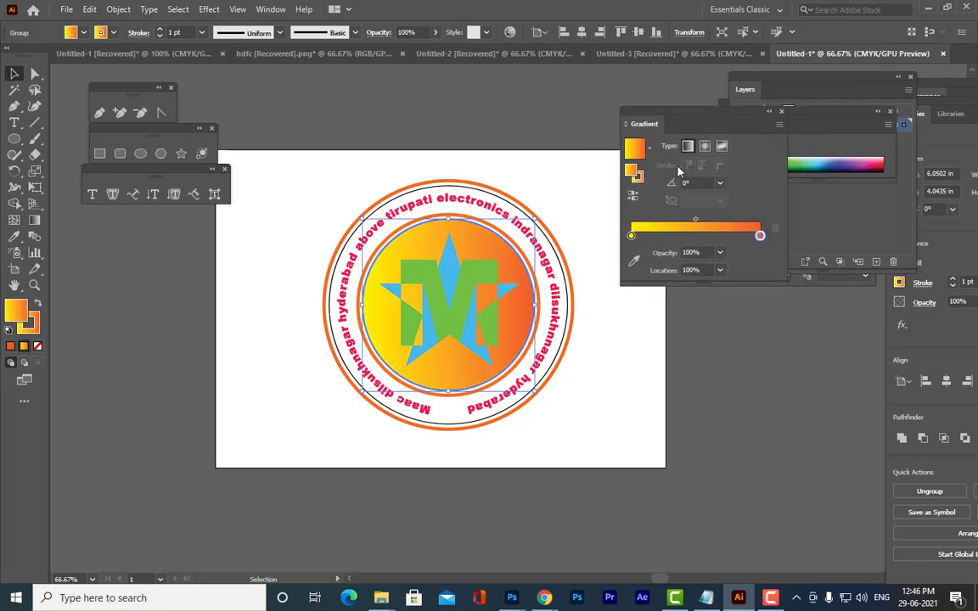
left_click(703, 148)
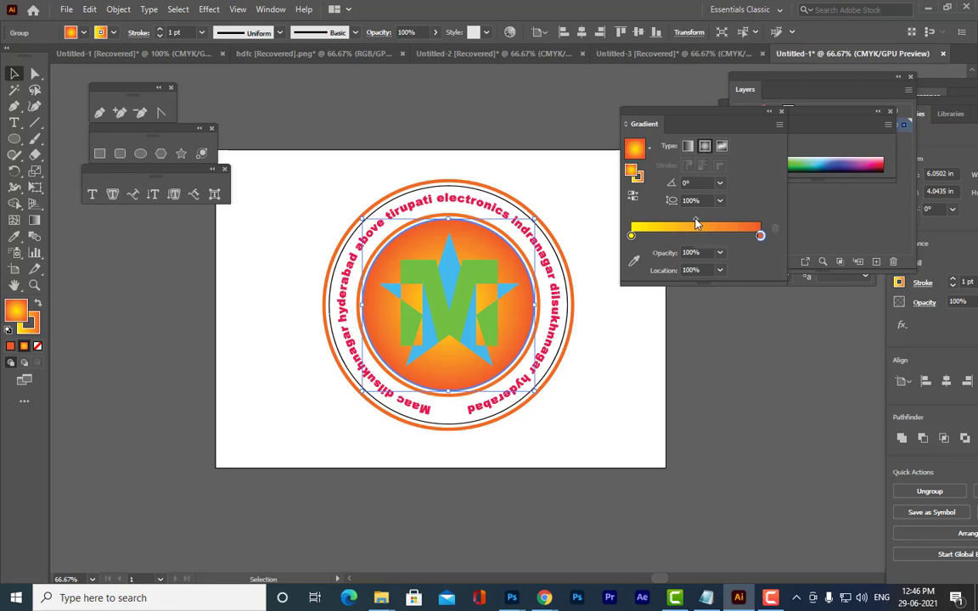
left_click_drag(695, 222, 724, 222)
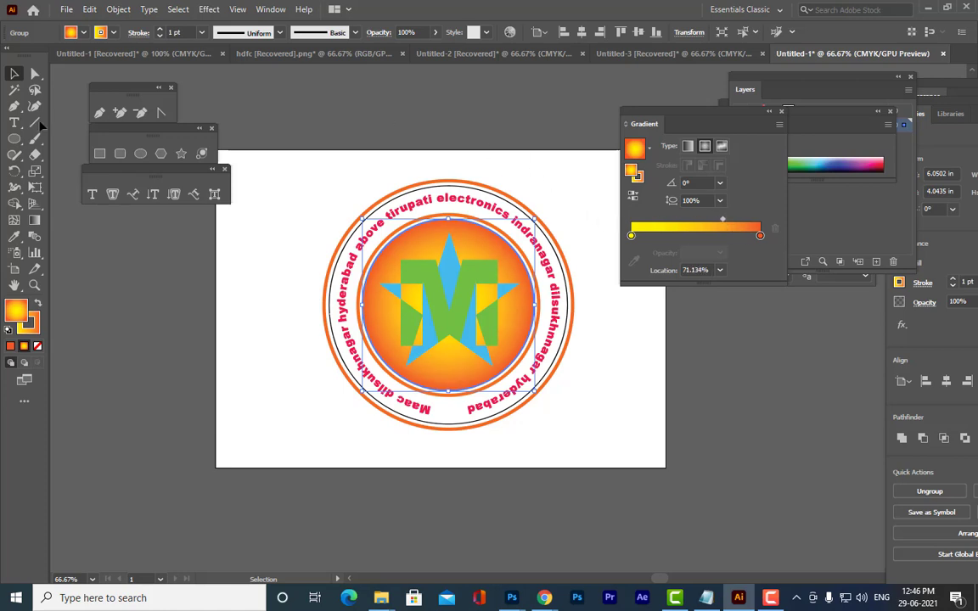
left_click(355, 123)
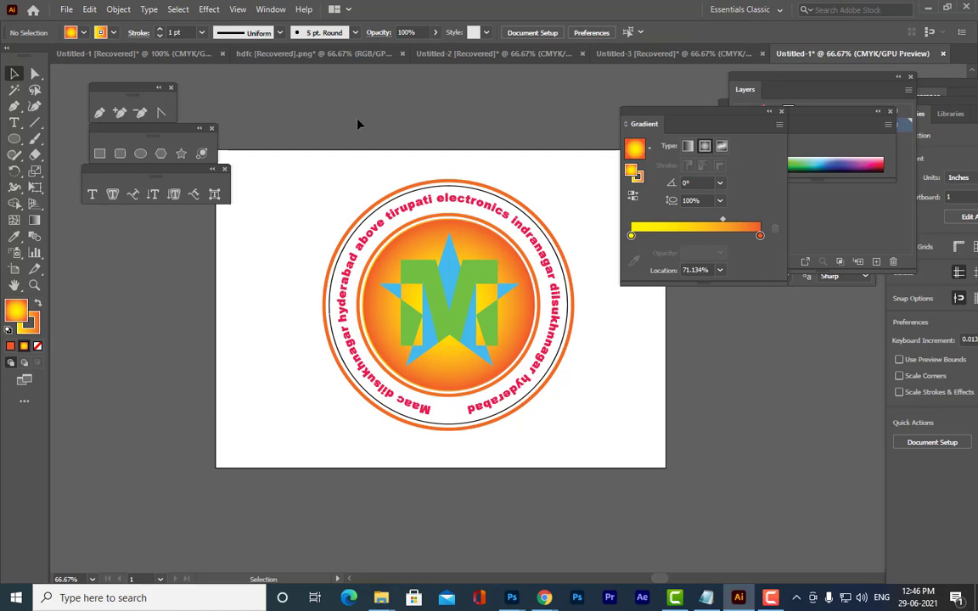
Recolour the star's upper diamond-shaped piece dark blue
left_click(449, 320)
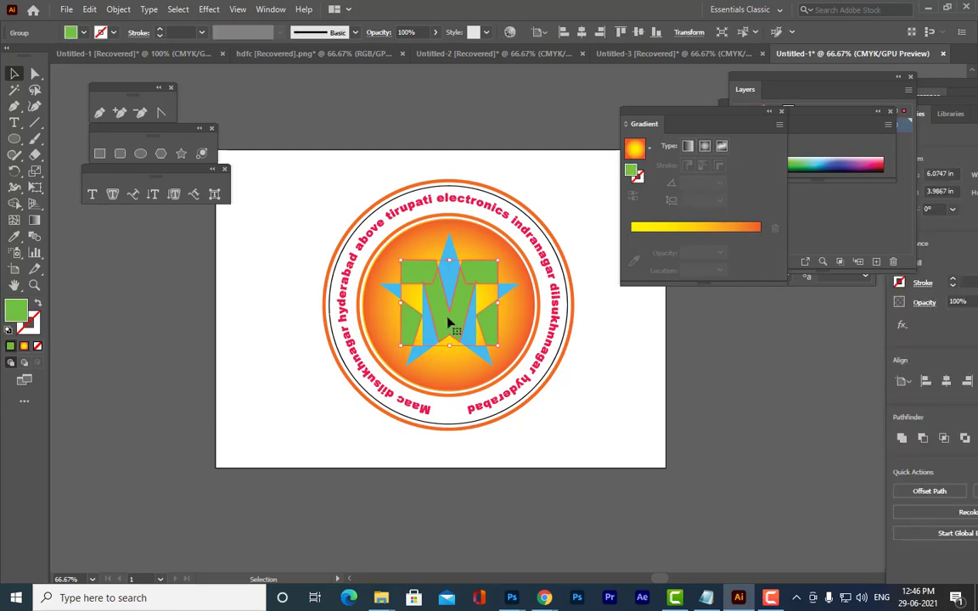
left_click(509, 103)
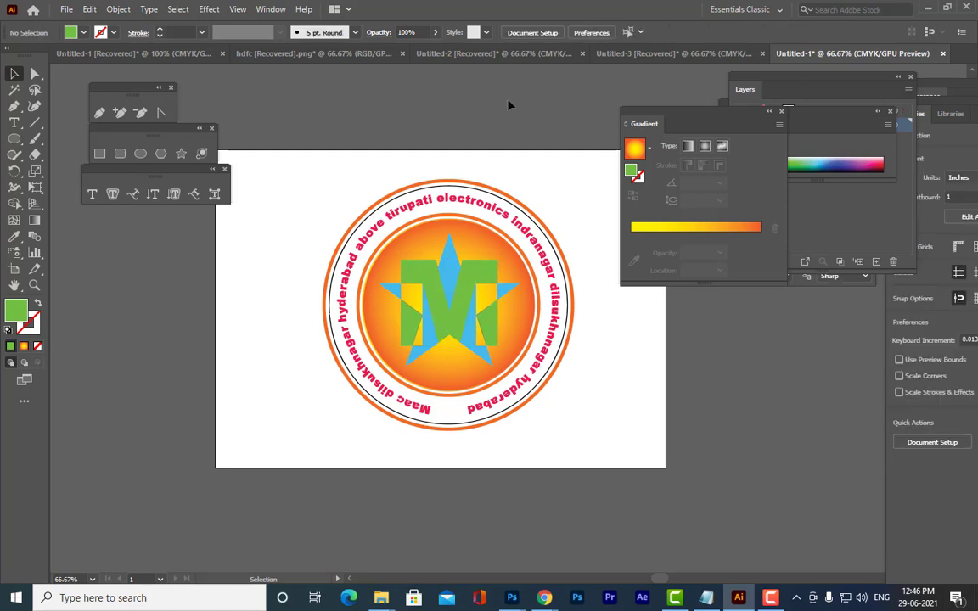
left_click(451, 271)
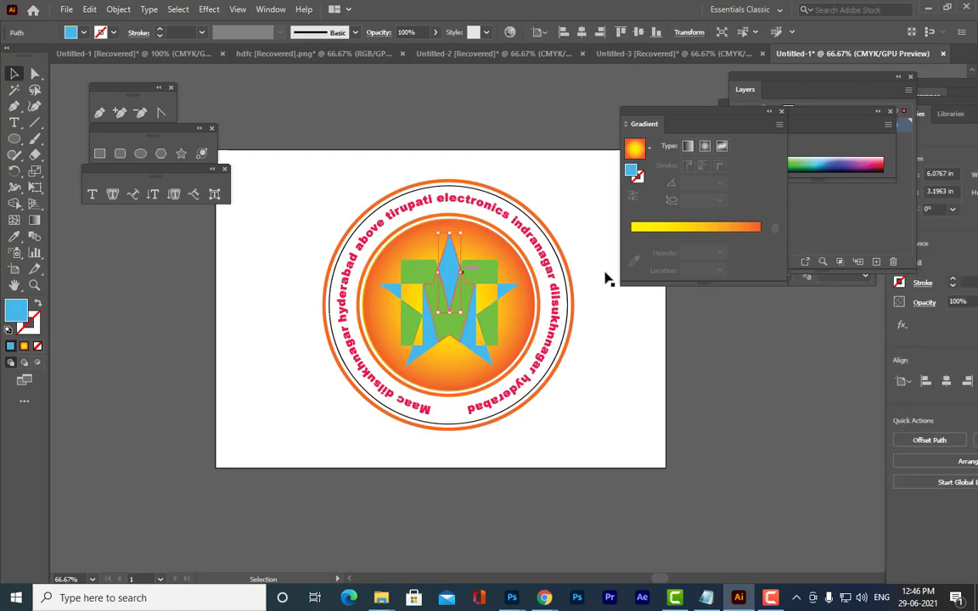
left_click(843, 160)
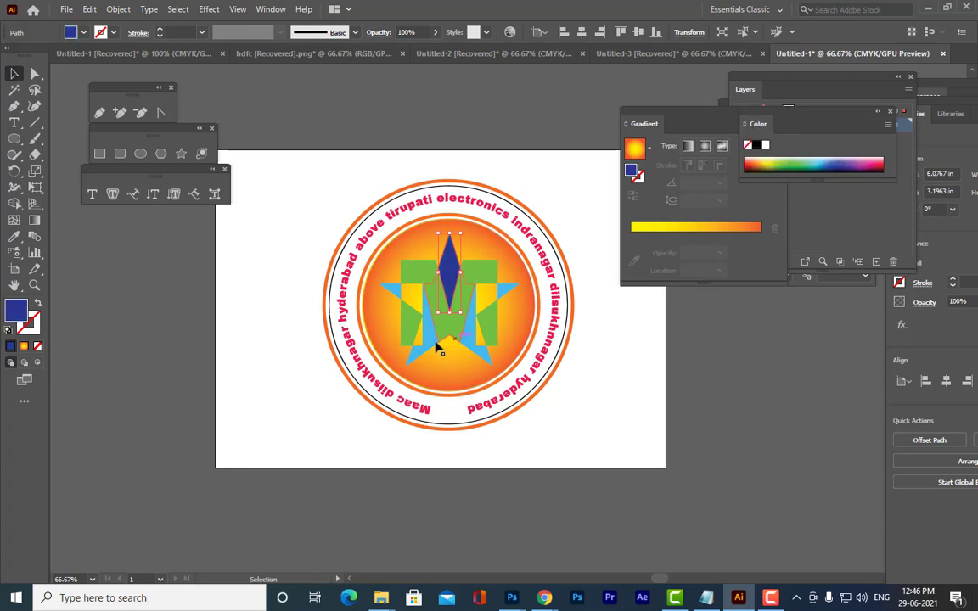
Match the star's lower-right piece to the dark blue of the upper piece with the Eyedropper
left_click(476, 349)
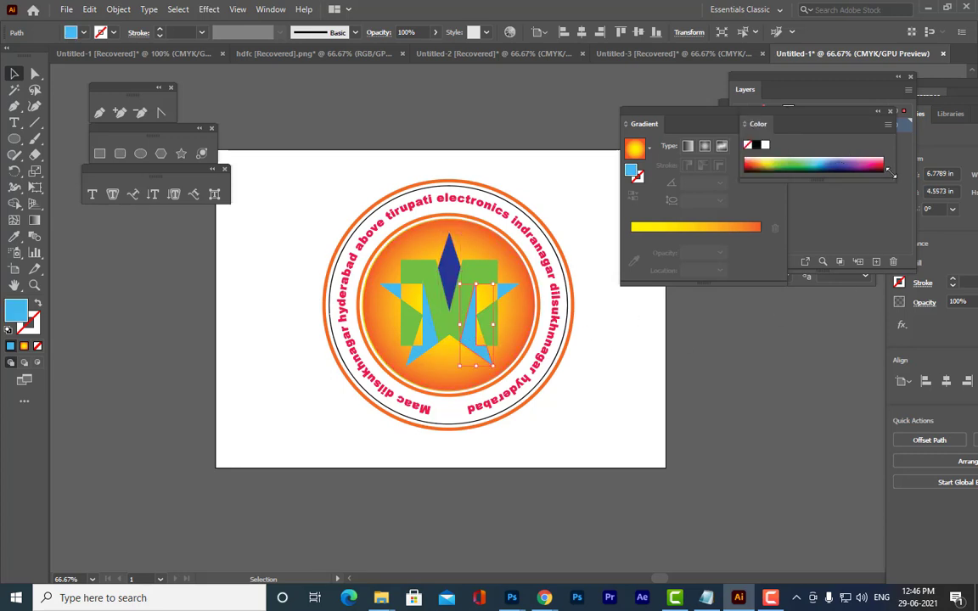
left_click(13, 236)
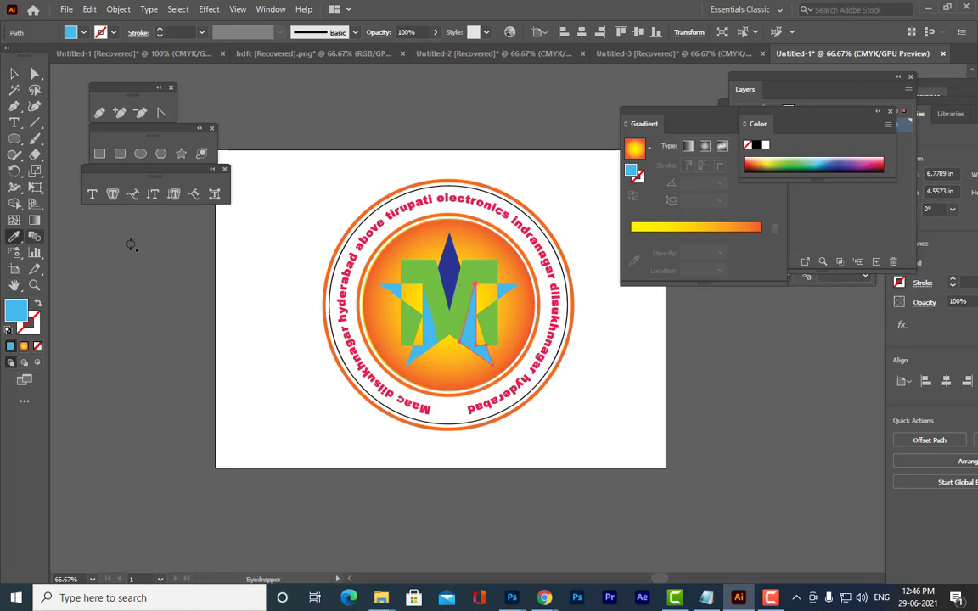
left_click(452, 267)
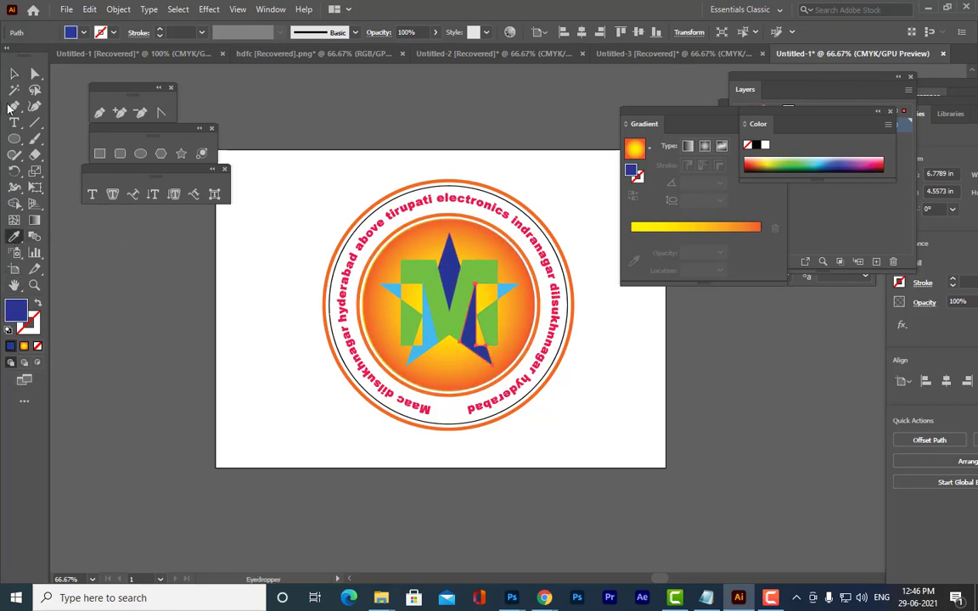
Match the star's right tip to the dark blue of the upper piece with the Eyedropper
left_click(12, 74)
left_click(295, 164)
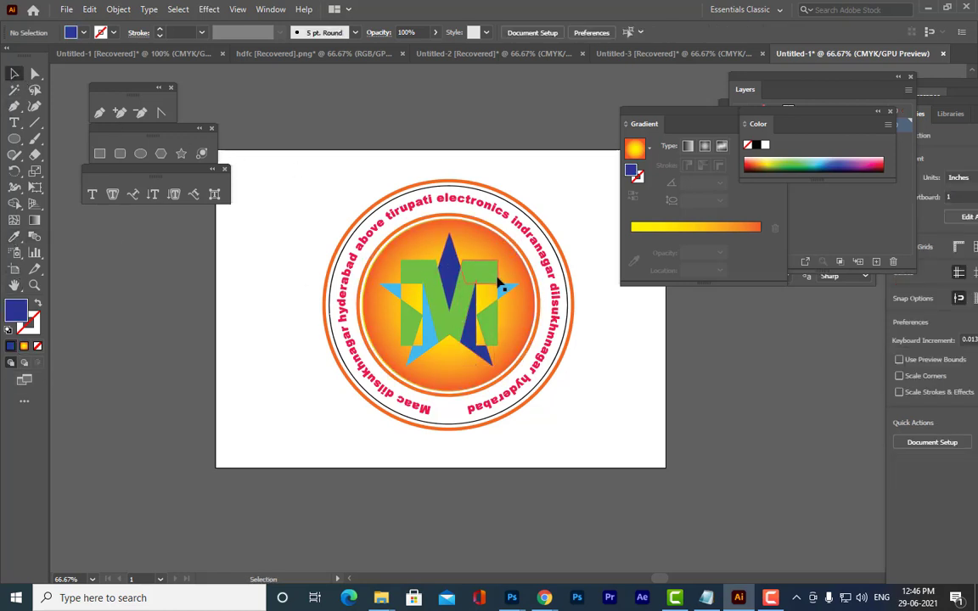
left_click(506, 290)
left_click(15, 236)
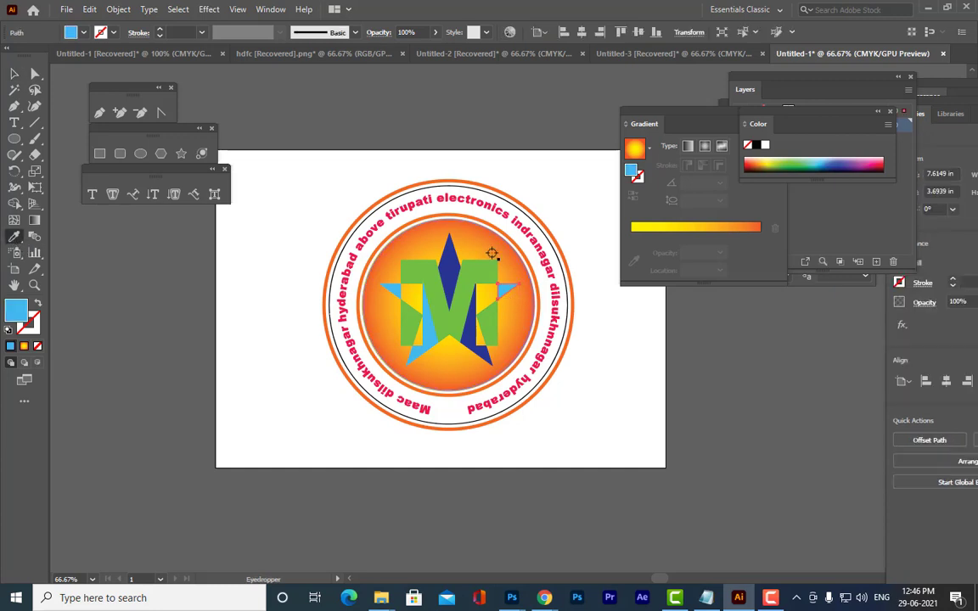
left_click(445, 272)
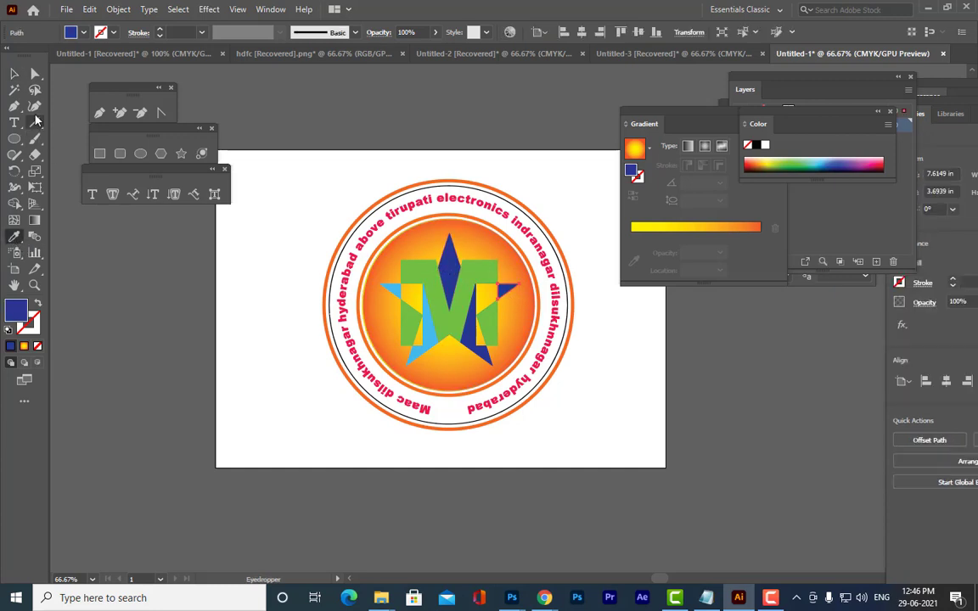
Match the star's left tip and lower-left piece together to the same dark blue with the Eyedropper
left_click(12, 74)
left_click(391, 297)
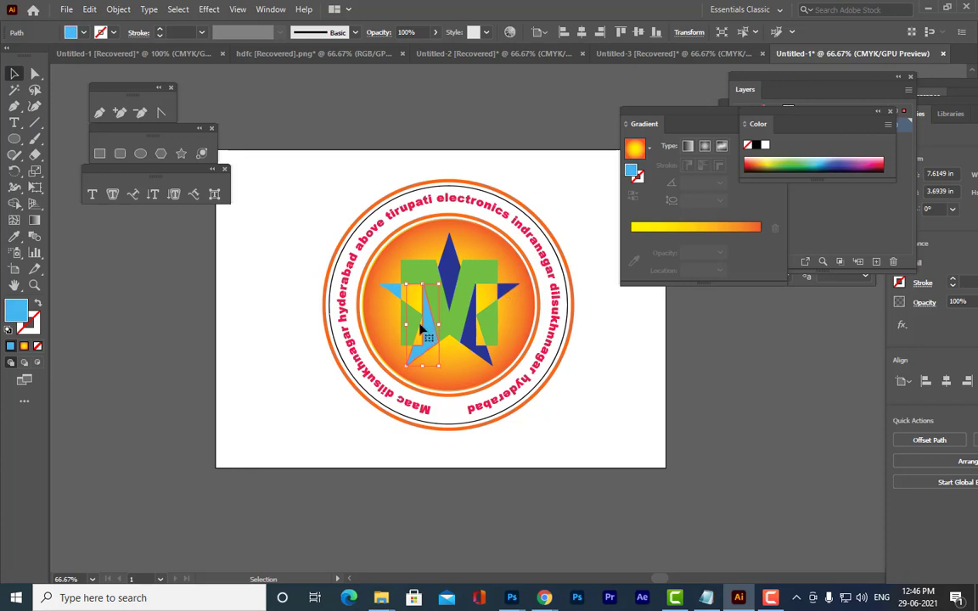
left_click(392, 292, "shift")
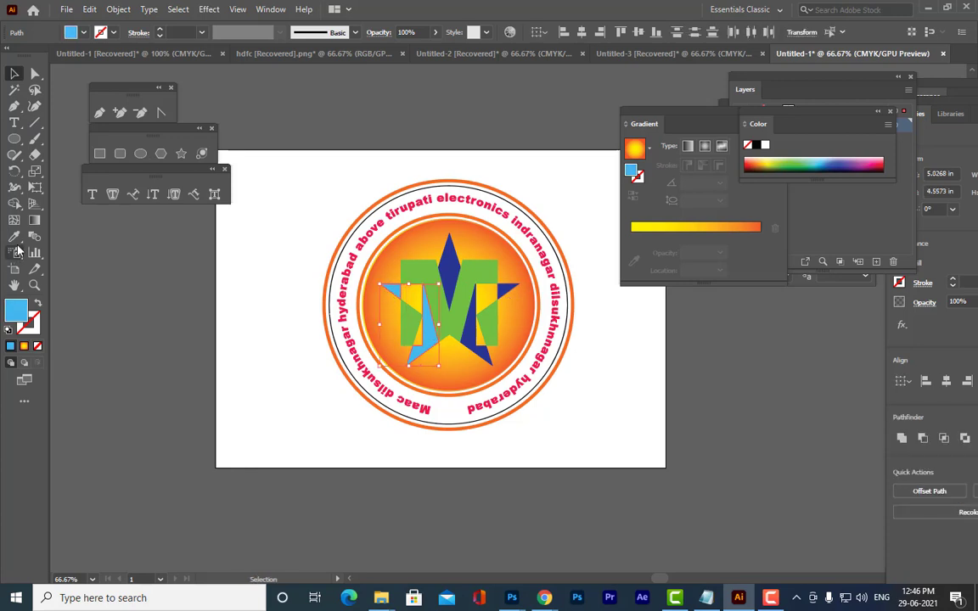
left_click(14, 237)
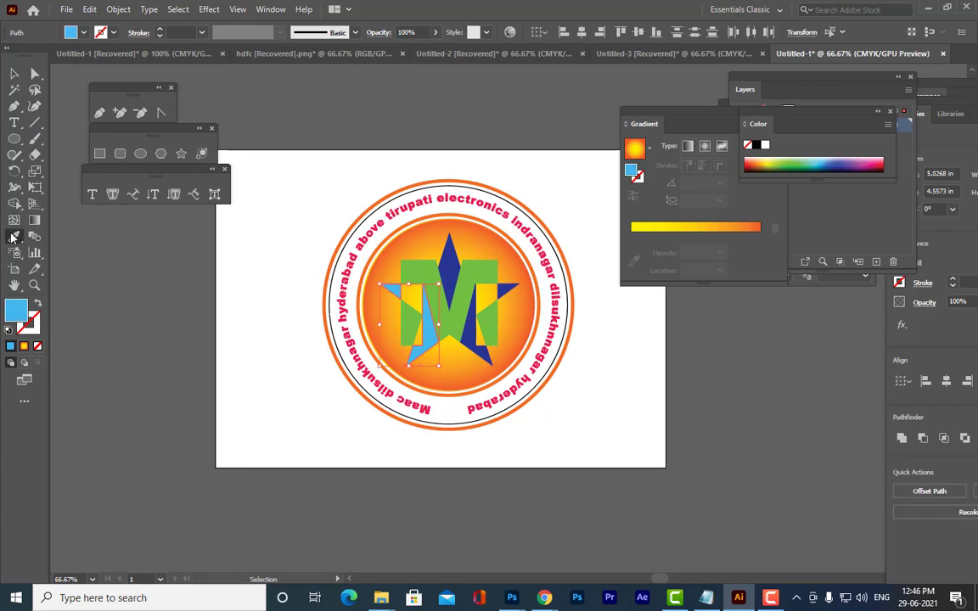
left_click(448, 249)
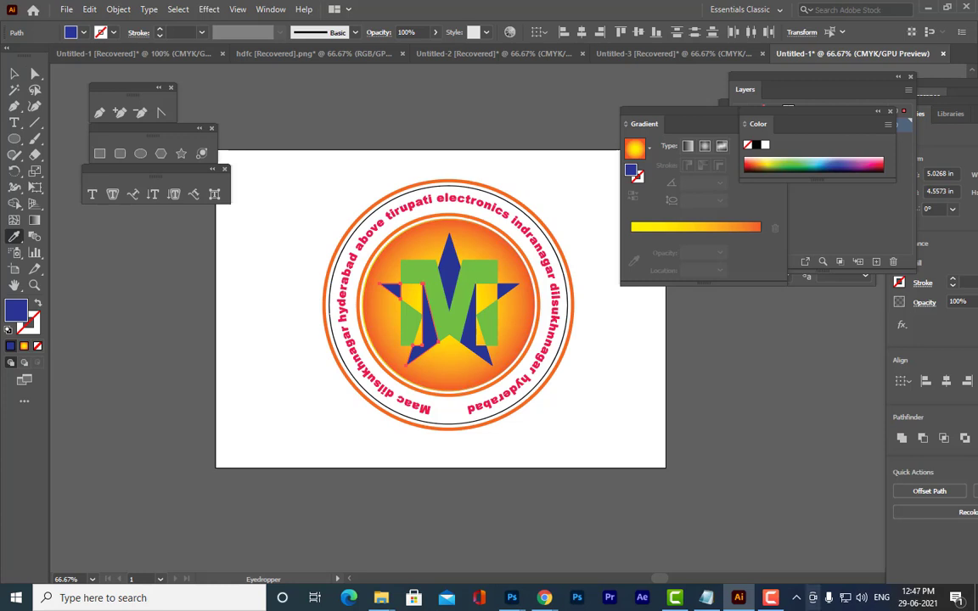
left_click(13, 75)
left_click(462, 140)
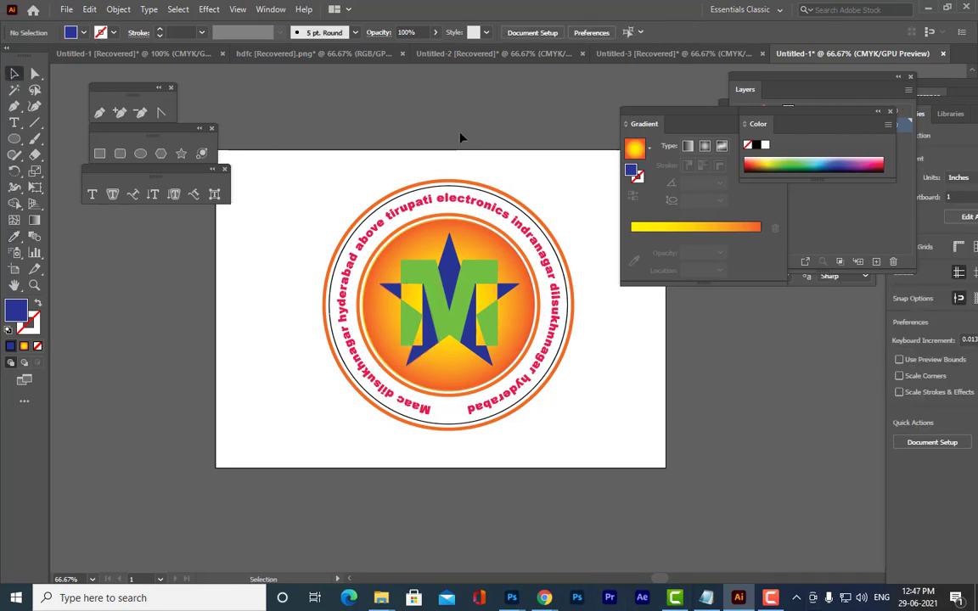
Recolour the green M shape solid red
left_click(473, 276)
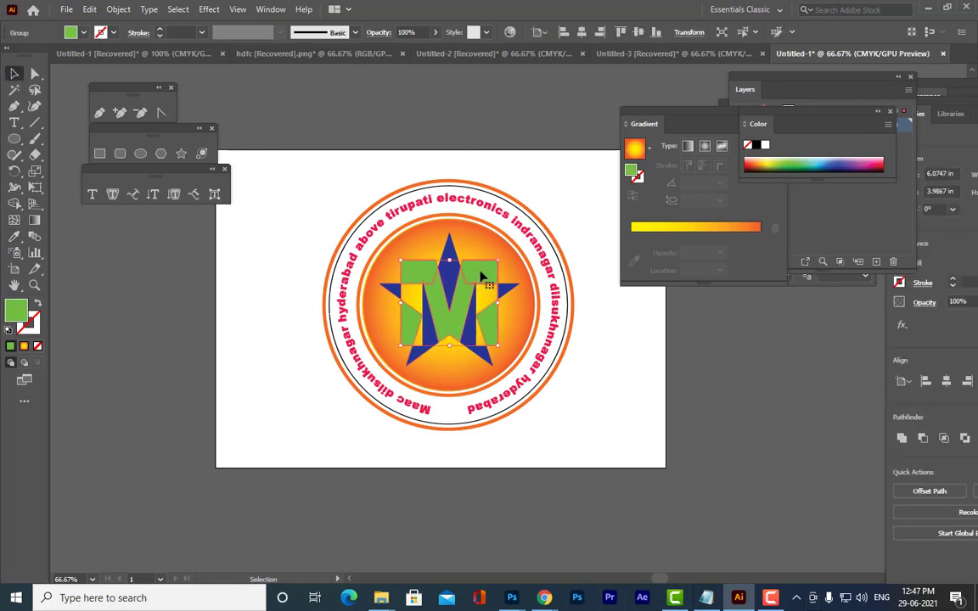
left_click(751, 160)
left_click(482, 127)
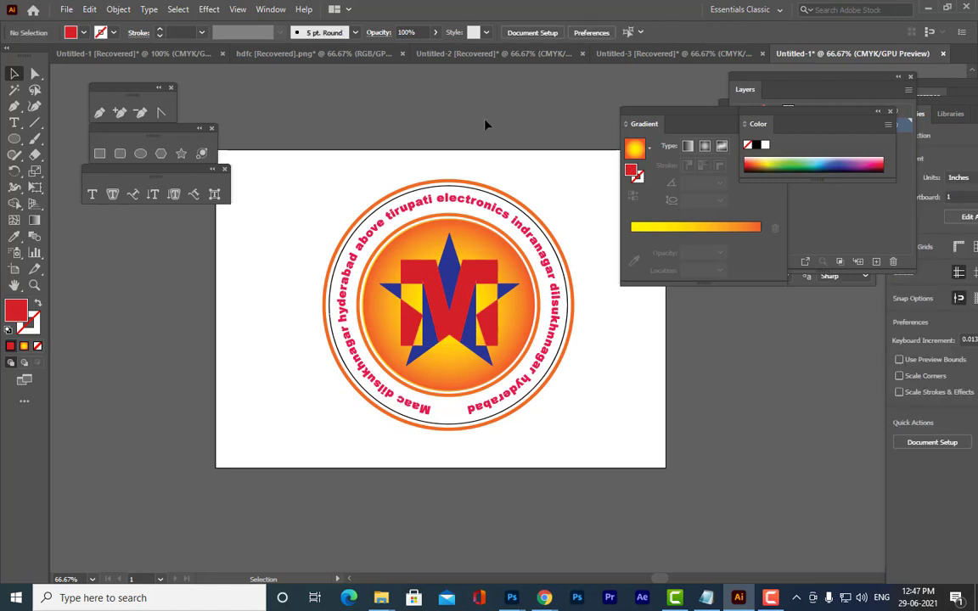
Rearrange the floating panels and give the red M a linear yellow-to-orange gradient fill
left_click(480, 274)
left_click(743, 89)
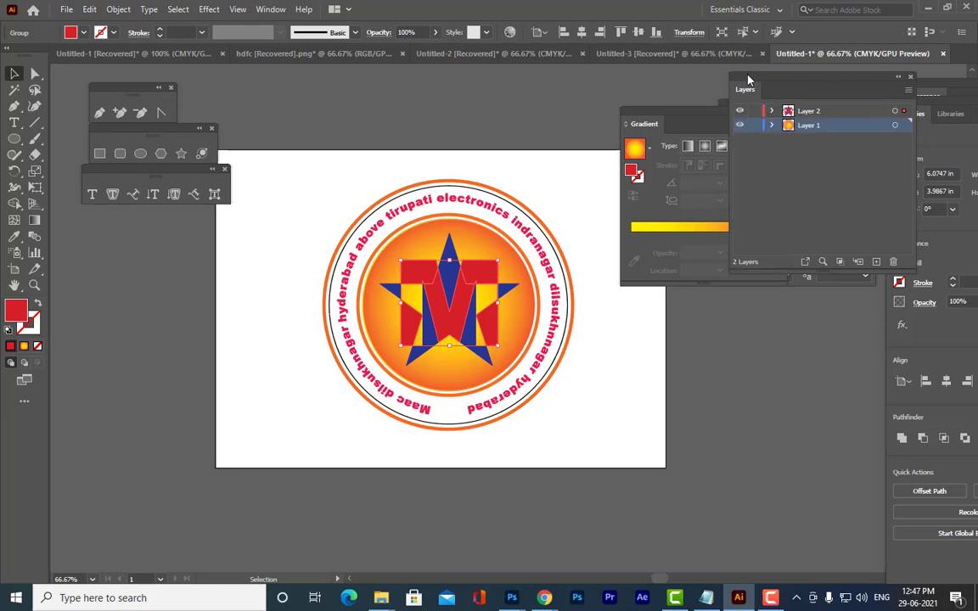
left_click_drag(744, 77, 648, 117)
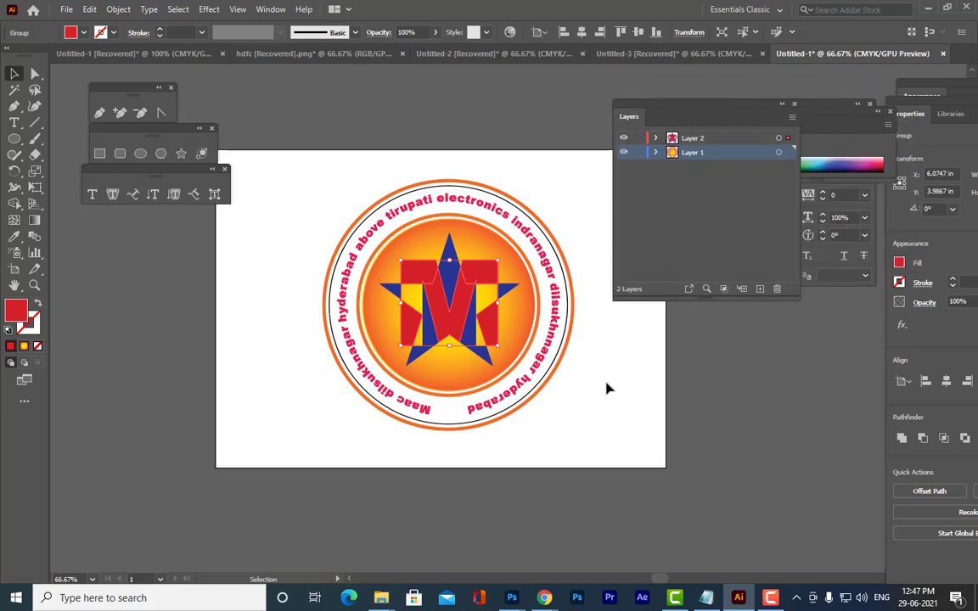
left_click(480, 276)
left_click_drag(680, 109, 722, 101)
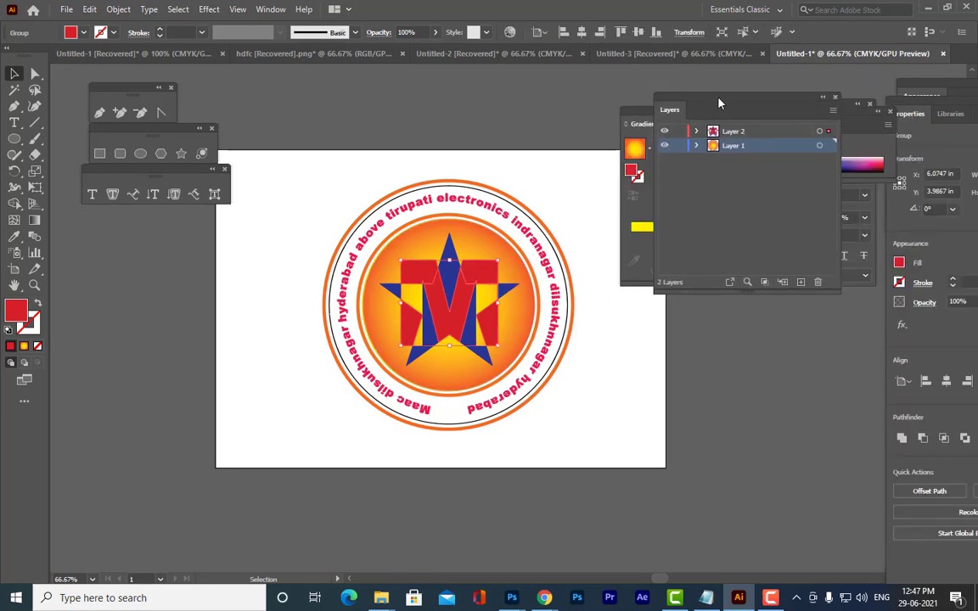
left_click(528, 145)
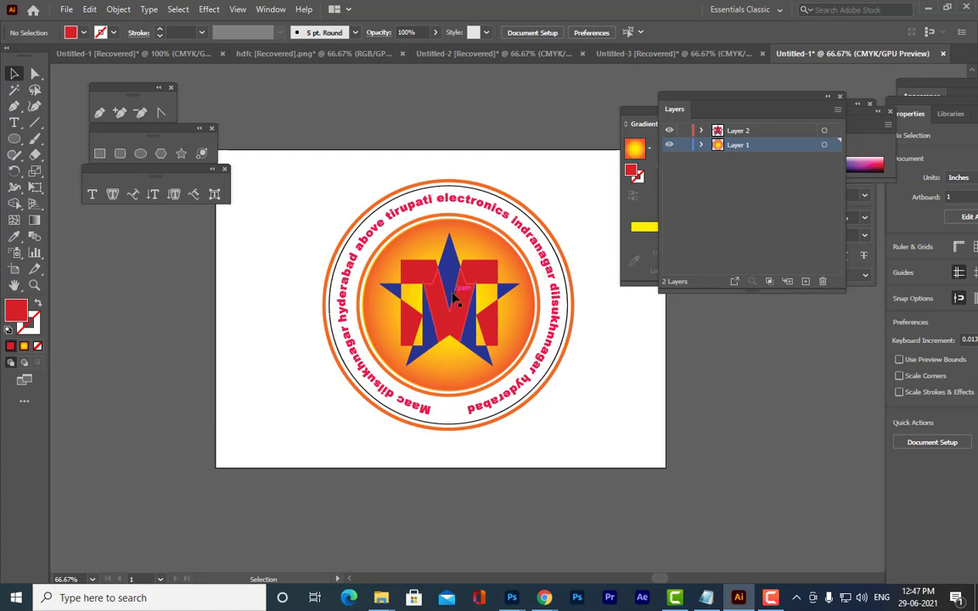
left_click(482, 273)
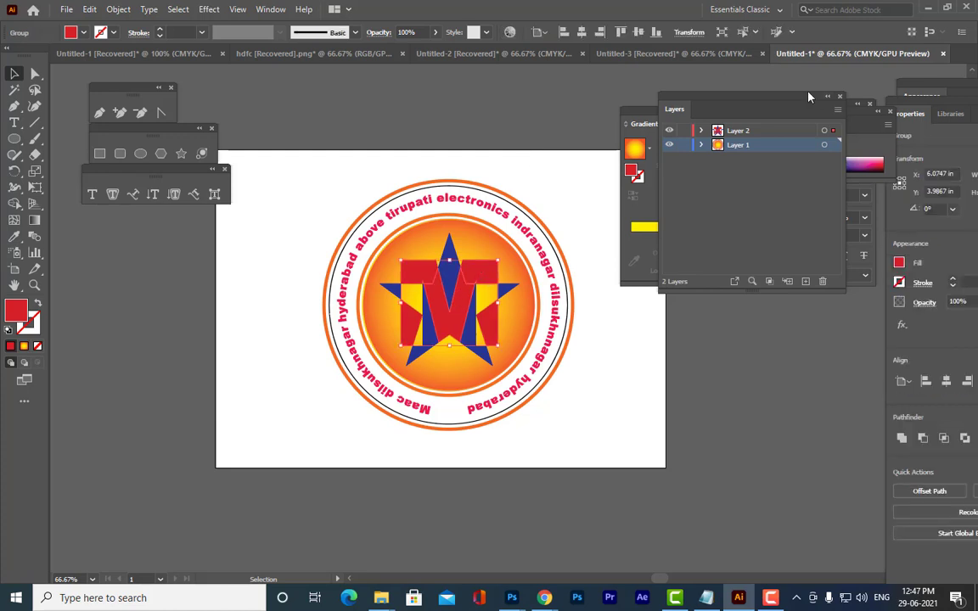
left_click_drag(704, 98, 819, 145)
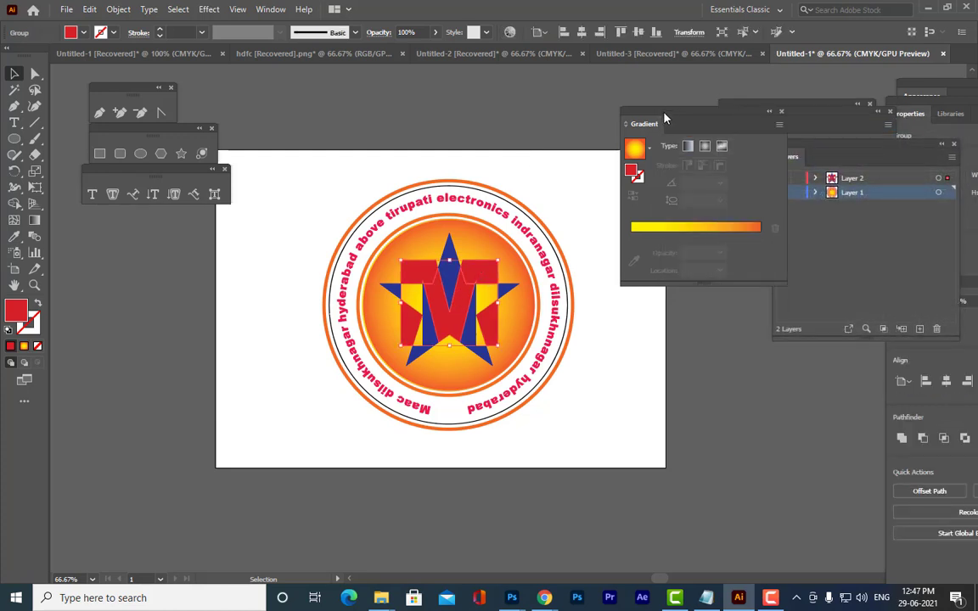
left_click_drag(665, 119, 649, 119)
left_click(617, 236)
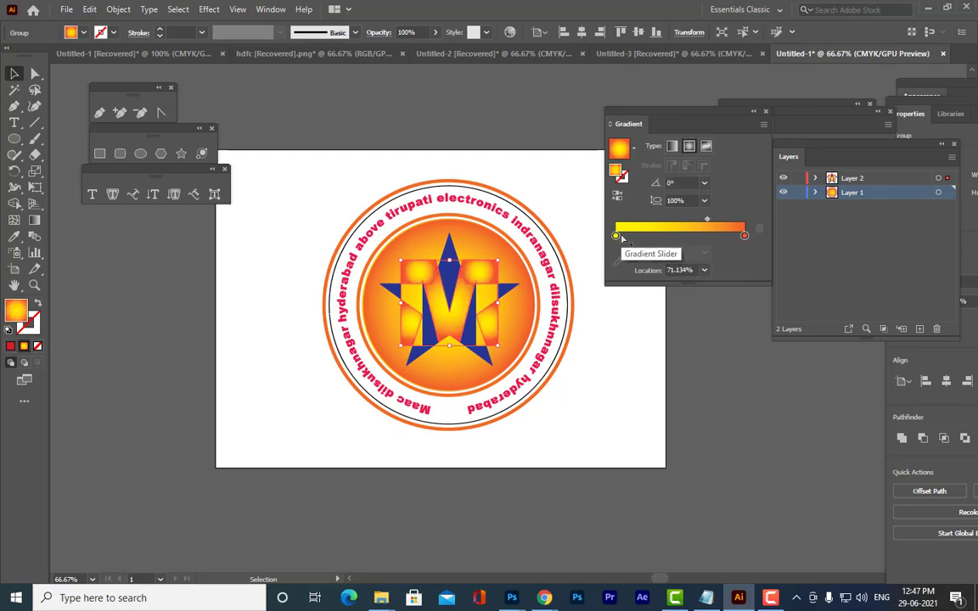
left_click(672, 147)
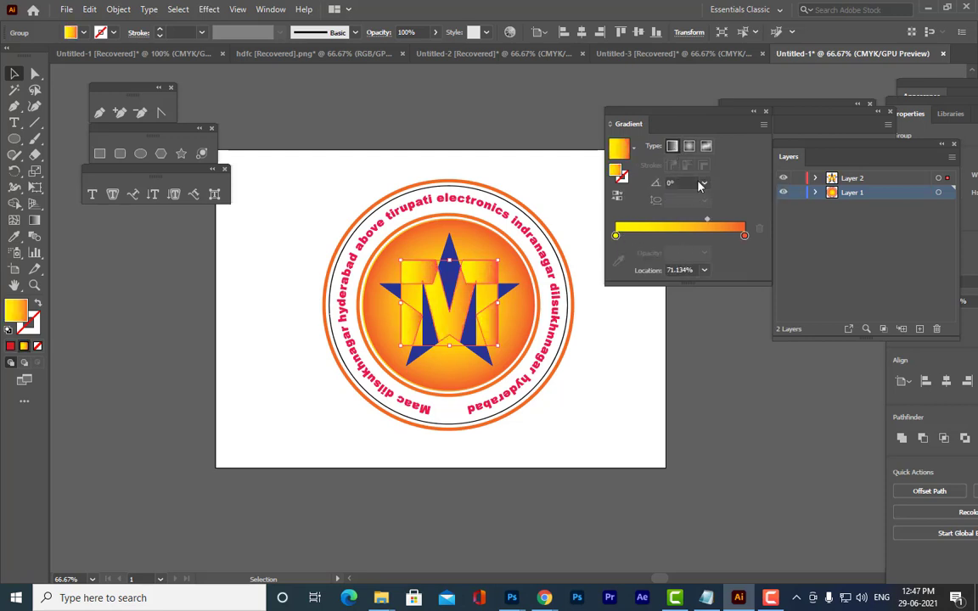
Change the end colour stop of the M's gradient from orange to a dark red swatch
double_click(743, 236)
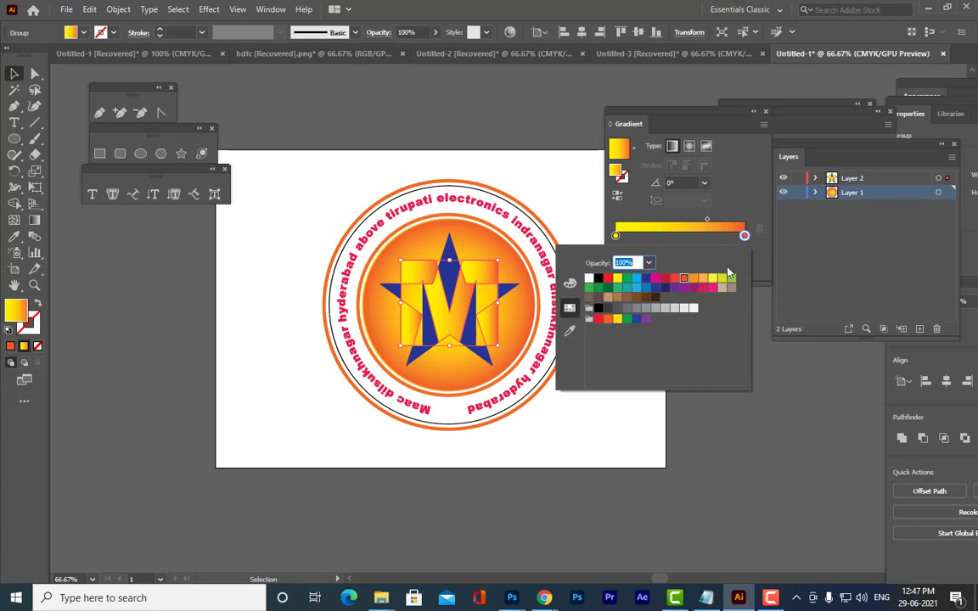
left_click(666, 282)
left_click(615, 236)
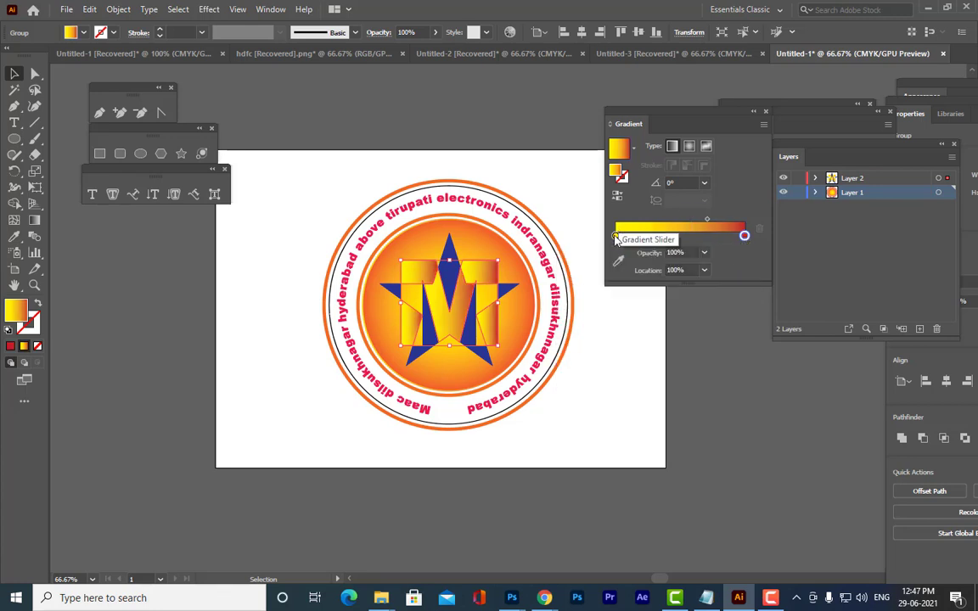
Try orange and pink for the start stop of the M's gradient, and settle on dark red (C 22.35, M 98.82, Y 100, K 16.86)
double_click(615, 236)
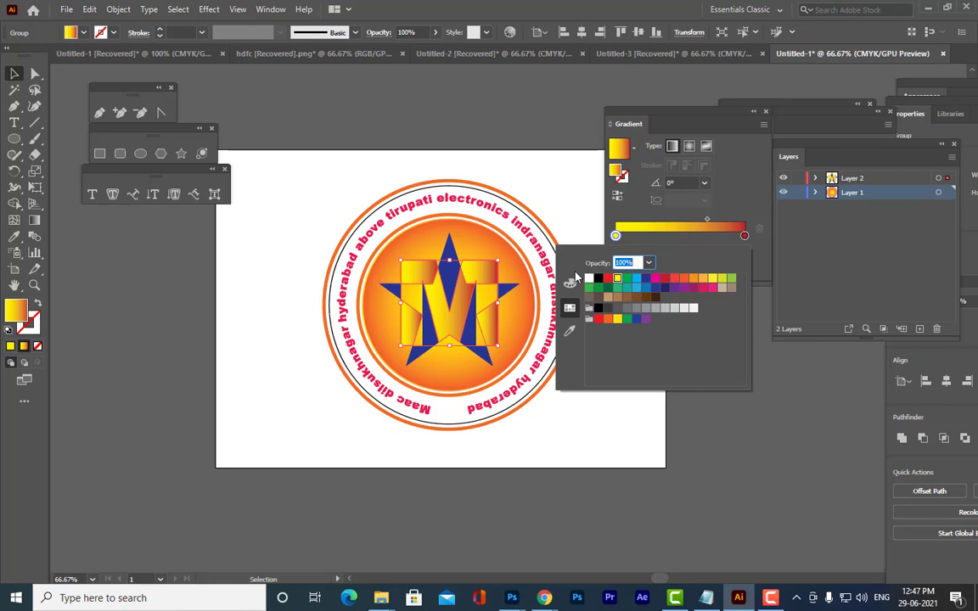
left_click(569, 282)
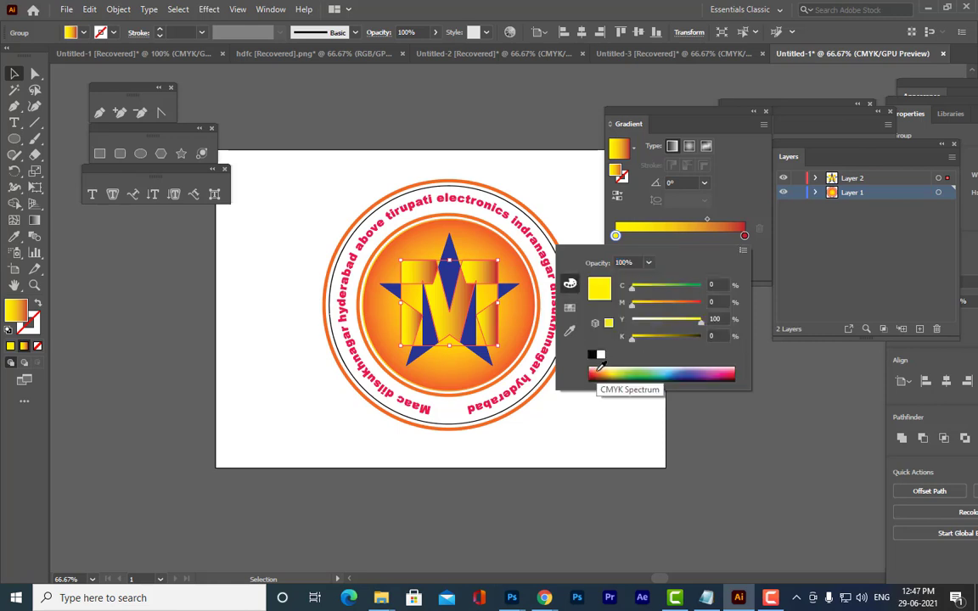
left_click(601, 369)
left_click(602, 371)
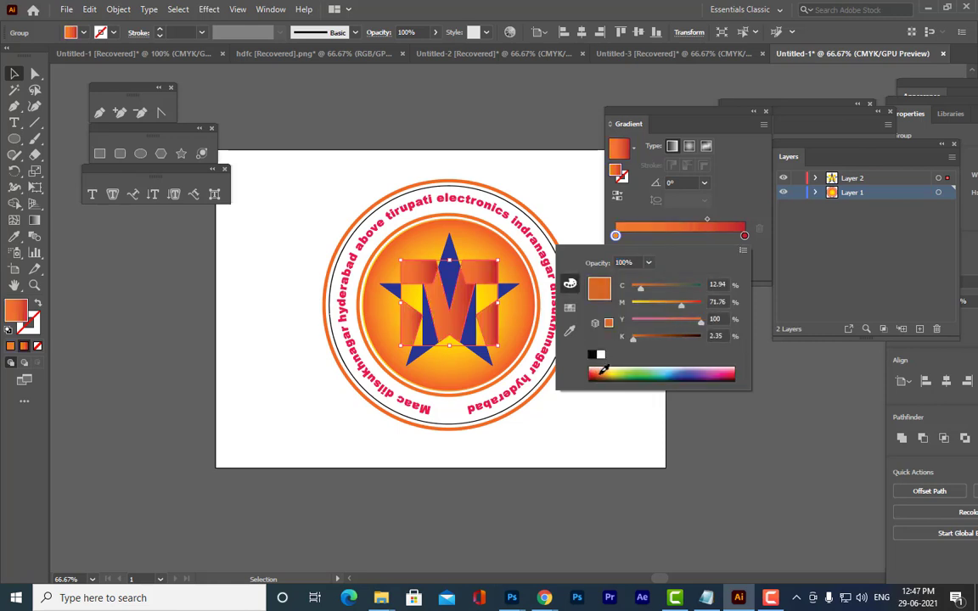
left_click(723, 368)
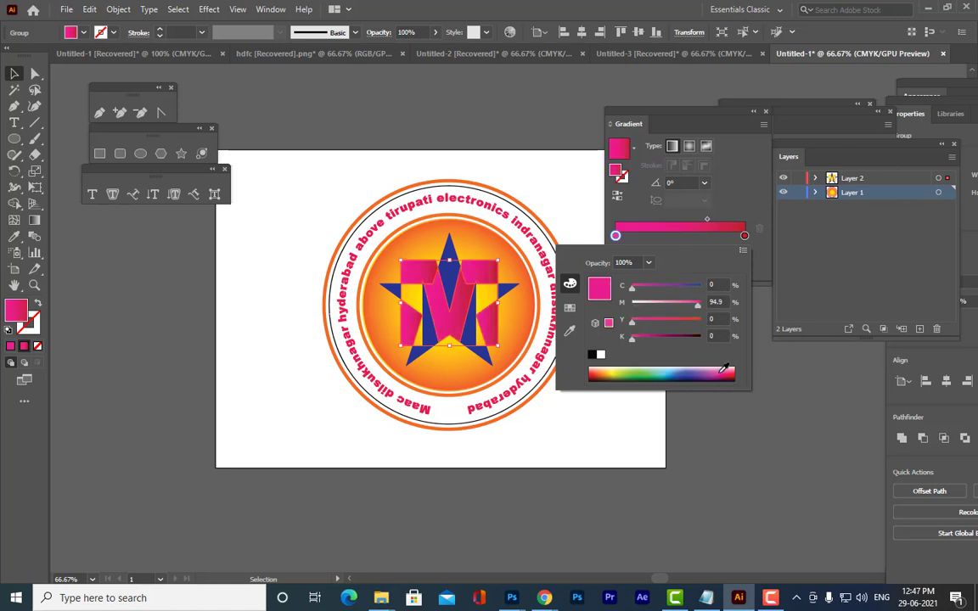
left_click(595, 376)
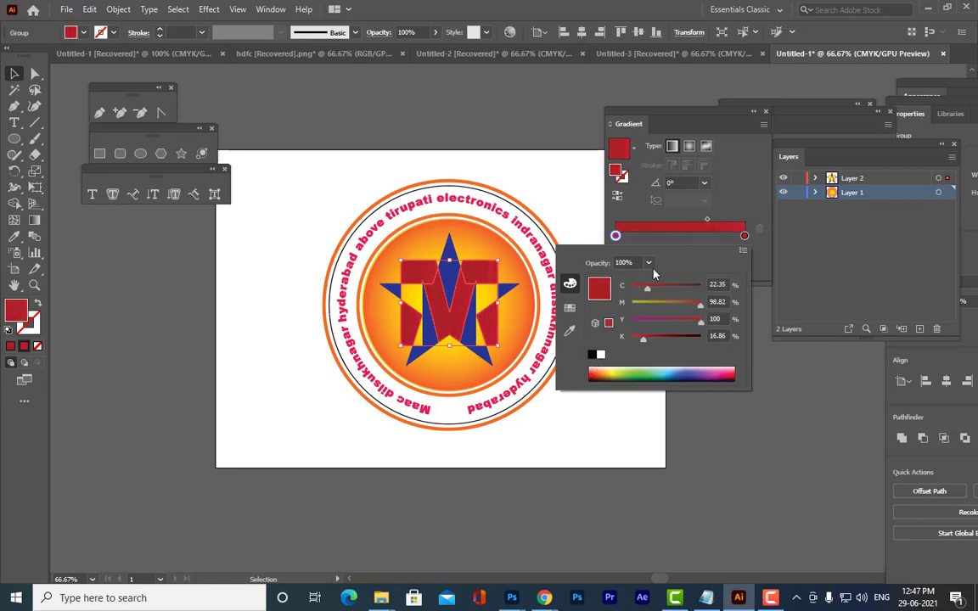
Set the end stop of the M's gradient to light salmon (C 0, M 52.16, Y 58.43, K 0) and deselect the artwork
left_click(743, 236)
double_click(744, 236)
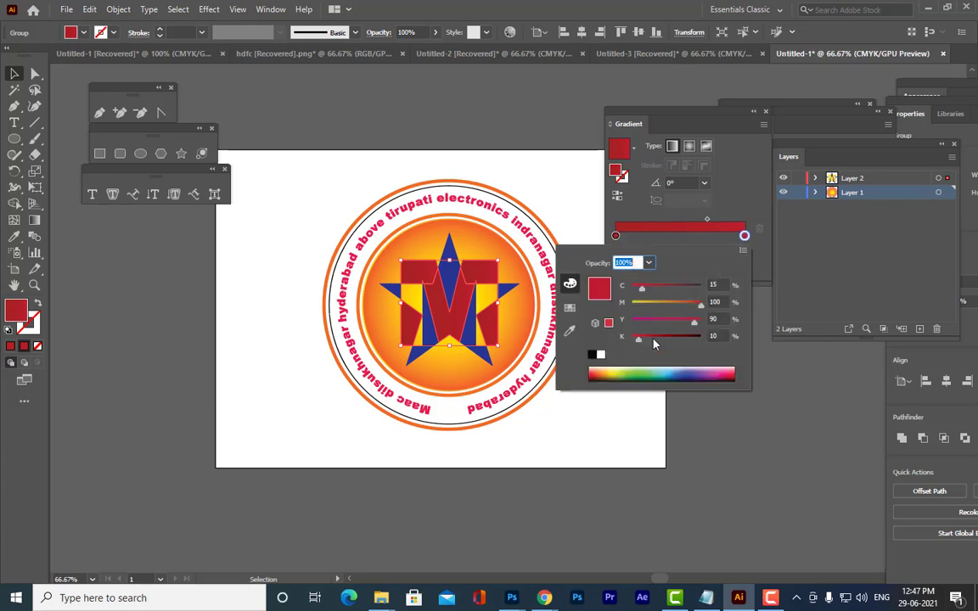
left_click(596, 366)
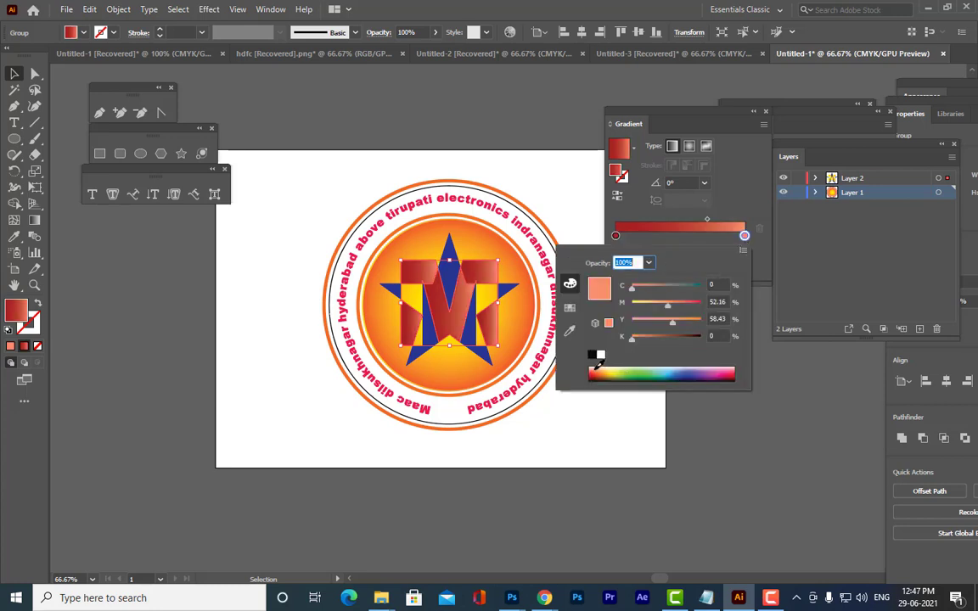
left_click(650, 189)
left_click_drag(656, 121, 688, 121)
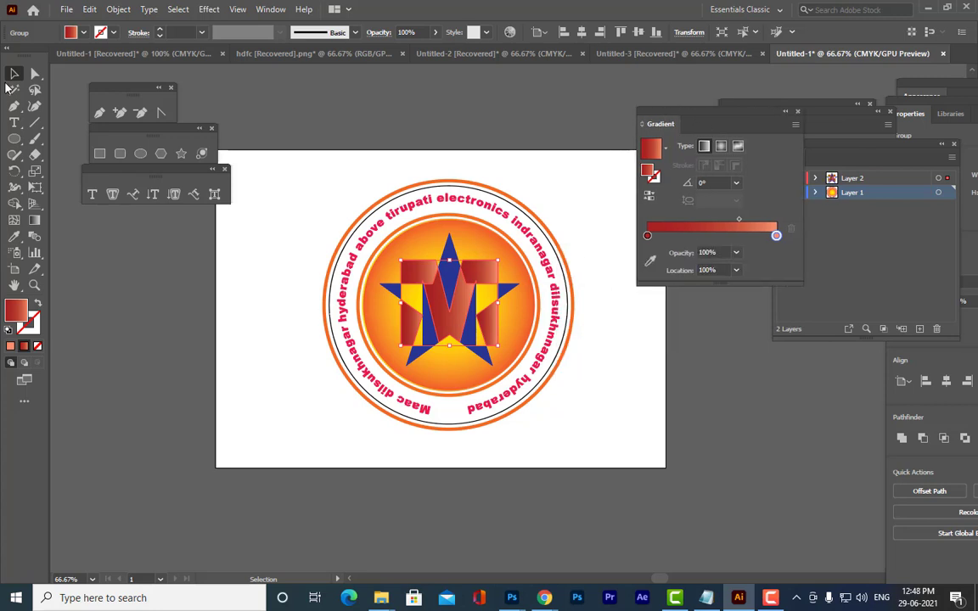
left_click(400, 141)
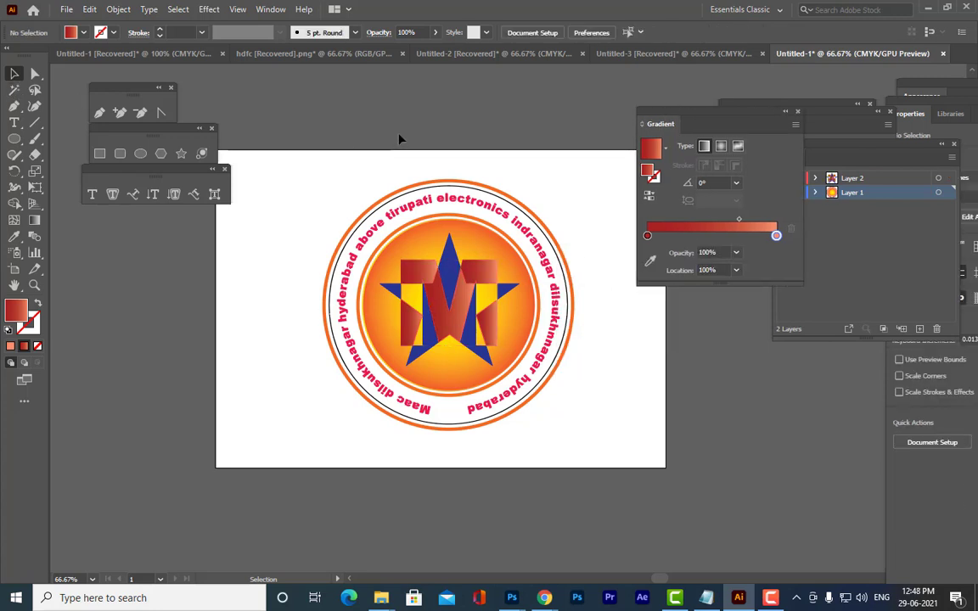
Redirect the M's linear gradient downward at about -76.5° and shift its midpoint to about 42%
left_click(484, 267)
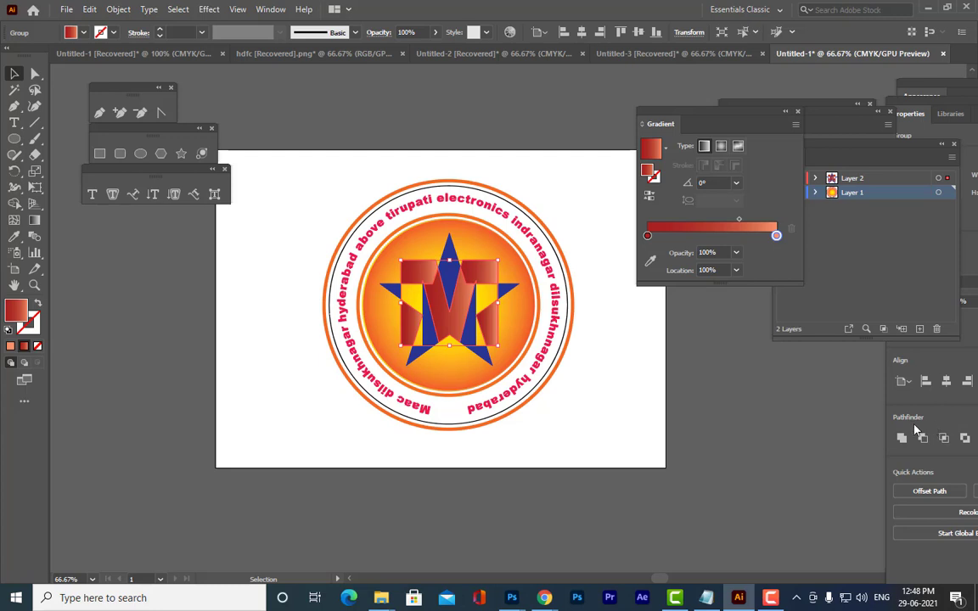
key("g")
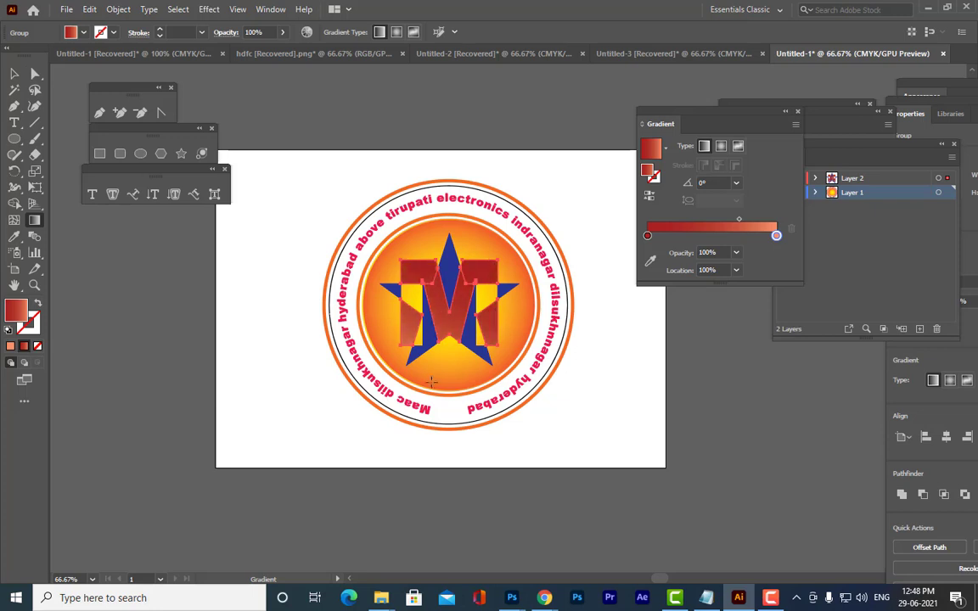
left_click_drag(471, 268, 487, 332)
key("v")
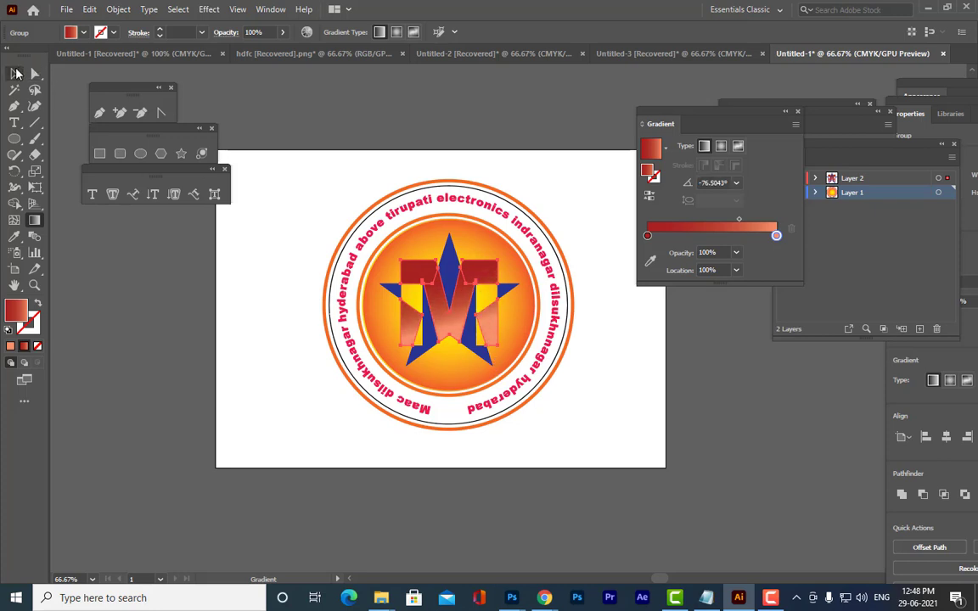
left_click(416, 141)
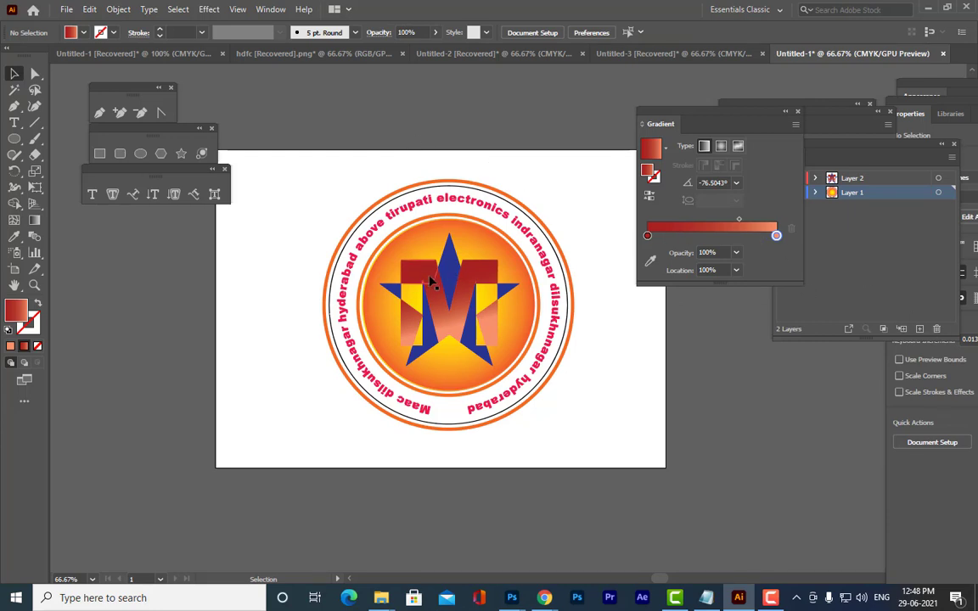
left_click(475, 278)
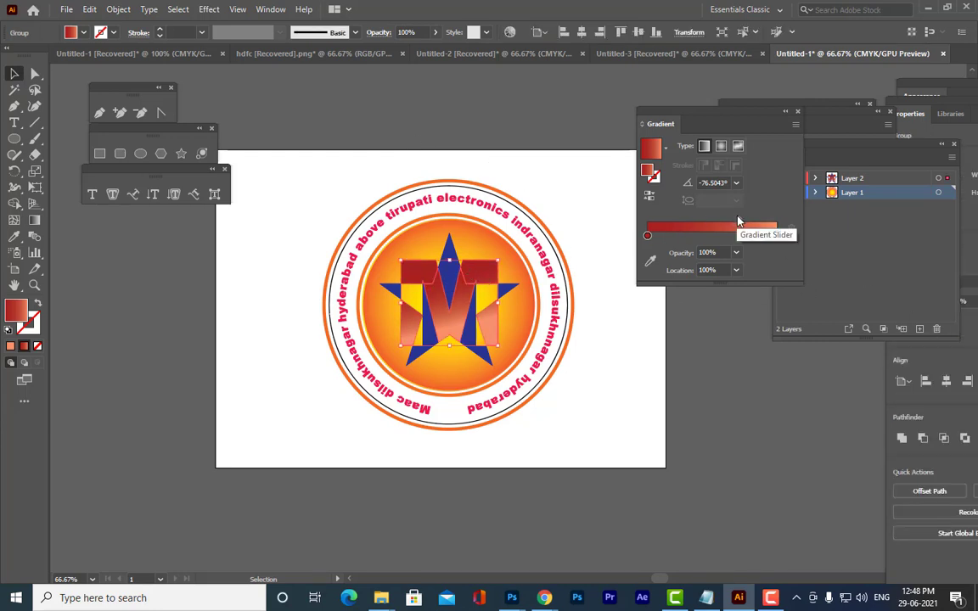
left_click_drag(736, 219, 702, 226)
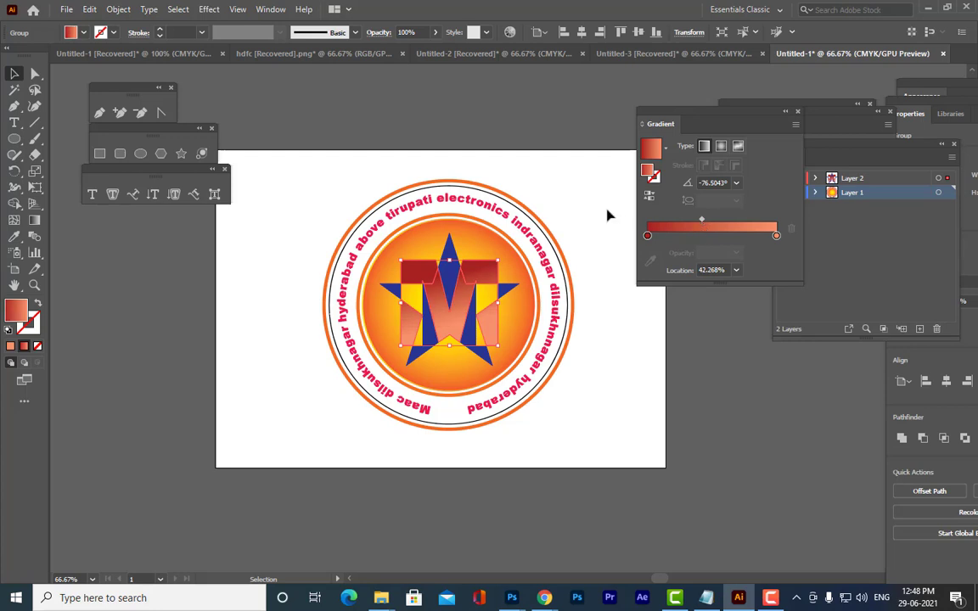
left_click(551, 135)
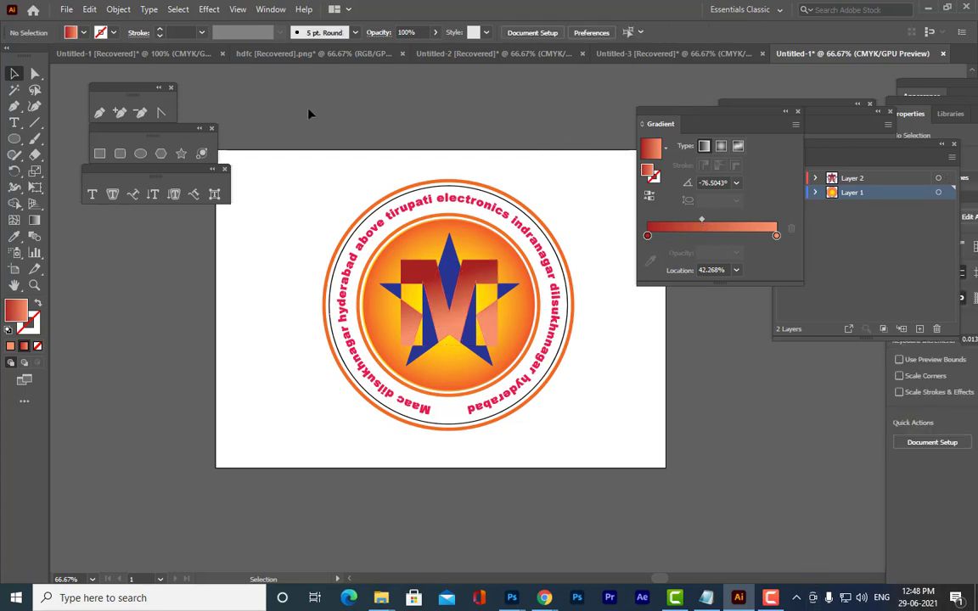
left_click(479, 268)
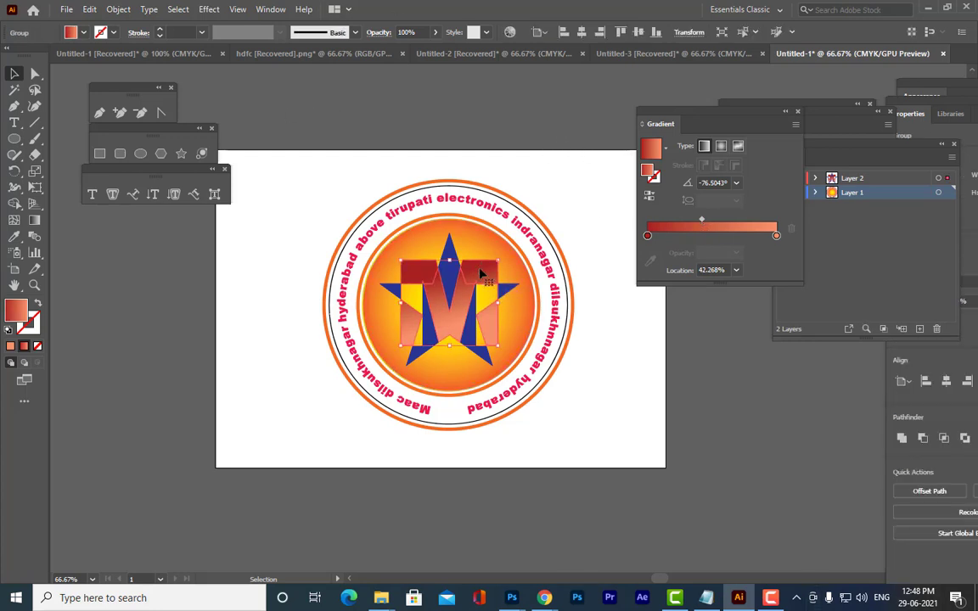
left_click_drag(677, 114, 705, 113)
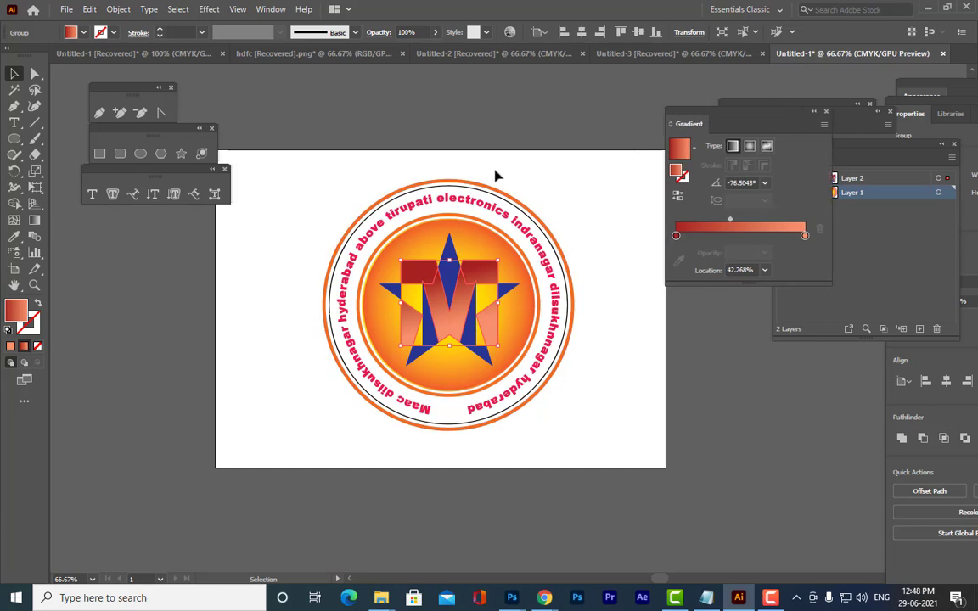
left_click(650, 201)
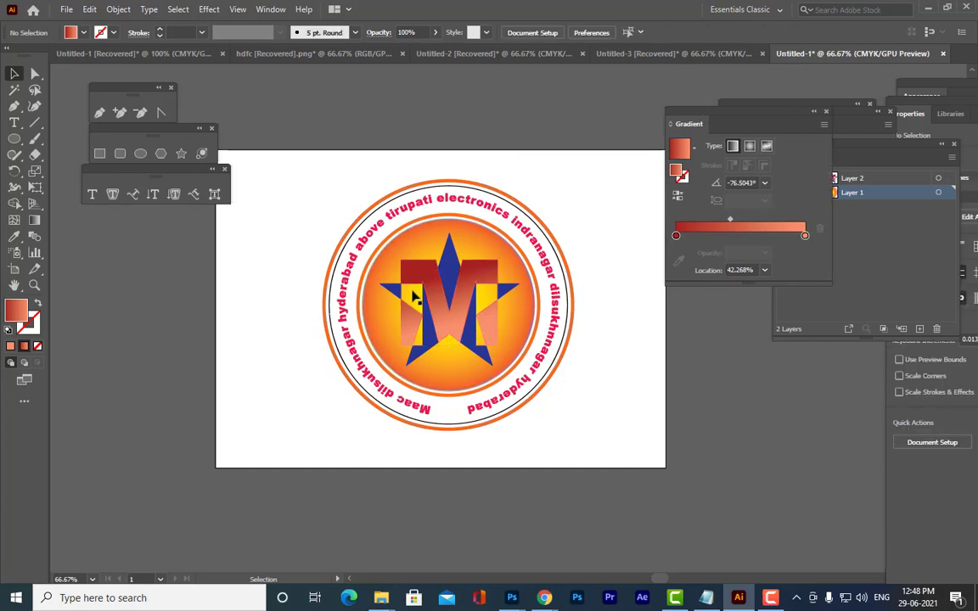
Display the document's Swatches and place them clear of the emblem
left_click(449, 270)
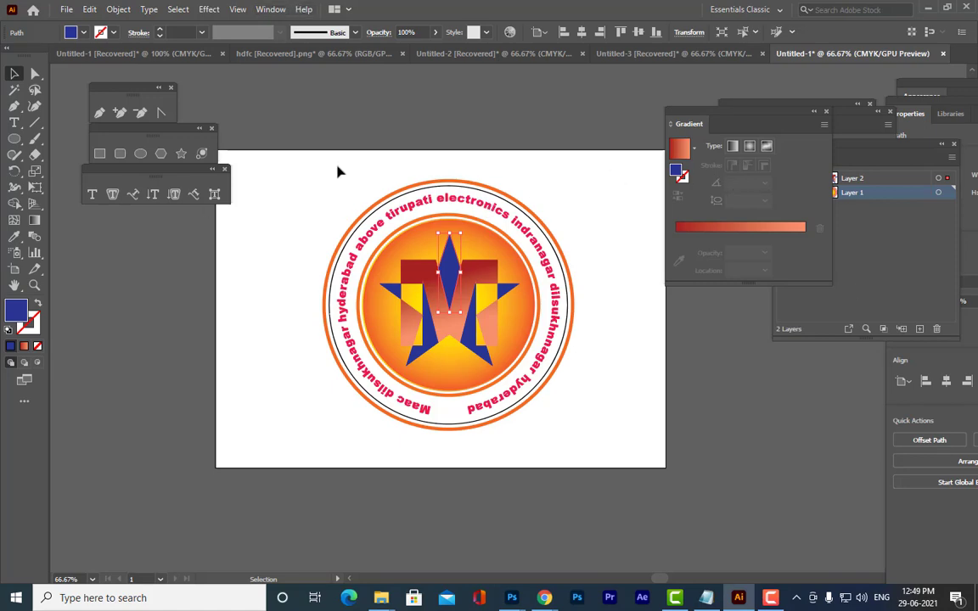
left_click(268, 9)
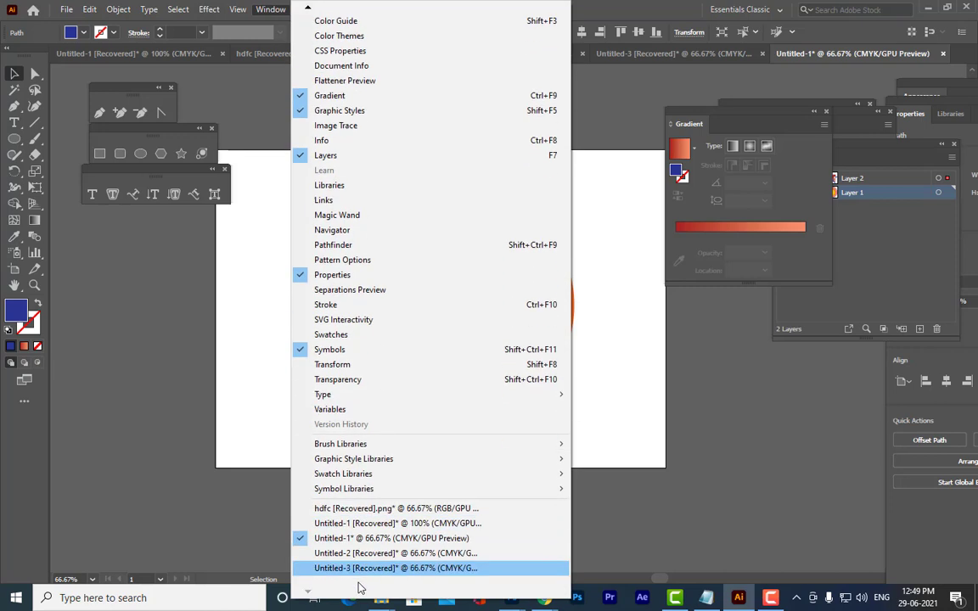
left_click(342, 338)
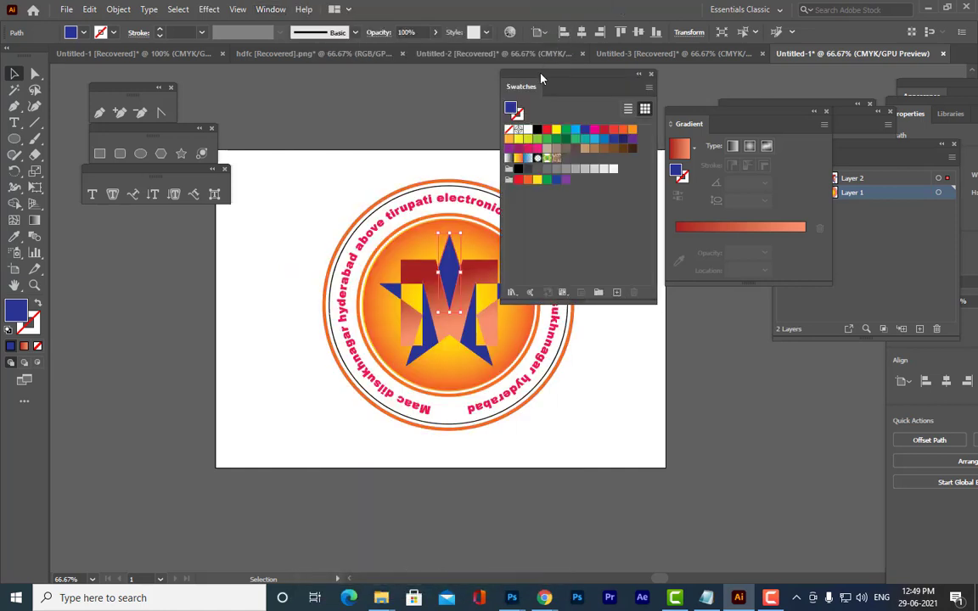
left_click_drag(540, 81, 641, 79)
left_click(520, 113)
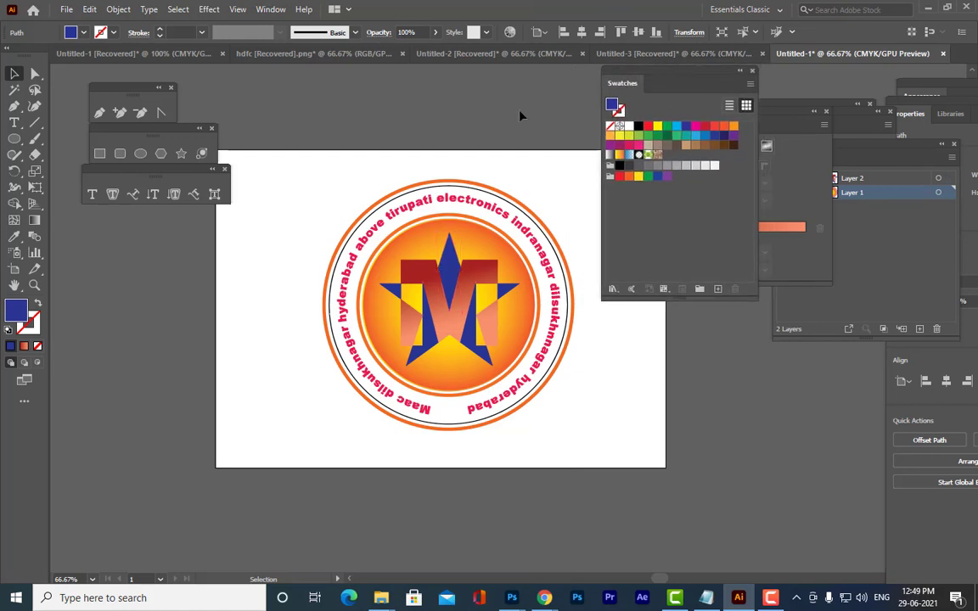
Load the Gems and Jewels gradient swatch library and place it beside the emblem
left_click(486, 273)
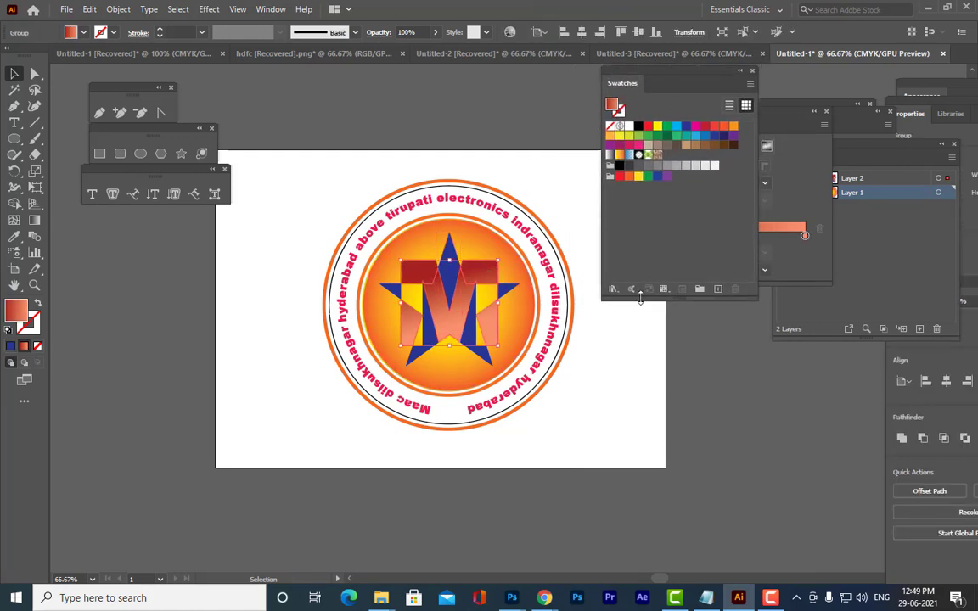
mouse_move(618, 71)
left_mouse_down()
mouse_move(602, 78)
mouse_move(628, 84)
left_mouse_up()
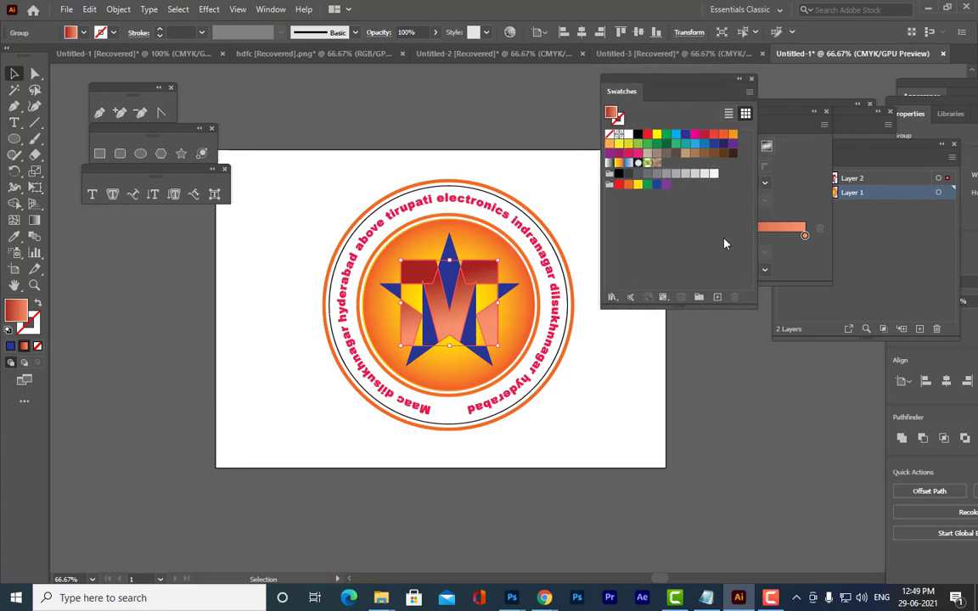
left_click(611, 298)
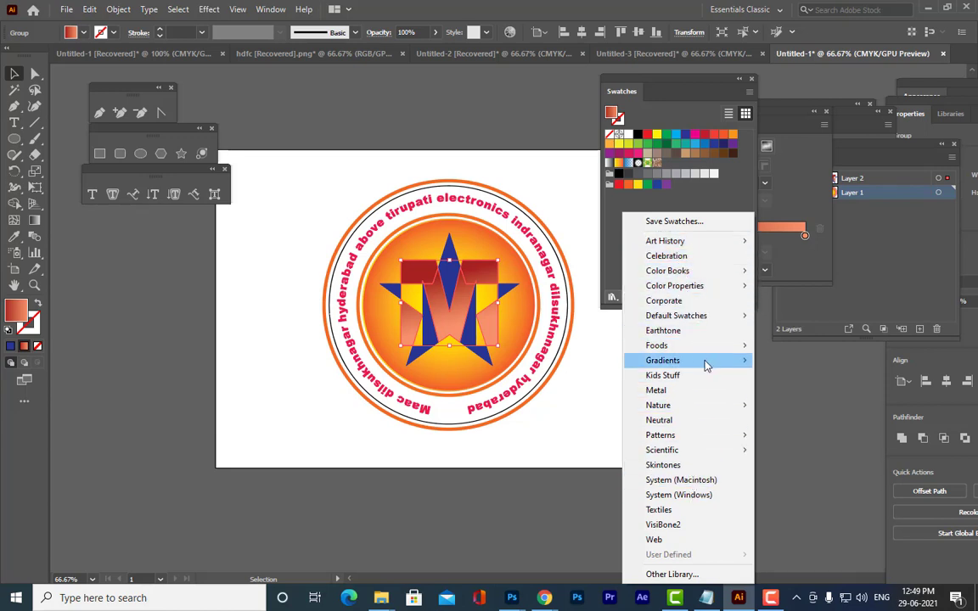
mouse_move(680, 366)
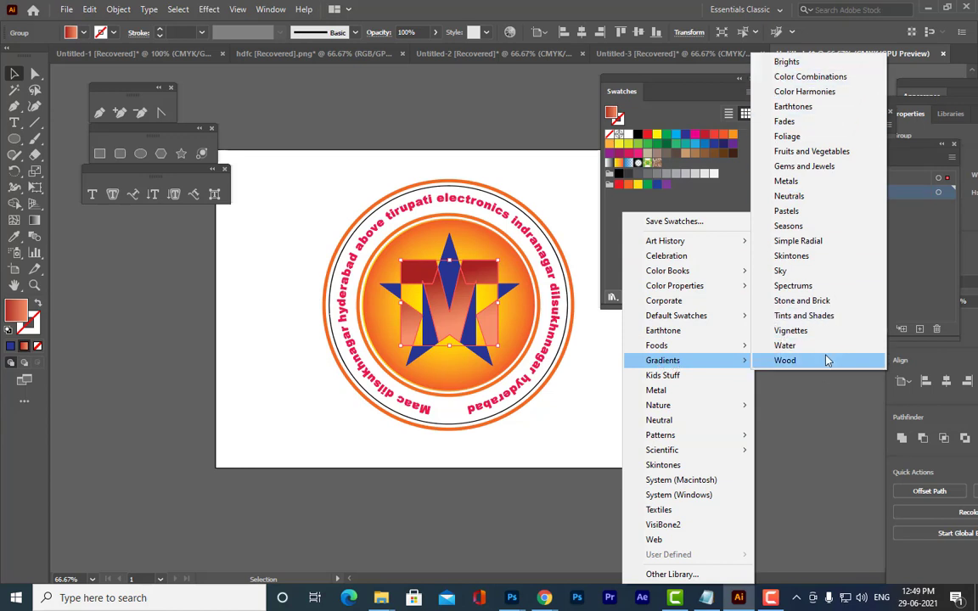
left_click(793, 166)
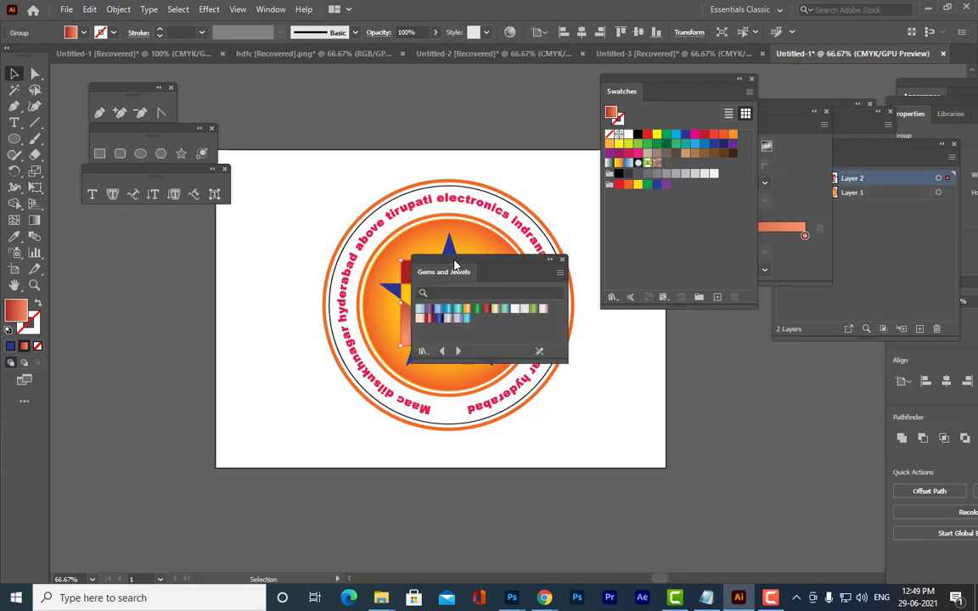
left_click_drag(424, 260, 530, 105)
left_click(437, 123)
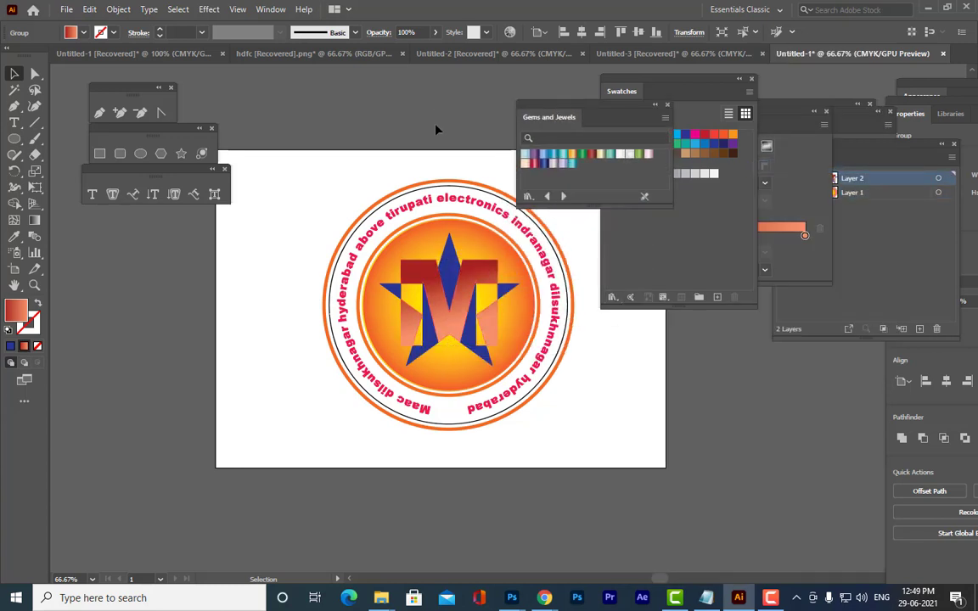
Fill the star's top point and lower-left leg with the dark blue Gems and Jewels gradient
left_click(453, 265)
left_click(545, 164)
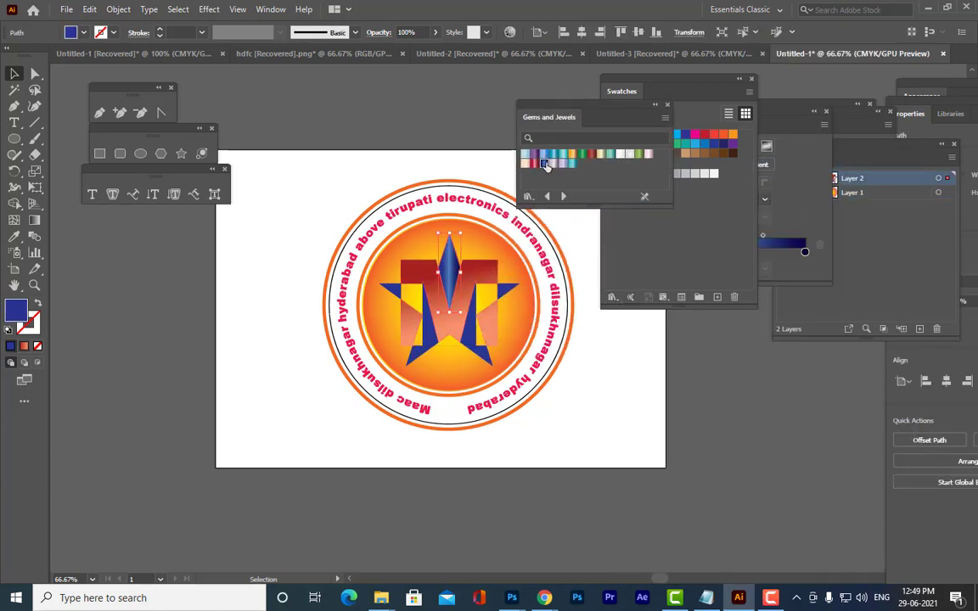
left_click(456, 135)
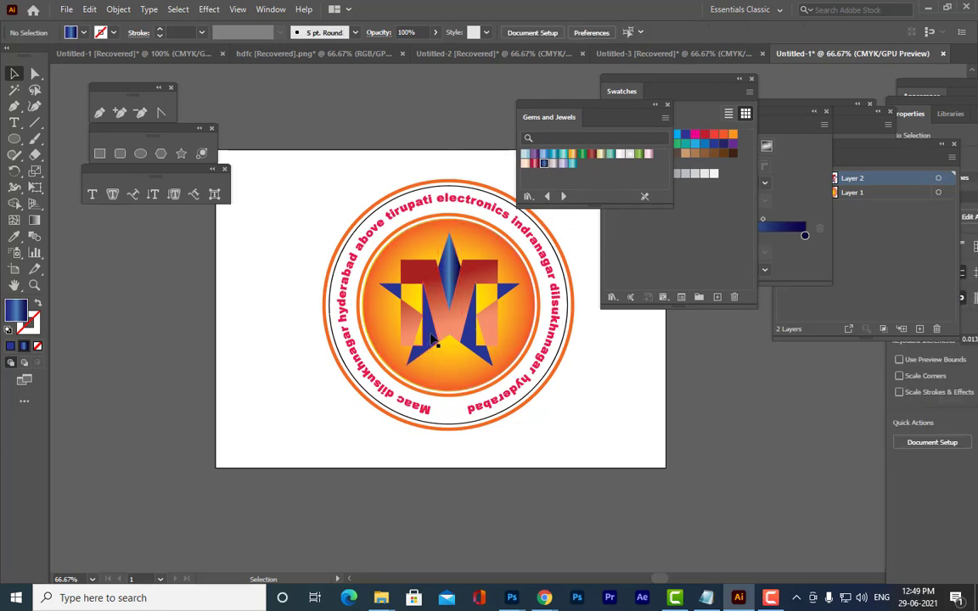
left_click(433, 340)
left_click(545, 164)
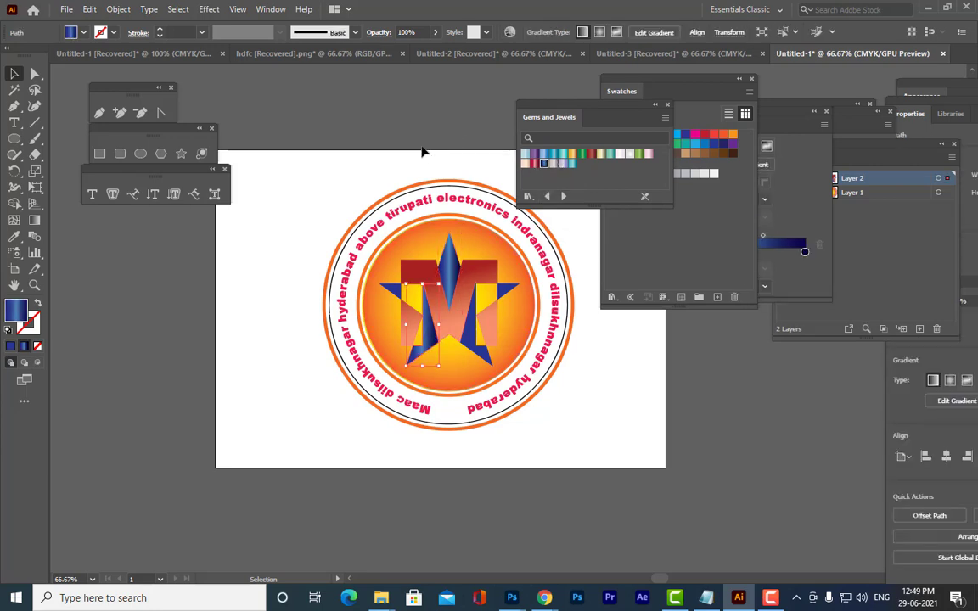
left_click(419, 135)
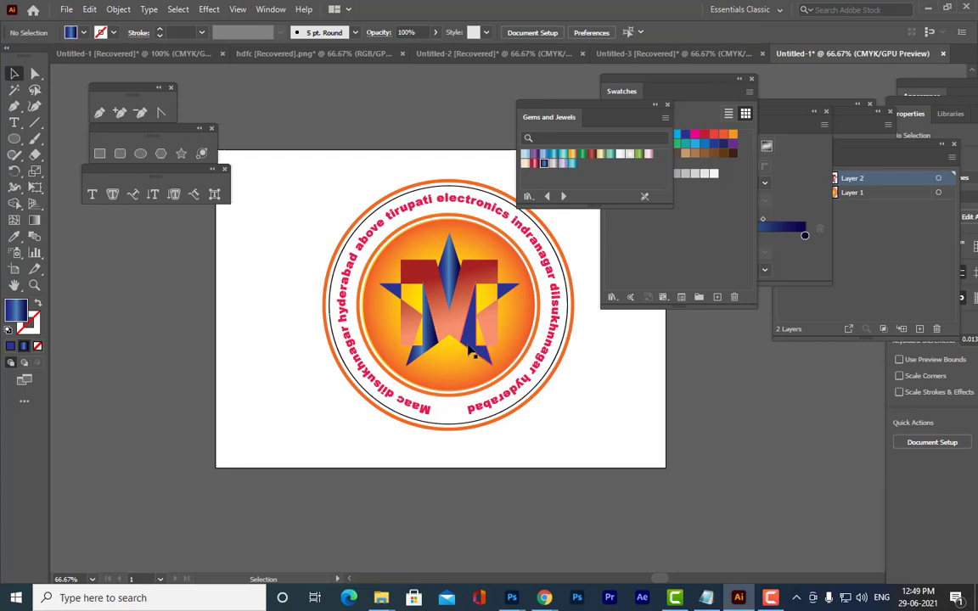
Apply the same dark blue jewel gradient to the star's lower-right leg and its right and left points
left_click(469, 340)
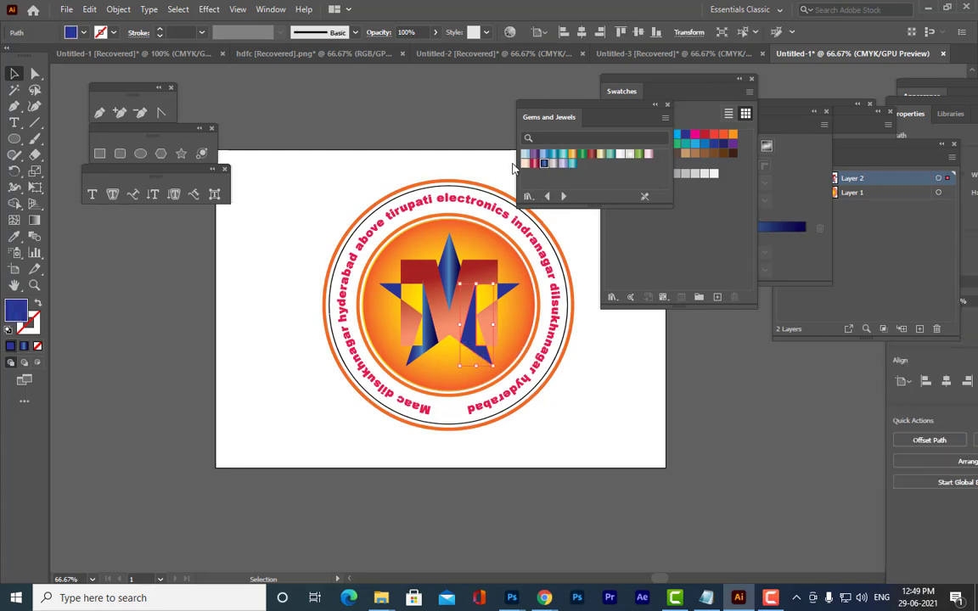
left_click(456, 129)
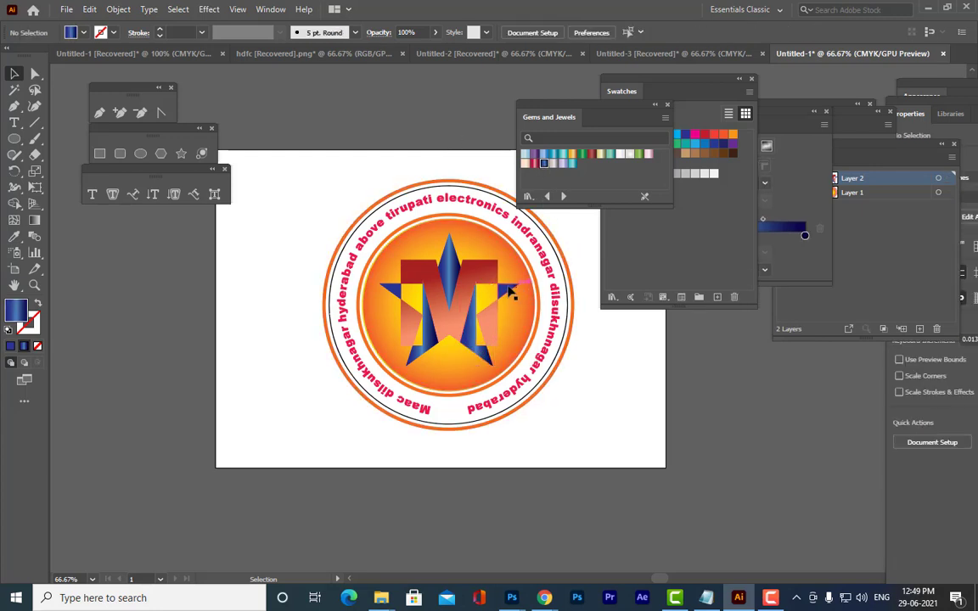
left_click(544, 164)
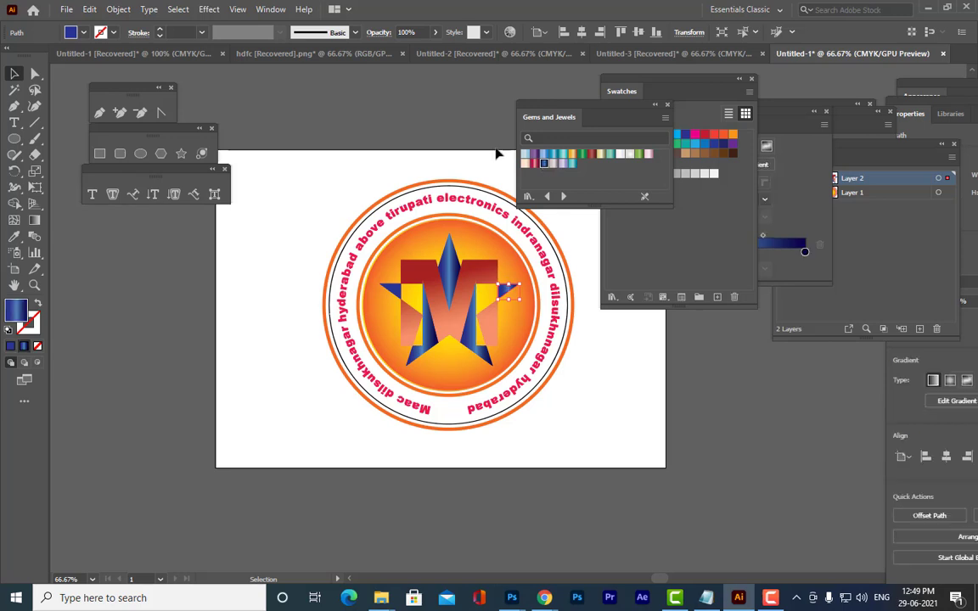
left_click(397, 114)
left_click(380, 289)
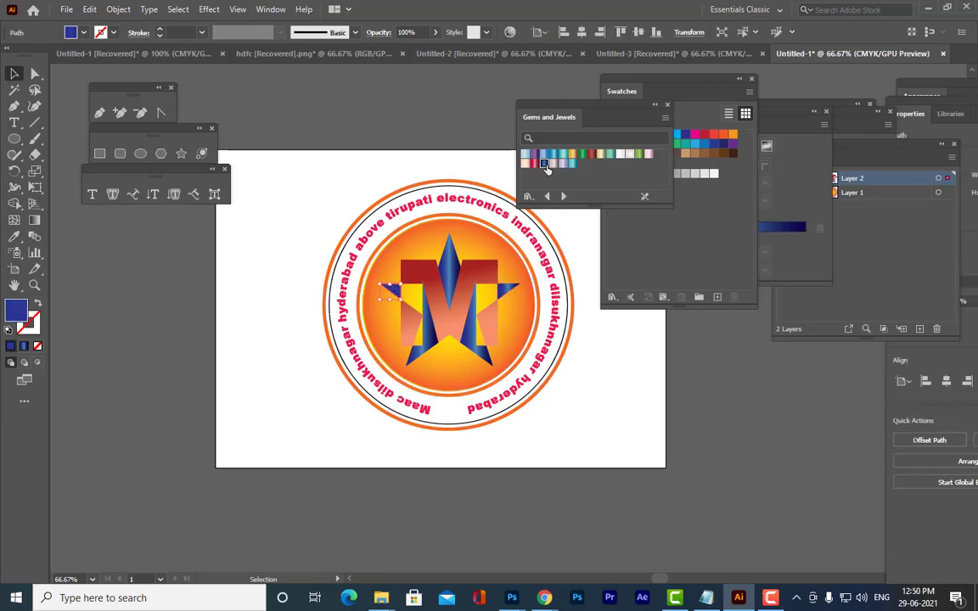
left_click(544, 165)
left_click(417, 123)
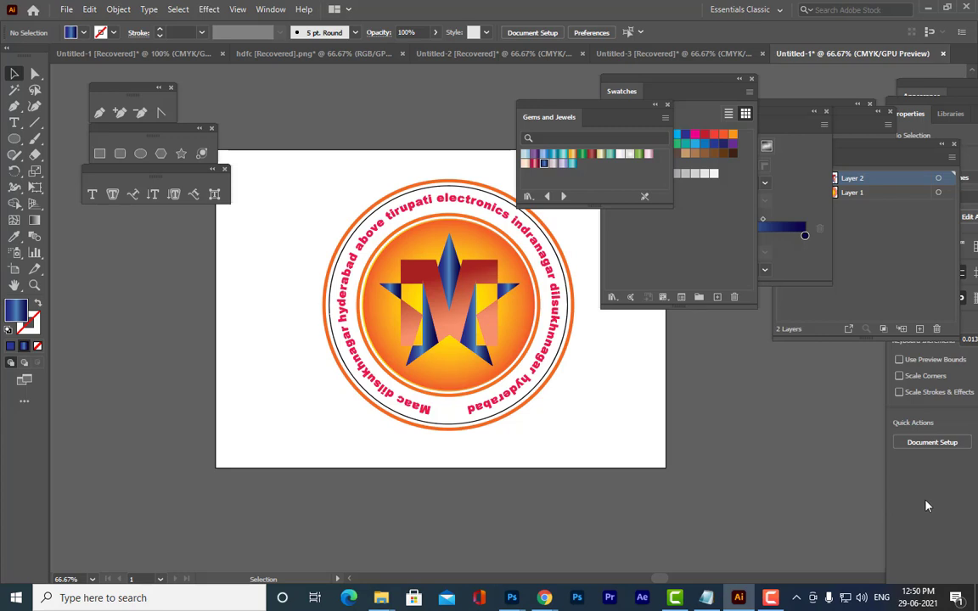
Replace the M's fill with the dark red gradient from the Gems and Jewels library
left_click(481, 270)
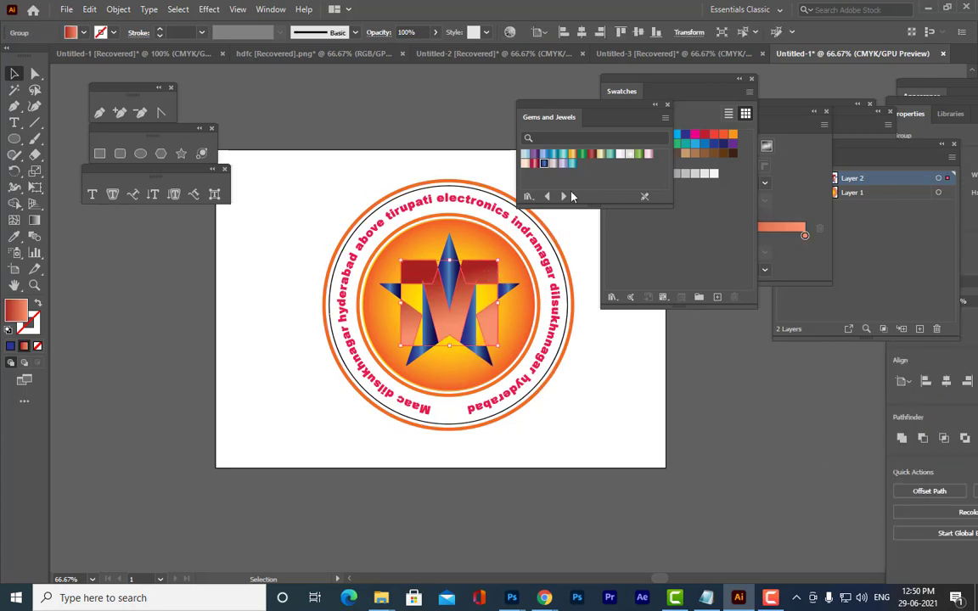
left_click(592, 155)
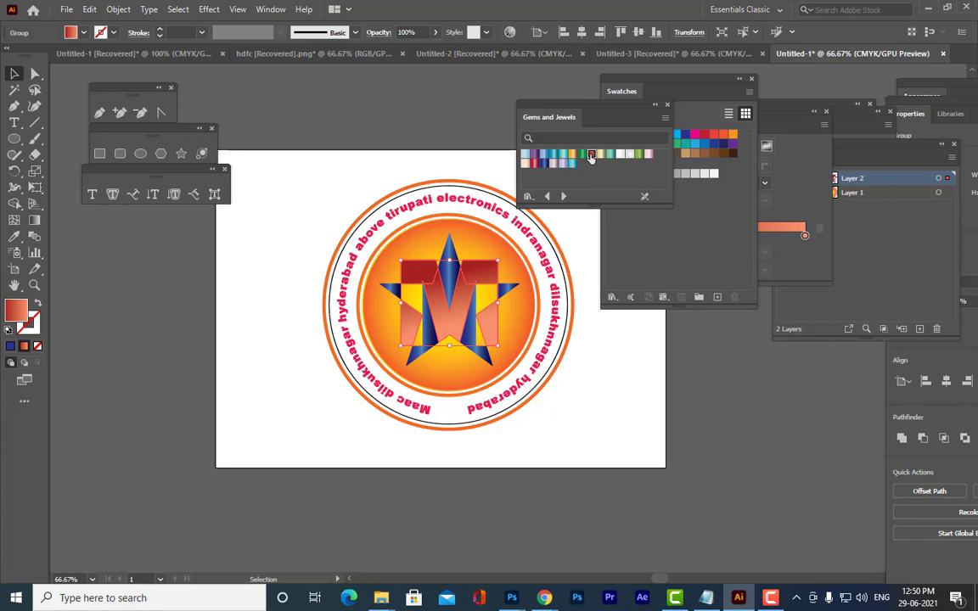
left_click(448, 124)
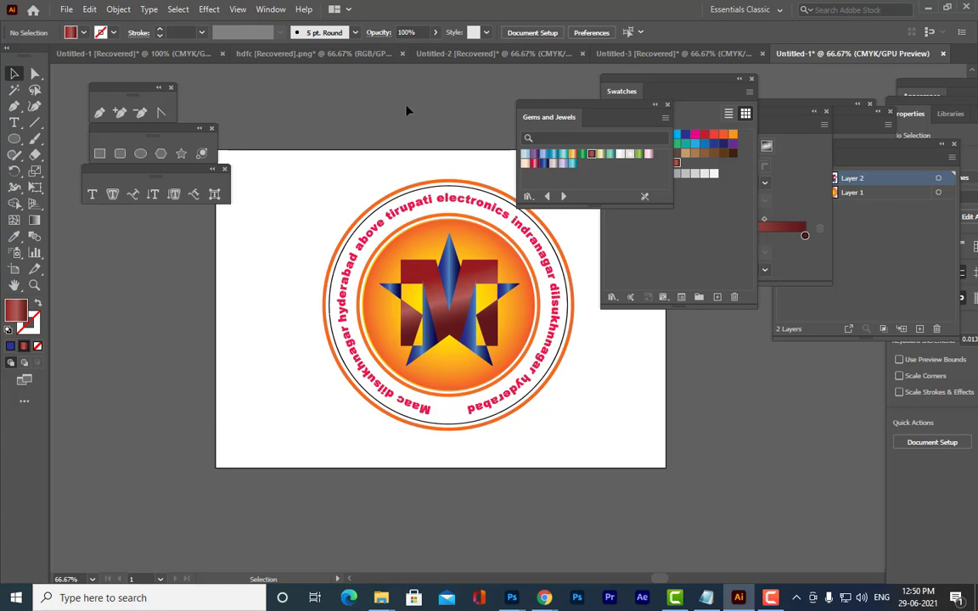
Give the M a near-white (#FCF5F7) stroke with a weight of 3 pt
left_click_drag(550, 107, 614, 108)
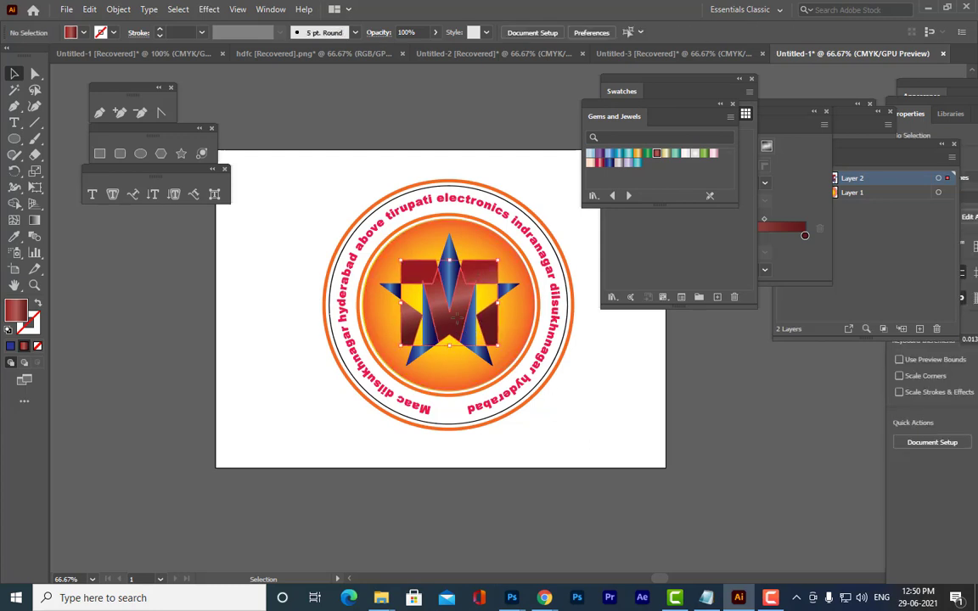
left_click(437, 297)
double_click(16, 311)
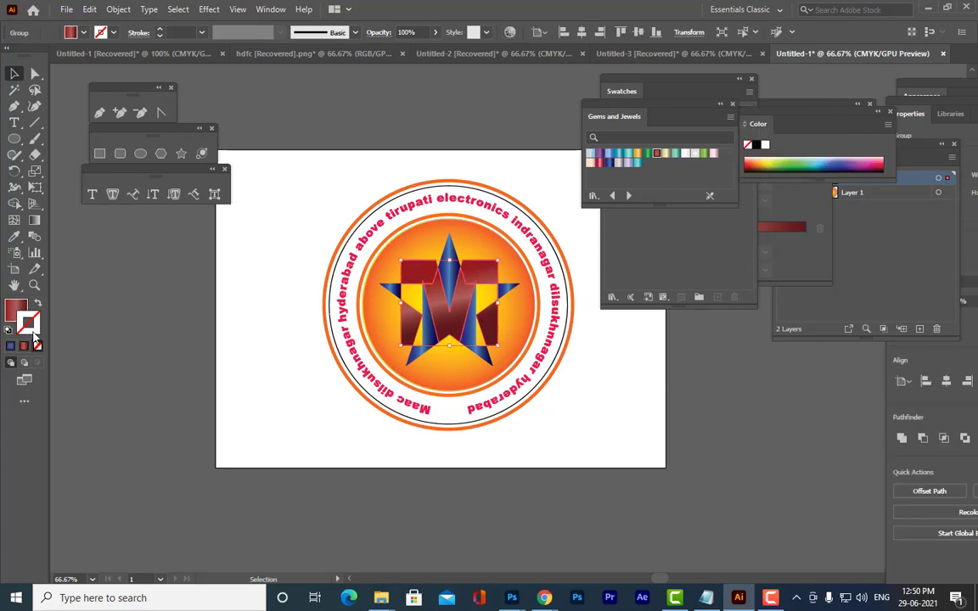
left_click(649, 116)
left_click(648, 117)
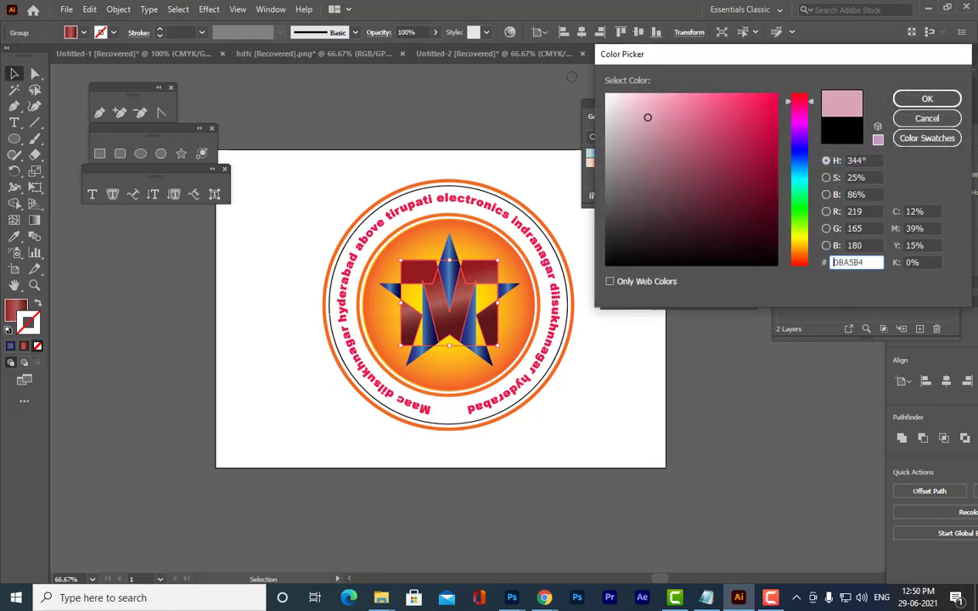
left_click(610, 96)
left_click(913, 98)
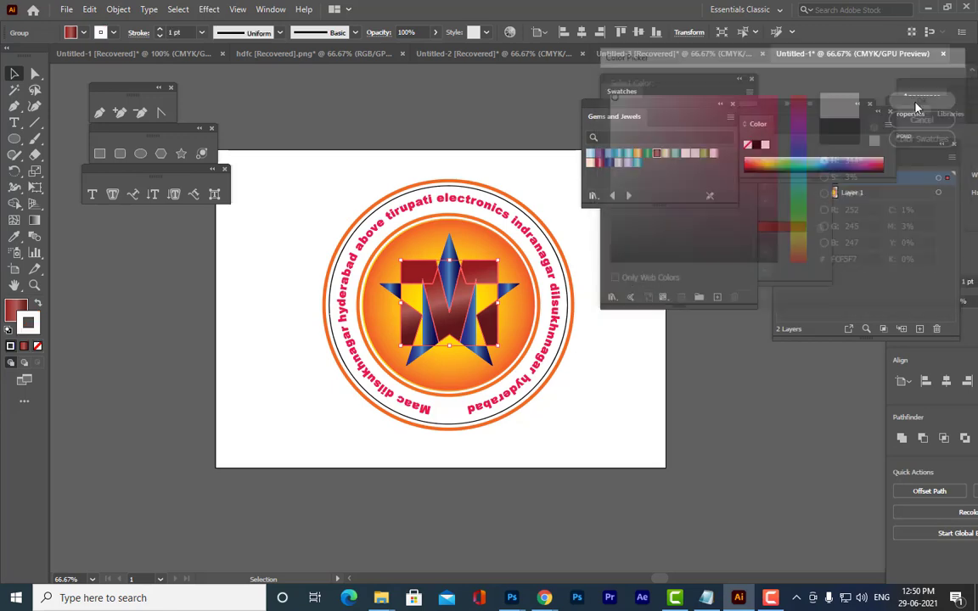
left_click(162, 32)
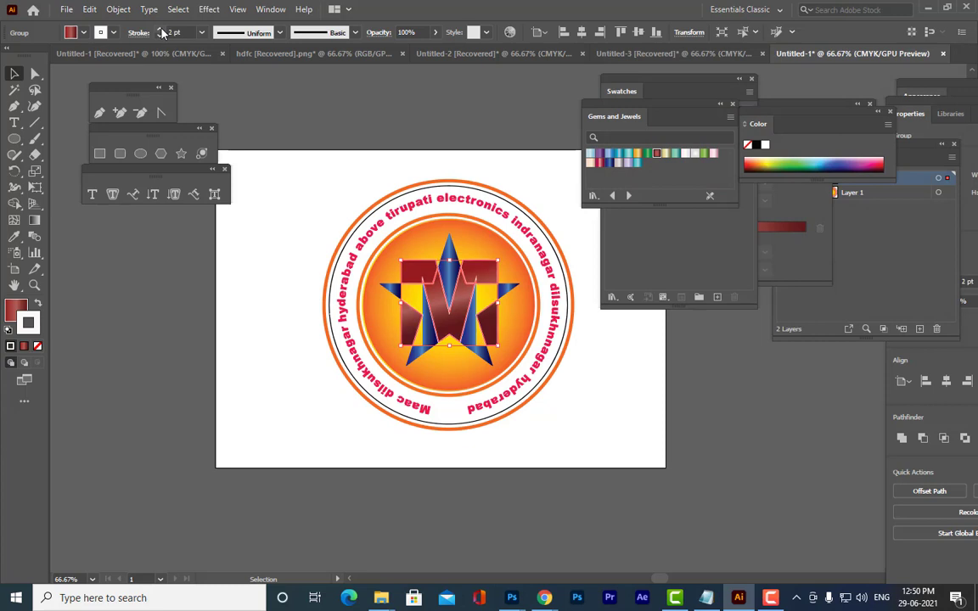
left_click(355, 117)
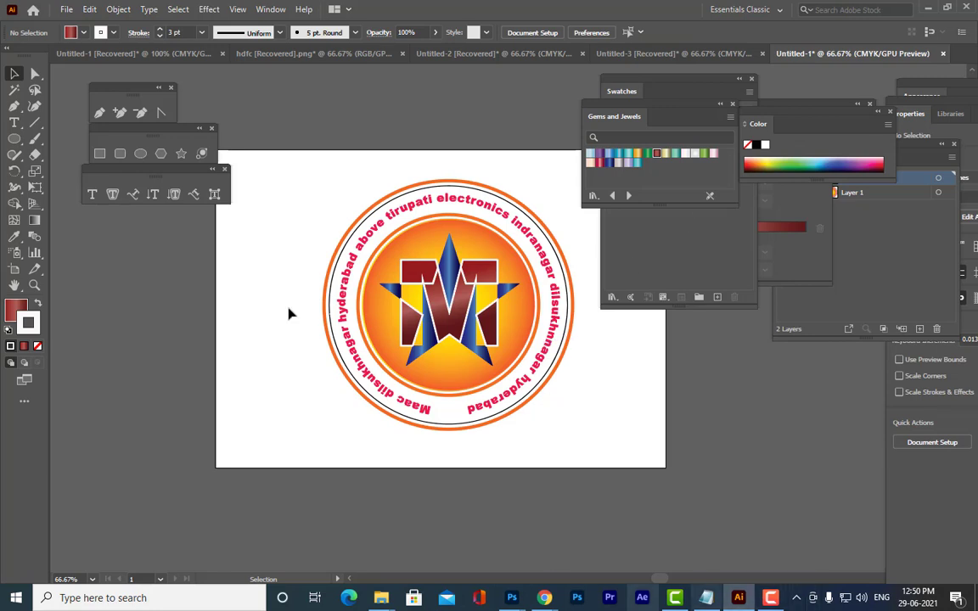
Reduce the M's stroke weight to 2 pt
left_click(488, 277)
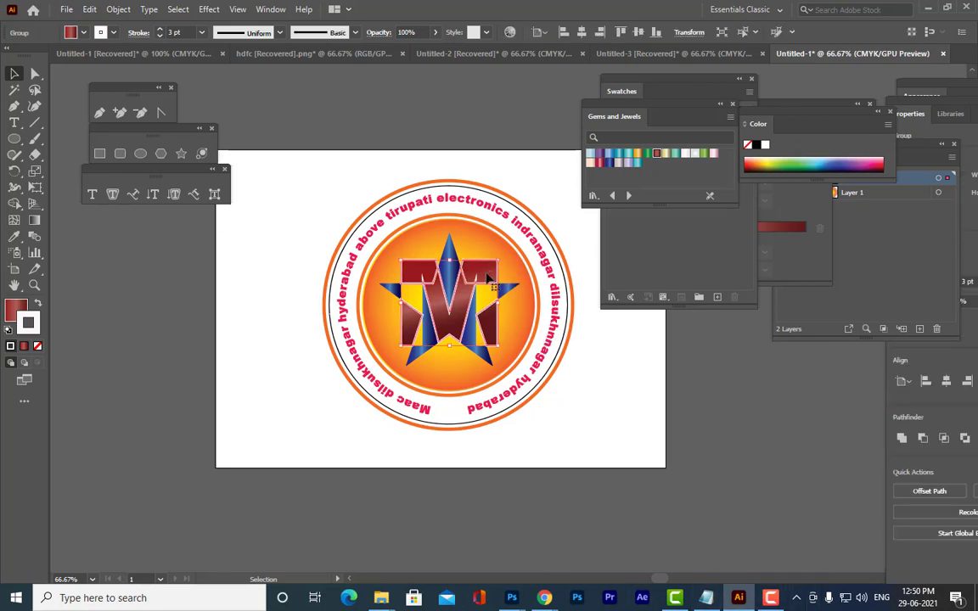
left_click(159, 37)
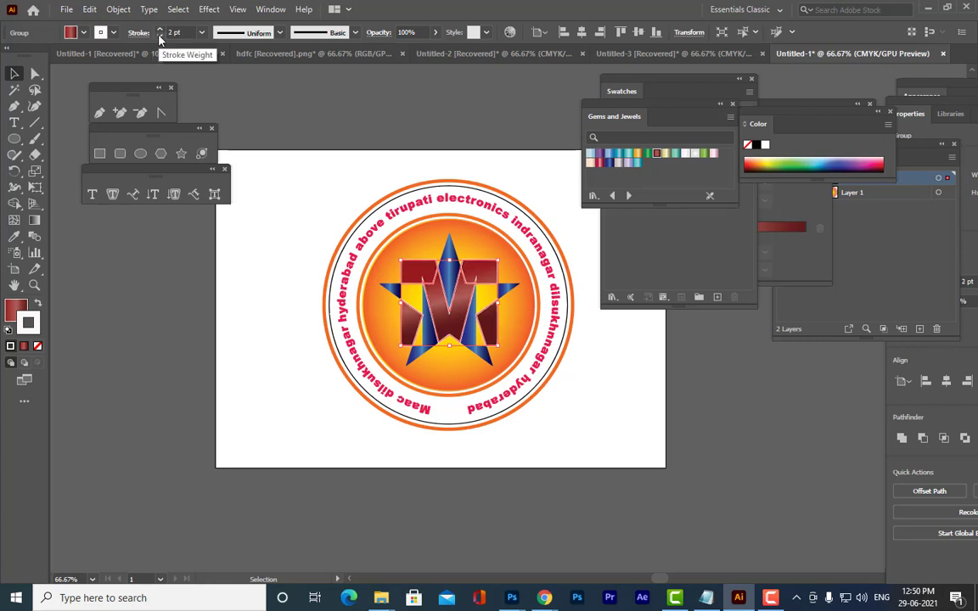
left_click(160, 37)
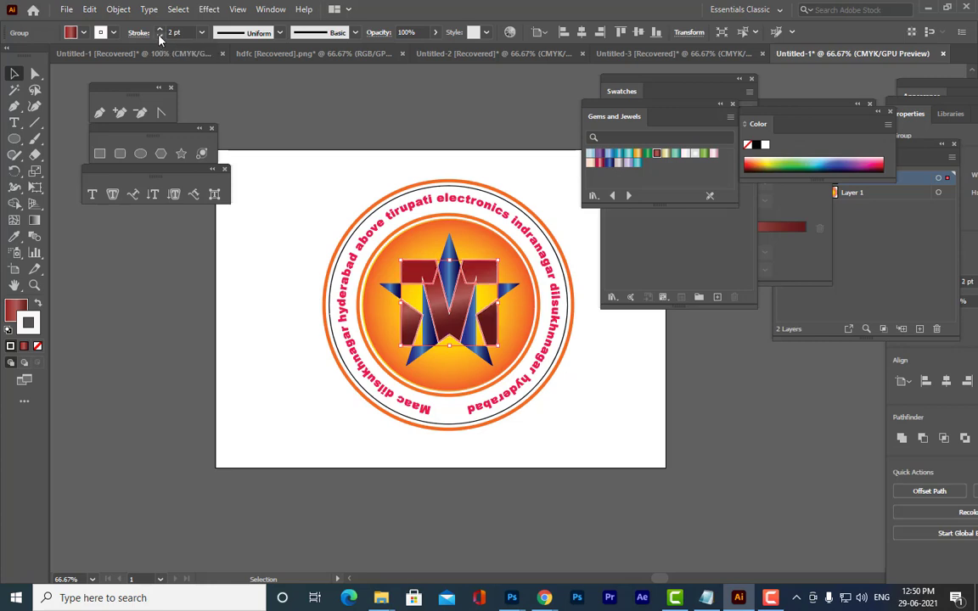
Give the thin black circle outside the ring text a dark blue stroke with a weight of 2 pt
left_click(317, 130)
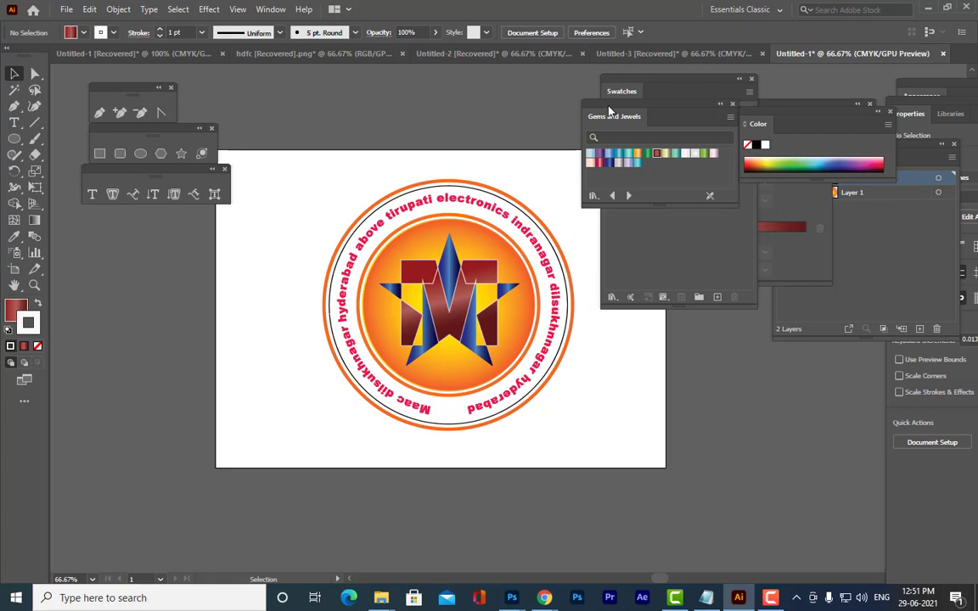
left_click_drag(608, 105, 664, 106)
left_click_drag(616, 80, 675, 108)
left_click(556, 246)
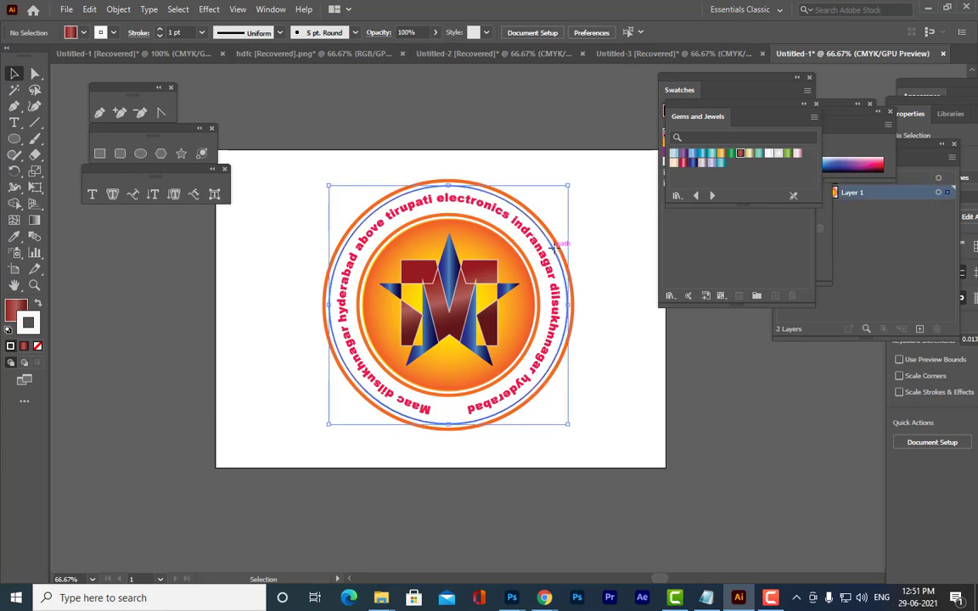
double_click(17, 311)
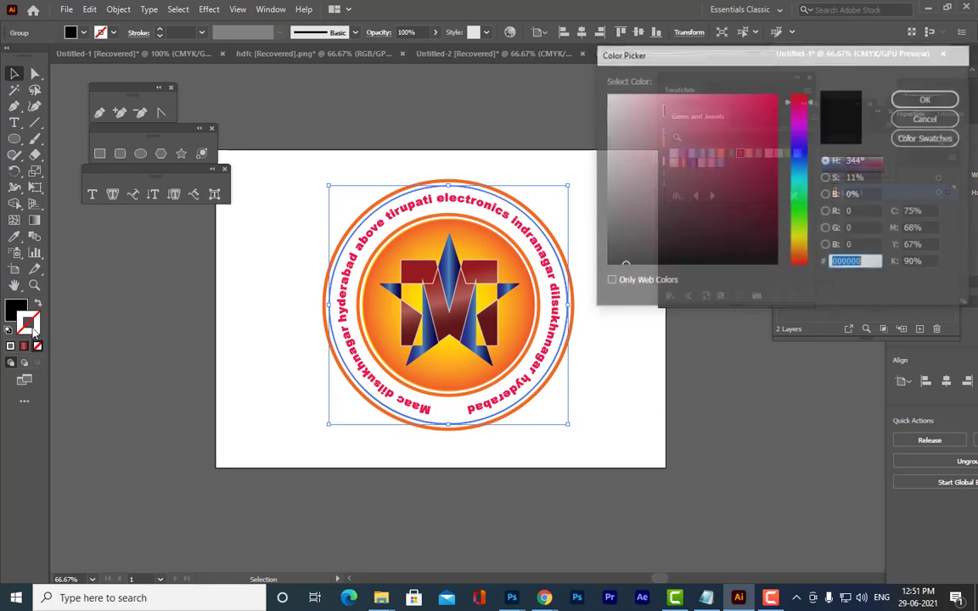
left_click(803, 151)
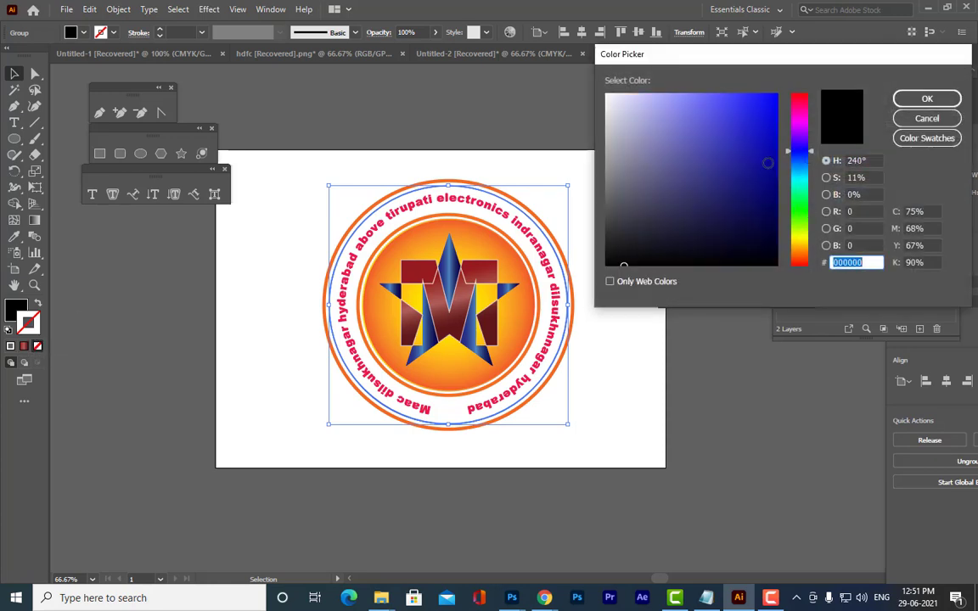
left_click(773, 162)
left_click(927, 99)
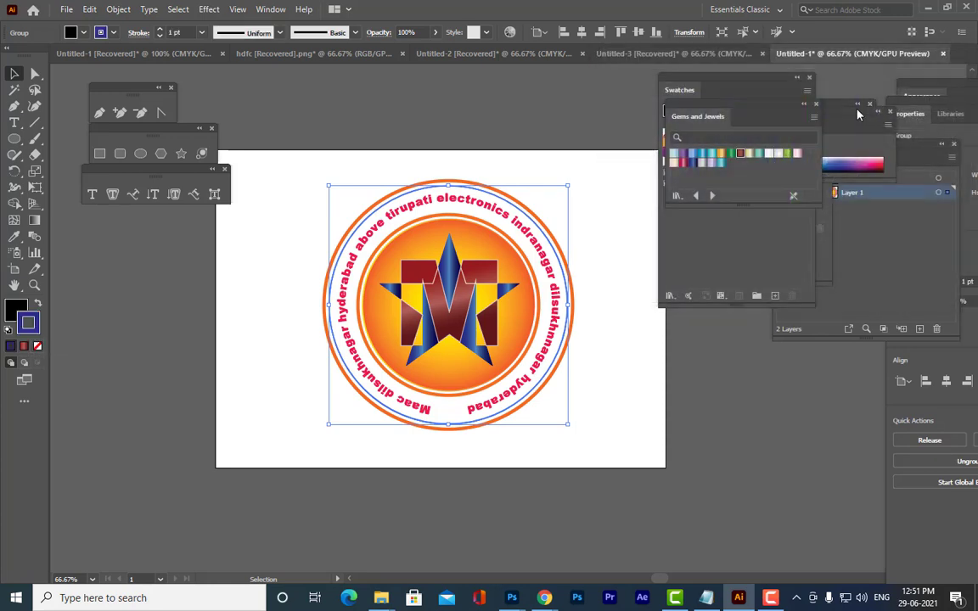
left_click(159, 28)
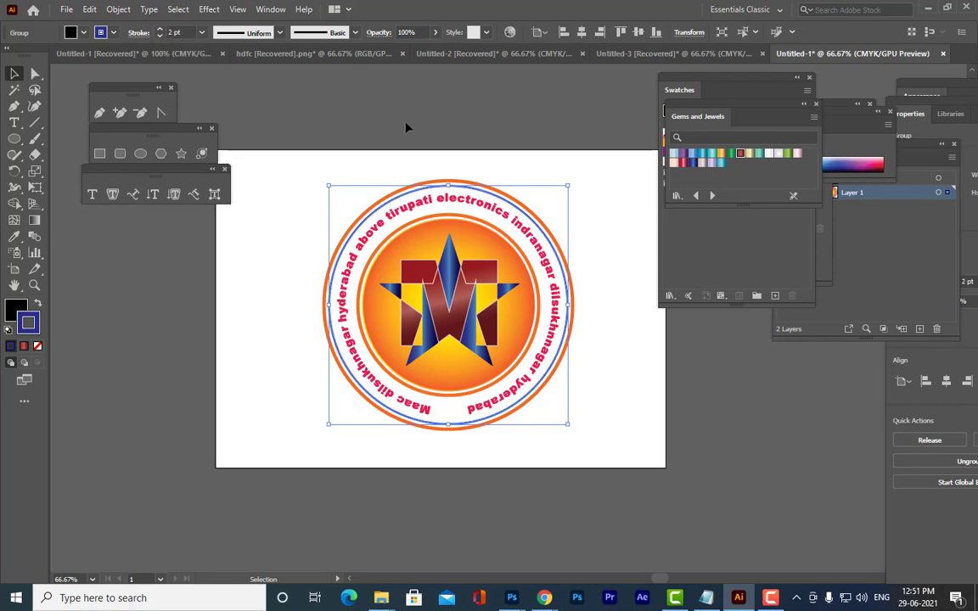
left_click(373, 122)
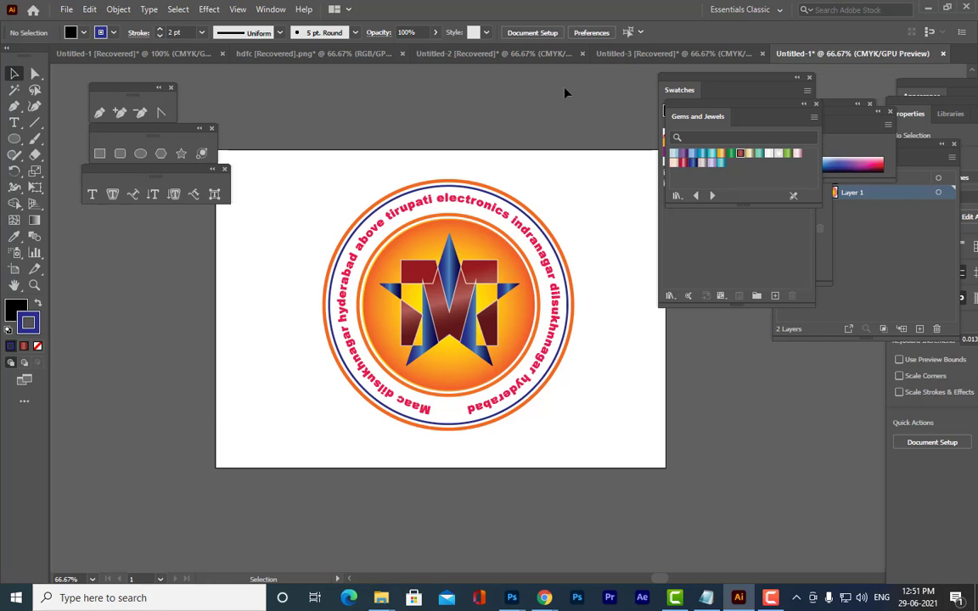
Give the orange ring around the inner gradient disc a white (#FFFFFF) stroke
left_click(526, 236)
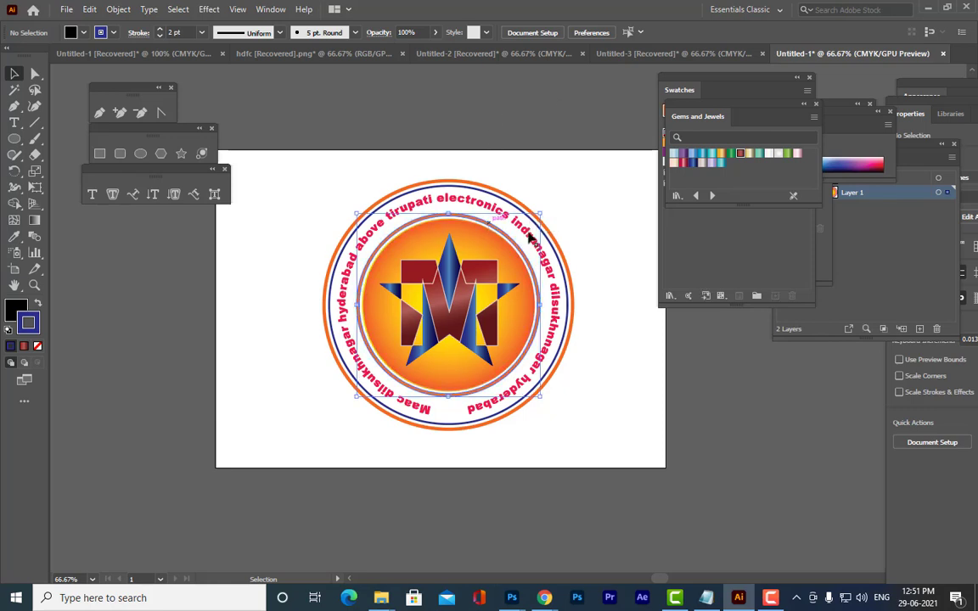
double_click(27, 322)
left_click_drag(646, 169, 605, 93)
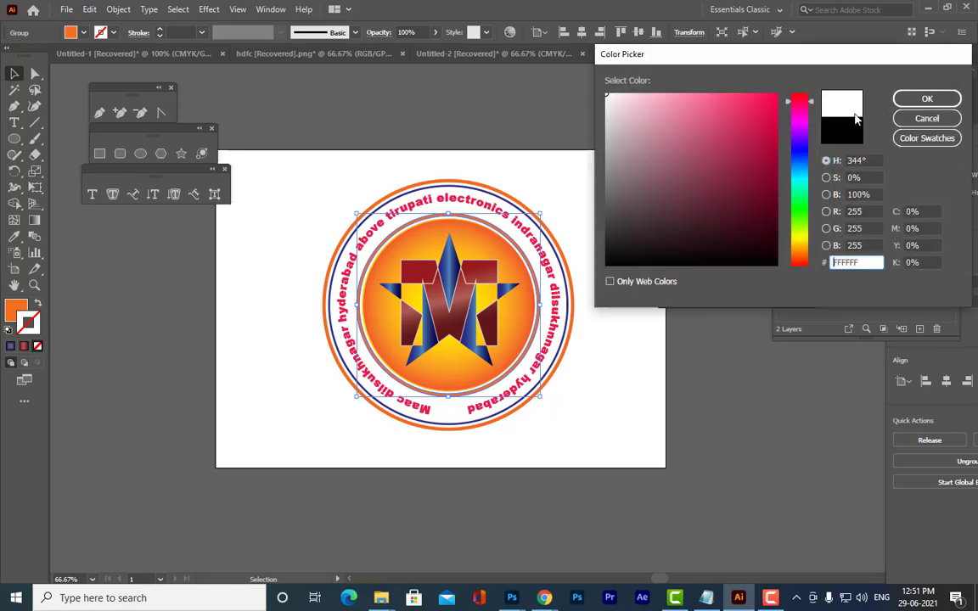
left_click(917, 103)
left_click(501, 146)
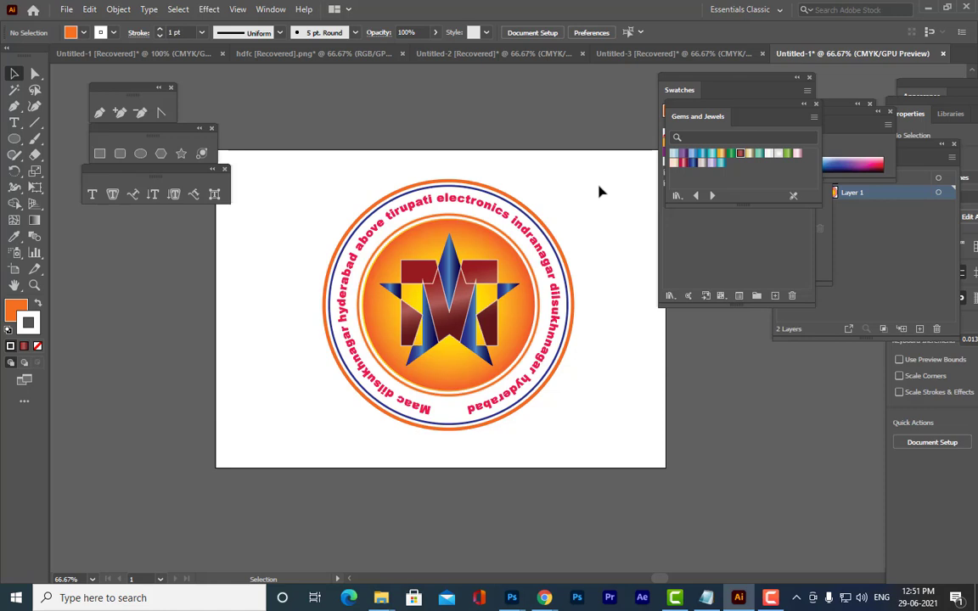
Draw a large orange circle with a white 1 pt outline below and to the right of the emblem
left_click(14, 138)
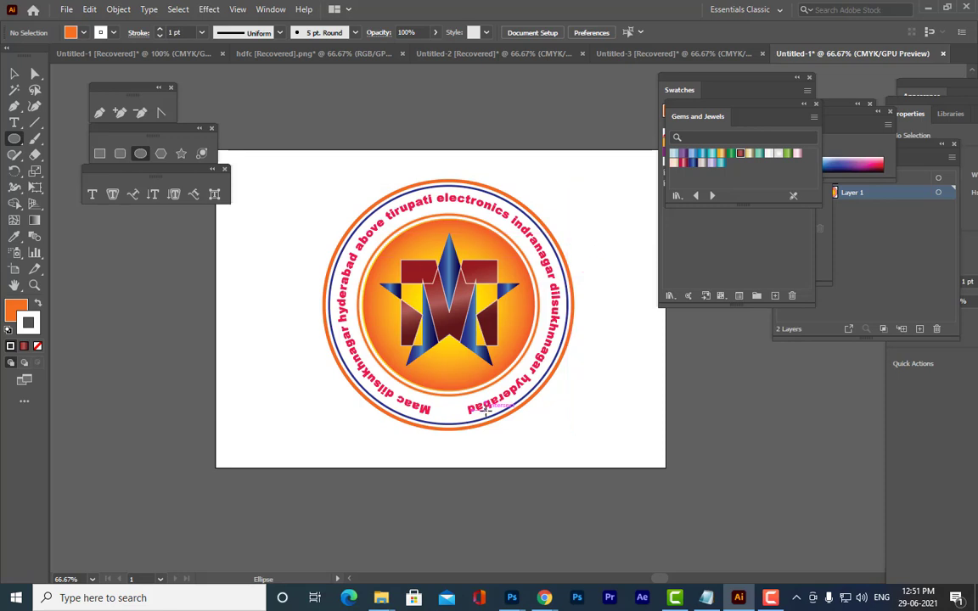
left_click_drag(694, 82, 781, 105)
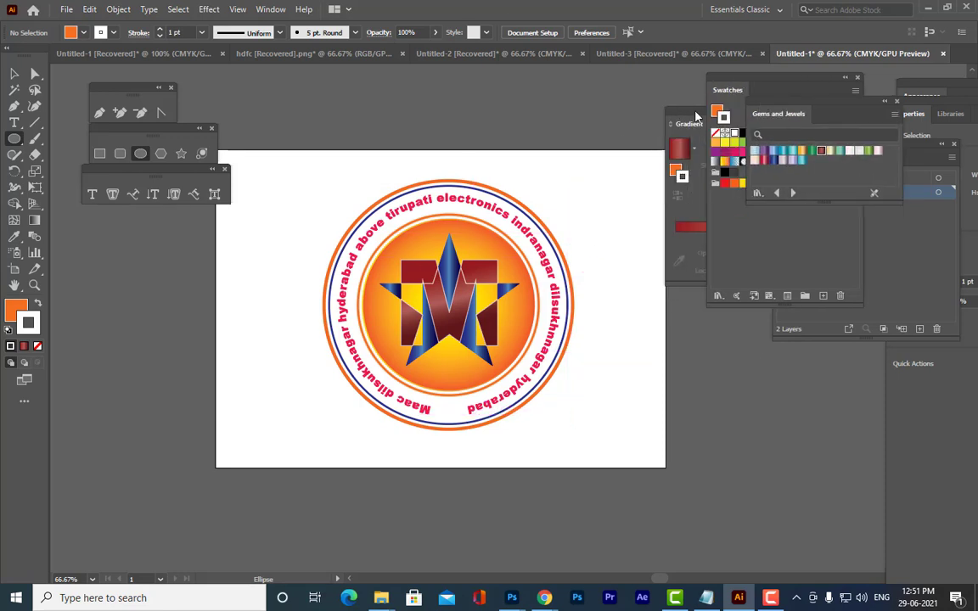
left_click_drag(695, 115, 776, 108)
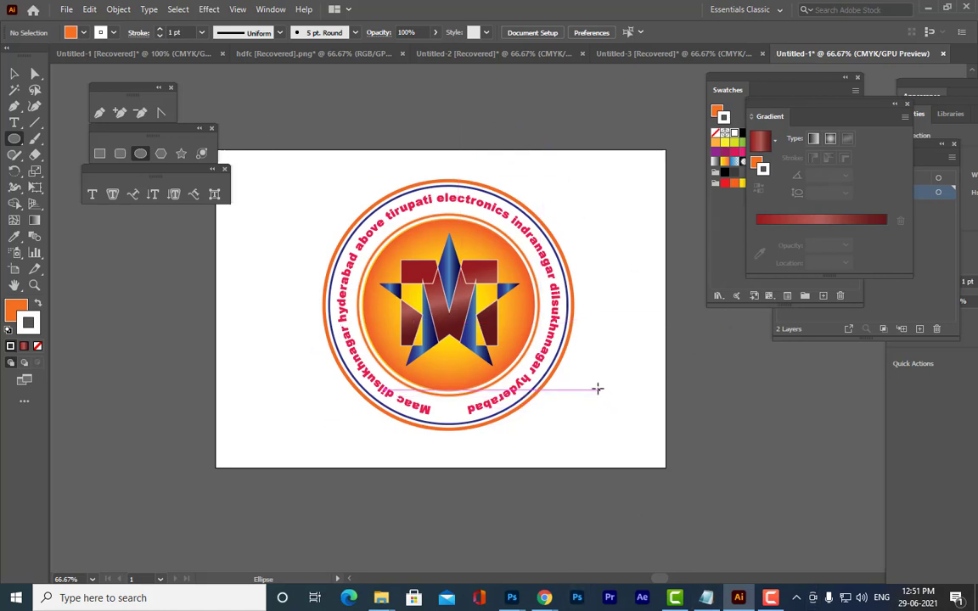
left_click_drag(598, 369, 691, 379)
scroll(691, 378, "up", 5)
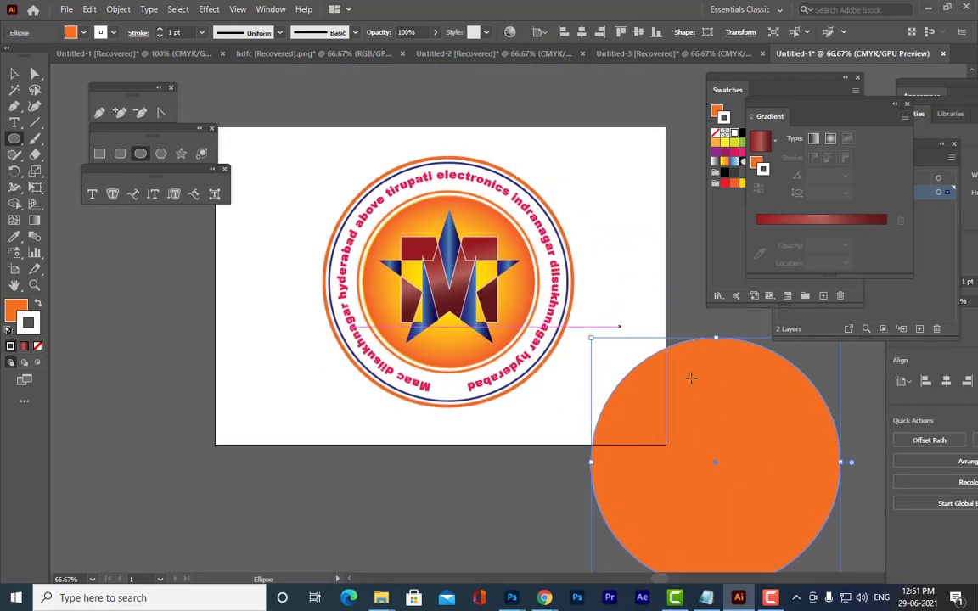
Move the orange circle onto the emblem behind the star and scale it to cover most of the ring text
left_click(14, 74)
left_click_drag(808, 450, 548, 269)
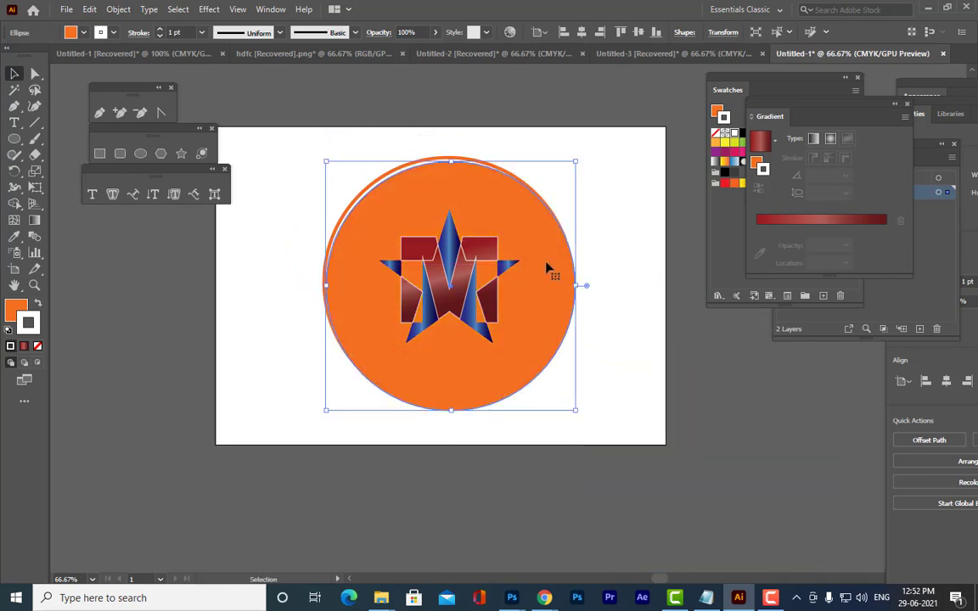
left_click_drag(541, 329, 758, 445)
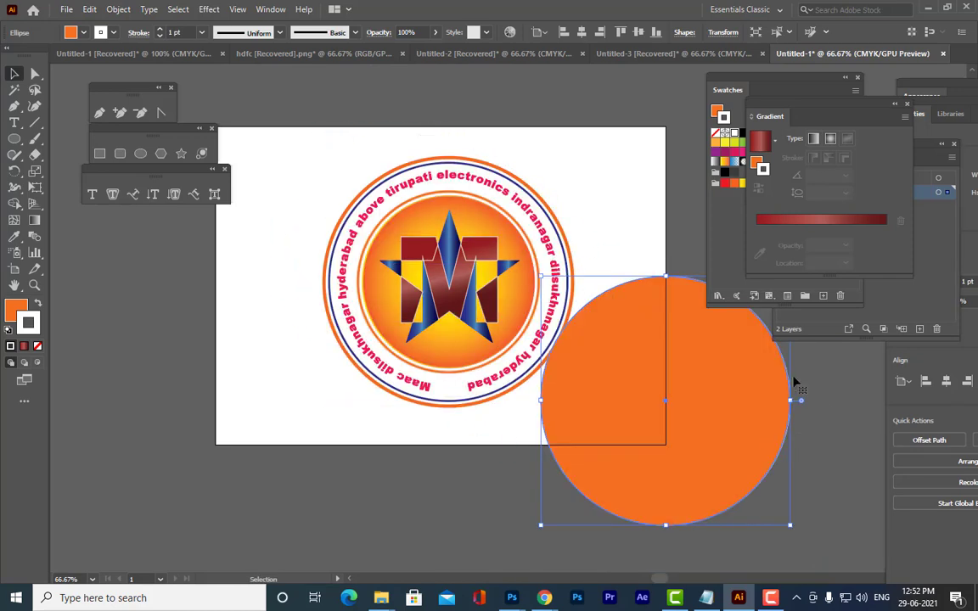
left_click_drag(715, 381, 630, 425)
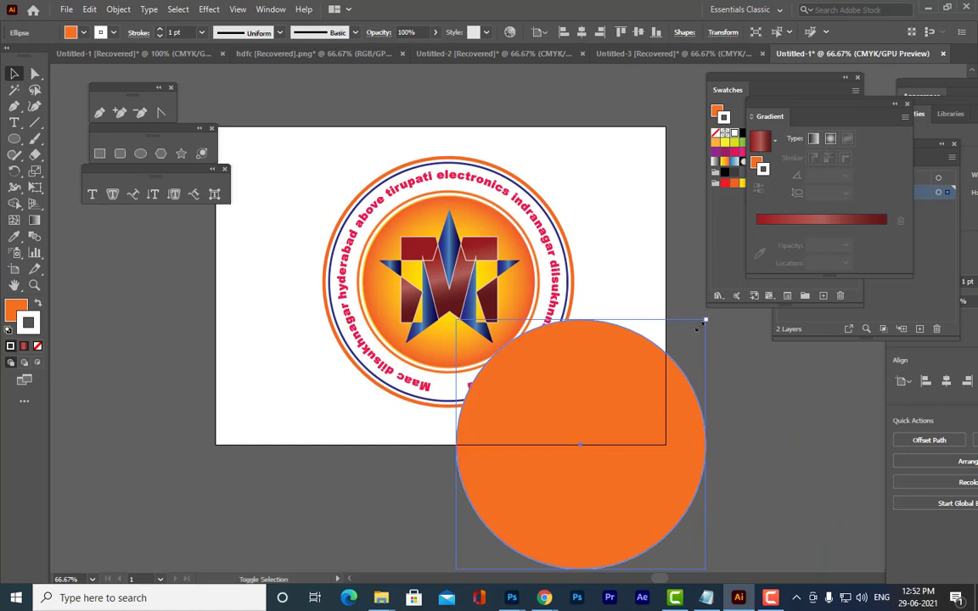
left_click_drag(697, 329, 455, 241)
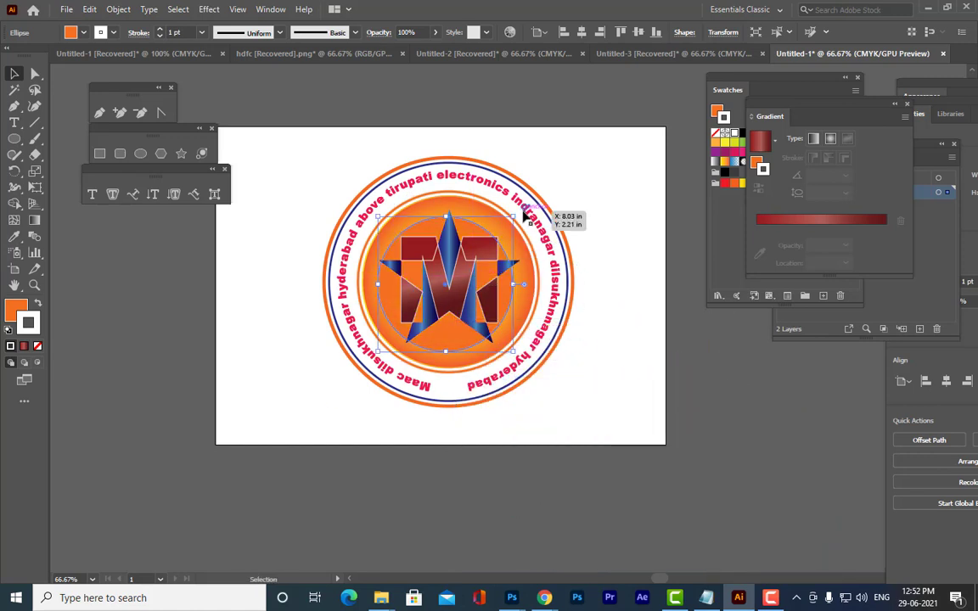
left_click_drag(524, 217, 552, 158)
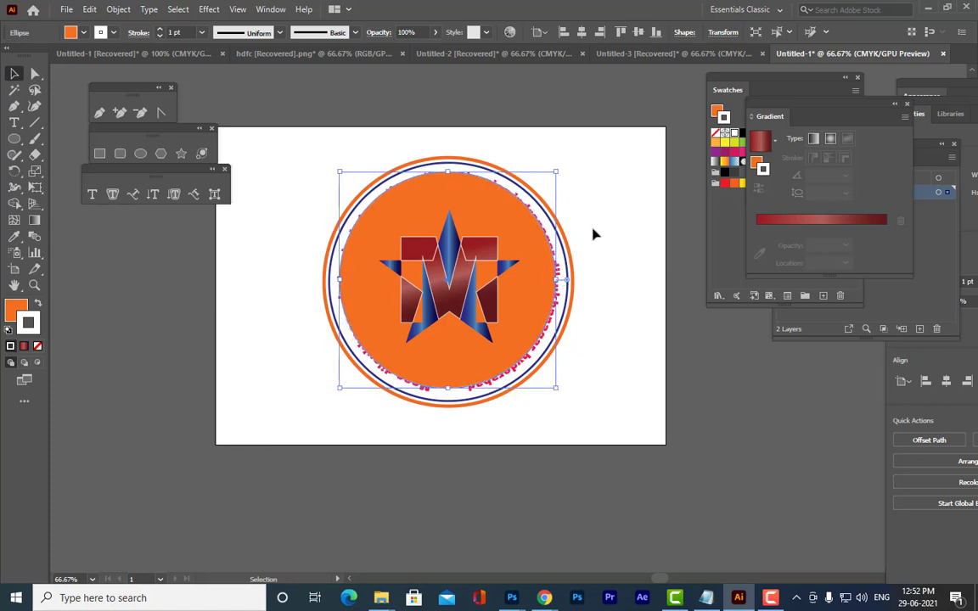
Enlarge the orange circle to nearly fill the dark blue ring and nudge it towards the emblem's centre
left_click(578, 35)
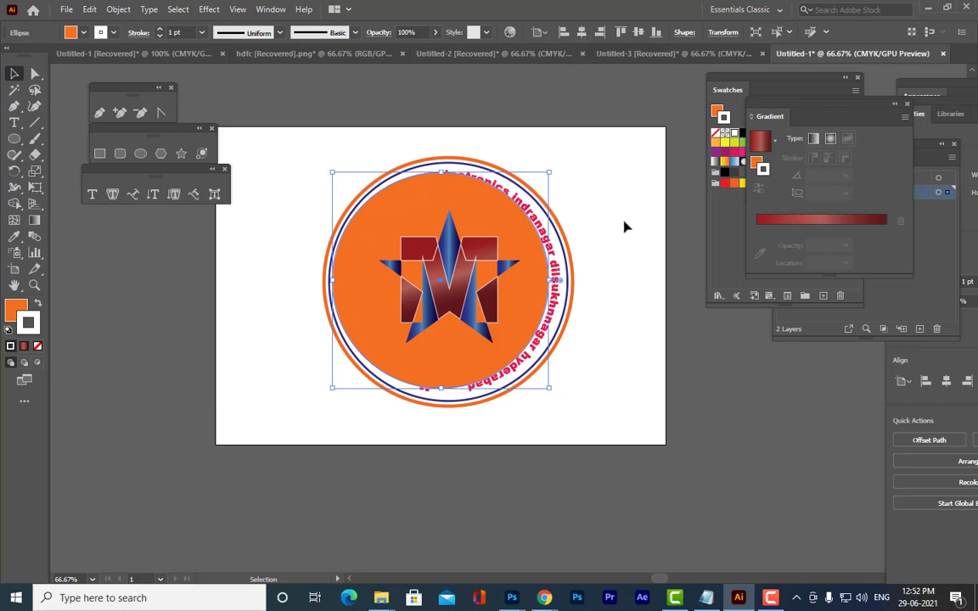
key("ctrl+z")
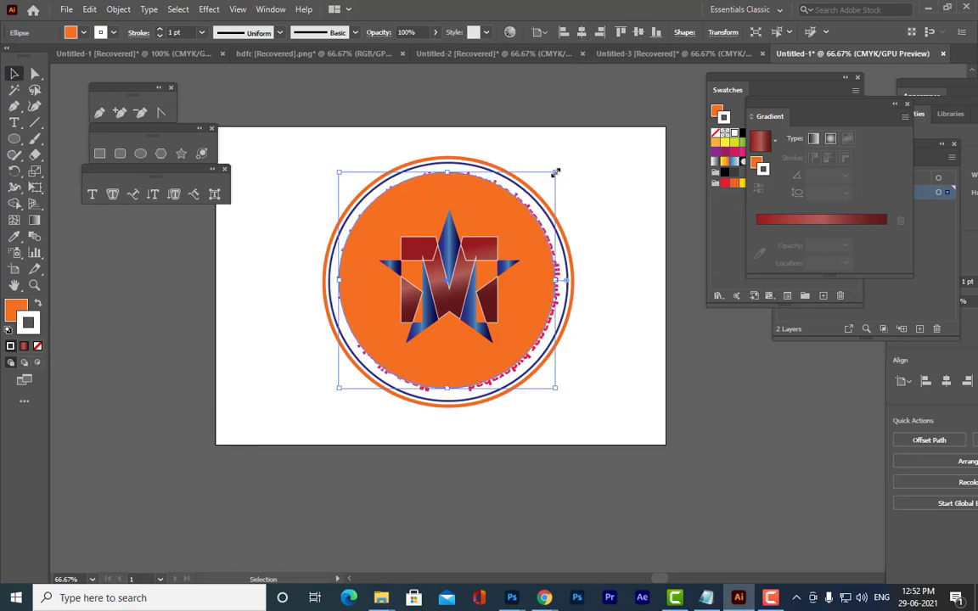
mouse_move(555, 172)
left_mouse_down()
mouse_move(567, 157)
mouse_move(566, 165)
left_mouse_up()
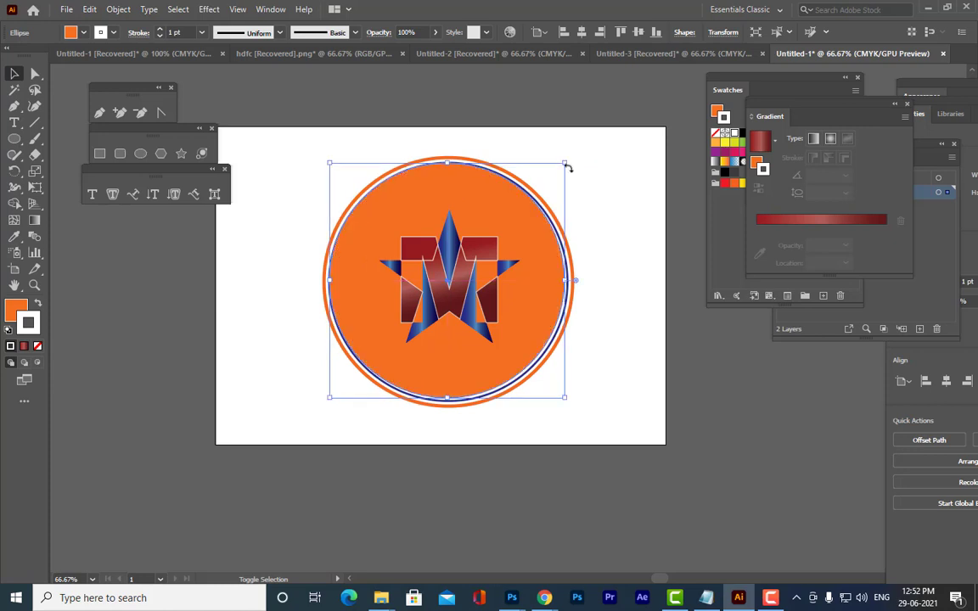
left_click(616, 184)
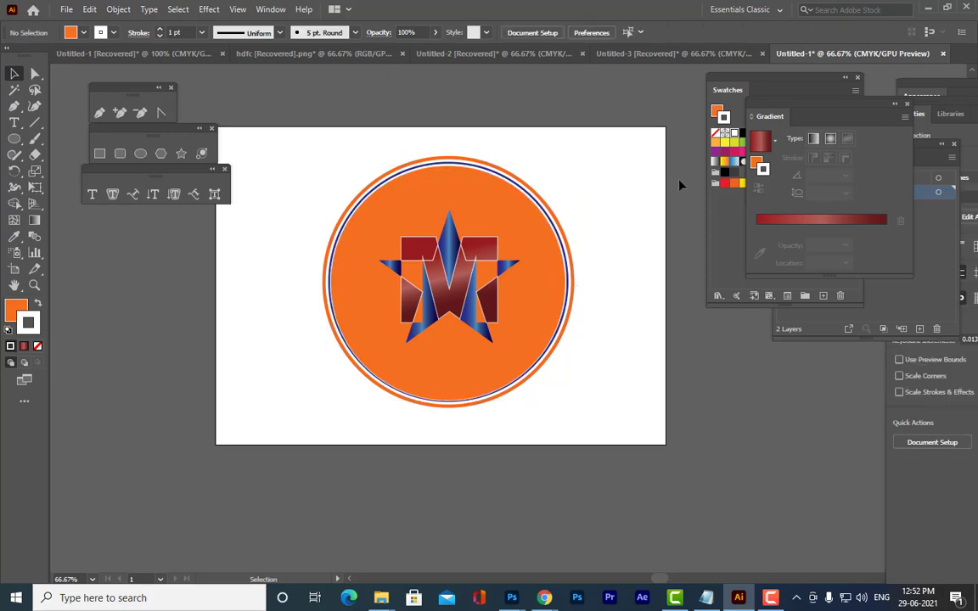
left_click(463, 206)
key("Up")
key("Up")
key("Up")
key("Up")
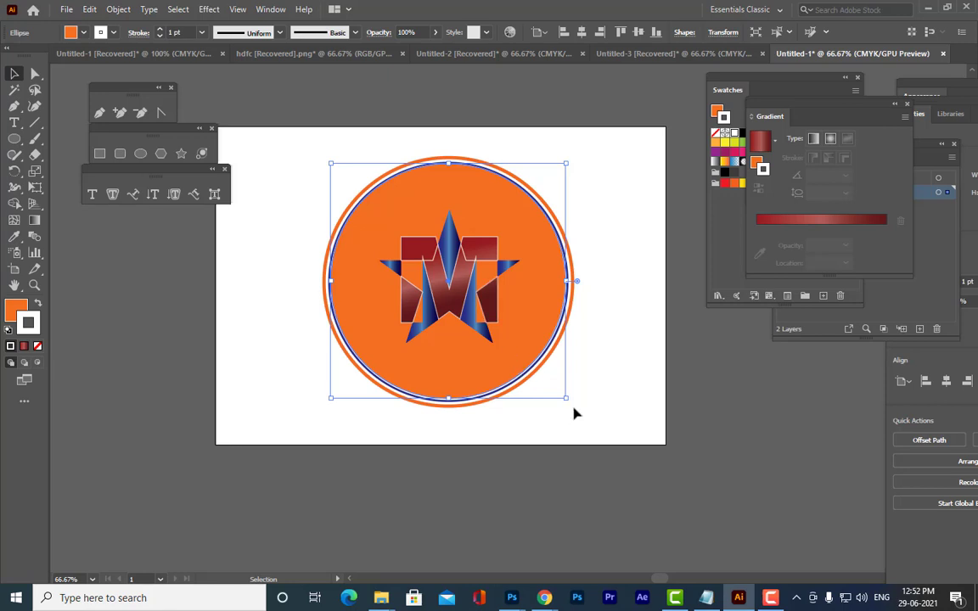
Scale the orange circle up slightly so its edge meets the inside of the dark blue ring
key("ctrl+1")
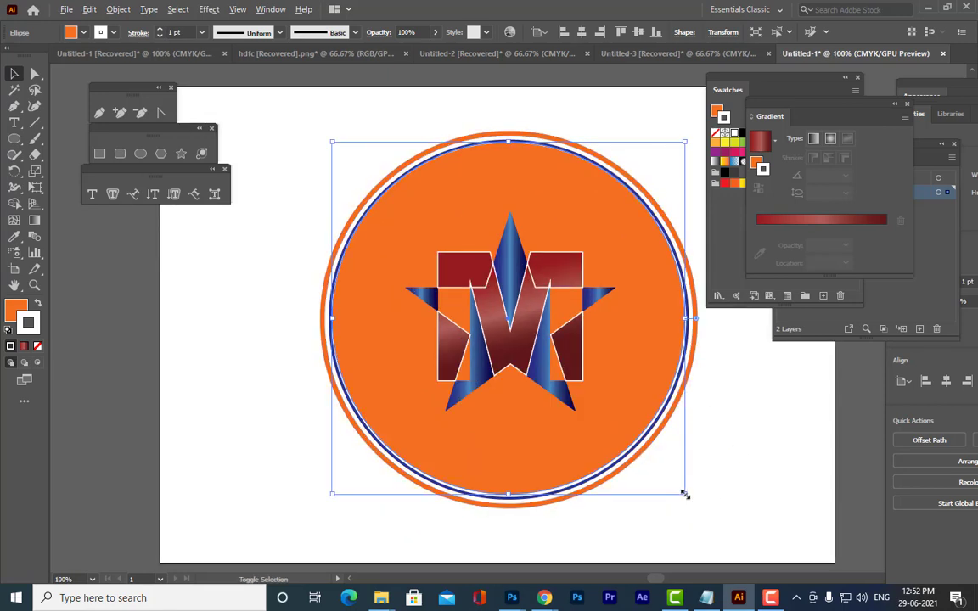
left_click_drag(684, 494, 688, 497)
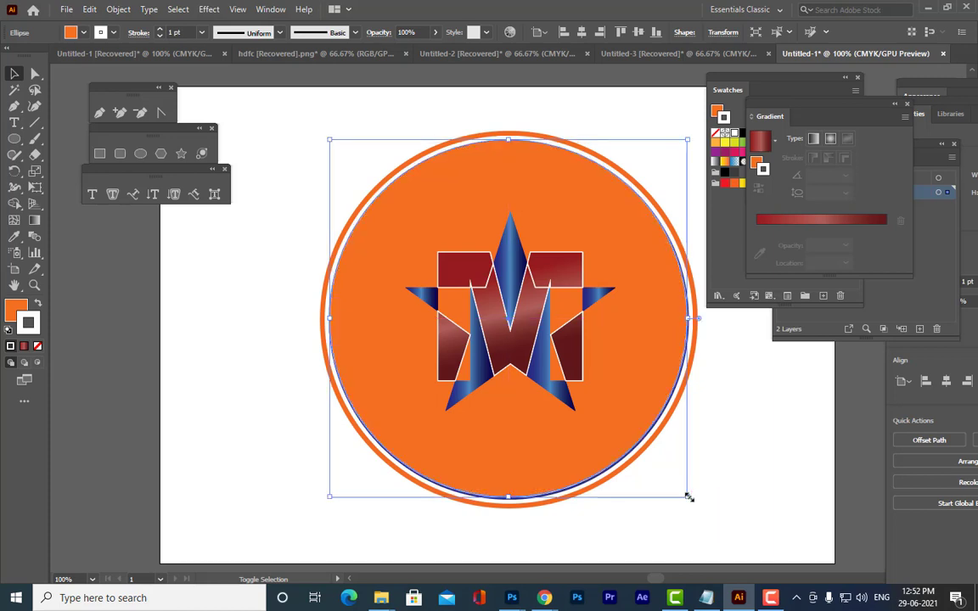
left_click(760, 438)
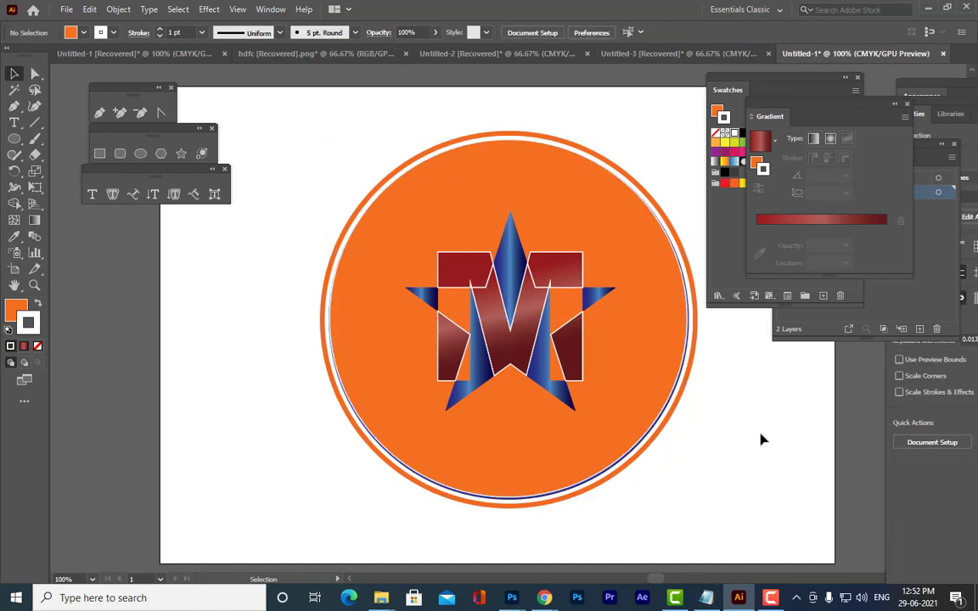
left_click(630, 369)
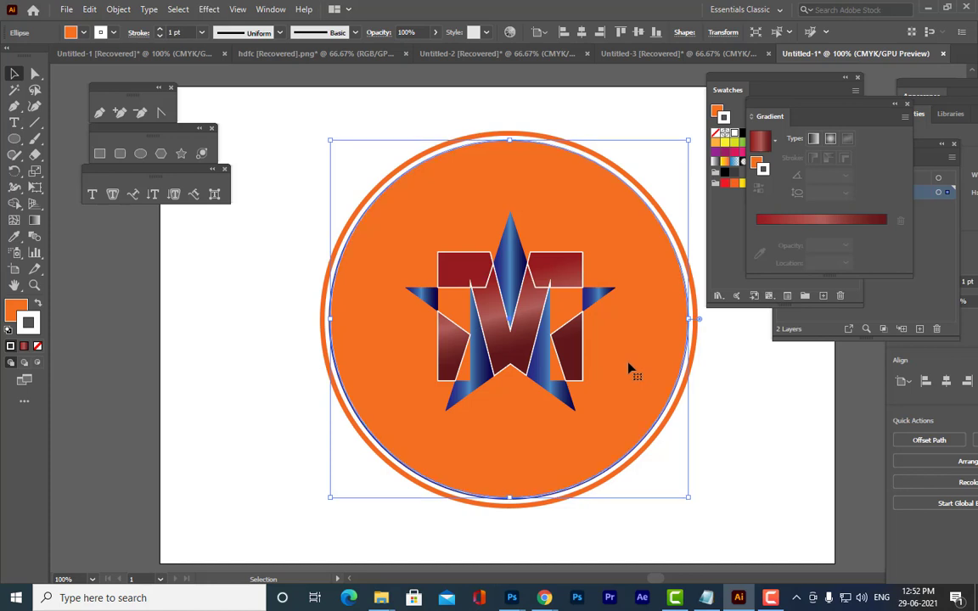
left_click(742, 412)
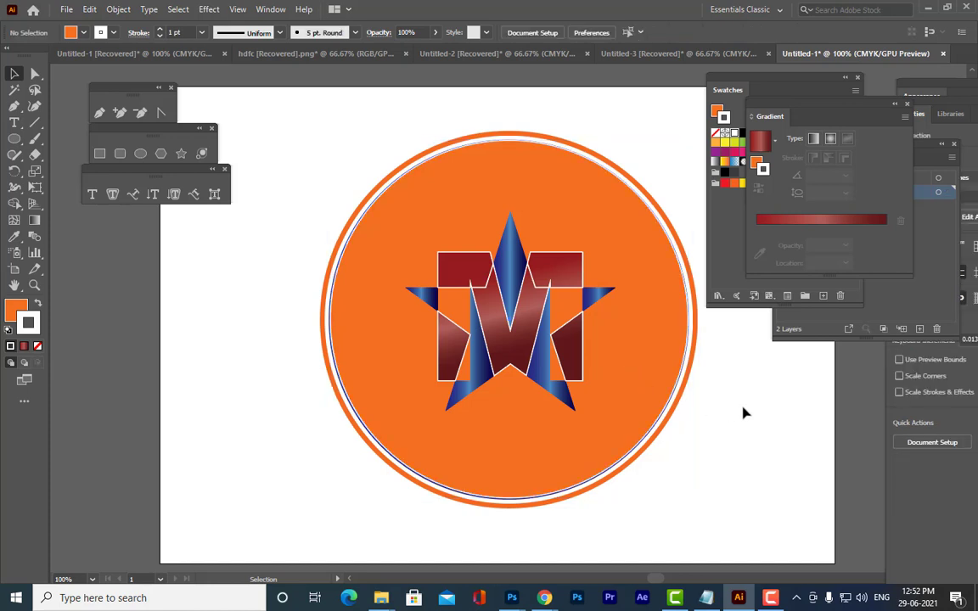
Open the Metals gradient library and apply its first gold gradient to the large orange circle's stroke
left_click(656, 362)
key("a")
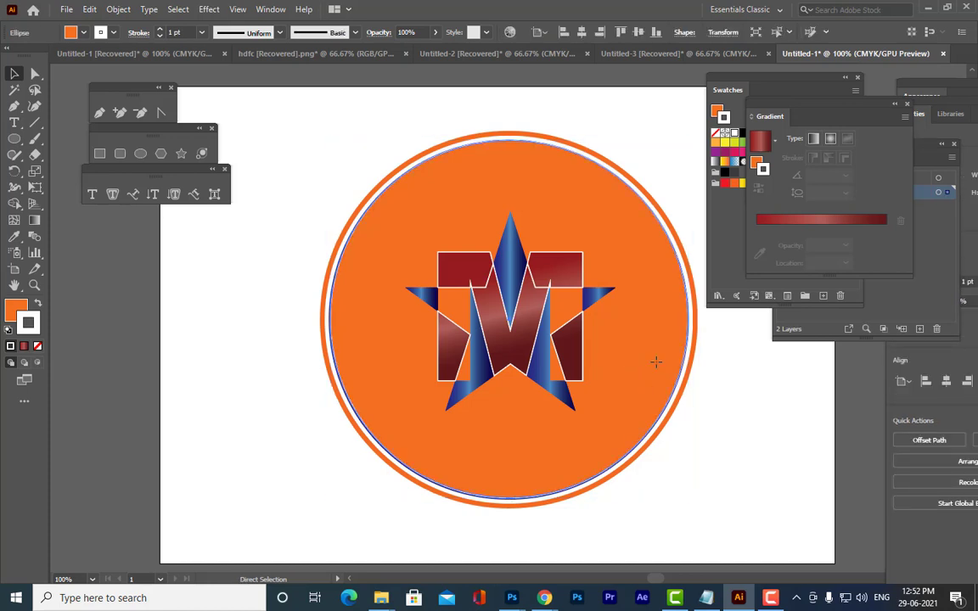
key("ctrl+minus")
key("ctrl+minus")
key("ctrl+equal")
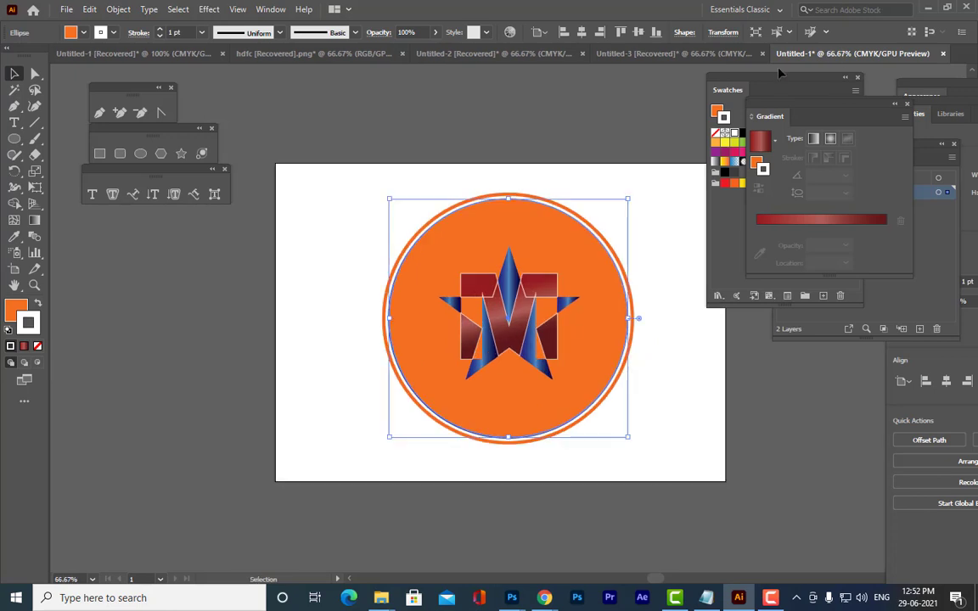
left_click_drag(747, 77, 728, 86)
left_click(694, 301)
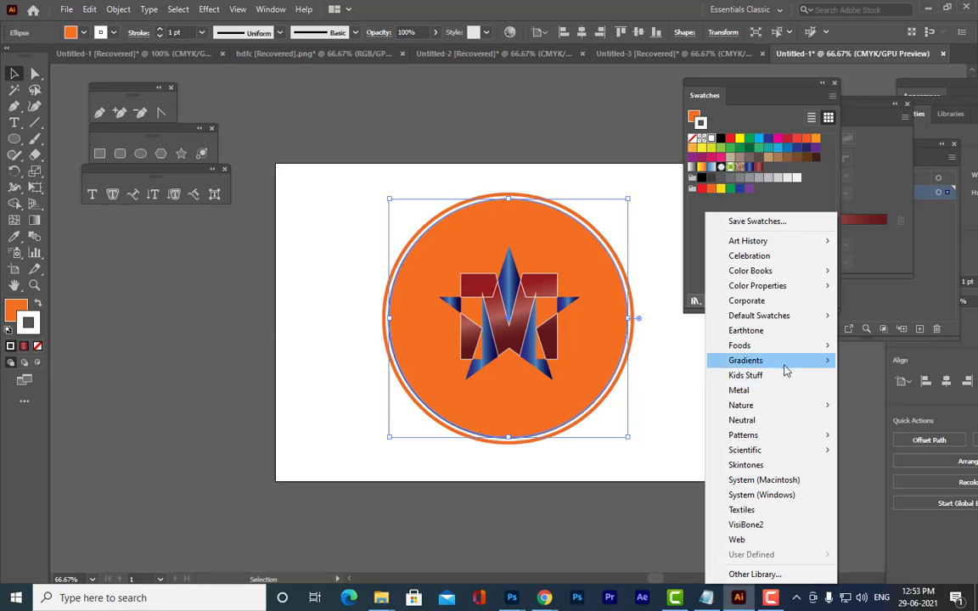
mouse_move(786, 362)
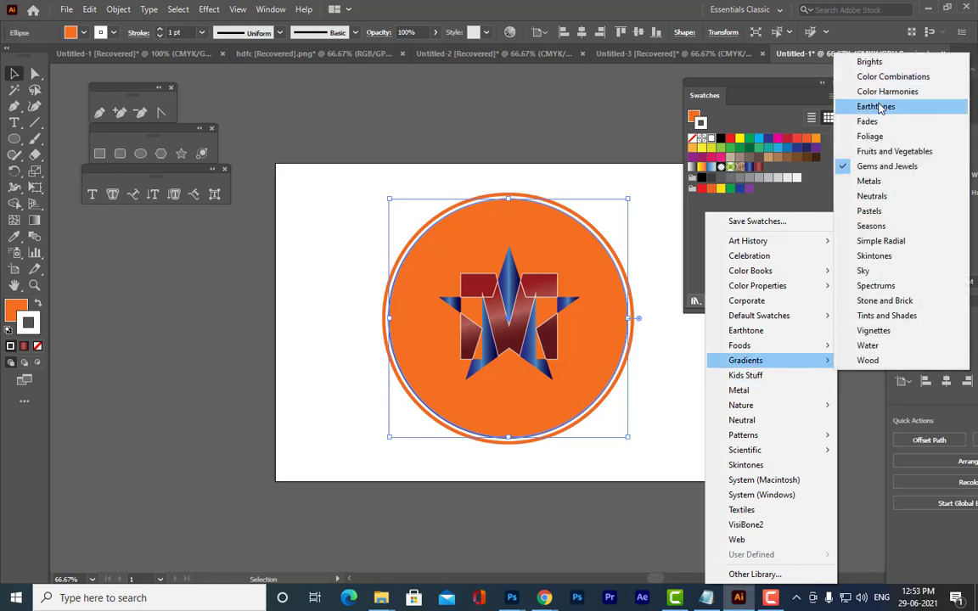
left_click(869, 181)
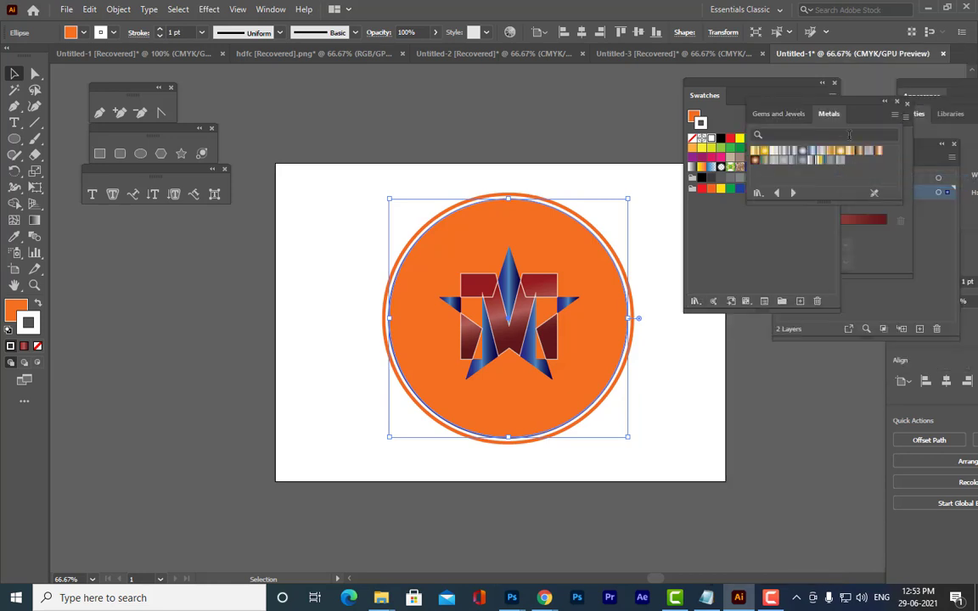
left_click(755, 154)
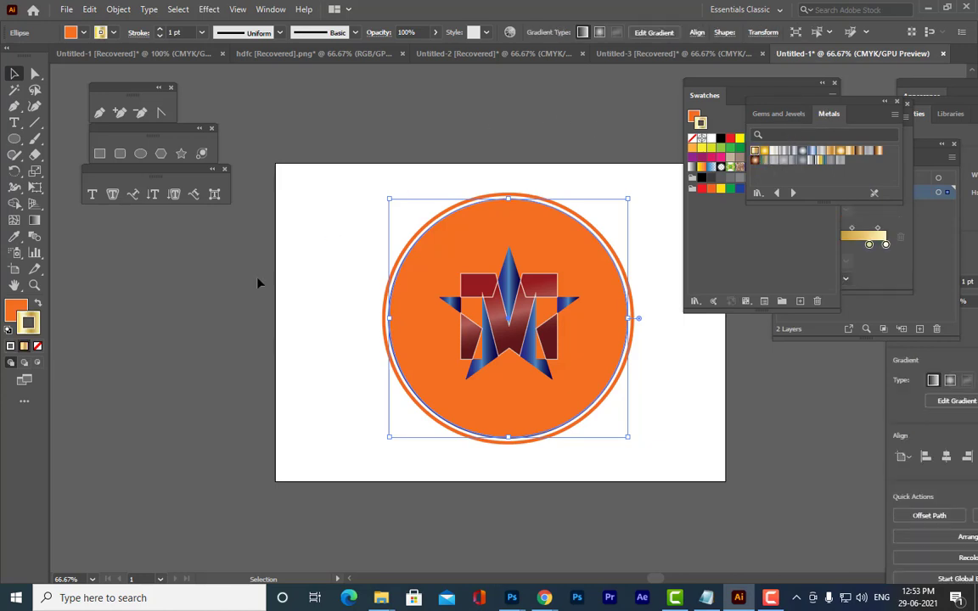
Fill the large orange circle with the first gold gradient from the Metals library
left_click(571, 113)
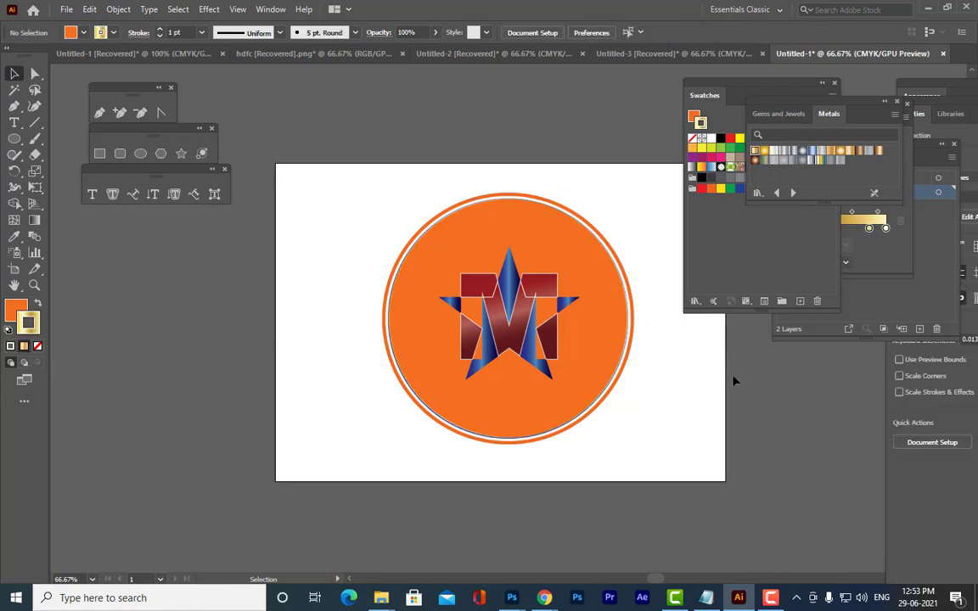
left_click(635, 371)
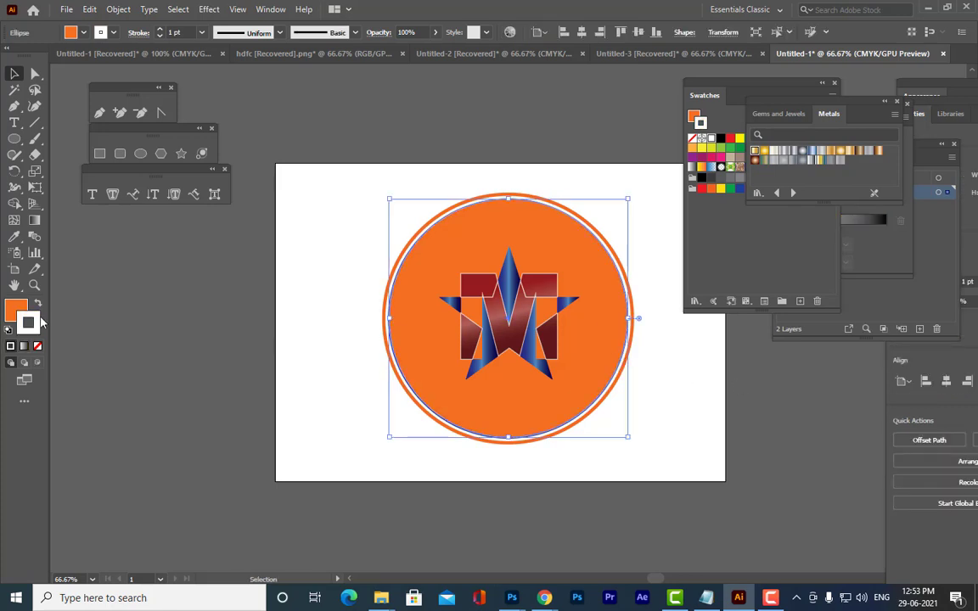
left_click(15, 309)
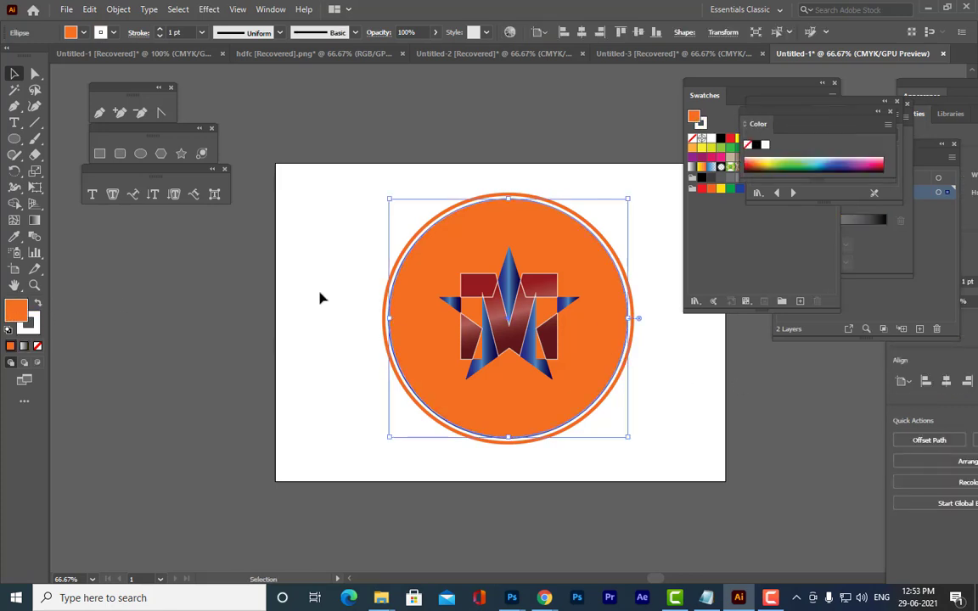
left_click_drag(767, 109, 830, 267)
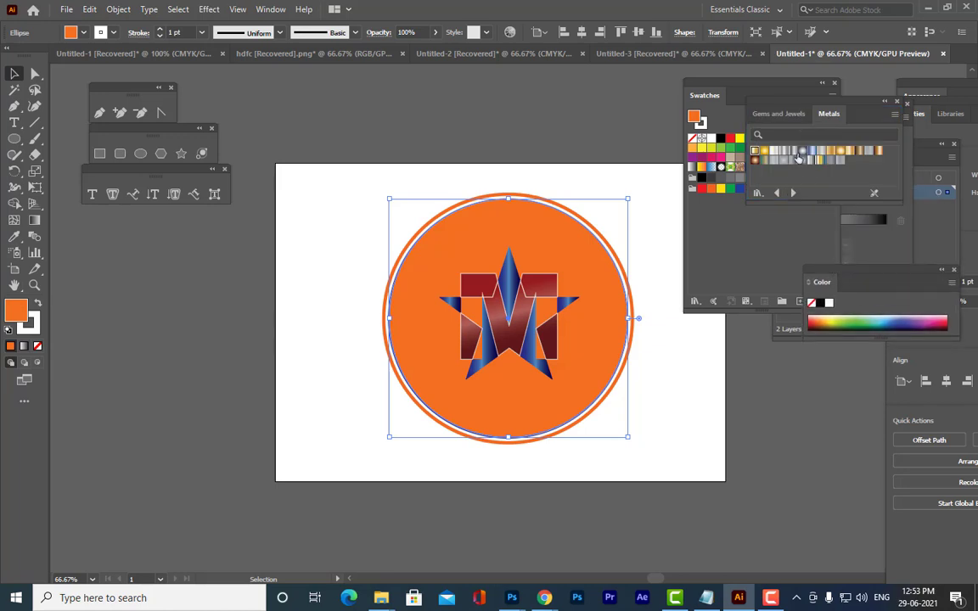
left_click(756, 152)
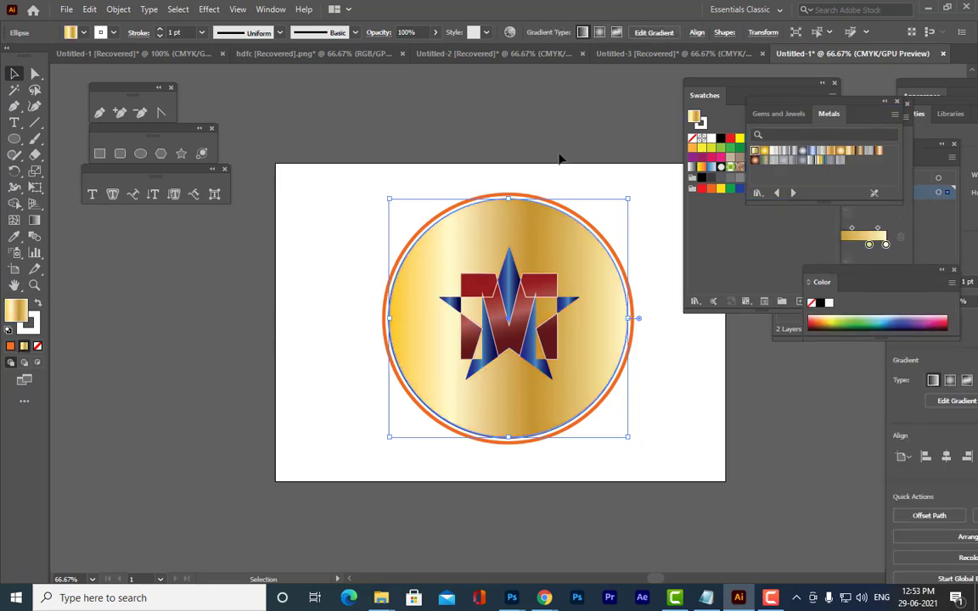
left_click(540, 130)
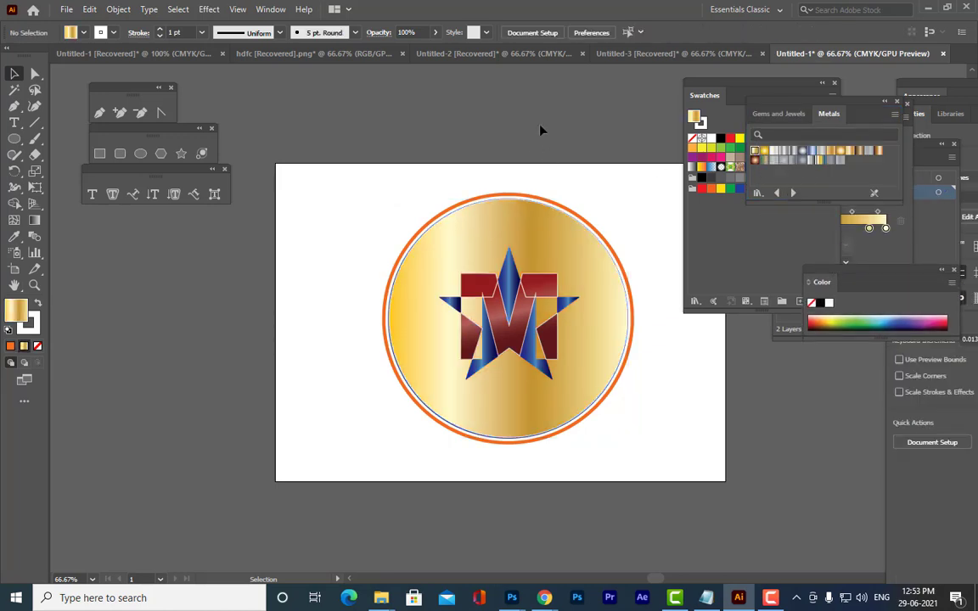
Send the gold circle backward two levels in the stacking order
left_click(564, 246)
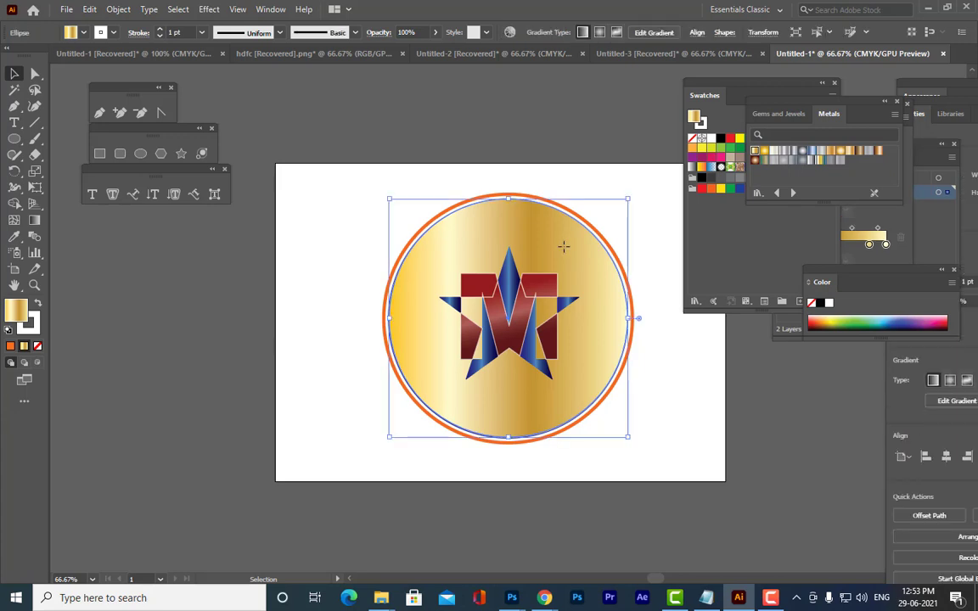
right_click(565, 248)
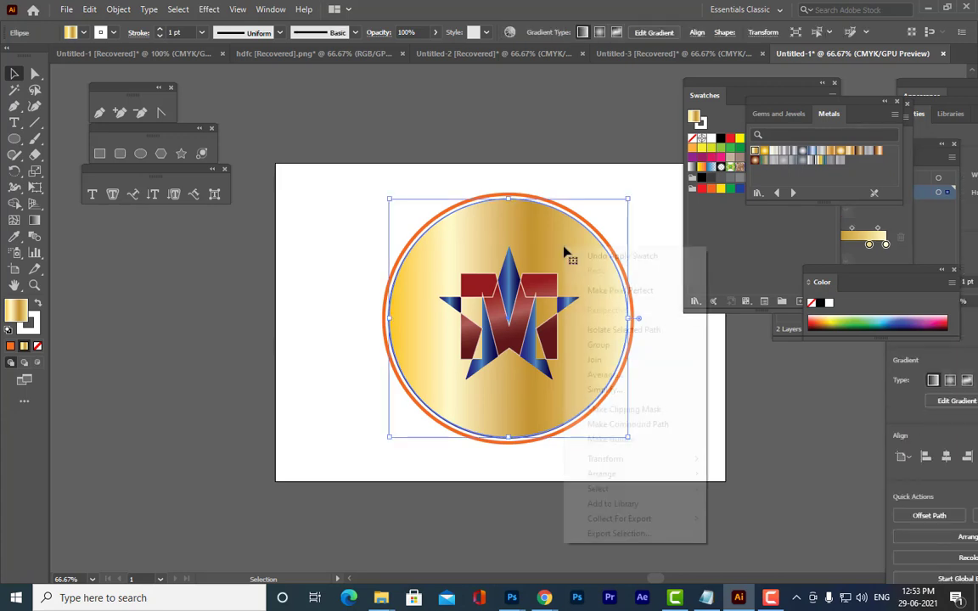
left_click(595, 120)
left_click_drag(726, 94, 792, 101)
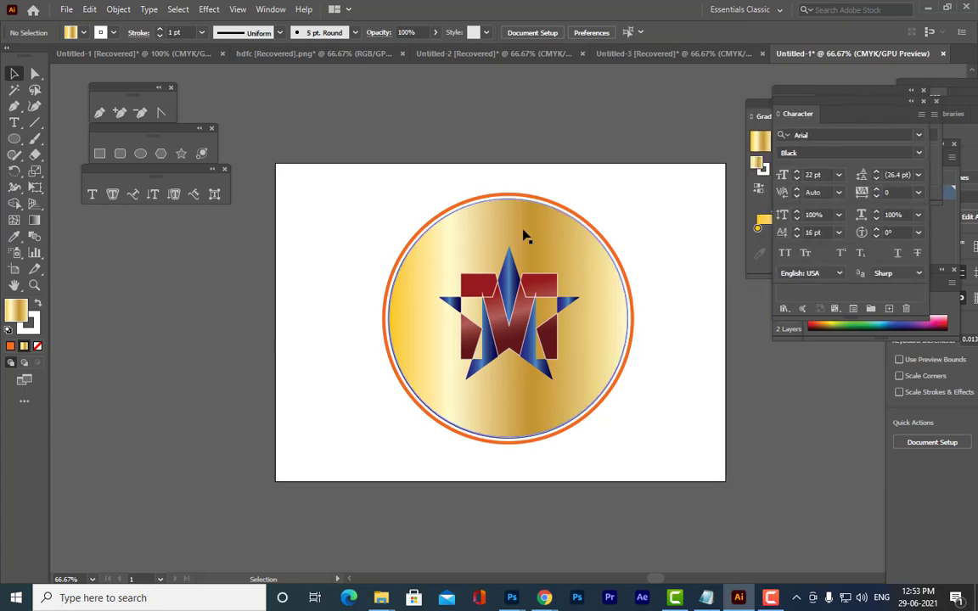
left_click(522, 230)
right_click(522, 230)
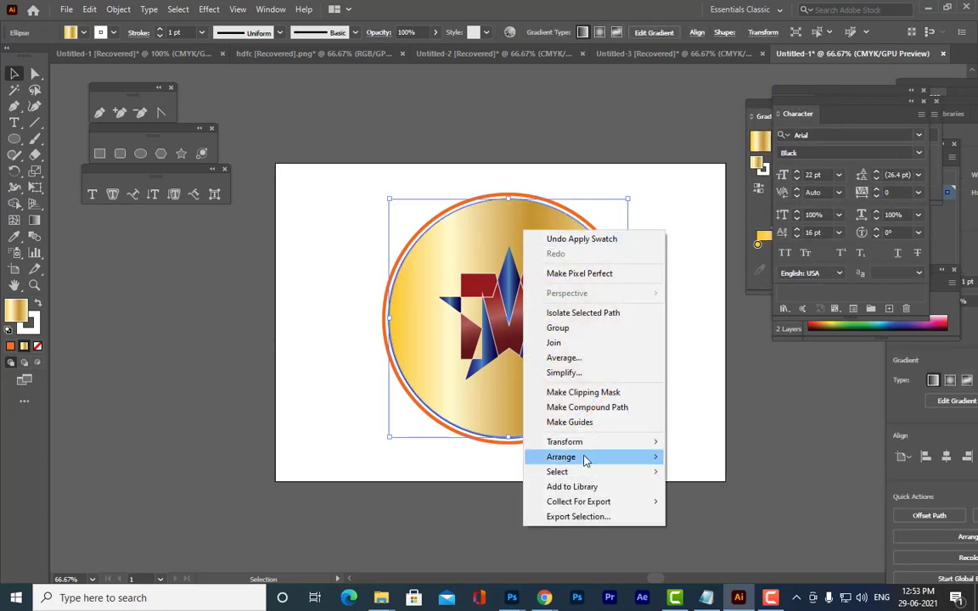
mouse_move(584, 459)
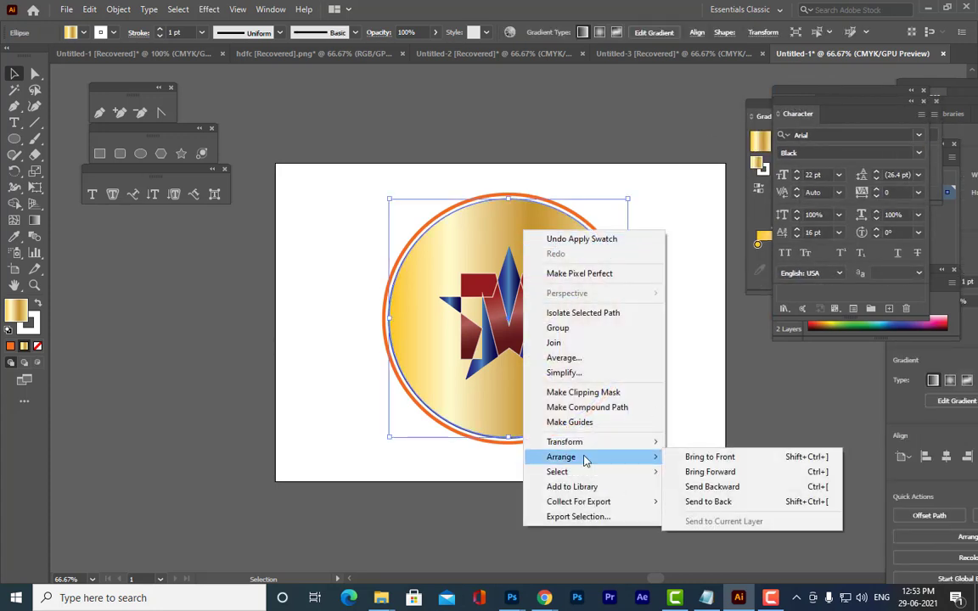
left_click(716, 487)
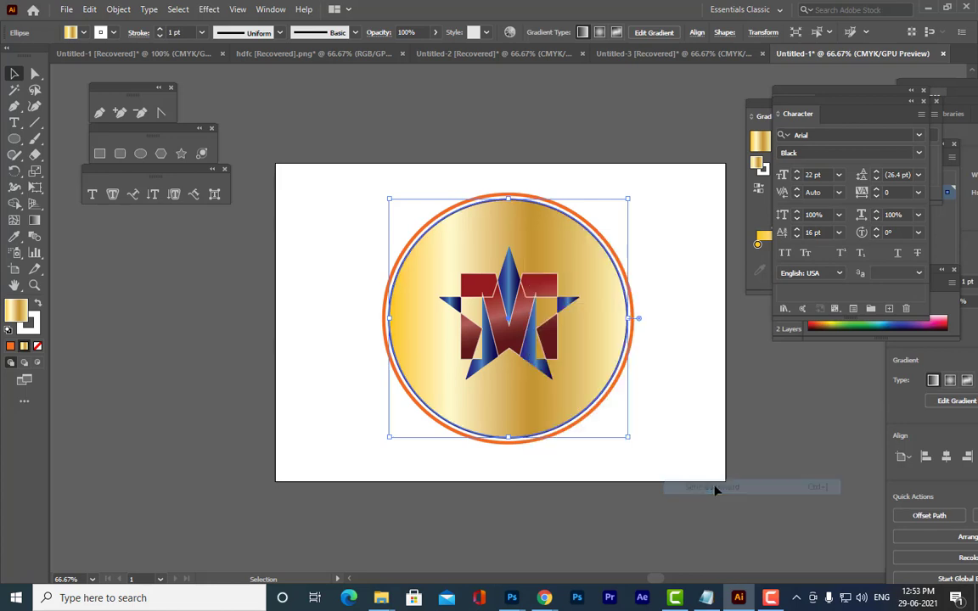
left_click(684, 295)
right_click(608, 314)
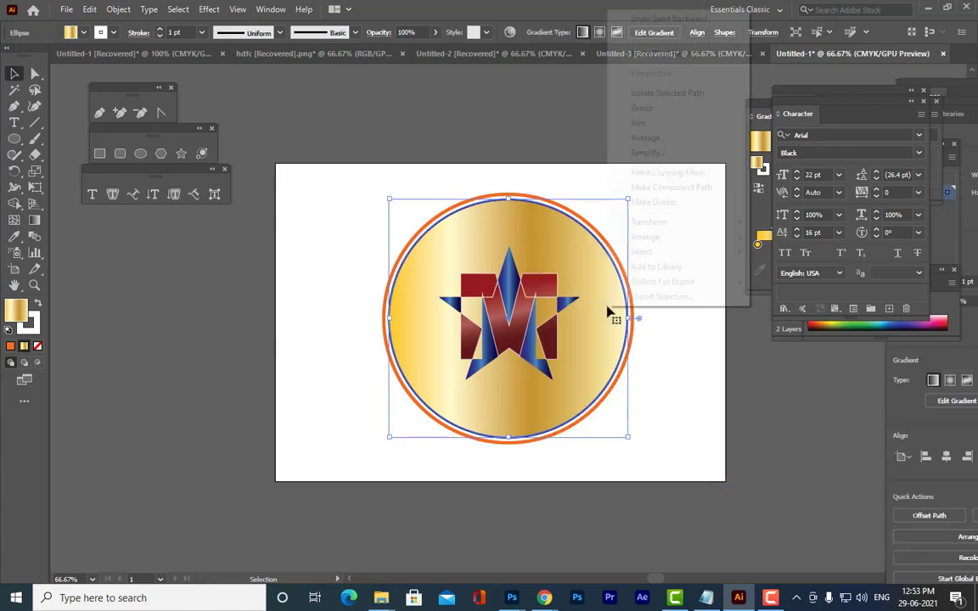
mouse_move(677, 238)
left_click(828, 267)
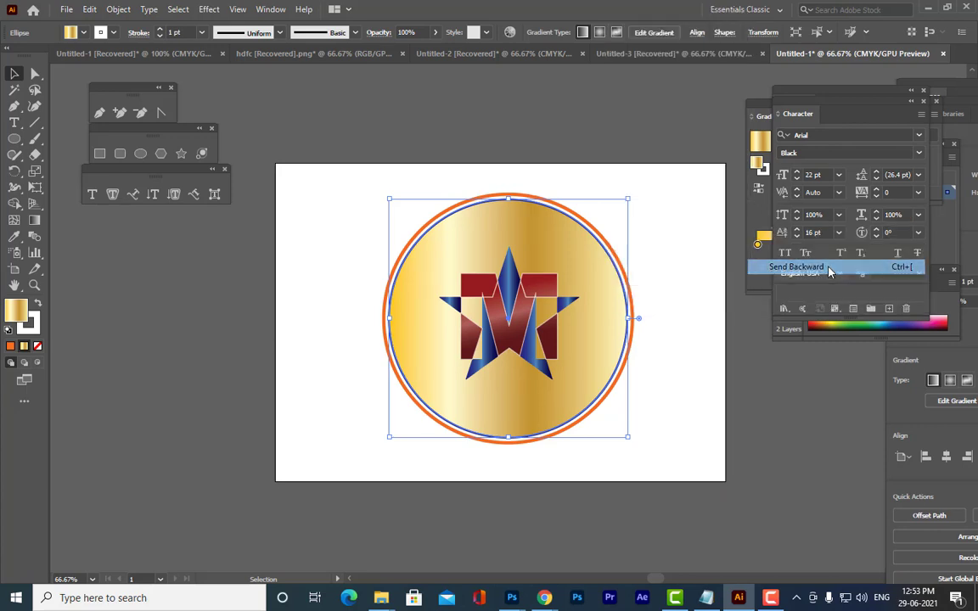
Send the gold circle to the back, behind the ring text and the orange centre
right_click(582, 275)
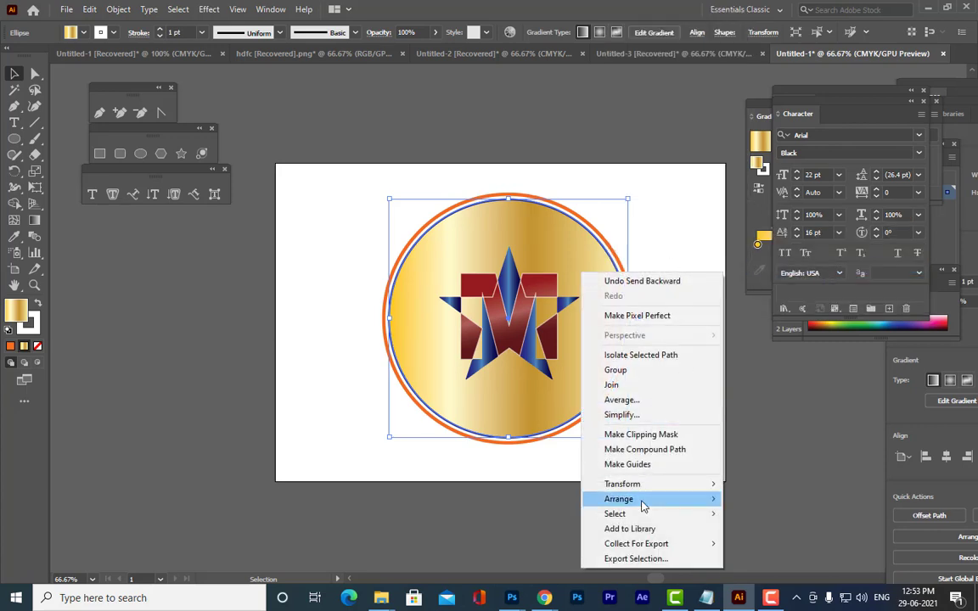
mouse_move(645, 499)
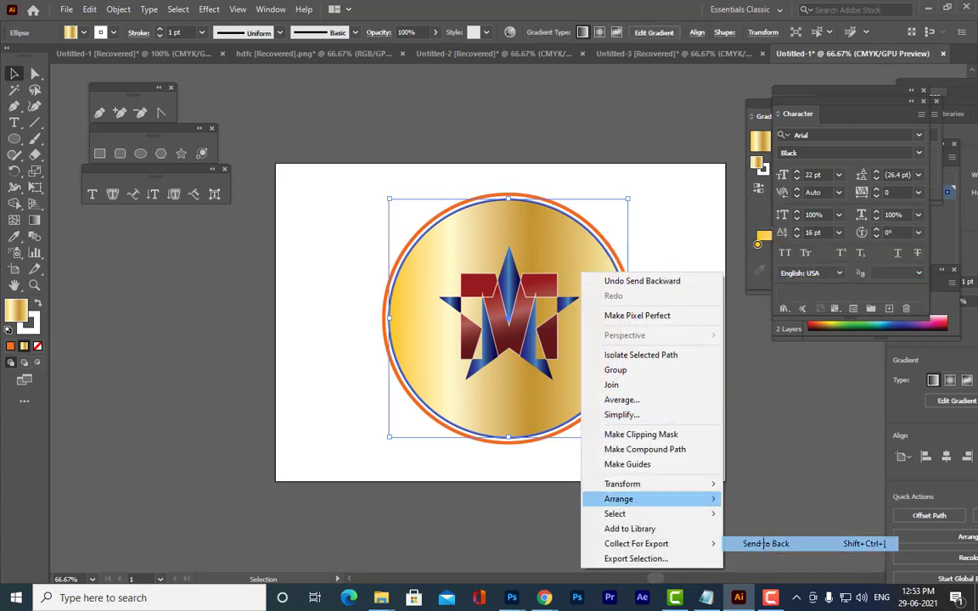
left_click(767, 543)
left_click(715, 375)
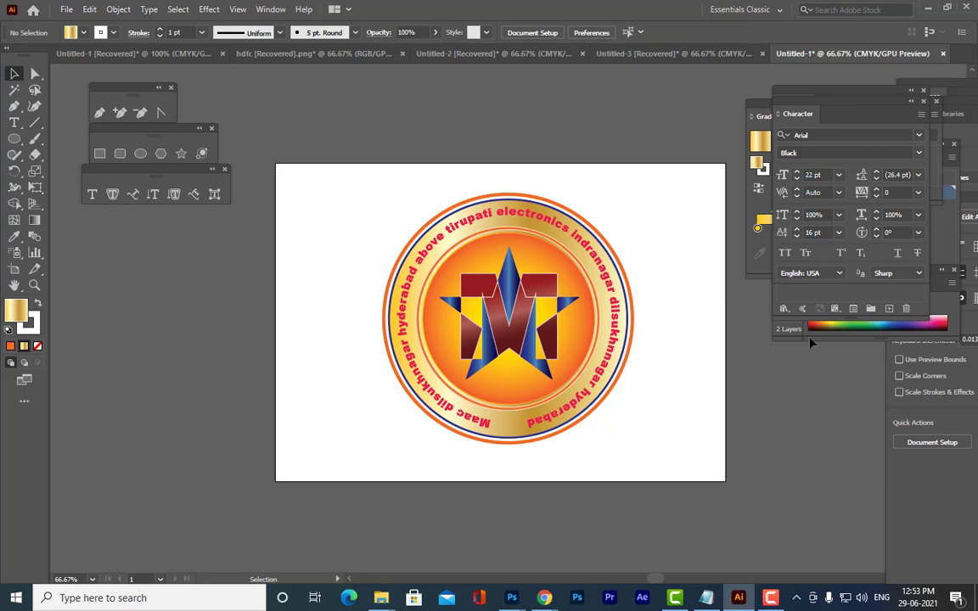
Set the circular ring text's fill colour to white (FFFFFF)
left_click(545, 216)
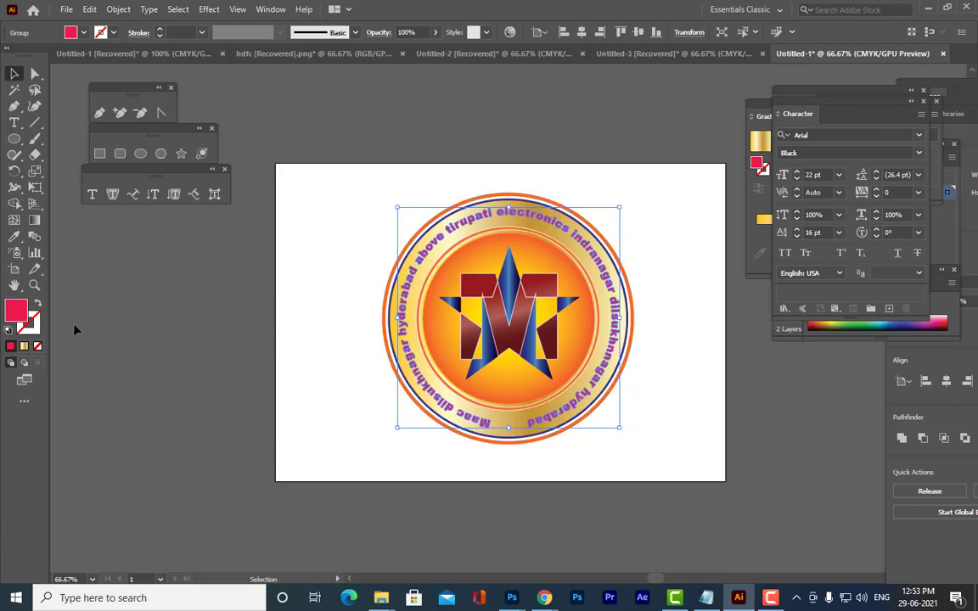
double_click(16, 311)
left_click_drag(620, 153, 606, 93)
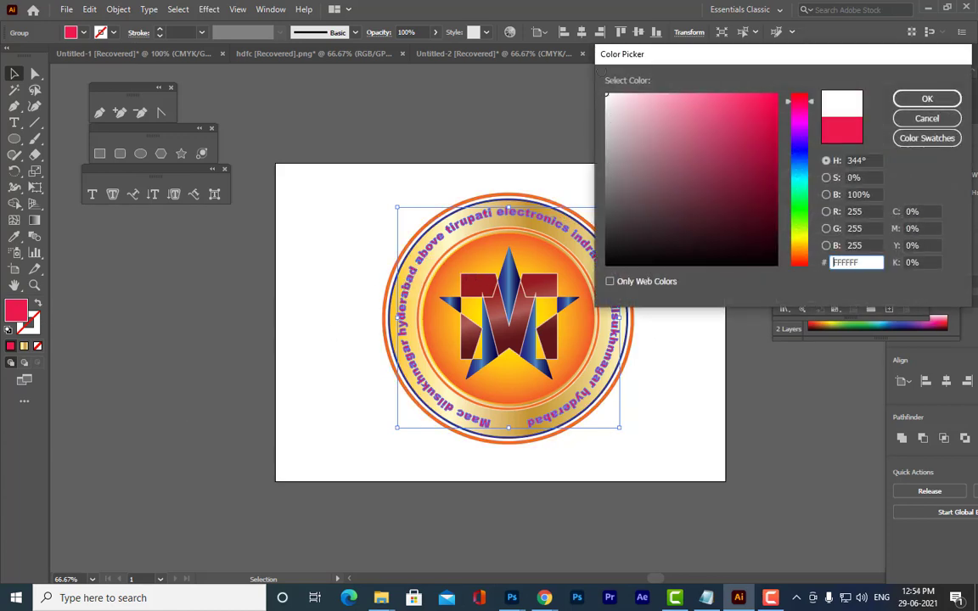
left_click(927, 99)
left_click(651, 136)
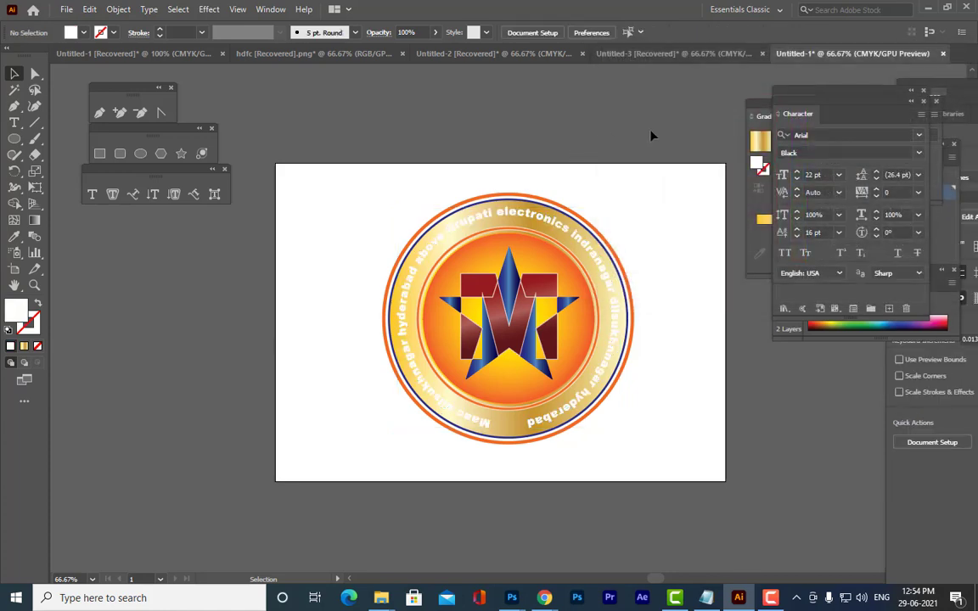
Recolour the circular ring text with the blue fill 063FB2
left_click(560, 214)
double_click(17, 307)
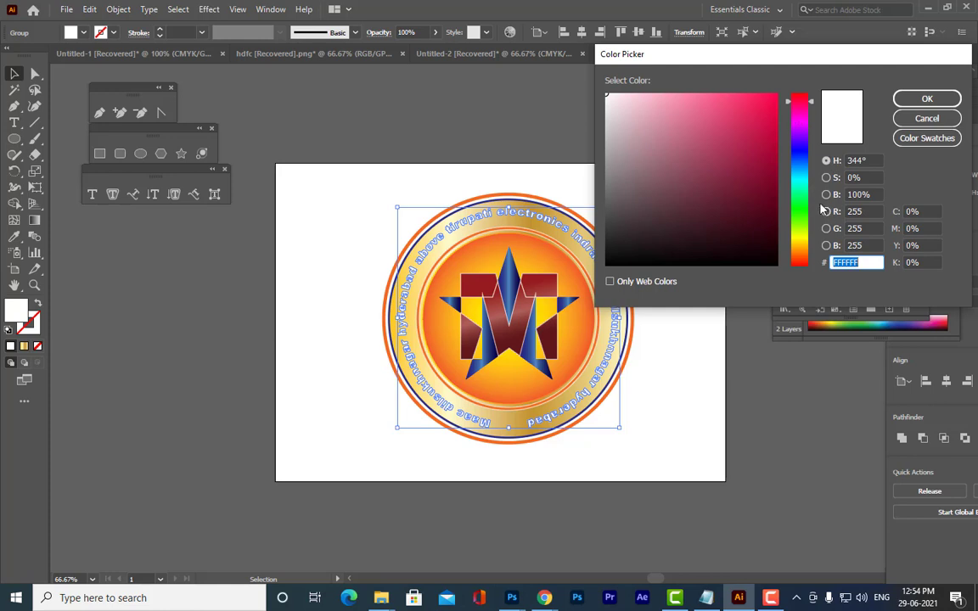
left_click(801, 160)
left_click(773, 145)
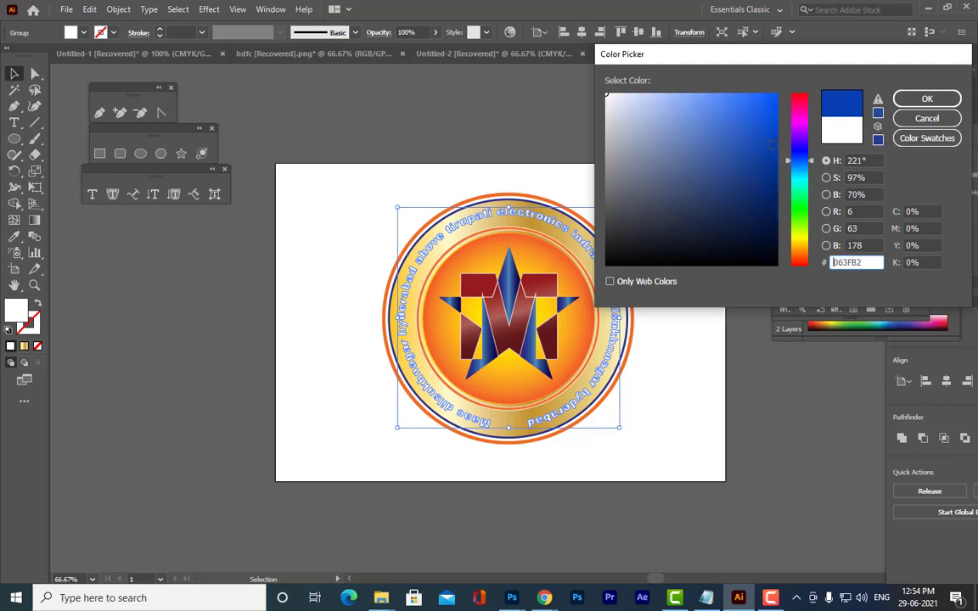
left_click(927, 100)
left_click(707, 122)
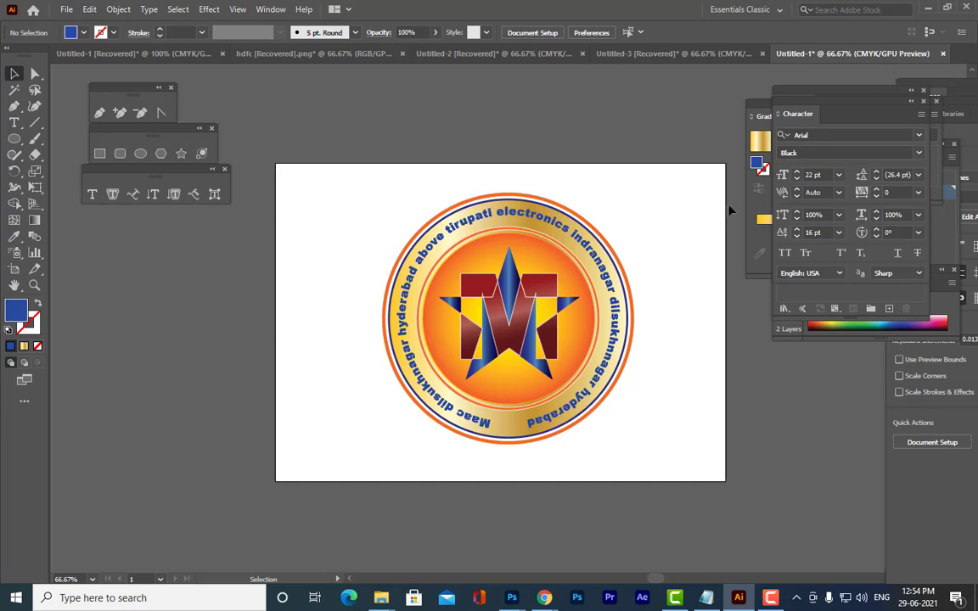
Fill the outermost orange ring with the dark blue gradient from the Gems and Jewels library
left_click(591, 219)
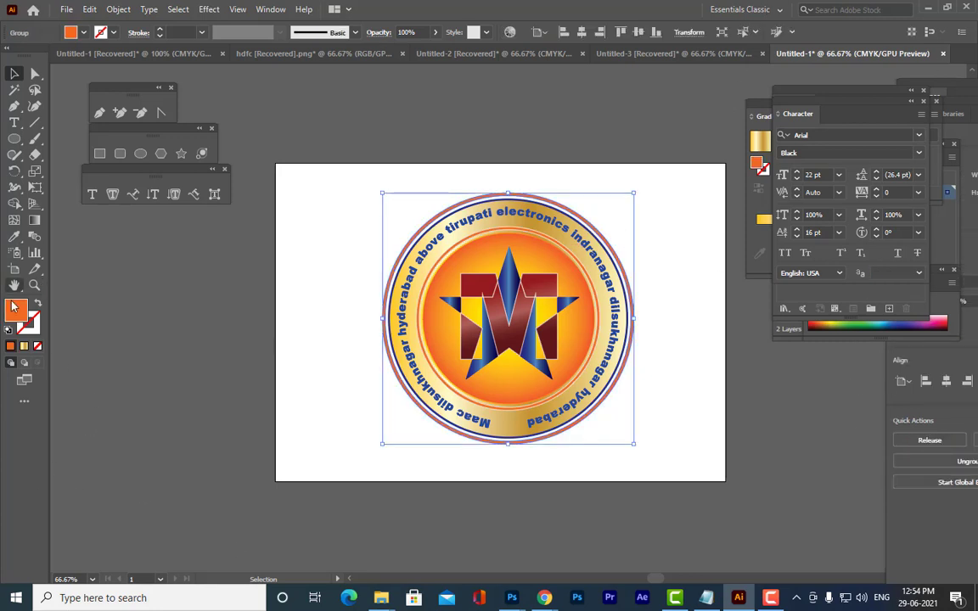
left_click_drag(797, 102, 794, 314)
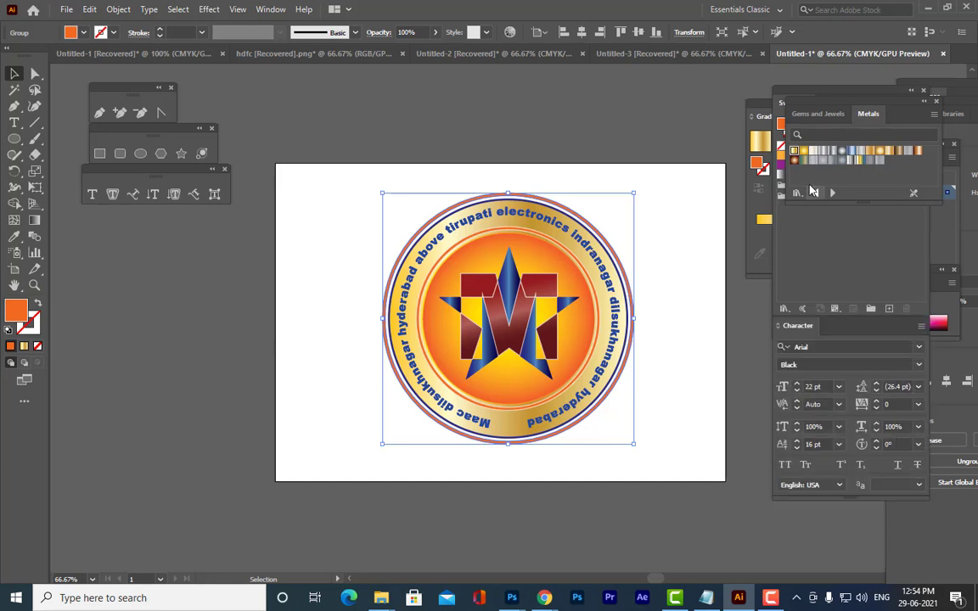
left_click(816, 114)
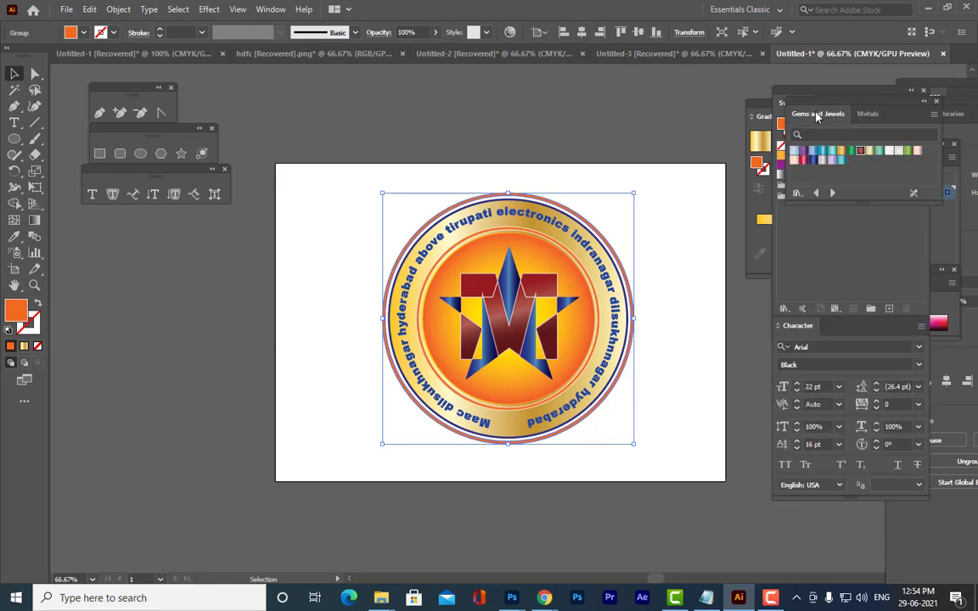
left_click(813, 160)
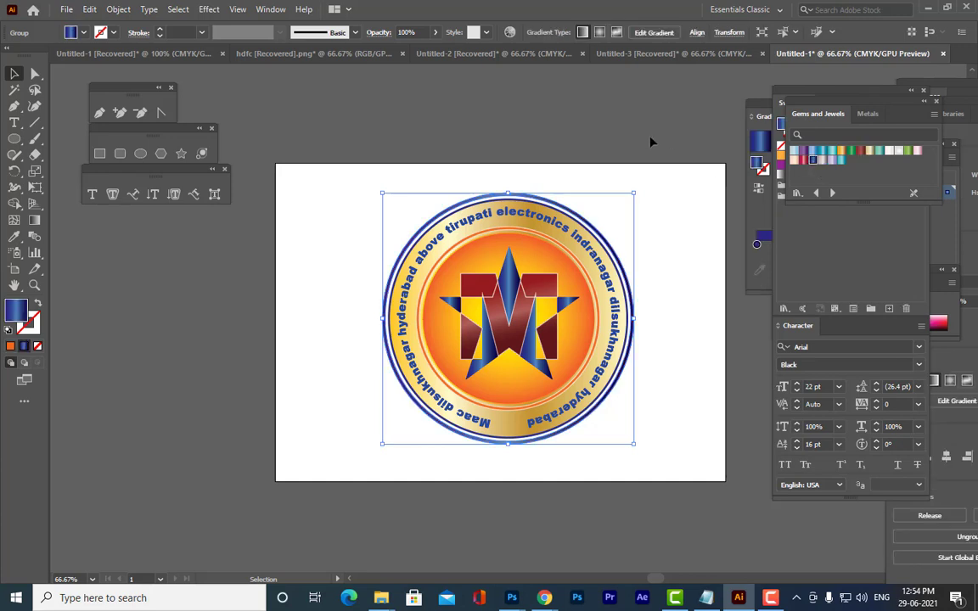
left_click(592, 133)
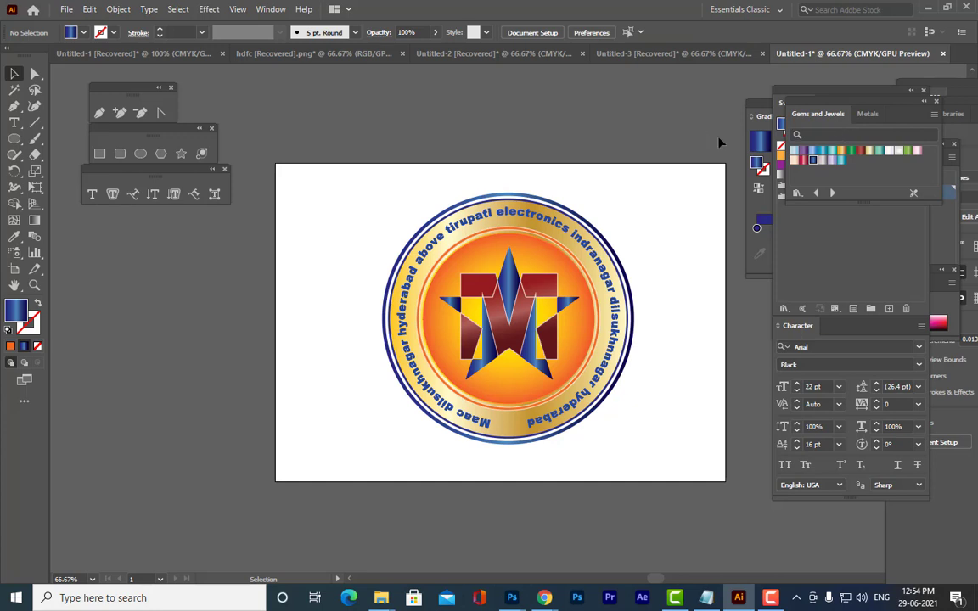
Try the red Gems and Jewels gradient on the thin inner ring inside the text, settling on the purple gradient
left_click(505, 219)
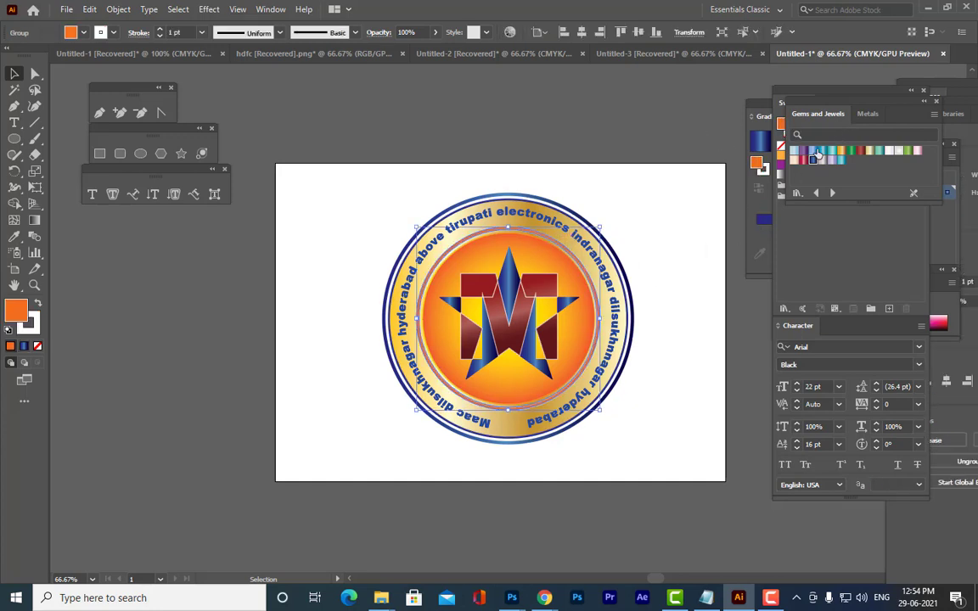
left_click(860, 151)
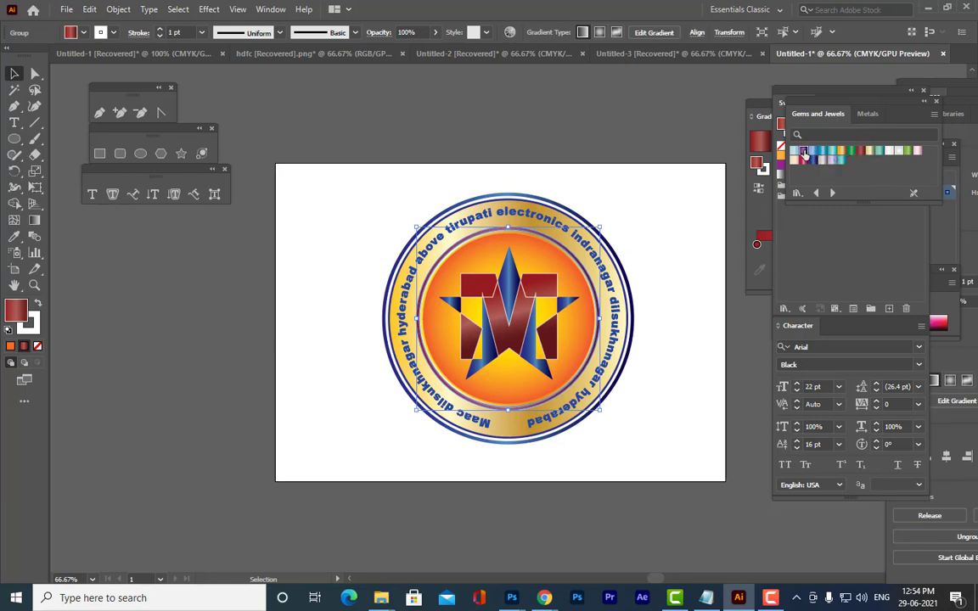
left_click(803, 153)
left_click(618, 140)
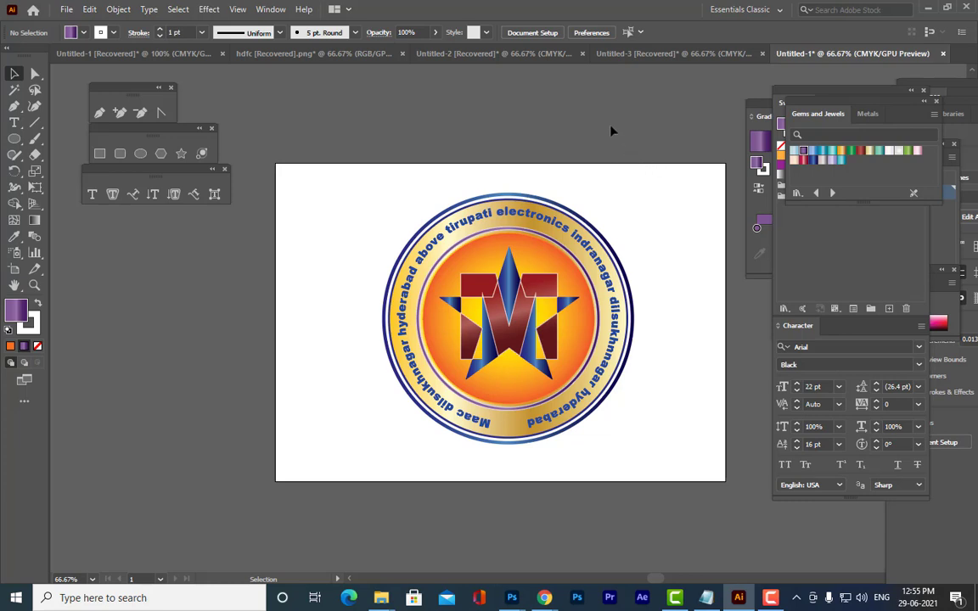
Bring up the Layers list beside the artboard, moving the Gems and Jewels library out of its way
left_click(507, 299)
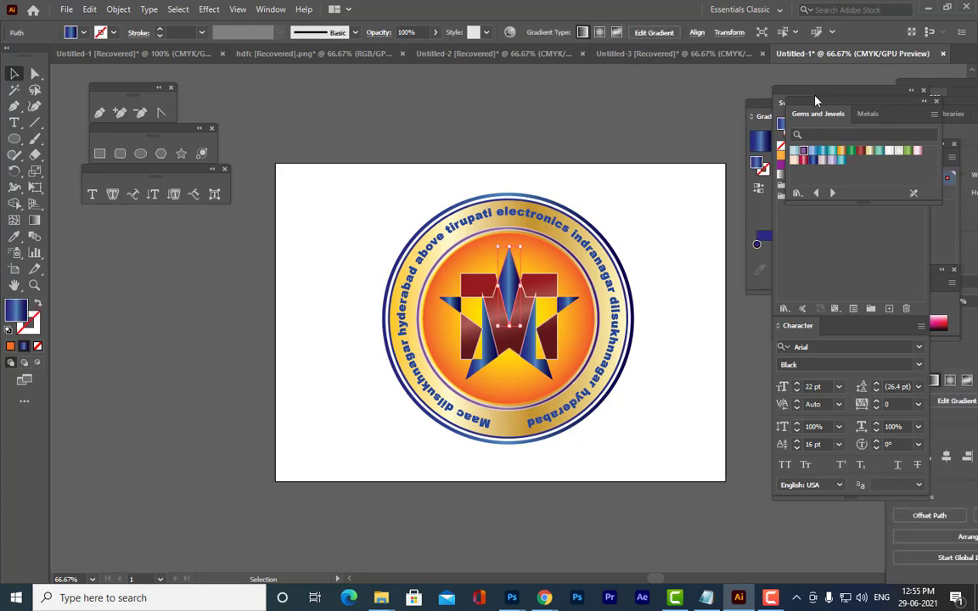
left_click_drag(815, 100, 744, 266)
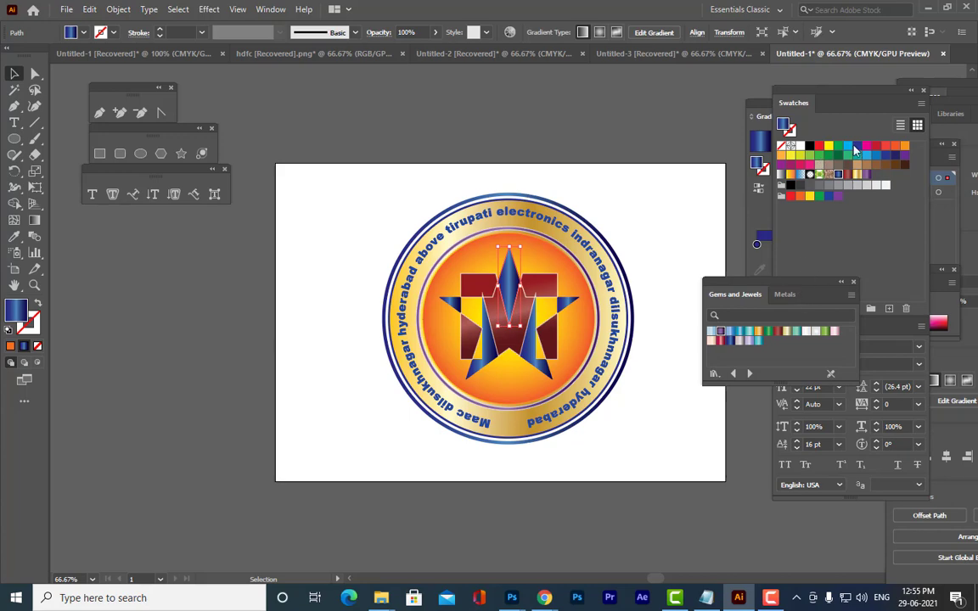
left_click(270, 9)
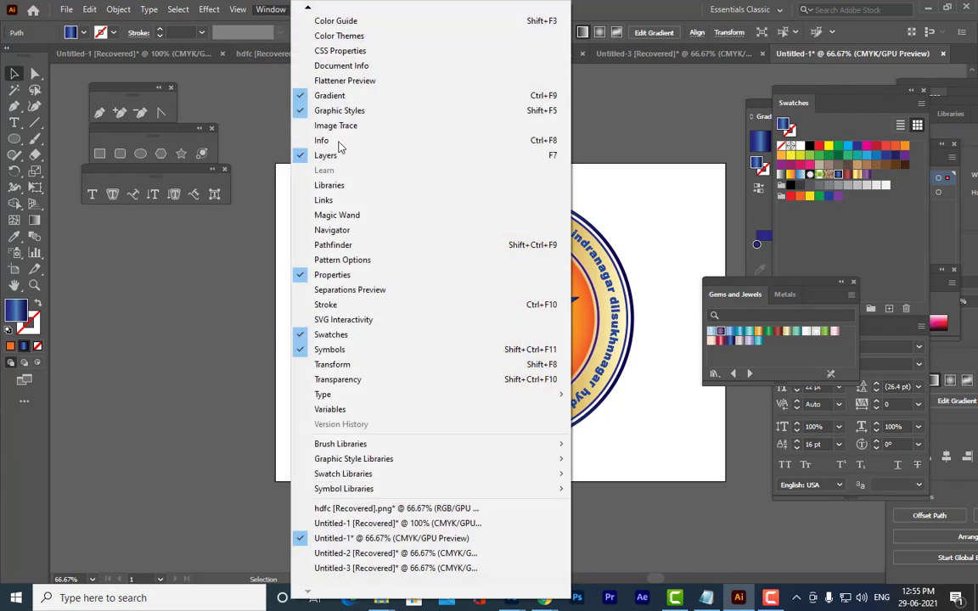
left_click(310, 140)
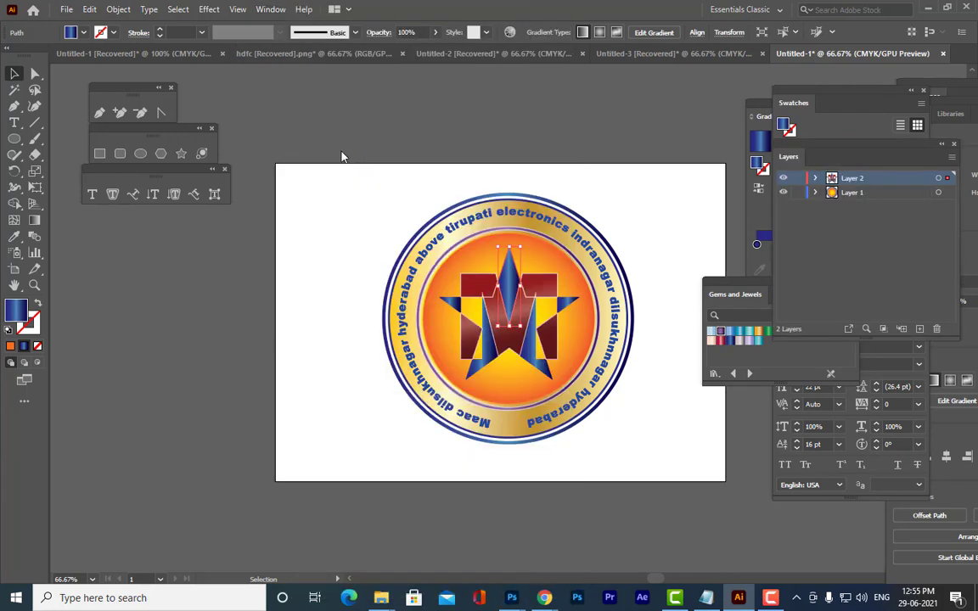
left_click_drag(820, 146, 680, 104)
Select all the star-and-M artwork on Layer 2 and group it
left_click(797, 139)
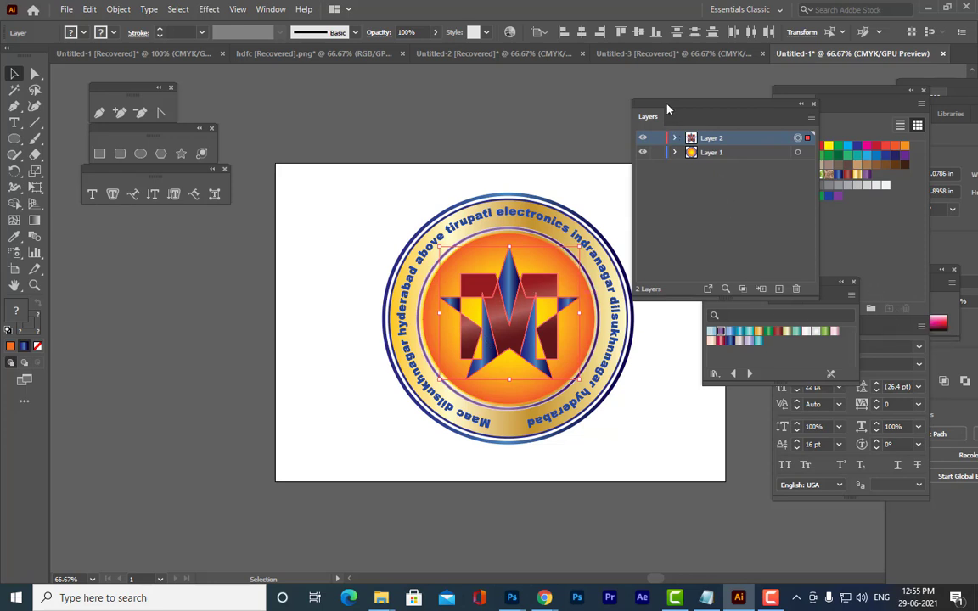
left_click_drag(675, 105, 717, 93)
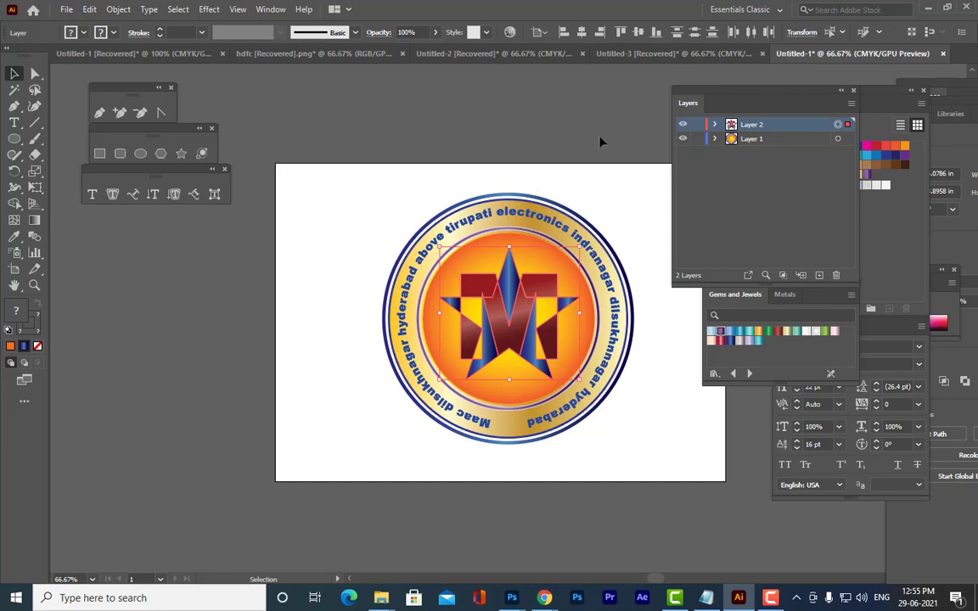
key("a")
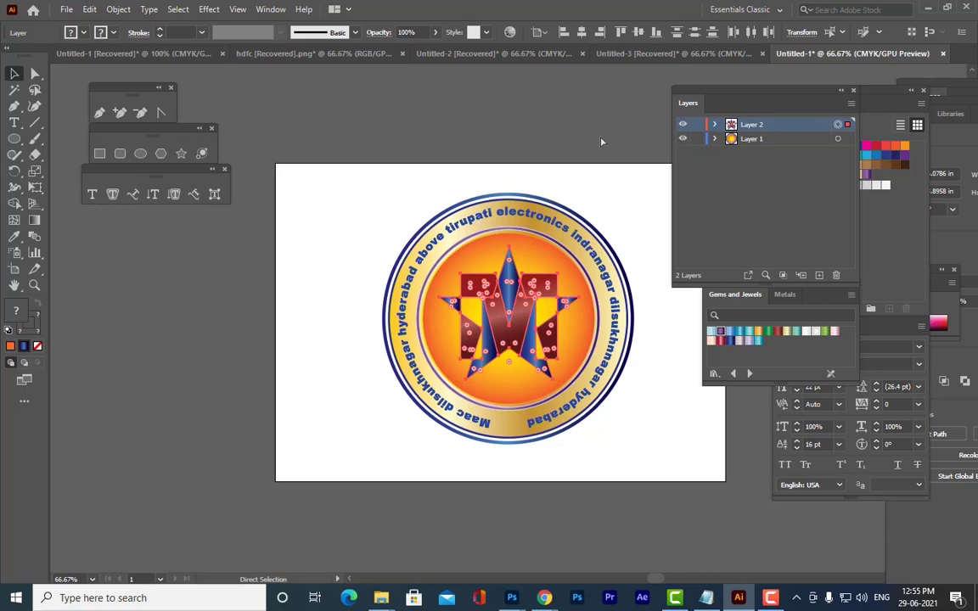
left_click(601, 142)
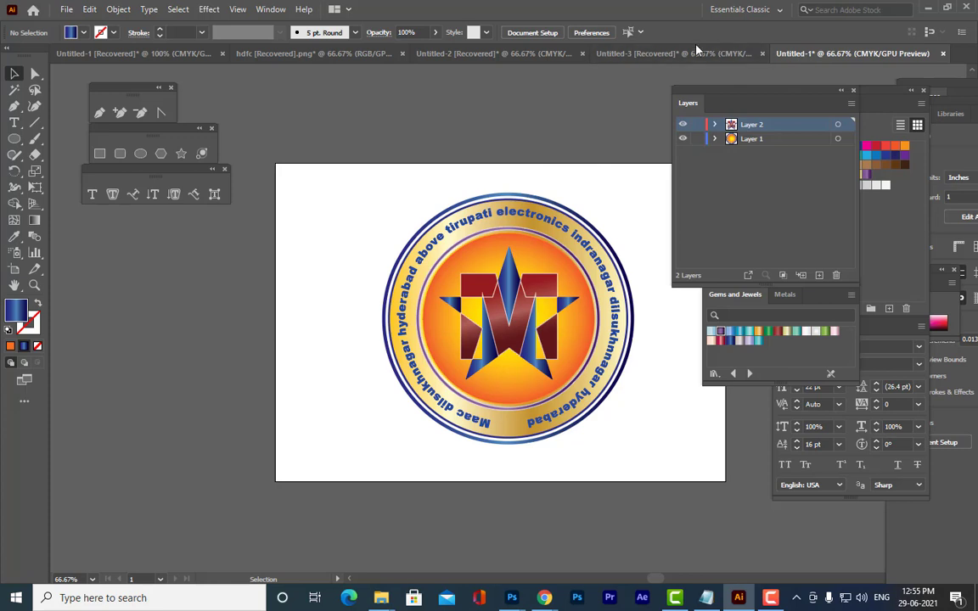
left_click_drag(687, 93, 695, 92)
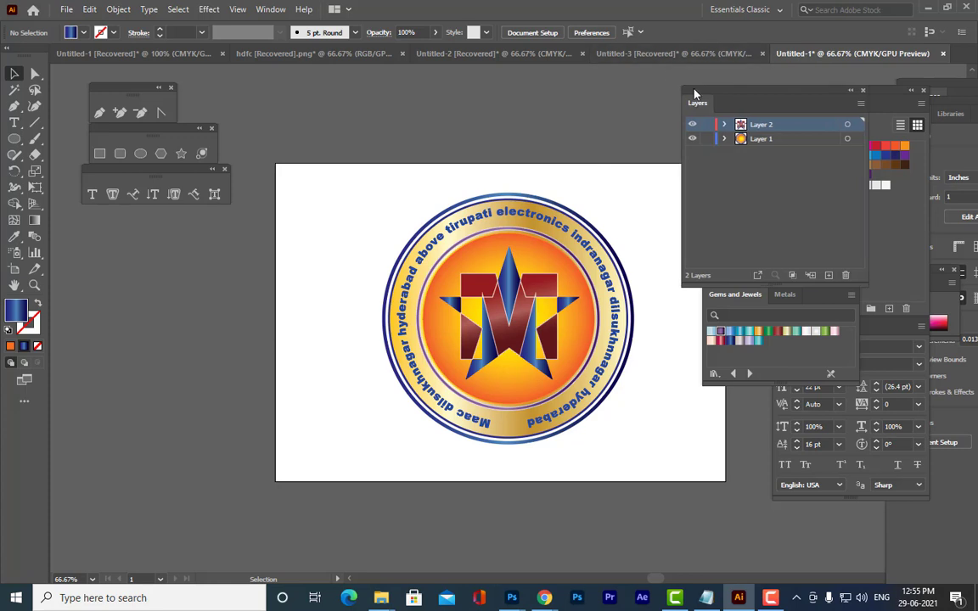
Start a Drop Shadow effect on the grouped star-and-M artwork, keeping the settings dialog clear of the emblem
left_click(519, 310)
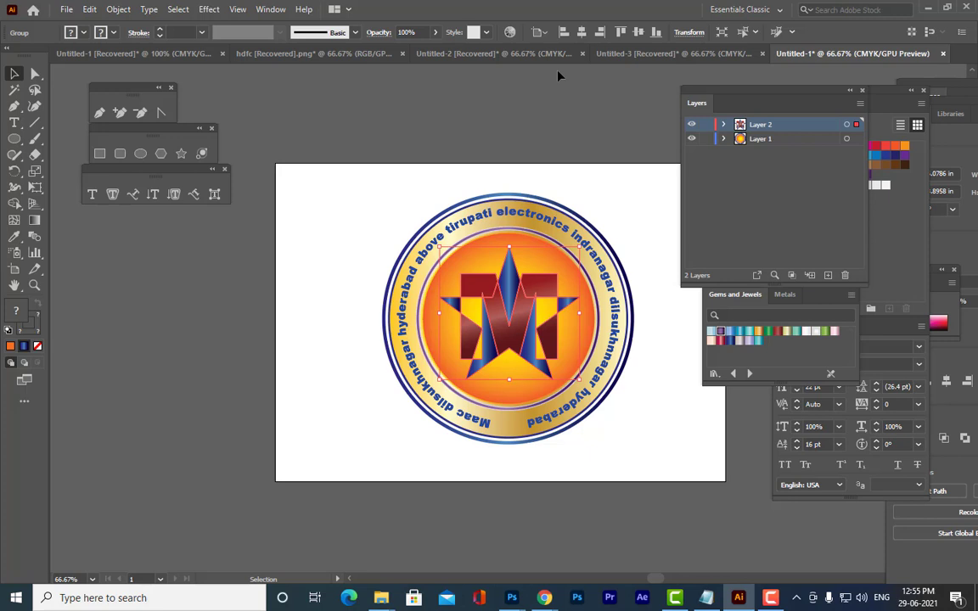
left_click_drag(723, 99, 715, 98)
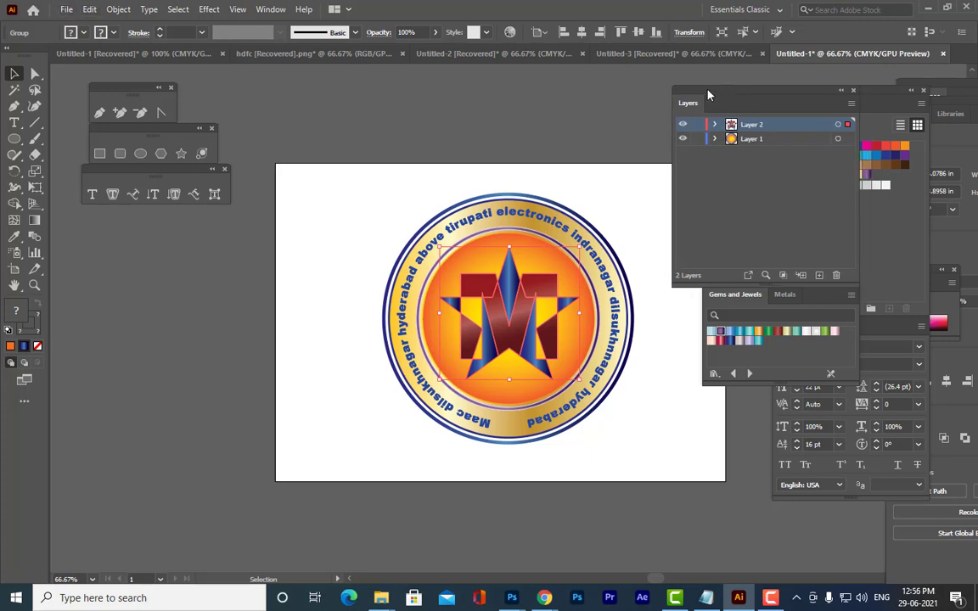
left_click(211, 11)
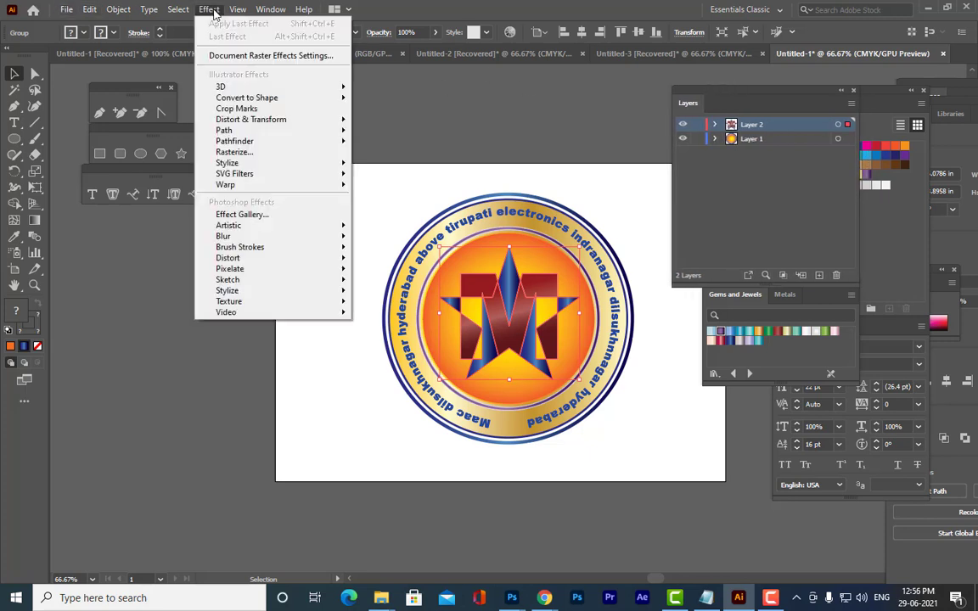
mouse_move(247, 166)
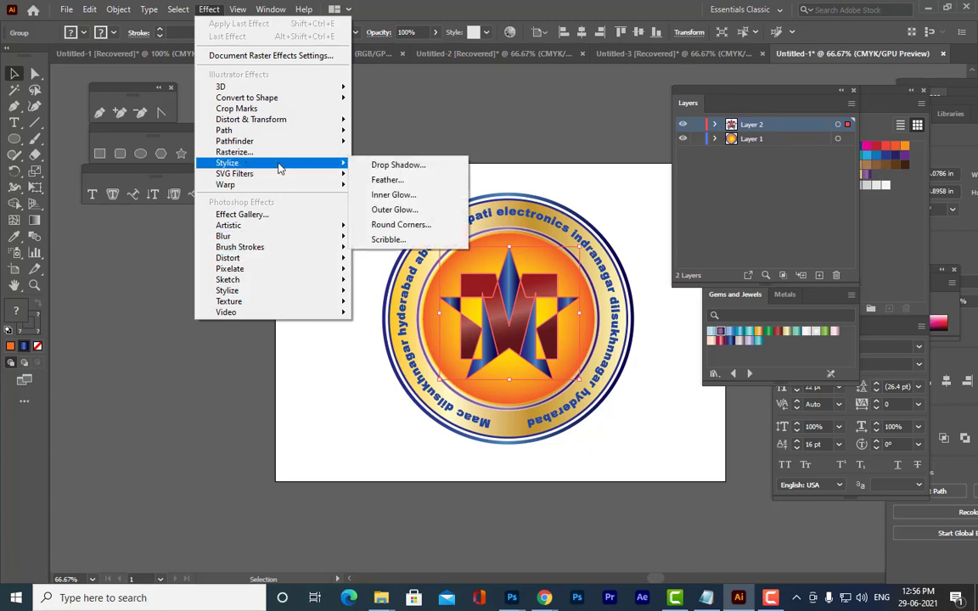
left_click(441, 168)
left_click_drag(689, 90, 710, 53)
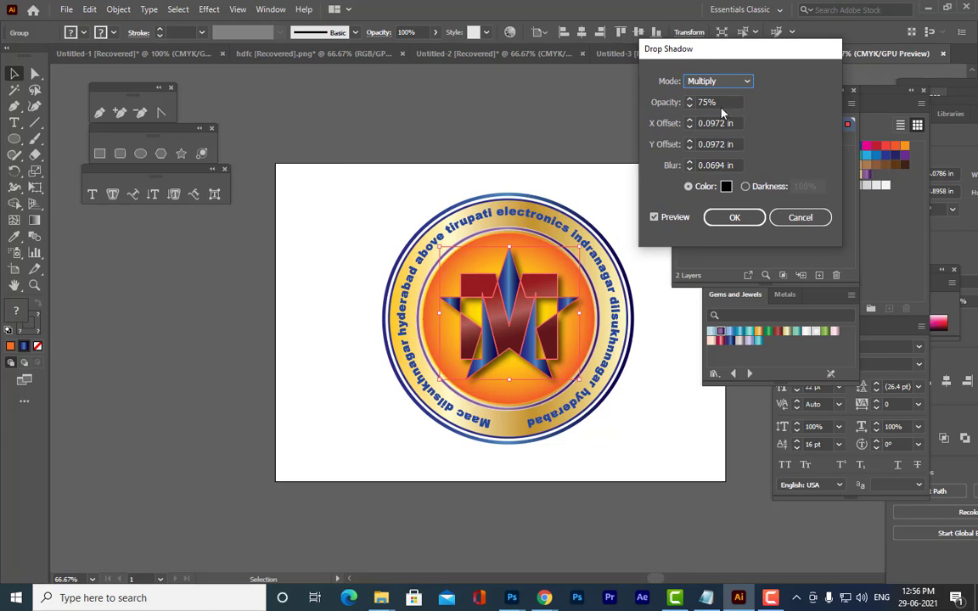
Set the drop shadow's X offset and Y offset to 0 in
left_click(705, 123)
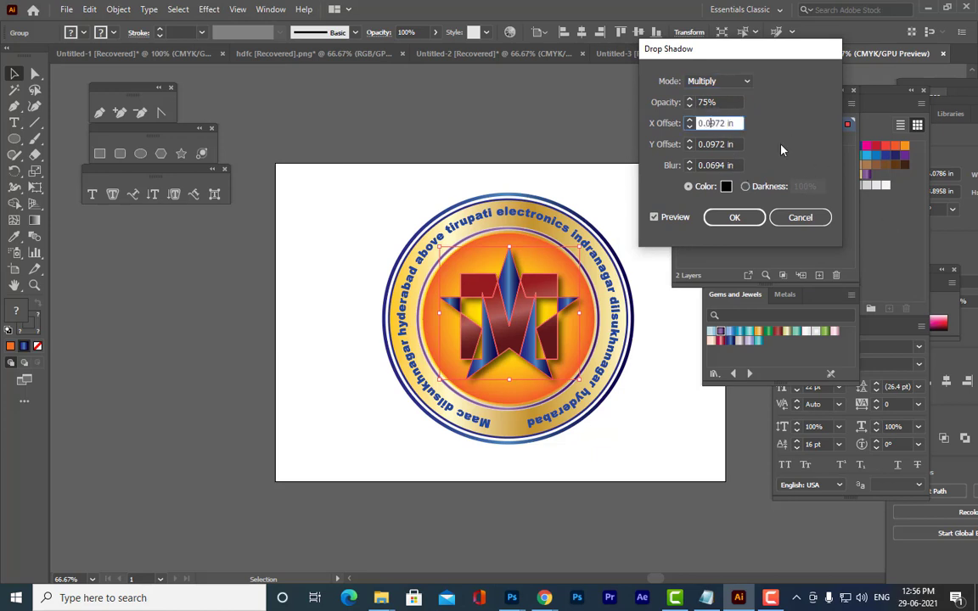
key("Down")
key("Down")
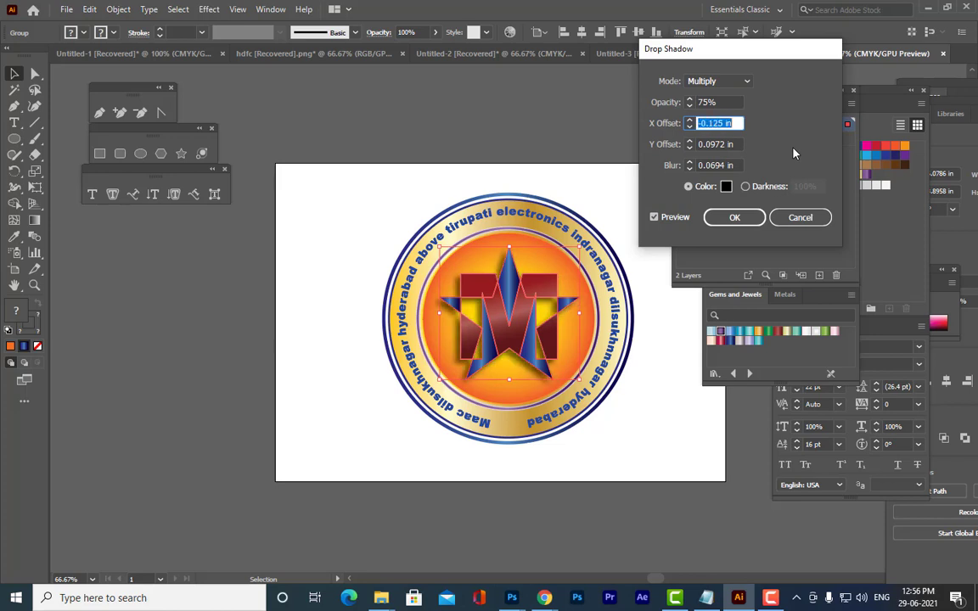
key("Up")
key("Up")
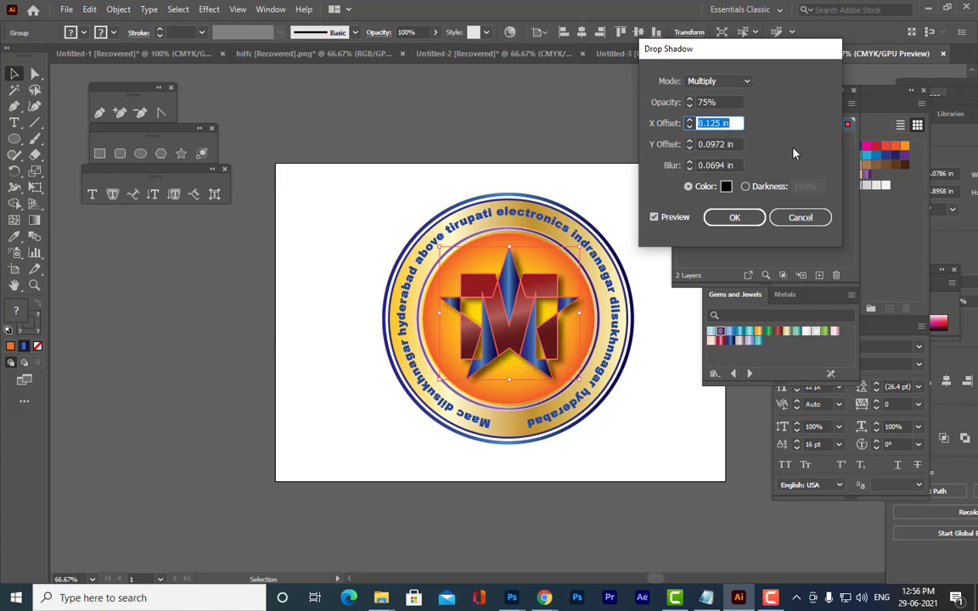
key("Down")
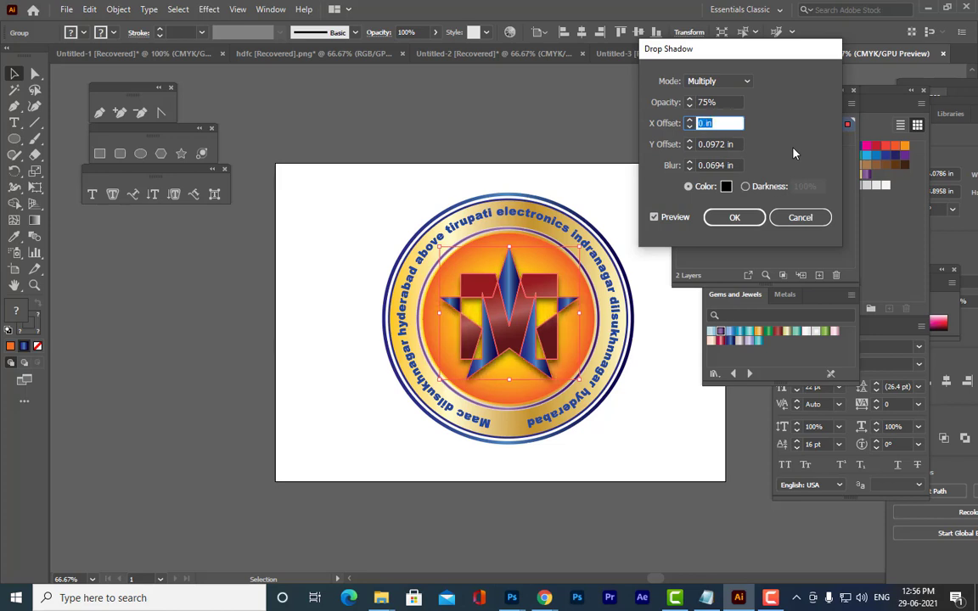
left_click(711, 144)
key("Down")
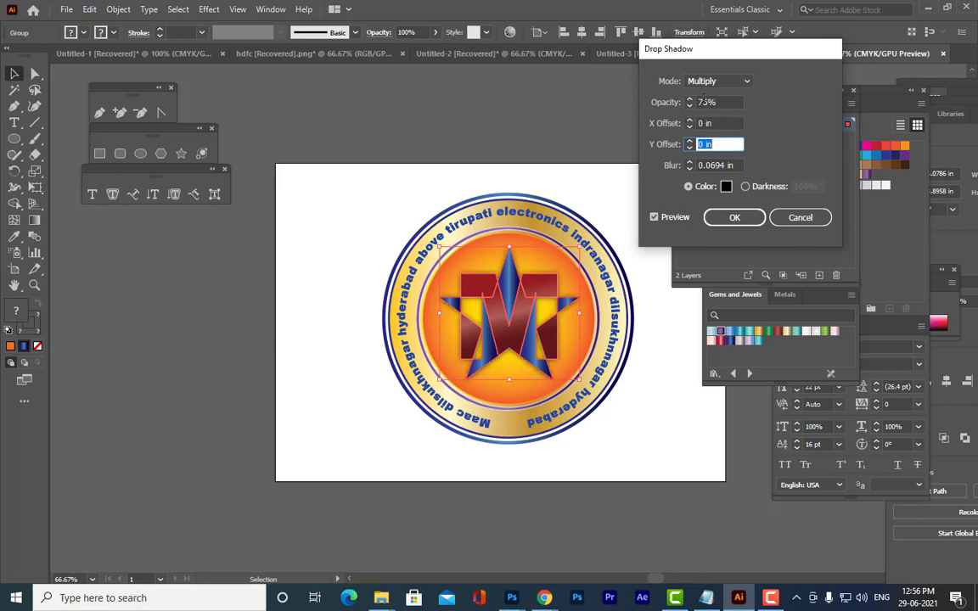
Try the Normal blend mode for the shadow with 100% opacity and with 60% opacity
left_click(710, 83)
left_click(711, 97)
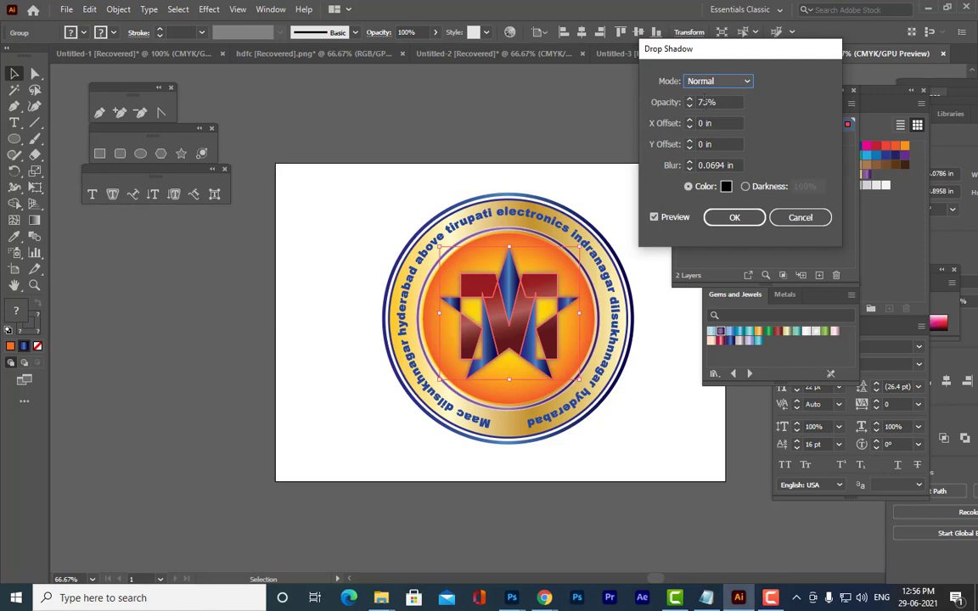
left_click(716, 102)
type("100")
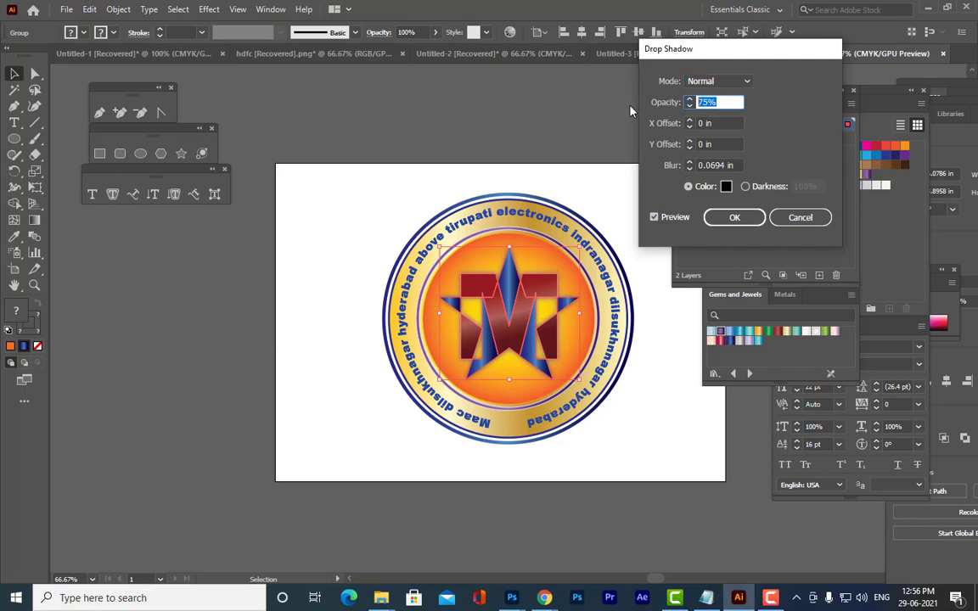
left_click(734, 124)
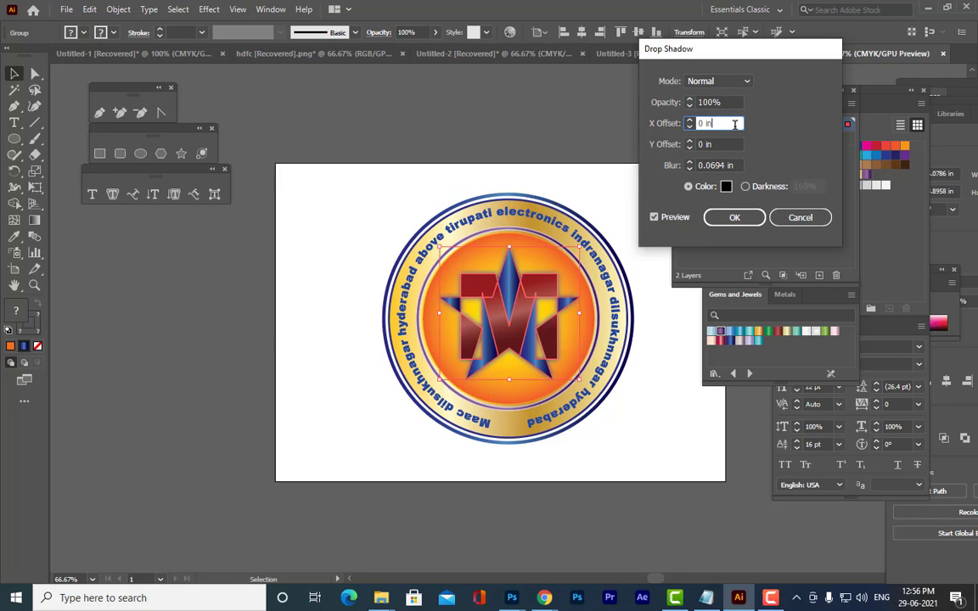
key("shift+Tab")
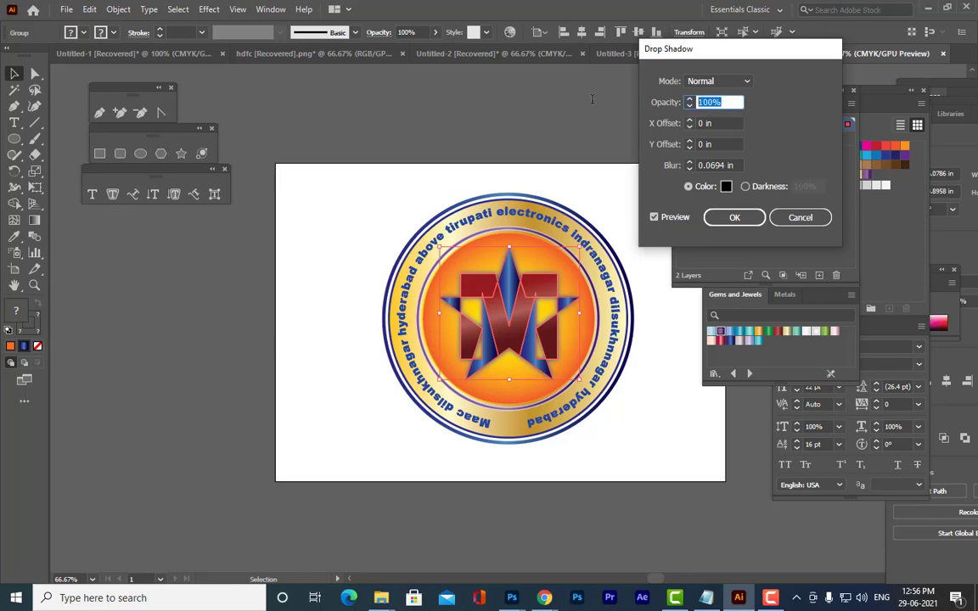
type("60")
left_click(728, 123)
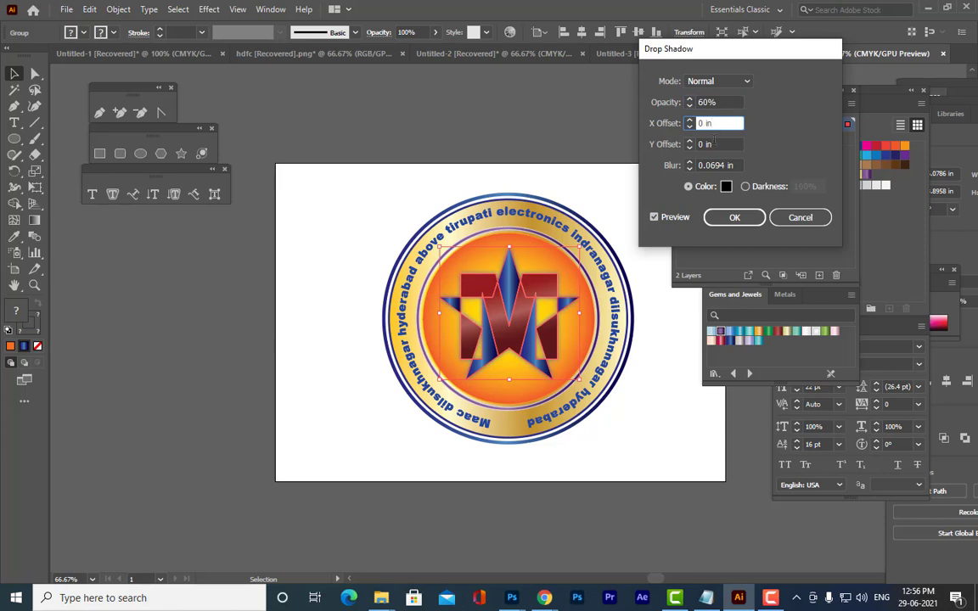
Try a 0.125 in X offset for the shadow and return it to 0 in
left_click(700, 124)
key("Up")
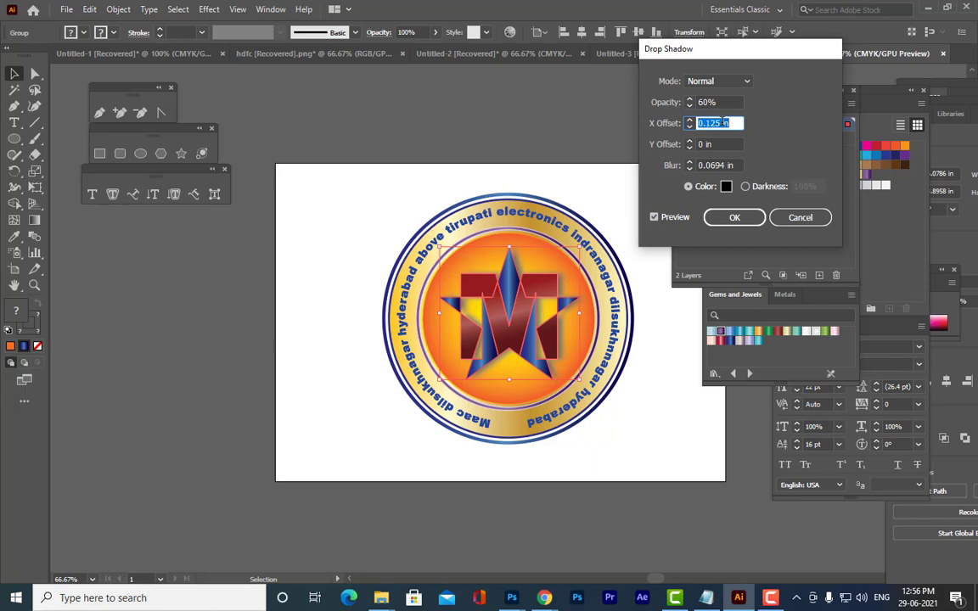
type("0")
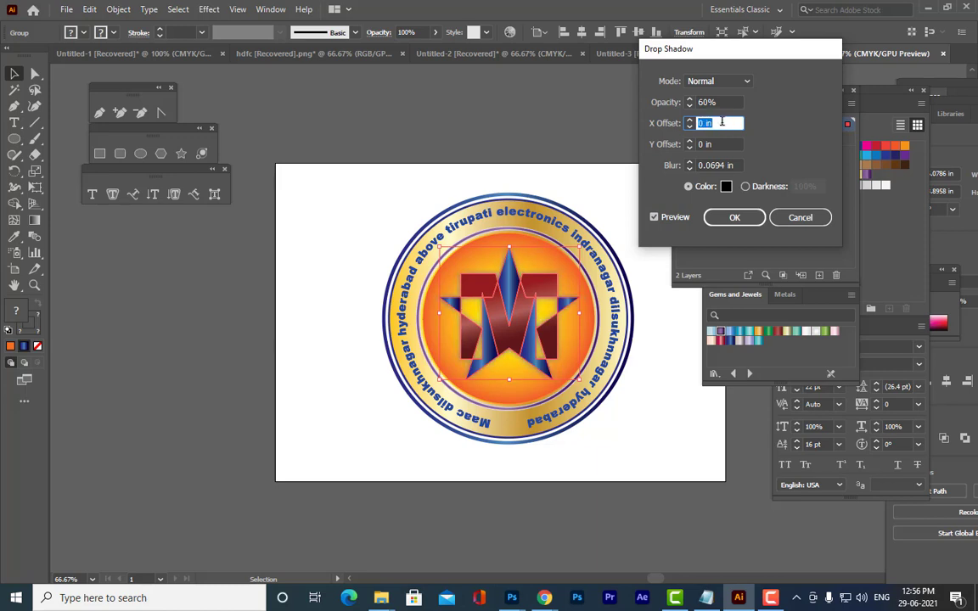
Switch the shadow to 100% Darkness in Multiply mode with 56% opacity, and apply the effect
left_click(745, 187)
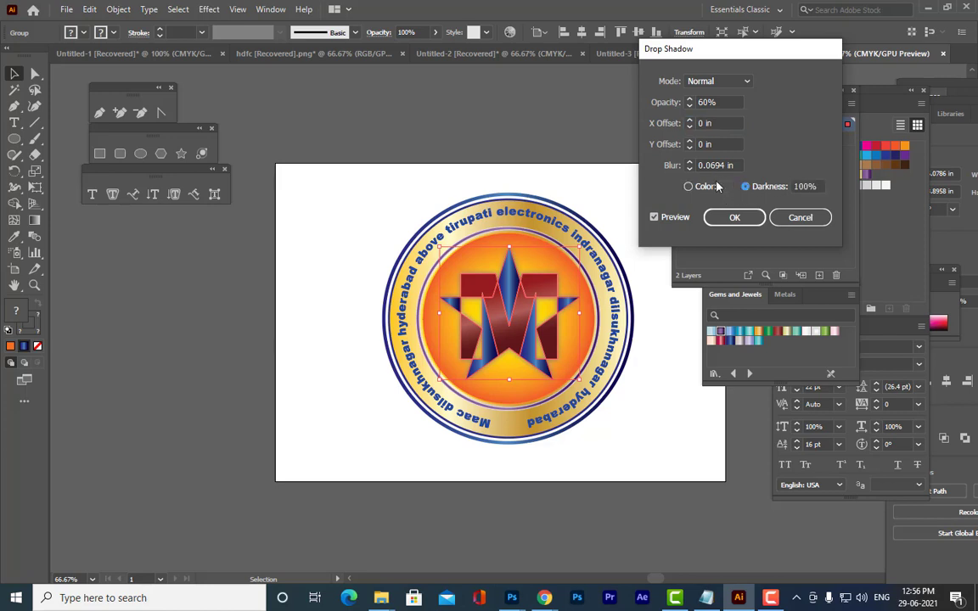
left_click(722, 83)
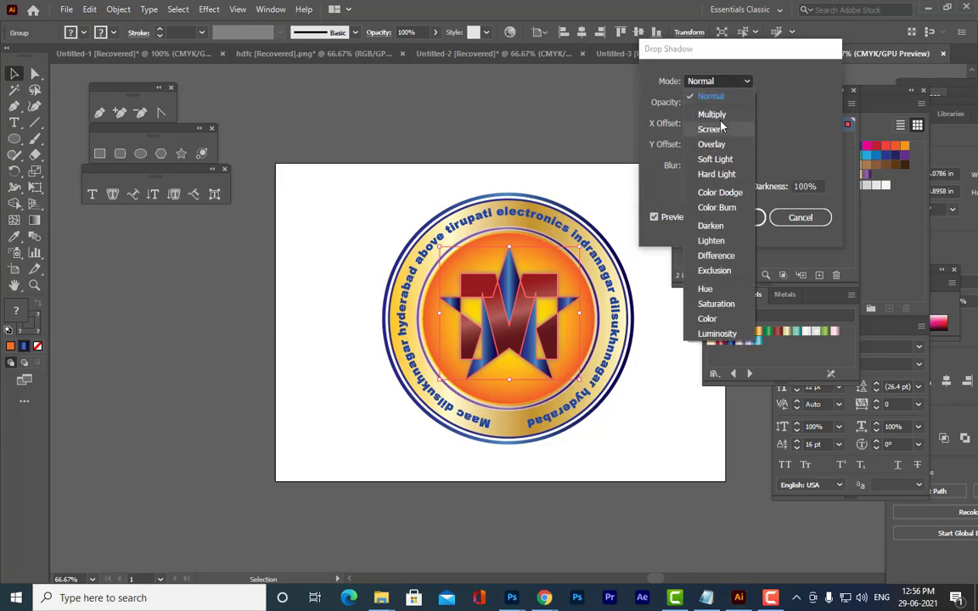
left_click(723, 112)
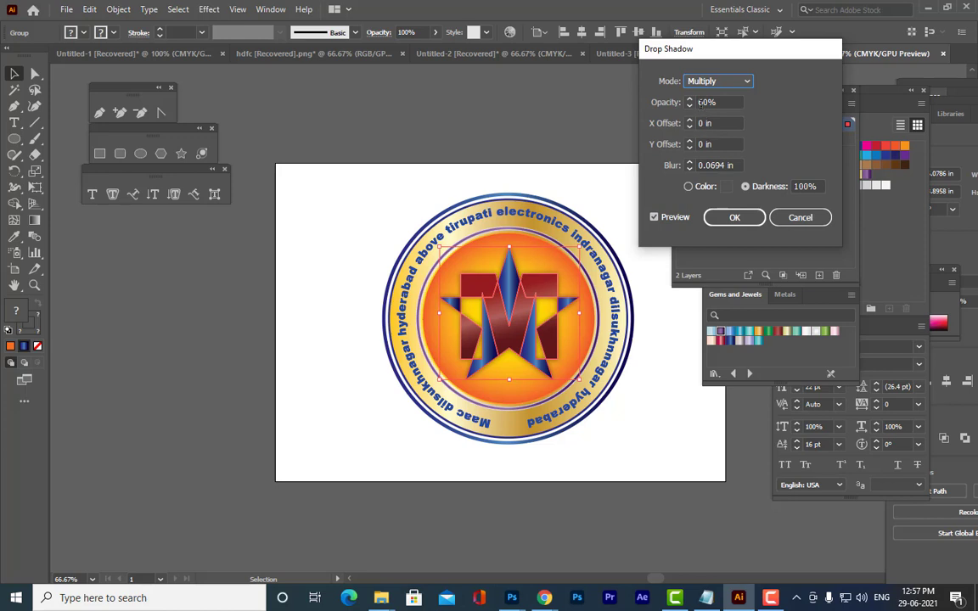
left_click(700, 103)
key("Down")
key("Down")
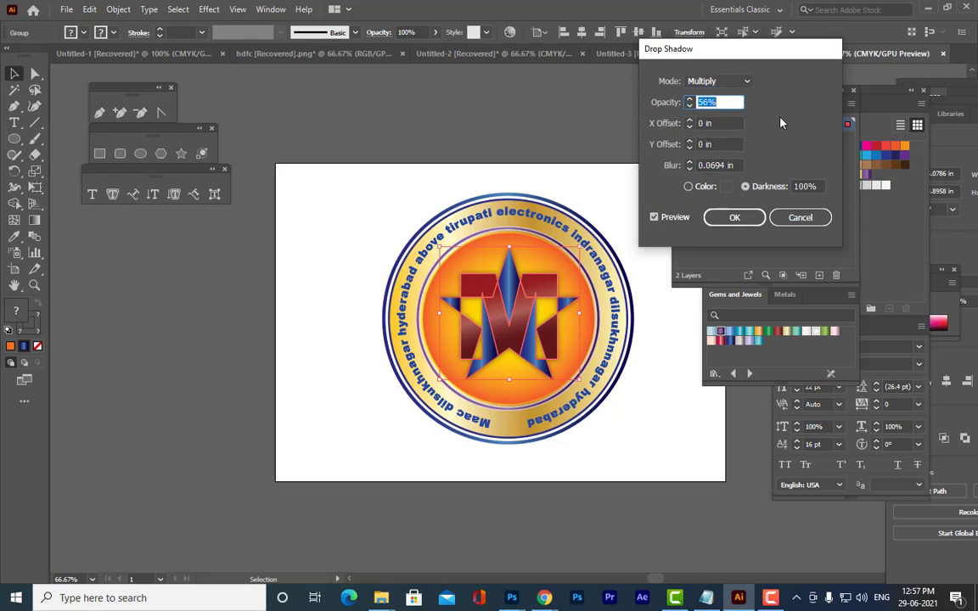
left_click(737, 218)
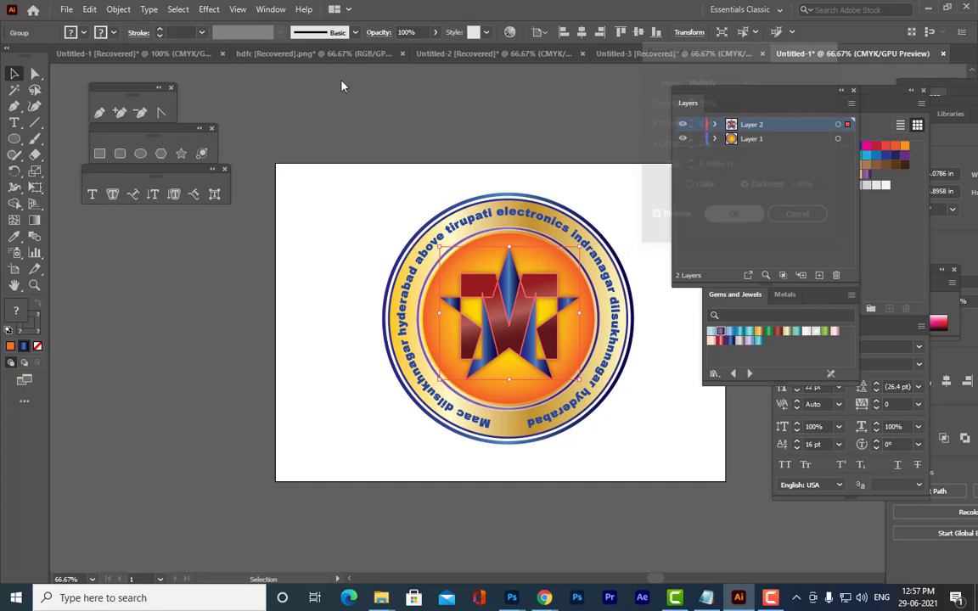
Deselect the artwork and move the Layers and Gems and Jewels windows clear of the artboard
left_click(704, 67)
left_click_drag(733, 93, 786, 86)
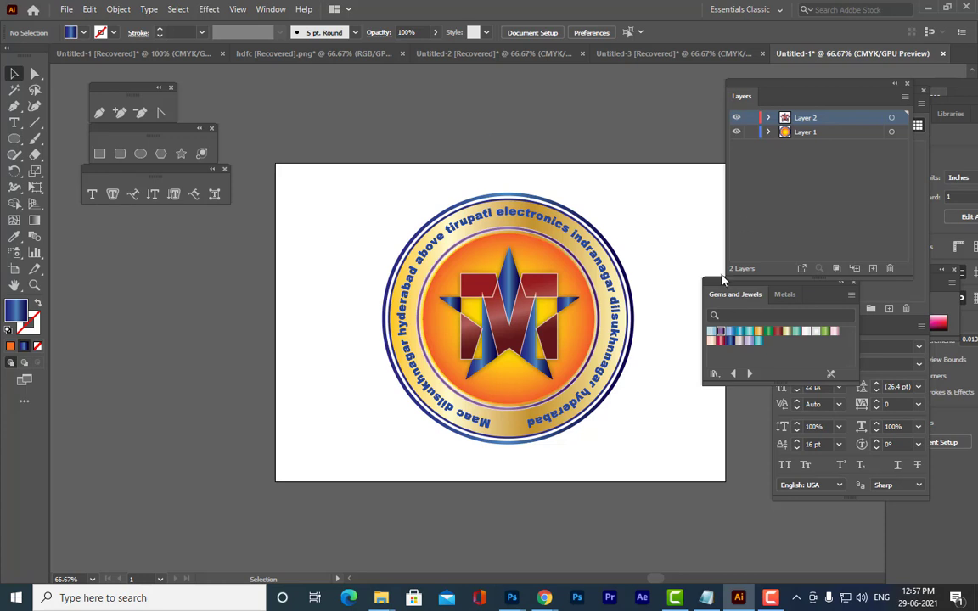
left_click_drag(710, 287, 810, 274)
left_click_drag(737, 87, 801, 87)
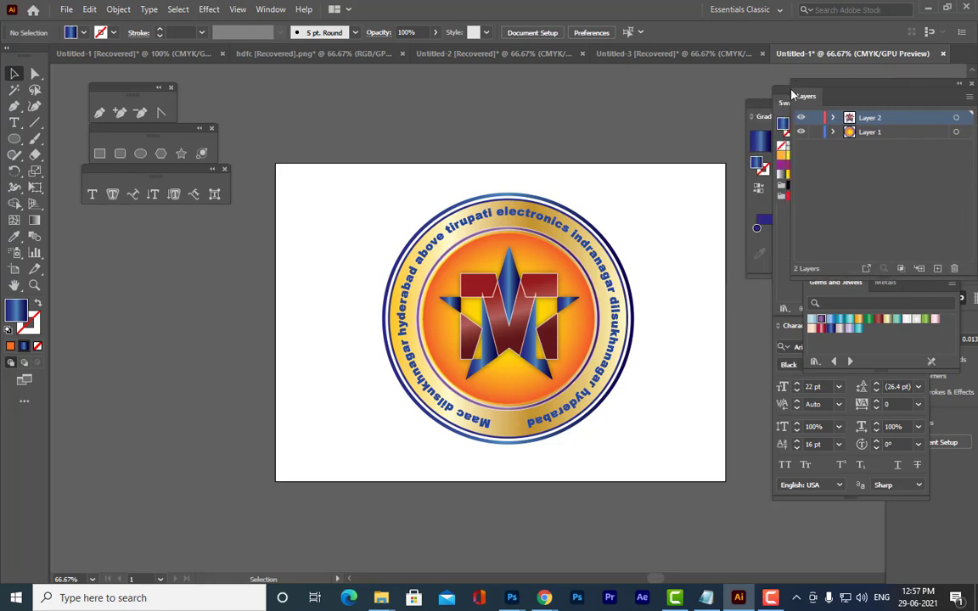
key("space")
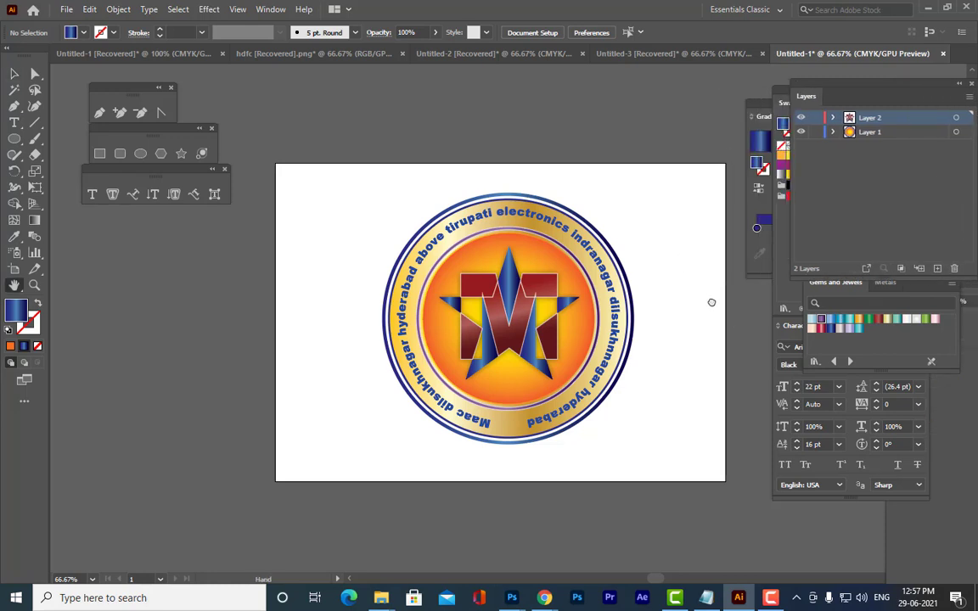
left_click_drag(710, 301, 685, 299)
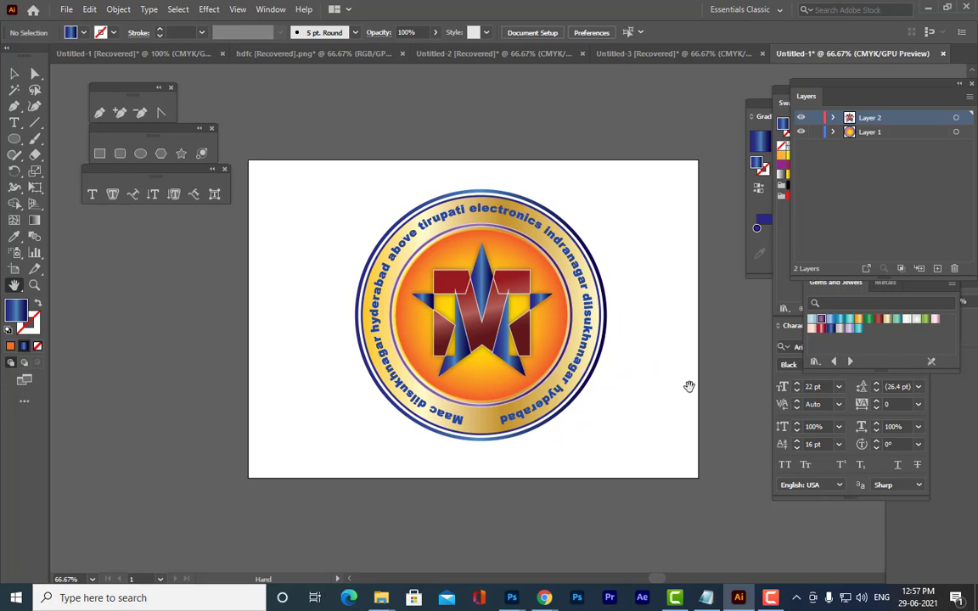
Group all the emblem artwork, including the rings, ring text and star-and-M, into one object and check it selects as a whole
left_click(12, 73)
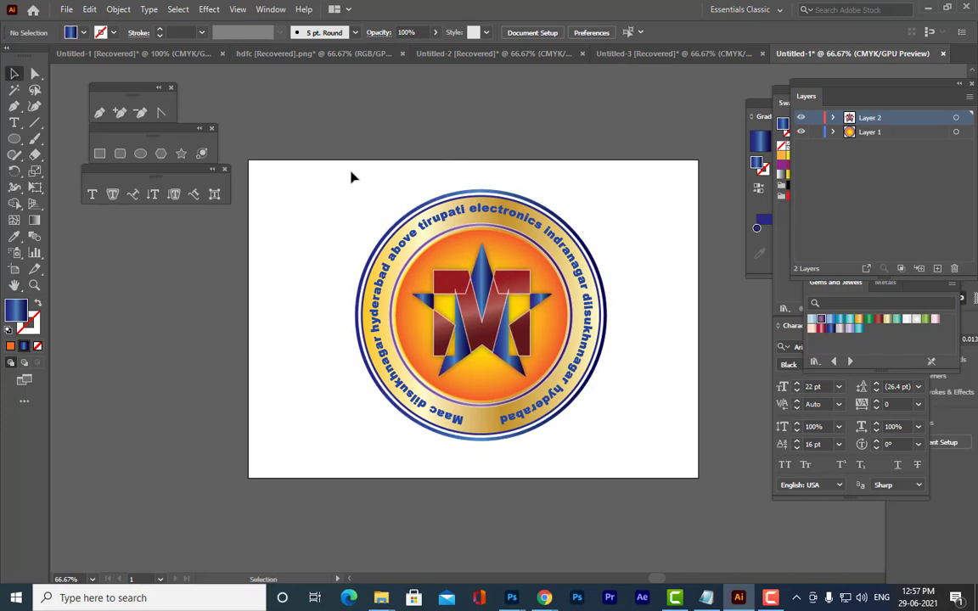
left_click_drag(336, 170, 651, 468)
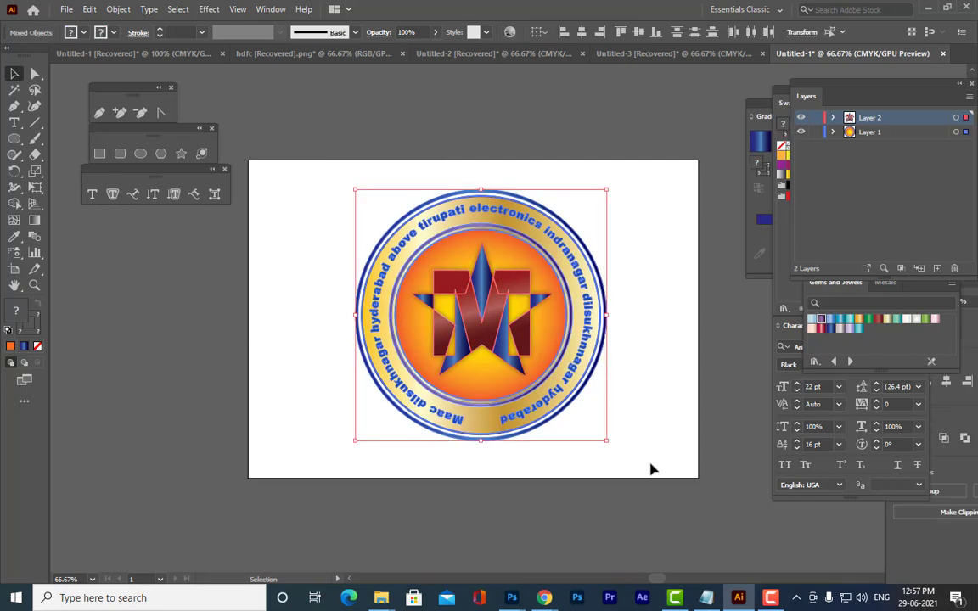
key("ctrl+g")
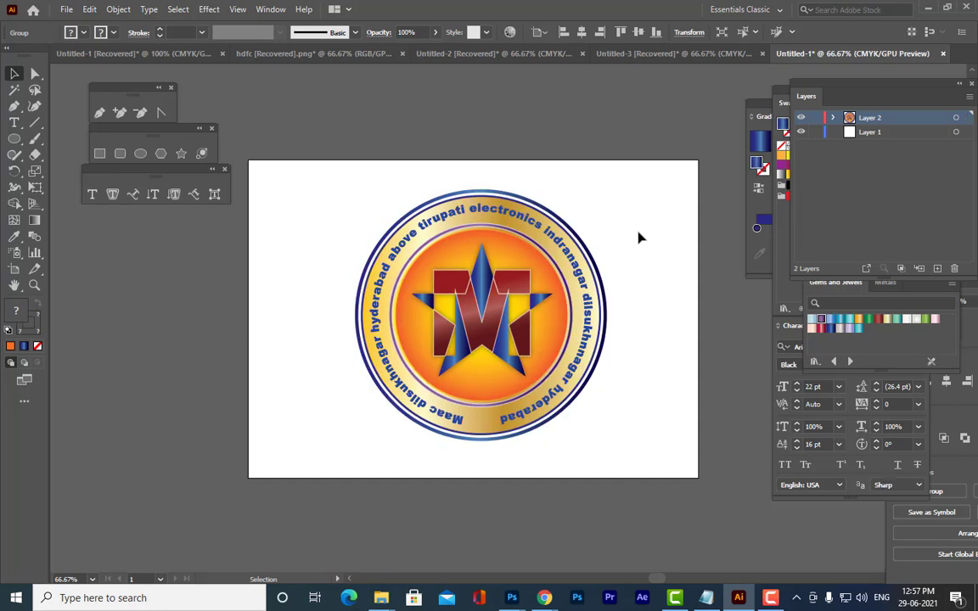
left_click(640, 237)
left_click(563, 257)
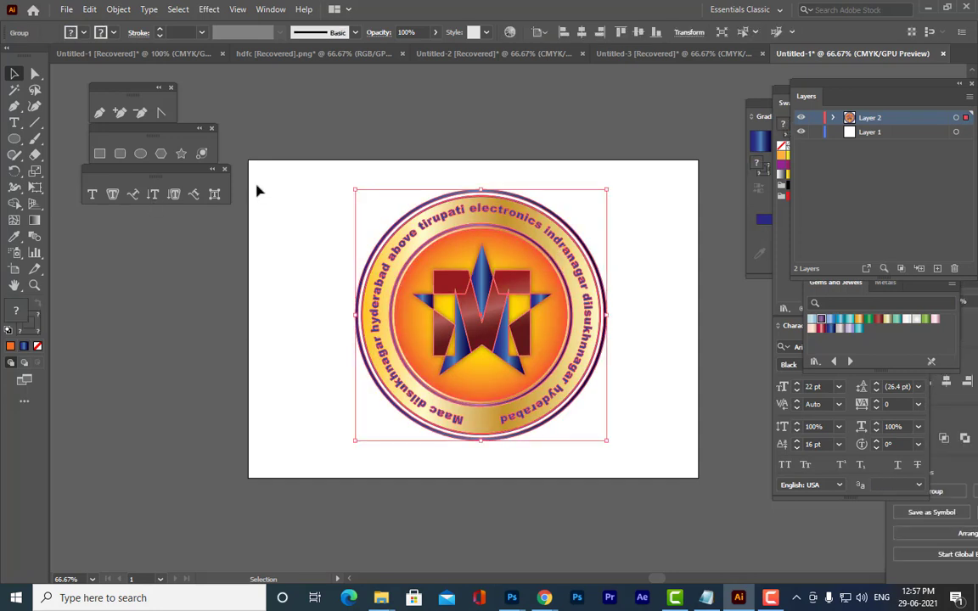
left_click(295, 190)
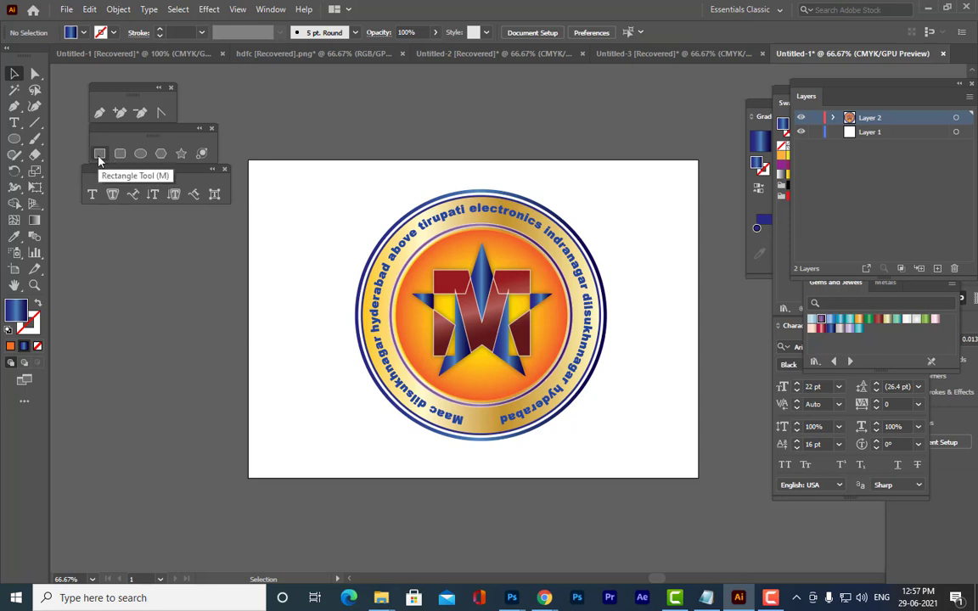
Draw a rectangle covering the whole artboard from corner to corner and keep it selected
left_click(99, 156)
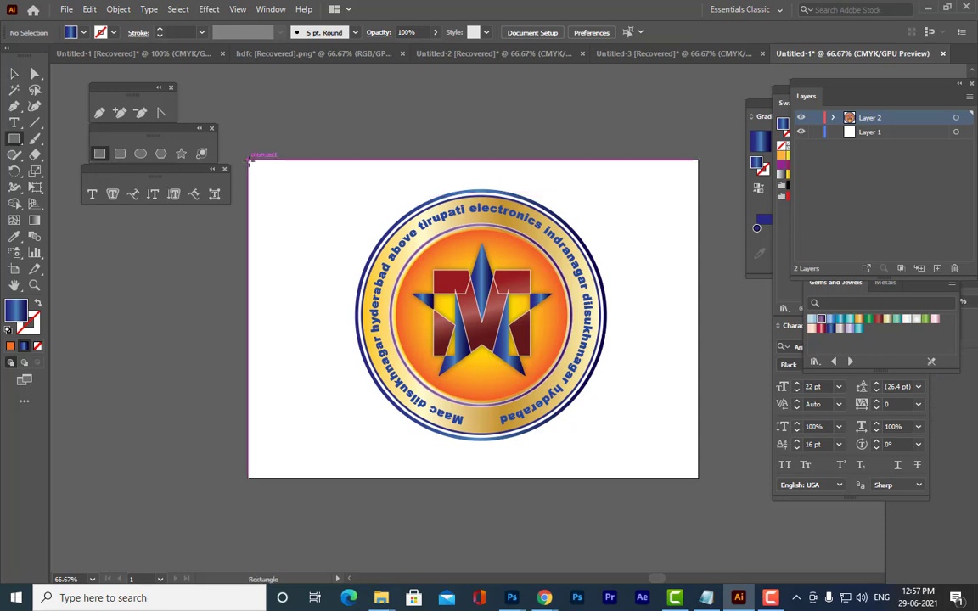
left_click_drag(250, 160, 697, 478)
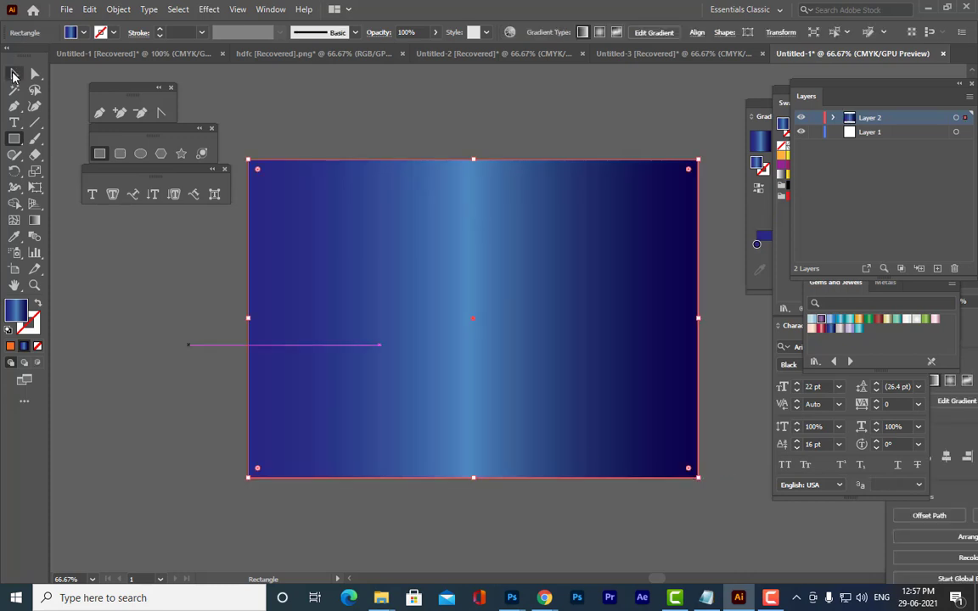
left_click(15, 74)
left_click(482, 129)
left_click(580, 249)
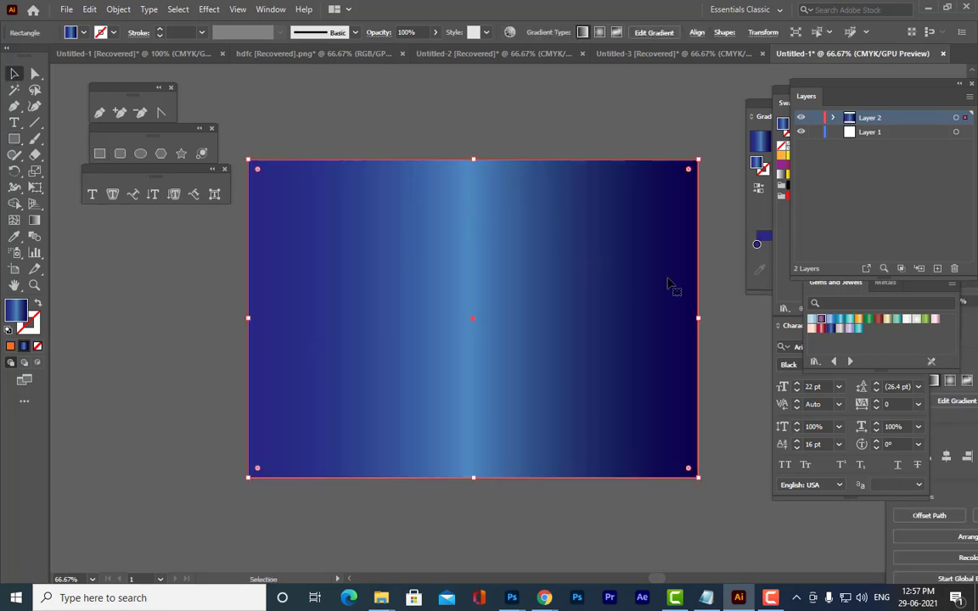
Separate the Gems and Jewels swatches from the Metals swatches and fill the artboard-sized rectangle with the Citrine gradient
left_click_drag(805, 96, 864, 93)
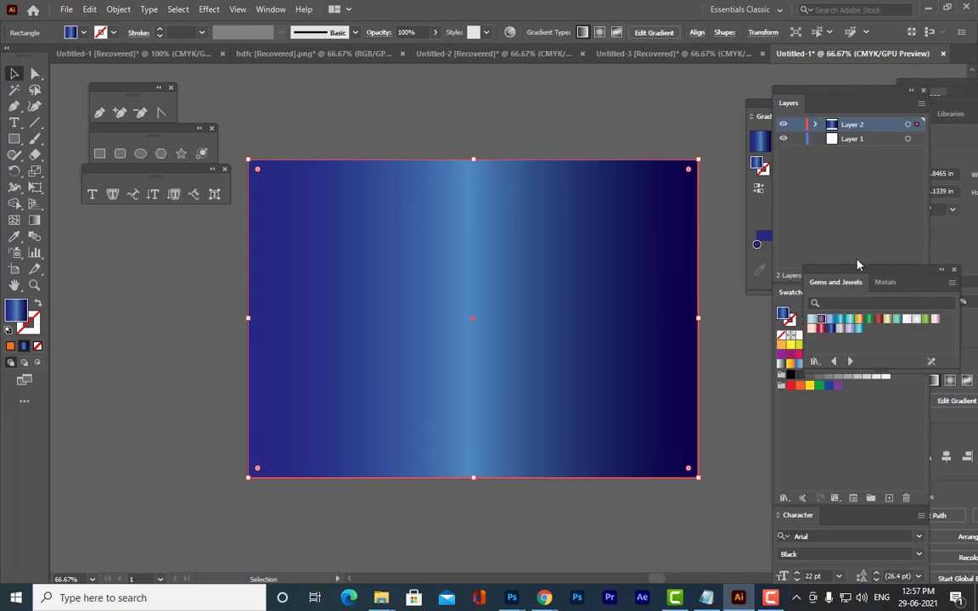
left_click_drag(831, 286, 694, 103)
left_click(715, 142)
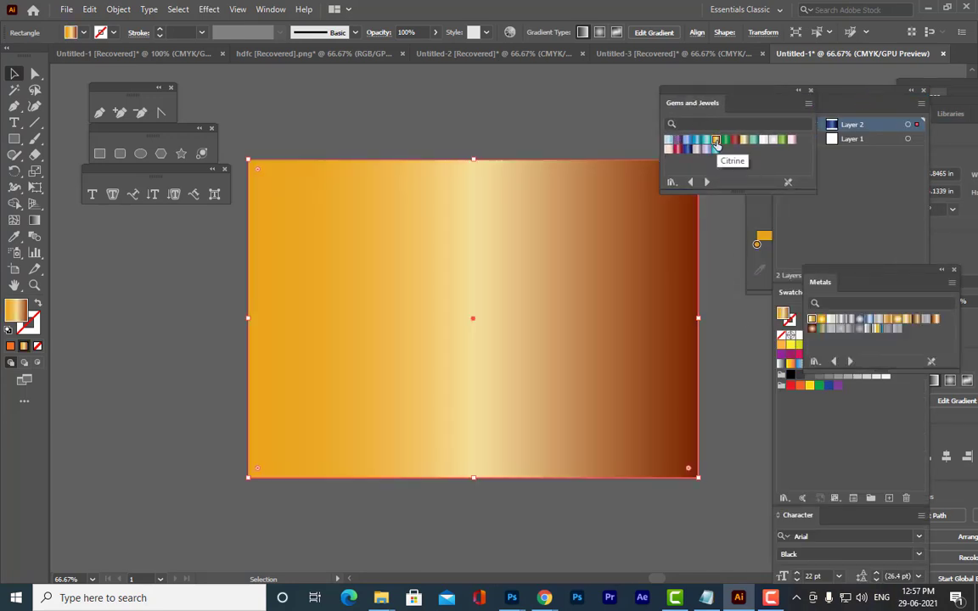
left_click(527, 107)
left_click_drag(690, 95, 777, 95)
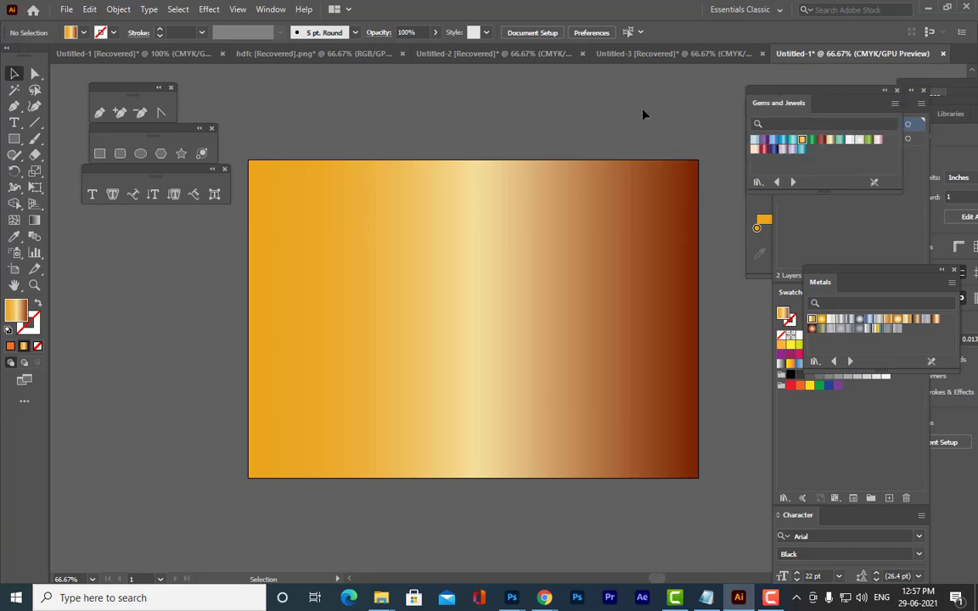
Send the artboard-sized gradient rectangle to the back, behind the grouped emblem
left_click(537, 224)
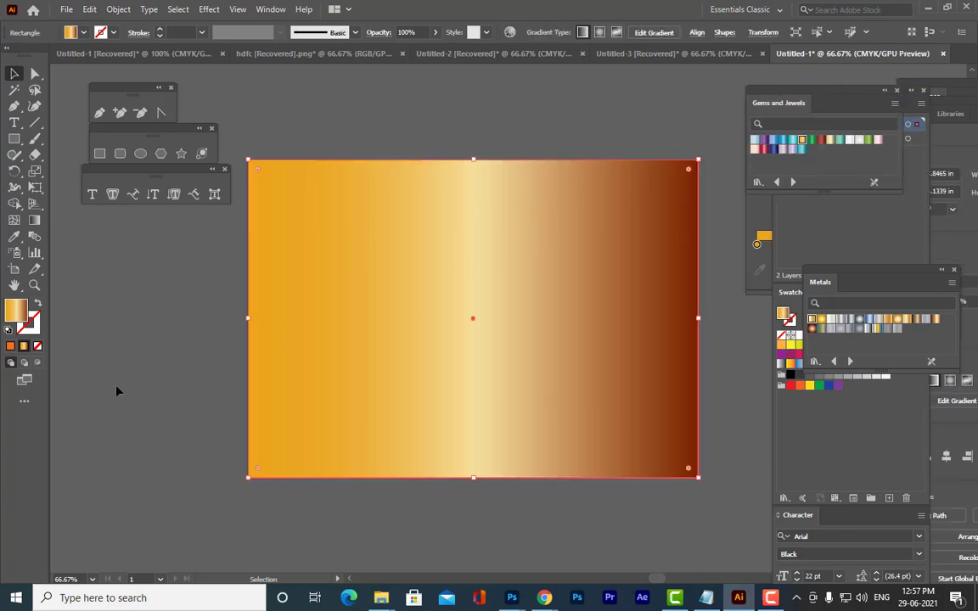
left_click(462, 150)
right_click(486, 235)
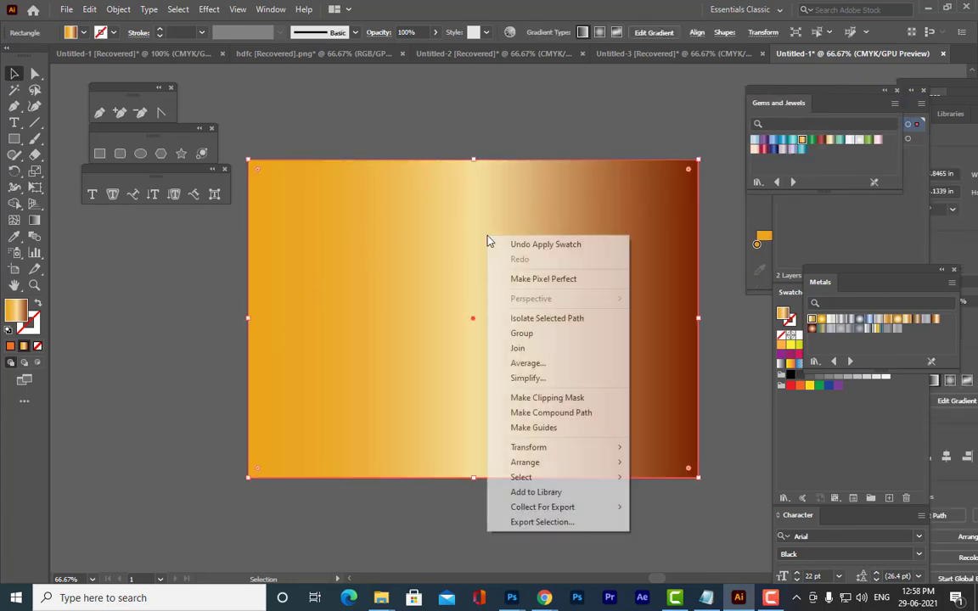
mouse_move(583, 464)
left_click(711, 507)
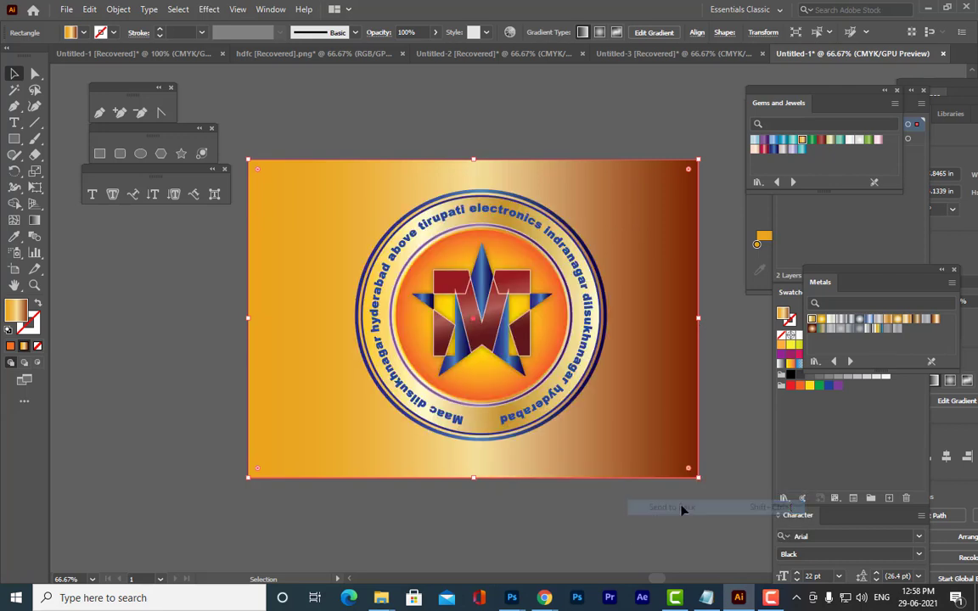
left_click(581, 507)
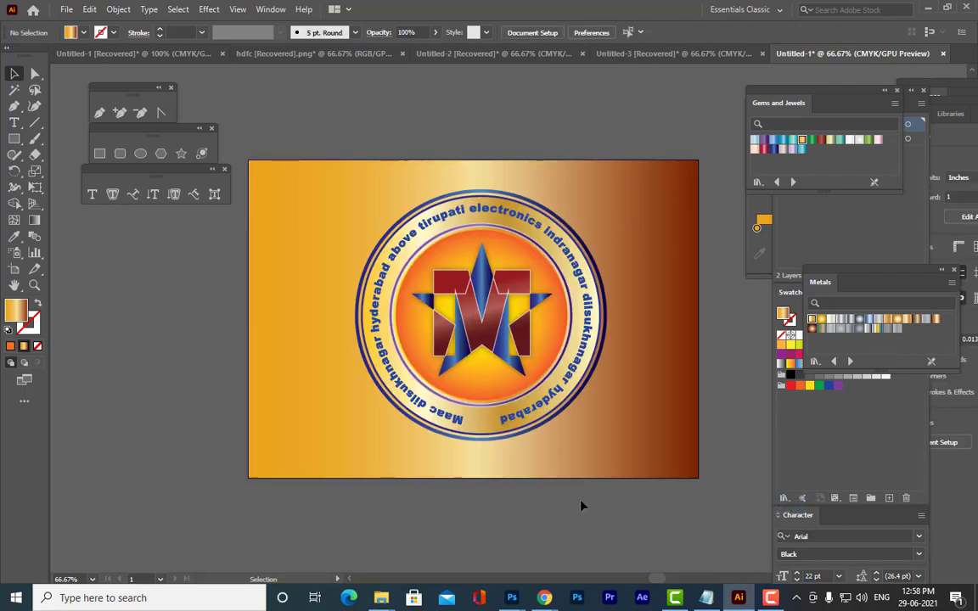
Try the dark blue Gems and Jewels gradient on the background rectangle, and settle on the Emerald gradient
left_click(570, 276)
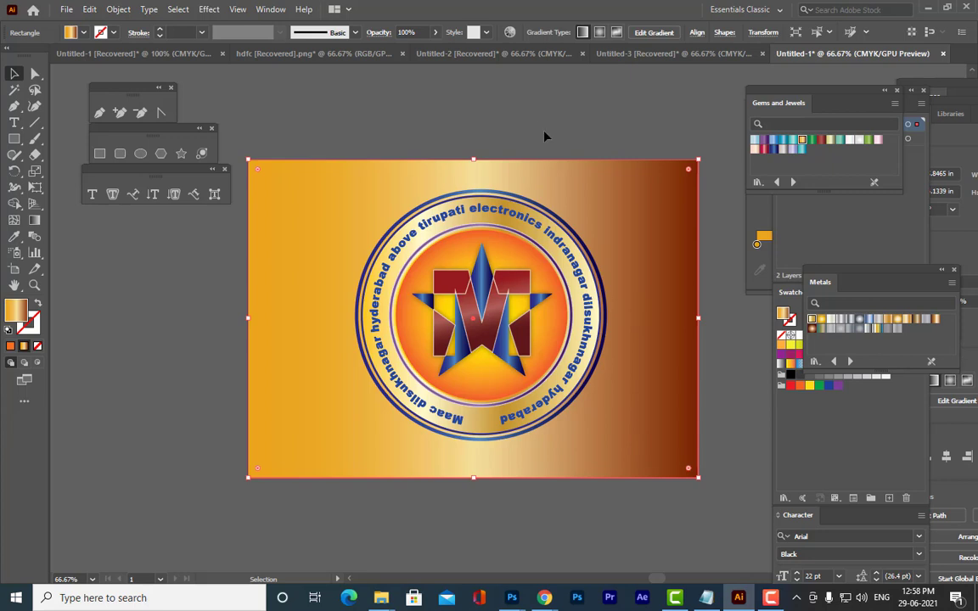
left_click(544, 136)
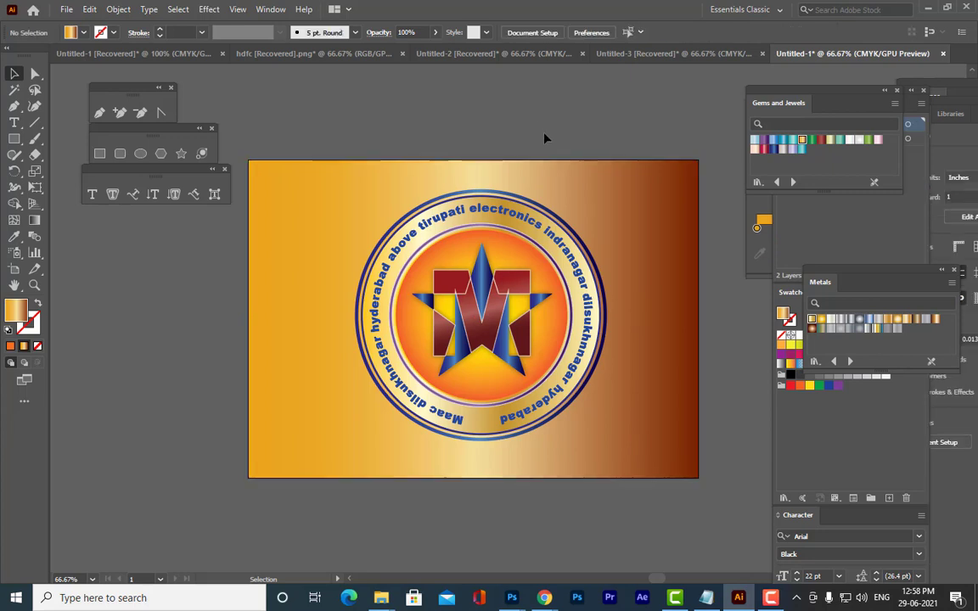
left_click(620, 225)
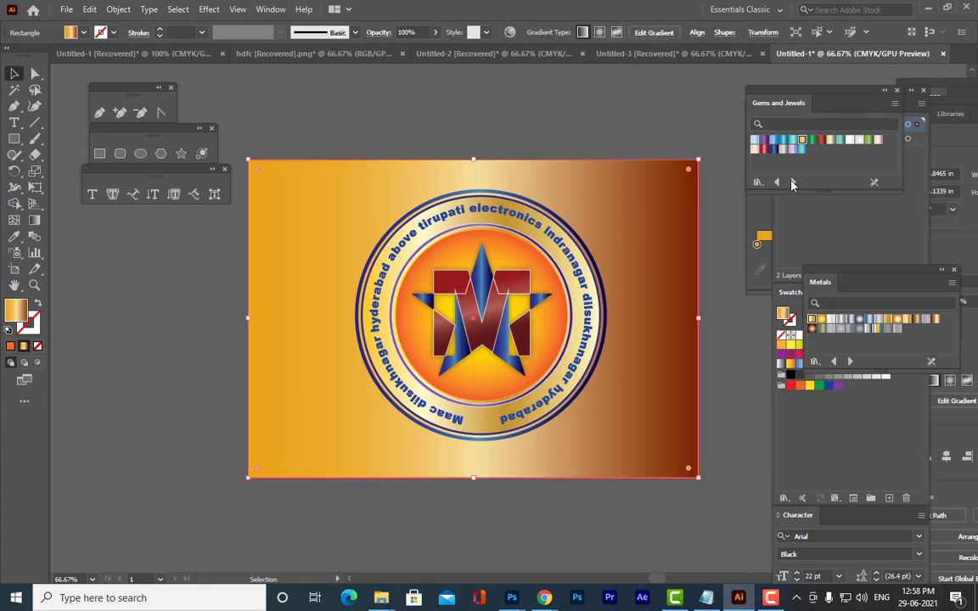
left_click(773, 150)
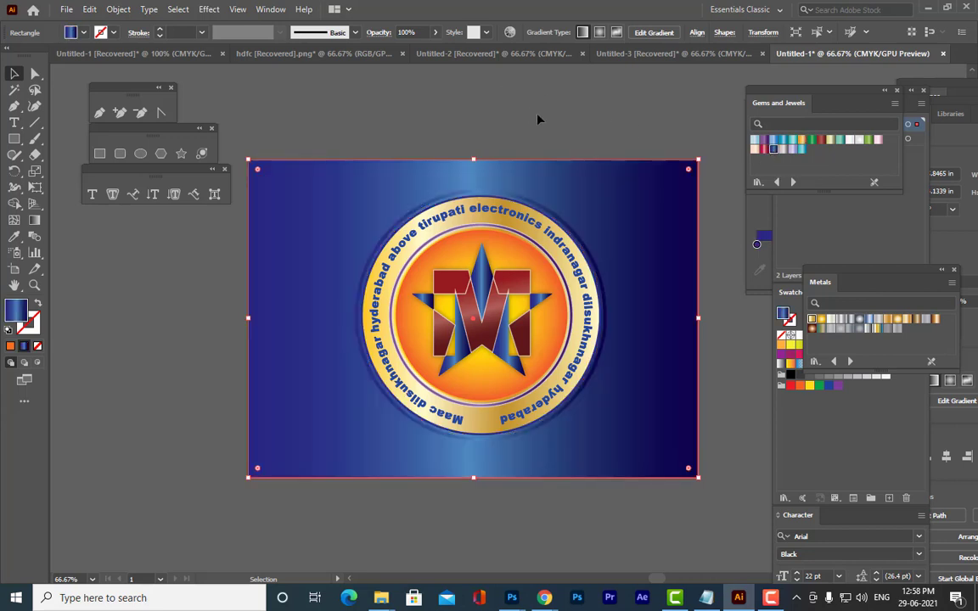
left_click(812, 140)
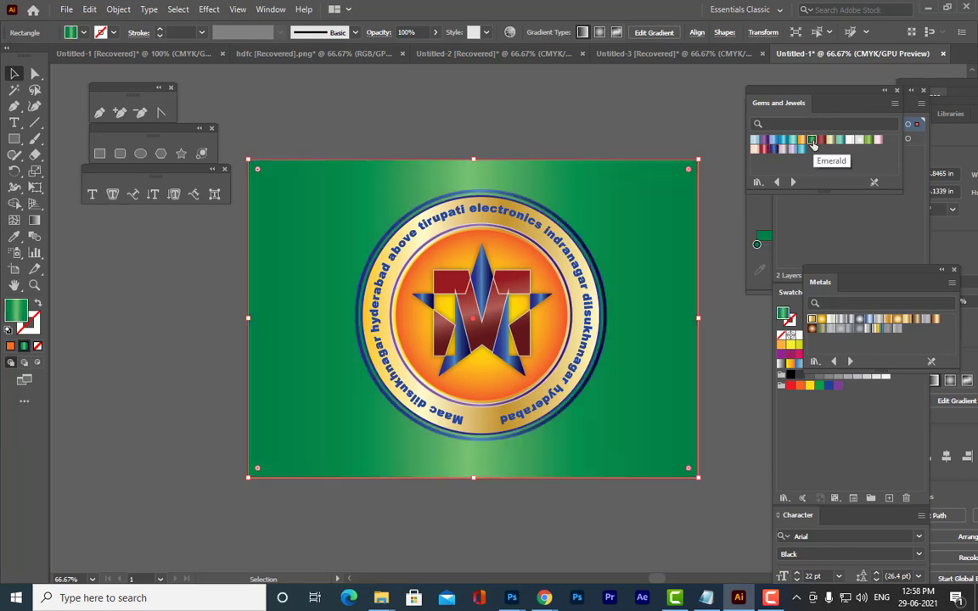
left_click(577, 128)
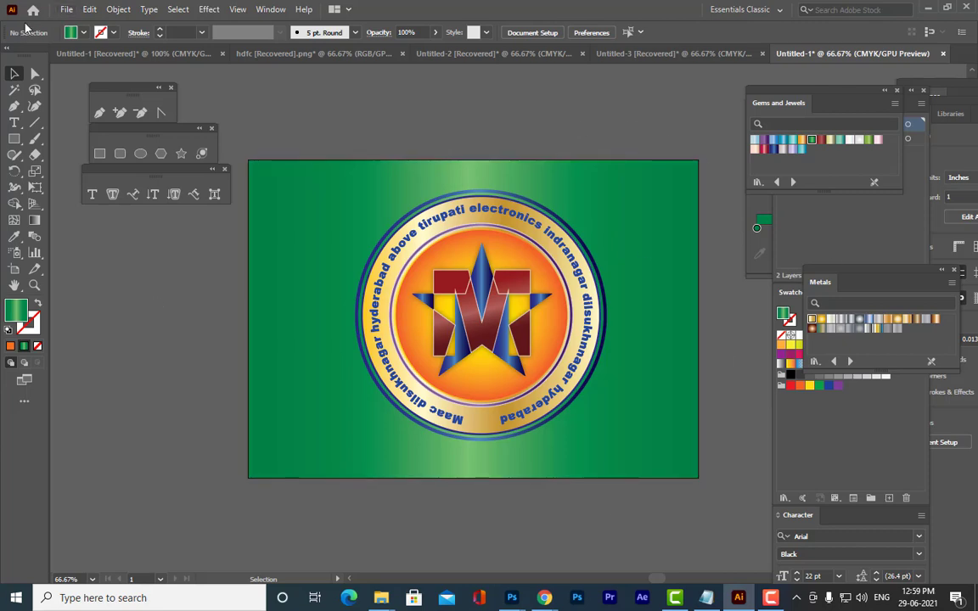
Bring up the export options for the emblem document
left_click(66, 9)
mouse_move(133, 265)
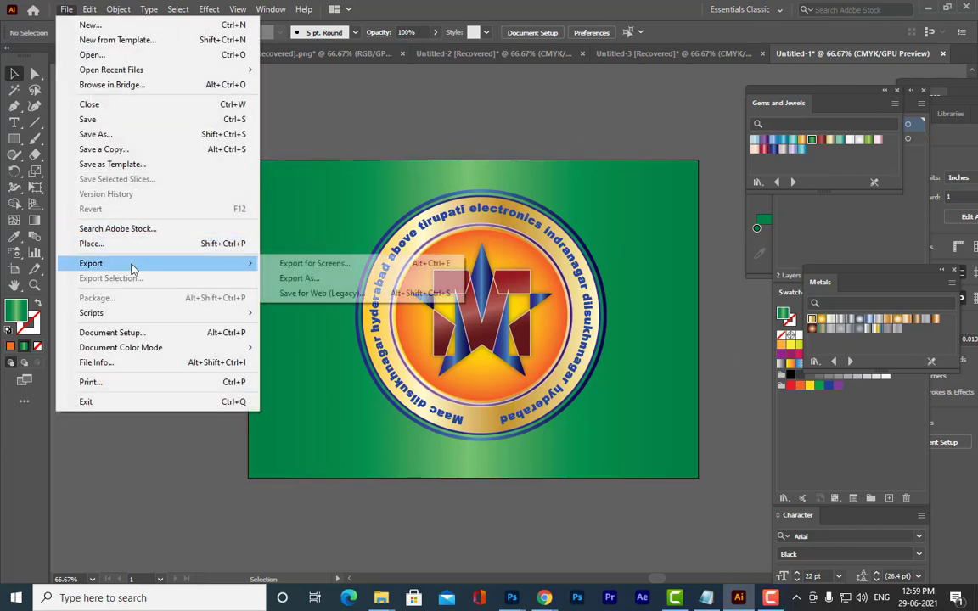
Export the logo artwork as a JPEG named MLOGO to New Volume (E:), using the CMYK color model and medium quality 5
left_click(304, 279)
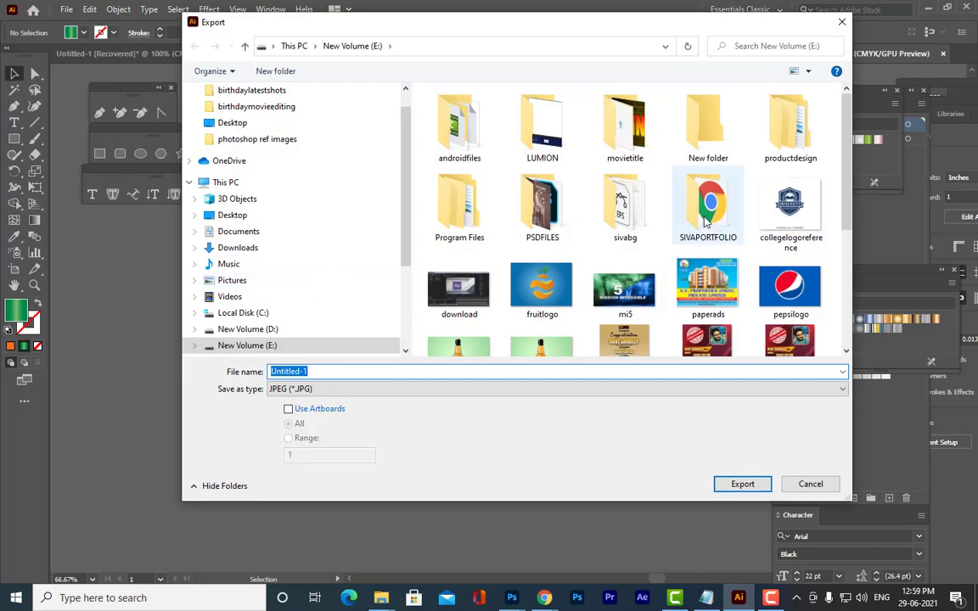
scroll(619, 255, "down", 3)
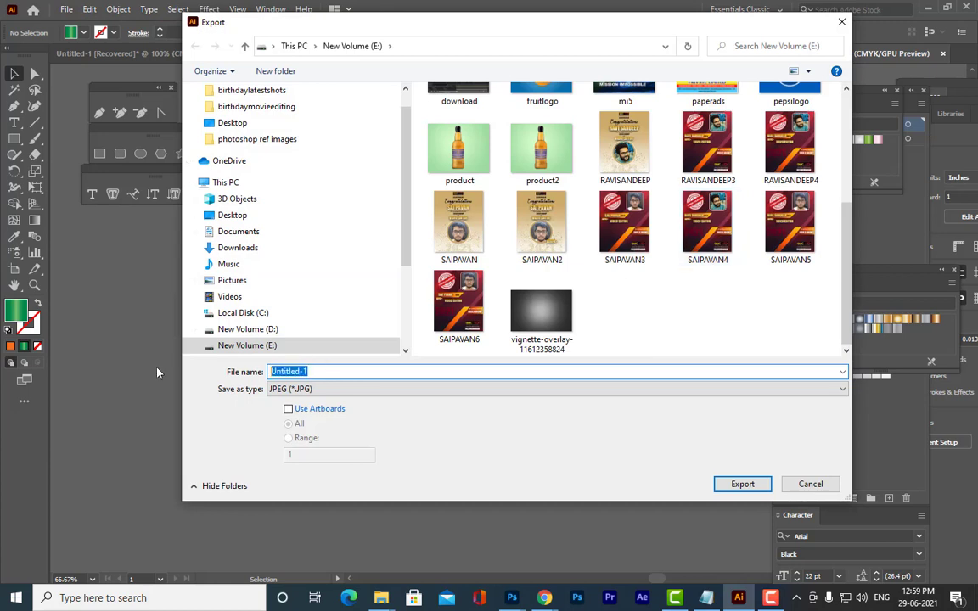
type("MLOGO")
left_click(743, 484)
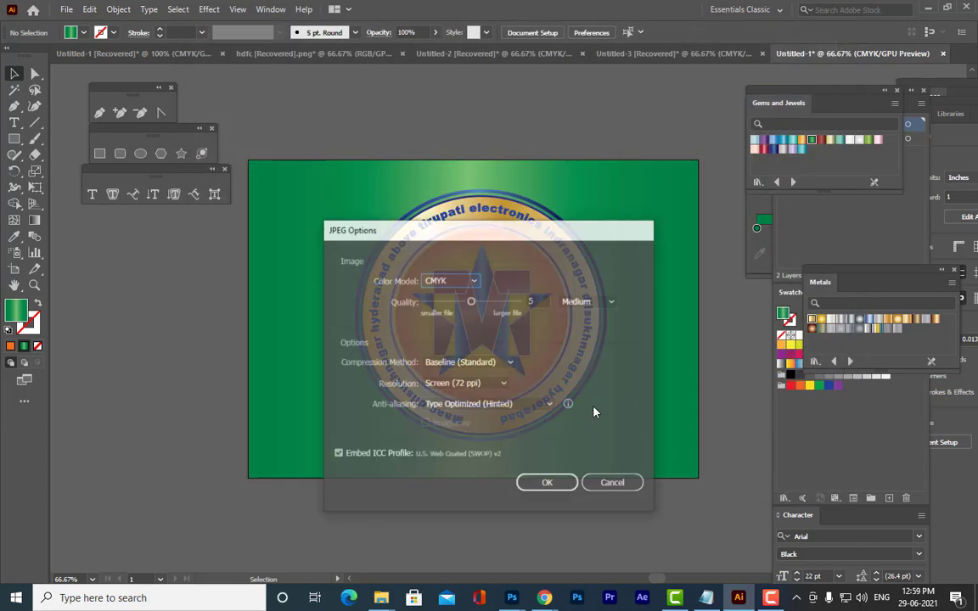
left_click(547, 484)
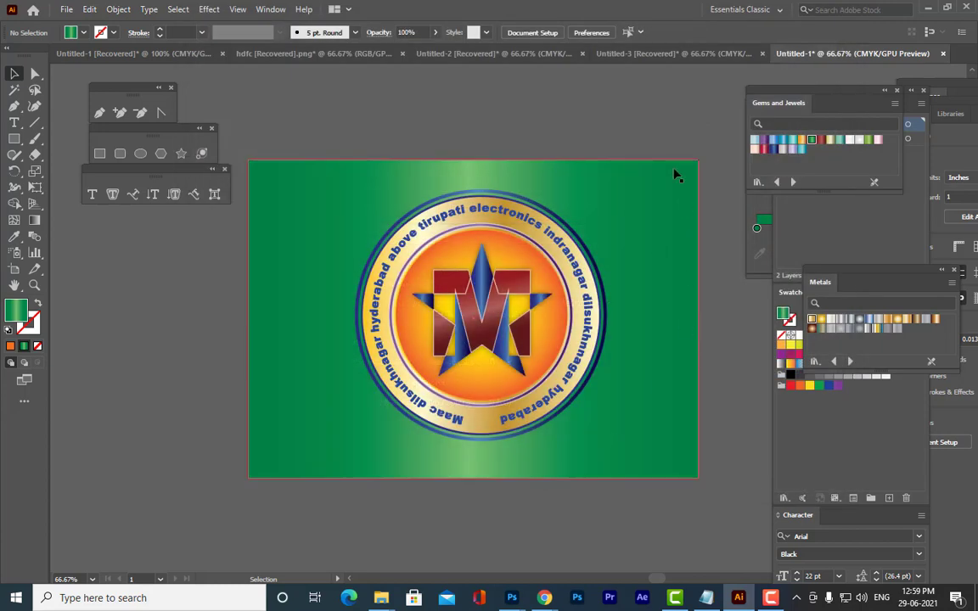
Open the exported MLOGO image from New Volume (E:) in File Explorer to check it, and return to Illustrator
key("alt+Tab")
left_click(914, 7)
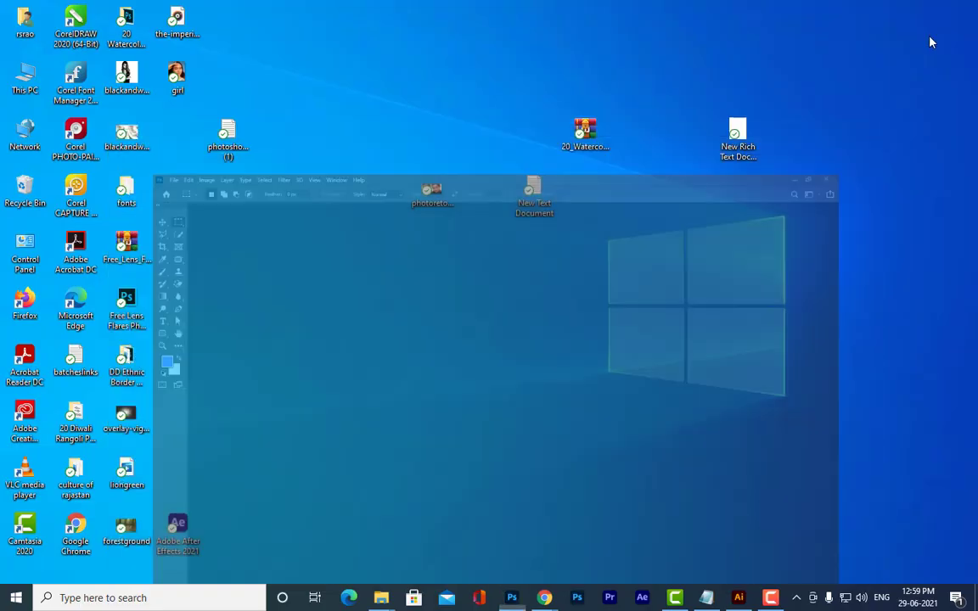
double_click(32, 76)
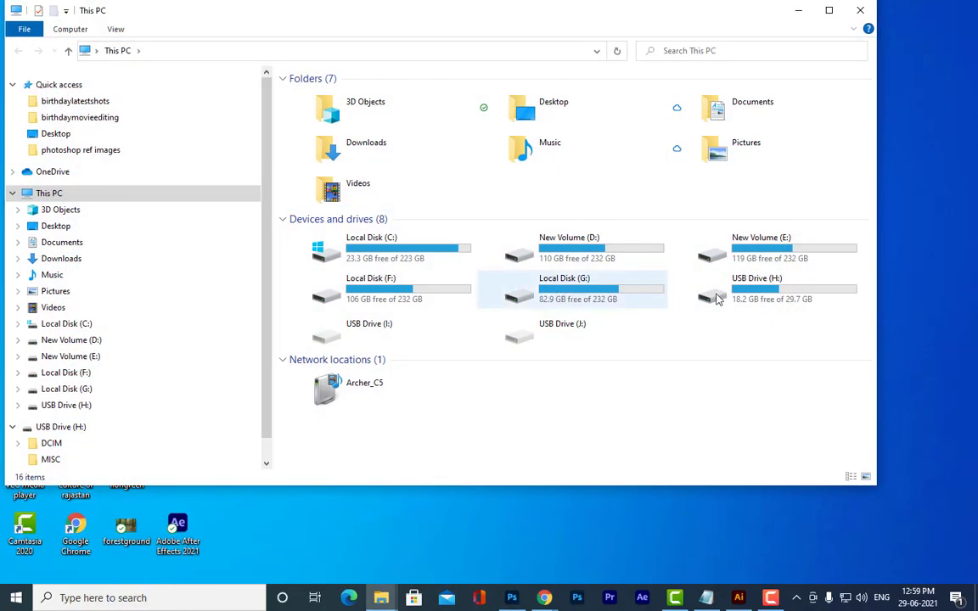
double_click(779, 256)
scroll(651, 297, "down", 3)
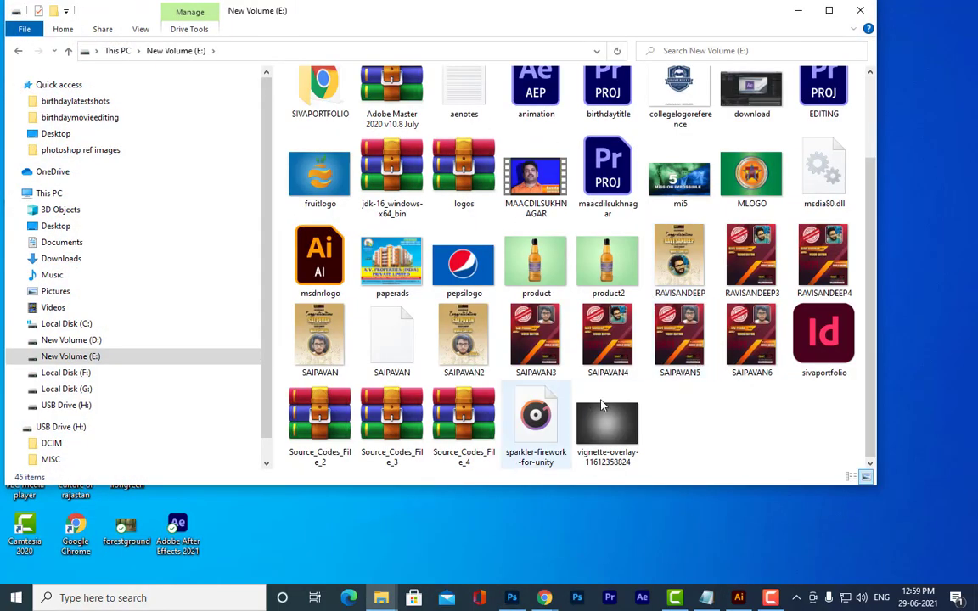
double_click(751, 174)
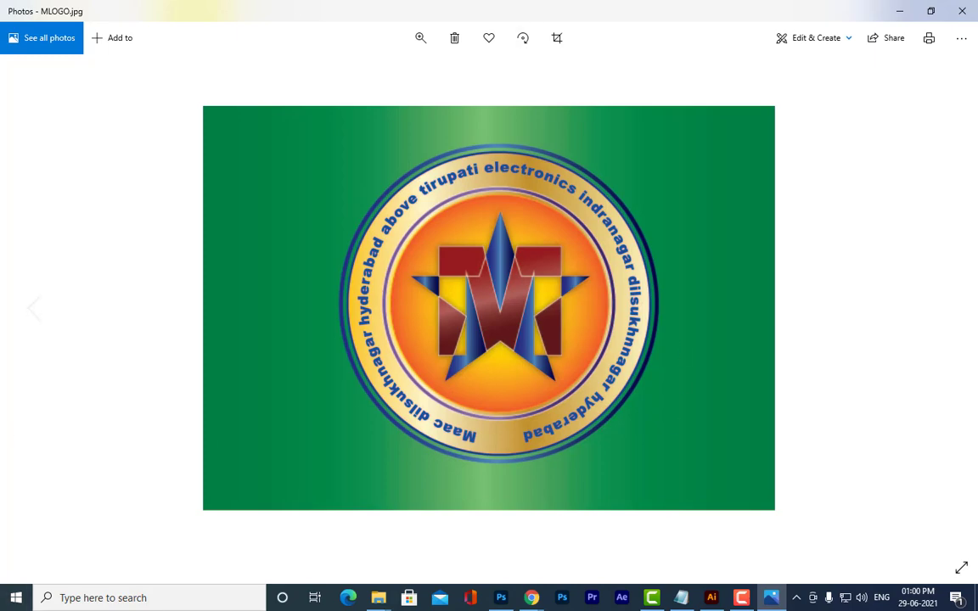
left_click(962, 11)
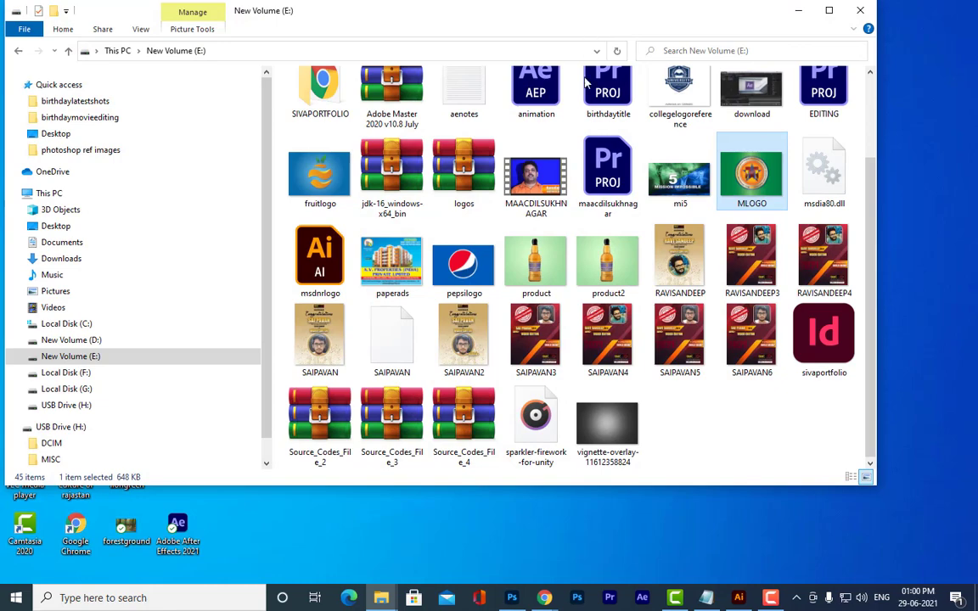
left_click(796, 10)
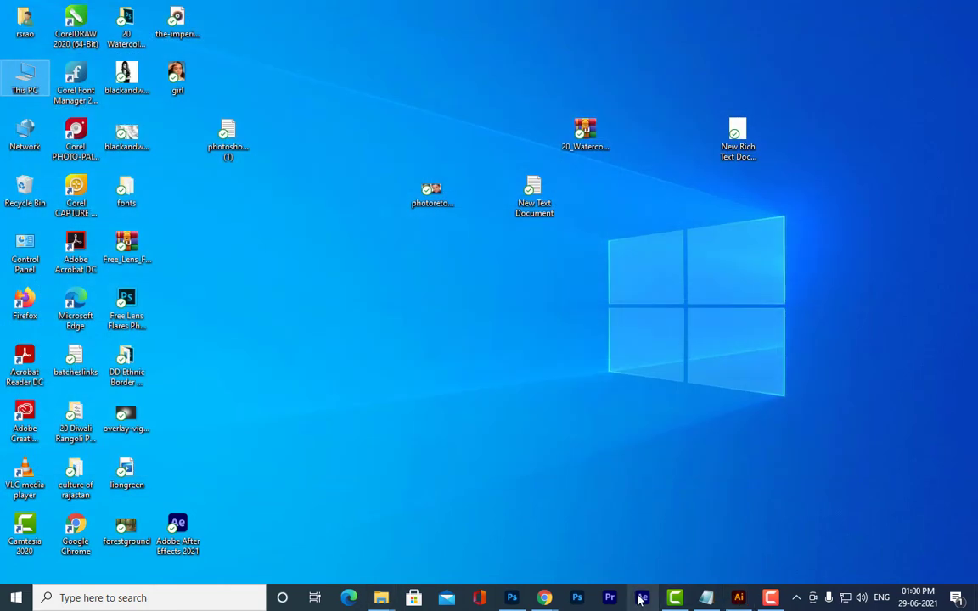
left_click(739, 598)
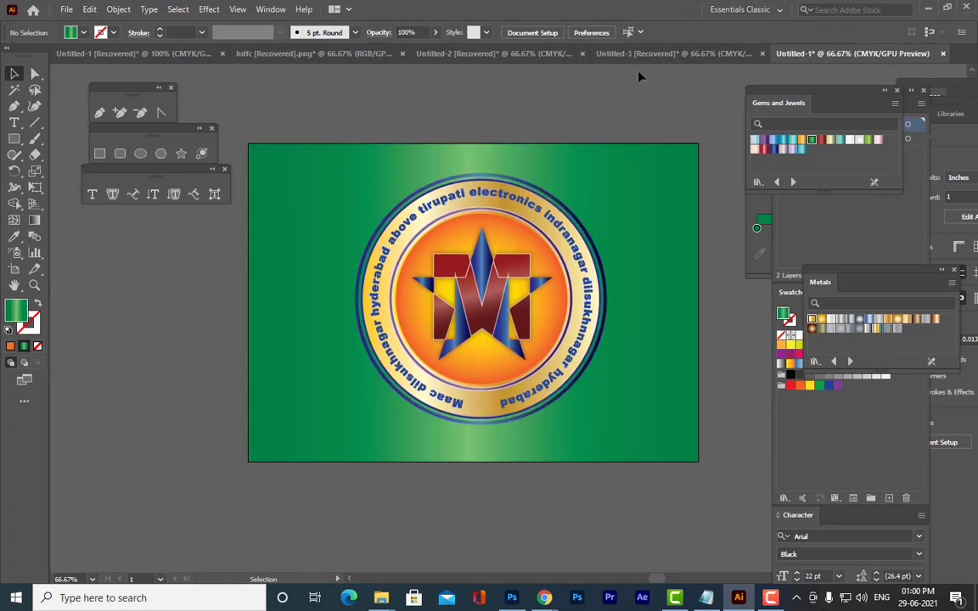
Save the logo document as an Adobe Illustrator file named MLOGO on New Volume (E:)
left_click(65, 9)
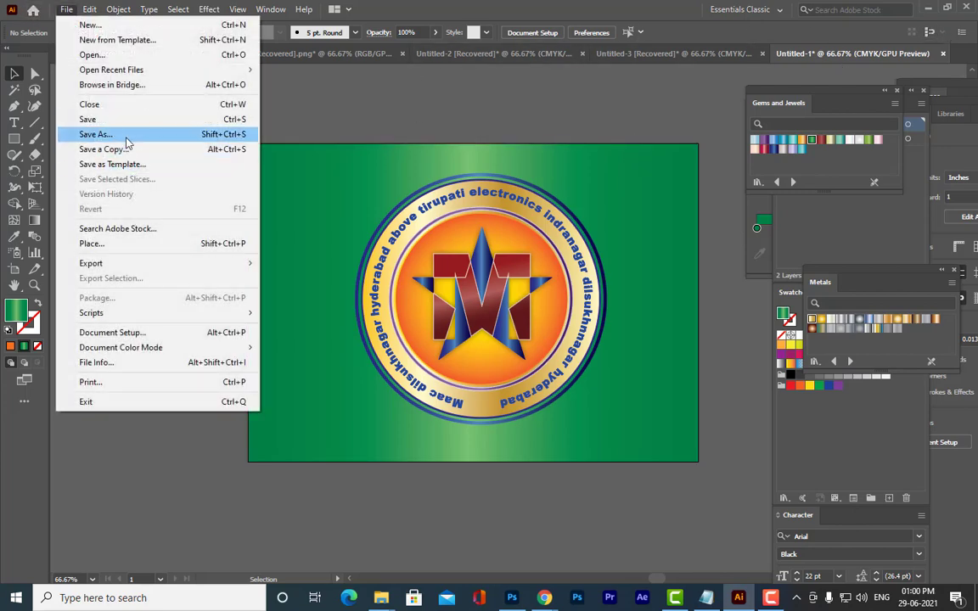
left_click(125, 136)
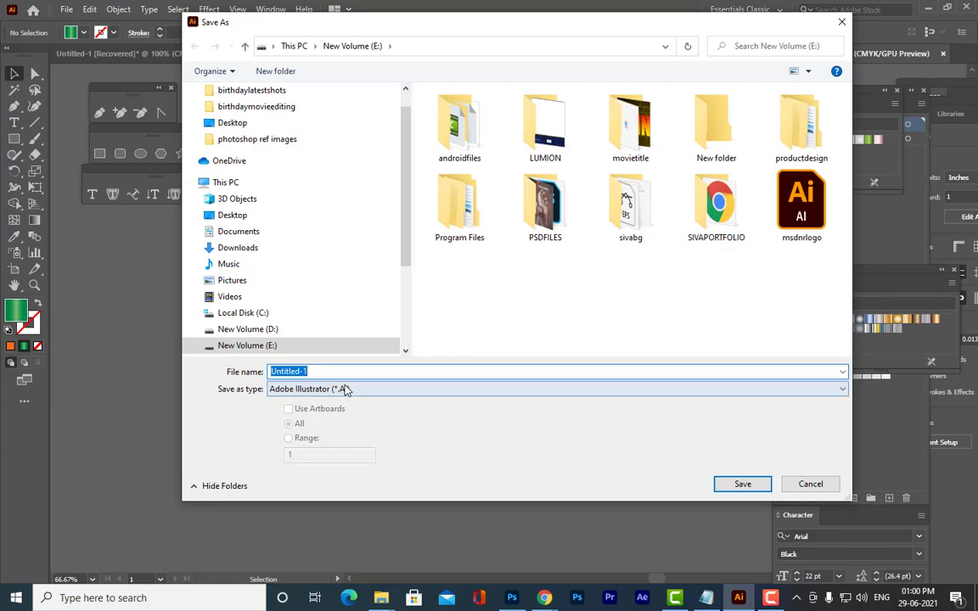
left_click(330, 374)
double_click(329, 374)
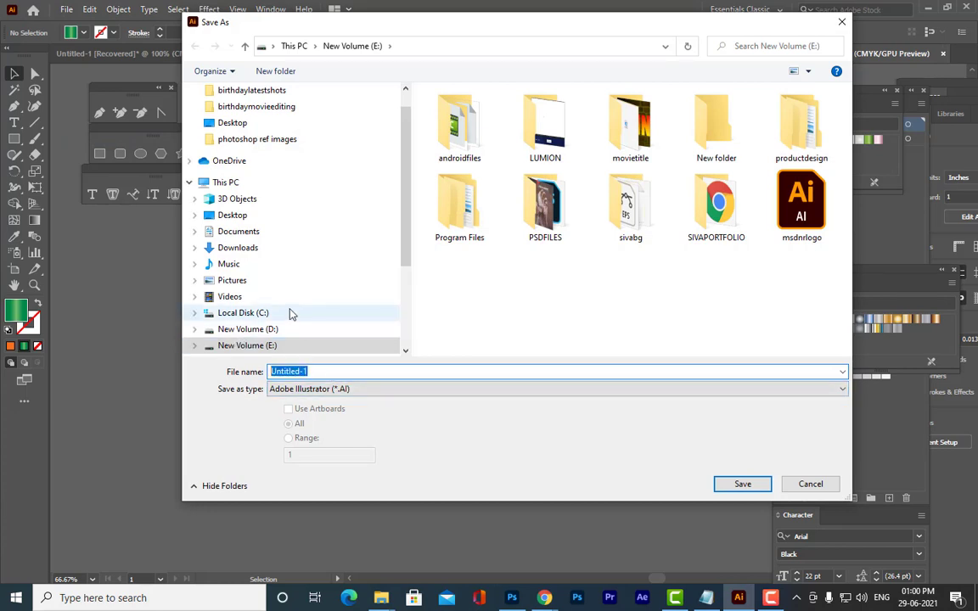
type("MLG")
key("BackSpace")
key("BackSpace")
key("BackSpace")
type("OGO")
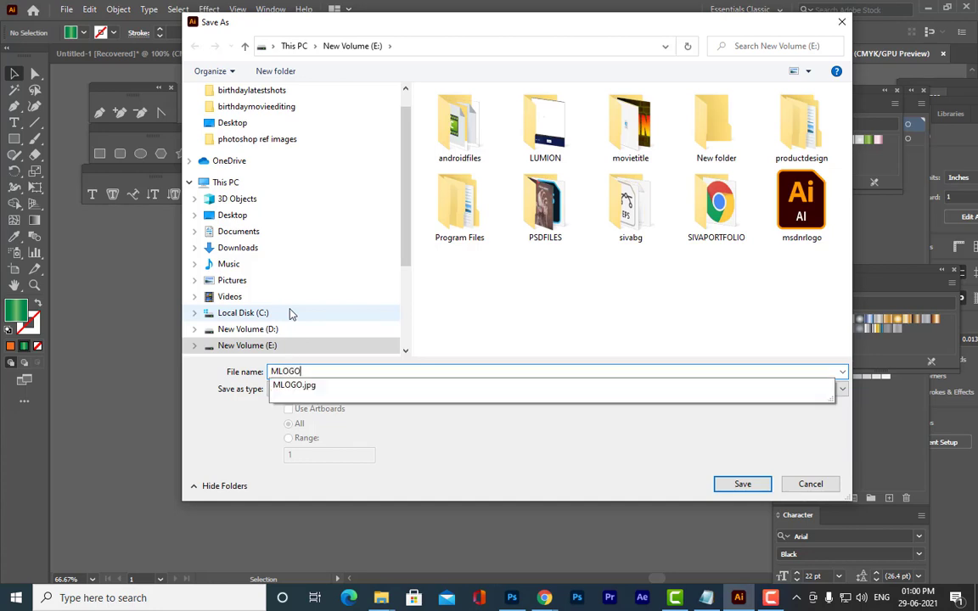
left_click(218, 371)
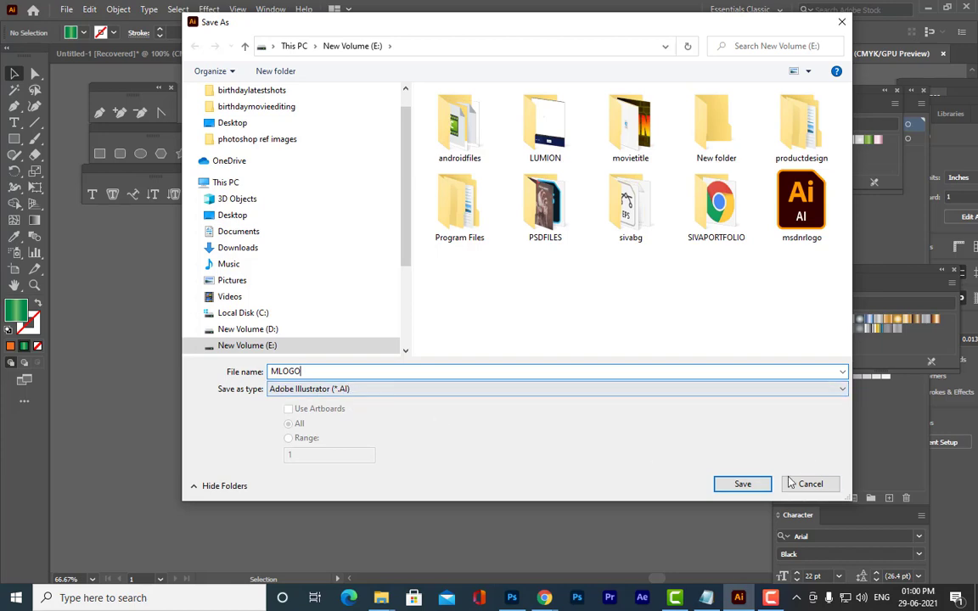
left_click(742, 484)
left_click(548, 487)
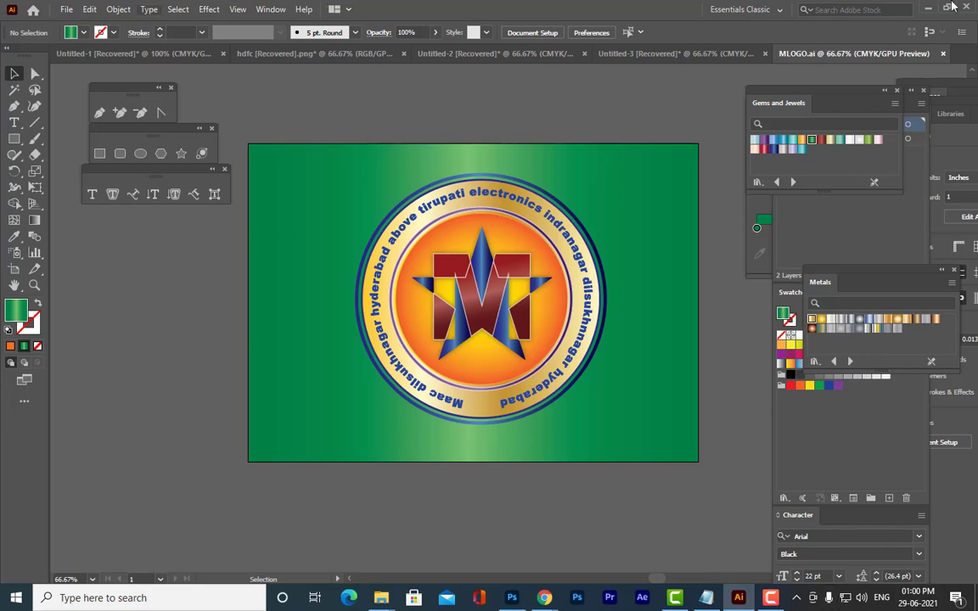
Create a new A4 landscape document in CMYK with one artboard and inches as units
left_click(66, 9)
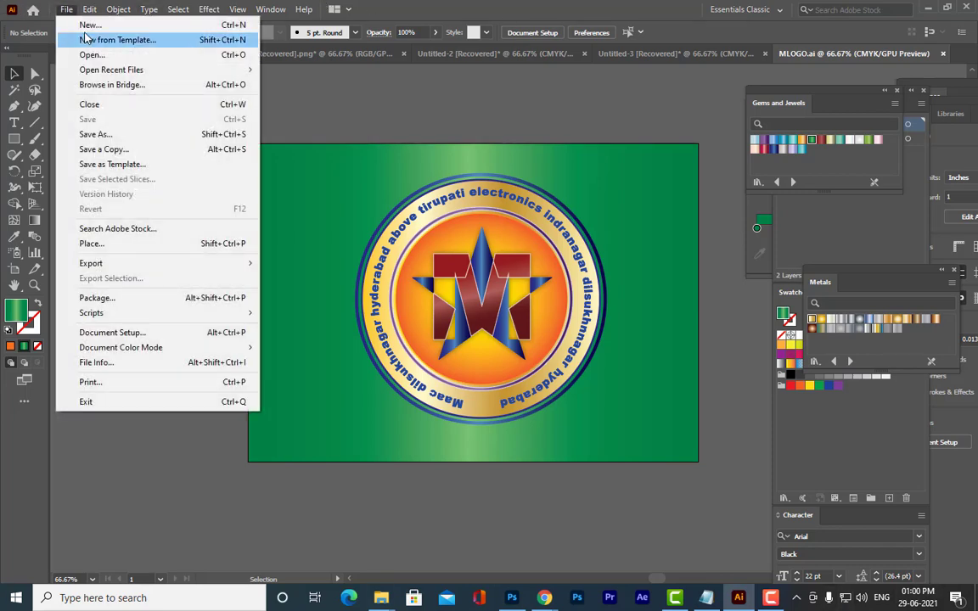
left_click(87, 28)
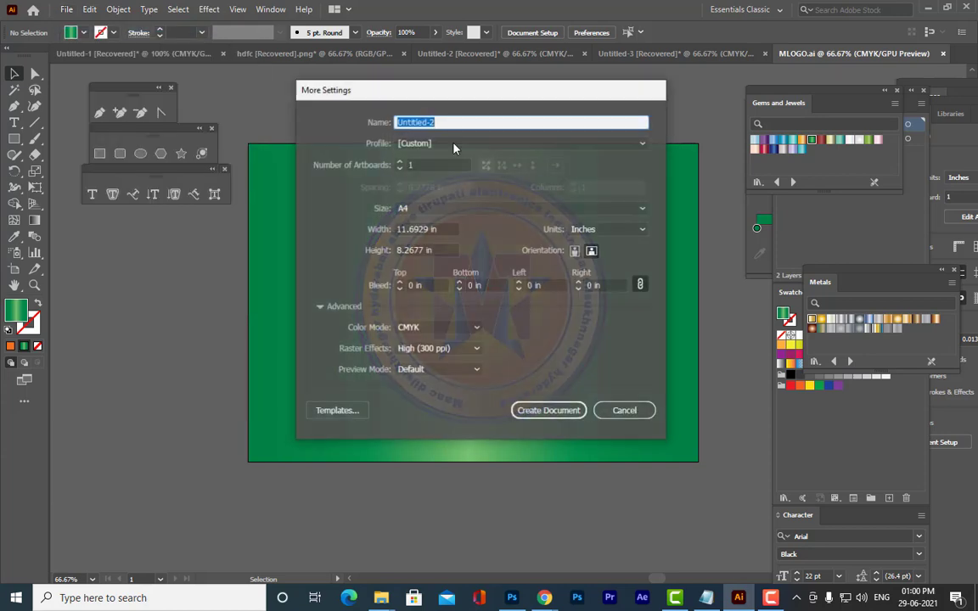
left_click(547, 412)
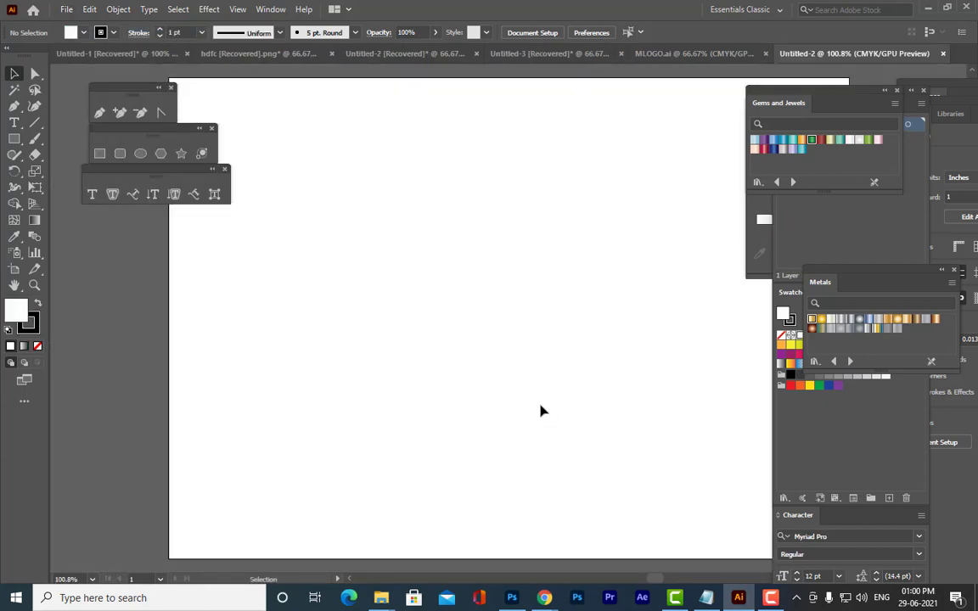
Add a point text reading MAAC in the upper middle of the blank artboard
left_click(92, 195)
left_click(337, 264)
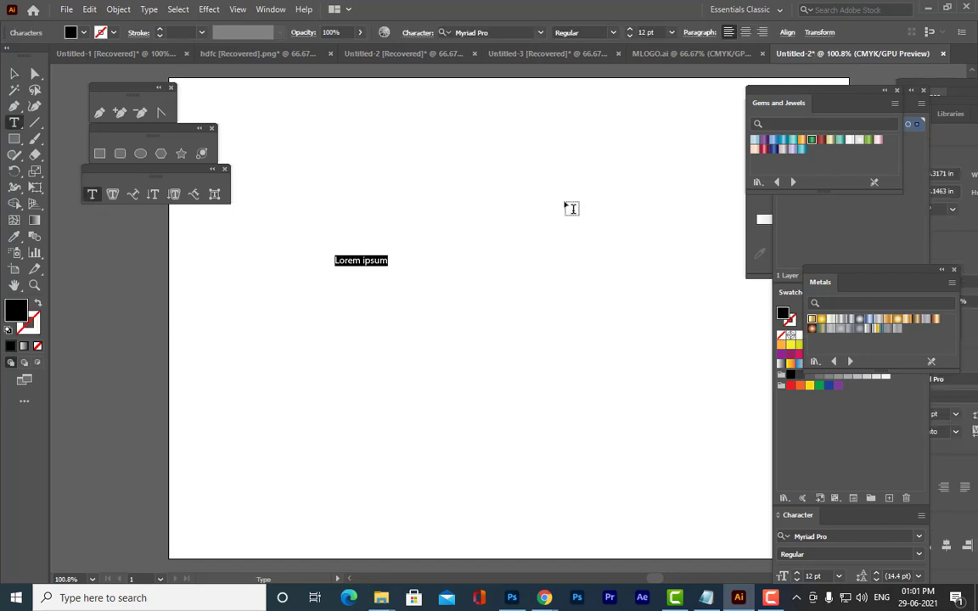
key("BackSpace")
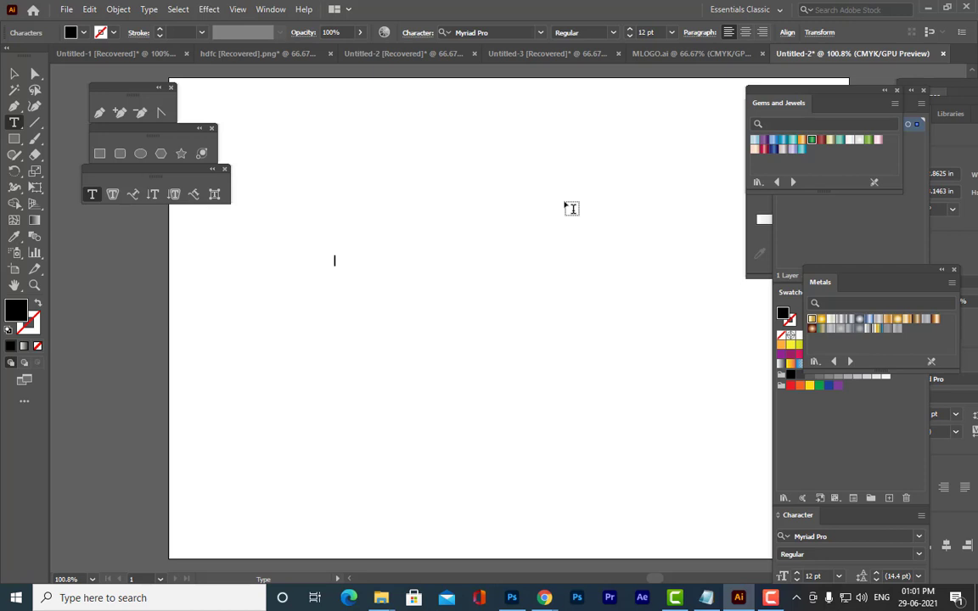
type("MAAC")
key("Escape")
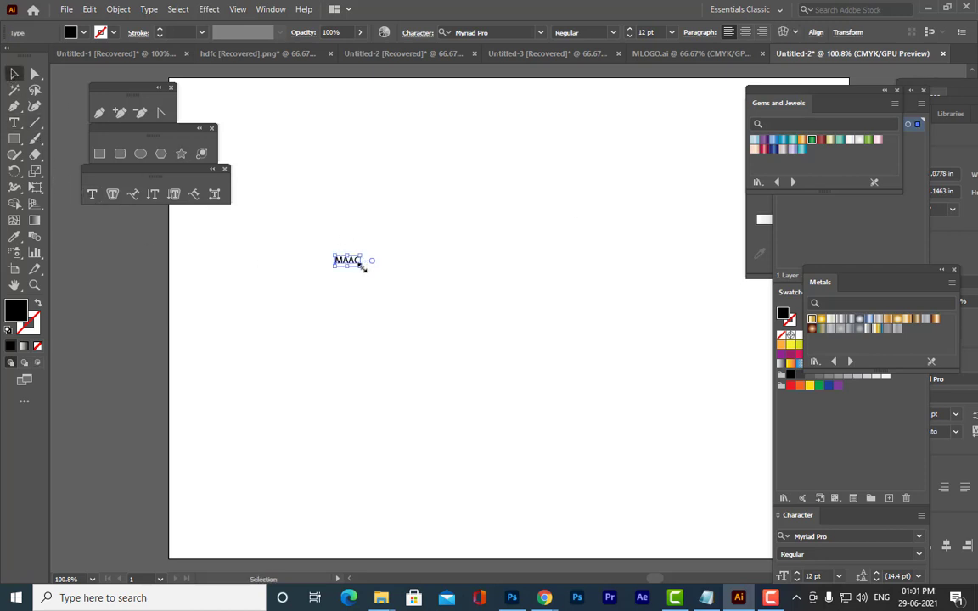
Scale the MAAC text up to about 203 pt and position it across the middle of the artboard
left_click_drag(363, 267, 519, 332)
left_click_drag(436, 310, 594, 347)
key("ctrl+1")
key("ctrl+minus")
key("ctrl+equal")
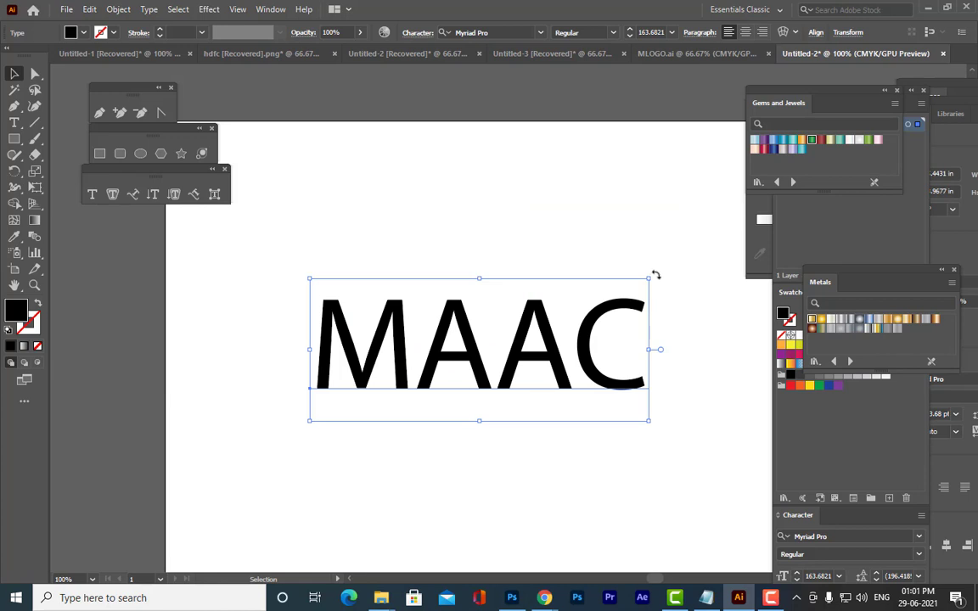
left_click_drag(650, 277, 689, 261)
left_click_drag(636, 305, 636, 308)
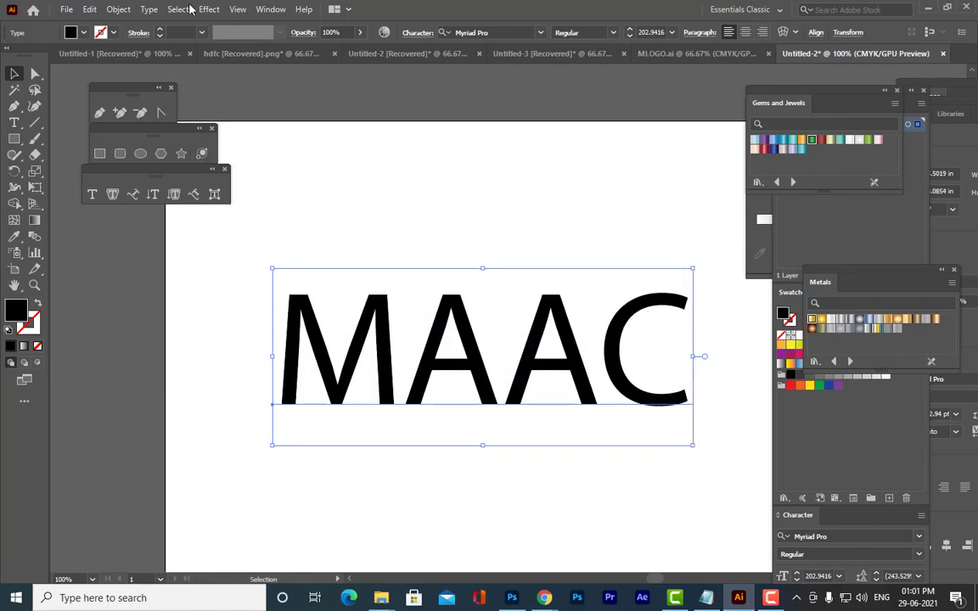
Set the MAAC text's font to Arial with the Black style and shift the text to the left
scroll(575, 213, "down", 2)
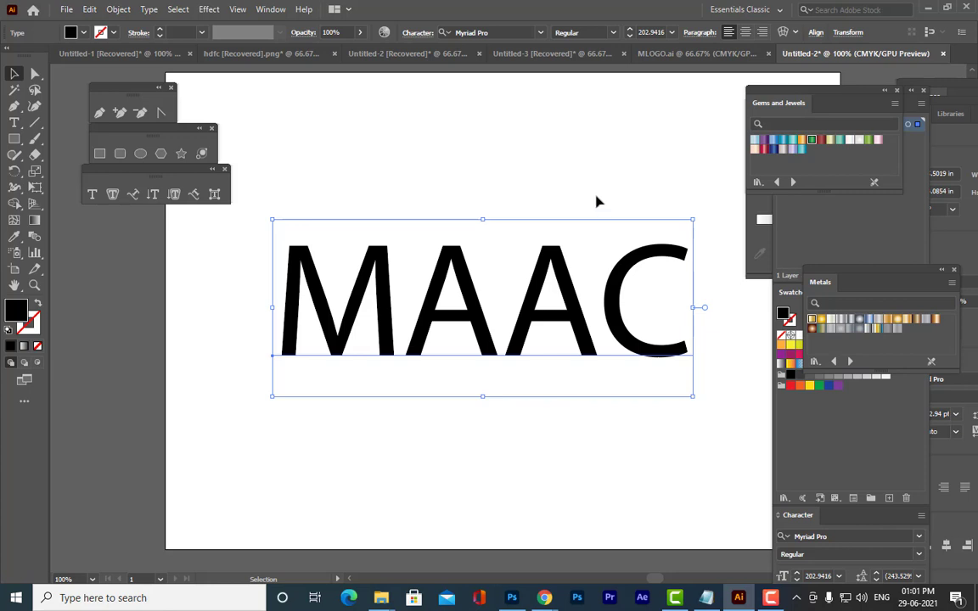
left_click(540, 32)
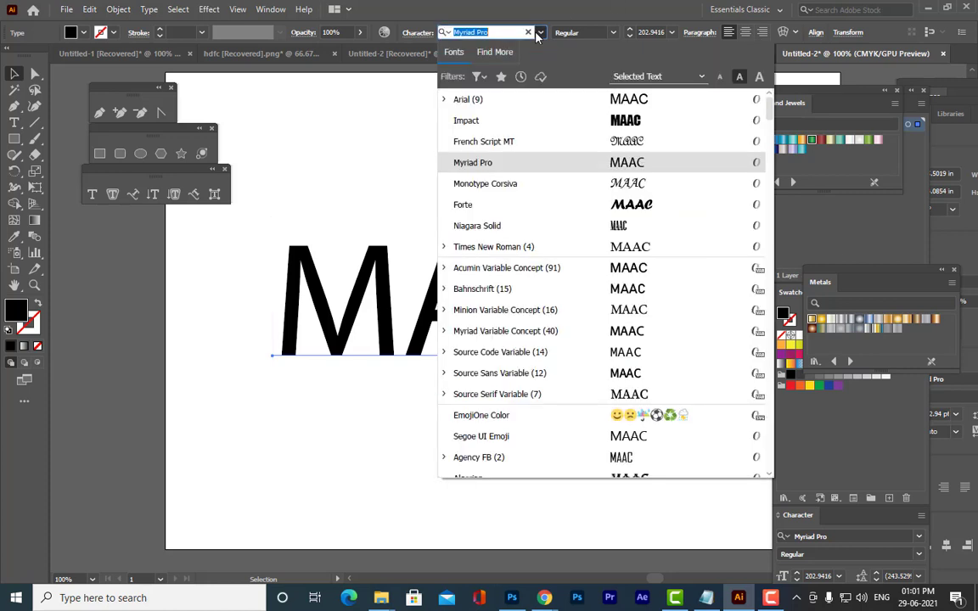
left_click(501, 106)
left_click(546, 196)
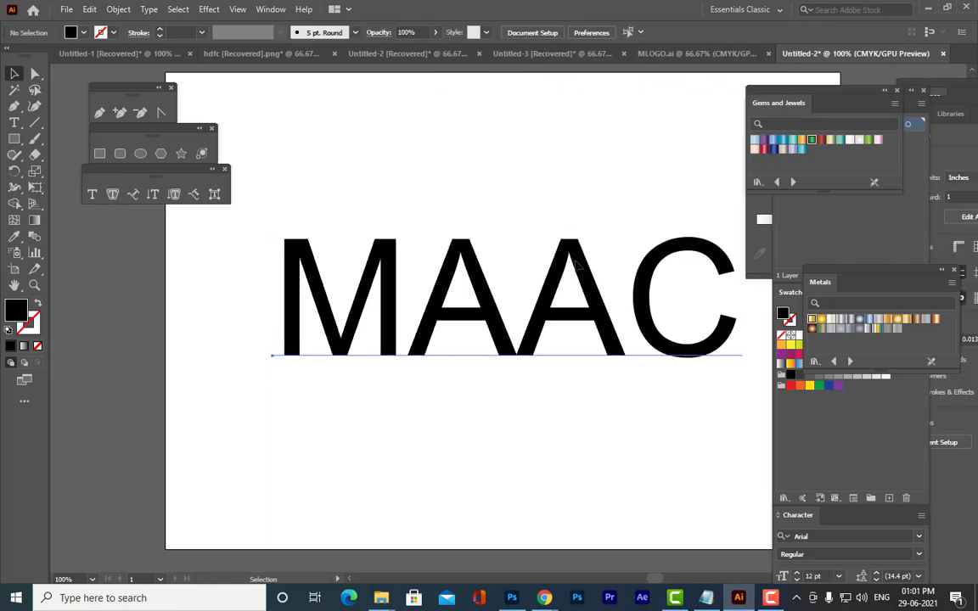
left_click(597, 412)
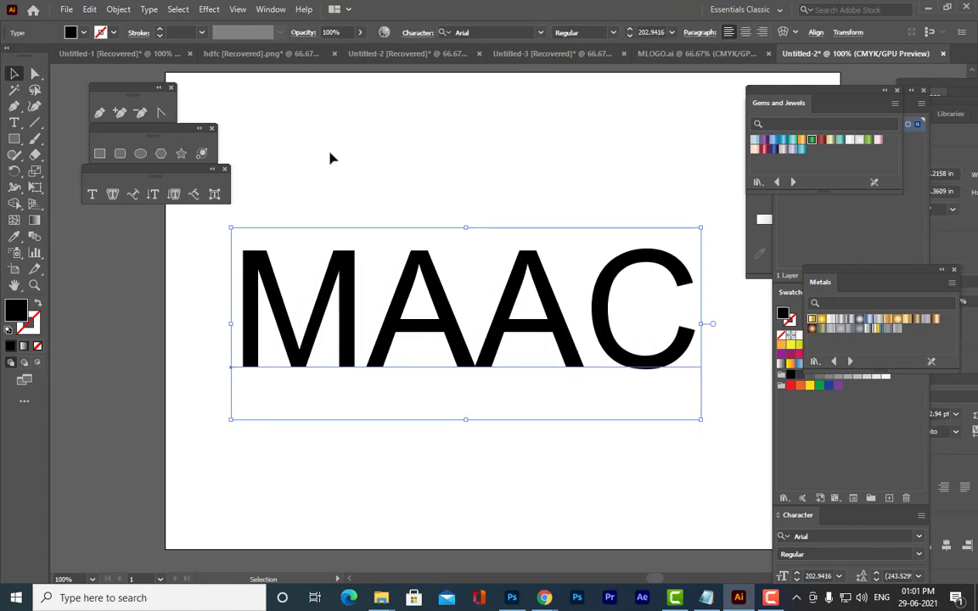
left_click(563, 34)
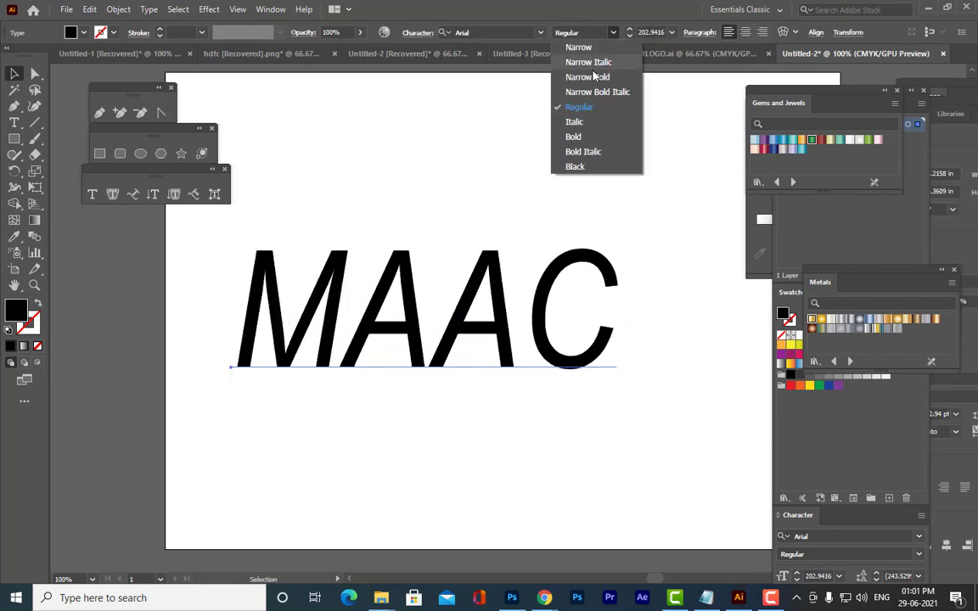
left_click(577, 167)
Move the overlapping floating panels off the artboard and nudge the MAAC text up to its vertical centre
left_click_drag(758, 91, 874, 107)
left_click_drag(686, 273, 747, 222)
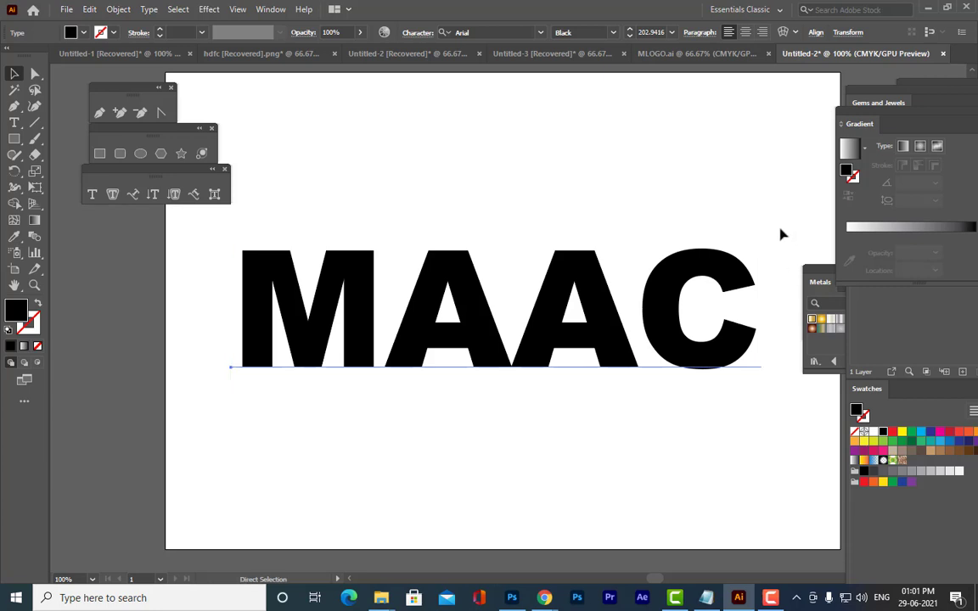
key("ctrl+minus")
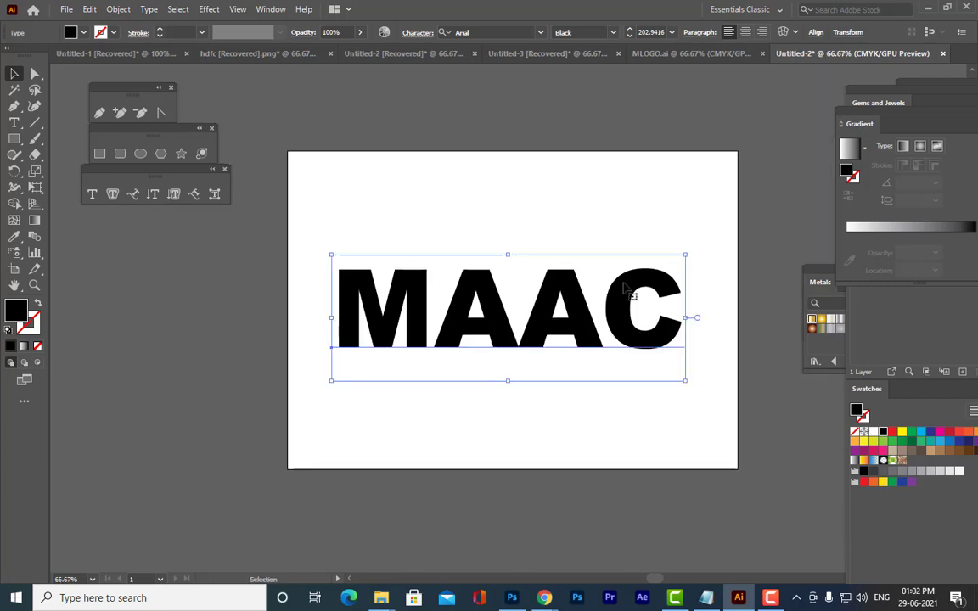
mouse_move(684, 291)
left_mouse_down()
mouse_move(655, 267)
mouse_move(643, 276)
mouse_move(688, 280)
left_mouse_up()
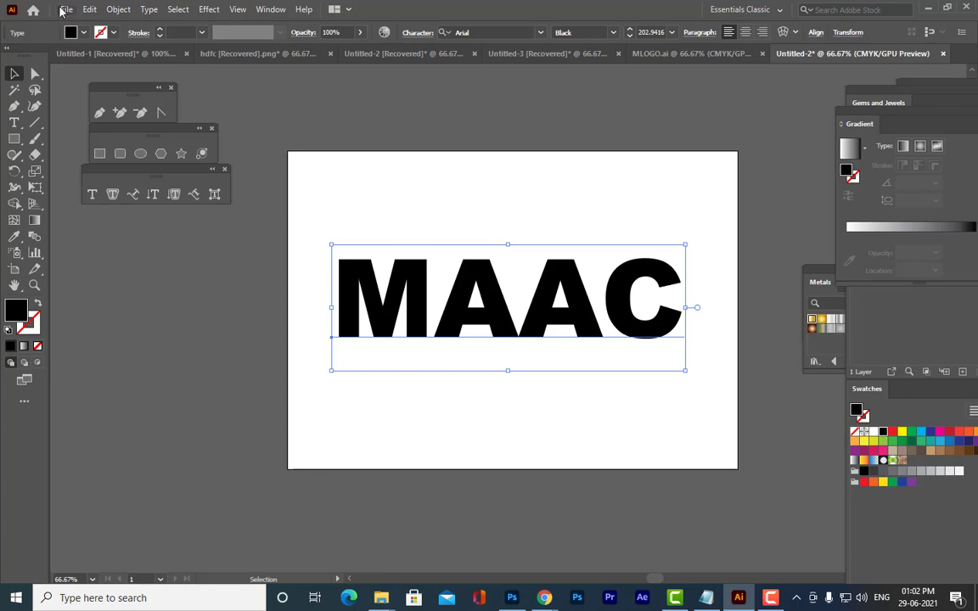
Expand the MAAC text's object and fill into editable shapes and deselect it
left_click(116, 9)
left_click(151, 166)
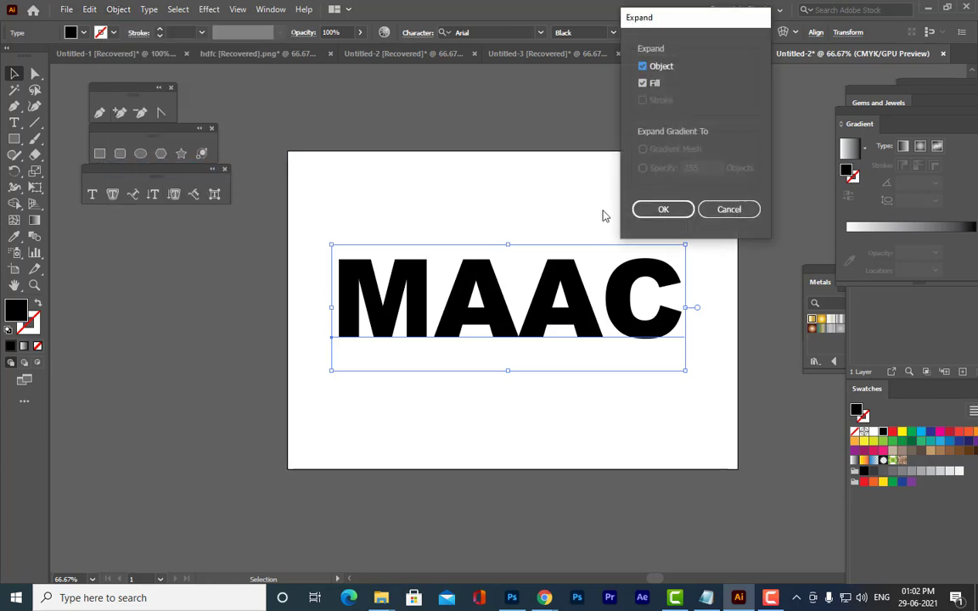
left_click(659, 210)
left_click(561, 129)
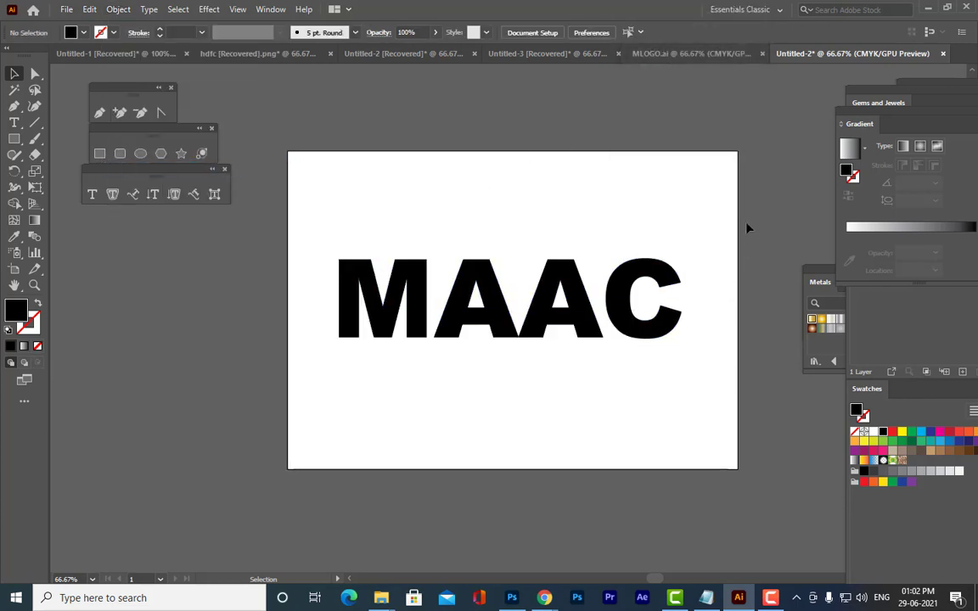
Undo the MAAC text's expansion, repositioning and Arial Black font changes
key("ctrl+z")
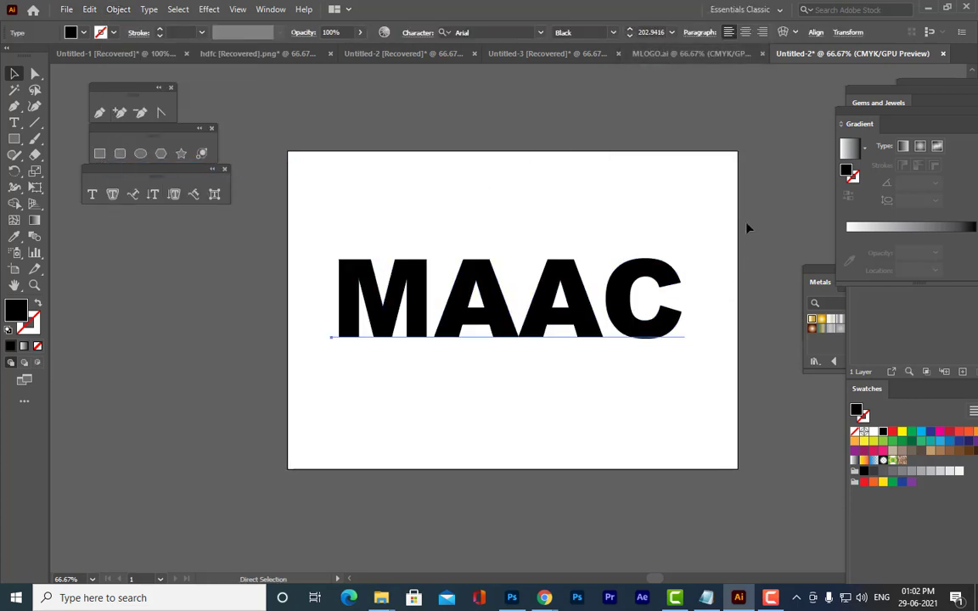
key("ctrl+z")
key("ctrl+z")
key("ctrl+z")
key("ctrl+z")
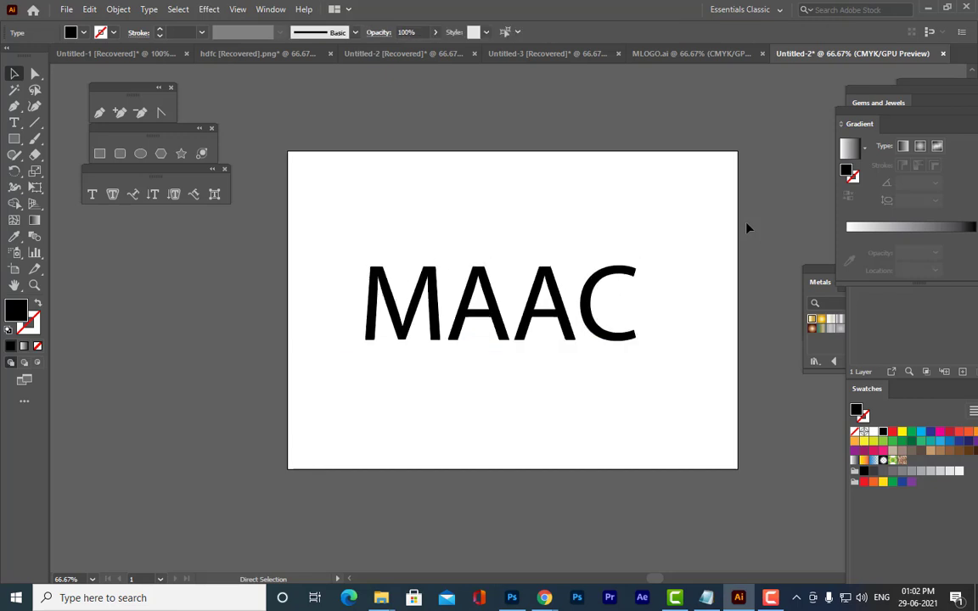
Set the MAAC text's font to Arial with the Black style and reposition the text around the artboard's centre
left_click(607, 276)
mouse_move(608, 276)
left_mouse_down()
mouse_move(635, 277)
mouse_move(620, 276)
left_mouse_up()
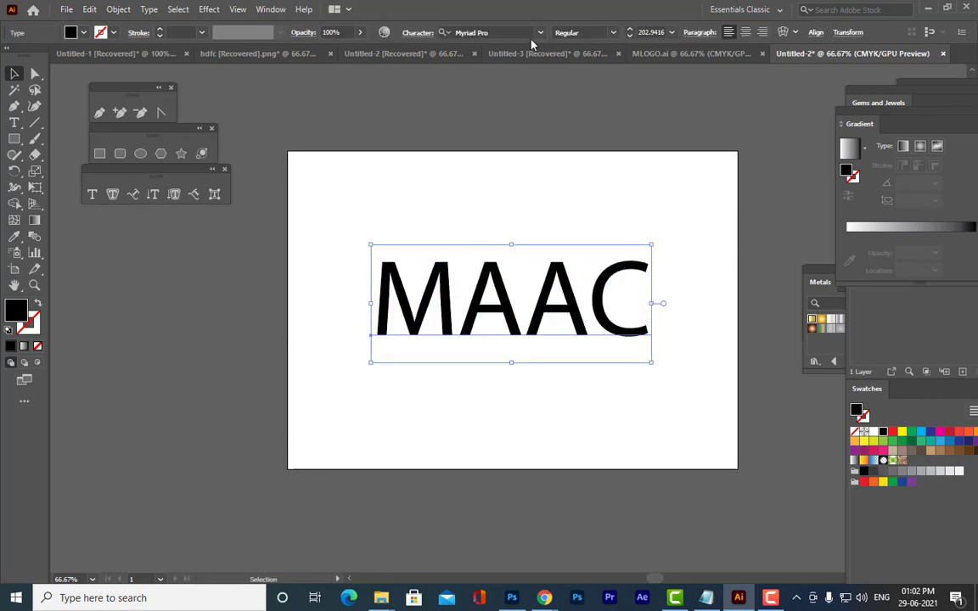
left_click(477, 34)
left_click(540, 32)
left_click(497, 99)
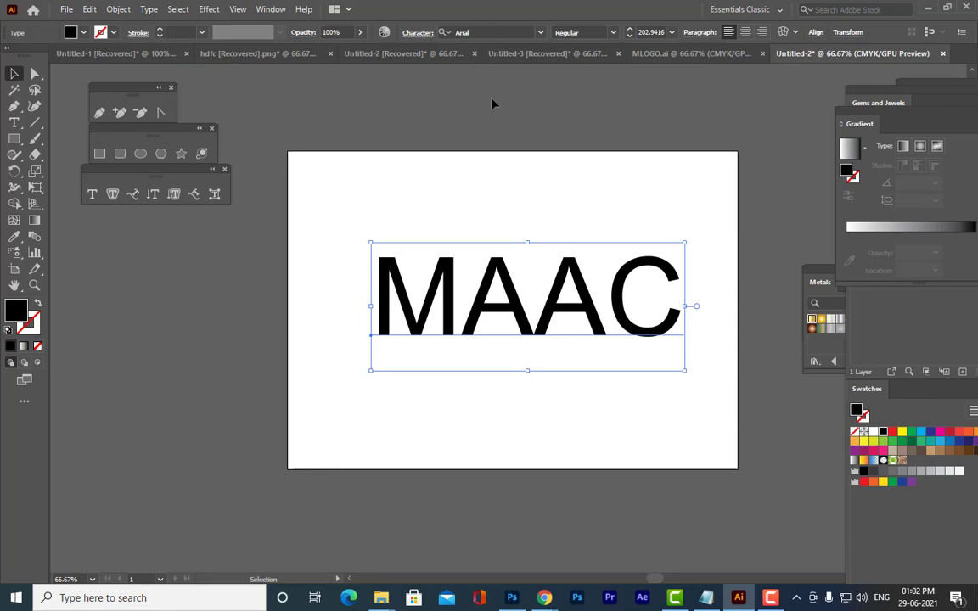
left_click(612, 32)
left_click(582, 167)
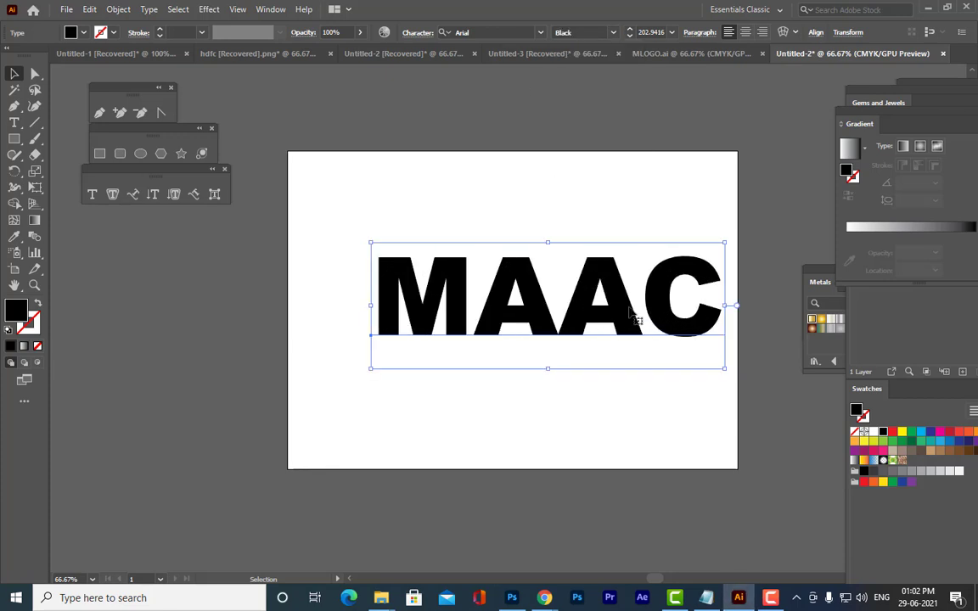
left_click_drag(568, 282, 533, 283)
Give the MAAC text a linear gradient fill running from white to green
left_click_drag(866, 119, 758, 99)
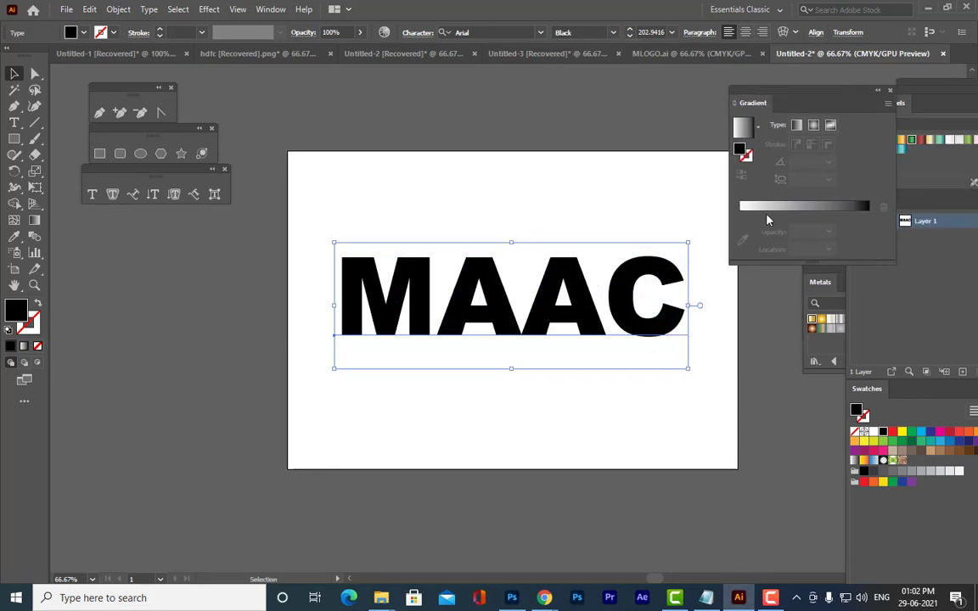
left_click(743, 206)
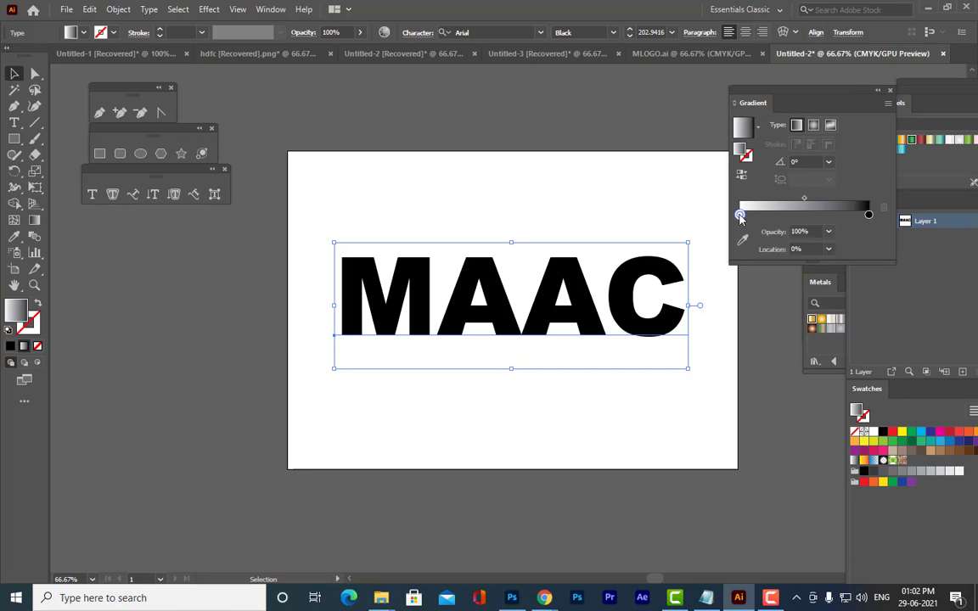
double_click(739, 214)
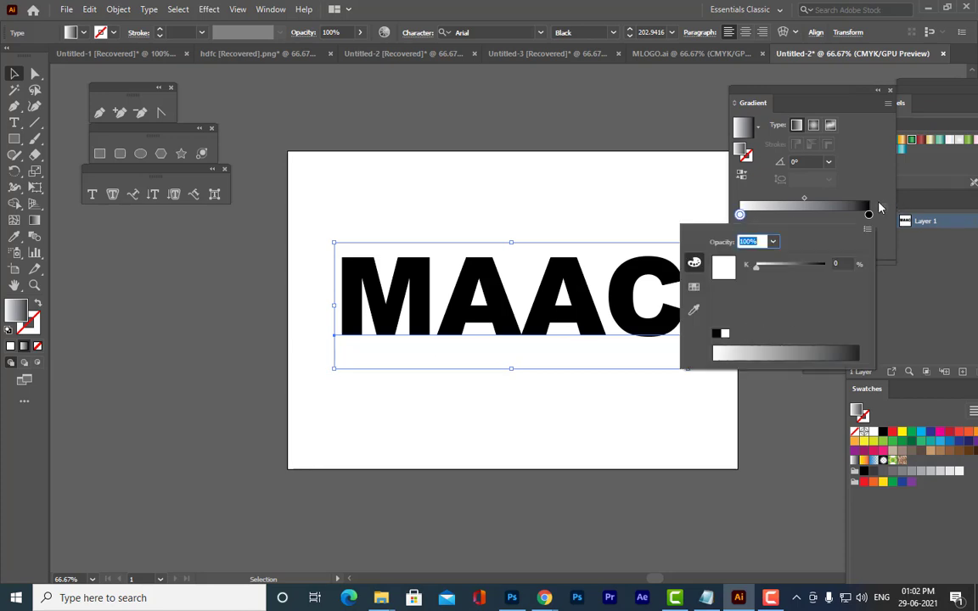
left_click(867, 212)
double_click(868, 212)
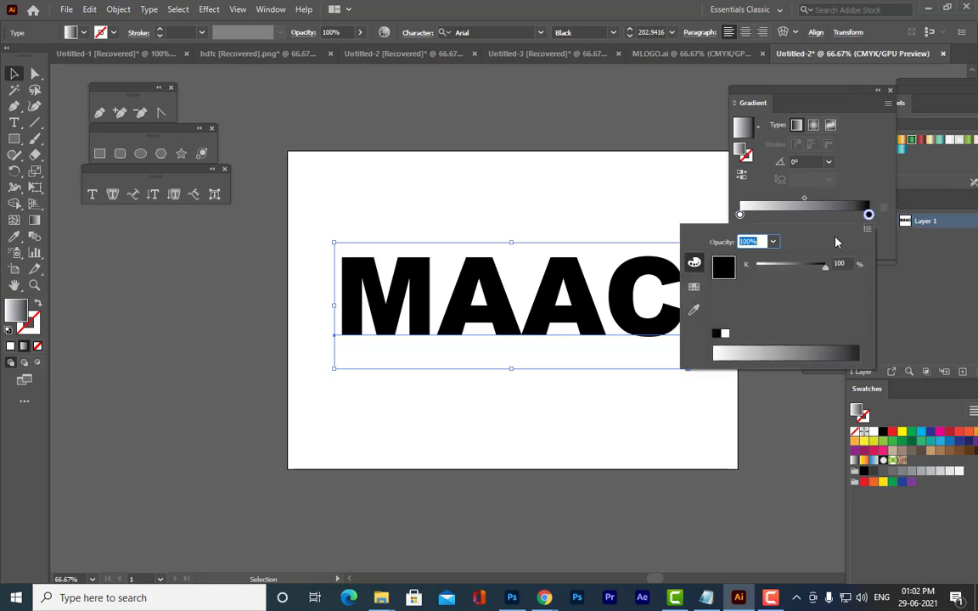
left_click(693, 287)
left_click(752, 259)
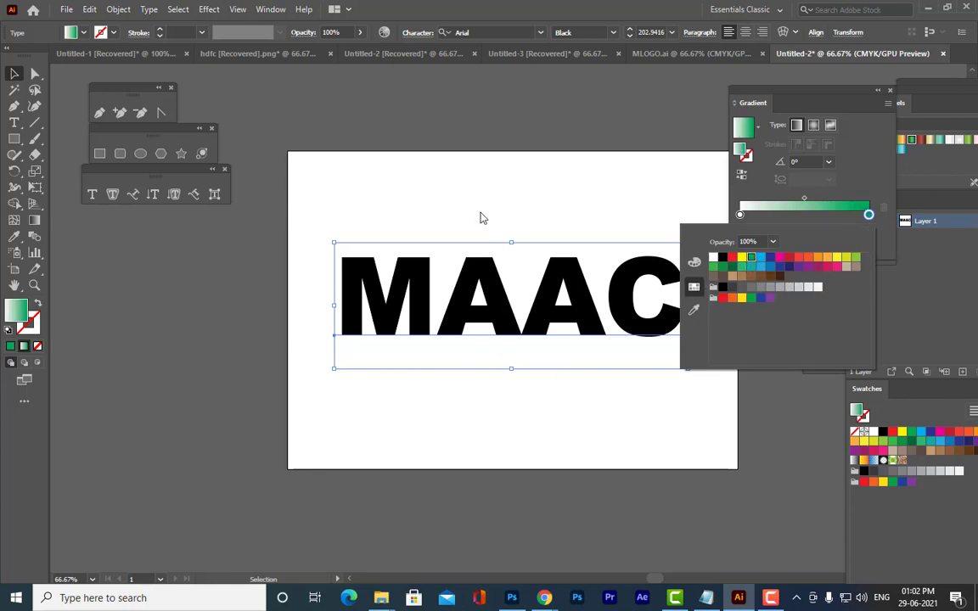
left_click(492, 128)
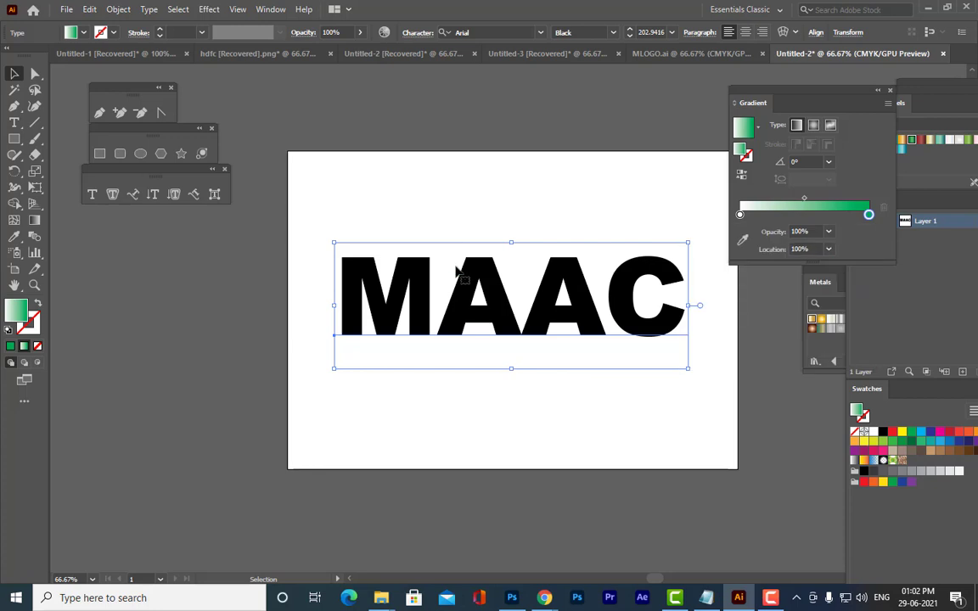
Expand the MAAC text's object and fill into shapes and deselect the result
left_click(524, 109)
left_click(488, 276)
left_click(118, 9)
left_click(206, 172)
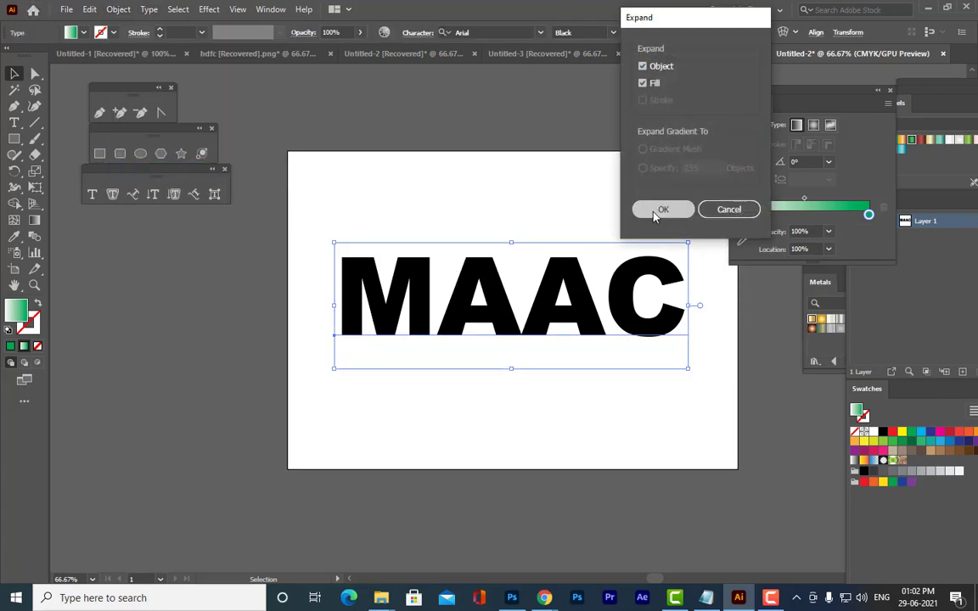
left_click(653, 212)
left_click(560, 139)
left_click(575, 268)
left_click(757, 220)
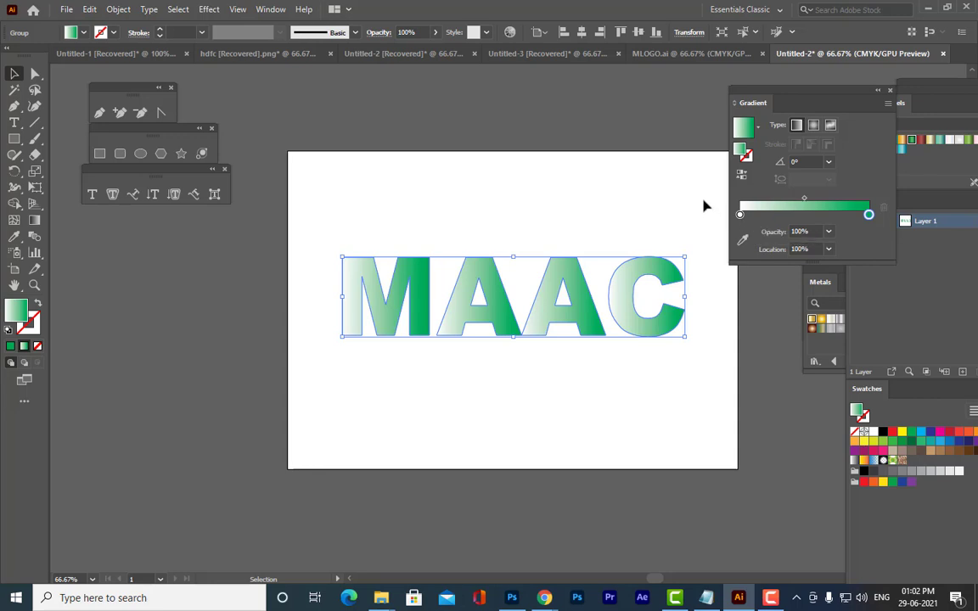
left_click(583, 175)
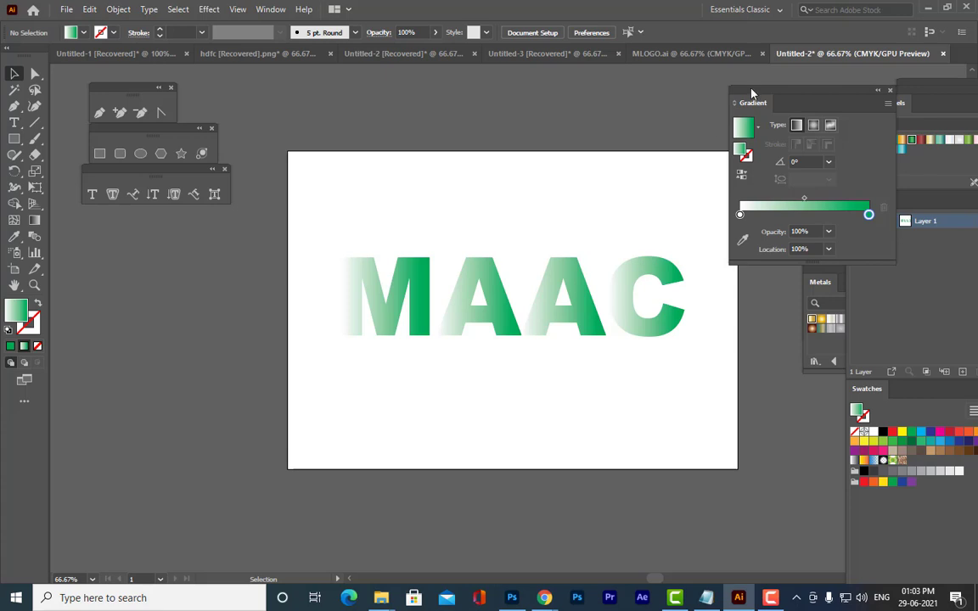
Move the Gradient panel clear of the artboard and nudge the MAAC lettering slightly up
left_click_drag(750, 91, 781, 91)
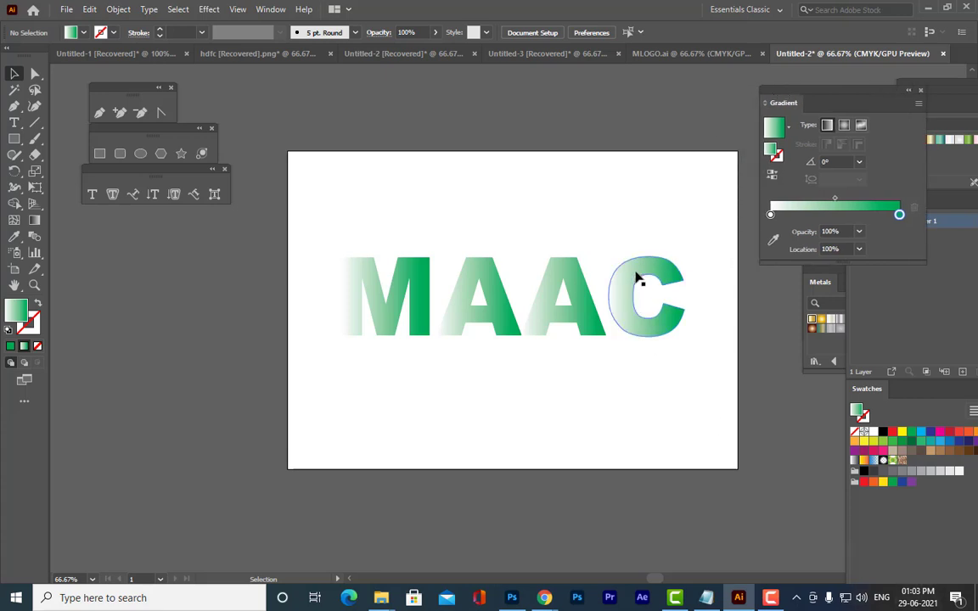
key("ctrl+plus")
key("ctrl+minus")
mouse_move(575, 275)
left_mouse_down()
mouse_move(572, 240)
mouse_move(573, 271)
left_mouse_up()
left_click(672, 397)
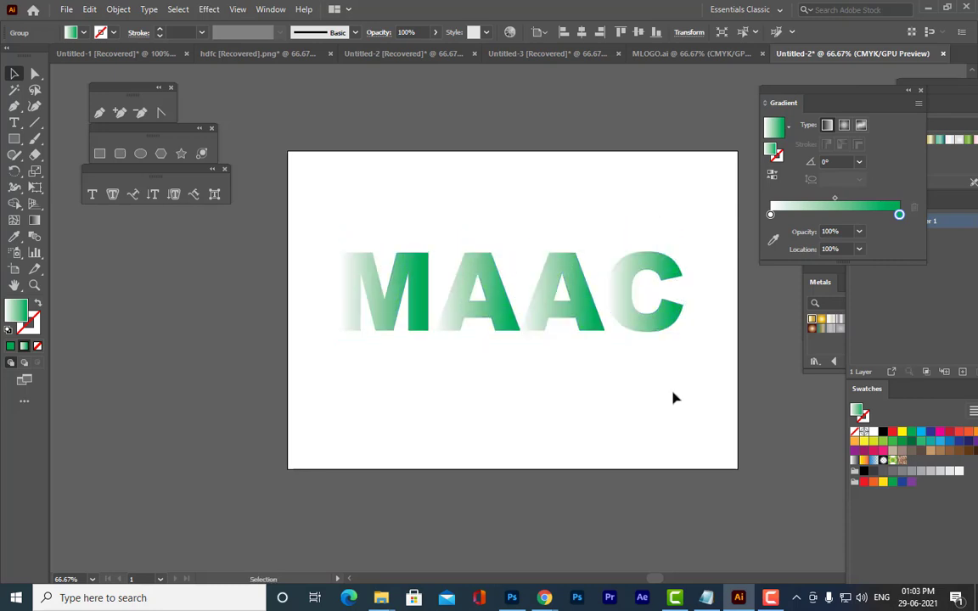
Hide the gradient annotator and sweep the MAAC lettering's gradient diagonally across the M and first A at about -18°
left_click(593, 308)
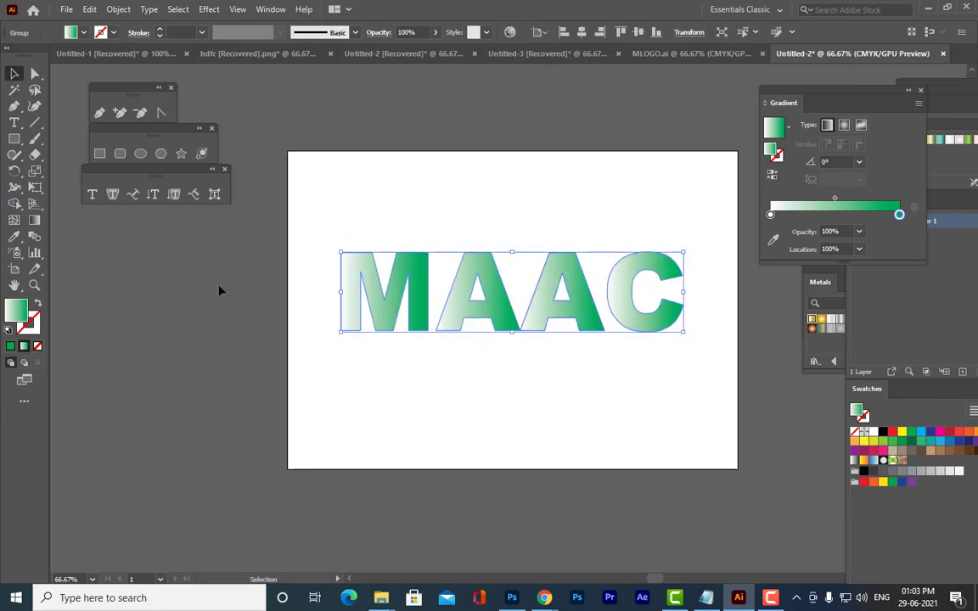
key("g")
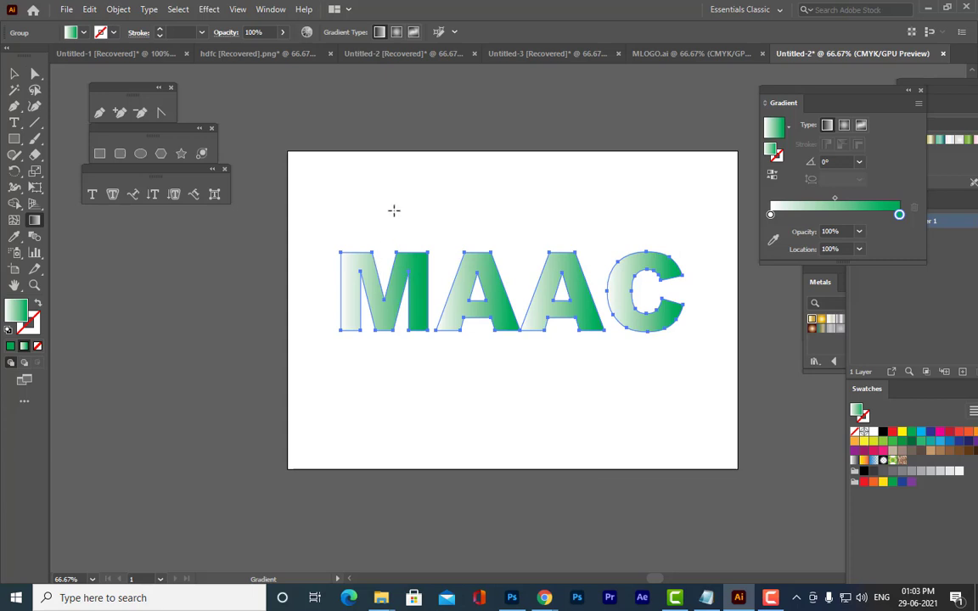
left_click_drag(393, 210, 518, 263)
left_click(244, 9)
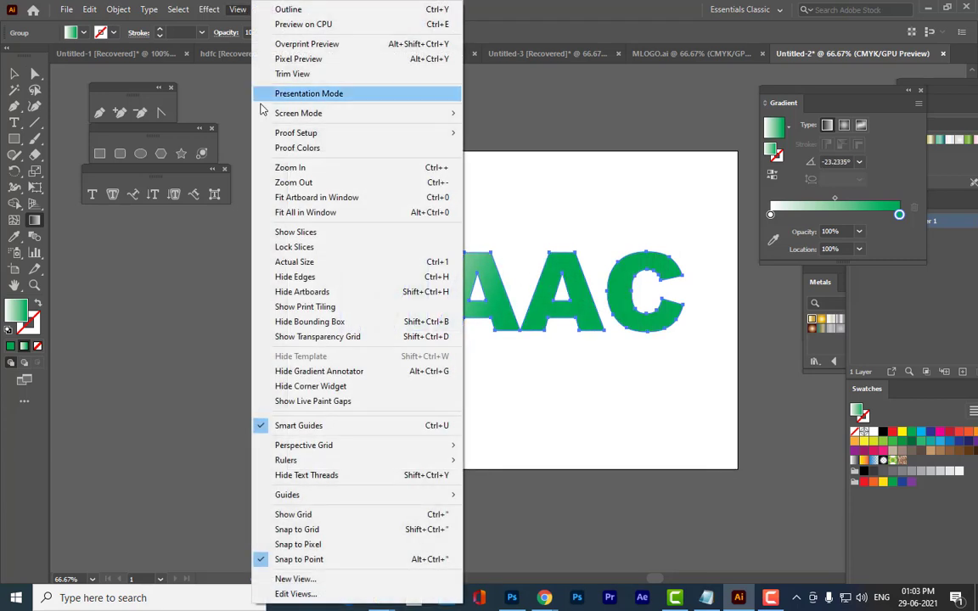
left_click(353, 372)
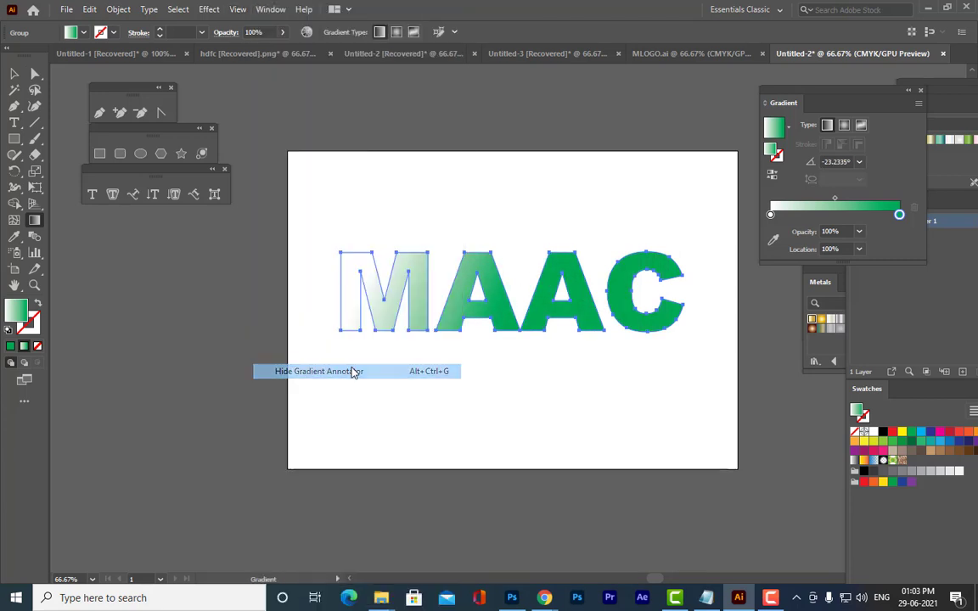
mouse_move(330, 238)
left_mouse_down()
mouse_move(607, 316)
mouse_move(635, 302)
mouse_move(367, 229)
mouse_move(434, 268)
mouse_move(344, 295)
mouse_move(399, 340)
mouse_move(387, 288)
mouse_move(613, 315)
mouse_move(476, 298)
left_mouse_up()
left_click(14, 73)
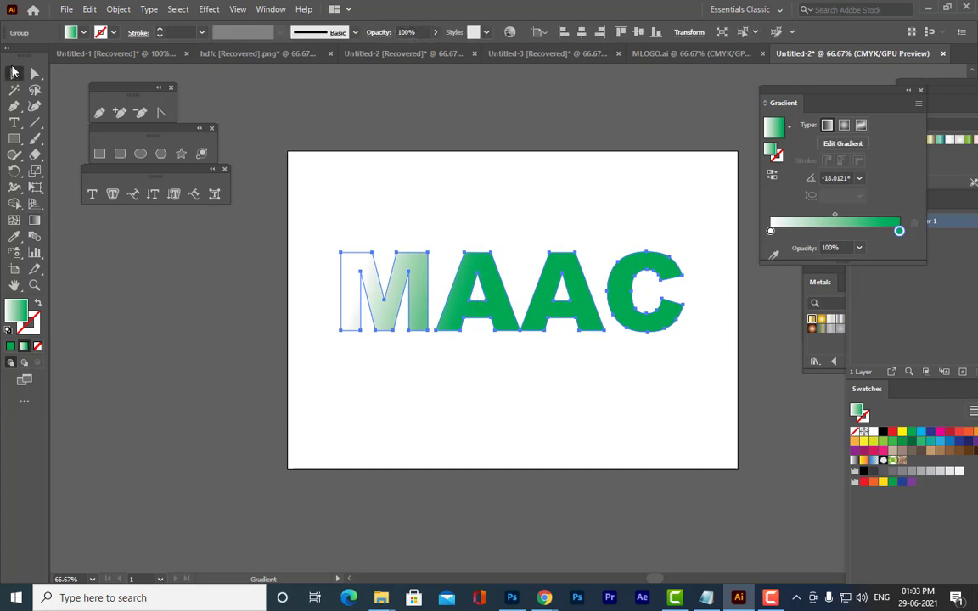
Delete the MAAC lettering and move the Gradient panel off the empty artboard
left_click(503, 173)
left_click(490, 304)
key("Delete")
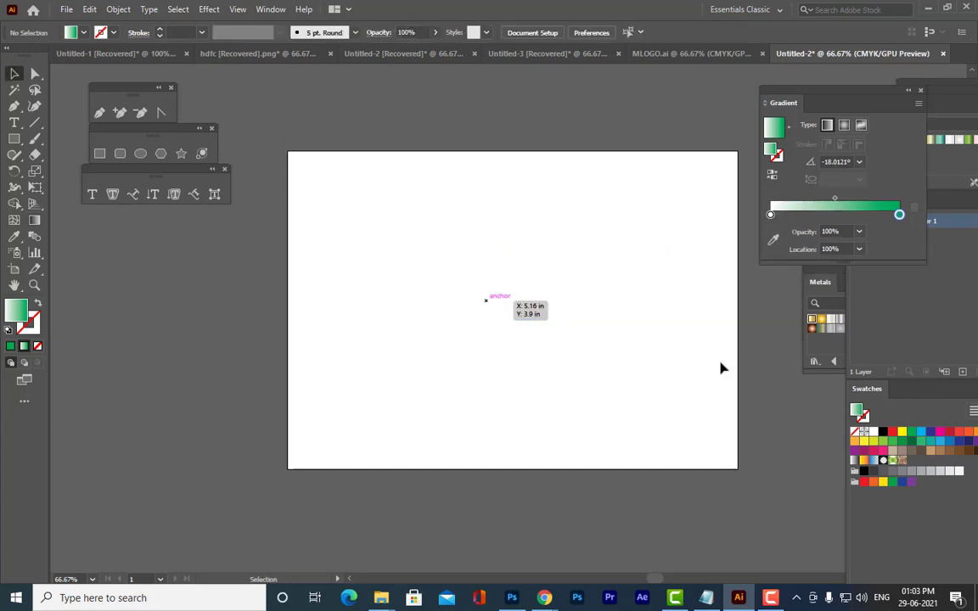
left_click_drag(789, 95, 740, 110)
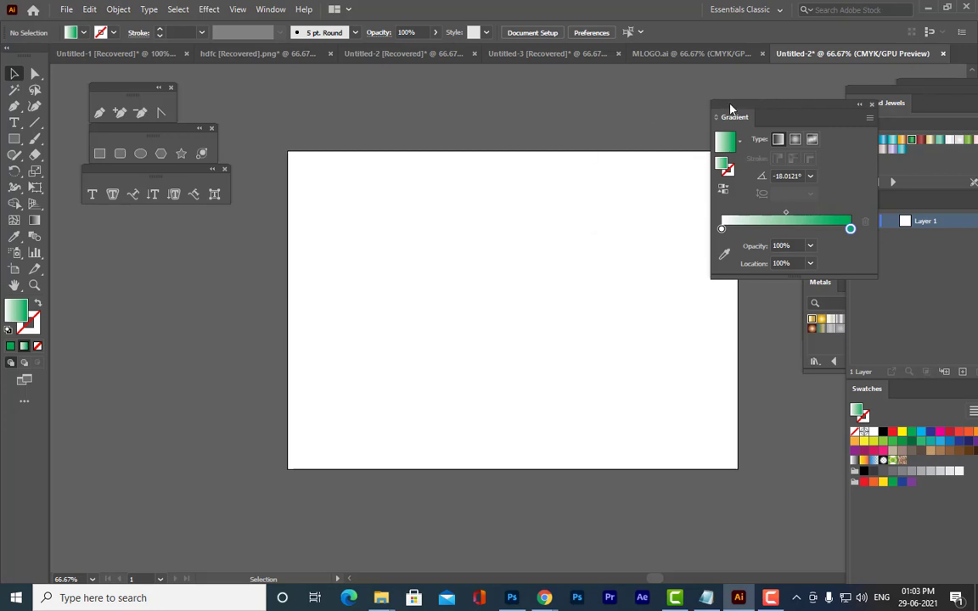
left_click_drag(730, 108, 800, 106)
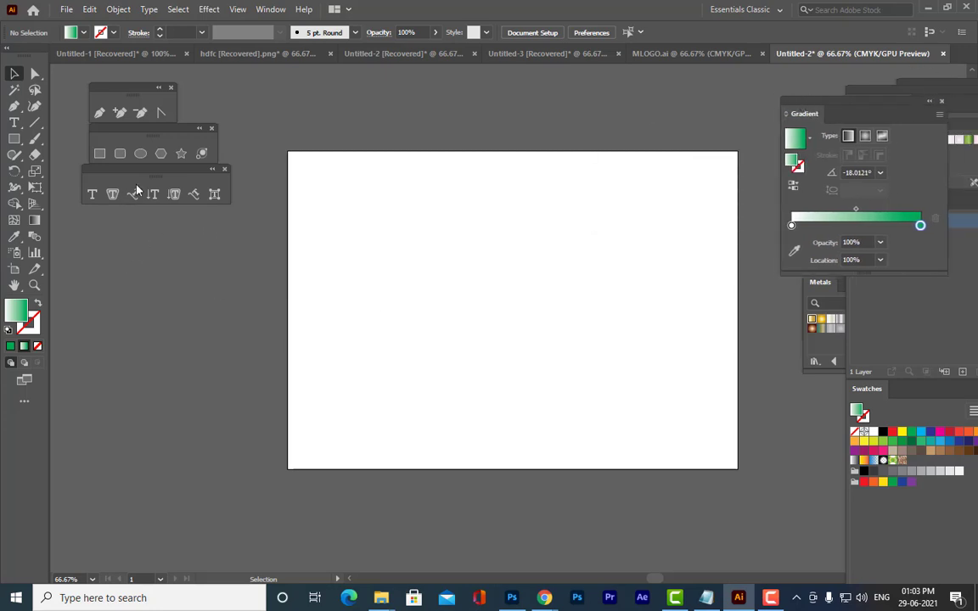
Draw a large rectangle in the middle of the artboard, shift it slightly to centre it, and keep it selected
left_click(99, 153)
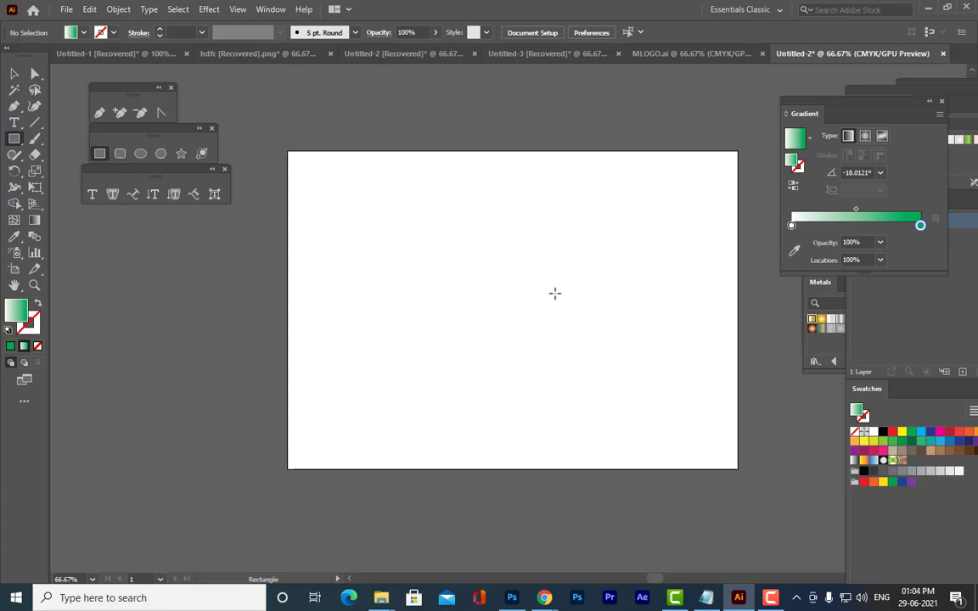
left_click_drag(348, 206, 685, 386)
left_click(14, 73)
left_click_drag(473, 252, 466, 257)
left_click(439, 181)
left_click(406, 303)
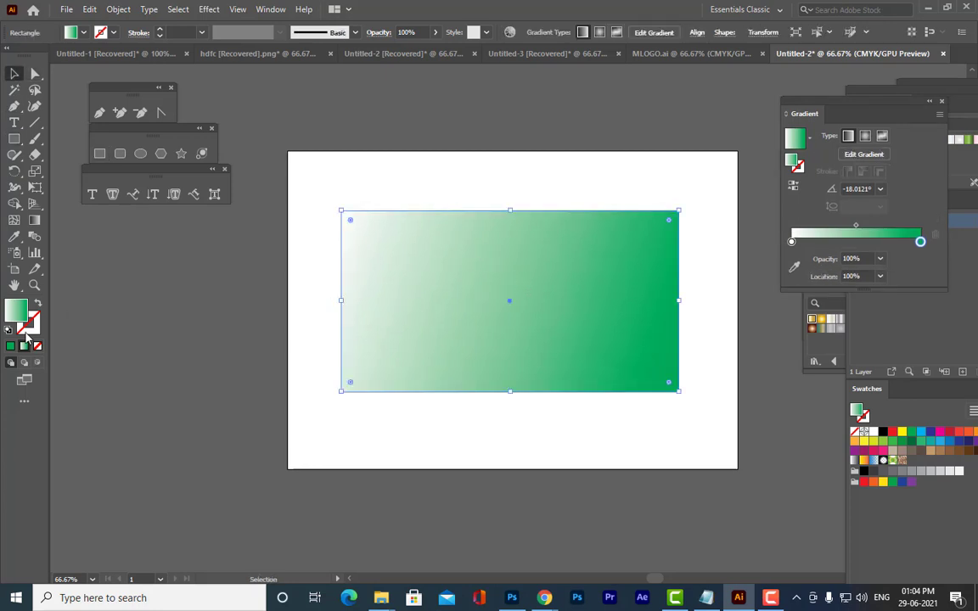
Give the rectangle a near-black stroke, remove its gradient fill, and deselect it
double_click(24, 306)
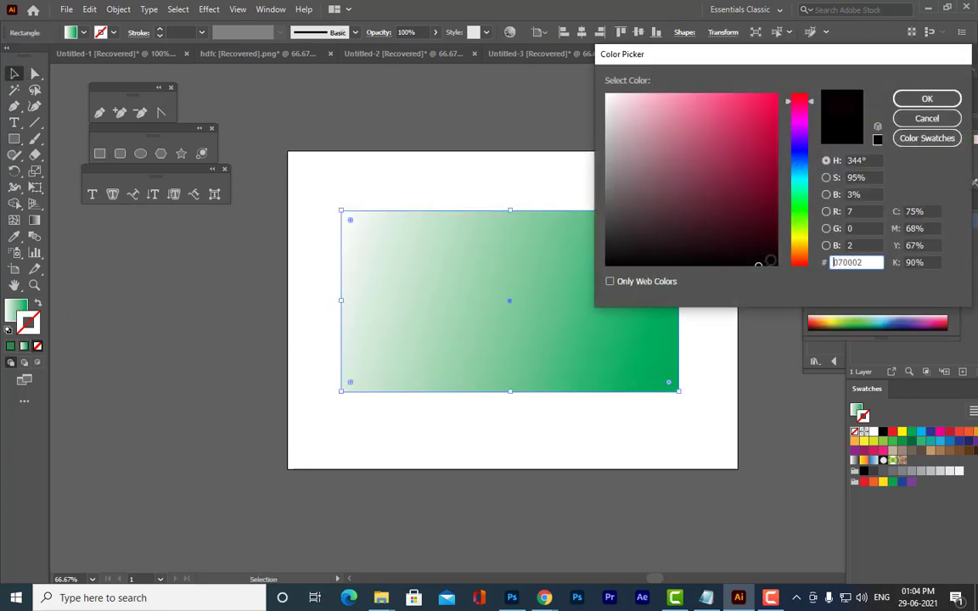
left_click(927, 98)
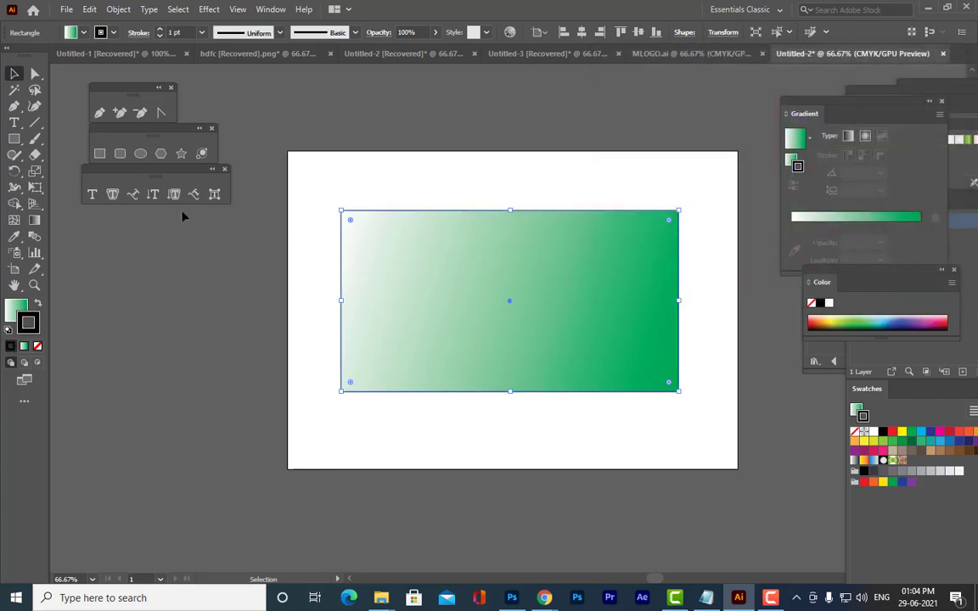
left_click(25, 309)
key("slash")
left_click(208, 313)
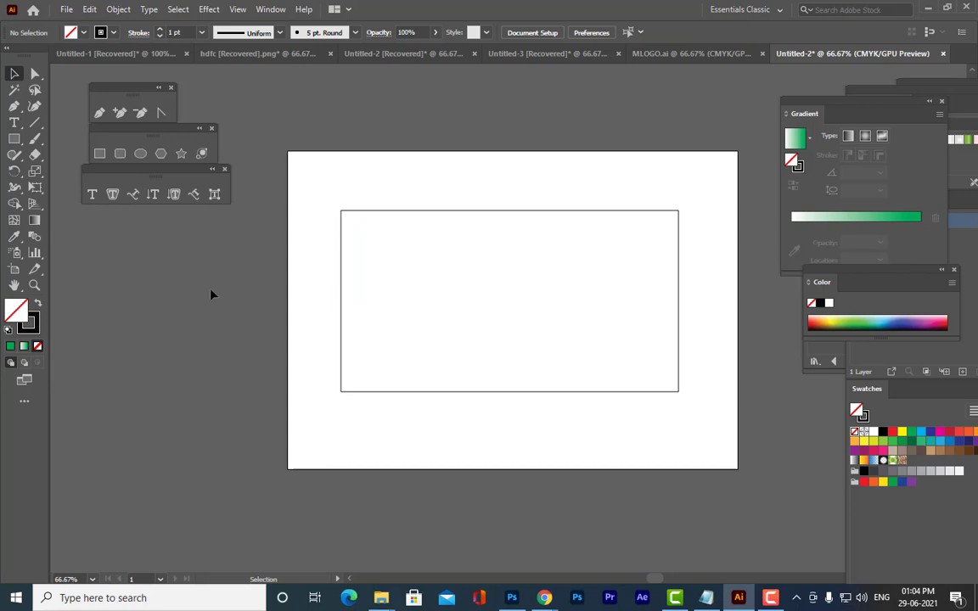
Look through the Envelope Distort options for the selected rectangle
left_click(459, 212)
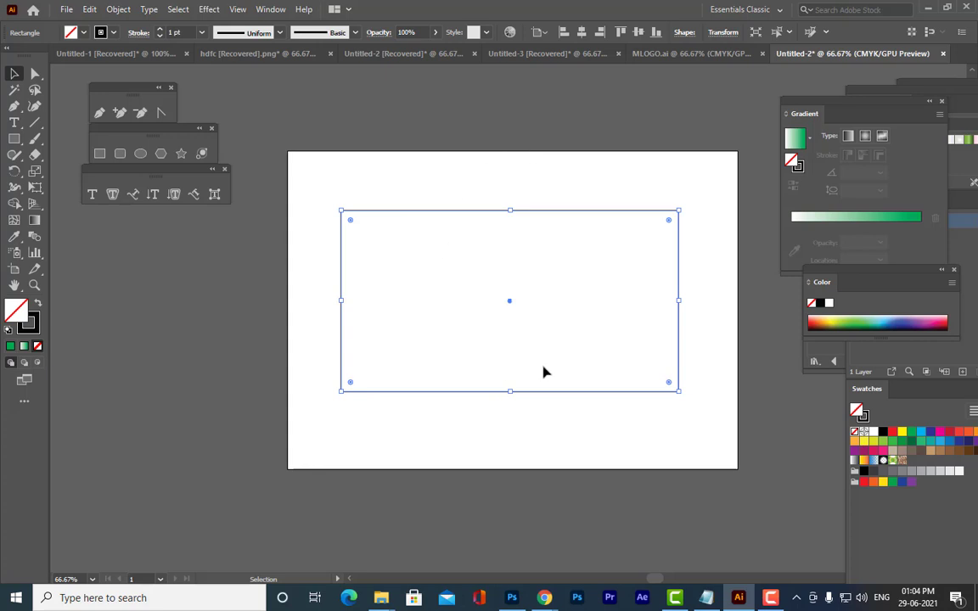
left_click(118, 10)
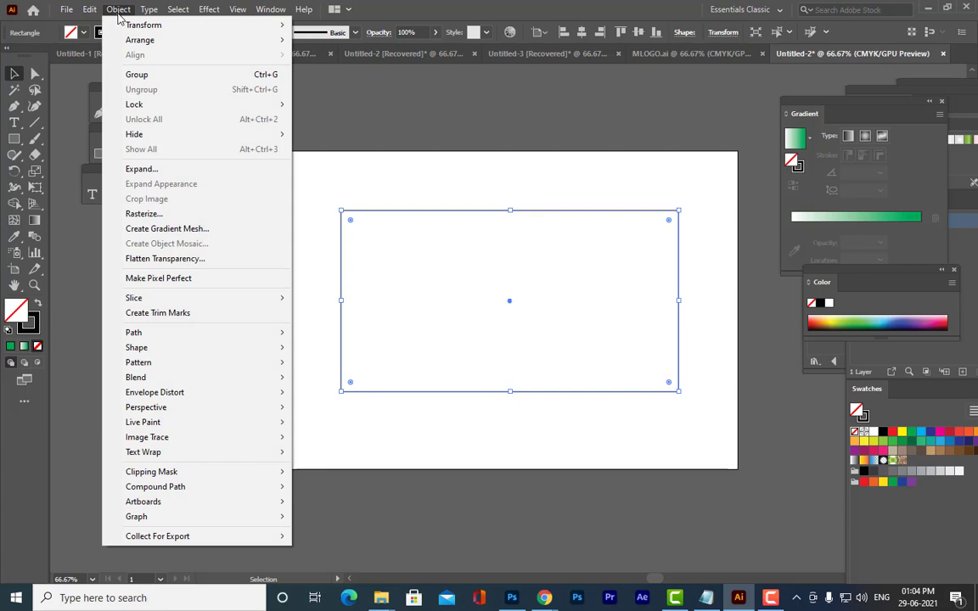
mouse_move(168, 393)
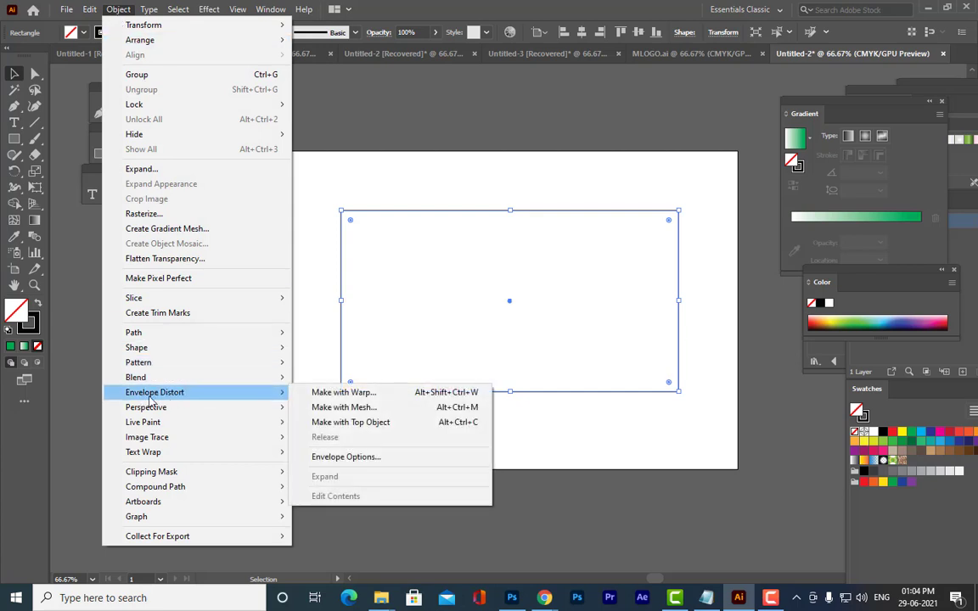
left_click(360, 86)
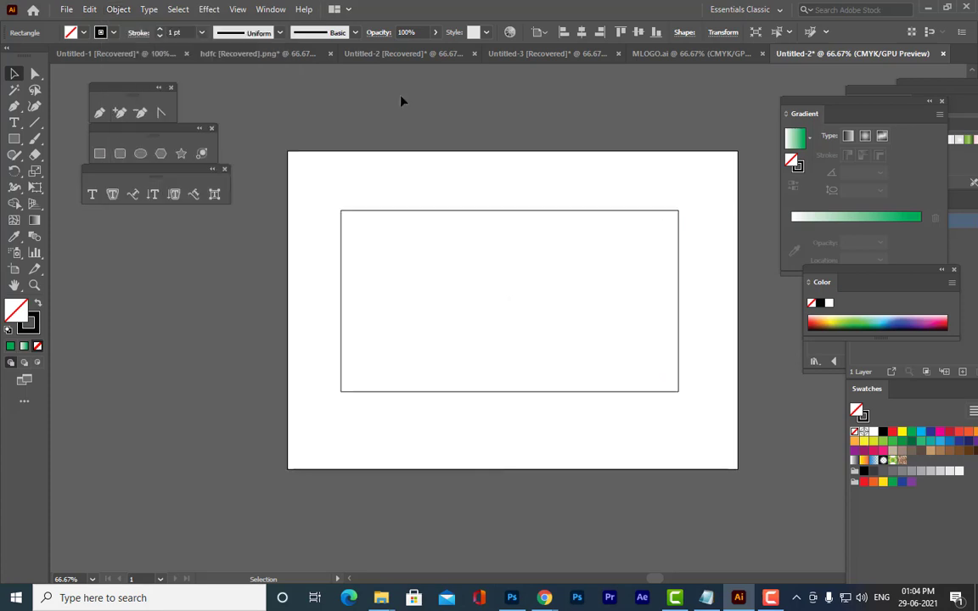
left_click(506, 210)
left_click(545, 162)
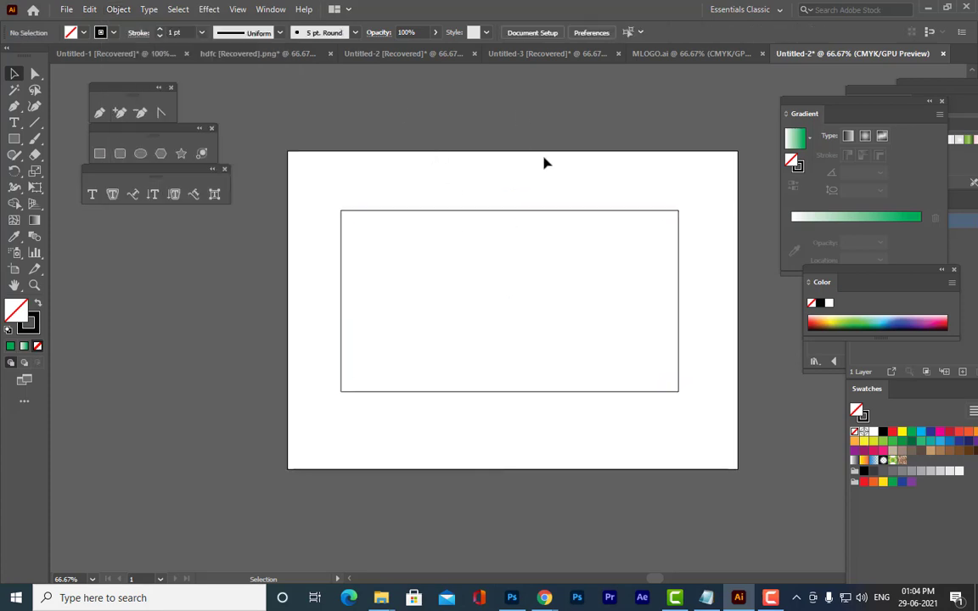
left_click(554, 211)
left_click(596, 157)
left_click(528, 210)
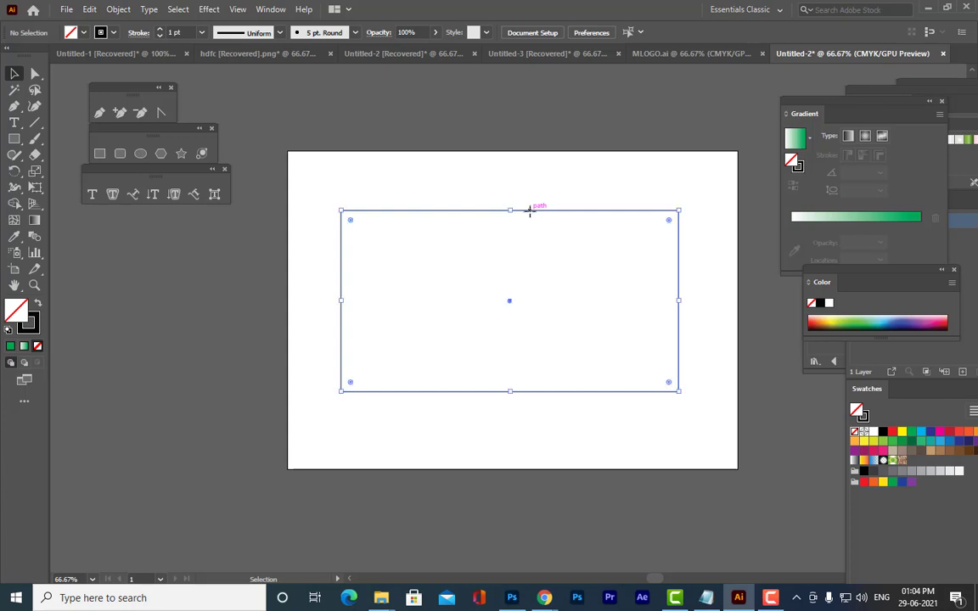
Add anchor points midway along the rectangle's top and bottom edges and pull them outward into shallow peaks
left_click(119, 114)
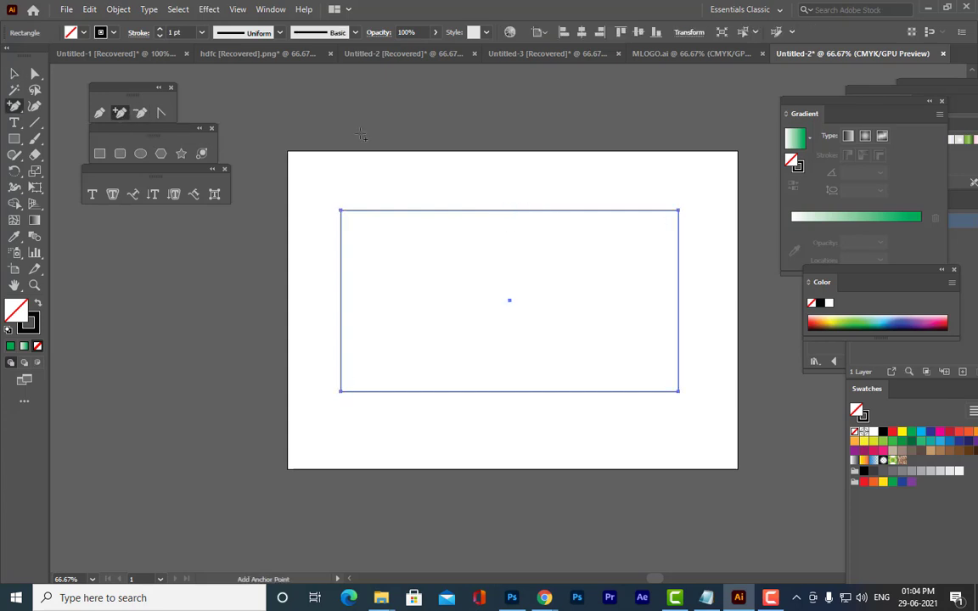
left_click(517, 211)
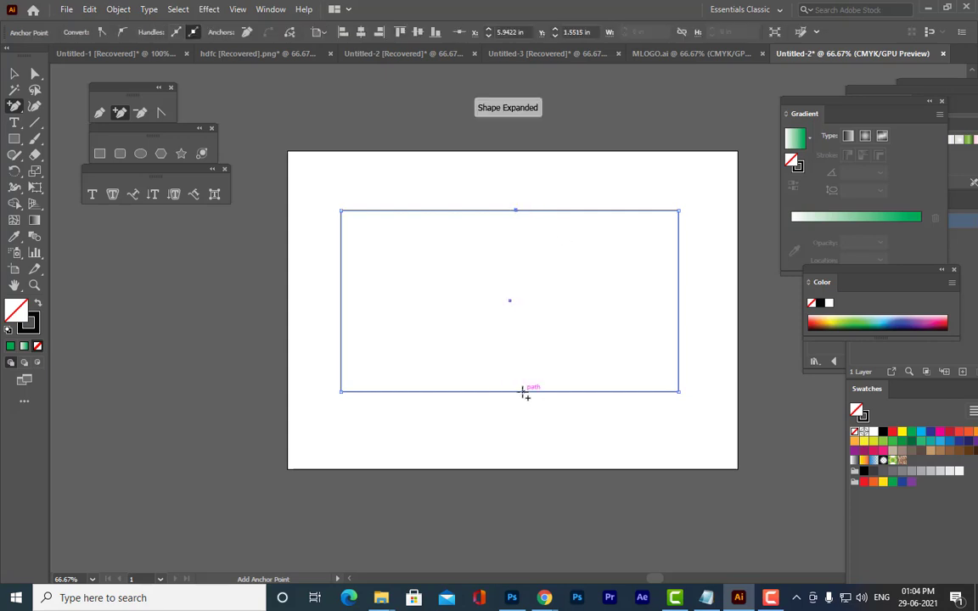
left_click(520, 391)
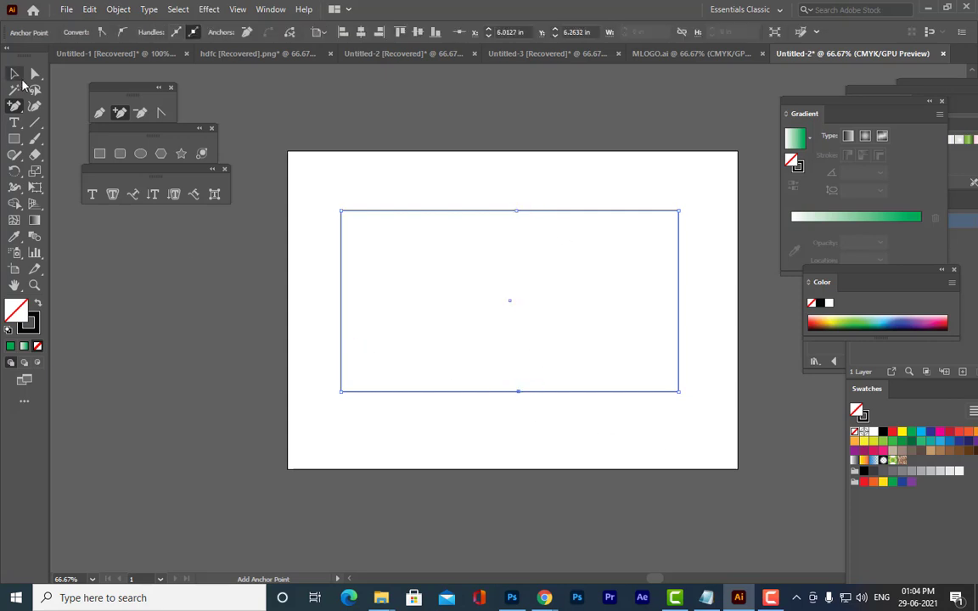
left_click(35, 74)
left_click_drag(517, 210, 512, 187)
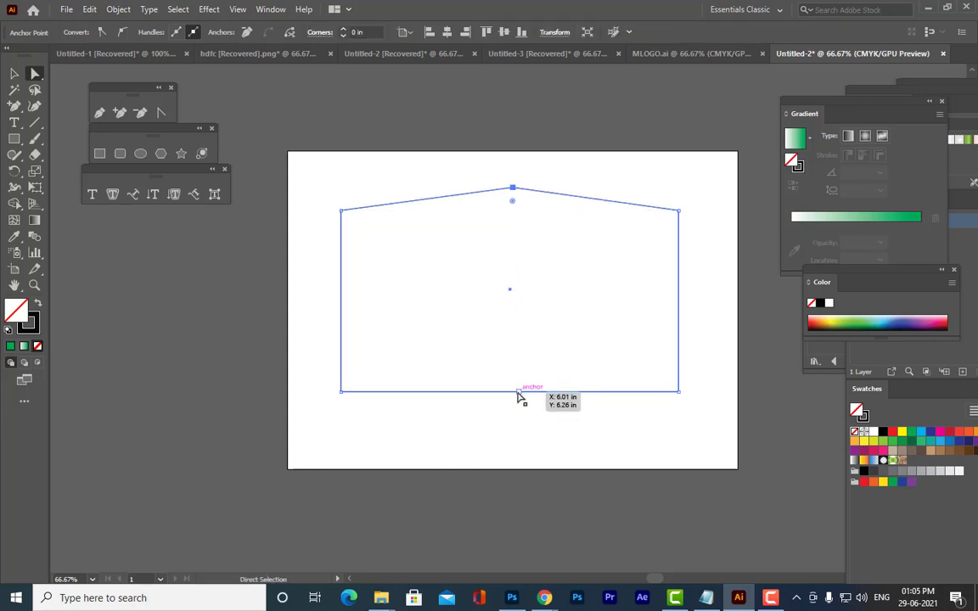
left_click_drag(519, 392, 506, 428)
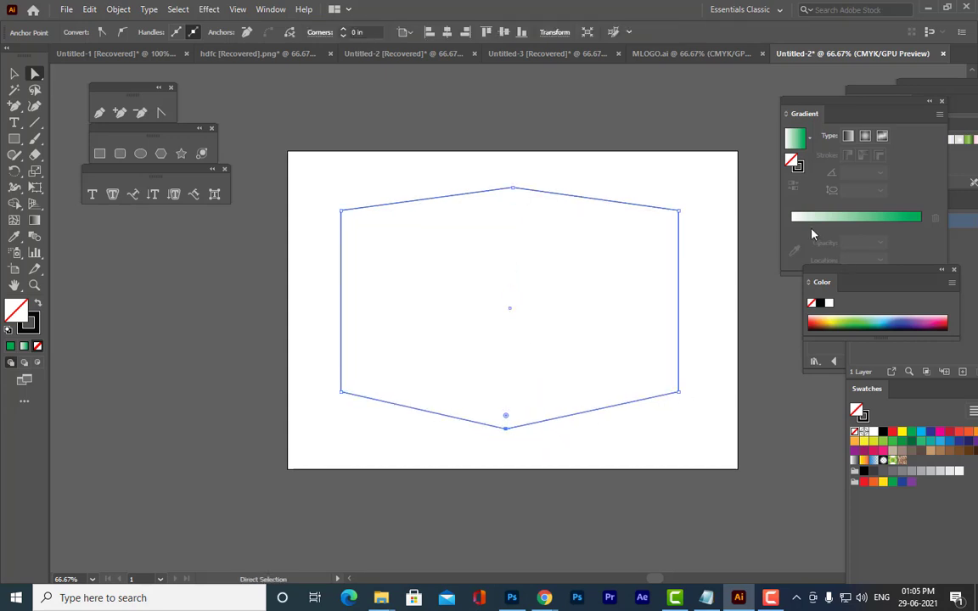
Move the shape's two upper corner points down and its two lower corner points up to form a symmetrical hexagon
left_click_drag(680, 212, 680, 237)
left_click_drag(342, 211, 340, 235)
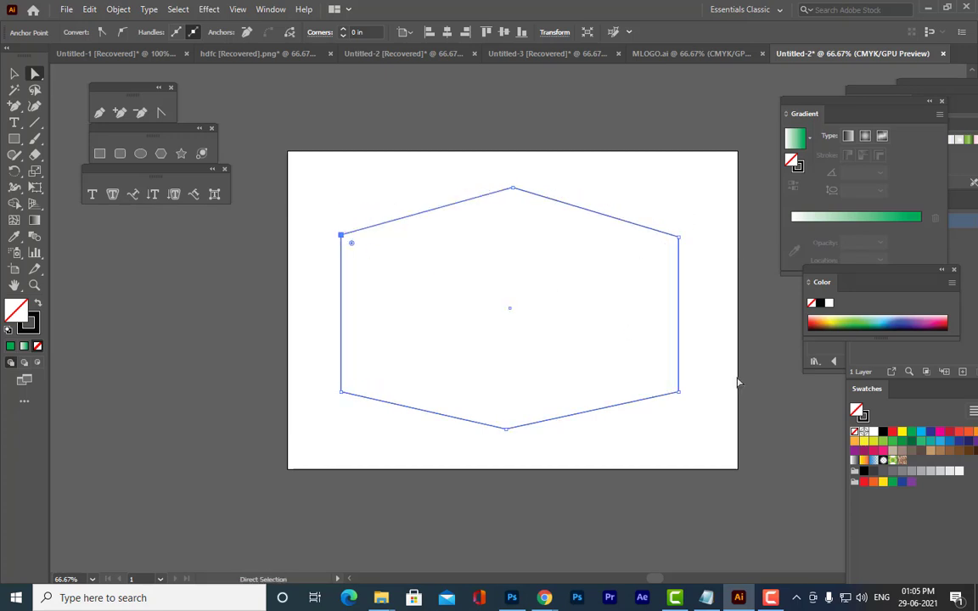
left_click_drag(679, 396, 680, 380)
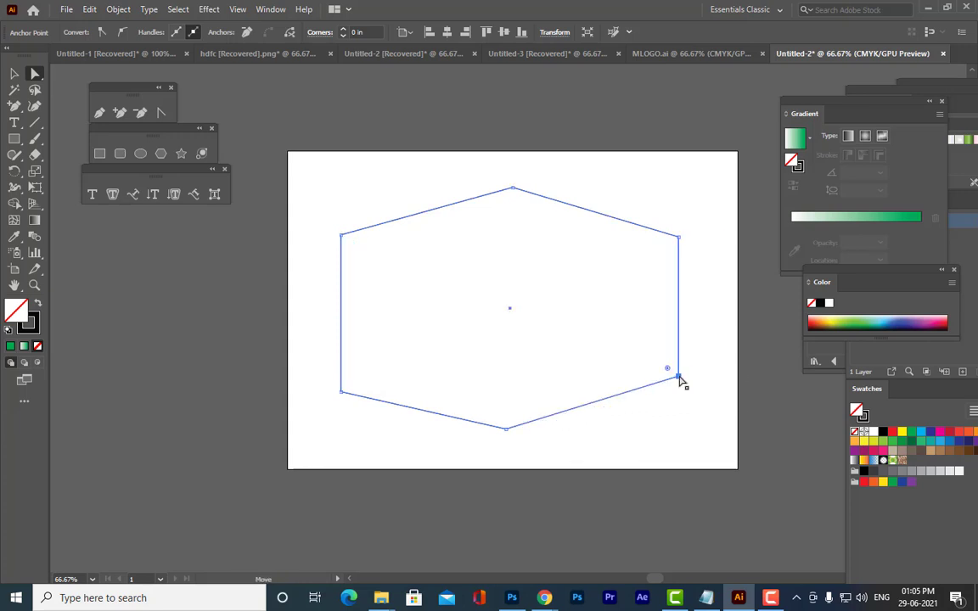
left_click_drag(342, 393, 342, 376)
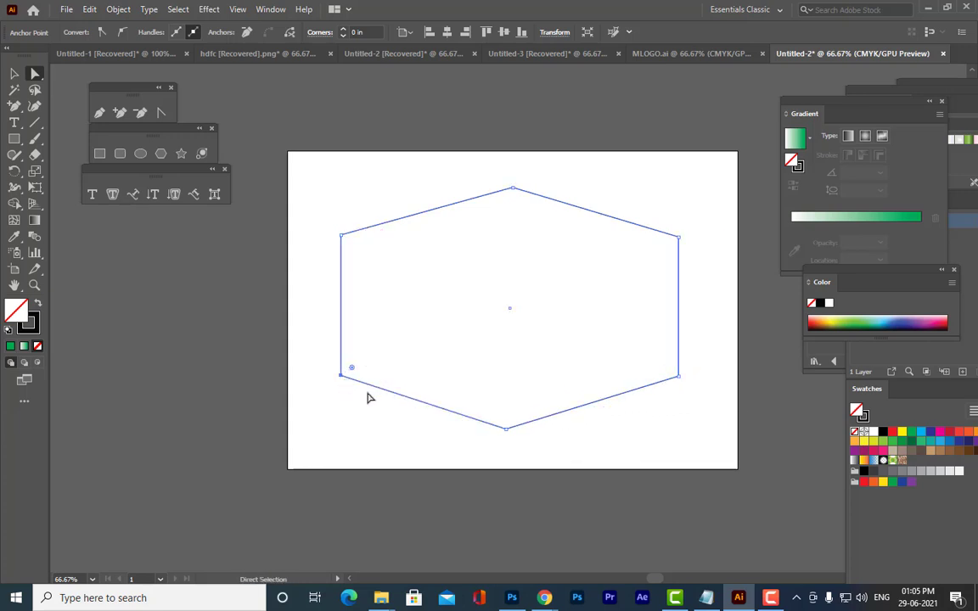
Scale the hexagon down about its centre, move it to the upper part of the artboard, and deselect it
left_click(13, 74)
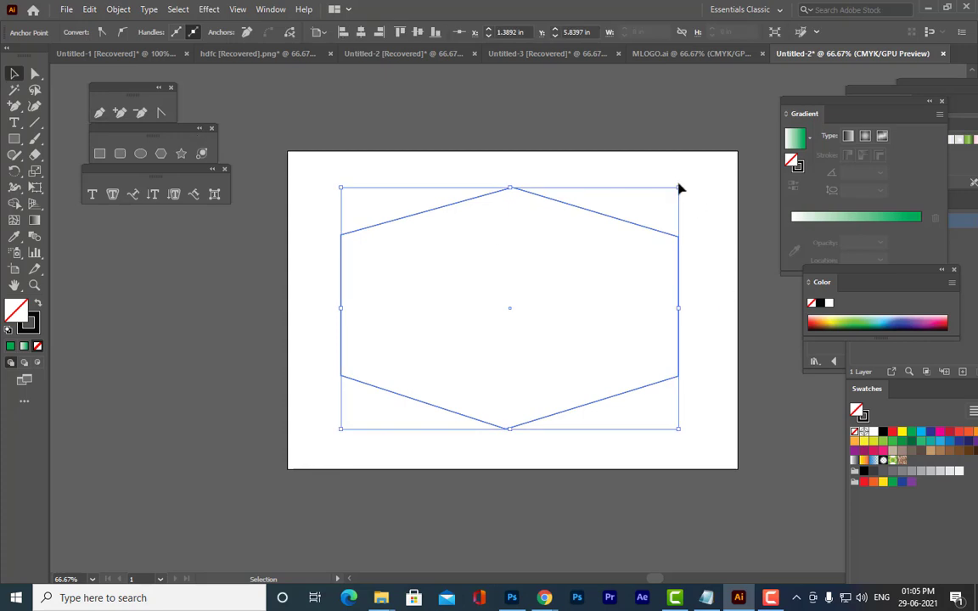
left_click_drag(679, 187, 617, 230)
left_click_drag(560, 253, 562, 197)
left_click(705, 278)
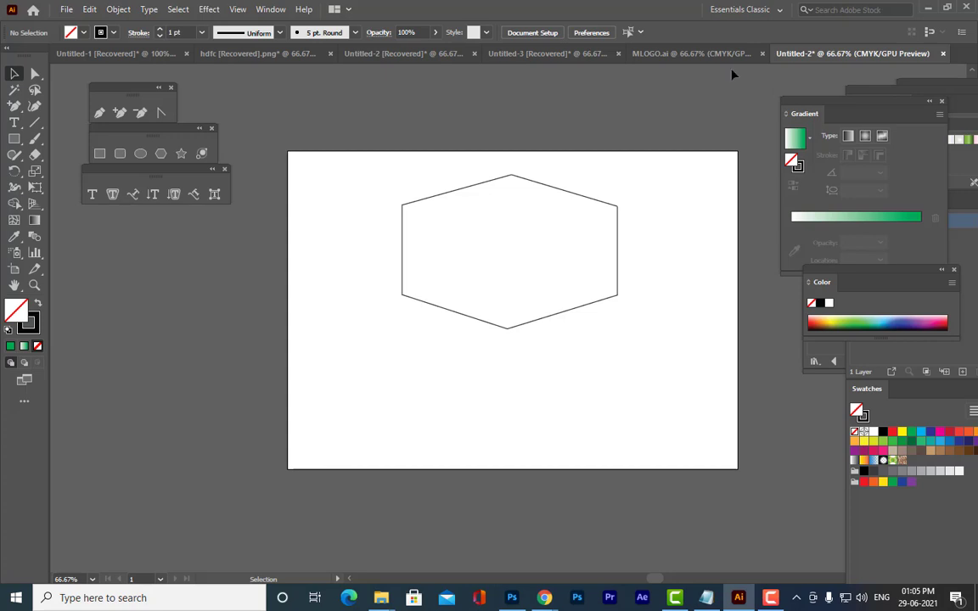
Add the text MAAC on the artboard below the hexagon
left_click(91, 195)
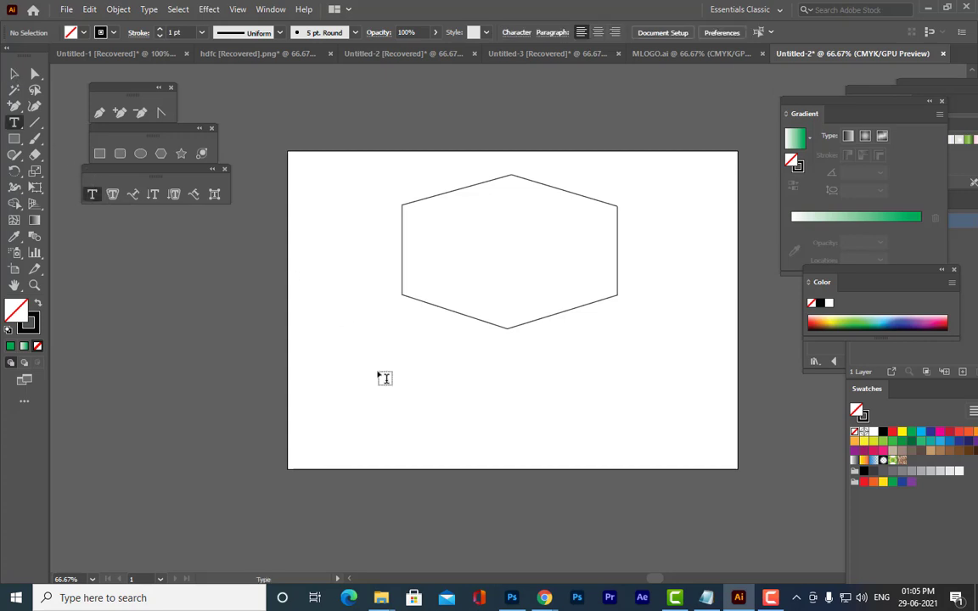
left_click(432, 384)
type("MAAC")
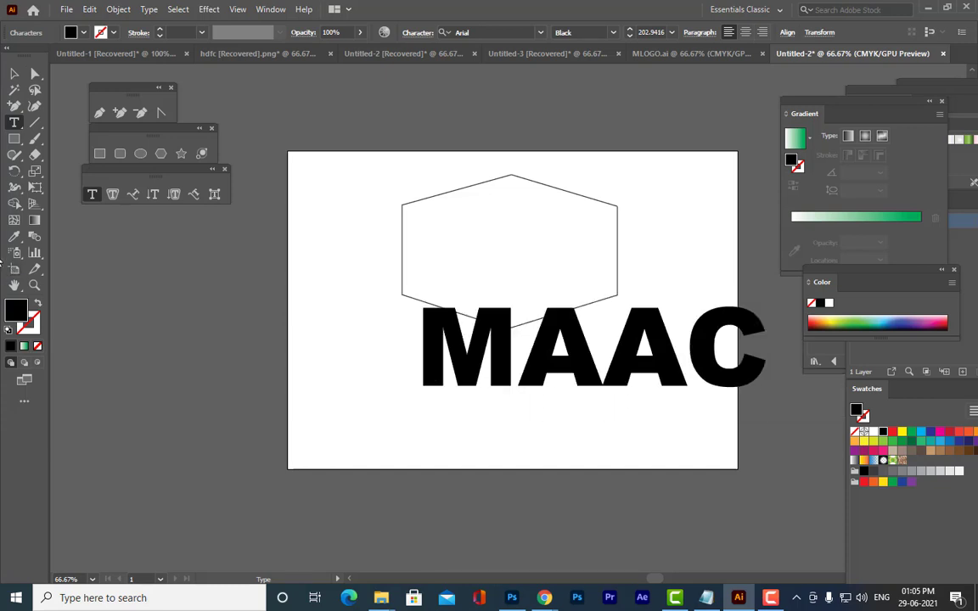
Scale the MAAC text down to about 166 pt and centre it over the hexagon
left_click(14, 74)
left_click_drag(626, 342, 537, 380)
left_click_drag(681, 329, 694, 326)
left_click_drag(598, 371, 595, 250)
left_click(683, 251)
left_click_drag(711, 196, 671, 211)
left_click_drag(639, 243, 616, 223)
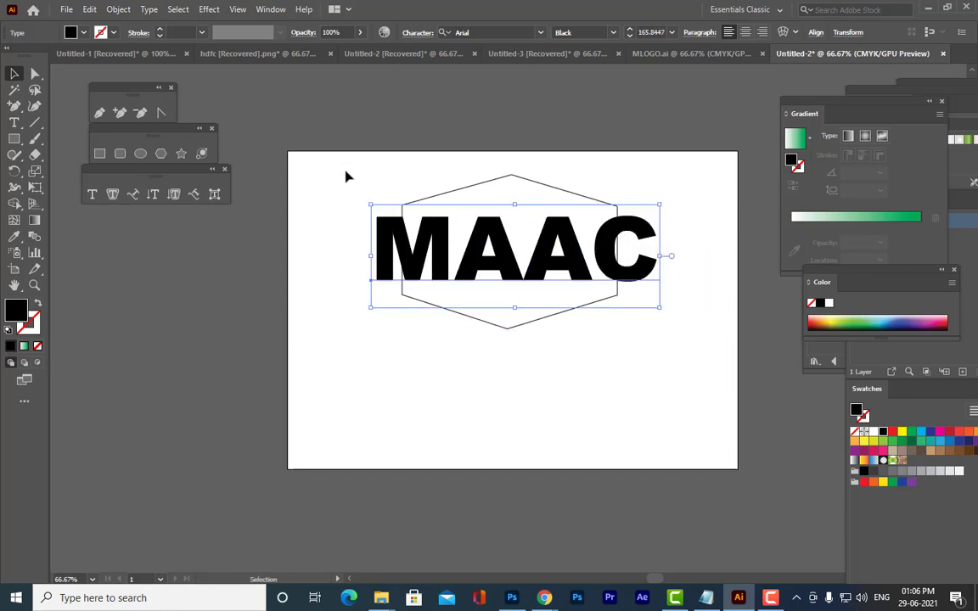
Select the text and hexagon together, move them to the middle of the artboard, and enlarge them slightly
left_click_drag(345, 173, 652, 367)
left_click_drag(546, 254, 543, 332)
left_click_drag(657, 252, 676, 244)
left_click_drag(628, 286, 646, 260)
left_click(716, 316)
Expand the MAAC text's object and fill into shapes, then enlarge the lettering slightly and keep it centred on the hexagon
left_click(604, 256)
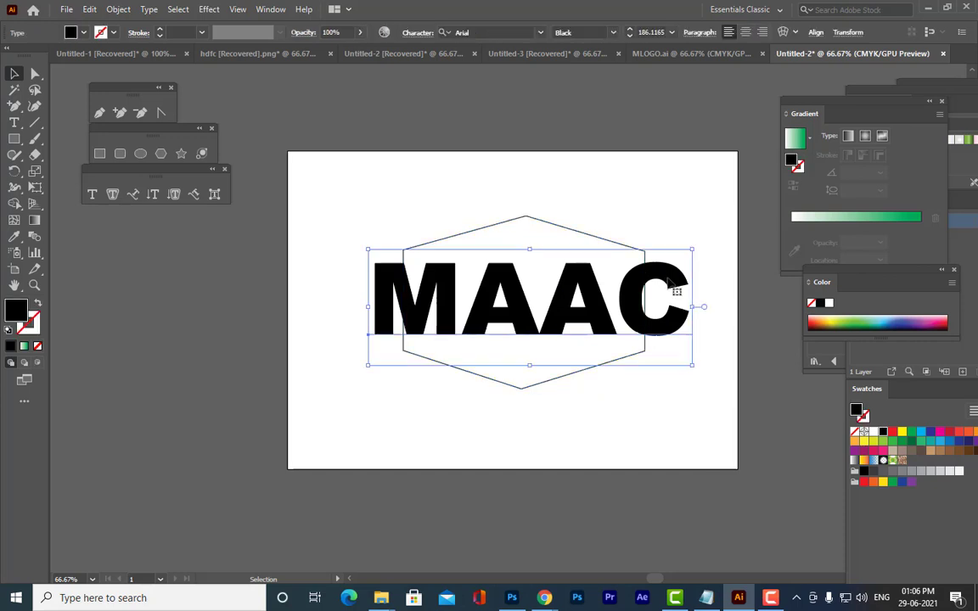
left_click(118, 9)
left_click(142, 169)
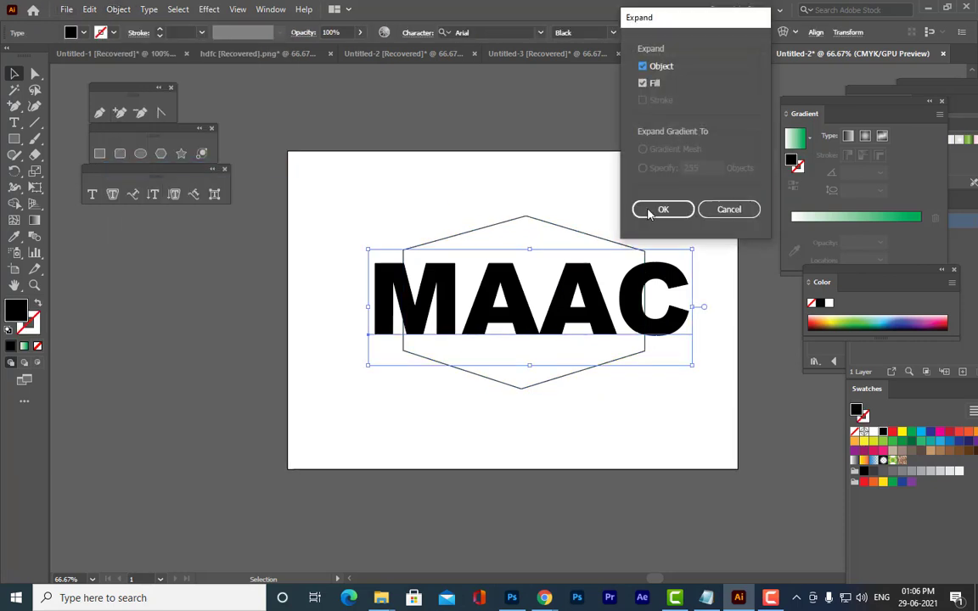
left_click(597, 190)
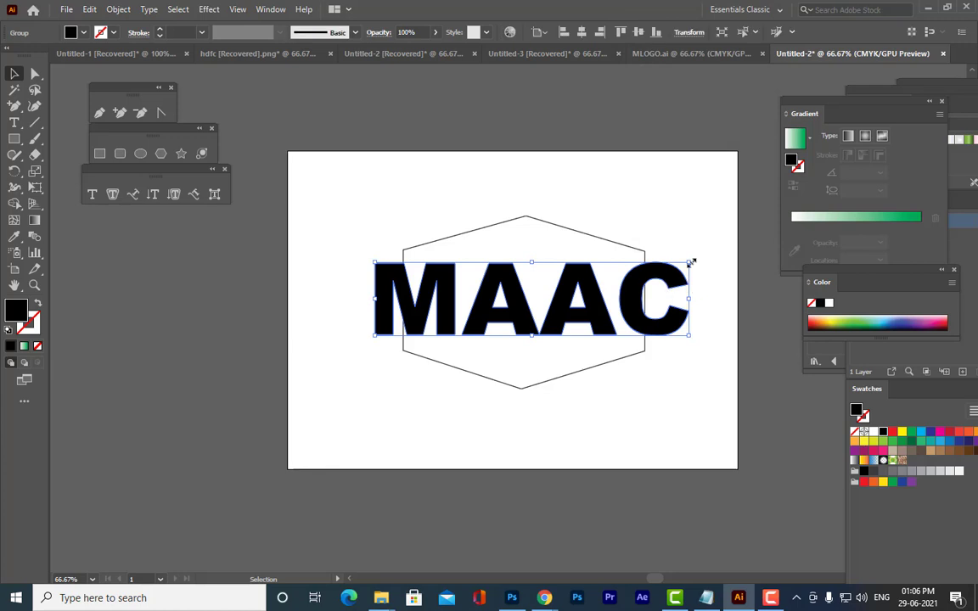
left_click_drag(689, 262, 668, 271)
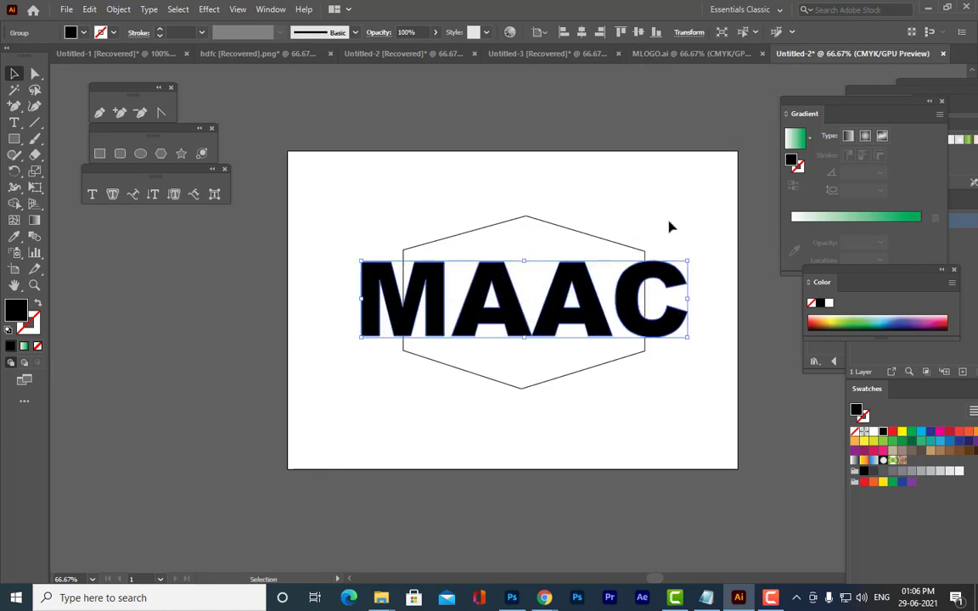
left_click_drag(576, 290, 576, 289)
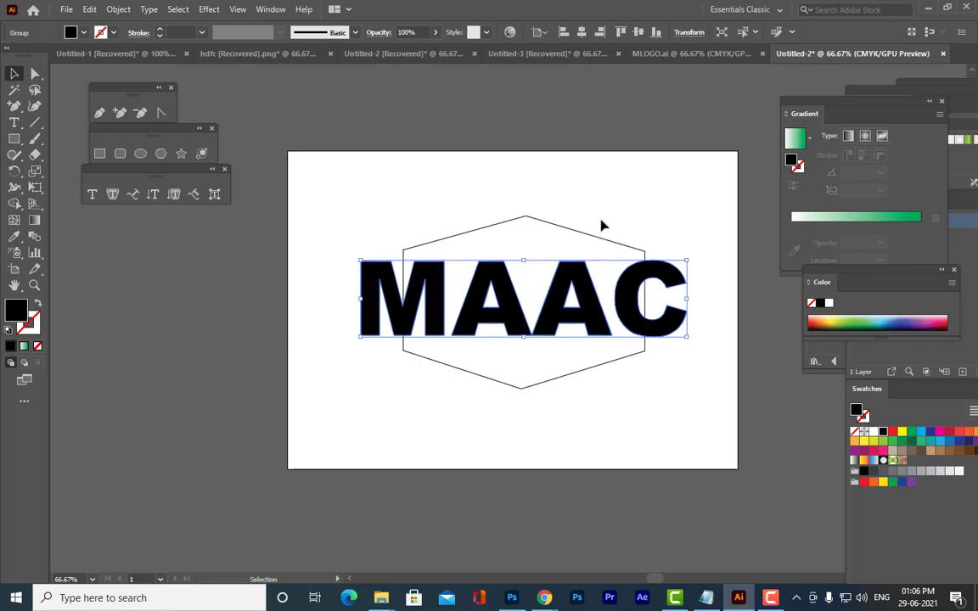
Bring the hexagon to the front of the stacking order, above the MAAC lettering
left_click(503, 221, "shift")
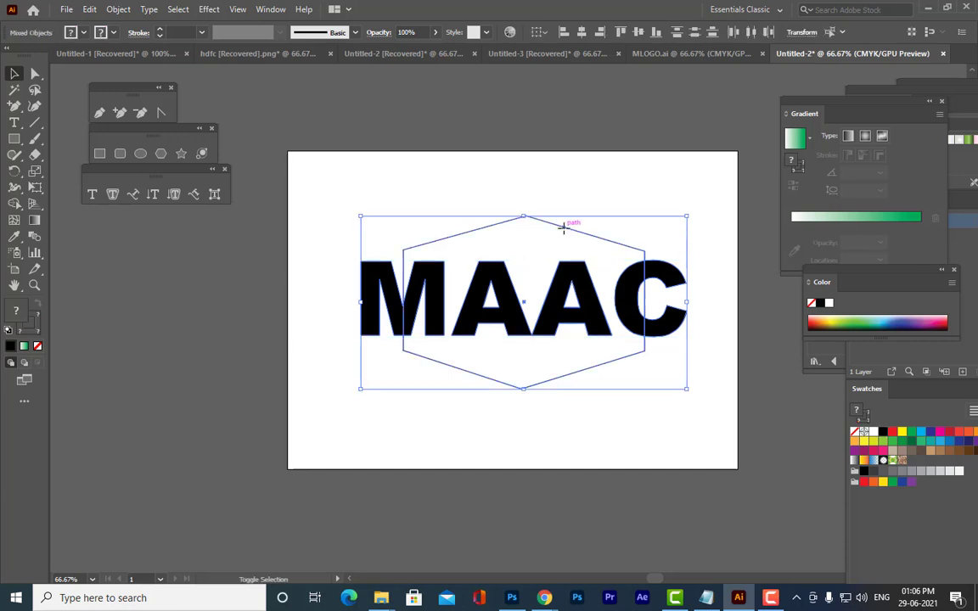
left_click(672, 423)
left_click(444, 235)
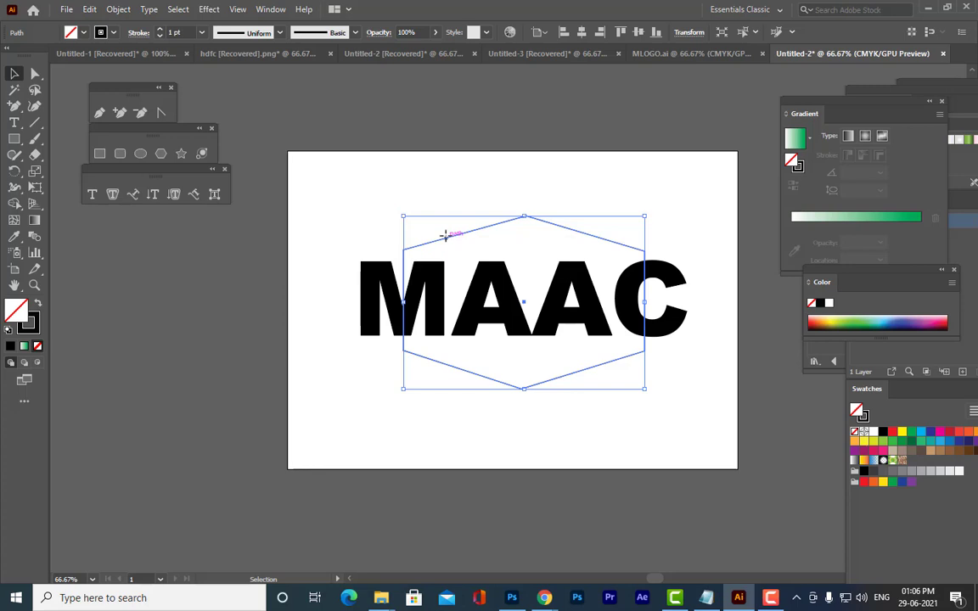
right_click(444, 236)
mouse_move(512, 466)
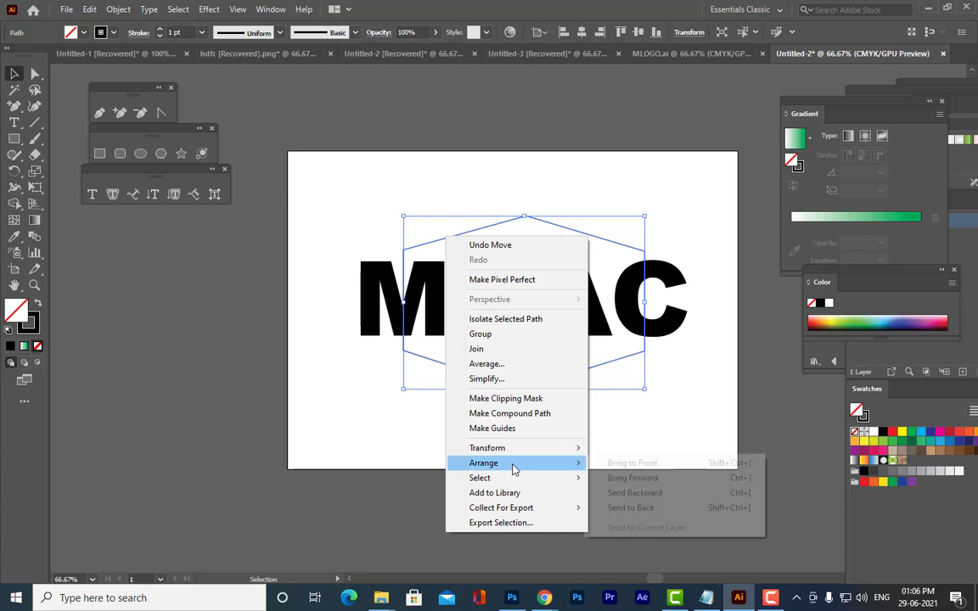
left_click(628, 463)
left_click(726, 365)
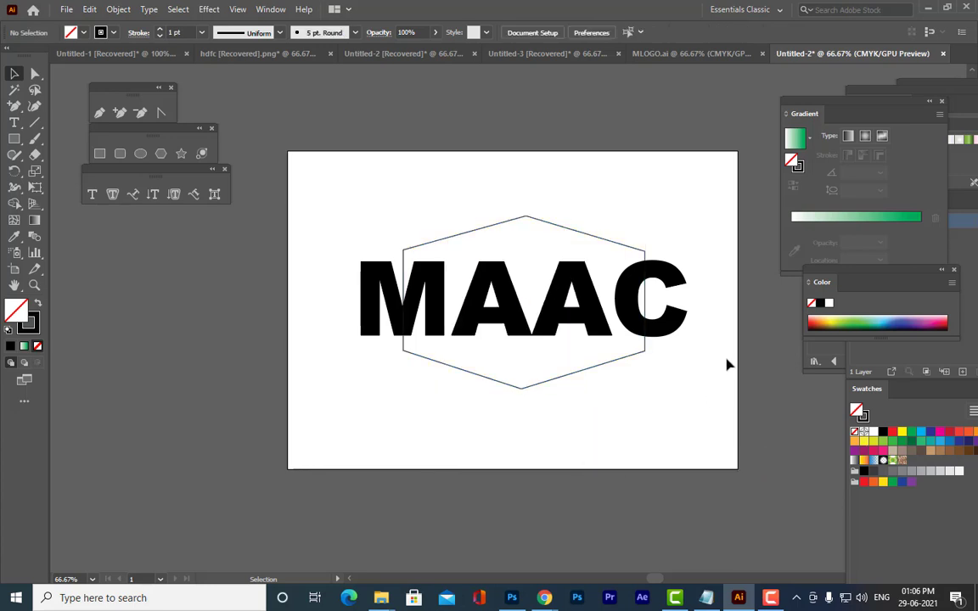
Warp the MAAC lettering into the hexagon using Envelope Distort with Top Object, and deselect the result
left_click(659, 273)
left_click(597, 237, "shift")
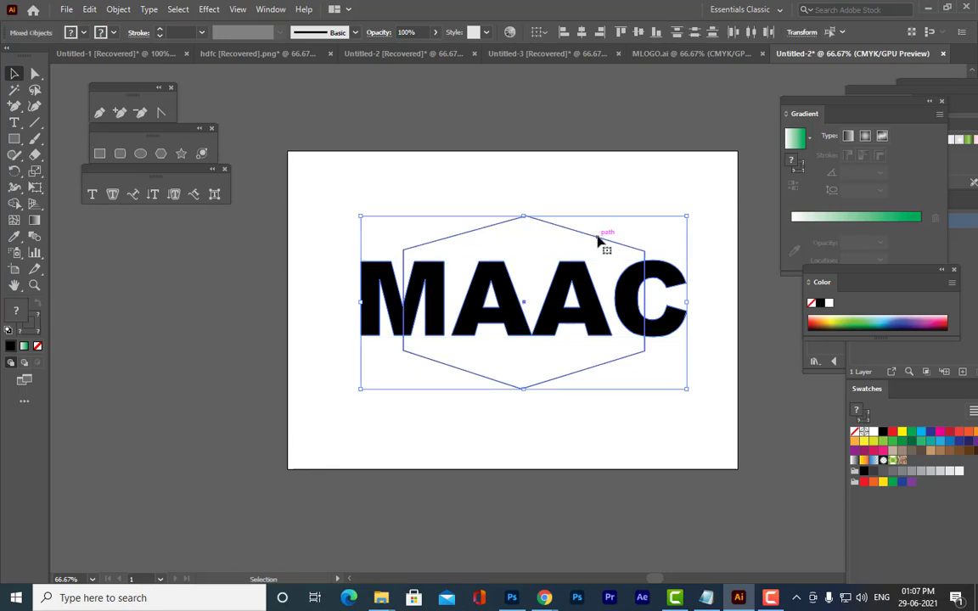
left_click(119, 10)
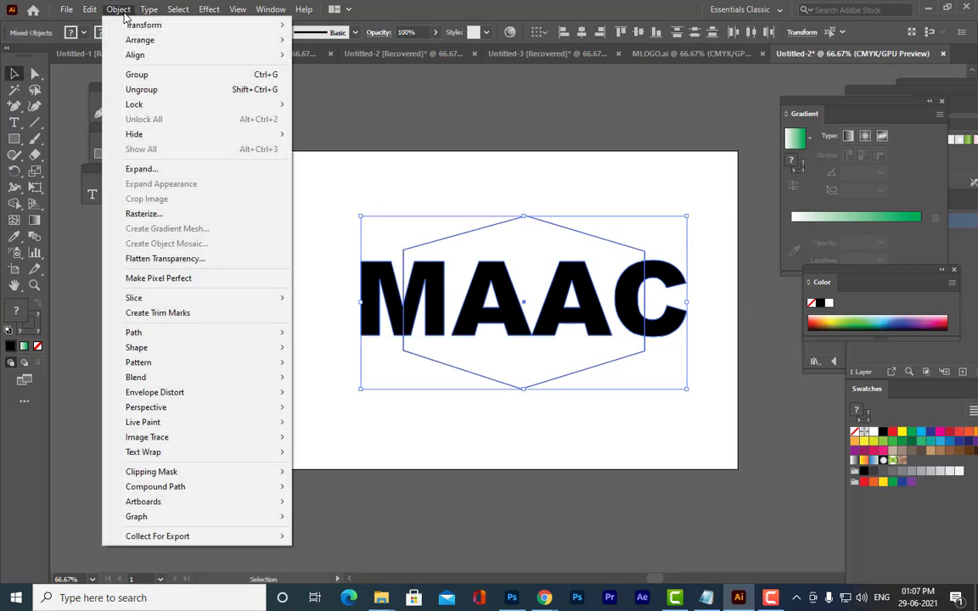
mouse_move(188, 392)
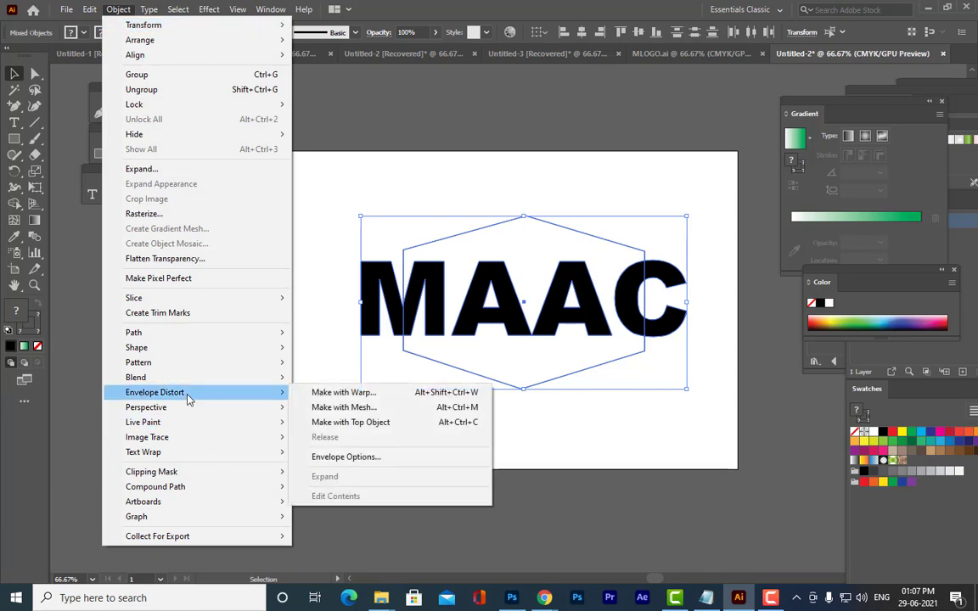
left_click(376, 423)
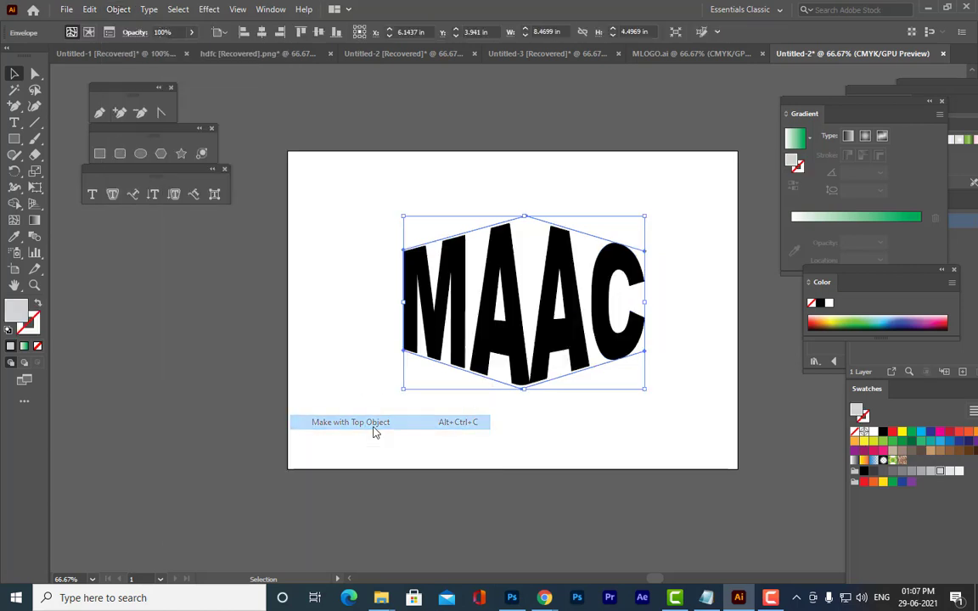
left_click(357, 371)
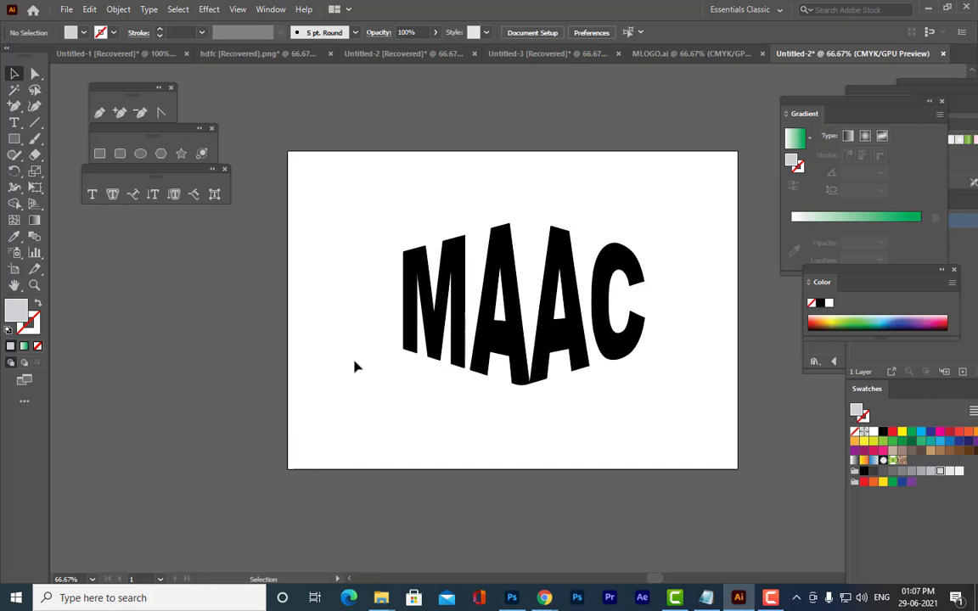
Move the warped MAAC lettering off the artboard and delete it
left_click(580, 354)
left_click_drag(581, 354, 544, 316)
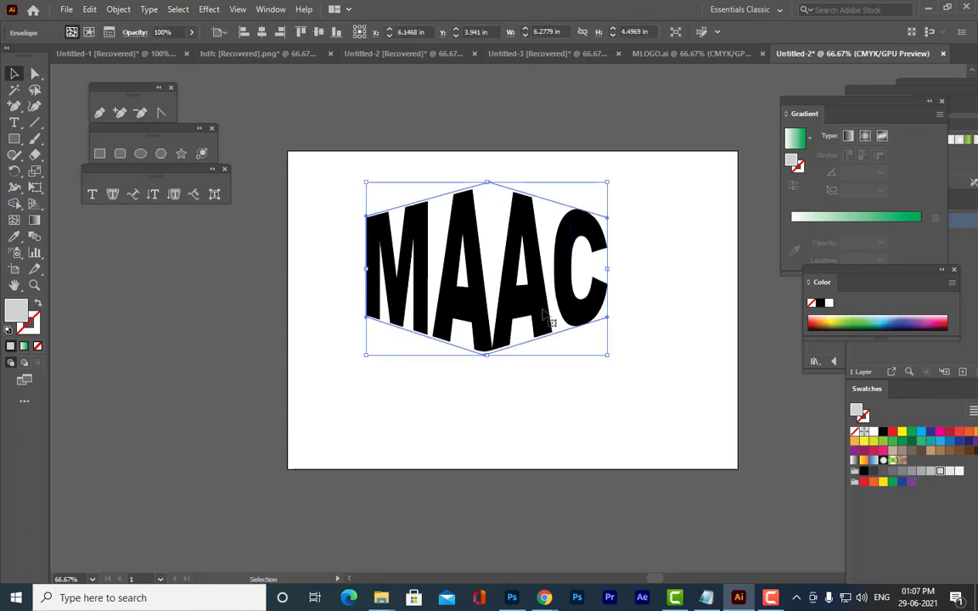
left_click(657, 259)
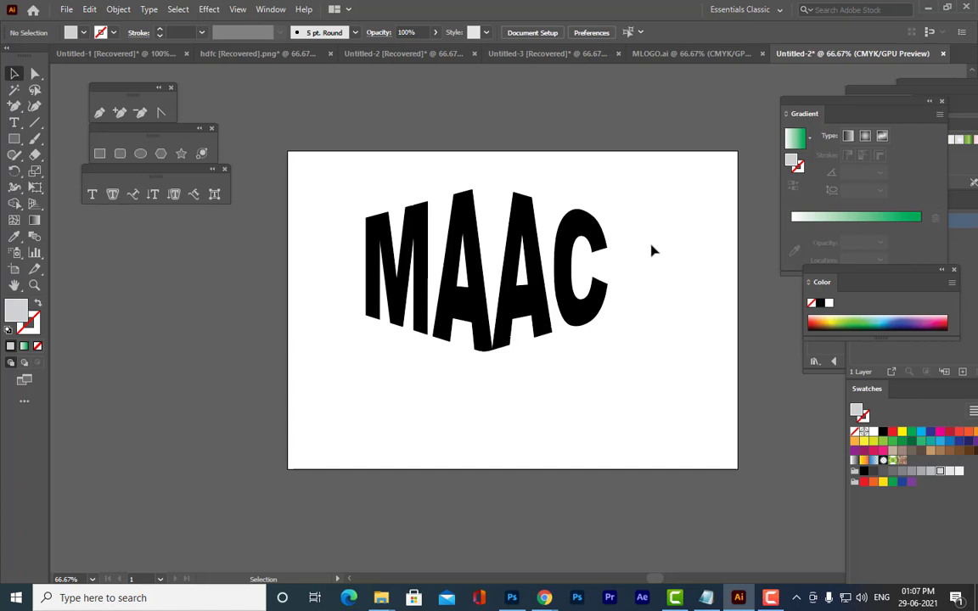
left_click_drag(560, 225, 261, 299)
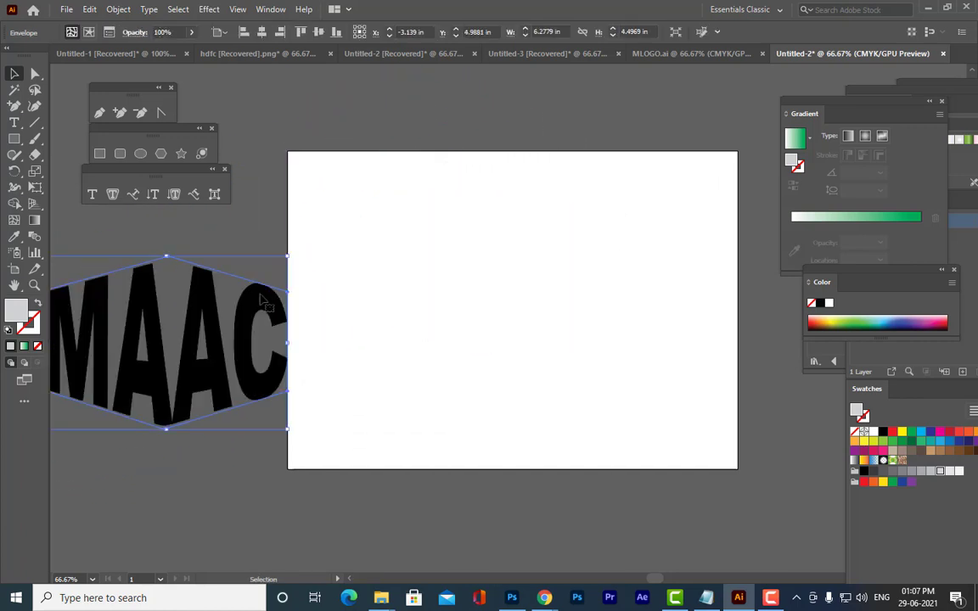
key("Delete")
Draw a wide ellipse in the artboard's upper left area and give it a black 000000 stroke with no fill
left_click(140, 156)
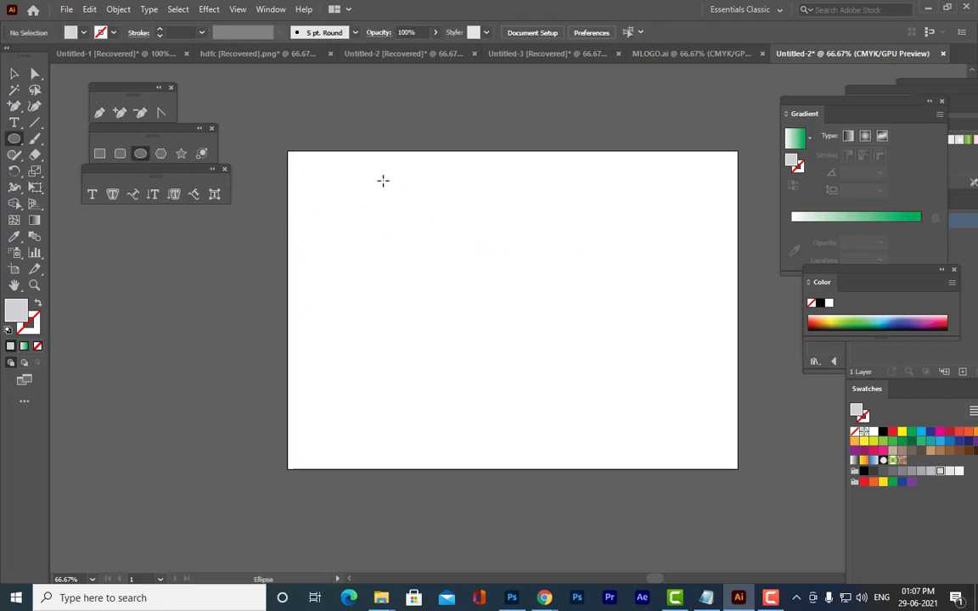
left_click_drag(354, 175, 548, 332)
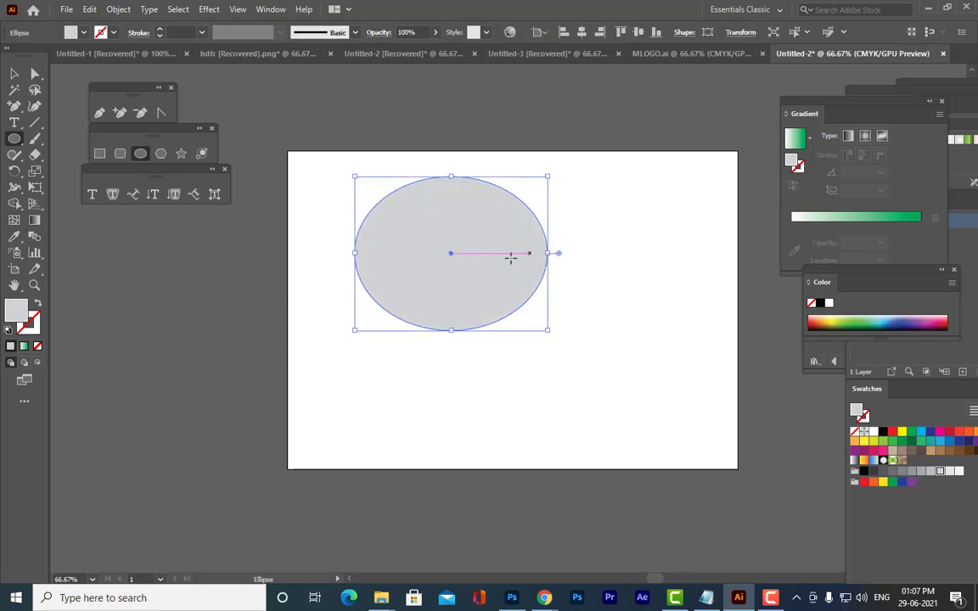
double_click(28, 322)
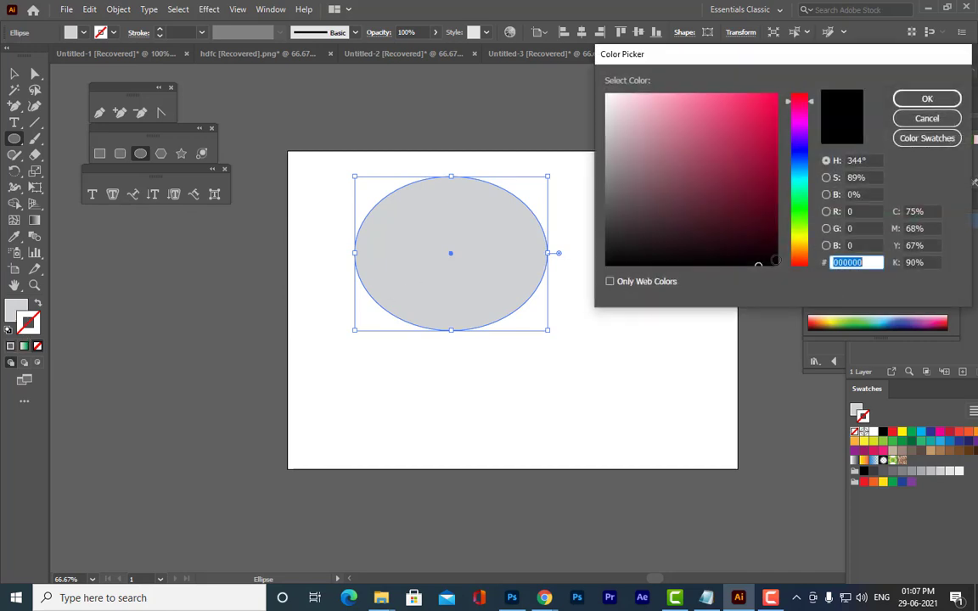
left_click(927, 99)
left_click(16, 311)
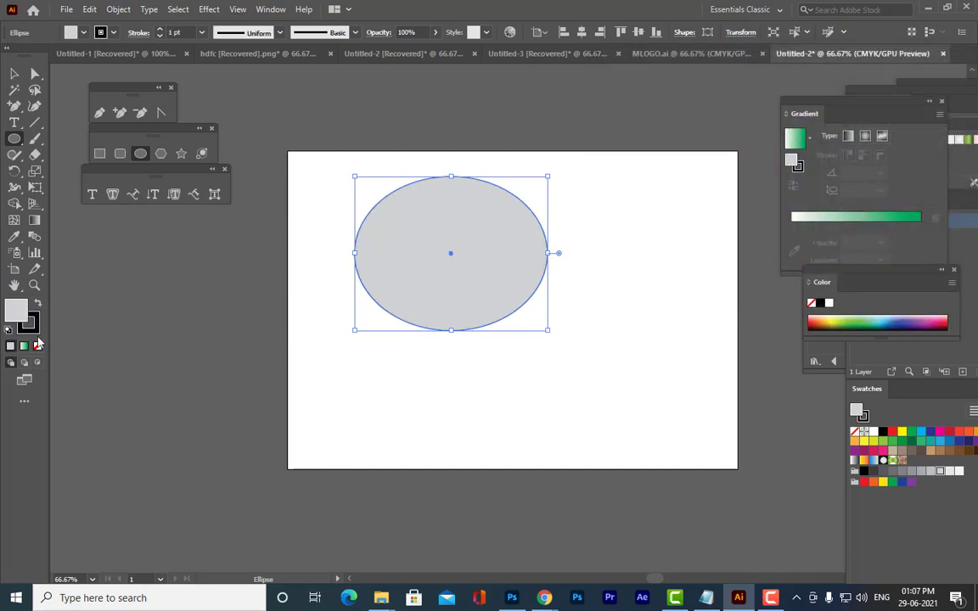
left_click(36, 346)
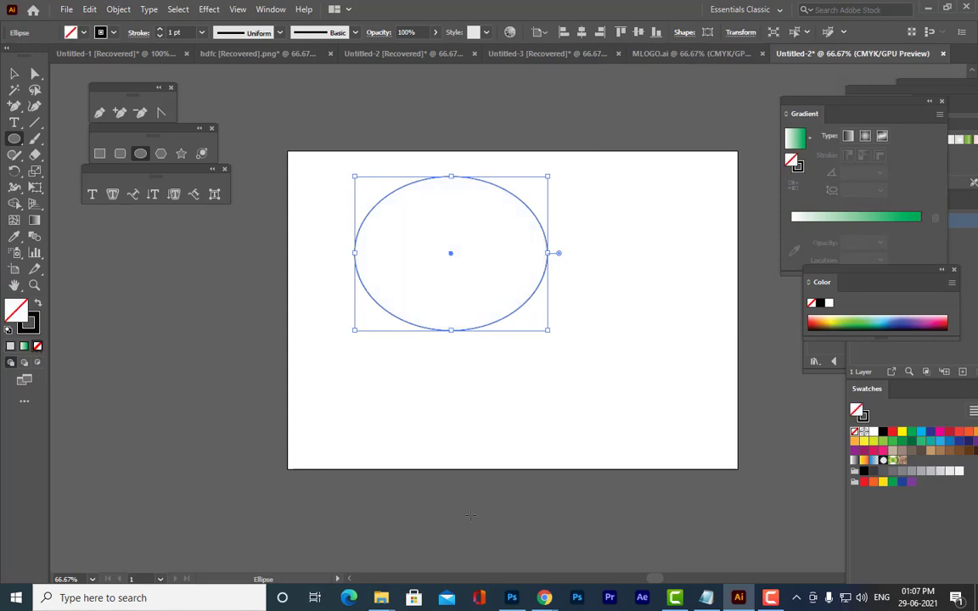
Draw a rectangle overlapping the right part of the ellipse, and deselect it
left_click(99, 153)
left_click_drag(492, 203, 640, 312)
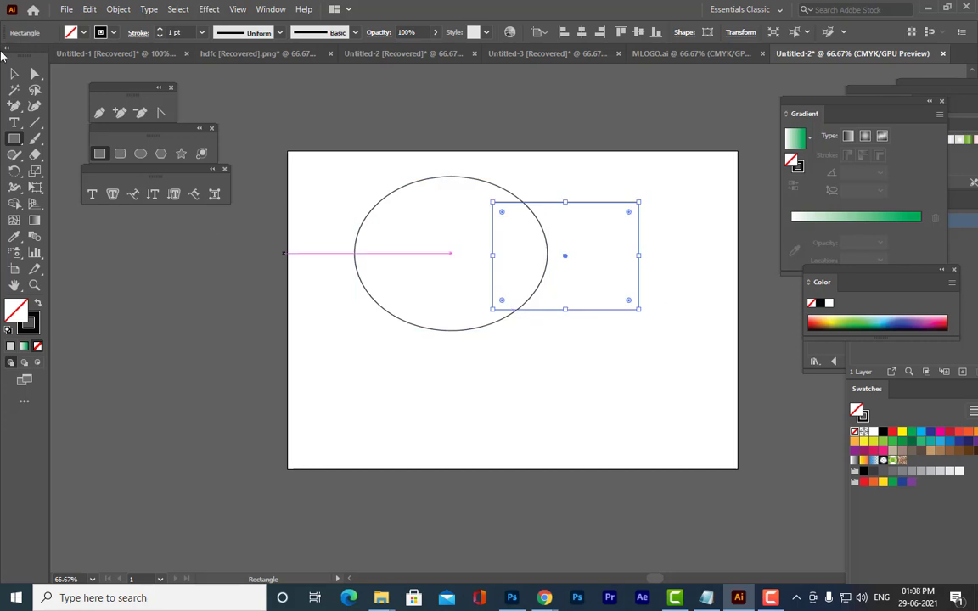
left_click(35, 74)
left_click(521, 163)
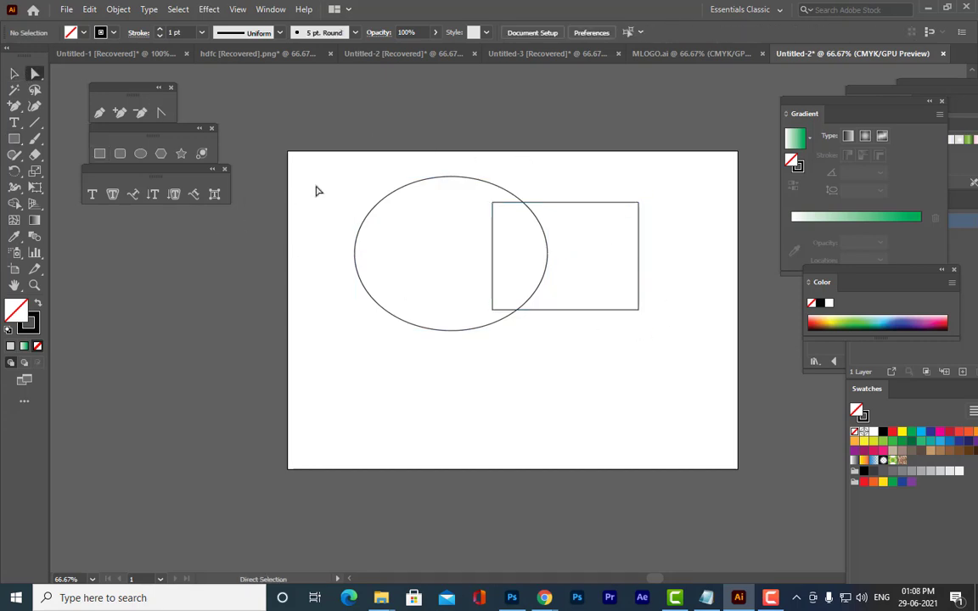
Enlarge the ellipse and rectangle together slightly about their centre, and move both down and to the right
left_click_drag(312, 160, 640, 331)
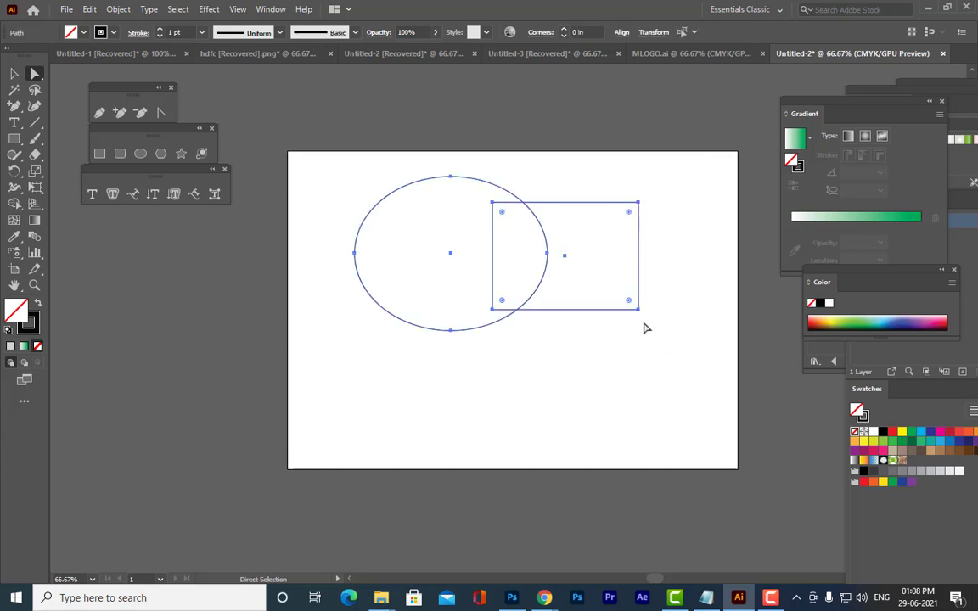
left_click(14, 74)
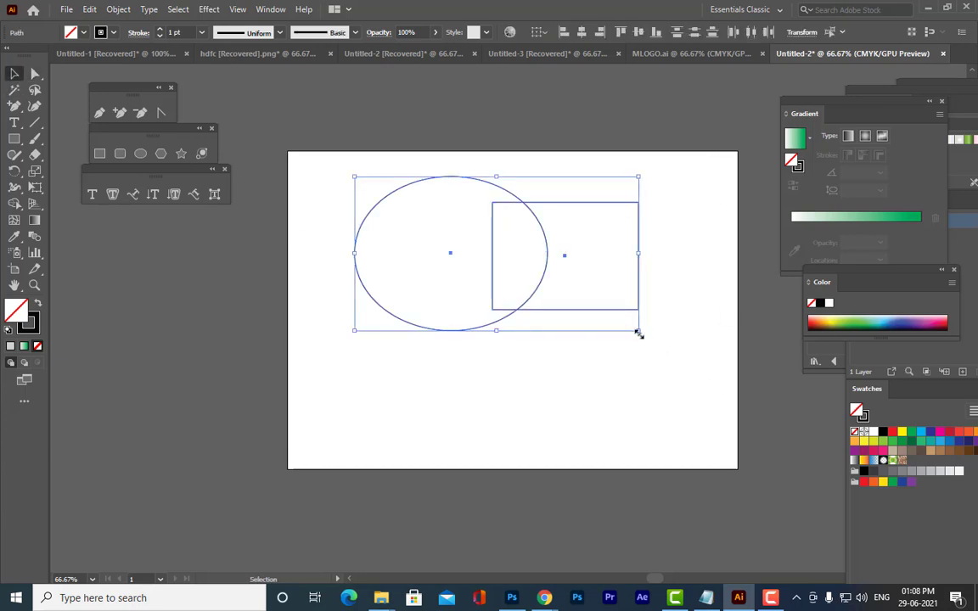
left_click_drag(639, 331, 651, 337)
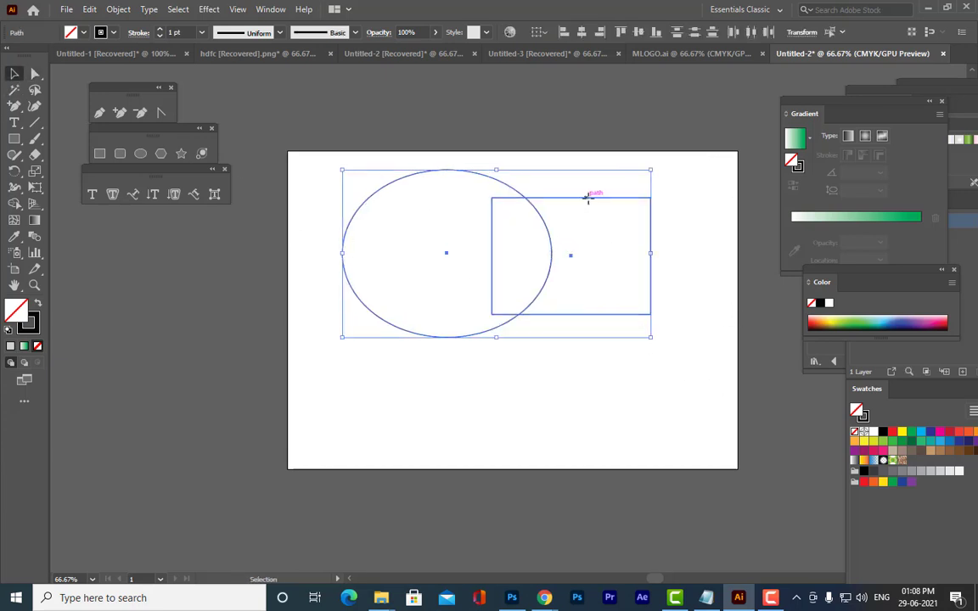
left_click_drag(589, 192, 620, 205)
left_click(606, 132)
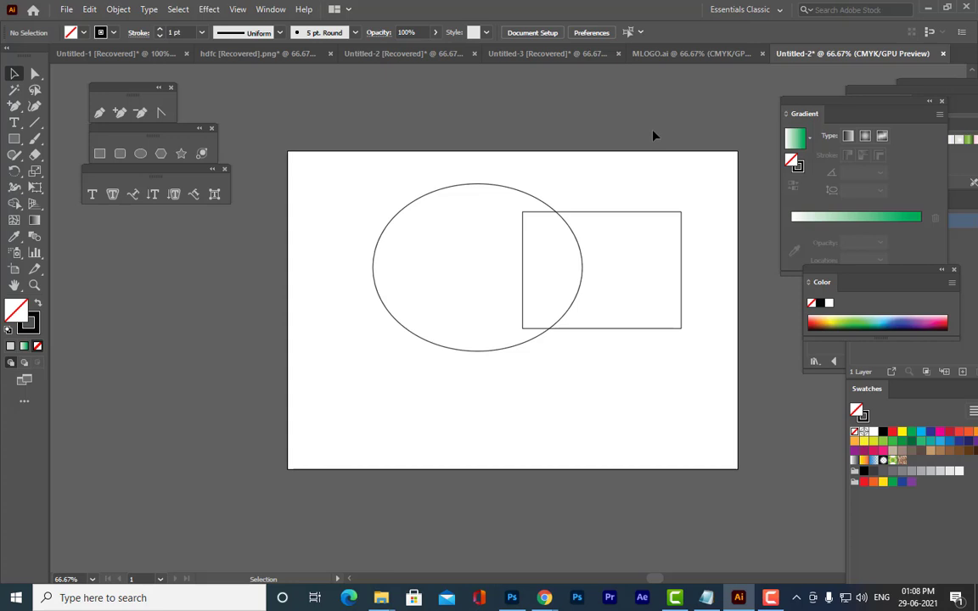
Add an anchor point at the middle of the rectangle's right edge
left_click(681, 284)
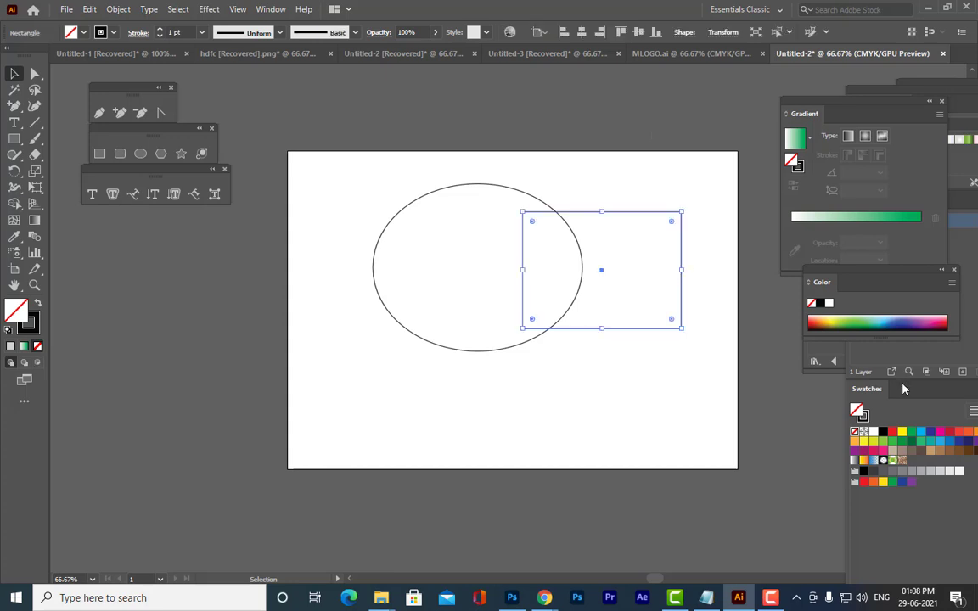
left_click(668, 421)
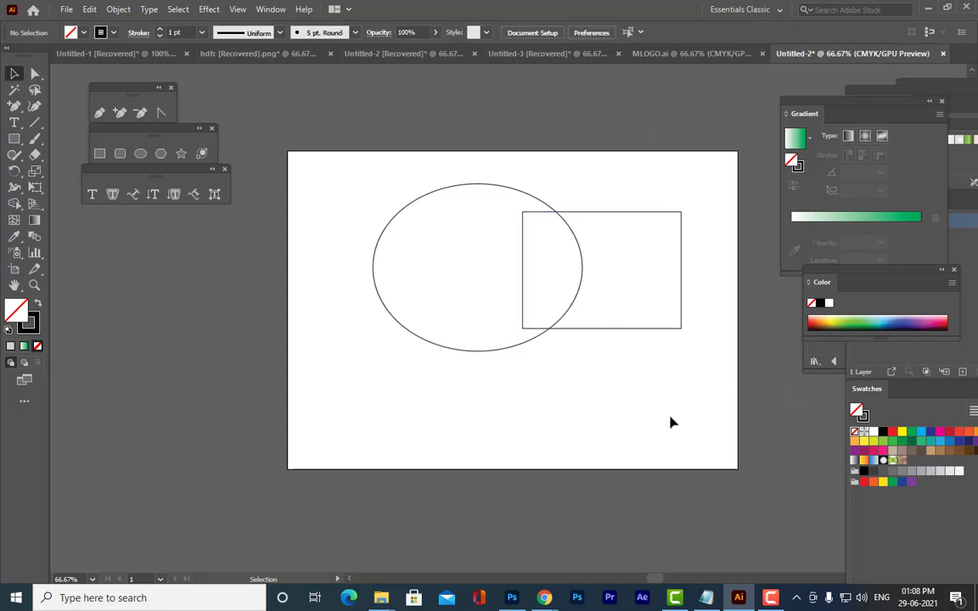
left_click(120, 112)
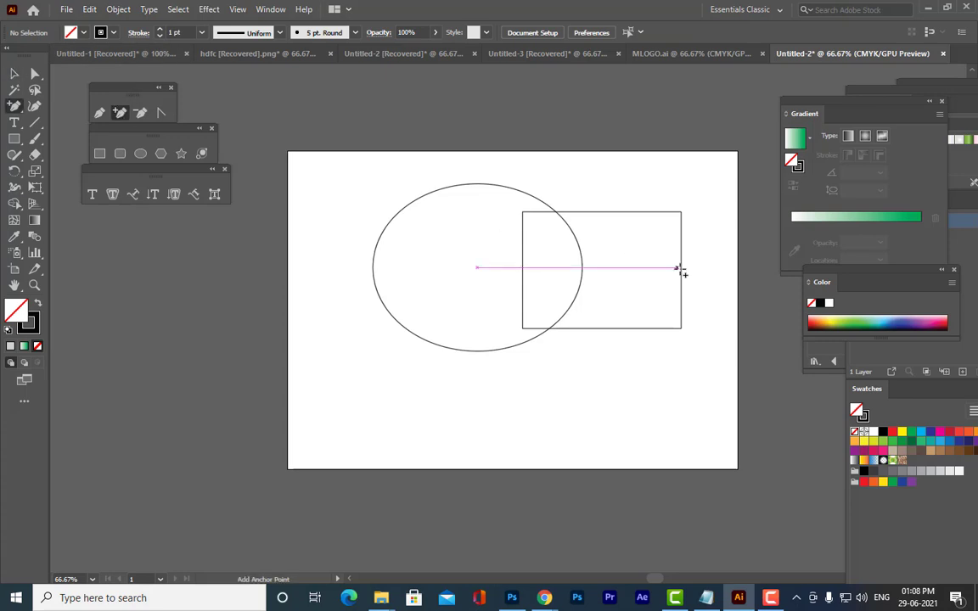
left_click(680, 270)
Float the Direct Selection tool group and pull the rectangle's new right-edge anchor inward to form a V-shaped tail notch
left_click(35, 75)
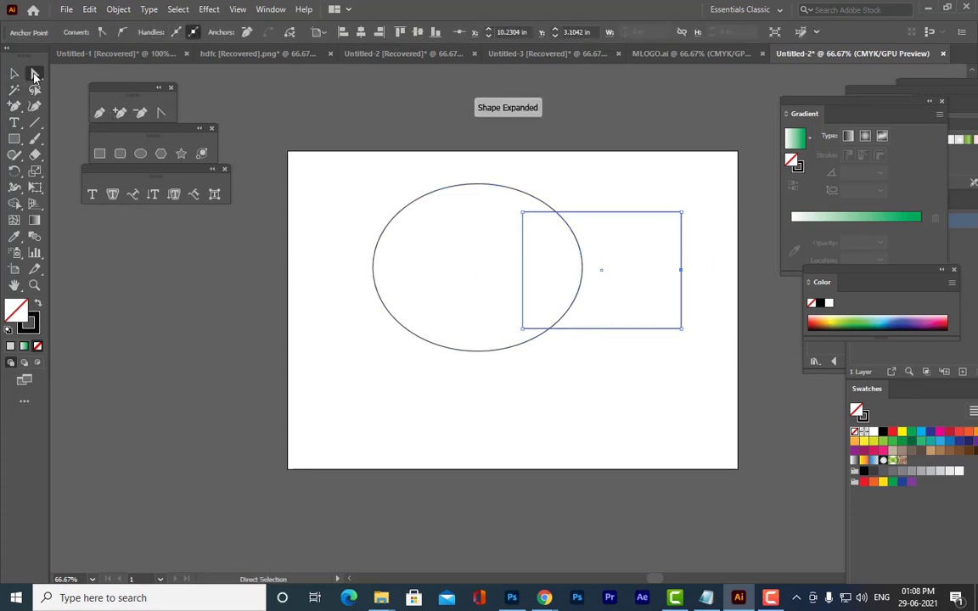
right_click(34, 77)
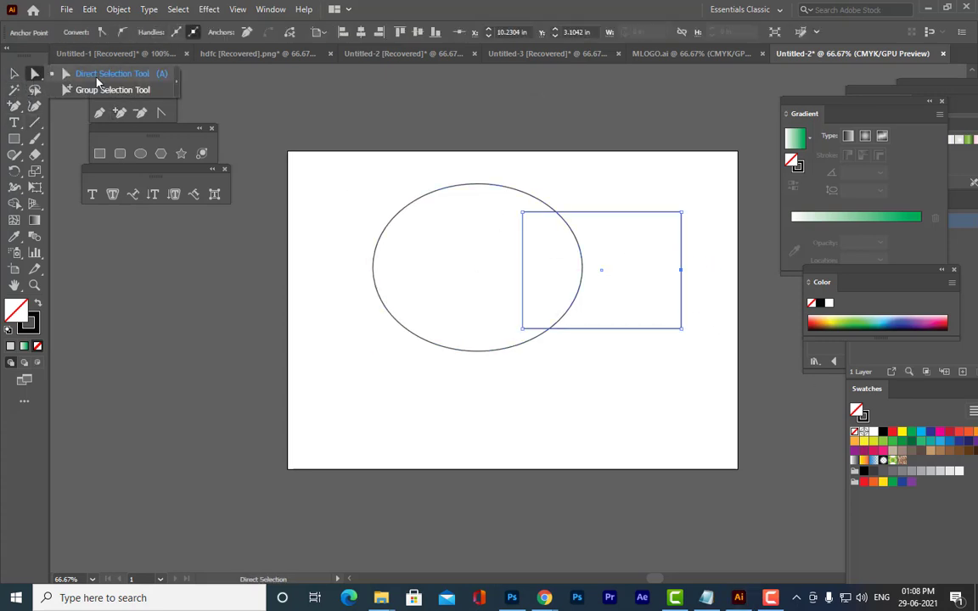
left_click(176, 85)
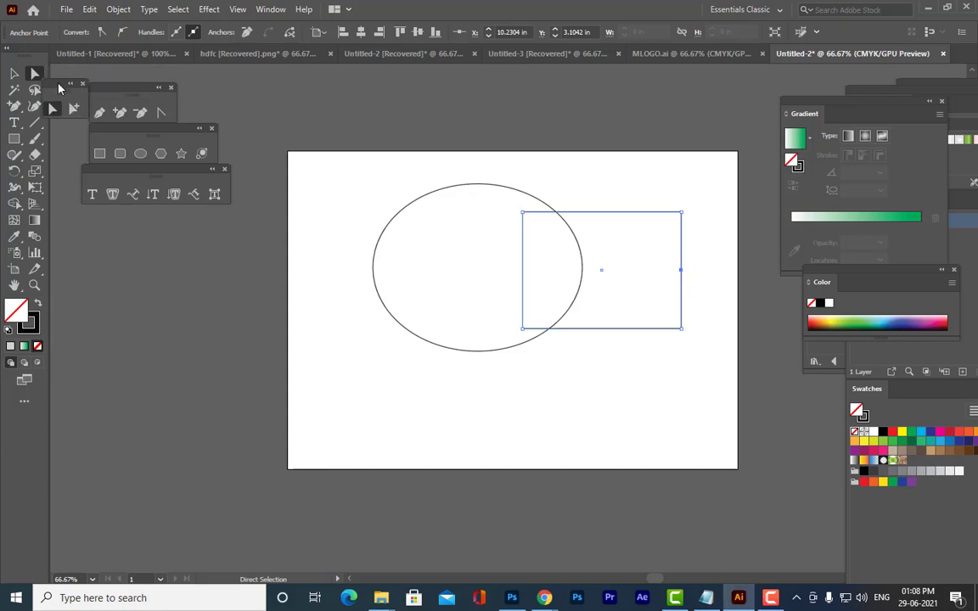
left_click_drag(60, 87, 108, 213)
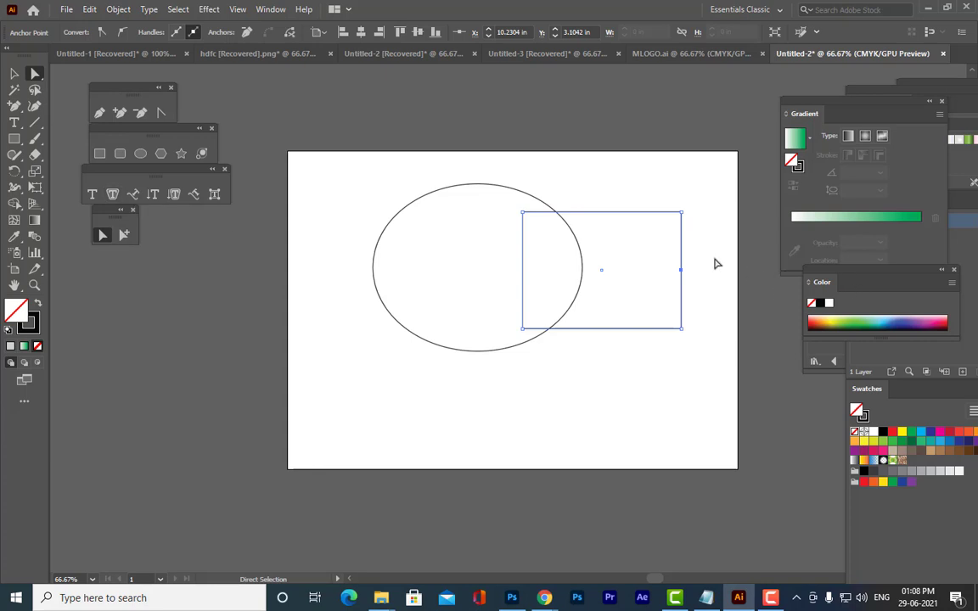
left_click_drag(681, 269, 635, 273)
key("v")
left_click(416, 108)
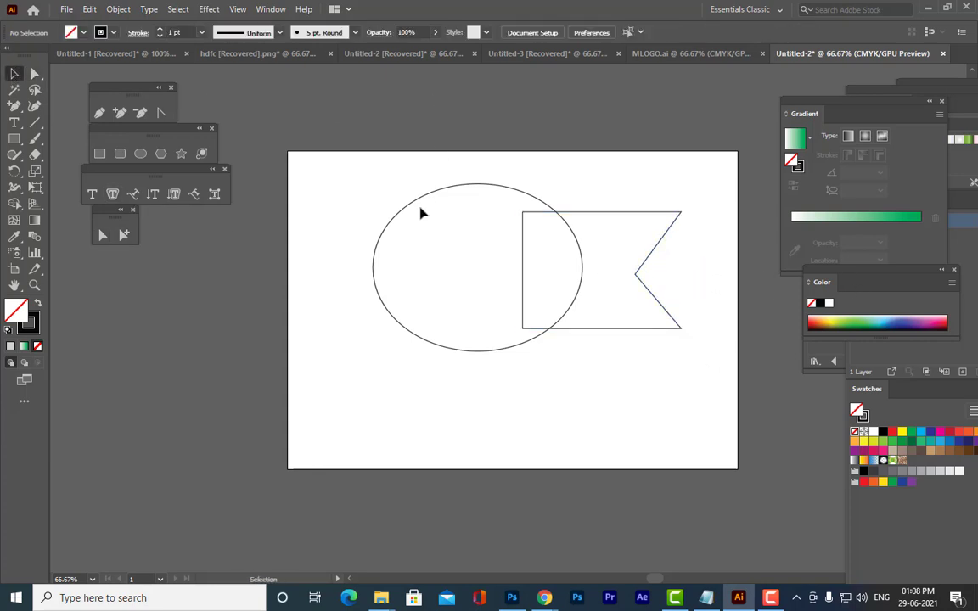
Narrow the ellipse slightly by moving its left side inward, keeping its right side in place
left_click(375, 262)
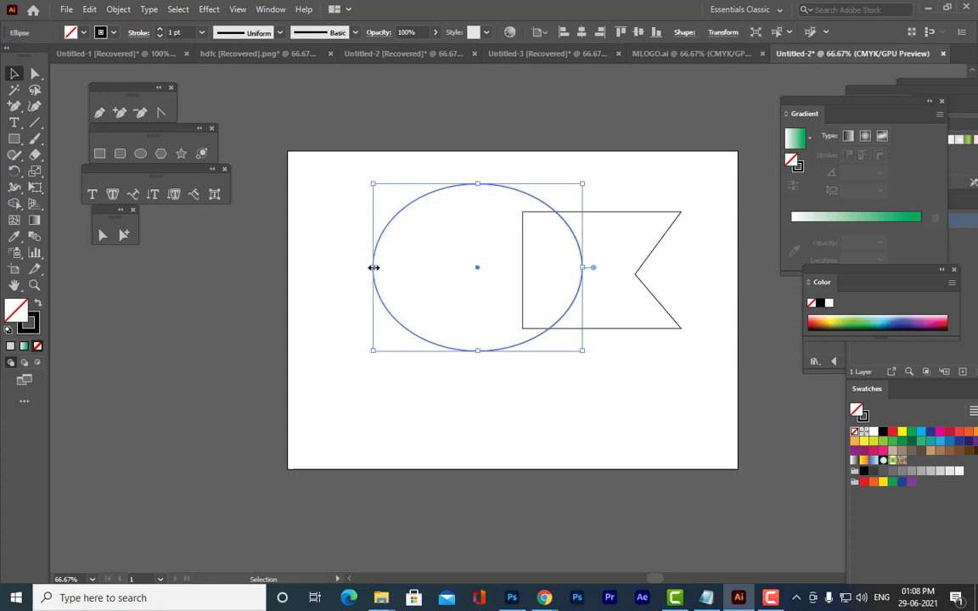
left_click_drag(375, 267, 383, 267)
left_click(362, 223)
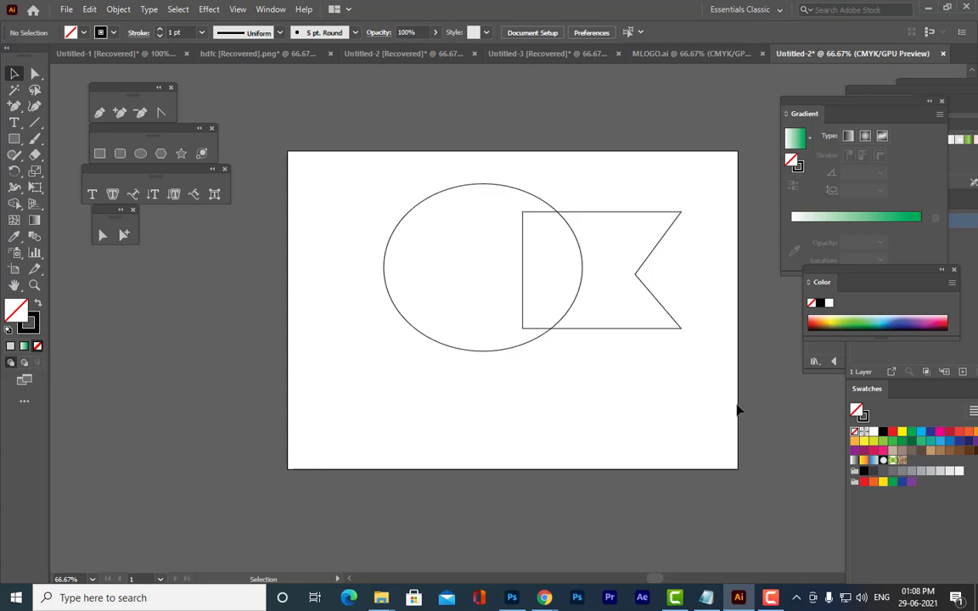
left_click(648, 256)
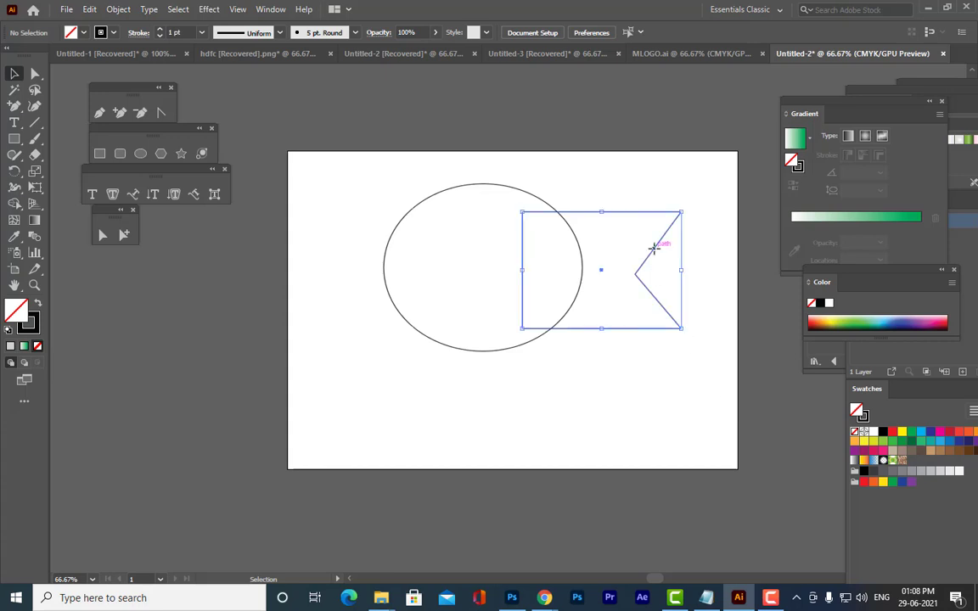
left_click(481, 185, "shift")
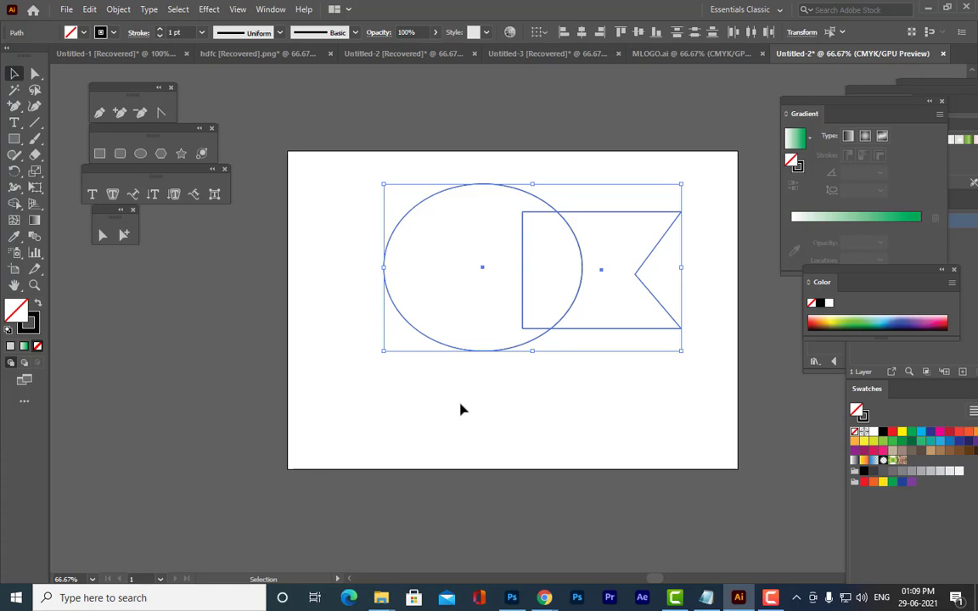
left_click(492, 392)
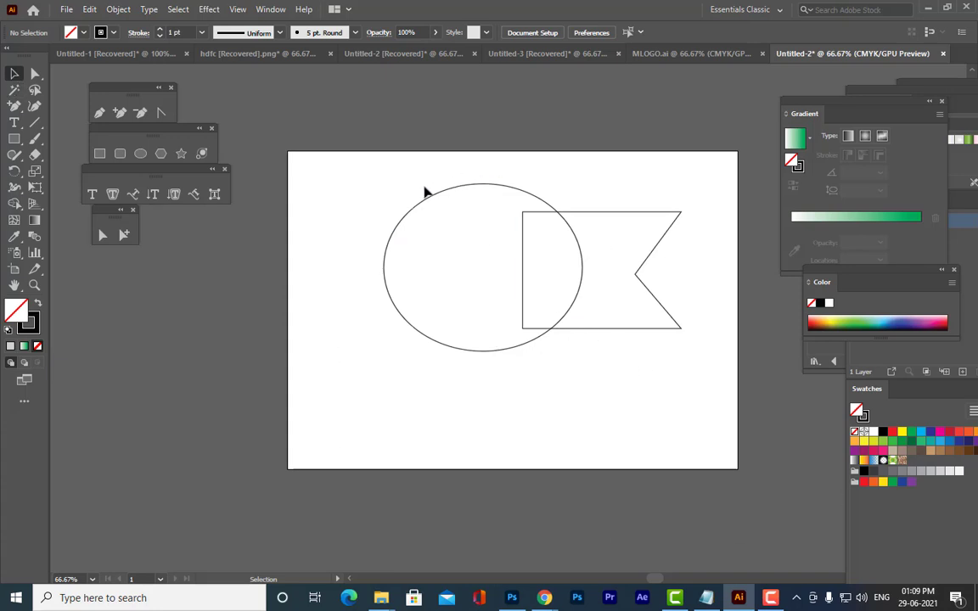
left_click_drag(352, 163, 694, 371)
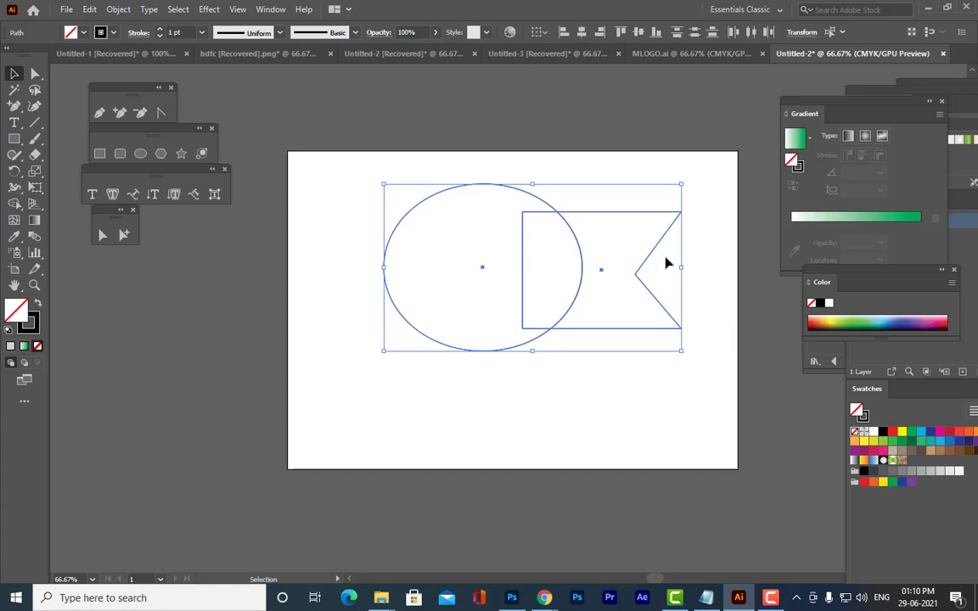
left_click(667, 263)
Open the Pathfinder controls and unite the ellipse and notched rectangle into a single fish outline
left_click(280, 10)
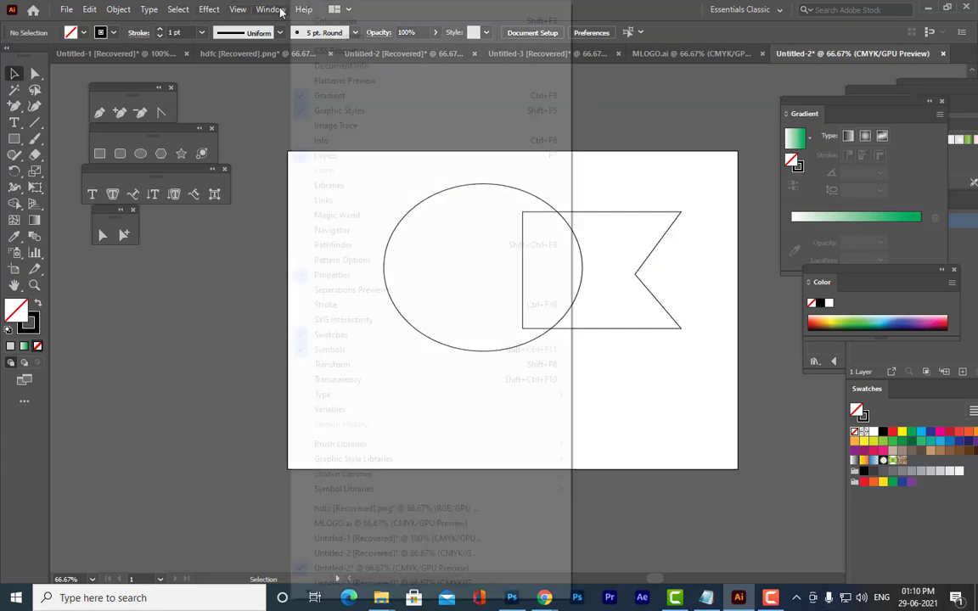
mouse_move(333, 450)
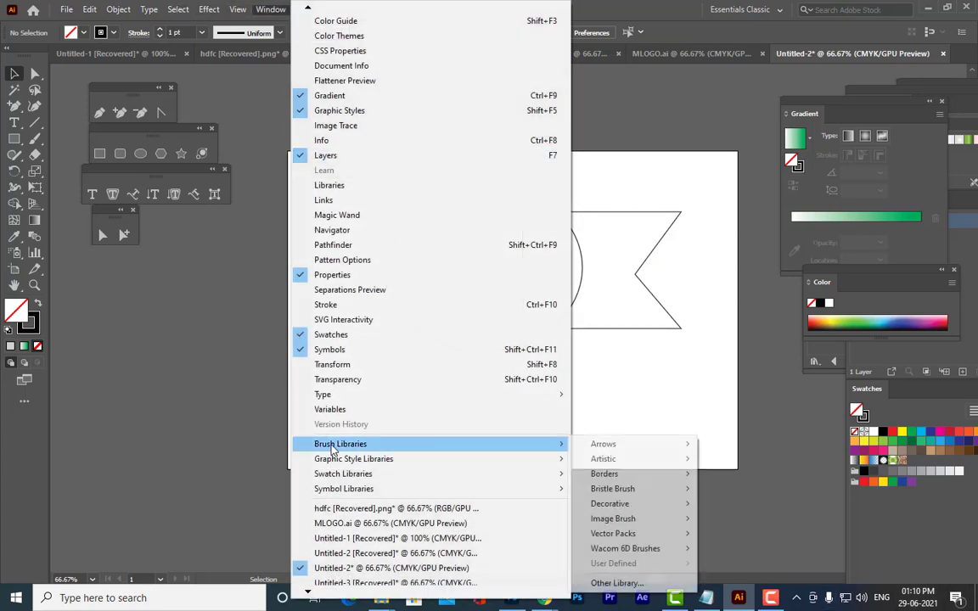
left_click(373, 246)
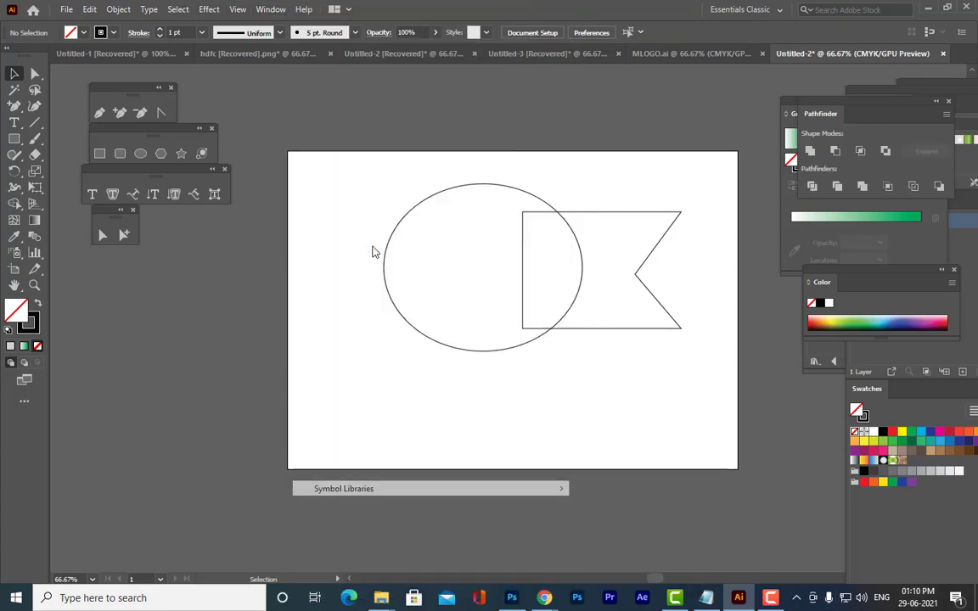
left_click_drag(831, 110, 741, 95)
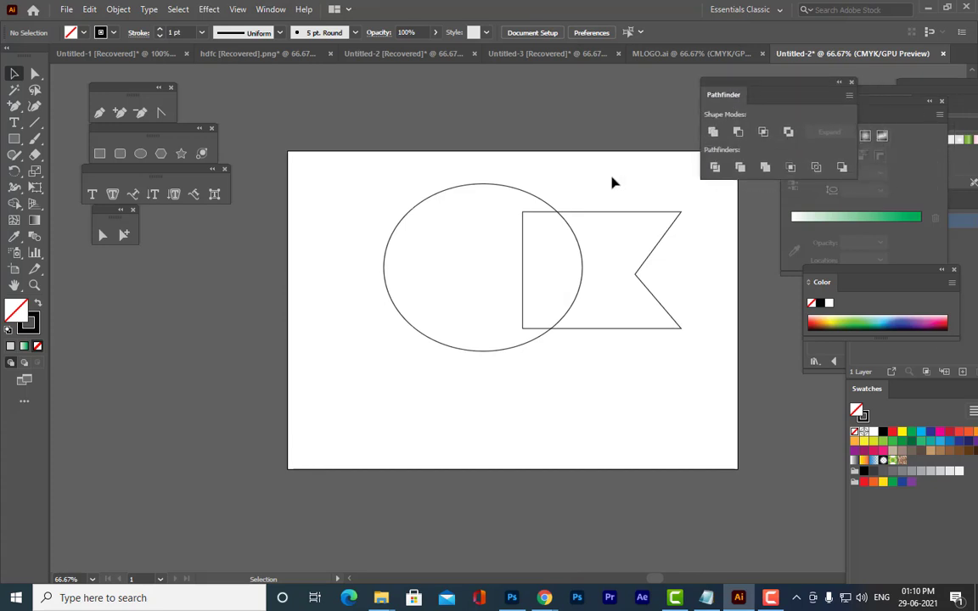
left_click_drag(368, 168, 714, 385)
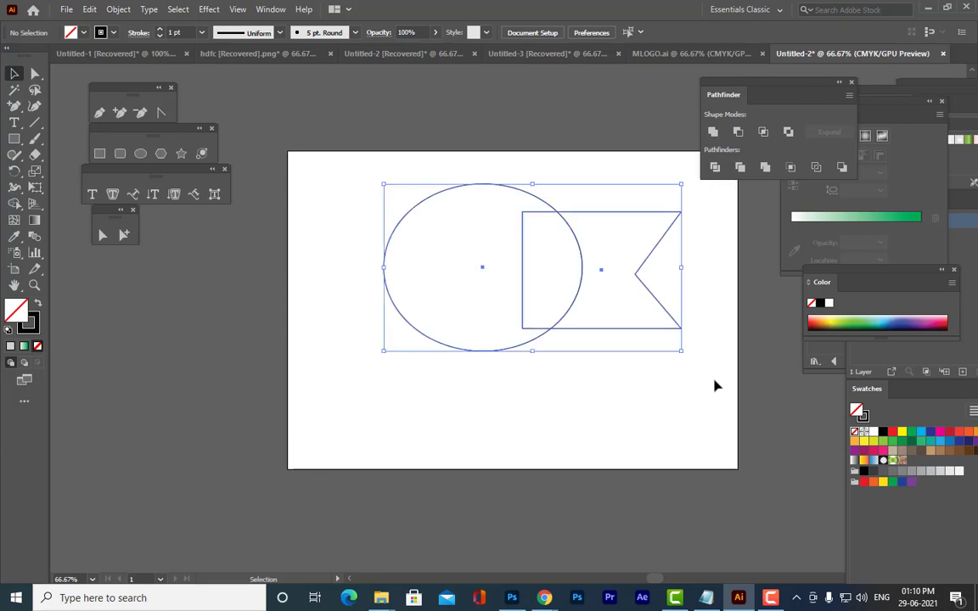
left_click(713, 132)
left_click(578, 146)
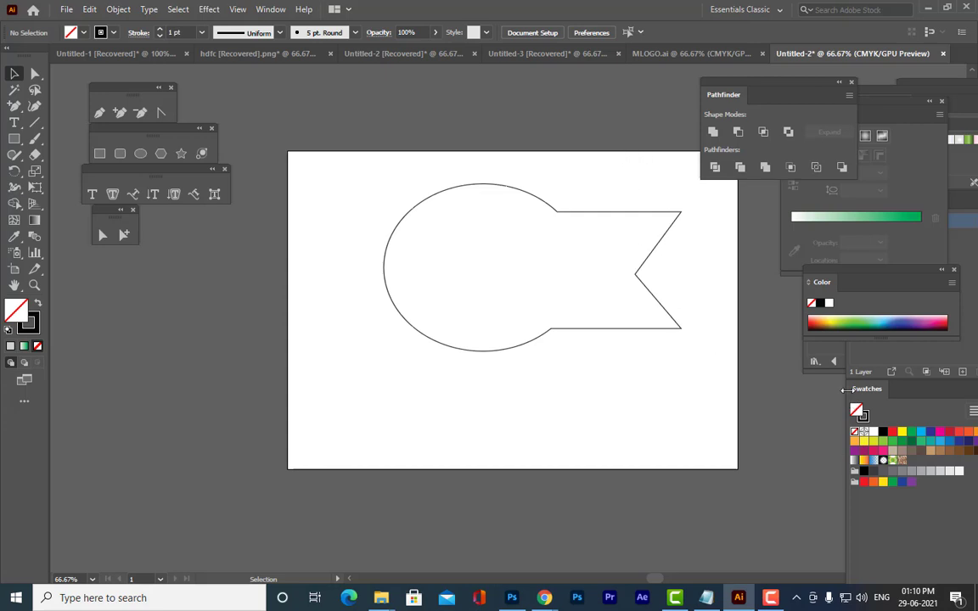
Move the two anchor points where the fish's body meets its tail inward to narrow the joint
left_click(35, 74)
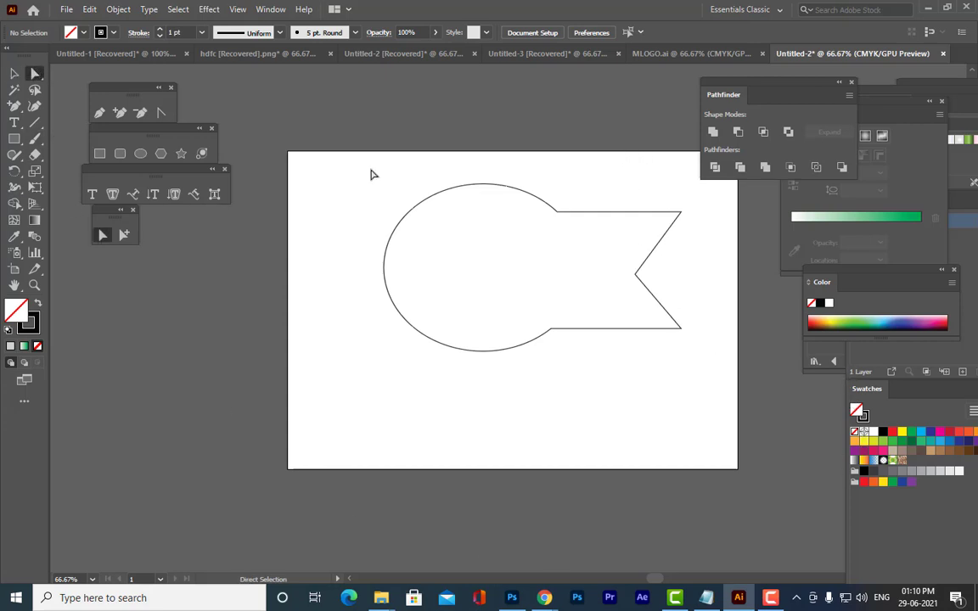
left_click(558, 212)
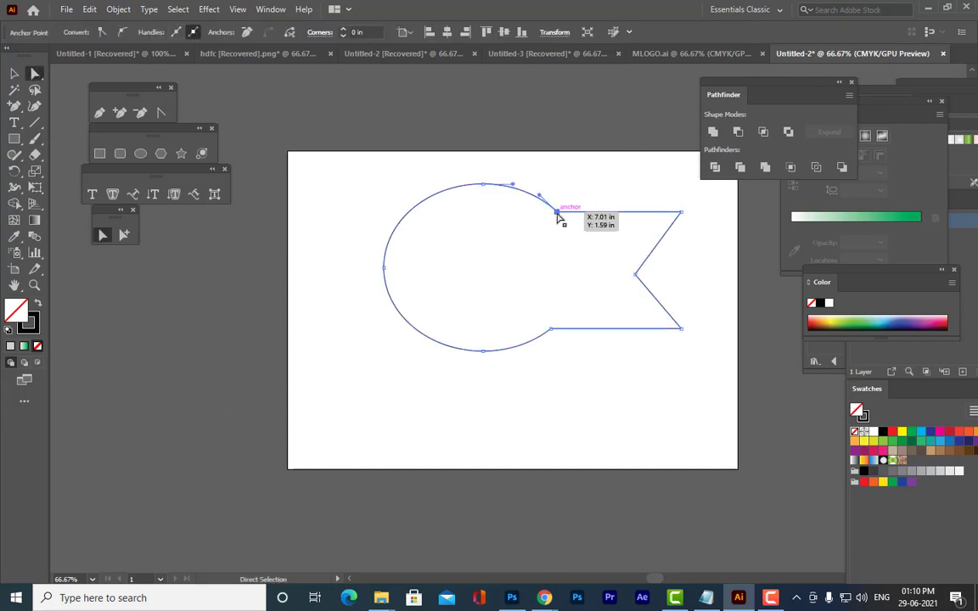
left_click_drag(558, 213, 548, 230)
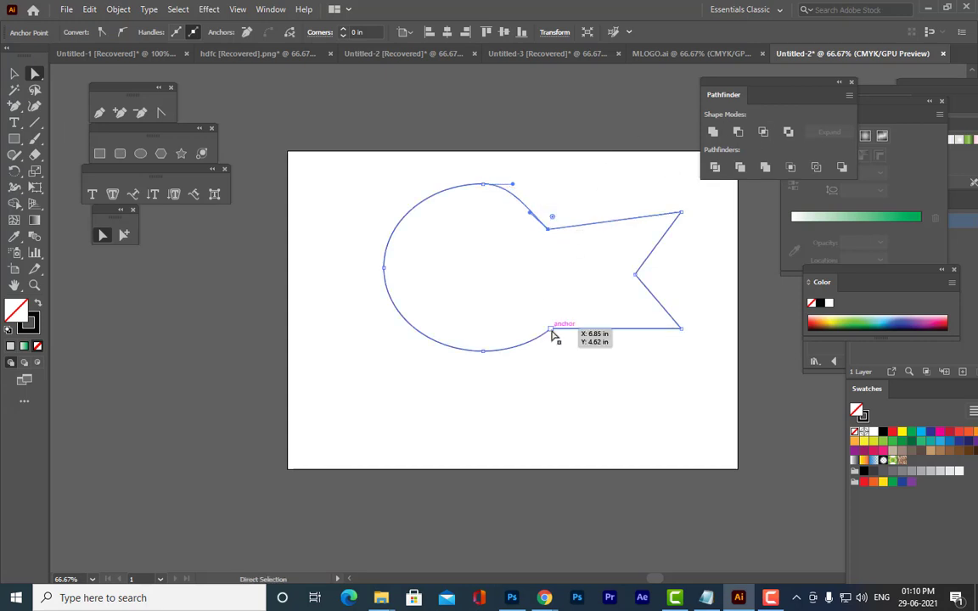
left_click_drag(551, 330, 552, 305)
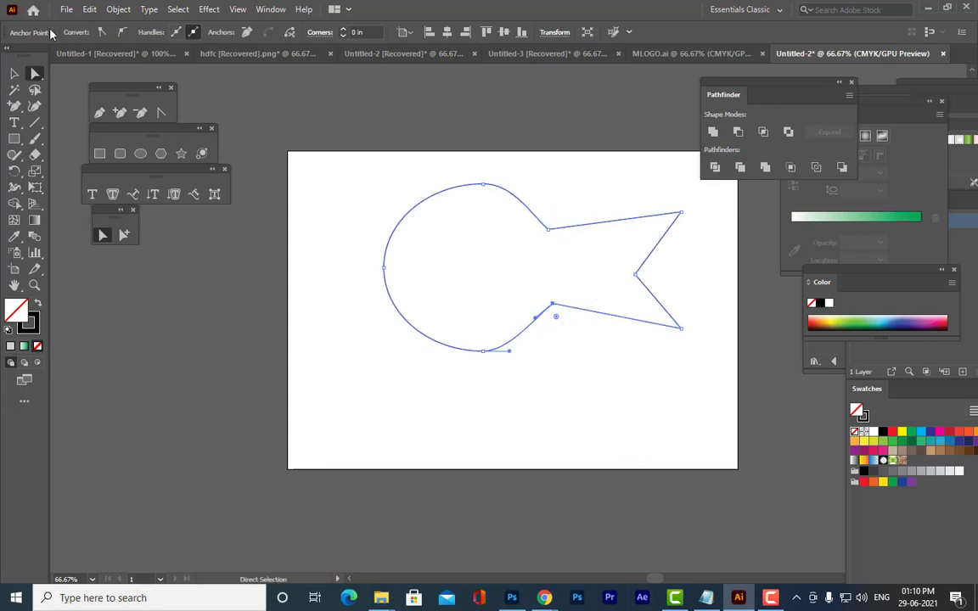
Scale the fish outline down proportionally, move it to the artboard's upper middle and deselect it
left_click(15, 74)
left_click(537, 220)
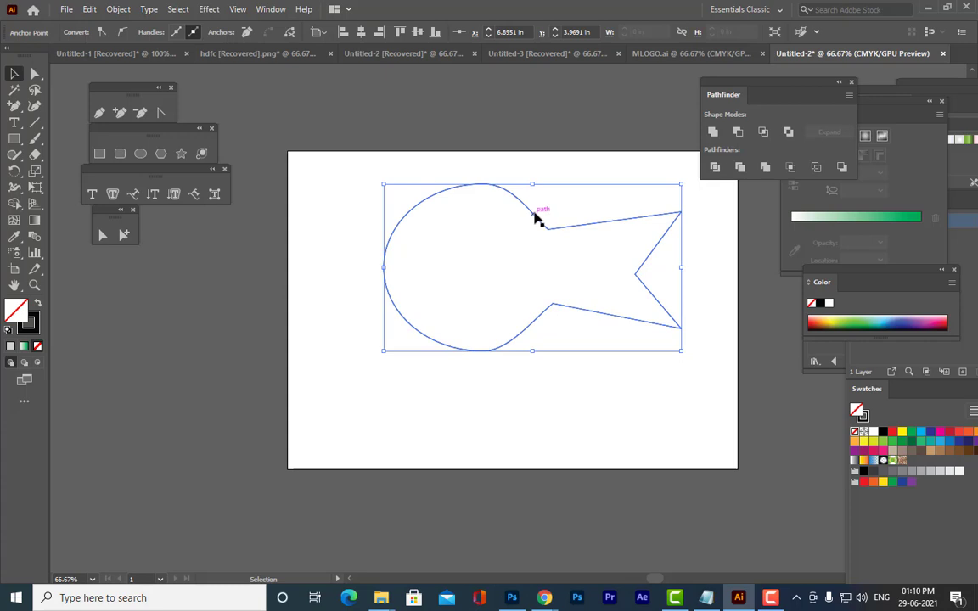
left_click_drag(537, 220, 528, 211)
left_click_drag(674, 173, 643, 190)
left_click_drag(585, 227, 565, 214)
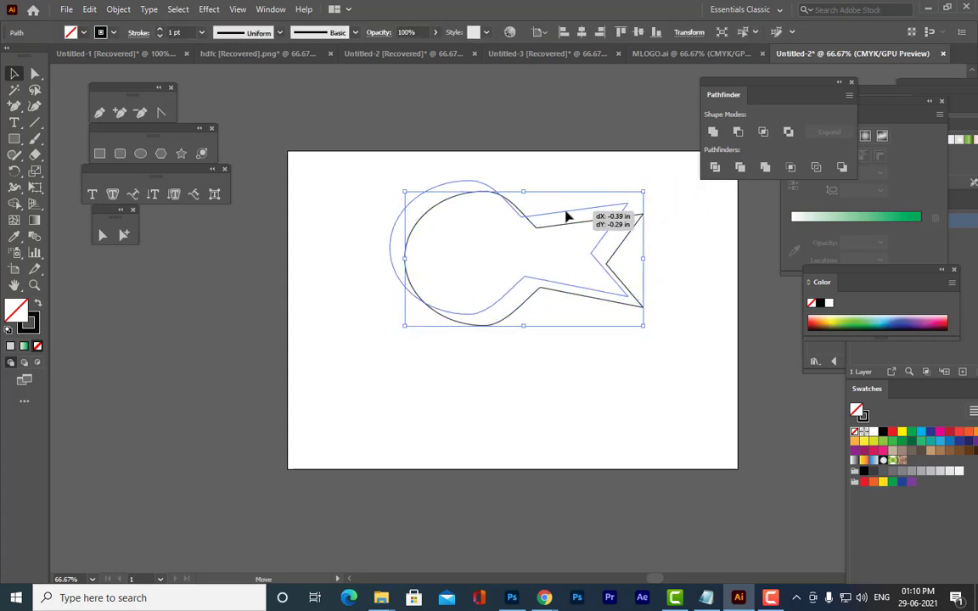
left_click(561, 375)
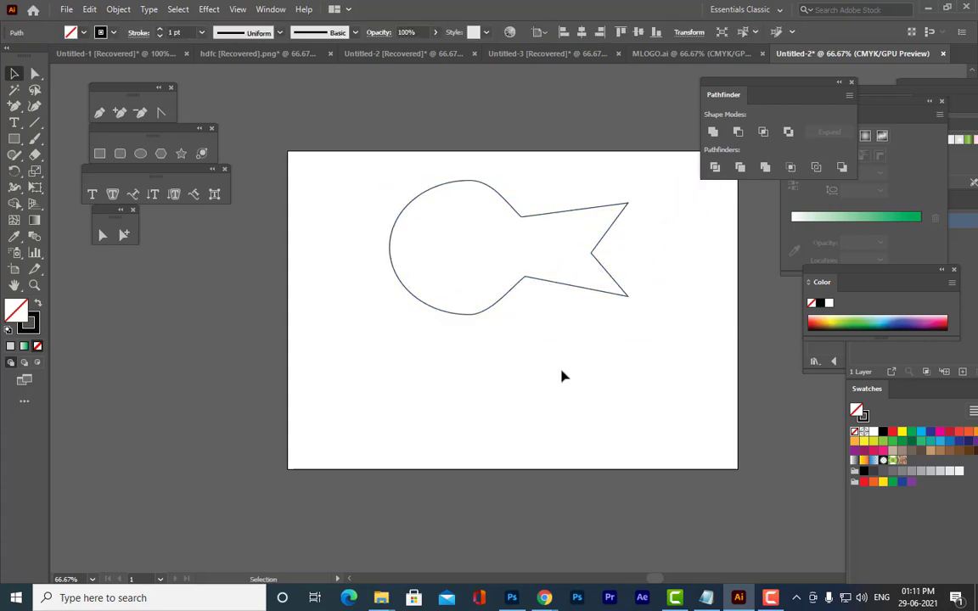
Add the text FISH in black Arial Black below the fish outline
left_click(92, 193)
left_click(450, 406)
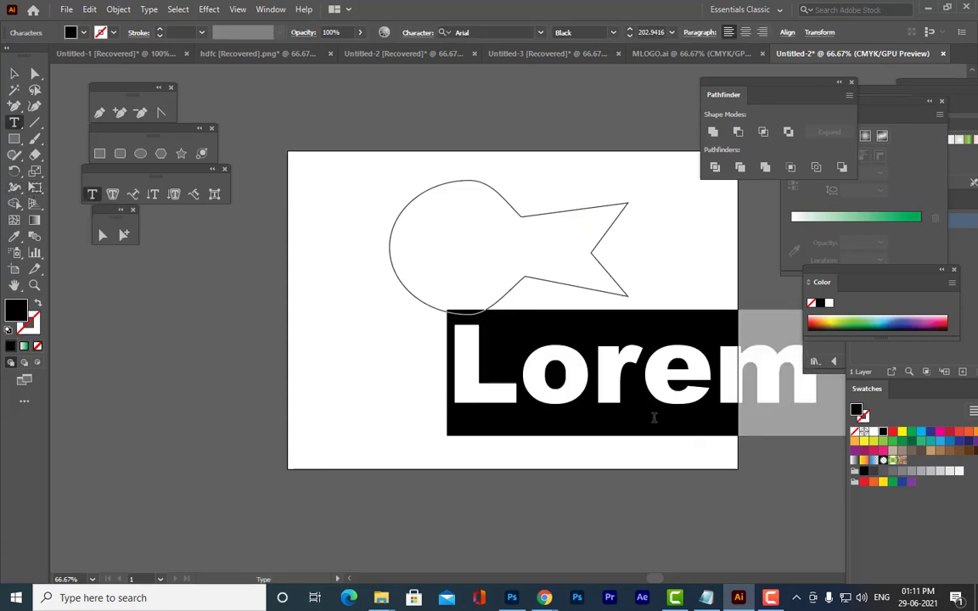
type("FISH")
key("Escape")
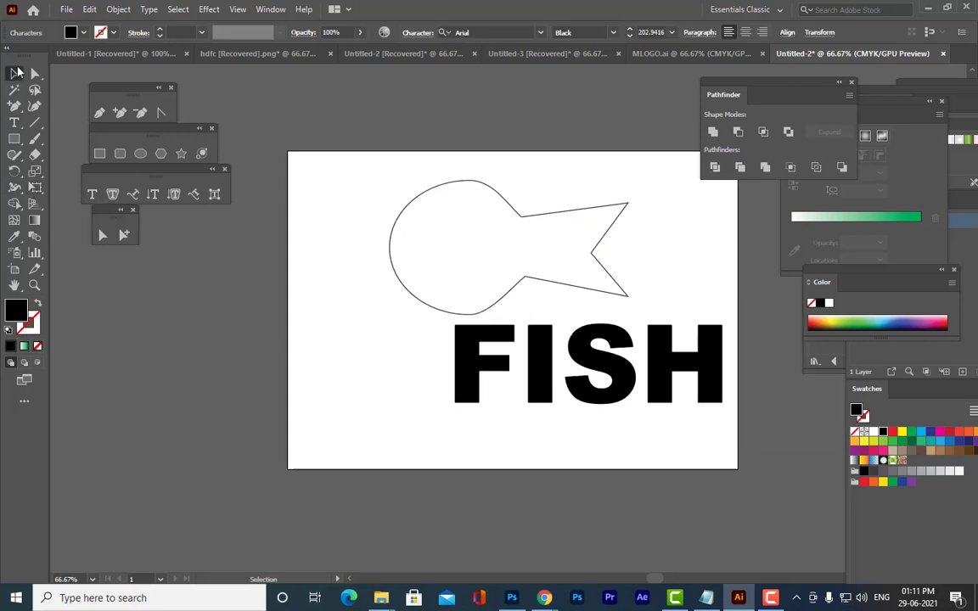
Scale the FISH text down proportionally to about 172 pt and place it over the fish outline
left_click_drag(595, 341, 513, 361)
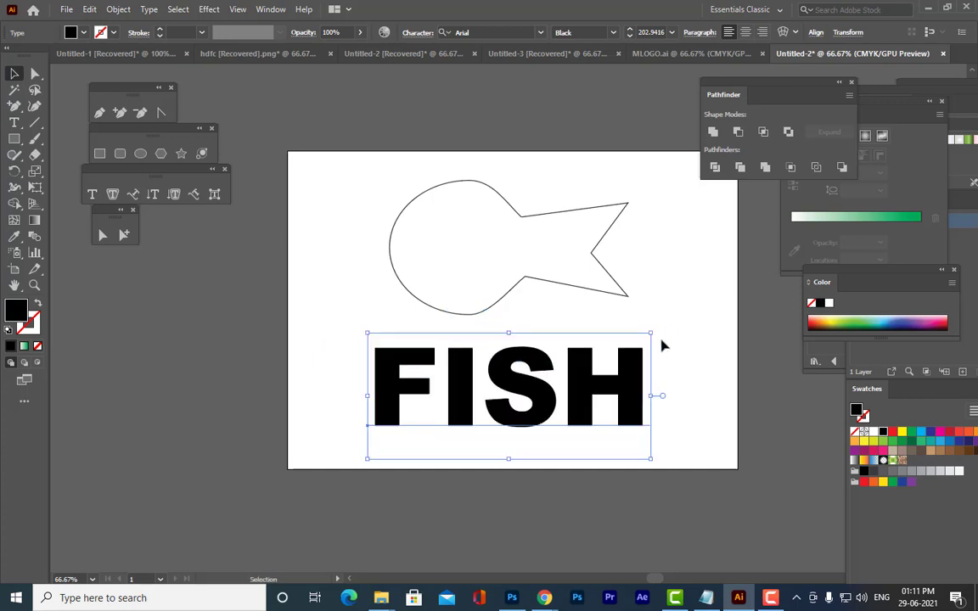
left_click_drag(654, 332, 635, 339)
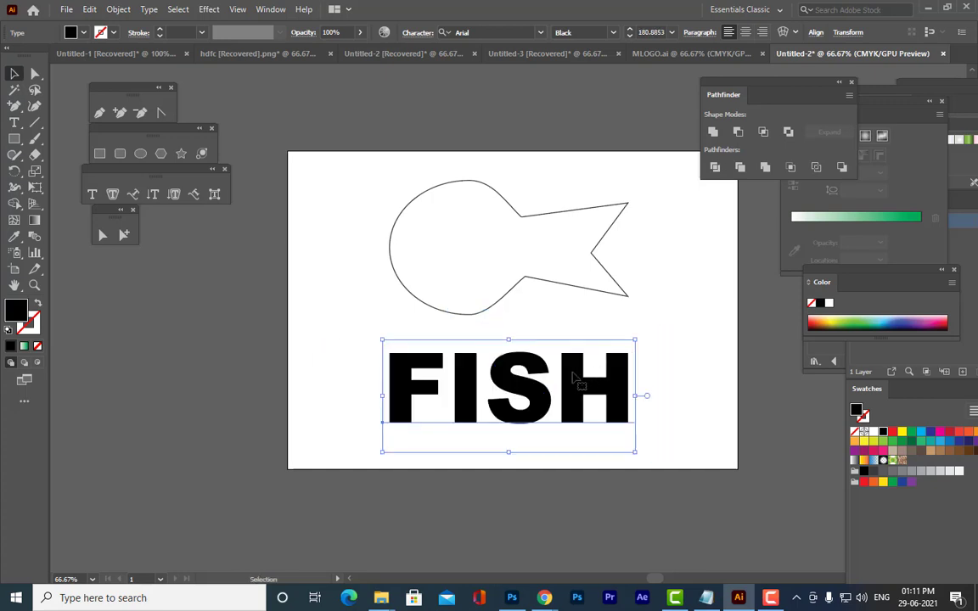
left_click_drag(593, 366, 588, 231)
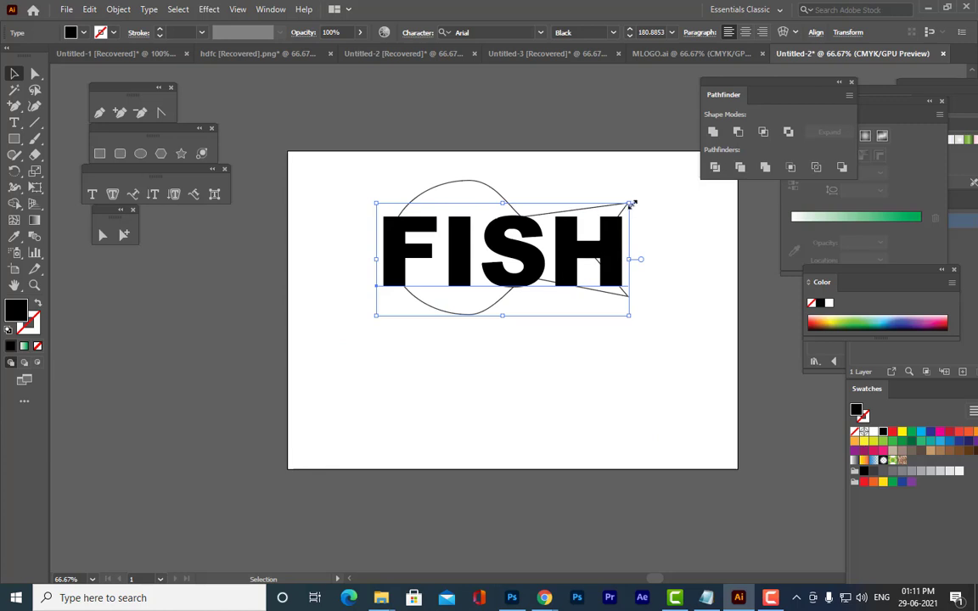
left_click_drag(629, 204, 619, 202)
key("ctrl+z")
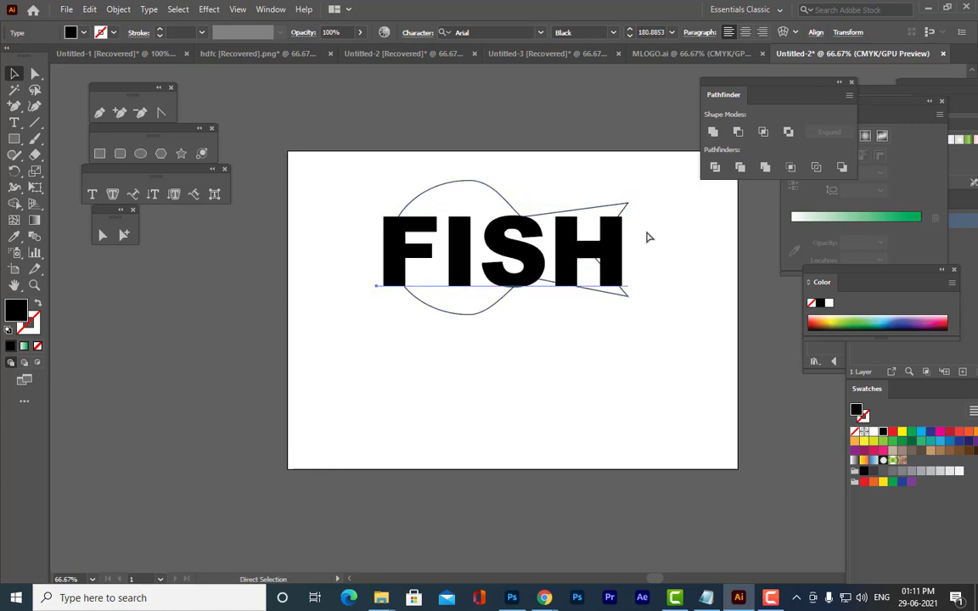
left_click(639, 241)
left_click(607, 248)
left_click_drag(608, 246, 603, 246)
left_click_drag(623, 203, 617, 206)
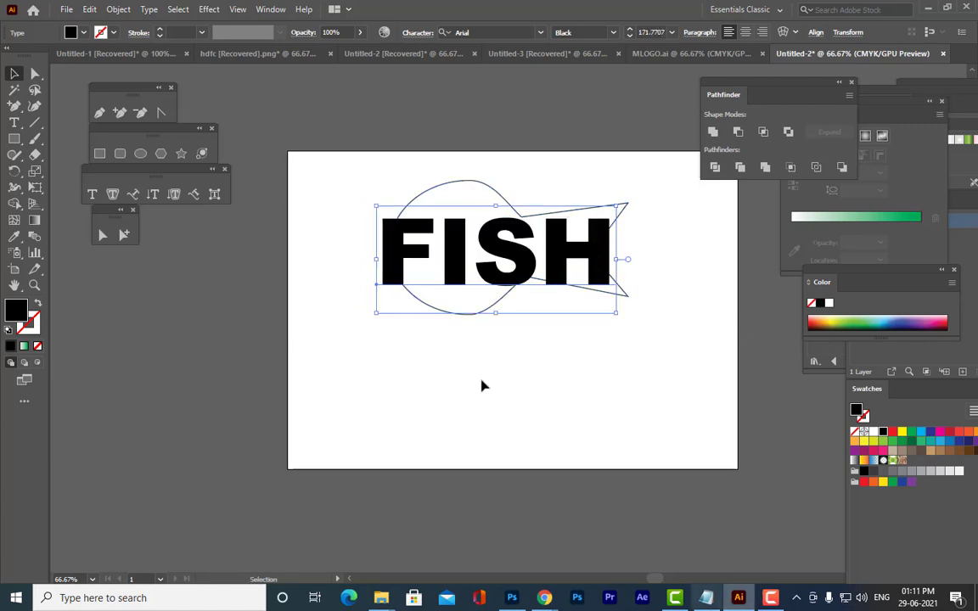
Change the FISH text's font to Times New Roman Bold
left_click(486, 31)
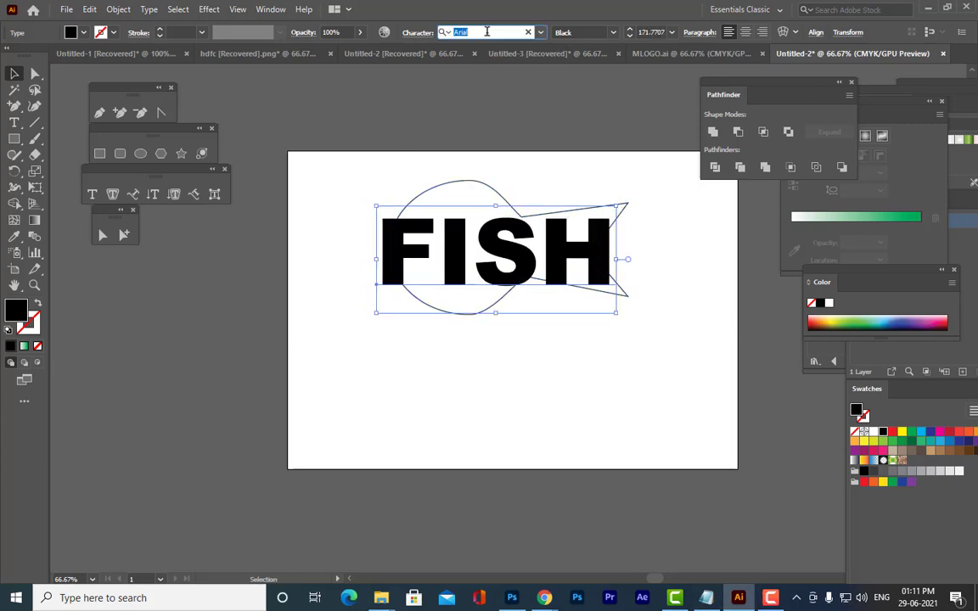
type("TIM")
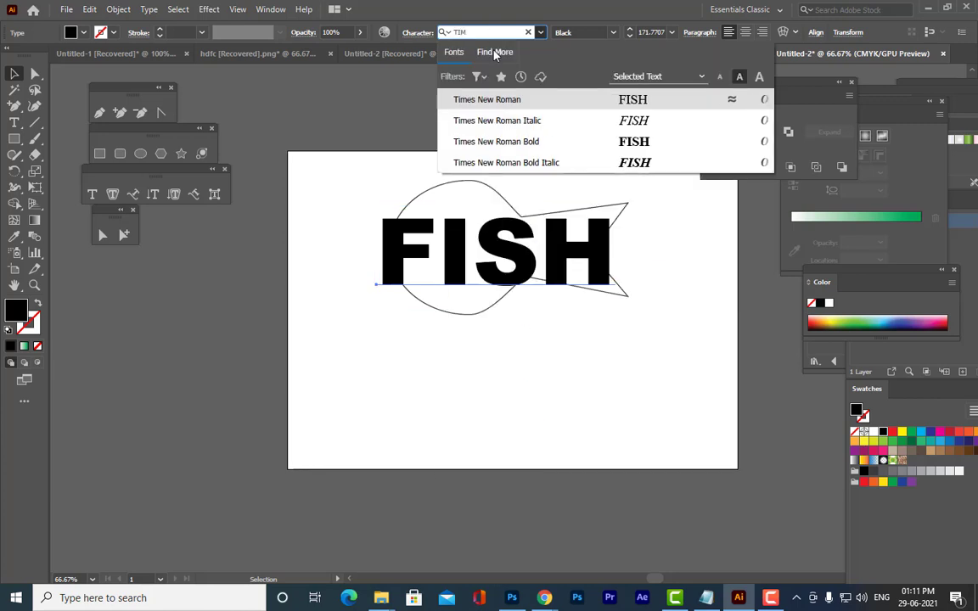
left_click(532, 150)
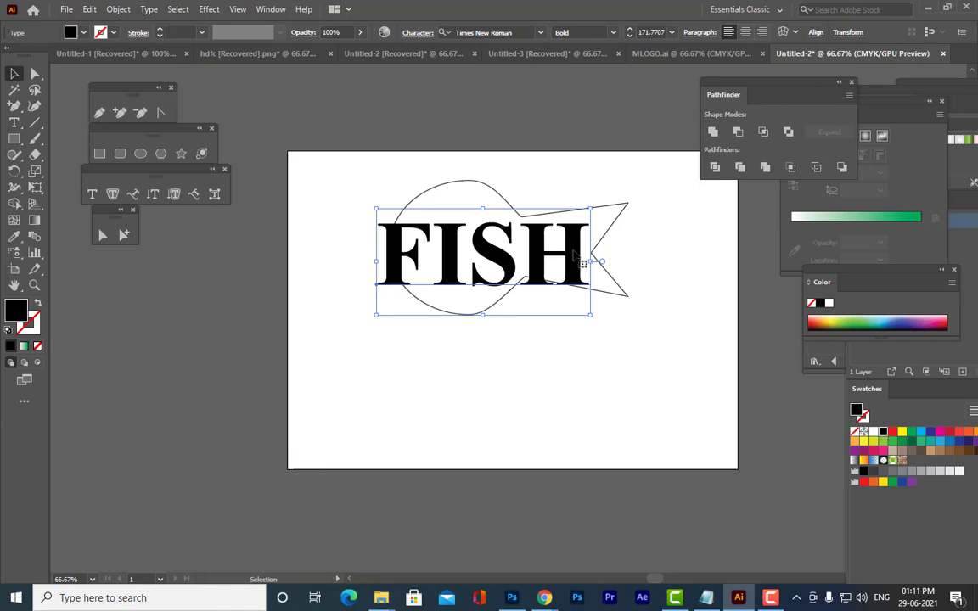
Enlarge the FISH text proportionally to about 187 pt and shift it up to centre it over the fish outline
left_click_drag(590, 316, 610, 325)
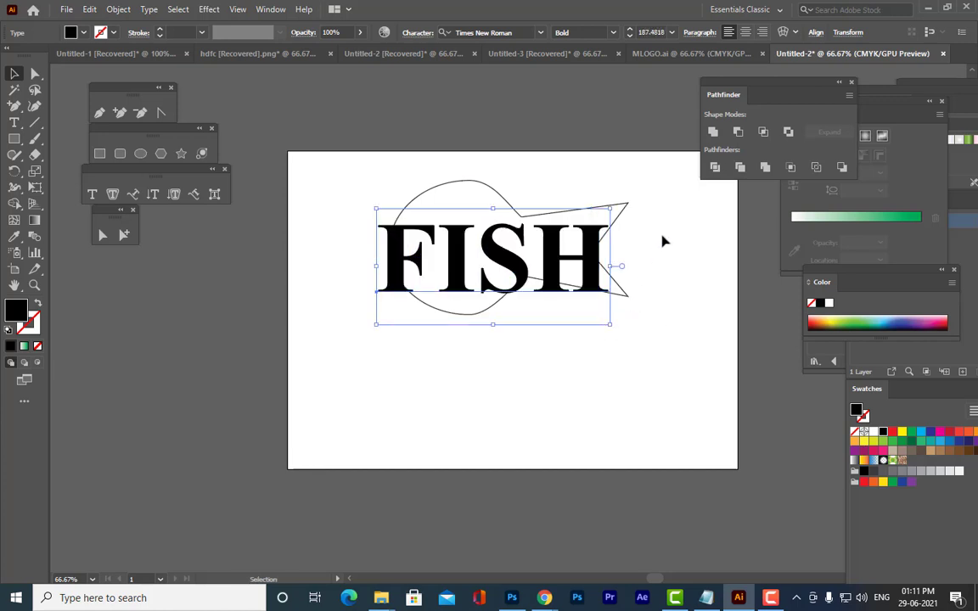
left_click(664, 240)
left_click(597, 255)
left_click_drag(597, 254, 600, 246)
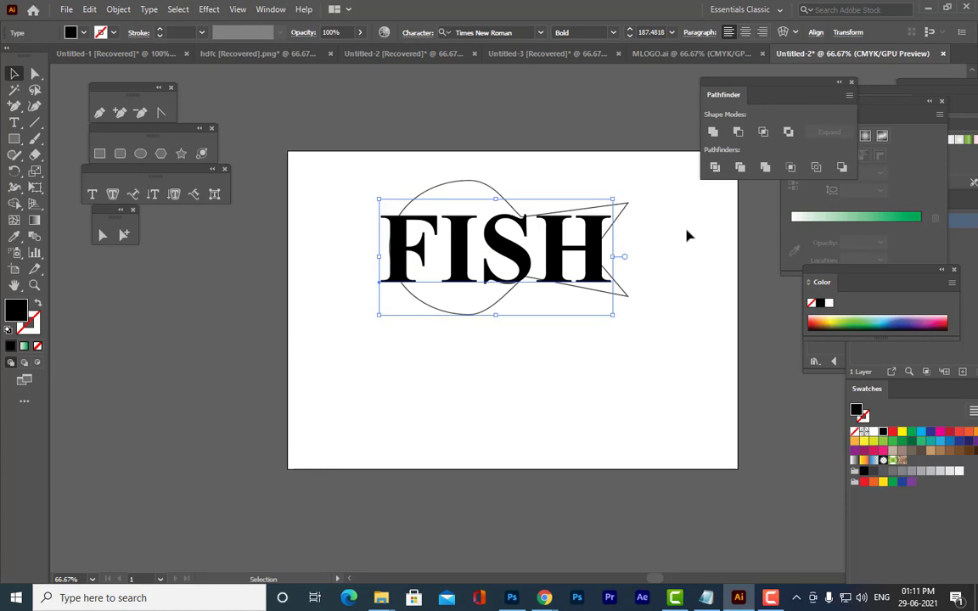
Expand the FISH text into shapes with the Object and Fill options on
left_click(118, 9)
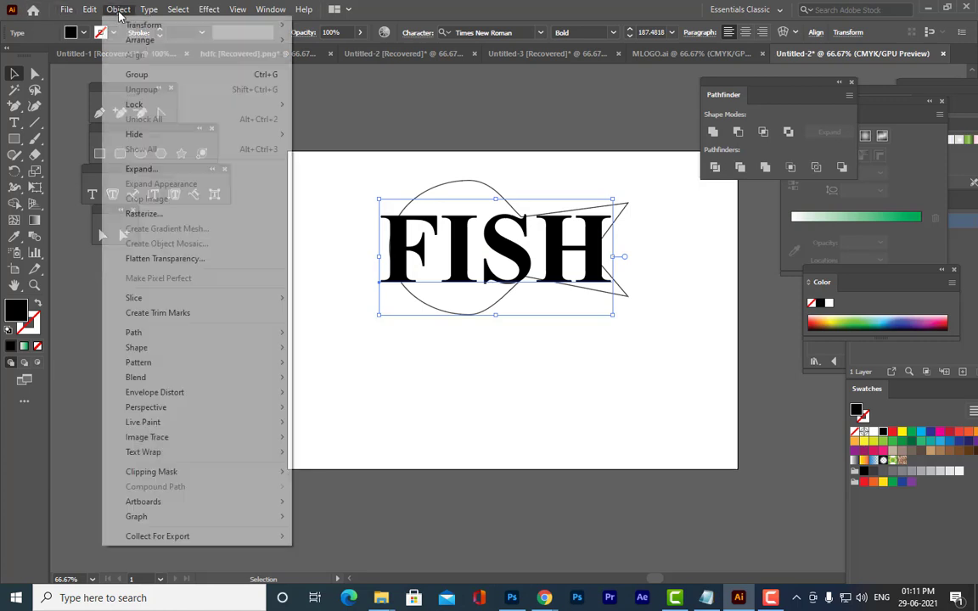
left_click(151, 166)
left_click(666, 209)
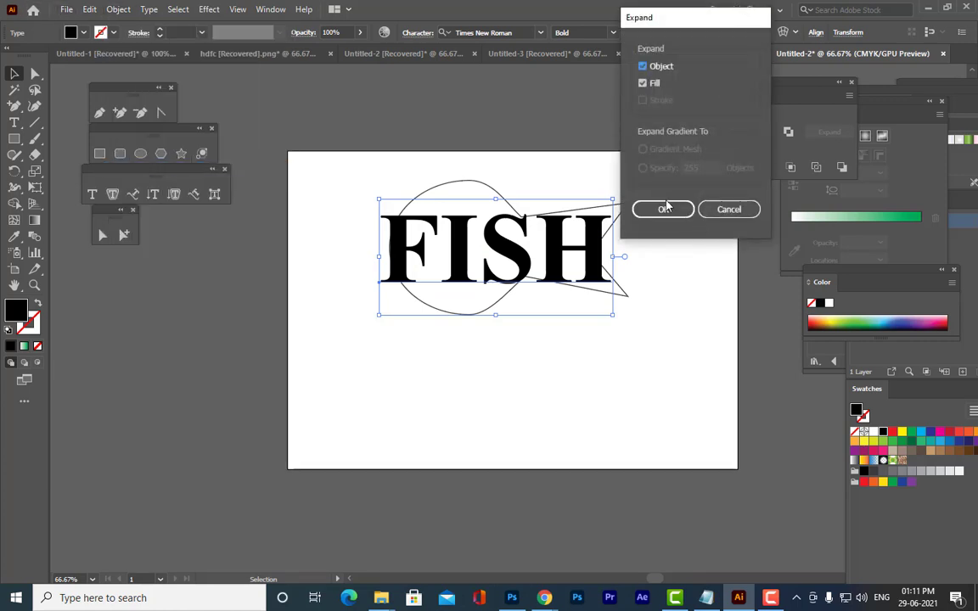
Bring the fish outline to the front of the expanded lettering and deselect it
left_click(489, 185)
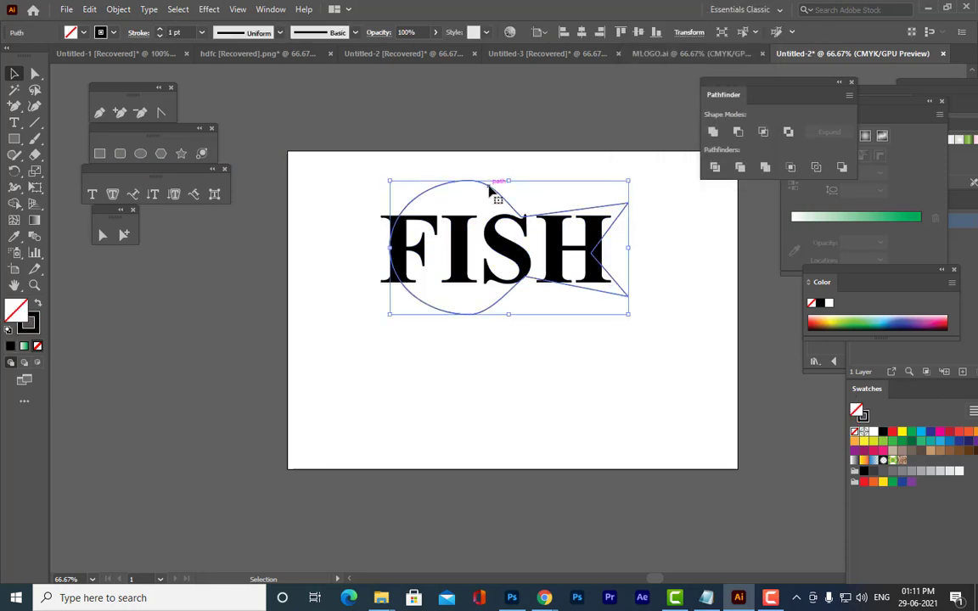
right_click(489, 190)
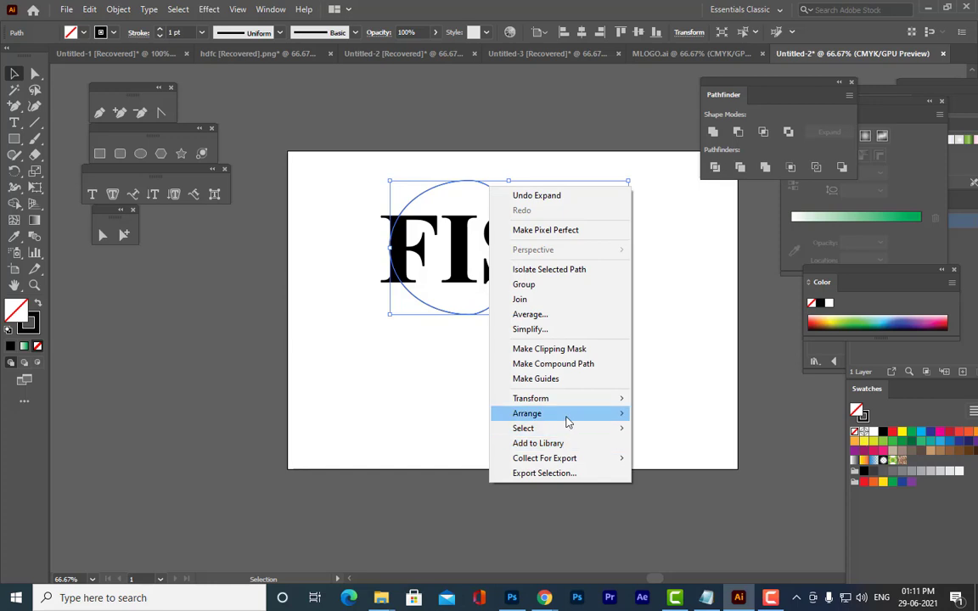
mouse_move(568, 415)
left_click(678, 427)
left_click(689, 303)
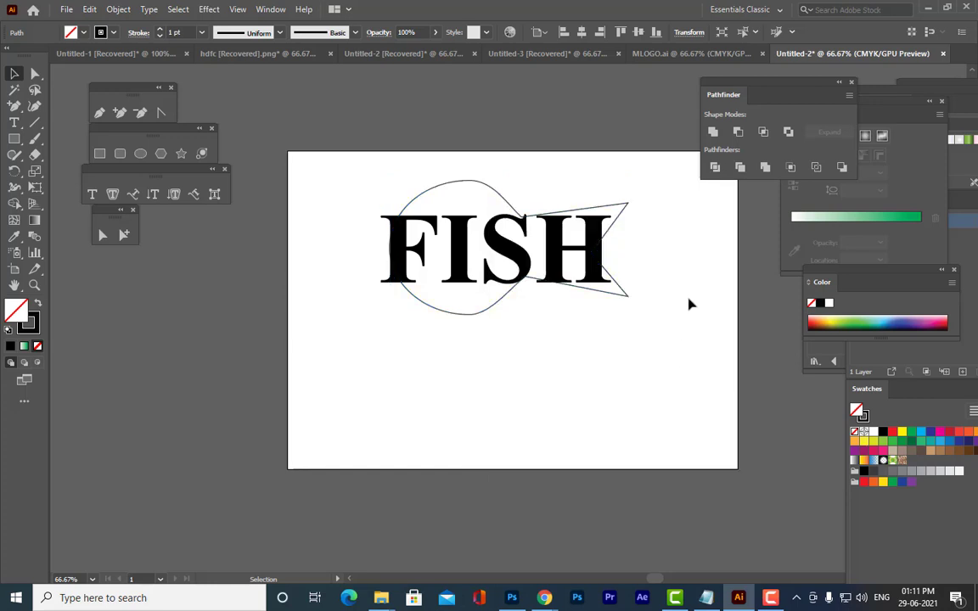
Distort the FISH lettering into the fish outline using Envelope Distort's Make with Top Object, and deselect the result
left_click(405, 243)
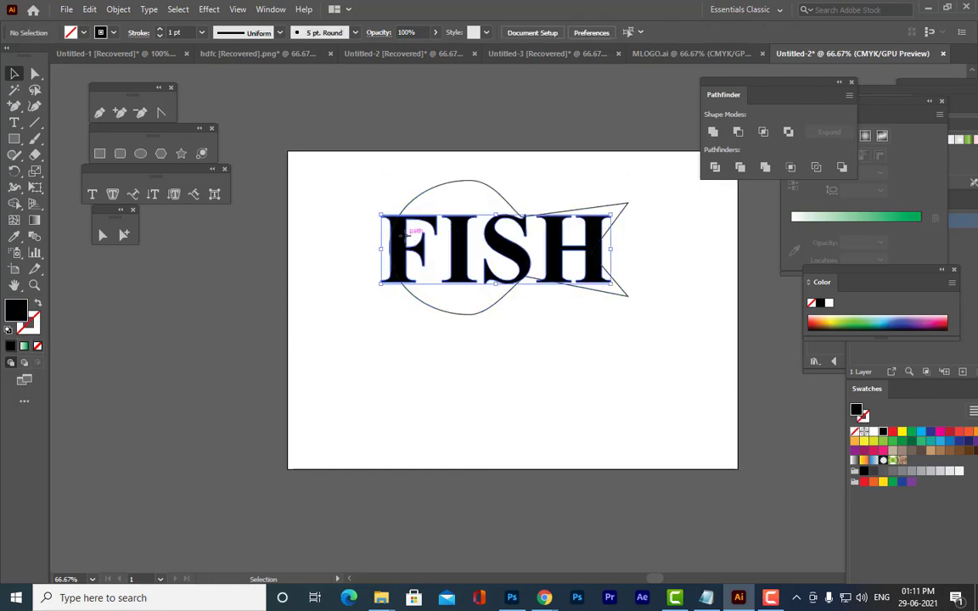
left_click(478, 180, "shift")
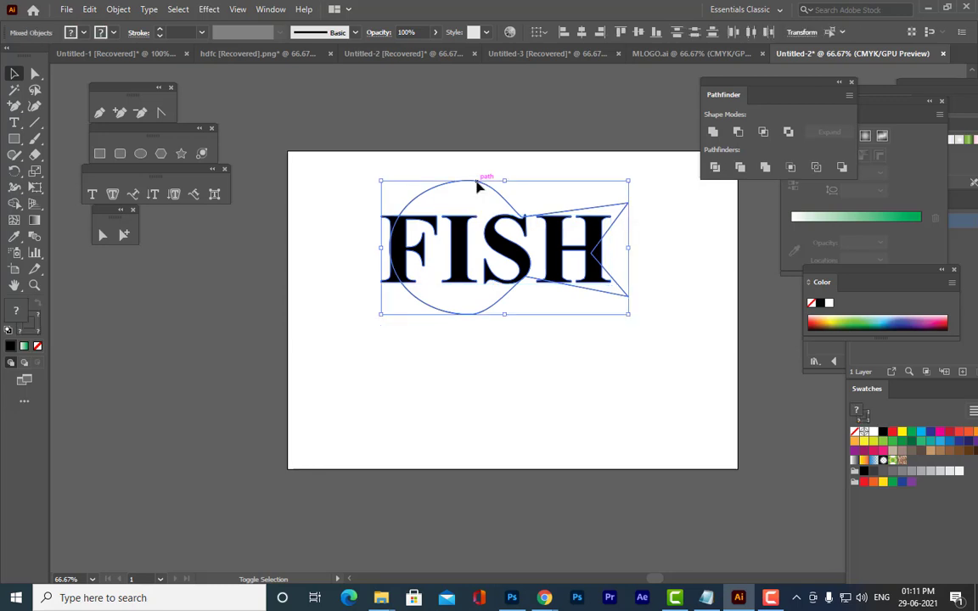
left_click(122, 8)
mouse_move(197, 392)
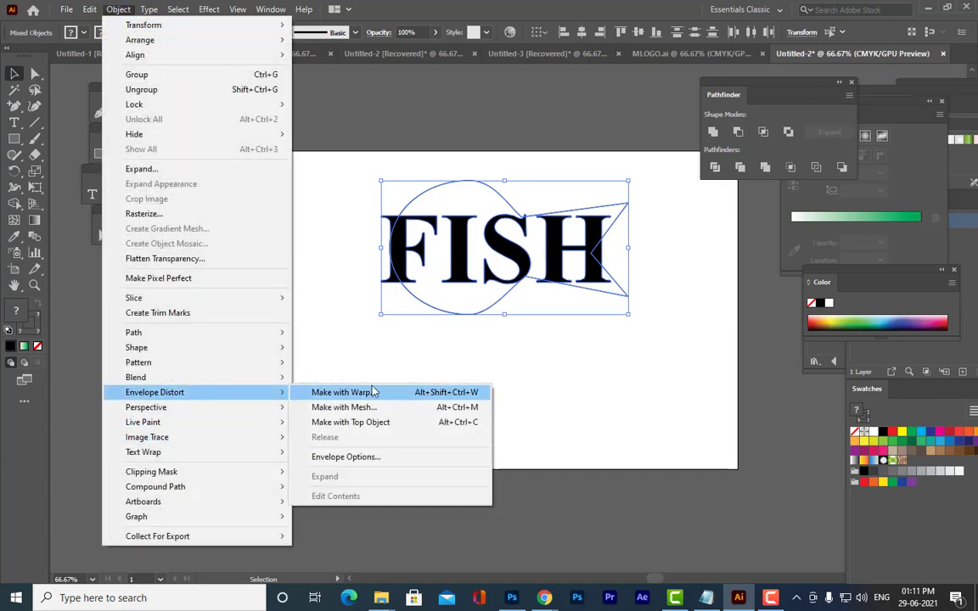
left_click(371, 425)
left_click(354, 358)
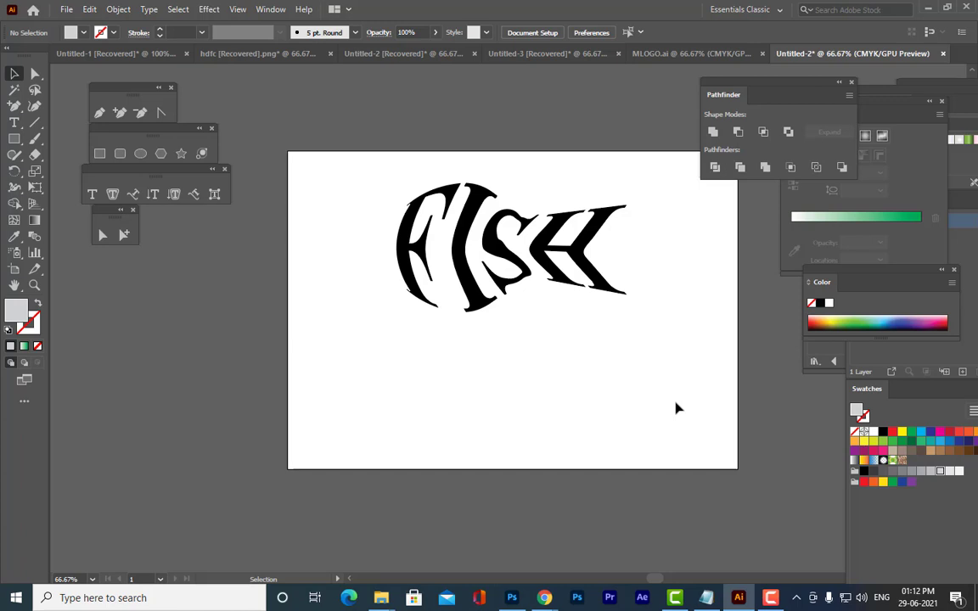
Expand the fish-shaped envelope into regular shapes and move the lettering slightly down on the artboard
scroll(572, 360, "up", 3)
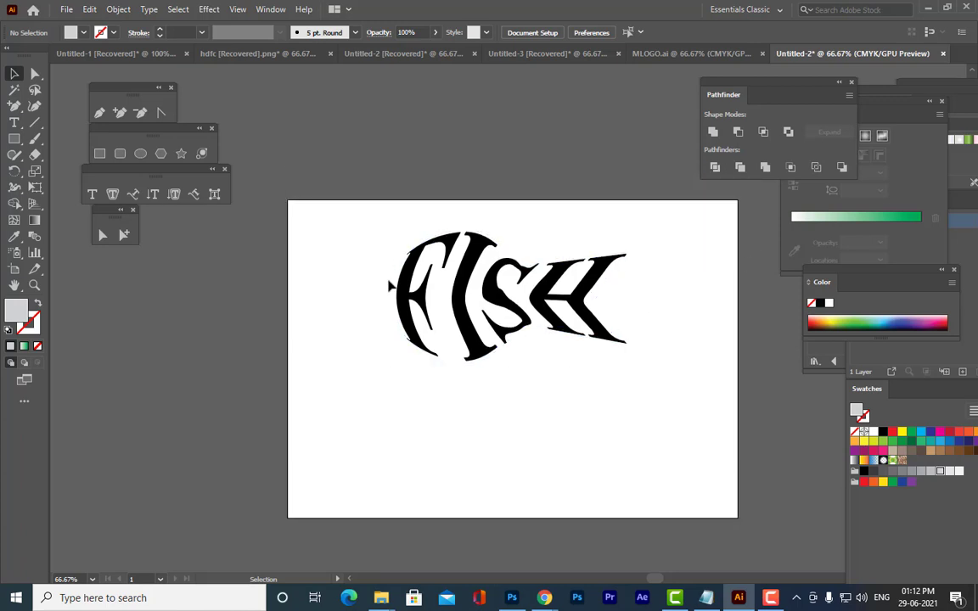
left_click(539, 281)
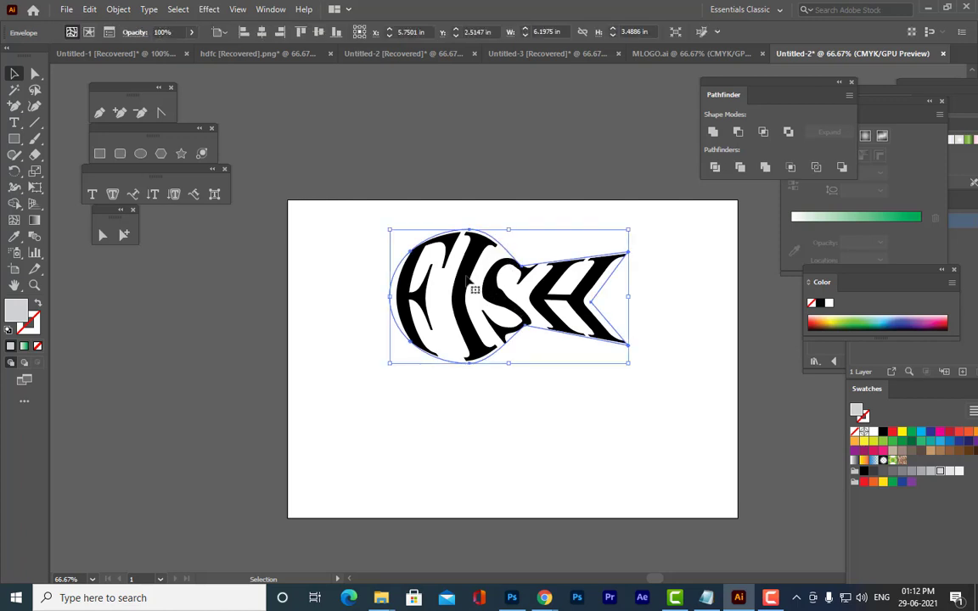
left_click(118, 10)
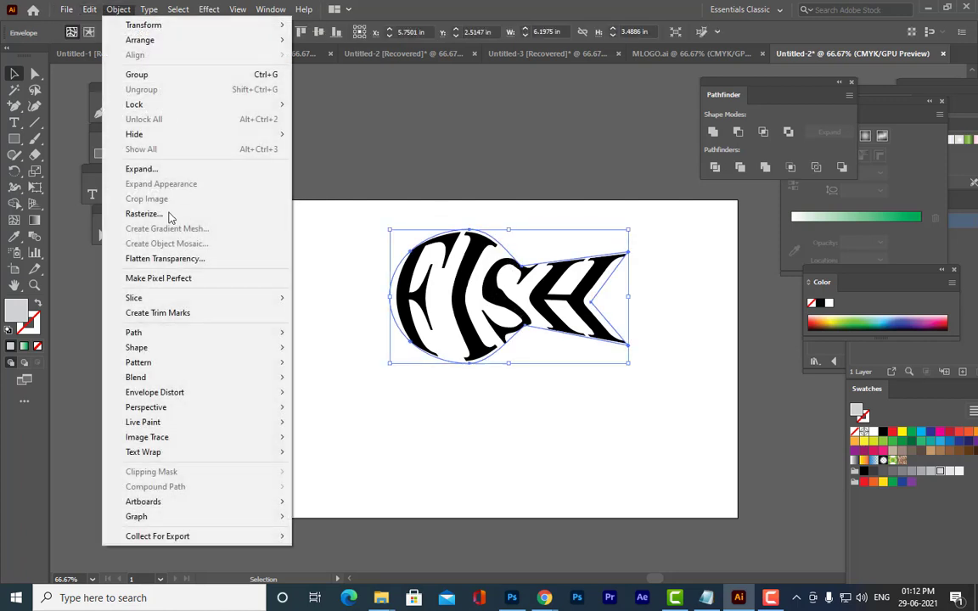
left_click(168, 168)
left_click(663, 209)
left_click(537, 153)
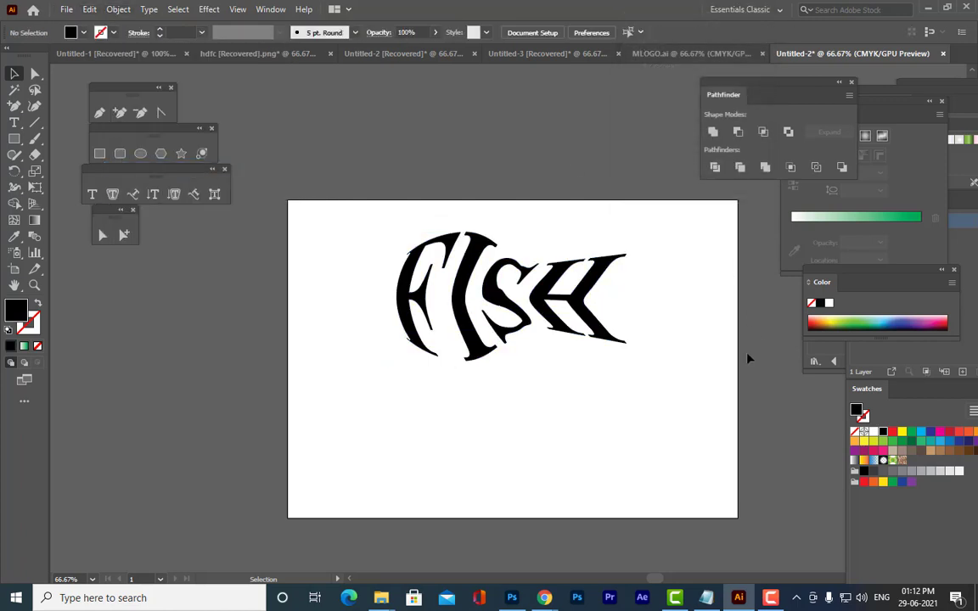
left_click_drag(590, 311, 585, 326)
left_click(692, 290)
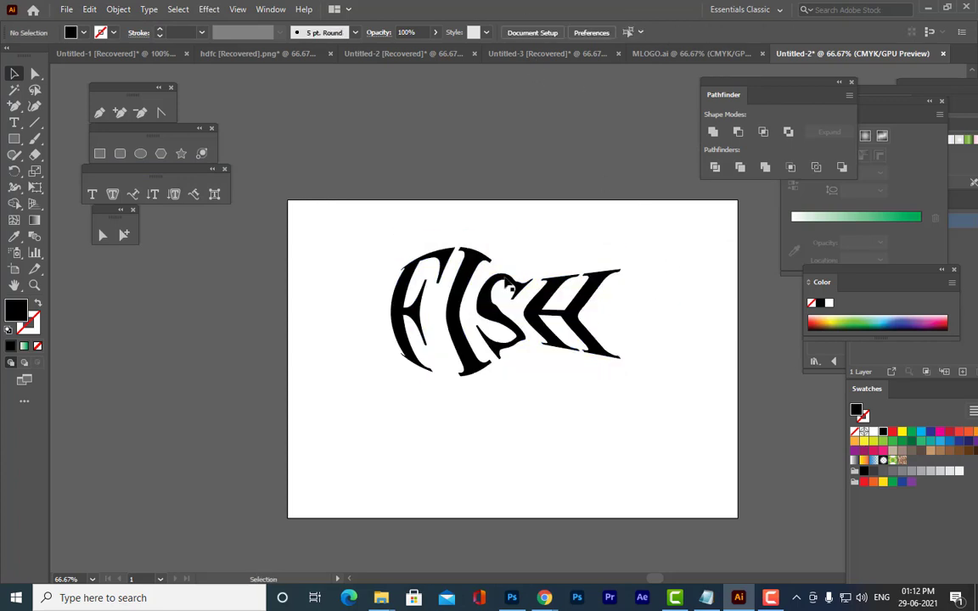
Draw a closed fish silhouette around the lettering with the Pen tool, including a curved forked tail and a notched open mouth
left_click(101, 234)
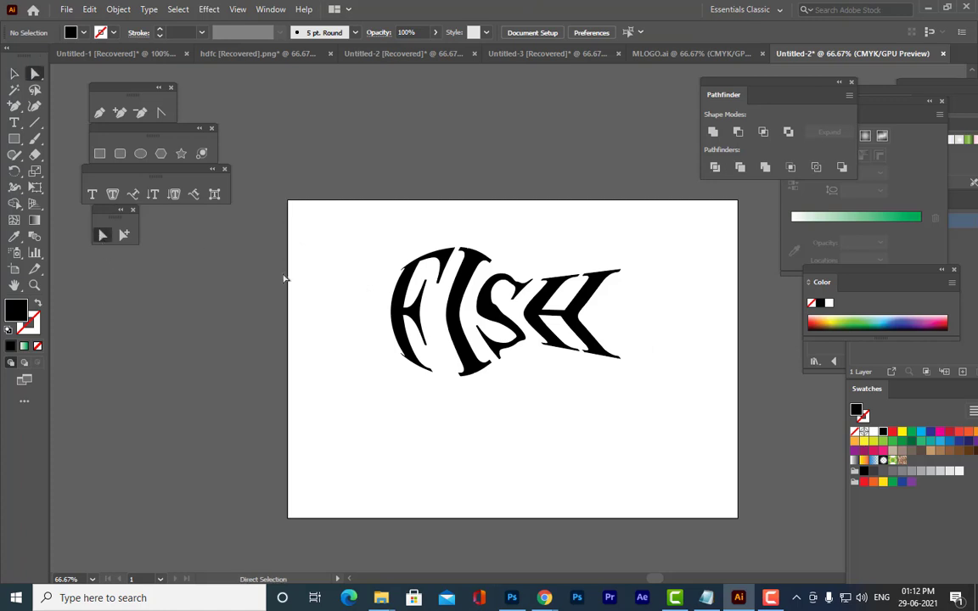
left_click(98, 116)
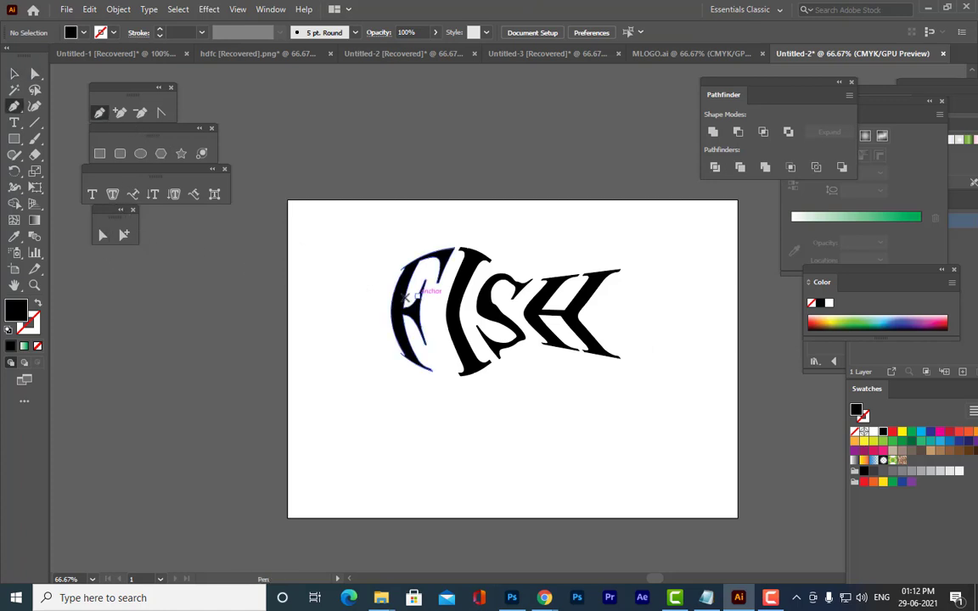
left_click(355, 298)
left_click_drag(407, 247, 559, 270)
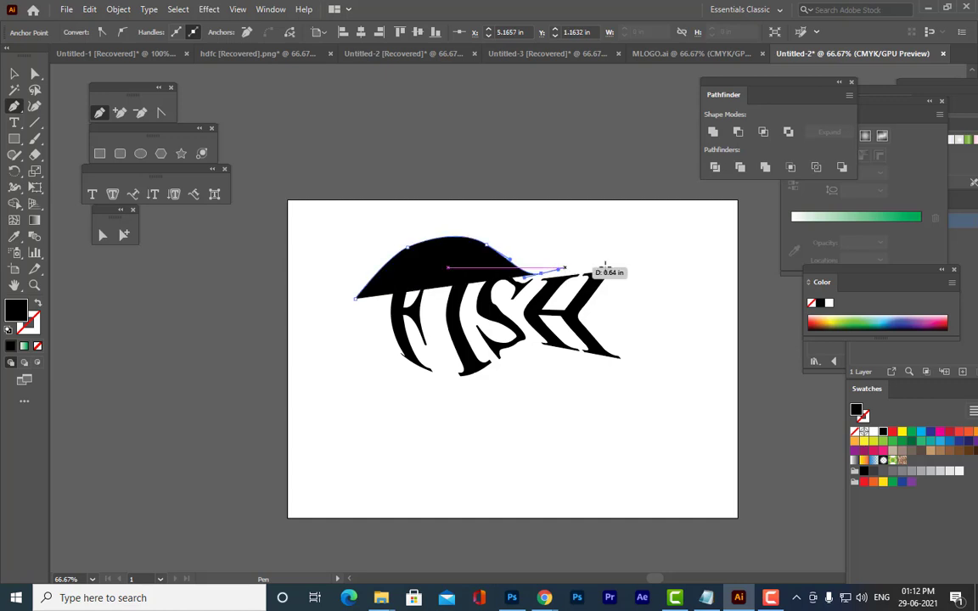
left_click_drag(641, 259, 654, 260)
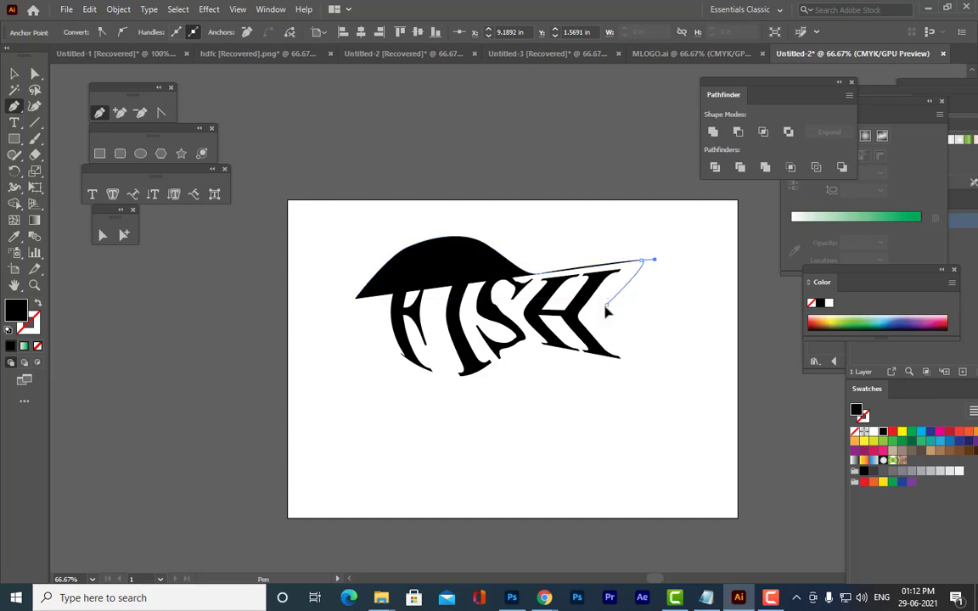
left_click_drag(616, 328, 598, 371)
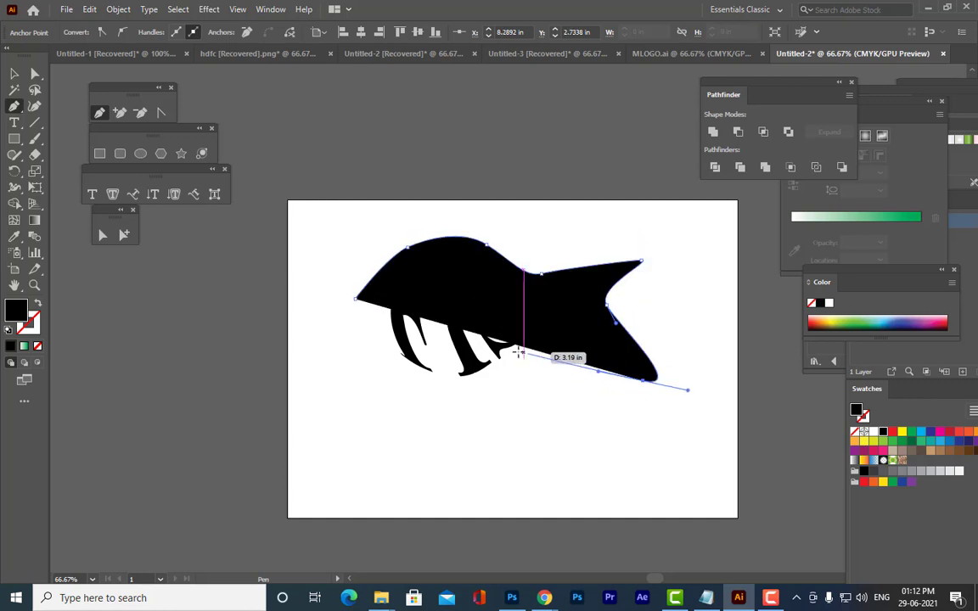
left_click_drag(518, 357, 350, 339)
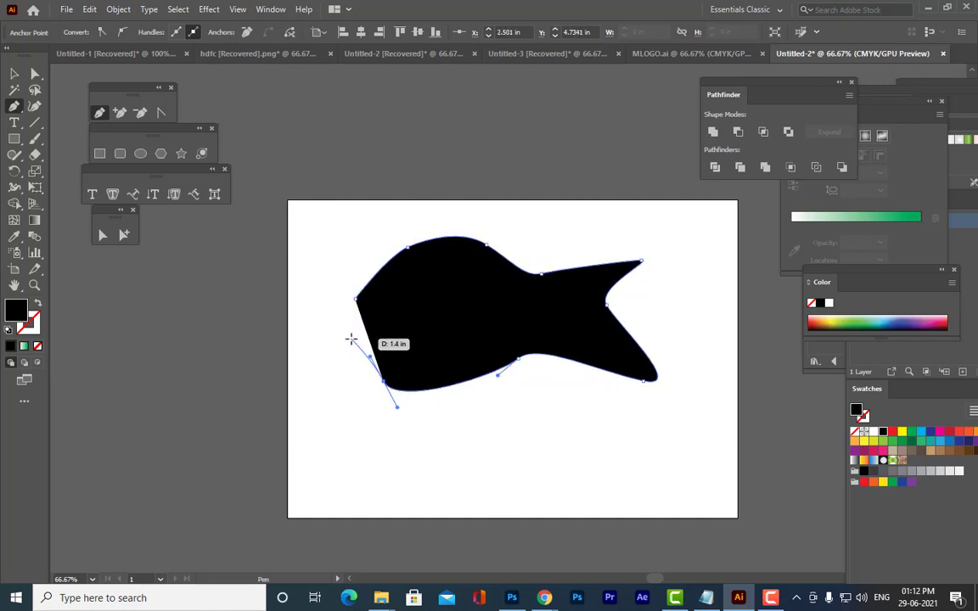
left_click(351, 339)
left_click(391, 332)
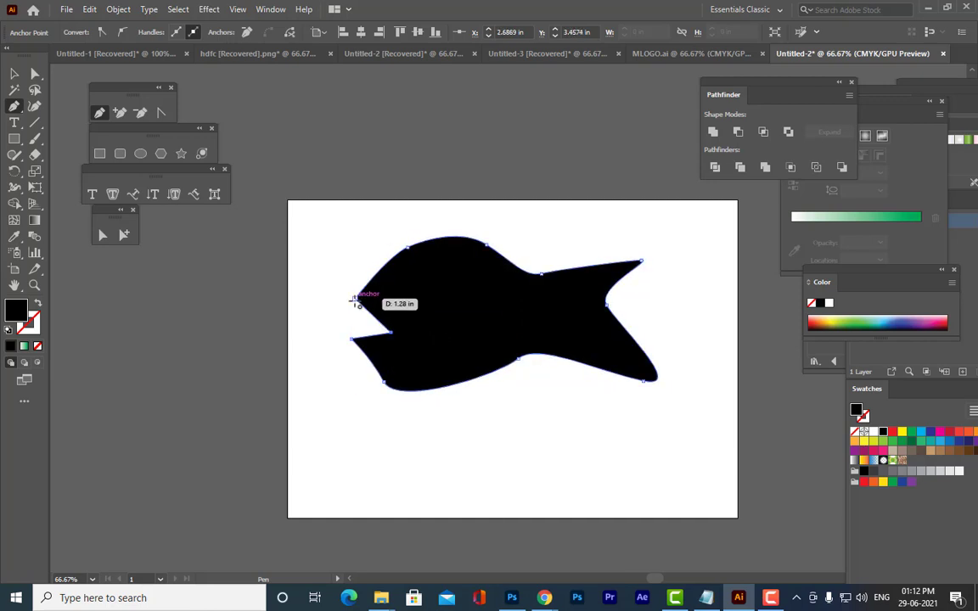
left_click(355, 299)
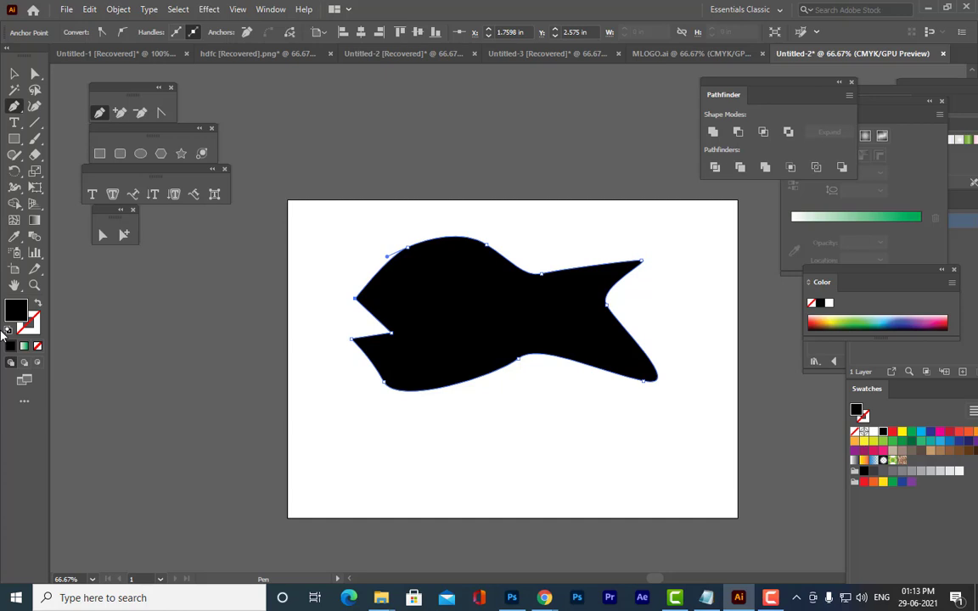
Extend the upper jaw tip of the fish silhouette outward, away from the lettering, with the Direct Selection tool
left_click(31, 75)
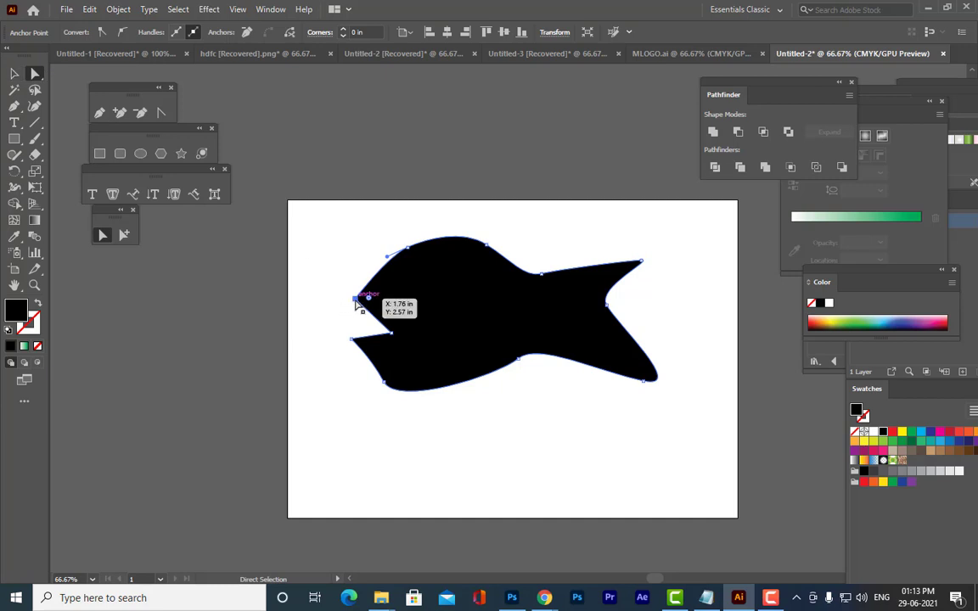
left_click_drag(356, 302, 335, 297)
key("v")
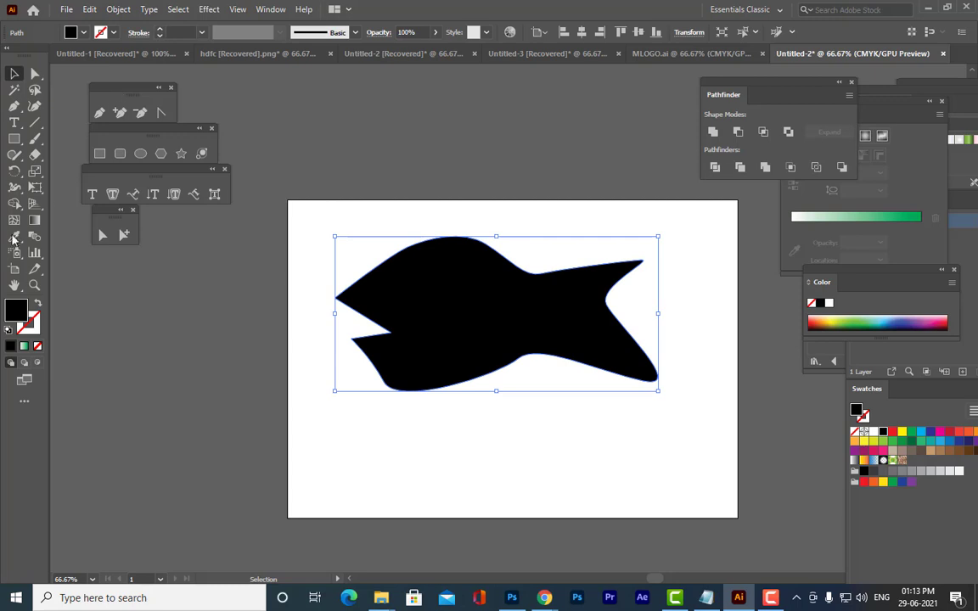
Remove the silhouette's fill so the lettering shows through, give it a black stroke and deselect it
left_click(84, 34)
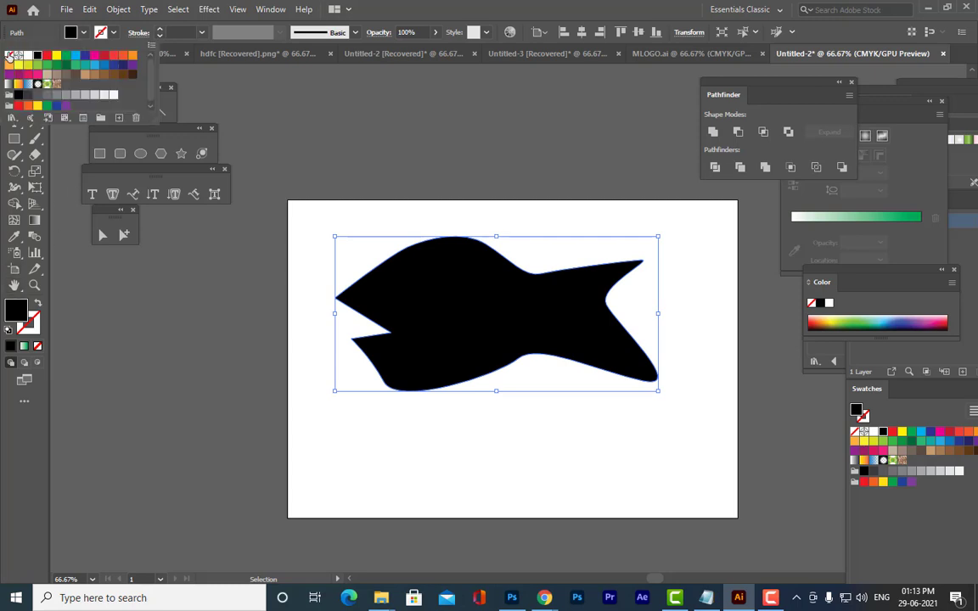
left_click(8, 51)
left_click(551, 192)
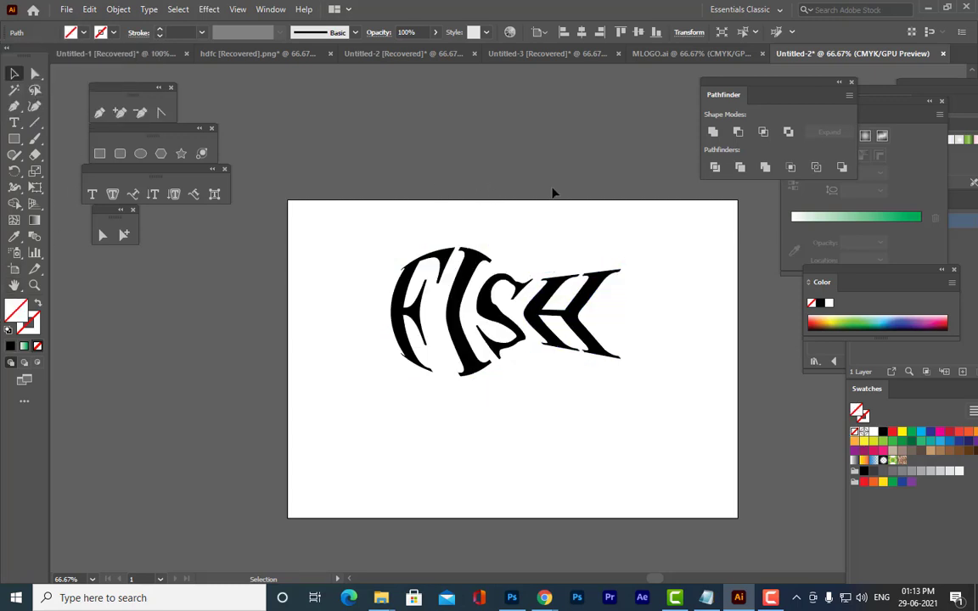
left_click(506, 256)
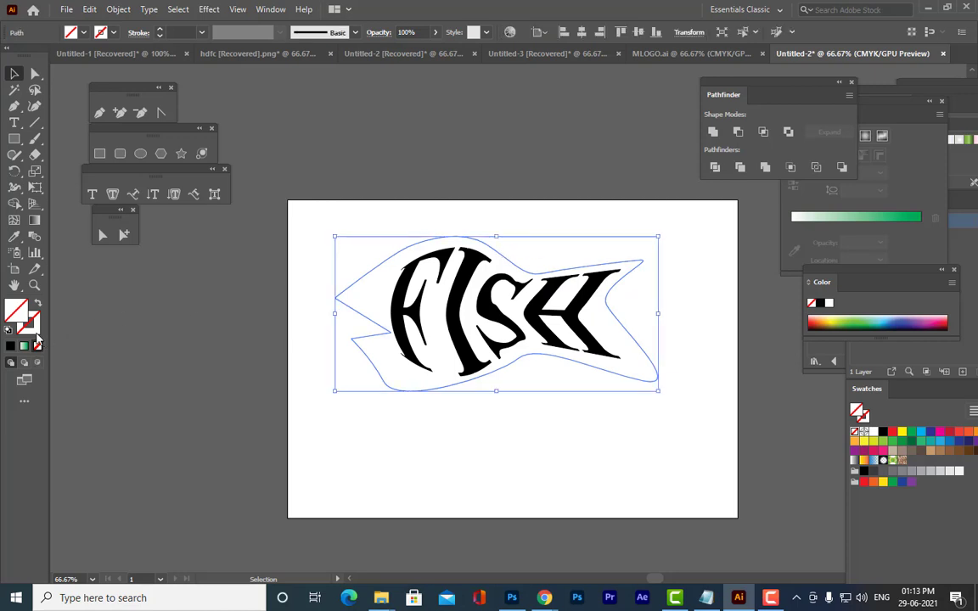
left_click(11, 348)
left_click(138, 332)
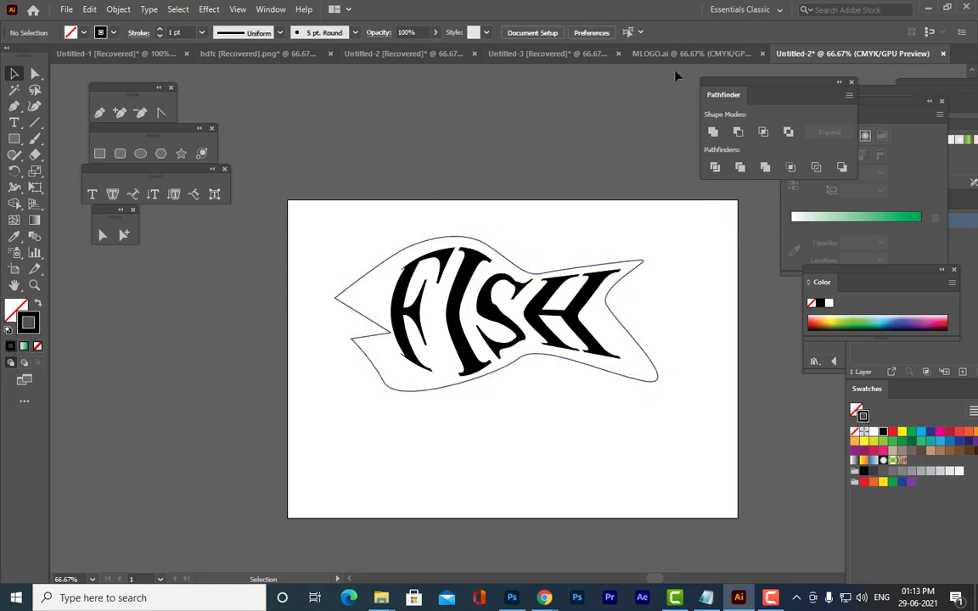
Reposition the outline's back, belly and tail anchor points so the silhouette follows the FISH lettering more closely
left_click(34, 75)
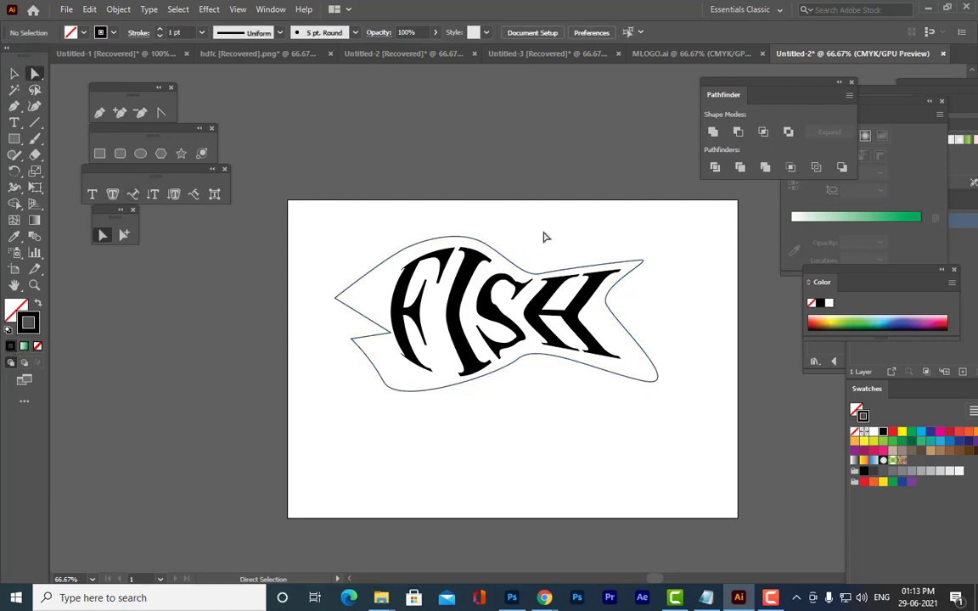
left_click(481, 240)
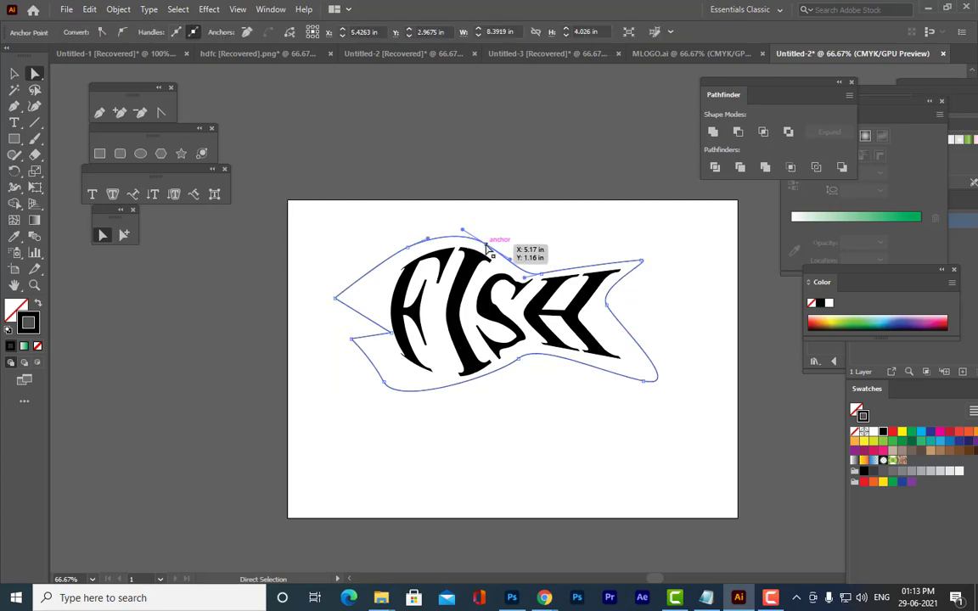
left_click_drag(487, 246, 481, 245)
mouse_move(389, 371)
left_mouse_down()
mouse_move(415, 407)
mouse_move(400, 415)
mouse_move(414, 404)
mouse_move(385, 385)
mouse_move(395, 382)
left_mouse_up()
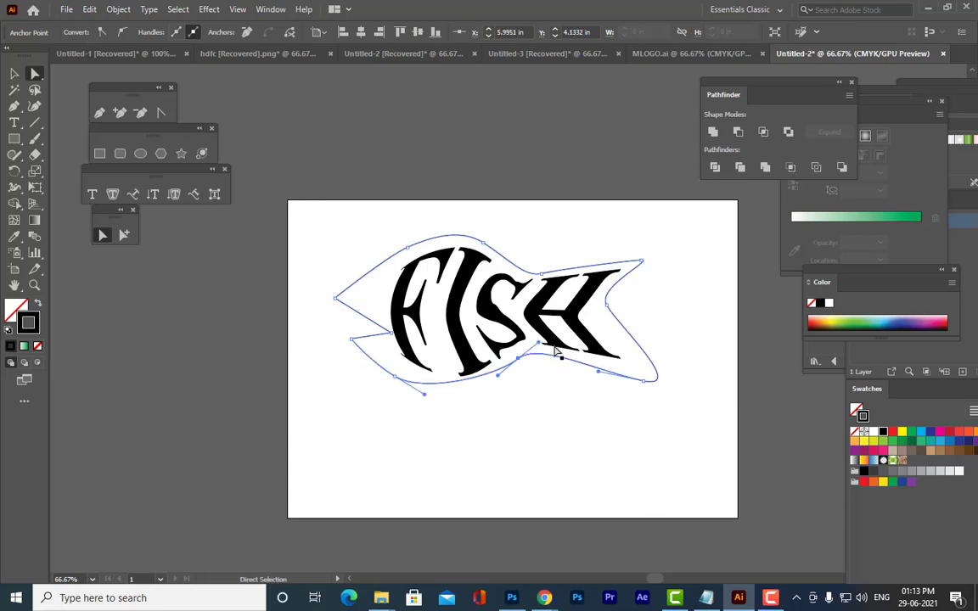
left_click_drag(519, 360, 627, 383)
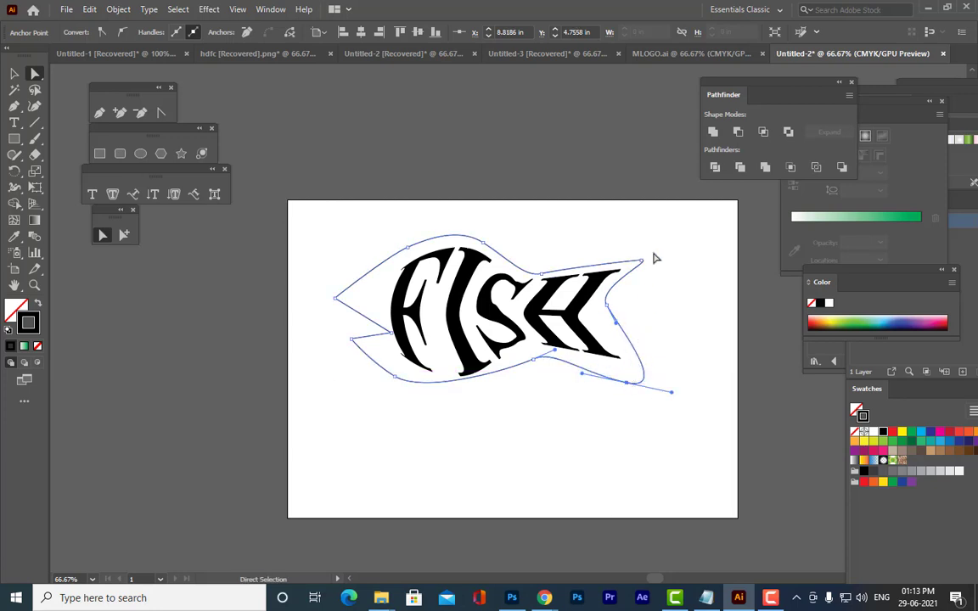
mouse_move(645, 265)
left_mouse_down()
mouse_move(653, 255)
mouse_move(655, 273)
mouse_move(629, 257)
left_mouse_up()
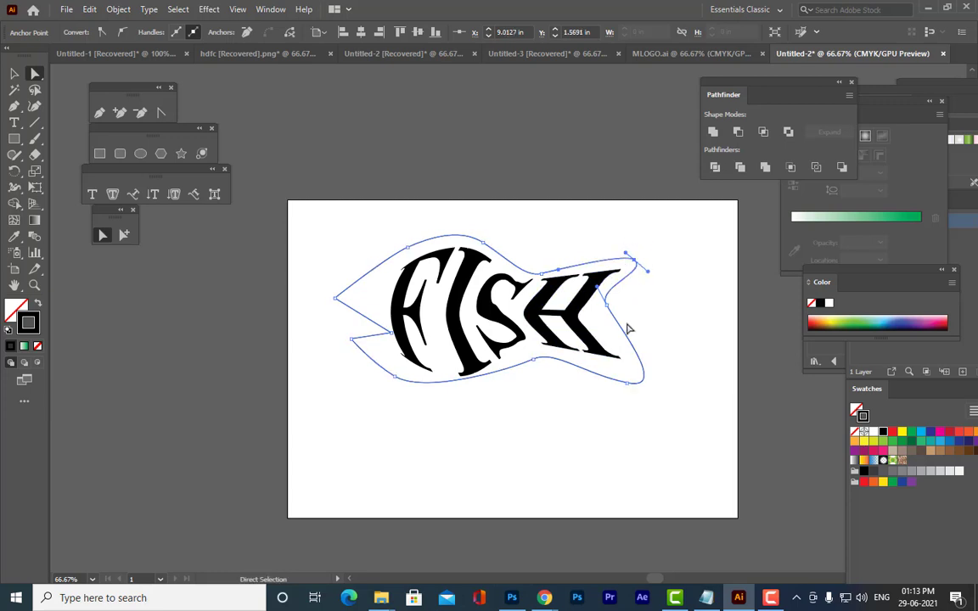
left_click_drag(609, 313, 604, 312)
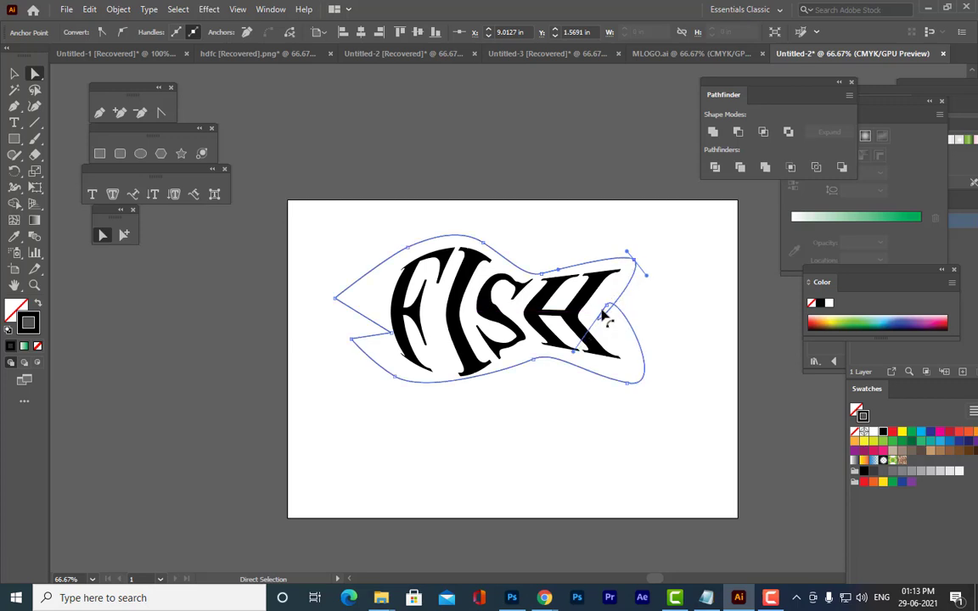
left_click(694, 308)
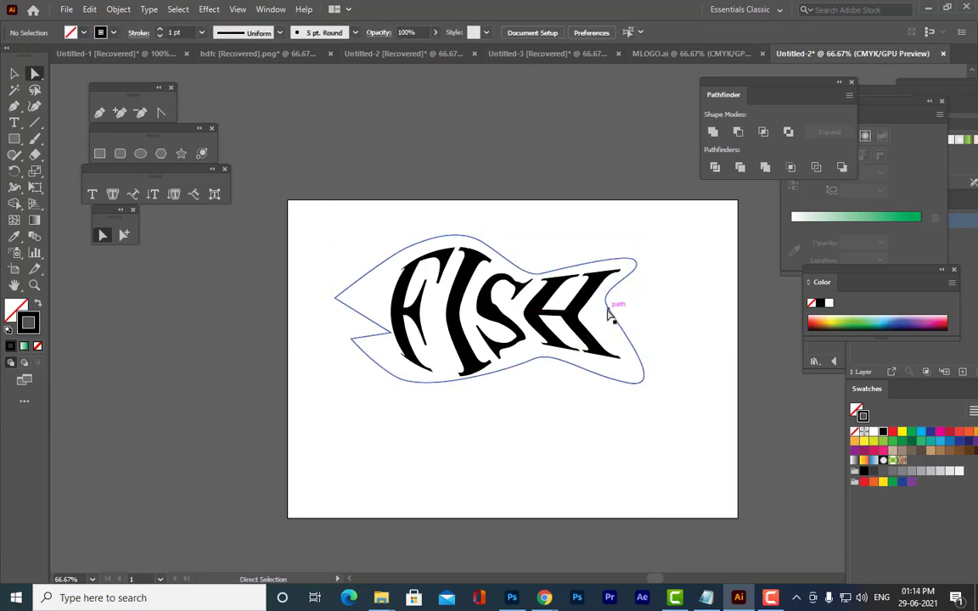
Shift the tail notch anchor toward the letter H and convert the notch and both tail tips to corner points
left_click(607, 310)
mouse_move(606, 306)
left_mouse_down()
mouse_move(598, 315)
mouse_move(599, 297)
left_mouse_up()
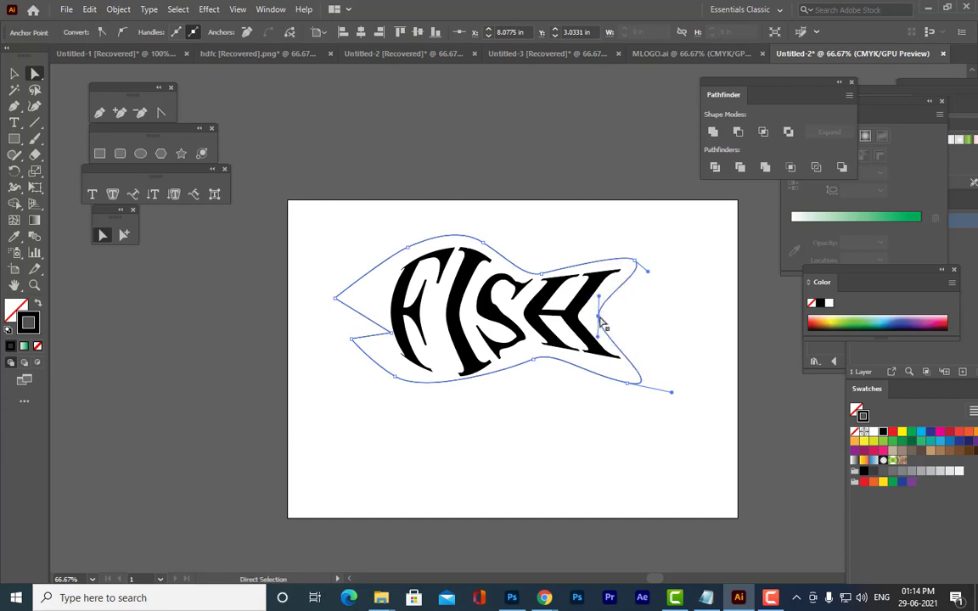
left_click(101, 32)
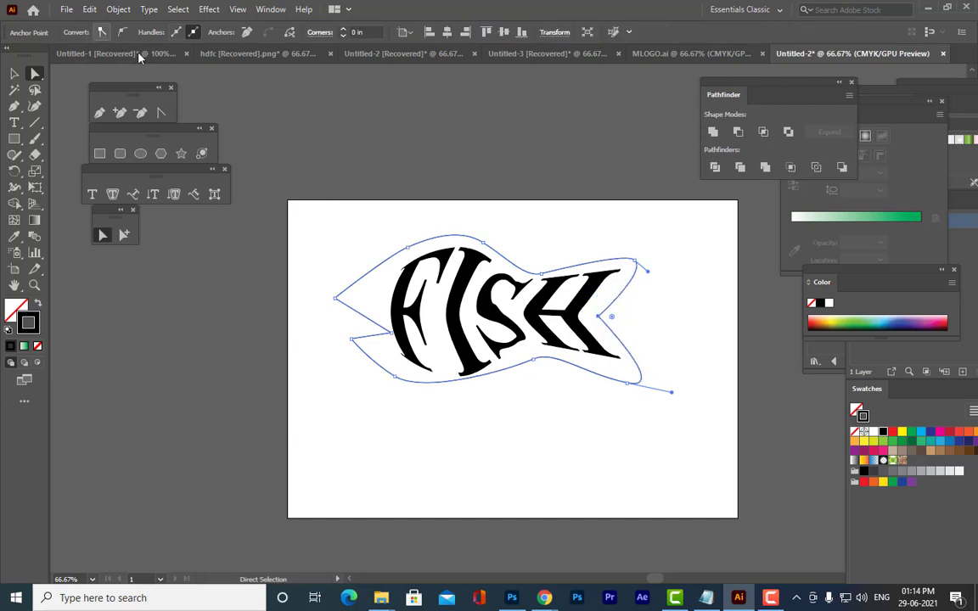
left_click(633, 261)
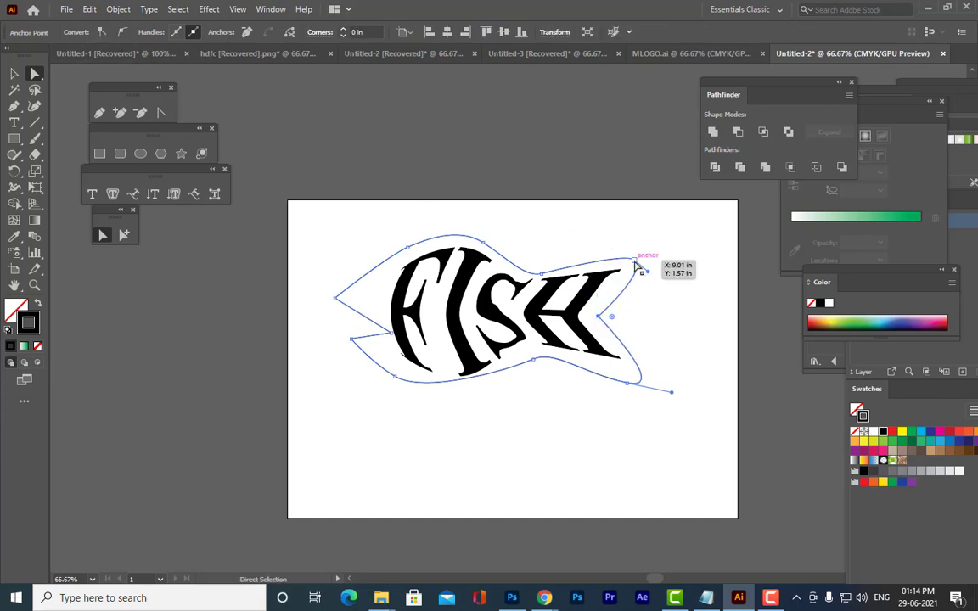
left_click(101, 32)
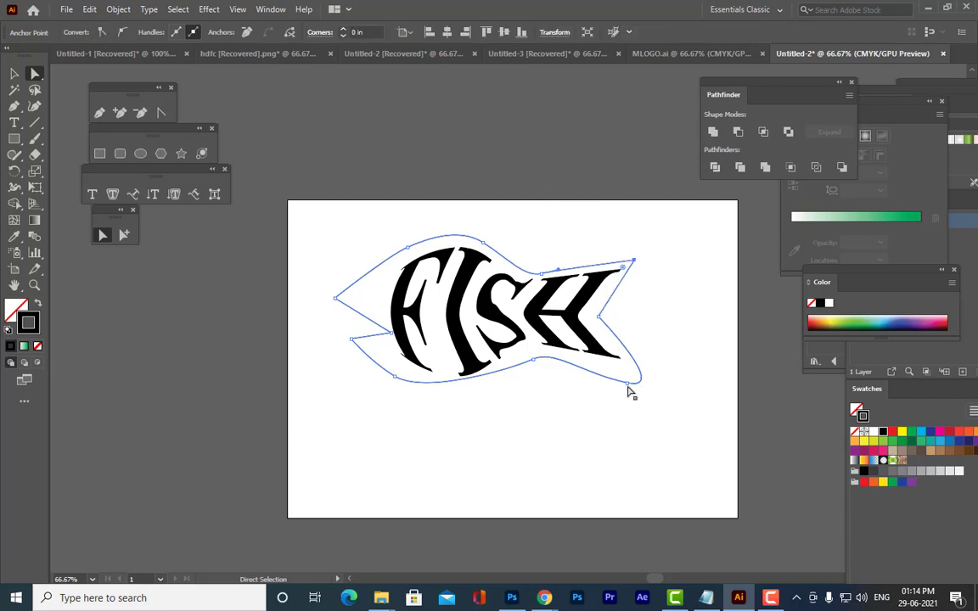
left_click(628, 383)
left_click(98, 31)
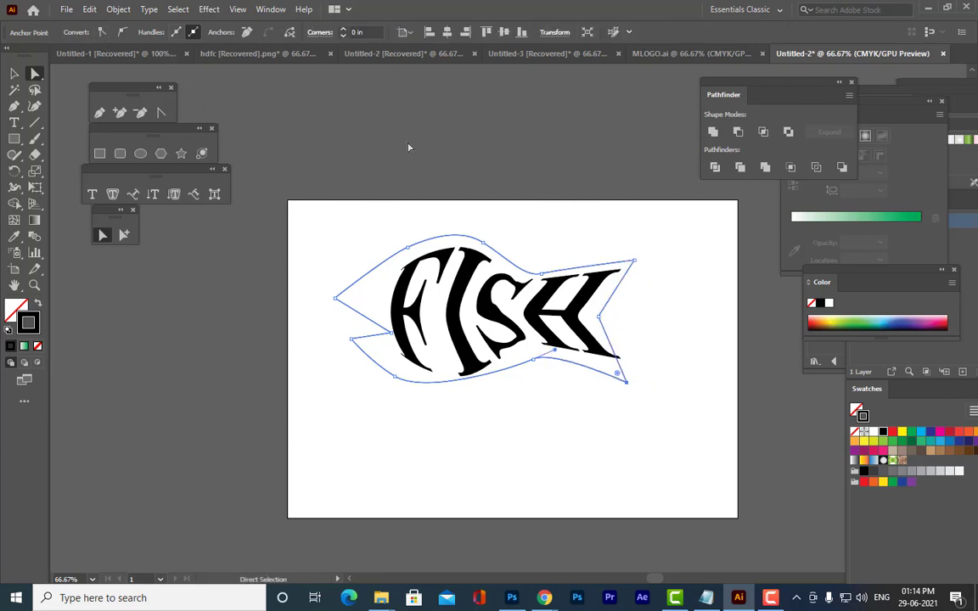
left_click(535, 188)
Pull both tail tips slightly outward and move the anchor where the belly meets the tail closer to the lettering
left_click_drag(626, 380, 646, 374)
mouse_move(633, 261)
left_mouse_down()
mouse_move(633, 276)
mouse_move(639, 267)
left_mouse_up()
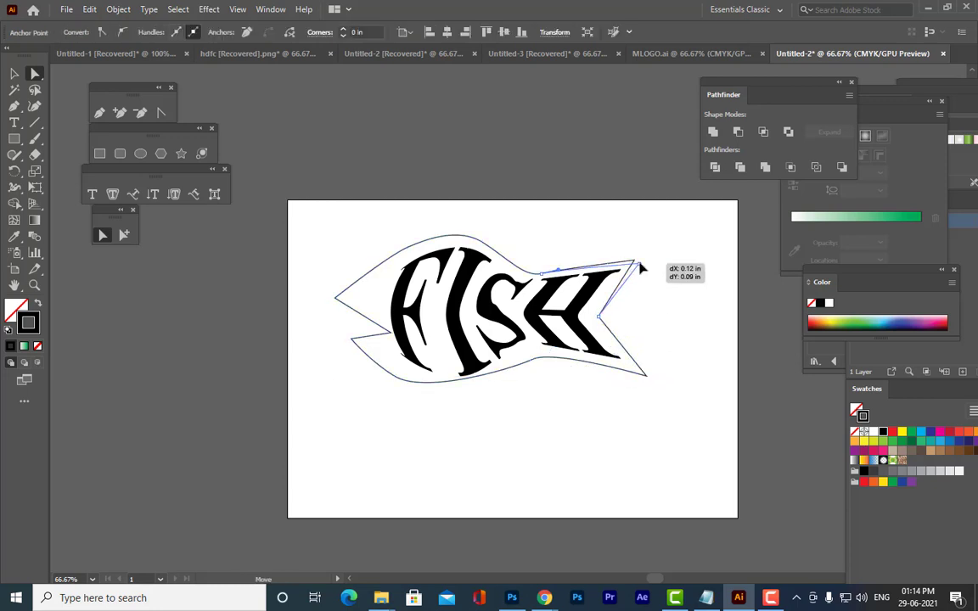
left_click(533, 359)
mouse_move(556, 352)
left_mouse_down()
mouse_move(558, 364)
mouse_move(534, 359)
mouse_move(542, 354)
left_mouse_up()
Lengthen the belly anchor's handle to round the fish's underside, and raise the upper tail tip slightly outward
left_click(395, 376)
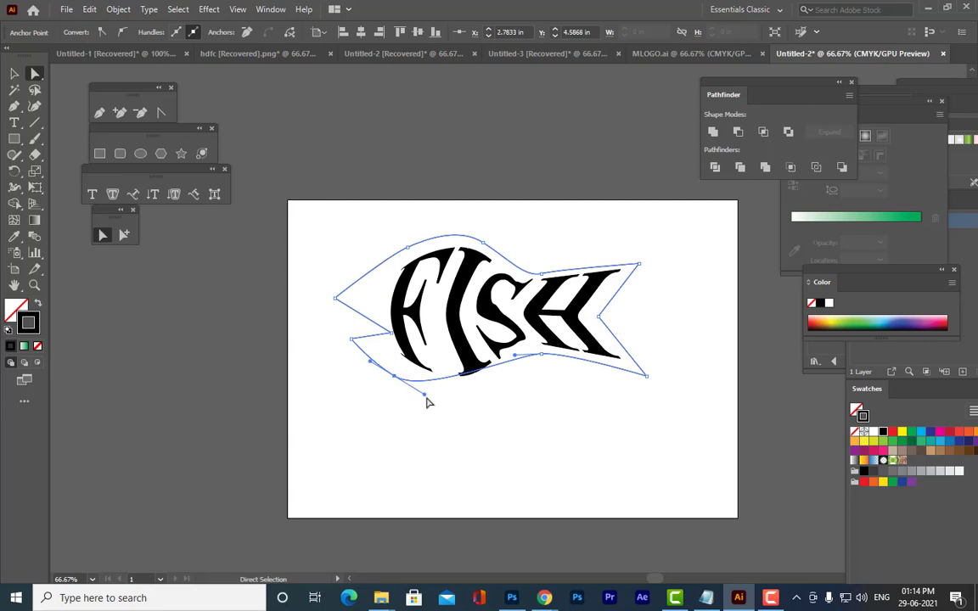
left_click_drag(424, 396, 463, 406)
left_click(543, 424)
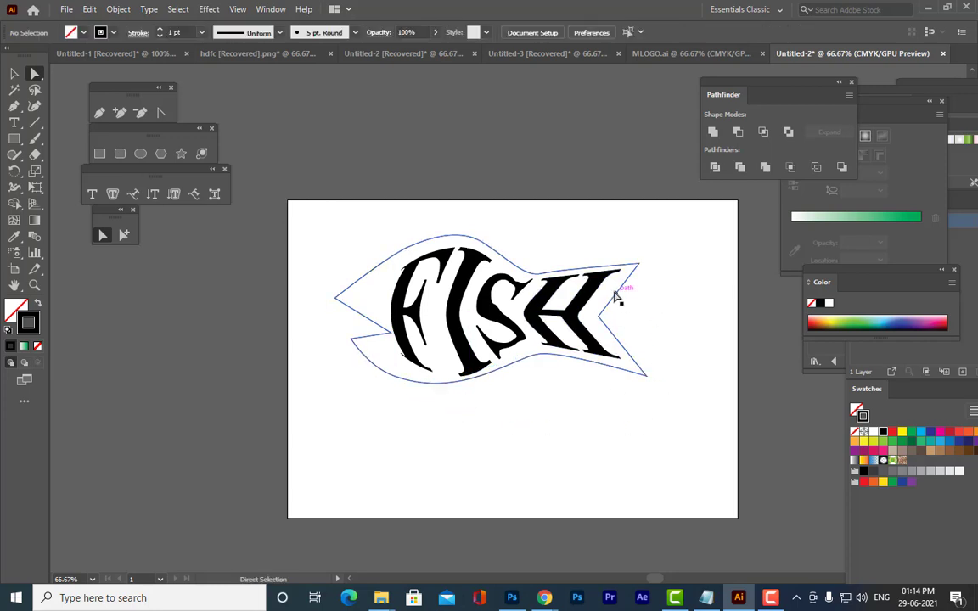
left_click_drag(641, 266, 648, 256)
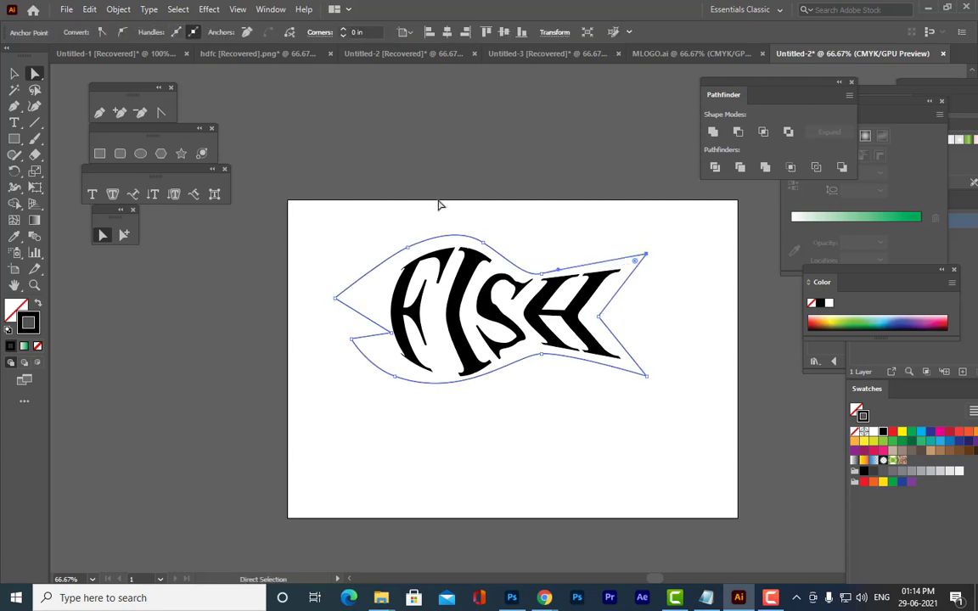
Add an anchor point on the upper inner tail edge, pull it inward, convert it to smooth and extend its handle
left_click(120, 112)
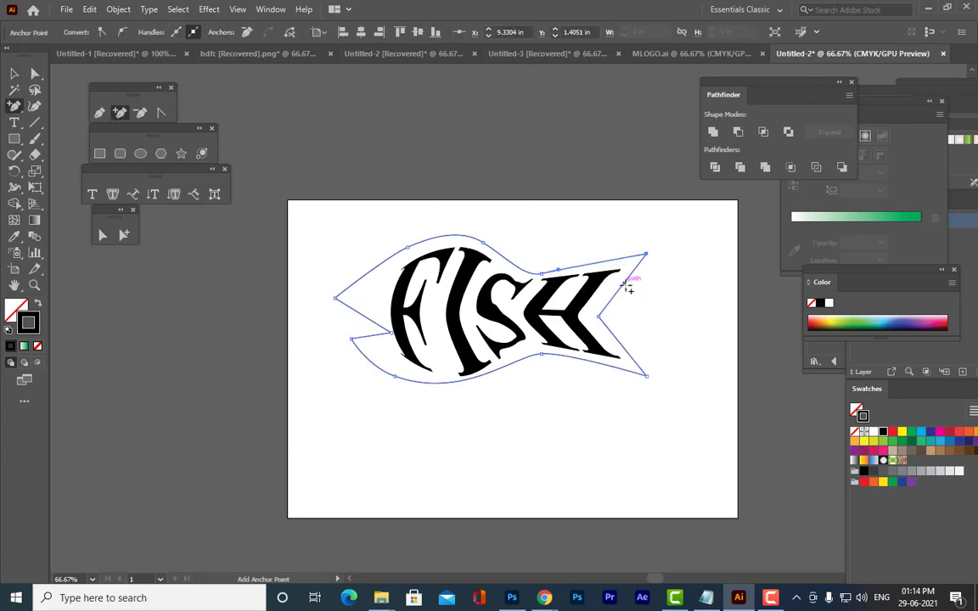
left_click(620, 286)
key("a")
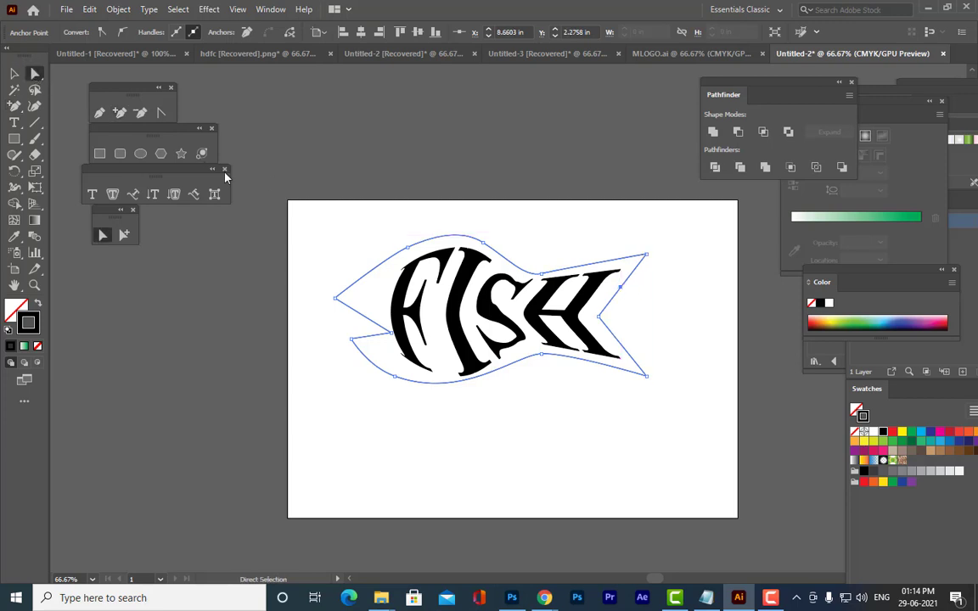
left_click_drag(619, 290, 609, 287)
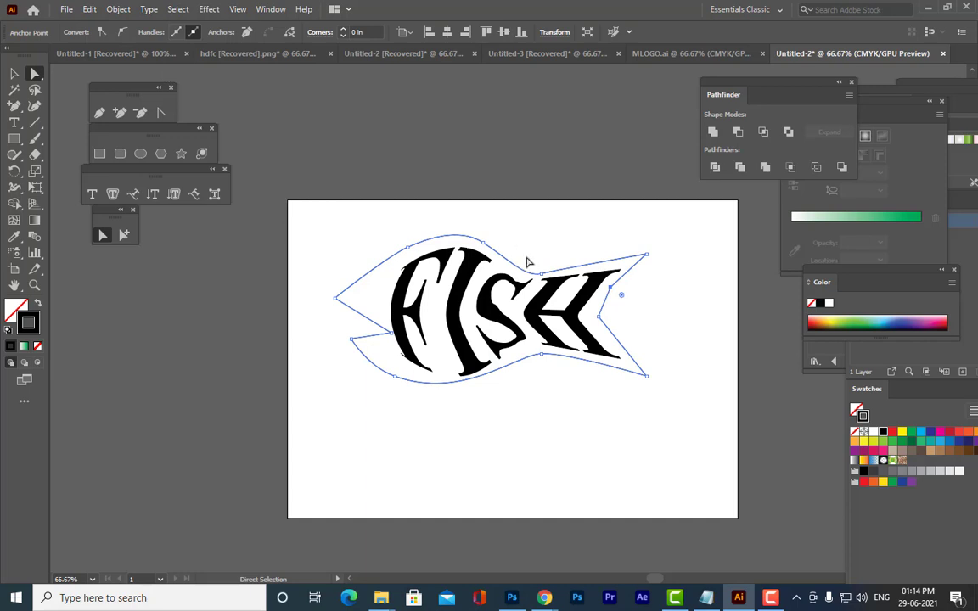
left_click(125, 33)
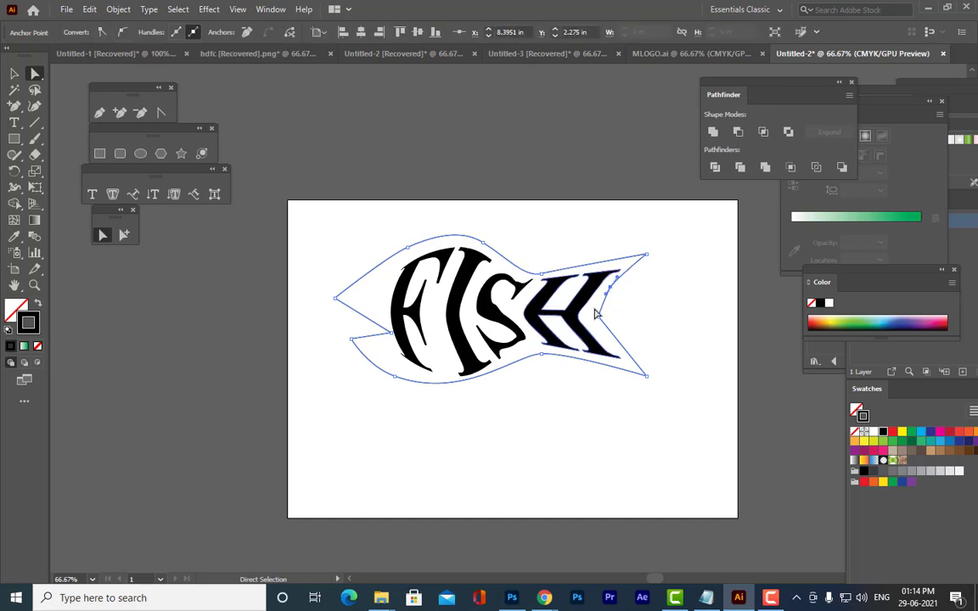
left_click_drag(619, 282, 632, 290)
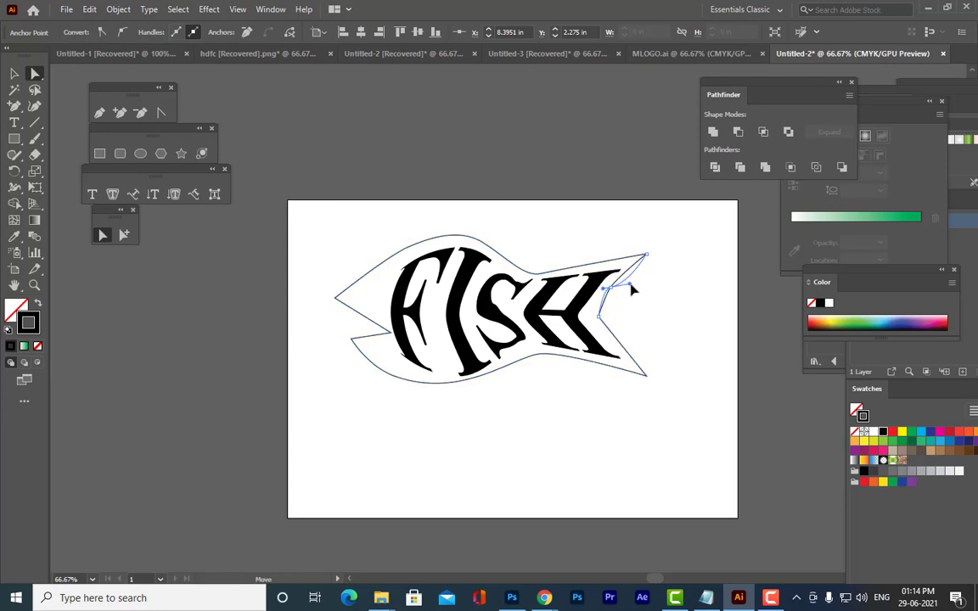
Stretch the upper tail tip up and outward, and angle the new anchor's handles to curve the inner tail edge
left_click_drag(647, 253, 654, 240)
mouse_move(609, 286)
left_mouse_down()
mouse_move(608, 275)
mouse_move(601, 293)
left_mouse_up()
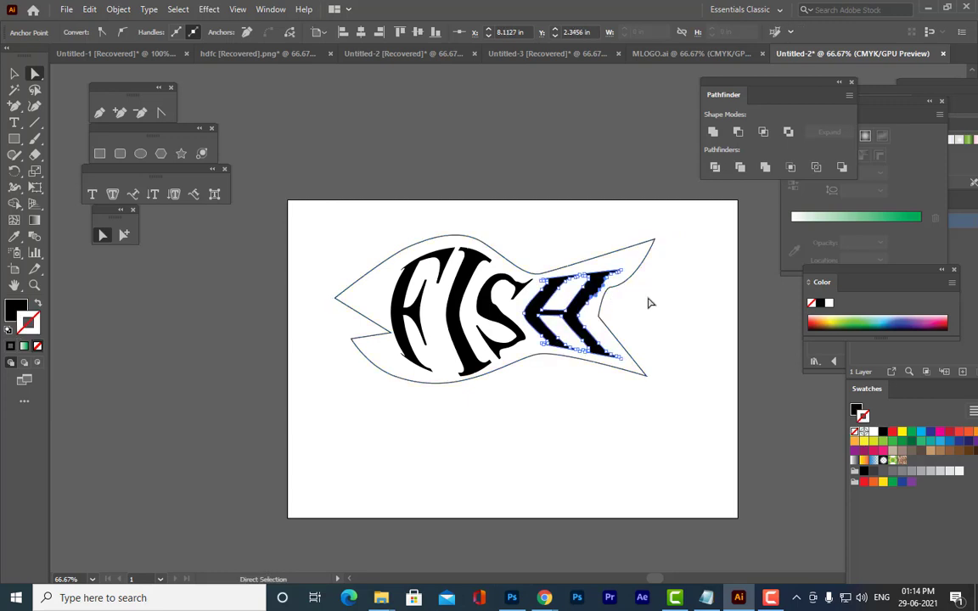
left_click(625, 284)
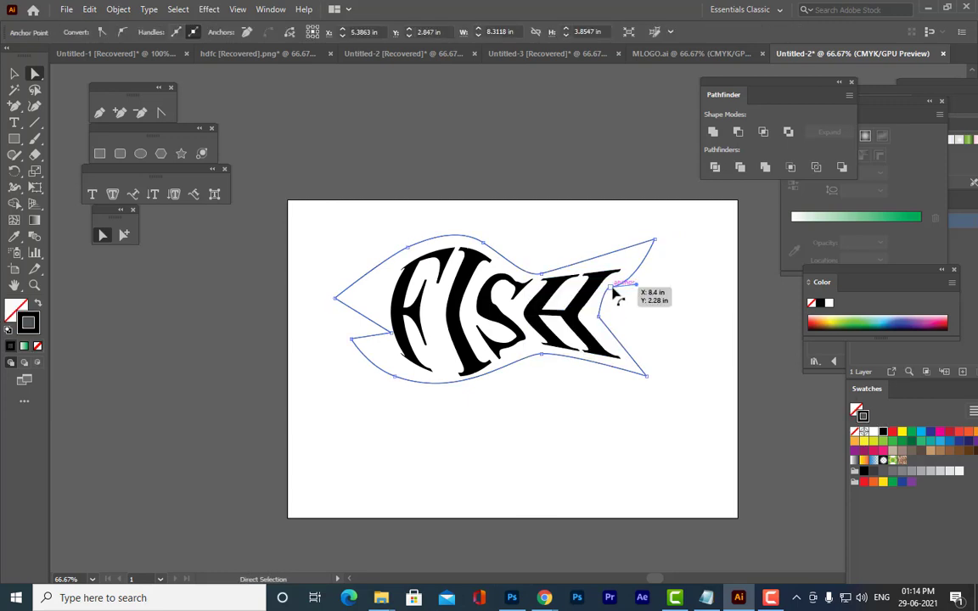
left_click(609, 288)
left_click_drag(605, 291, 645, 273)
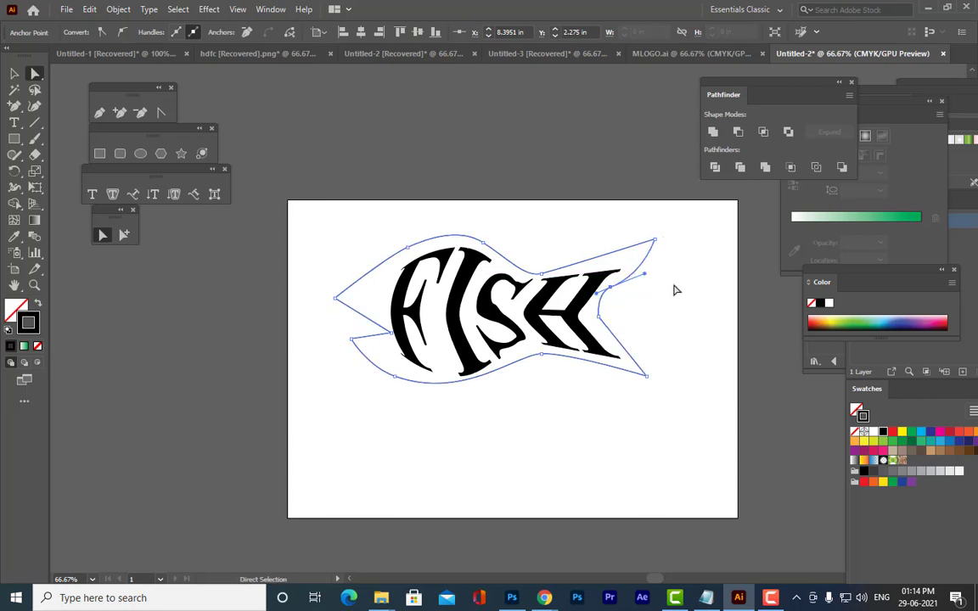
left_click(673, 291)
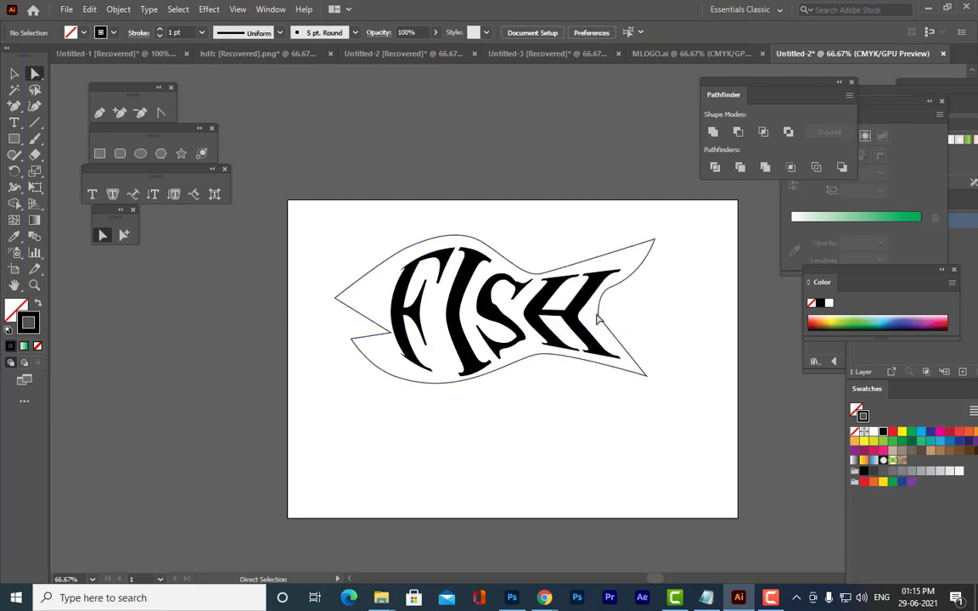
Add a smooth anchor on the lower inner tail edge, bow it outward with its handles, and pull the lower tail tip slightly outward
left_click(638, 359)
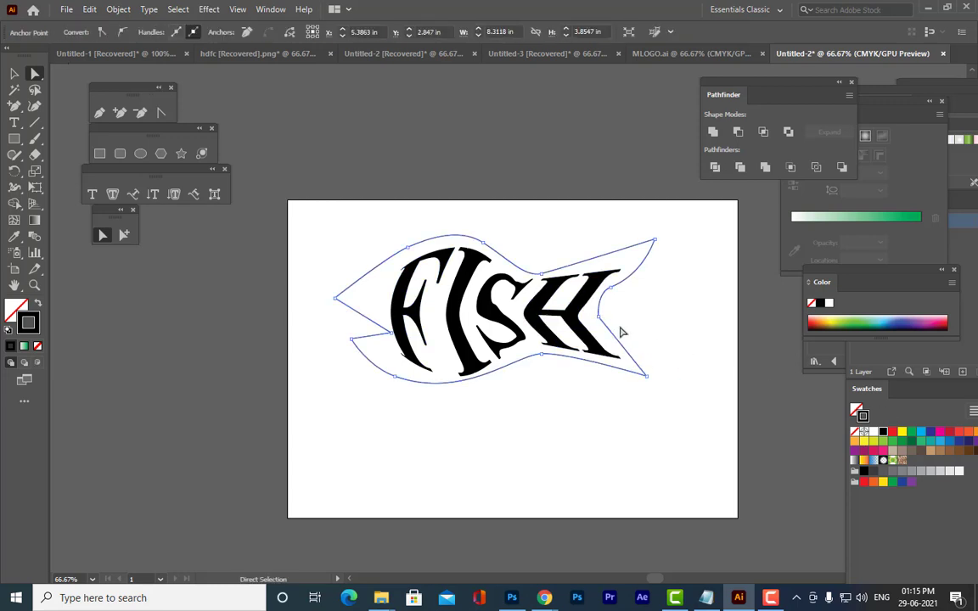
left_click(123, 115)
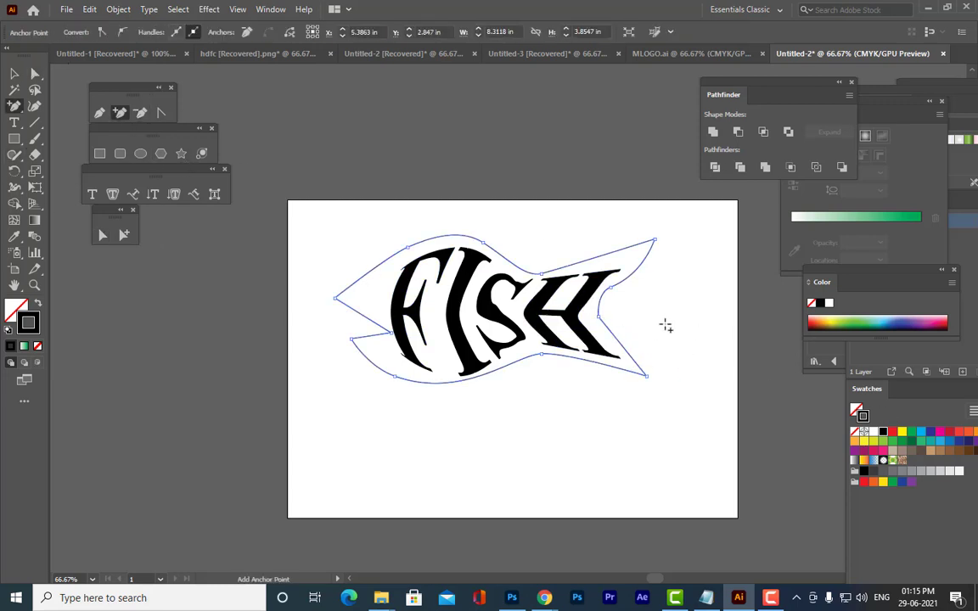
left_click(622, 343)
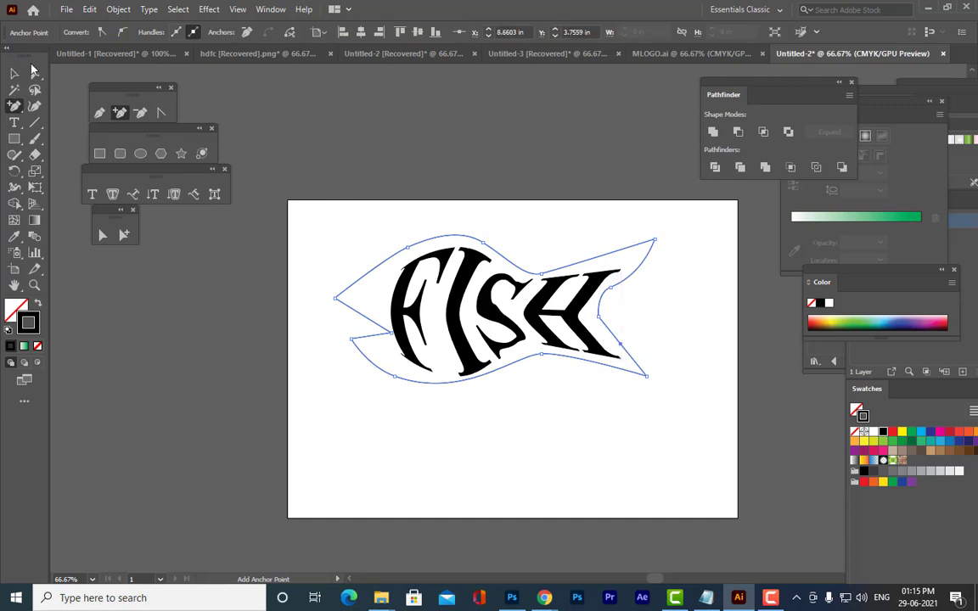
left_click(103, 236)
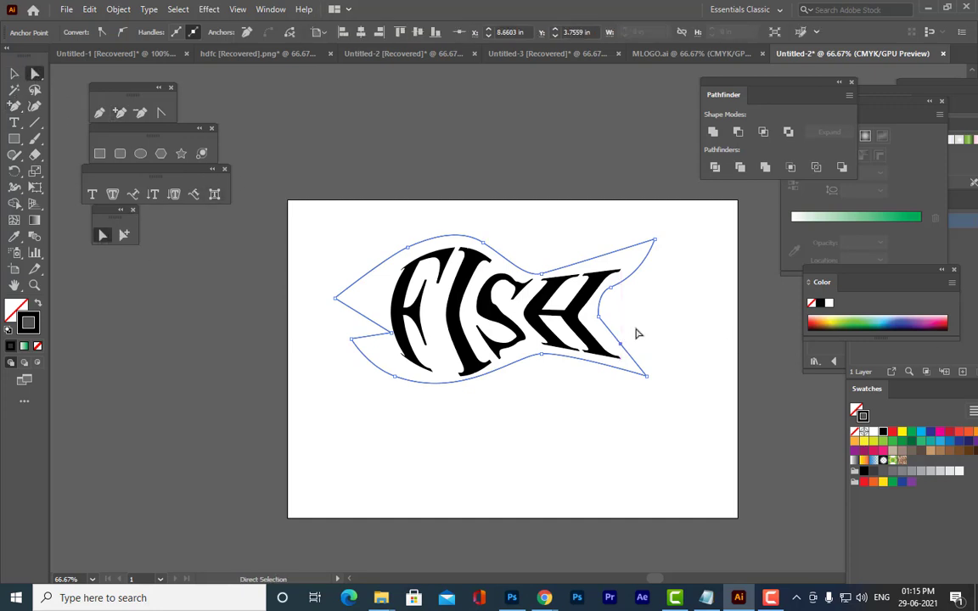
left_click_drag(623, 343, 633, 338)
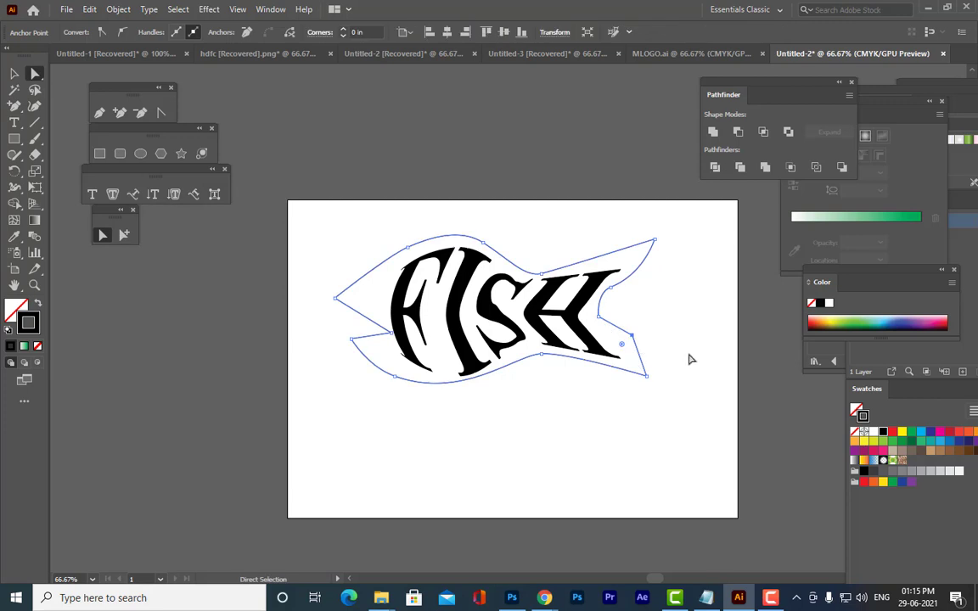
left_click(123, 32)
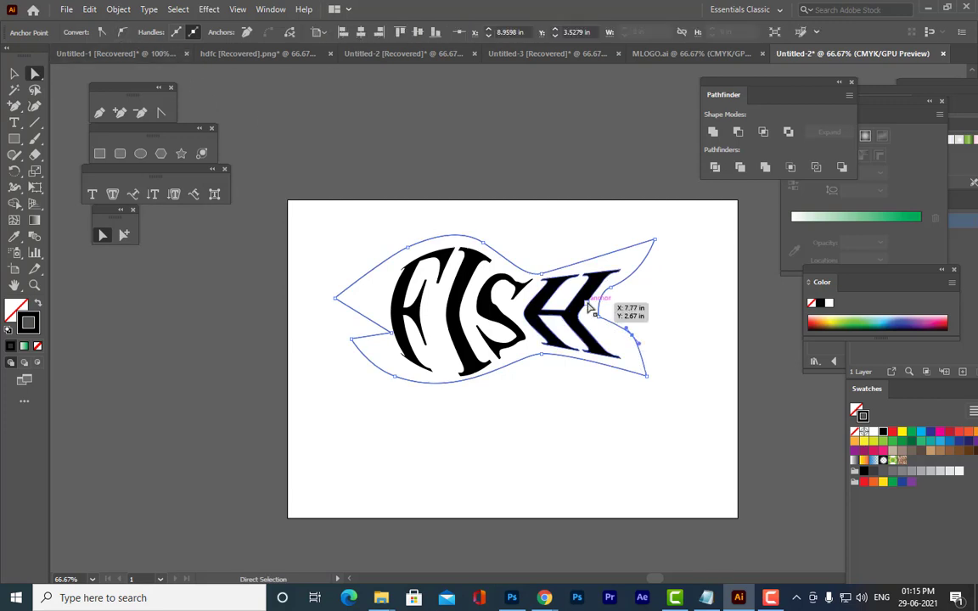
left_click_drag(626, 331, 622, 327)
left_click_drag(649, 379, 652, 388)
Reshape the upper tail fin's inner edge by moving its anchor and handles, raising the tip, and shifting the tail notch upward
left_click(611, 288)
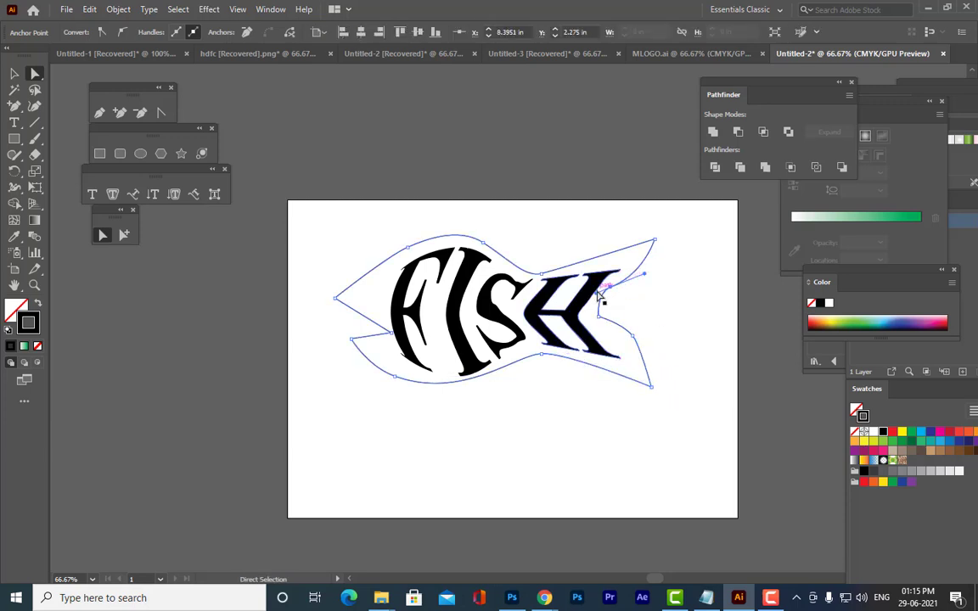
left_click_drag(597, 294, 659, 274)
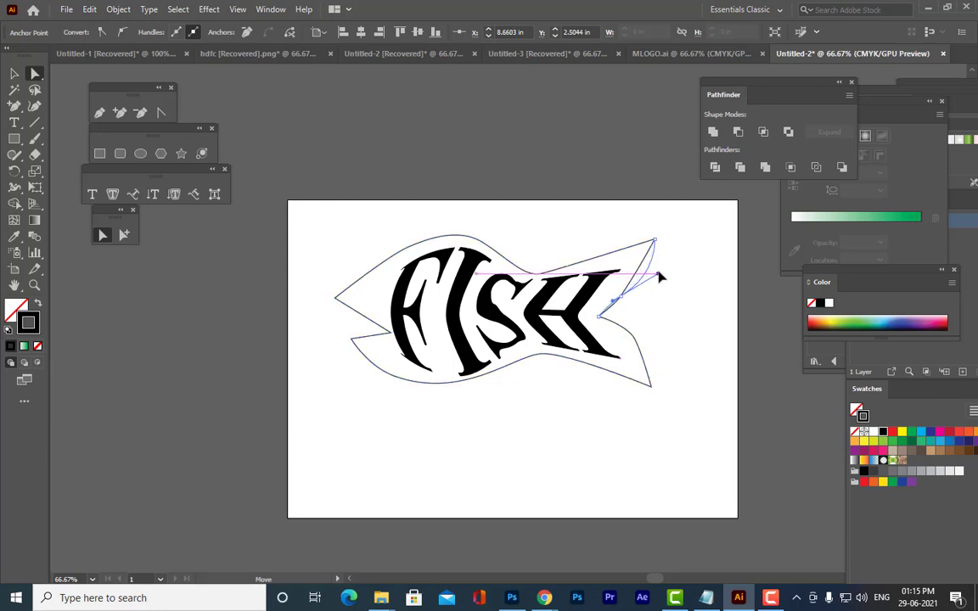
left_click_drag(613, 304, 621, 295)
left_click_drag(658, 245, 657, 235)
left_click_drag(598, 320, 609, 303)
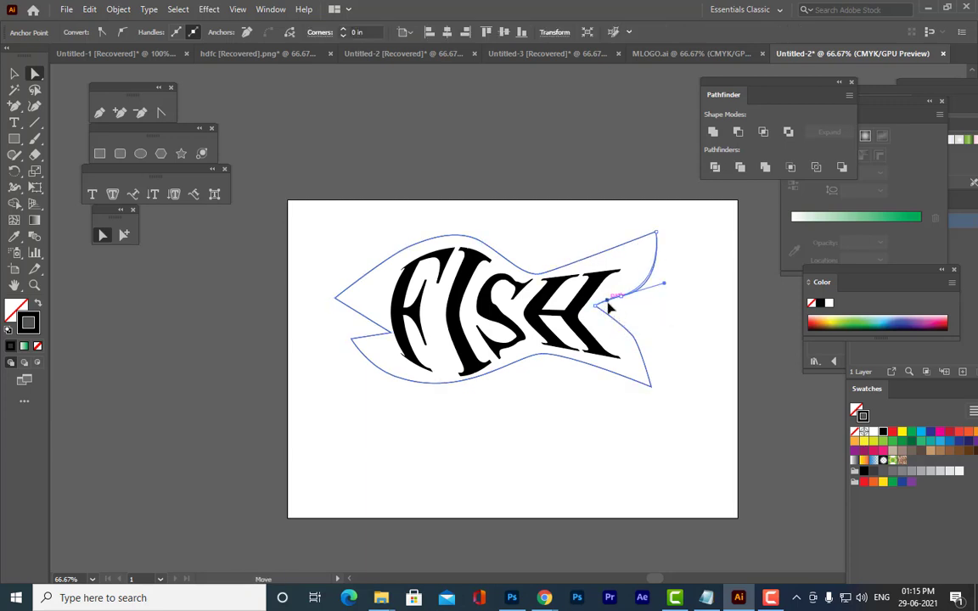
left_click(657, 318)
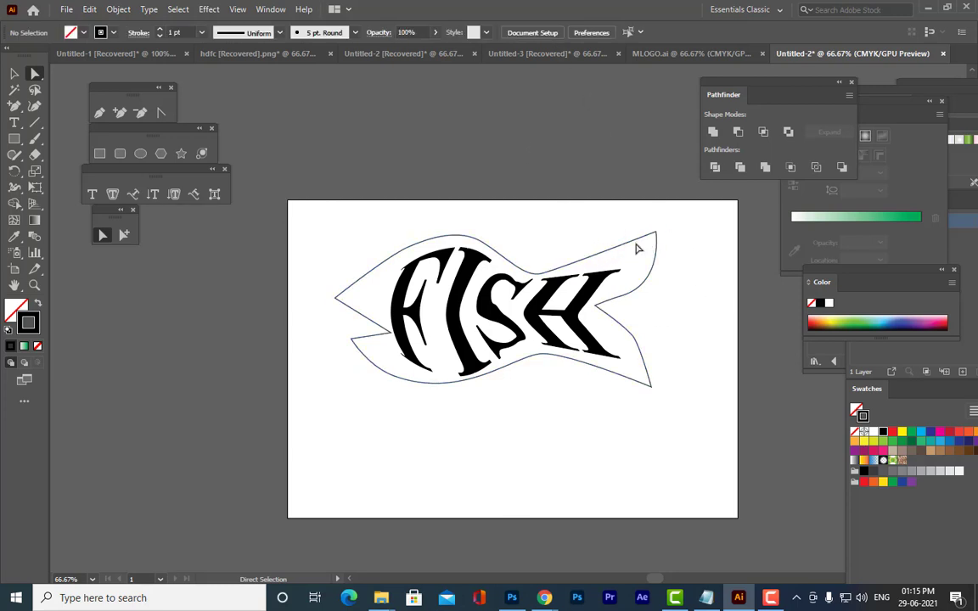
Add an anchor point on the upper tail fin's outer edge, curve the edge around it, and stretch the tip up and outward
left_click(121, 114)
left_click(616, 247)
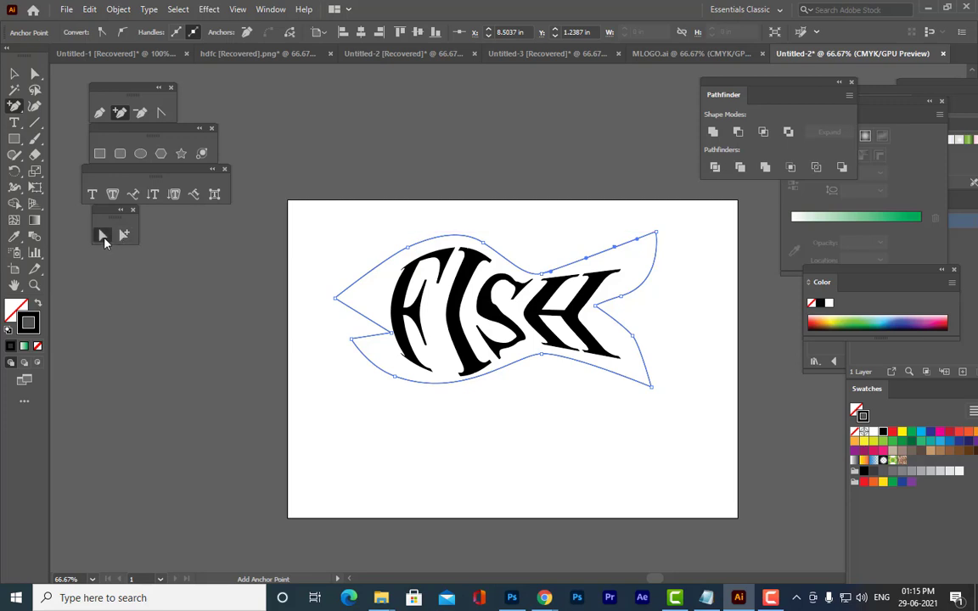
left_click(103, 237)
mouse_move(657, 231)
left_mouse_down()
mouse_move(639, 247)
mouse_move(628, 226)
mouse_move(605, 244)
mouse_move(663, 222)
left_mouse_up()
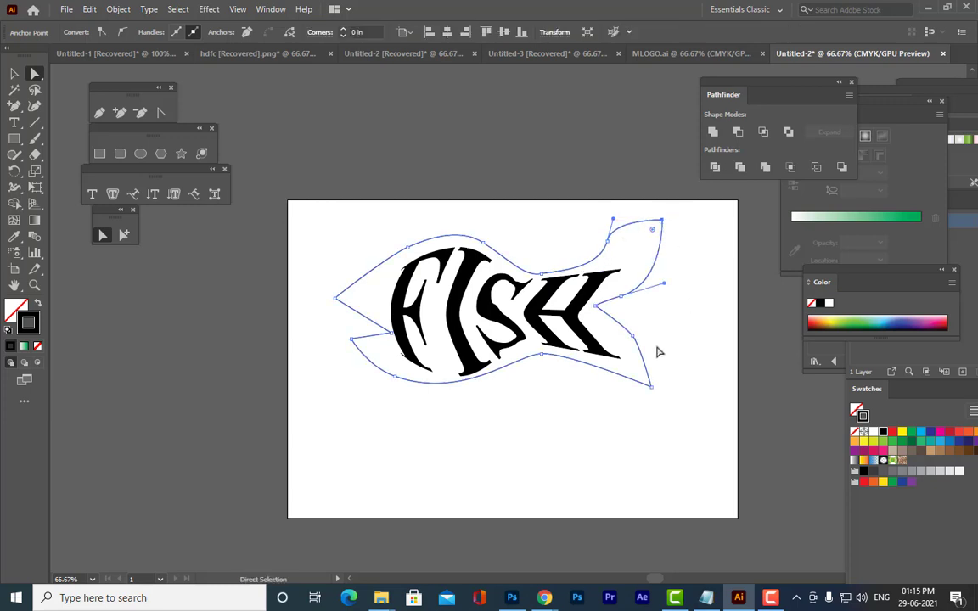
Add an anchor on the lower tail fin's outer edge, pull it down into a curve, and deepen the notch between the fins
left_click(120, 112)
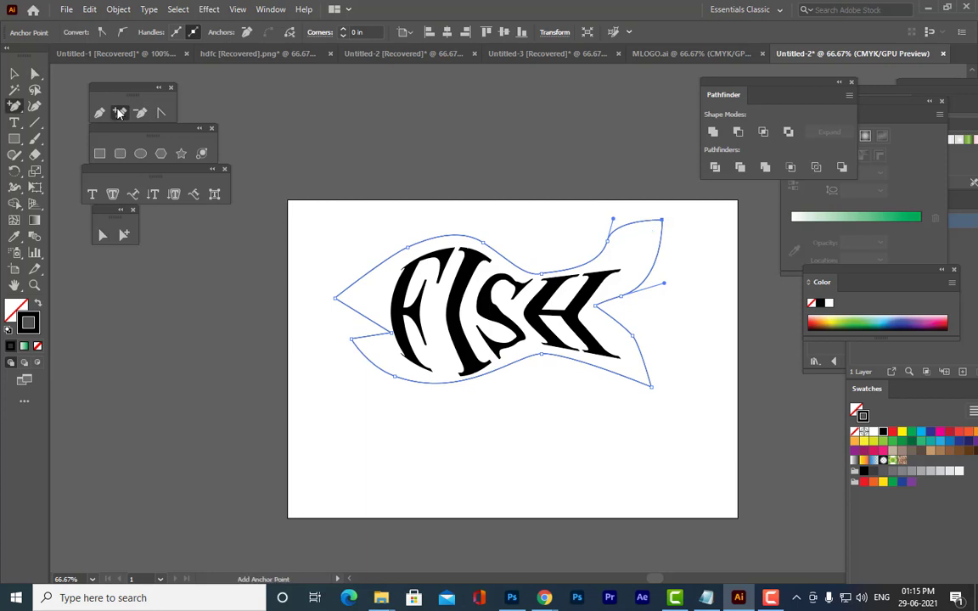
left_click(608, 370)
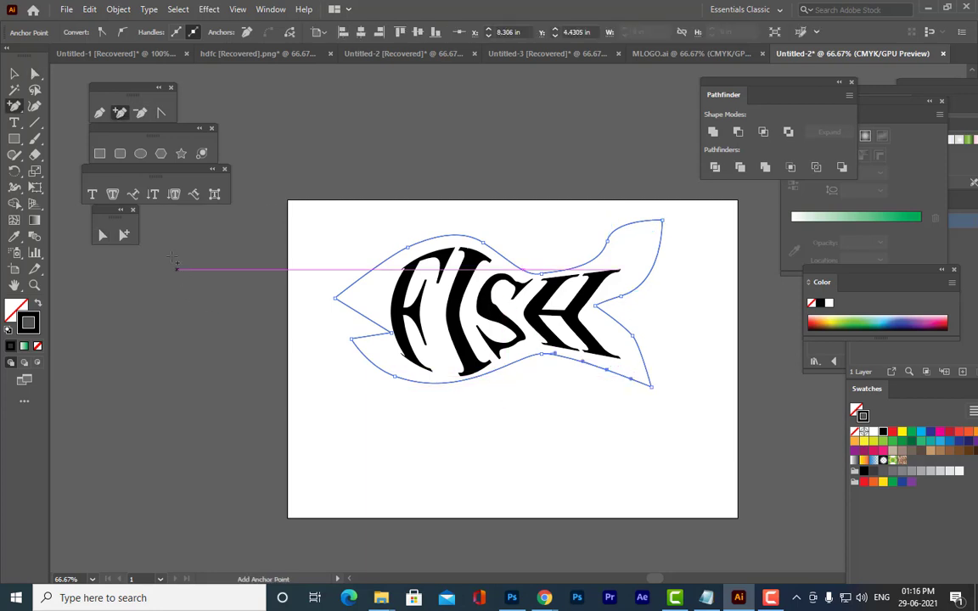
left_click(101, 236)
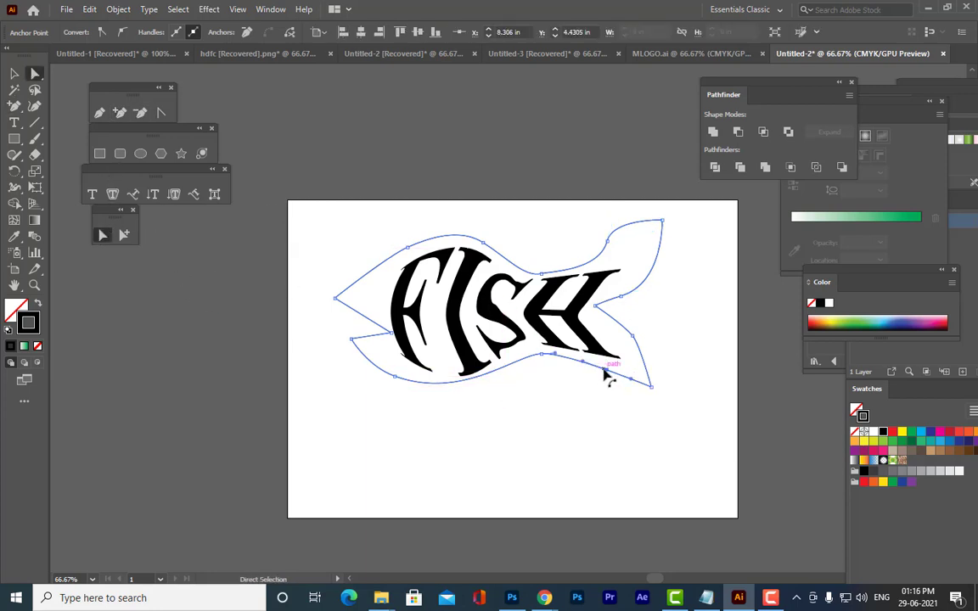
left_click_drag(607, 373, 594, 391)
left_click_drag(634, 333, 624, 290)
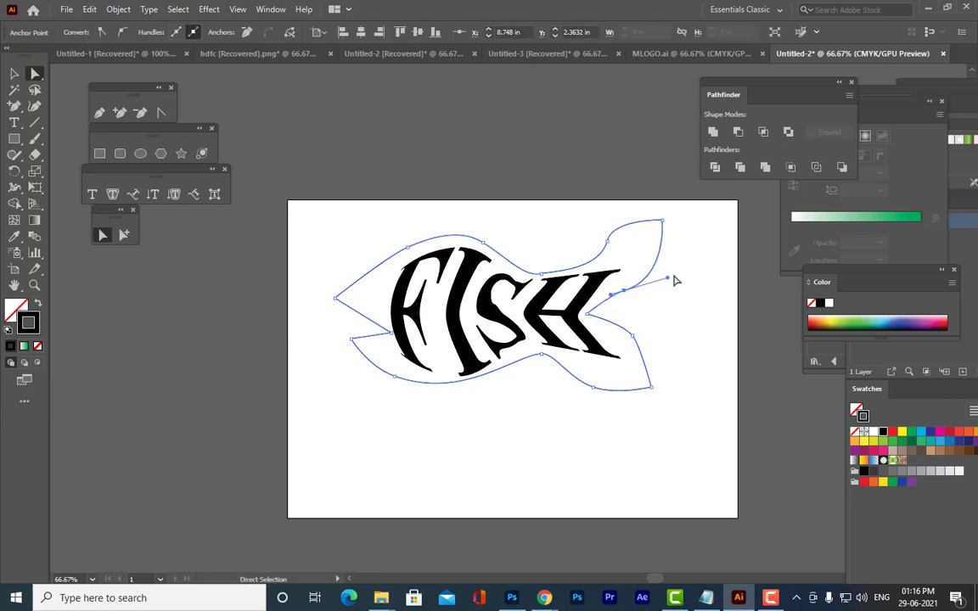
Soften the upper tail fin's outer curve, lower its tip, and nudge the inner edge anchor up and inward
left_click(608, 243)
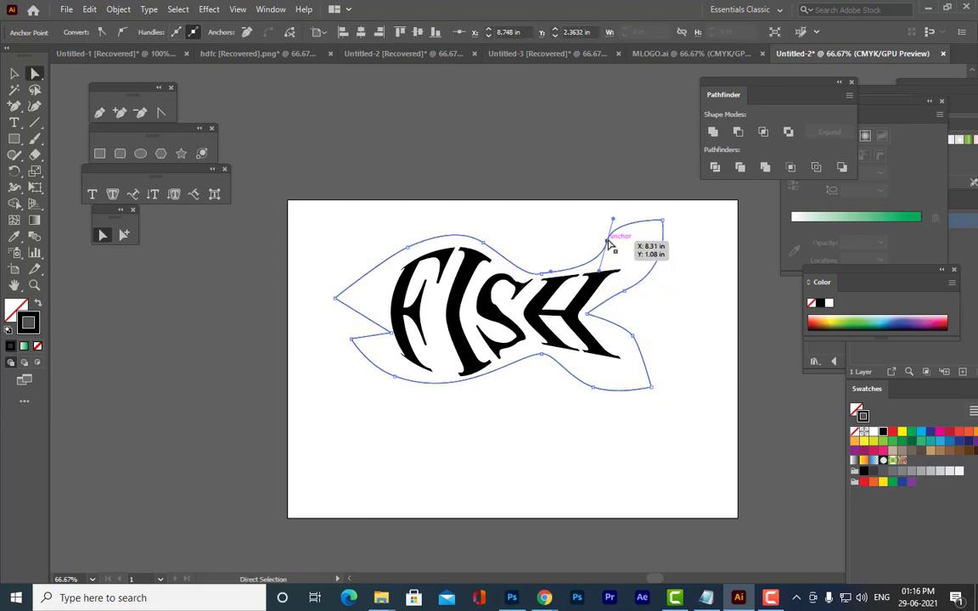
left_click_drag(619, 222, 658, 231)
left_click(677, 270)
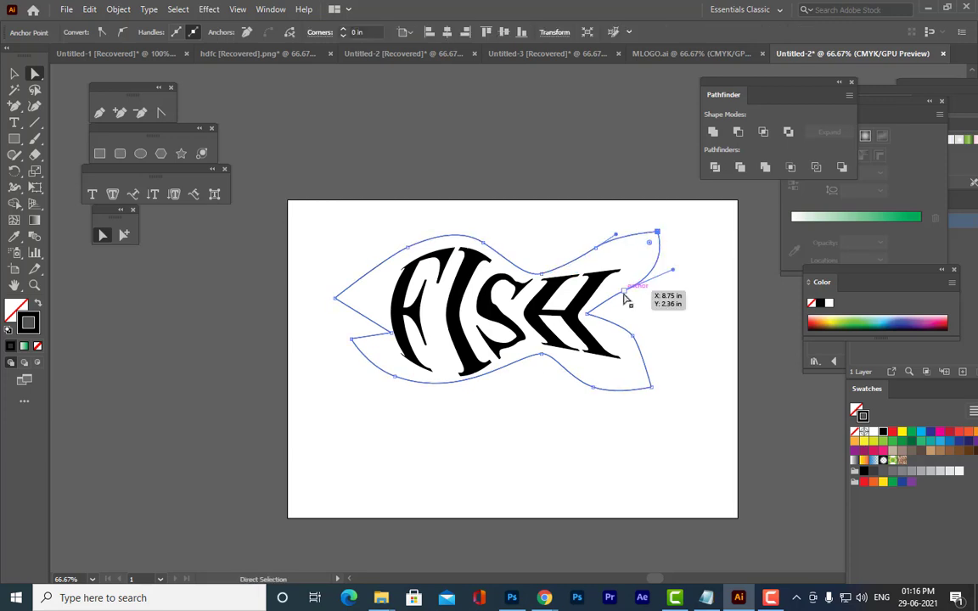
left_click_drag(624, 291, 622, 285)
left_click(668, 321)
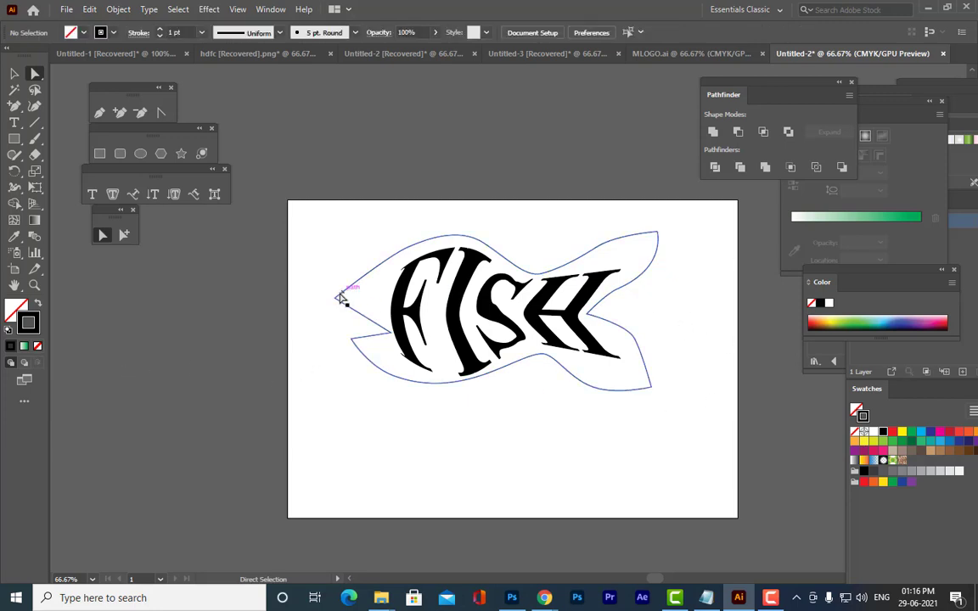
Refine the fish's head by extending both lips, raising the forehead anchor, and moving the mouth corner away from the lettering
mouse_move(336, 299)
left_mouse_down()
mouse_move(324, 292)
mouse_move(331, 294)
left_mouse_up()
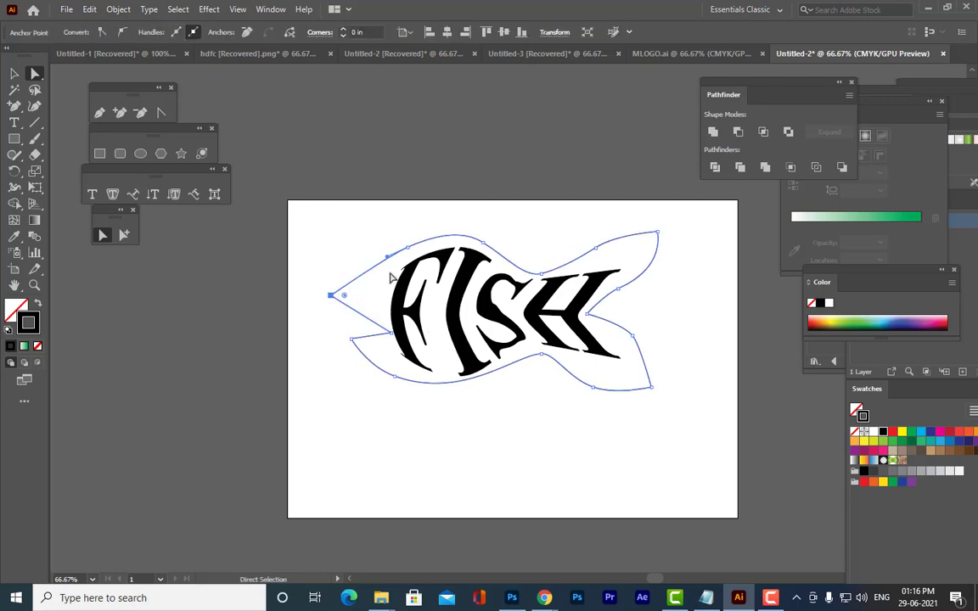
mouse_move(410, 257)
left_mouse_down()
mouse_move(411, 209)
mouse_move(411, 247)
left_mouse_up()
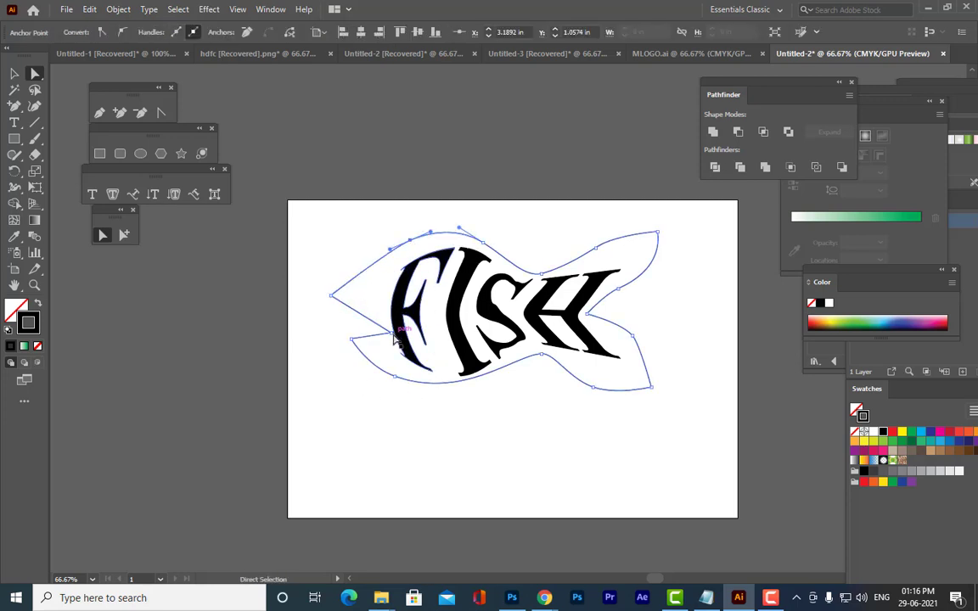
mouse_move(393, 331)
left_mouse_down()
mouse_move(377, 323)
mouse_move(346, 341)
mouse_move(392, 325)
mouse_move(382, 320)
left_mouse_up()
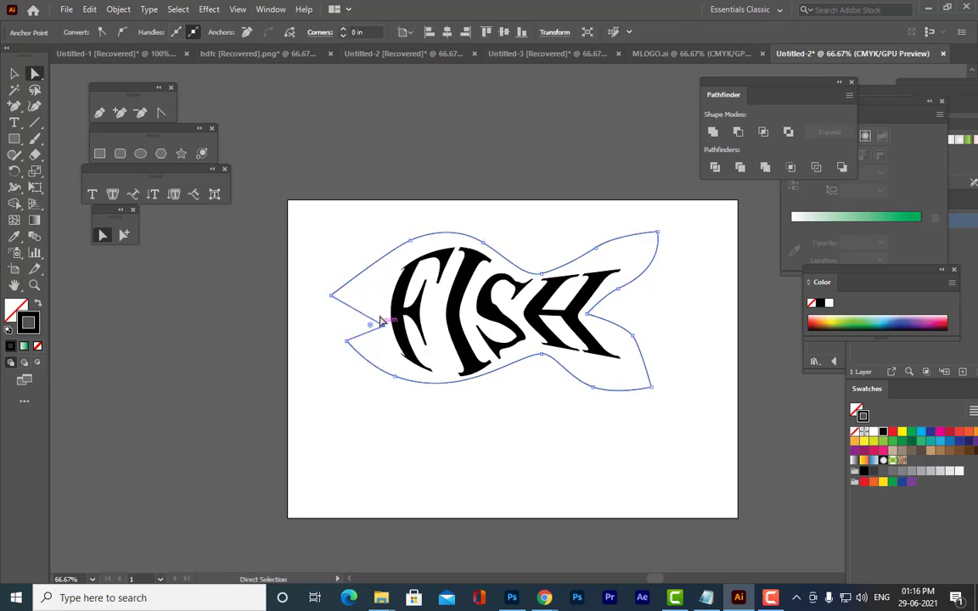
left_click(359, 243)
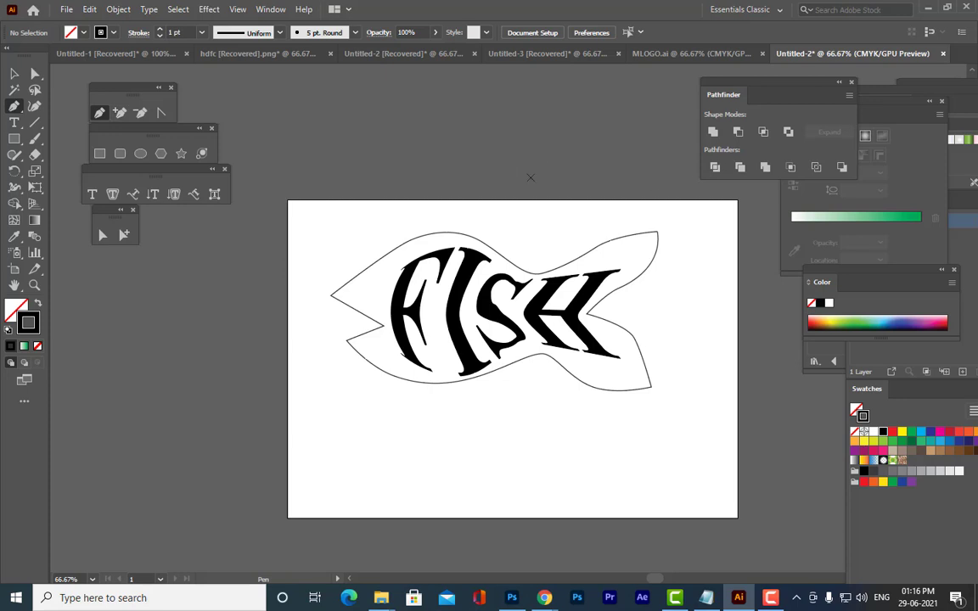
Draw a closed, swept-back dorsal fin along the top of the fish's body with the Pen tool
left_click(451, 231)
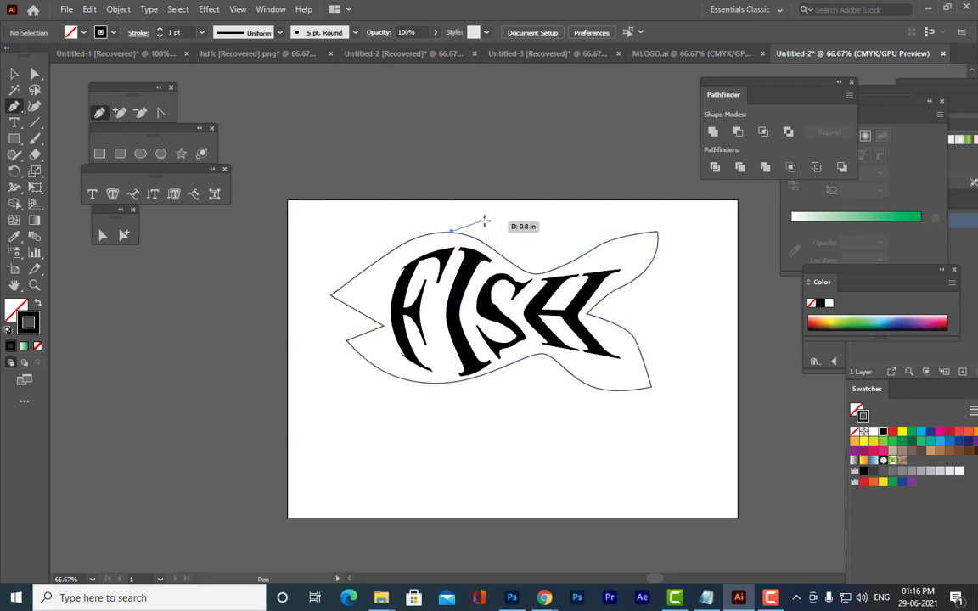
left_click_drag(486, 218, 512, 226)
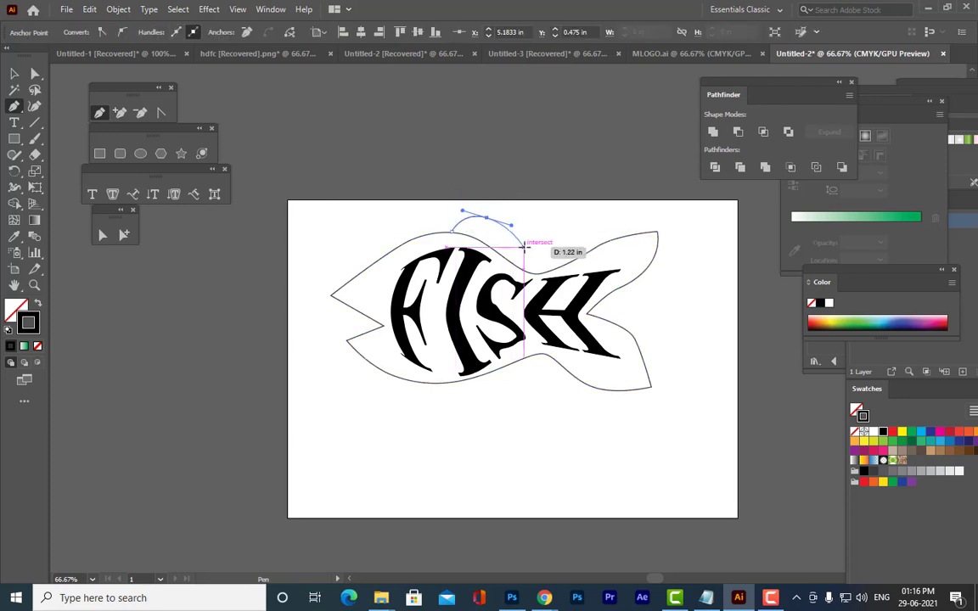
left_click(532, 237)
left_click(500, 236)
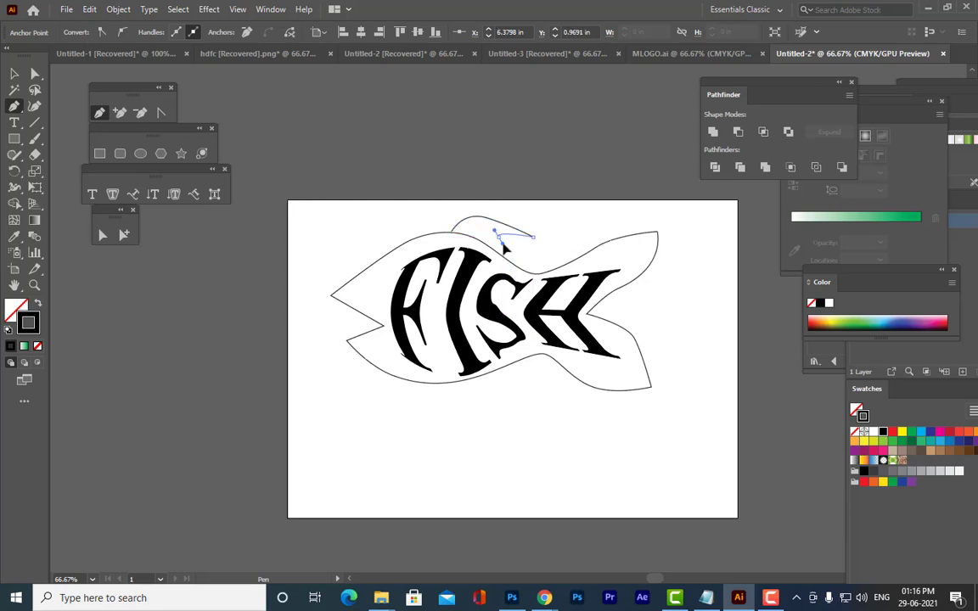
left_click(493, 246)
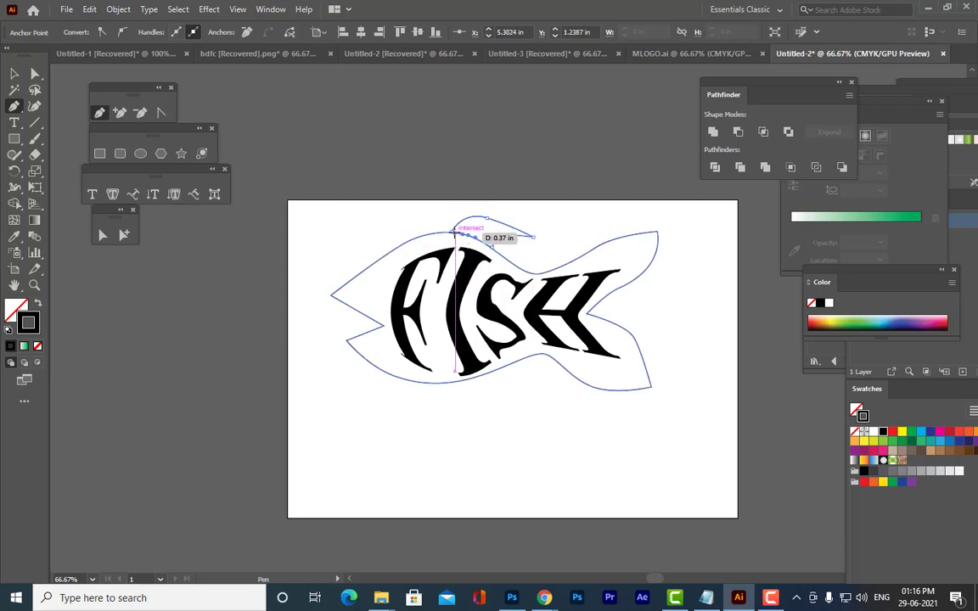
left_click(452, 231)
left_click(14, 74)
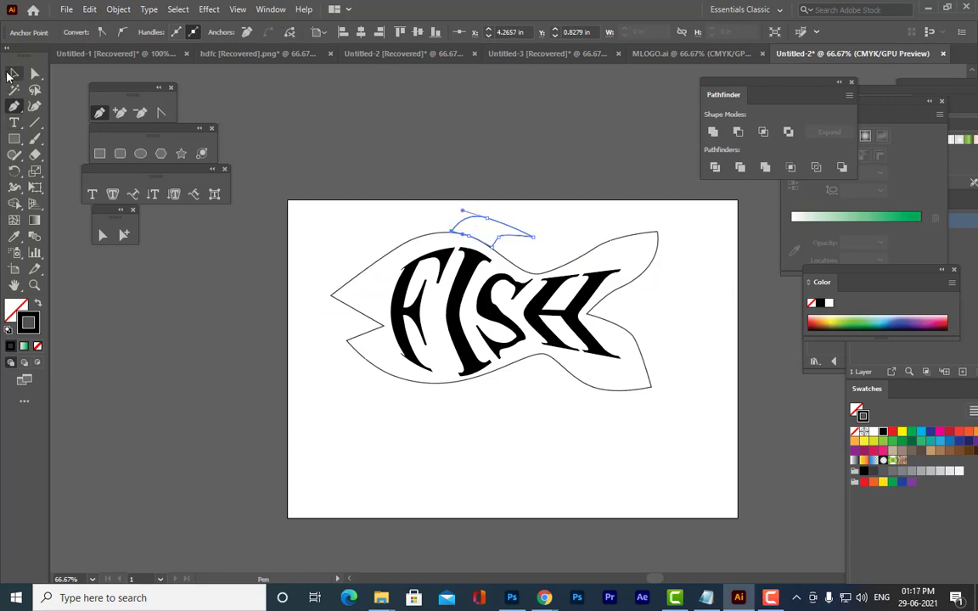
left_click(453, 147)
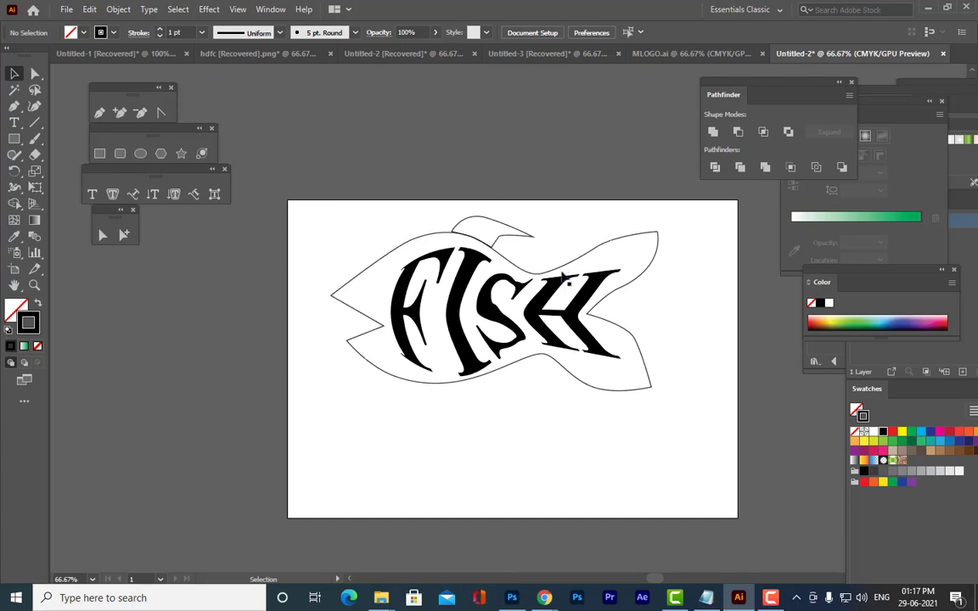
Draw a small closed belly fin along the underside of the fish's body with the Pen tool
left_click(99, 112)
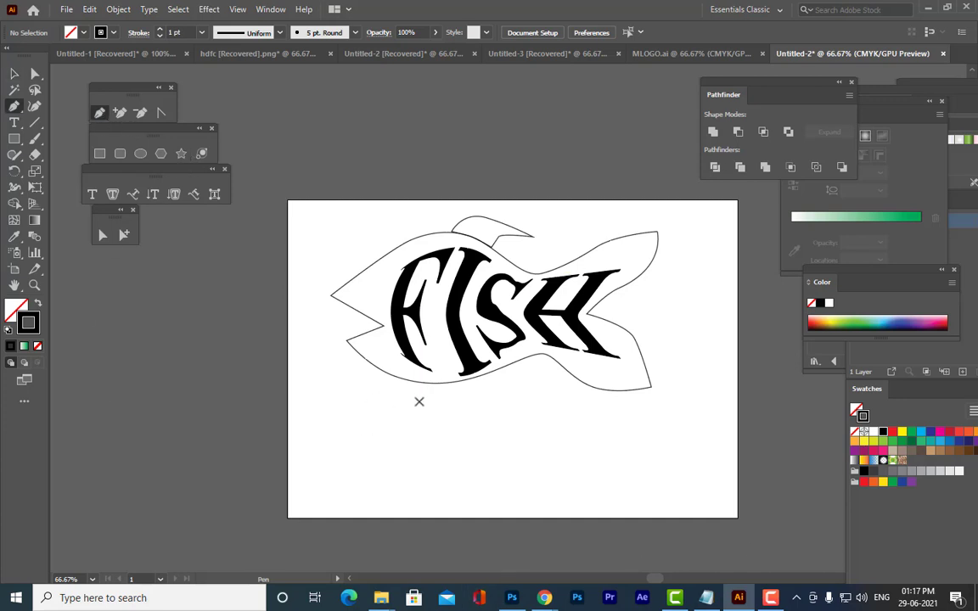
left_click(418, 382)
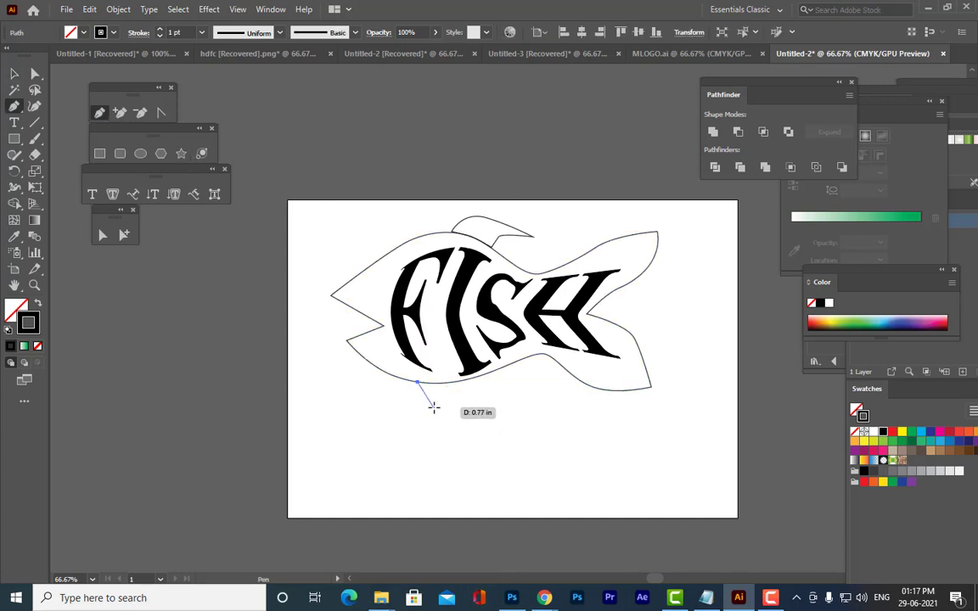
left_click_drag(433, 408, 436, 384)
left_click(481, 401)
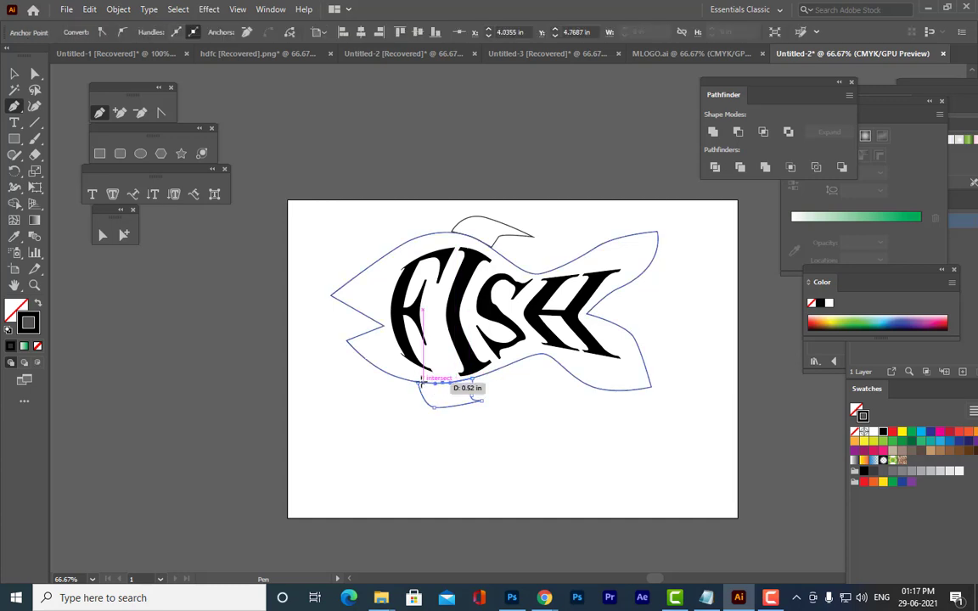
left_click(418, 383)
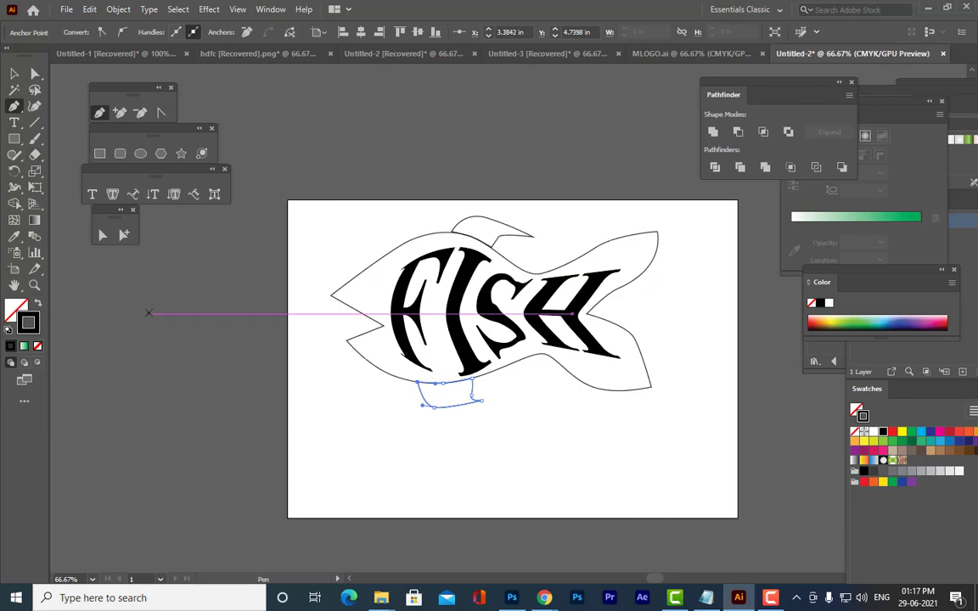
Curve the belly fin's rear edge inward by moving its anchor point, and deselect the fin
left_click(102, 235)
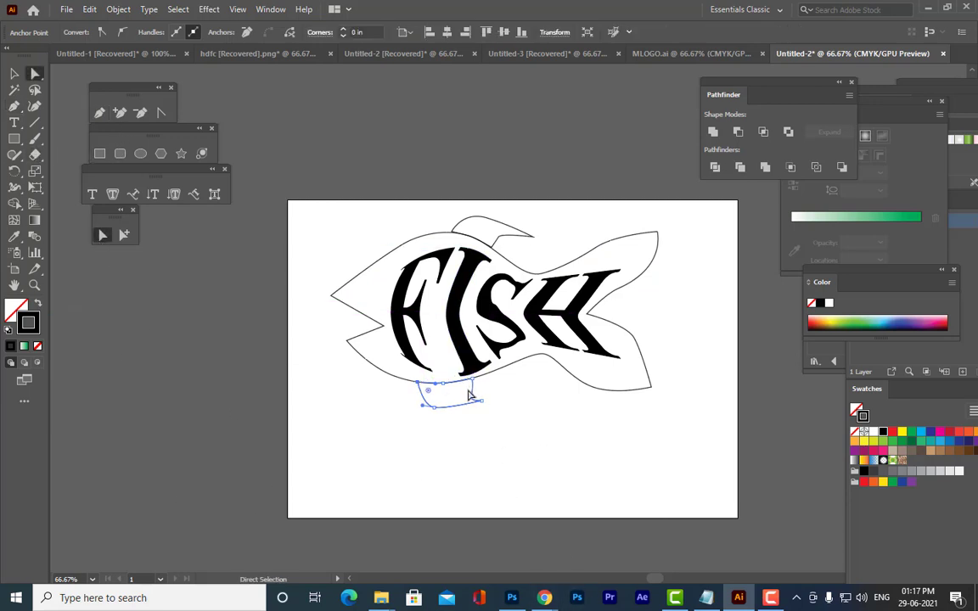
mouse_move(471, 395)
left_mouse_down()
mouse_move(466, 390)
mouse_move(468, 399)
left_mouse_up()
left_click(526, 435)
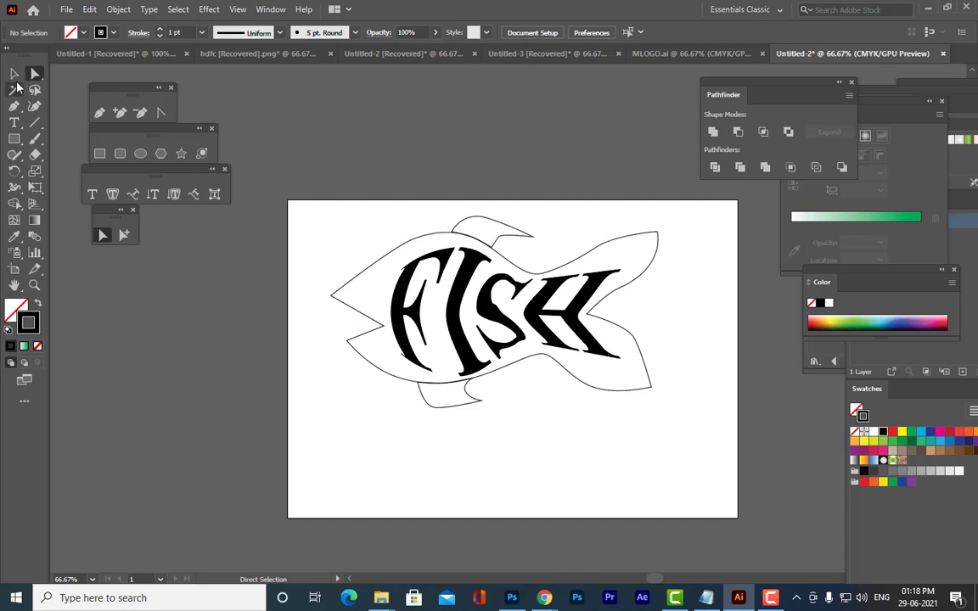
Delete the entire fish artwork, including the FISH lettering, outline and fins, to leave the artboard empty
left_click(15, 76)
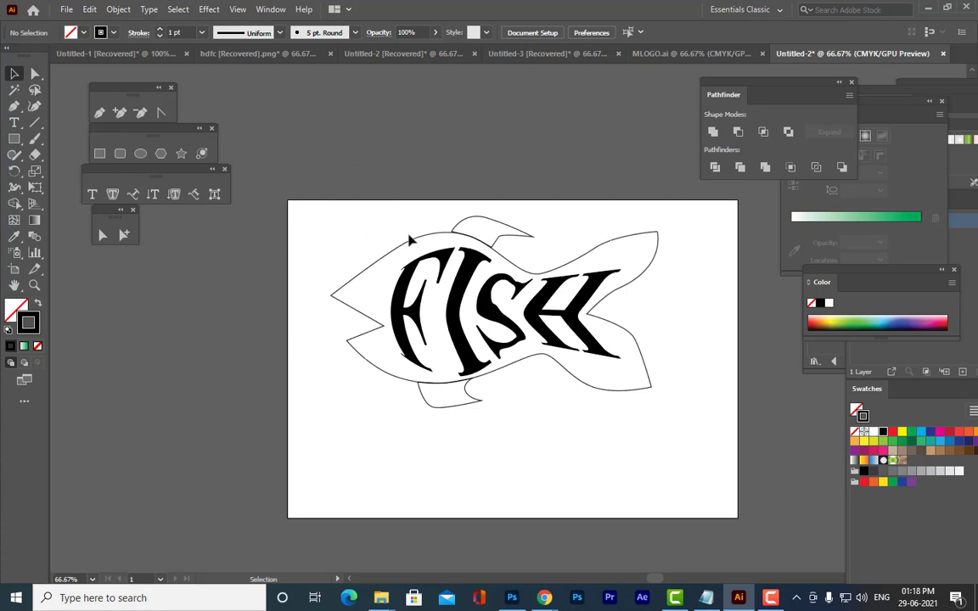
left_click_drag(351, 211, 763, 491)
key("Delete")
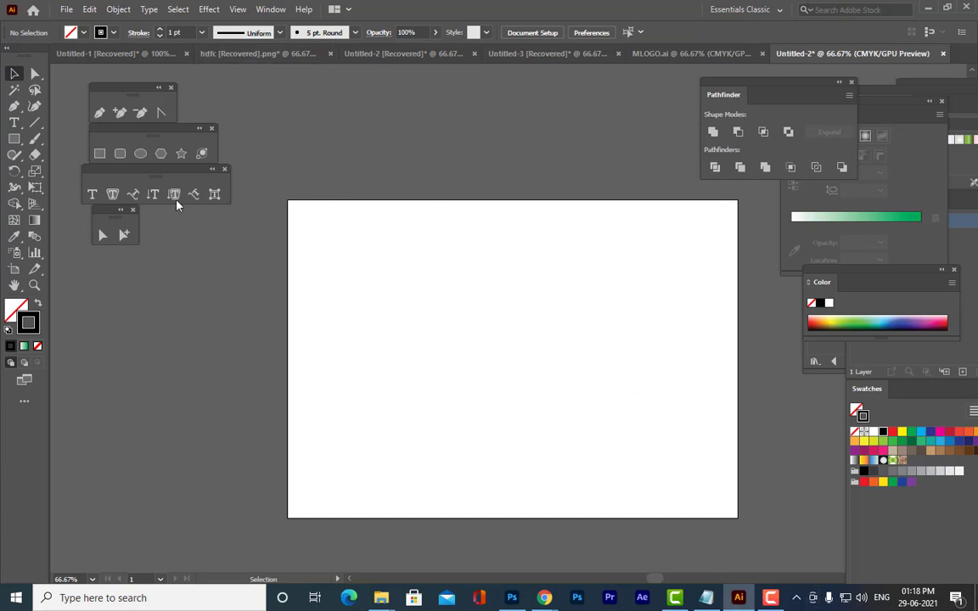
Draw an unfilled circle with a 1 pt black stroke and move it so it overlaps the artboard's left edge
left_click(141, 153)
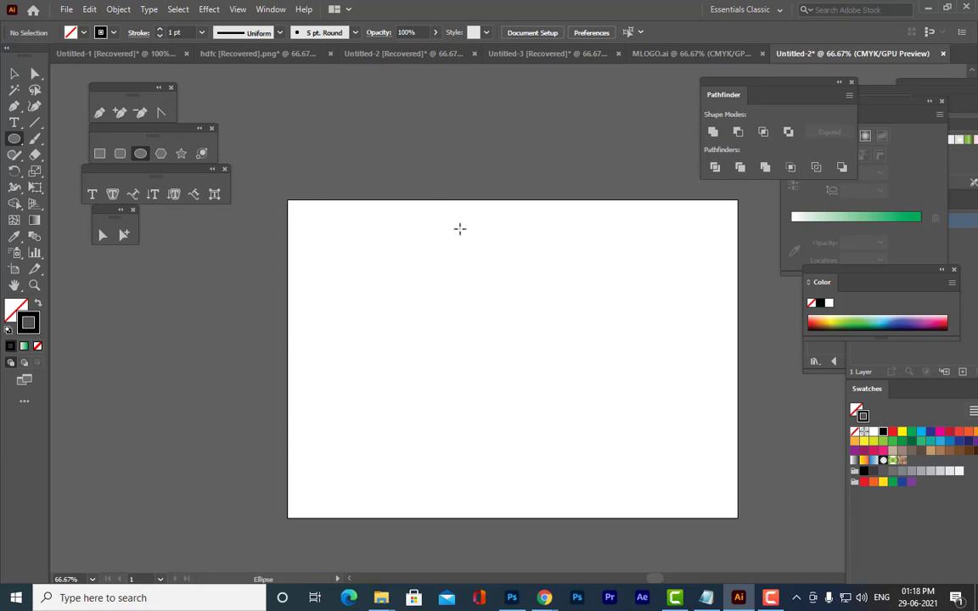
left_click_drag(422, 228, 598, 385)
key("v")
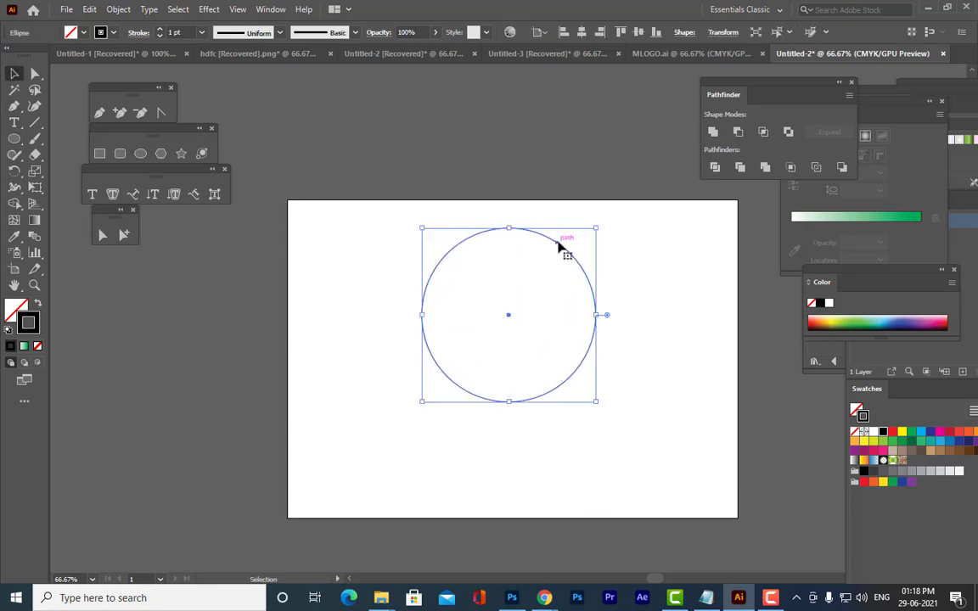
left_click_drag(563, 249, 360, 214)
left_click(500, 318)
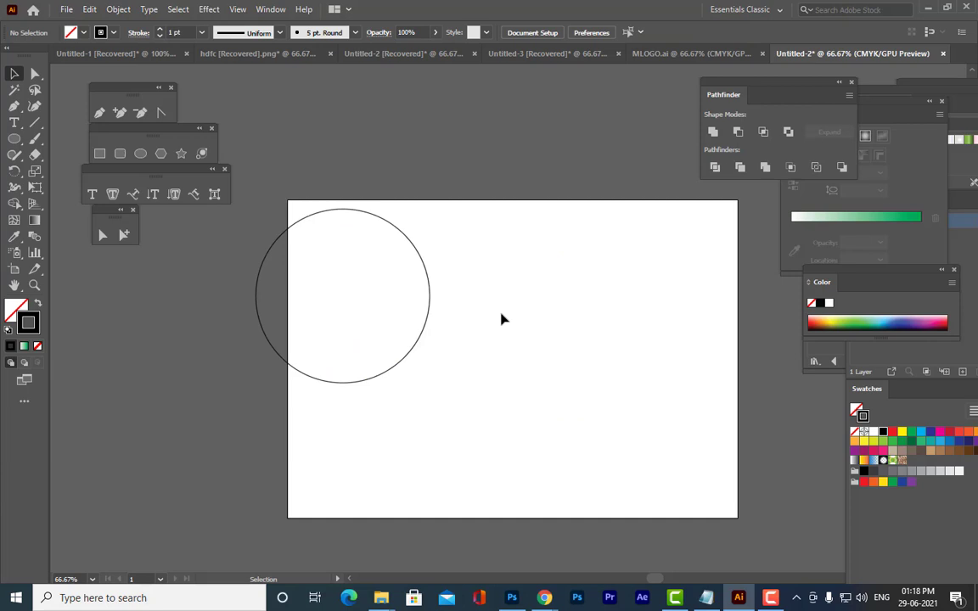
left_click(406, 234)
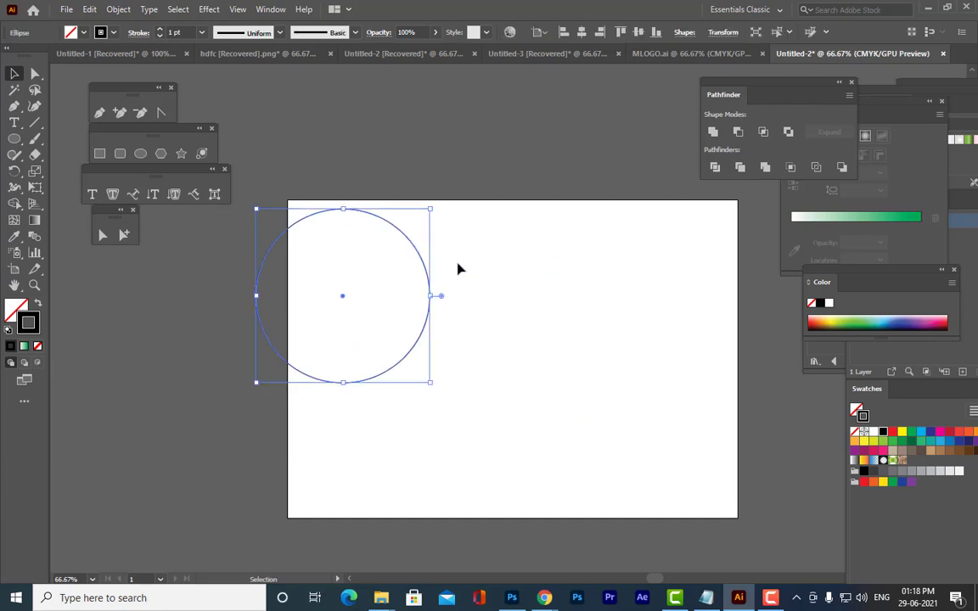
Add the point text "RS" in Times New Roman Bold on the empty area beside the circle
left_click(93, 196)
left_click(511, 367)
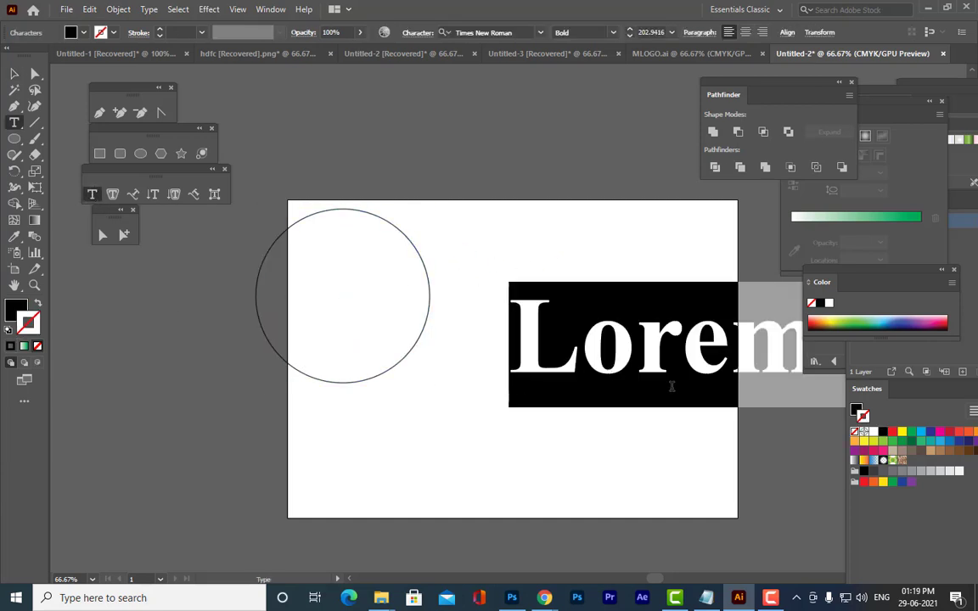
type("M")
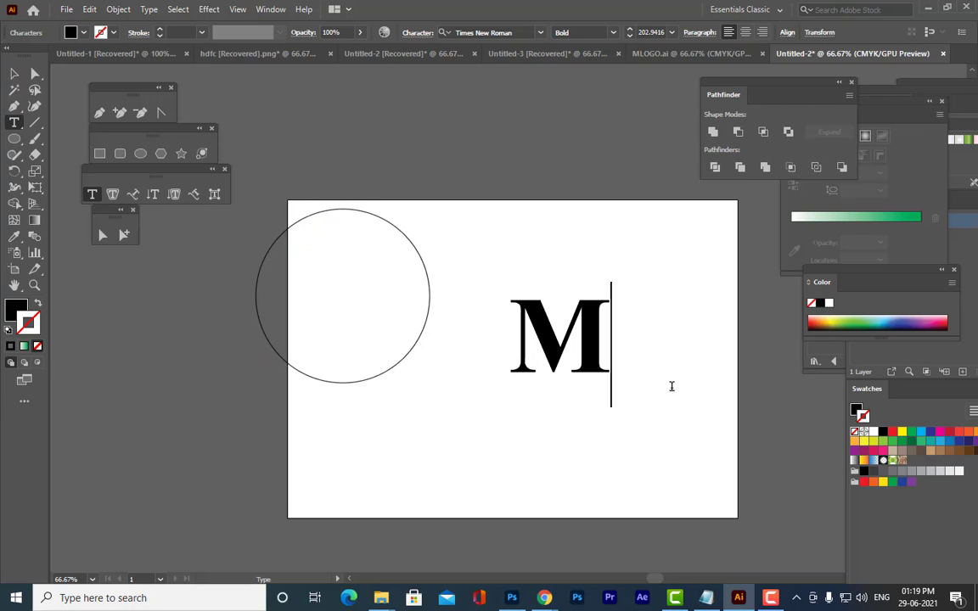
key("BackSpace")
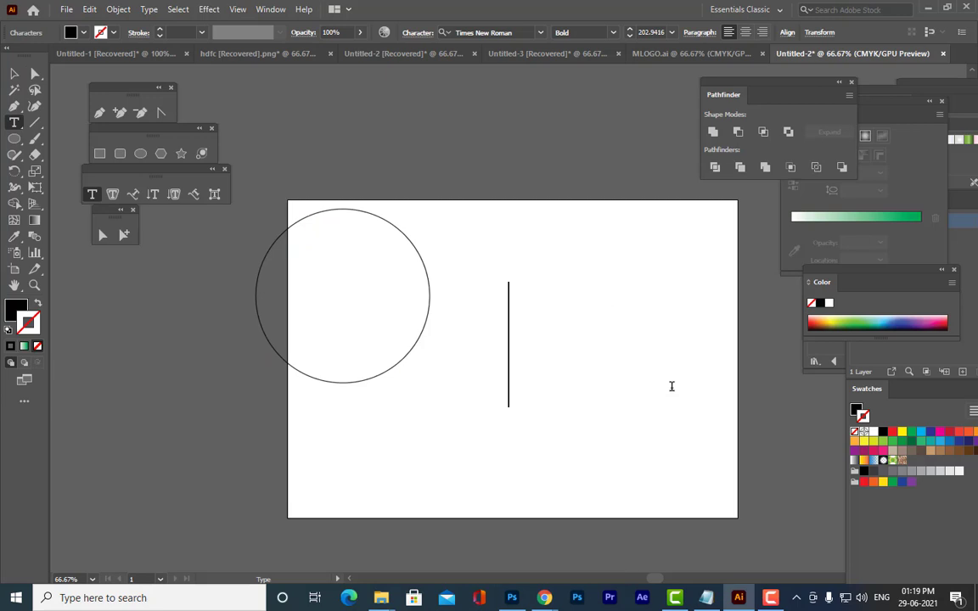
type("RS")
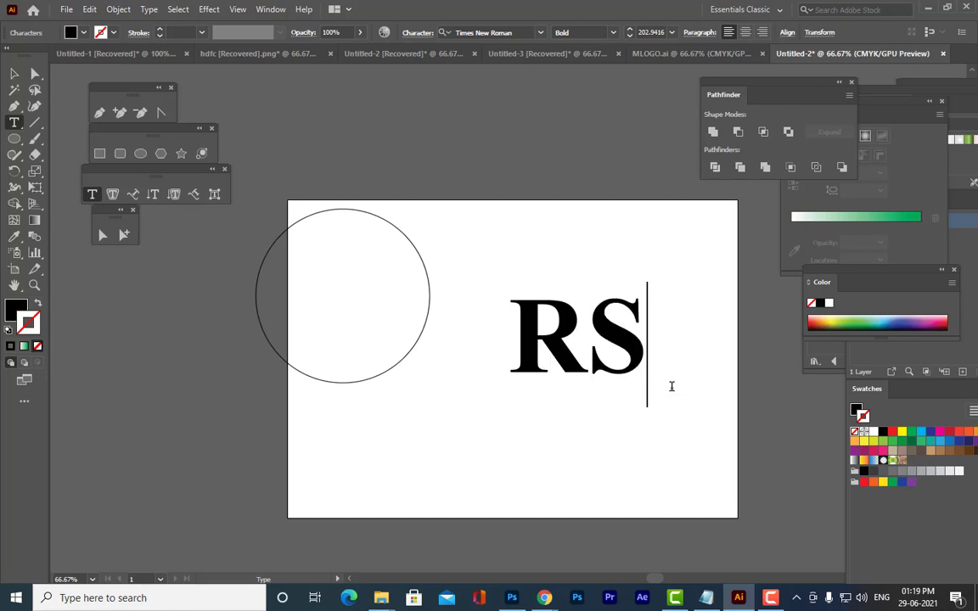
left_click(14, 74)
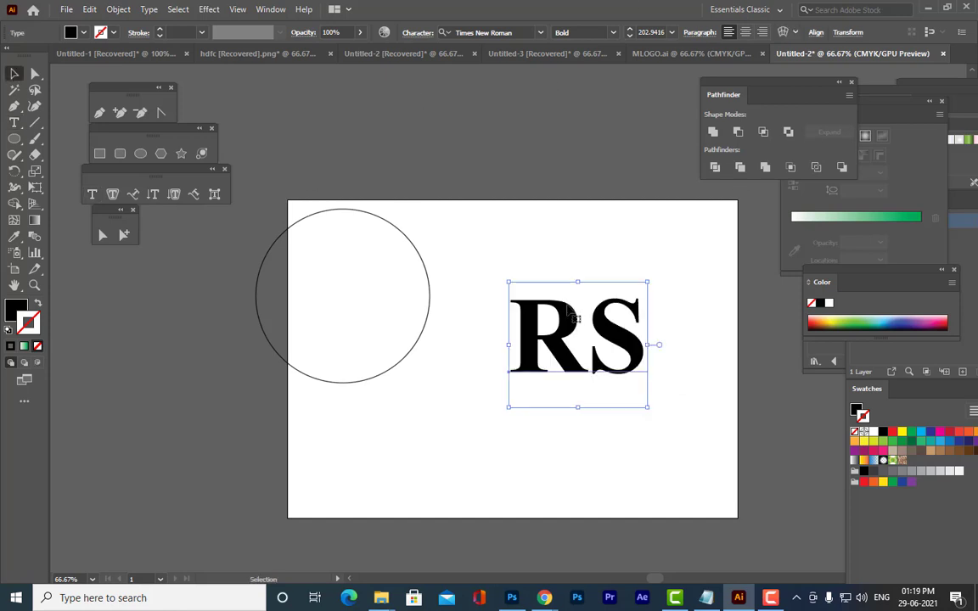
Move the circle to the artboard's upper middle and centre the RS lettering inside it
left_click_drag(568, 307, 523, 362)
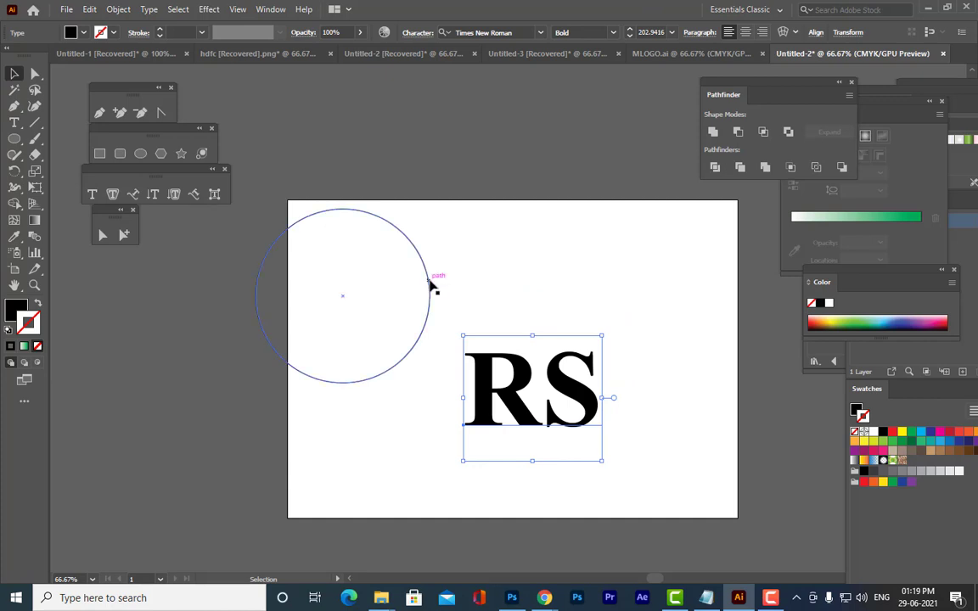
left_click_drag(431, 287, 622, 316)
left_click(681, 404)
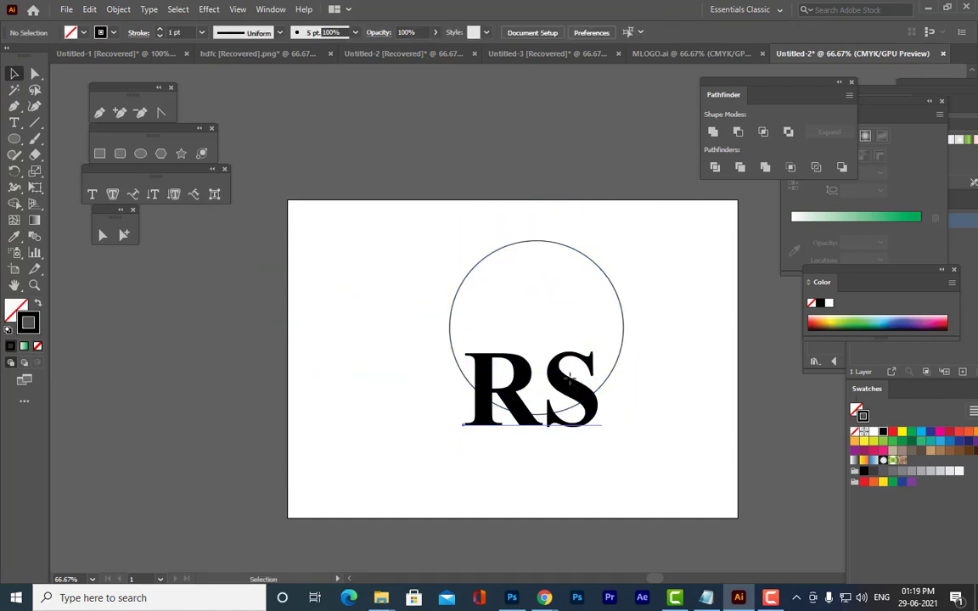
left_click_drag(569, 376, 574, 320)
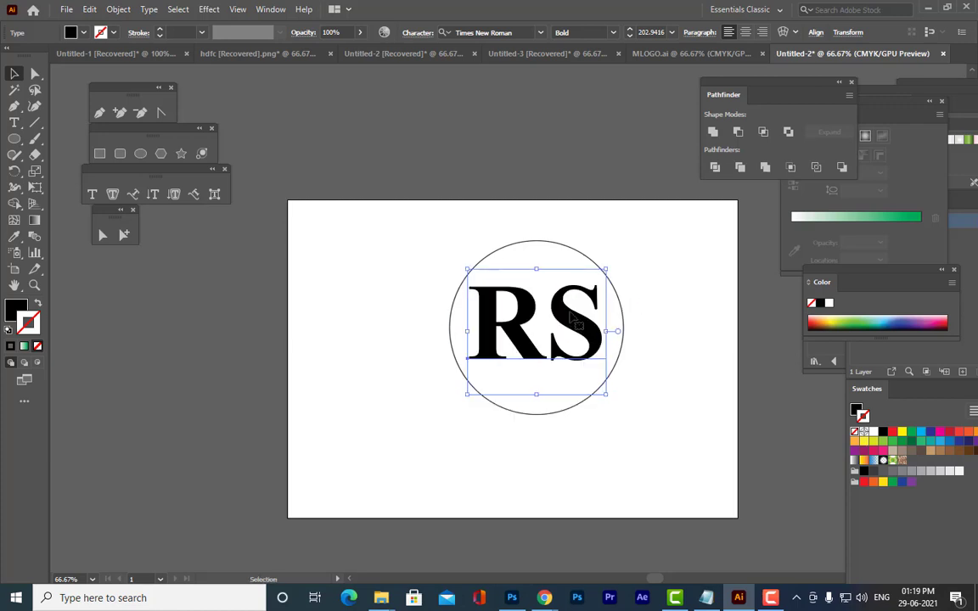
Enlarge the RS lettering proportionally to about 281 pt so it slightly exceeds the circle's width, keeping it centred vertically
left_click_drag(607, 393, 624, 410)
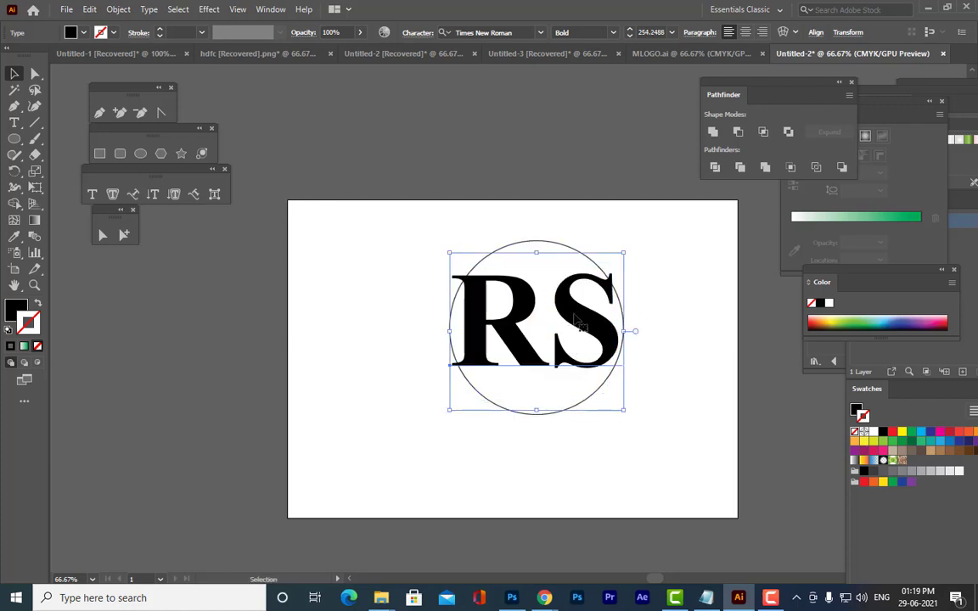
mouse_move(574, 319)
left_mouse_down()
mouse_move(607, 331)
mouse_move(575, 327)
left_mouse_up()
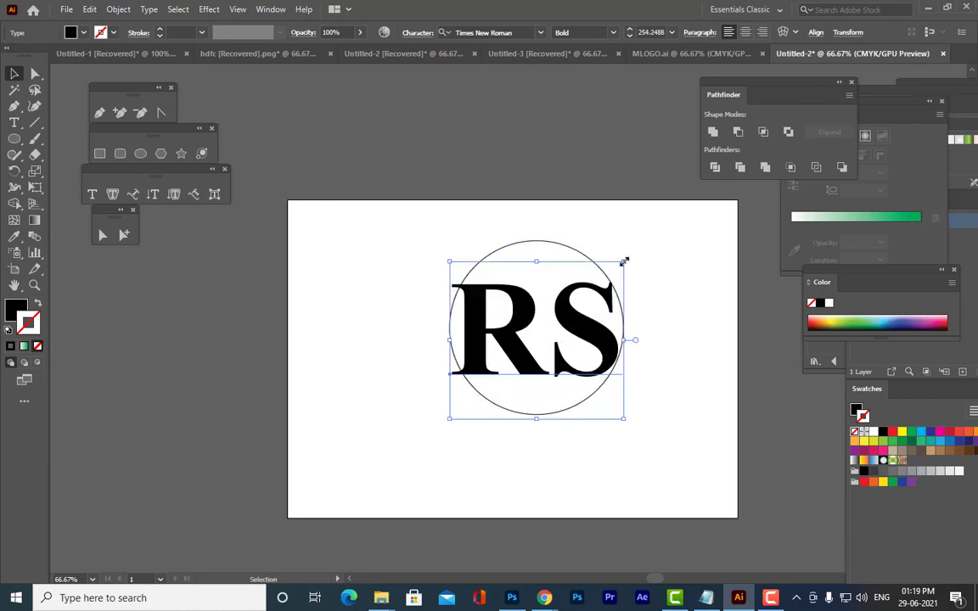
left_click_drag(624, 261, 633, 252)
left_click(674, 247)
left_click(596, 338)
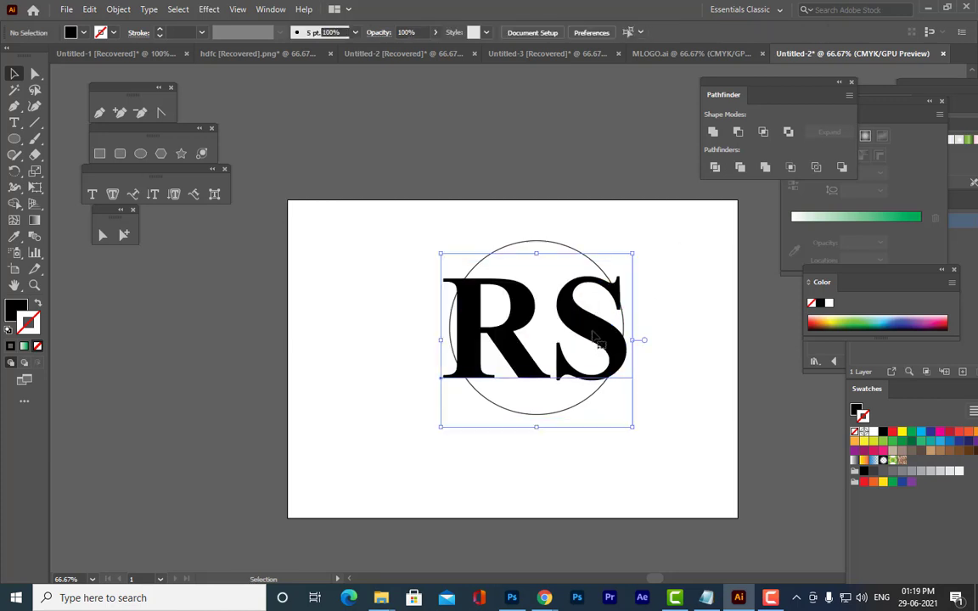
left_click(554, 242)
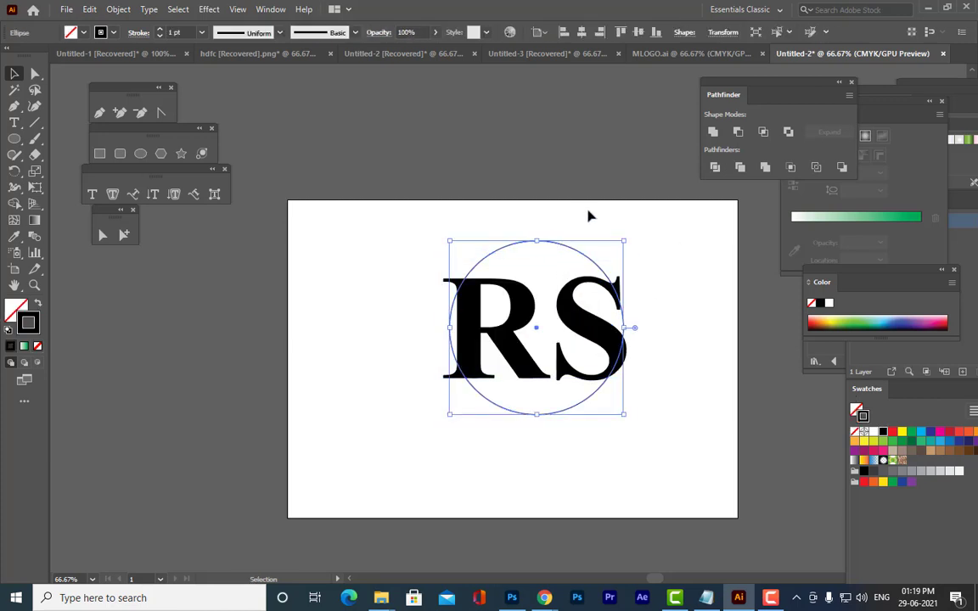
left_click(590, 217)
left_click(577, 293)
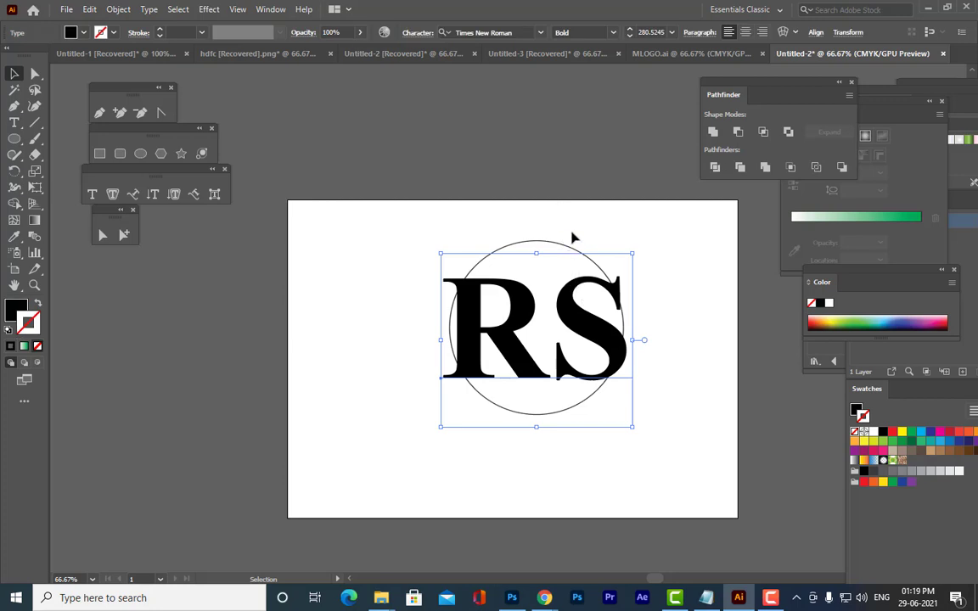
left_click(657, 234)
Expand the RS text into outlines with Object and Fill enabled
left_click(580, 316)
left_click(118, 9)
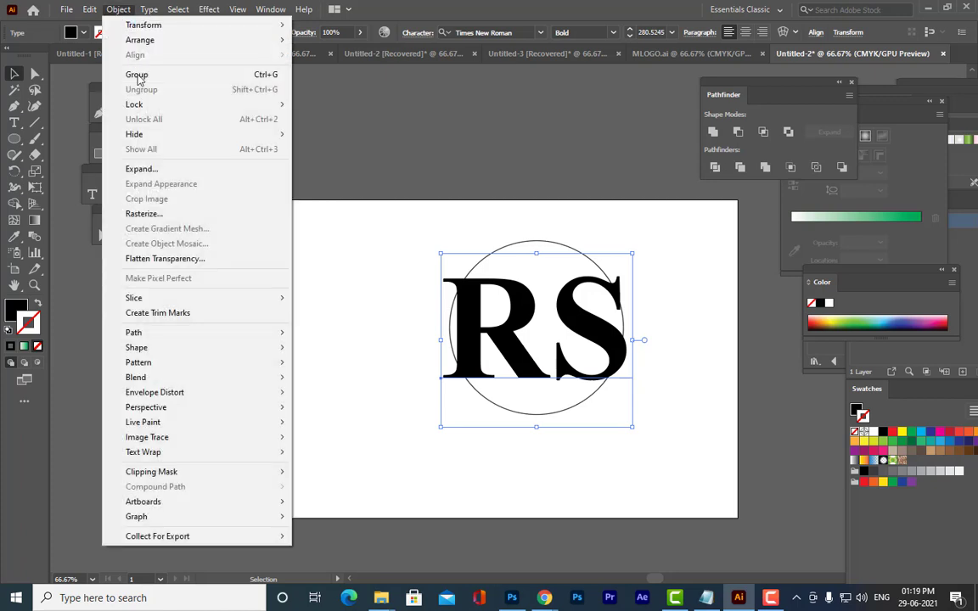
left_click(166, 169)
left_click(667, 209)
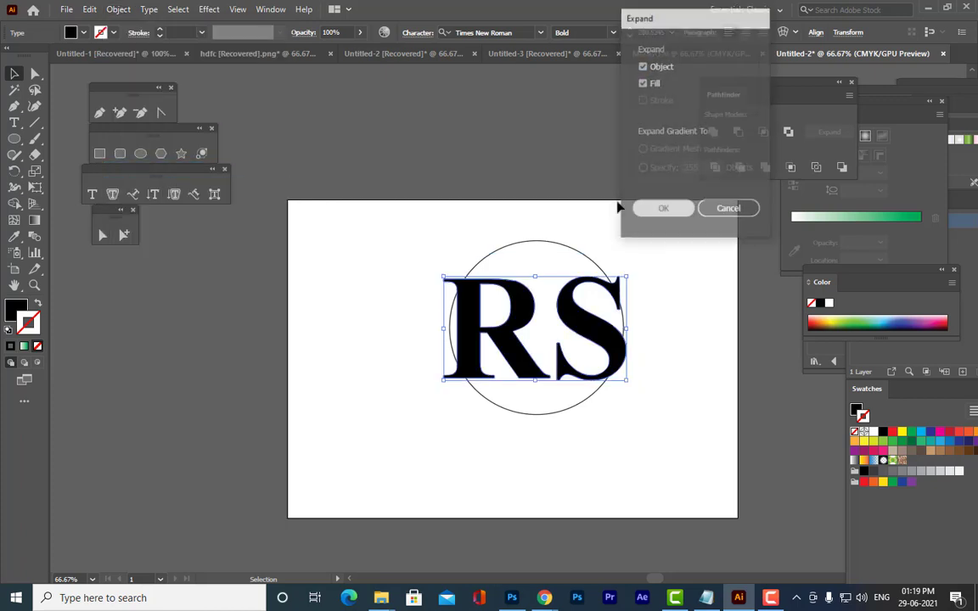
left_click(601, 170)
Bring the circle to the front of the RS lettering
left_click(577, 287)
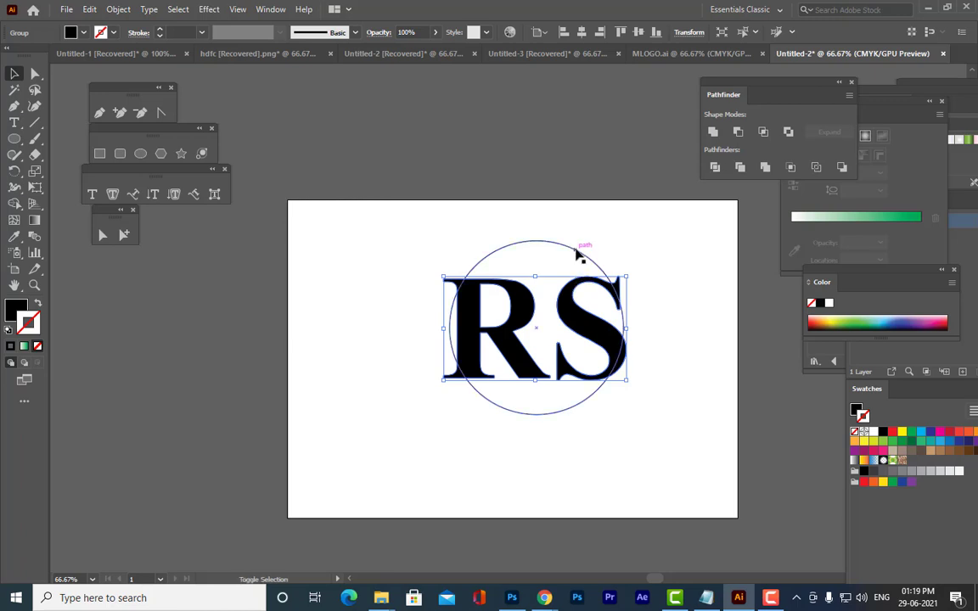
left_click(577, 250, "shift")
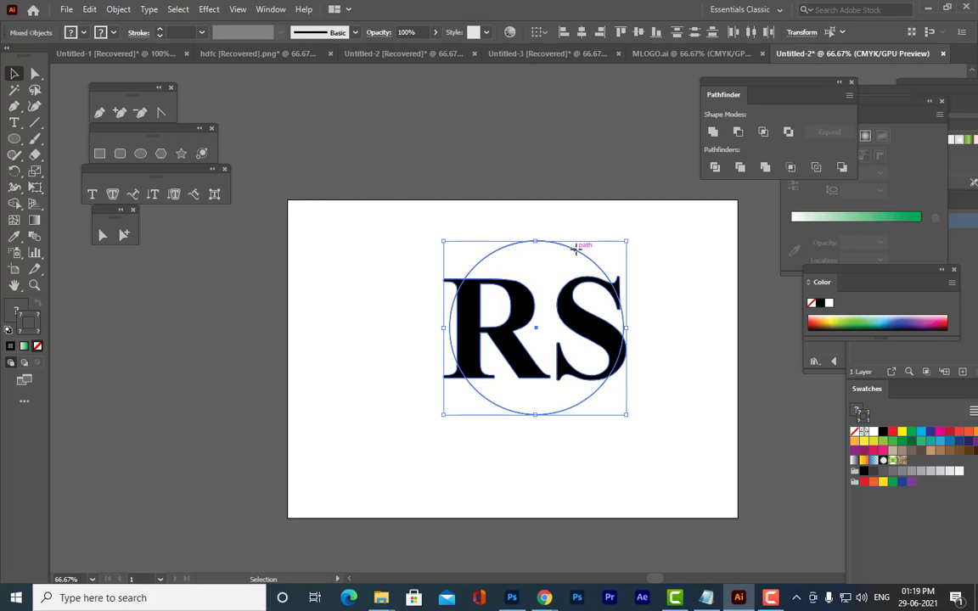
left_click(644, 208)
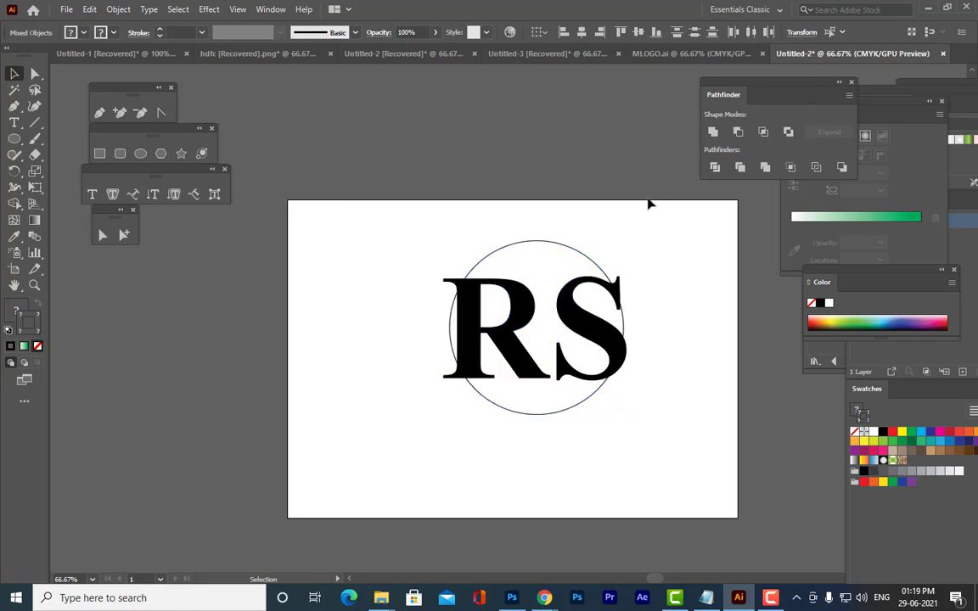
left_click(525, 244)
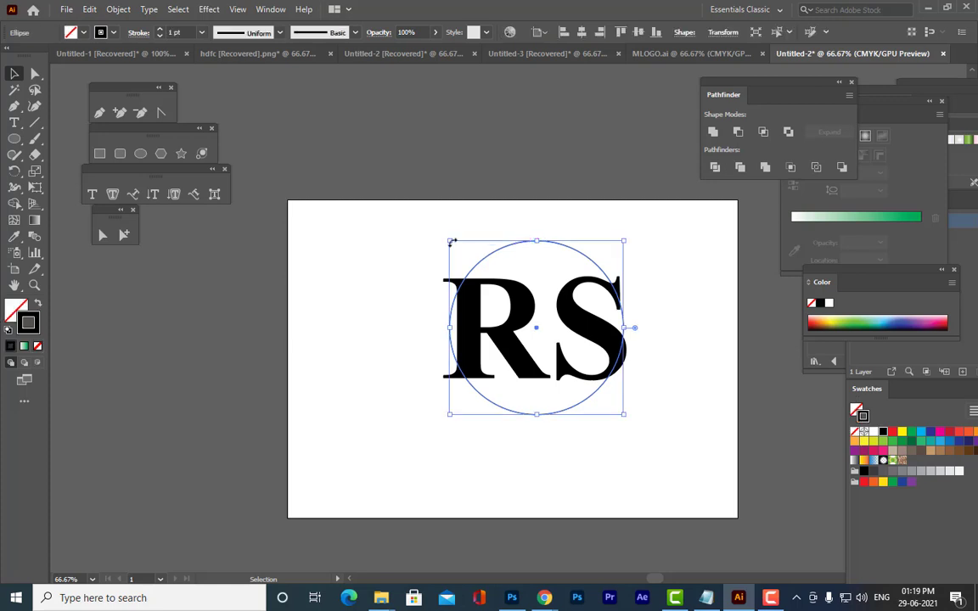
right_click(584, 259)
mouse_move(677, 483)
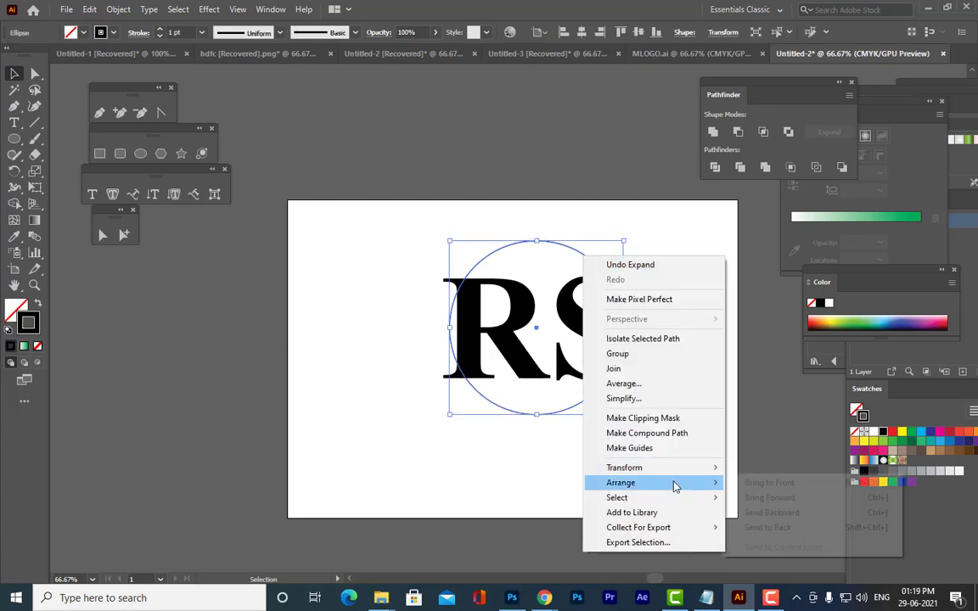
left_click(798, 484)
left_click(718, 358)
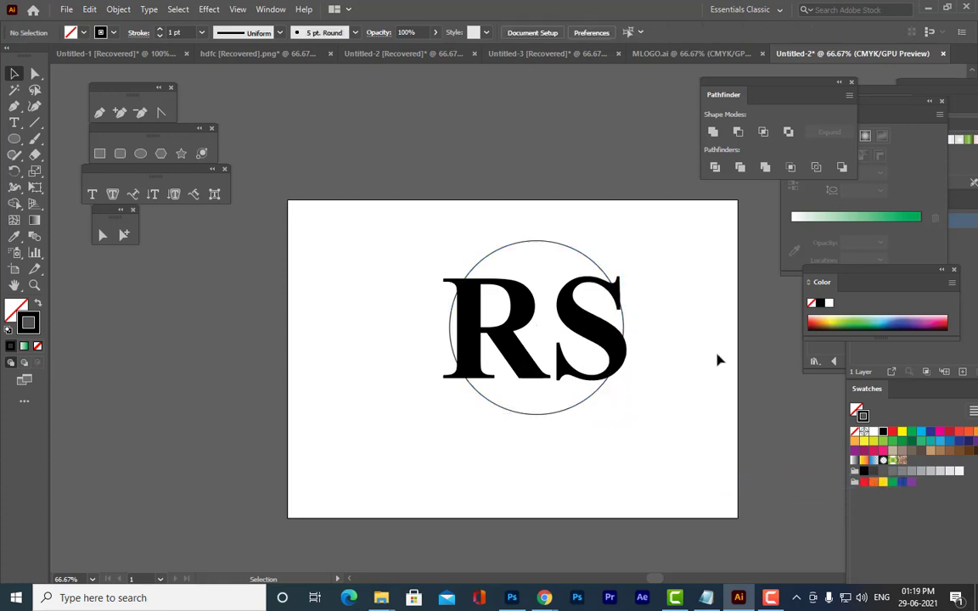
Apply Envelope Distort with Top Object to the circle and RS lettering to shape the letters into the circle
left_click(574, 251)
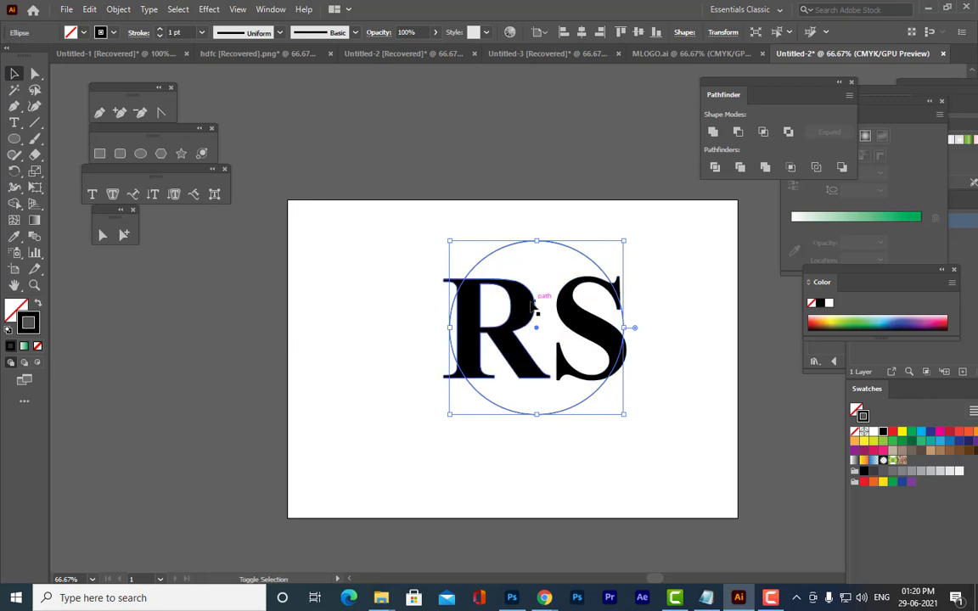
left_click(597, 226)
left_click(582, 255)
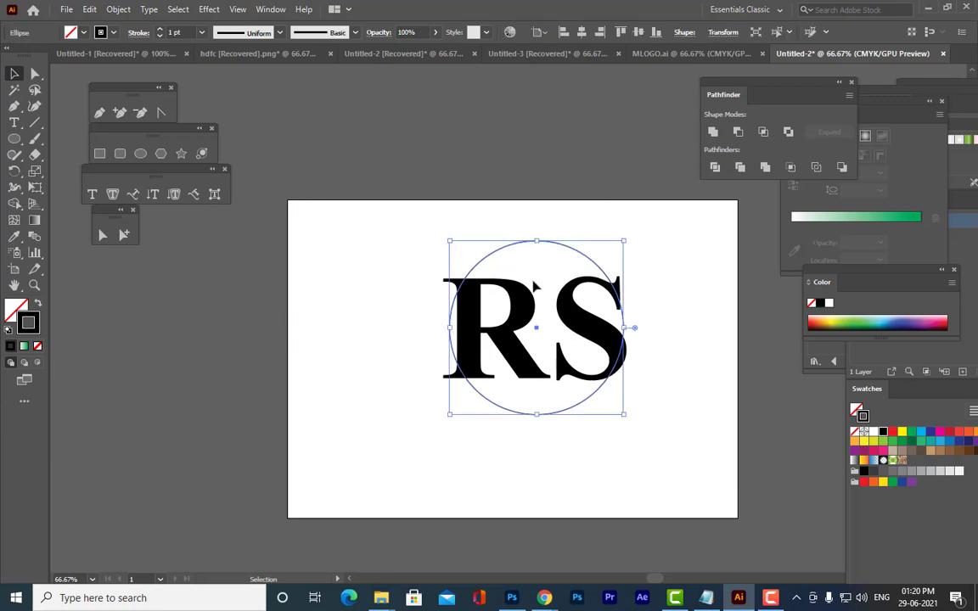
left_click(521, 298, "shift")
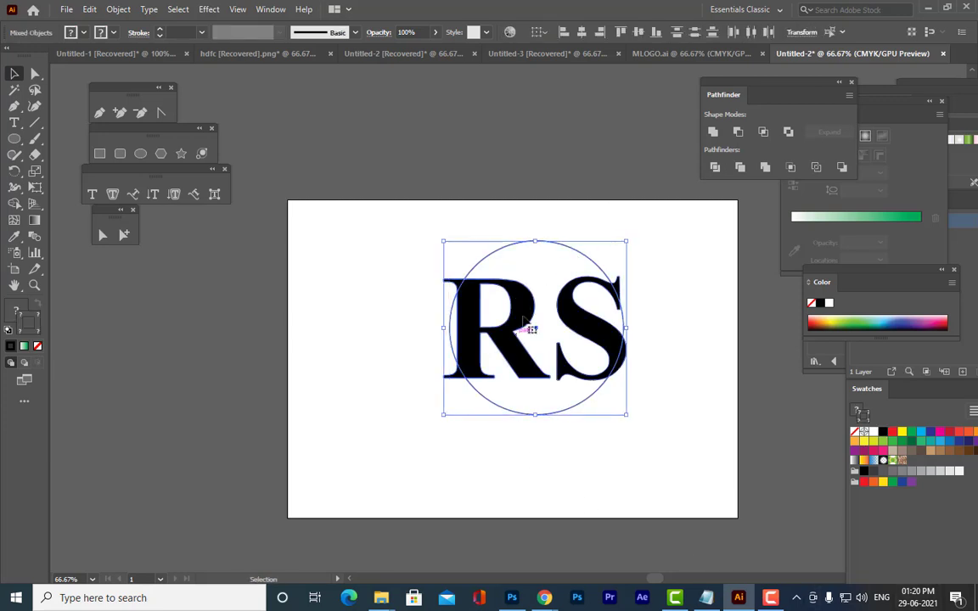
left_click(115, 9)
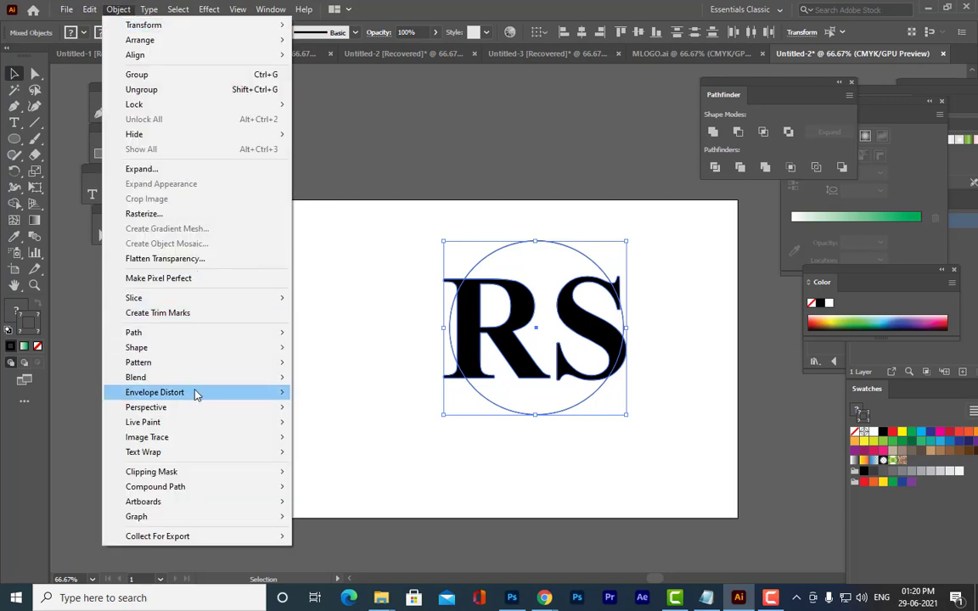
mouse_move(195, 393)
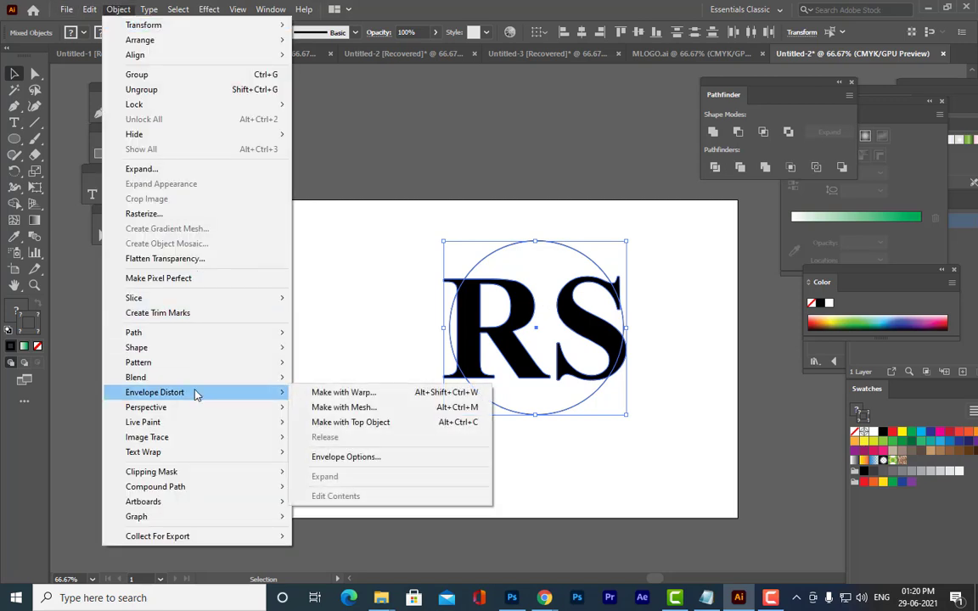
left_click(388, 427)
left_click(705, 385)
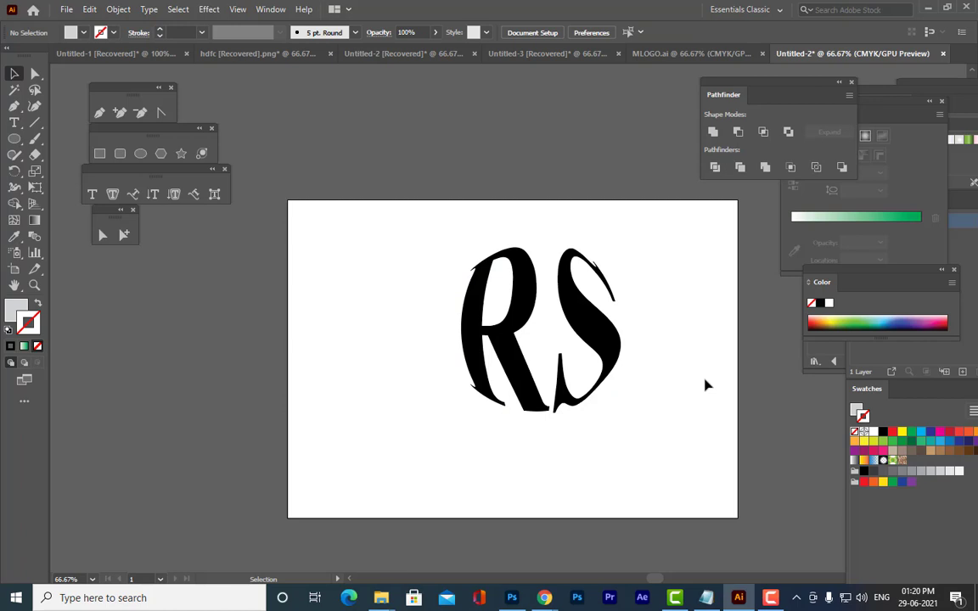
Undo the envelope distortion and delete the RS lettering, keeping only the circle
key("ctrl+z")
left_click(704, 384)
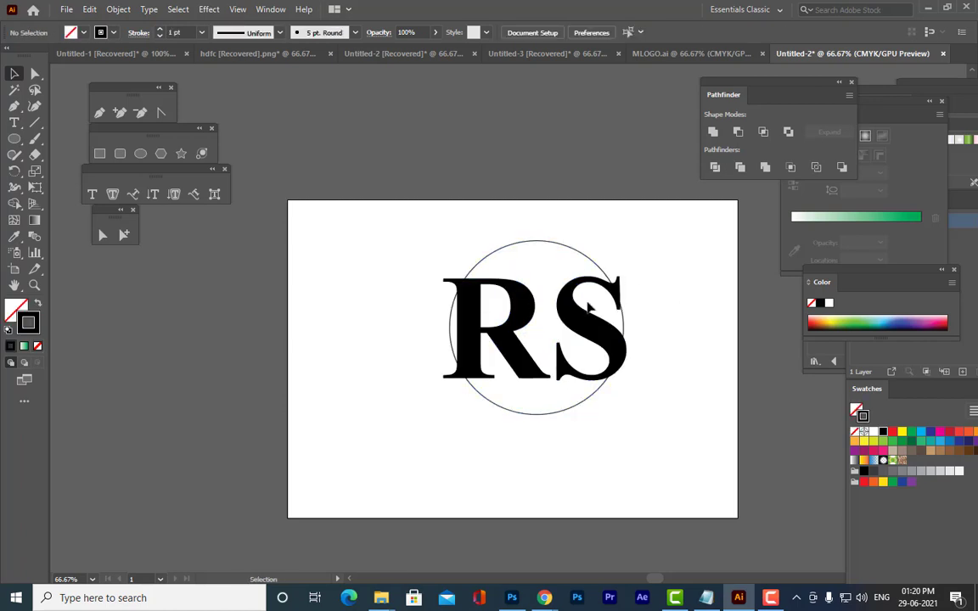
left_click_drag(589, 308, 452, 424)
key("Delete")
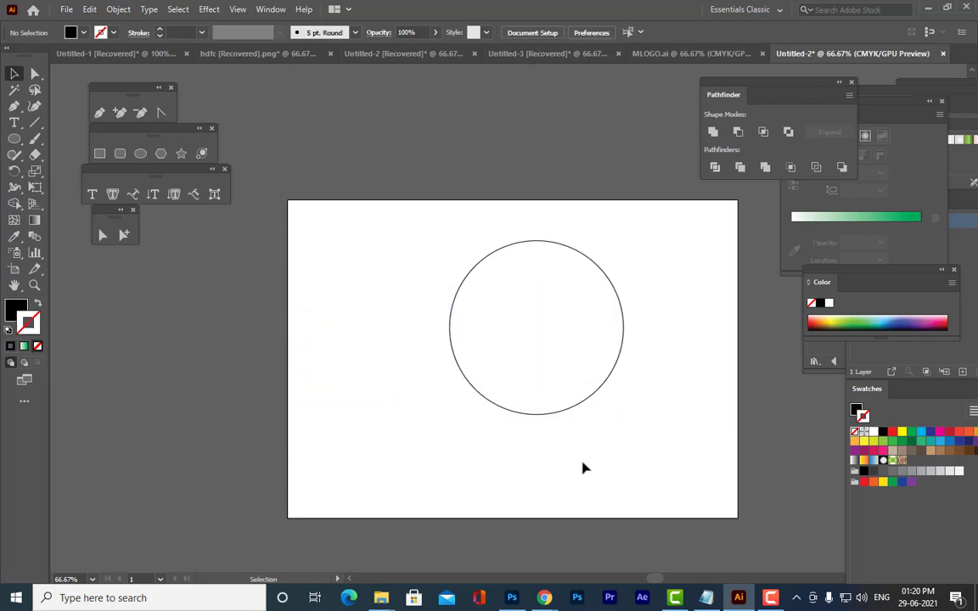
Add a point text reading "RS" overlapping the lower-left part of the circle
left_click(92, 195)
left_click(360, 416)
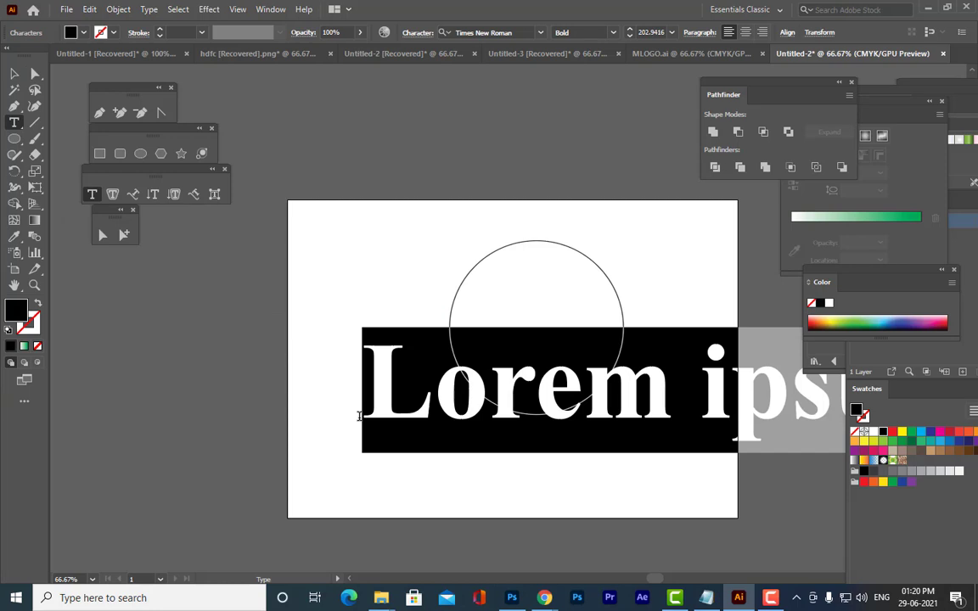
type("R")
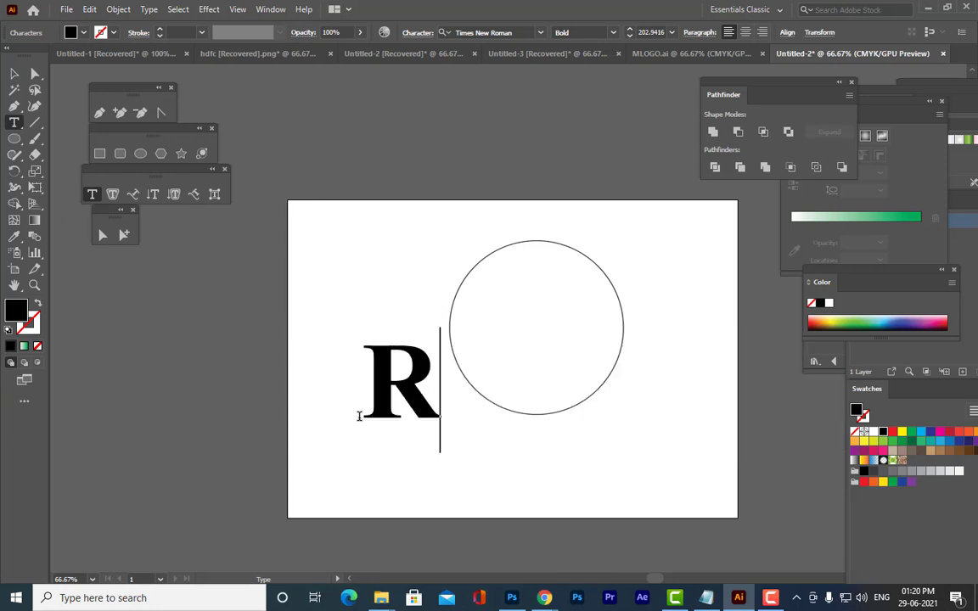
type("S")
Set the font of both RS letters to Arial Black
key("shift+Left")
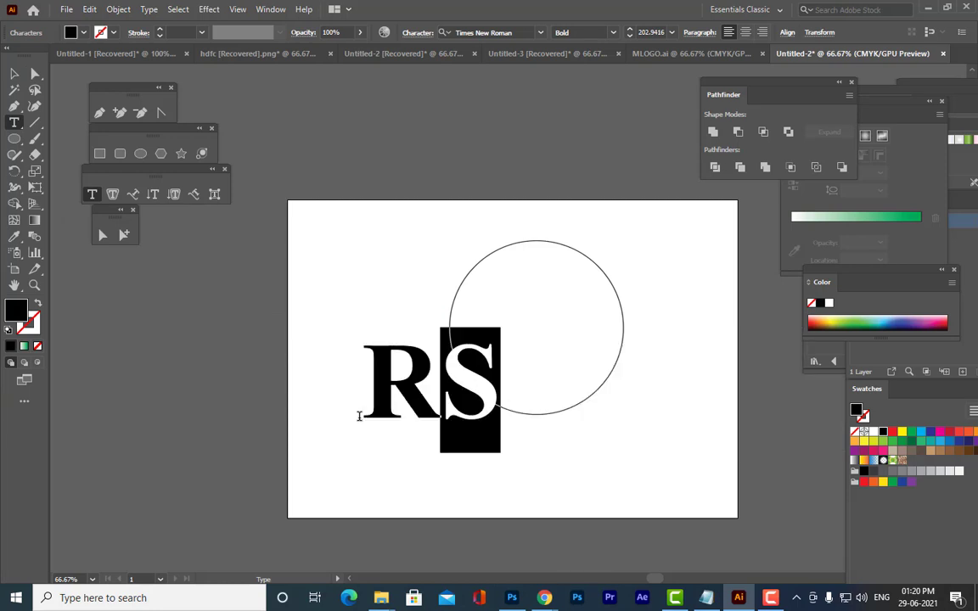
key("shift+Left")
left_click(488, 32)
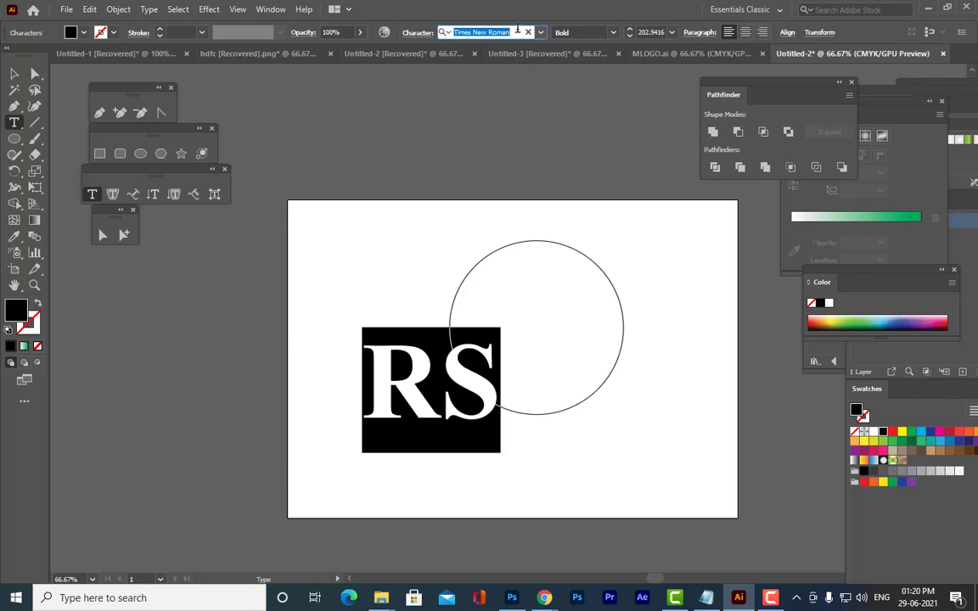
type("AR")
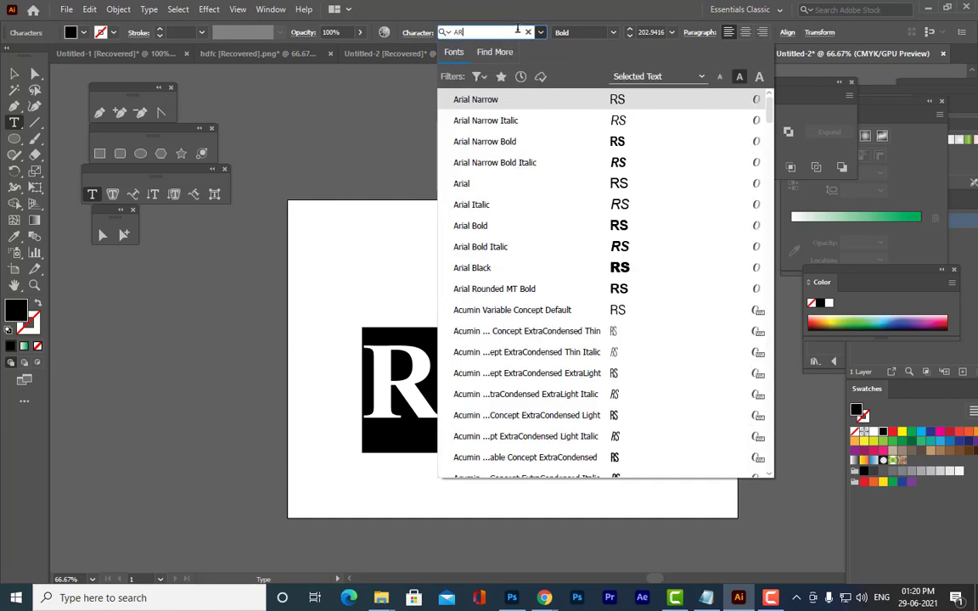
key("Down")
key("Down")
key("Down")
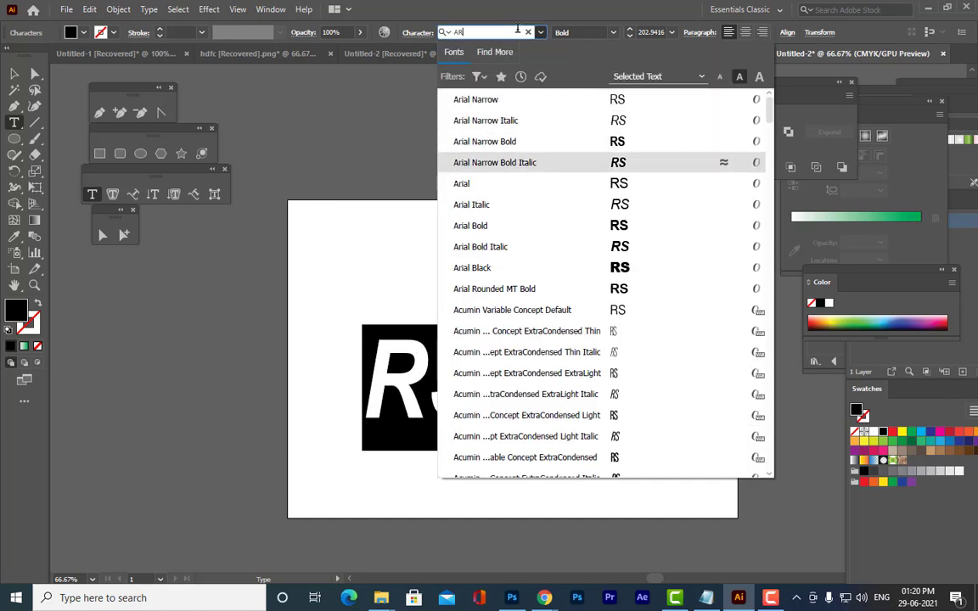
left_click(487, 267)
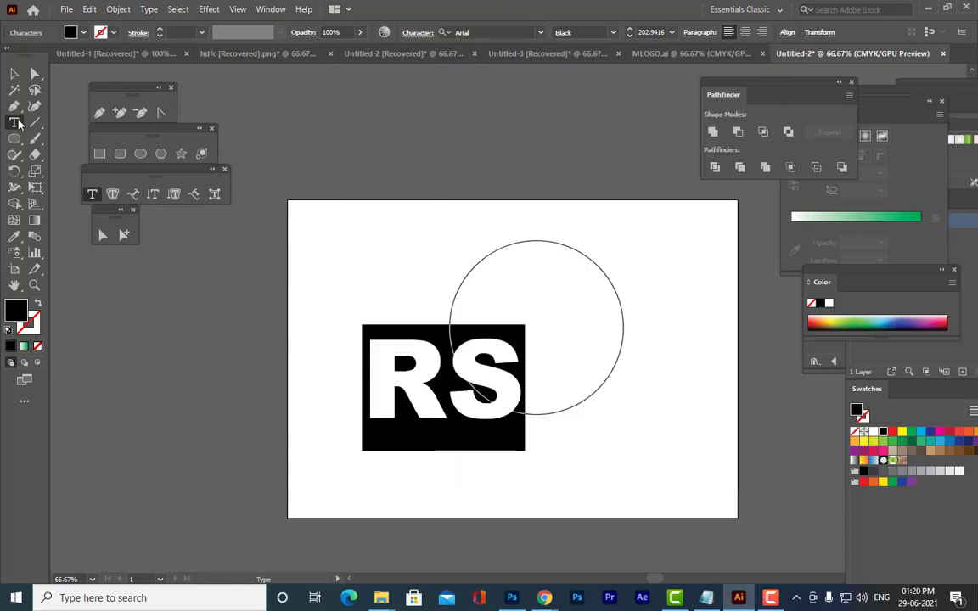
Scale the RS text up to about 293 pt so that it spans across the circle
left_click(14, 74)
left_click_drag(535, 326, 655, 220)
left_click(705, 302)
left_click(601, 311)
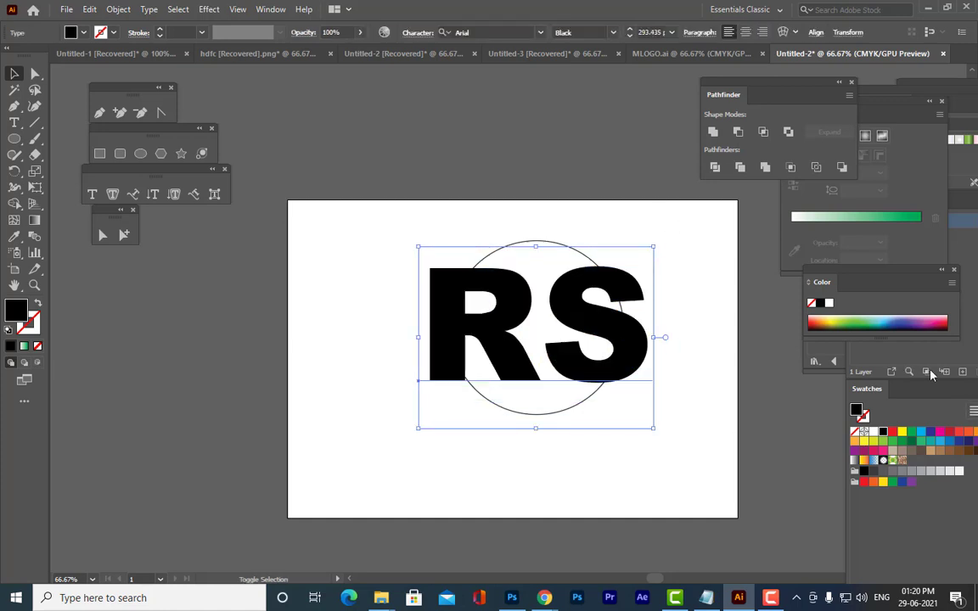
Fill the RS text with red and shift it slightly down to centre it on the circle
left_click(815, 319)
left_click(692, 345)
key("t")
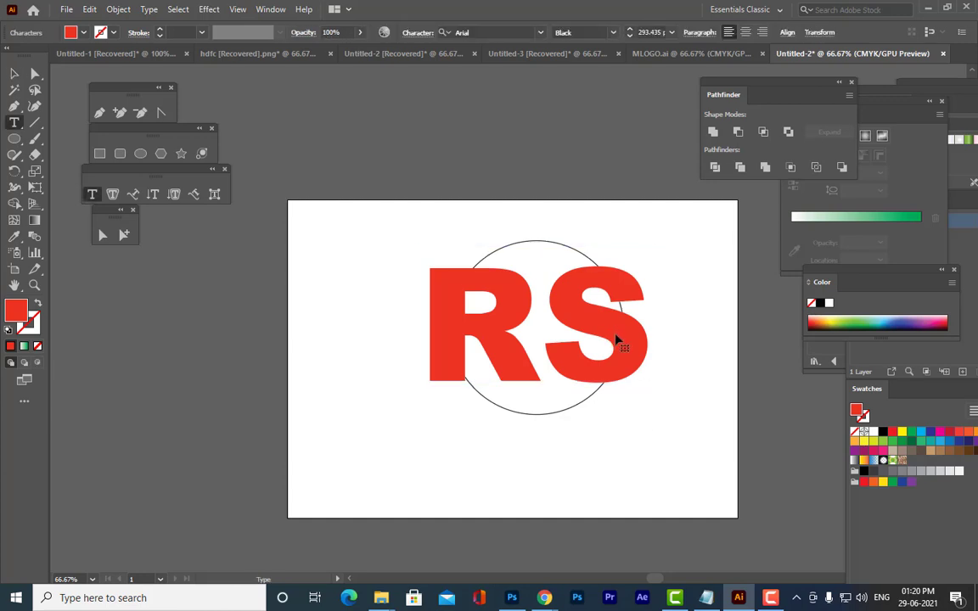
left_click(17, 75)
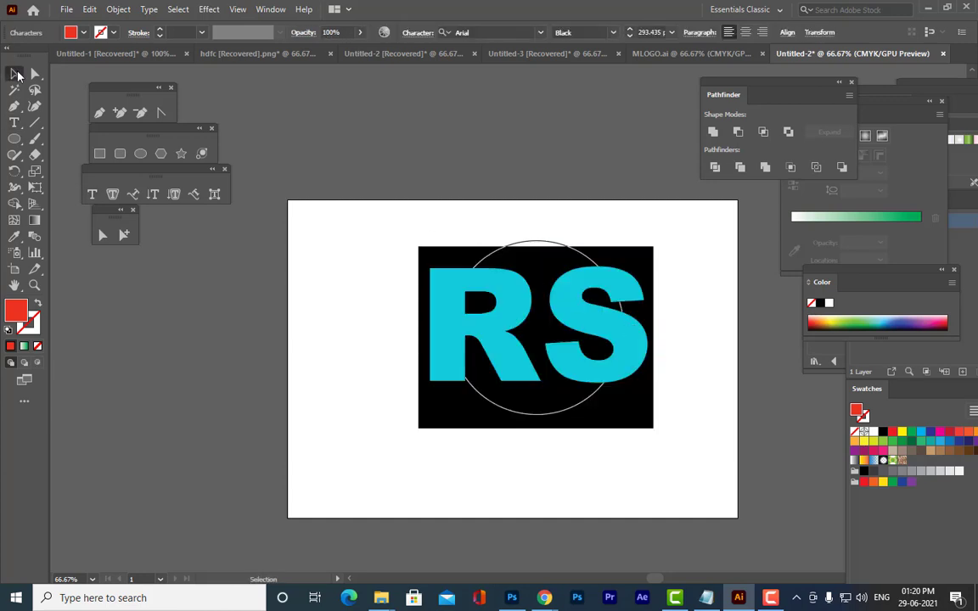
left_click(513, 138)
left_click_drag(626, 283, 624, 293)
left_click(700, 255)
left_click(617, 288)
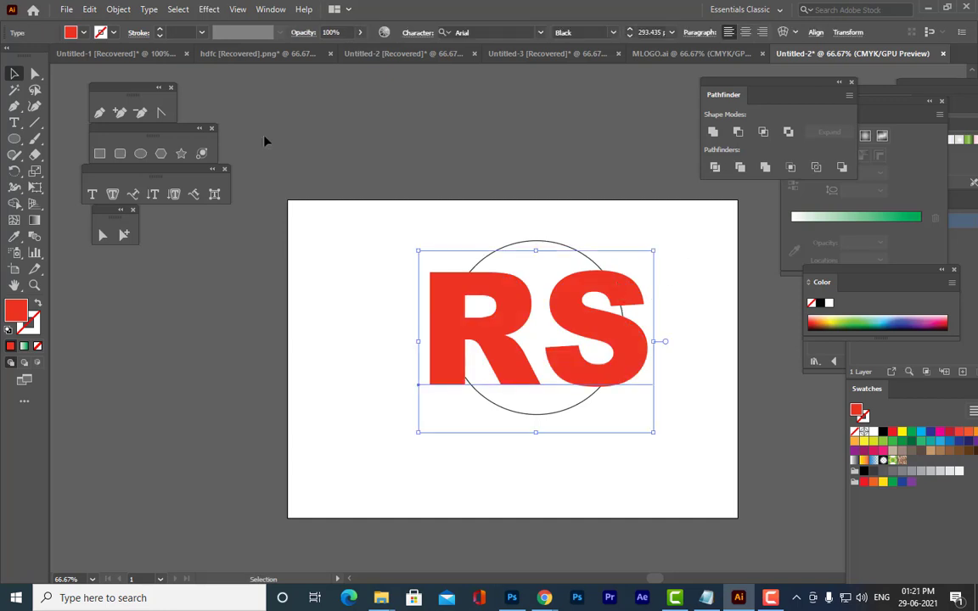
Expand the red RS text into outlines with Object and Fill enabled
left_click(118, 9)
left_click(143, 165)
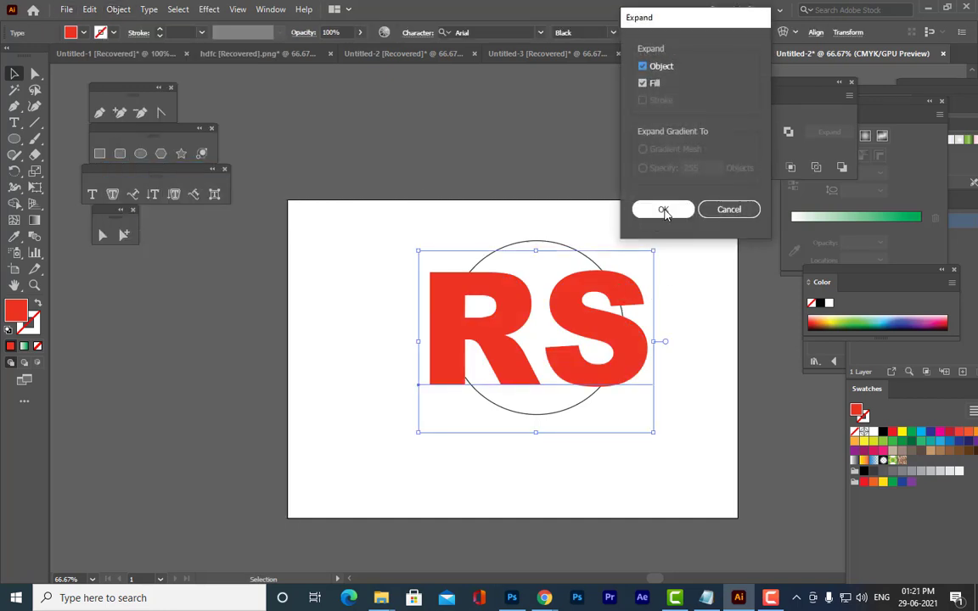
left_click(661, 207)
Bring the circle to the front of the red RS outlines
left_click(555, 245, "shift")
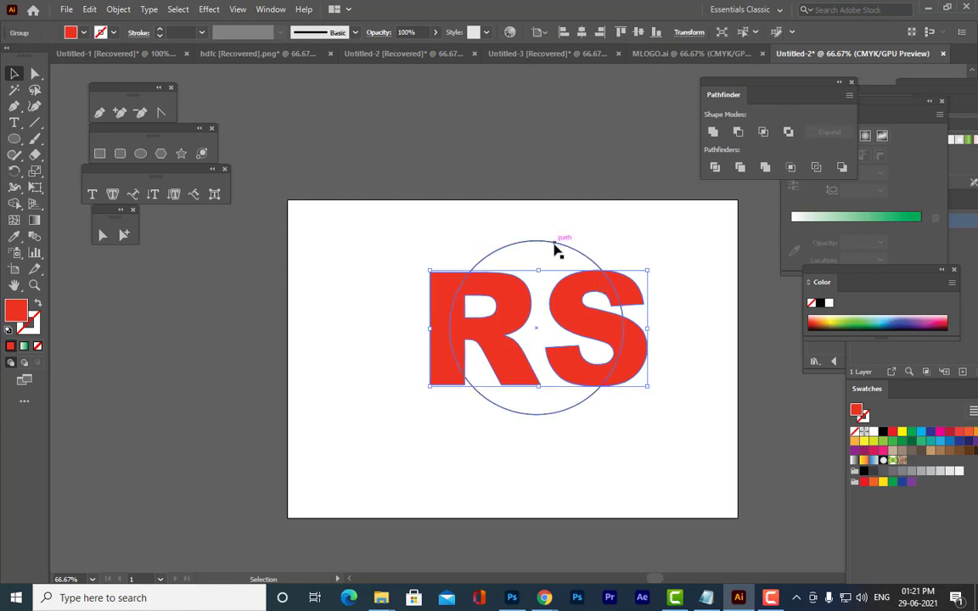
left_click(556, 247, "shift")
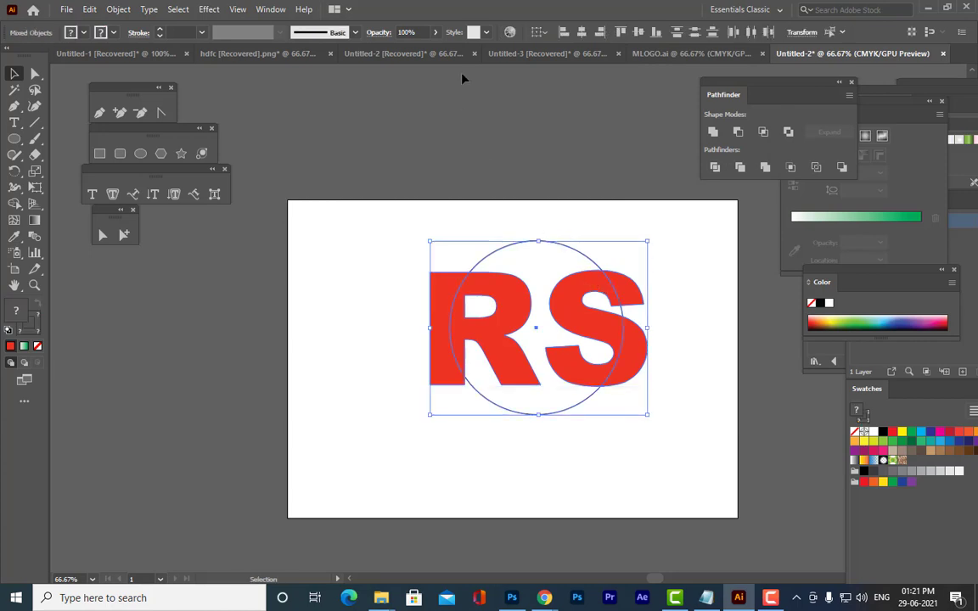
left_click(556, 219)
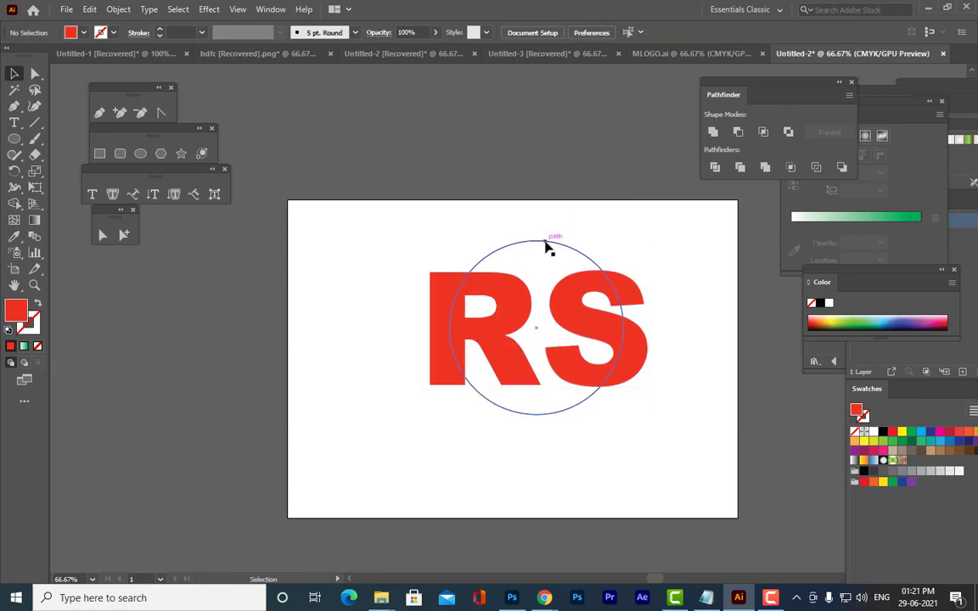
left_click(546, 247)
right_click(546, 247)
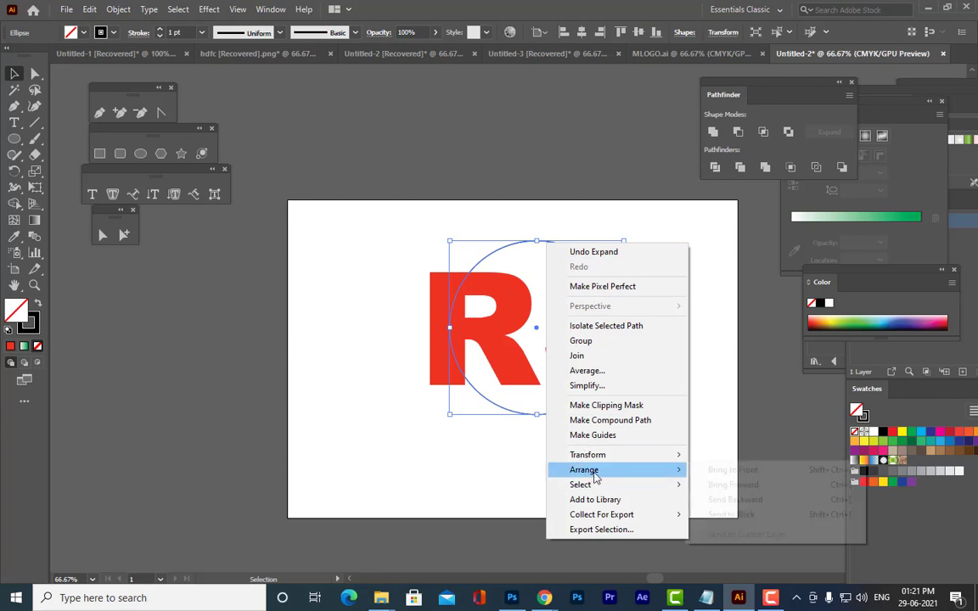
mouse_move(628, 470)
left_click(724, 472)
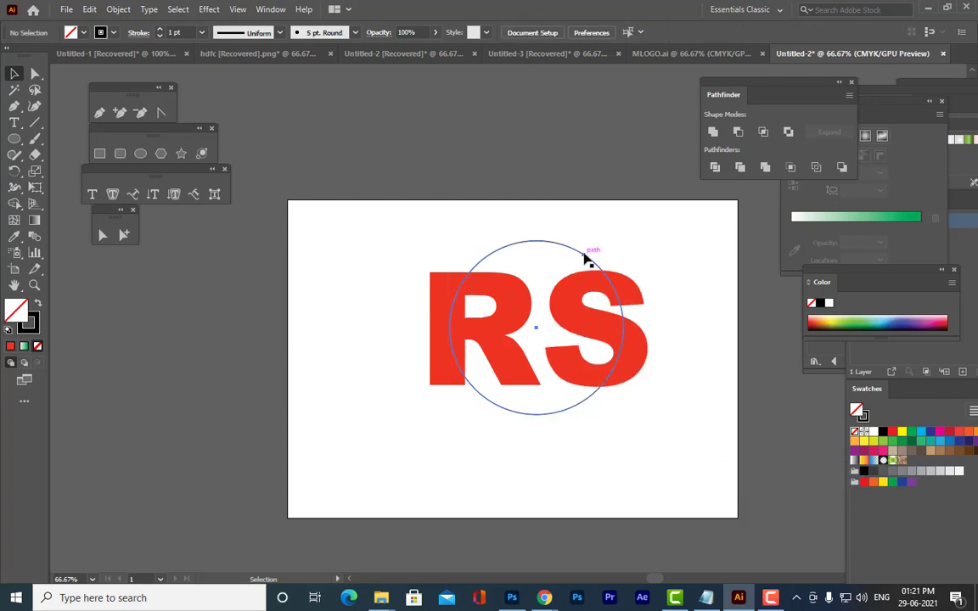
Distort the red RS outlines into the circle using Envelope Distort with Top Object
left_click(637, 294, "shift")
left_click(118, 9)
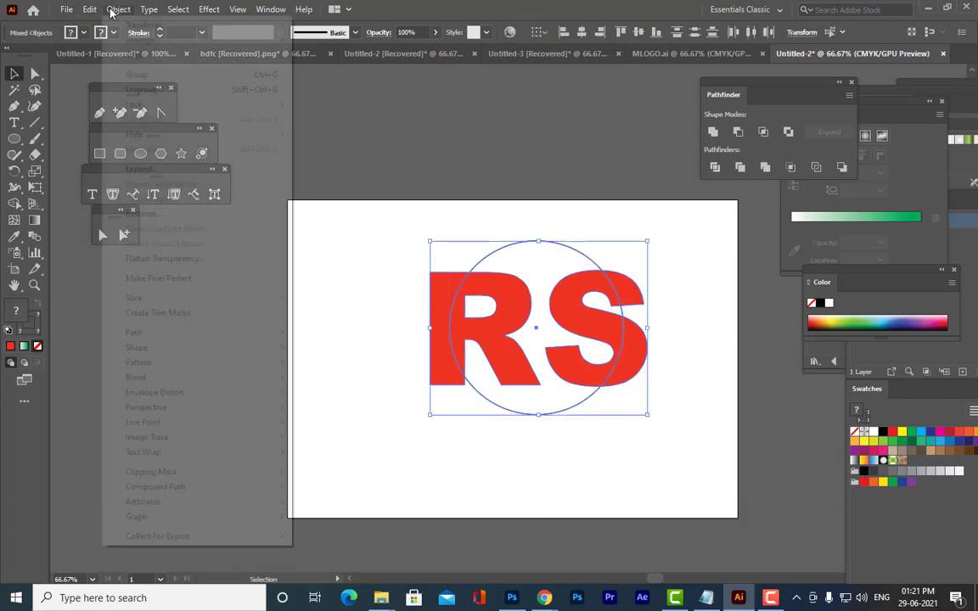
mouse_move(188, 392)
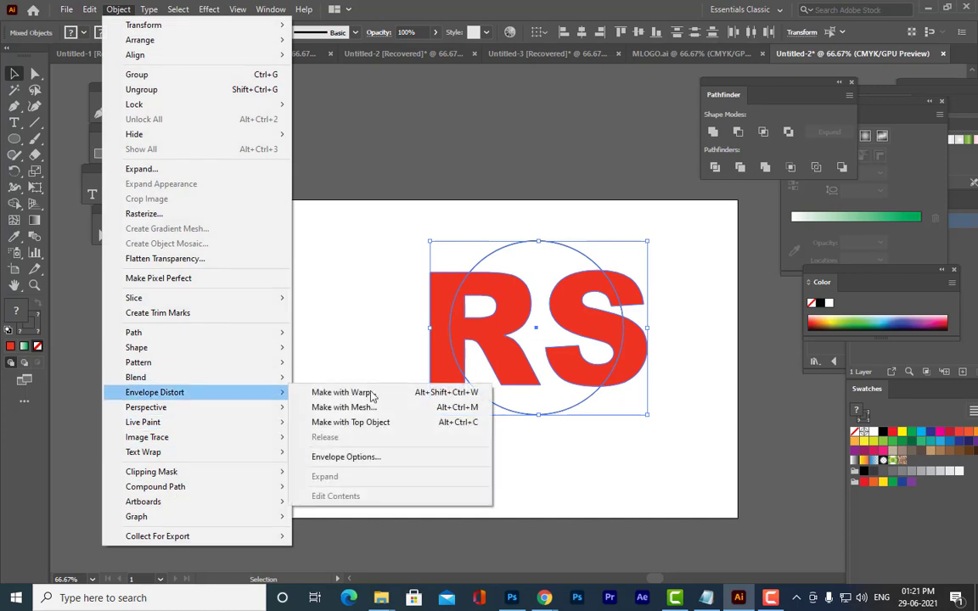
left_click(380, 423)
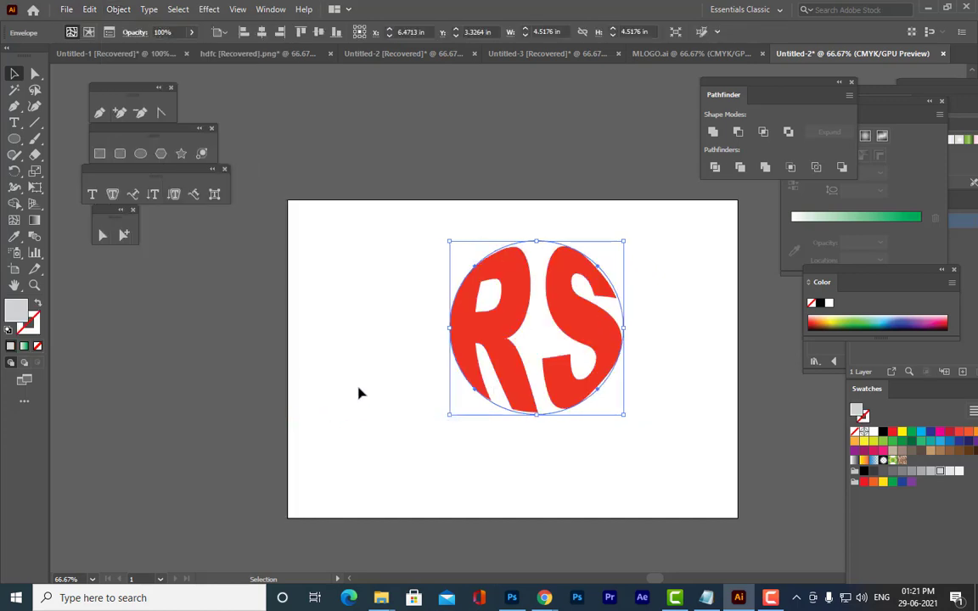
left_click(360, 393)
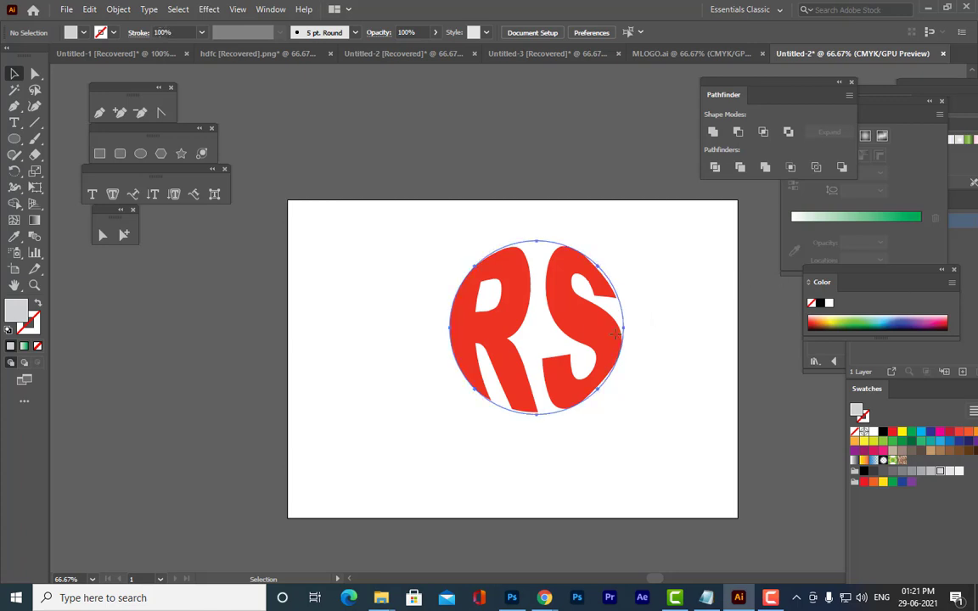
Move the circular RS envelope toward the left of the artboard and expand it into editable outlines
left_click_drag(622, 339, 550, 328)
left_click(676, 337)
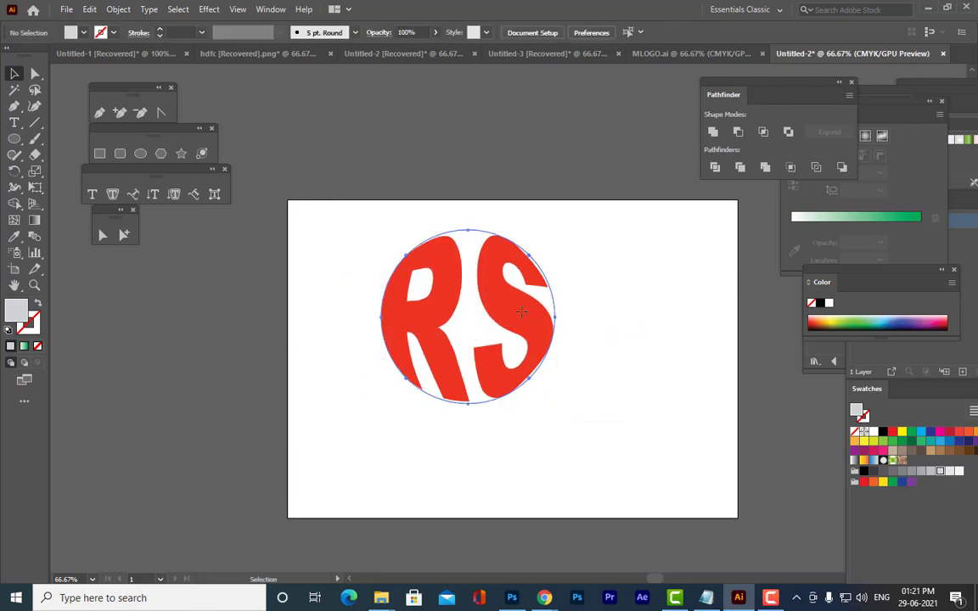
left_click(514, 246)
left_click(126, 10)
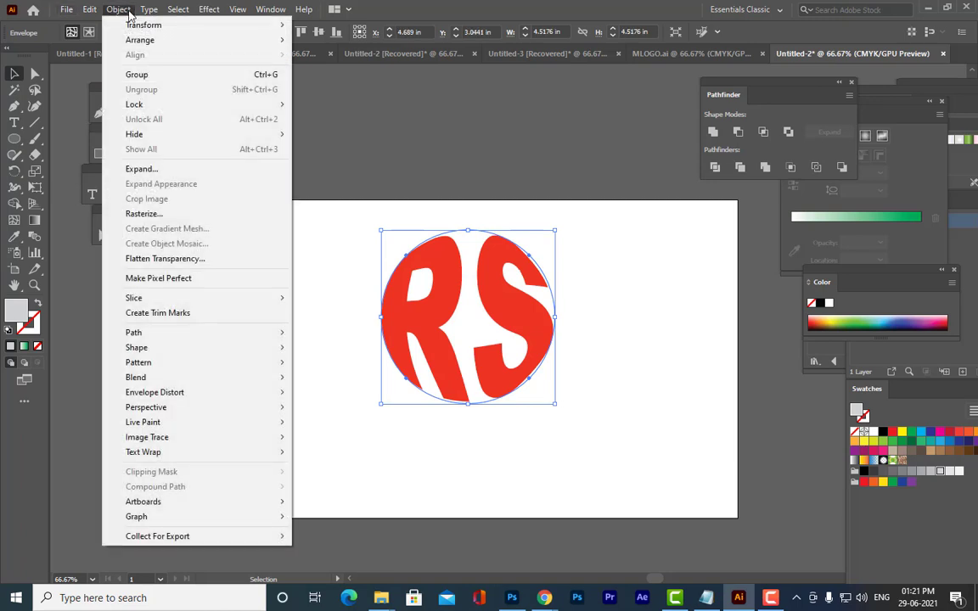
left_click(140, 169)
left_click(659, 210)
left_click(633, 314)
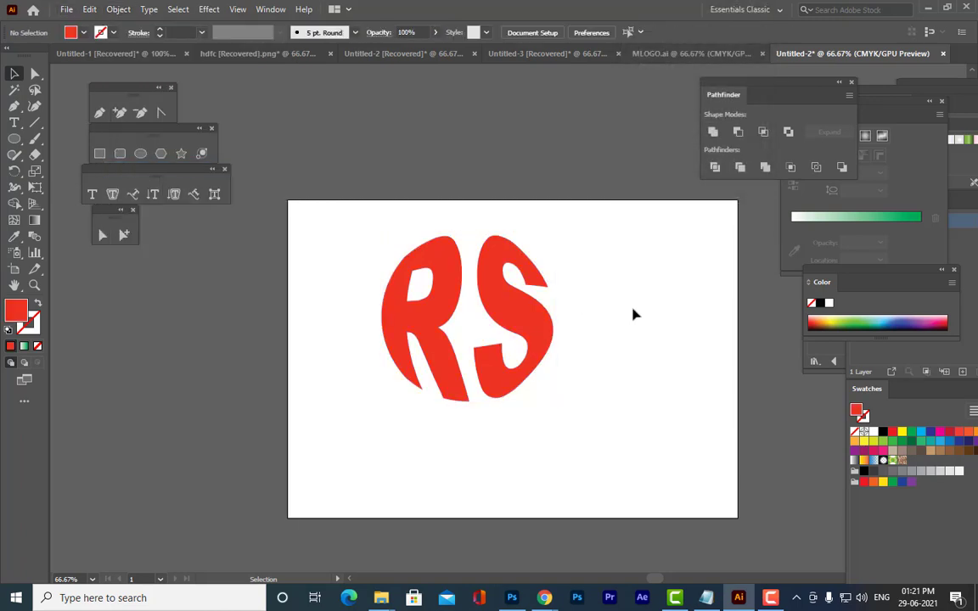
Move the expanded RS lettering back to the middle of the artboard
left_click(532, 346)
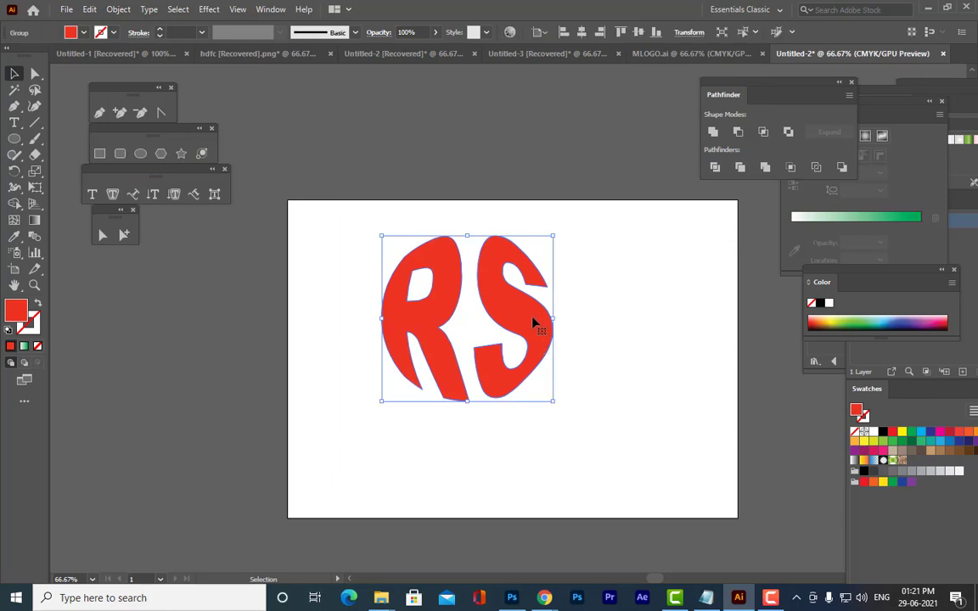
left_click_drag(535, 324, 608, 331)
left_click(735, 326)
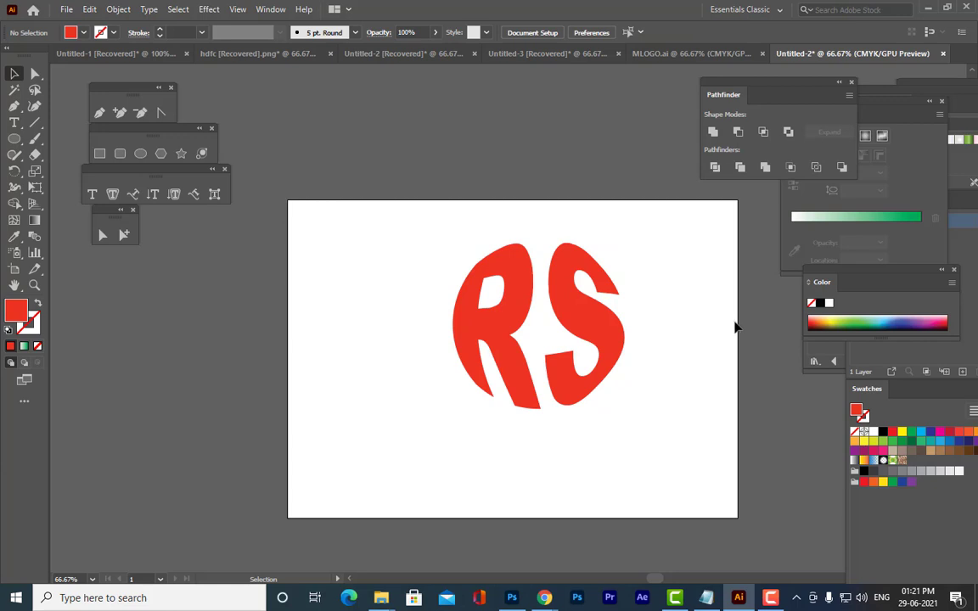
left_click_drag(595, 328, 585, 327)
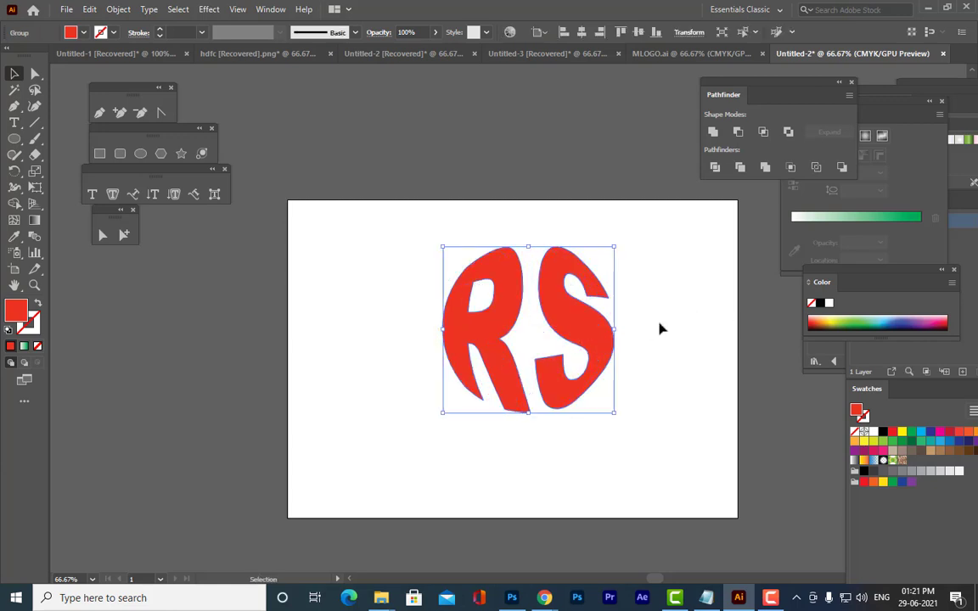
left_click(619, 324)
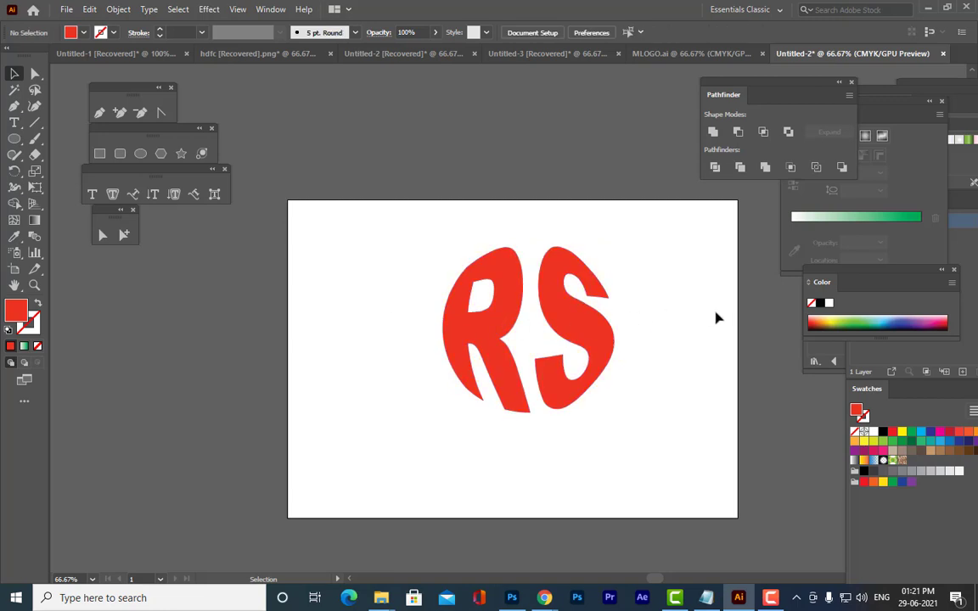
left_click_drag(579, 332, 574, 335)
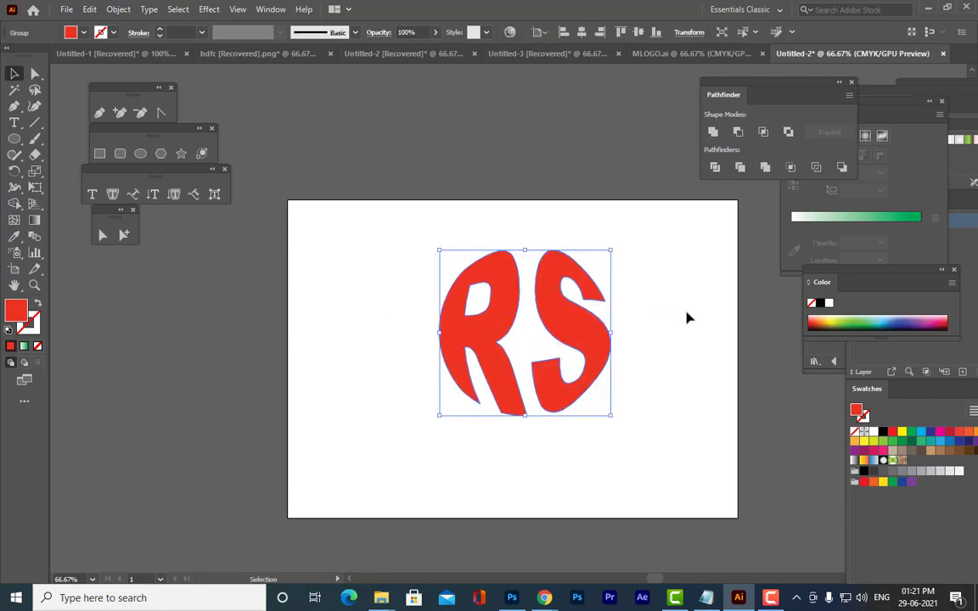
left_click(688, 321)
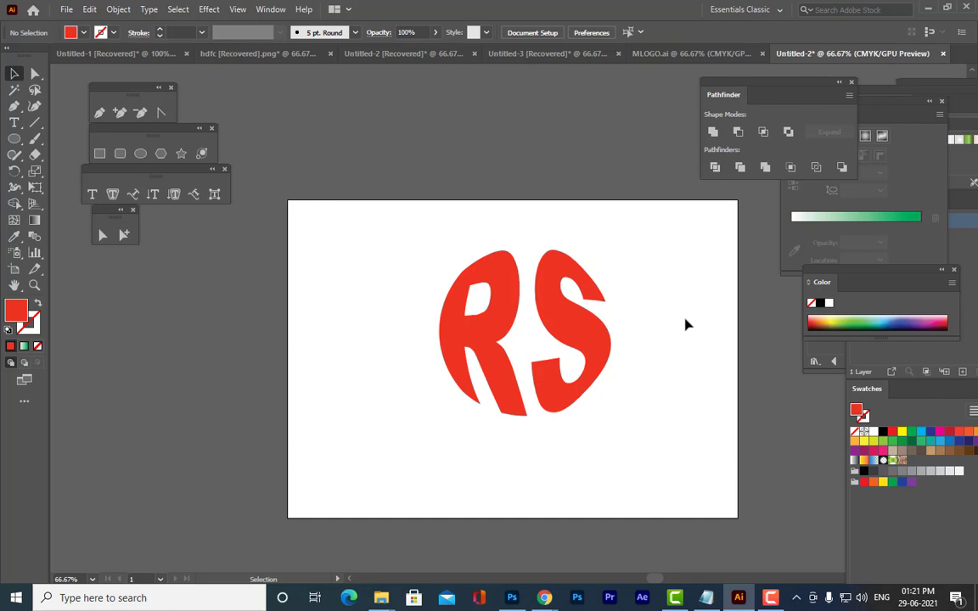
left_click_drag(391, 332, 663, 323)
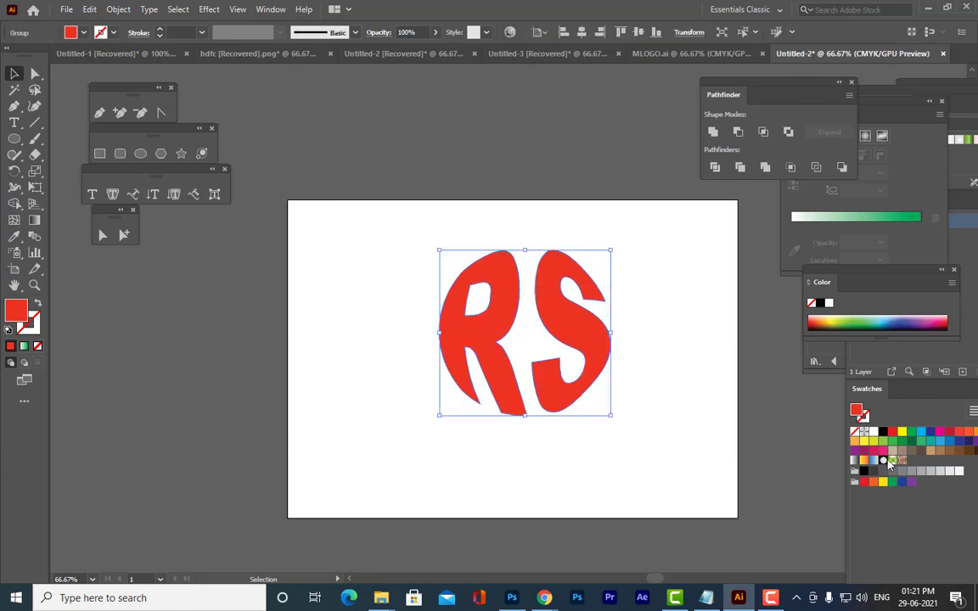
left_click(648, 368)
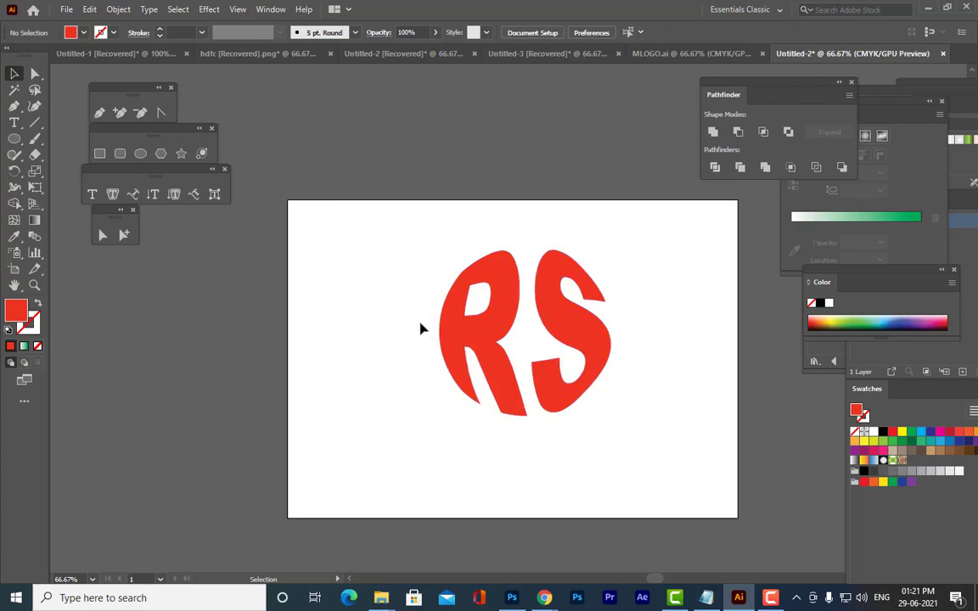
left_click_drag(418, 324, 624, 348)
left_click(639, 377)
left_click_drag(424, 328, 584, 328)
left_click(654, 367)
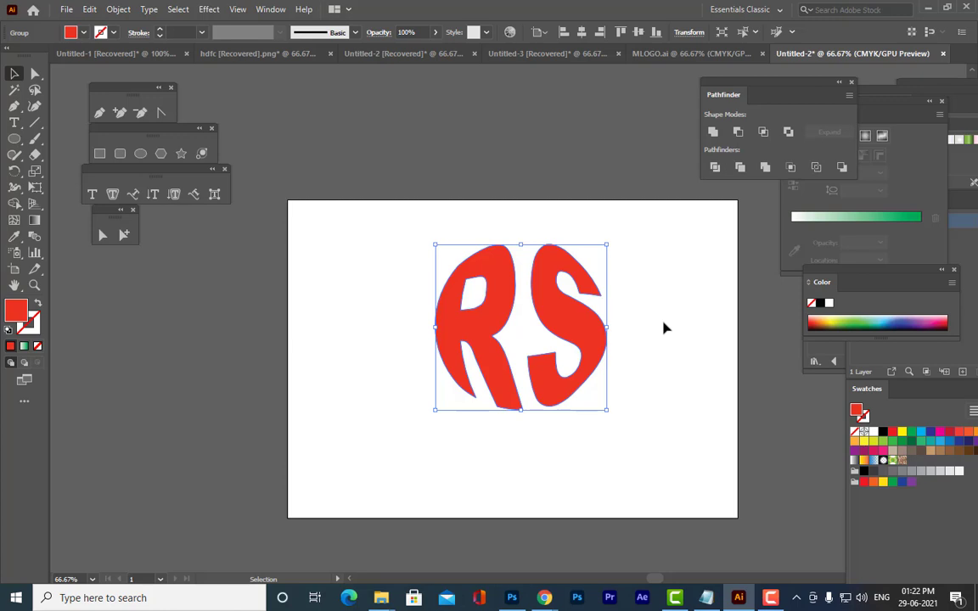
Draw a thin horizontal rectangle about 5.68 by 0.51 in across the middle of the RS lettering and fill it with blue #3926ED
left_click(293, 259)
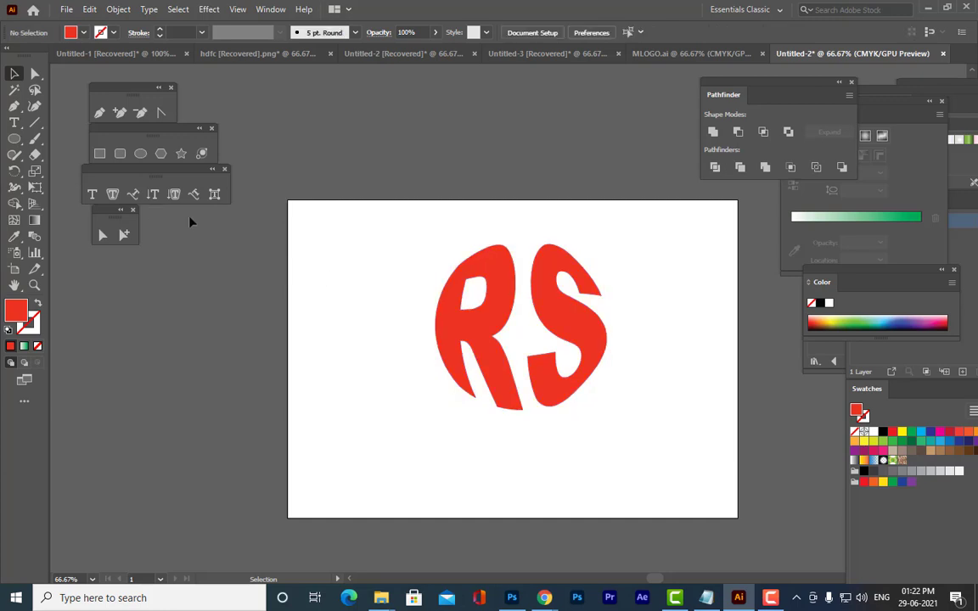
left_click(99, 153)
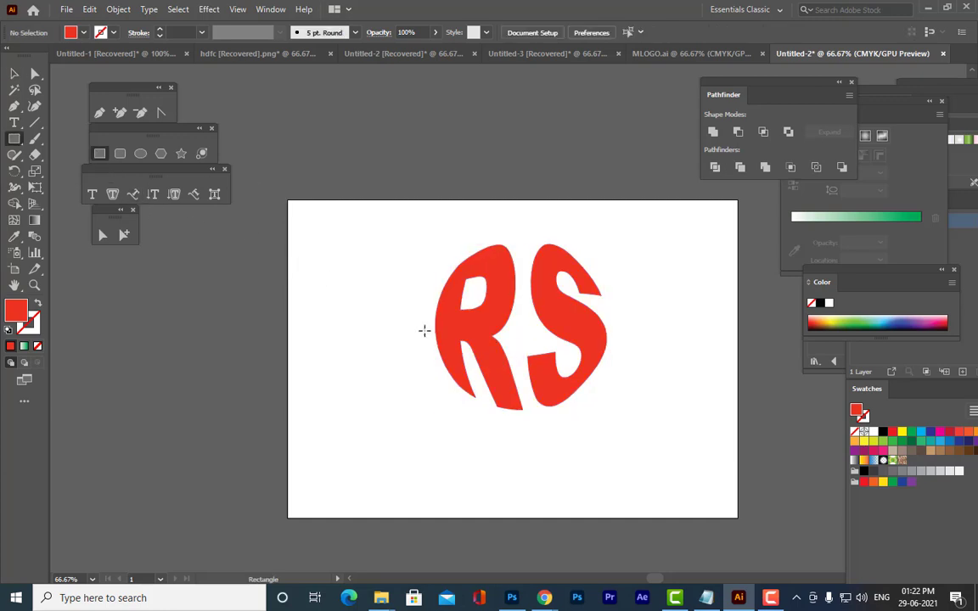
left_click_drag(410, 322, 629, 340)
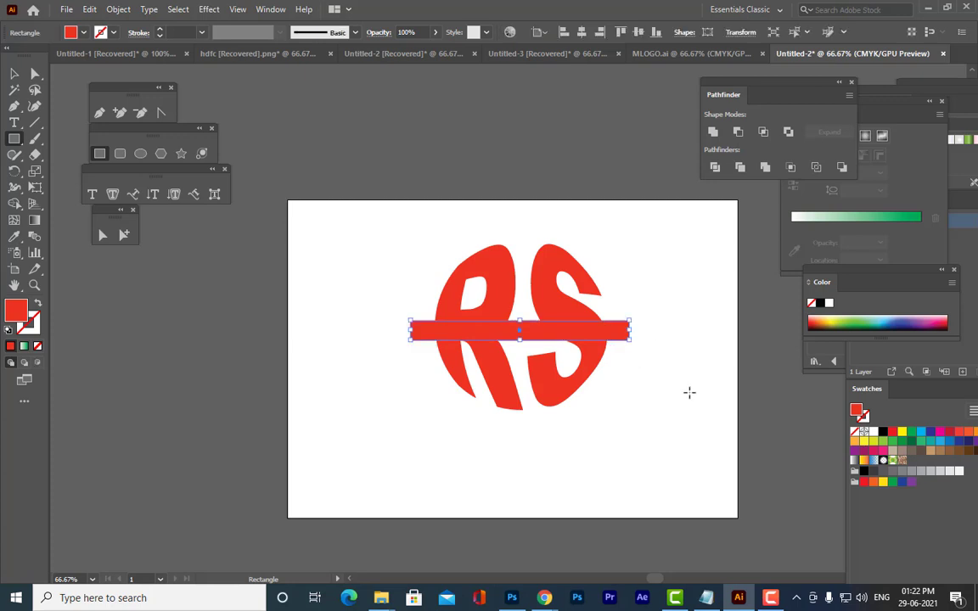
double_click(14, 313)
left_click(799, 147)
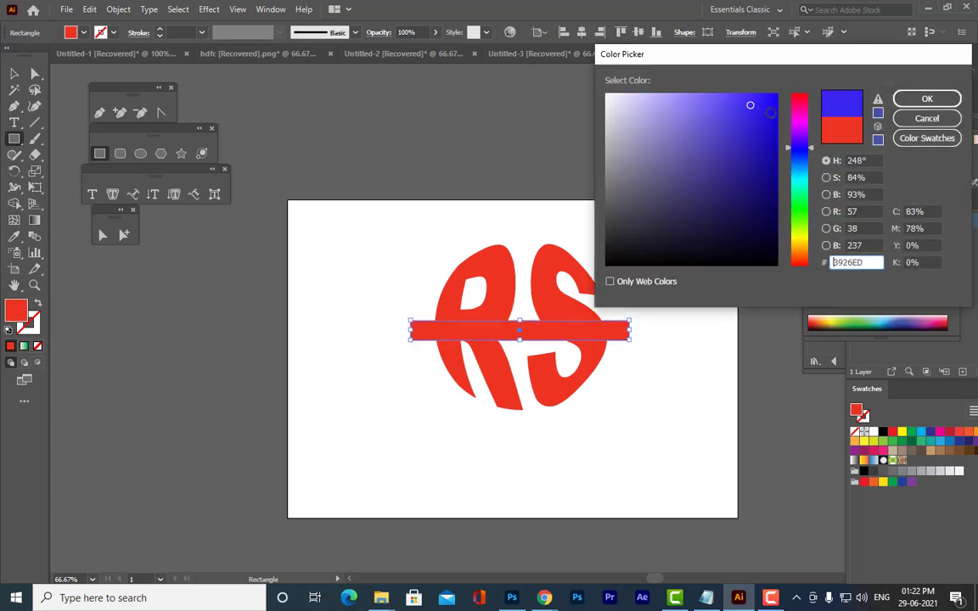
left_click(927, 98)
left_click(533, 118)
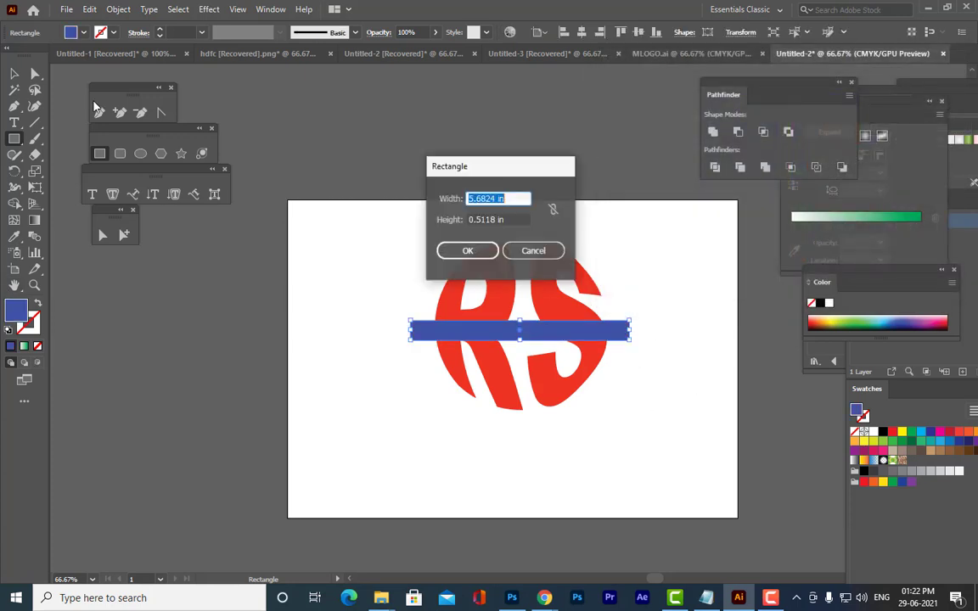
left_click(543, 249)
Reduce the blue bar's height to about half, keeping it centred across the RS lettering
left_click(15, 73)
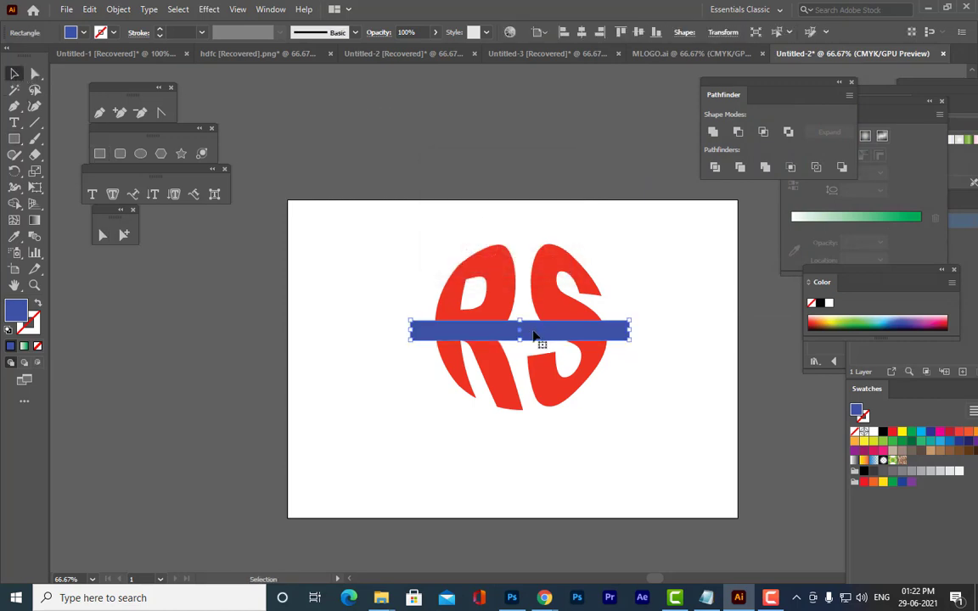
key("ctrl+plus")
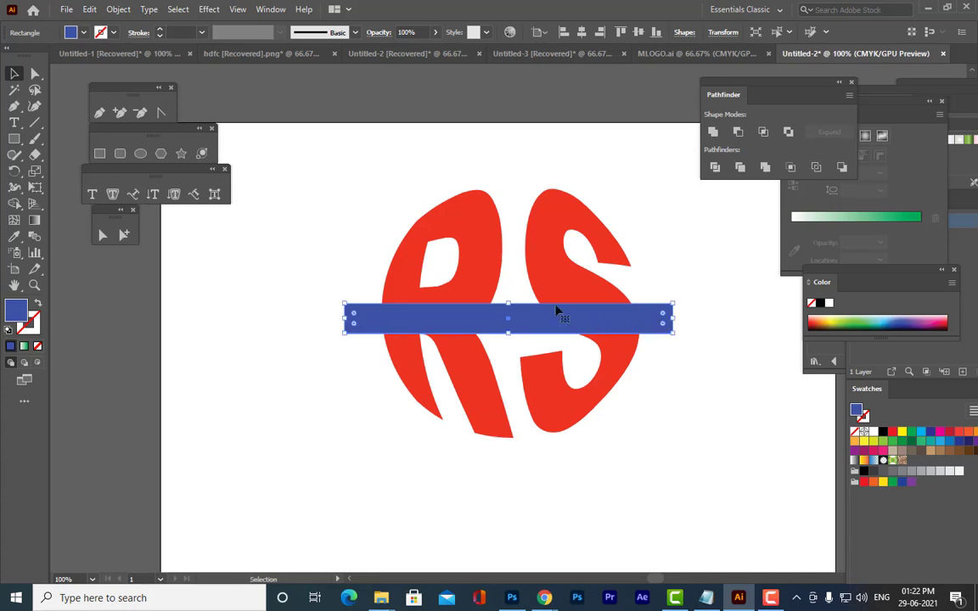
mouse_move(508, 302)
left_mouse_down()
mouse_move(517, 333)
mouse_move(513, 322)
left_mouse_up()
key("ctrl+z")
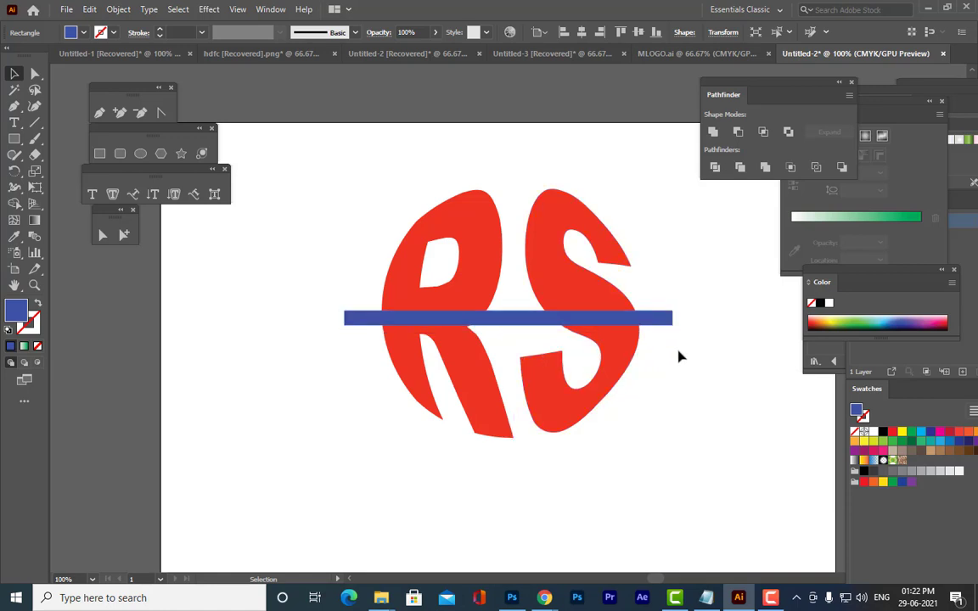
Cut the RS lettering with the blue bar using the Trim pathfinder
left_click(679, 354)
left_click(638, 326)
left_click(573, 289, "shift")
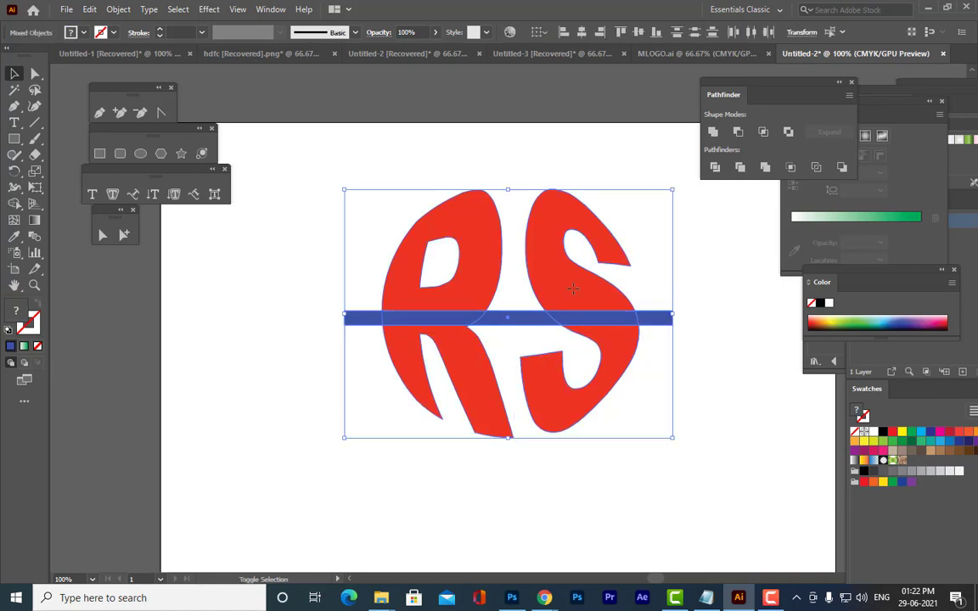
left_click(739, 170)
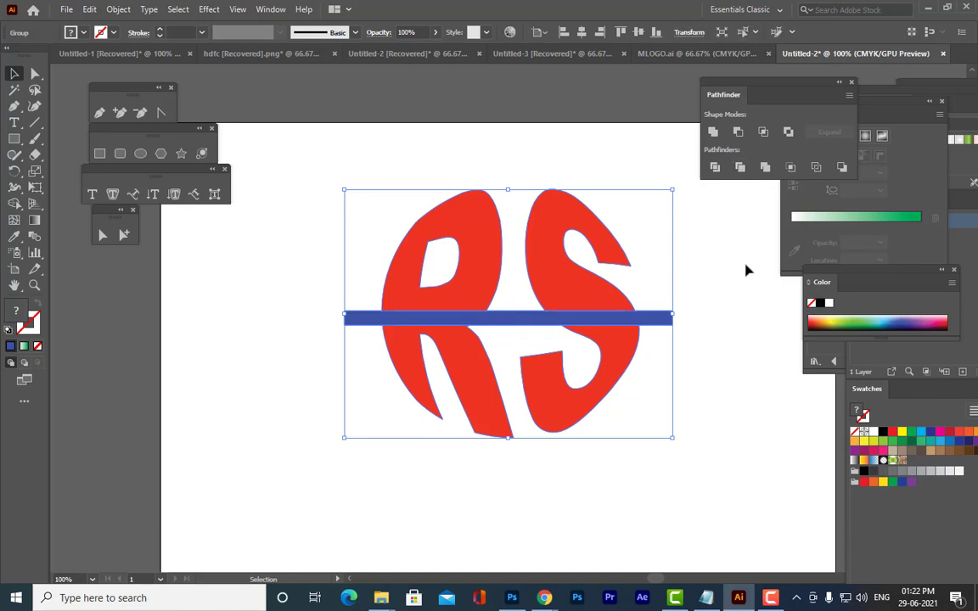
left_click(746, 271)
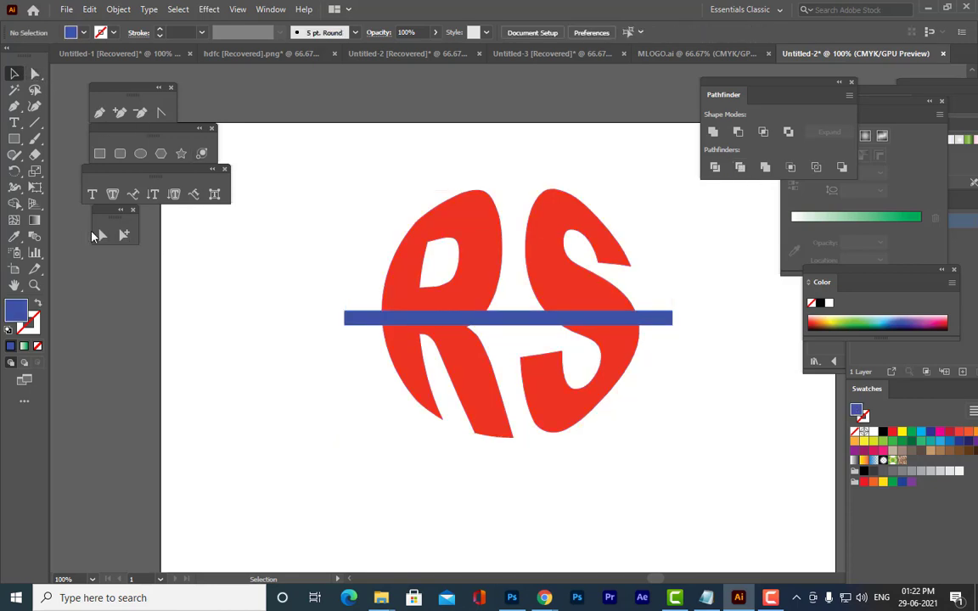
Move the blue bar out of the trimmed group to below the lettering and delete it
key("a")
left_click(498, 322)
left_click_drag(517, 321, 411, 516)
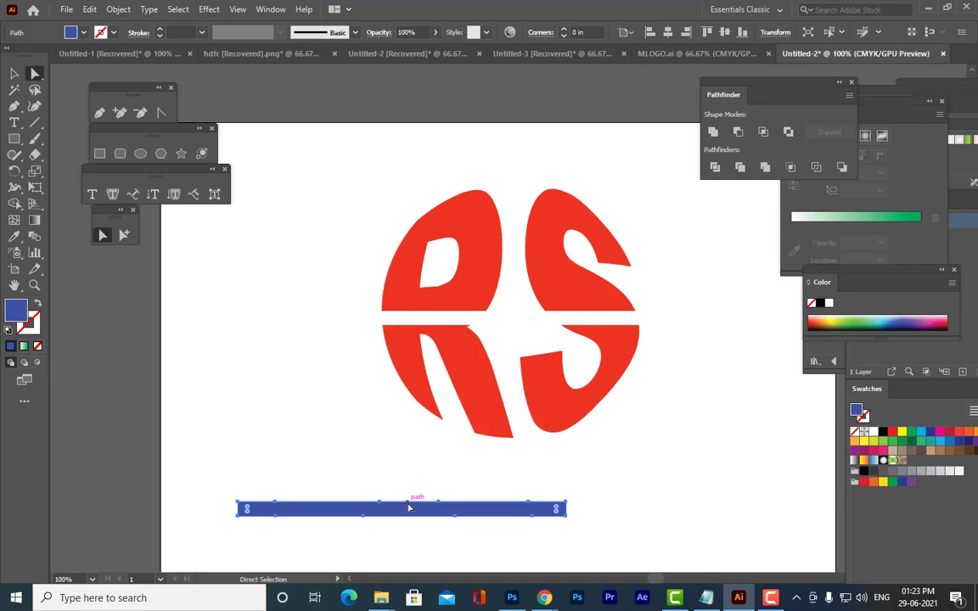
key("Delete")
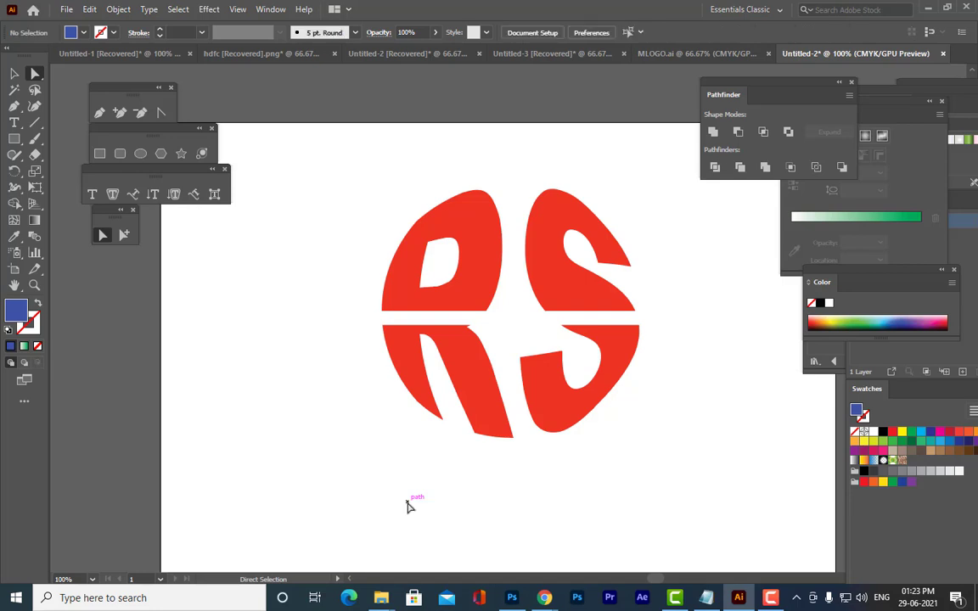
Ungroup the split RS lettering into separate upper and lower pieces
left_click(15, 73)
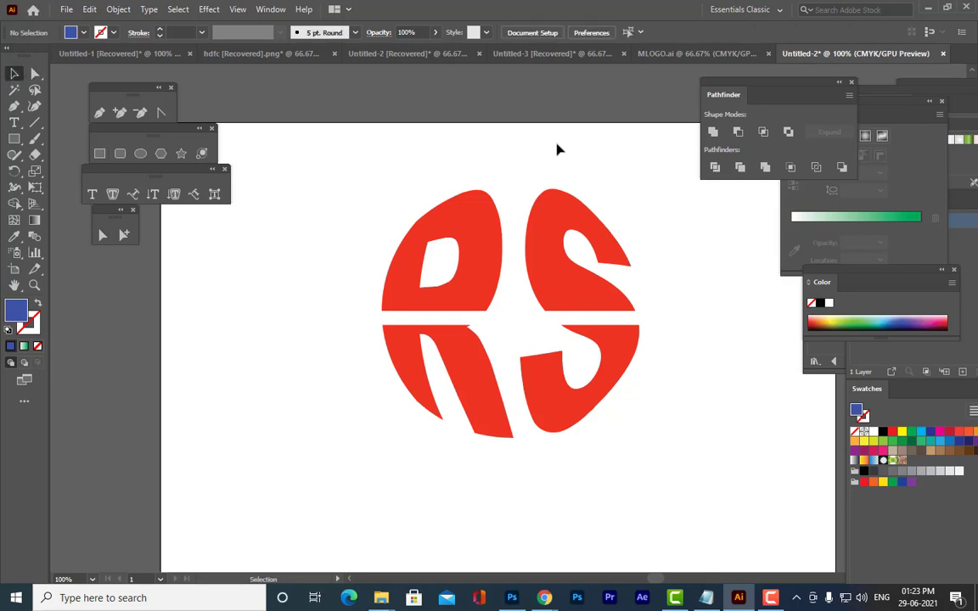
left_click(551, 230)
left_click(551, 230)
left_click(702, 264)
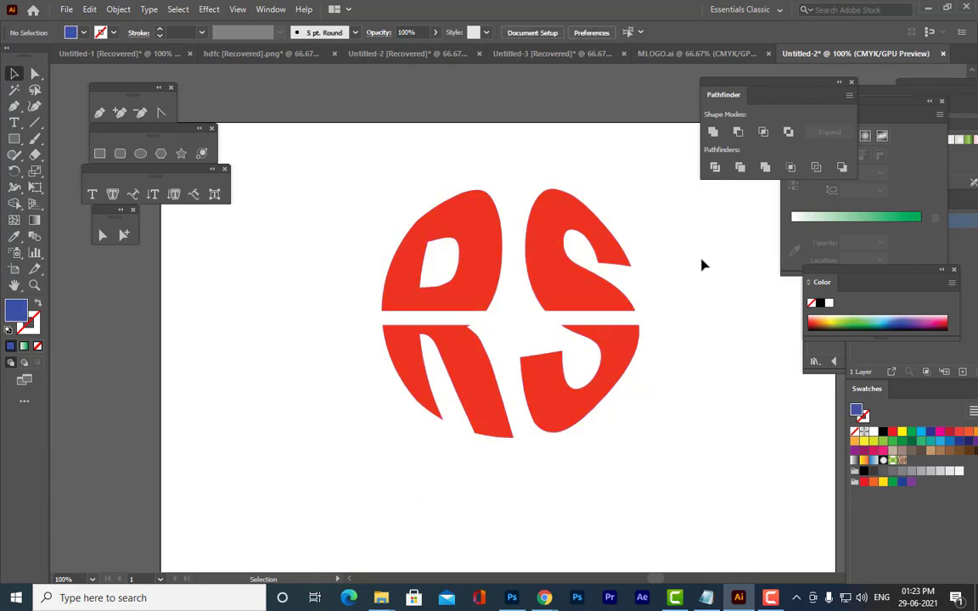
left_click(623, 311)
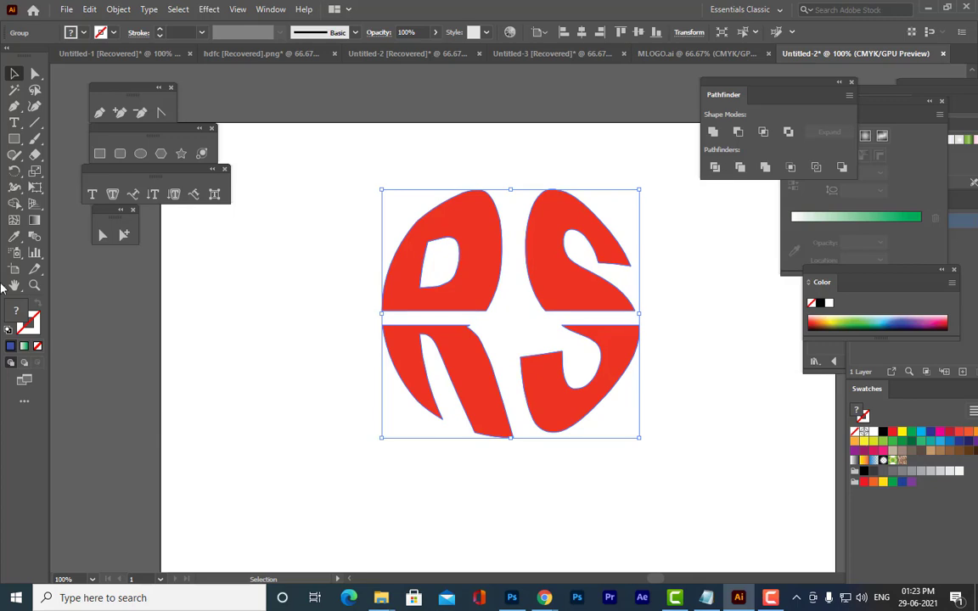
left_click(711, 264)
left_click(576, 287)
right_click(577, 287)
left_click(641, 397)
left_click(689, 391)
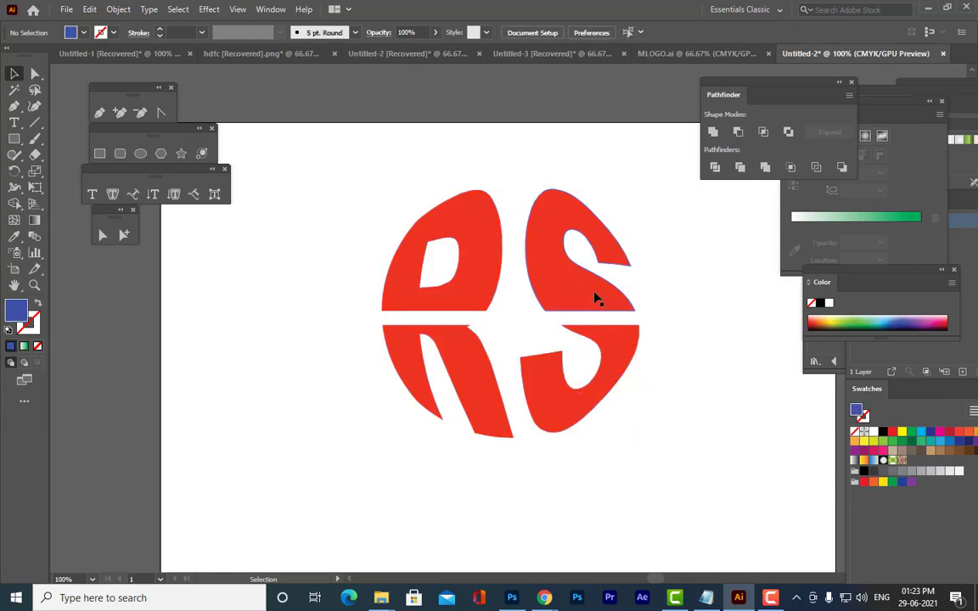
Check whether the upper and lower pieces of the R and S can be selected individually and in pairs
left_click(597, 299)
left_click(476, 304)
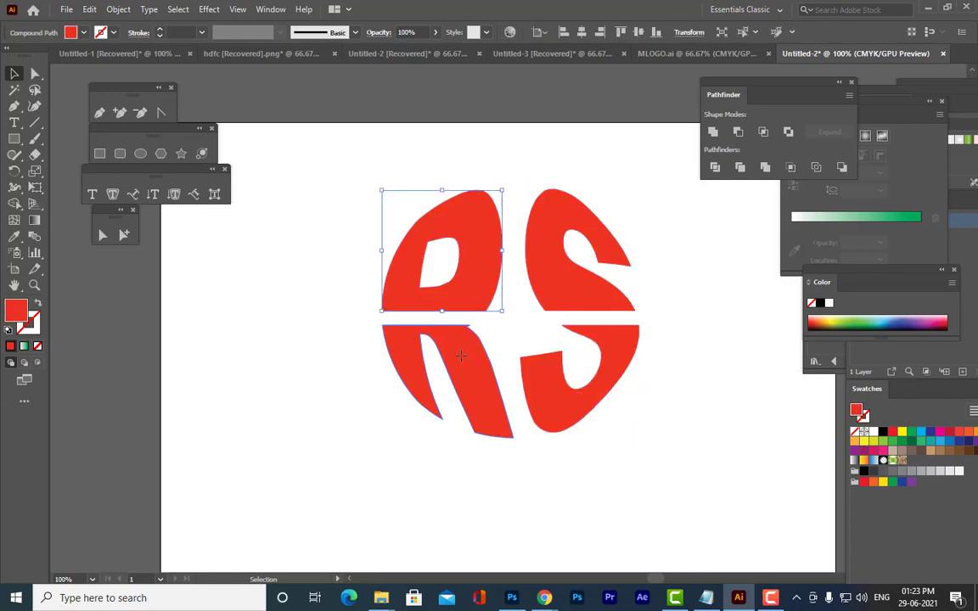
left_click(461, 355)
left_click(600, 378)
left_click(711, 384)
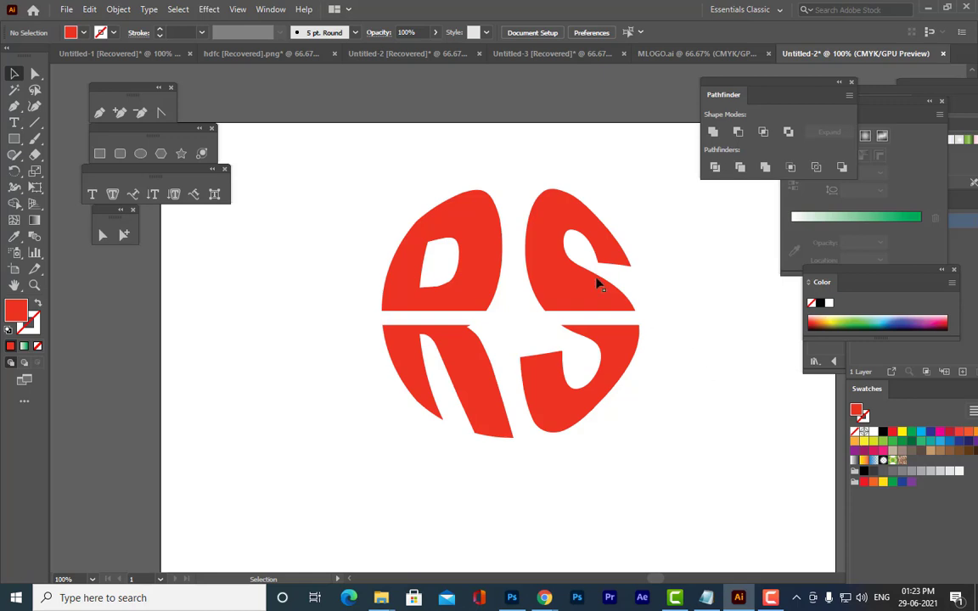
left_click(568, 275)
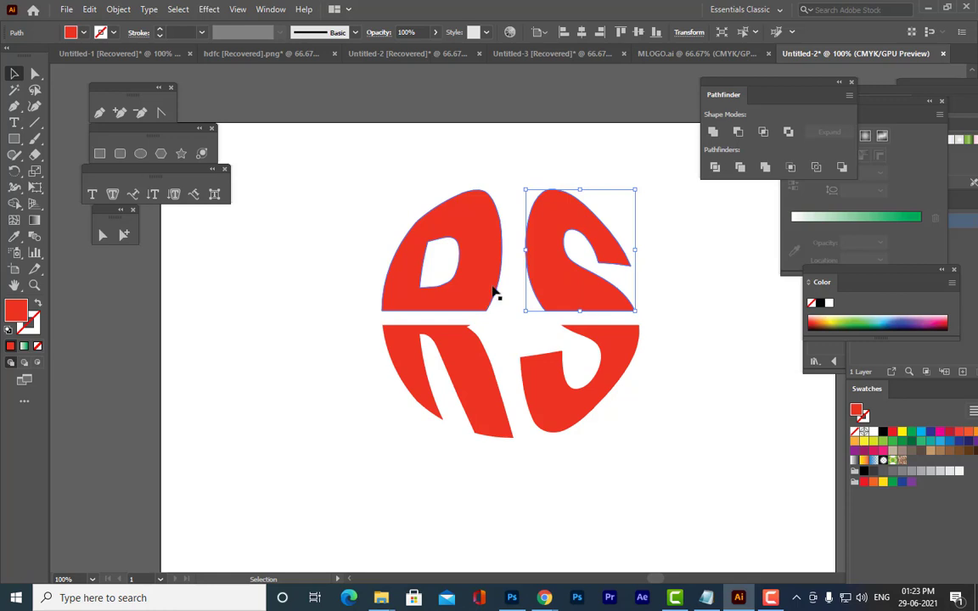
left_click(491, 257, "shift")
left_click(714, 393)
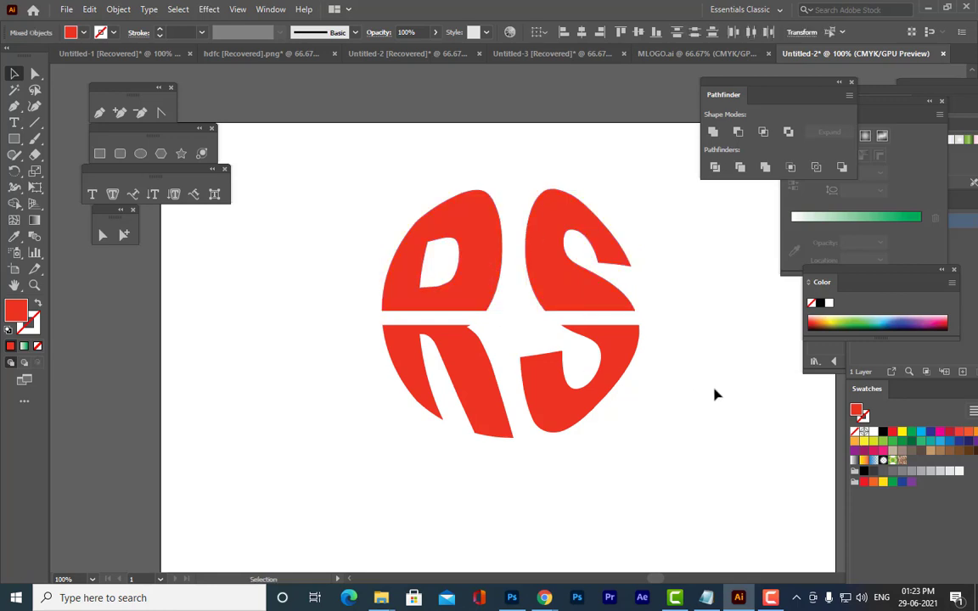
left_click(626, 360)
left_click(503, 356, "shift")
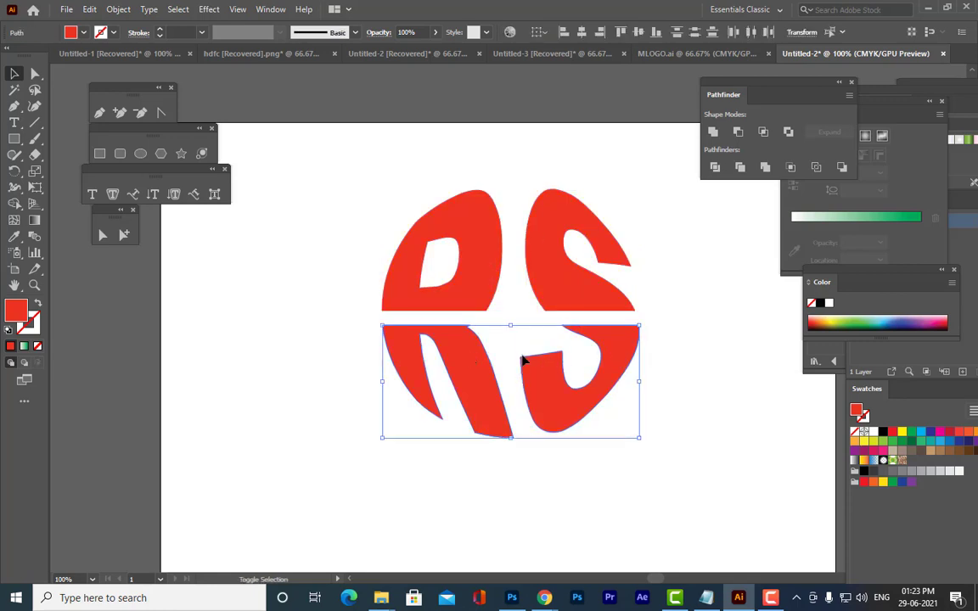
Fill the upper halves of the R and S with the crimson metallic gradient from the Gems and Jewels library
left_click(546, 266)
left_click(478, 275, "shift")
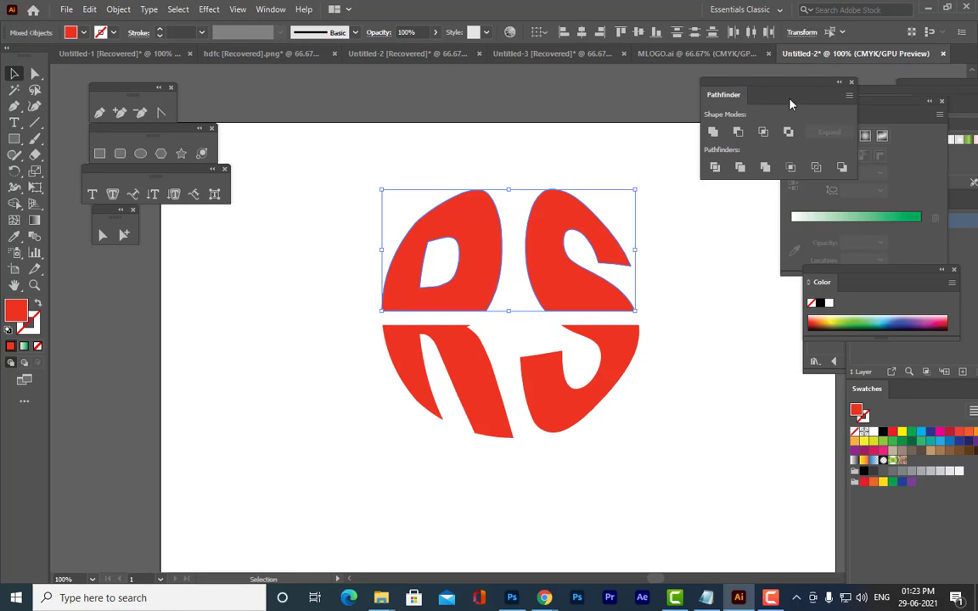
left_click_drag(830, 274, 656, 396)
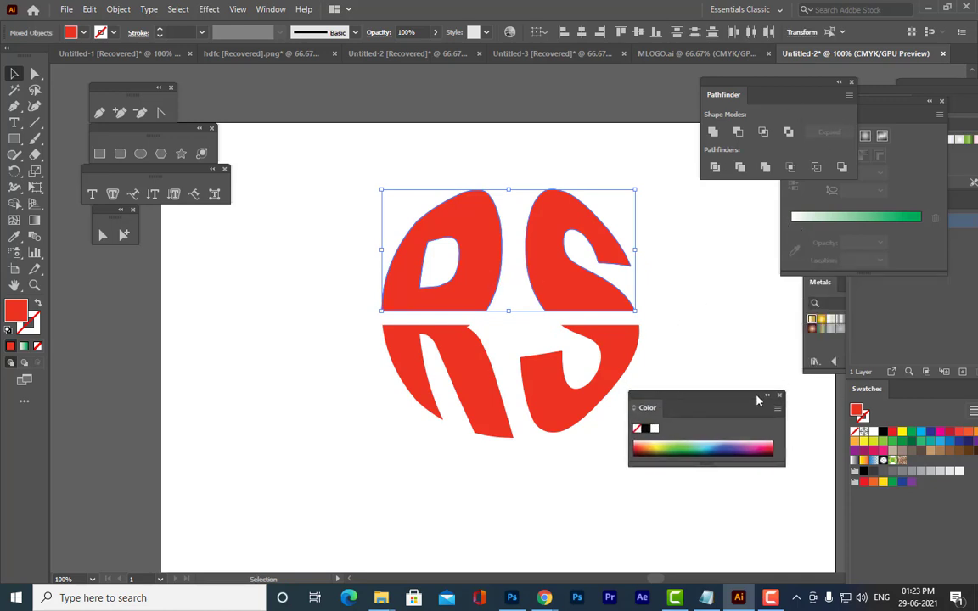
left_click_drag(862, 392, 730, 234)
left_click(727, 437)
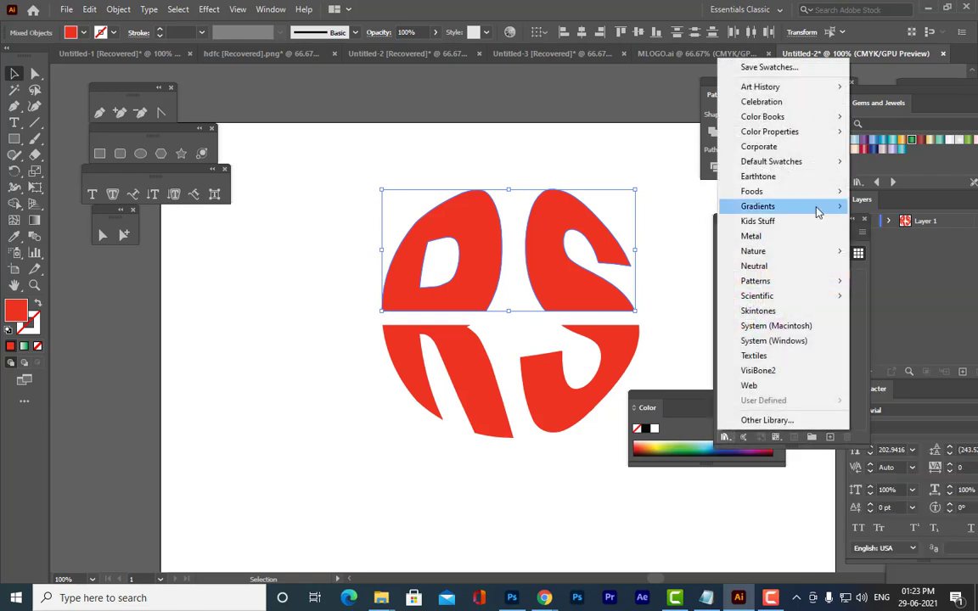
mouse_move(796, 212)
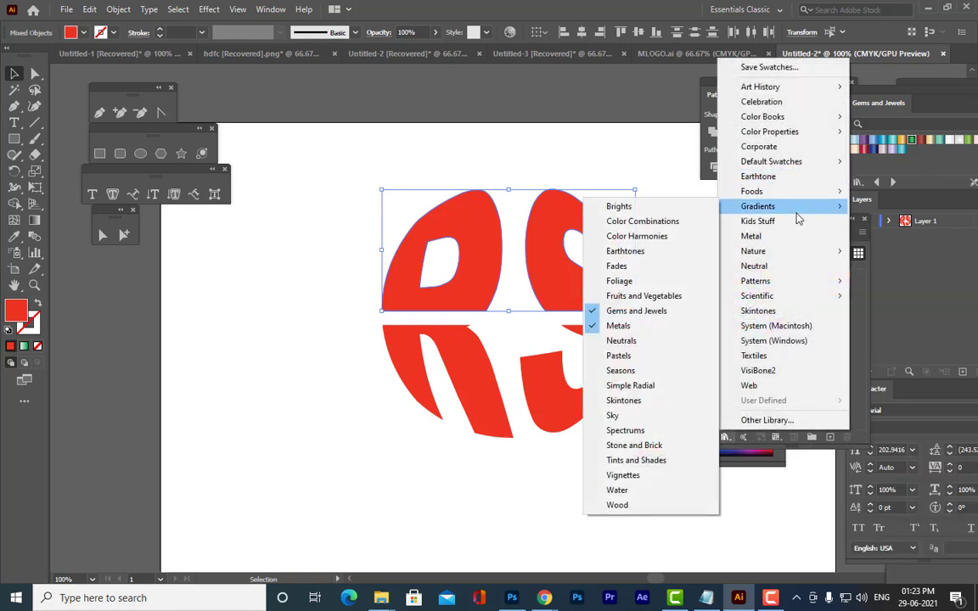
left_click(637, 313)
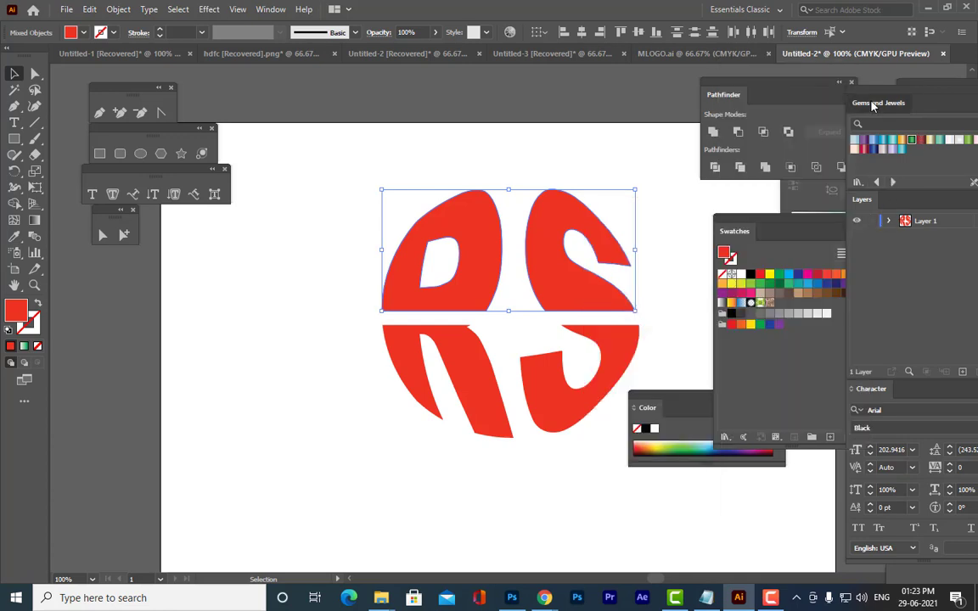
left_click_drag(874, 103, 667, 74)
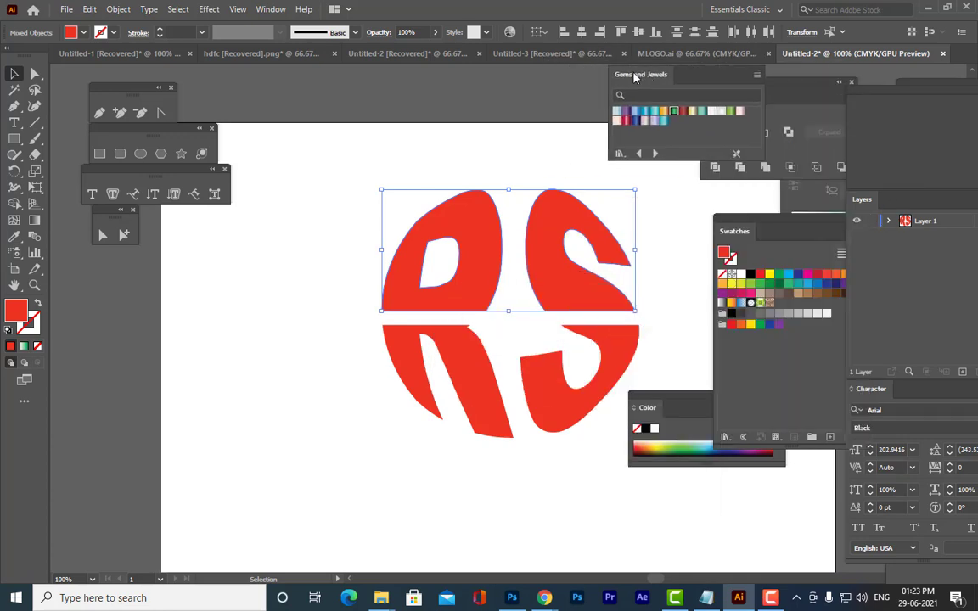
left_click(626, 119)
left_click(533, 132)
Fill the lower halves of the R and S with the green metallic gradient from Gems and Jewels
left_click(546, 397)
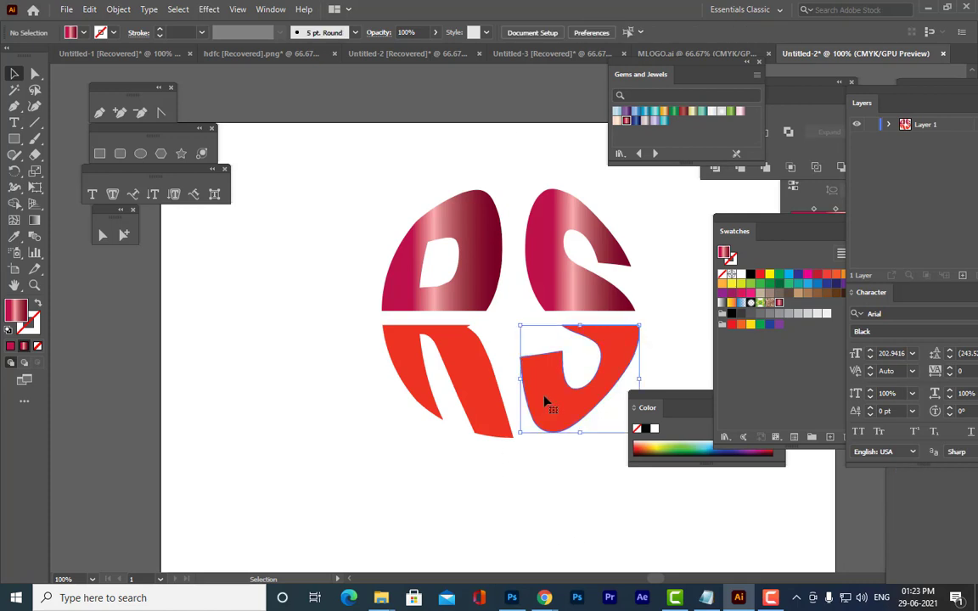
left_click(459, 364, "shift")
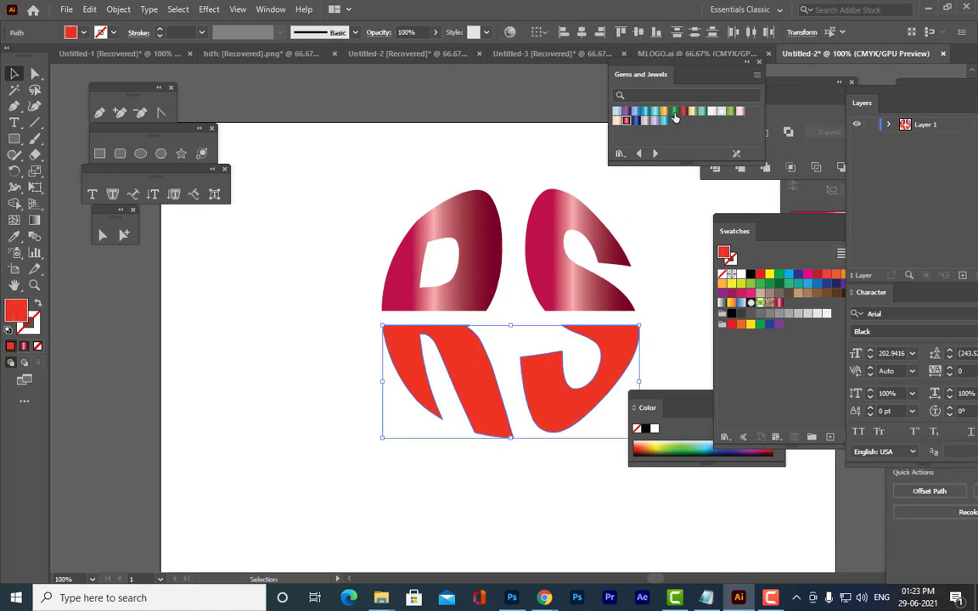
left_click(673, 111)
left_click(459, 131)
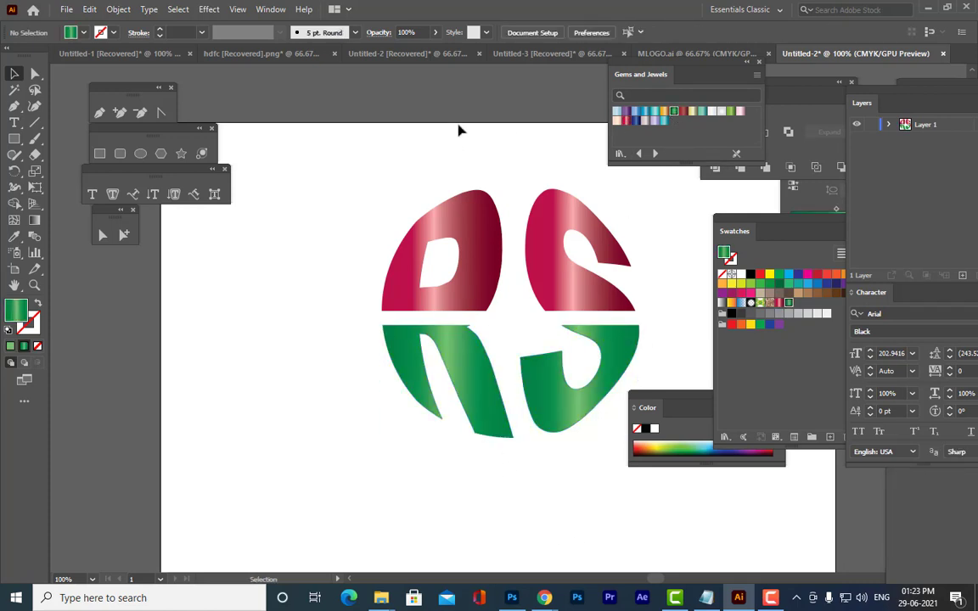
Move the Gems and Jewels, Swatches, Pathfinder and Color panels away from the artwork
left_click_drag(653, 63, 820, 69)
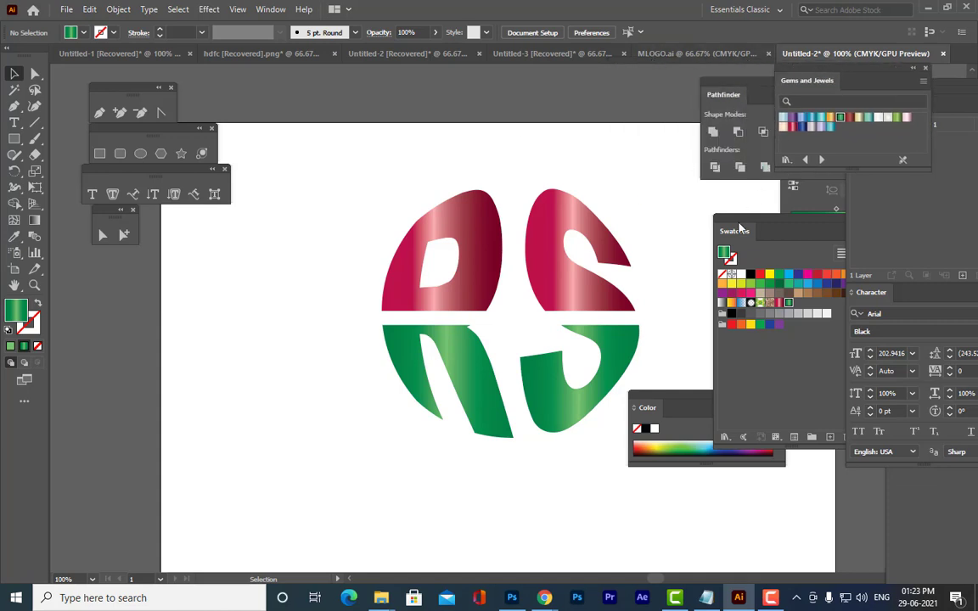
left_click_drag(739, 228, 820, 209)
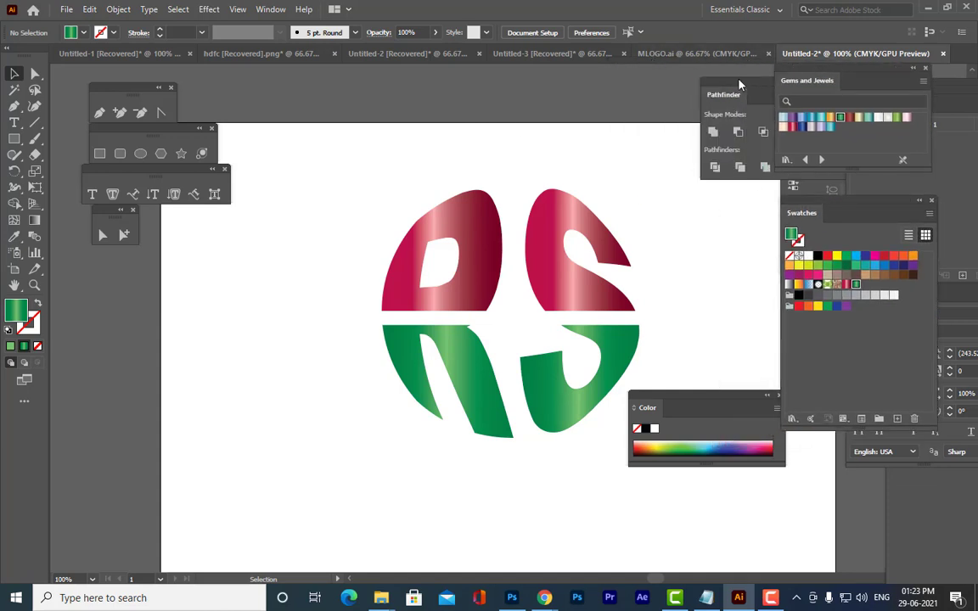
left_click_drag(738, 83, 785, 85)
left_click_drag(685, 397, 916, 361)
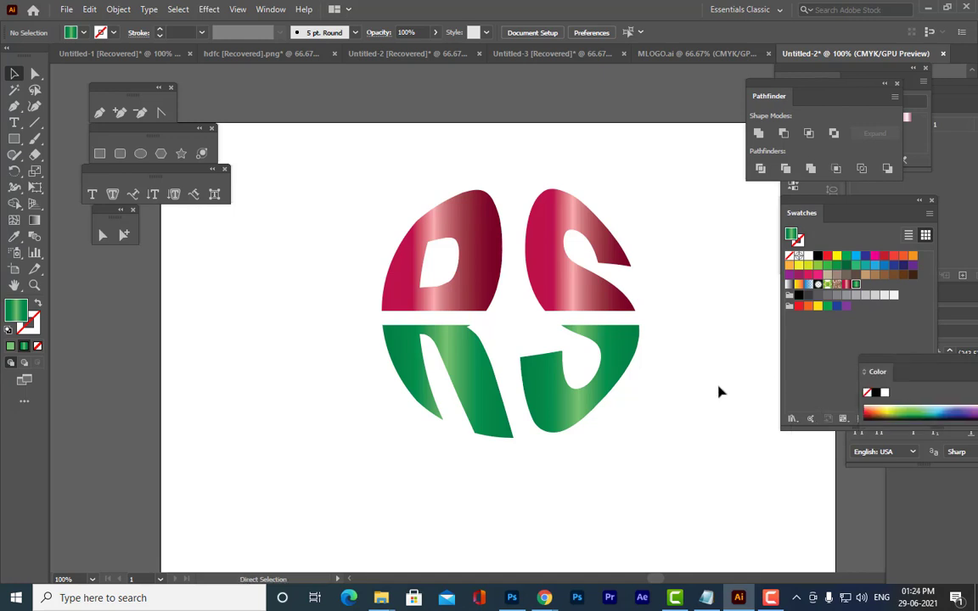
Examine the finished crimson-and-green circular RS logo at different magnifications
key("ctrl+minus")
key("ctrl+minus")
key("ctrl+minus")
key("ctrl+minus")
key("ctrl+plus")
key("ctrl+plus")
key("ctrl+plus")
key("ctrl+plus")
key("ctrl+plus")
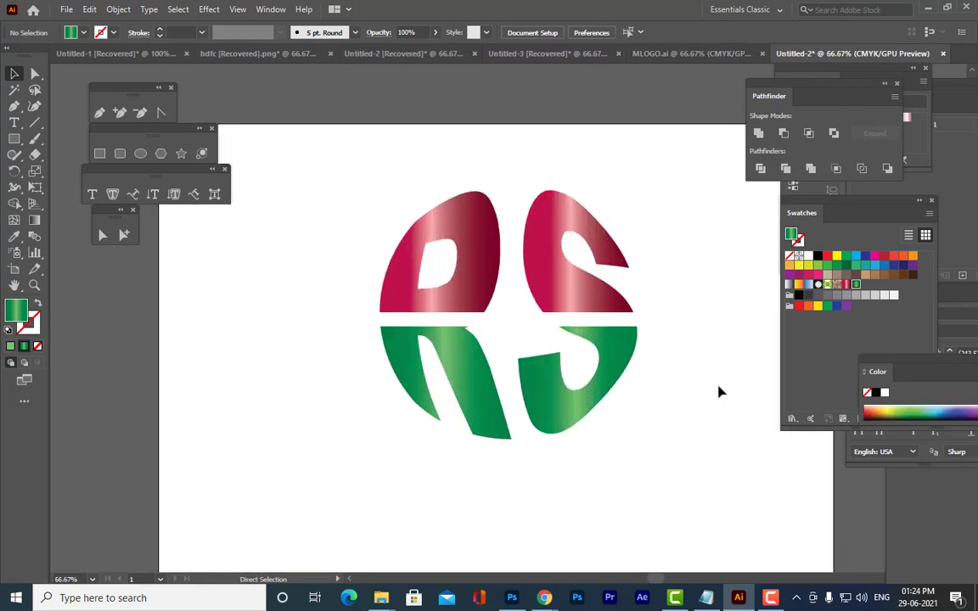
Draw a thin horizontal rectangle with the green gradient fill in the gap between the upper and lower letter halves
key("ctrl+minus")
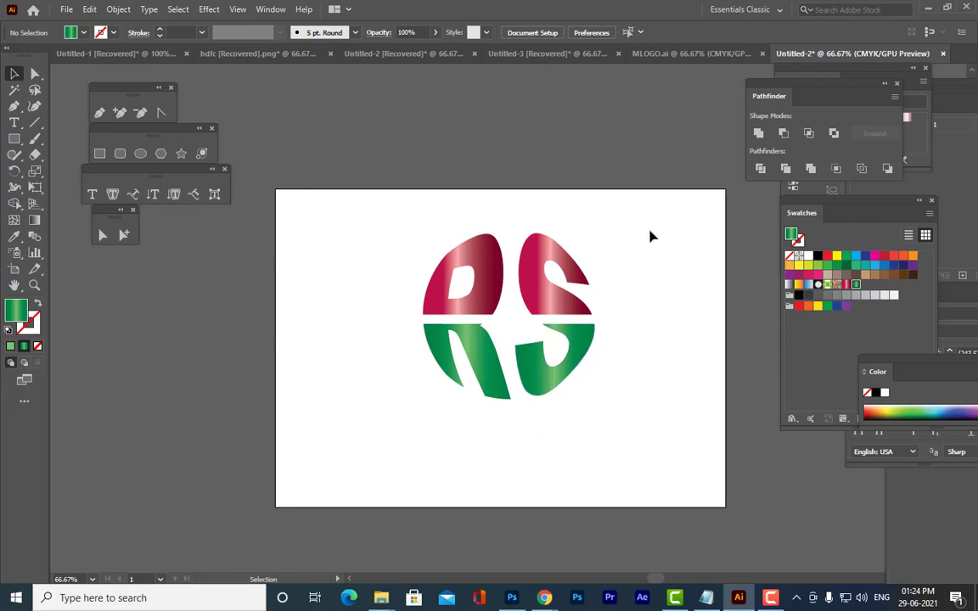
key("ctrl+plus")
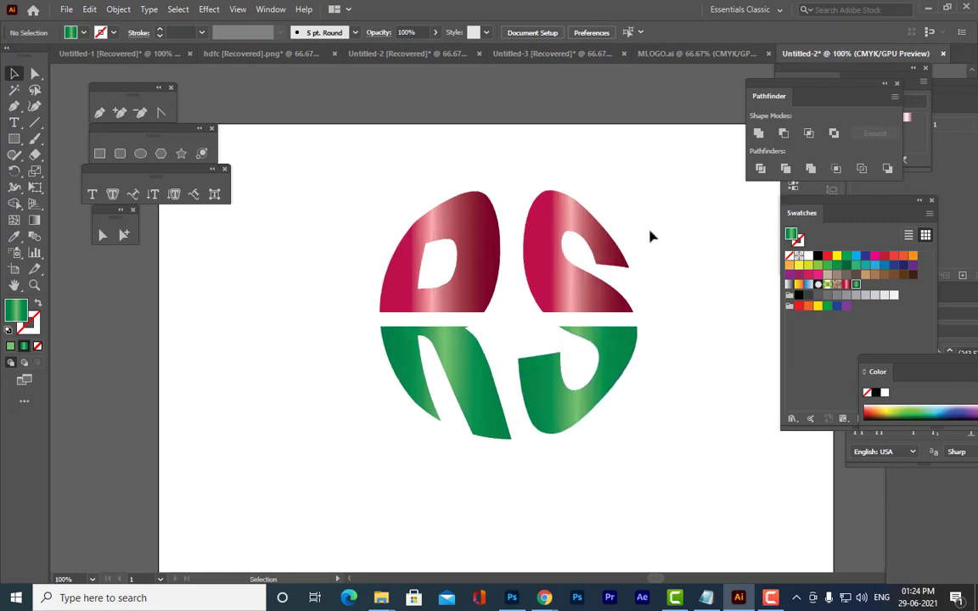
left_click(100, 155)
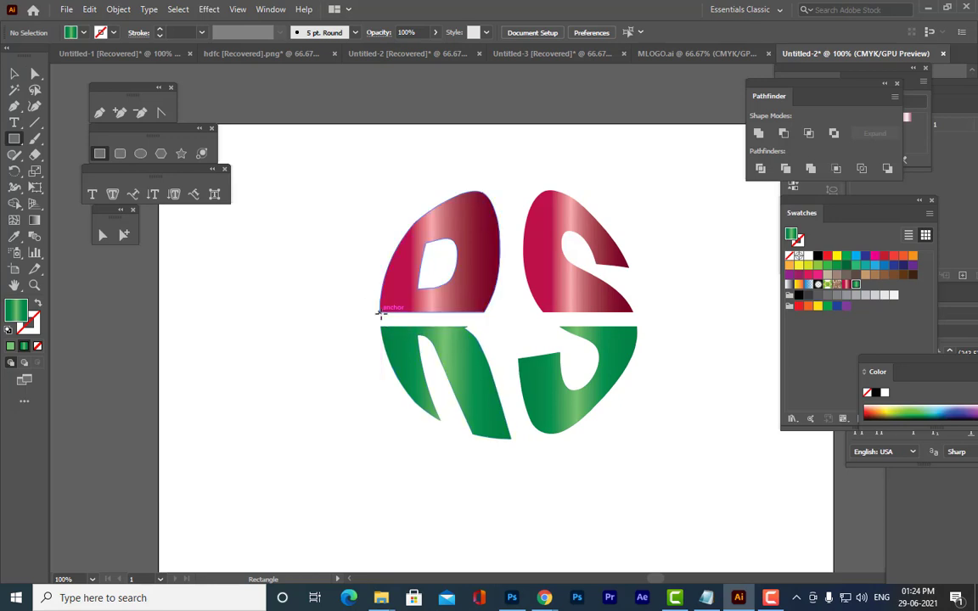
left_click_drag(380, 315, 633, 319)
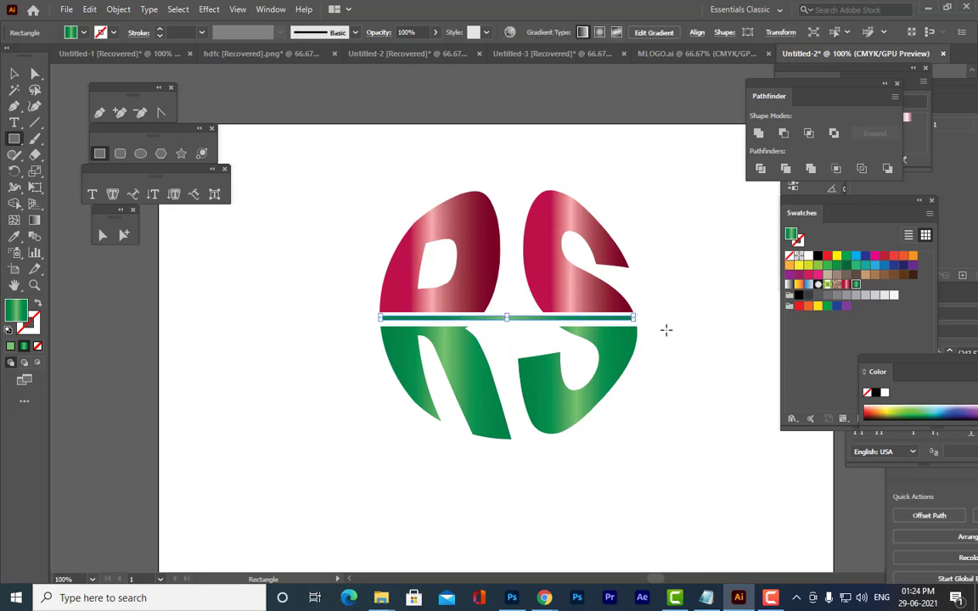
key("ctrl+=")
key("v")
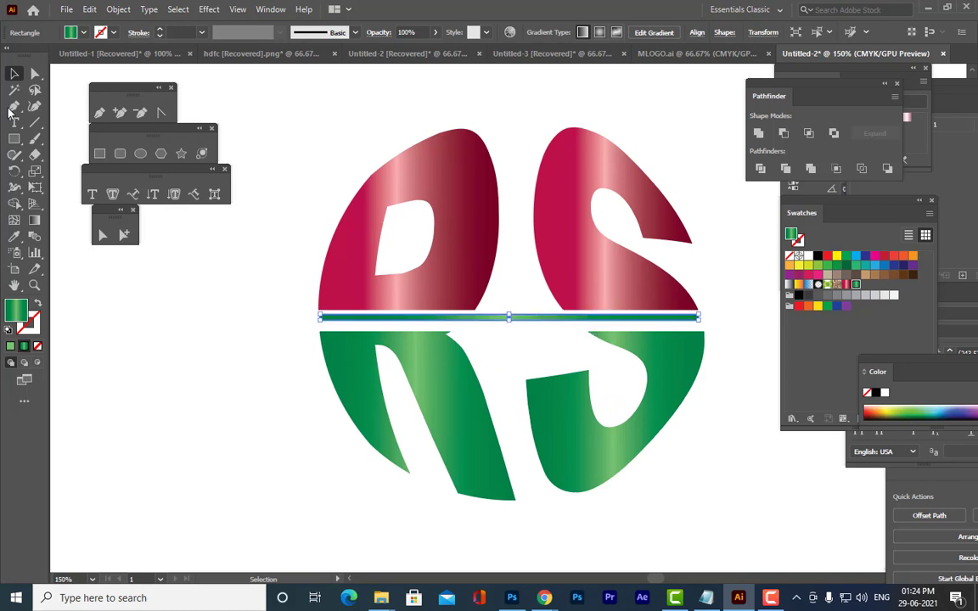
left_click(144, 153)
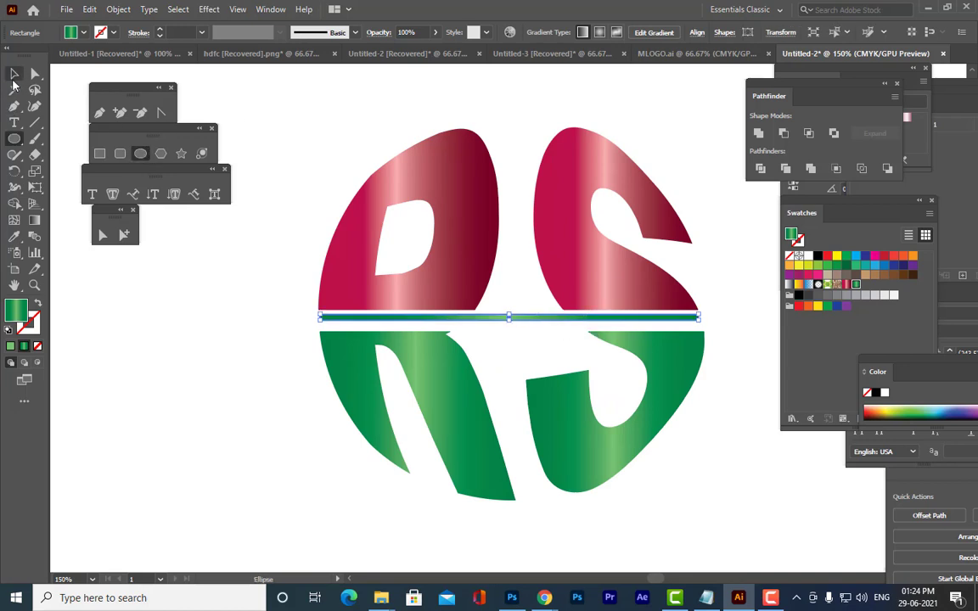
left_click(14, 73)
left_click(500, 340)
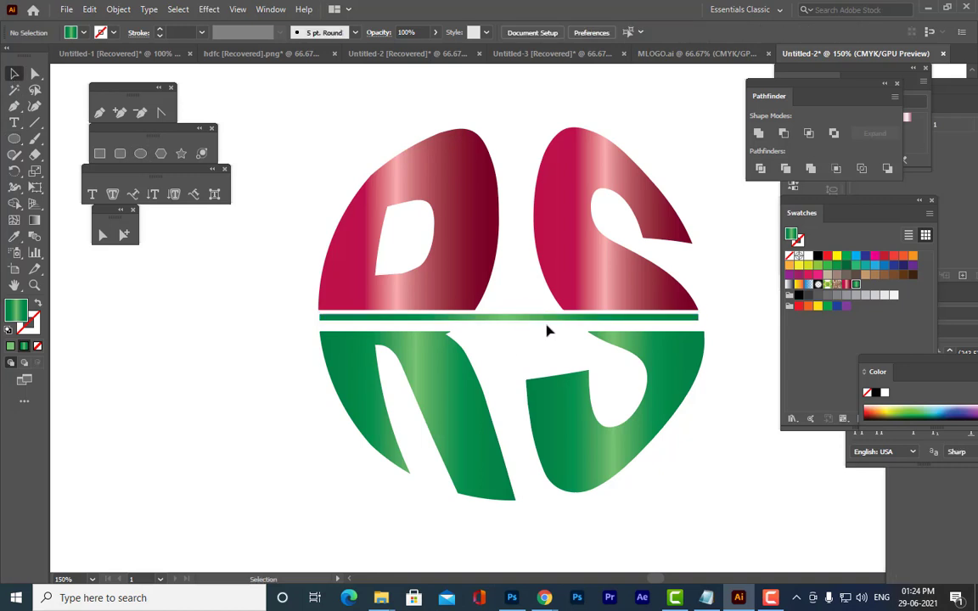
Duplicate the thin green strip directly below the original, inside the gap between the letter halves
scroll(543, 327, "up", 1)
left_click(511, 321)
left_click_drag(511, 319, 542, 327)
left_click(543, 325)
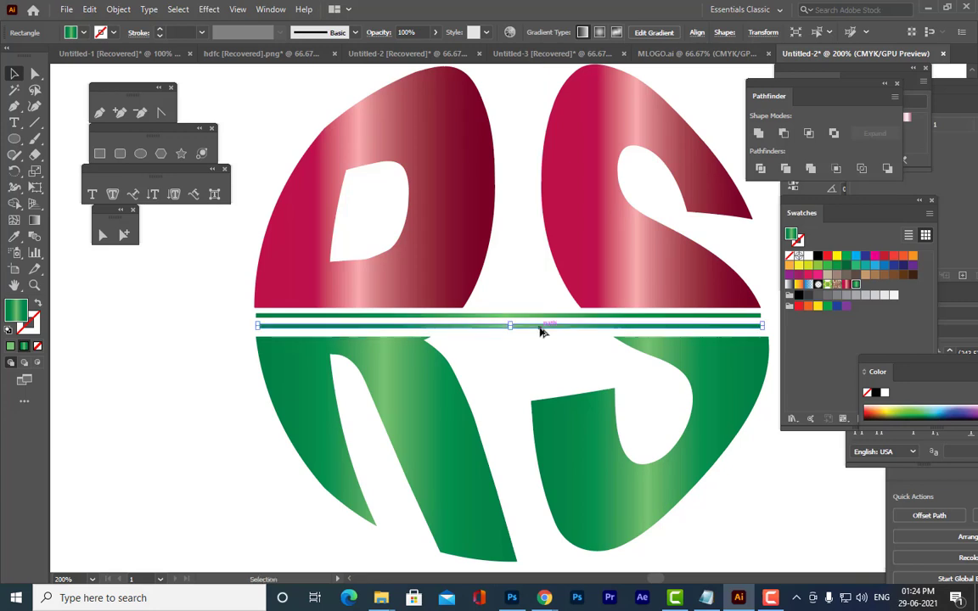
left_click(511, 264)
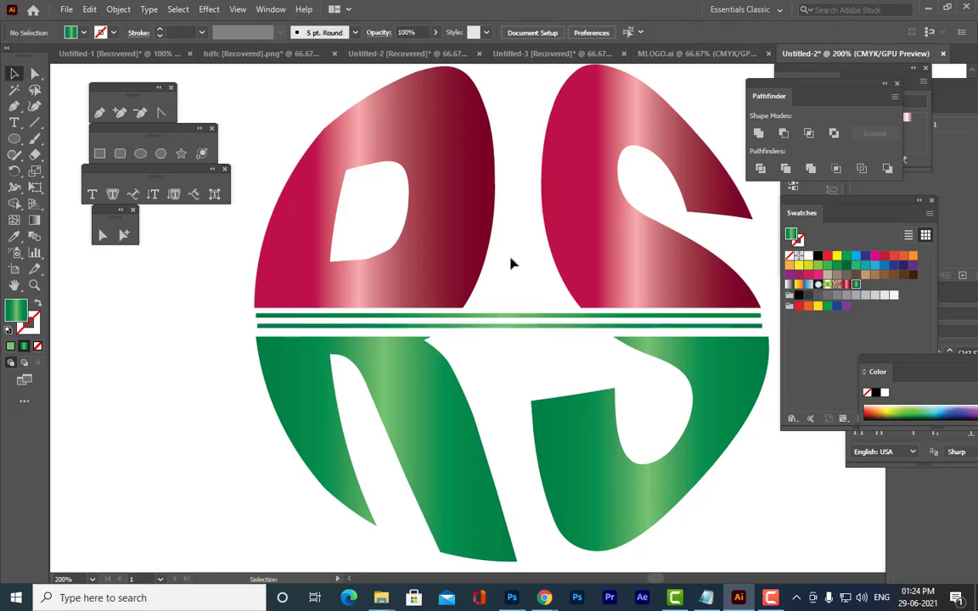
Nudge the lower strip slightly down and the upper strip slightly up to widen the space between them
left_click(499, 327)
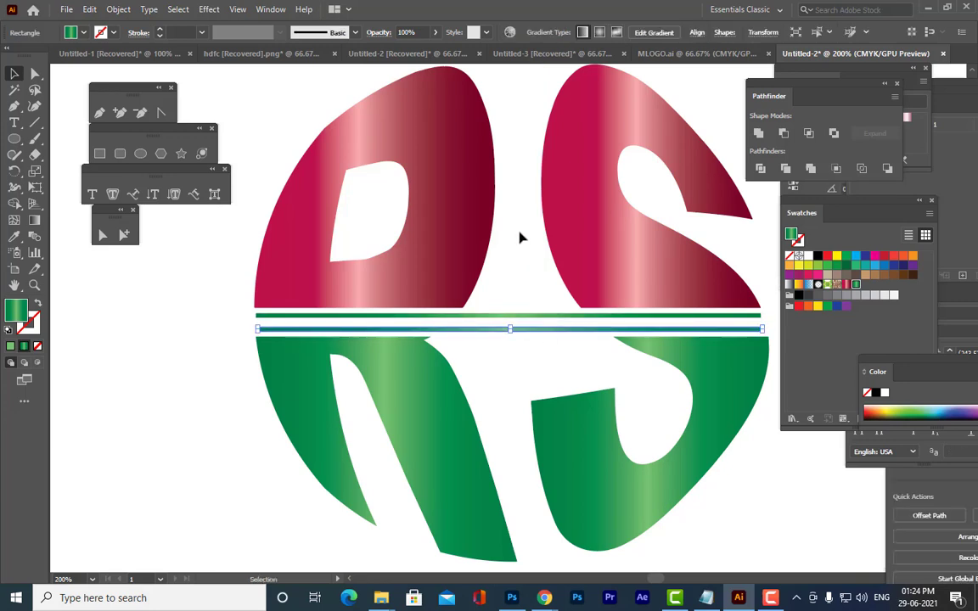
left_click(511, 314)
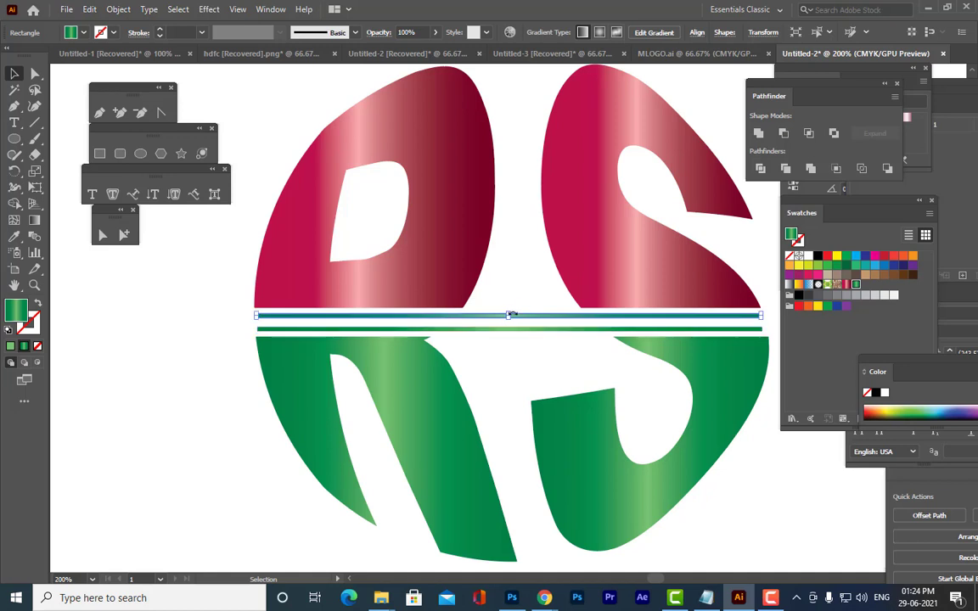
left_click(515, 286)
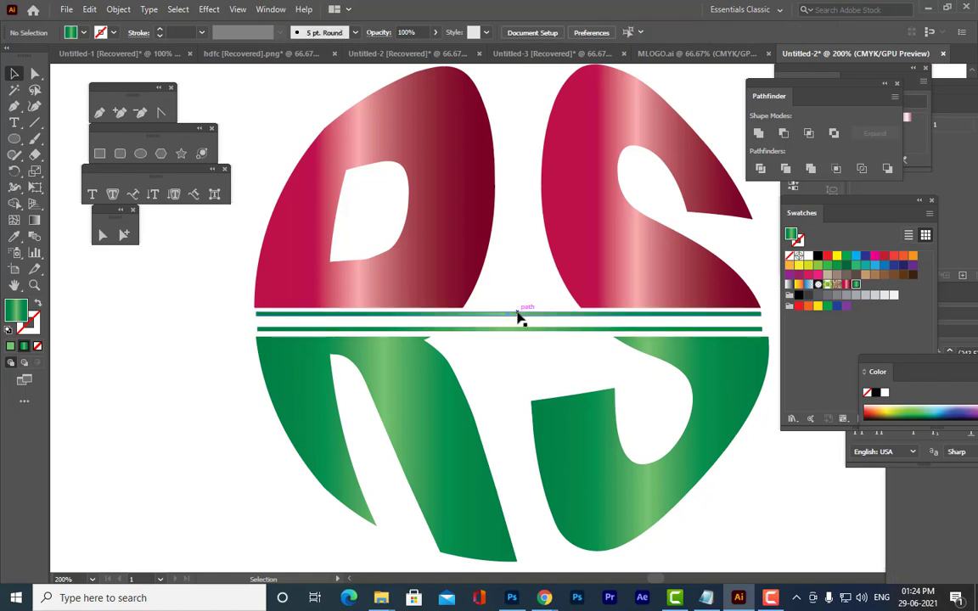
Duplicate the upper green strip and place the copy midway between the two existing strips
left_click(518, 314)
scroll(524, 321, "up", 1)
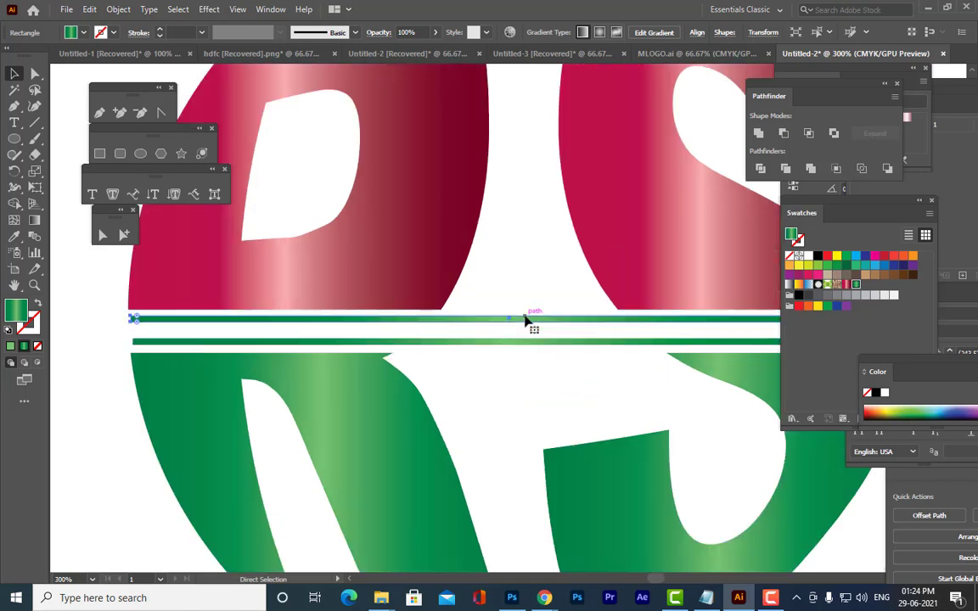
left_click_drag(526, 323, 524, 332)
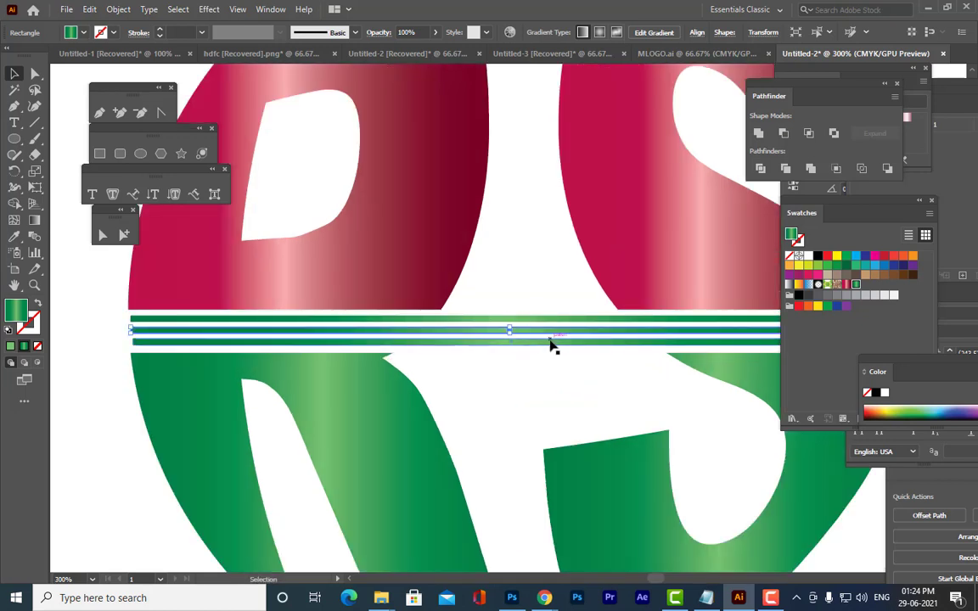
Reduce the height of the middle strip so it is thinner than the two outer strips
scroll(552, 344, "up", 1)
scroll(552, 345, "up", 2)
left_click_drag(509, 321, 532, 323)
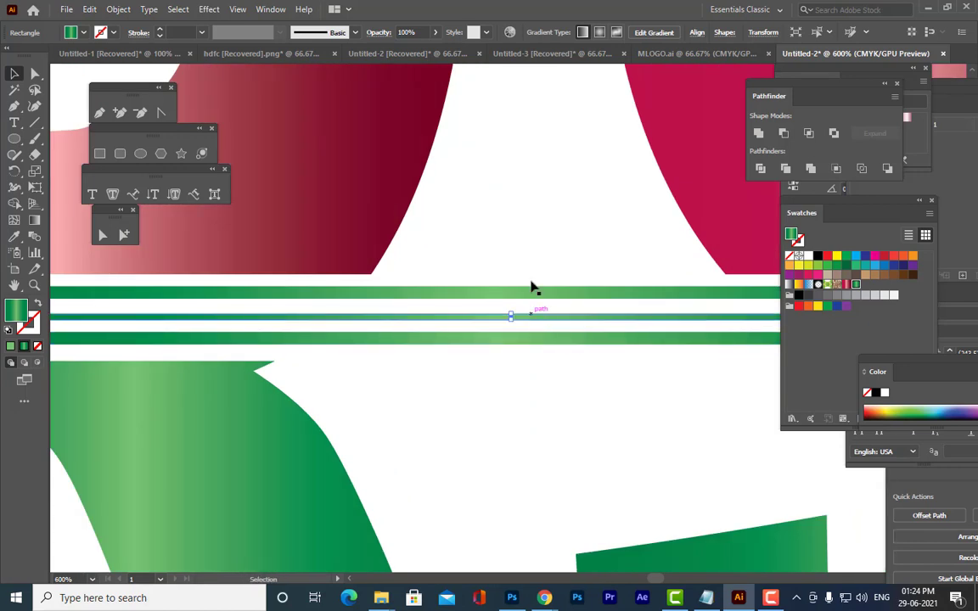
left_click(542, 236)
key("ctrl+1")
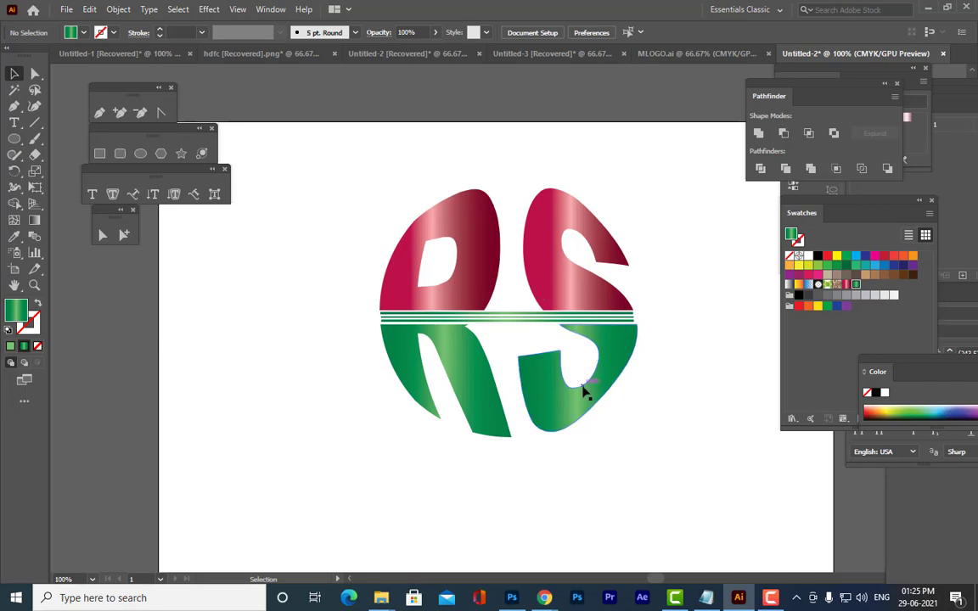
left_click(611, 365)
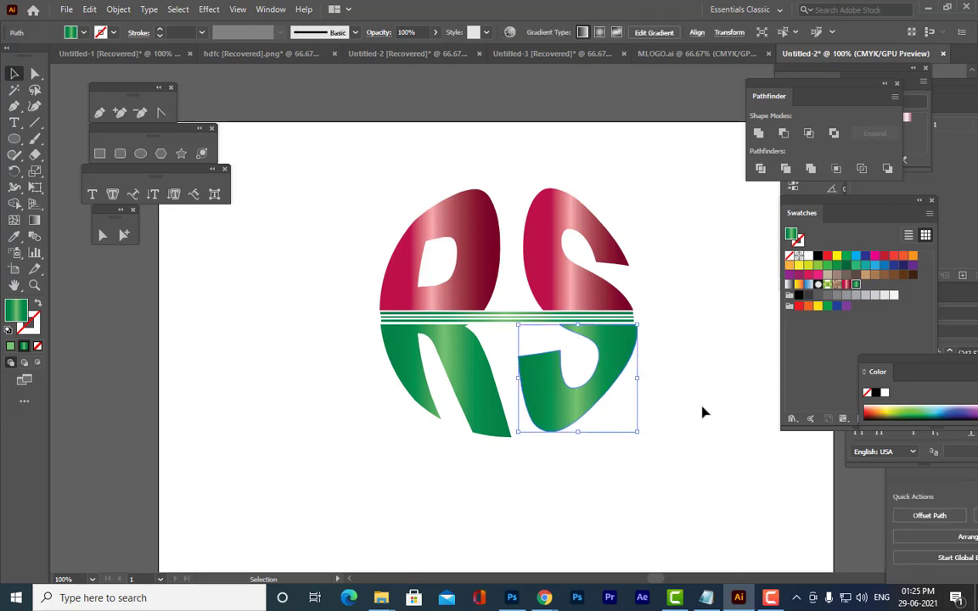
left_click(693, 407)
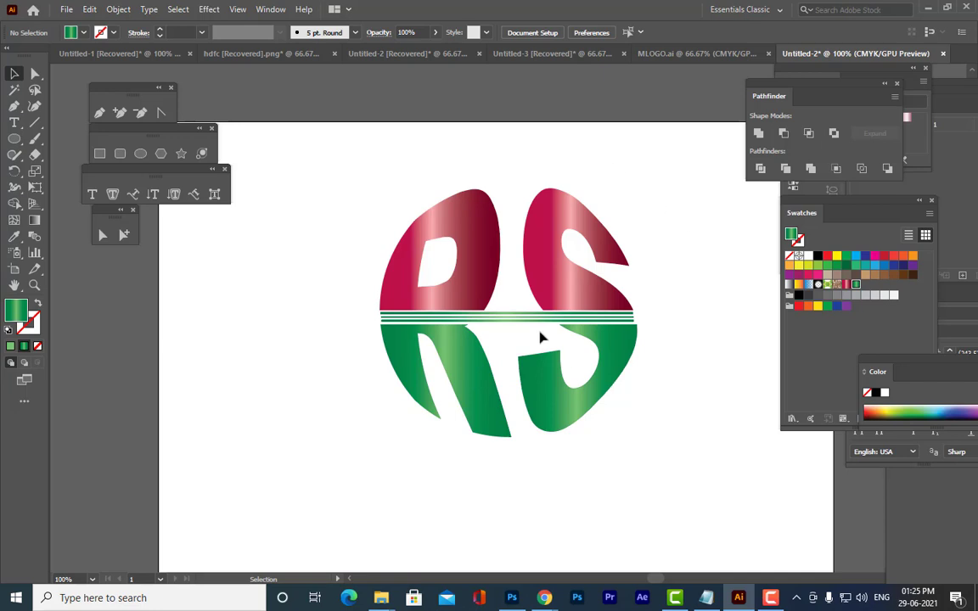
Delete the four R and S letter halves and the three green strips to clear the artboard
left_click(473, 246)
key("Delete")
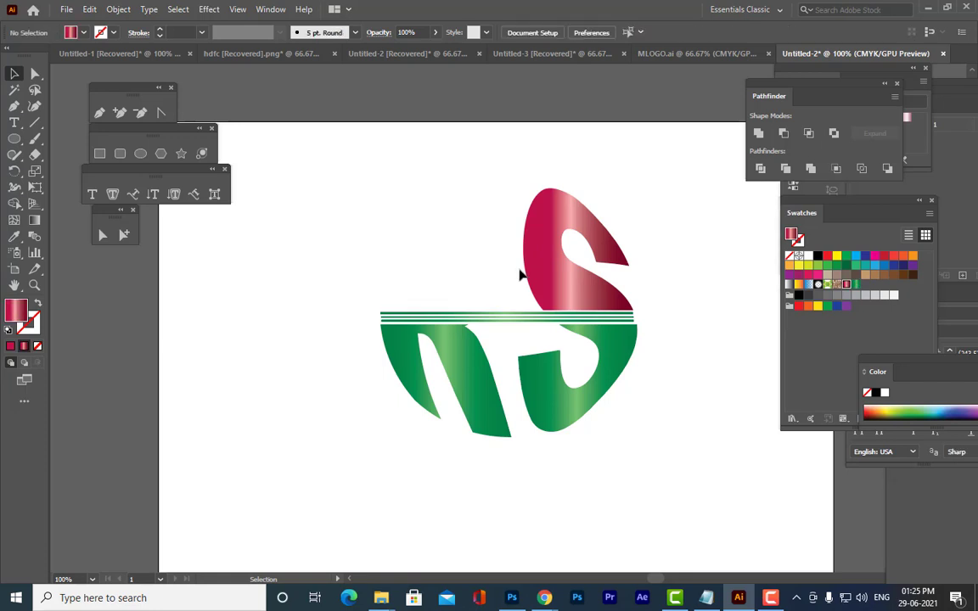
left_click(572, 295)
key("Delete")
left_click(615, 344)
key("Delete")
left_click(458, 382)
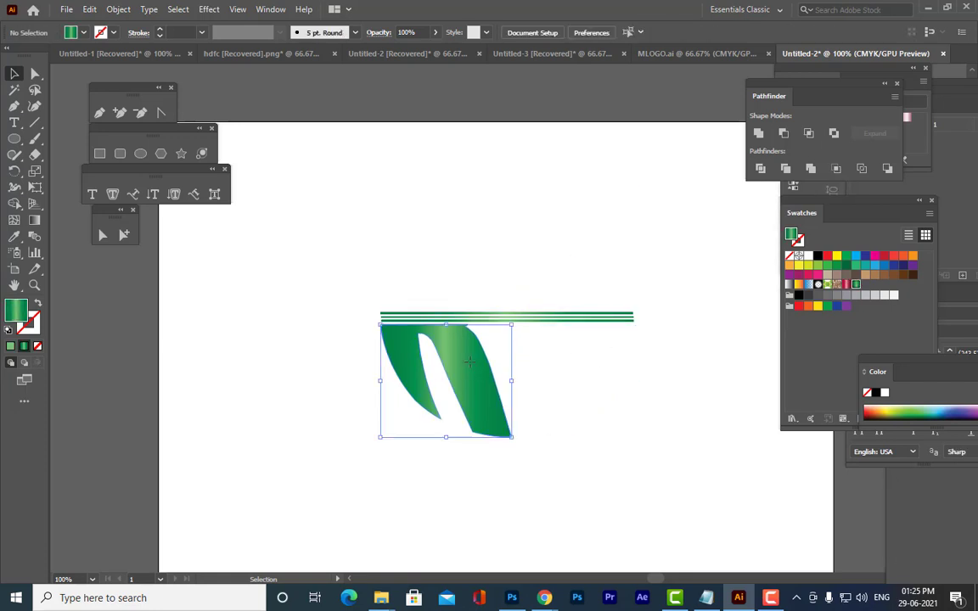
key("Delete")
left_click_drag(347, 289, 819, 371)
key("Delete")
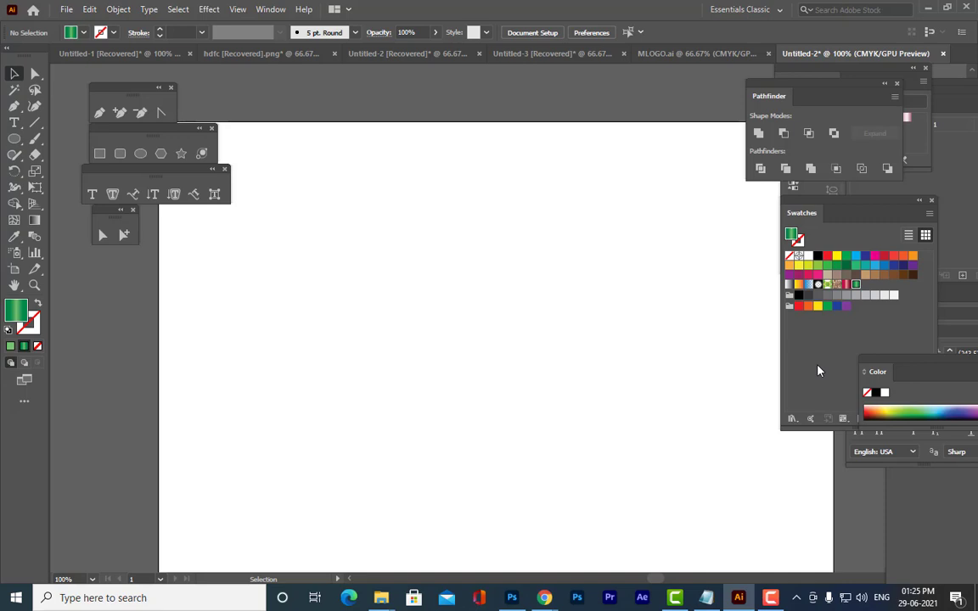
Create a text object on the empty artboard, replacing its placeholder with a word beginning with WOL
left_click(92, 195)
left_click(365, 295)
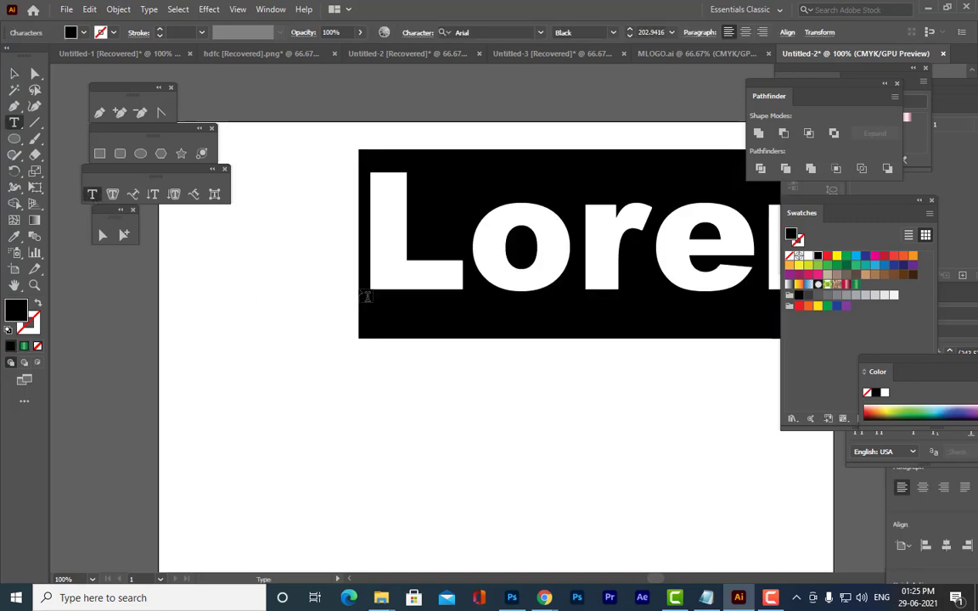
key("BackSpace")
type("WOL")
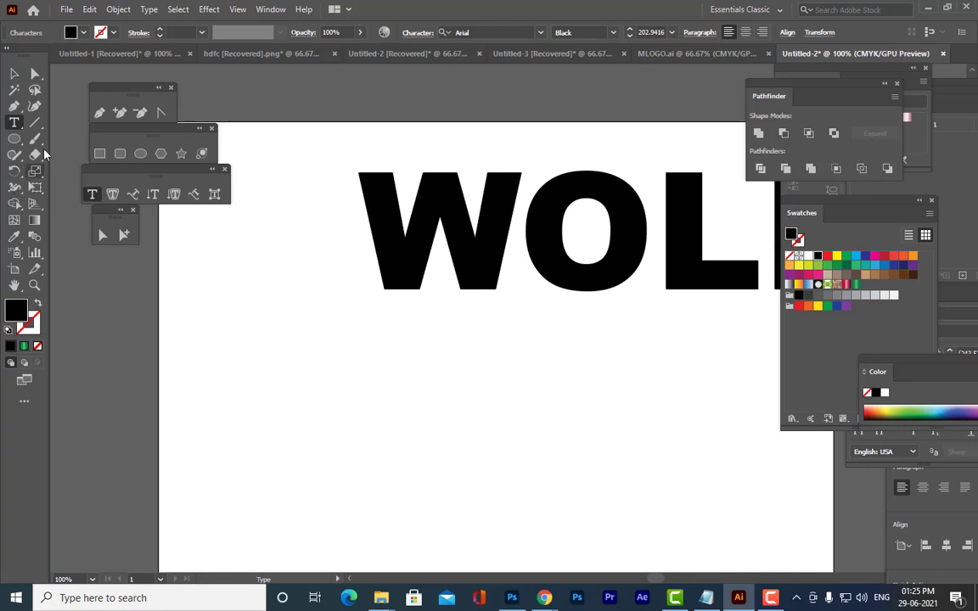
Move the WOLF text toward the artboard's left side and scale it down around its center to about 123 pt
left_click(16, 73)
left_click_drag(632, 206, 450, 262)
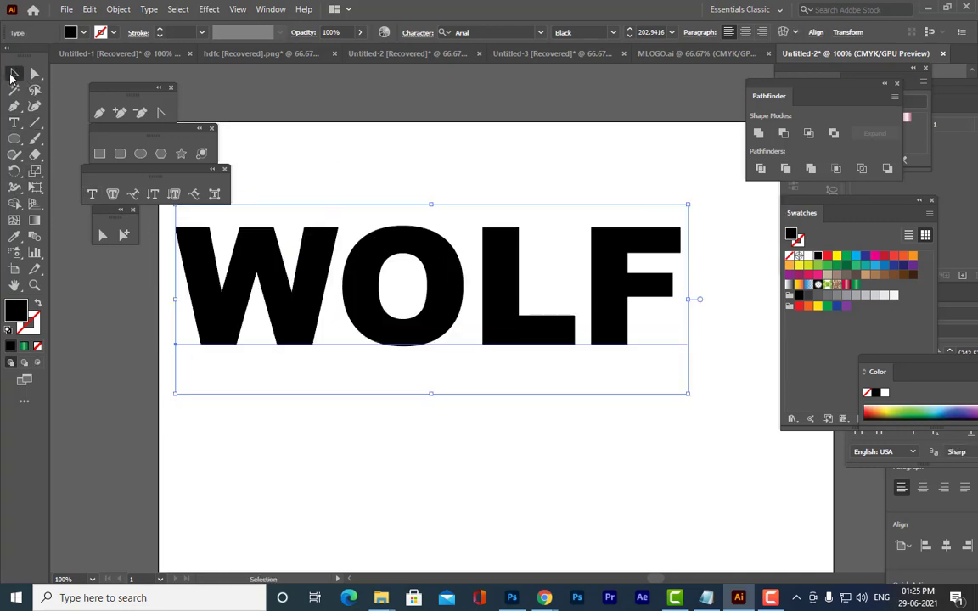
left_click_drag(688, 397, 588, 357)
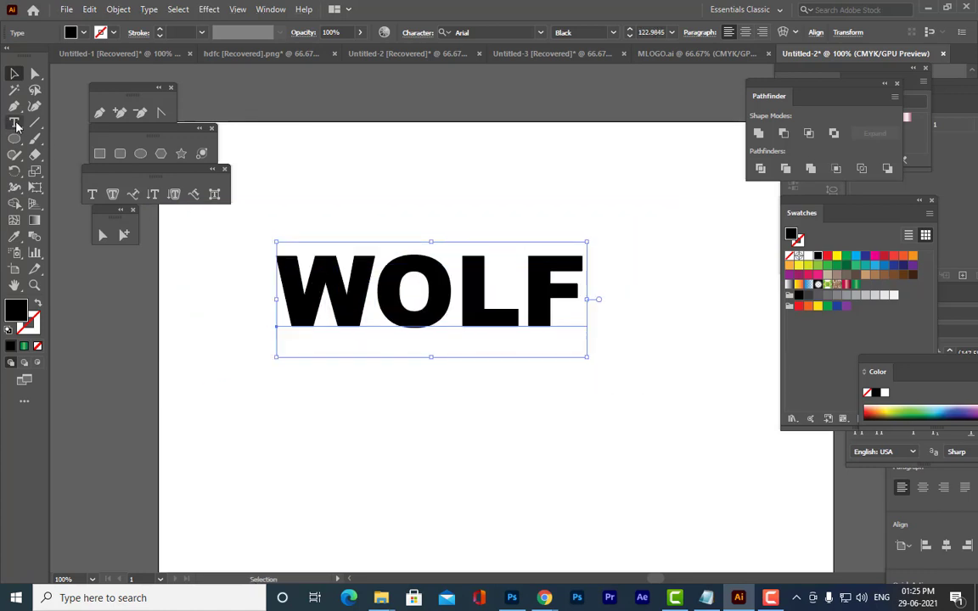
Append MUSIC to the WOLF text and move the resulting WOLFMUSIC line left across the artboard
left_click(14, 122)
left_click(604, 294)
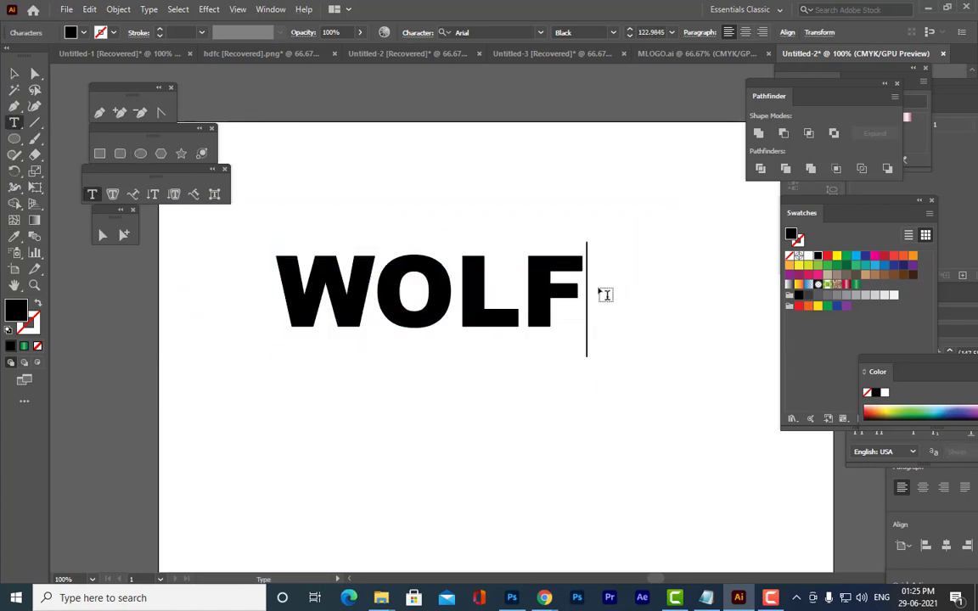
type("MUS")
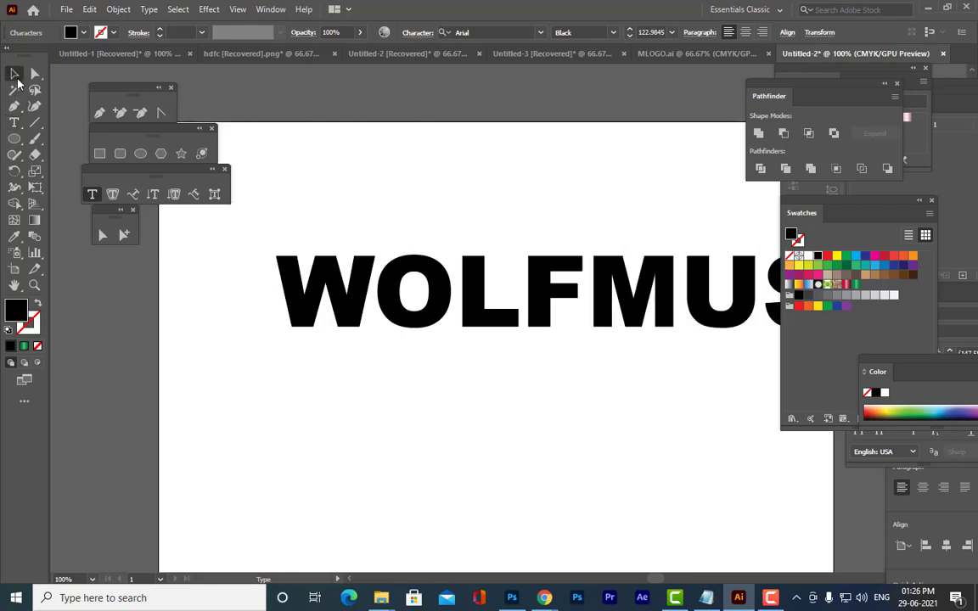
left_click(14, 74)
left_click_drag(618, 270, 390, 306)
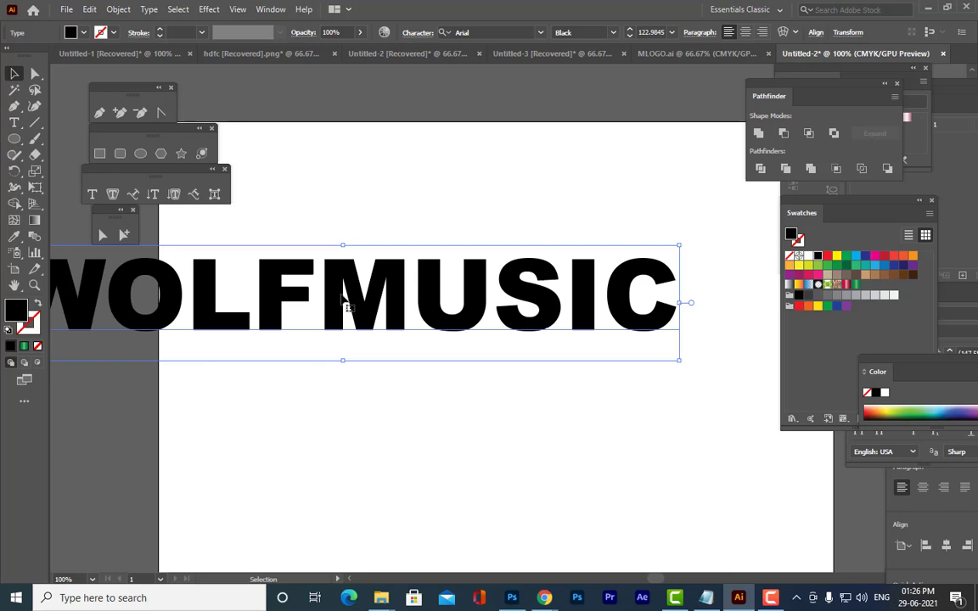
left_click_drag(341, 294, 437, 290)
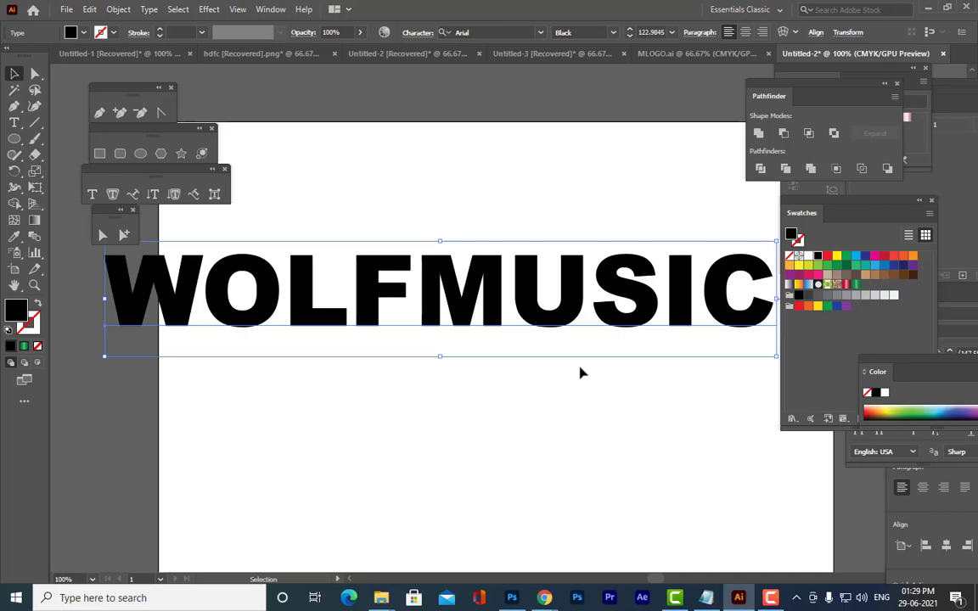
Delete the WOLFMUSIC text from the artboard
key("Delete")
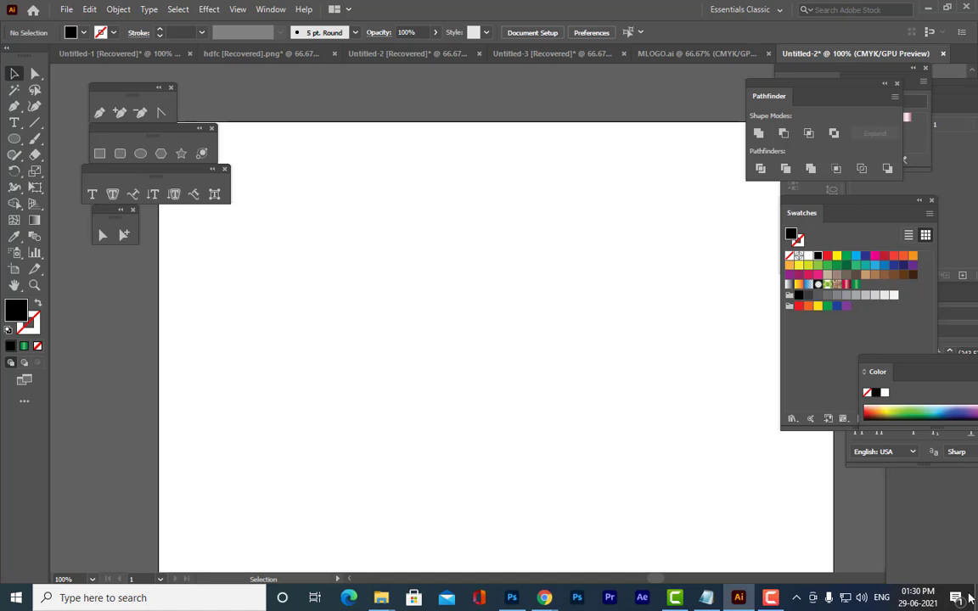
scroll(255, 149, "down", 1)
key("ctrl+minus")
key("ctrl+minus")
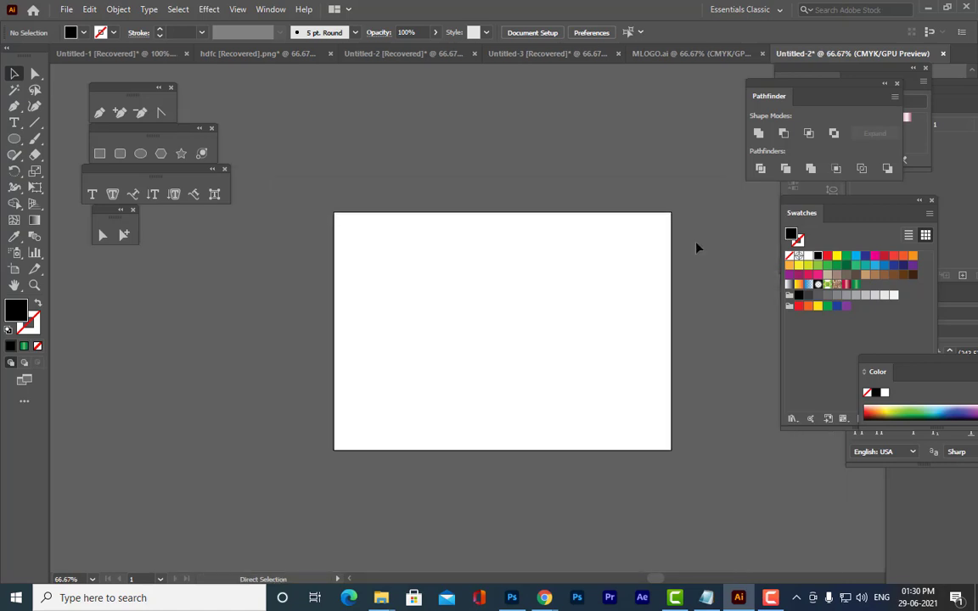
key("ctrl+equal")
key("ctrl+equal")
key("v")
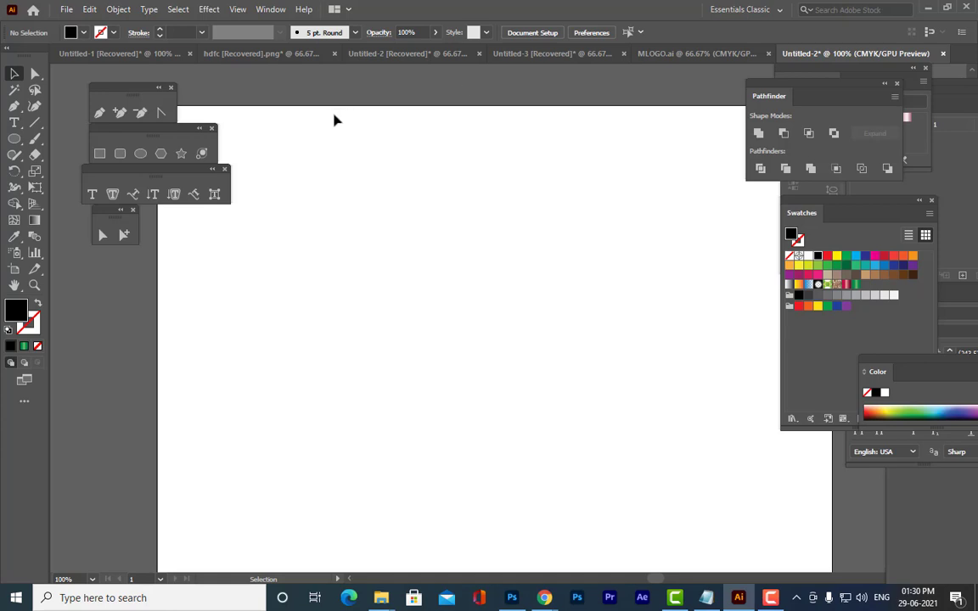
Draw a black five-pointed star about 2.9 in wide and move it to the middle of the artboard's upper half
left_click(179, 160)
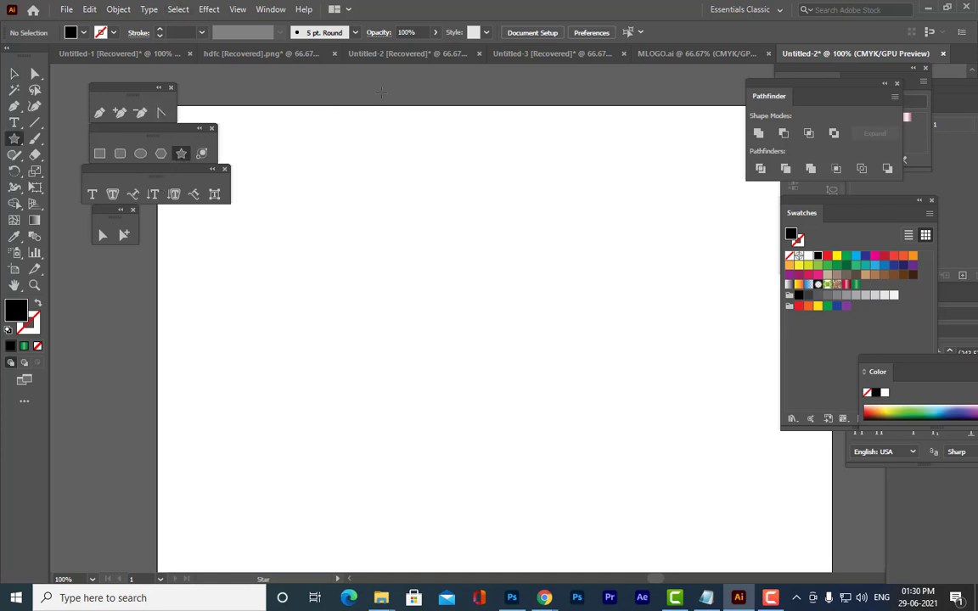
left_click_drag(456, 228, 507, 297)
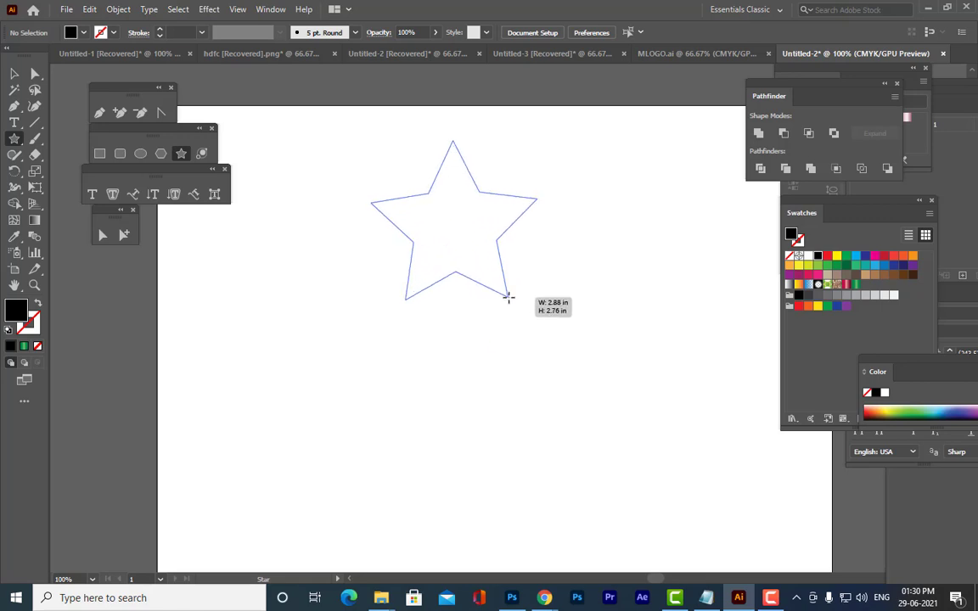
left_click_drag(507, 296, 506, 299)
key("v")
left_click_drag(459, 221, 481, 272)
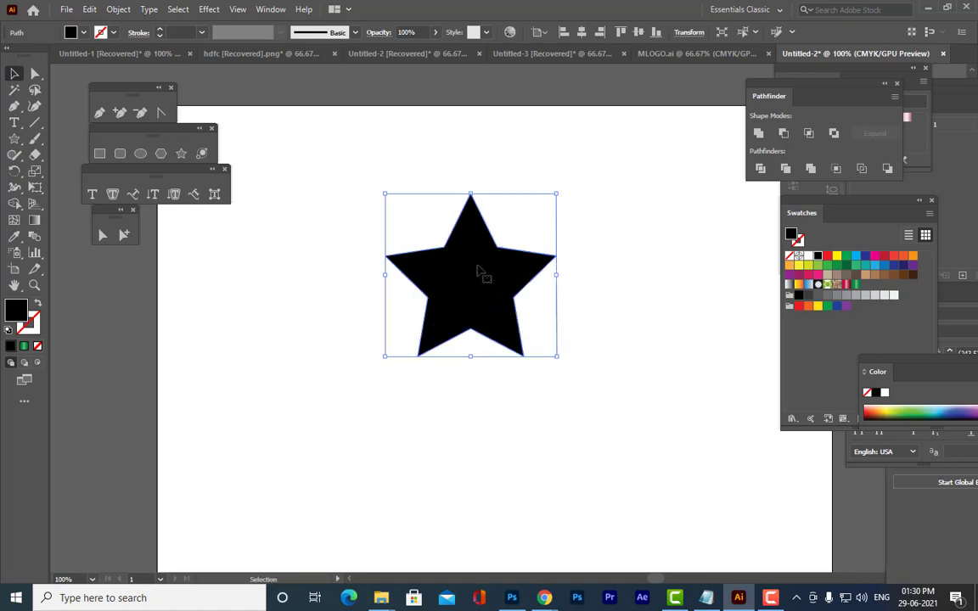
Scale the star down to less than half its width and move it to the artboard's left side
left_click_drag(554, 194, 535, 208)
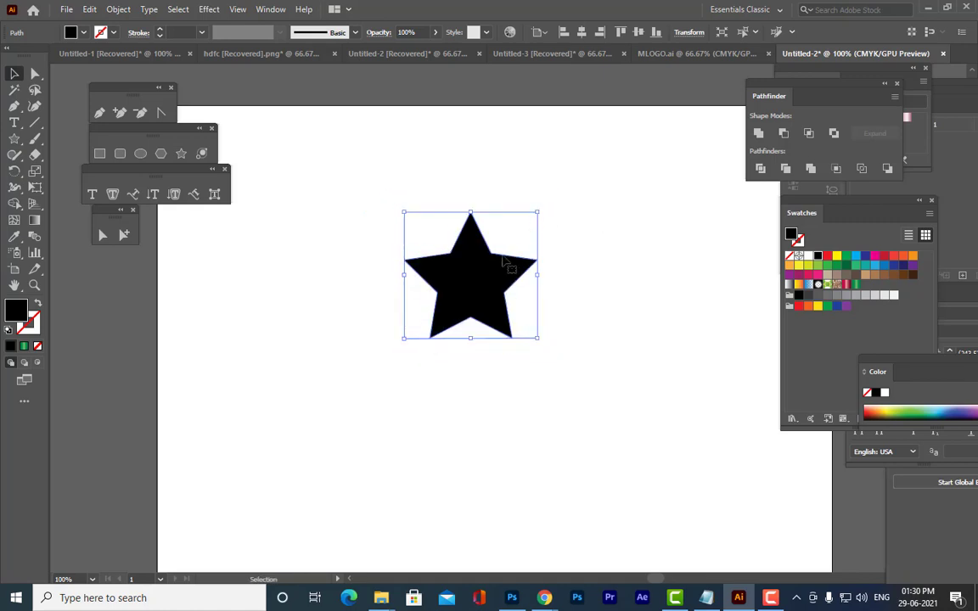
left_click_drag(500, 270, 309, 315)
left_click(535, 287)
left_click_drag(362, 254, 278, 299)
left_click(406, 279)
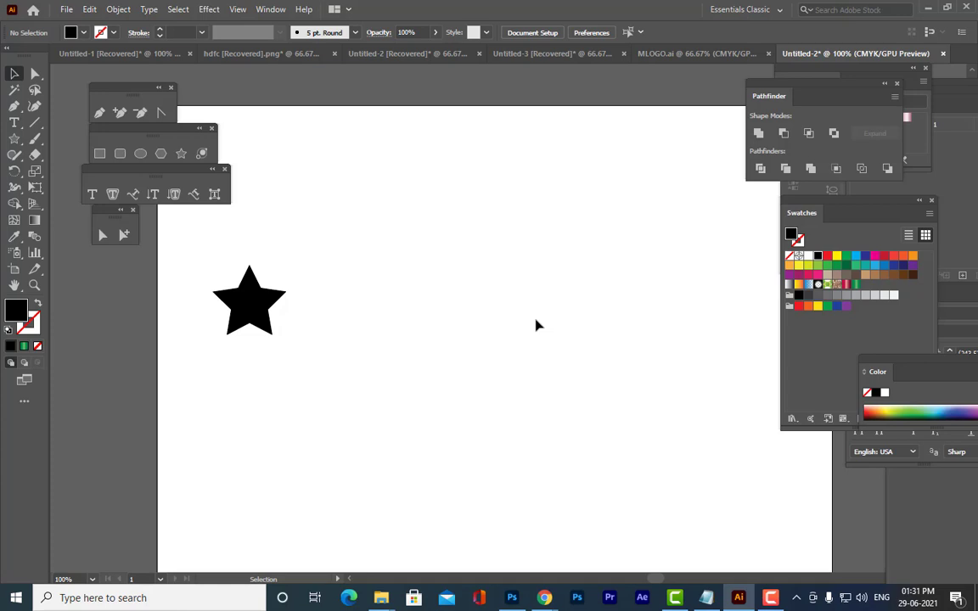
Fill the star with the red swatch
left_click(242, 297)
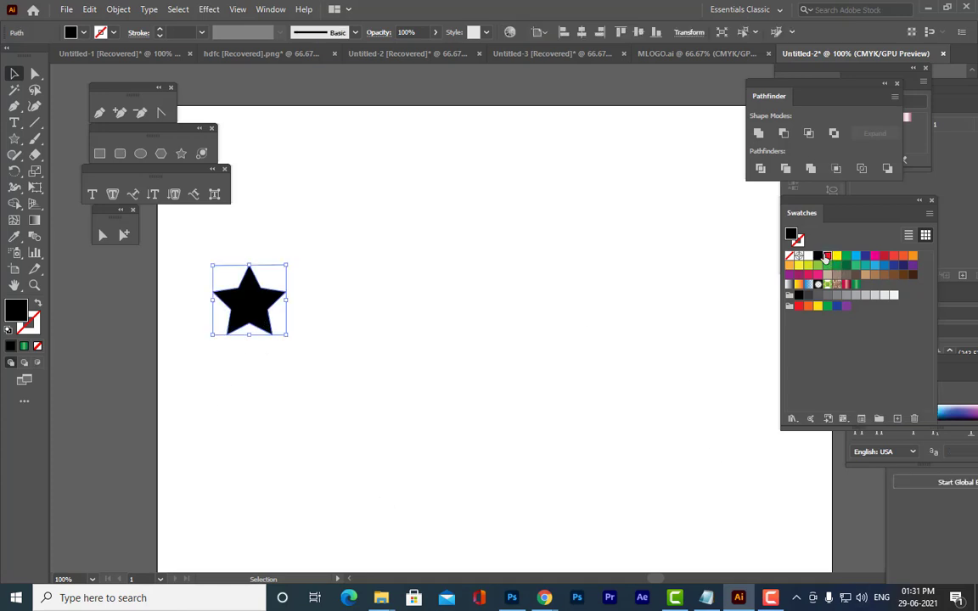
left_click(827, 255)
left_click(447, 172)
Place an enlarged copy of the red star on the artboard's right side and move the Swatches and Pathfinder panels away from it
left_click(255, 316)
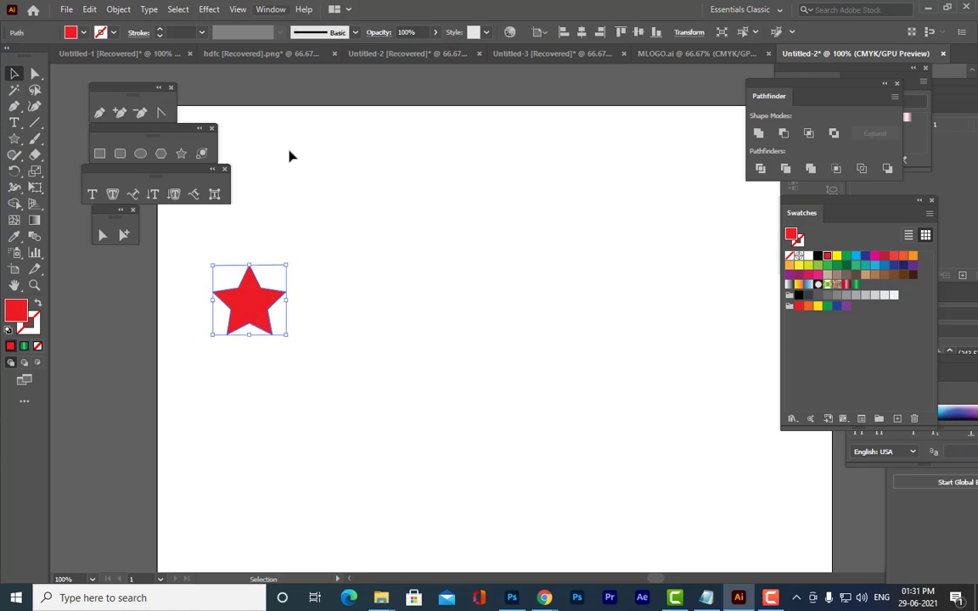
left_click_drag(259, 307, 740, 319)
left_click_drag(823, 208, 878, 208)
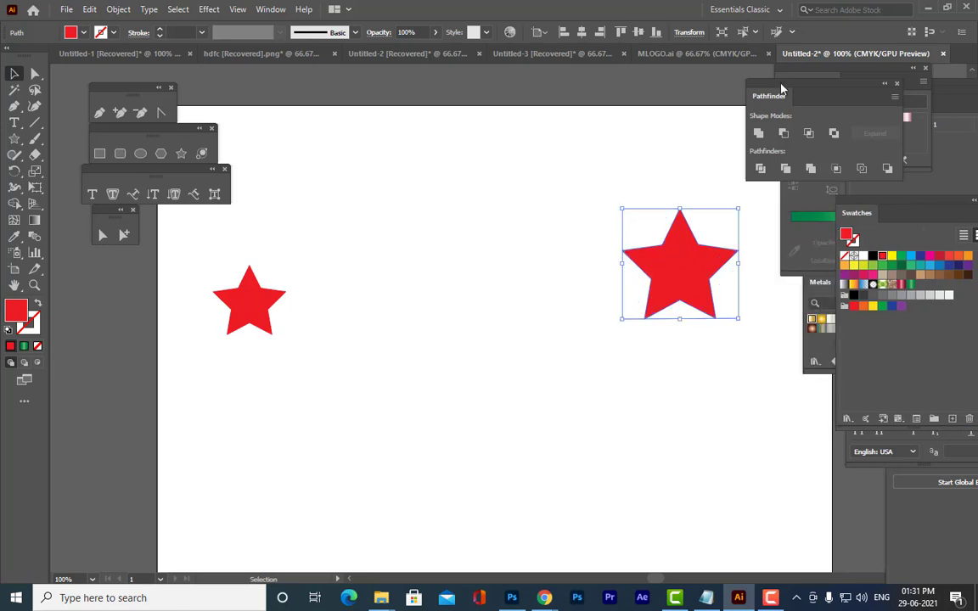
left_click_drag(781, 89, 864, 96)
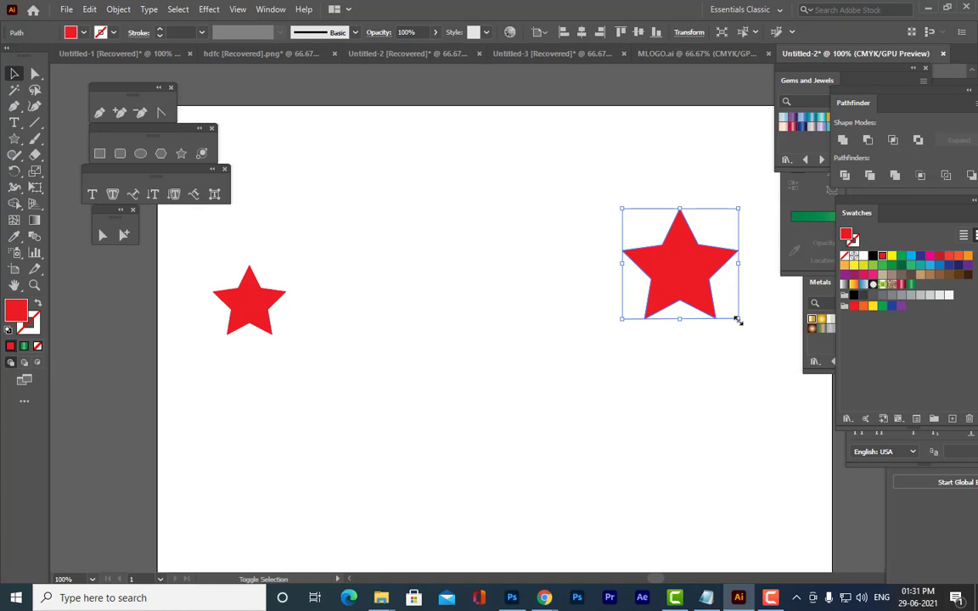
Shift the copied star slightly to the right and enlarge it a little more
left_click_drag(738, 320, 741, 321)
left_click_drag(681, 257, 696, 260)
left_click_drag(741, 213, 760, 201)
Nudge the original star toward the artboard's left edge, shrink it slightly and deselect it
left_click(265, 320)
left_click_drag(265, 320, 253, 330)
left_click_drag(273, 275, 267, 283)
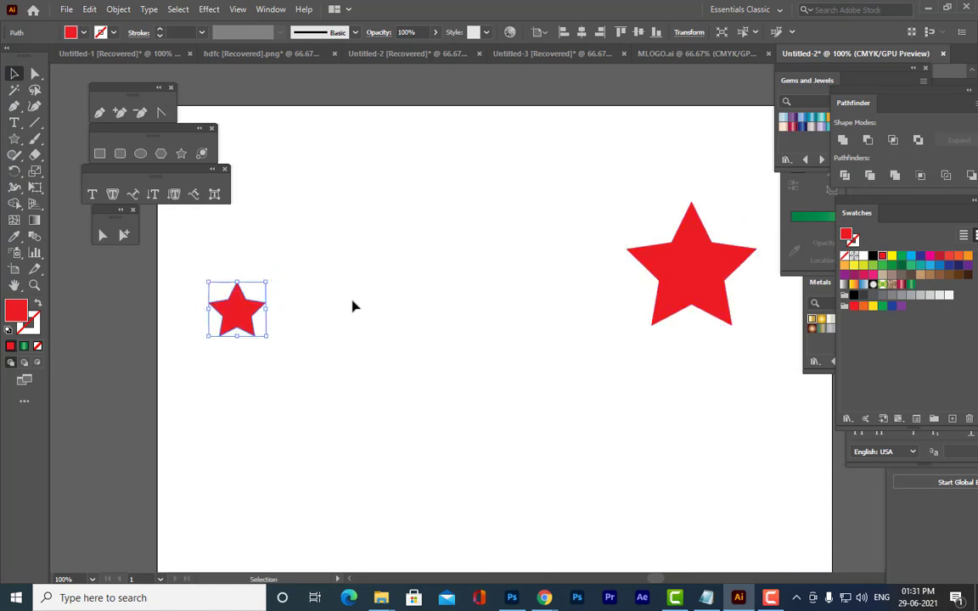
left_click(354, 305)
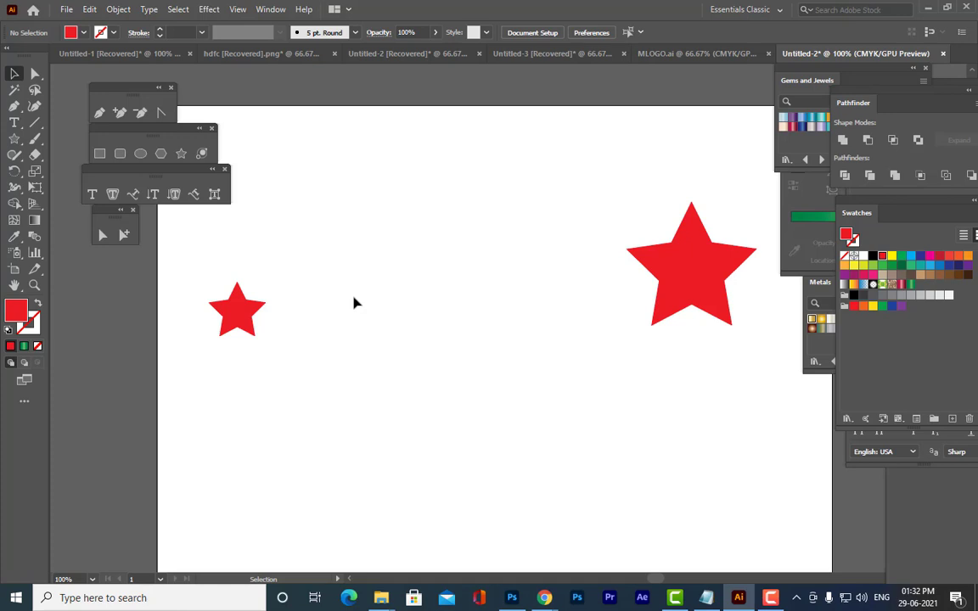
left_click(246, 310)
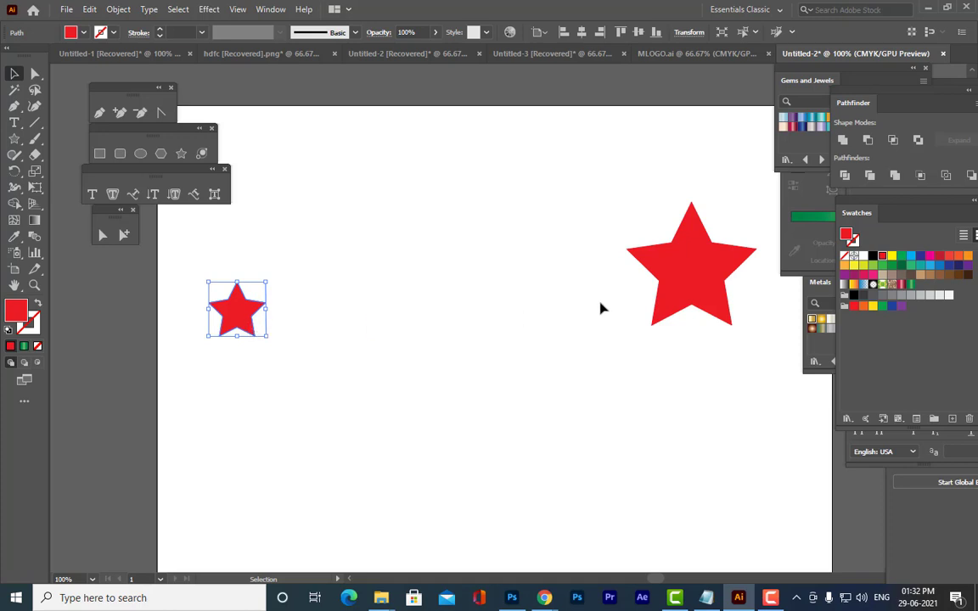
left_click(705, 292)
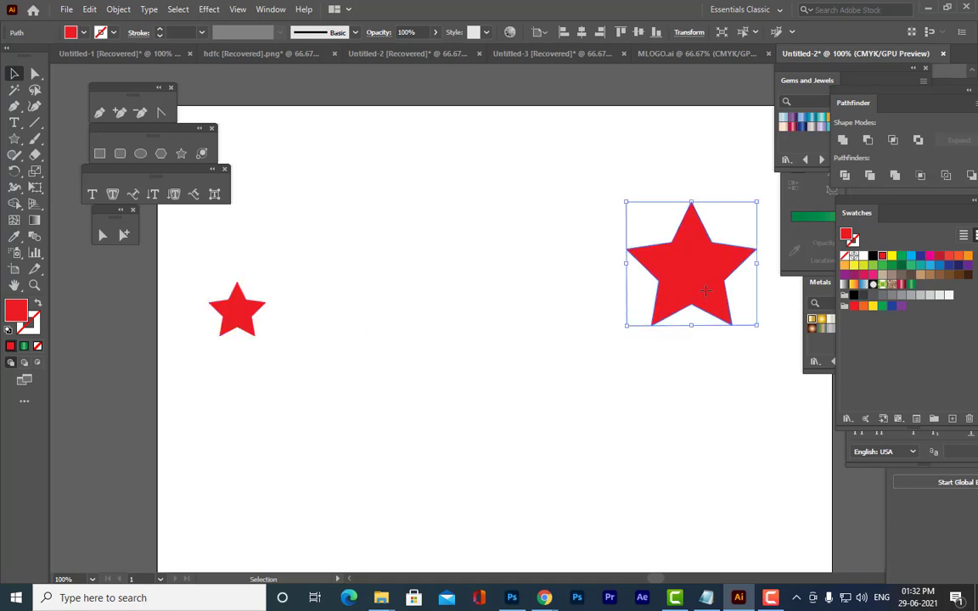
left_click(234, 289)
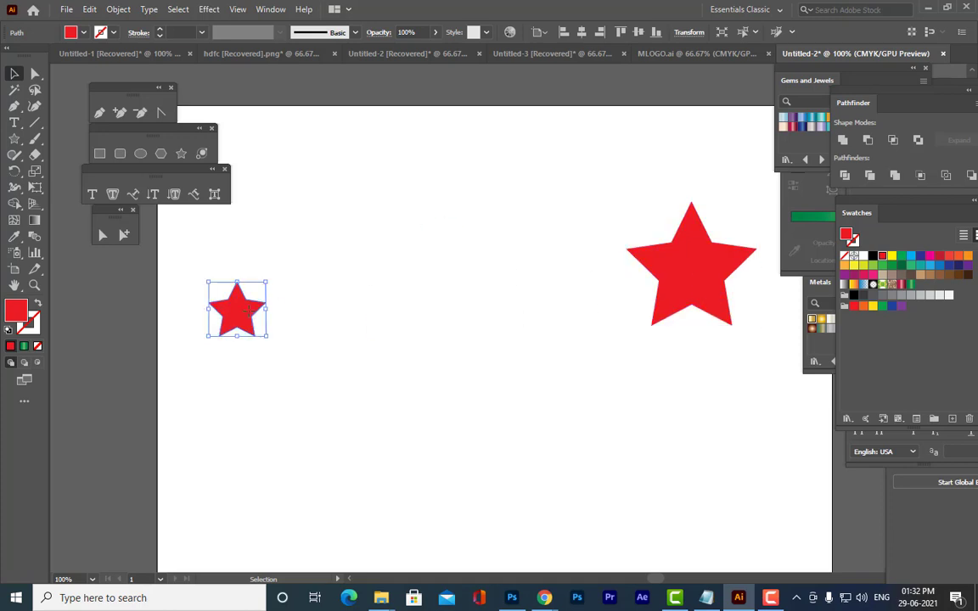
left_click(652, 270)
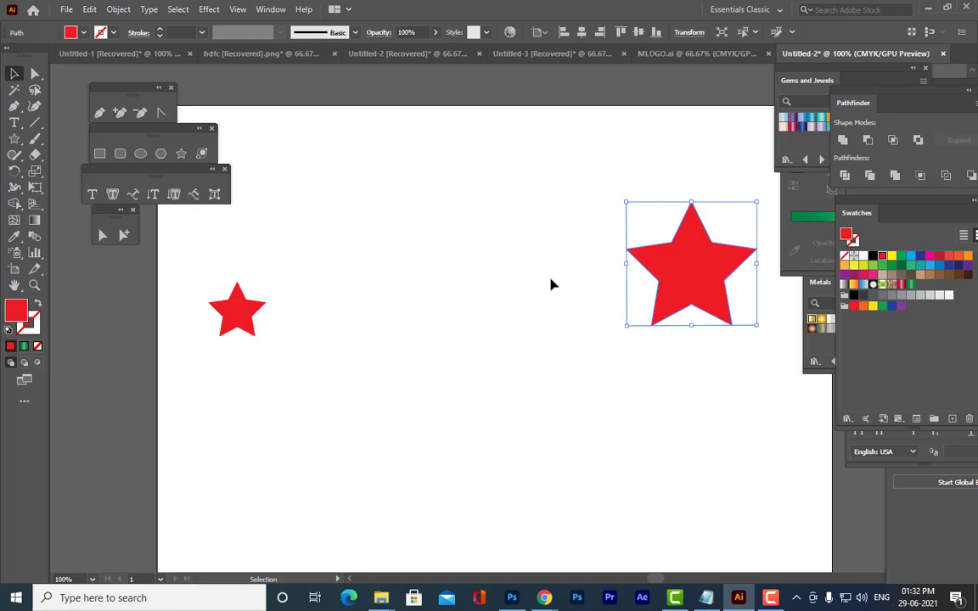
scroll(550, 285, "up", 1)
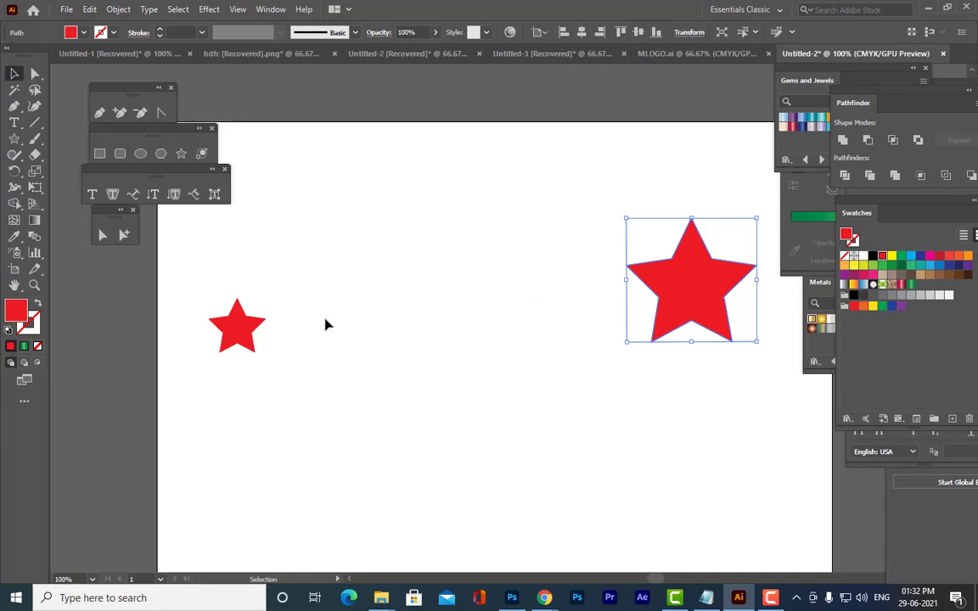
Move the small star closer to the artboard's left edge and scale it down further
left_click(241, 336)
left_click_drag(241, 336, 224, 336)
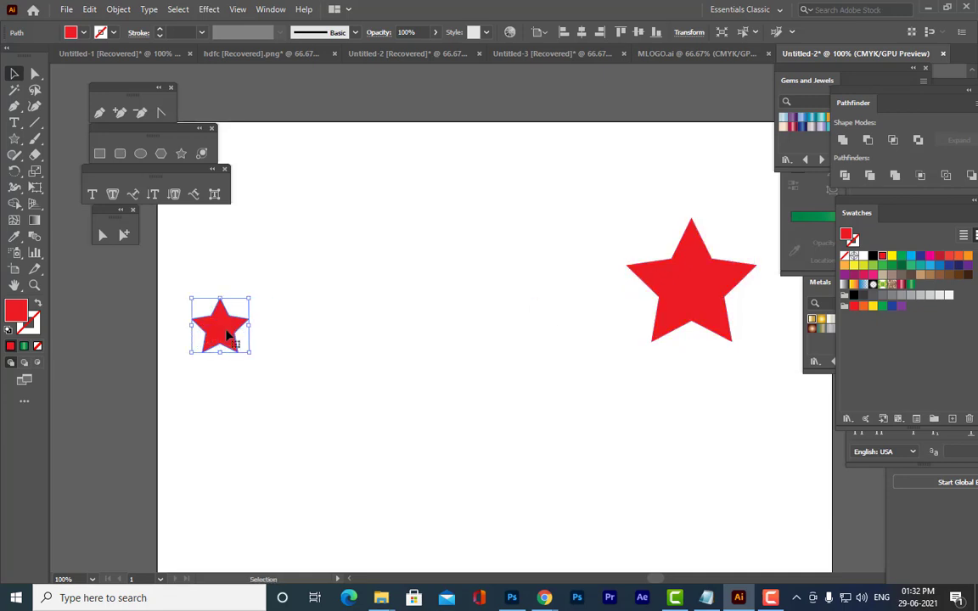
left_click_drag(249, 298, 226, 331)
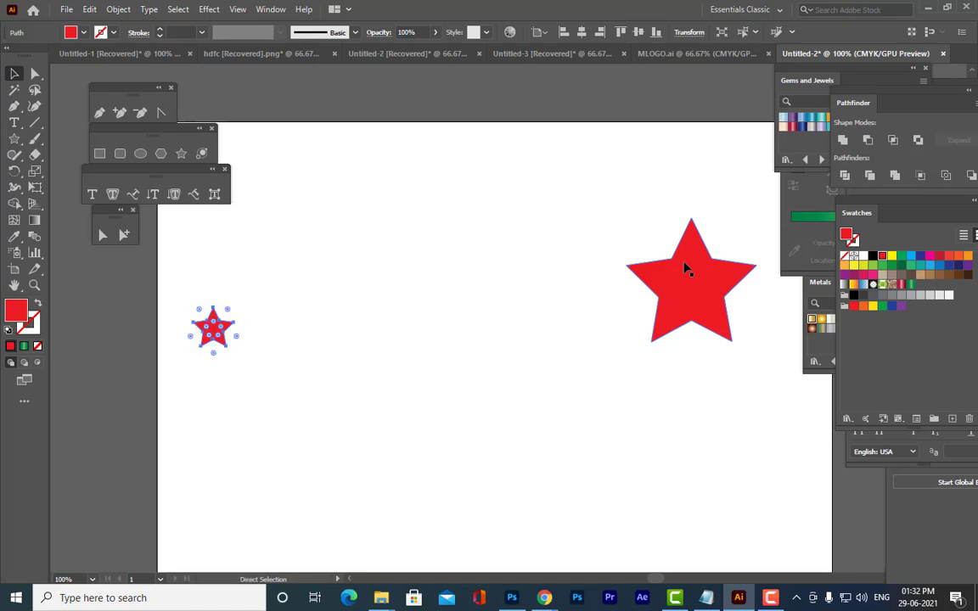
Select the small and large red stars together and set their blend spacing to Specified Steps
key("ctrl+minus")
key("ctrl+plus")
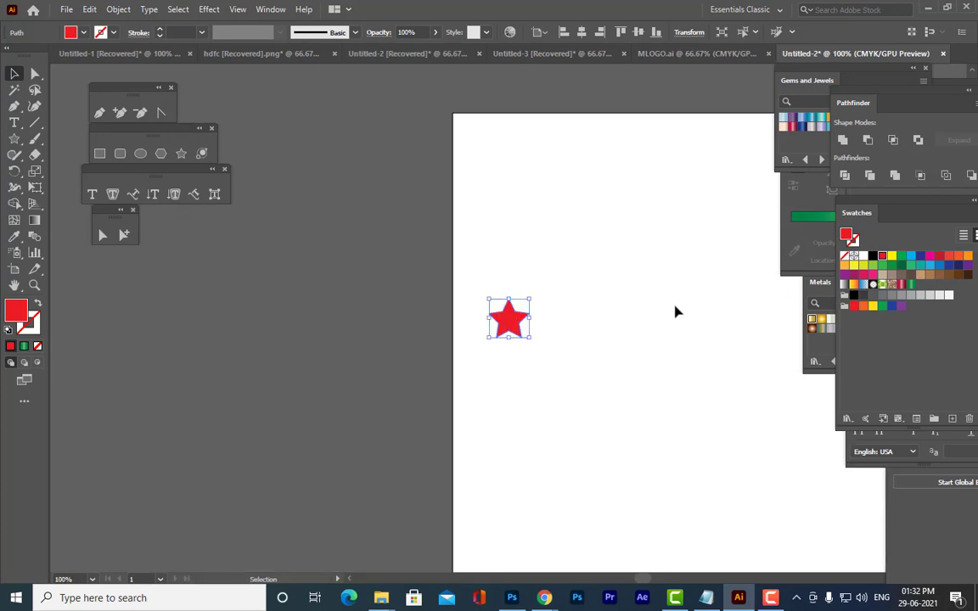
key("h")
left_click_drag(673, 319, 364, 328)
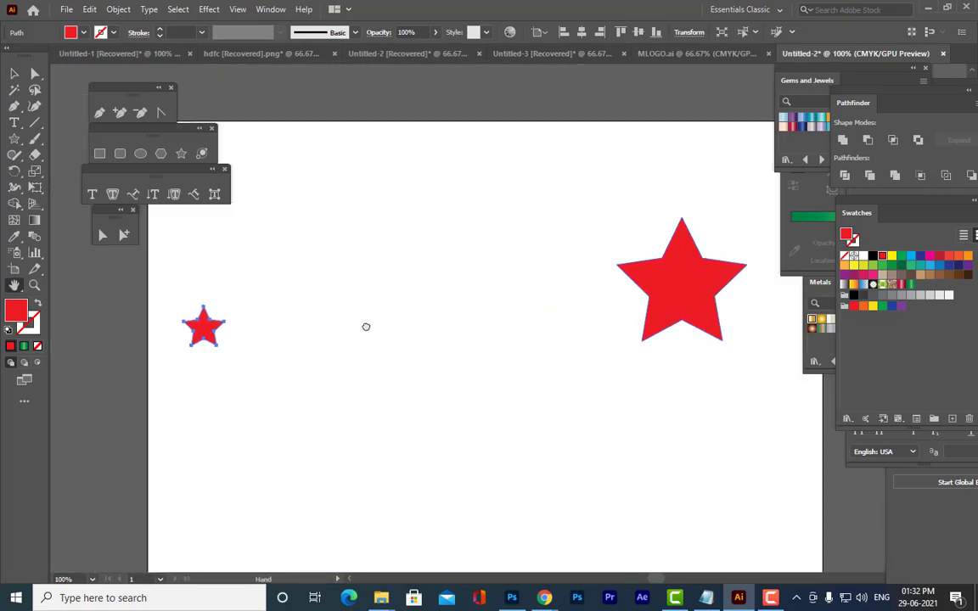
key("v")
left_click(381, 268)
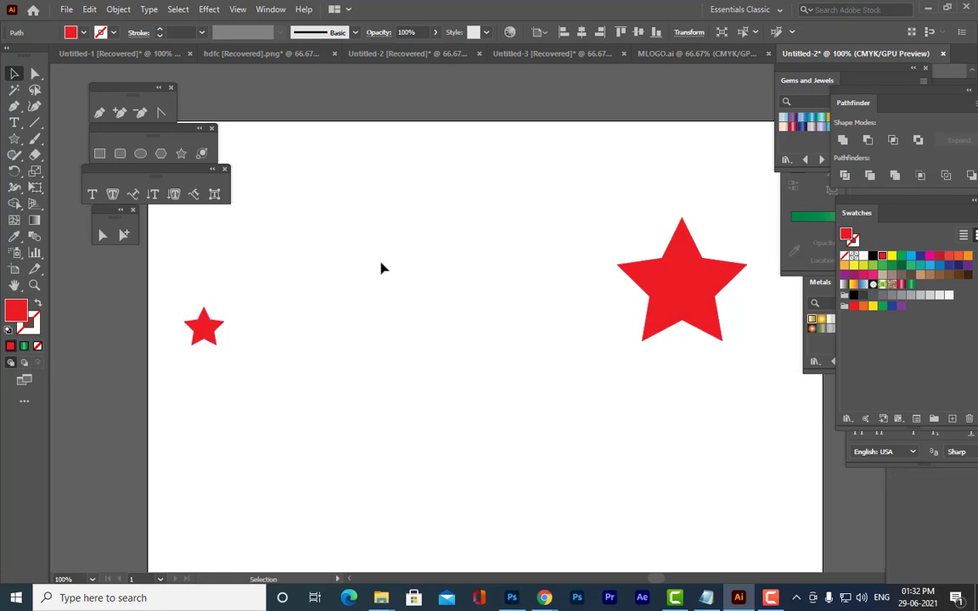
left_click(207, 337)
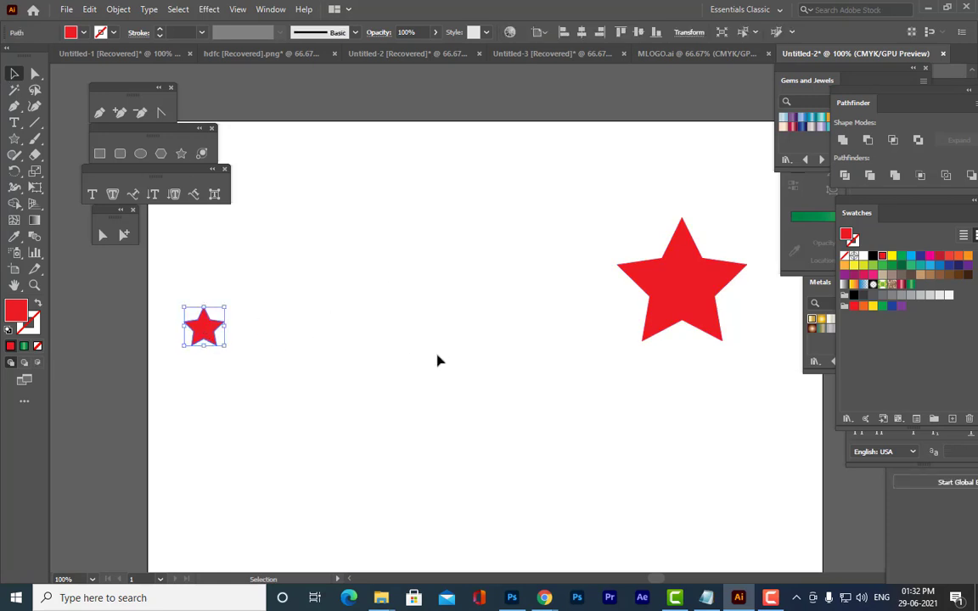
left_click(682, 277, "shift")
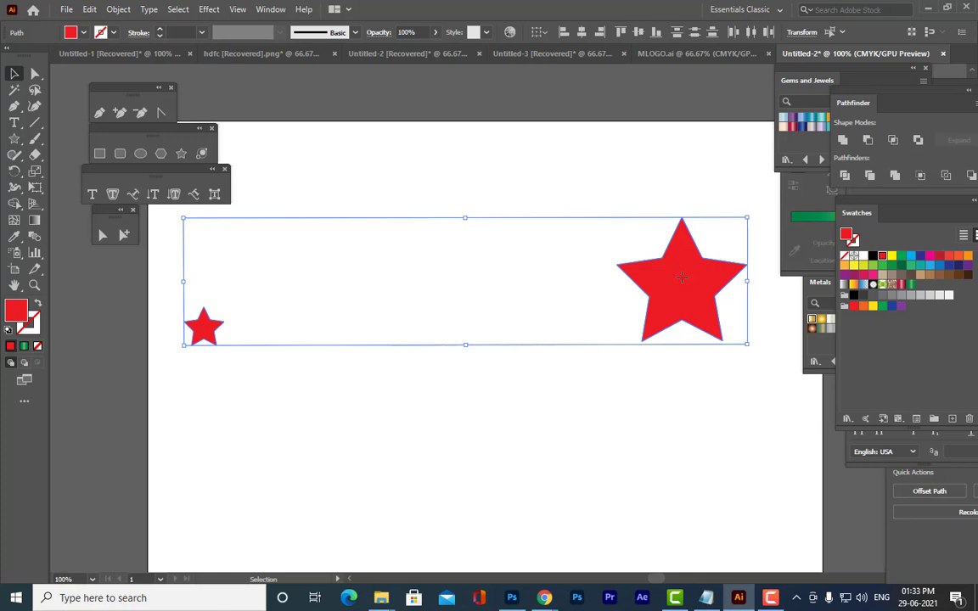
left_click(118, 9)
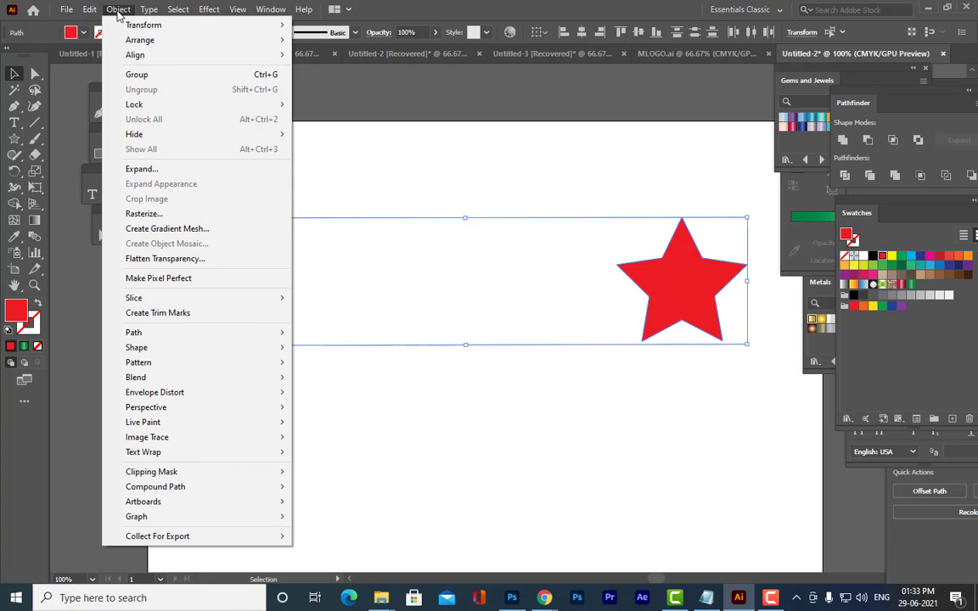
mouse_move(132, 380)
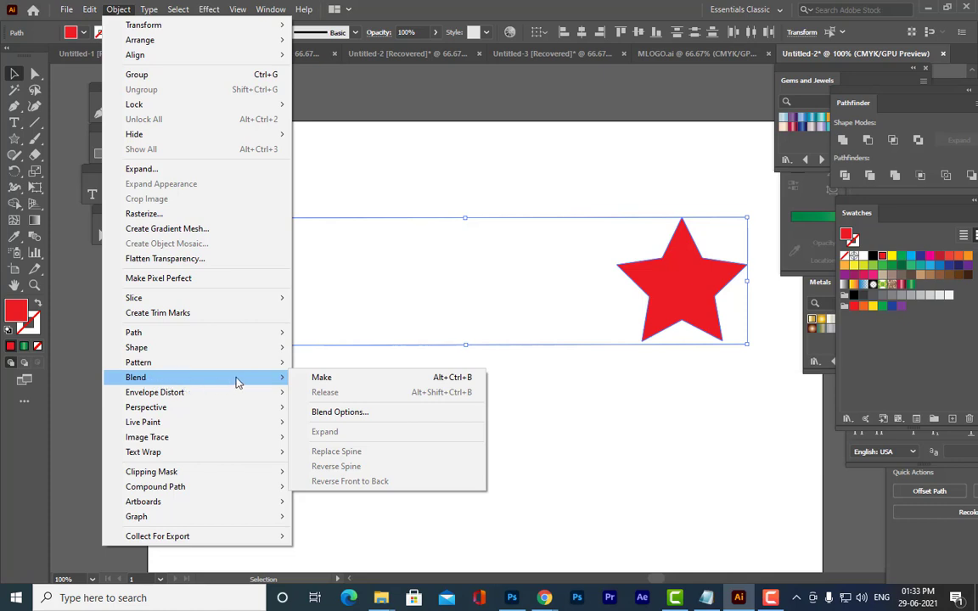
left_click(388, 413)
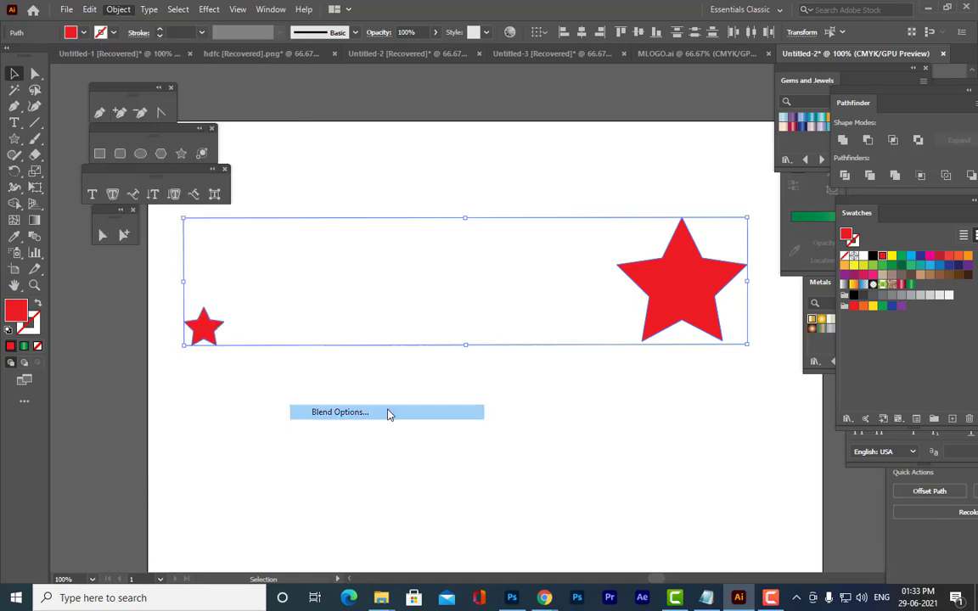
left_click_drag(619, 91, 438, 90)
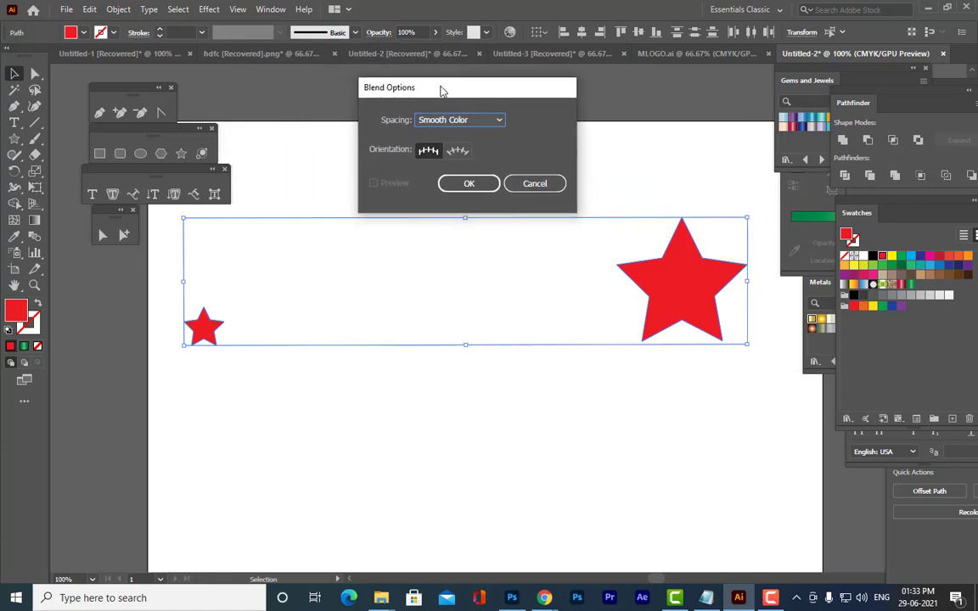
left_click(499, 119)
left_click(458, 149)
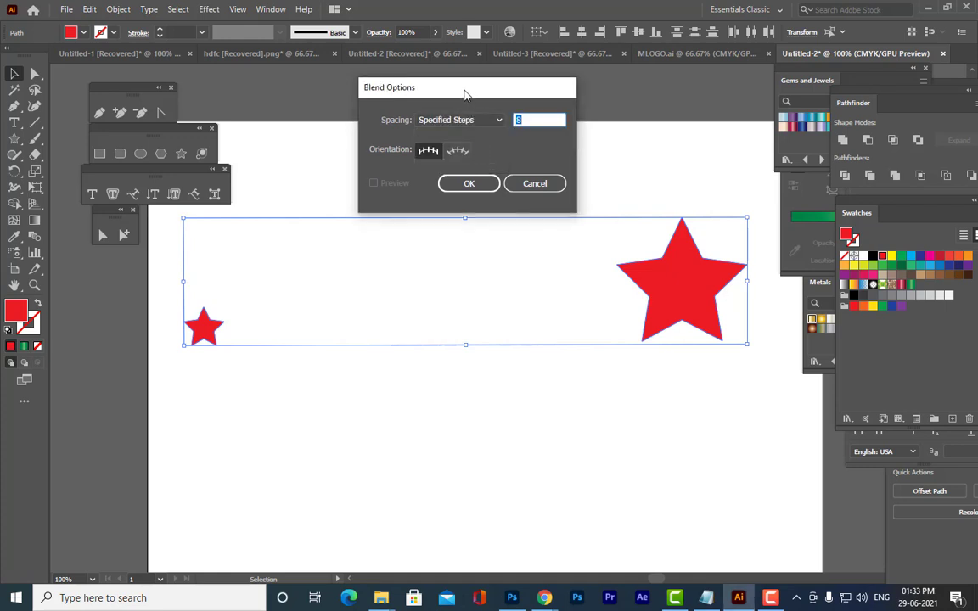
Set the number of specified blend steps to 5 and accept the blend options
left_click_drag(464, 95, 488, 102)
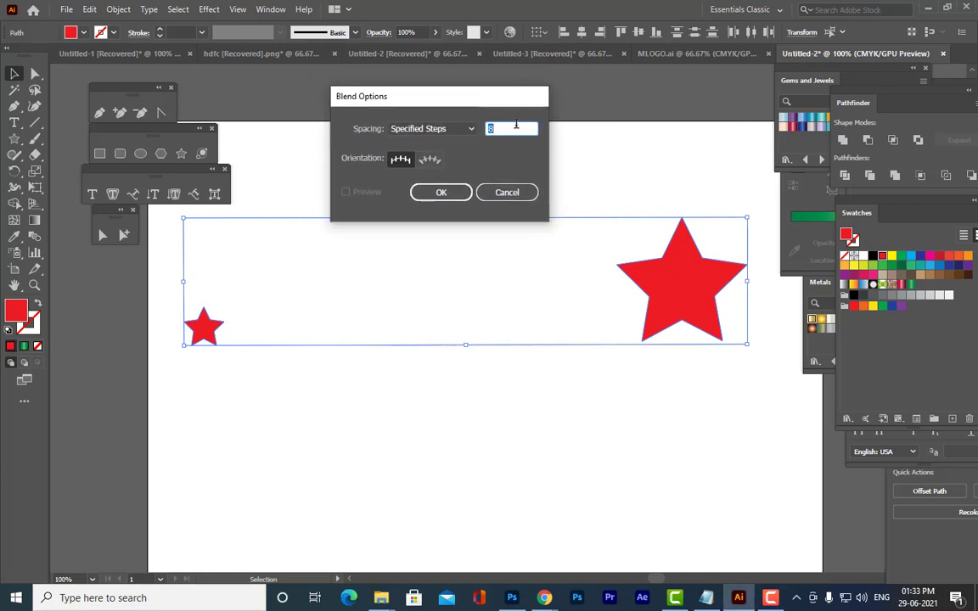
left_click_drag(471, 96, 493, 95)
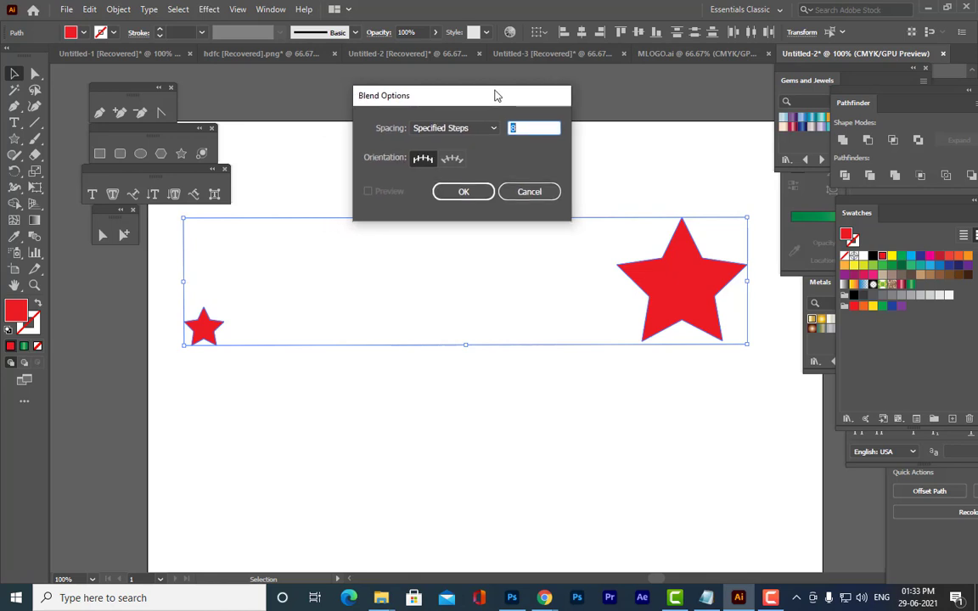
left_click(473, 128)
left_click(459, 157)
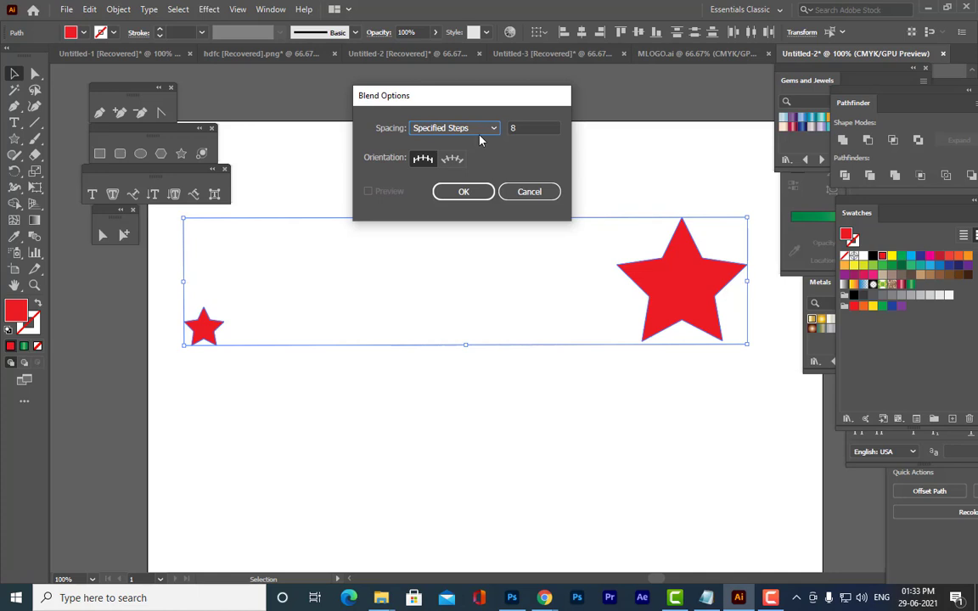
left_click(530, 129)
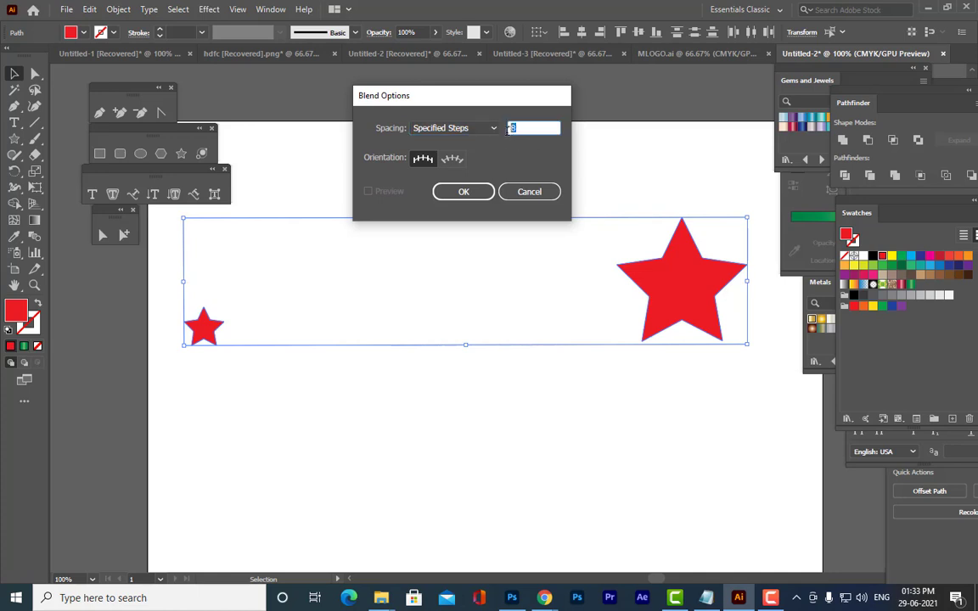
type("5")
left_click_drag(483, 96, 496, 97)
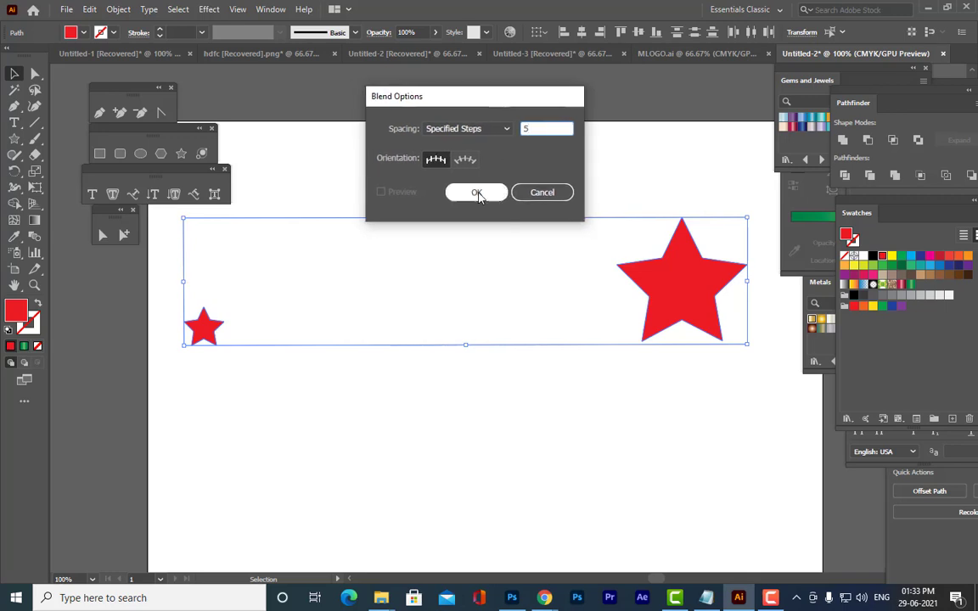
left_click(477, 193)
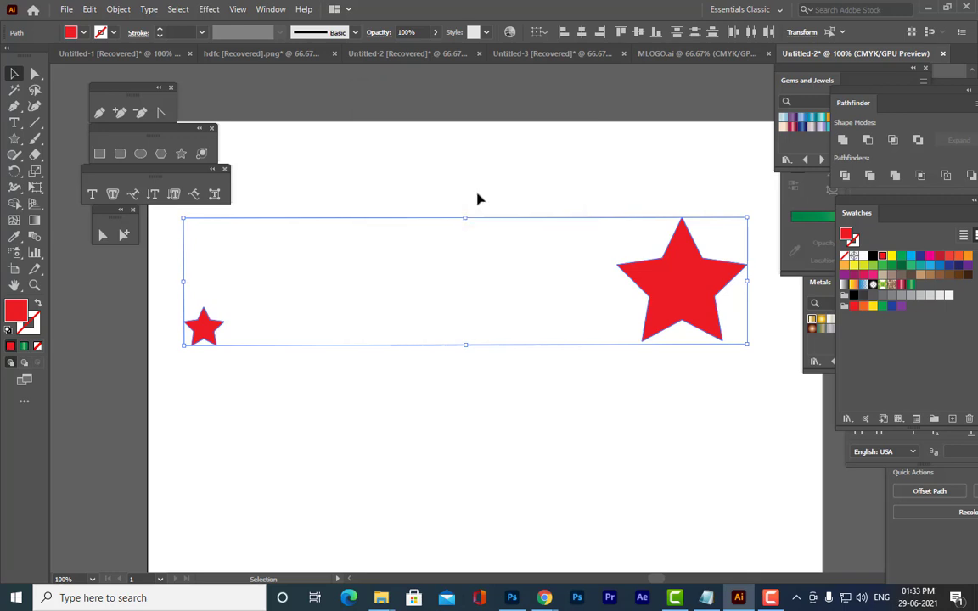
Make the blend between the two red stars, release it and deselect the stars
left_click(116, 10)
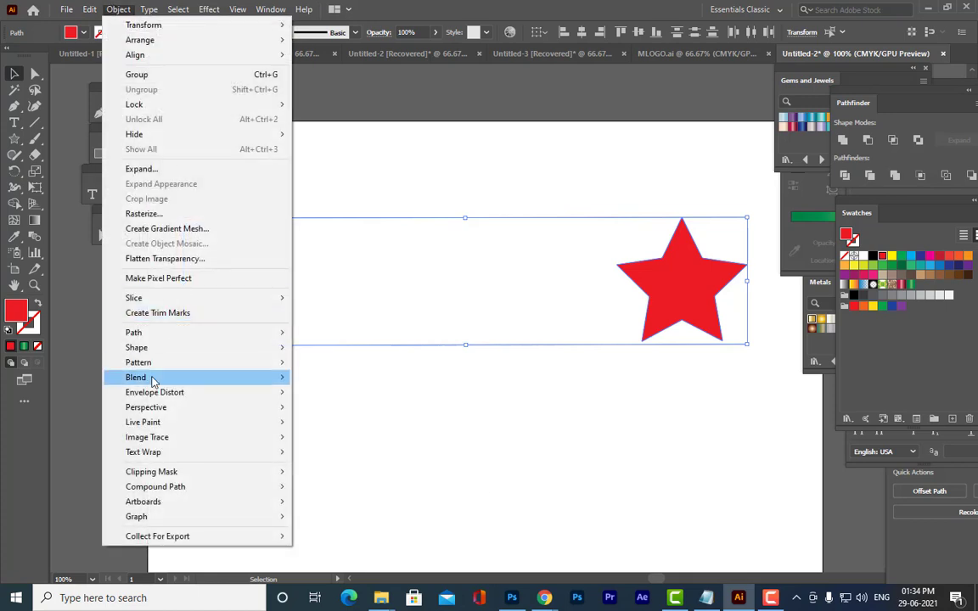
left_click(324, 377)
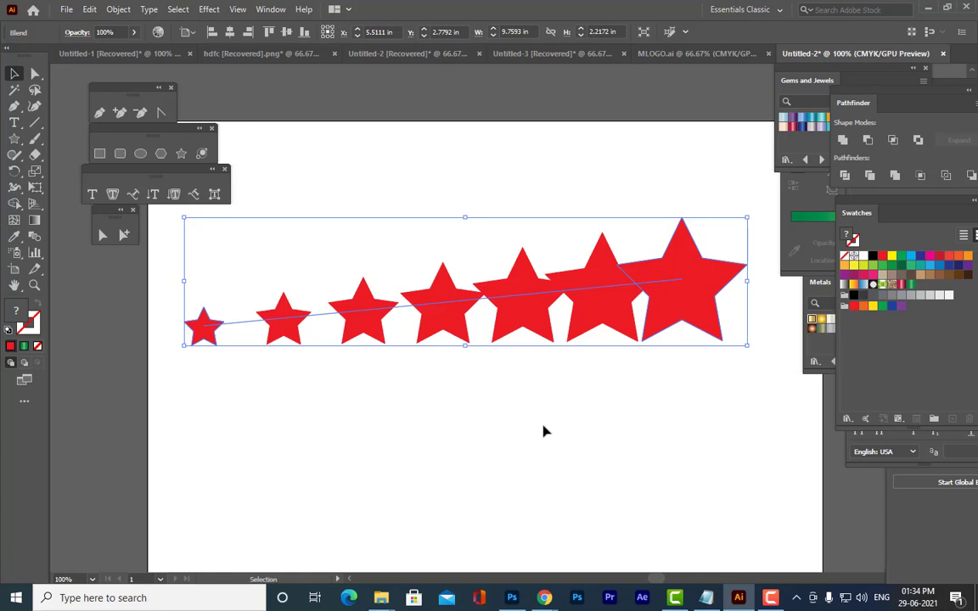
key("ctrl+alt+shift+b")
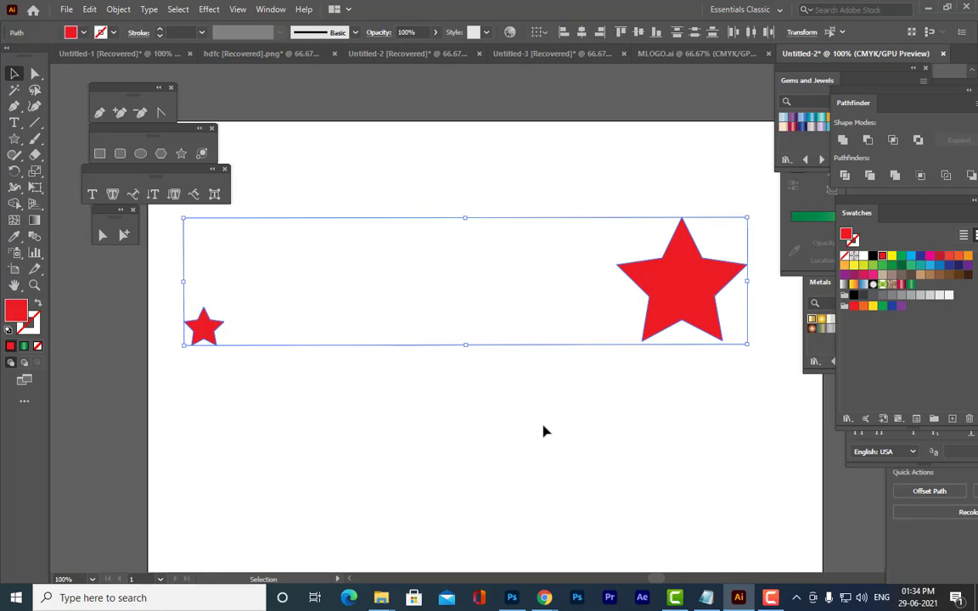
left_click(421, 404)
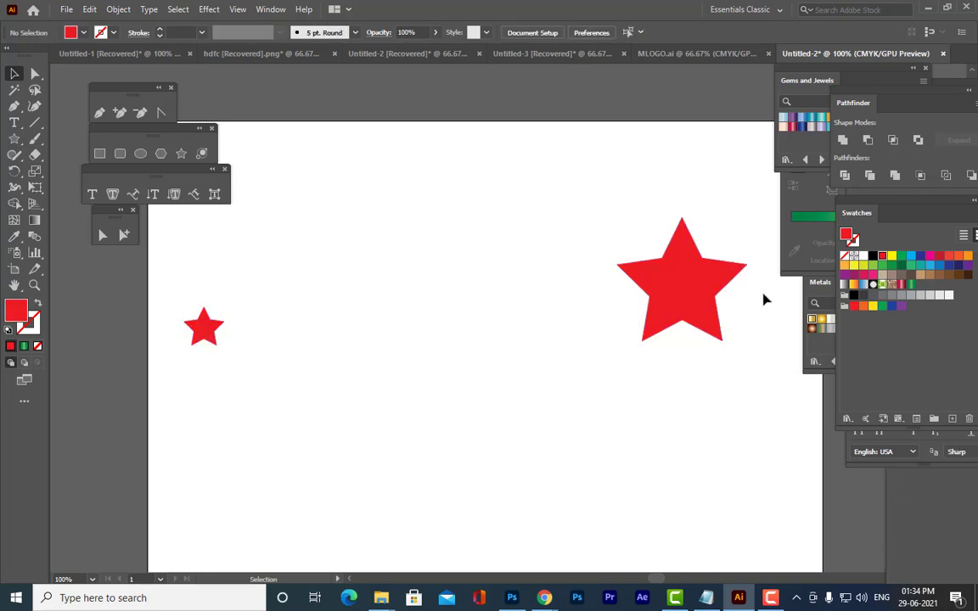
Move the large star to the artboard's lower-right corner and enlarge it slightly
left_click(626, 269)
left_click_drag(701, 291, 736, 497)
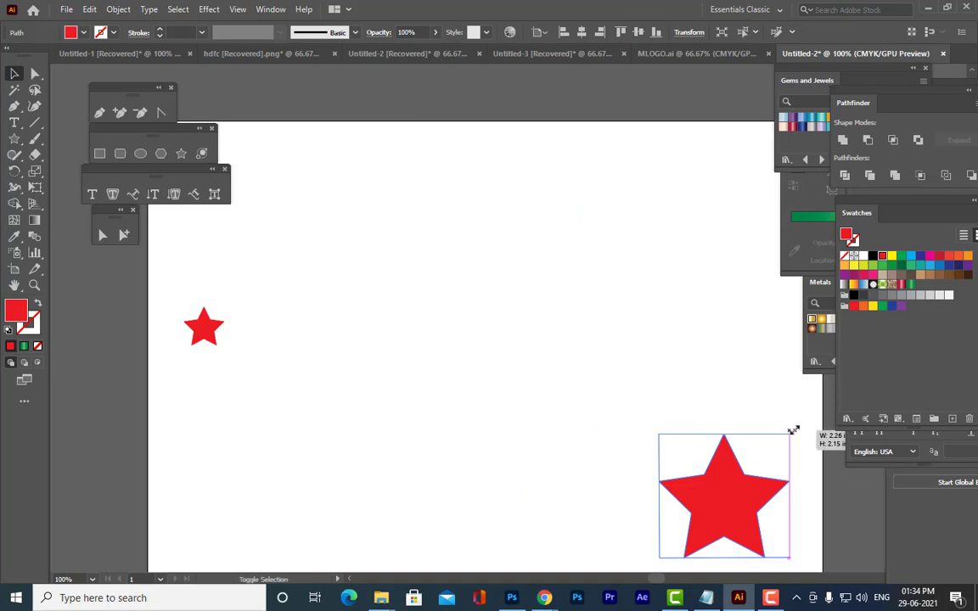
left_click_drag(789, 432, 806, 419)
Move the small star up and closer to the artboard's left edge, and deselect it
left_click(206, 337)
left_click_drag(206, 337, 179, 268)
left_click(317, 259)
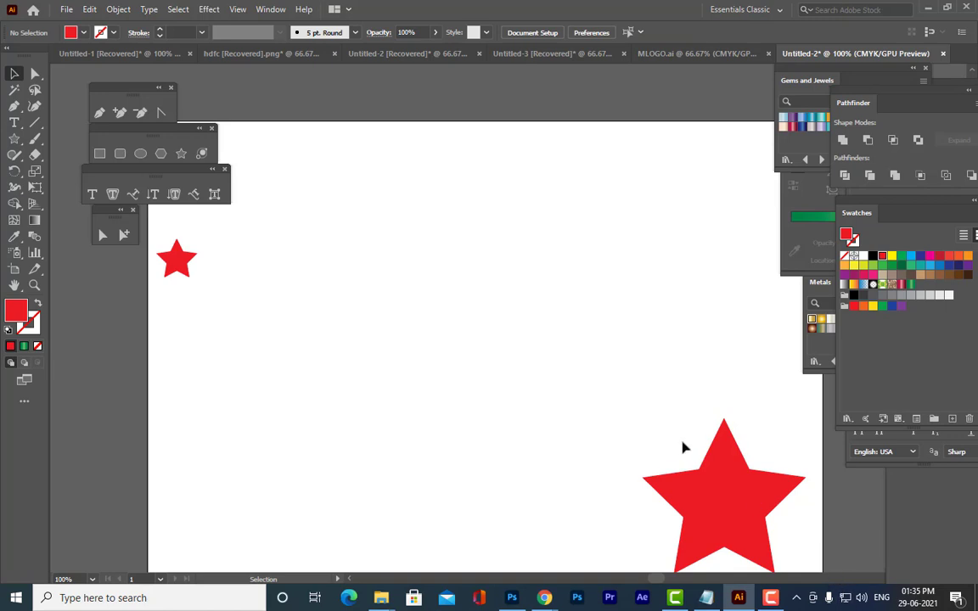
Fill the large star with dark green and deselect it
left_click(715, 475)
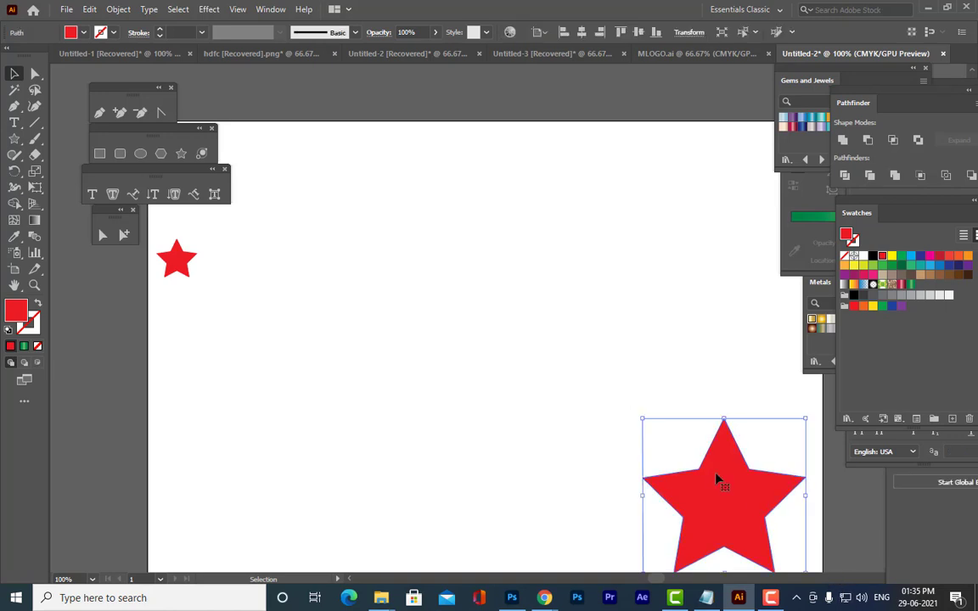
left_click(902, 265)
left_click(657, 271)
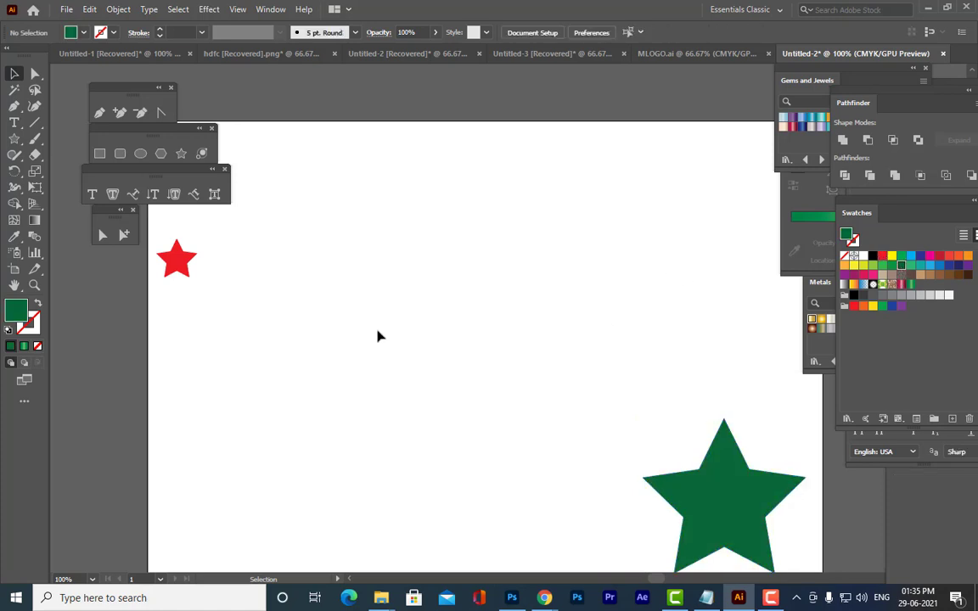
Select the red and green stars together and set their blend options to 8 specified steps
left_click(184, 263)
left_click(724, 498)
scroll(608, 355, "down", 1)
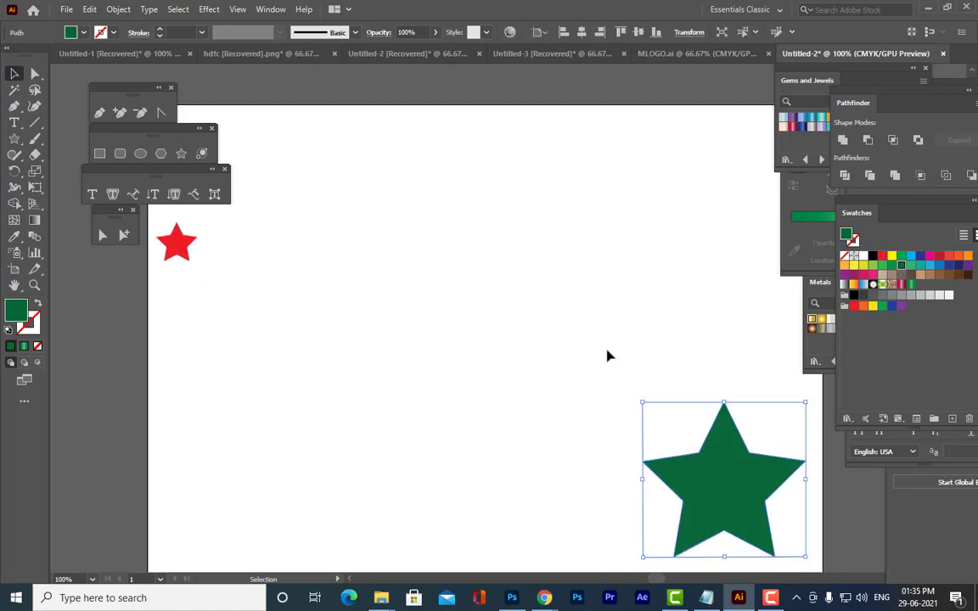
left_click(185, 246)
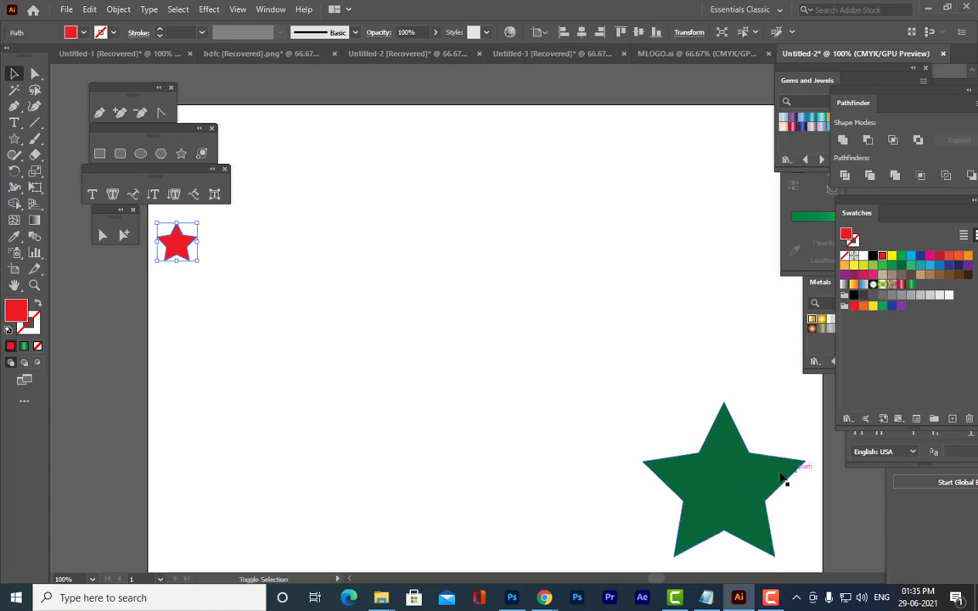
left_click(752, 476, "shift")
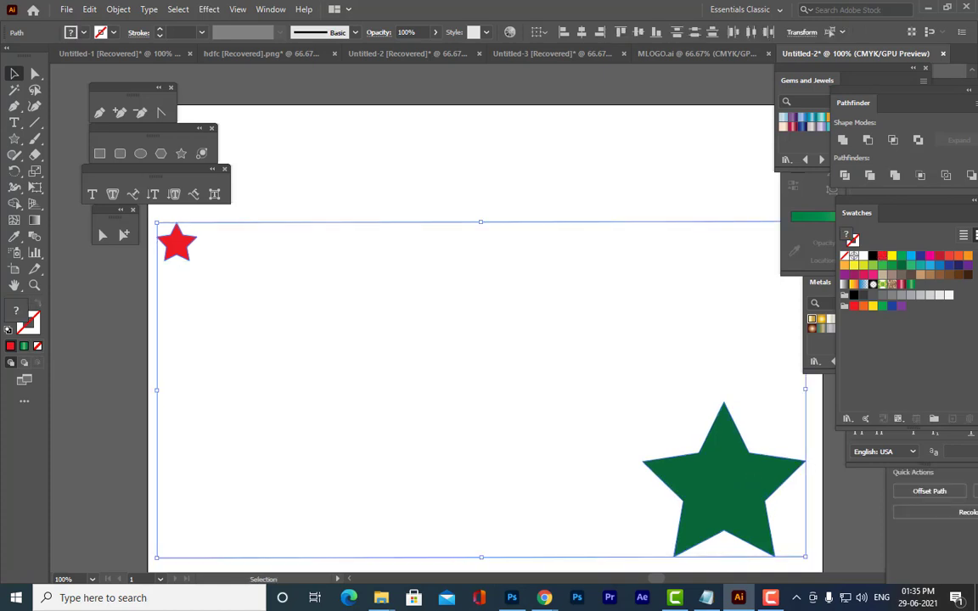
left_click(118, 8)
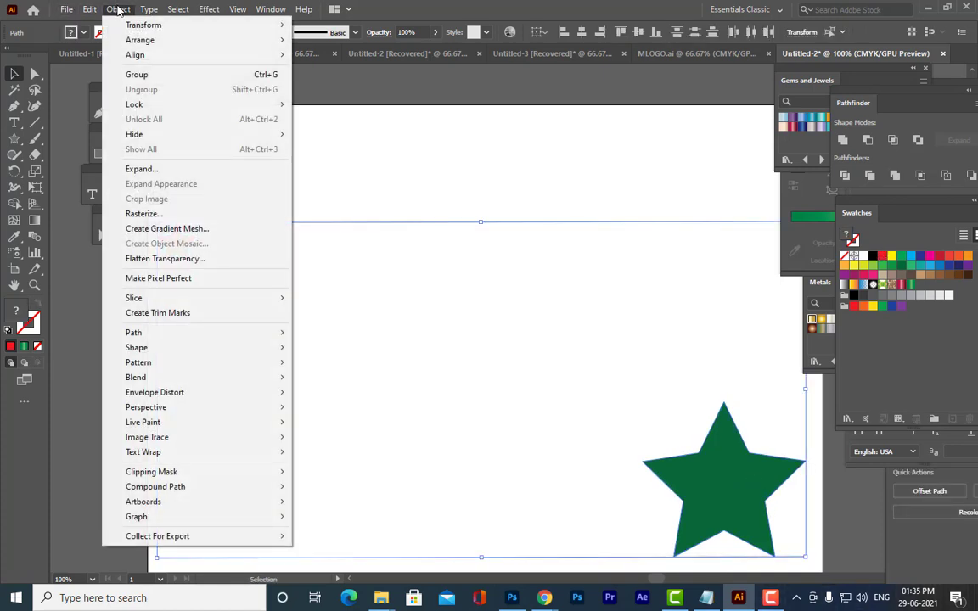
mouse_move(168, 379)
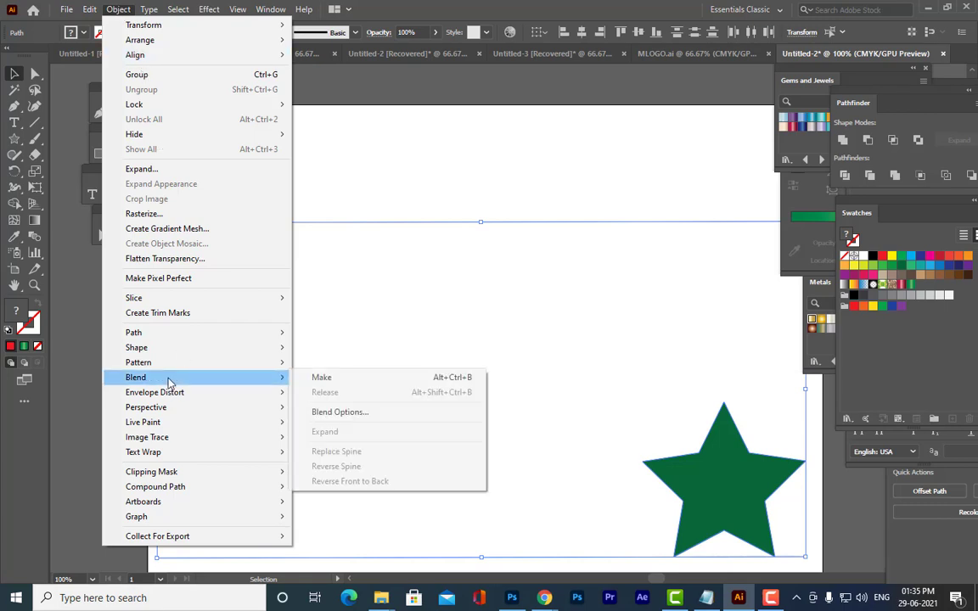
left_click(321, 414)
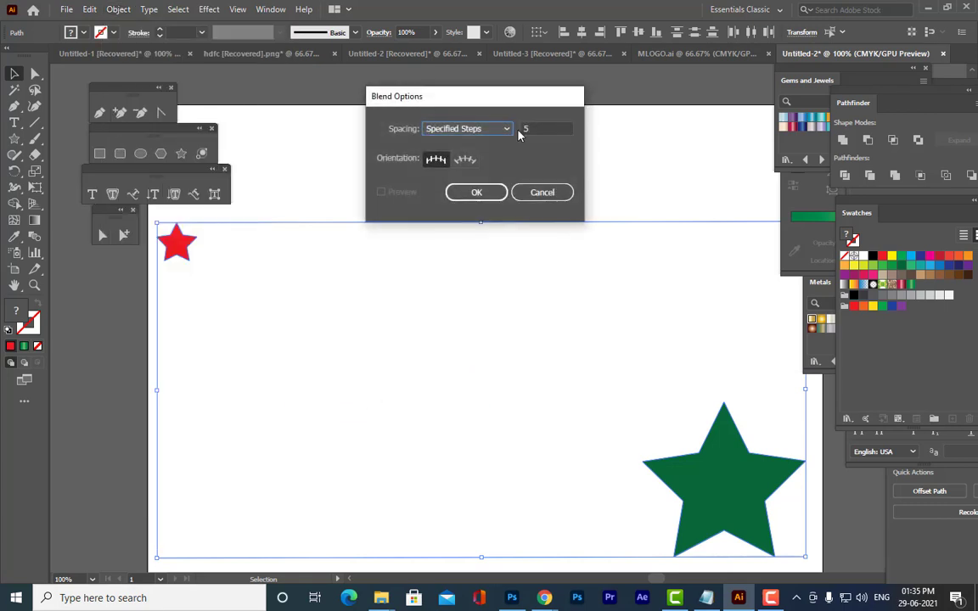
left_click_drag(513, 100, 584, 85)
key("Tab")
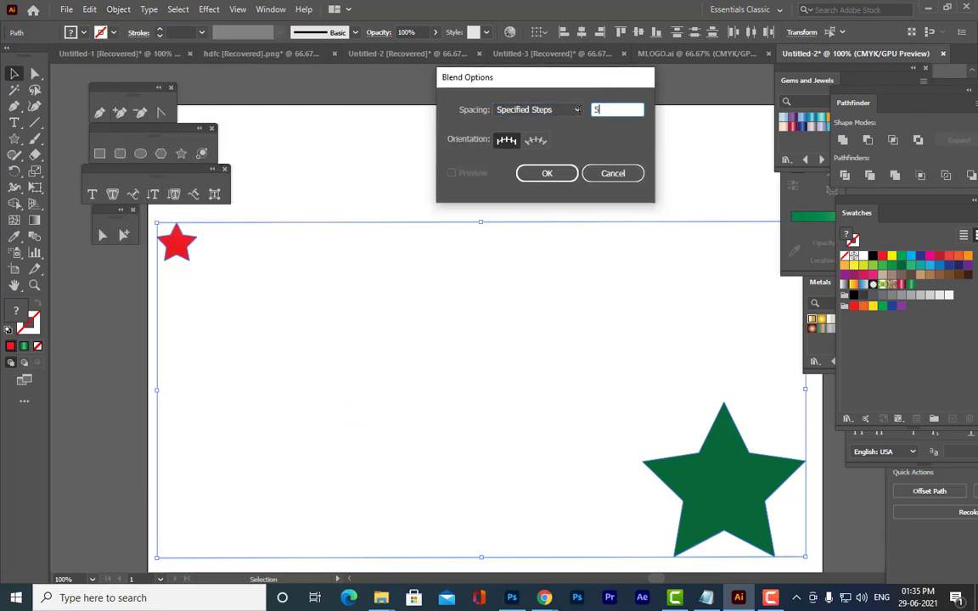
type("8")
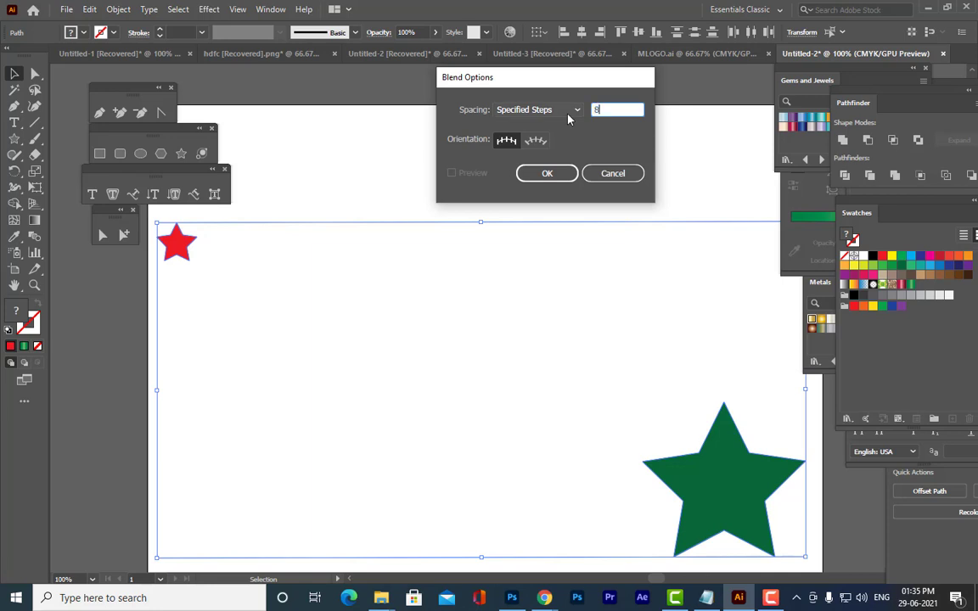
left_click(554, 178)
Make the blend between the small red star and the large green star
left_click(118, 8)
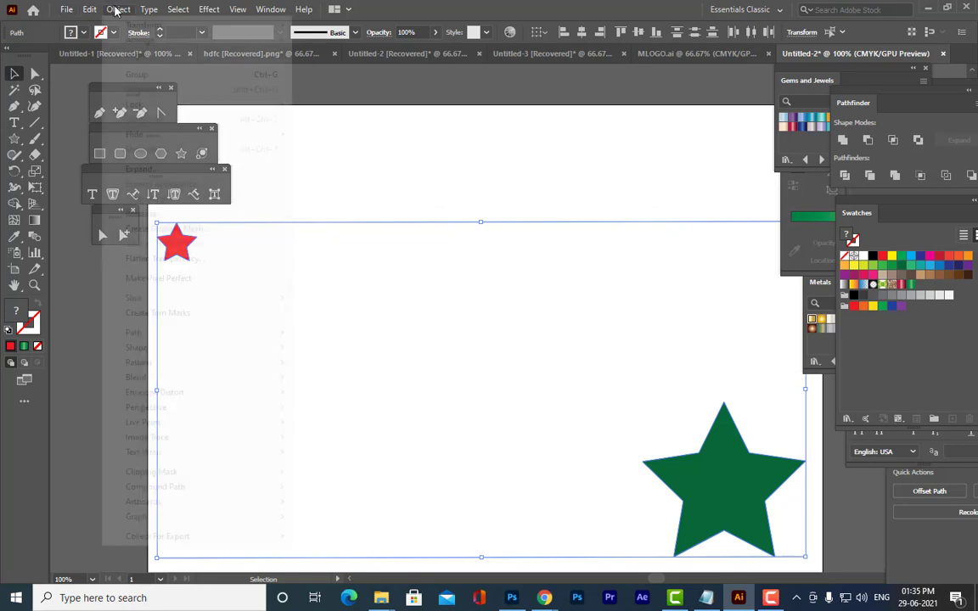
mouse_move(163, 381)
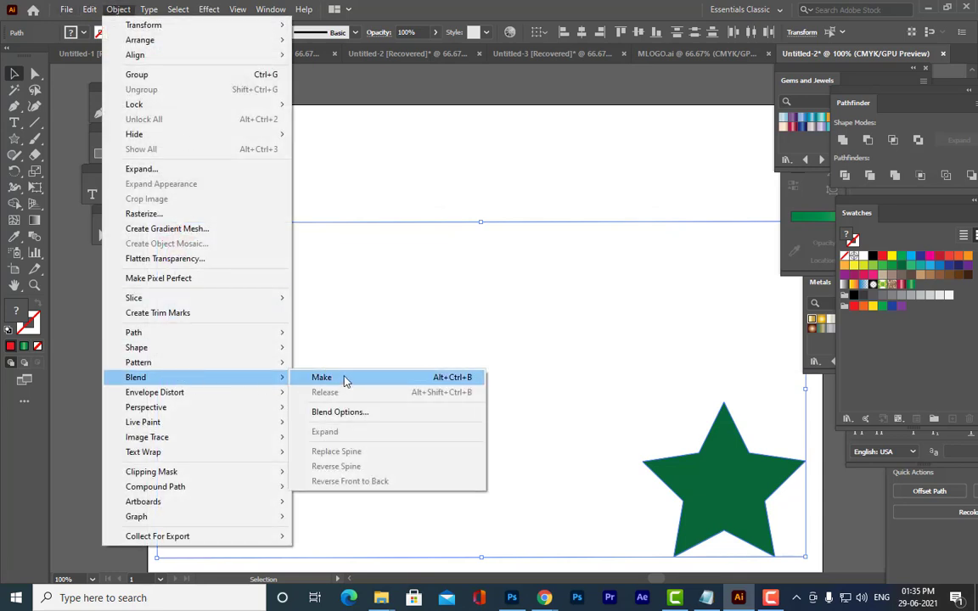
left_click(473, 378)
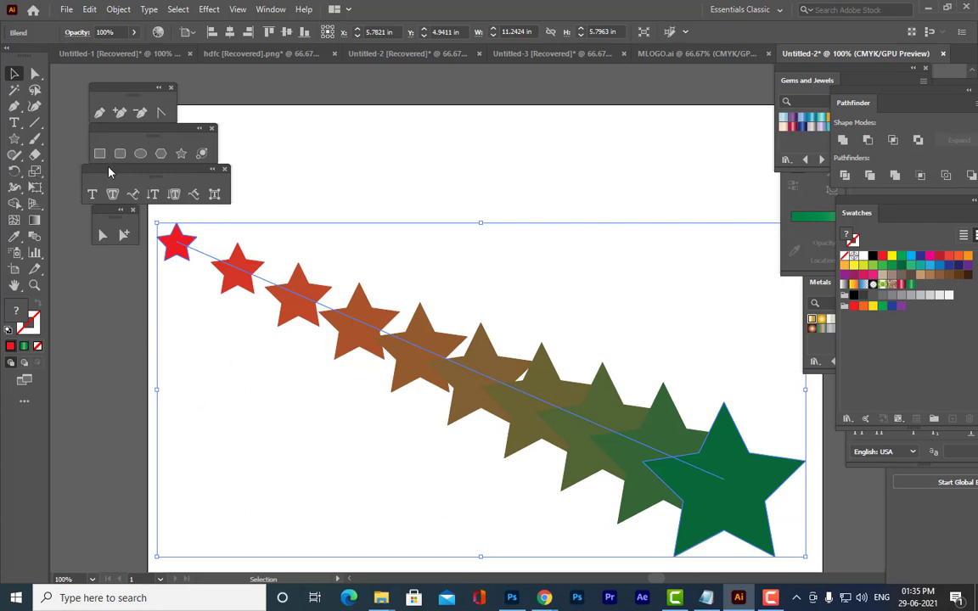
Move the floating type tools beside the pen tools and the floating direct selection tools beneath the shape tools
left_click_drag(108, 172, 205, 92)
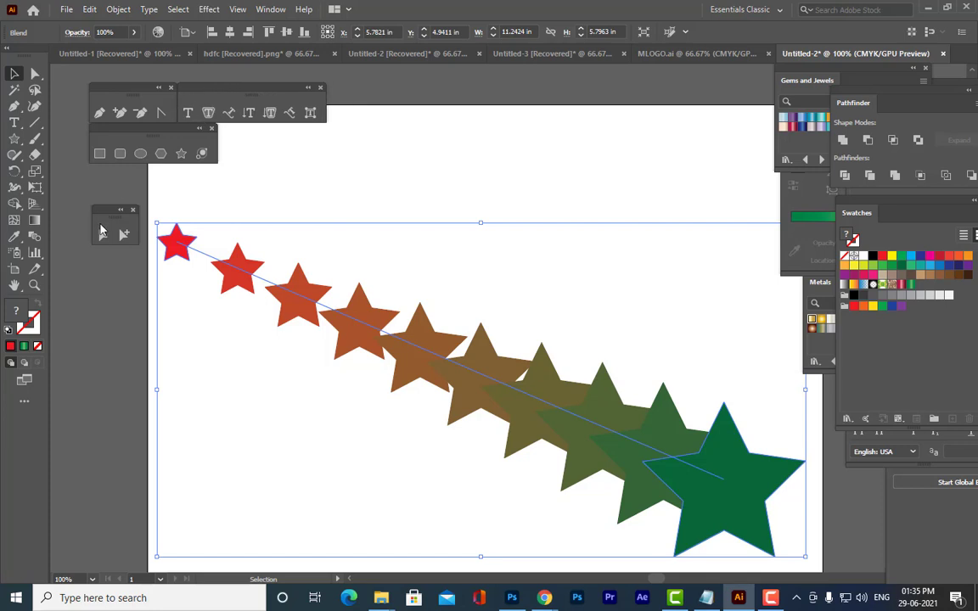
left_click_drag(95, 210, 100, 174)
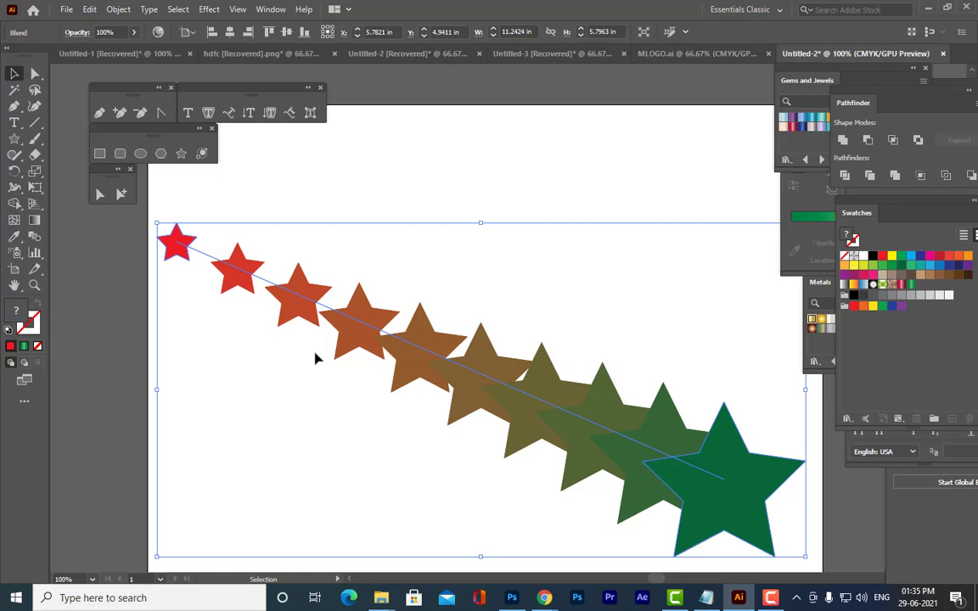
Delete the blended stars and show the whole empty artboard at 66.67%
key("Delete")
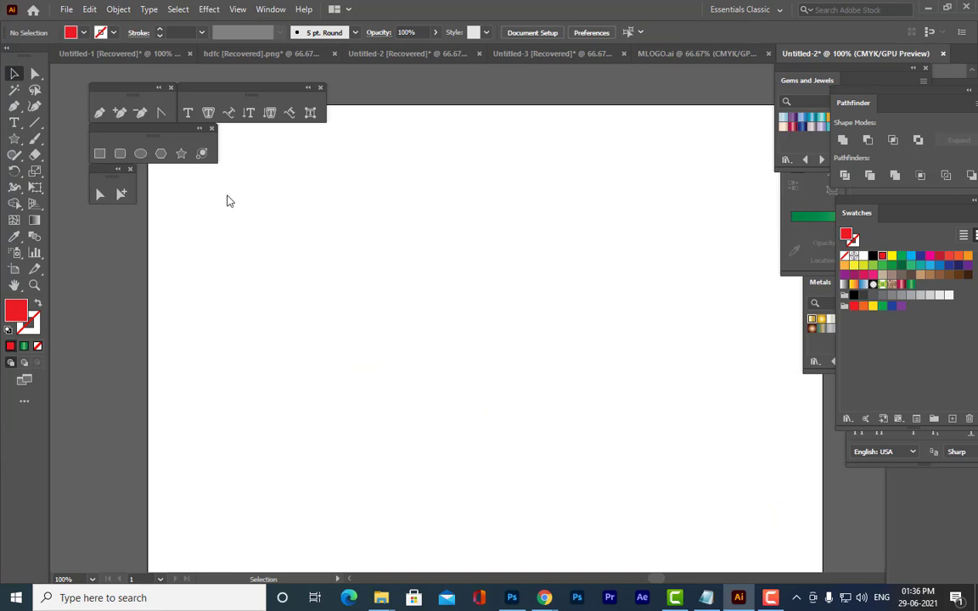
left_click(118, 10)
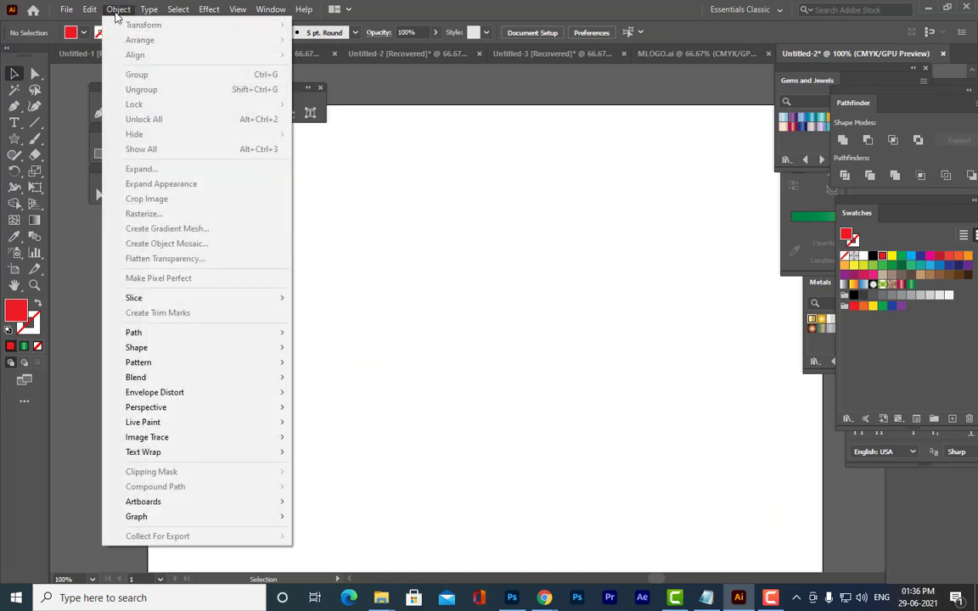
left_click(118, 10)
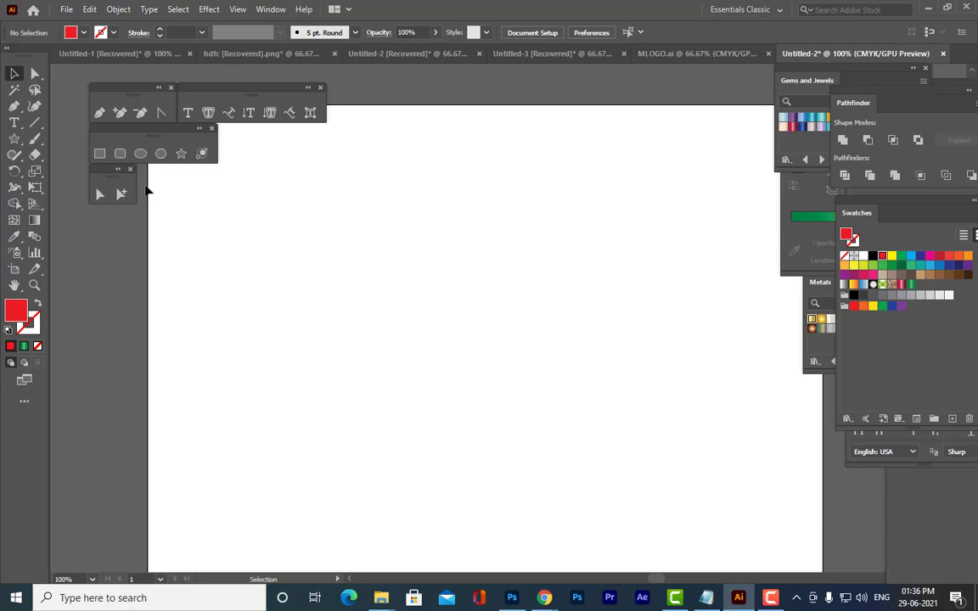
key("ctrl+minus")
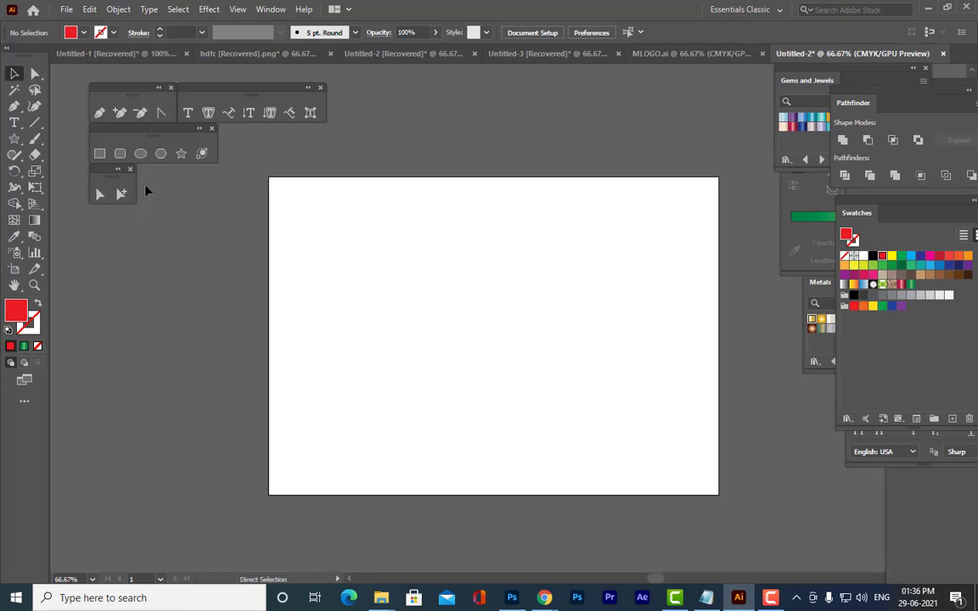
key("ctrl+equal")
key("ctrl+minus")
scroll(293, 301, "down", 2)
scroll(314, 284, "up", 2)
Switch to Chrome, open Google Images and search for "ORGANIC WAVES"
mouse_move(544, 598)
left_click(414, 480)
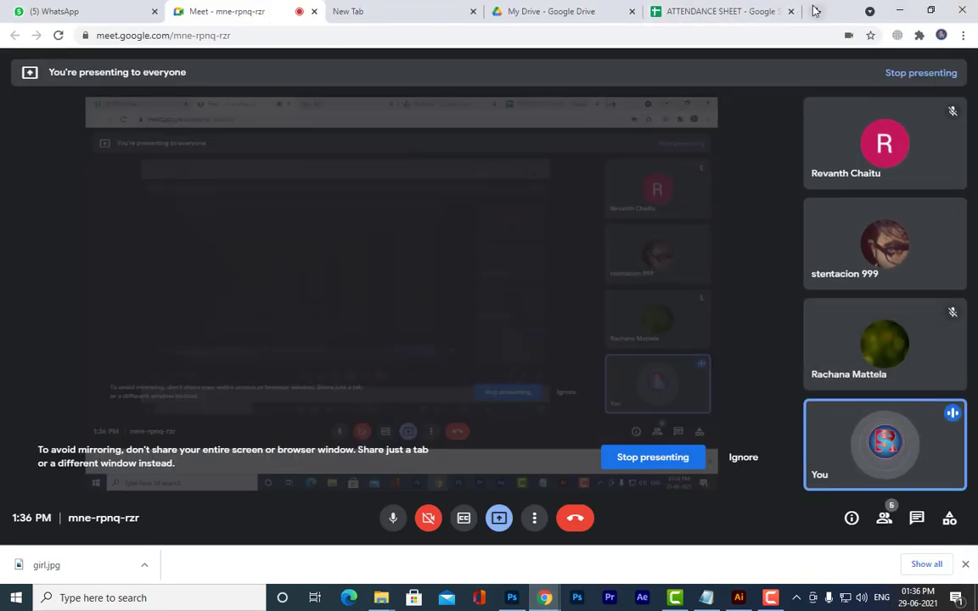
left_click(813, 10)
left_click(878, 93)
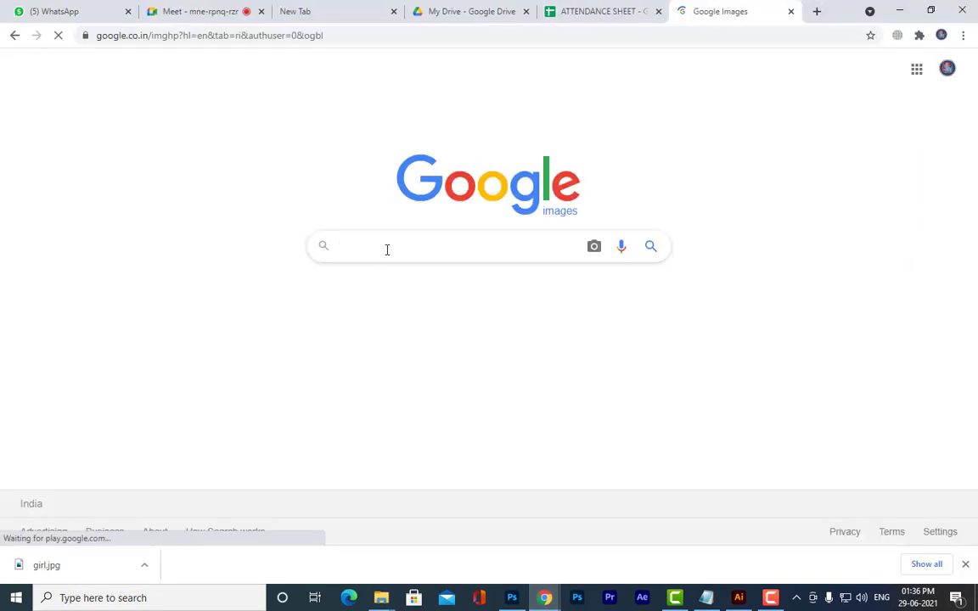
type("ORG")
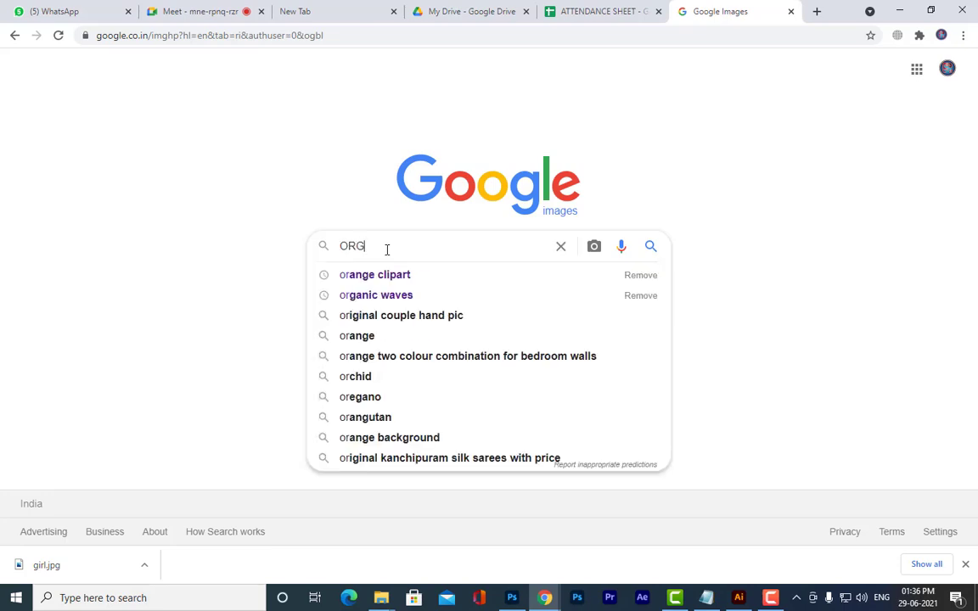
type("ANIC WAVES")
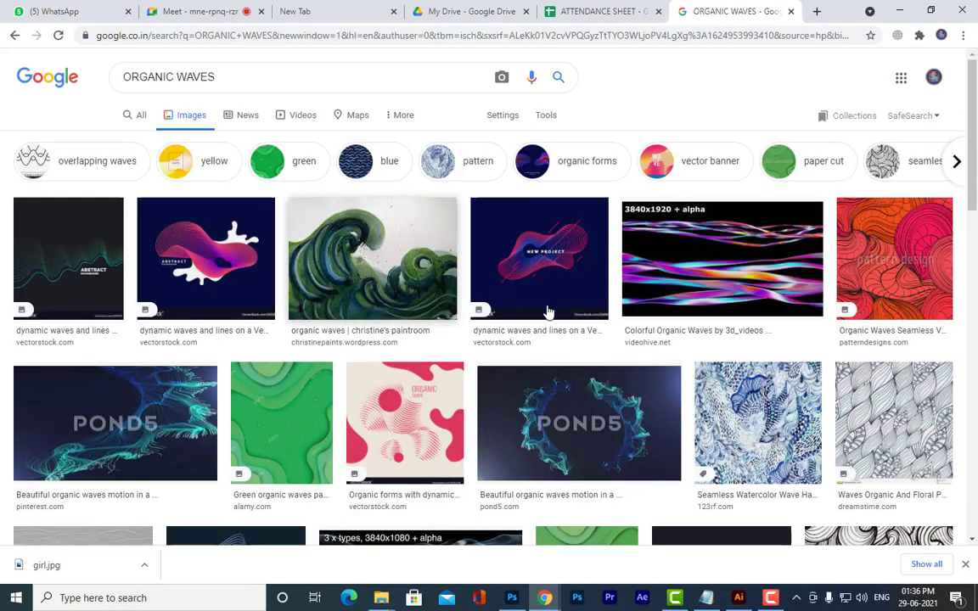
Browse the image results and preview the Freepik organic shape and the Pond5 organic waves picture with its related images
scroll(548, 312, "down", 2)
scroll(611, 310, "up", 1)
scroll(593, 327, "down", 1)
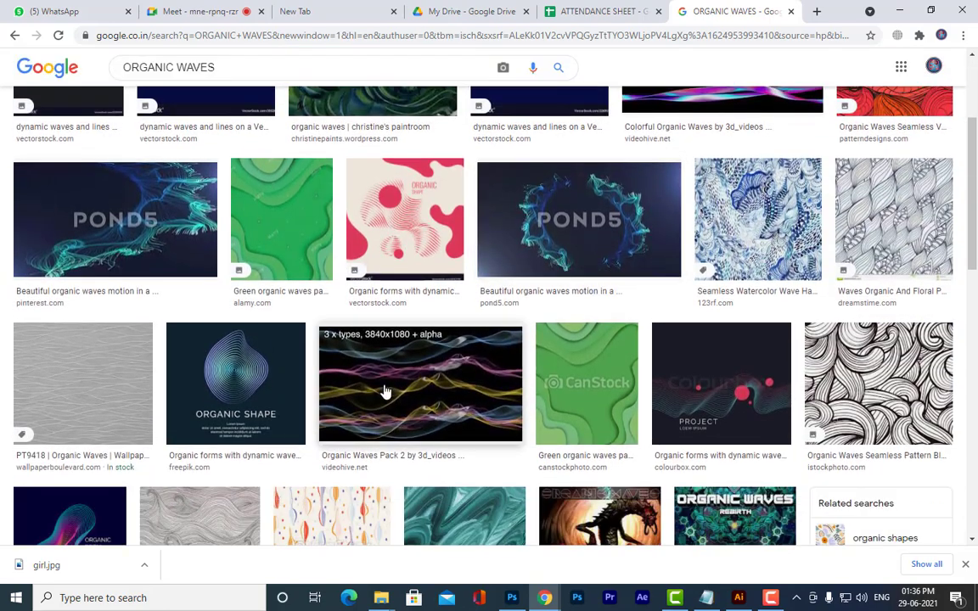
left_click(227, 410)
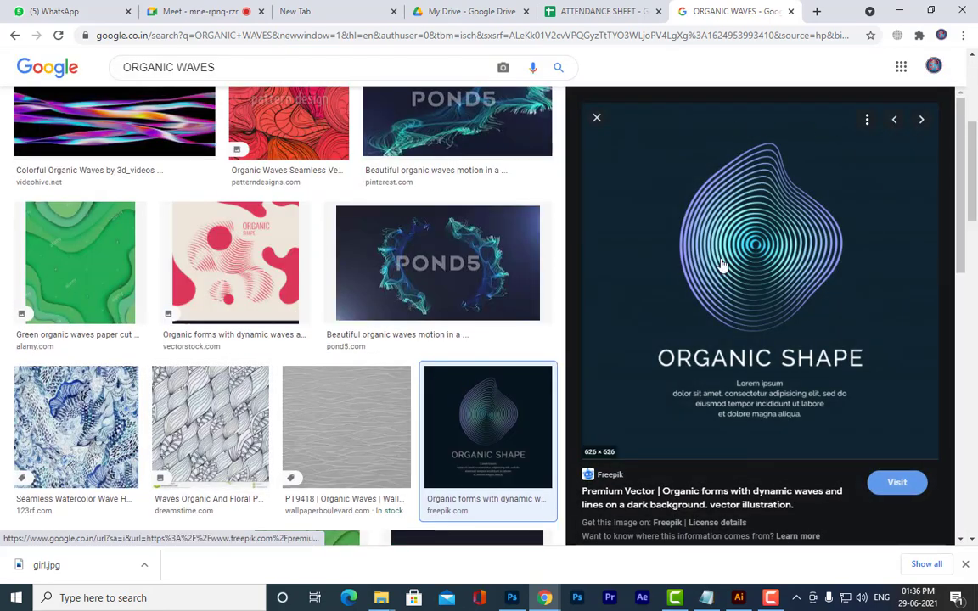
left_click(595, 119)
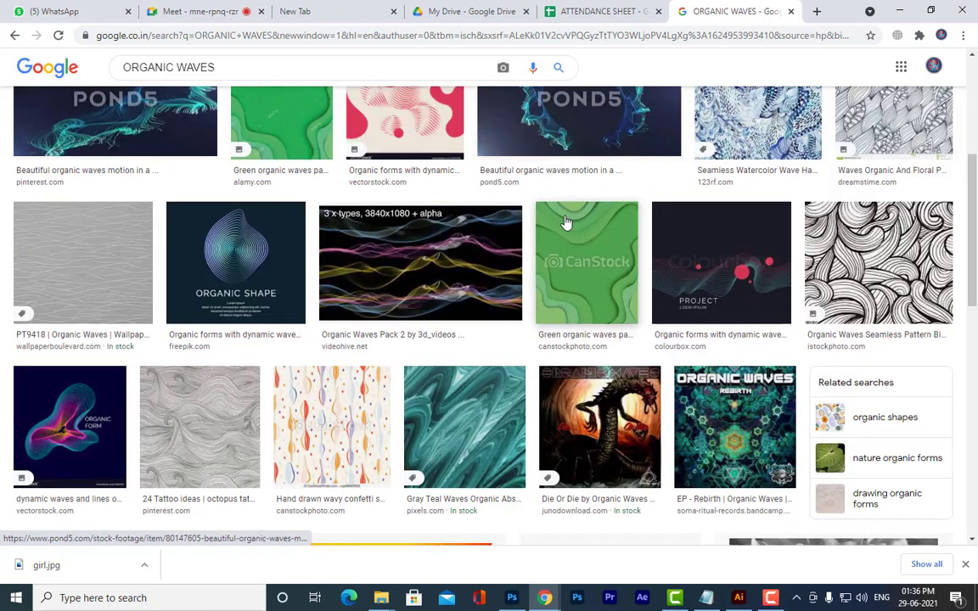
scroll(578, 258, "up", 2)
left_click(579, 257)
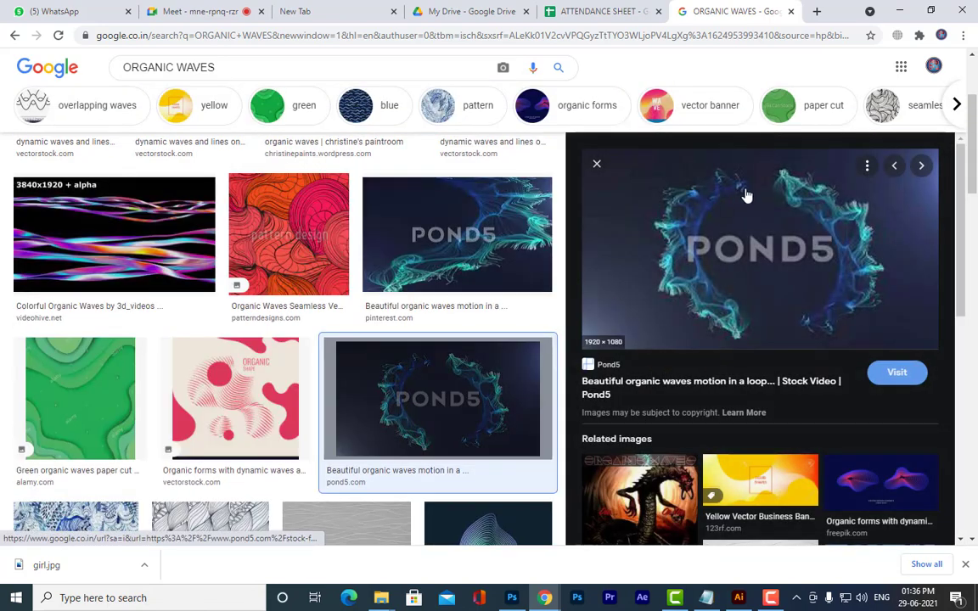
scroll(813, 383, "down", 3)
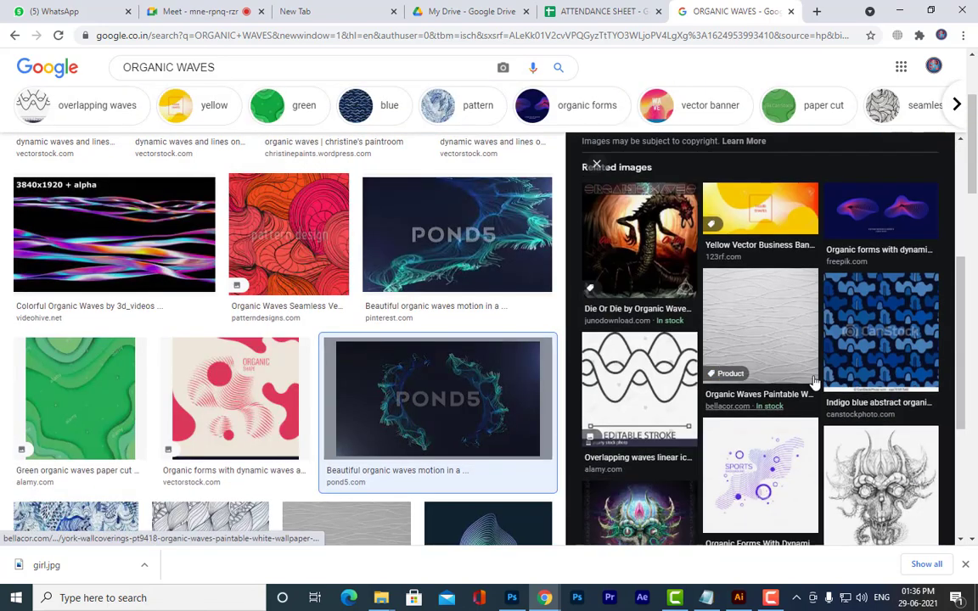
Examine the related Freepik images of organic forms, including the wavy-line "DESIGN BACKGROUND" illustration and its related designs
left_click(901, 192)
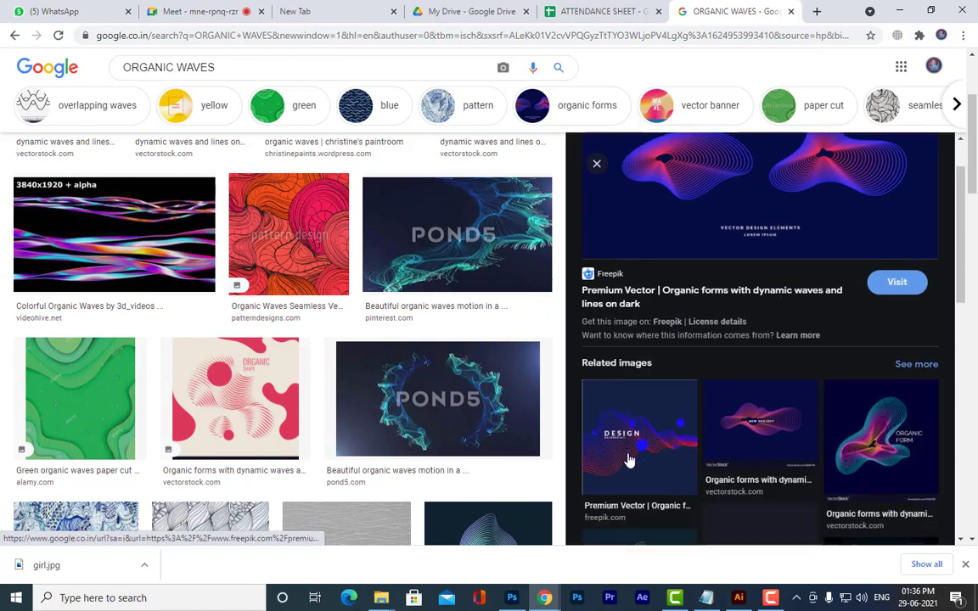
left_click(629, 459)
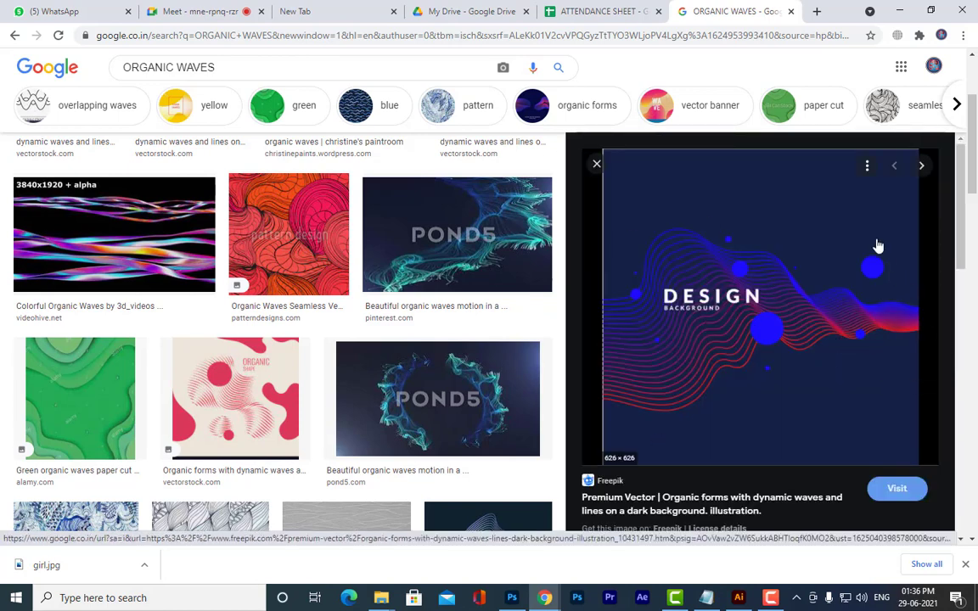
scroll(878, 246, "down", 6)
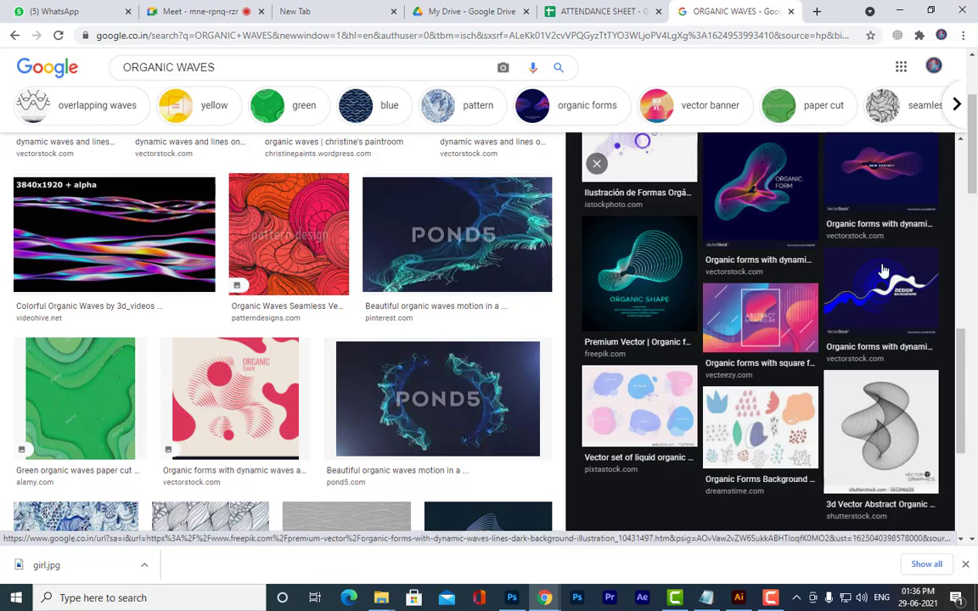
scroll(791, 414, "up", 3)
scroll(791, 413, "up", 2)
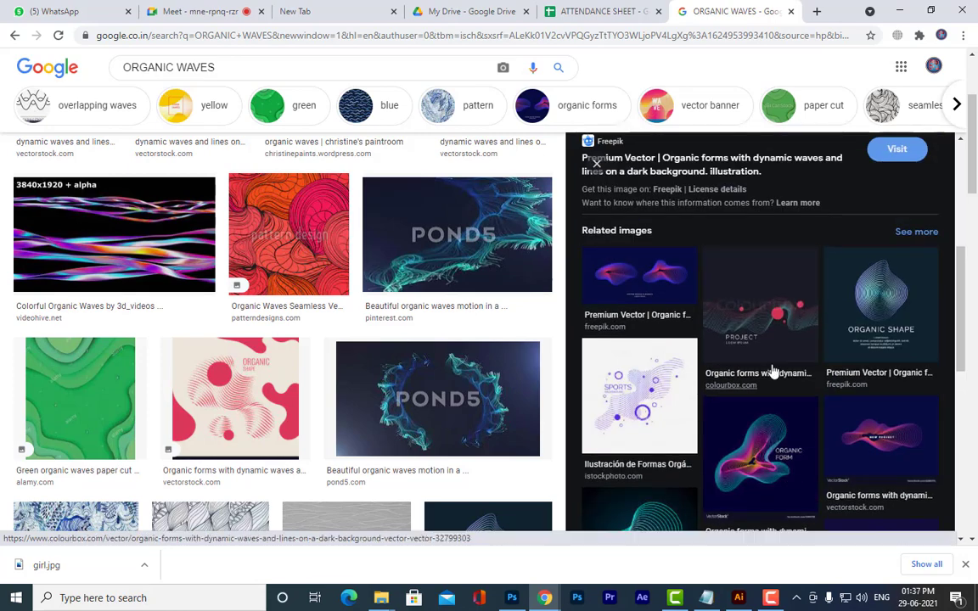
scroll(628, 318, "up", 3)
scroll(631, 322, "up", 2)
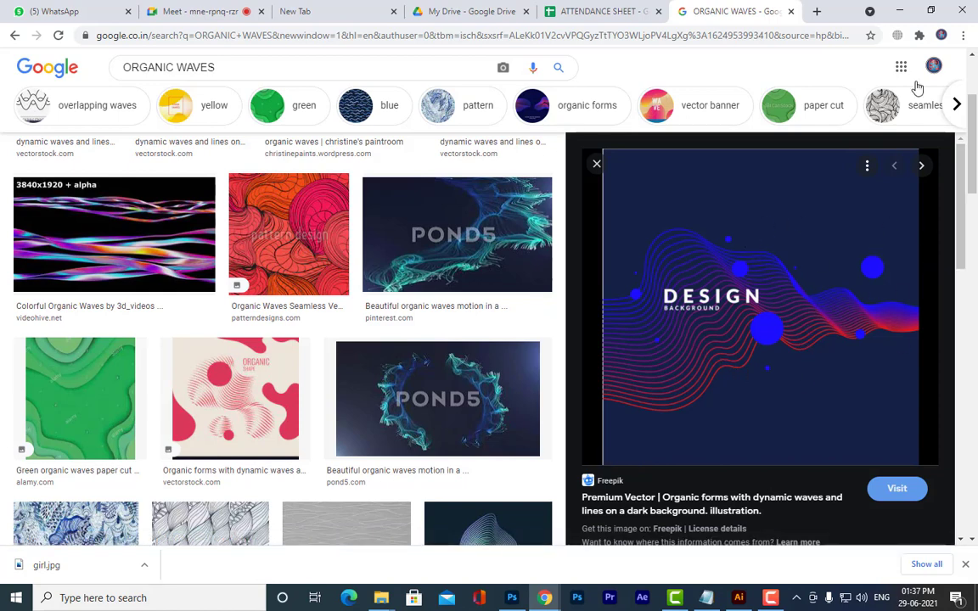
Return to Illustrator and set the Pen tool up with a red stroke and no fill
left_click(898, 10)
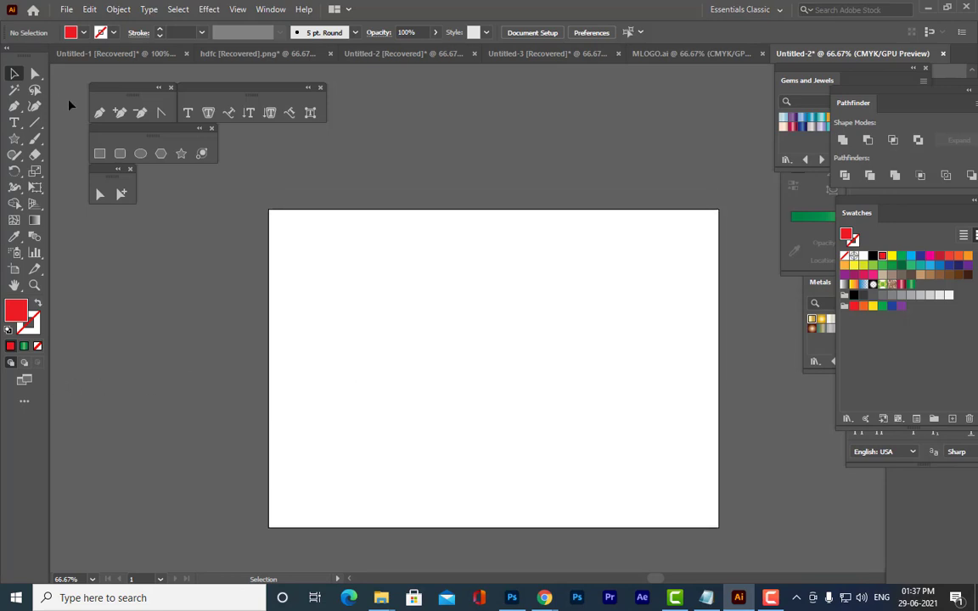
left_click(100, 115)
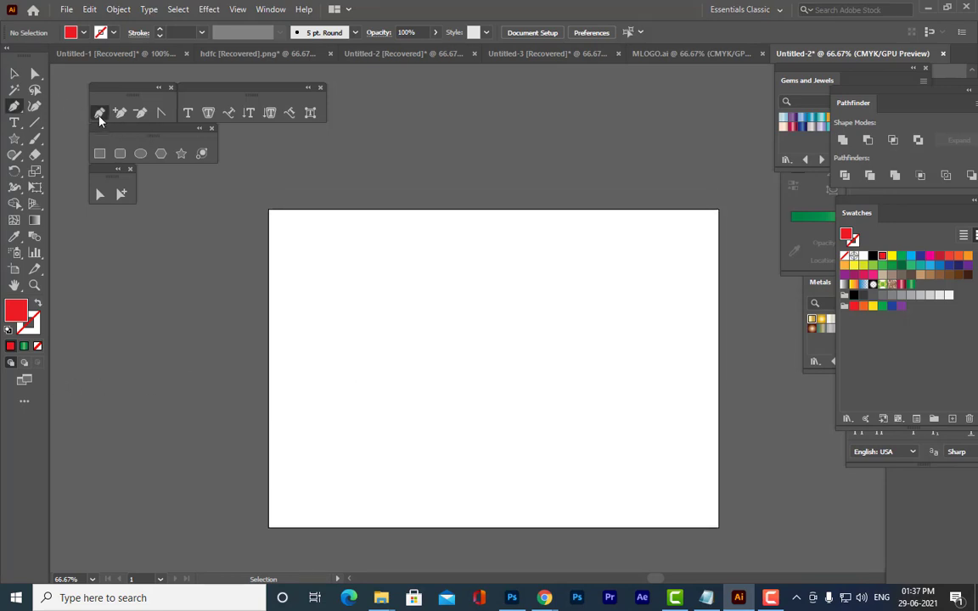
left_click(32, 331)
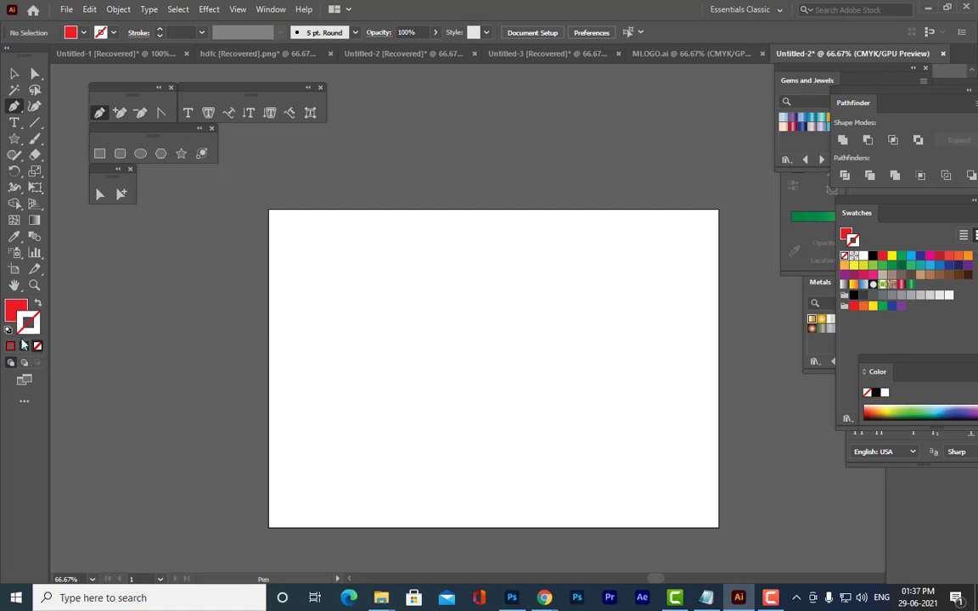
left_click(11, 346)
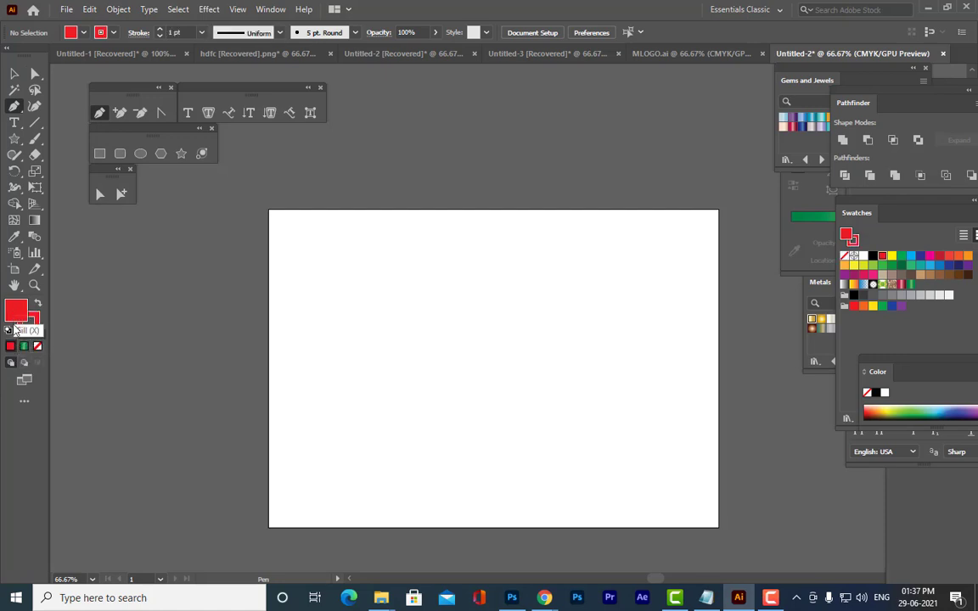
left_click(37, 346)
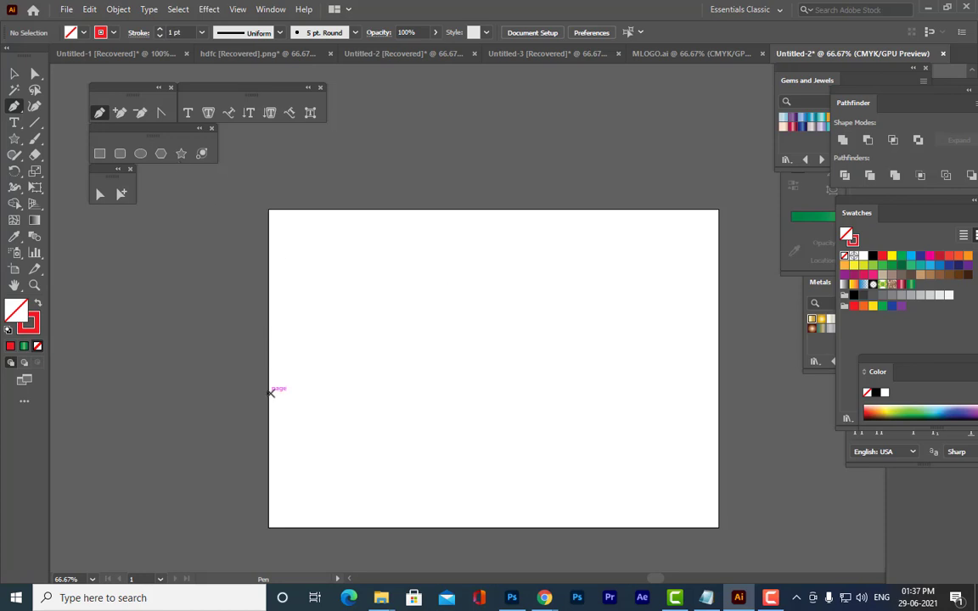
Draw an open wavy path with one crest and one trough, running from the artboard's left edge to its right edge
left_click(269, 393)
left_click_drag(447, 309, 528, 398)
left_click_drag(606, 433, 654, 373)
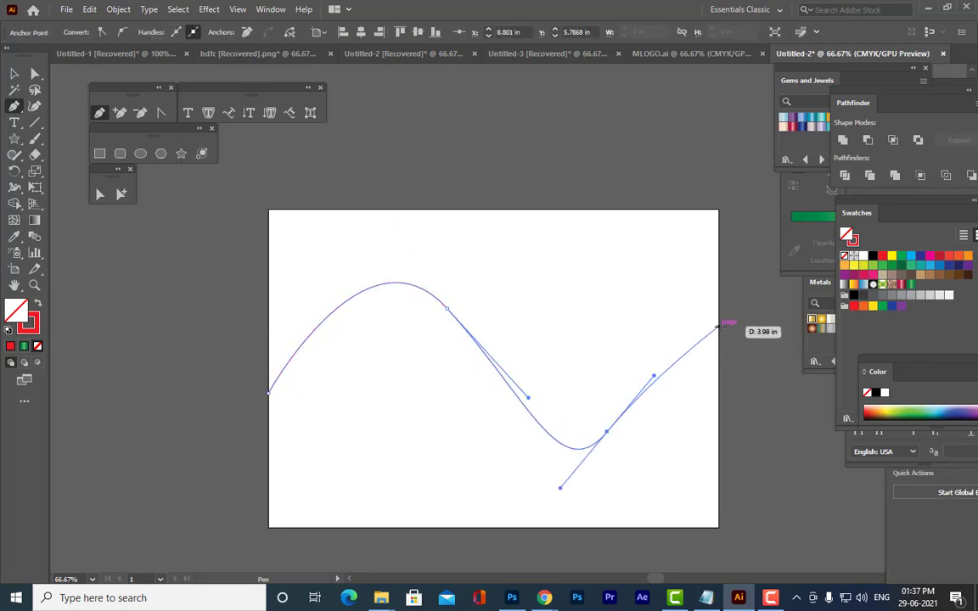
left_click(717, 327)
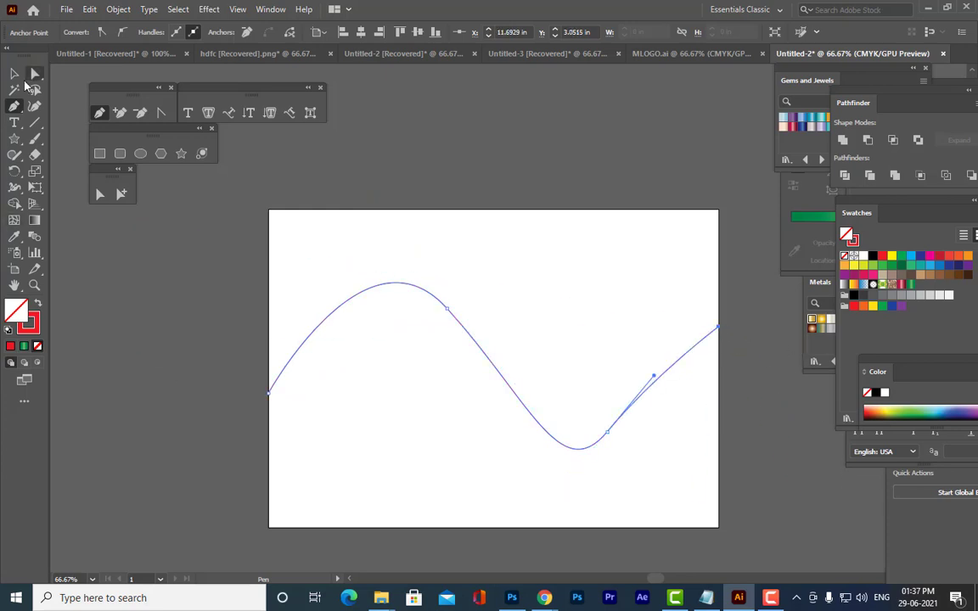
Reshape the wave by shifting its trough anchor to the right and its crest anchor down and to the right
key("a")
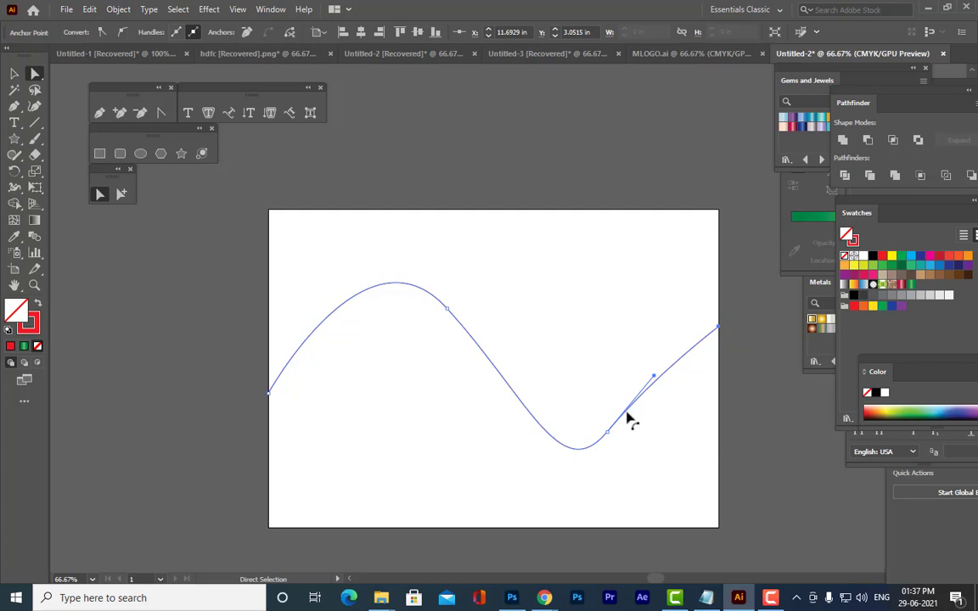
left_click(607, 433)
left_click_drag(655, 378, 639, 435)
left_click_drag(441, 312, 482, 342)
left_click(467, 301)
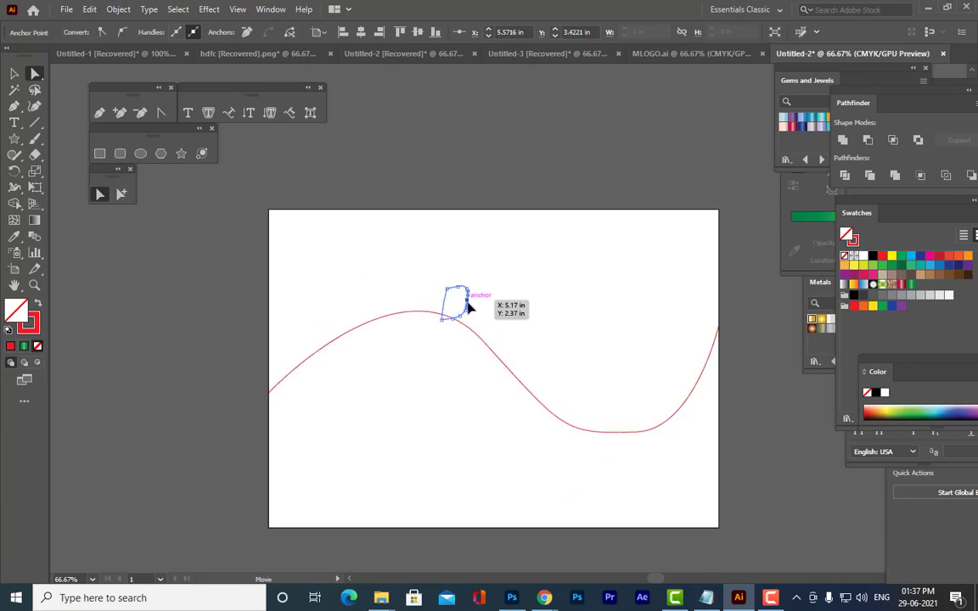
left_click(578, 315)
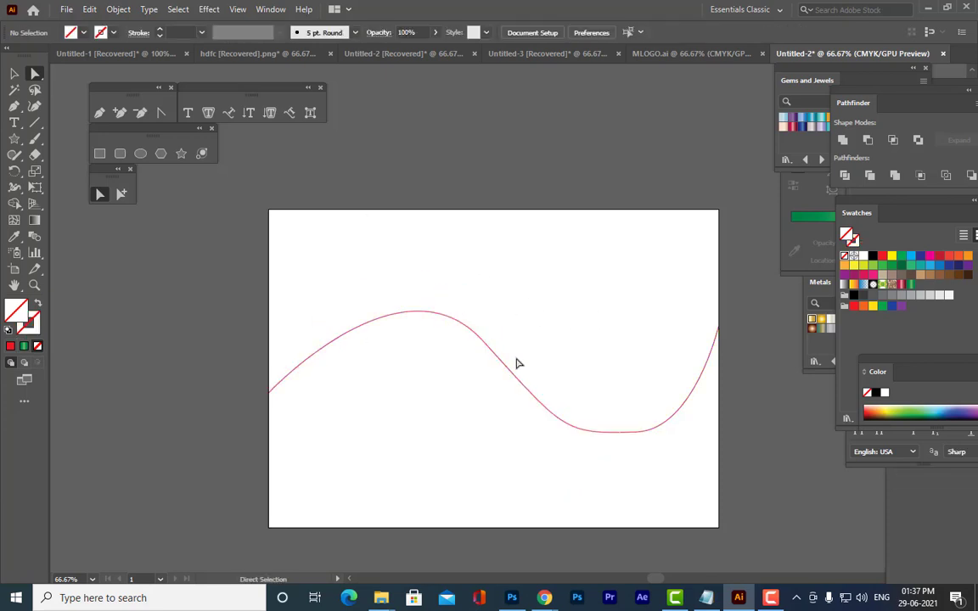
Round out the flat bottom of the wave's trough by adjusting its anchor point's curve, and deselect the path
left_click(14, 74)
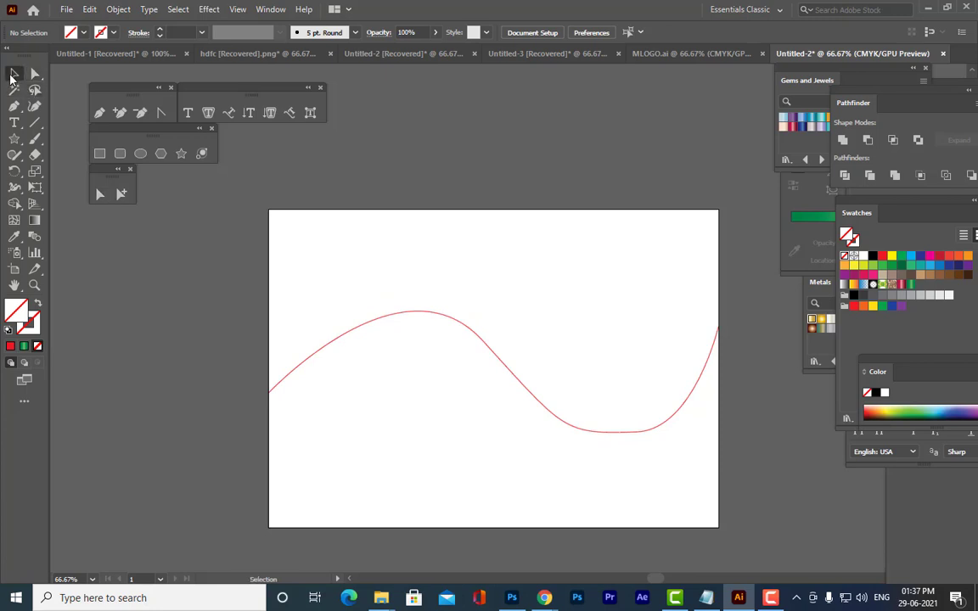
left_click(624, 431)
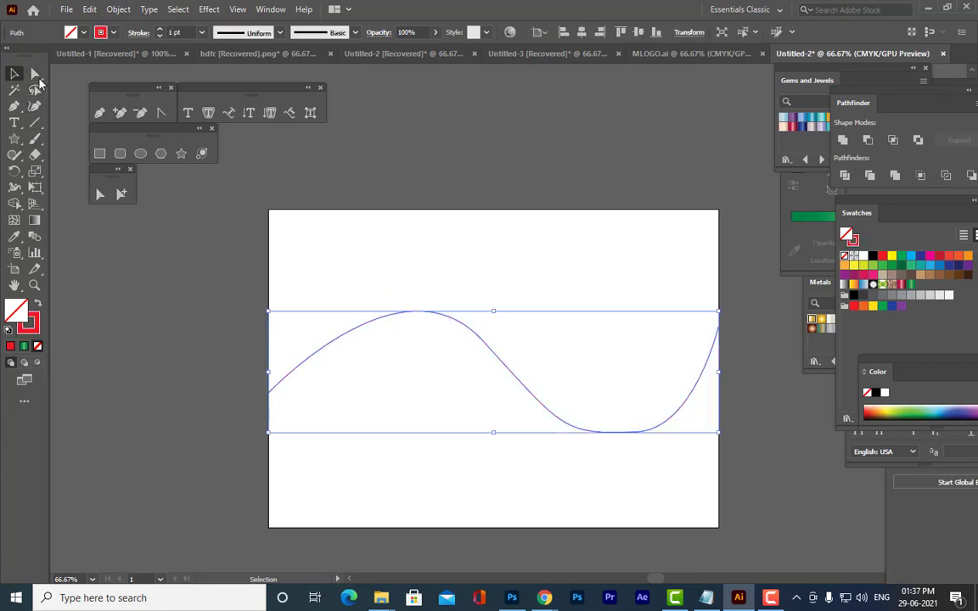
left_click(96, 195)
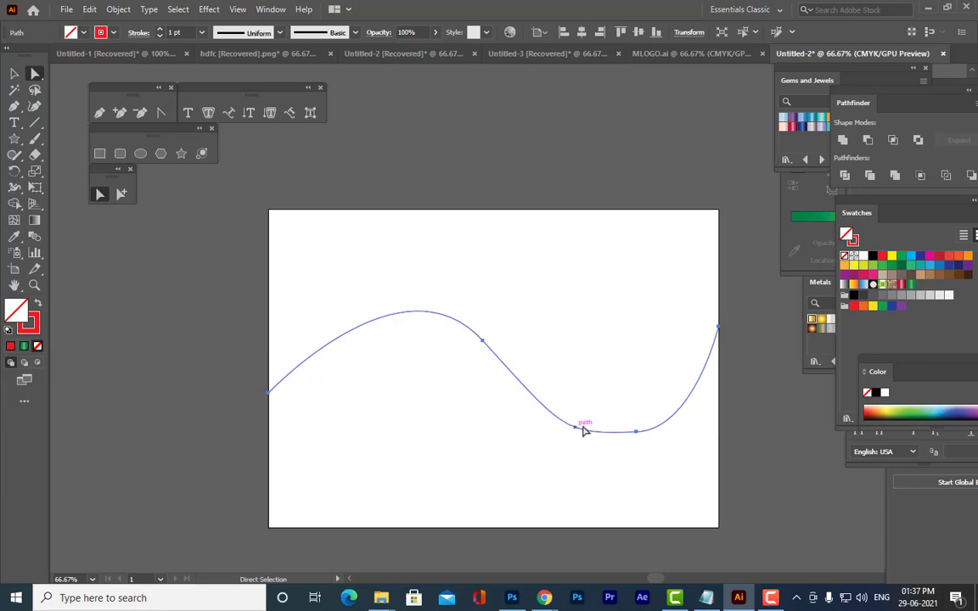
left_click(636, 431)
left_click_drag(563, 434, 642, 443)
left_click(616, 326)
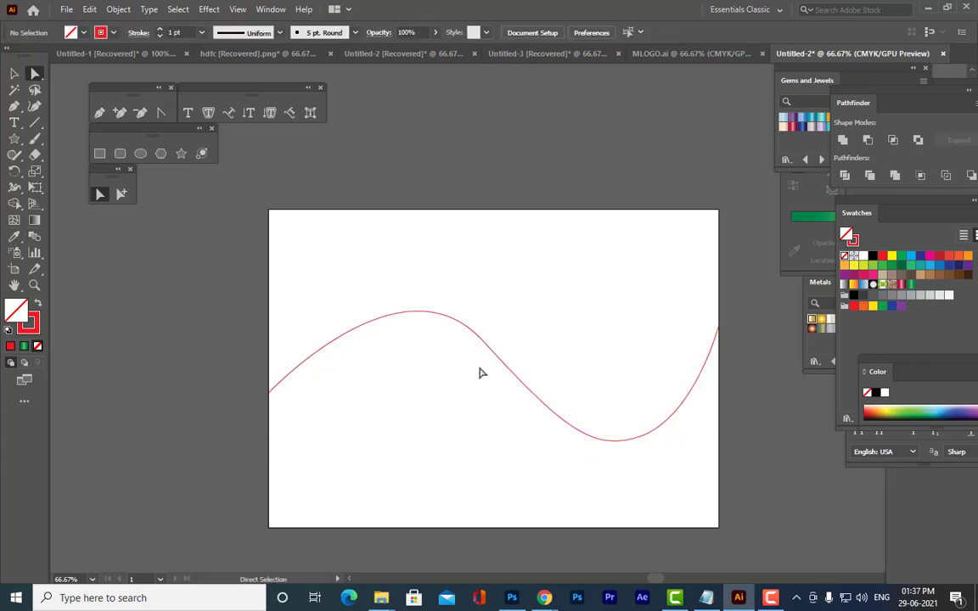
Add an anchor point on the rising slope between the wave's left end and its crest
left_click(120, 112)
left_click(319, 348)
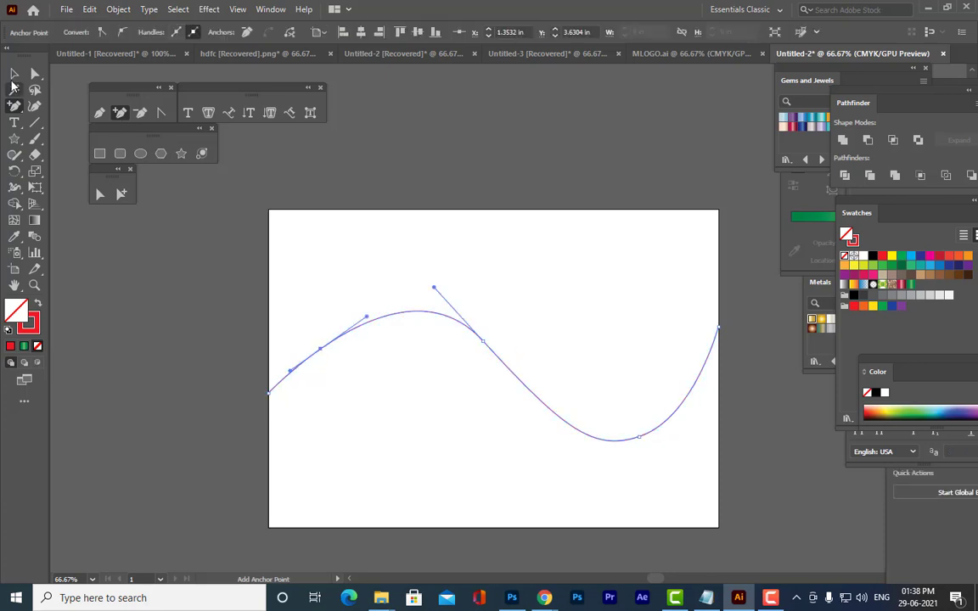
Pull the new anchor down into a left-side trough, and shift the crest anchor up and right, stretching its upper handle to smooth the crest
left_click(100, 194)
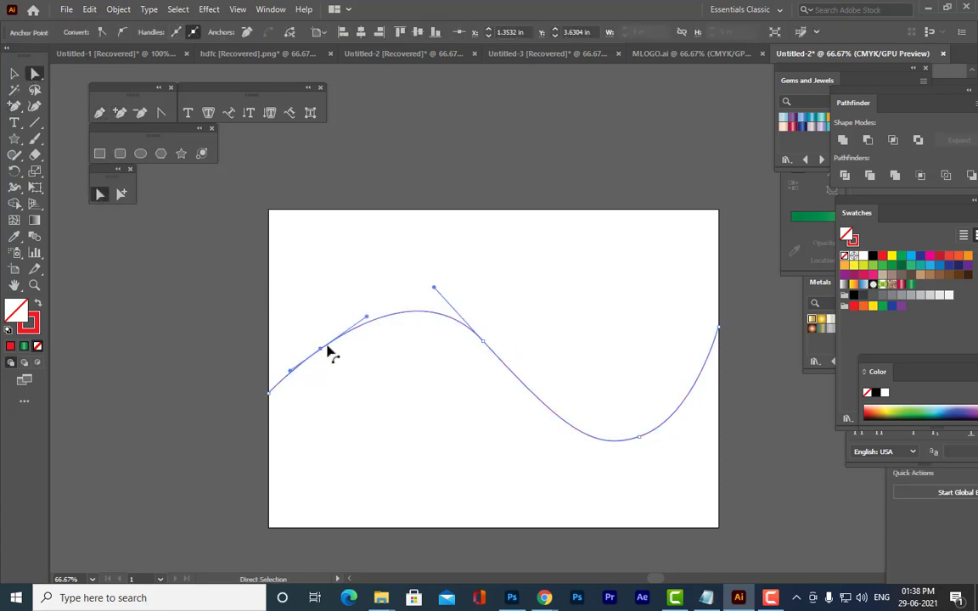
left_click_drag(321, 350, 362, 409)
left_click_drag(480, 346, 503, 326)
left_click_drag(452, 273, 430, 267)
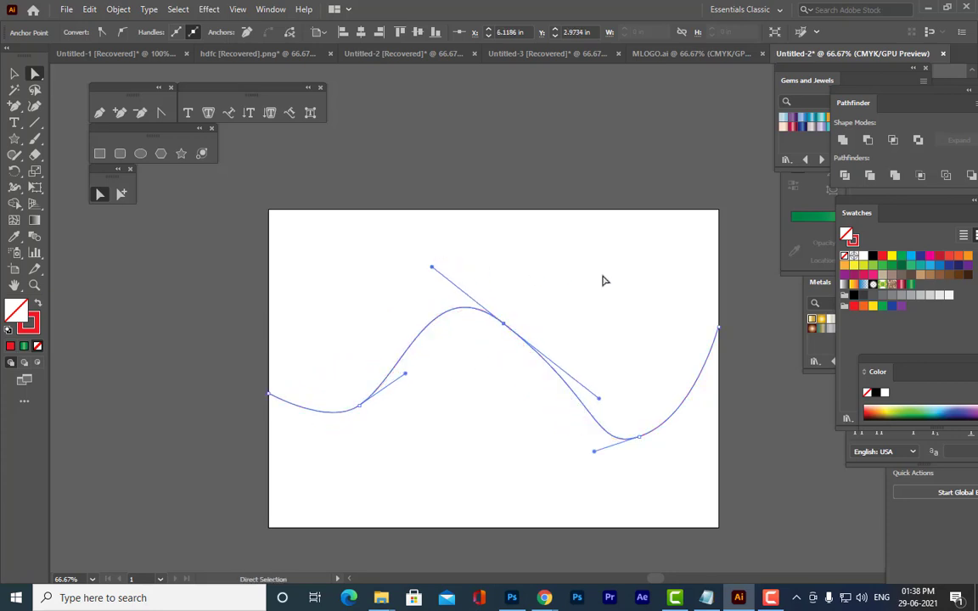
left_click(602, 279)
Shift the wave's right trough anchor slightly right, smooth the falling slope leading into it, and deselect the path
left_click_drag(615, 433, 644, 442)
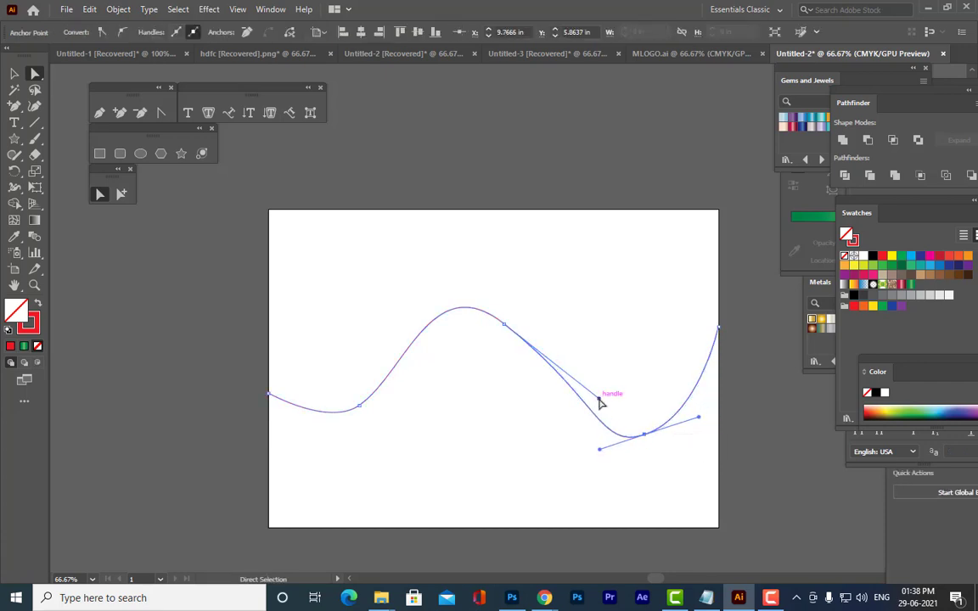
left_click(567, 392)
left_click_drag(569, 389, 571, 389)
left_click(642, 343)
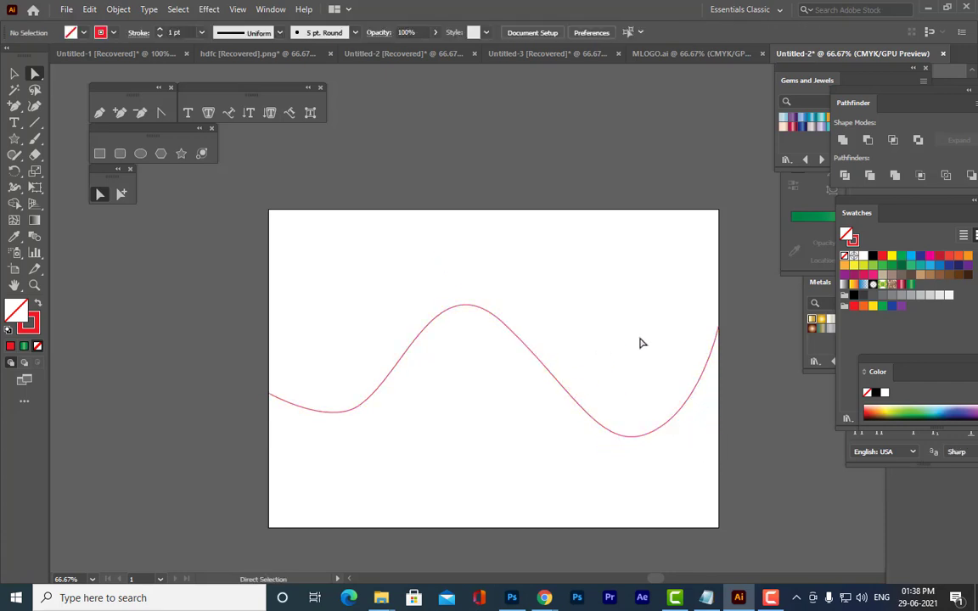
Draw a second open wave with a crest, a deep trough and another crest, from the artboard's left edge to near its bottom-right corner
left_click(97, 116)
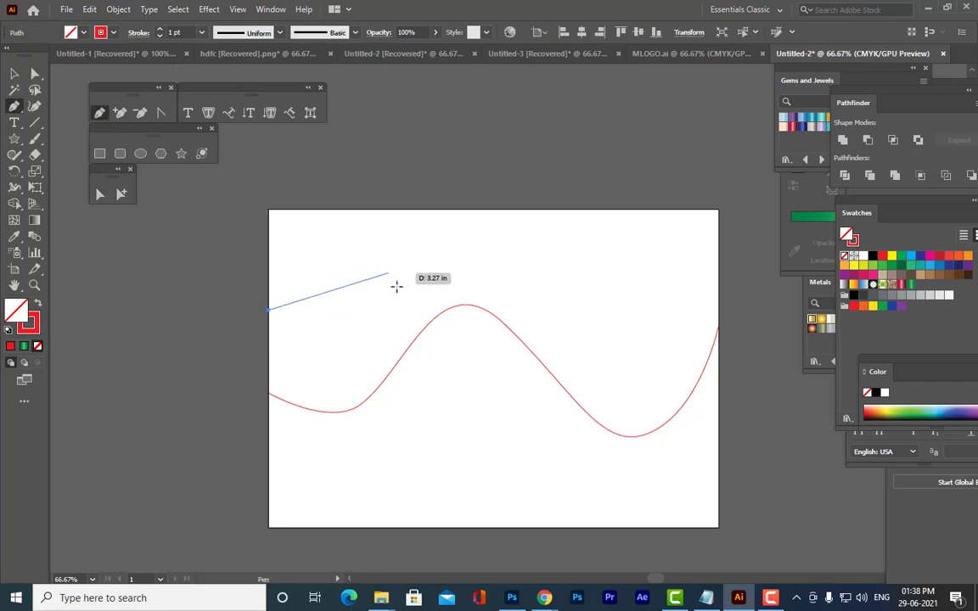
left_click_drag(395, 283, 550, 469)
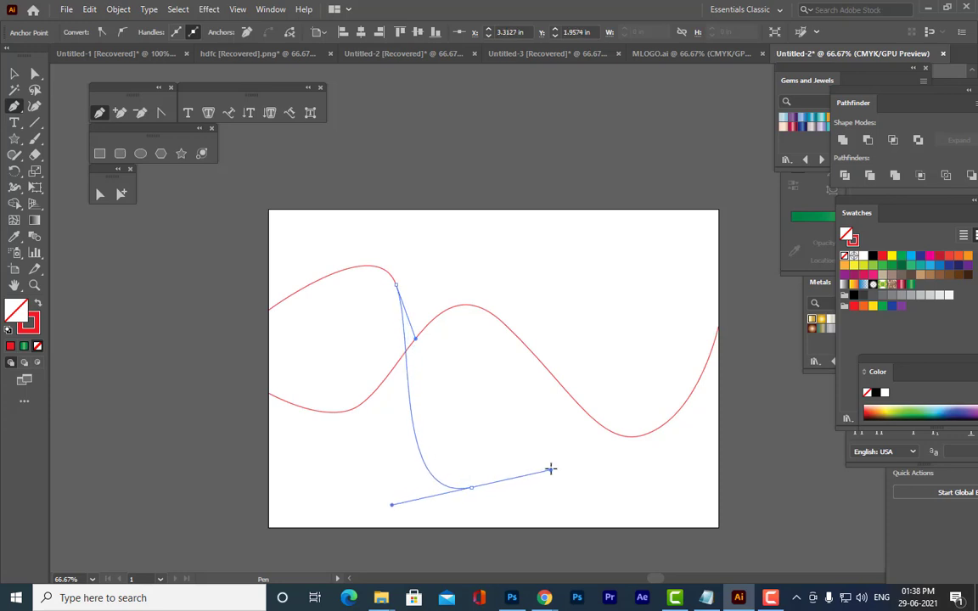
left_click_drag(614, 280, 657, 318)
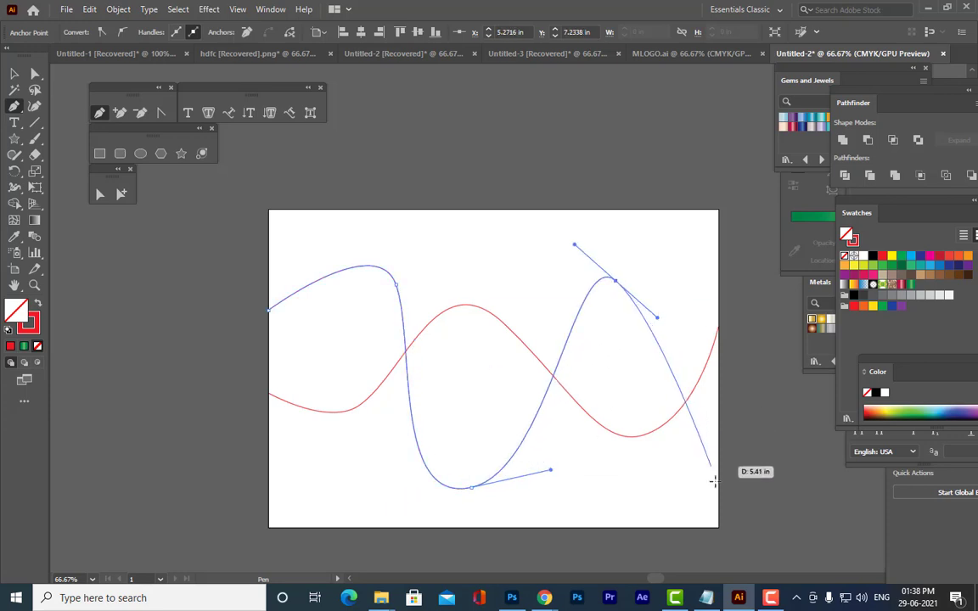
left_click(719, 515)
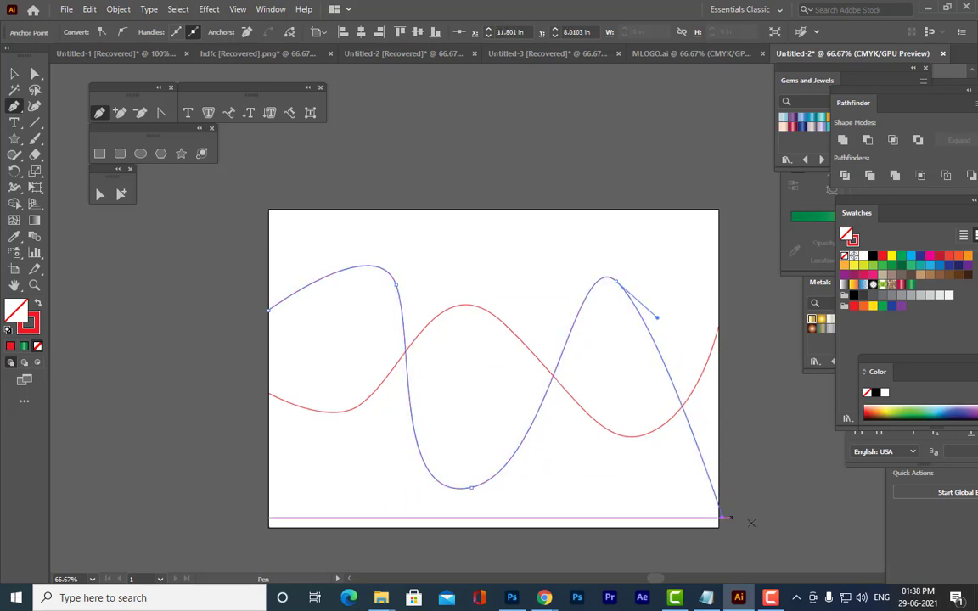
Reshape the second wave by moving its right crest and trough to the right, nudging its left crest up, and lowering its left endpoint slightly
left_click(35, 75)
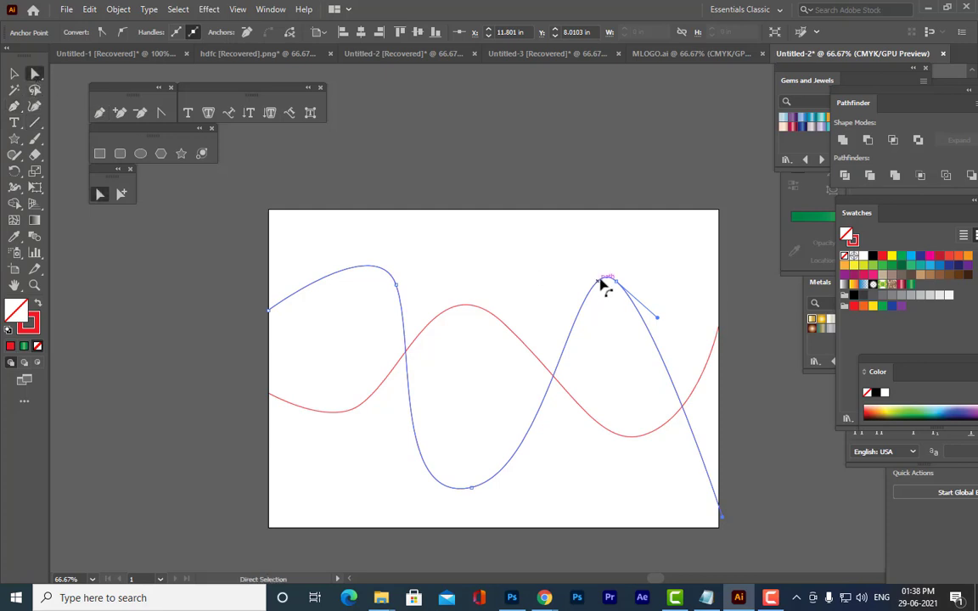
left_click_drag(616, 281, 626, 280)
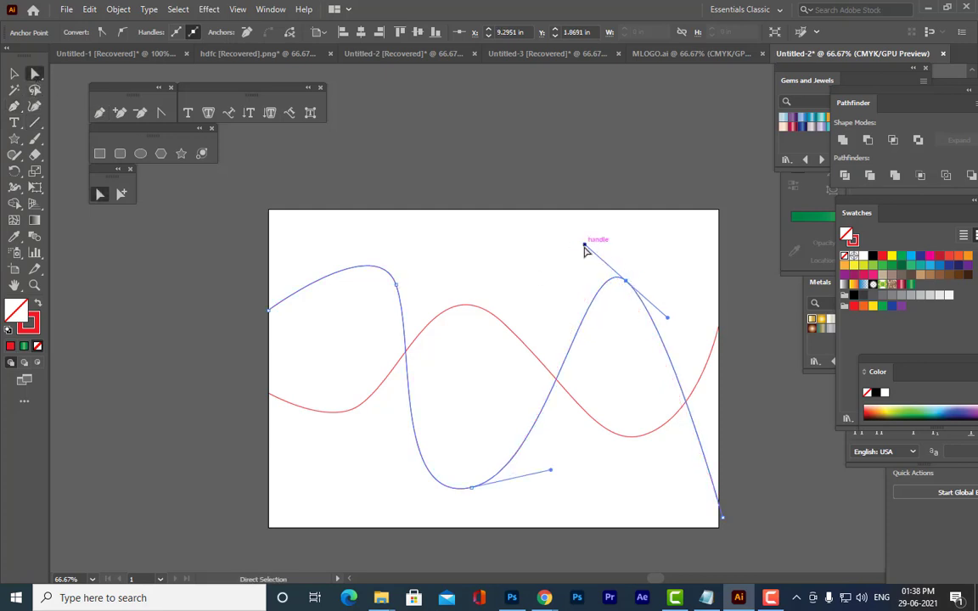
left_click_drag(584, 245, 572, 240)
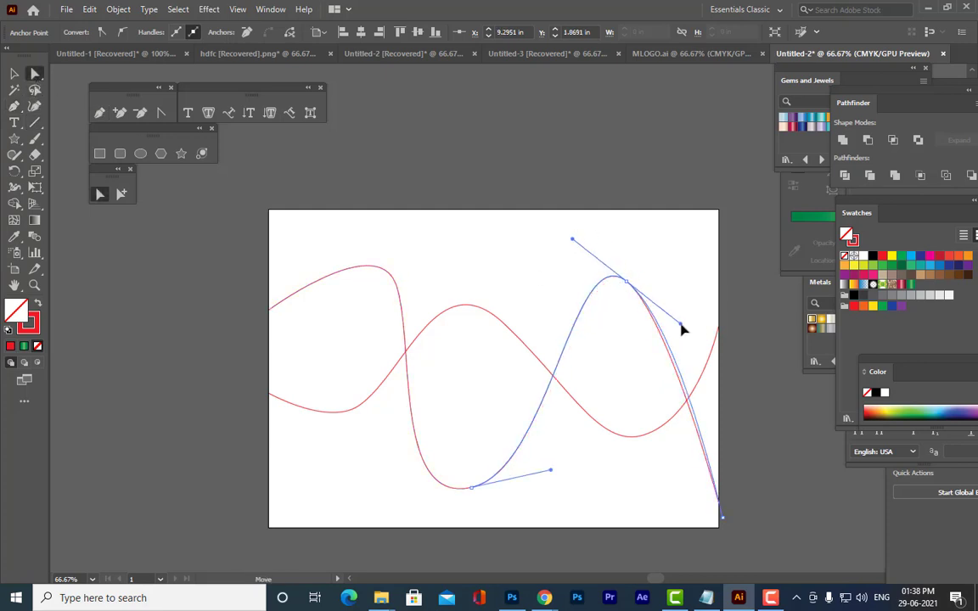
left_click(471, 489)
left_click_drag(472, 492, 508, 493)
left_click(397, 283)
left_click_drag(400, 284, 401, 280)
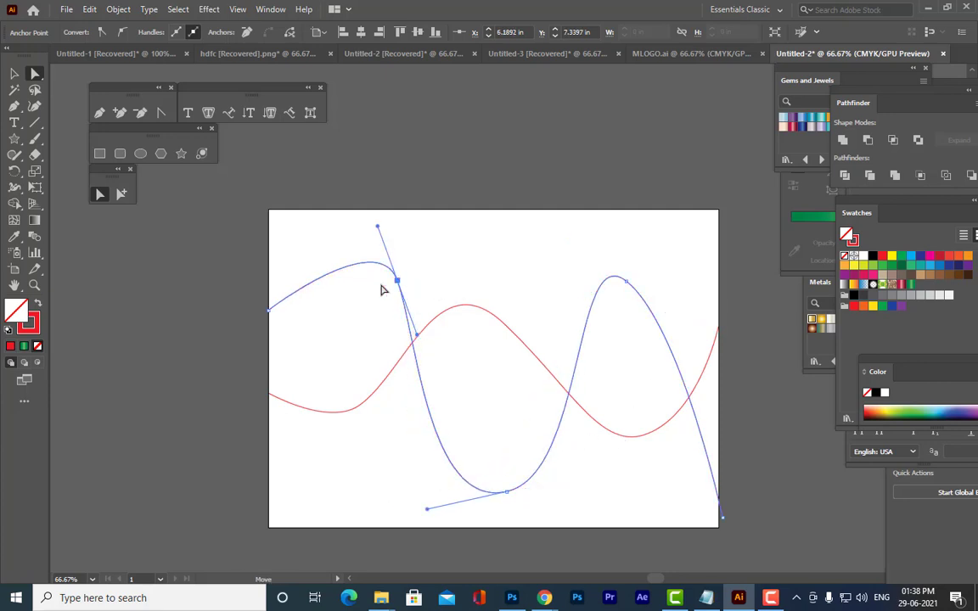
left_click_drag(268, 314, 268, 319)
Set the second wave's stroke to dark green 0E6301 and deselect it
double_click(30, 331)
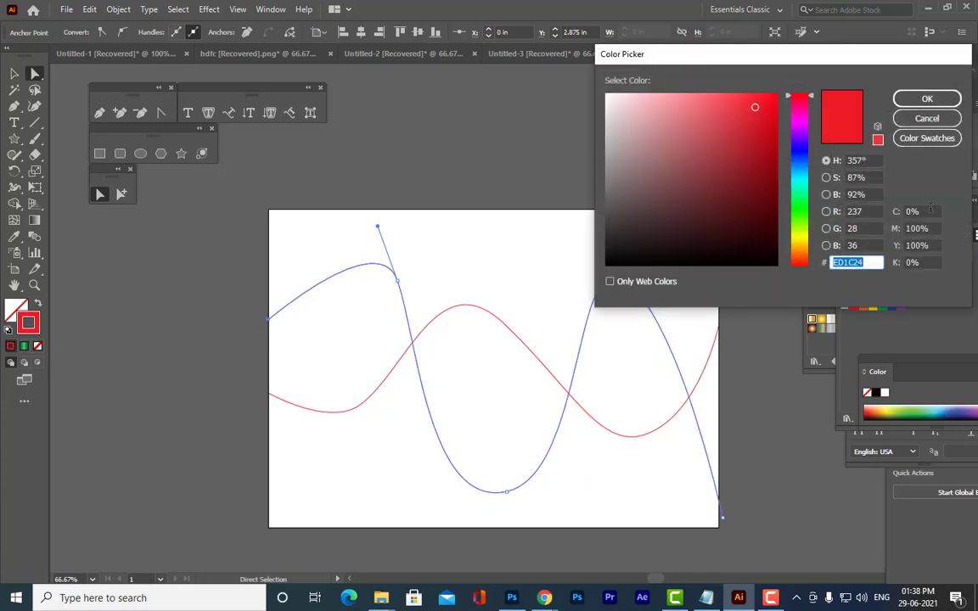
left_click(803, 213)
left_click(776, 197)
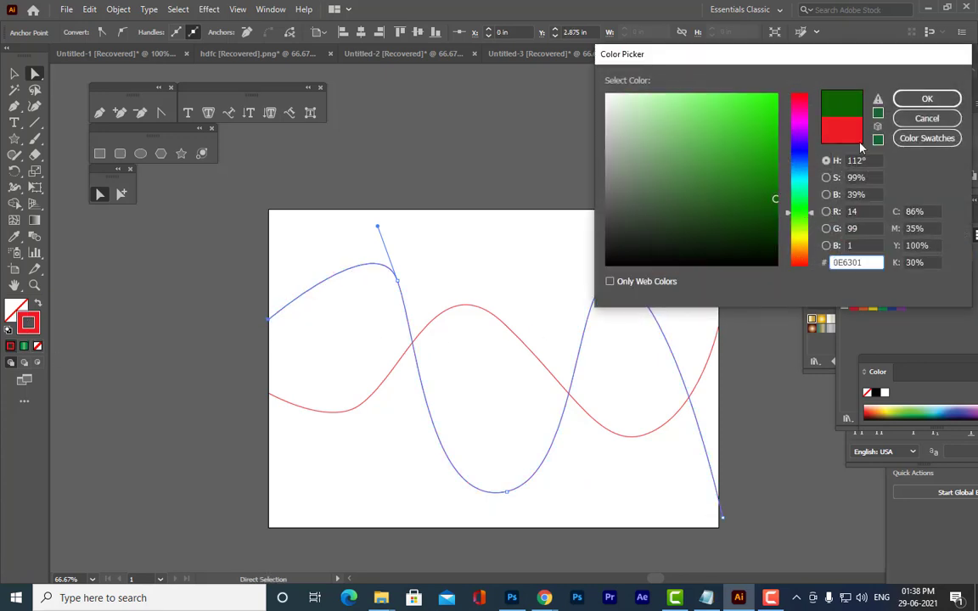
left_click(927, 98)
left_click(632, 173)
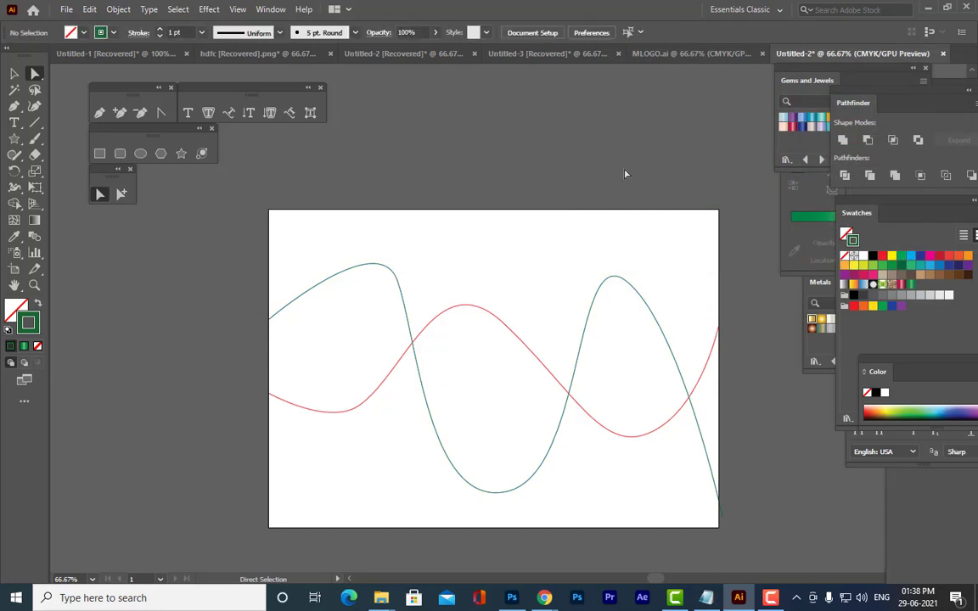
Draw a third open wave from the artboard's bottom-left to its upper-right edge, with one crest and one trough, and move its crest anchor down and right
left_click(101, 113)
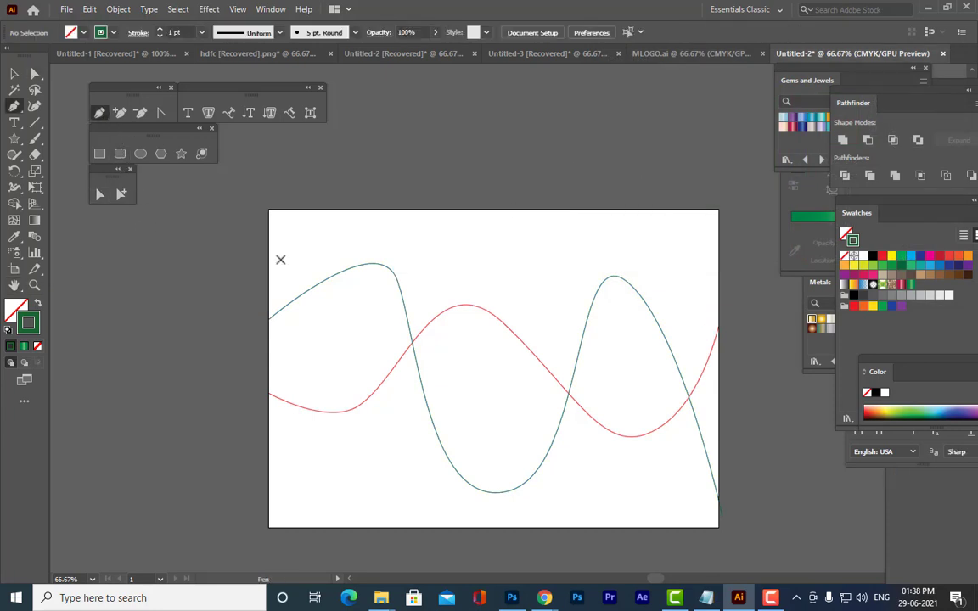
left_click_drag(270, 516, 360, 383)
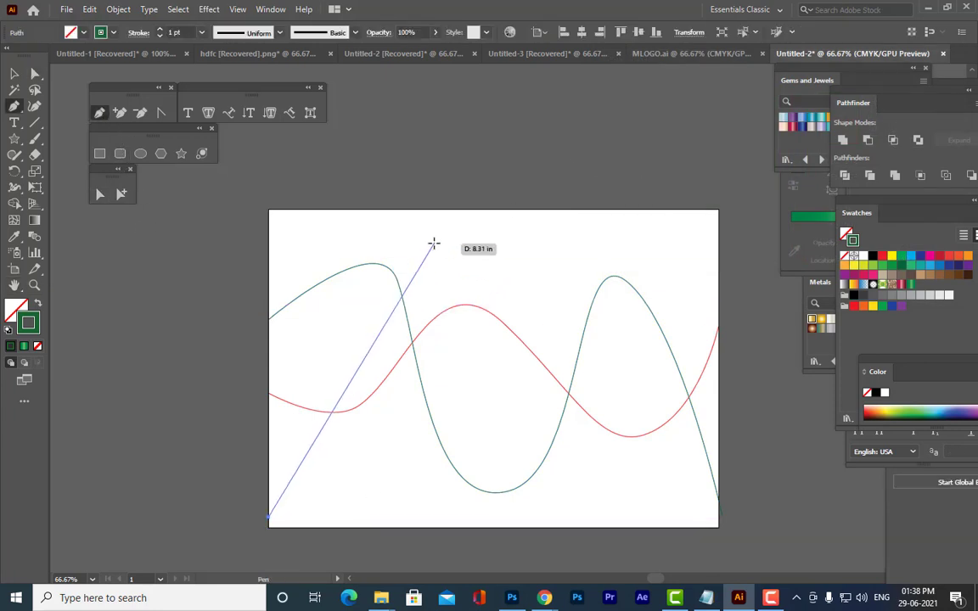
left_click_drag(435, 245, 502, 376)
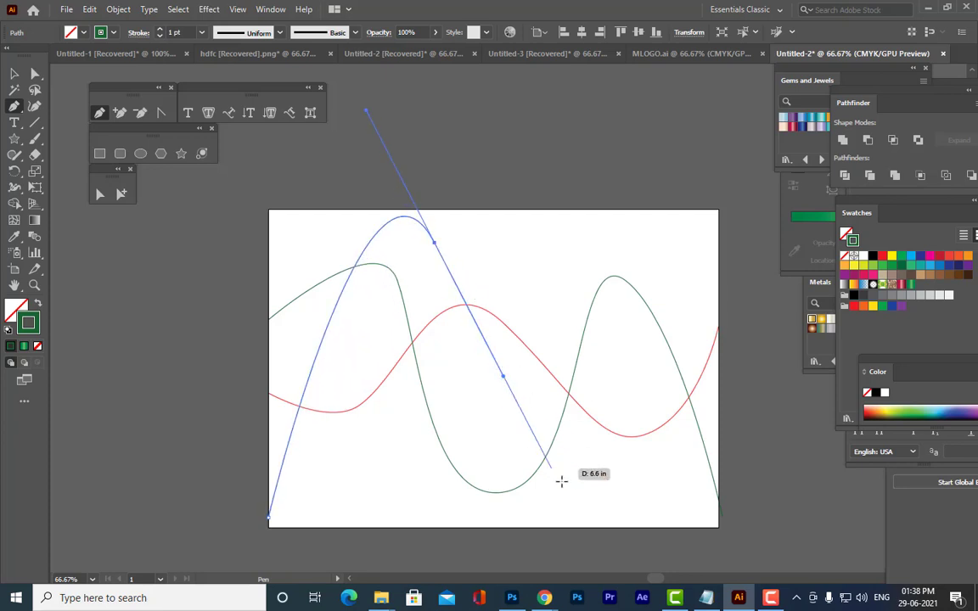
left_click_drag(589, 510, 655, 461)
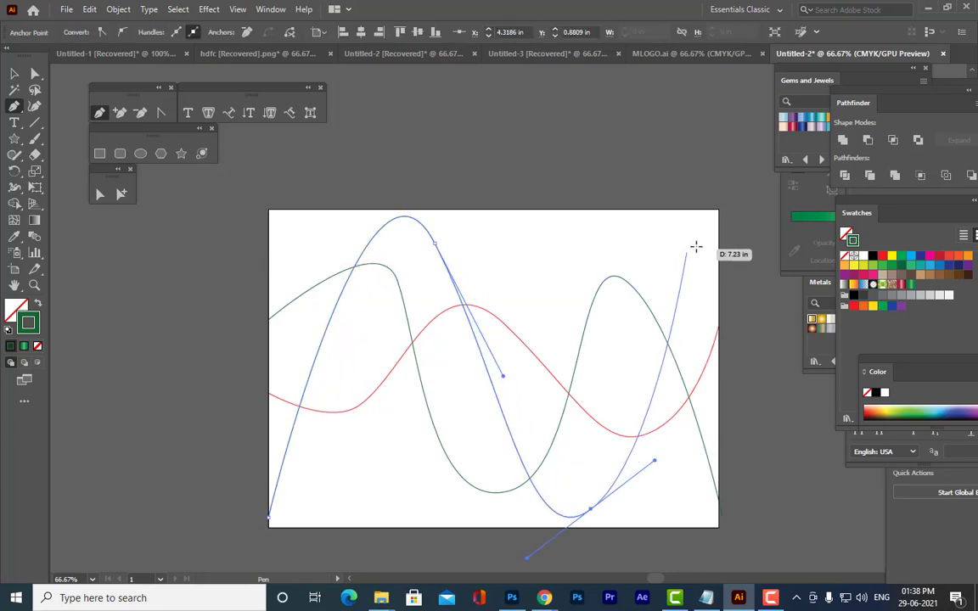
left_click(718, 236)
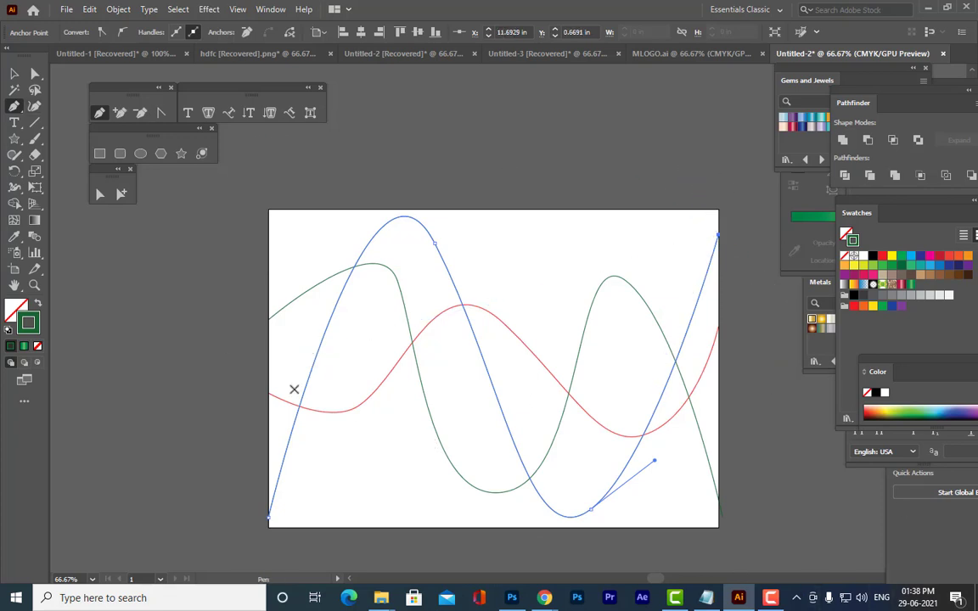
left_click(34, 74)
left_click_drag(433, 244, 462, 303)
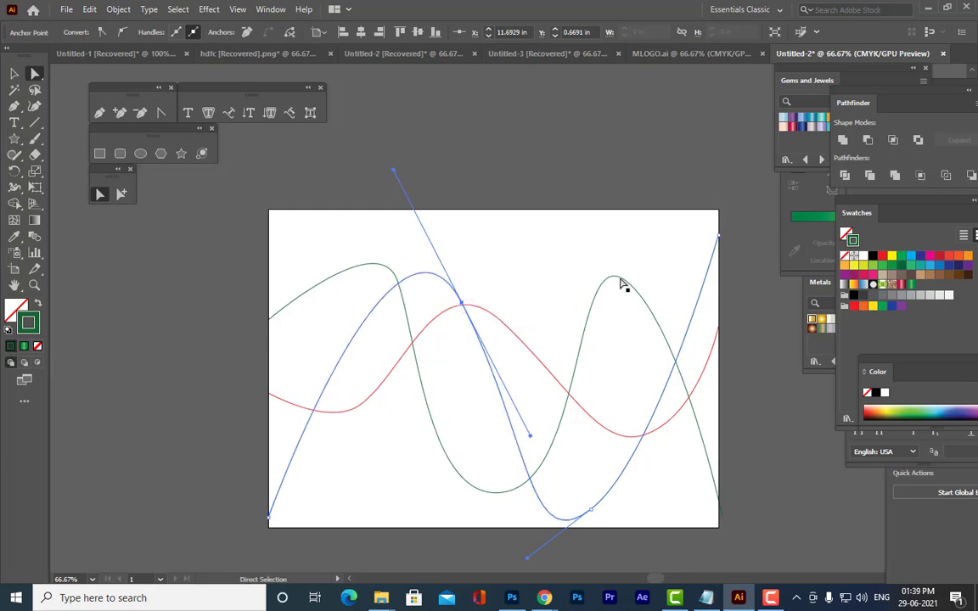
Set the third wave's stroke to dark blue 05189E and raise its trough anchor up and slightly to the right
double_click(32, 327)
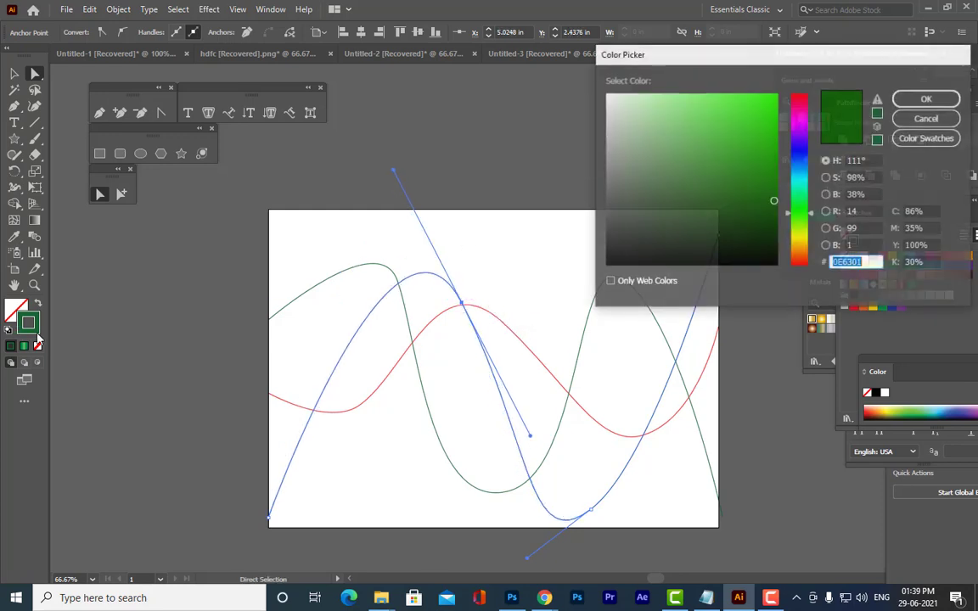
left_click(802, 156)
left_click(773, 159)
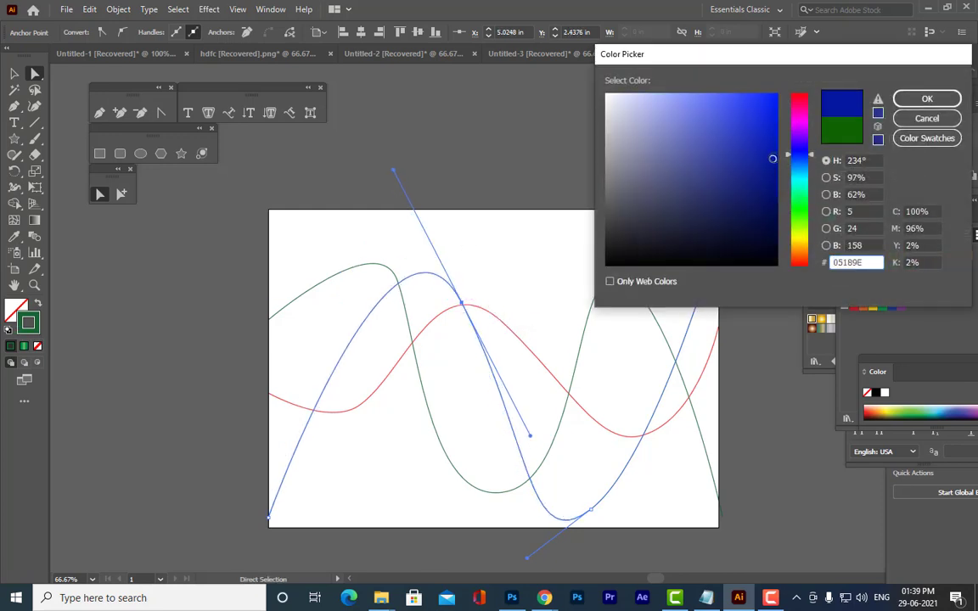
left_click(901, 100)
left_click(557, 190)
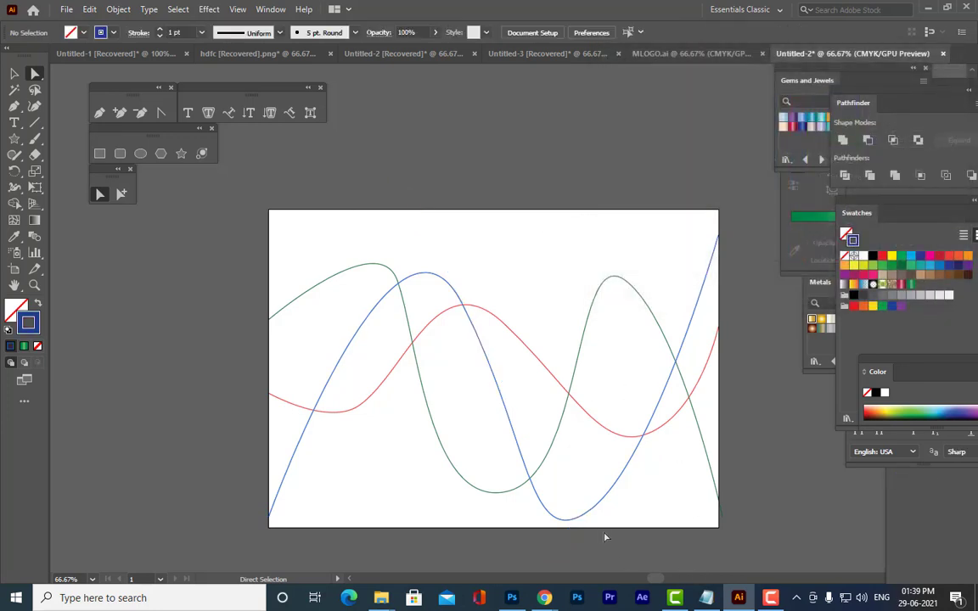
left_click_drag(581, 519, 608, 447)
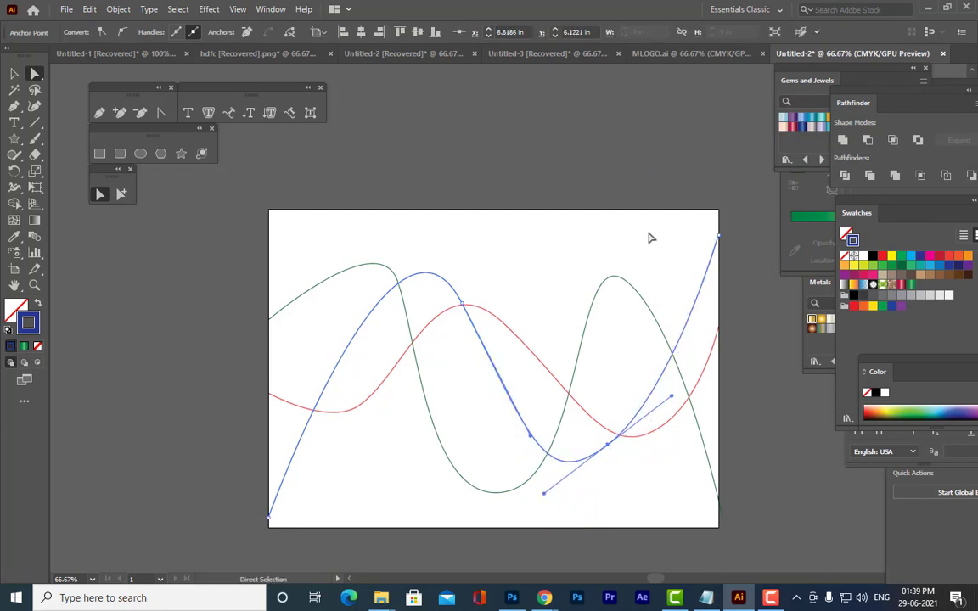
left_click(648, 236)
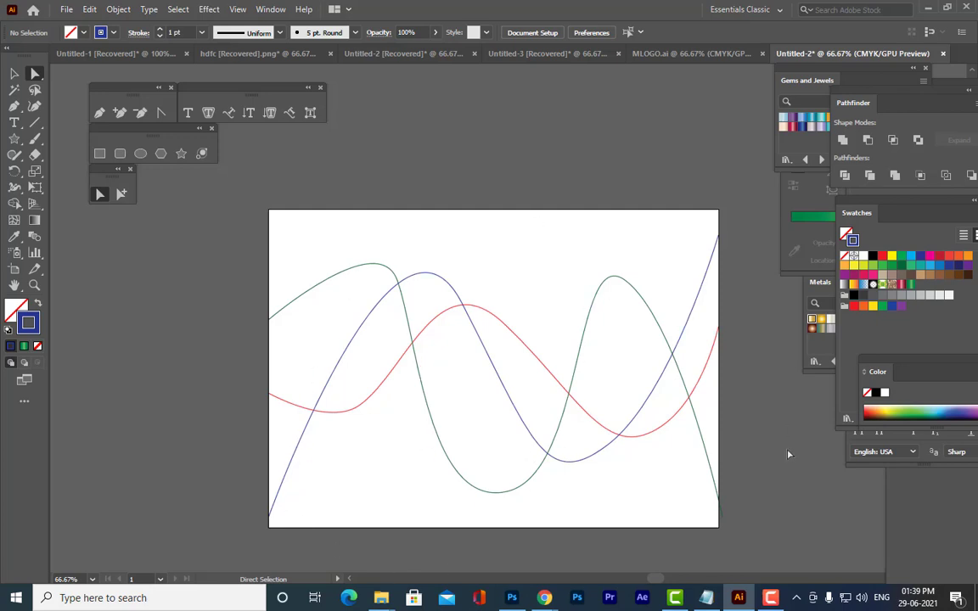
Select all three waves and set the blend options to Specified Steps spacing with 20 steps
left_click(12, 73)
left_click(349, 343)
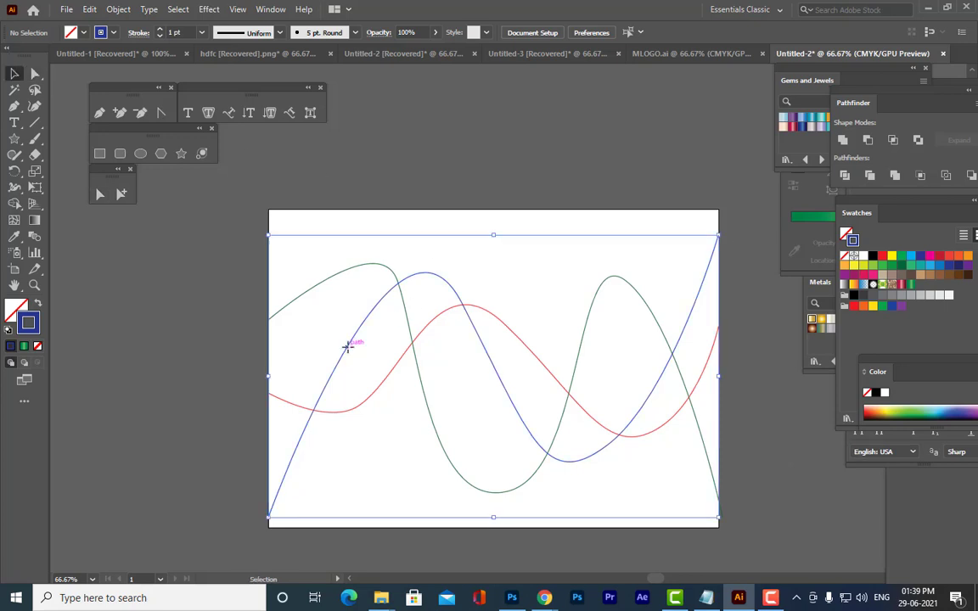
left_click(372, 397, "shift")
left_click(379, 388, "shift")
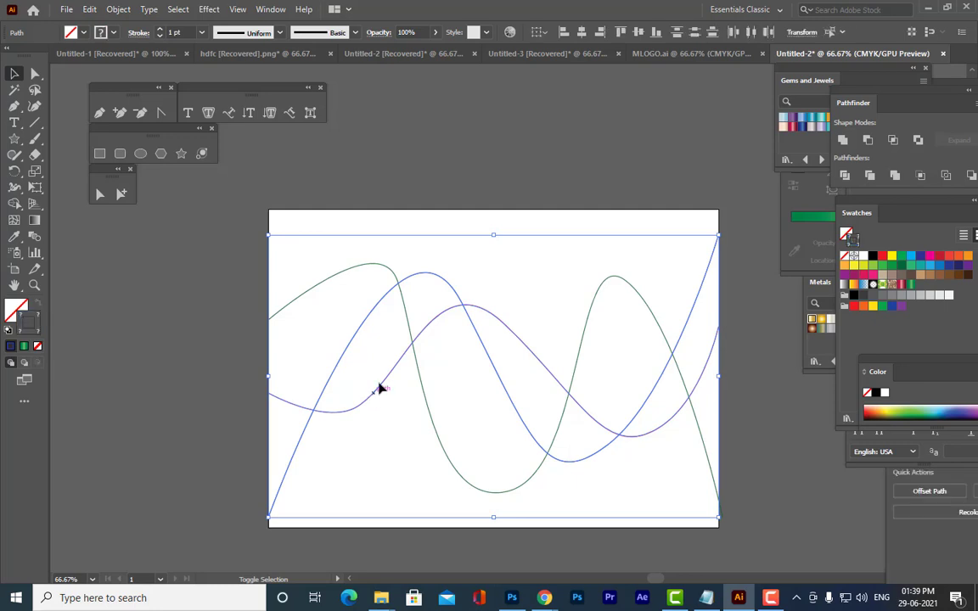
left_click(364, 266, "shift")
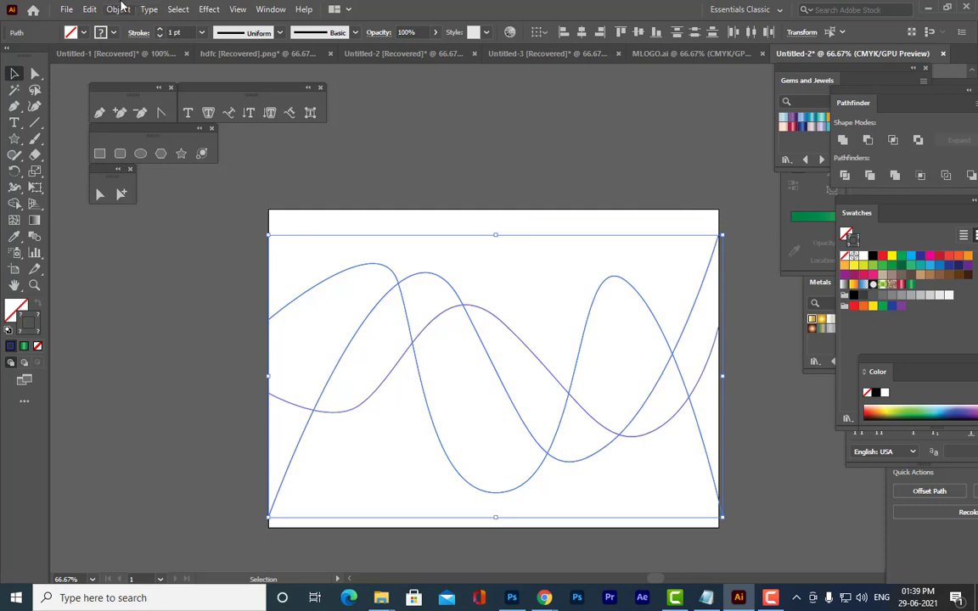
left_click(118, 9)
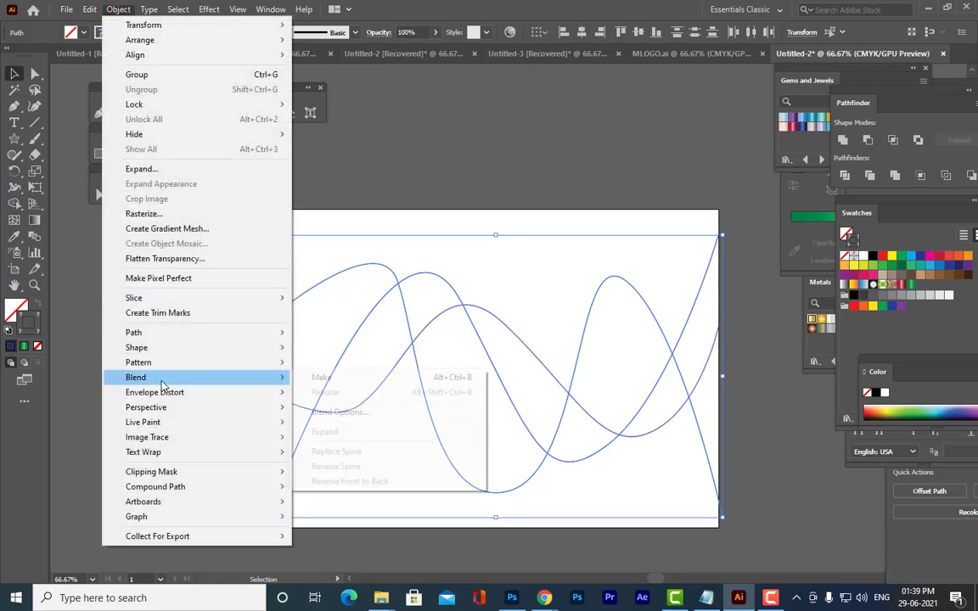
mouse_move(161, 378)
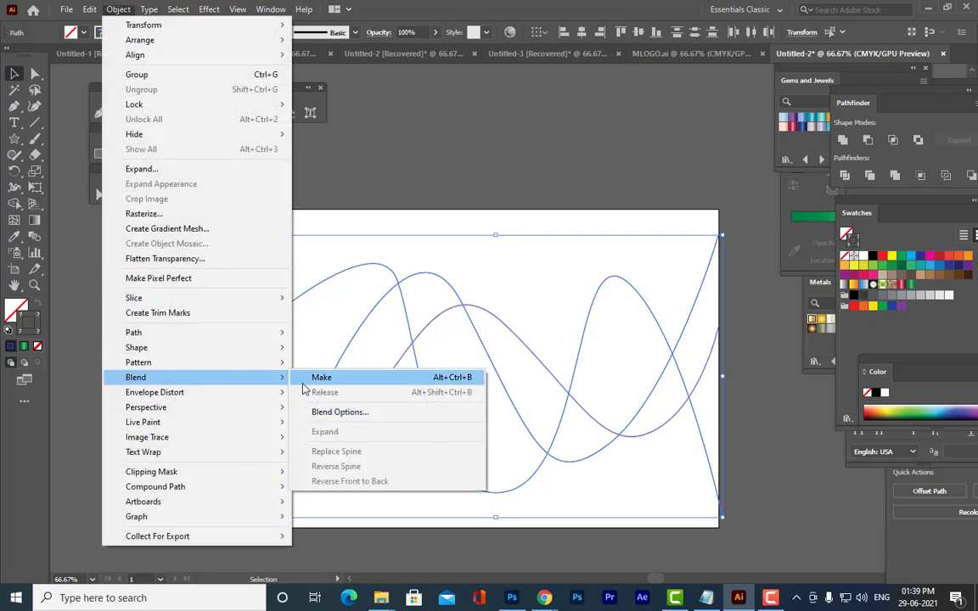
left_click(369, 413)
key("Tab")
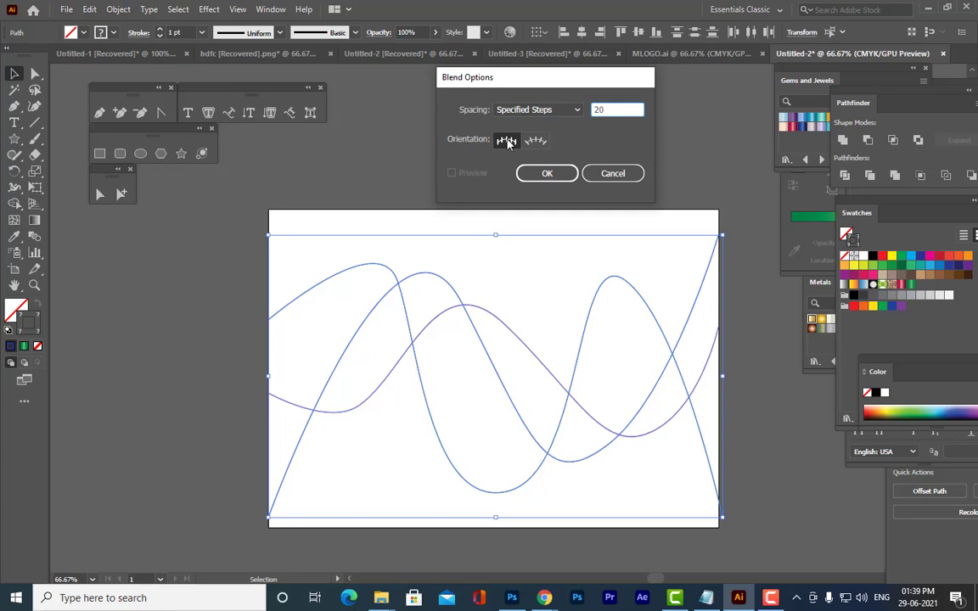
left_click(546, 173)
Make a blend from the three selected waves and deselect the result
left_click(118, 10)
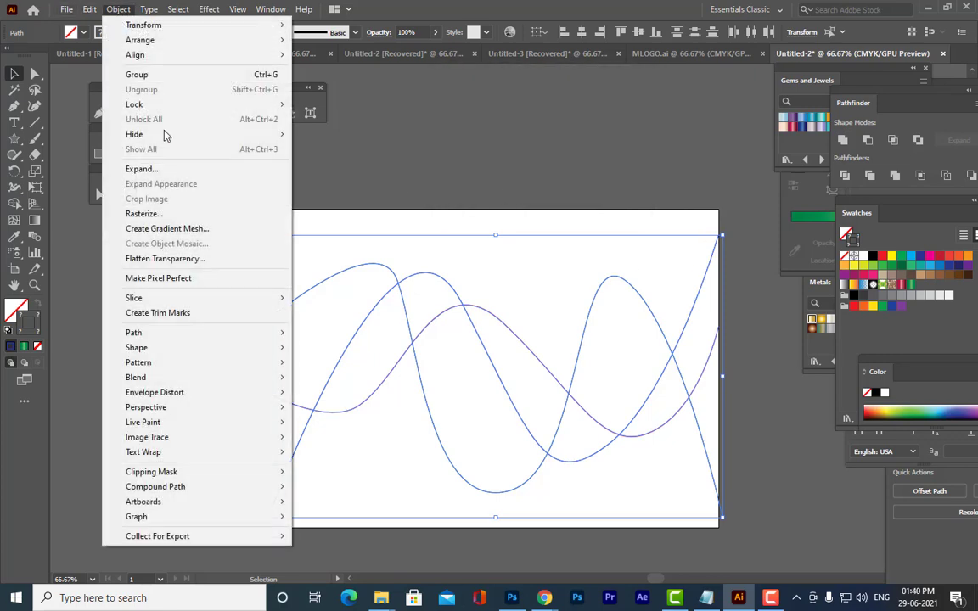
mouse_move(212, 377)
left_click(382, 379)
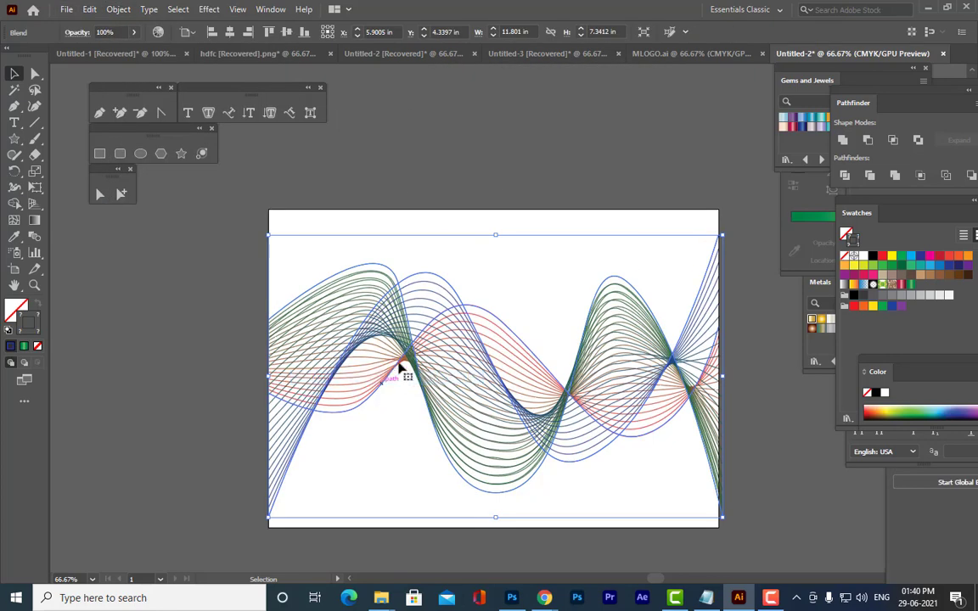
left_click(492, 183)
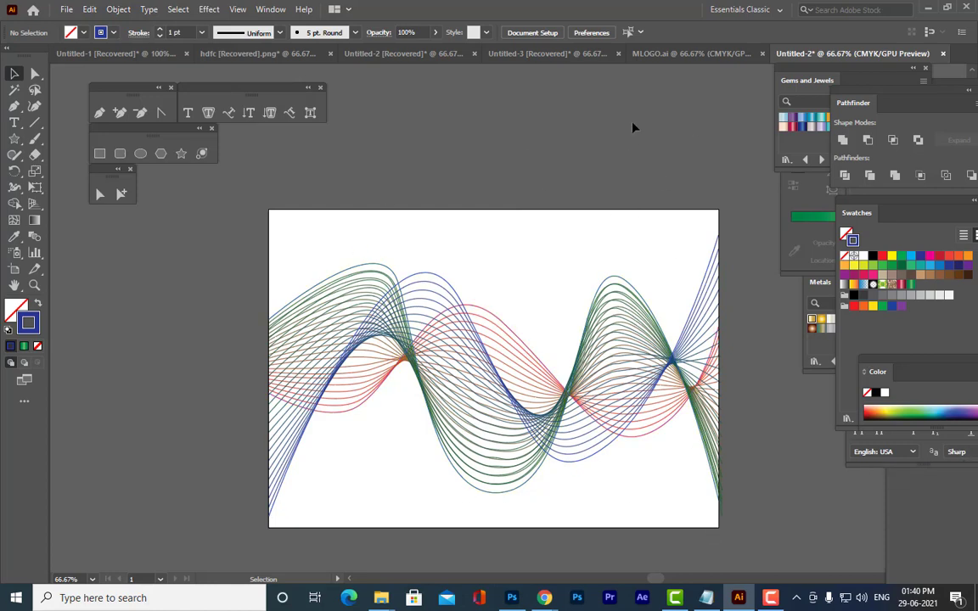
Undo the wave blend and set the blend options to Specified Steps spacing with 70 steps
key("ctrl+z")
left_click(113, 10)
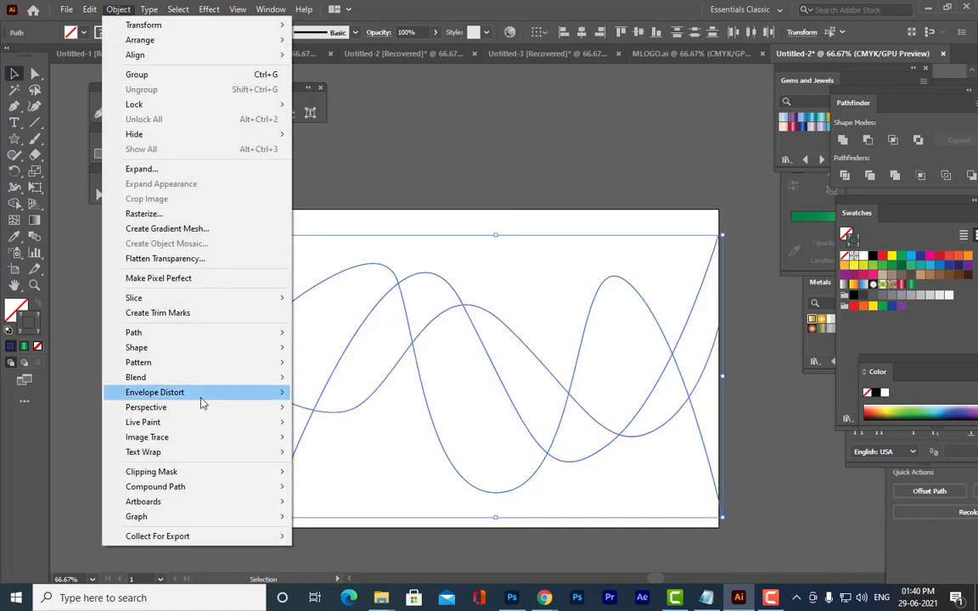
mouse_move(203, 378)
left_click(330, 414)
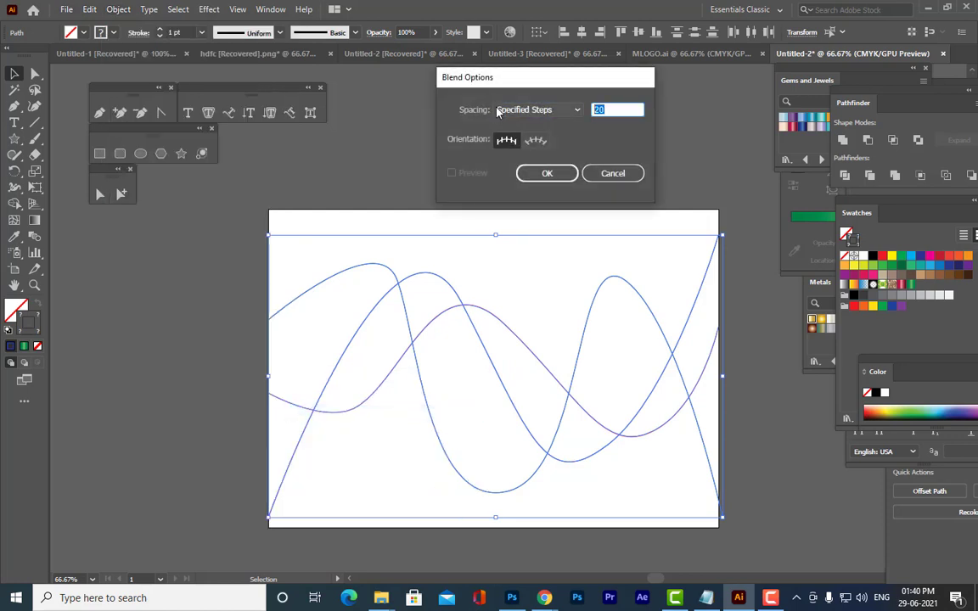
type("70")
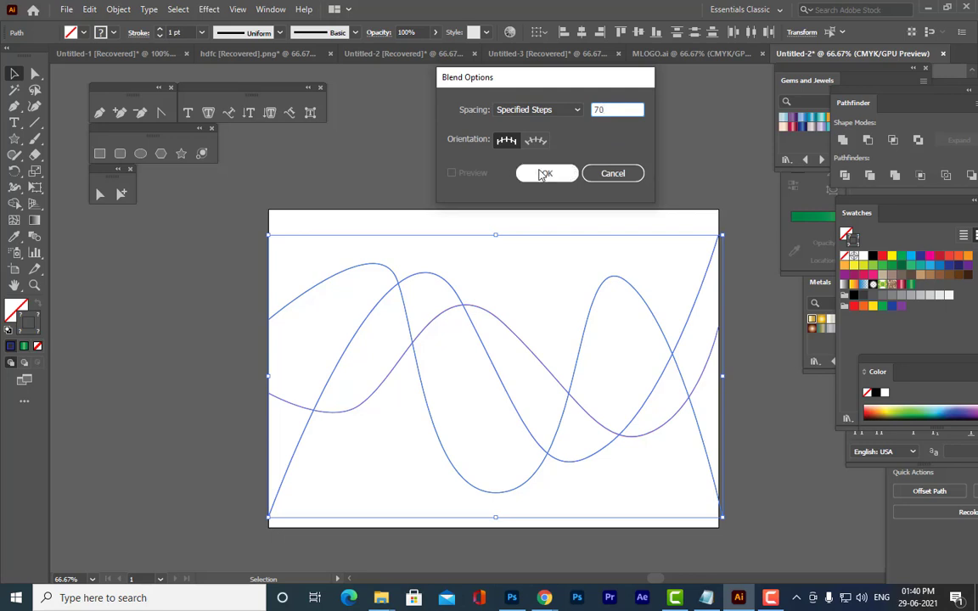
left_click(546, 111)
left_click(548, 117)
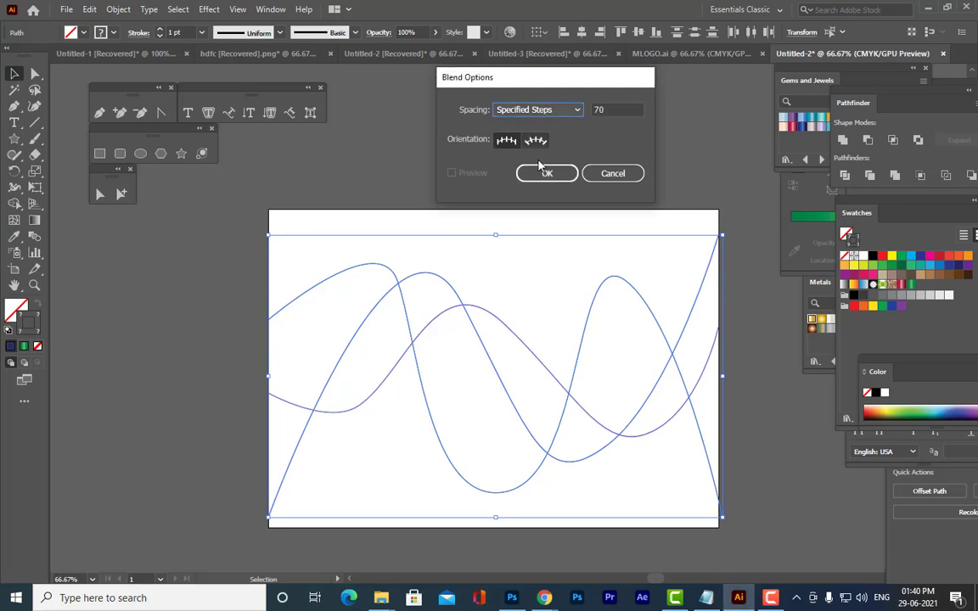
left_click(546, 173)
Blend the three waves again using the new step count and deselect the blend
left_click(118, 9)
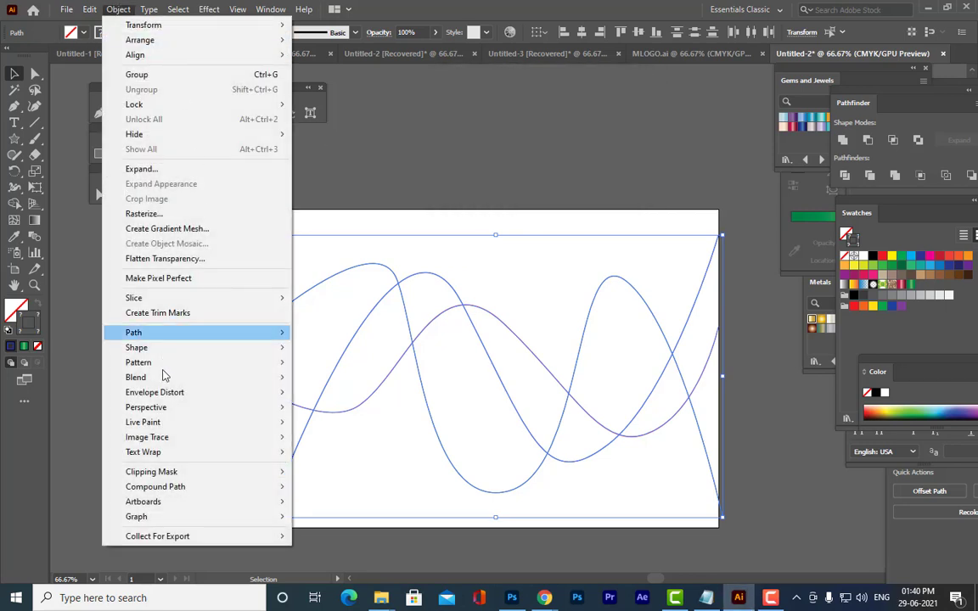
mouse_move(161, 376)
left_click(322, 376)
left_click(550, 186)
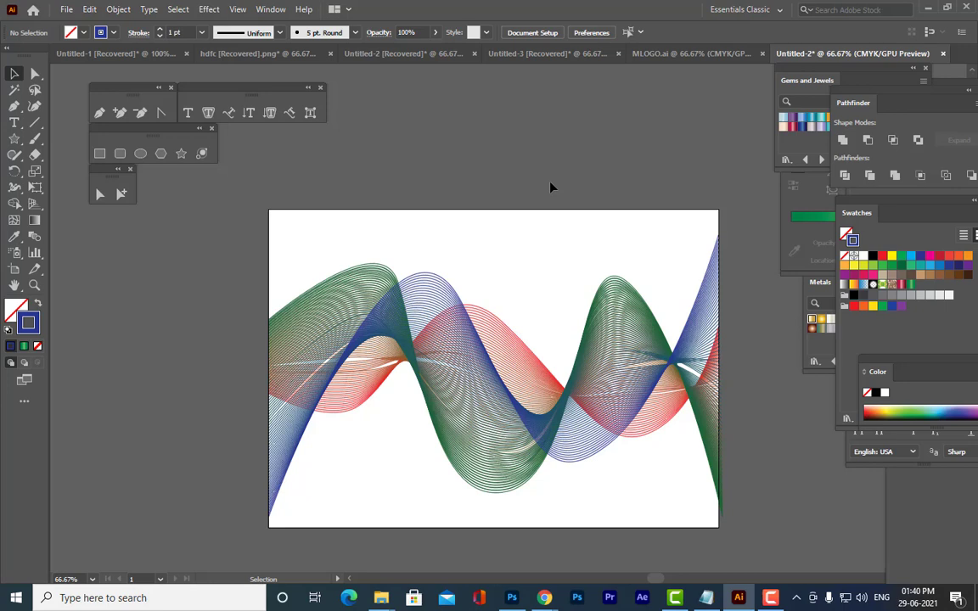
left_click(514, 344)
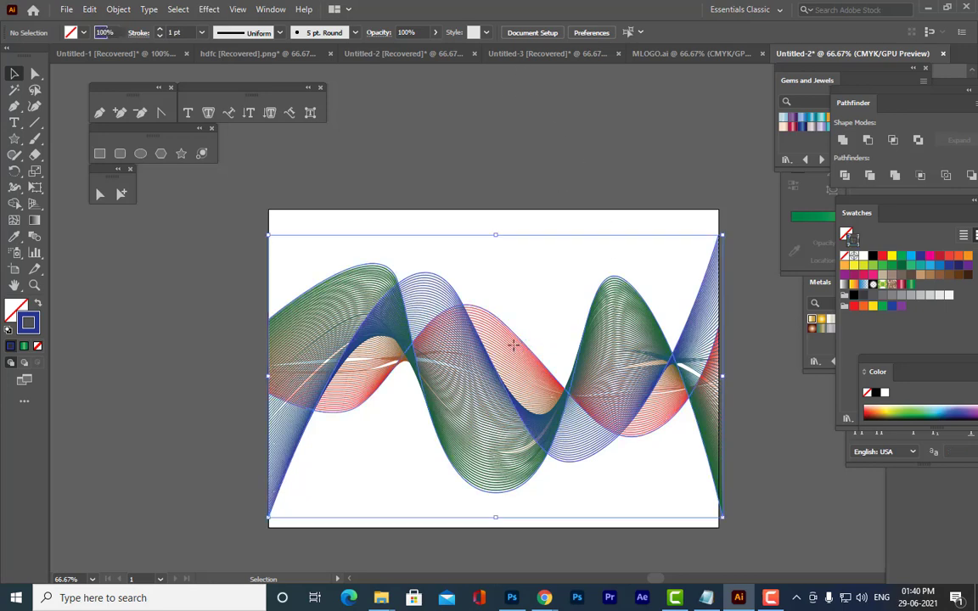
left_click(218, 212)
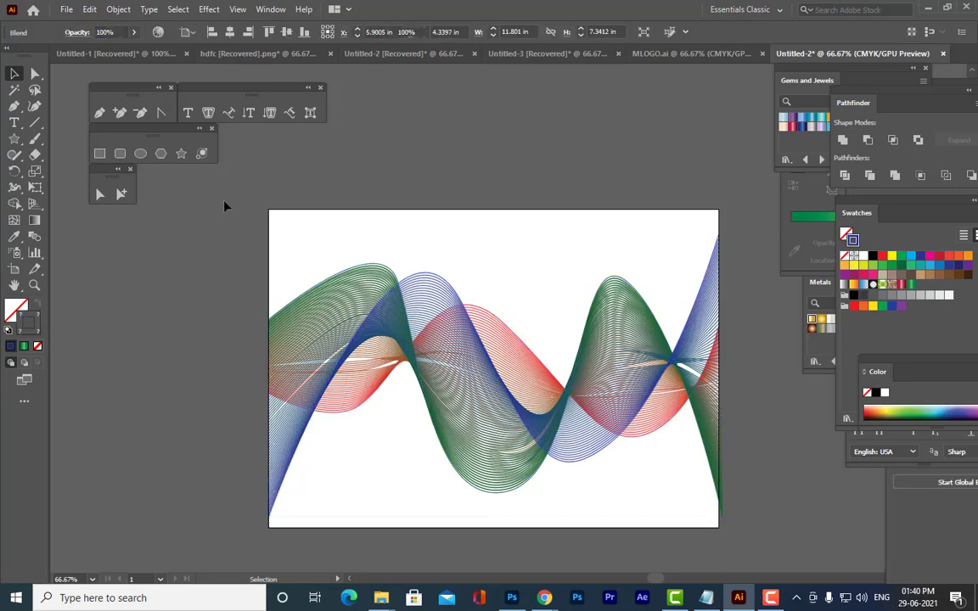
scroll(568, 221, "up", 1)
scroll(592, 214, "down", 1)
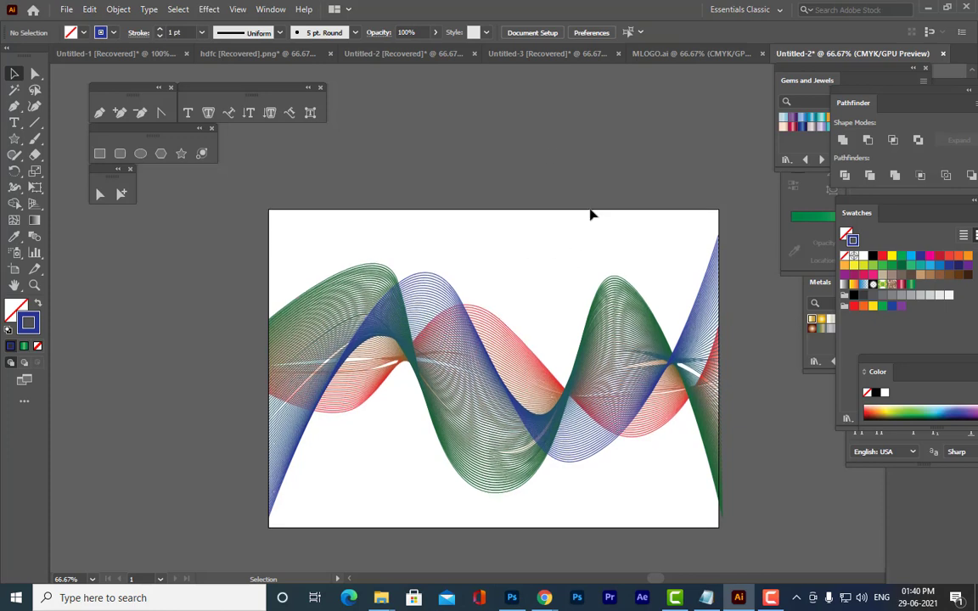
scroll(493, 216, "up", 2)
scroll(571, 290, "down", 2)
left_click(456, 316)
left_click(472, 247)
Duplicate the wave blend, rotate the copy by roughly half a turn, and move it back over the original waves
left_click_drag(226, 235, 783, 557)
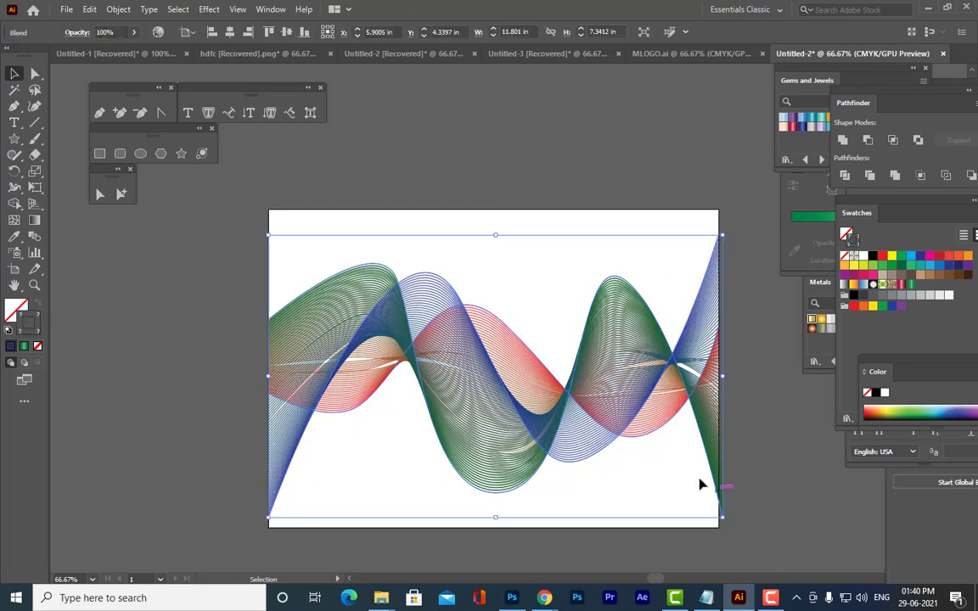
left_click_drag(610, 392, 406, 367)
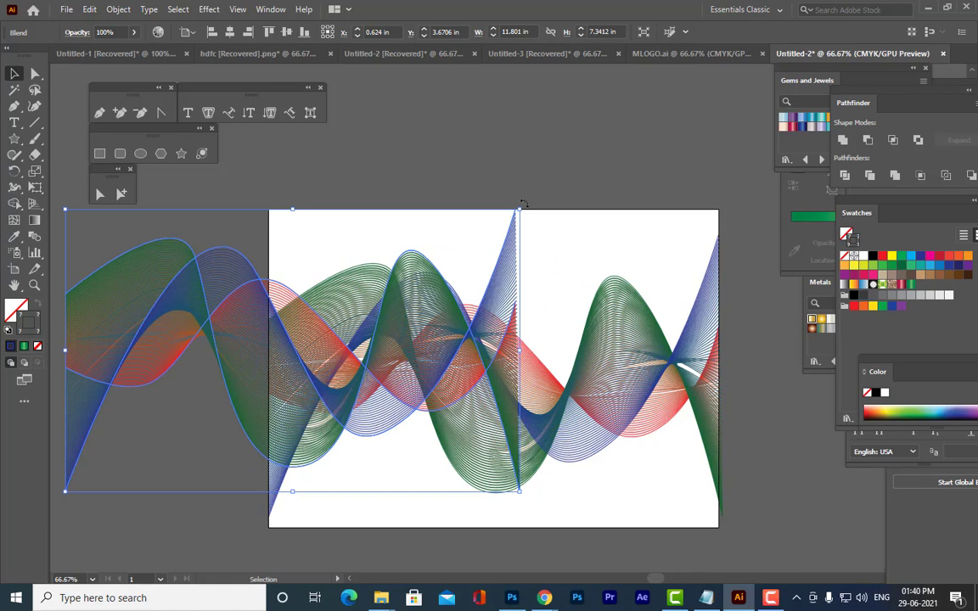
left_click_drag(509, 189, 323, 323)
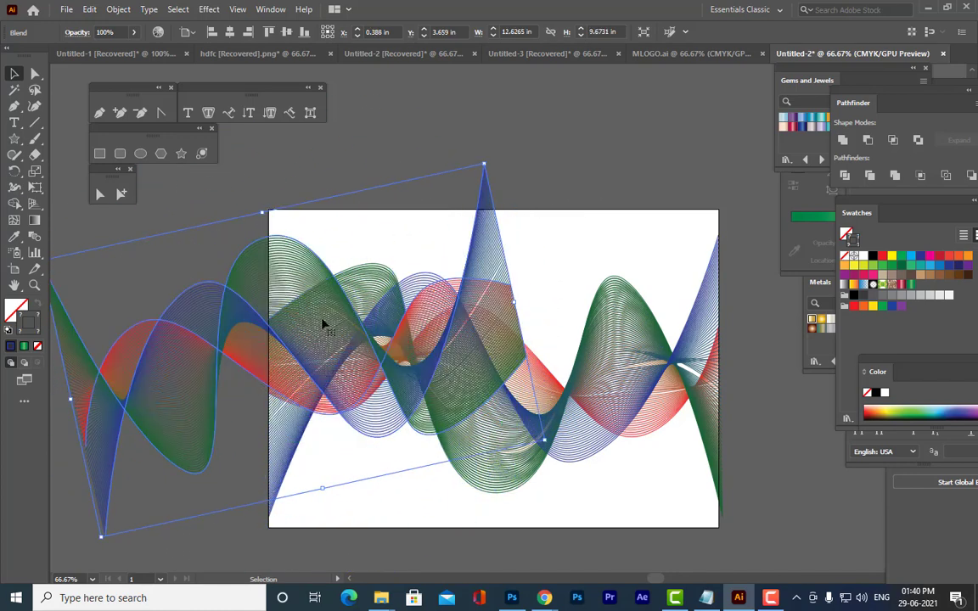
left_click_drag(373, 299, 521, 290)
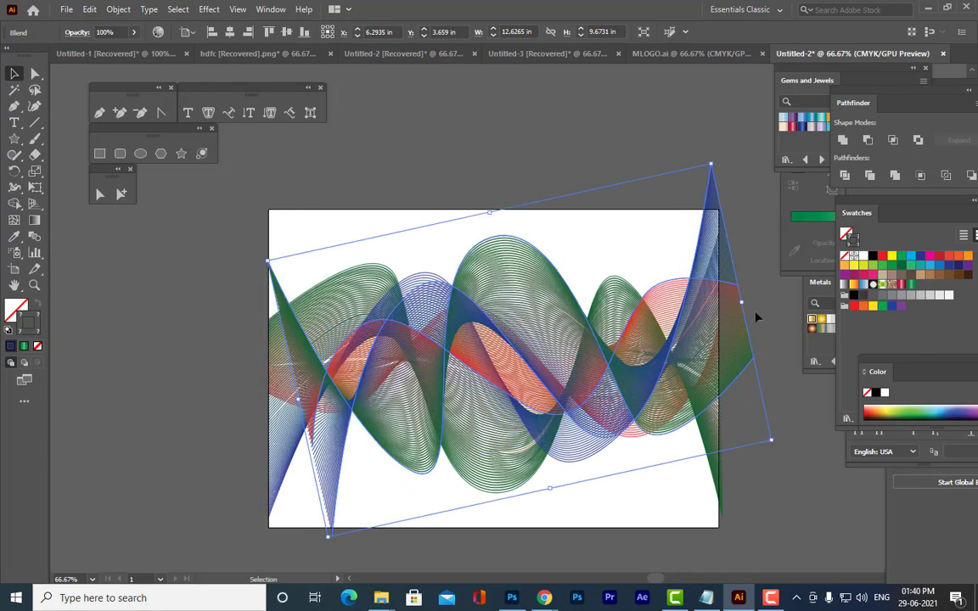
Try fitting the rotated copy over the original waves by resizing, rotating and shifting it, and delete the copy
left_click_drag(741, 302, 659, 339)
left_click_drag(645, 177, 676, 251)
left_click_drag(678, 374, 707, 380)
left_click_drag(297, 337, 264, 332)
left_click_drag(695, 517, 716, 470)
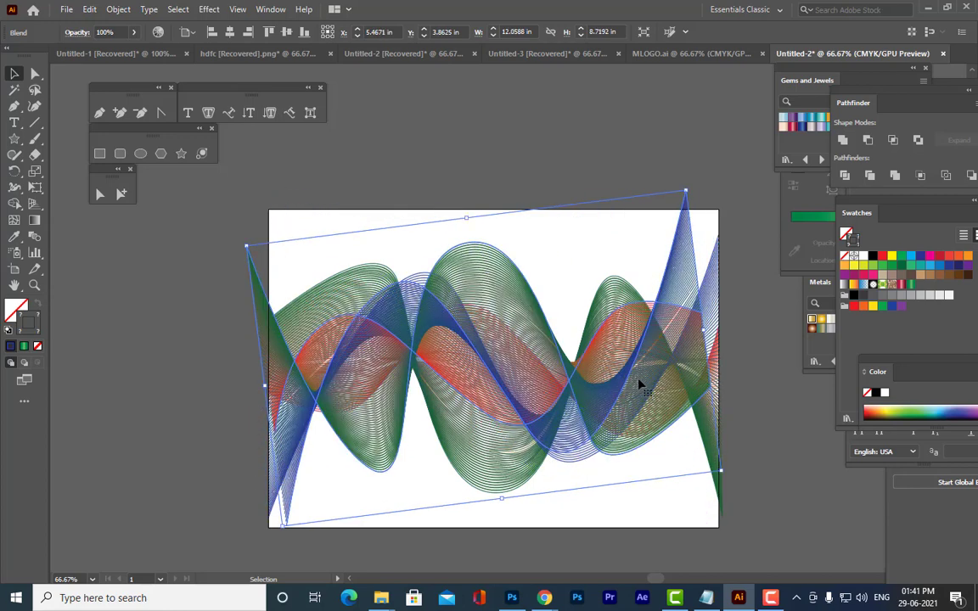
left_click_drag(482, 272, 484, 224)
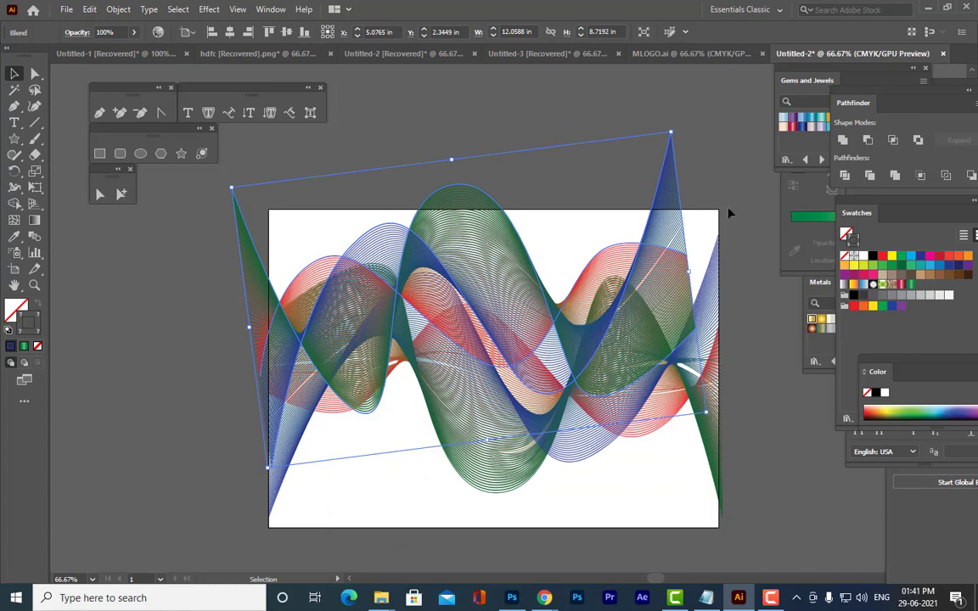
left_click_drag(675, 133, 689, 197)
left_click_drag(508, 231, 531, 309)
key("Delete")
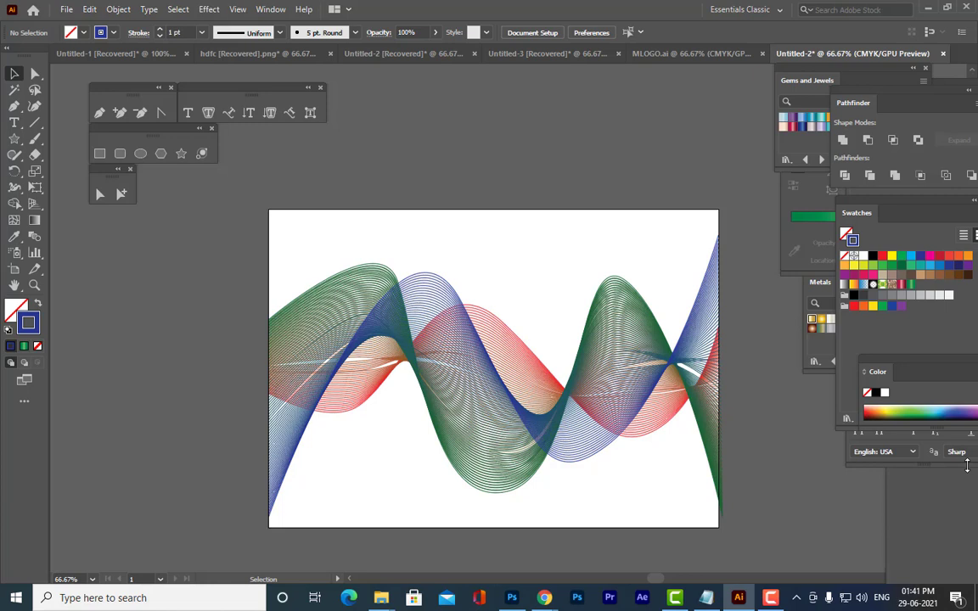
Draw a rectangle from the artboard's top-left to its bottom-right corner, covering the whole artboard
scroll(639, 306, "down", 2)
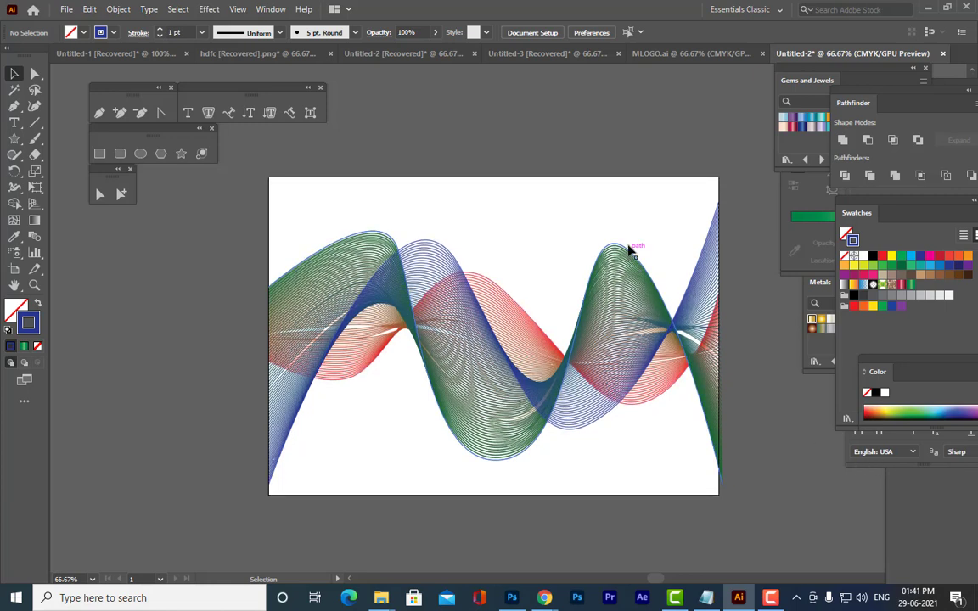
left_click(99, 153)
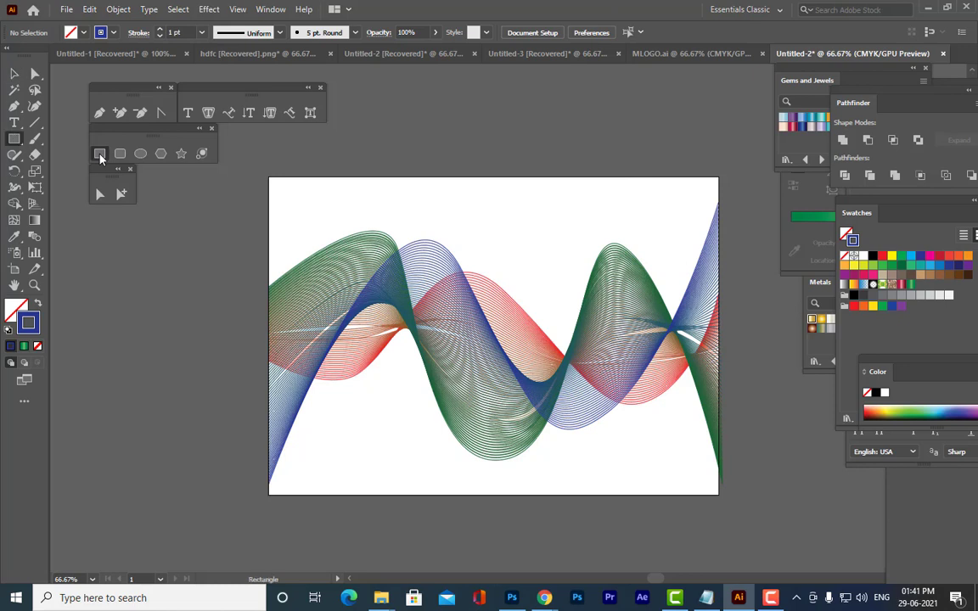
left_click_drag(270, 178, 718, 494)
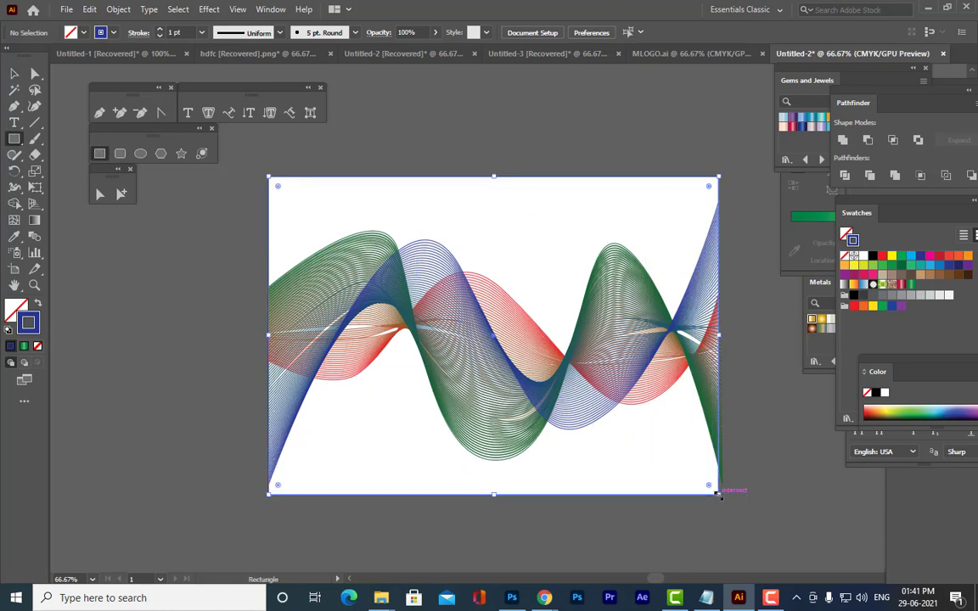
left_click(13, 73)
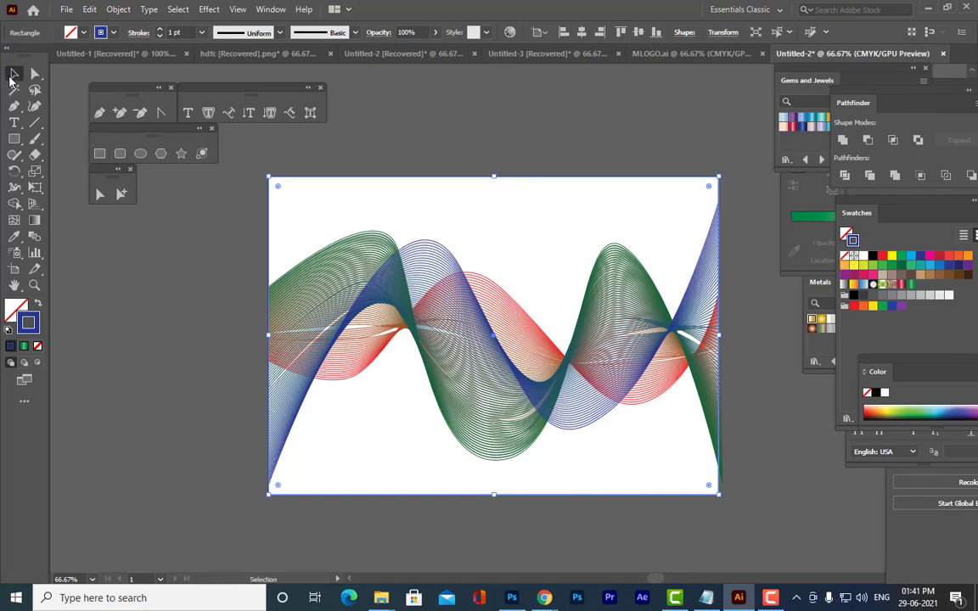
double_click(12, 306)
left_click_drag(743, 165, 811, 77)
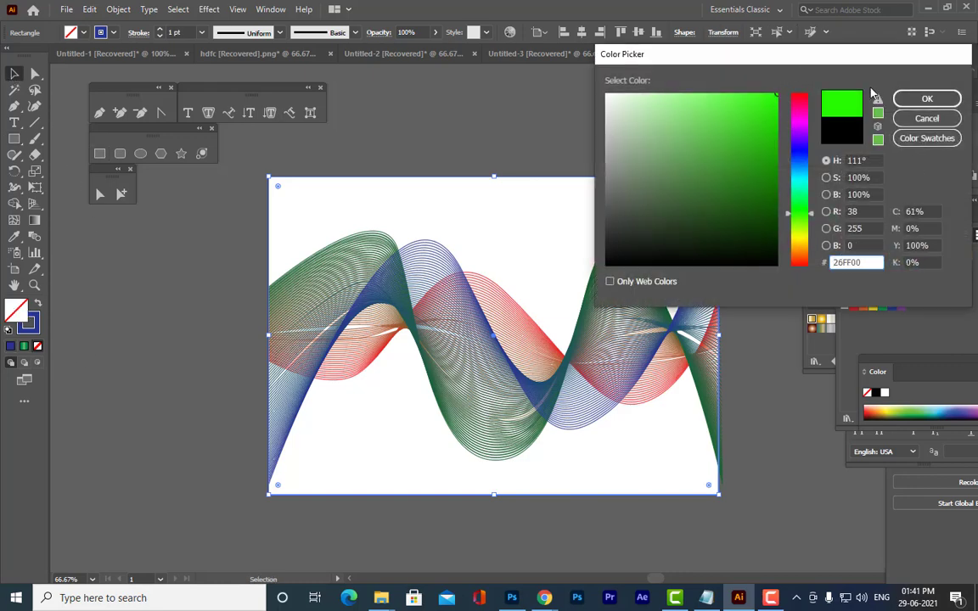
left_click(933, 119)
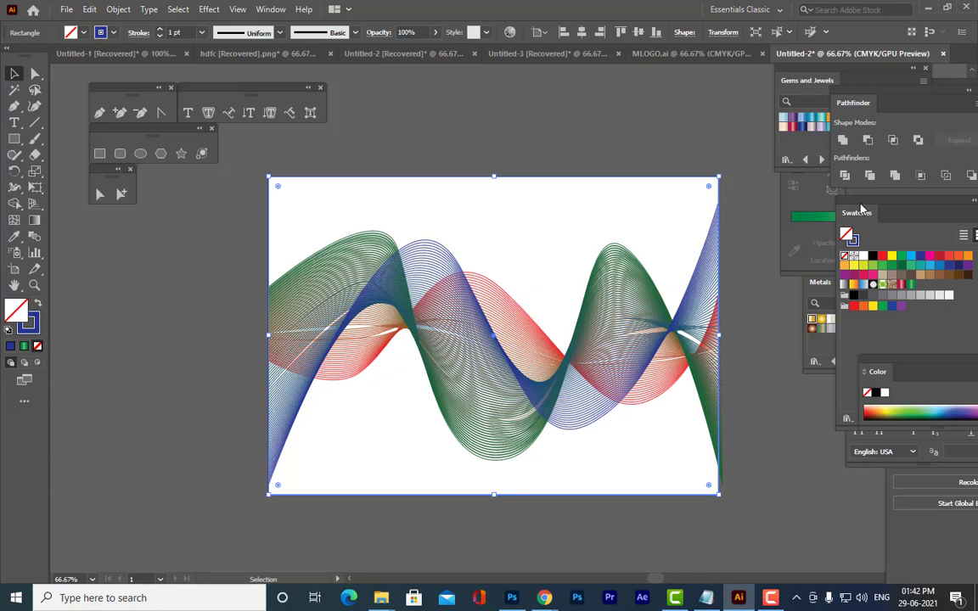
Move the Swatches and Pathfinder panels out of the way and bring the Gradient panel into view beside the artwork
left_click_drag(863, 211, 933, 412)
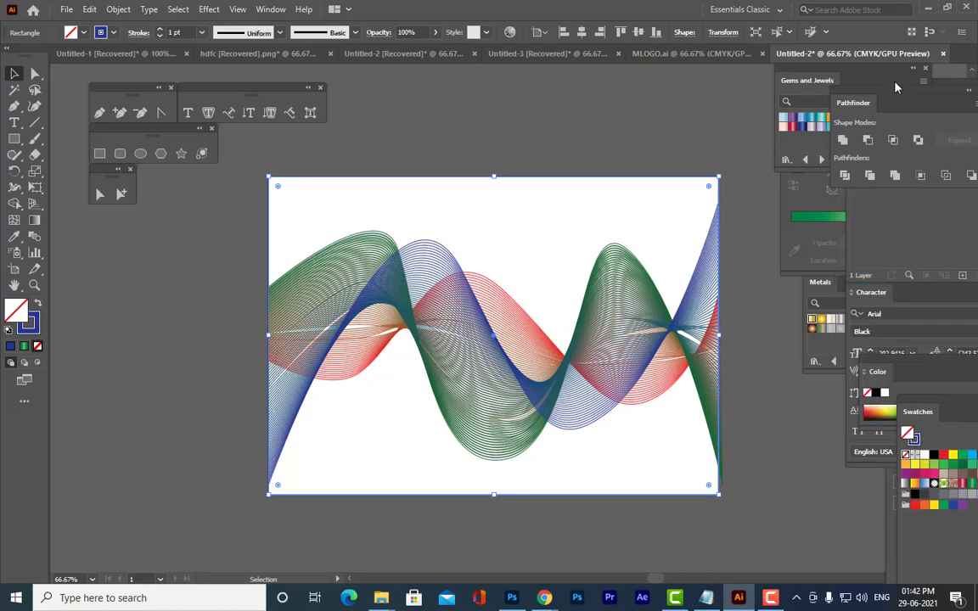
left_click_drag(871, 100, 822, 409)
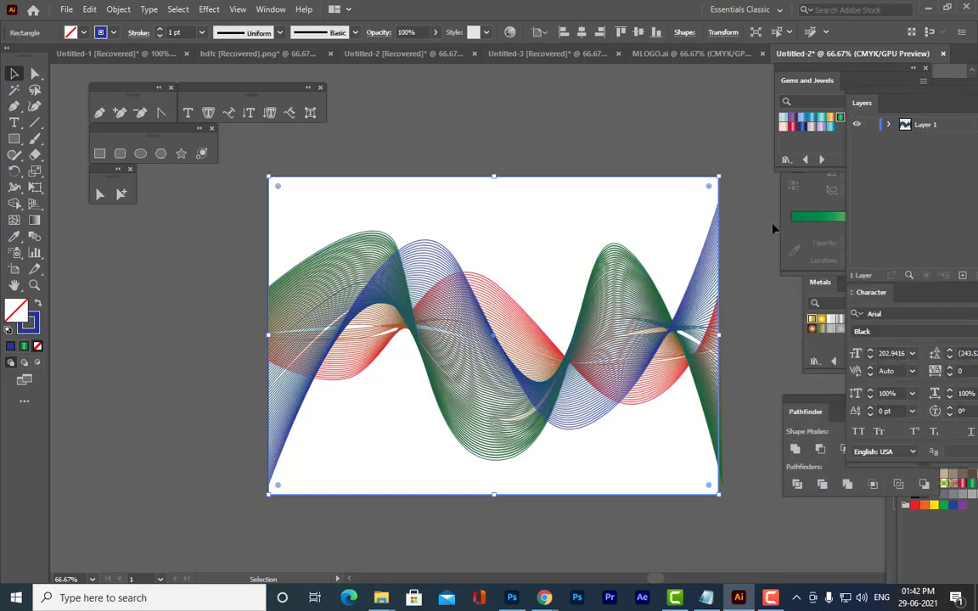
left_click(270, 9)
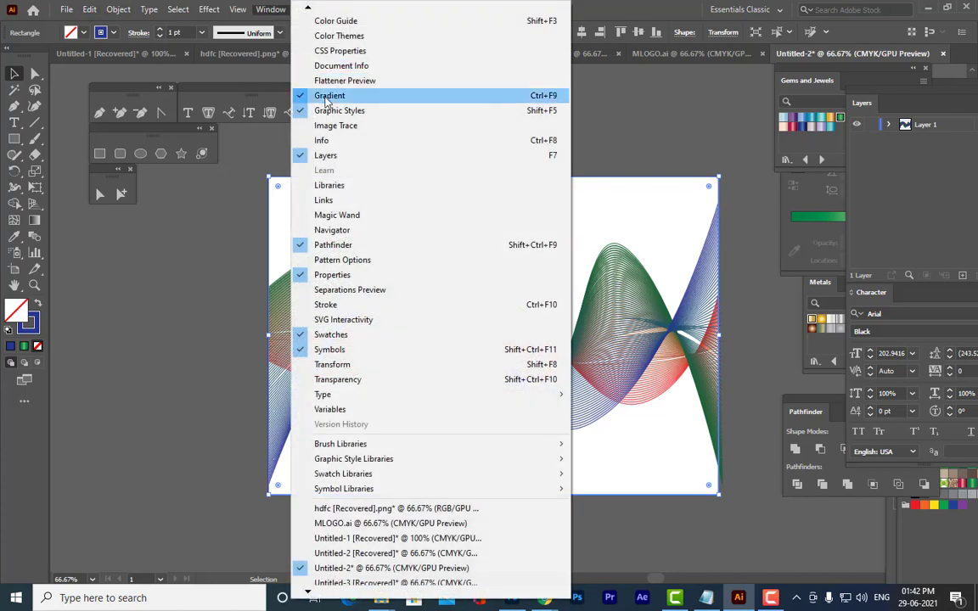
left_click(326, 99)
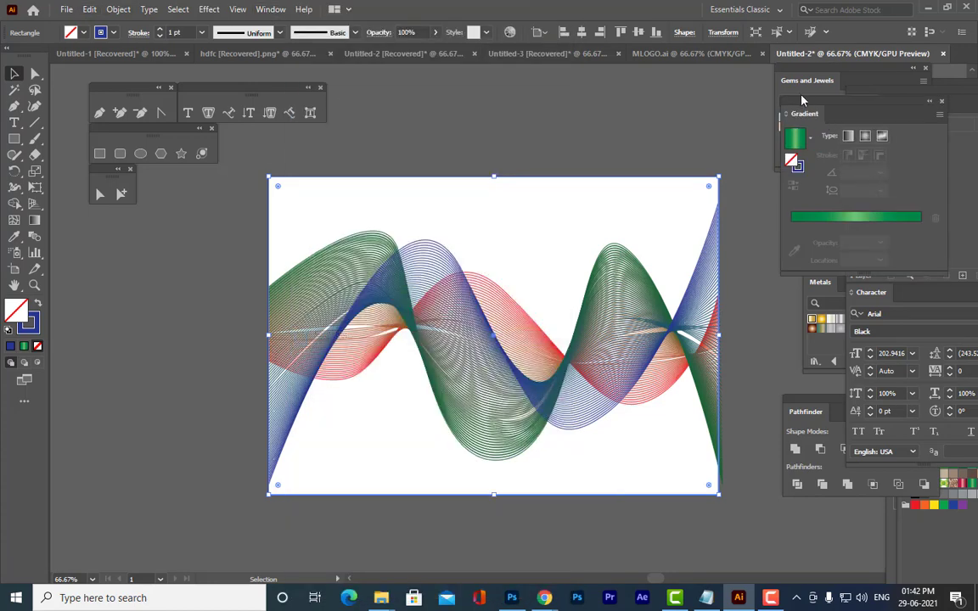
left_click_drag(775, 104, 551, 67)
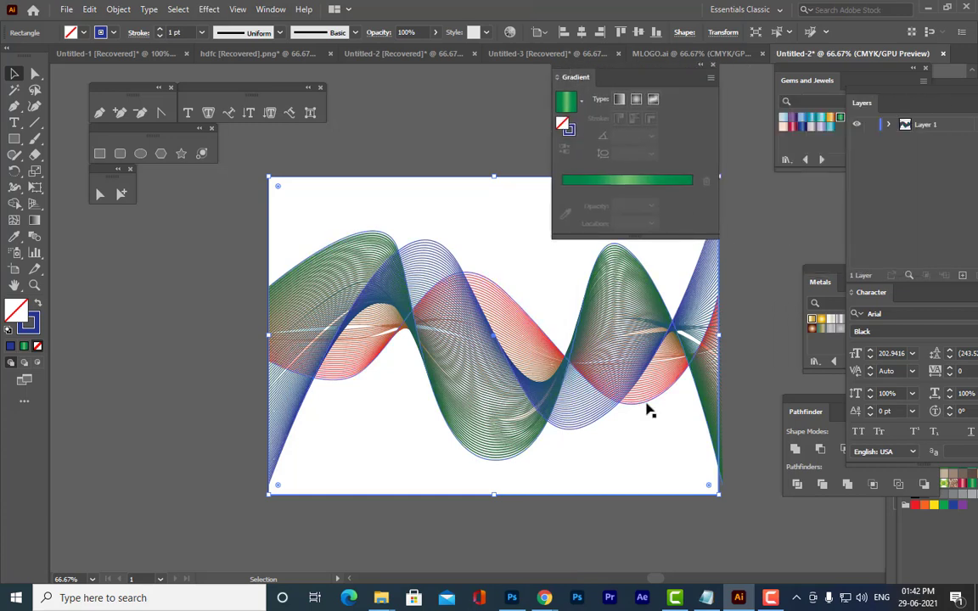
Fill the artboard-sized rectangle with the White, Black gradient preset and deselect it
left_click(582, 102)
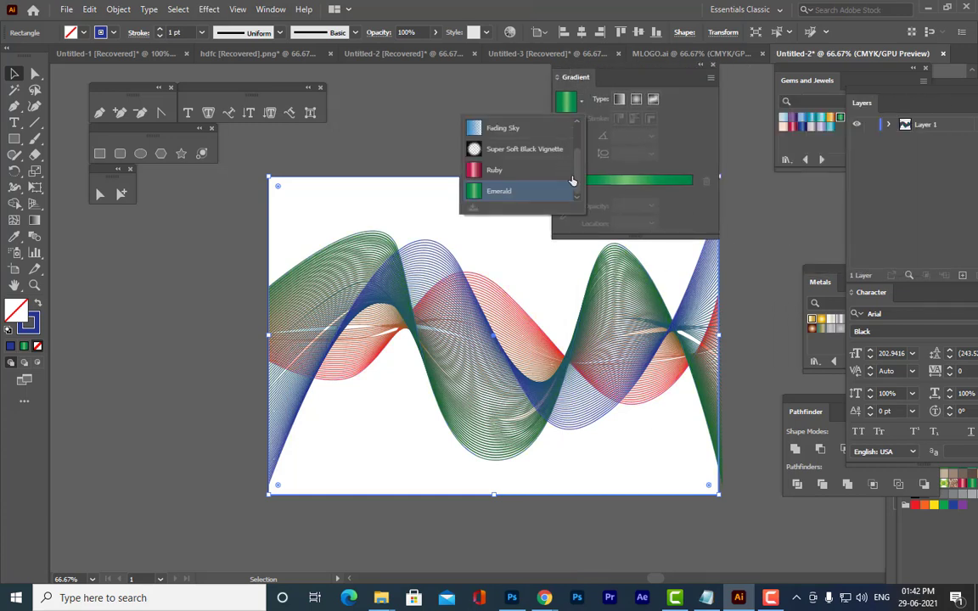
left_click_drag(578, 182, 581, 145)
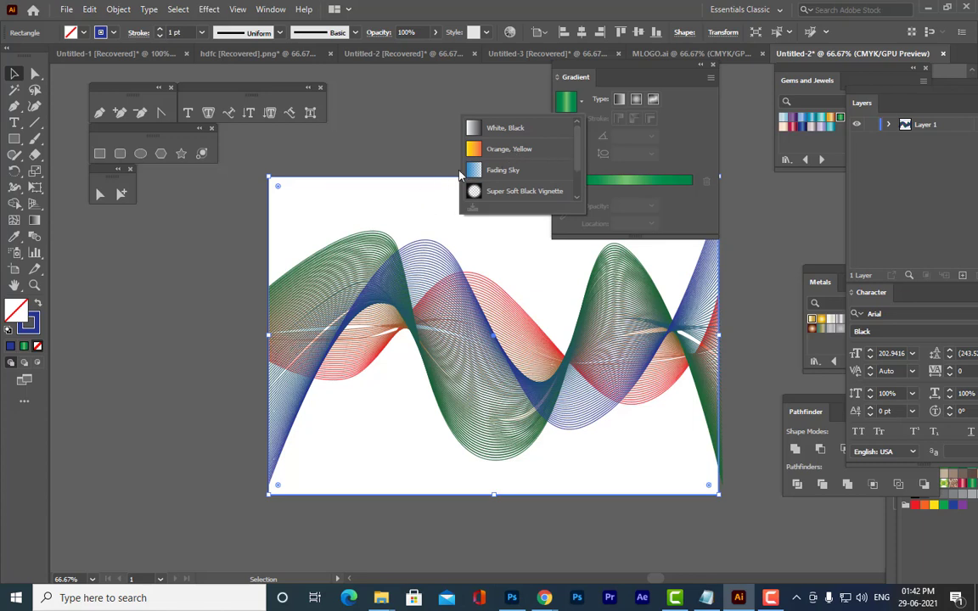
left_click(501, 129)
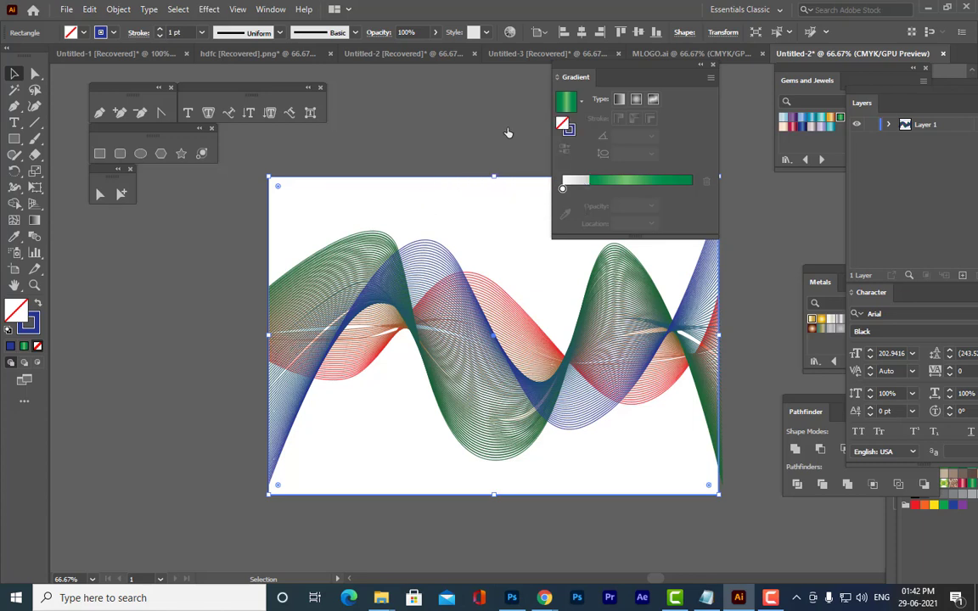
left_click_drag(553, 66, 690, 69)
left_click(388, 116)
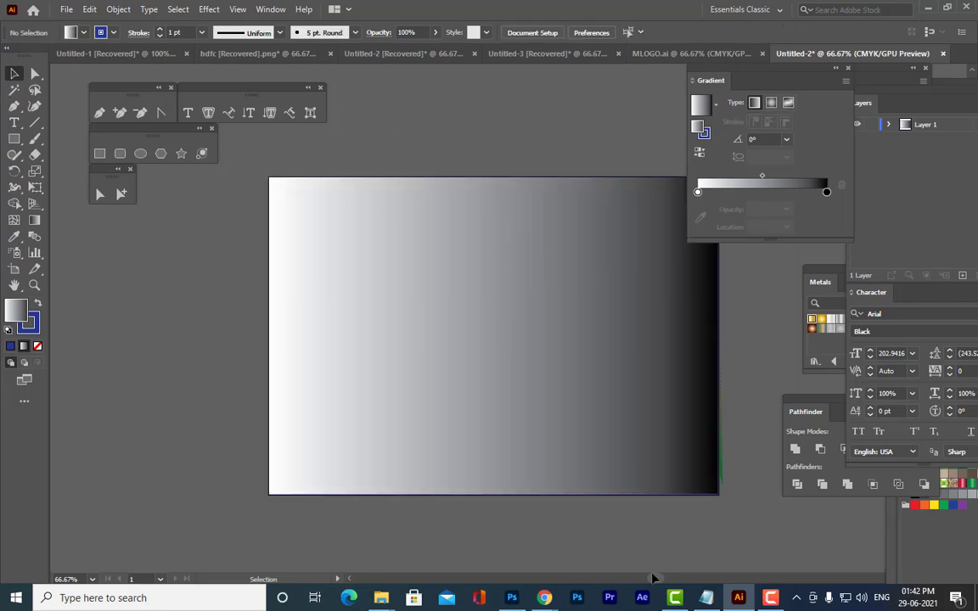
Remove the stroke from the gradient-filled rectangle, make its fill active again and deselect it
left_click(562, 272)
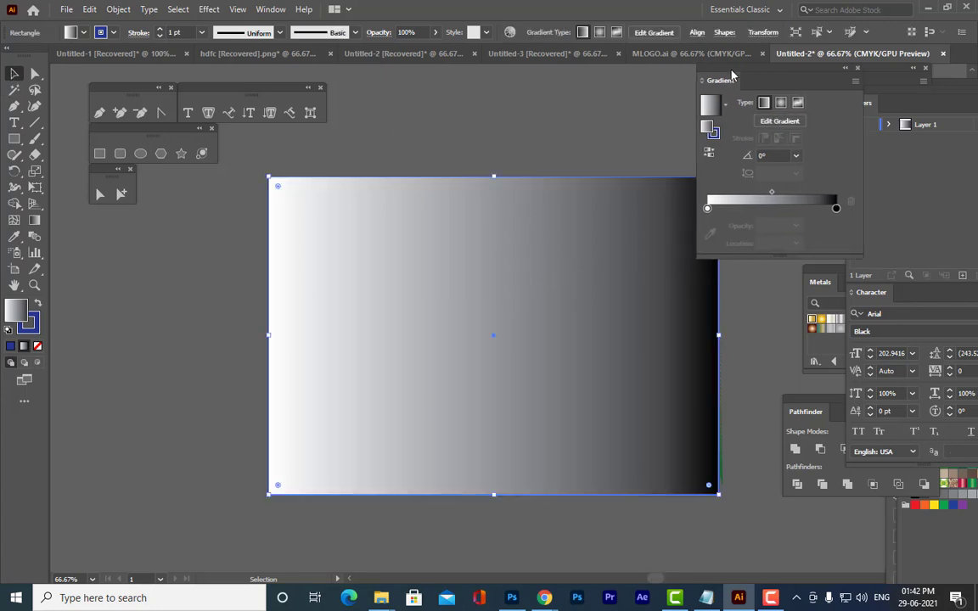
left_click(24, 330)
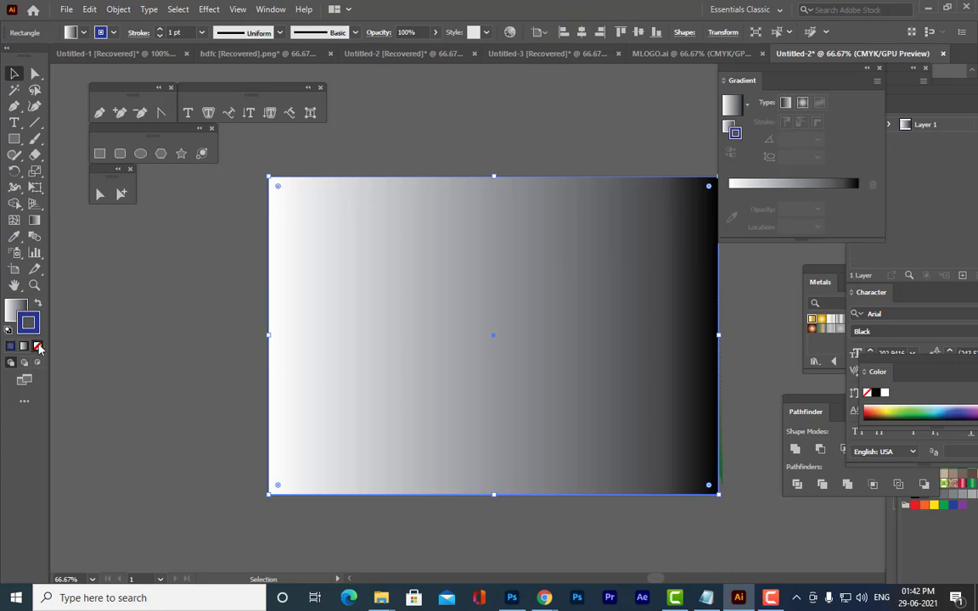
left_click(39, 347)
left_click(17, 306)
left_click(243, 307)
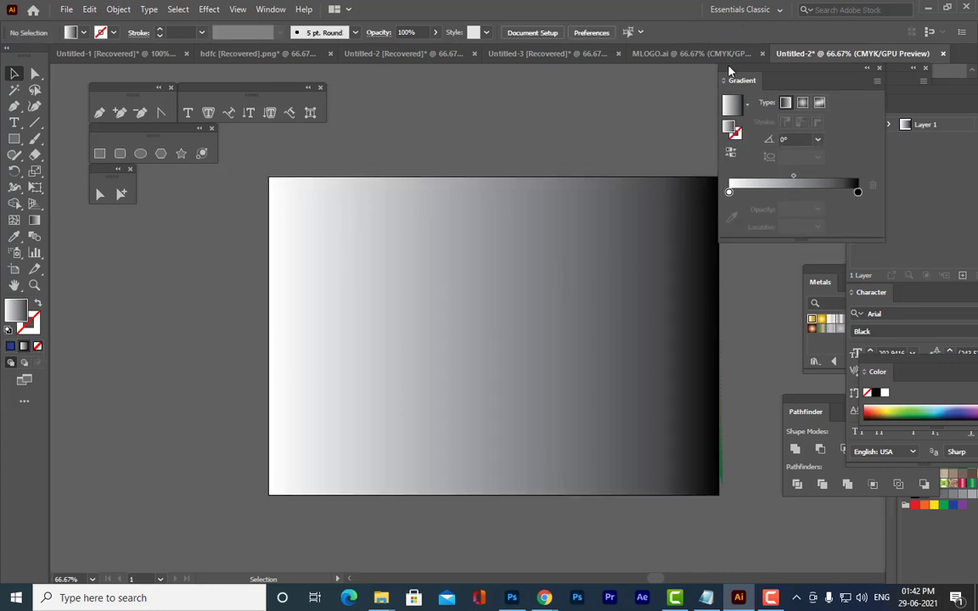
Move the Gradient panel clear of the artboard and select the gradient-filled rectangle
left_click_drag(753, 74, 775, 74)
left_click(478, 246)
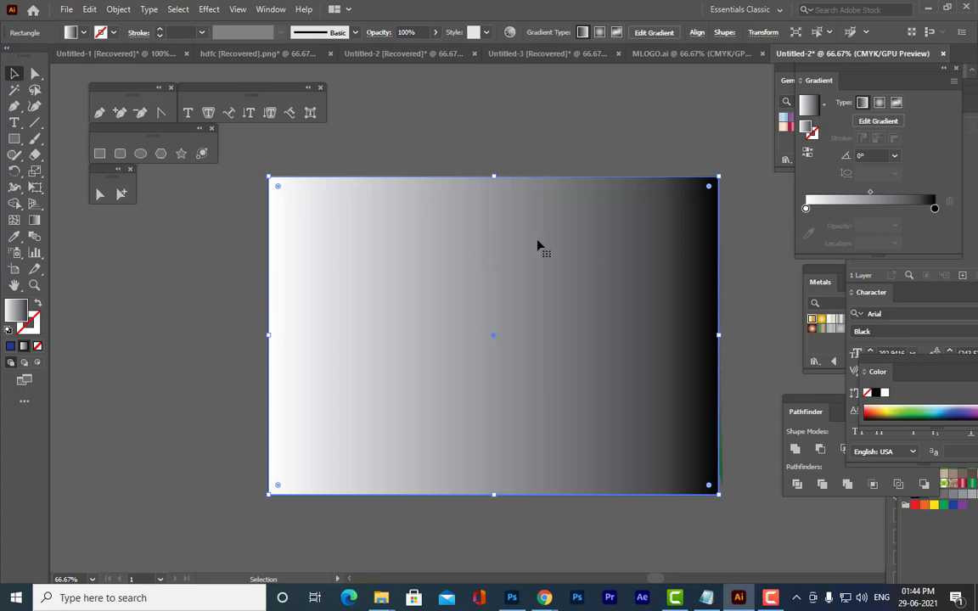
Move the gradient rectangle down to uncover the blended waves, return it over the artboard and deselect it
left_click(641, 143)
left_click(601, 228)
left_click_drag(598, 226, 550, 342)
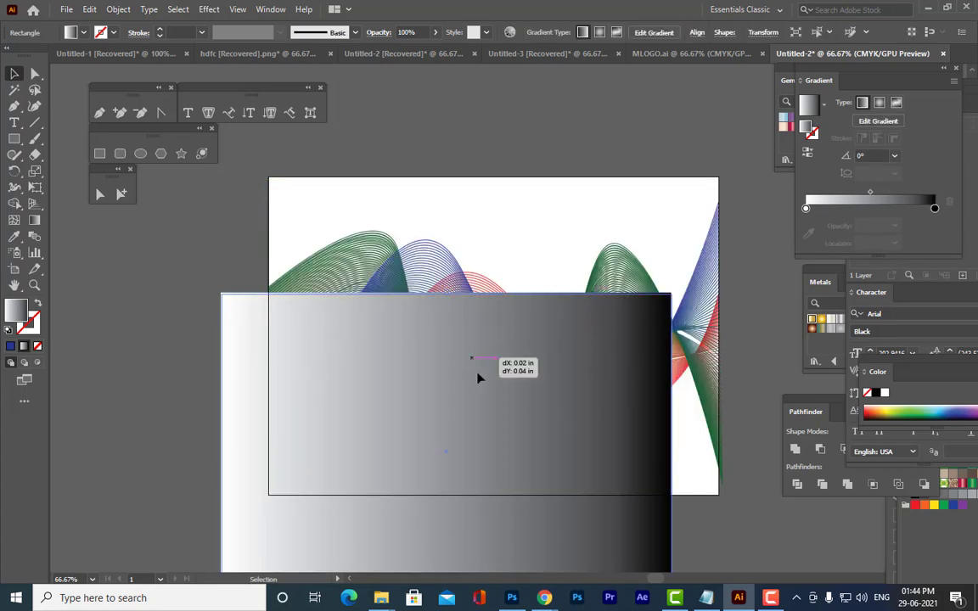
left_click_drag(478, 375, 545, 436)
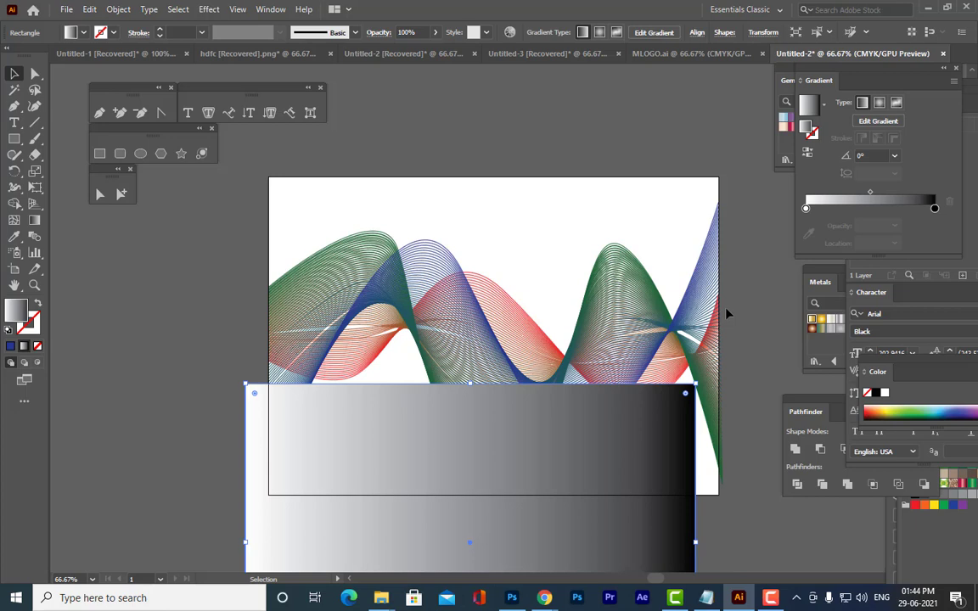
left_click_drag(490, 476, 514, 387)
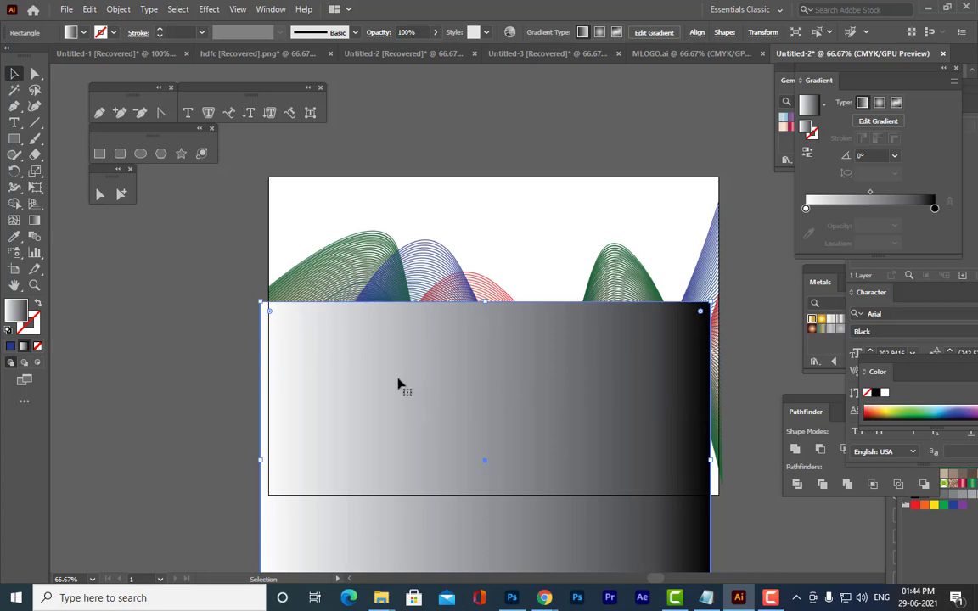
left_click_drag(619, 410, 589, 434)
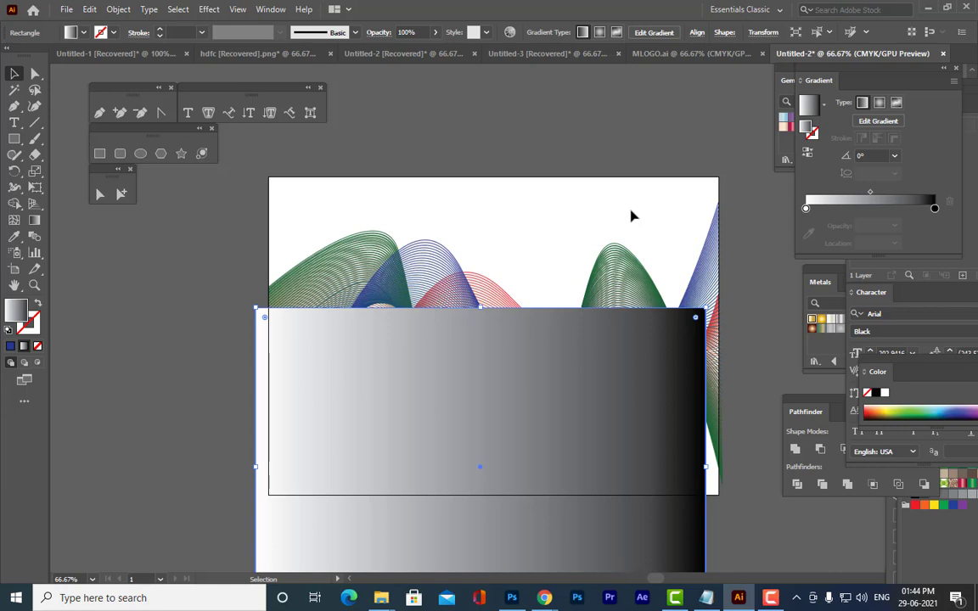
left_click_drag(520, 380, 535, 255)
left_click(596, 142)
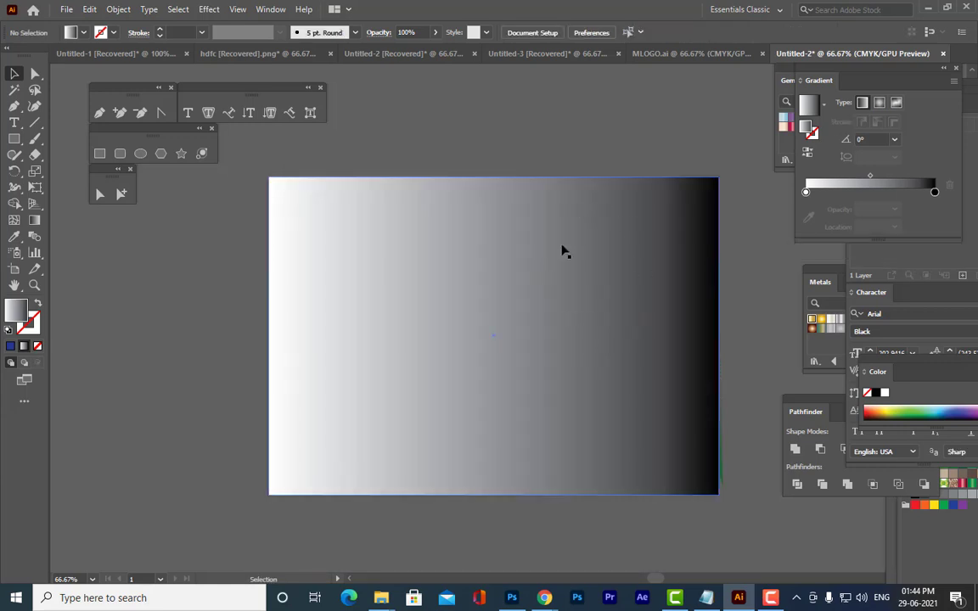
Show the gradient annotator on the rectangle and reverse the linear gradient to run from black at left to white at right, at about -179.55°
left_click(561, 251)
key("g")
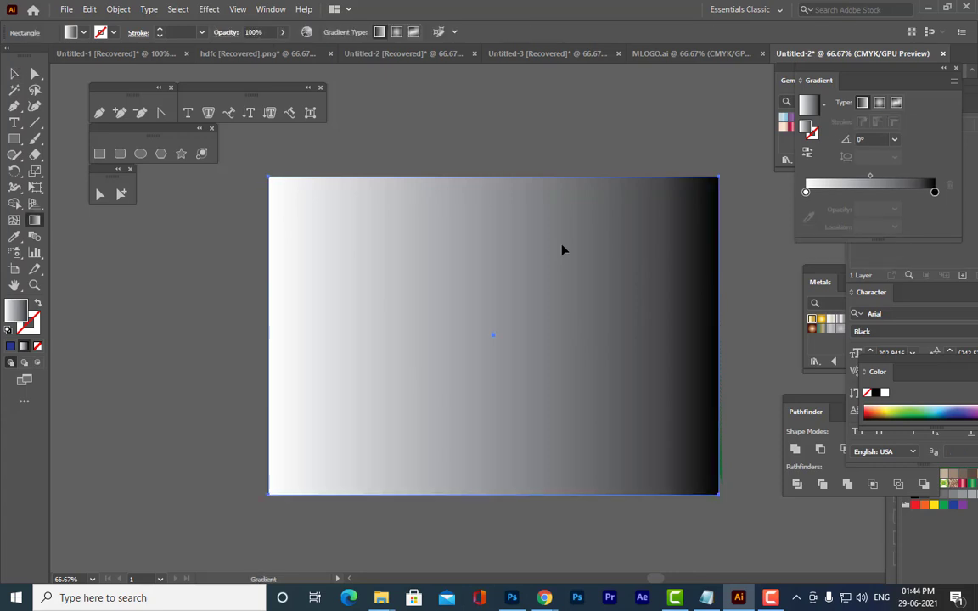
left_click(238, 9)
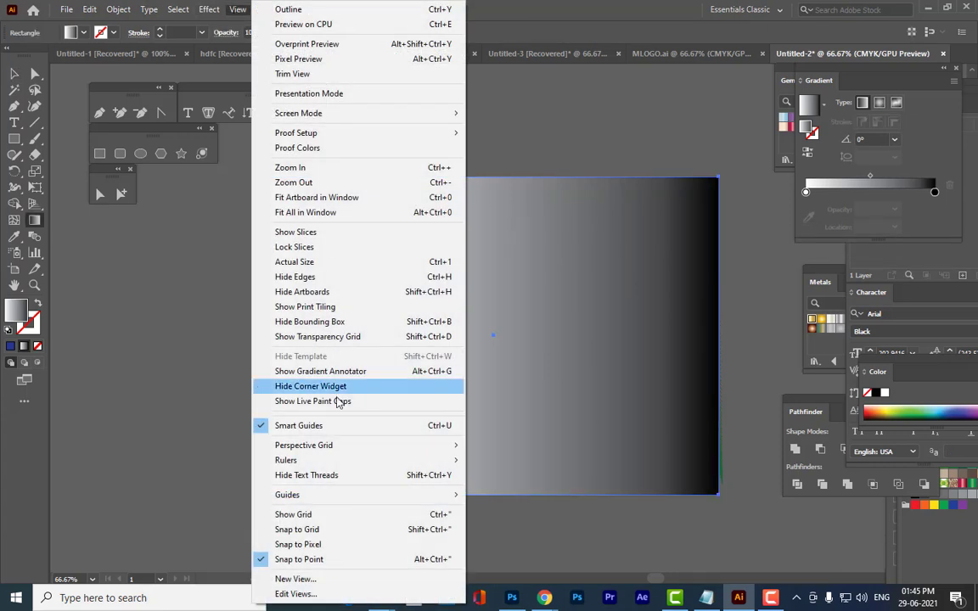
left_click(337, 372)
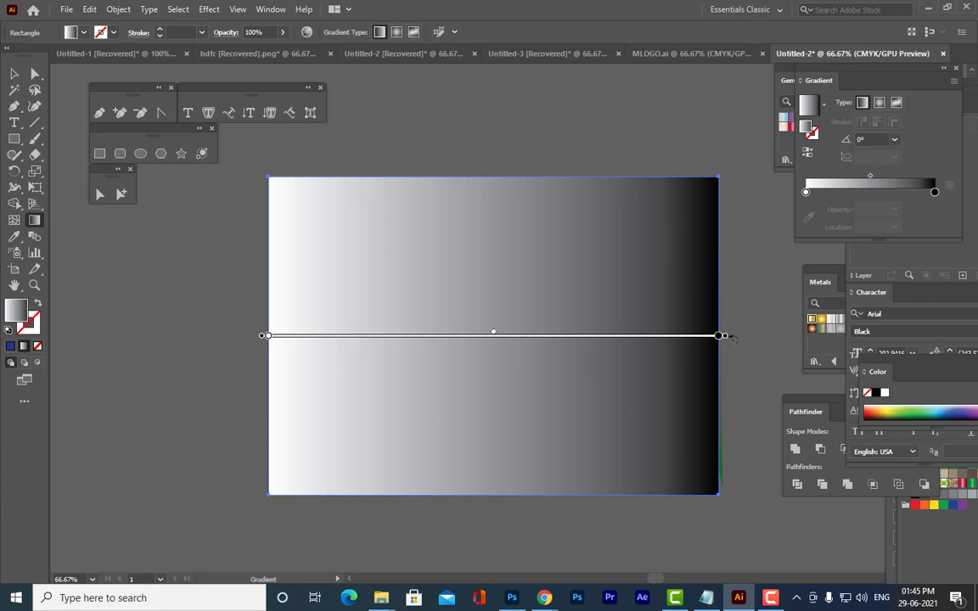
mouse_move(728, 337)
left_mouse_down()
mouse_move(677, 527)
mouse_move(251, 443)
mouse_move(196, 389)
mouse_move(177, 336)
mouse_move(332, 364)
mouse_move(515, 367)
mouse_move(598, 342)
mouse_move(579, 340)
left_mouse_up()
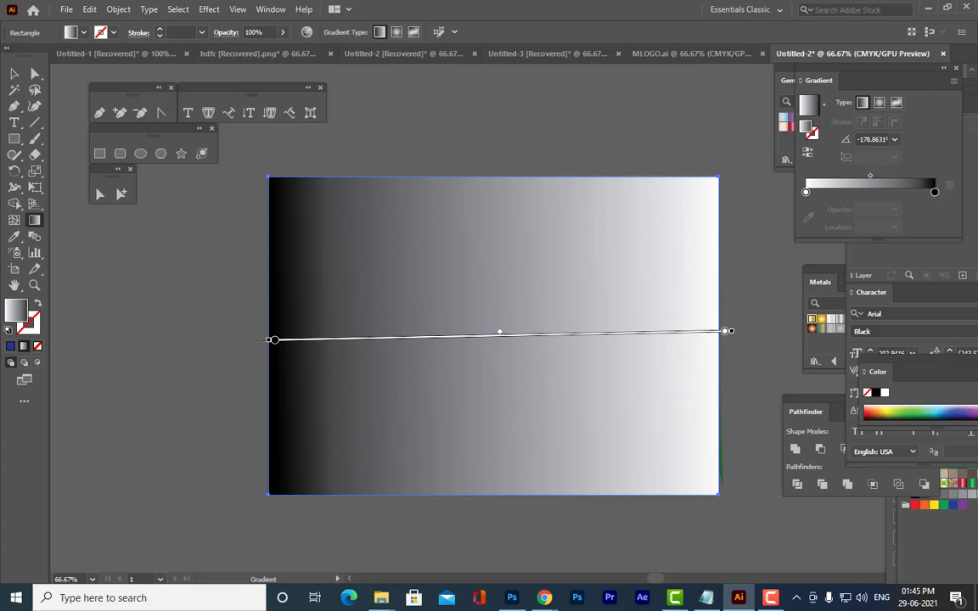
left_click_drag(270, 340, 271, 337)
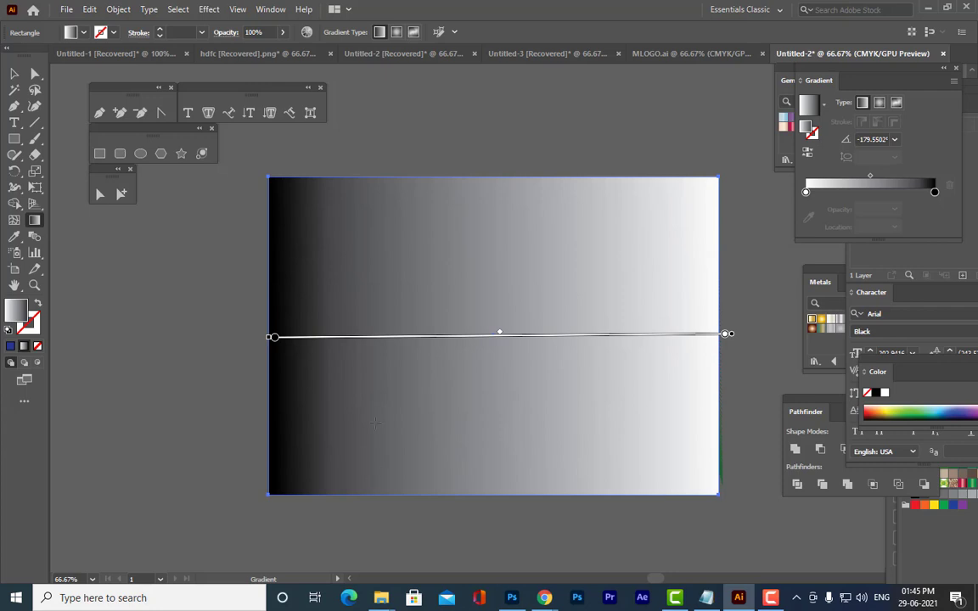
Shift the reversed-gradient rectangle down to compare it with the waves, move it back over the artboard and deselect it
left_click(15, 73)
left_click_drag(516, 225, 515, 294)
left_click_drag(391, 308, 397, 415)
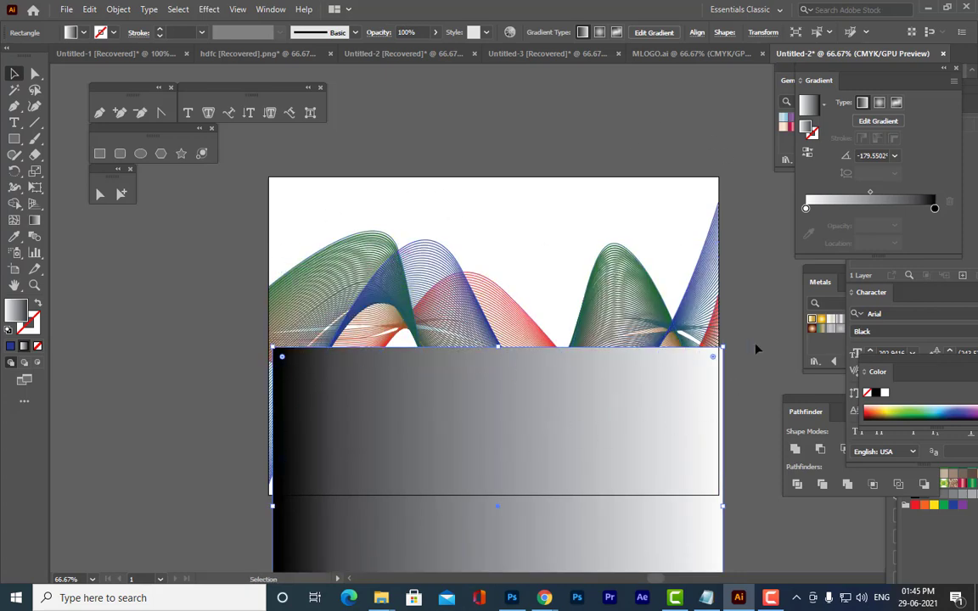
left_click_drag(499, 430, 493, 292)
left_click(464, 158)
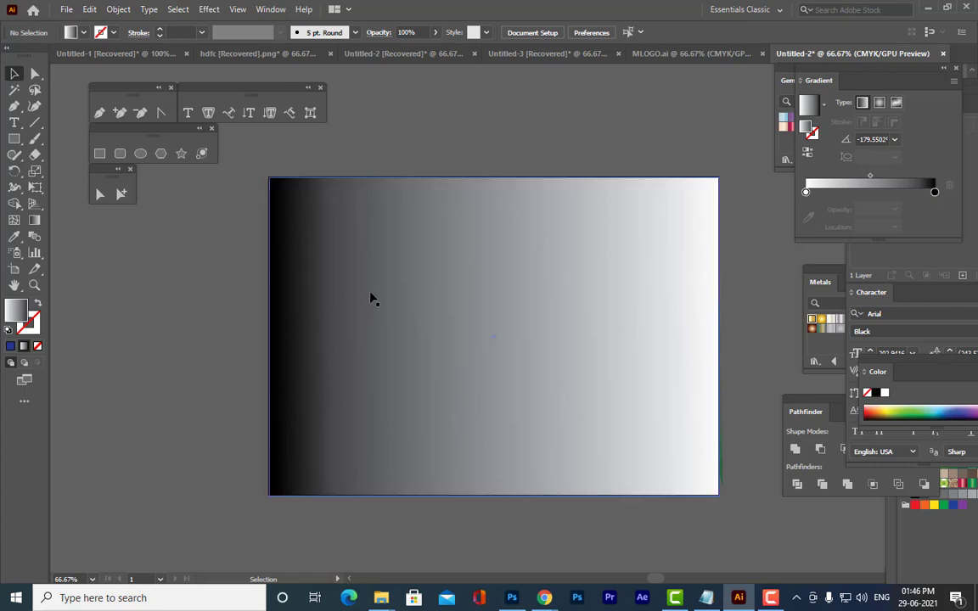
Make an opacity mask from the gradient rectangle and the waves, undo it and deselect everything
left_click_drag(249, 156, 772, 548)
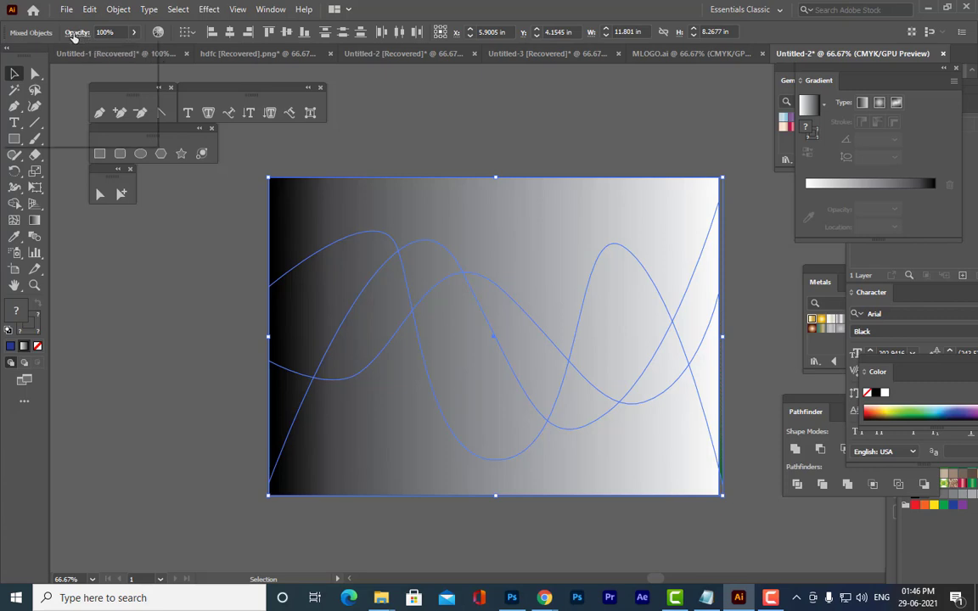
left_click(74, 33)
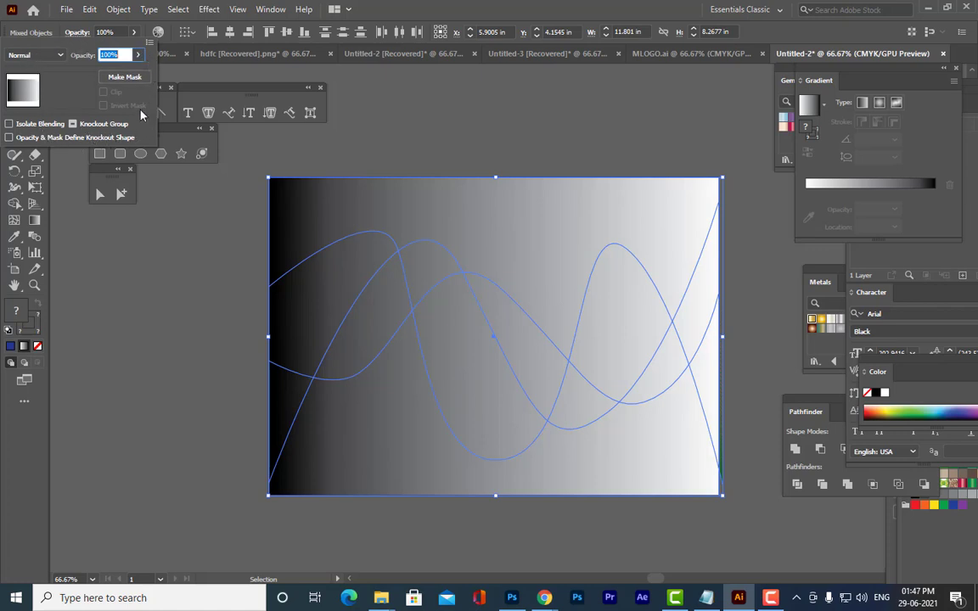
left_click(149, 41)
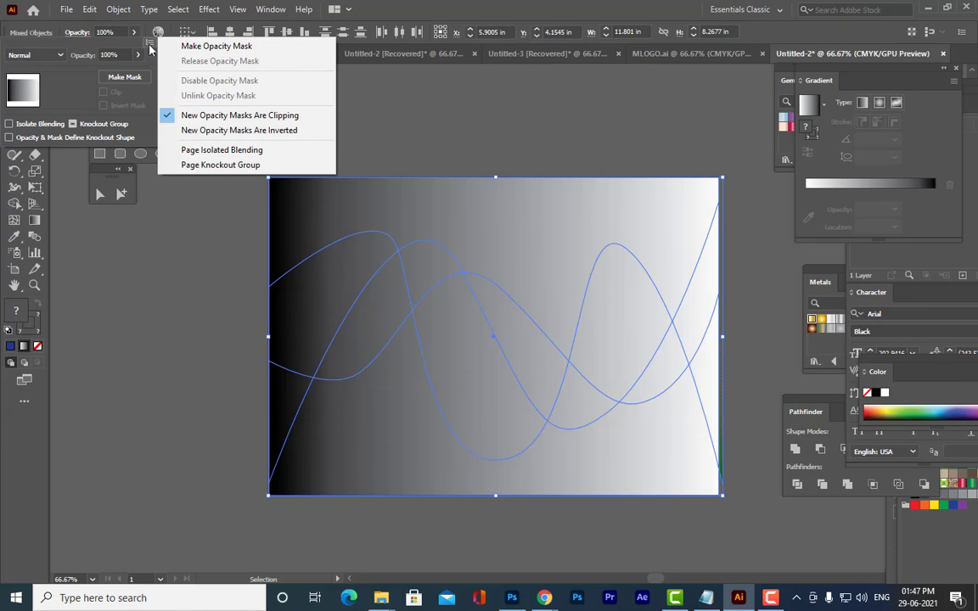
left_click(226, 48)
left_click(484, 113)
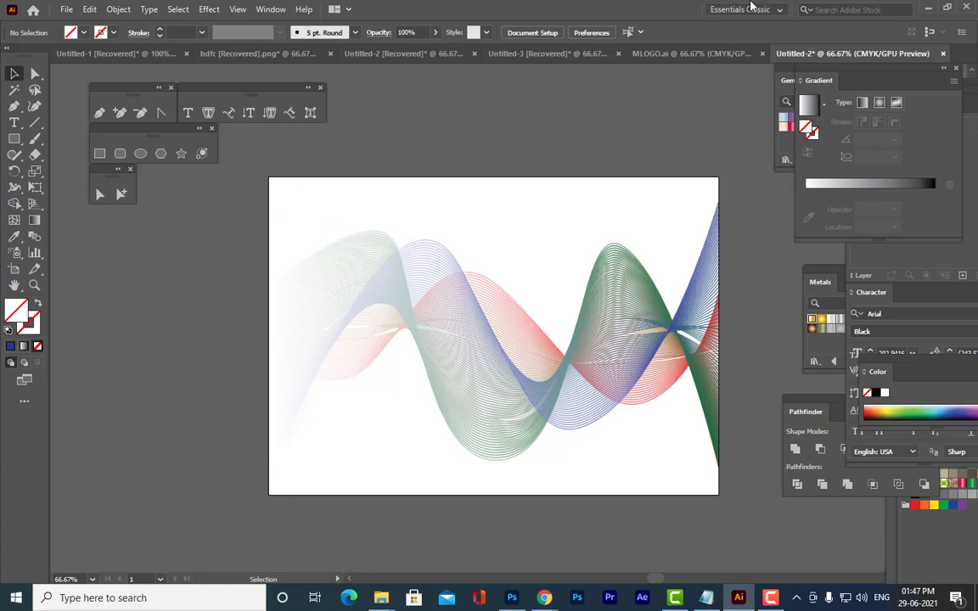
key("ctrl+z")
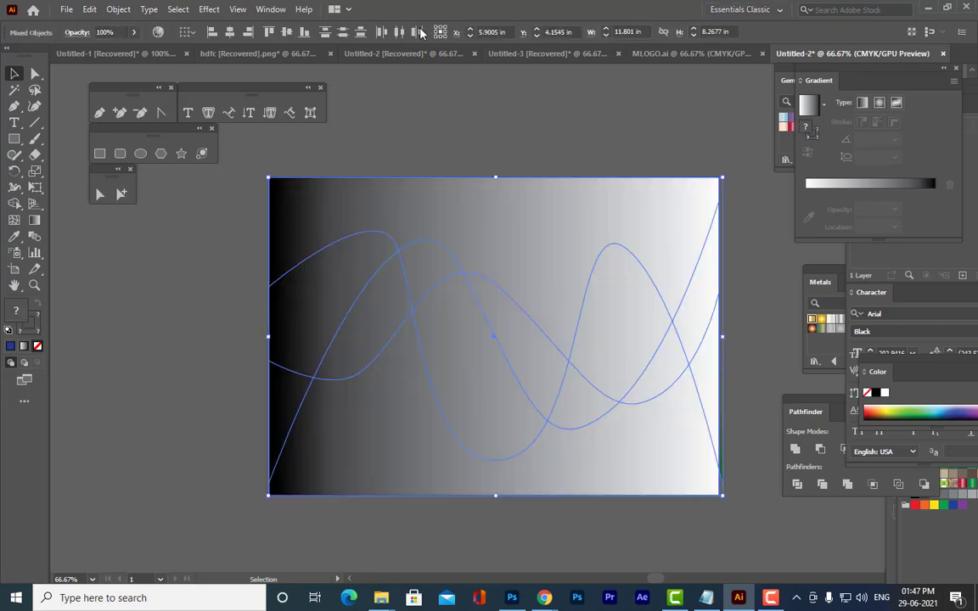
left_click(425, 104)
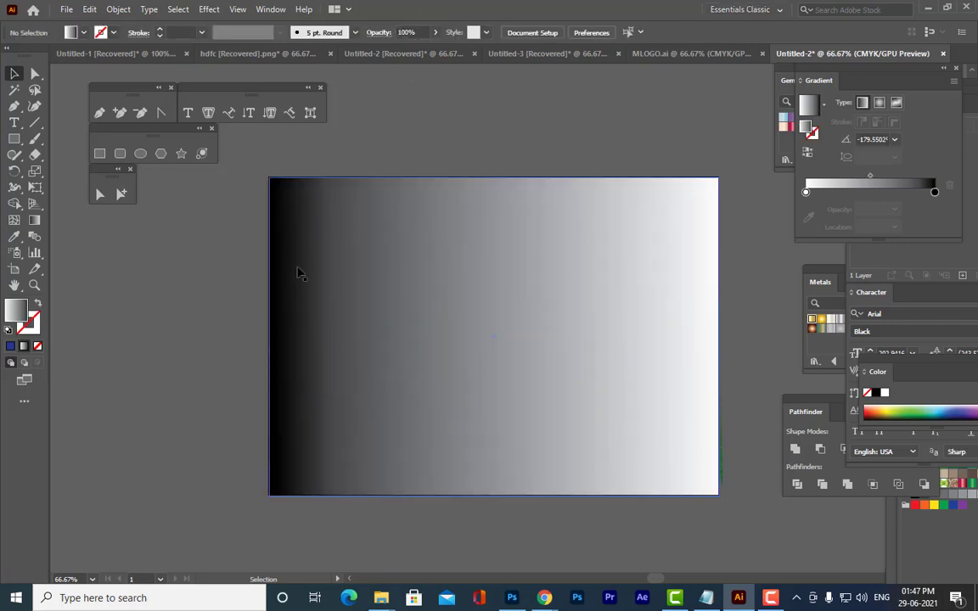
Shift the rectangle's gradient to the right with the Gradient tool so that solid black fills about its left quarter
left_click(482, 282)
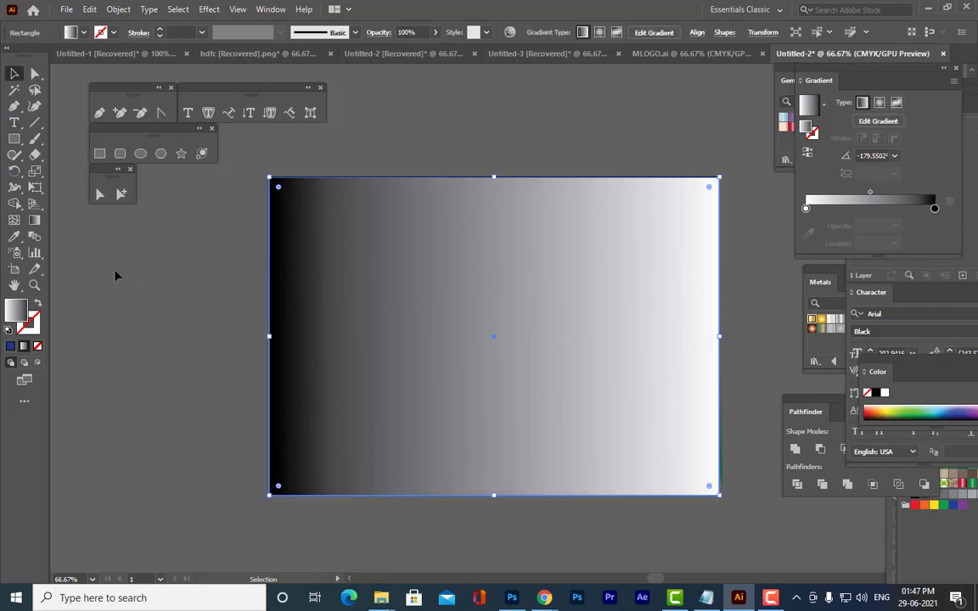
key("g")
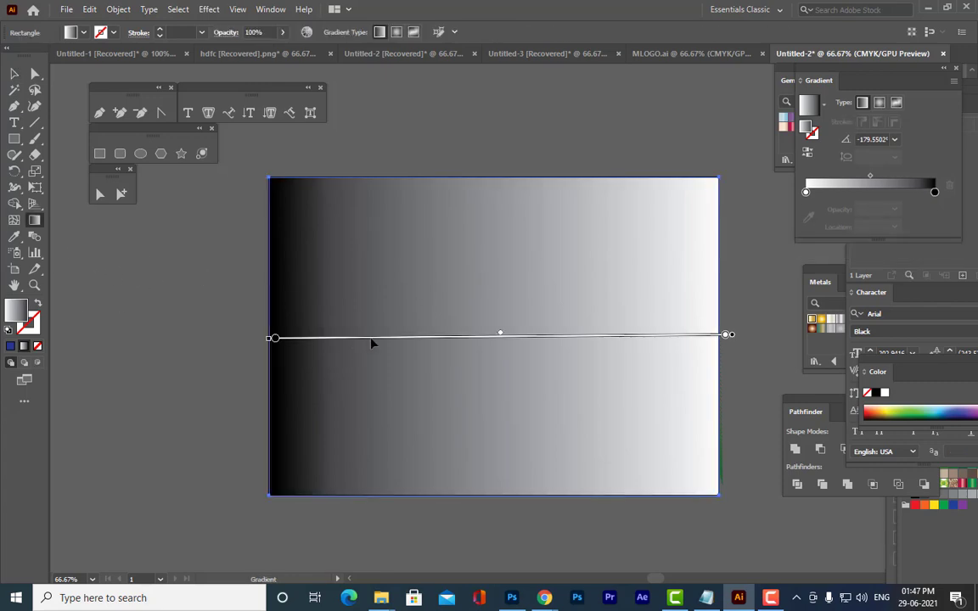
mouse_move(371, 343)
left_mouse_down()
mouse_move(496, 343)
mouse_move(489, 345)
left_mouse_up()
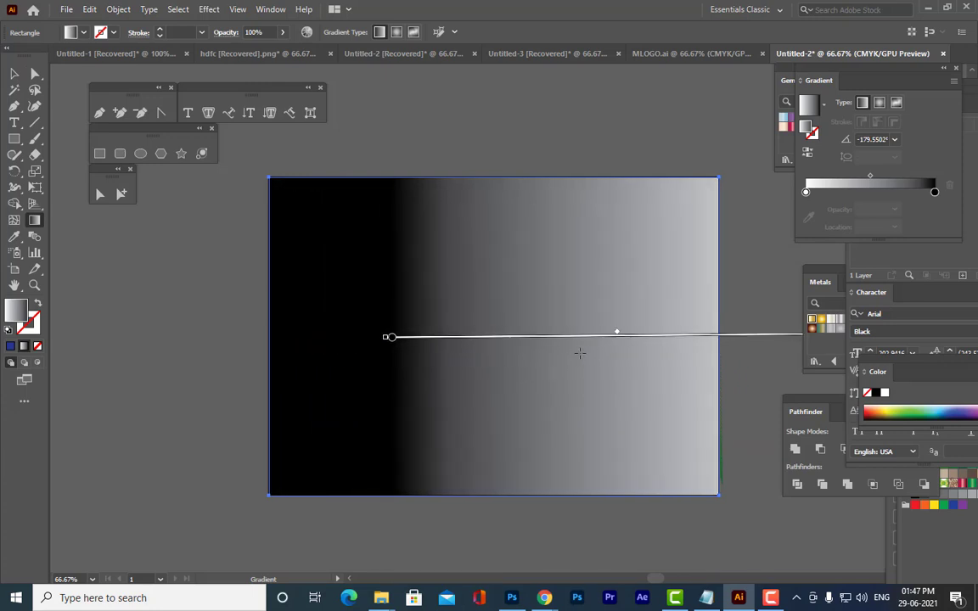
key("ctrl+minus")
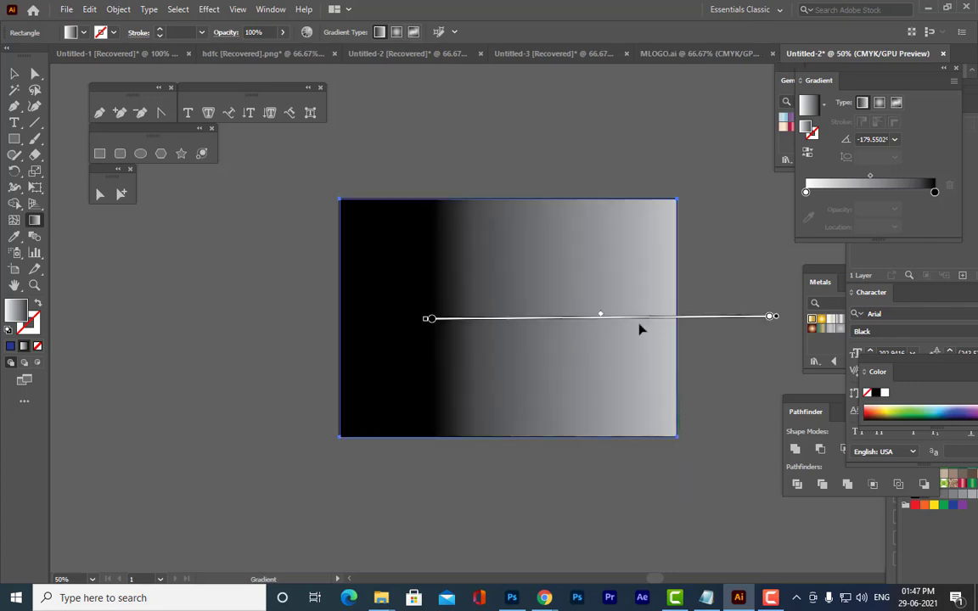
Move the white color stop to the rectangle's right edge, at a location of about 27.78%, adjust the gradient midpoint and deselect the rectangle
mouse_move(600, 316)
left_mouse_down()
mouse_move(572, 318)
mouse_move(580, 320)
left_mouse_up()
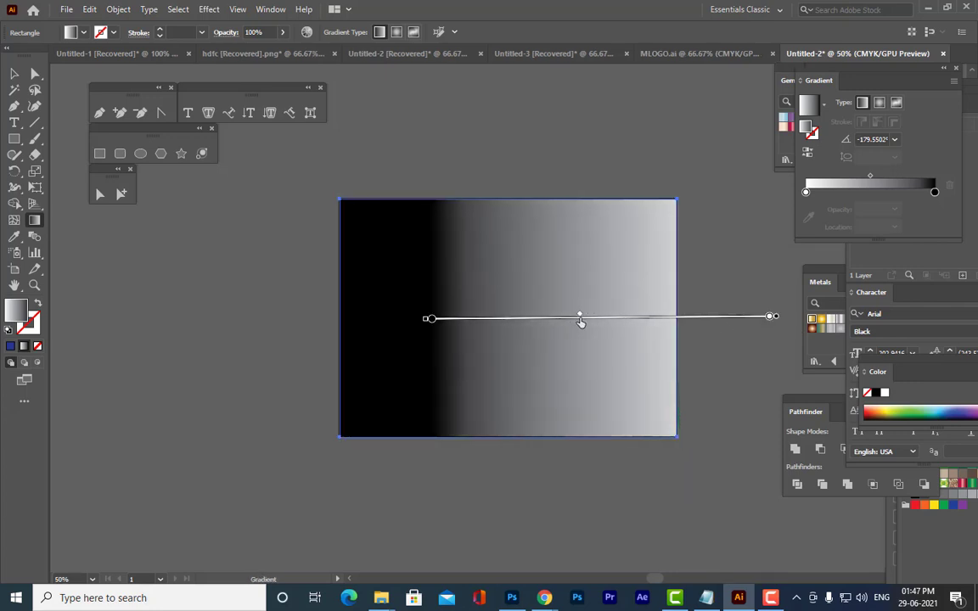
left_click_drag(770, 319, 675, 318)
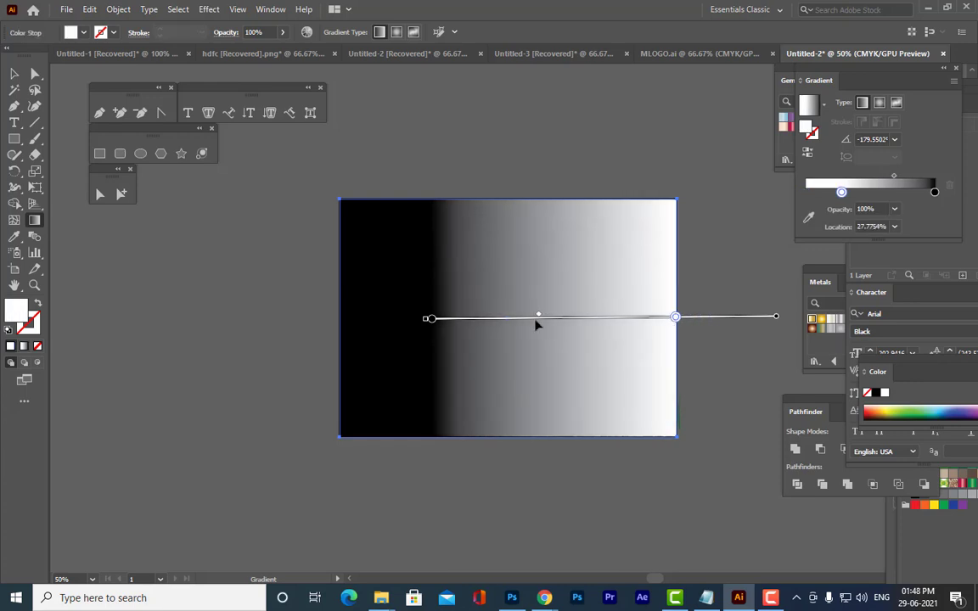
left_click_drag(536, 320, 552, 320)
left_click(14, 75)
left_click(441, 146)
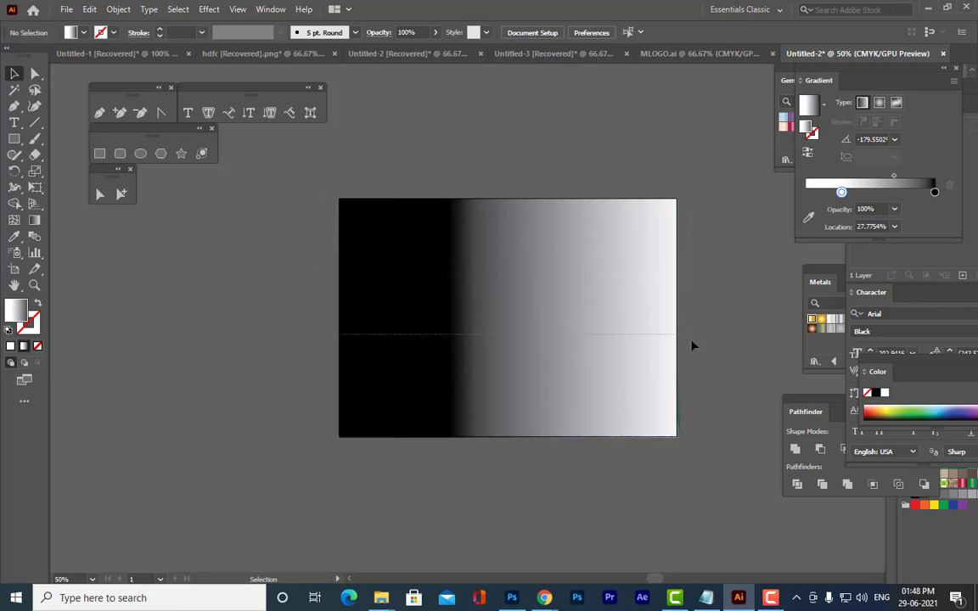
Select all artwork, make an opacity mask from the adjusted gradient rectangle over the waves, and deselect it
key("ctrl+a")
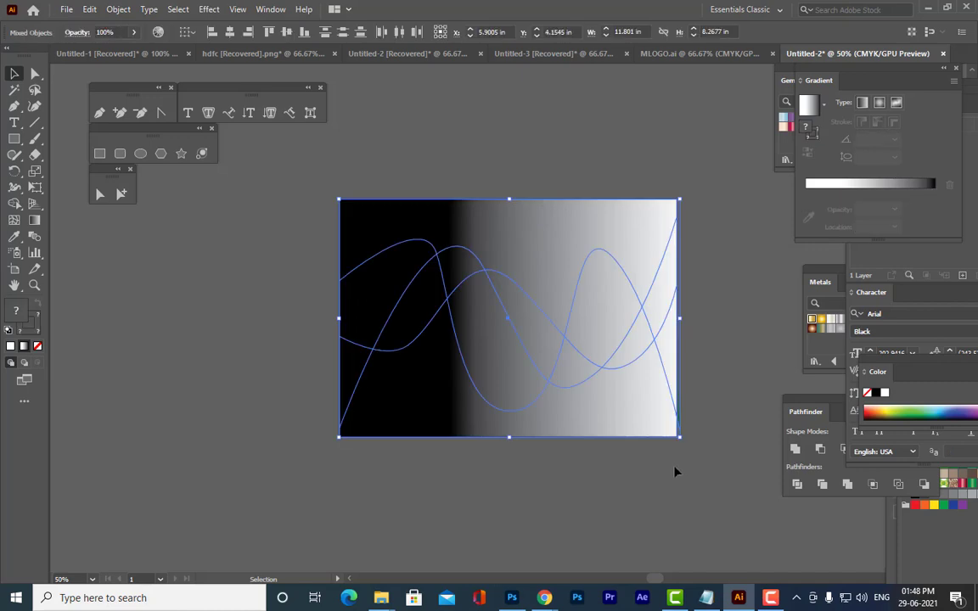
left_click(77, 32)
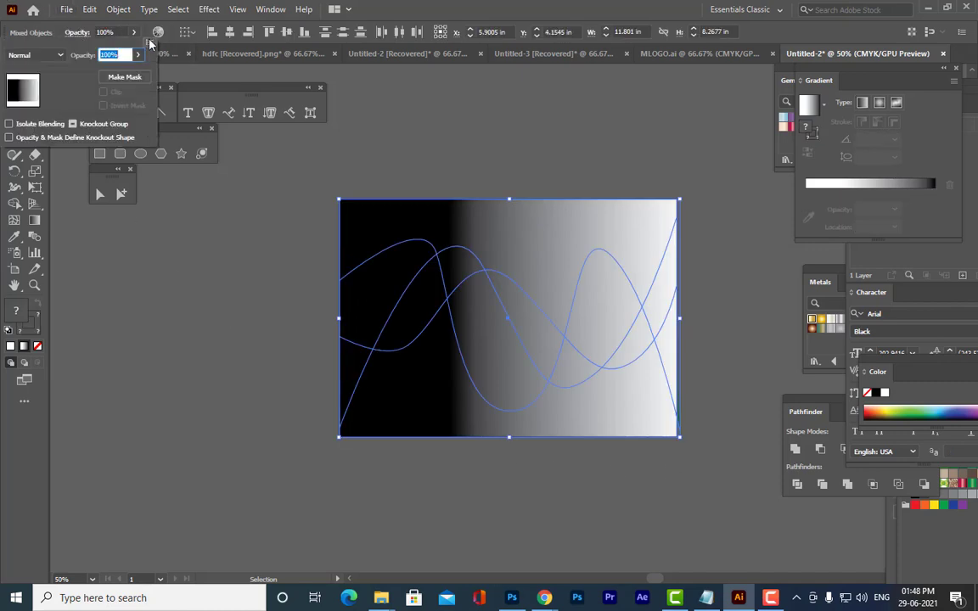
left_click(150, 40)
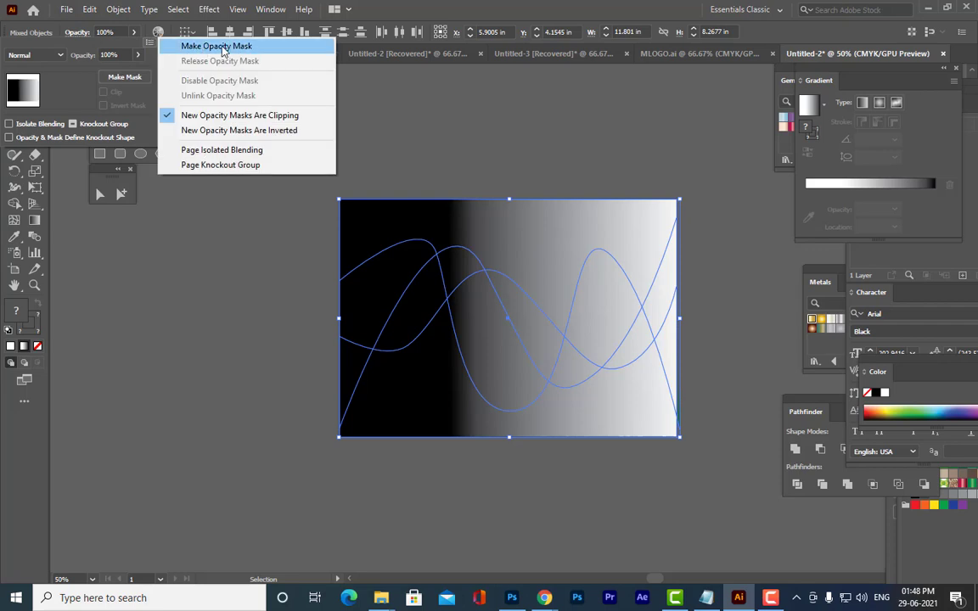
left_click(249, 46)
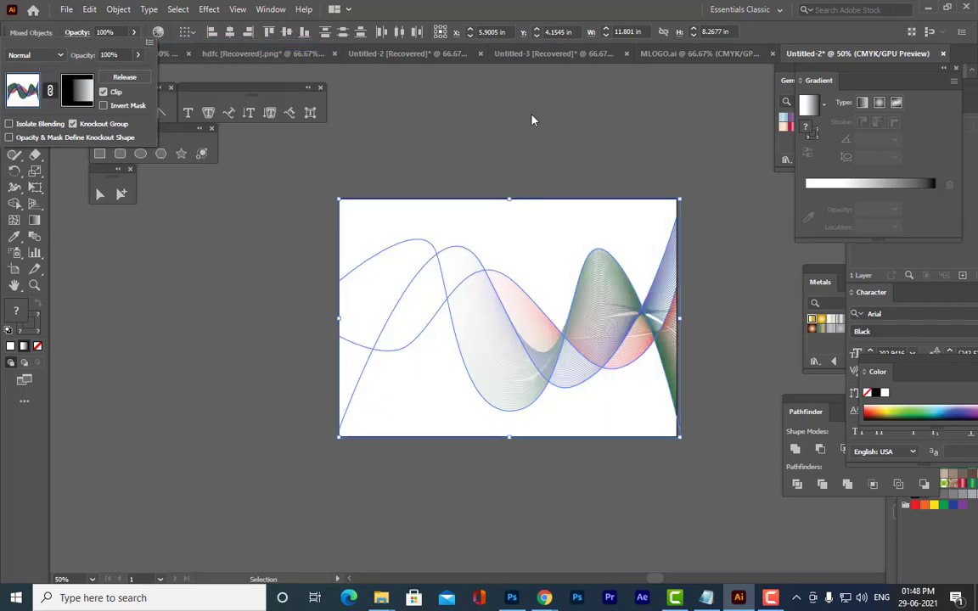
left_click(533, 120)
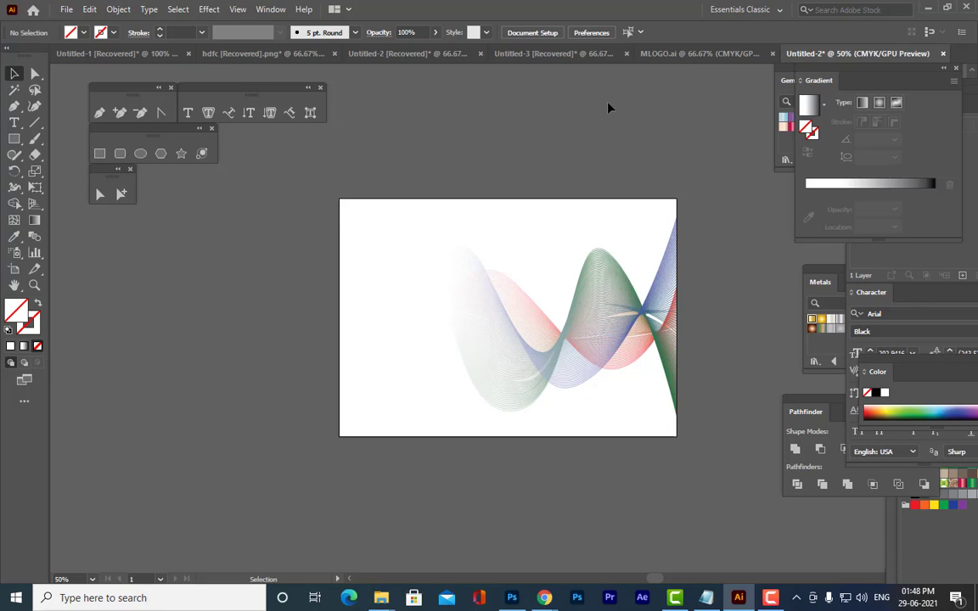
Duplicate the masked waves down and to the left, partly off the artboard, and rotate the copy by nearly 180°
key("ctrl+=")
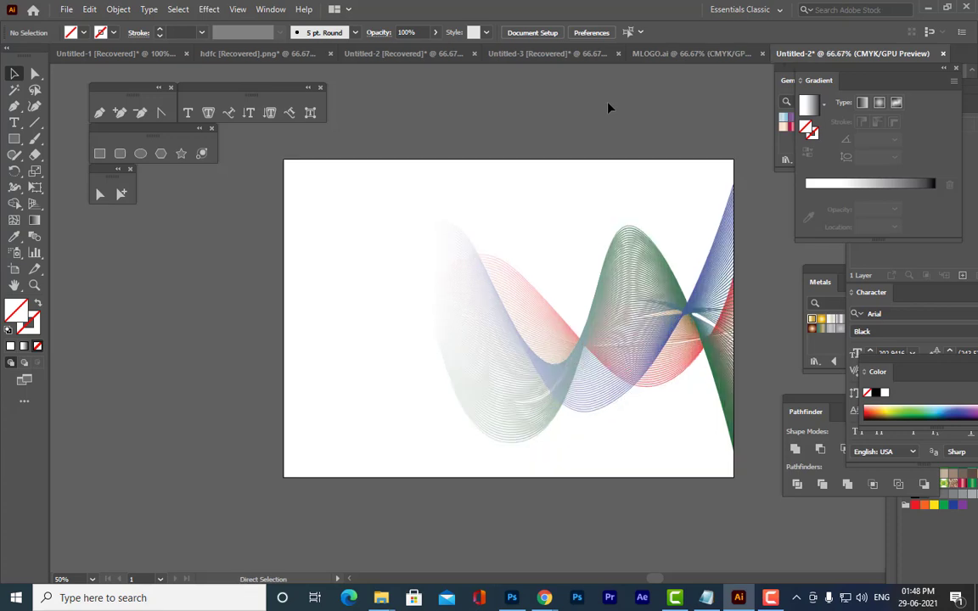
key("ctrl+minus")
left_click(620, 299)
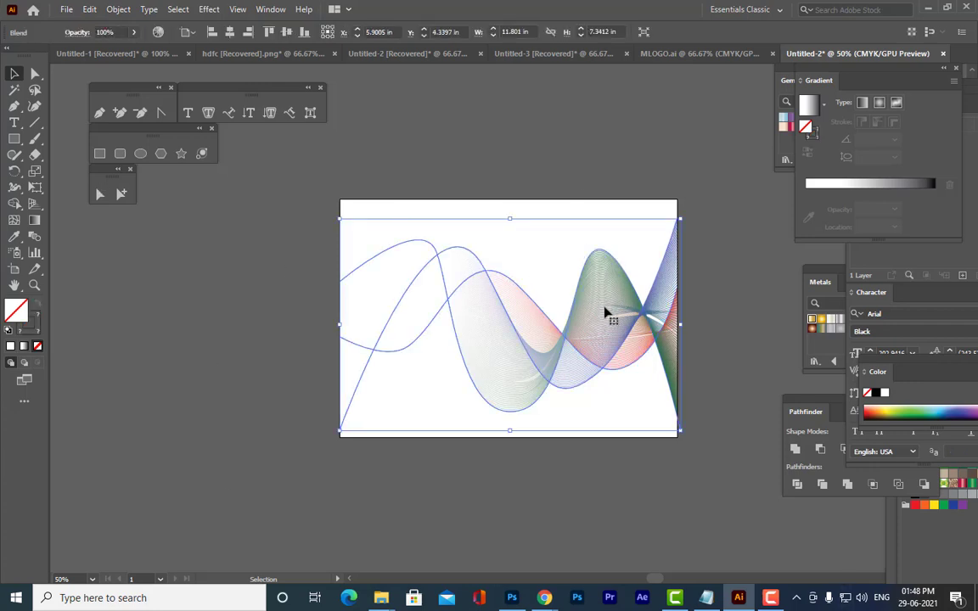
left_click_drag(603, 312, 348, 375)
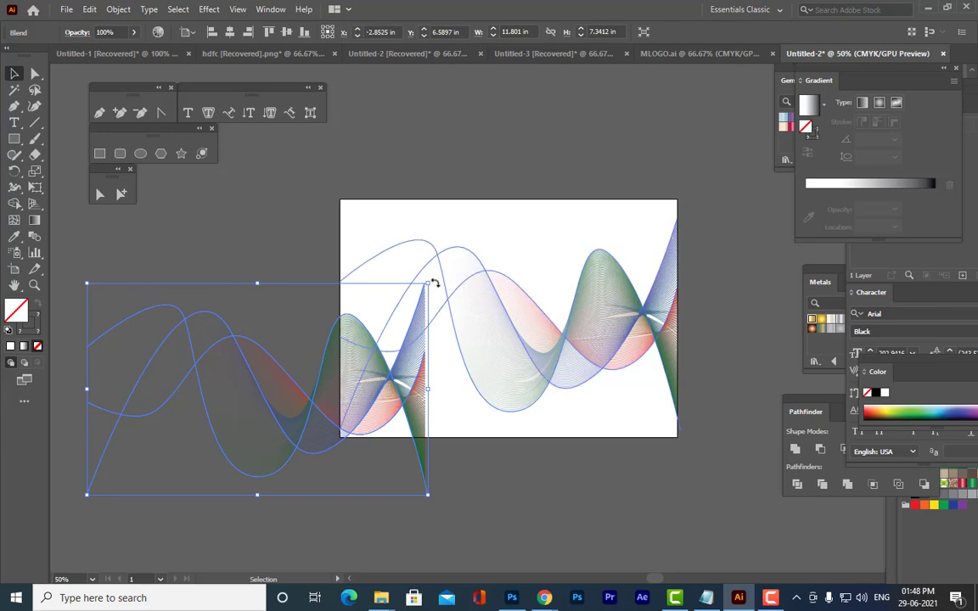
left_click_drag(433, 282, 190, 435)
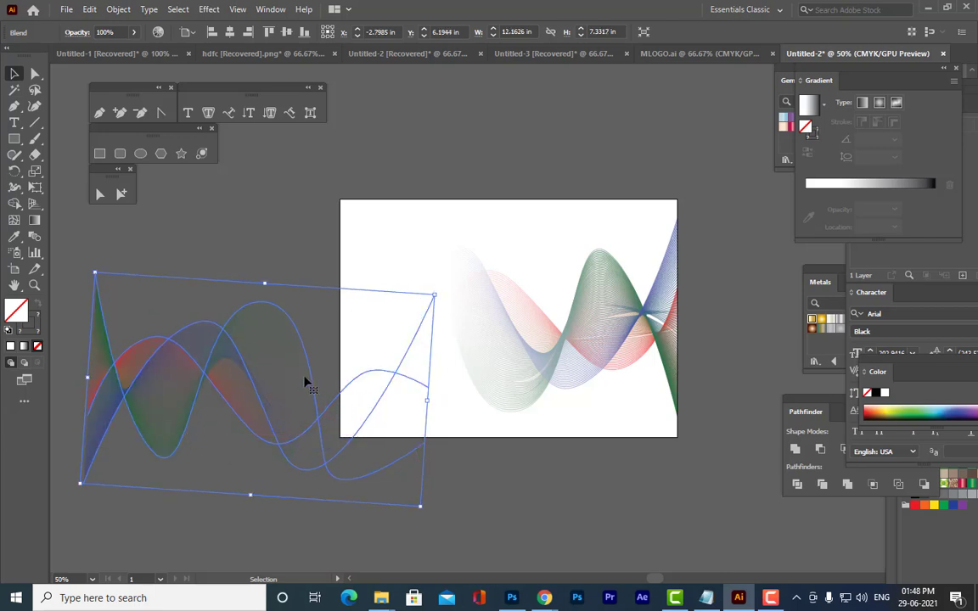
Move the rotated waves copy onto the artboard over the original, straighten its tilt slightly and nudge it up into alignment
left_click_drag(304, 381, 512, 325)
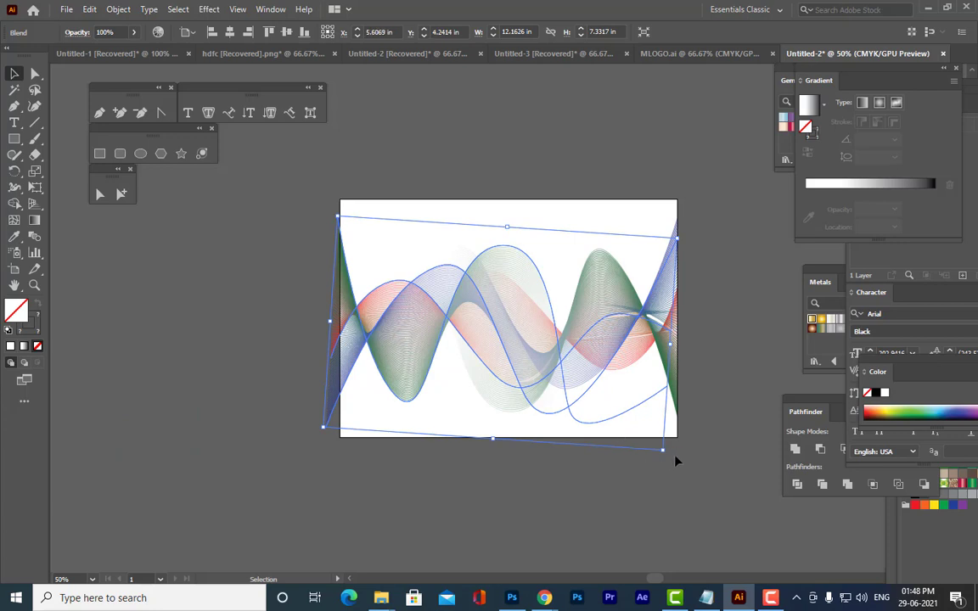
left_click_drag(670, 452, 661, 443)
mouse_move(399, 343)
left_mouse_down()
mouse_move(414, 333)
mouse_move(409, 339)
left_mouse_up()
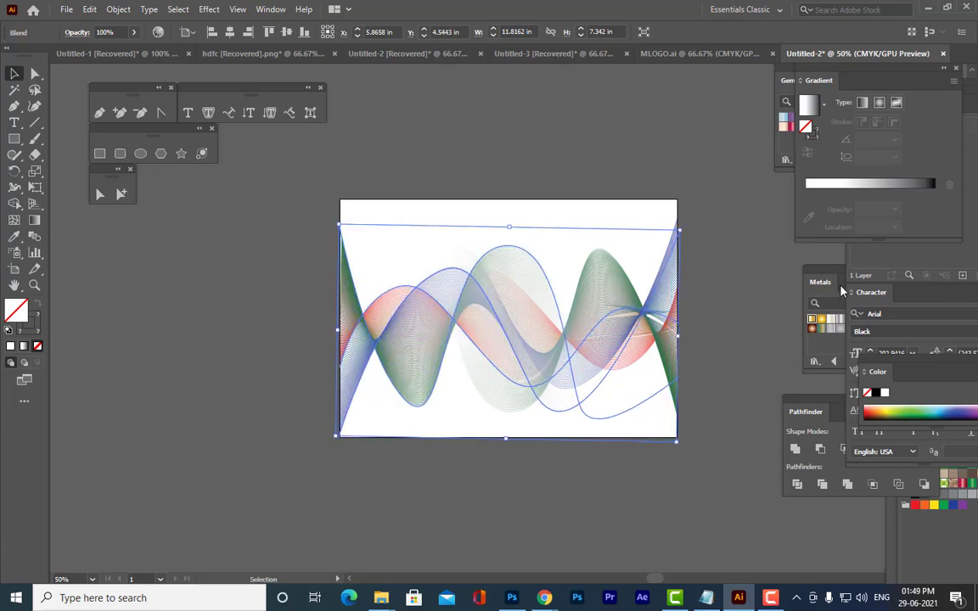
key("Up")
key("Up")
key("Up")
key("Up")
key("Up")
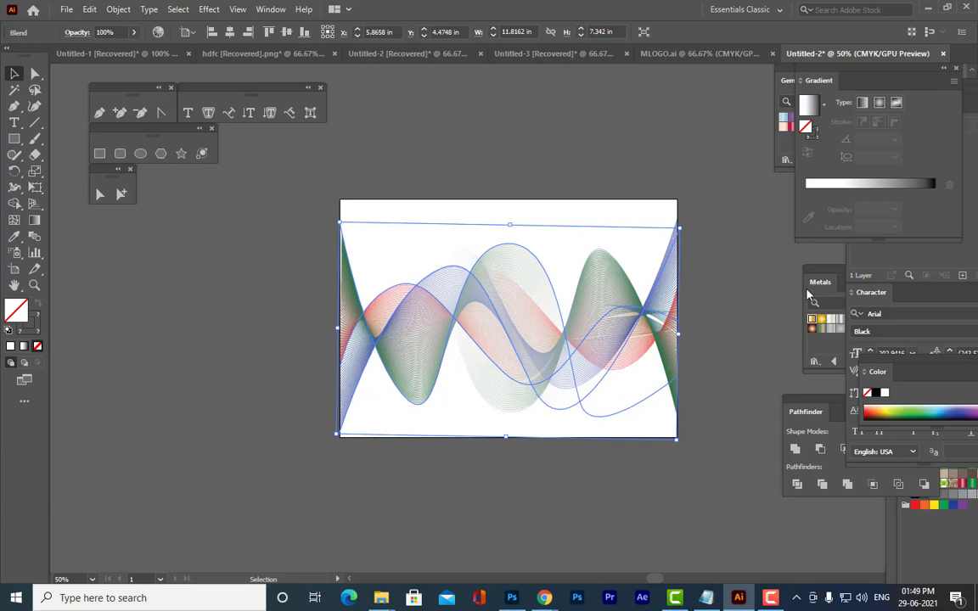
Narrow the rotated copy from both sides to about 11.61 in wide to fit within the artboard's edges, and deselect it
mouse_move(677, 332)
left_mouse_down()
mouse_move(667, 332)
mouse_move(676, 333)
left_mouse_up()
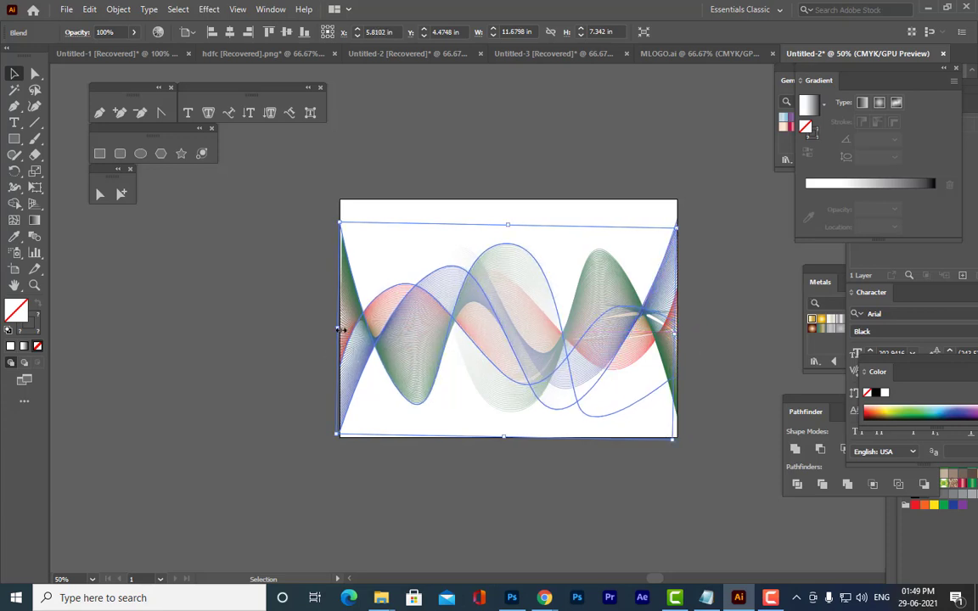
left_click_drag(340, 330, 340, 330)
left_click(268, 332)
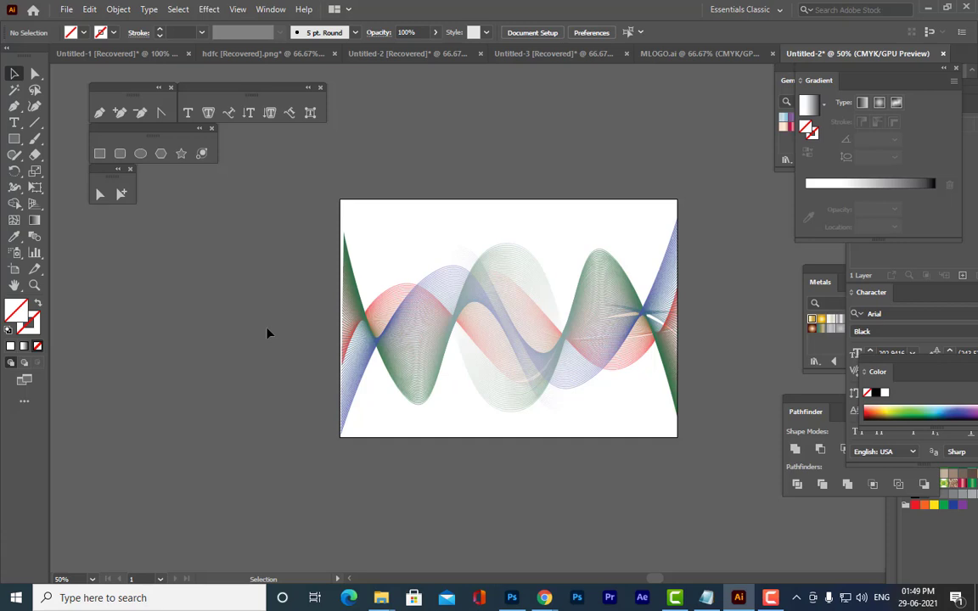
left_click(352, 295)
left_click_drag(342, 329, 340, 328)
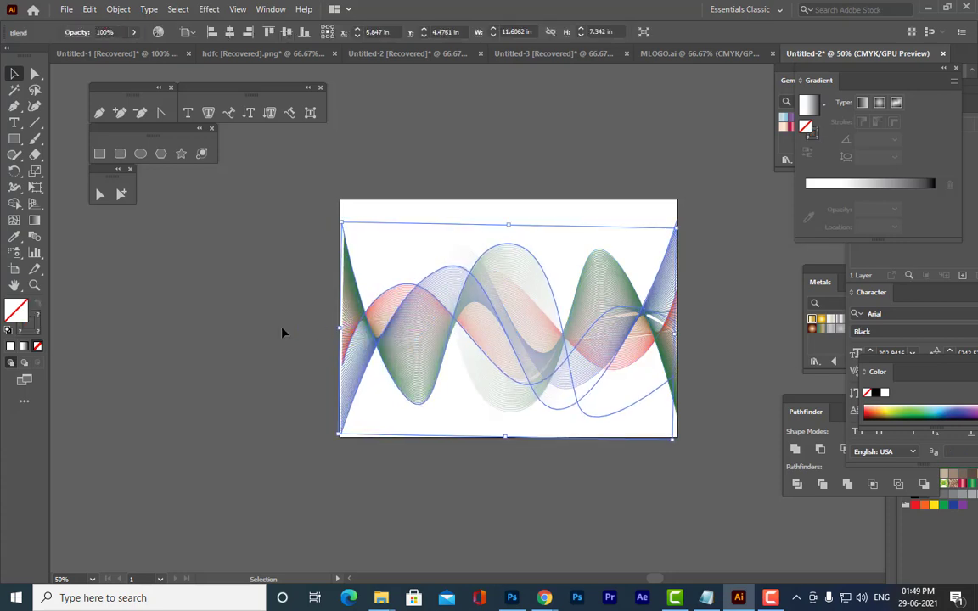
left_click(246, 313)
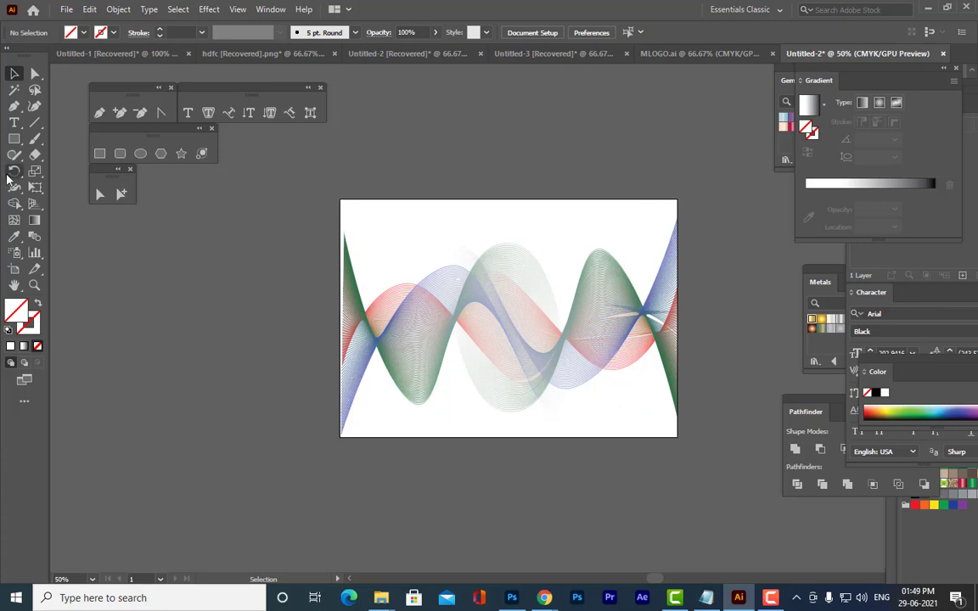
Draw a rectangle covering the artboard over the waves and fill it with a radial white-to-black gradient
left_click(14, 138)
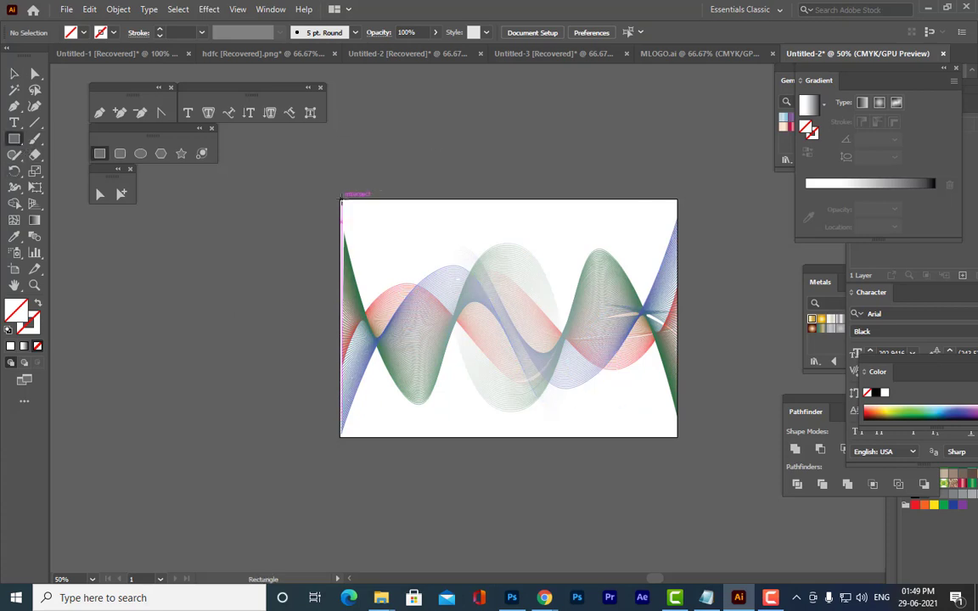
left_click_drag(341, 200, 679, 436)
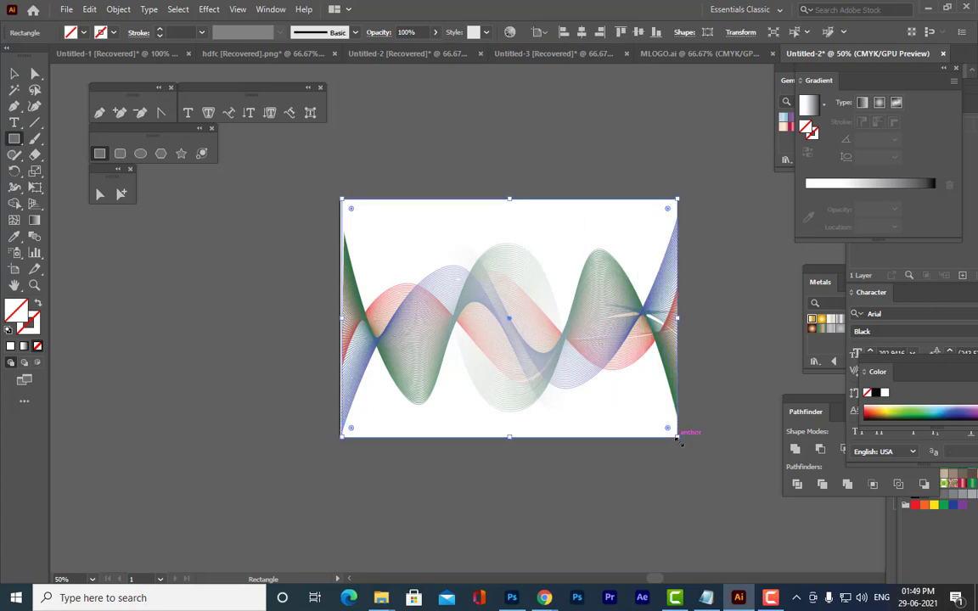
left_click_drag(829, 80, 764, 176)
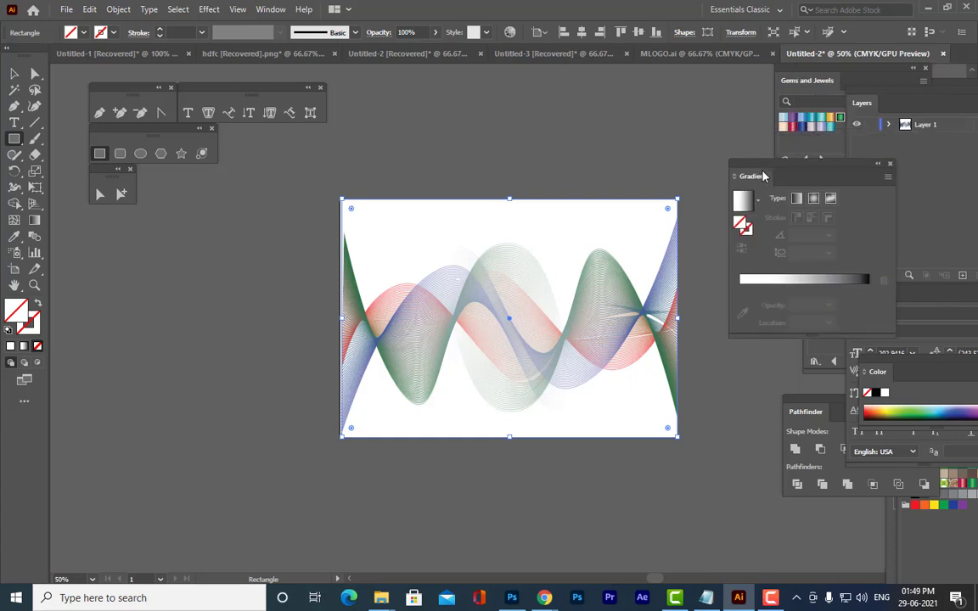
left_click(813, 198)
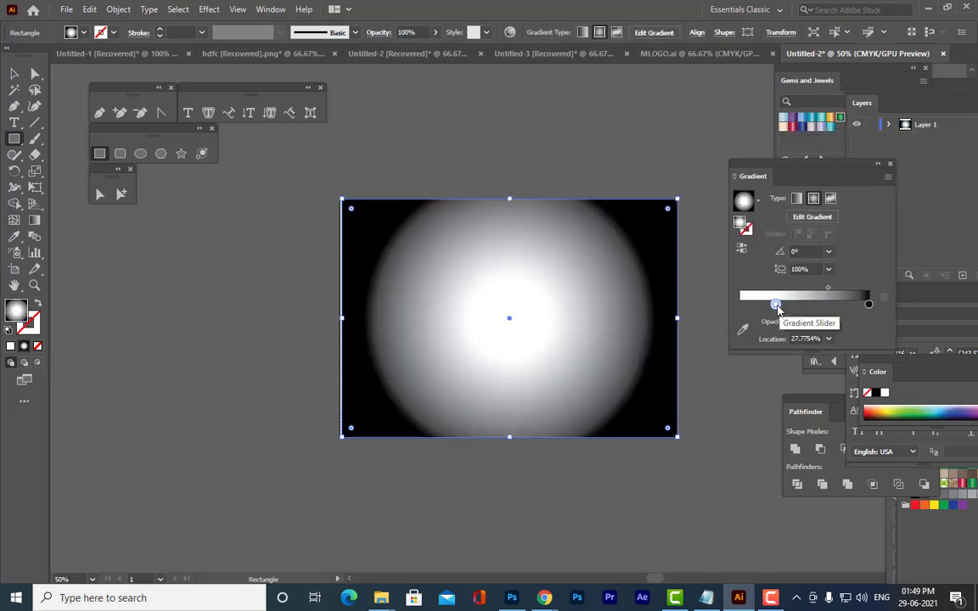
Move the radial gradient's white stop to a location of 0% and its midpoint to about 40.17%
left_click_drag(775, 303, 717, 303)
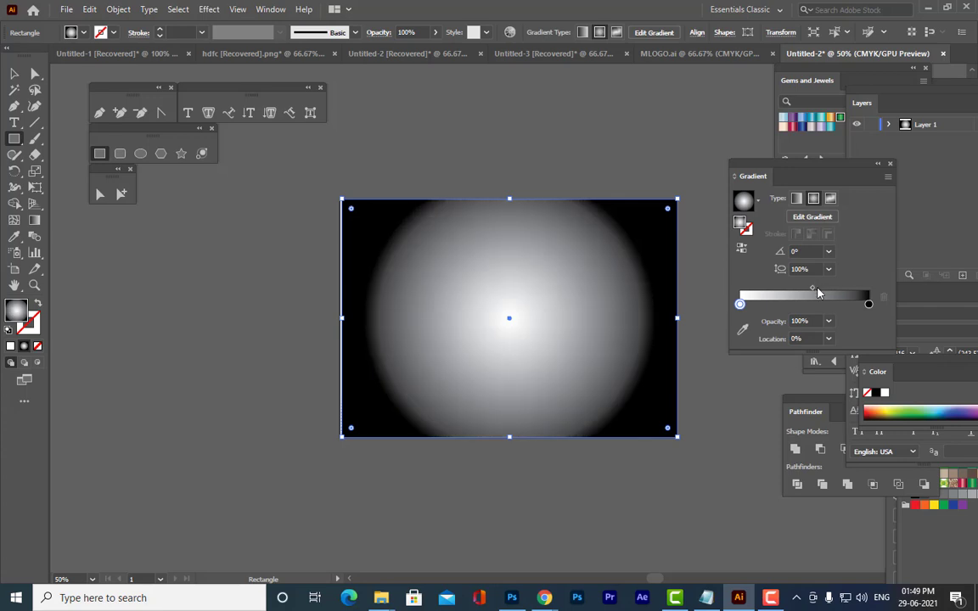
left_click_drag(813, 292, 778, 290)
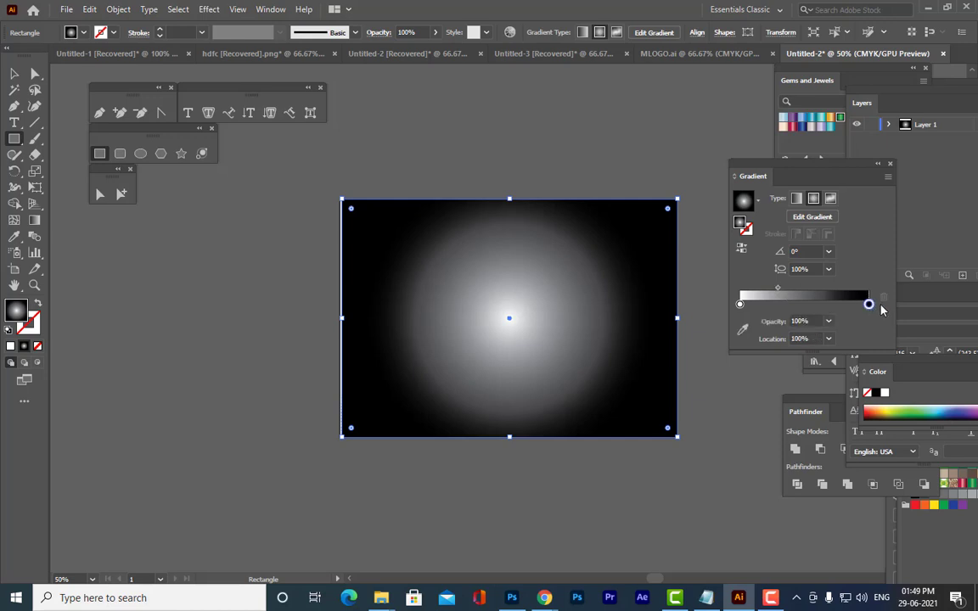
mouse_move(779, 289)
left_mouse_down()
mouse_move(809, 292)
mouse_move(788, 291)
left_mouse_up()
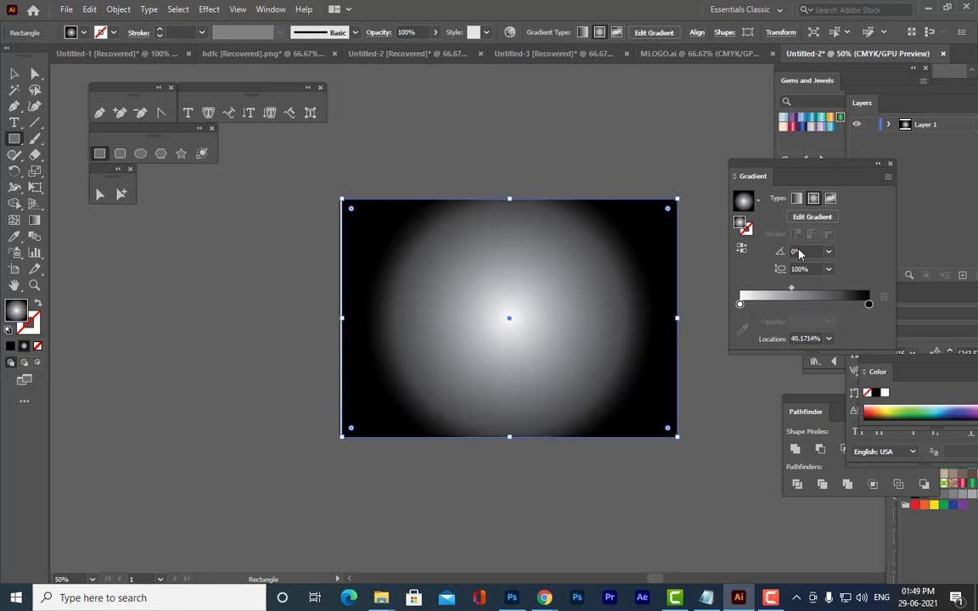
Recolor the gradient's white stop to light gray C=0 M=0 Y=0 K=20, set the midpoint to about 44.3% and deselect the rectangle
left_click(740, 304)
double_click(740, 304)
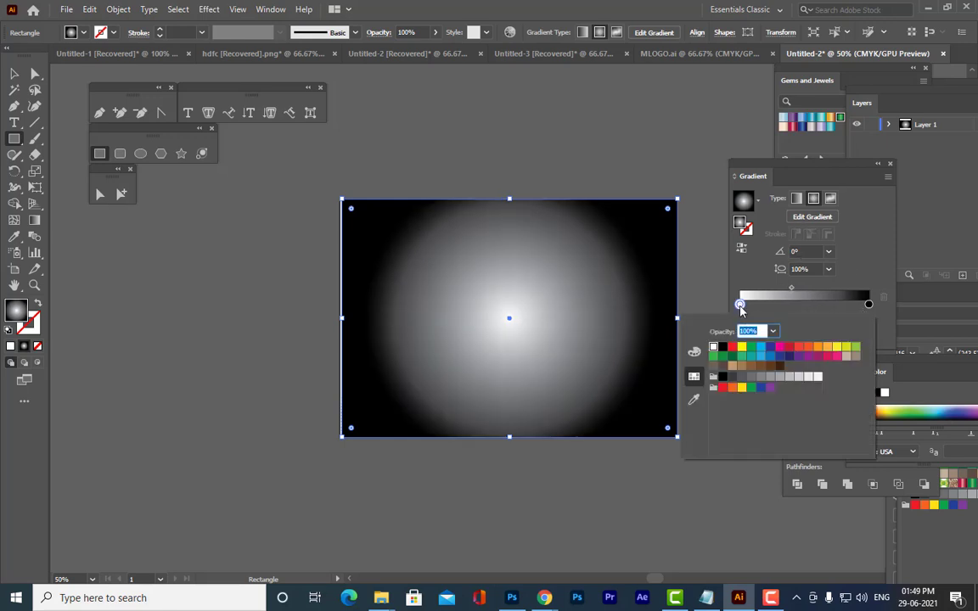
left_click(802, 377)
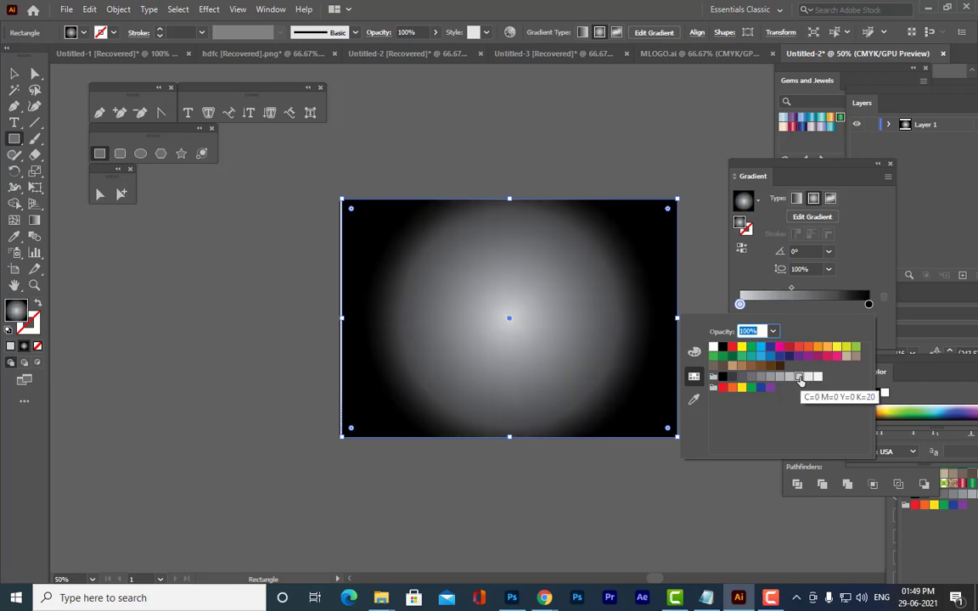
left_click(792, 293)
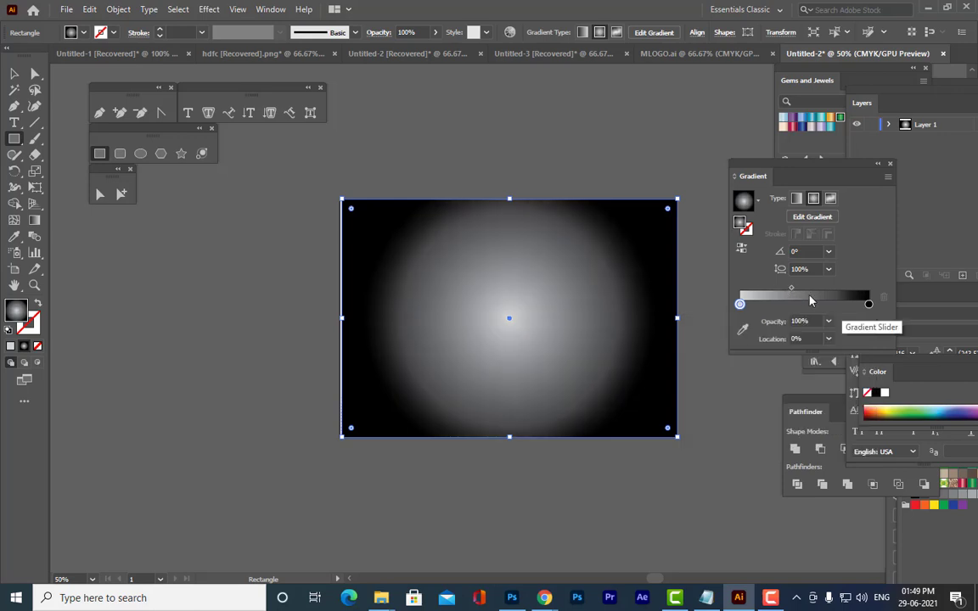
mouse_move(867, 304)
left_mouse_down()
mouse_move(854, 305)
mouse_move(883, 308)
left_mouse_up()
left_click_drag(791, 288, 765, 293)
left_click_drag(762, 291, 797, 291)
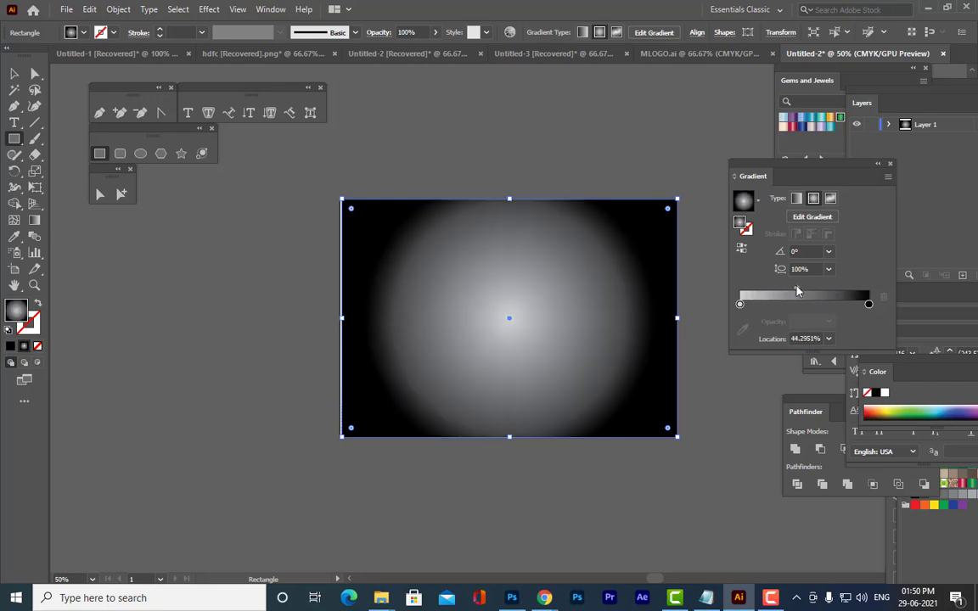
key("v")
left_click(520, 155)
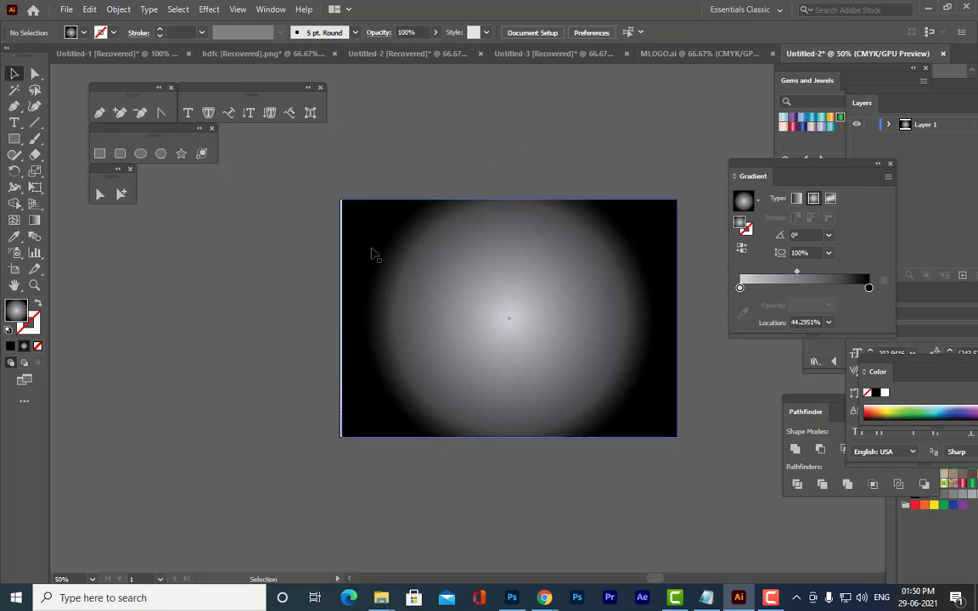
Select both wave groups and the radial gradient rectangle, make an opacity mask from them, and deselect the result
left_click_drag(329, 226, 711, 499)
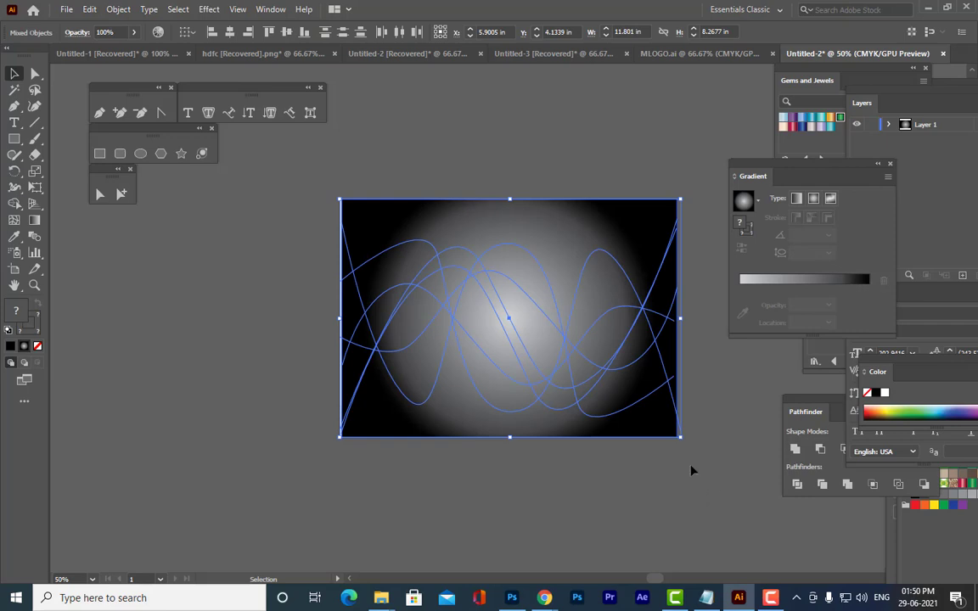
left_click(77, 32)
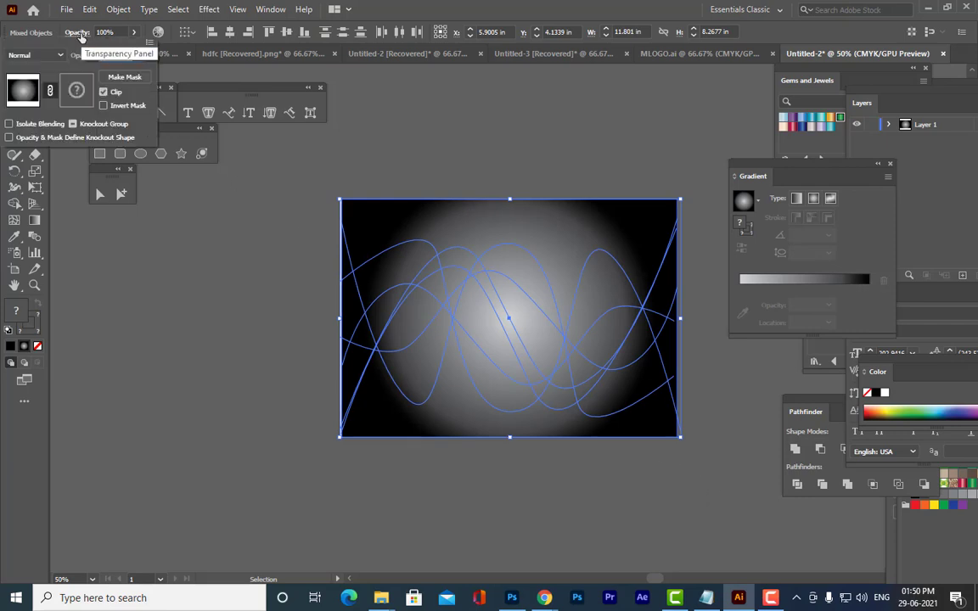
left_click(150, 42)
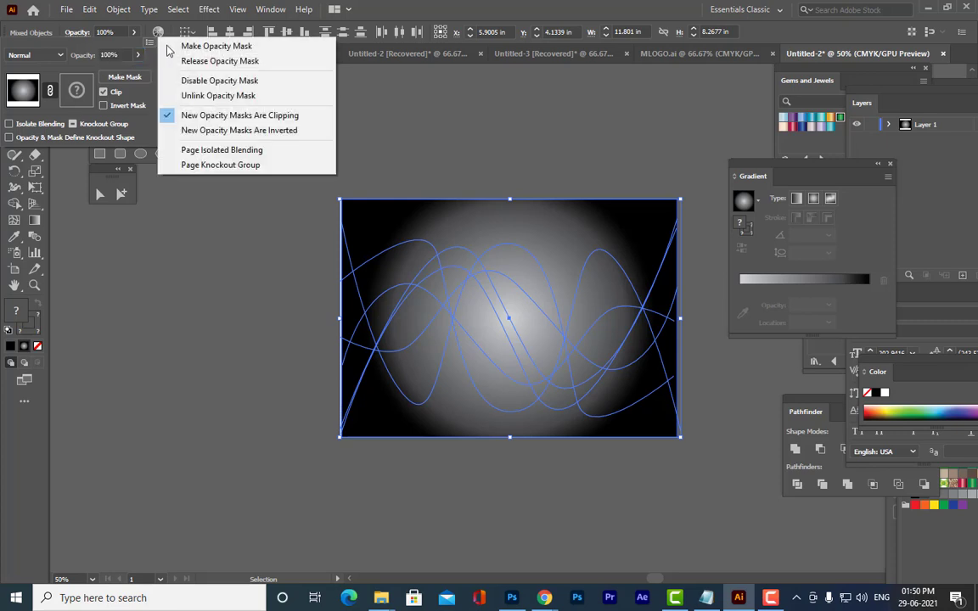
left_click(257, 46)
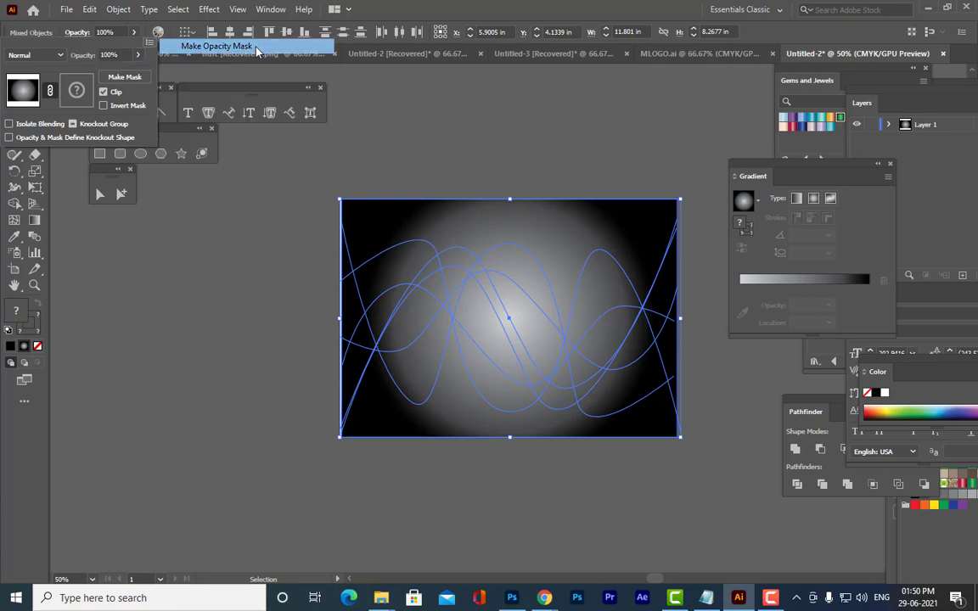
left_click(549, 150)
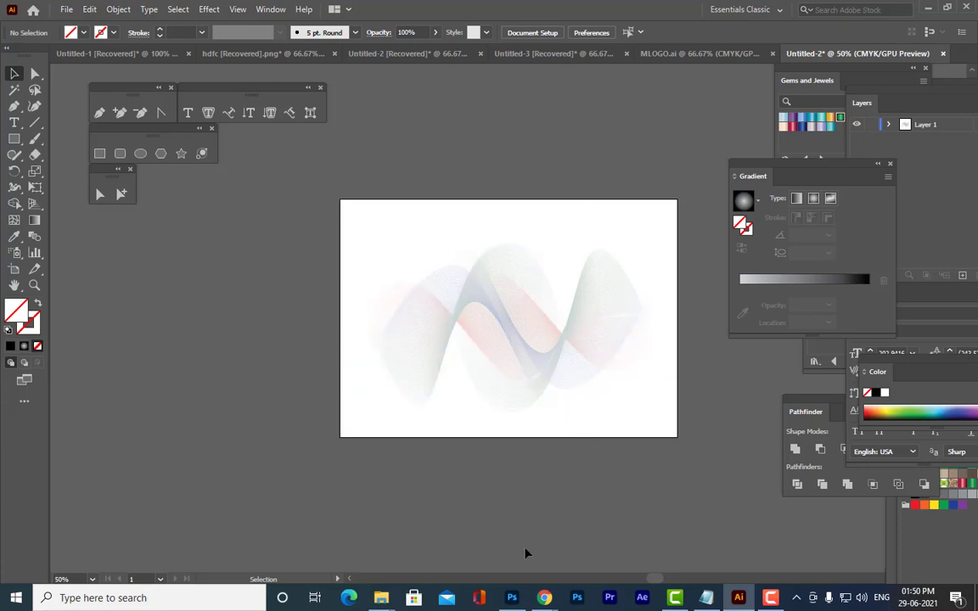
Copy the masked wave group, paste it in front in the same place to strengthen the colors, and deselect it
left_click(530, 355)
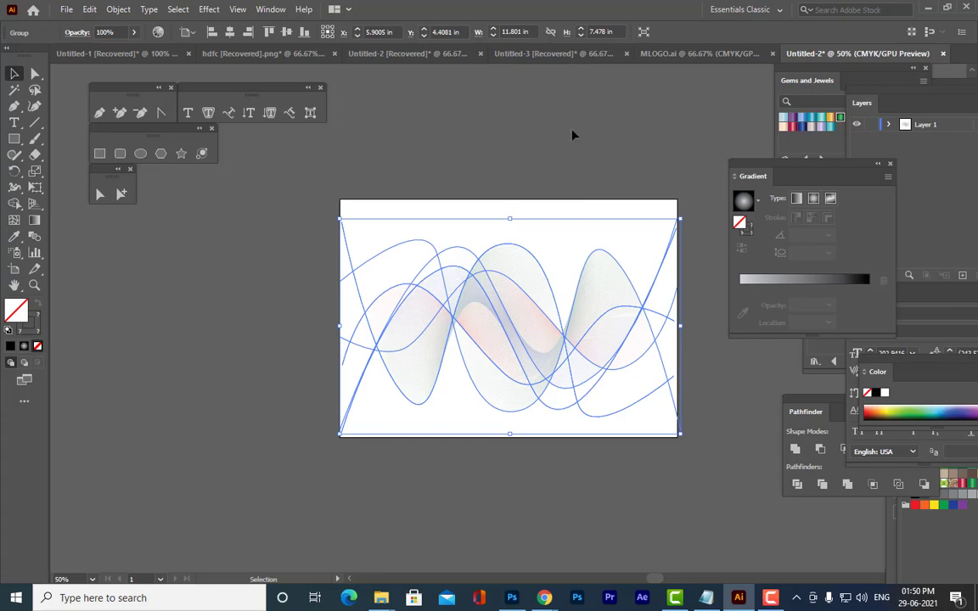
left_click(582, 156)
left_click(530, 304)
key("a")
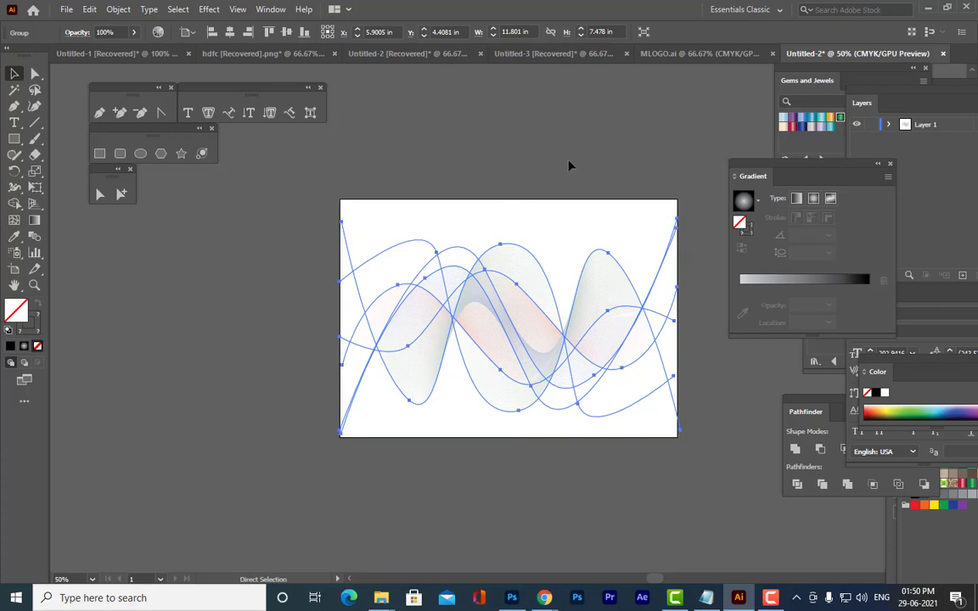
key("ctrl+c")
key("ctrl+f")
left_click(574, 158)
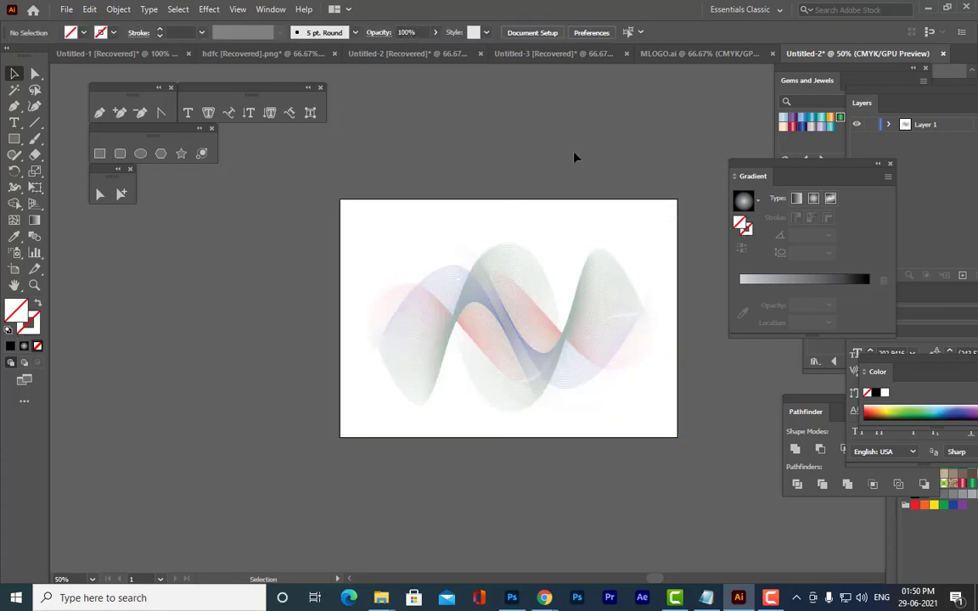
Copy the masked waves and paste them in front two more times to intensify the faded colors, deselecting after each paste
left_click(538, 348)
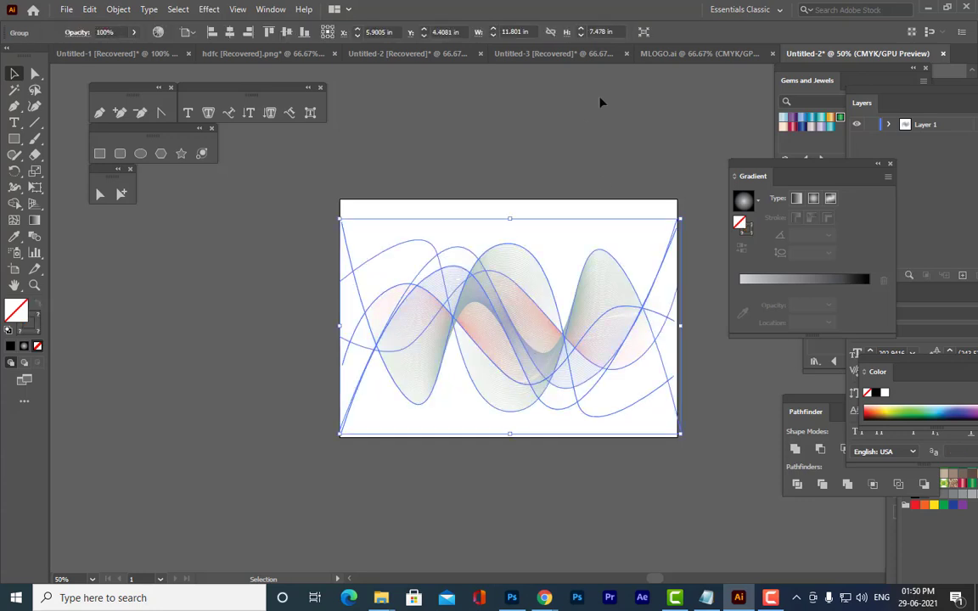
key("ctrl")
key("ctrl")
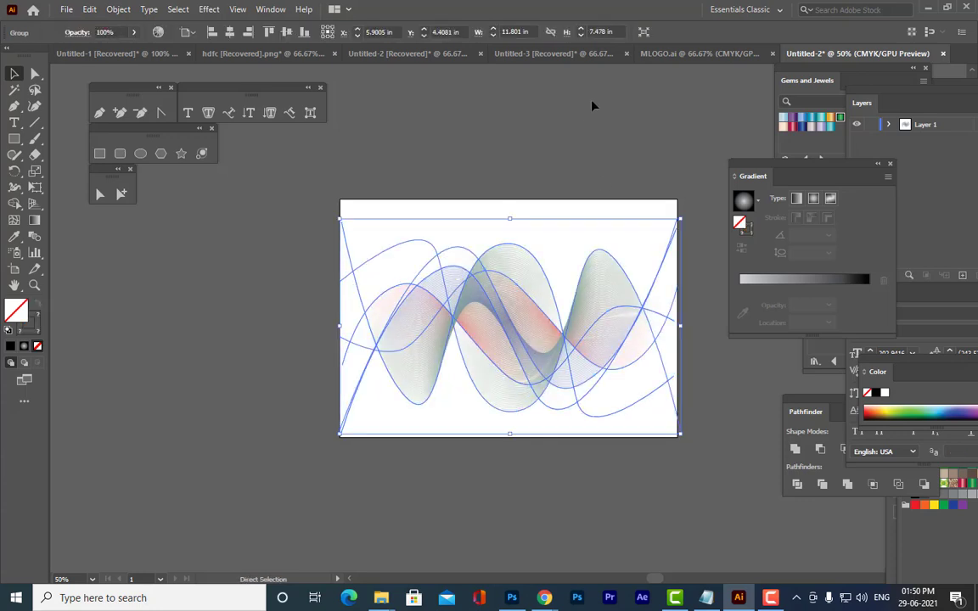
left_click(586, 113)
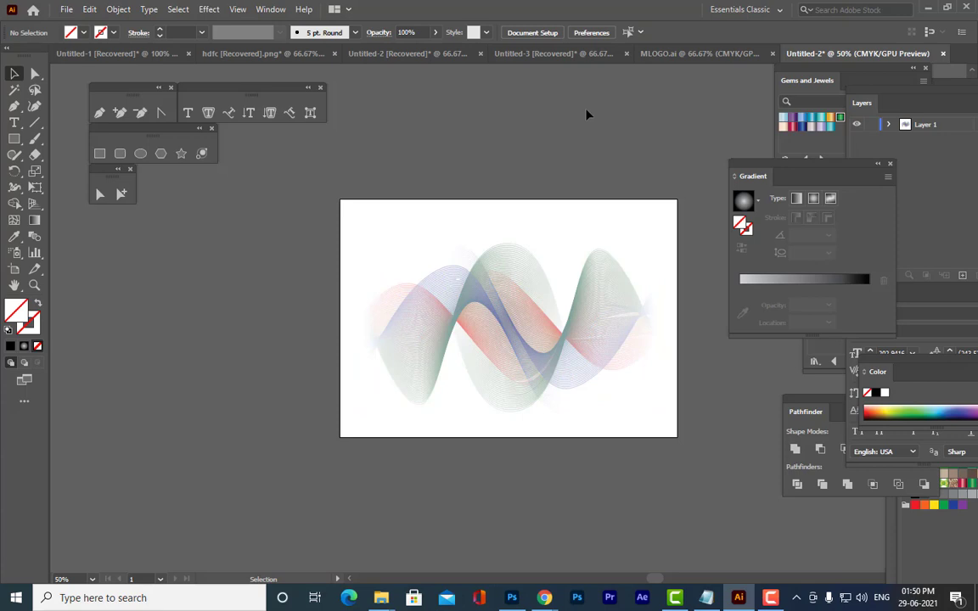
left_click(517, 340)
key("ctrl")
key("ctrl")
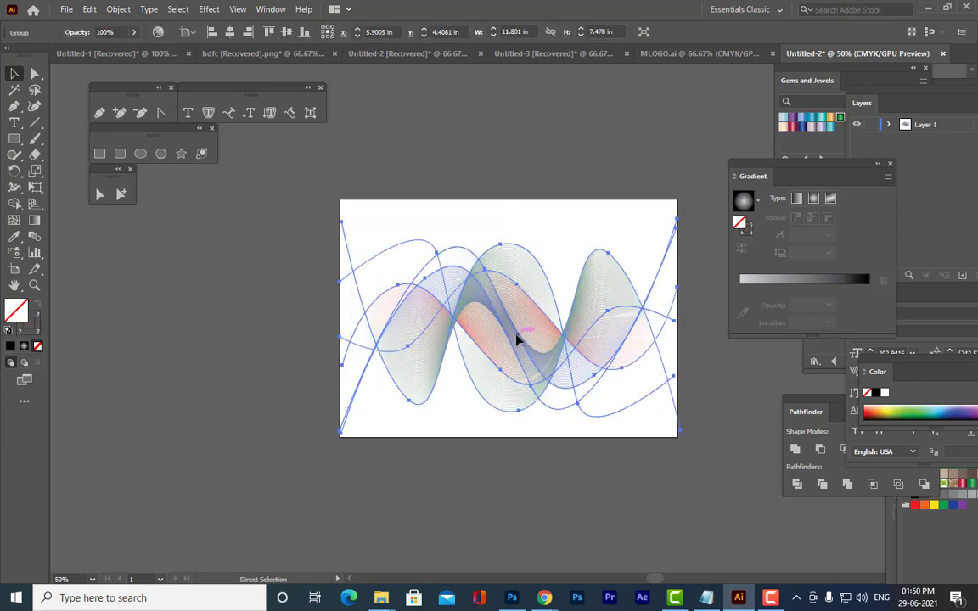
left_click(577, 141)
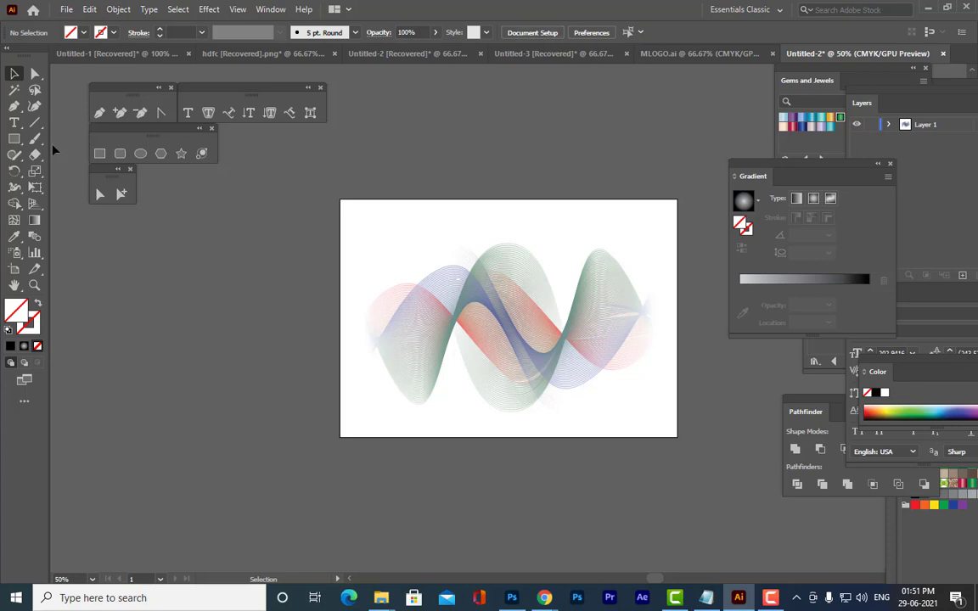
Draw a rectangle covering the artboard over the waves, fill it with a solid sky blue, and deselect it
left_click(14, 139)
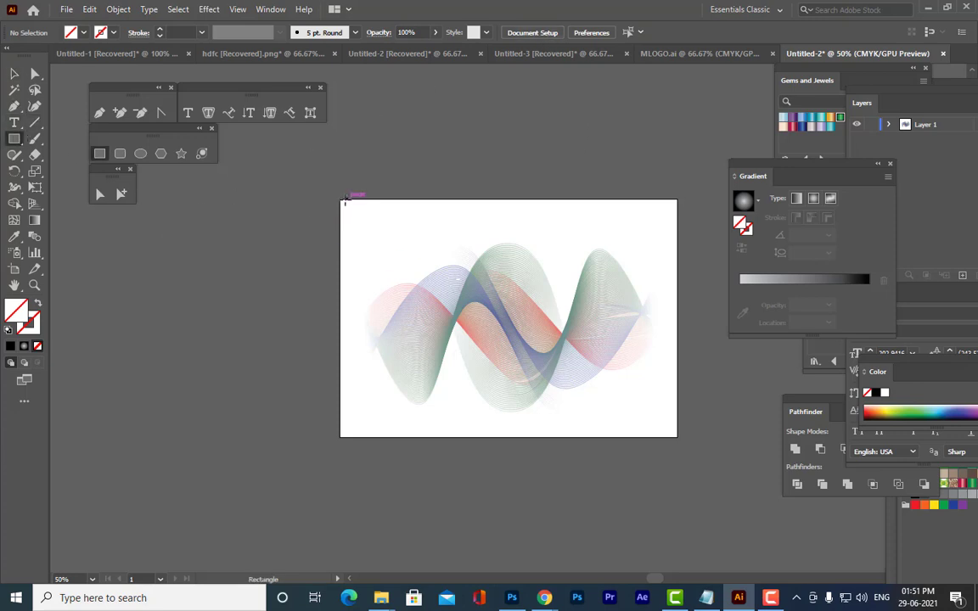
left_click_drag(342, 200, 677, 438)
key("comma")
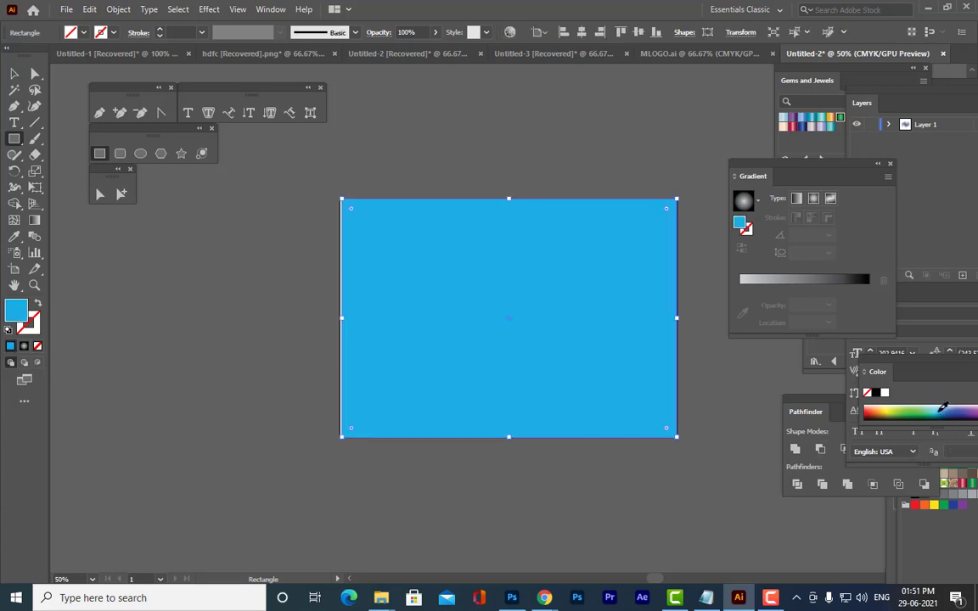
left_click(14, 74)
left_click(435, 156)
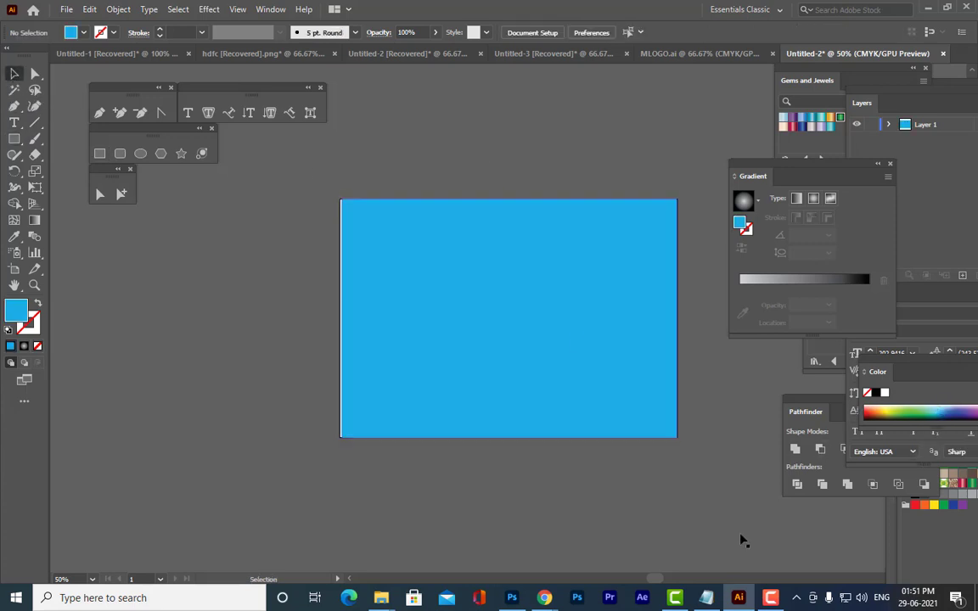
Fill the artboard-covering rectangle with solid yellow, send it behind the waves, and deselect it
left_click(570, 274)
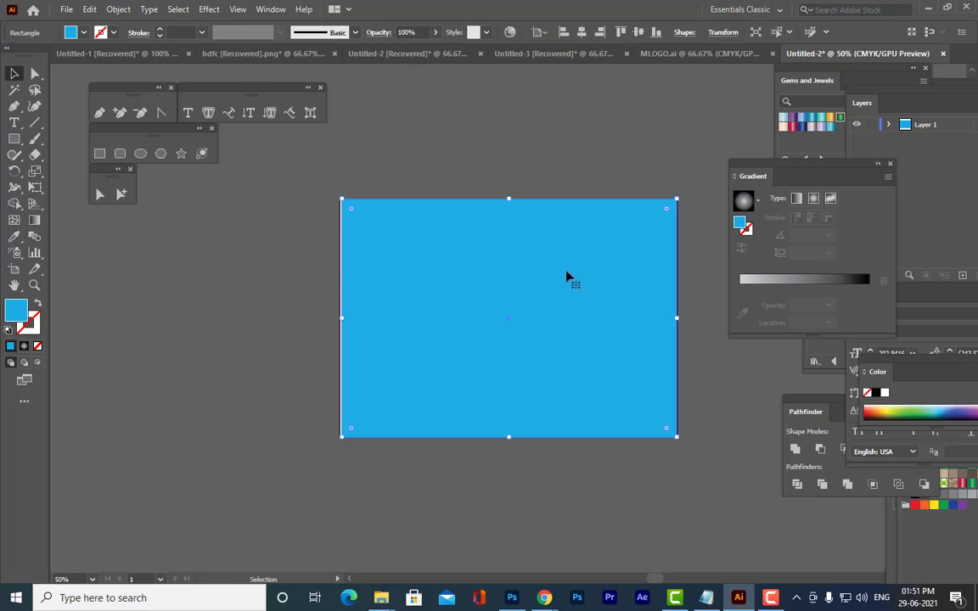
left_click(889, 406)
left_click(516, 121)
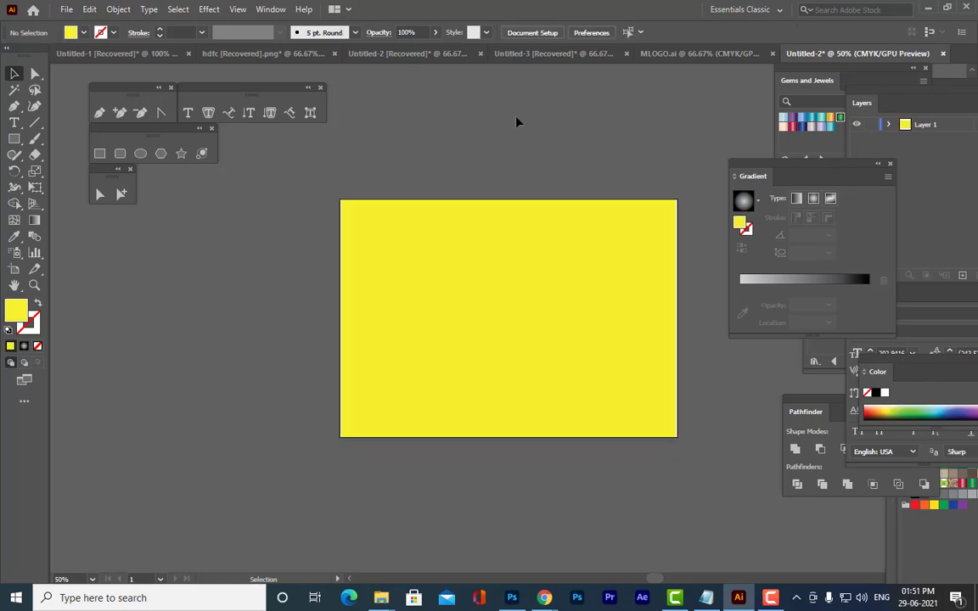
left_click(571, 248)
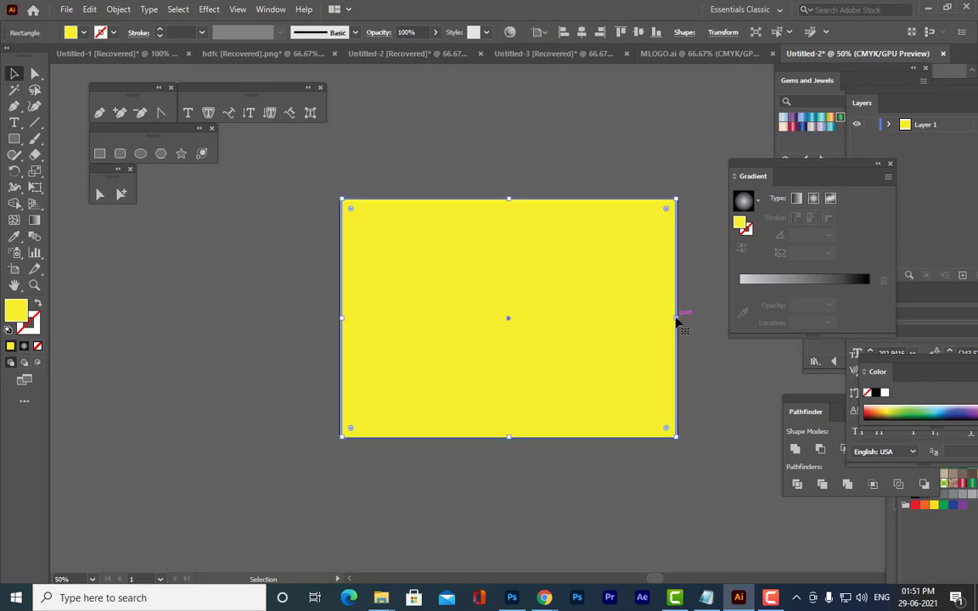
left_click_drag(678, 319, 676, 320)
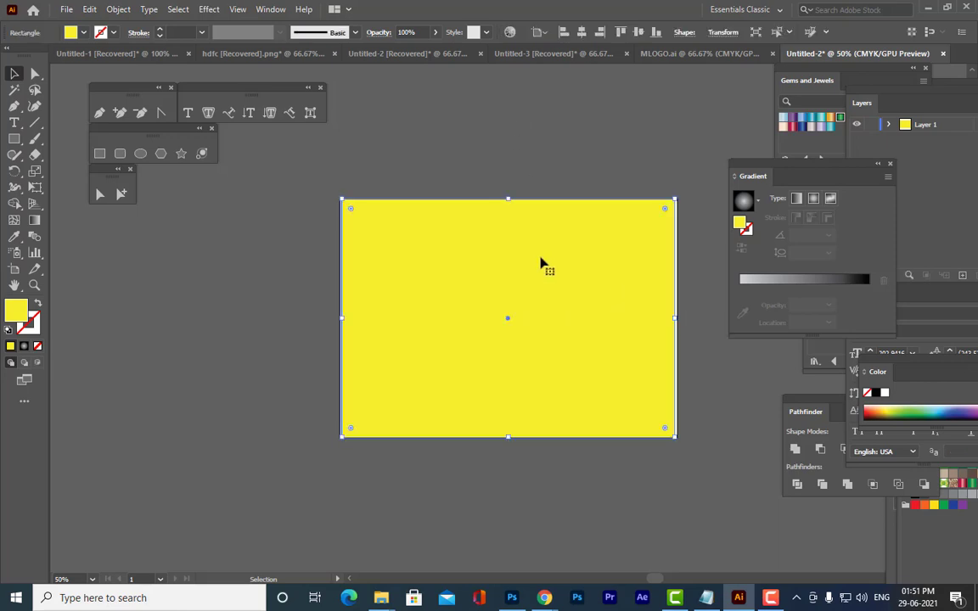
right_click(538, 252)
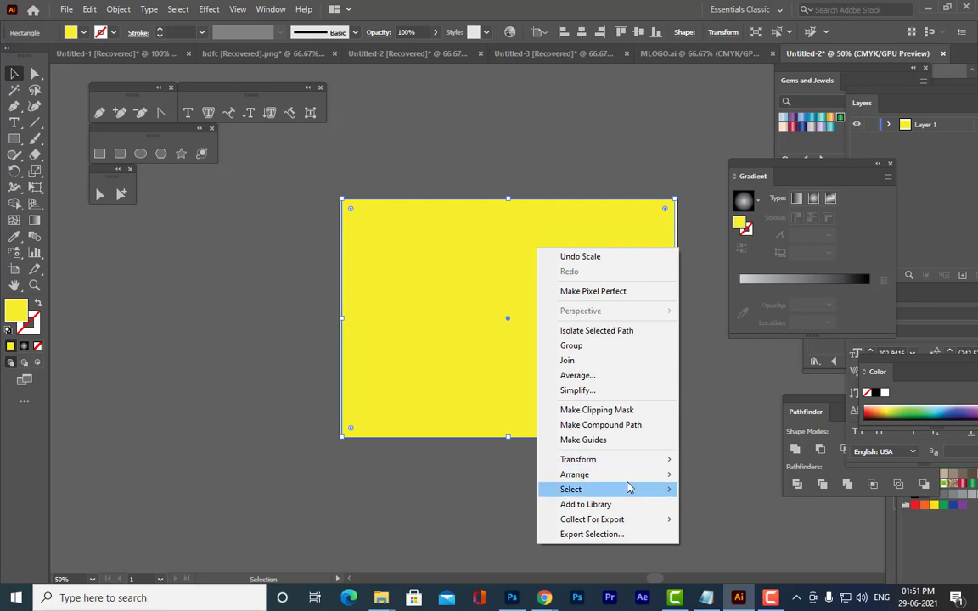
left_click(719, 517)
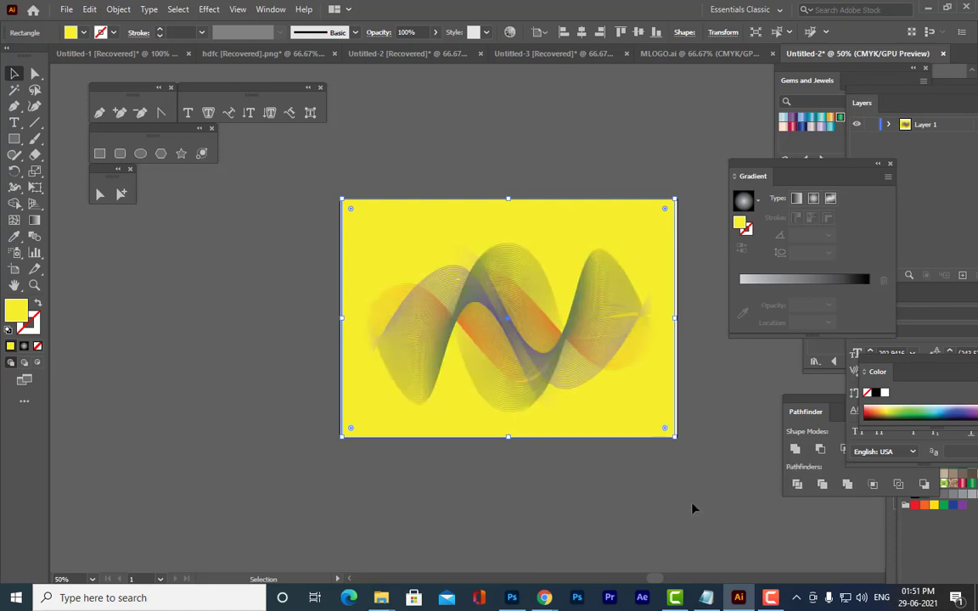
left_click(691, 507)
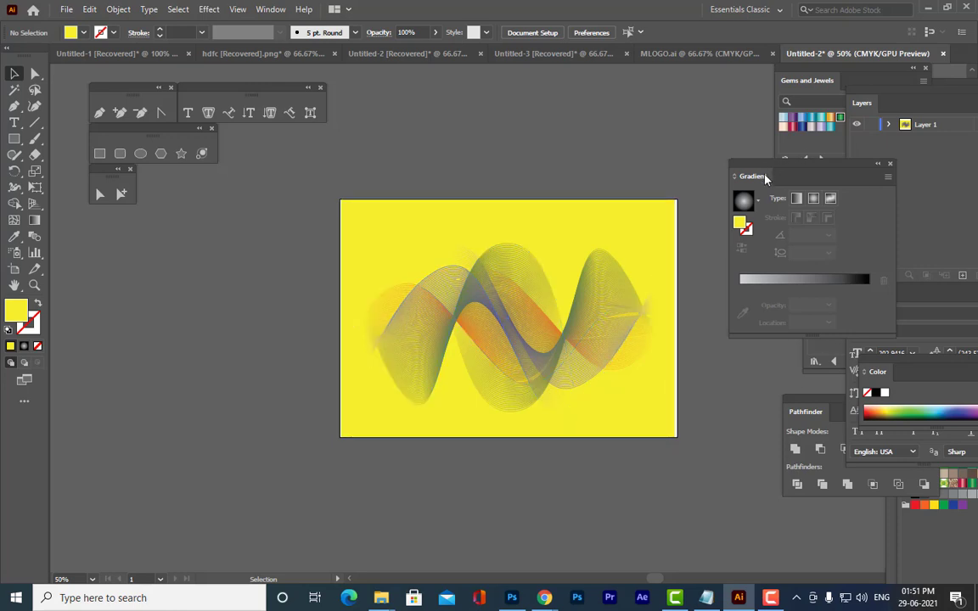
Stretch the yellow background rectangle's right edge out to the artboard edge and deselect it
left_click_drag(758, 168, 875, 168)
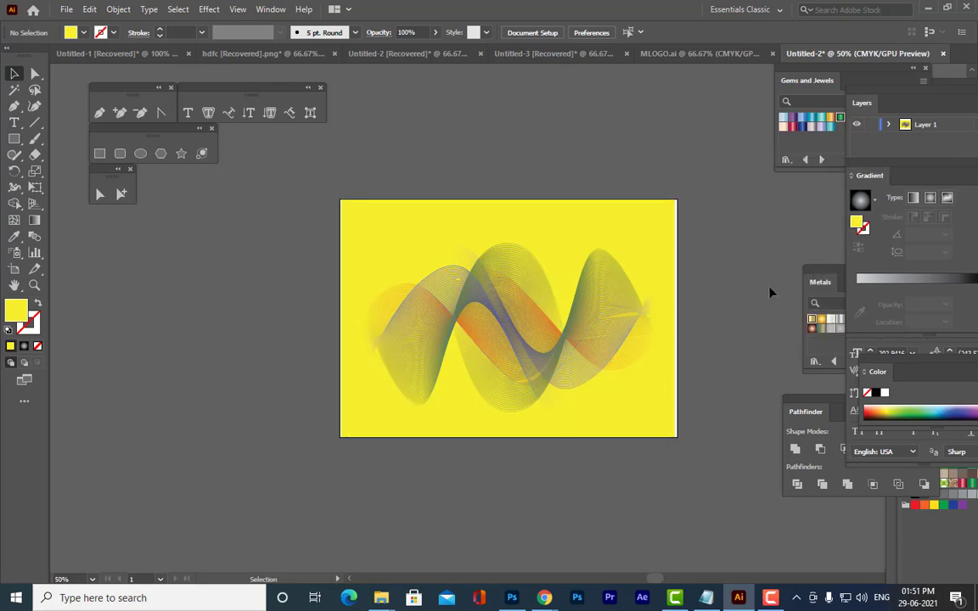
key("ctrl+plus")
left_click(689, 225)
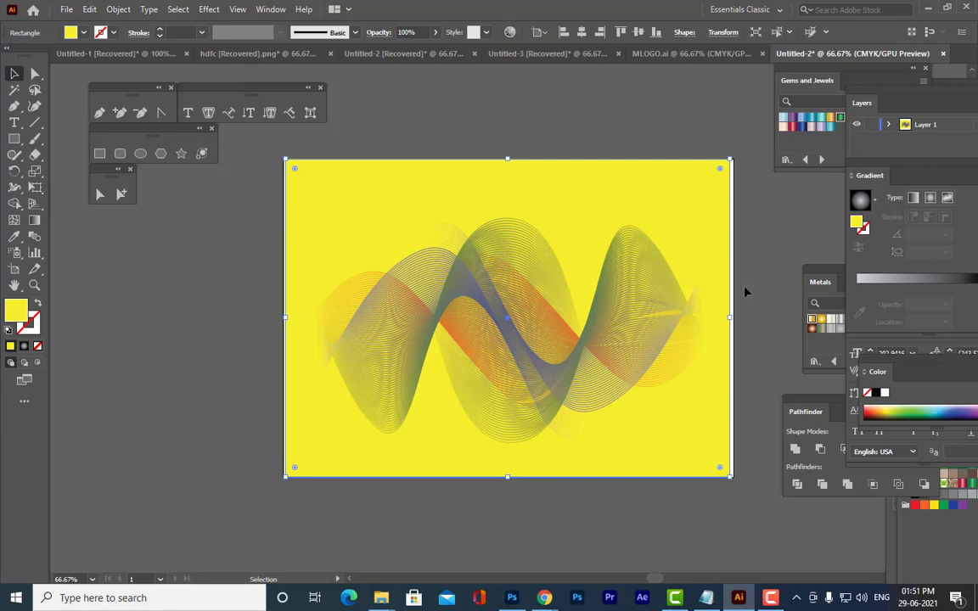
left_click_drag(730, 318, 735, 319)
left_click(769, 255)
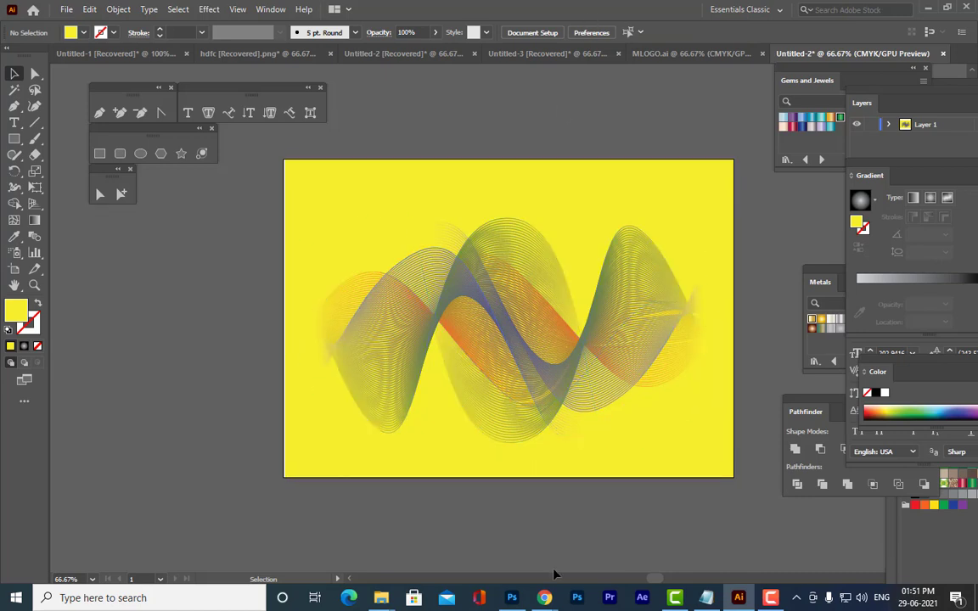
Fill the background rectangle with a radial gradient from light yellow at the center to orange at the outside, and deselect it
left_click(420, 191)
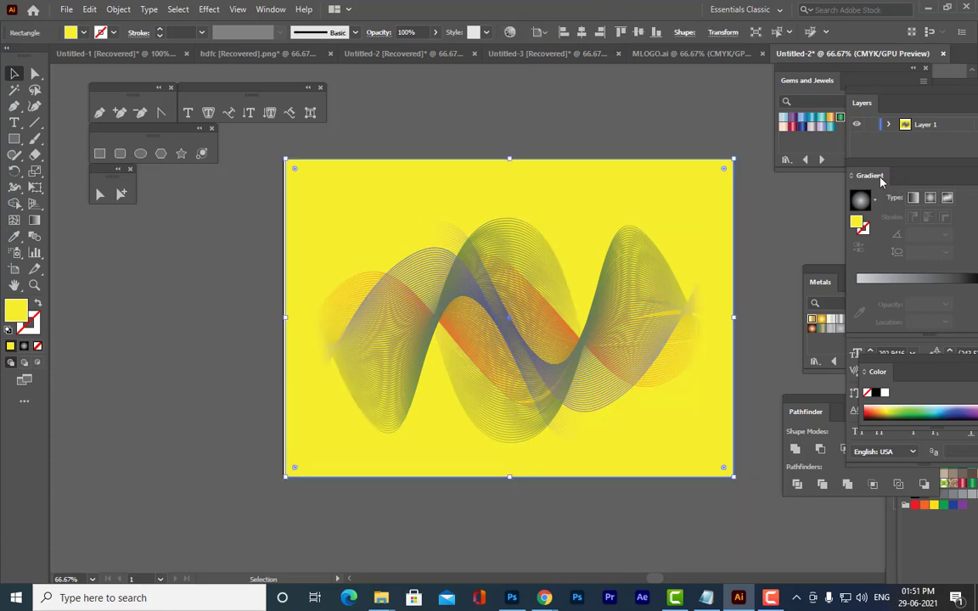
left_click_drag(868, 179, 782, 204)
left_click(791, 320)
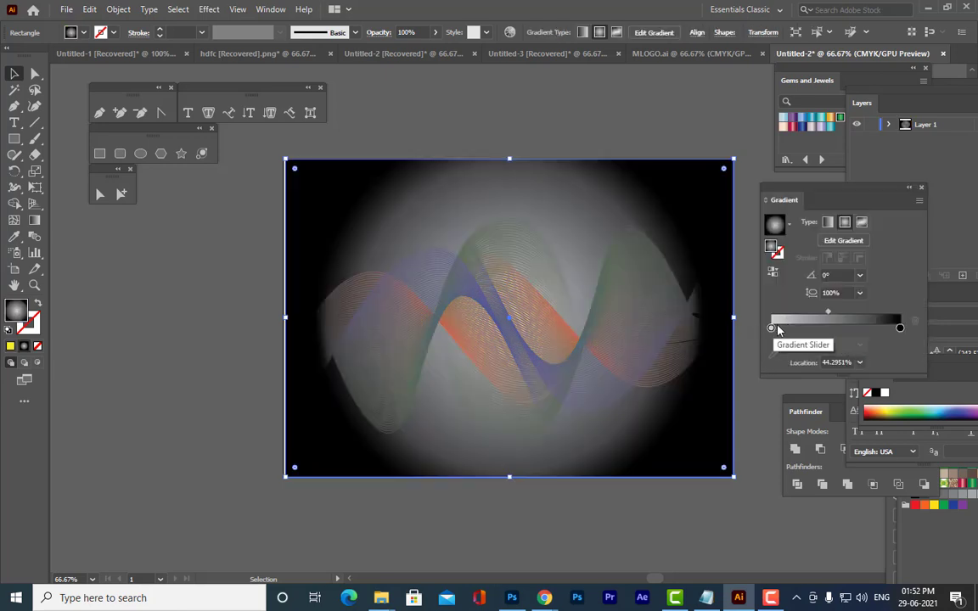
left_click(771, 328)
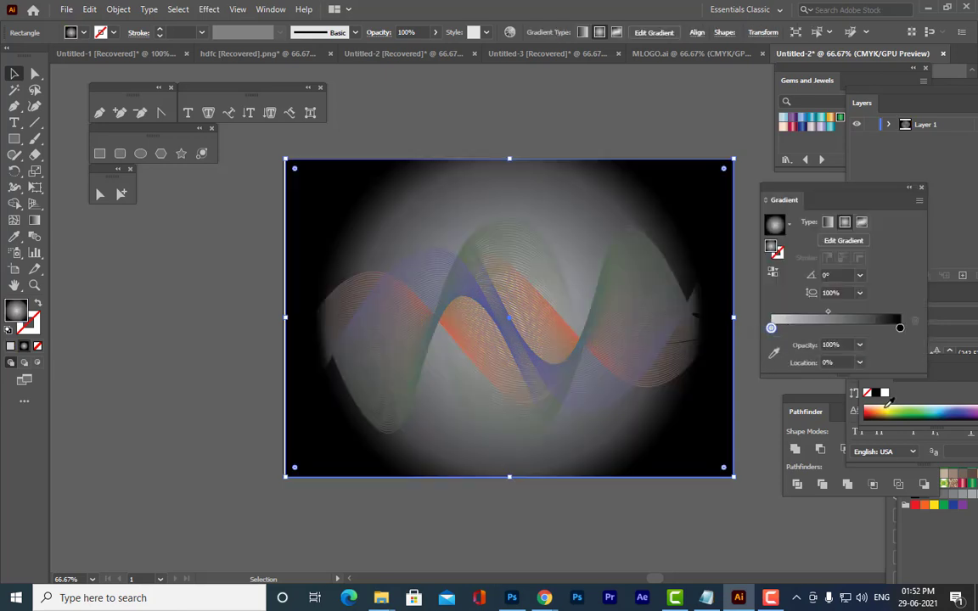
left_click(889, 408)
left_click(899, 328)
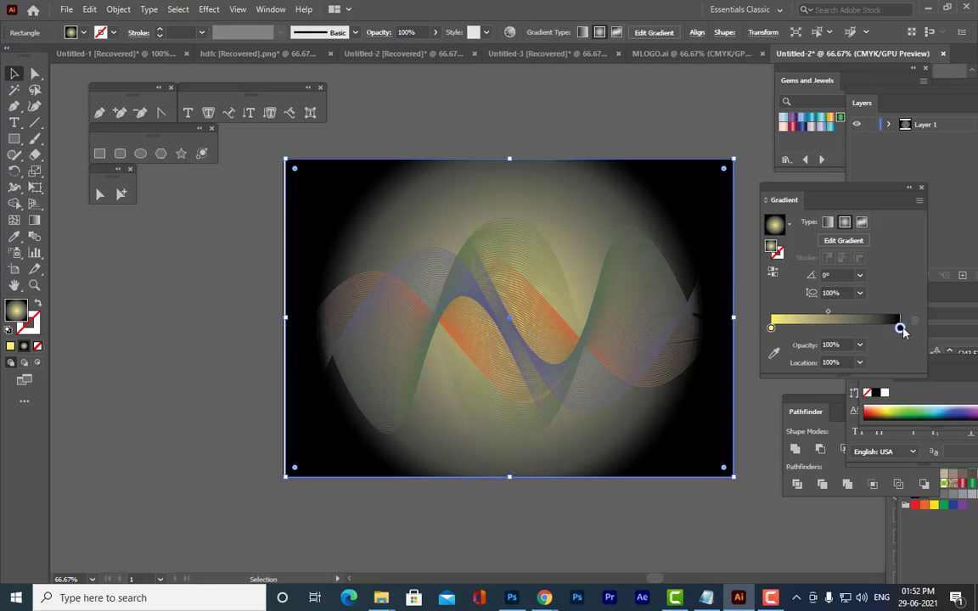
left_click(878, 409)
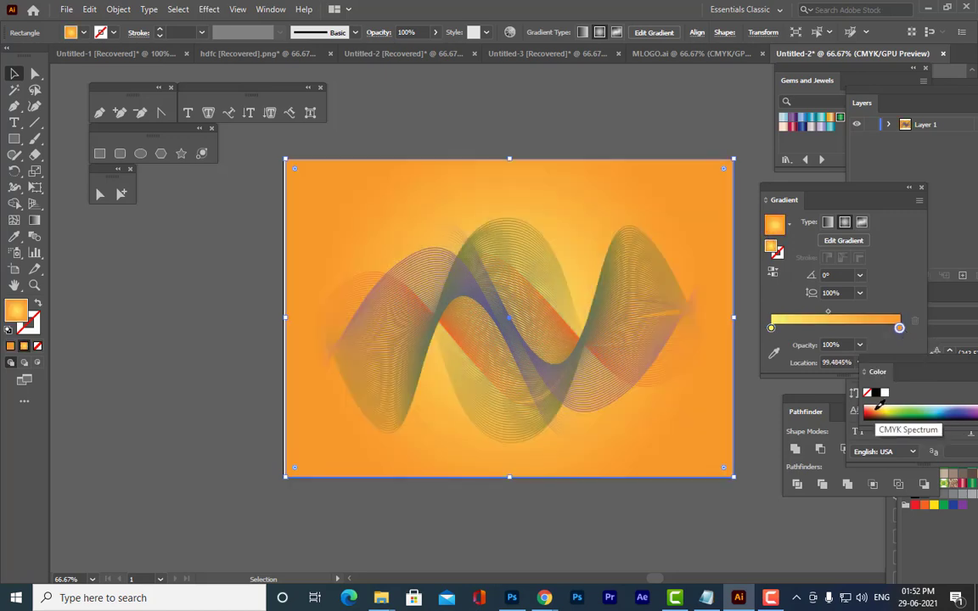
left_click(666, 139)
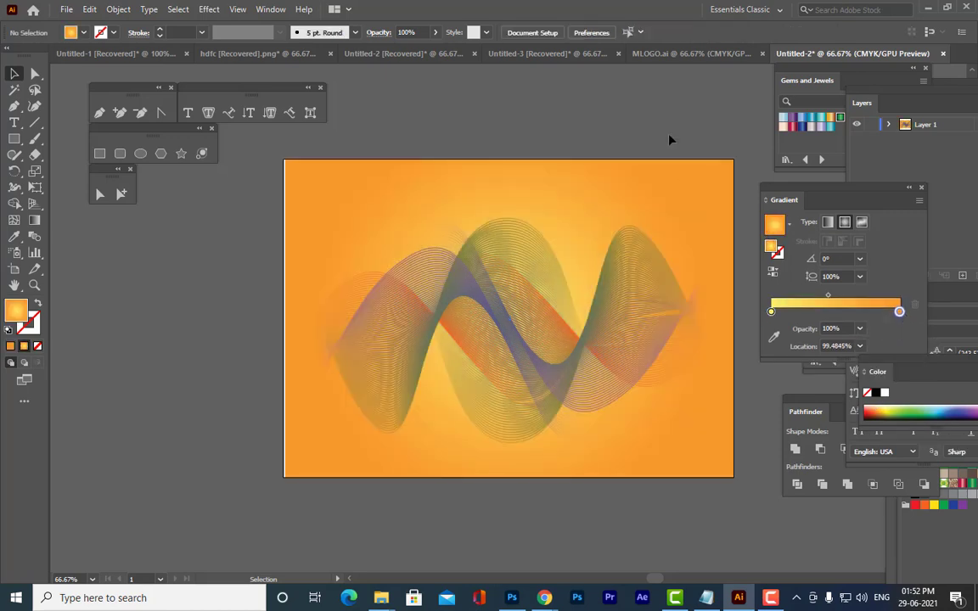
left_click_drag(814, 194, 913, 195)
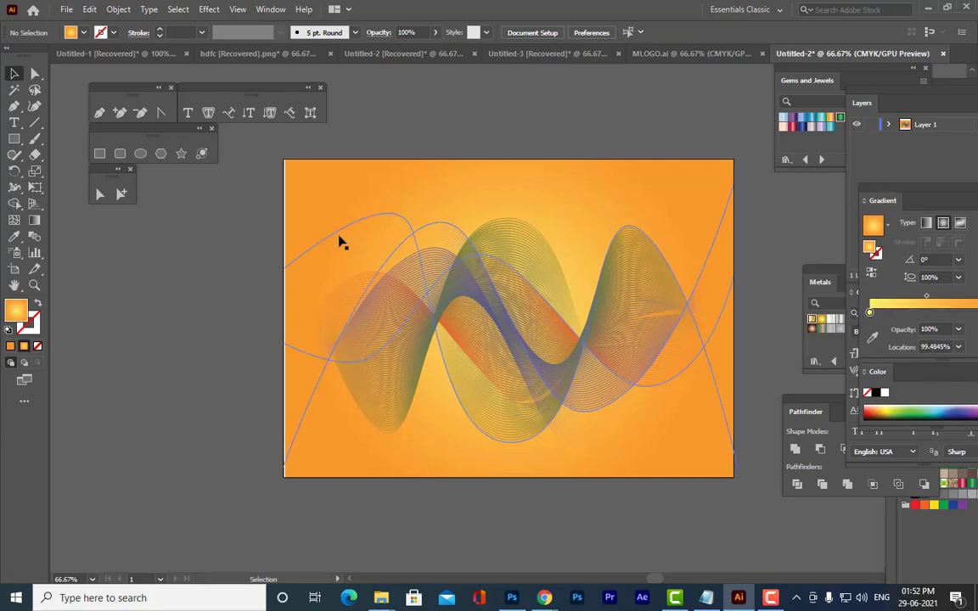
Extend the gradient background's left edge to the artboard edge and deselect it
left_click(288, 314)
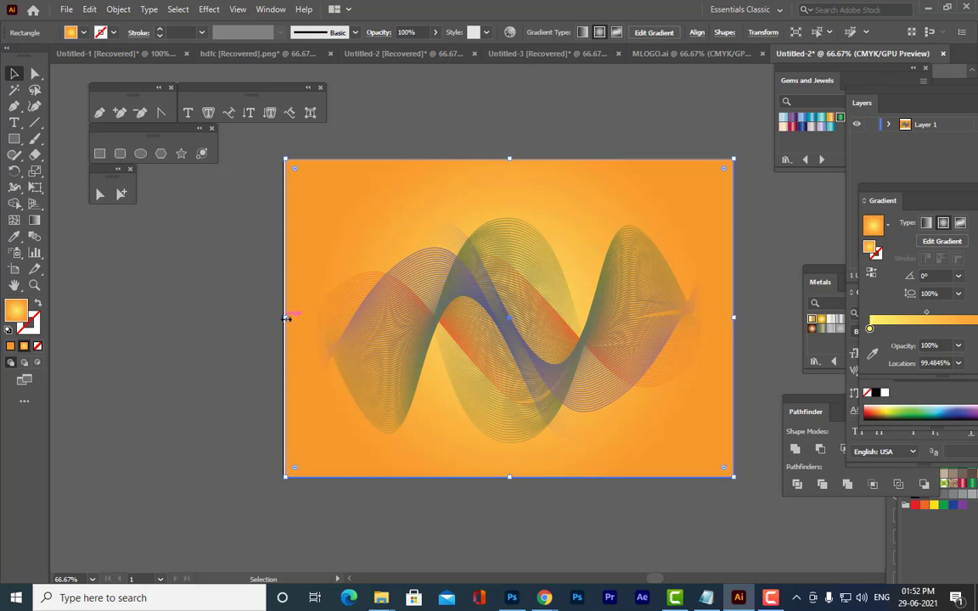
left_click_drag(286, 317, 282, 318)
left_click(223, 316)
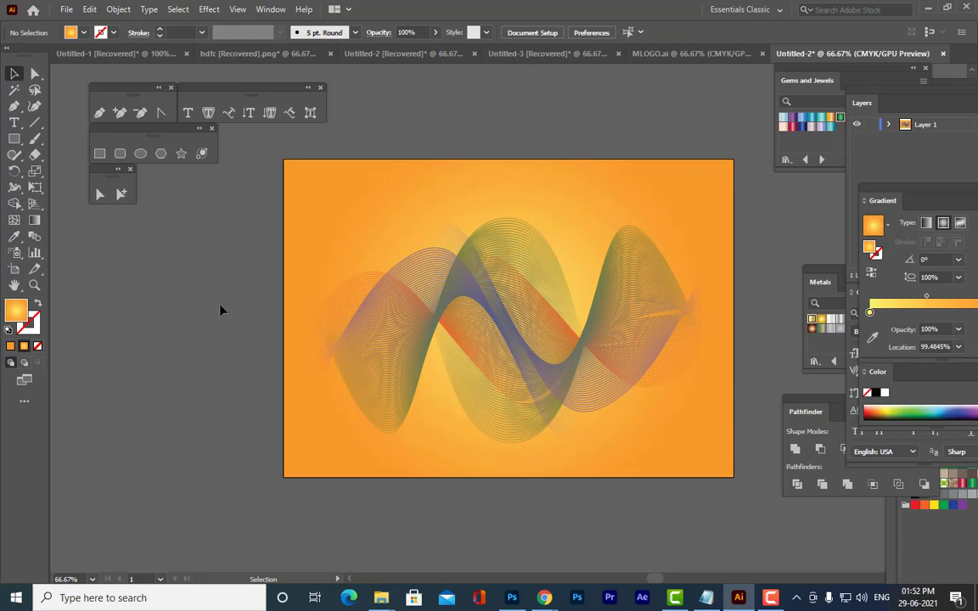
left_click(556, 317)
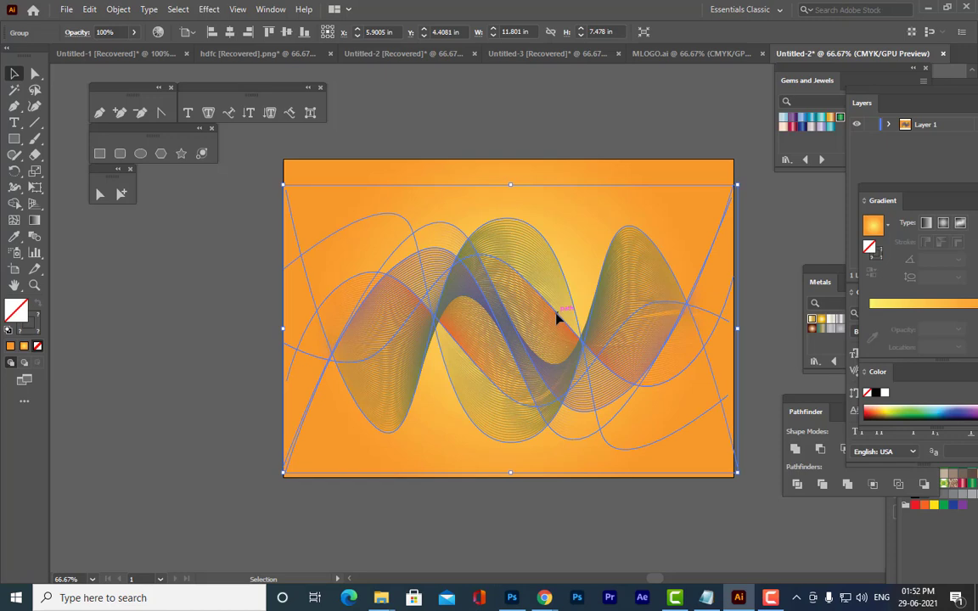
left_click(557, 118)
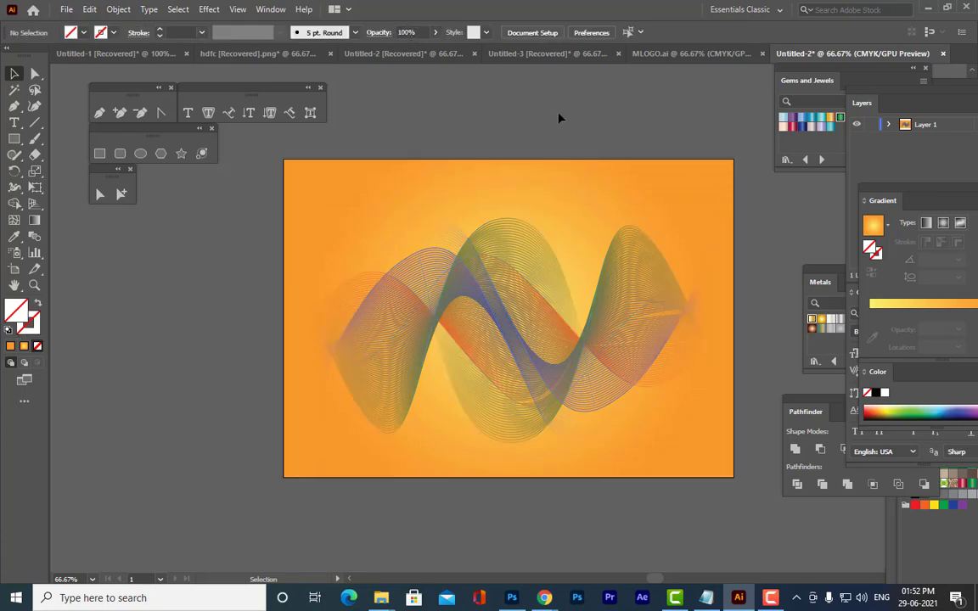
key("ctrl+minus")
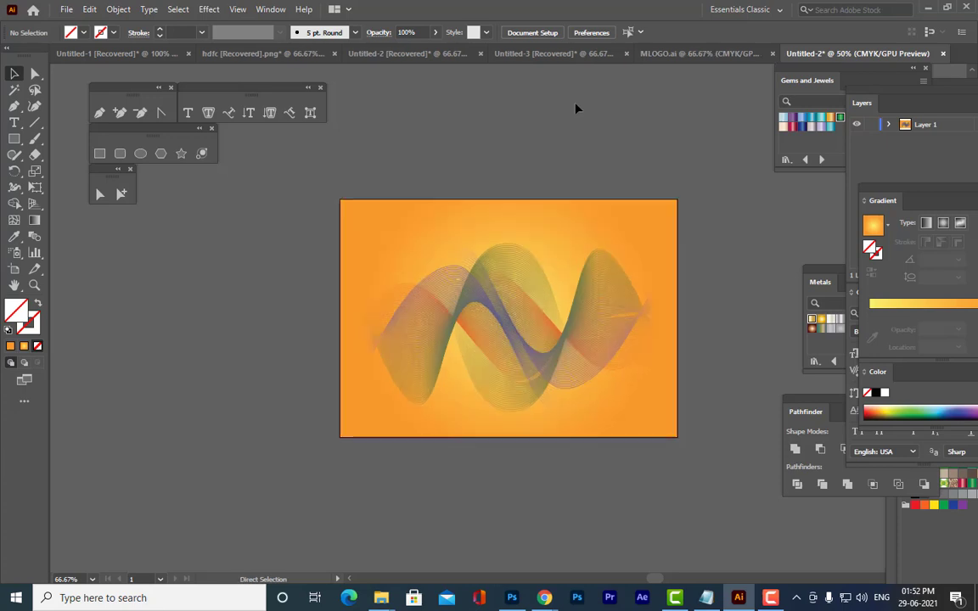
key("ctrl+minus")
key("ctrl+plus")
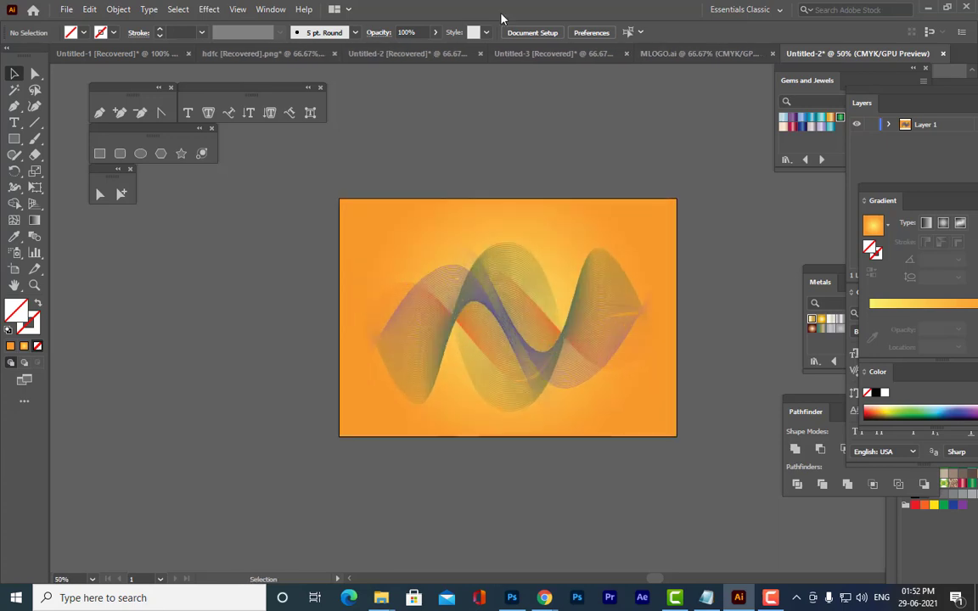
key("ctrl+plus")
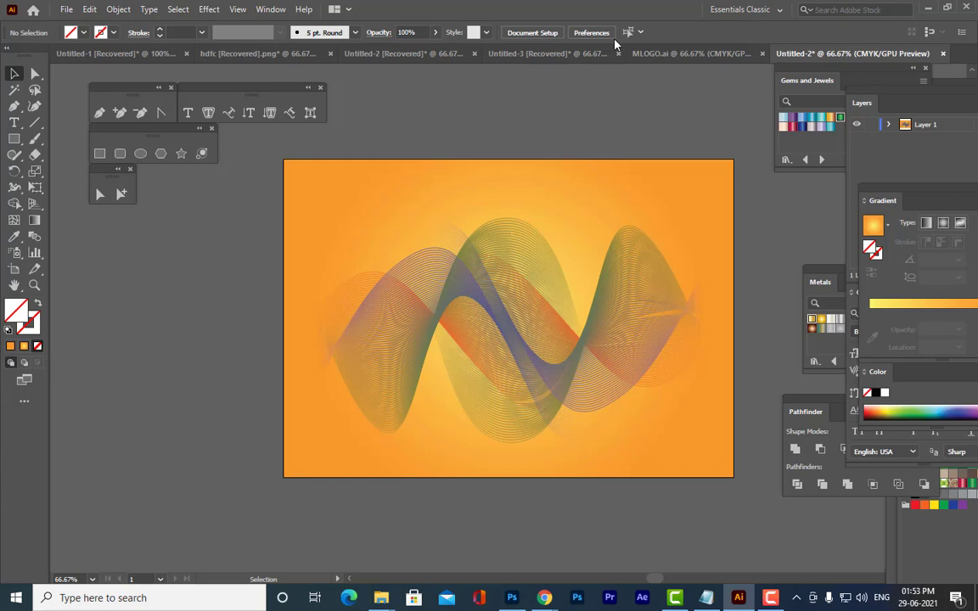
Delete the stacked wave groups and the gradient background to clear the artboard
left_click(538, 268)
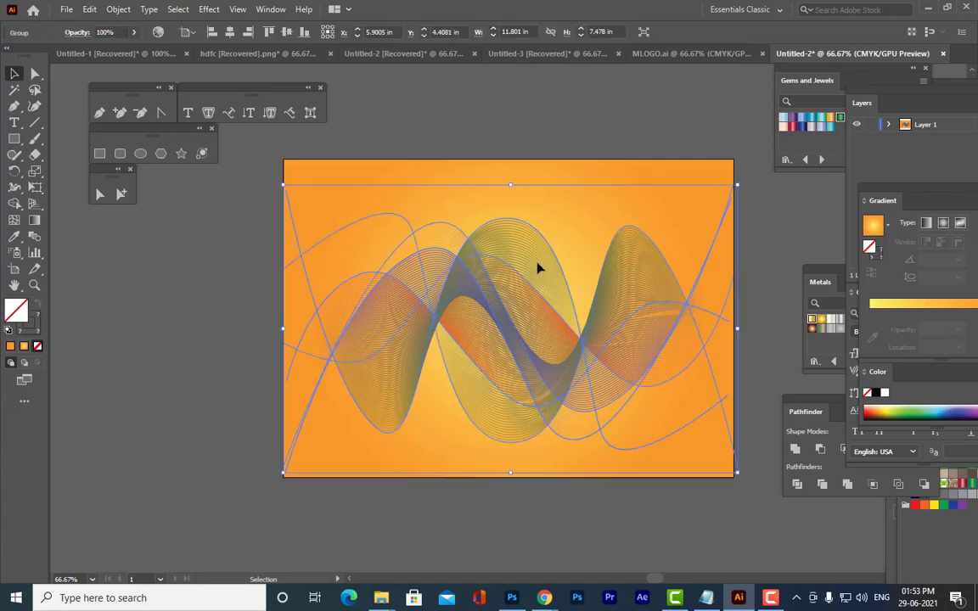
left_click(545, 234)
left_click(533, 256)
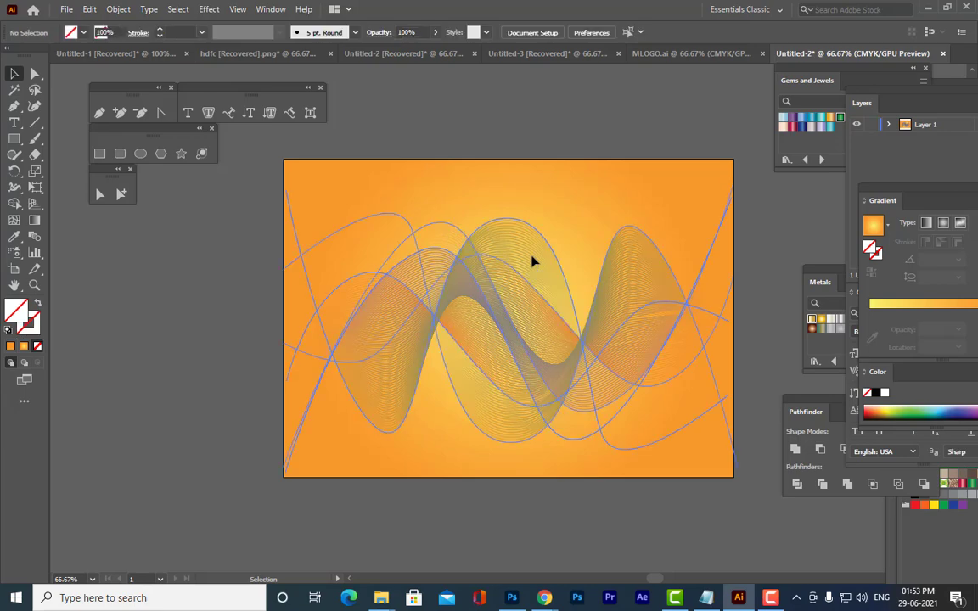
key("Delete")
left_click(531, 257)
key("Delete")
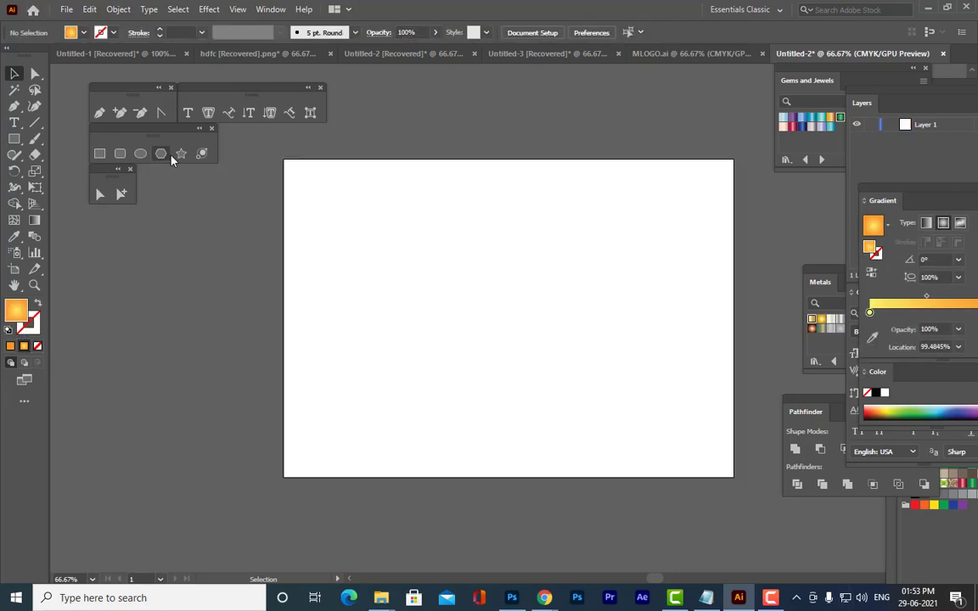
Set up the Pen tool with a black 1 pt stroke and no fill
left_click(99, 112)
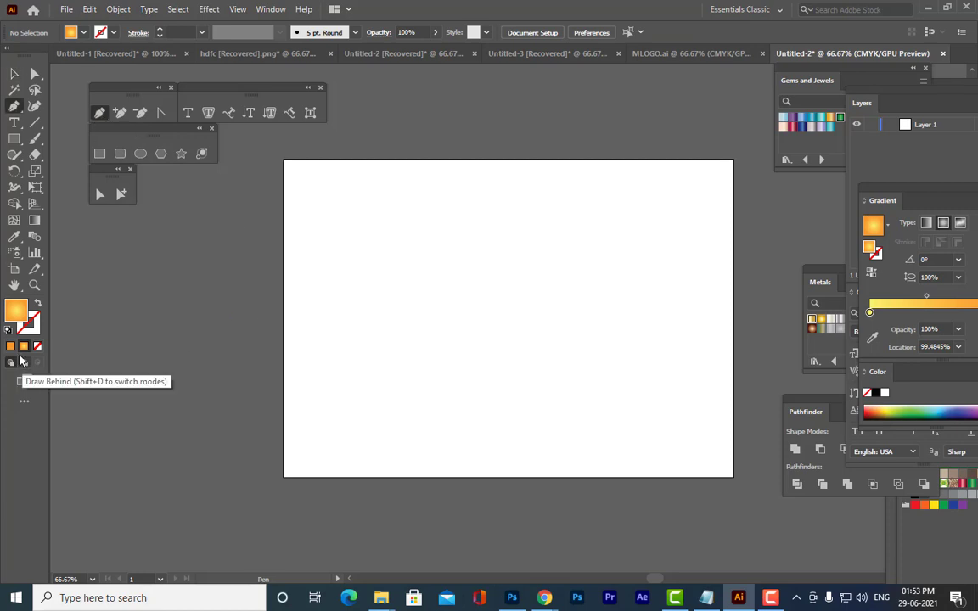
left_click(29, 330)
double_click(29, 330)
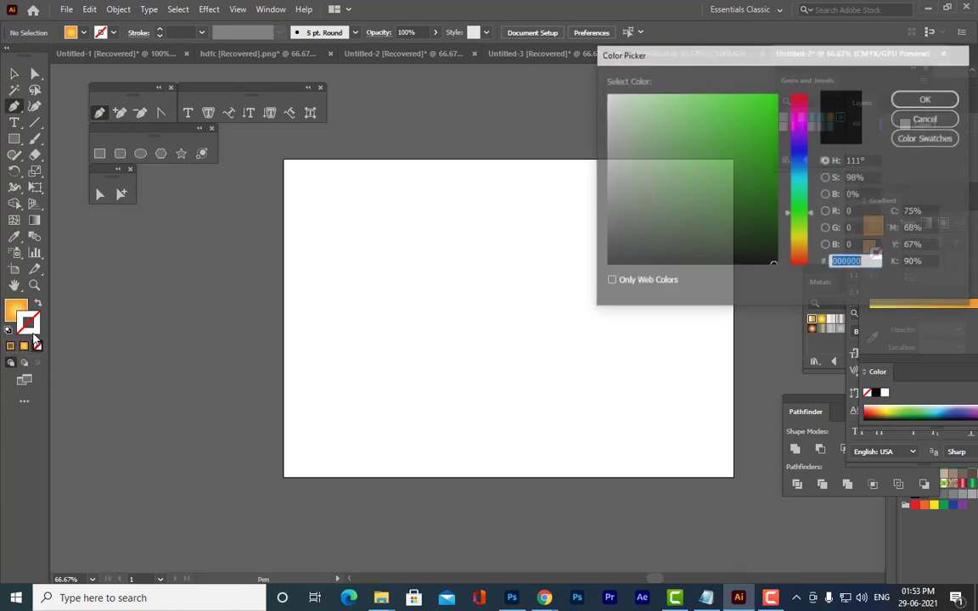
left_click(927, 98)
double_click(28, 324)
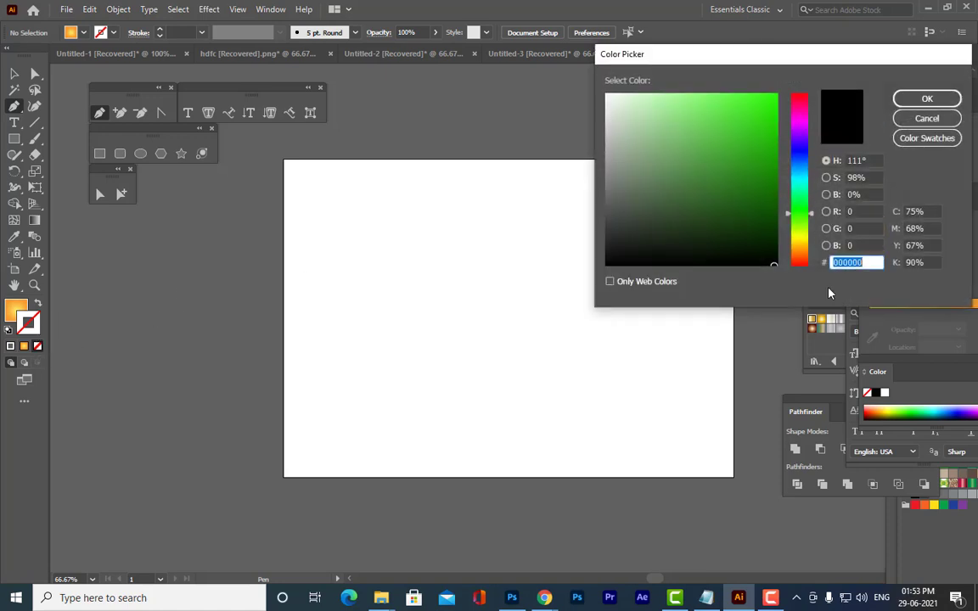
left_click(927, 98)
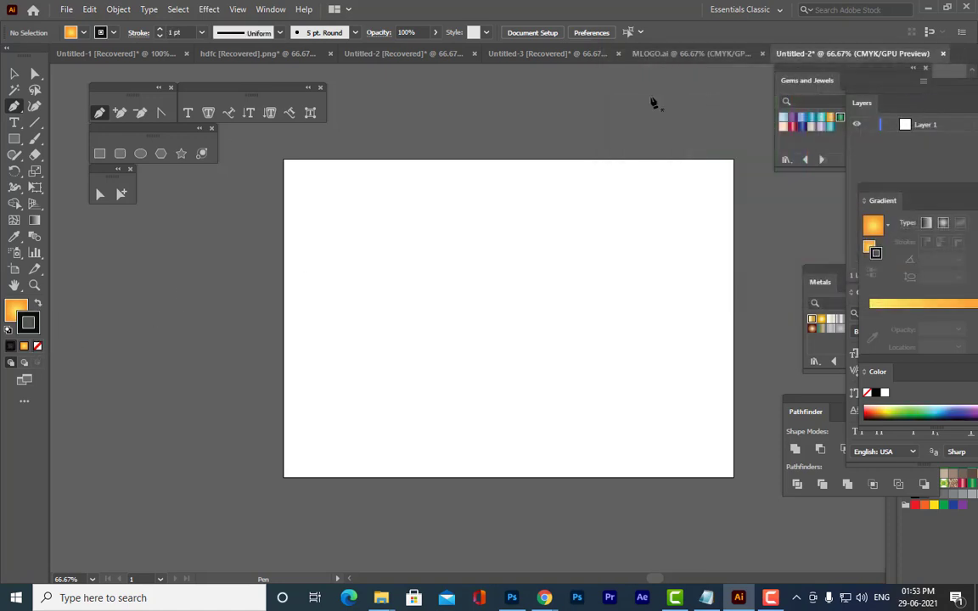
left_click(36, 346)
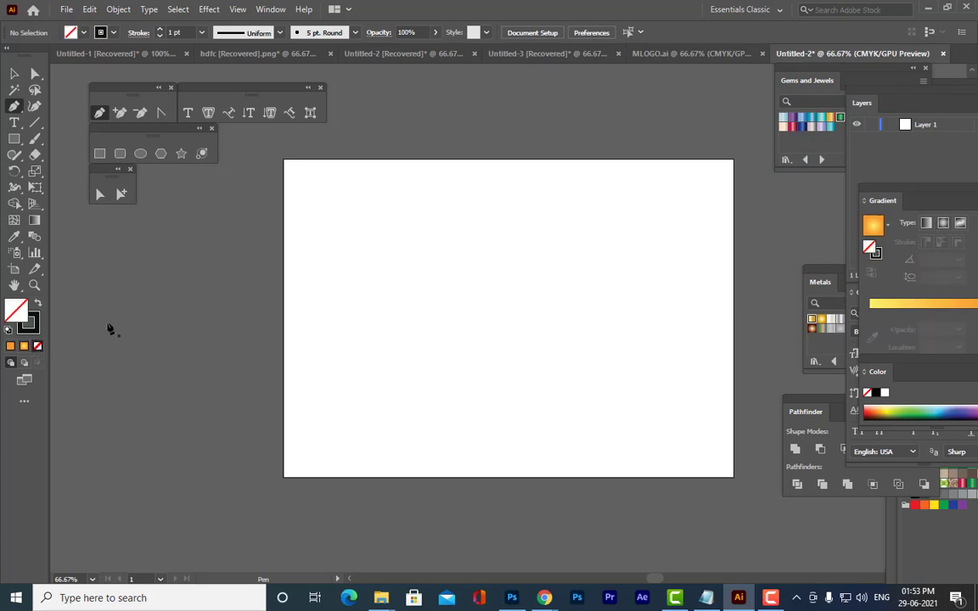
Draw an open S-shaped wave path with three anchor points across the artboard, ending at its right edge
left_click(309, 345)
left_click_drag(477, 300, 567, 405)
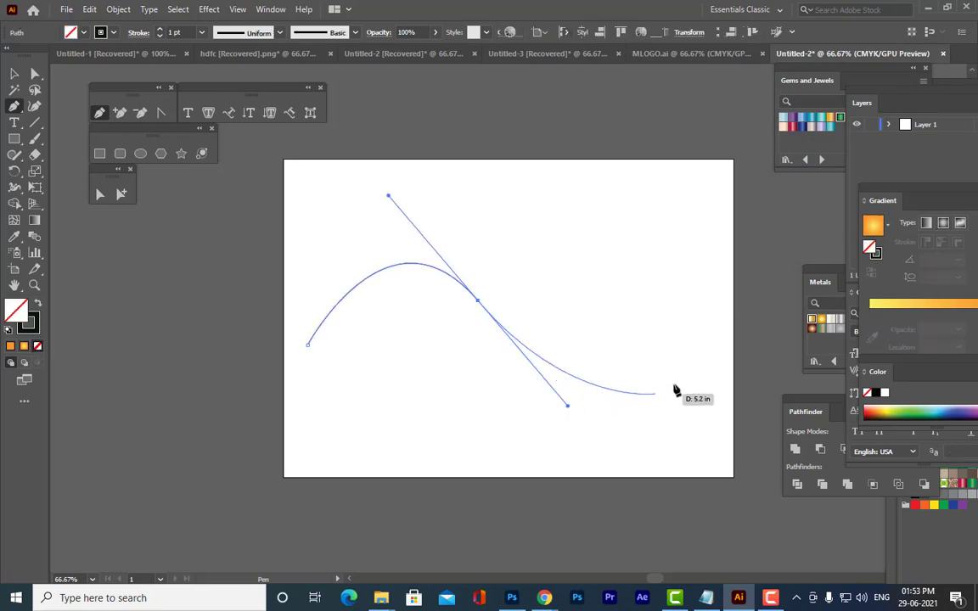
left_click_drag(731, 311, 699, 281)
Lengthen the middle anchor's lower direction handle to deepen the dip in the right half of the wave
left_click(35, 74)
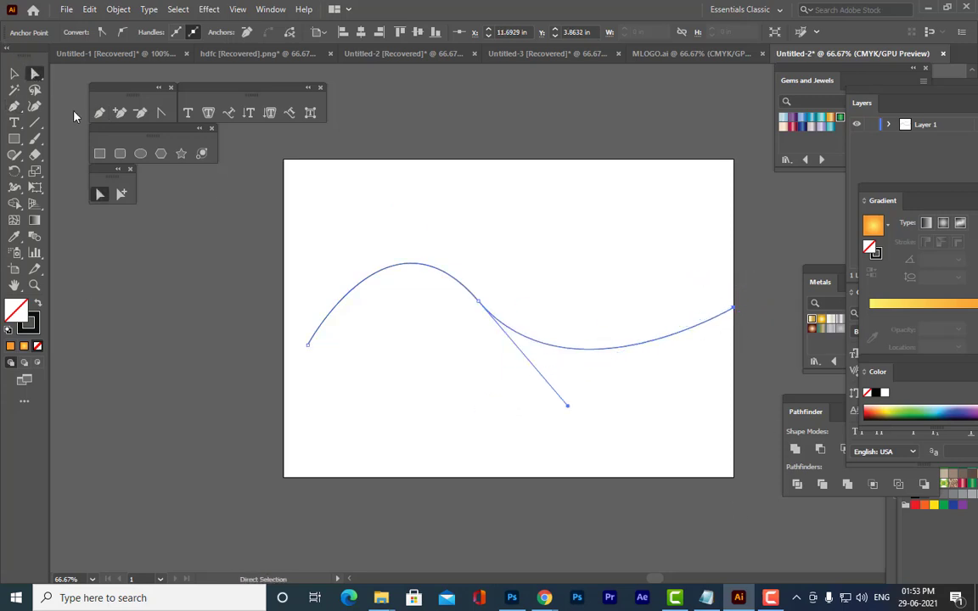
left_click(479, 304)
left_click_drag(569, 406, 620, 463)
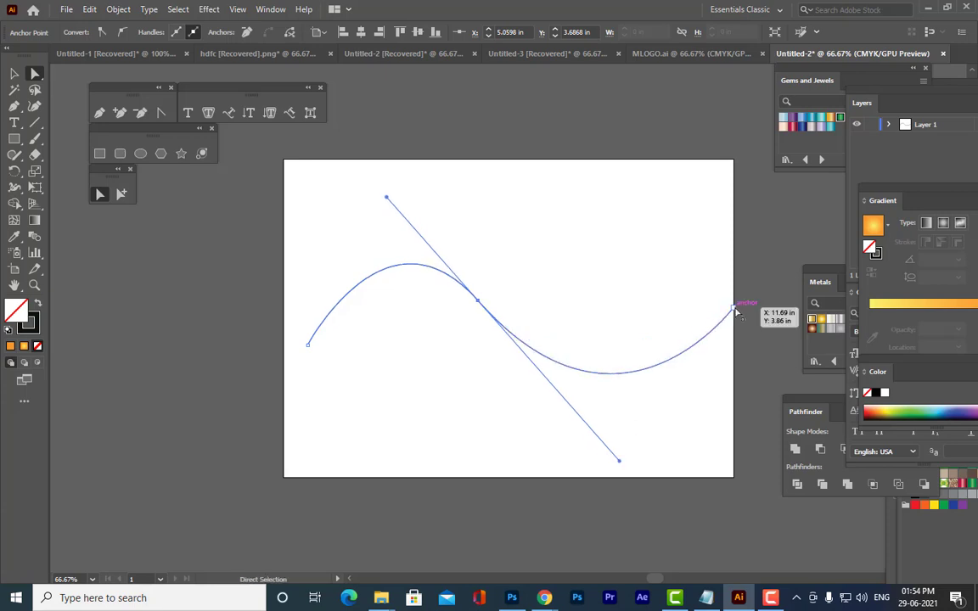
Reposition the wave's anchors: raise the right end inside the artboard, lower the left end, and shift the middle anchor down and right
left_click_drag(734, 311, 714, 271)
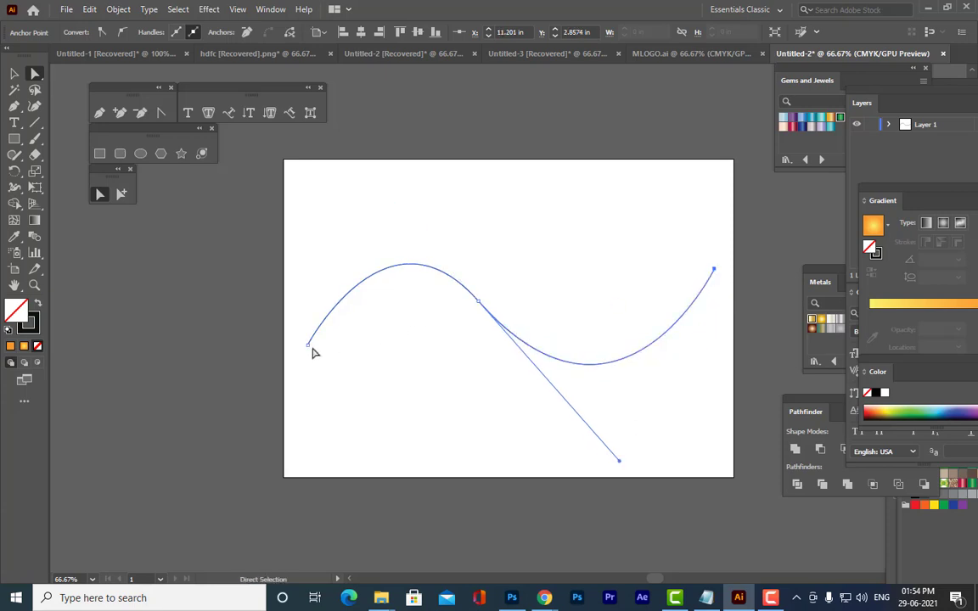
left_click_drag(309, 348, 309, 361)
left_click_drag(478, 302, 489, 313)
Draw a small five-pointed star below the wave's left end with a solid orange fill and no stroke
left_click(182, 153)
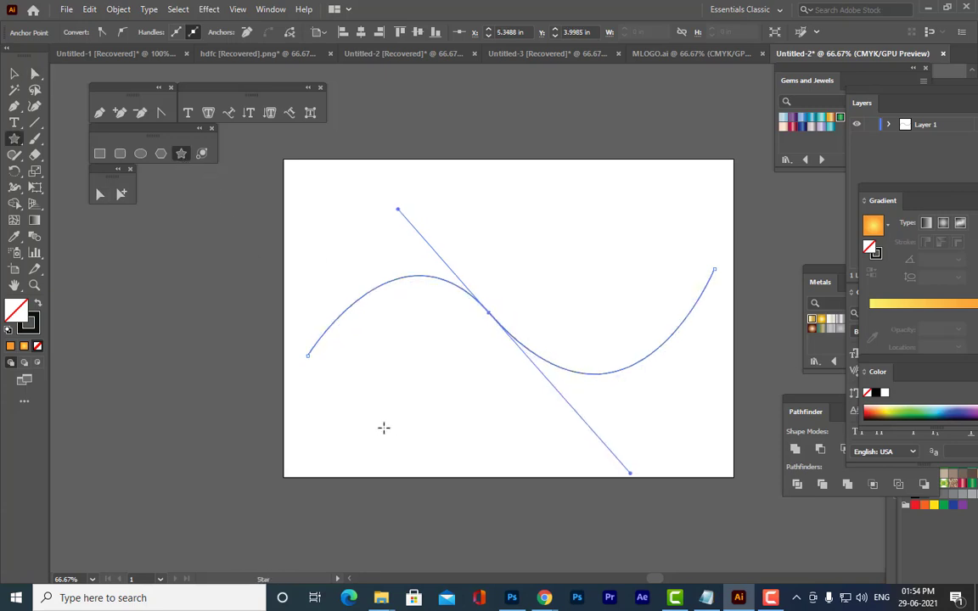
left_click_drag(341, 384, 349, 404)
left_click(14, 74)
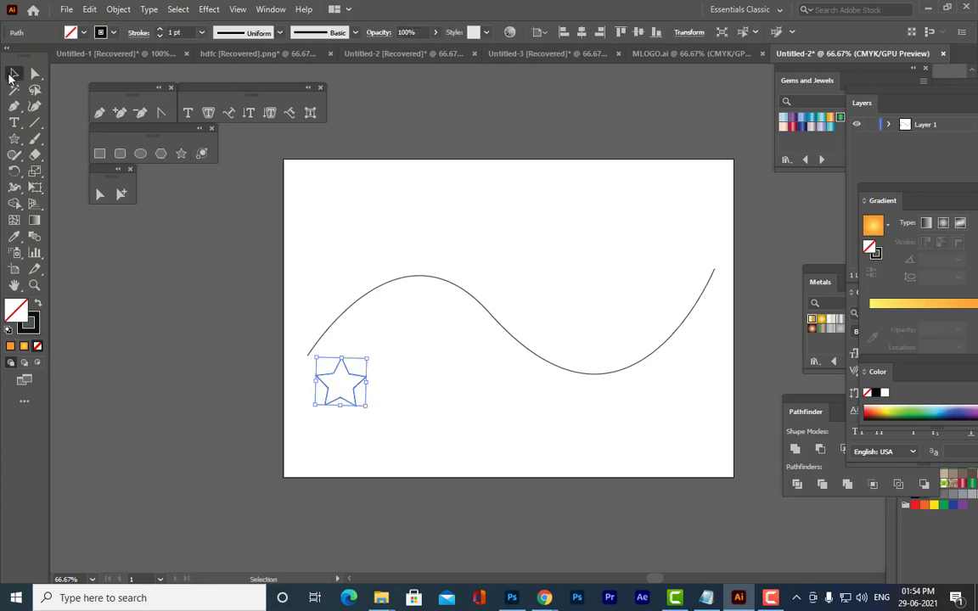
left_click(11, 345)
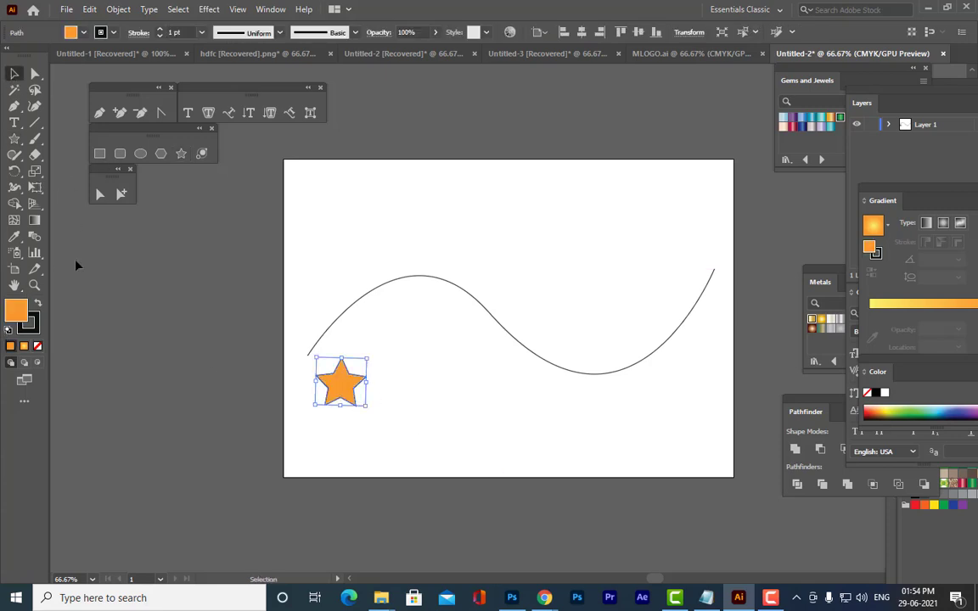
left_click(28, 322)
left_click(38, 346)
left_click(15, 310)
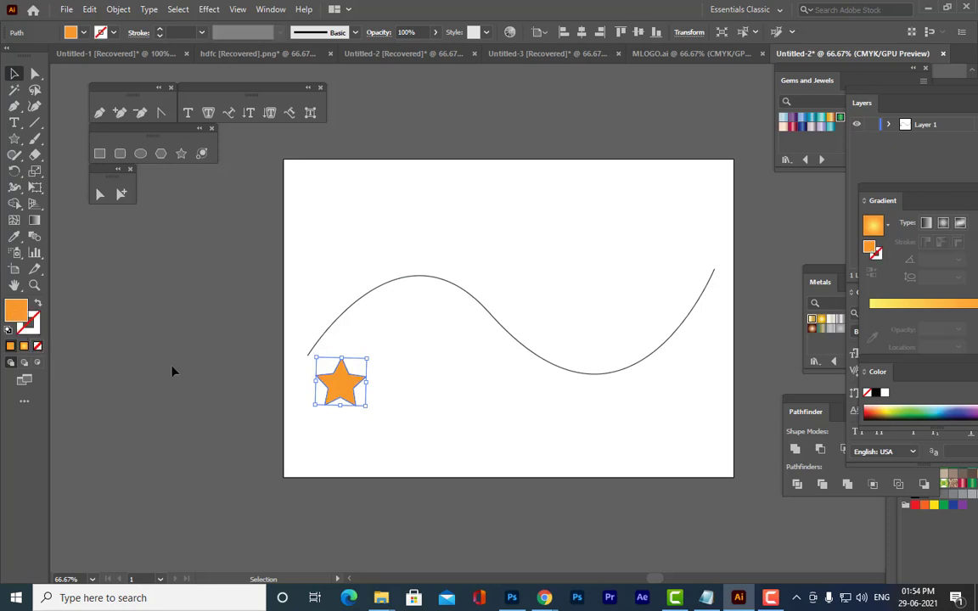
Move the orange star onto the wave's left end and place a smaller green-filled copy on its right end
left_click(322, 410)
left_click_drag(346, 382, 715, 269)
left_click(714, 227)
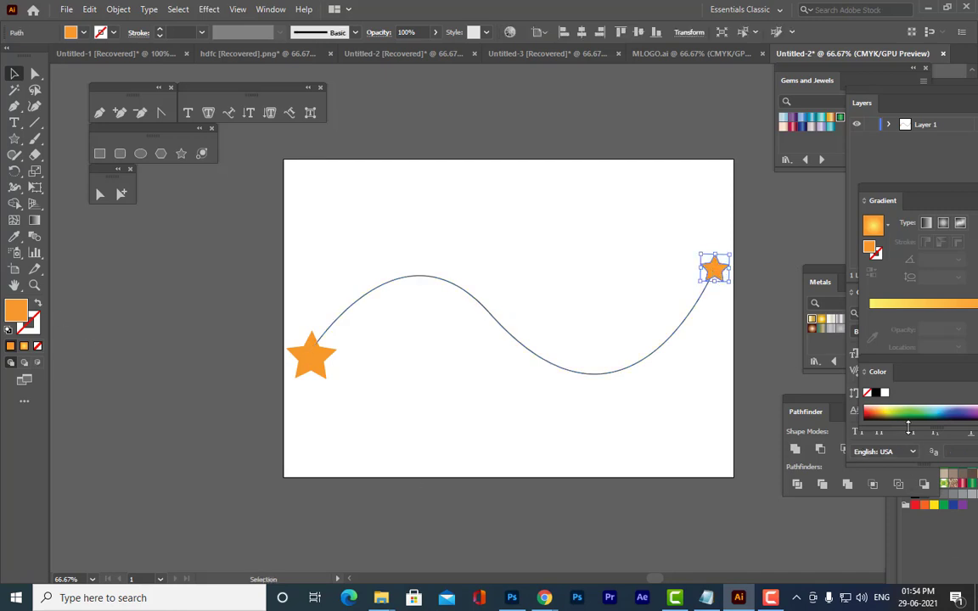
left_click(887, 412)
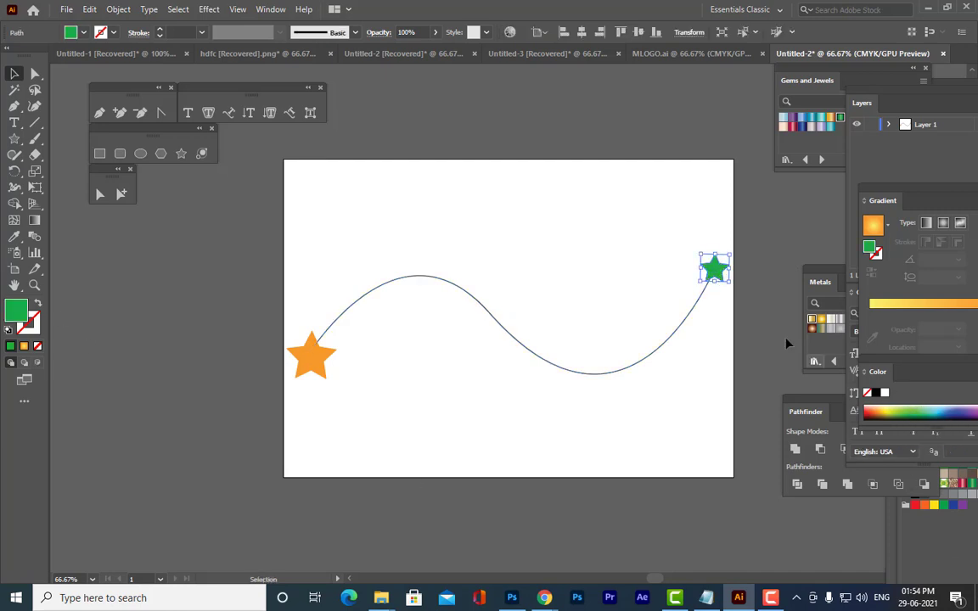
left_click(630, 197)
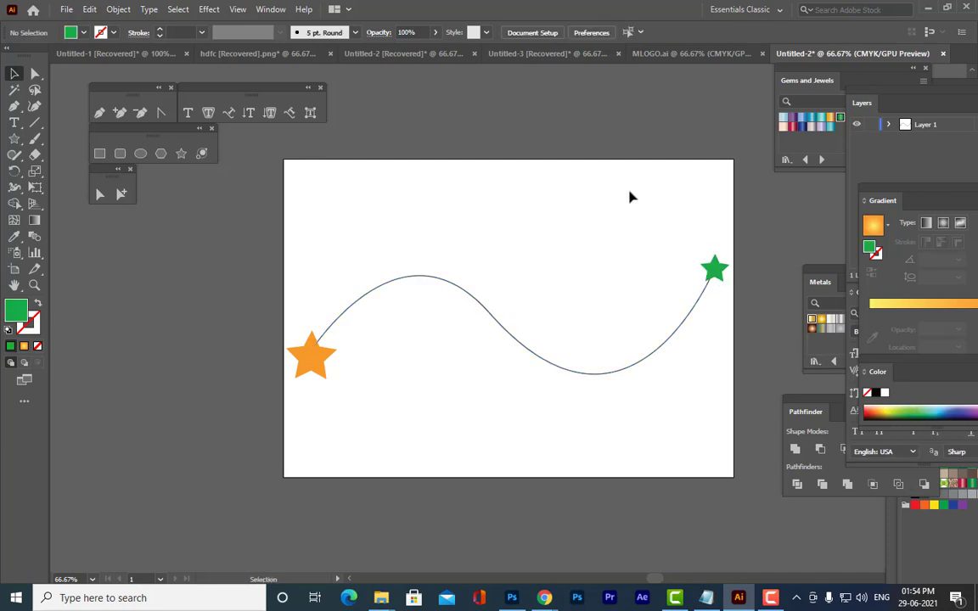
Blend the orange and green stars together using Specified Steps spacing with 8 steps
left_click(312, 365)
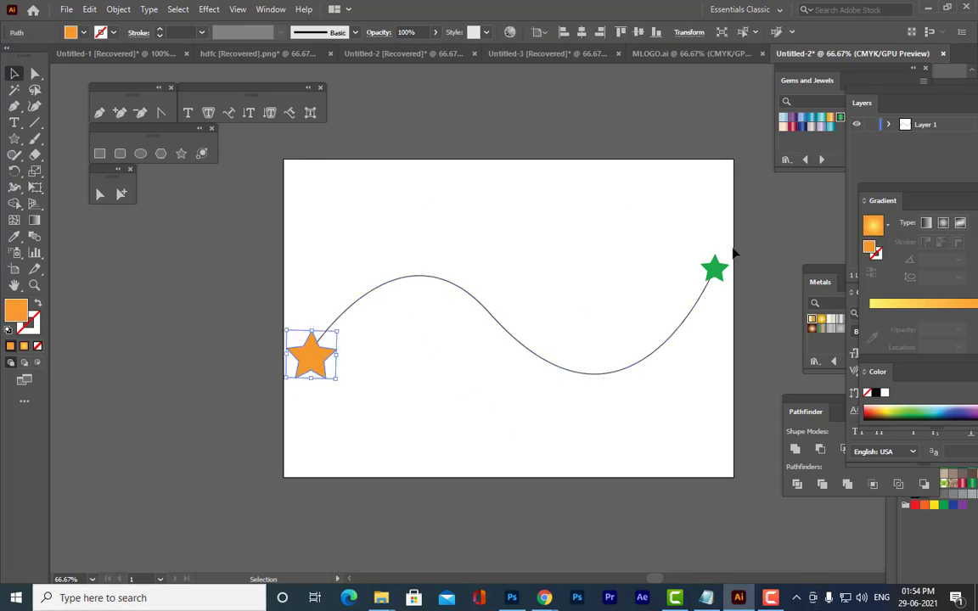
left_click(715, 269)
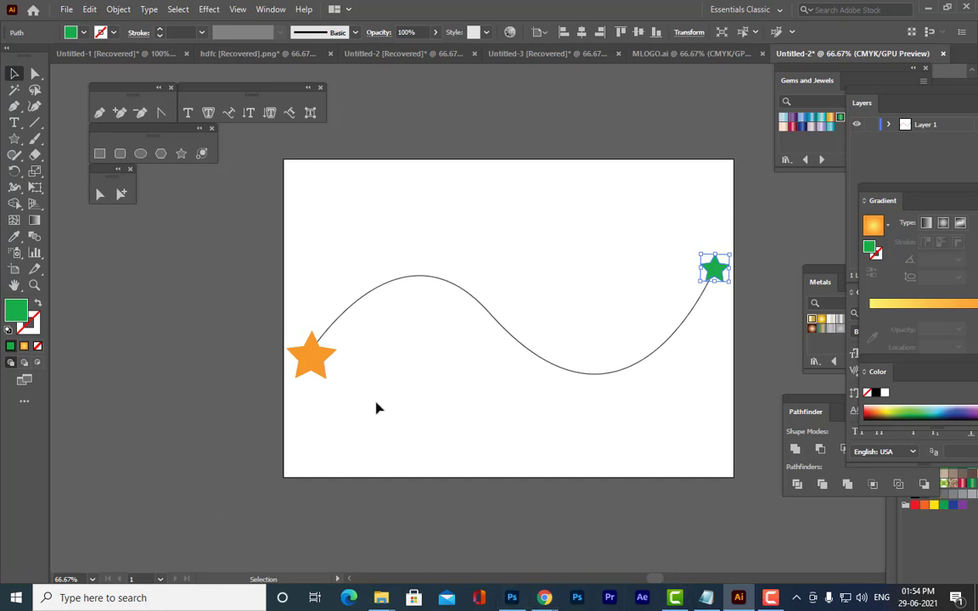
left_click(312, 358, "shift")
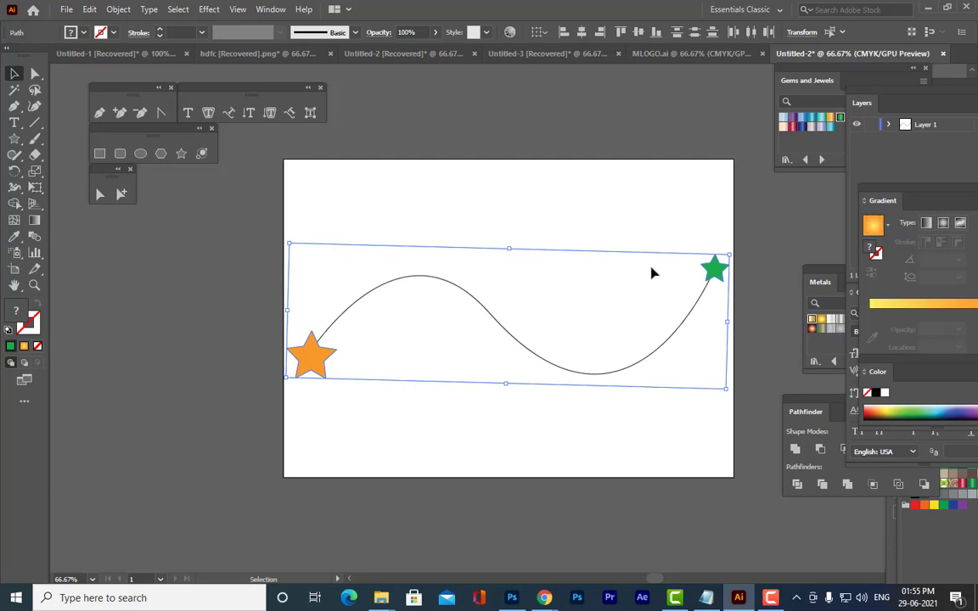
left_click(117, 10)
mouse_move(158, 378)
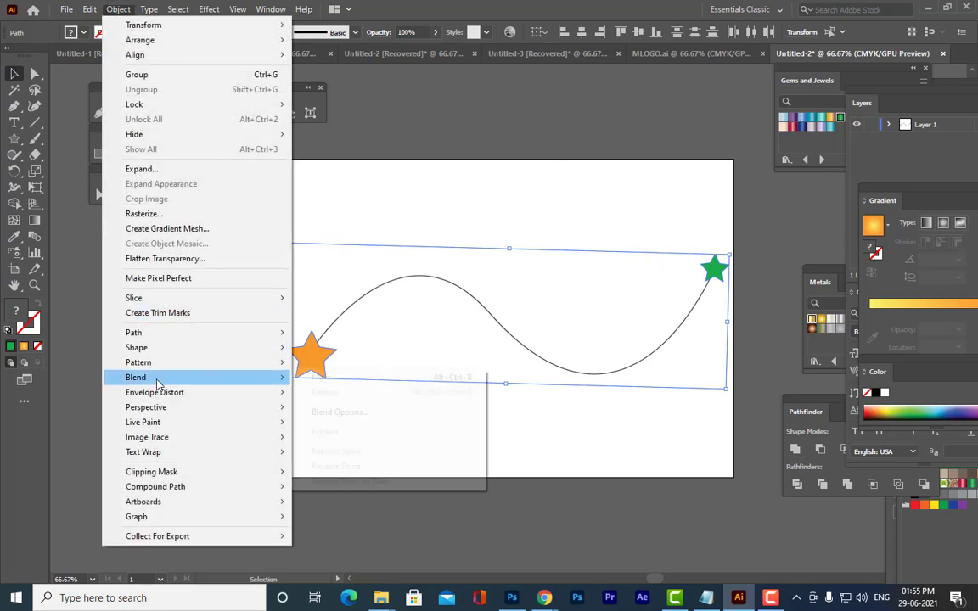
left_click(340, 411)
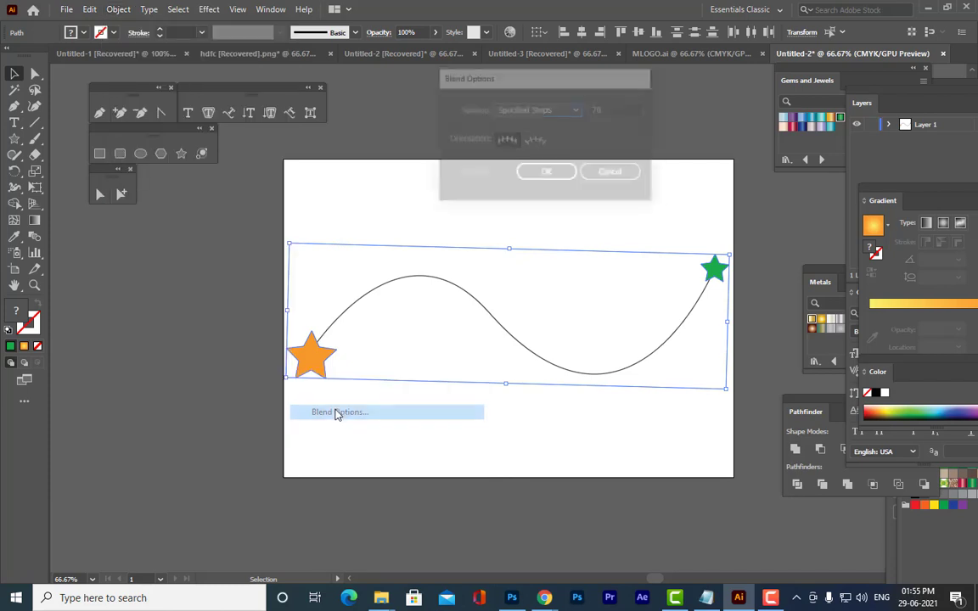
left_click(532, 110)
left_click(532, 115)
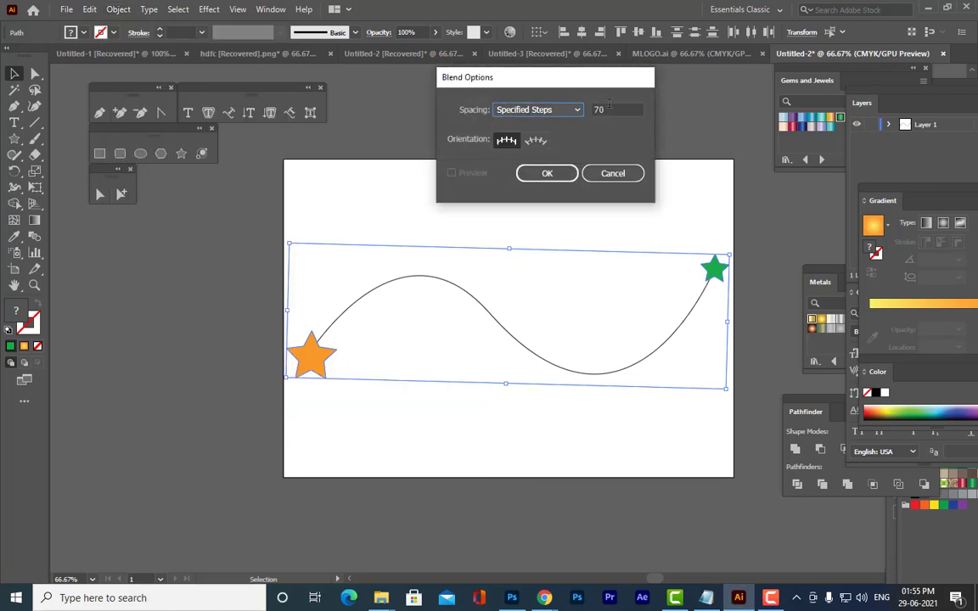
key("Tab")
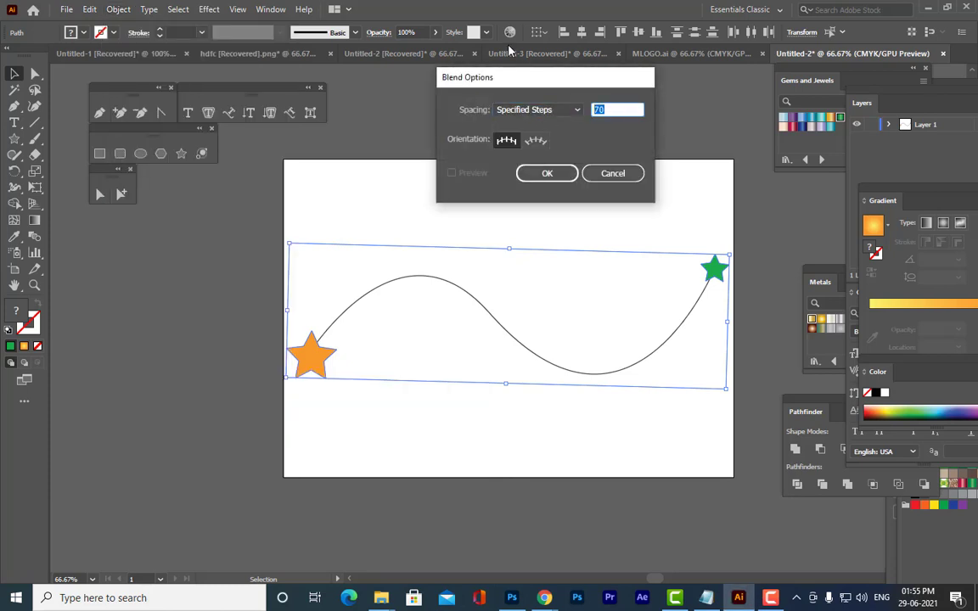
type("8")
left_click(548, 173)
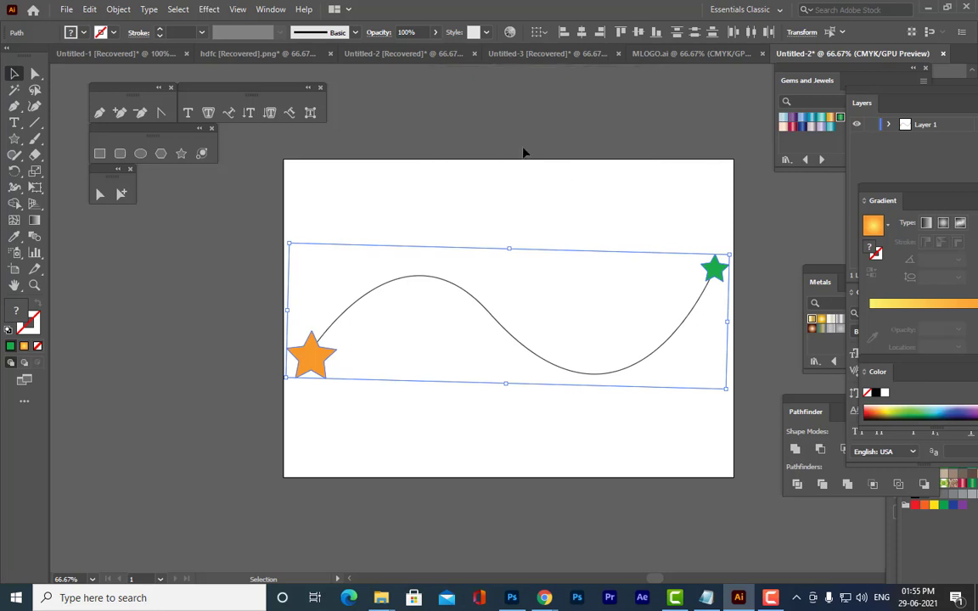
left_click(118, 9)
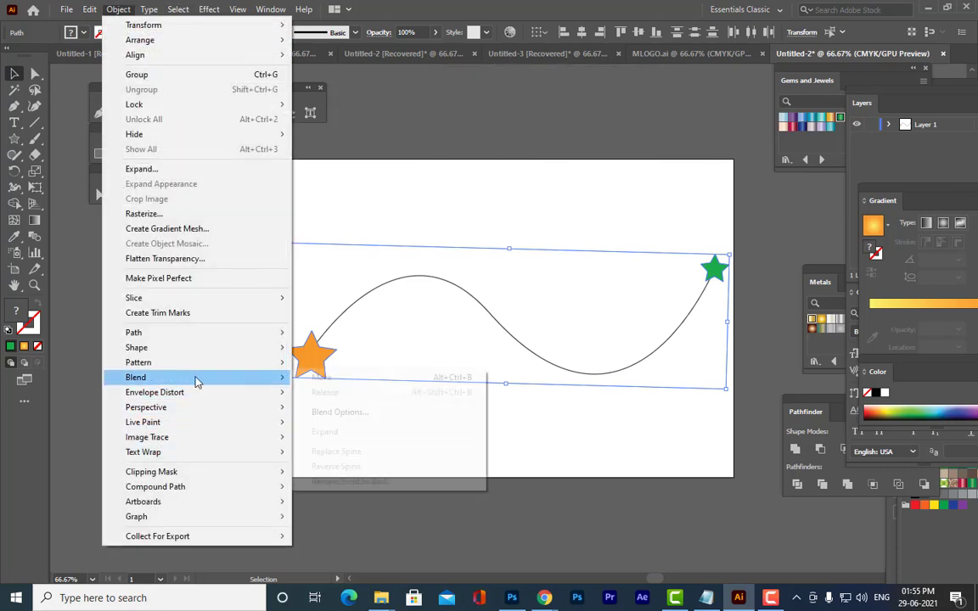
left_click(316, 379)
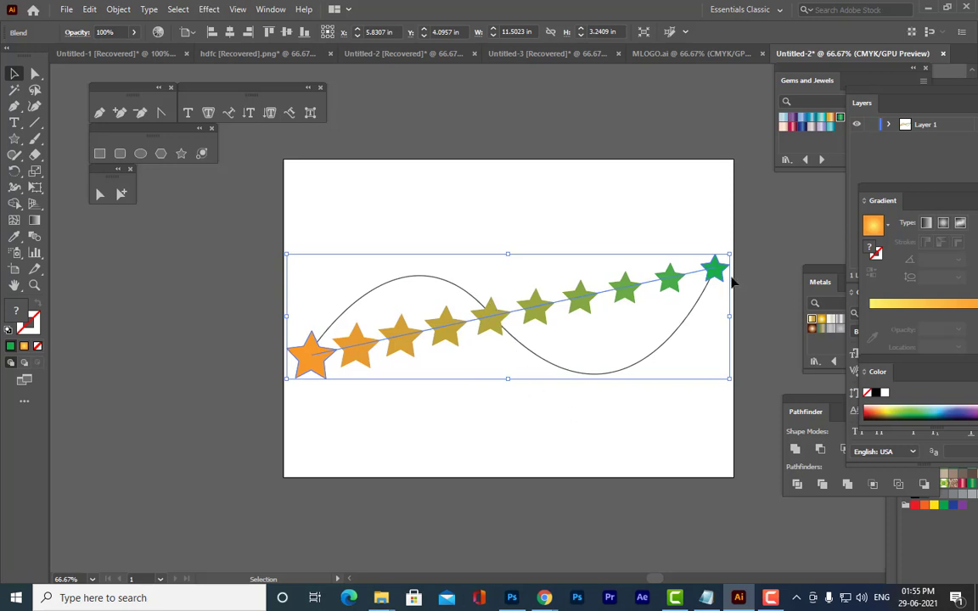
Replace the star blend's spine with the wave path so the stars follow the curve
left_click(694, 314, "shift")
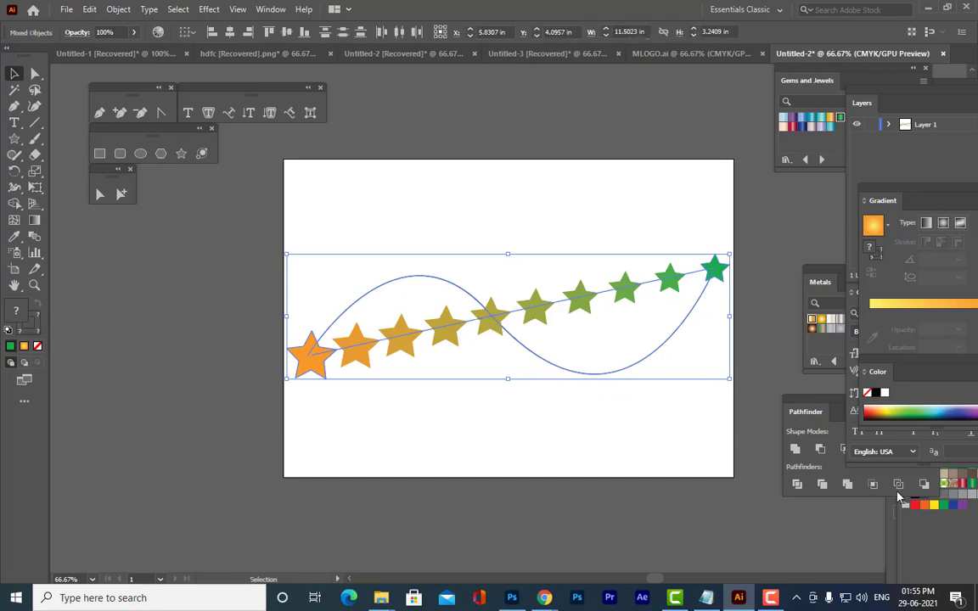
left_click(118, 9)
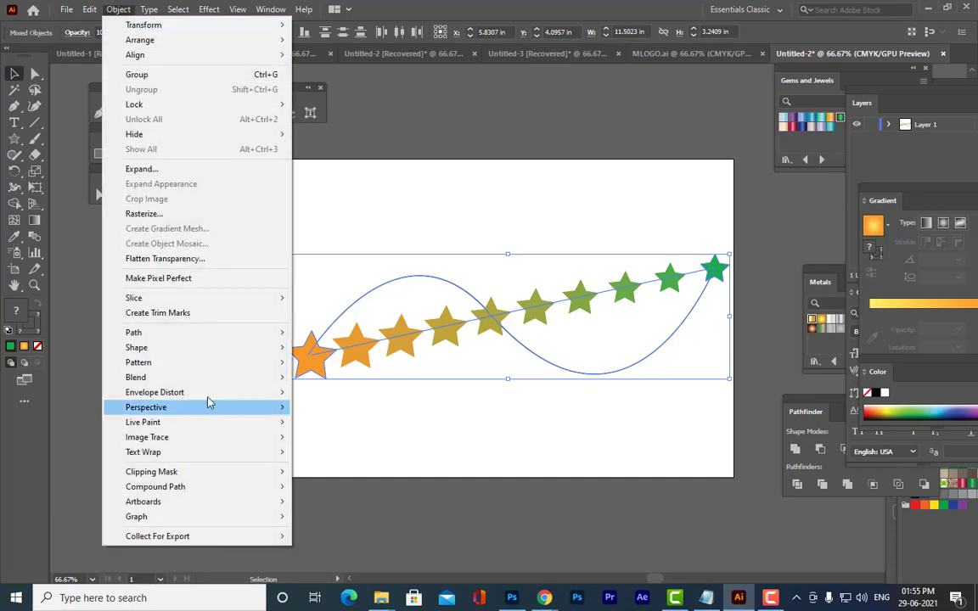
mouse_move(211, 379)
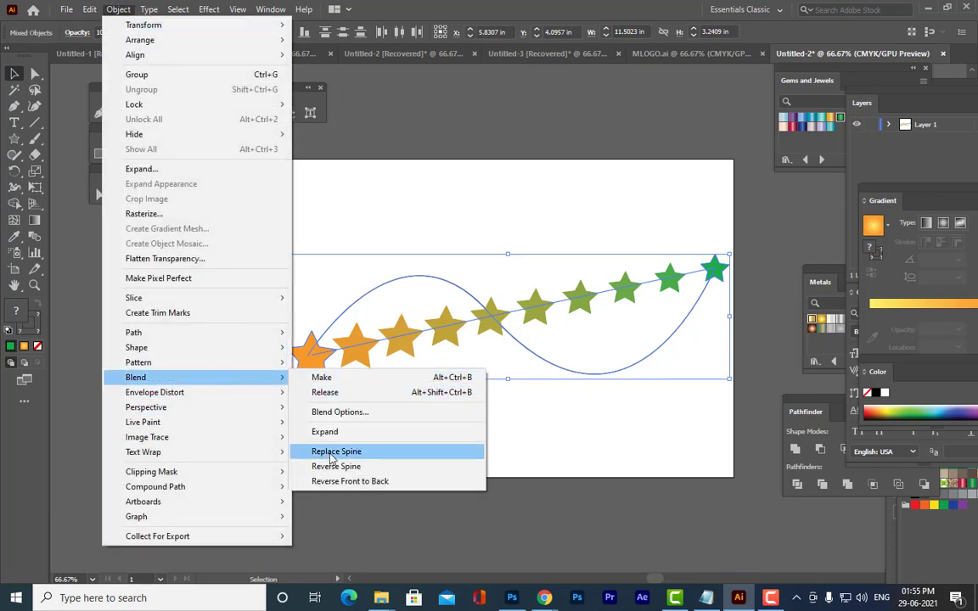
left_click(375, 454)
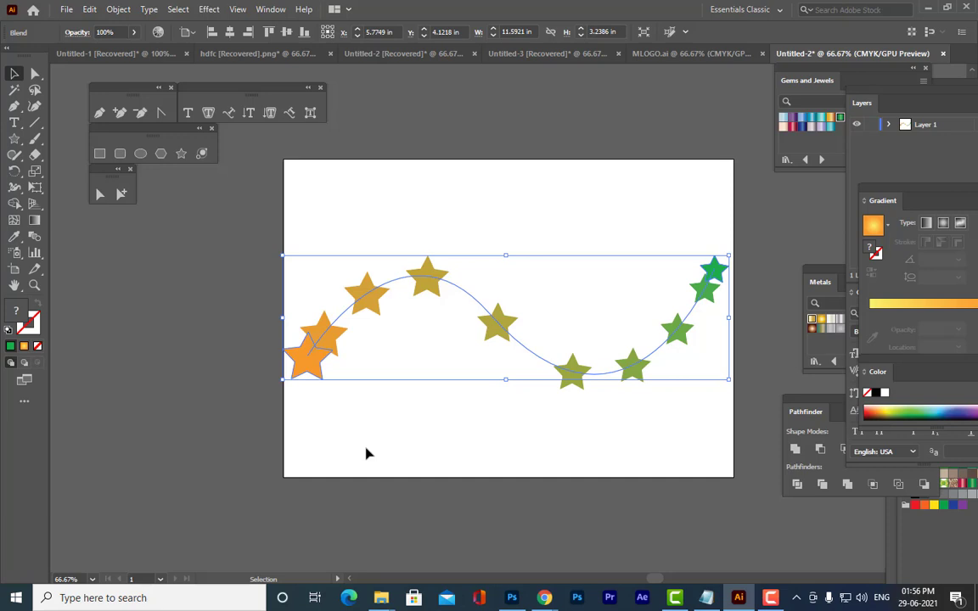
Delete the star blend to clear the artboard
left_click(515, 223)
left_click(439, 286)
key("Delete")
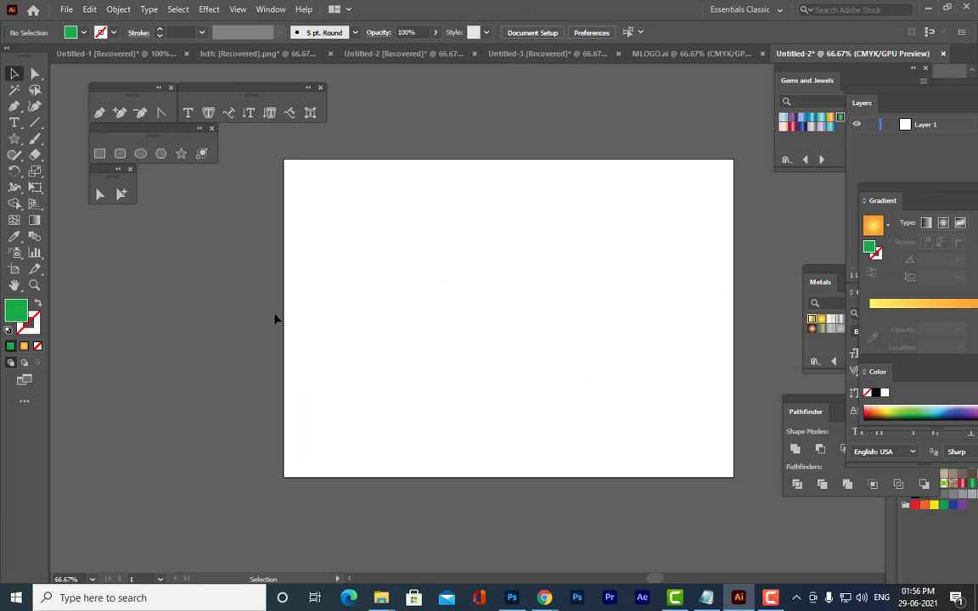
Draw a large rectangle slightly inside the artboard's edges, leaving a narrow margin all around
left_click(100, 153)
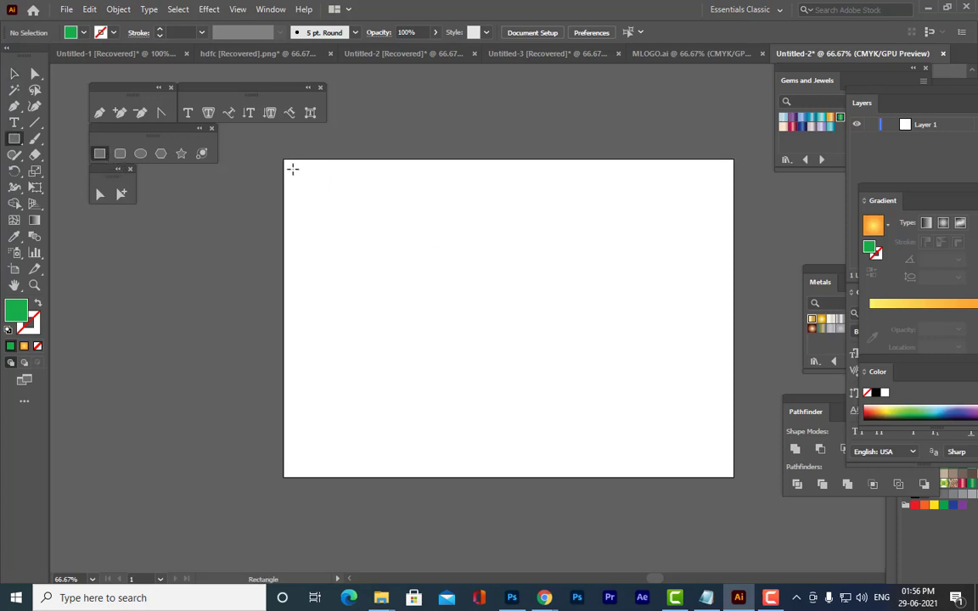
left_click_drag(292, 169, 726, 469)
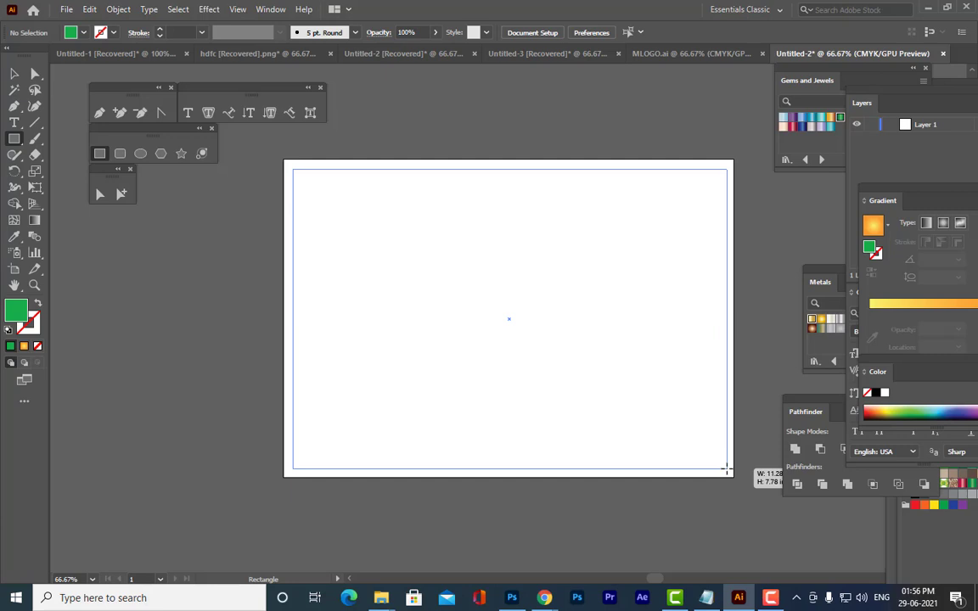
left_click_drag(727, 469, 724, 466)
left_click_drag(725, 465, 722, 465)
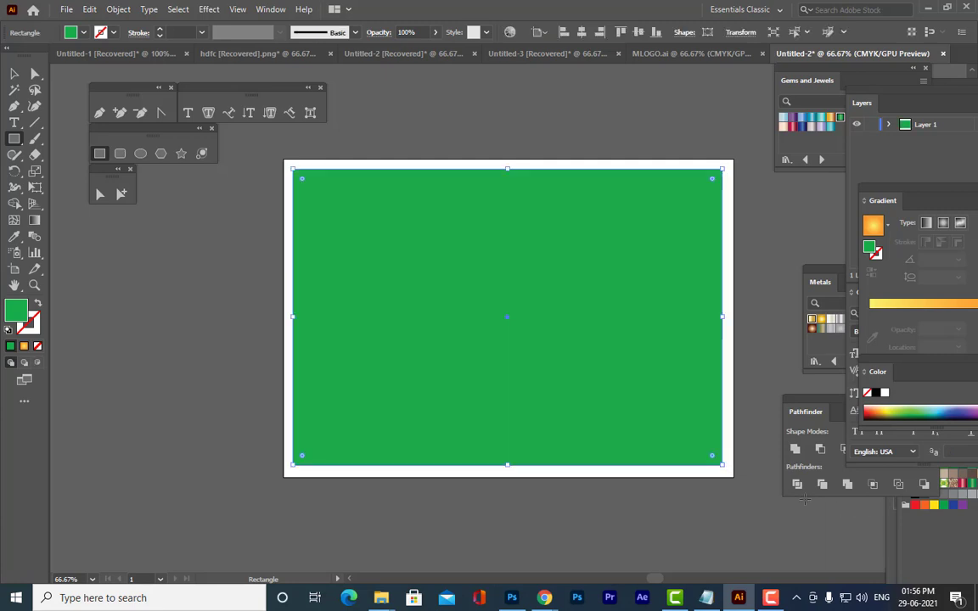
Give the rectangle a near-black 020C00 stroke and remove its fill
double_click(29, 321)
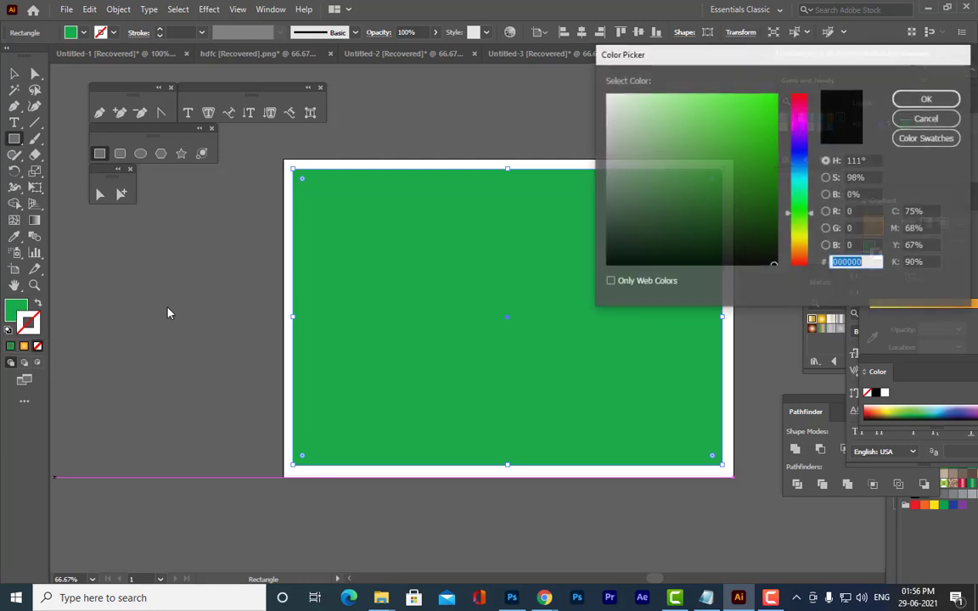
left_click(772, 257)
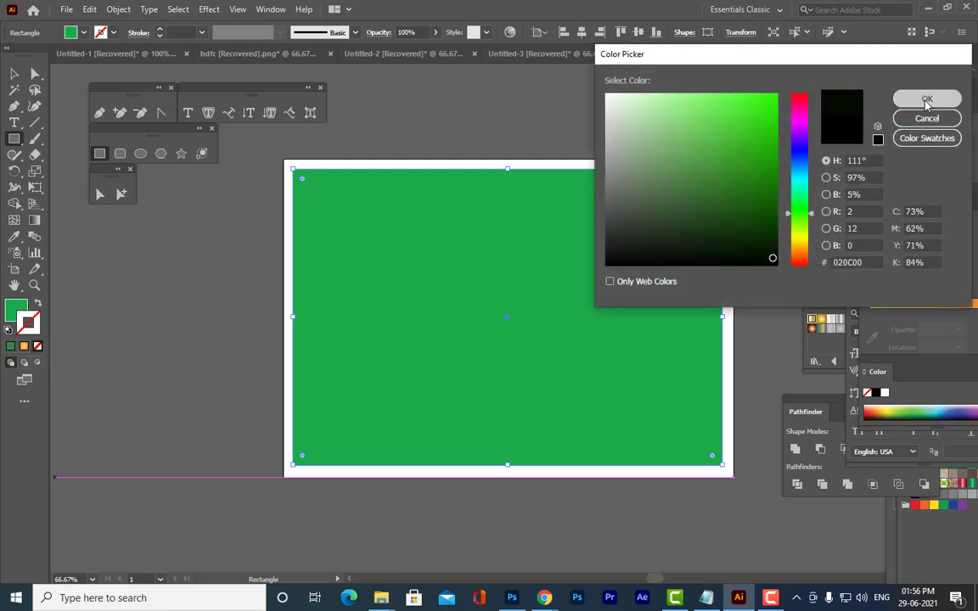
left_click(927, 100)
left_click(23, 307)
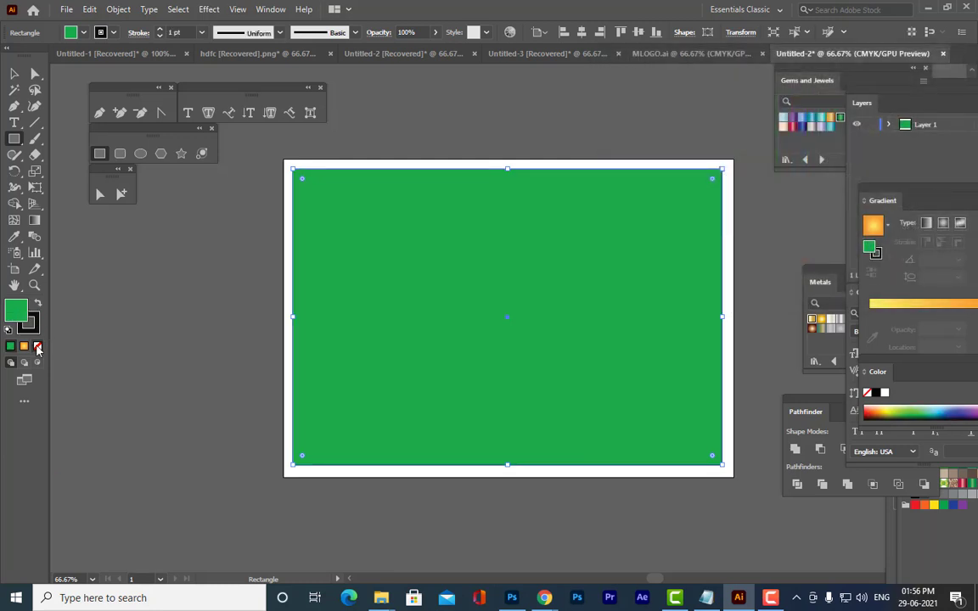
left_click(37, 347)
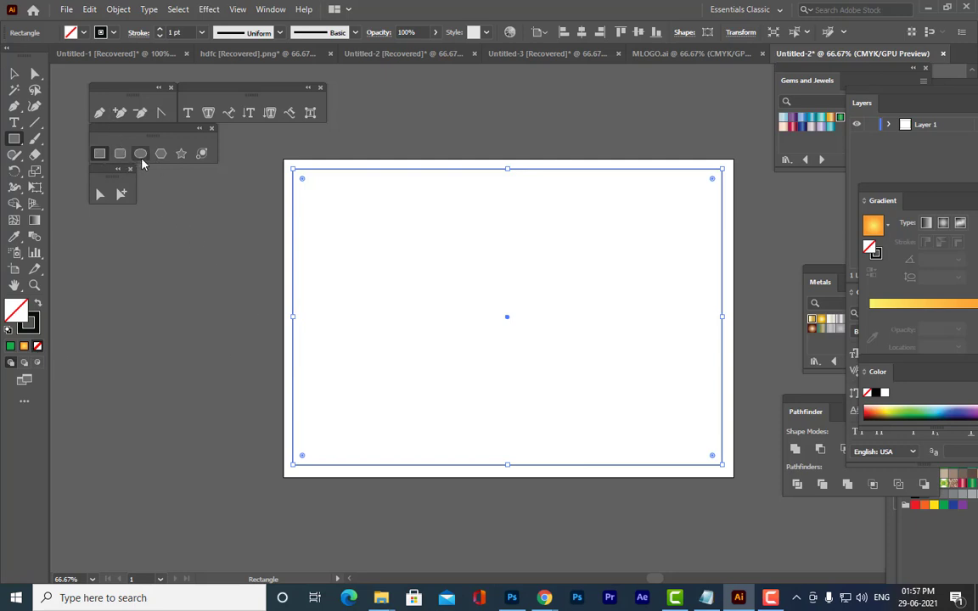
Draw a small circle slightly above and to the right of the rectangle's center
left_click(141, 156)
left_click_drag(515, 274, 557, 314)
left_click(16, 73)
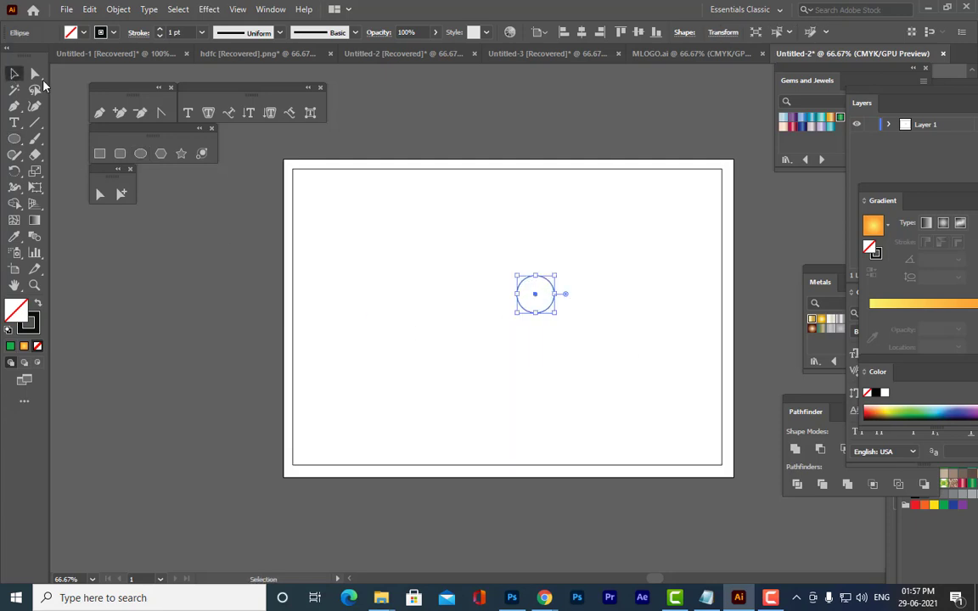
Fill the circle with the yellow-to-orange radial gradient and remove its stroke
left_click(650, 359)
left_click(554, 297)
left_click(944, 223)
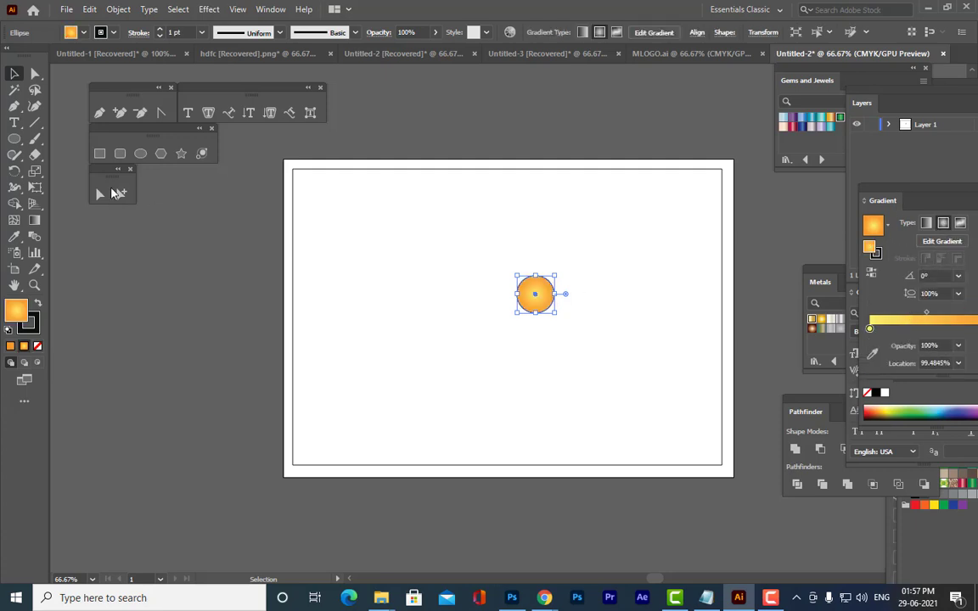
left_click(578, 316)
left_click(546, 301)
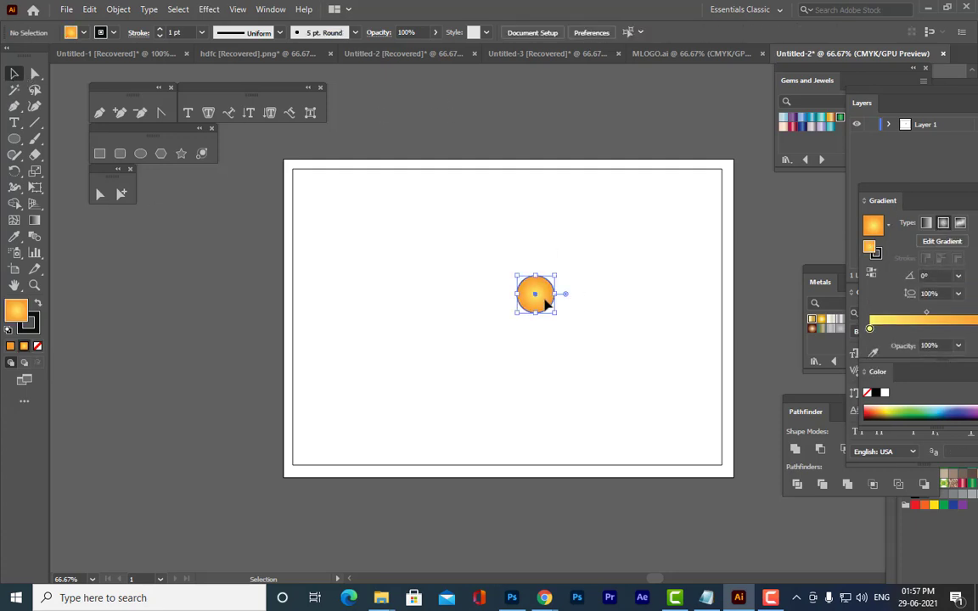
left_click(28, 321)
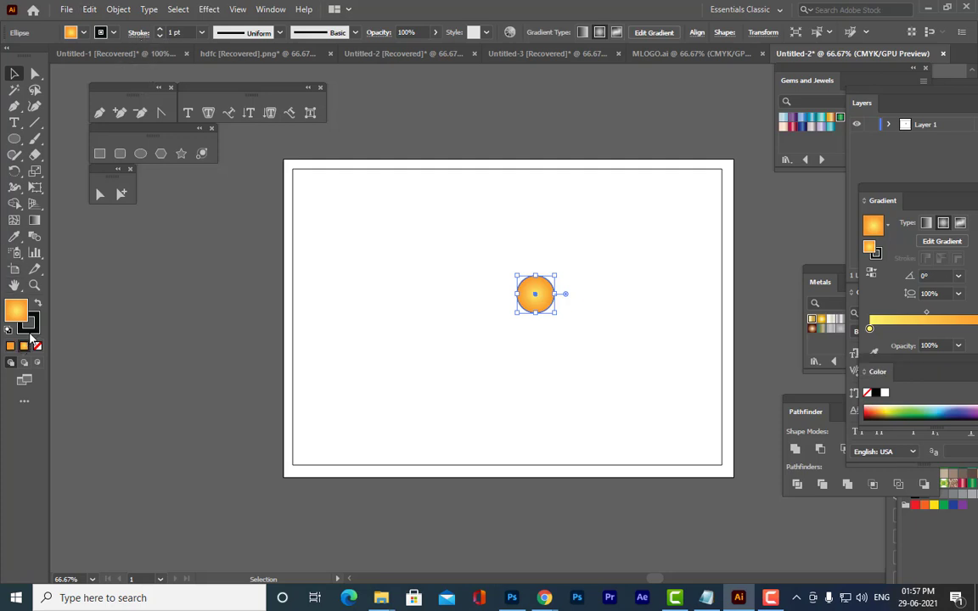
left_click(37, 345)
left_click(105, 351)
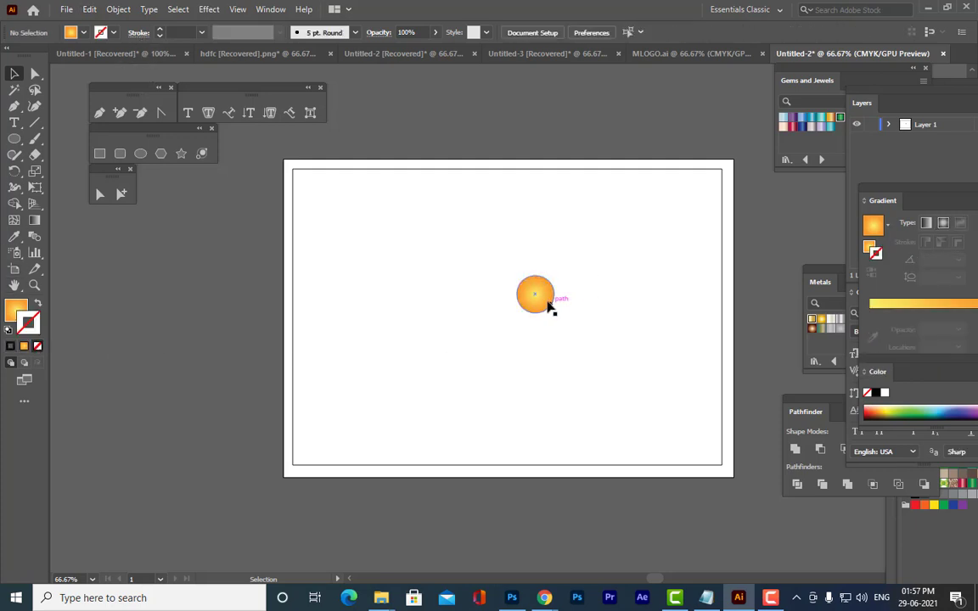
Move the gradient circle onto the middle of the frame's upper edge and place a copy directly below on the lower edge
left_click(550, 303)
left_click_drag(557, 276, 517, 467)
left_click(539, 310)
left_click(579, 368)
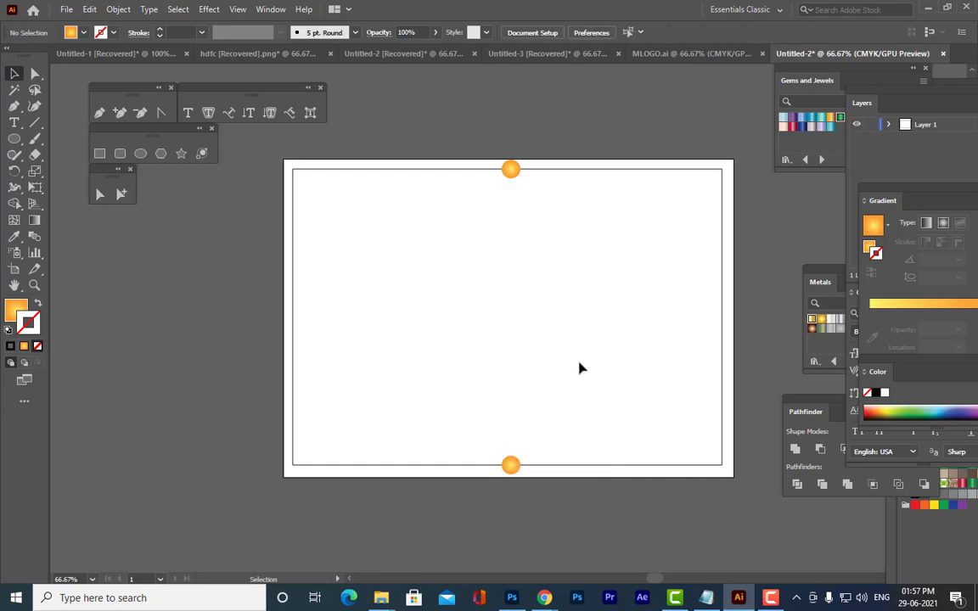
Scale the upper gradient circle down slightly about its center, keeping it on the frame's edge
left_click(510, 171)
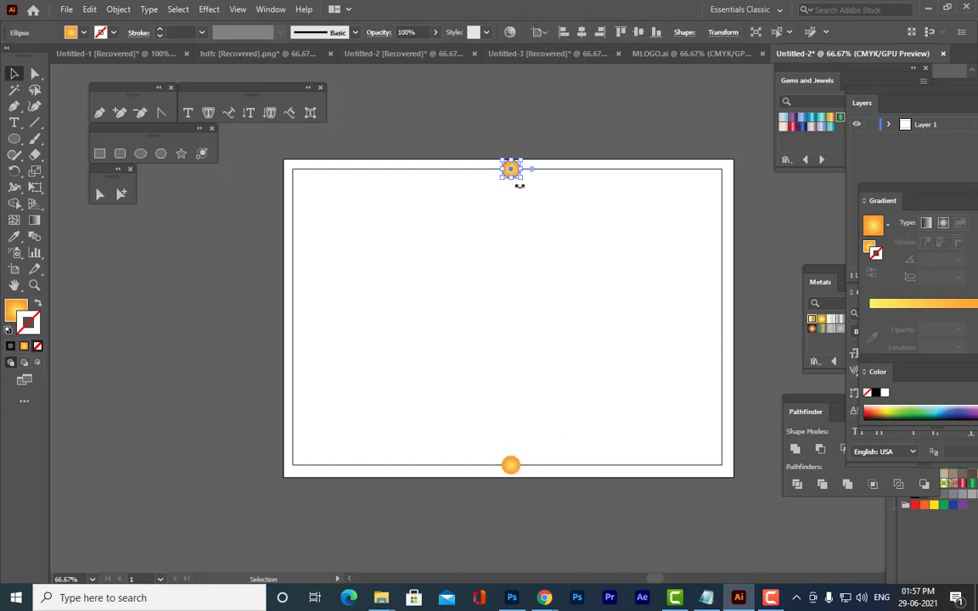
left_click(564, 105)
key("ctrl+plus")
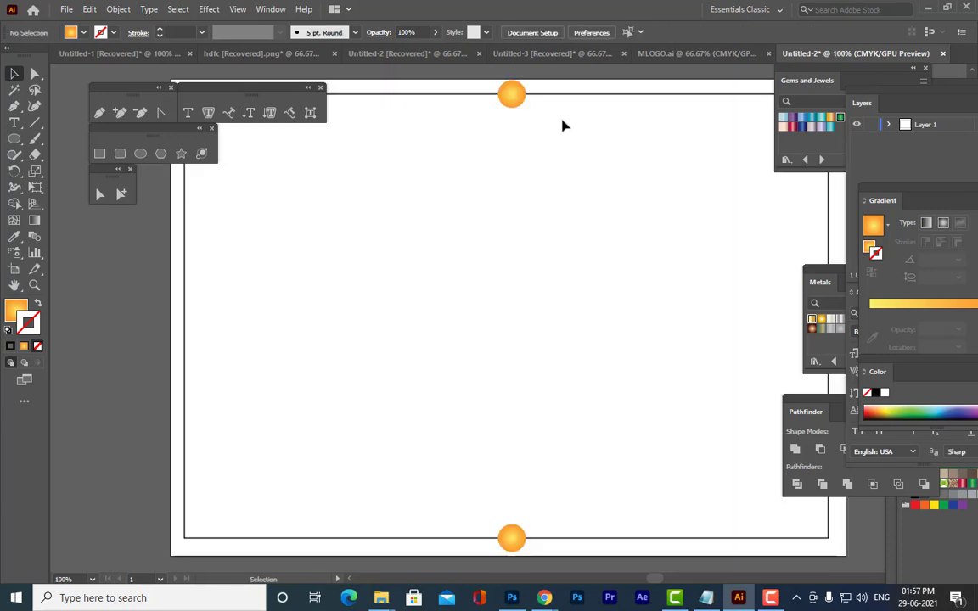
key("ctrl+minus")
left_click(509, 174)
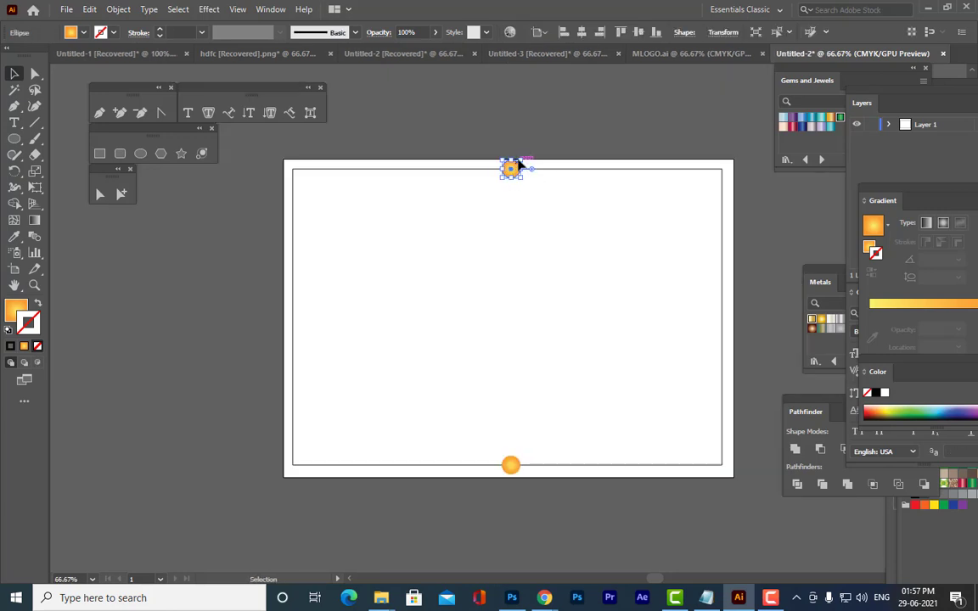
left_click_drag(520, 160, 511, 165)
left_click(548, 145)
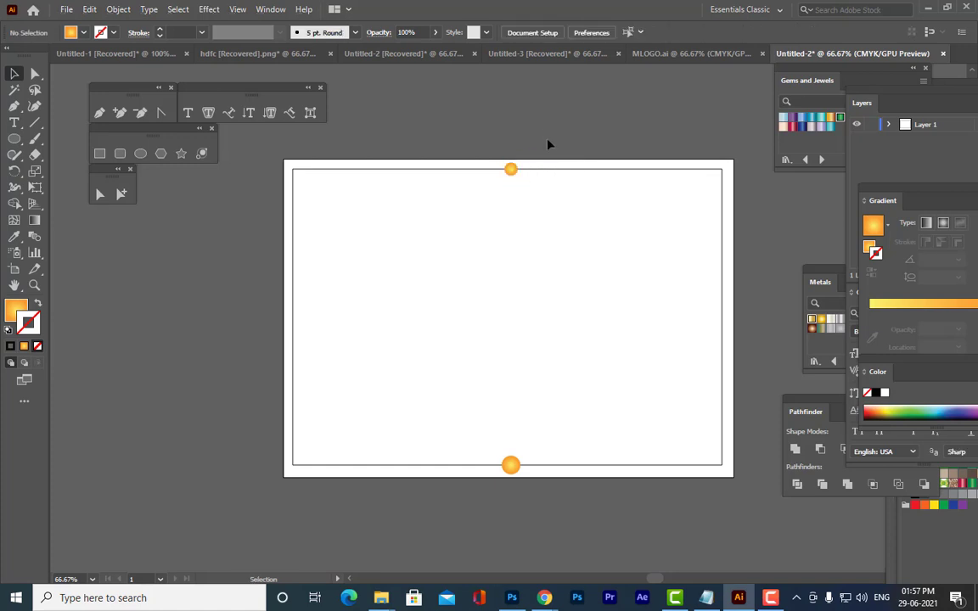
Scale the lower gradient circle down about its center to match the upper circle's size
left_click(514, 465)
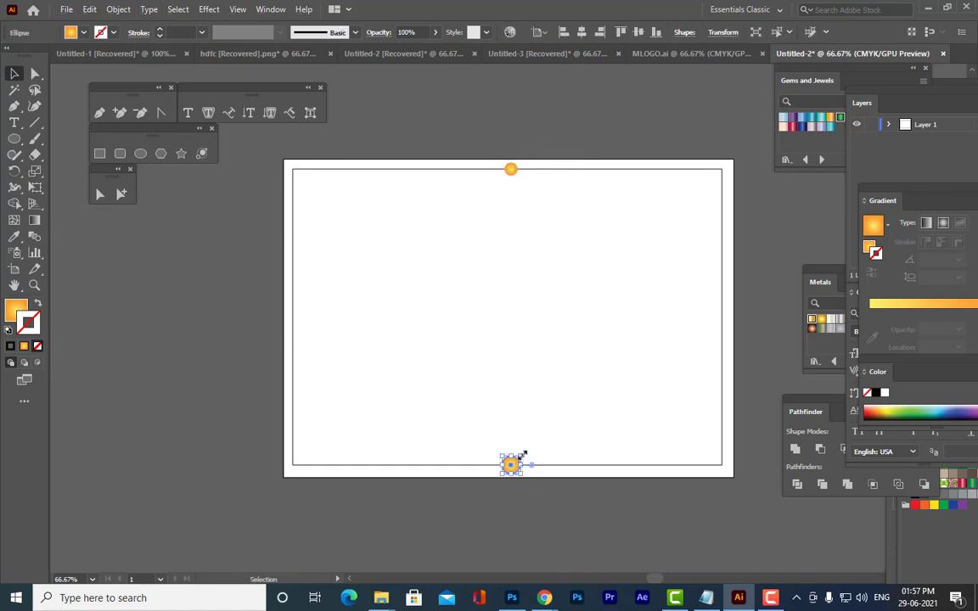
left_click_drag(521, 456, 528, 459)
left_click(578, 398)
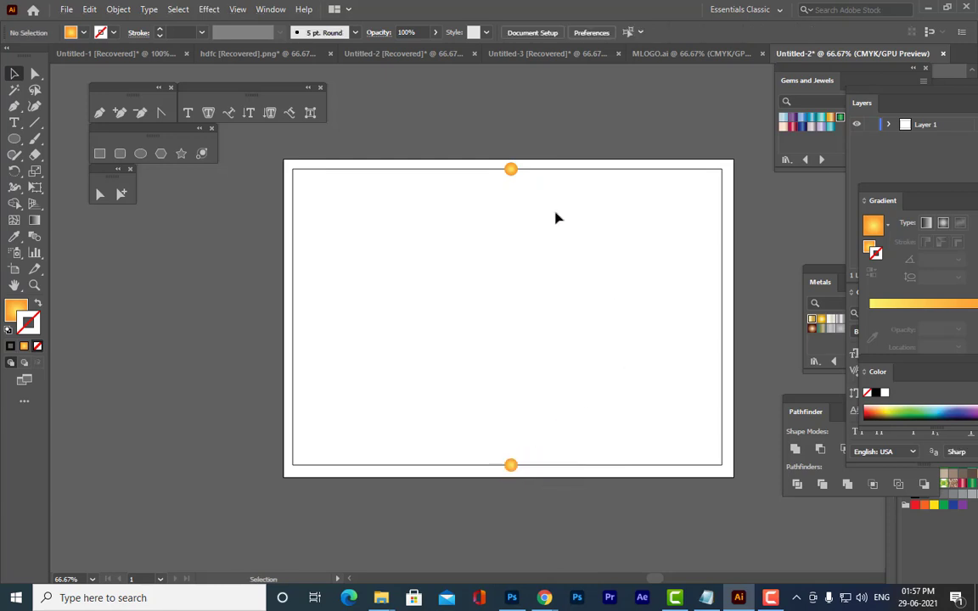
Select both circles and set their blend spacing to 40 specified steps
left_click(510, 169)
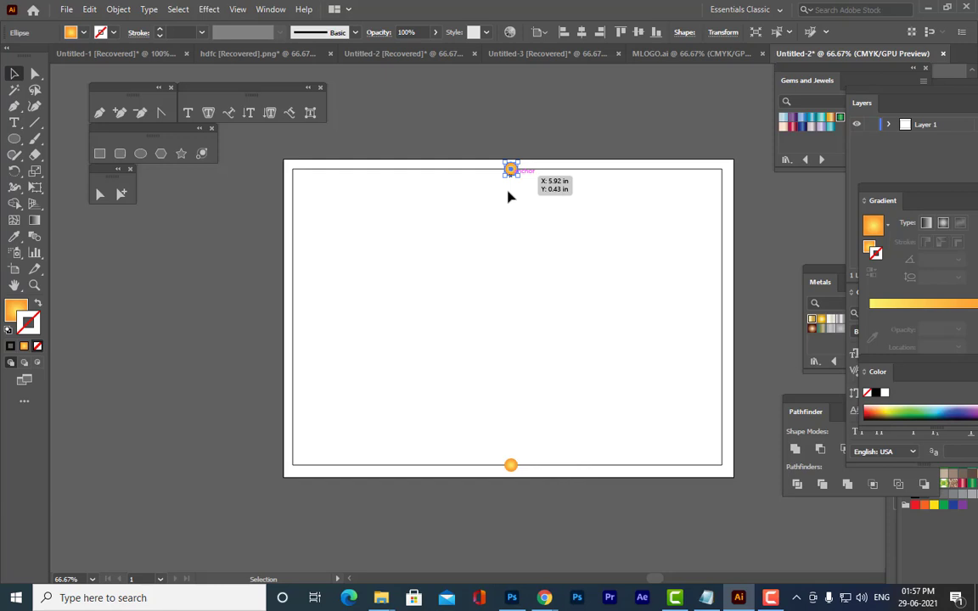
left_click(511, 466, "shift")
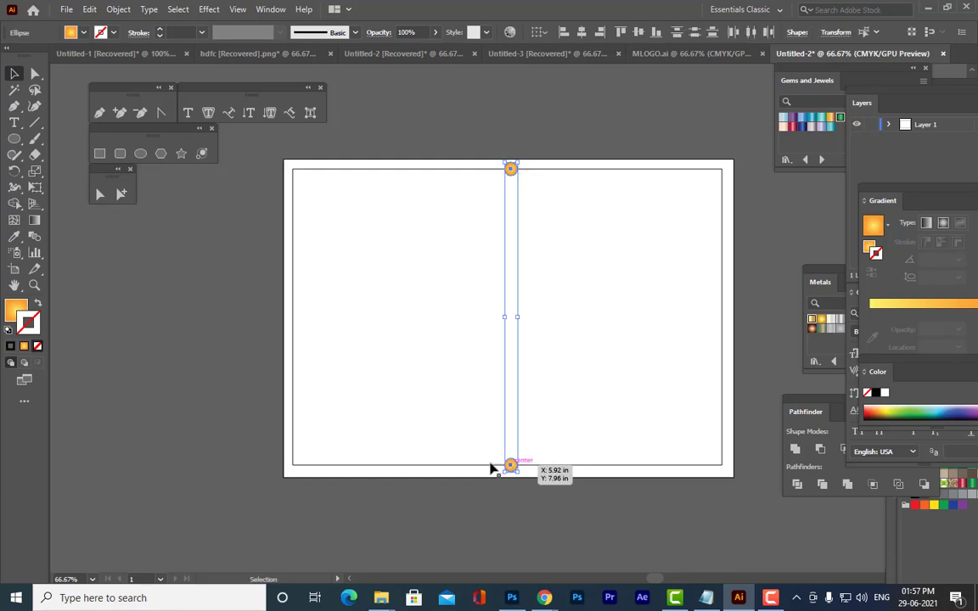
left_click(118, 9)
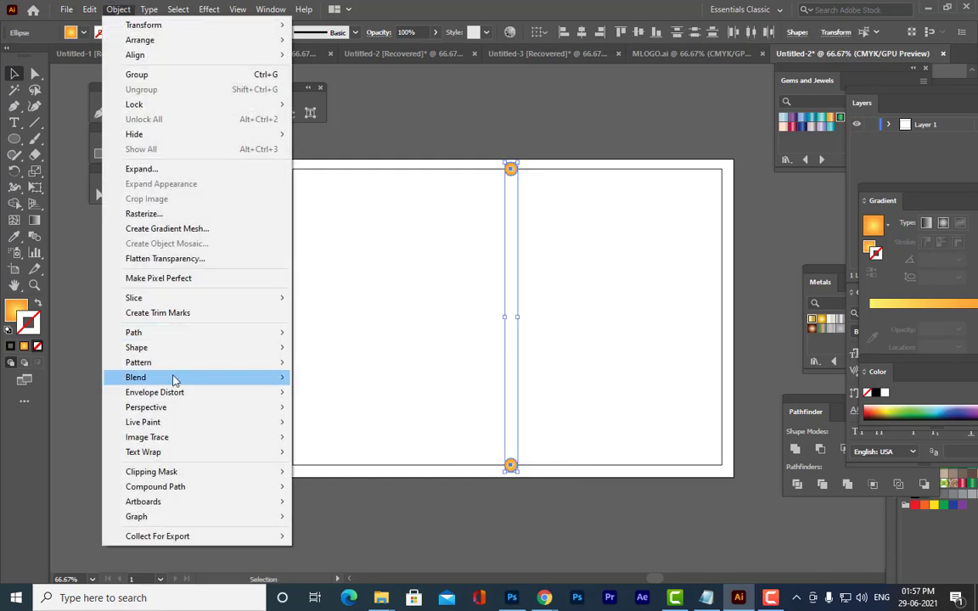
mouse_move(185, 382)
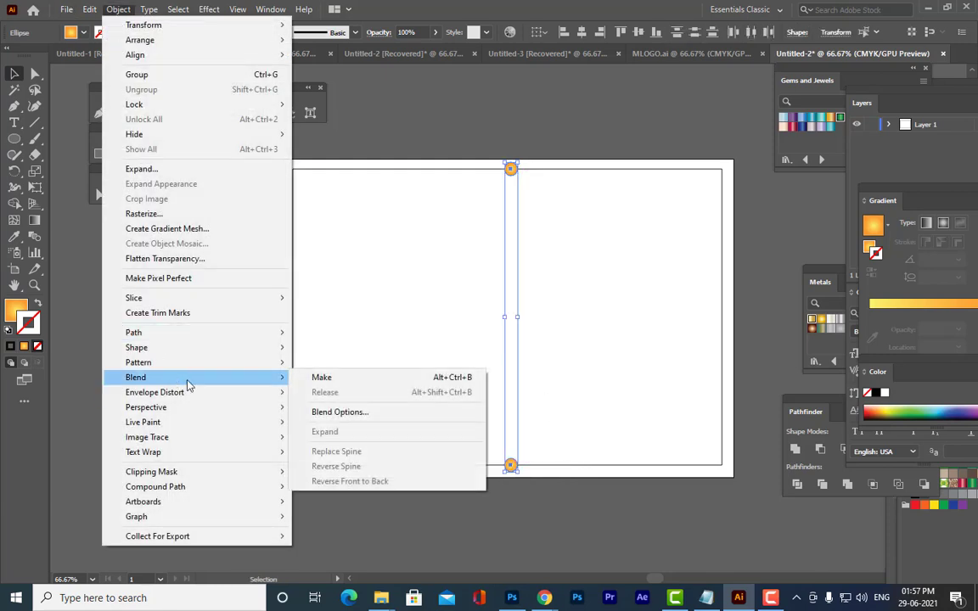
left_click(379, 414)
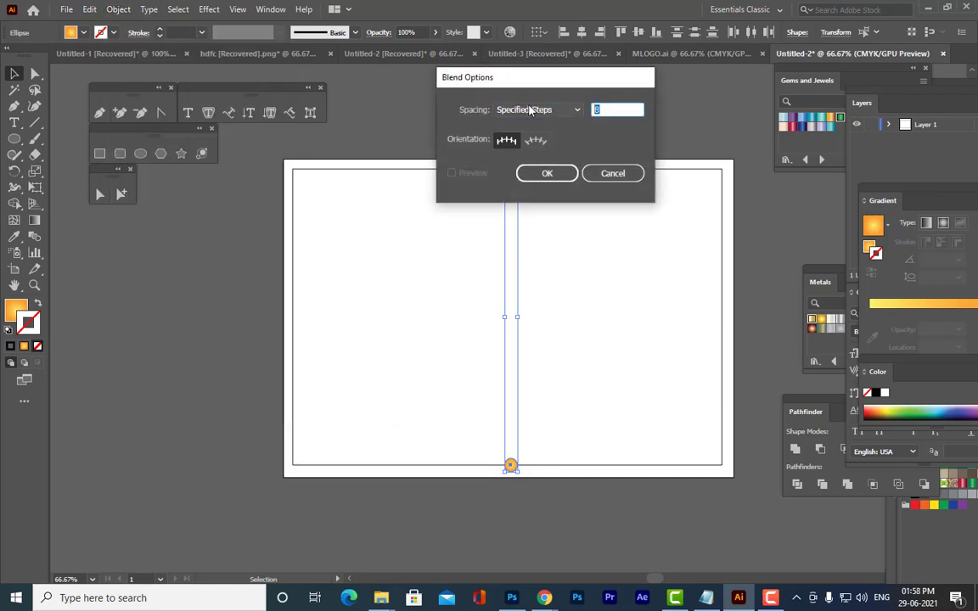
key("BackSpace")
type("3")
key("BackSpace")
type("40")
left_click(546, 174)
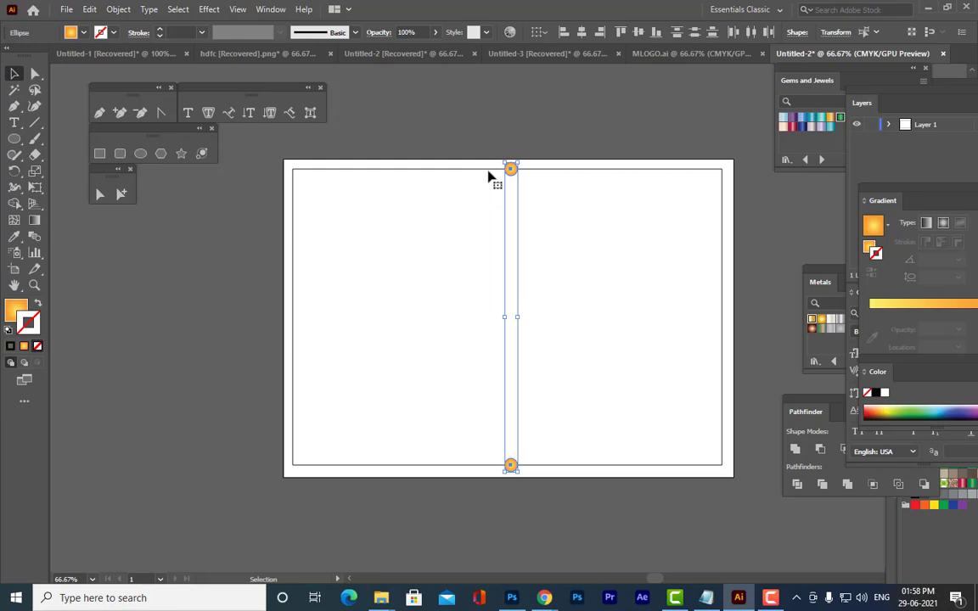
Make a blend between the two selected circles with the 40-step spacing
left_click(118, 8)
mouse_move(186, 379)
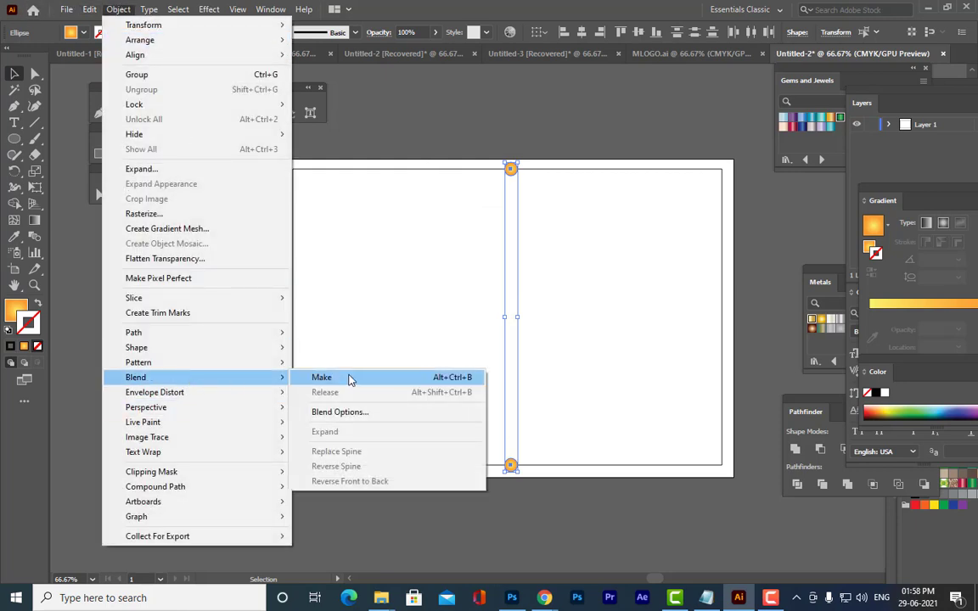
left_click(350, 380)
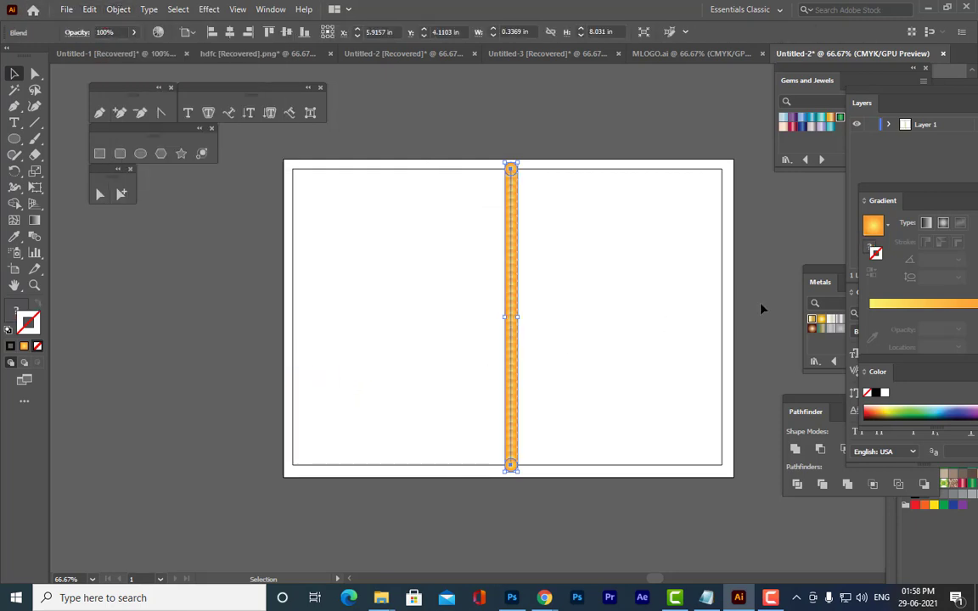
Add the frame rectangle to the selection and replace the 40-step blend's spine with it
left_click(721, 241, "shift")
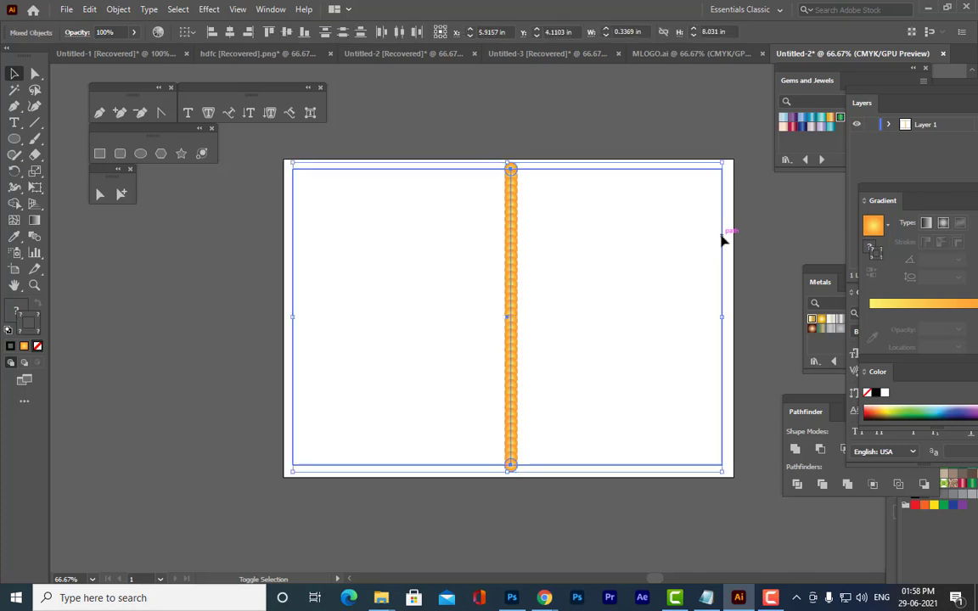
left_click(117, 10)
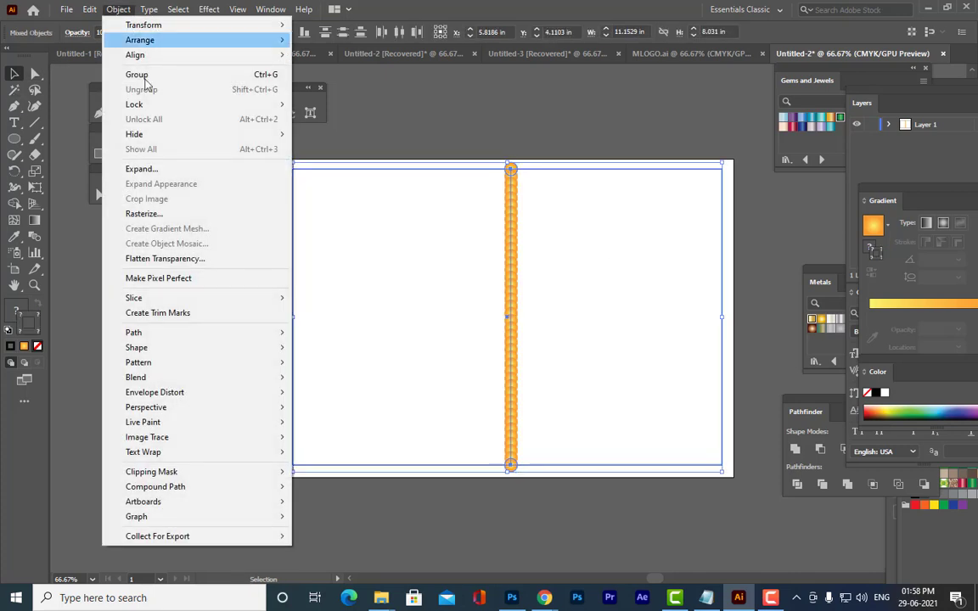
mouse_move(218, 381)
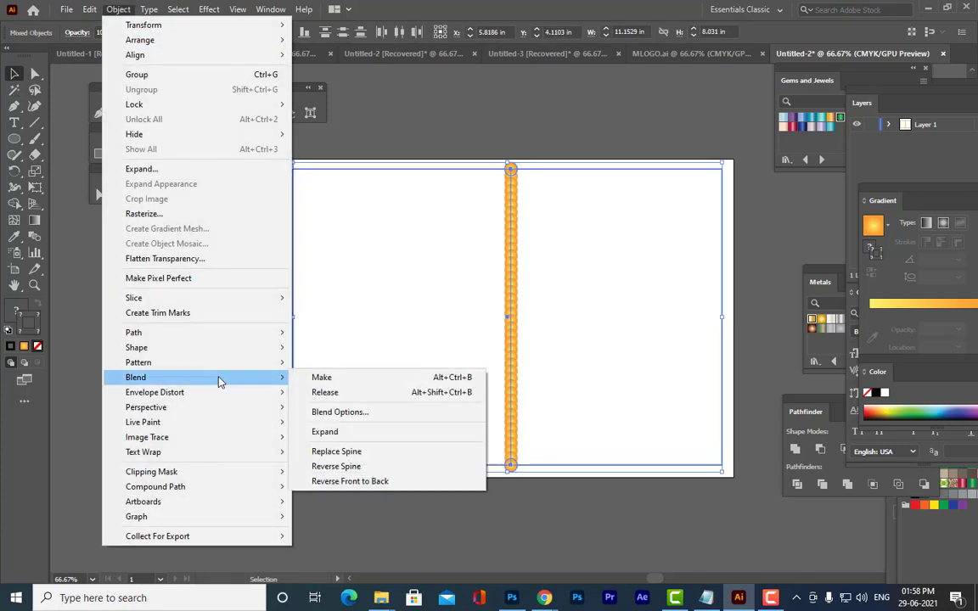
left_click(390, 454)
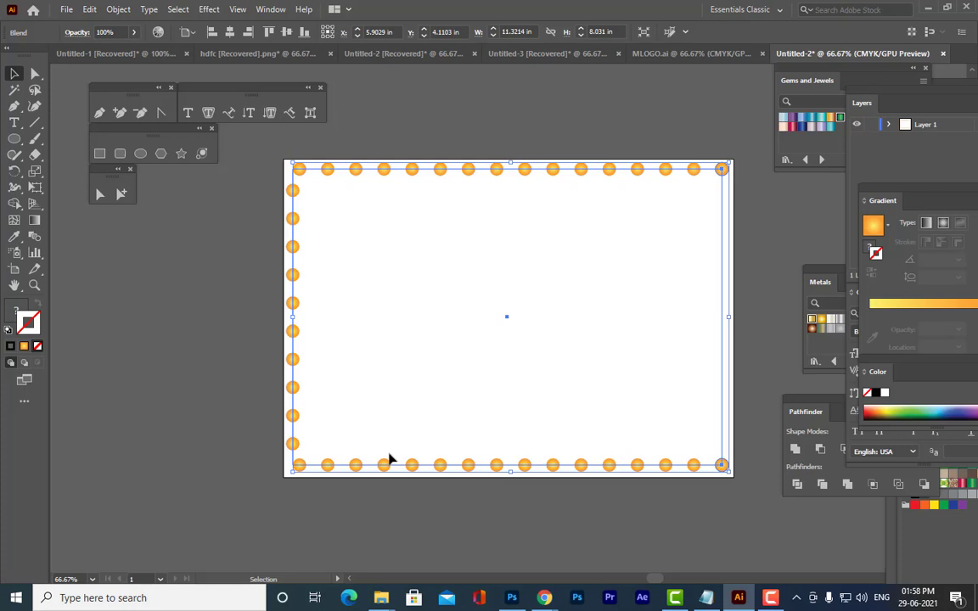
Undo the spine replacement and the 40-step blend, returning to the two selected circles
key("ctrl+z")
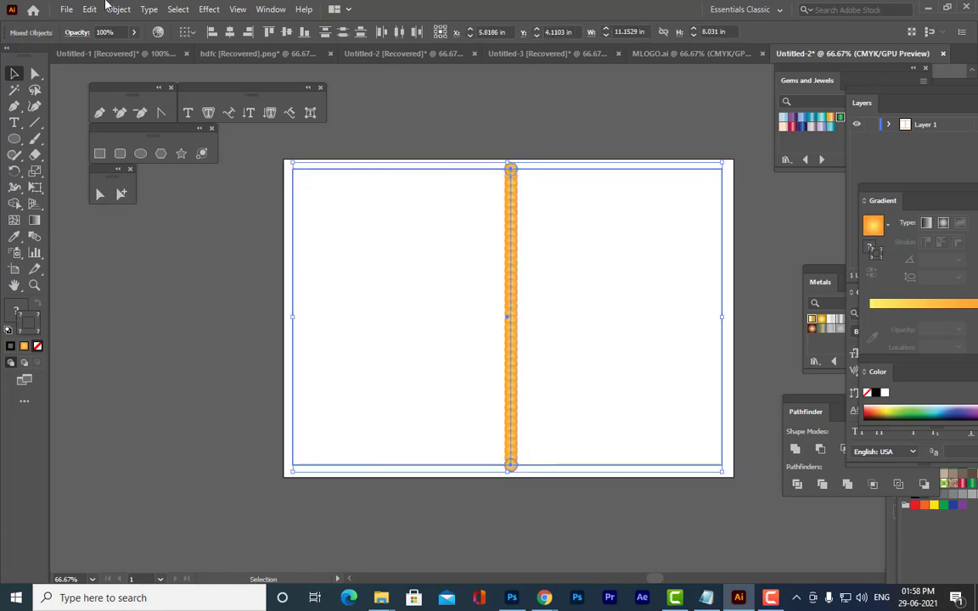
left_click(118, 10)
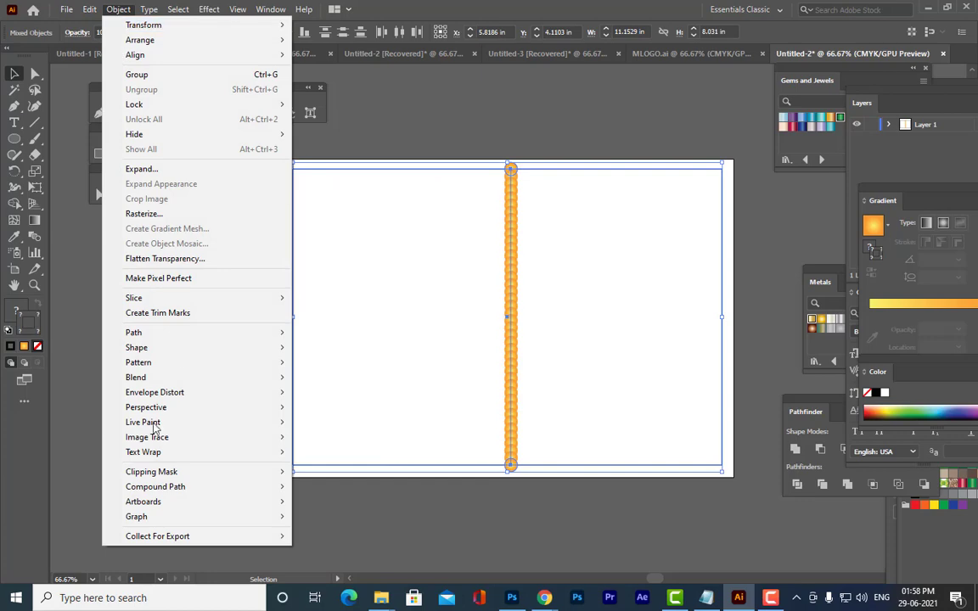
left_click(507, 6)
key("ctrl+z")
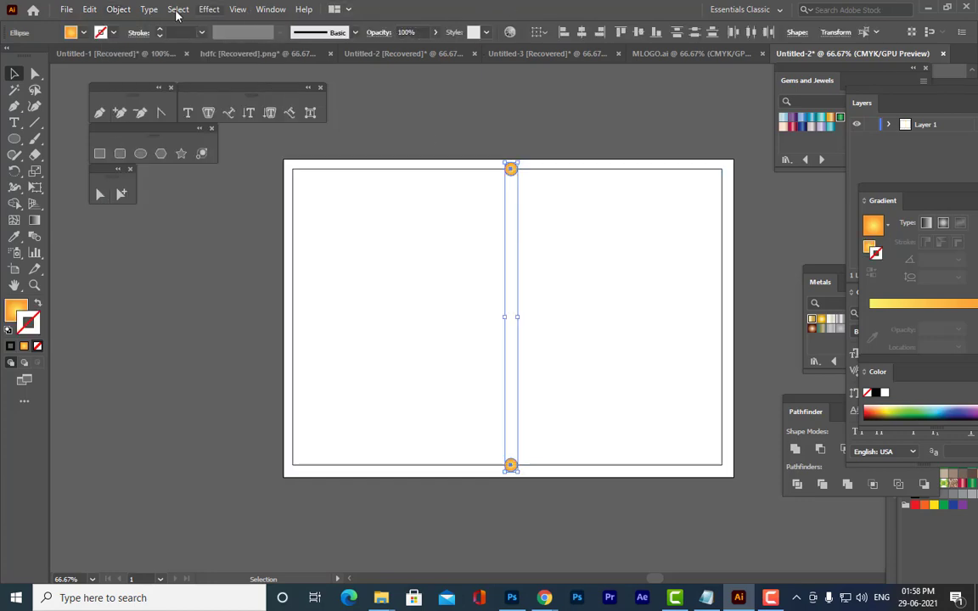
Set the blend spacing for the two circles to 80 specified steps
left_click(109, 11)
mouse_move(164, 377)
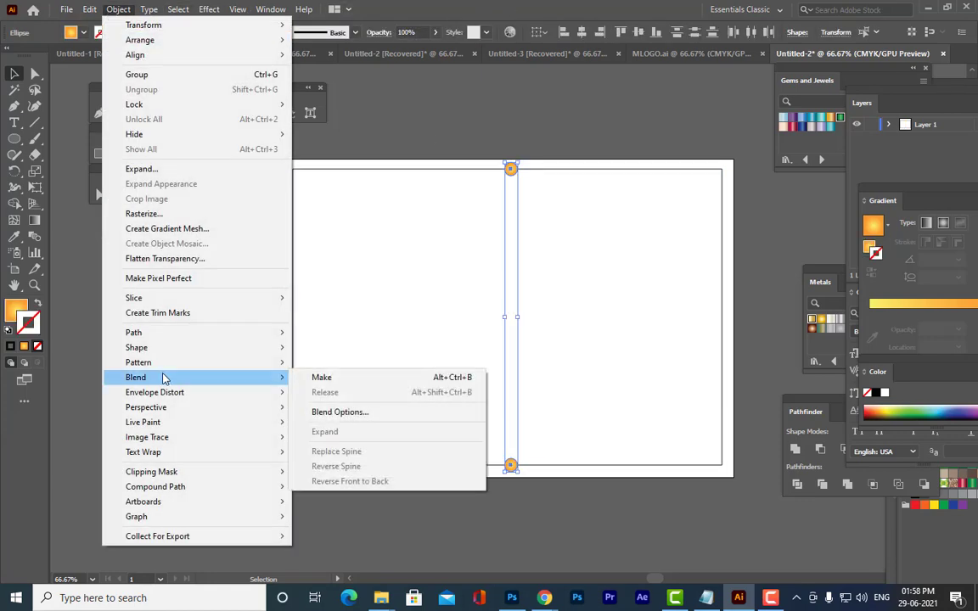
left_click(339, 413)
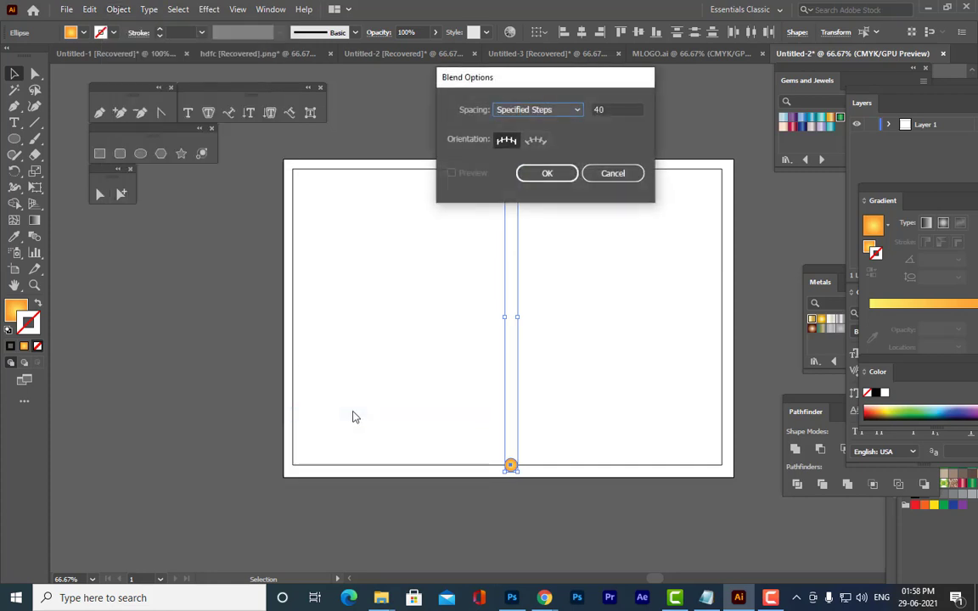
left_click(610, 107)
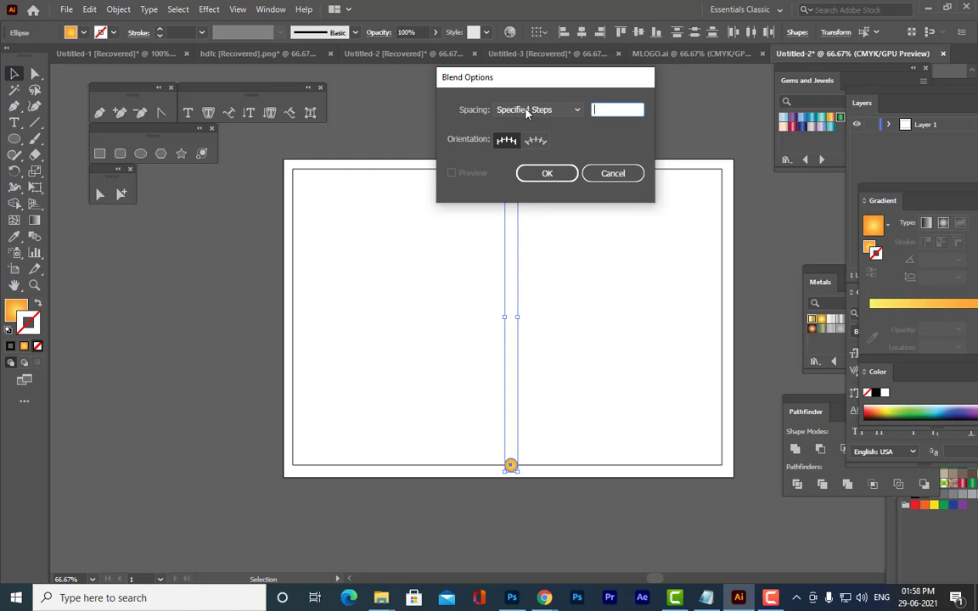
type("80")
left_click(519, 180)
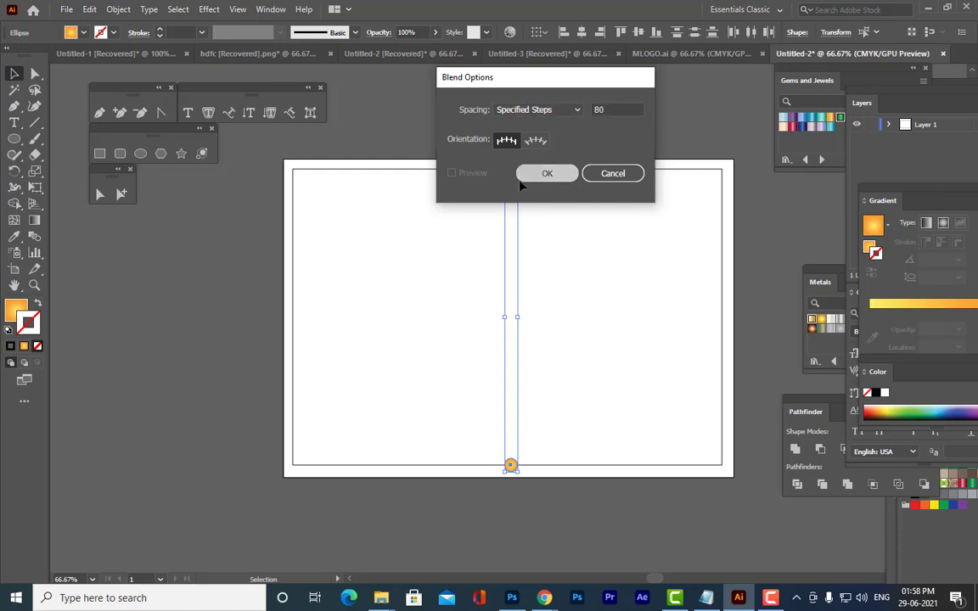
Make a blend between the two circles with the 80-step spacing
left_click(118, 9)
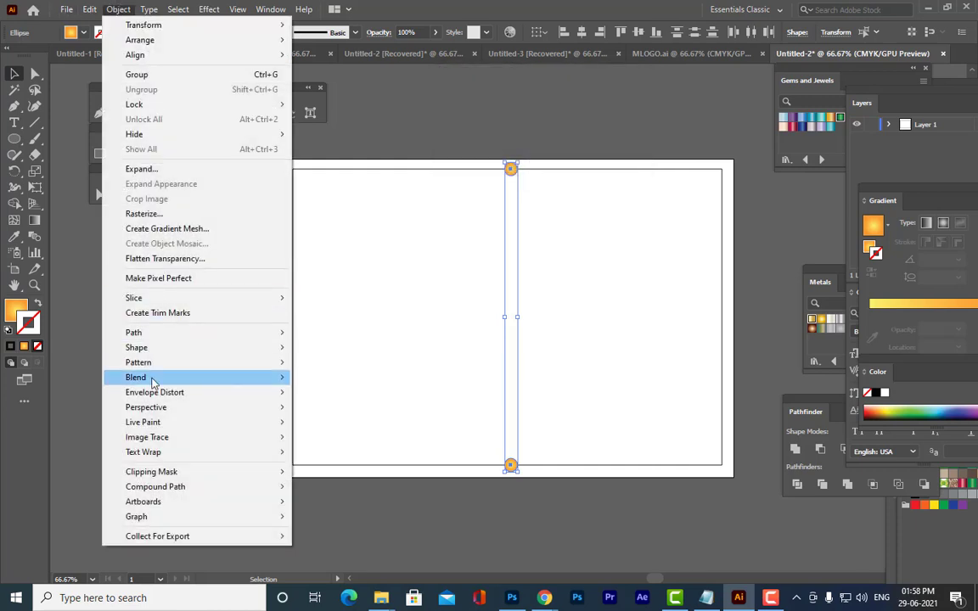
mouse_move(284, 377)
left_click(340, 380)
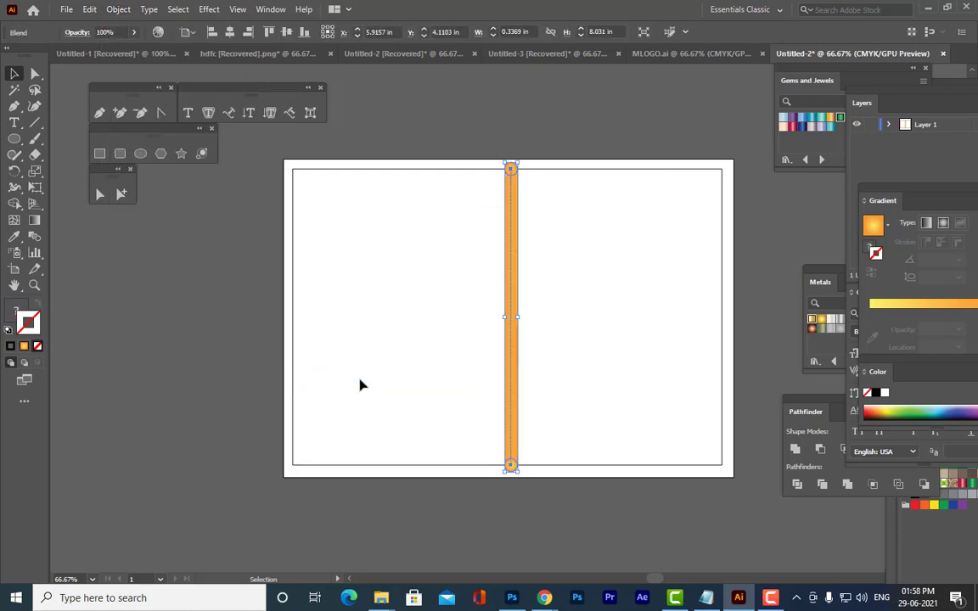
Select the frame rectangle together with the 80-step blend and replace the blend's spine with the rectangle
left_click(721, 340, "shift")
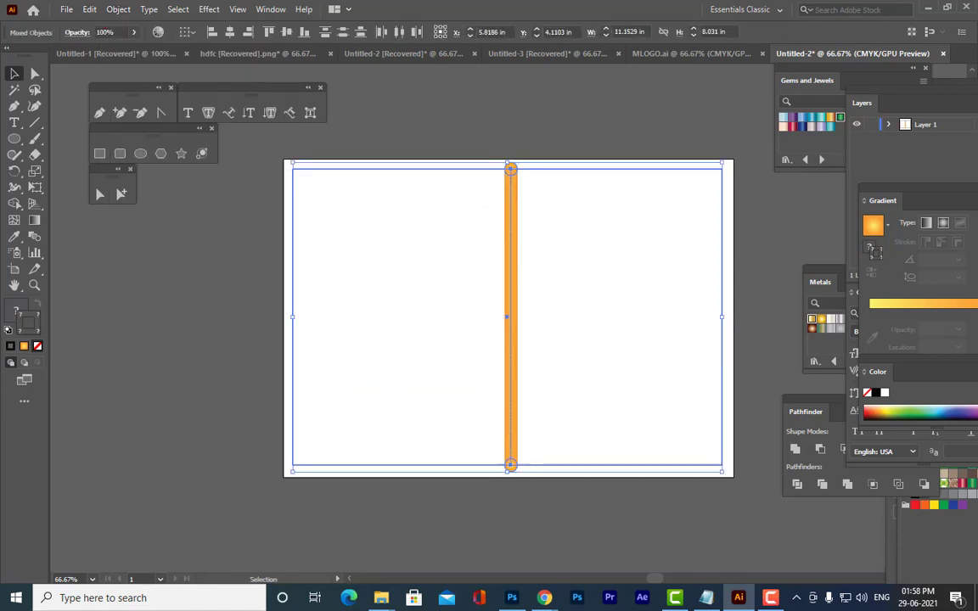
left_click(119, 10)
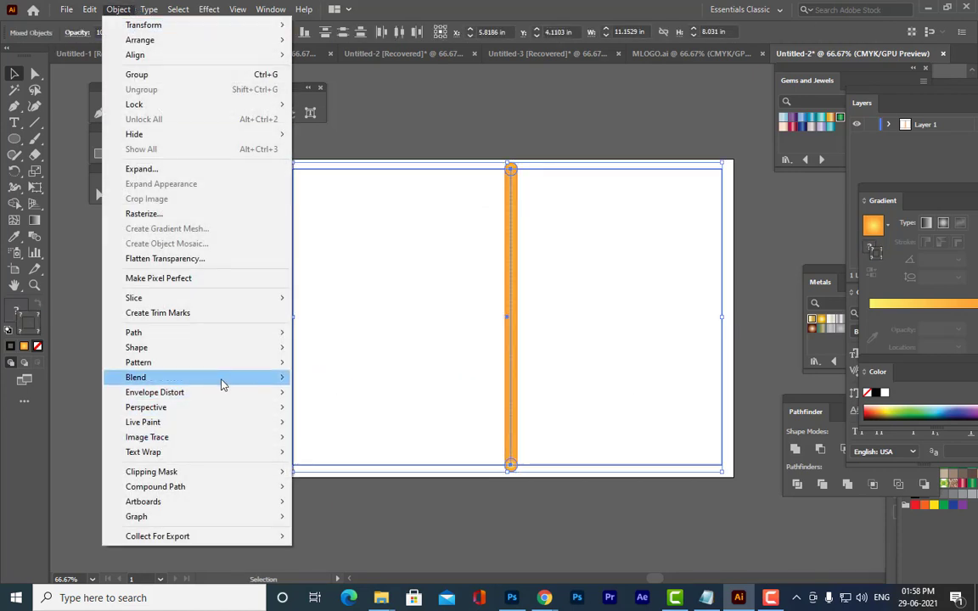
mouse_move(224, 383)
left_click(343, 455)
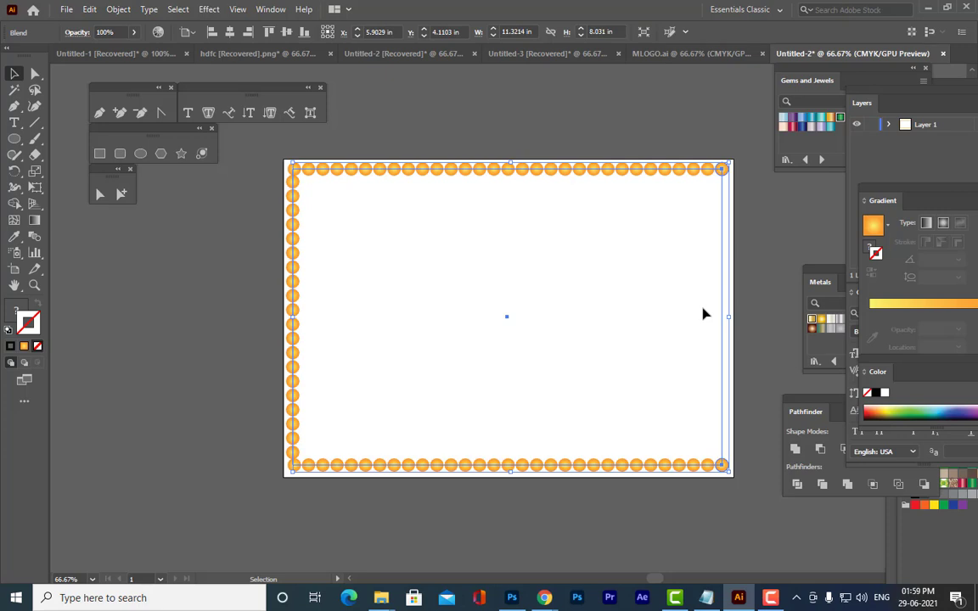
Add an anchor point near the middle of the rectangular spine's right edge to extend the circles along it
left_click(120, 113)
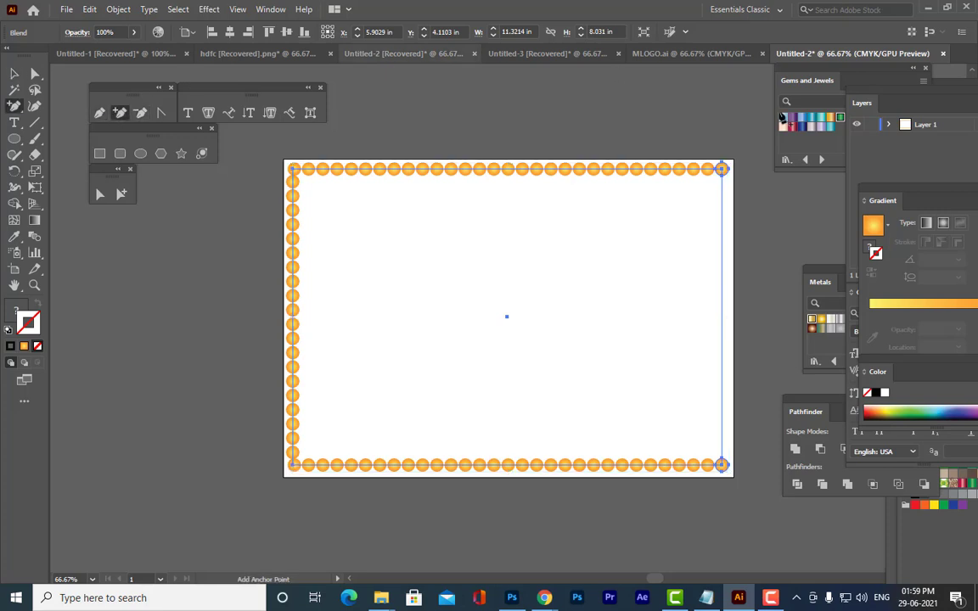
left_click(722, 323)
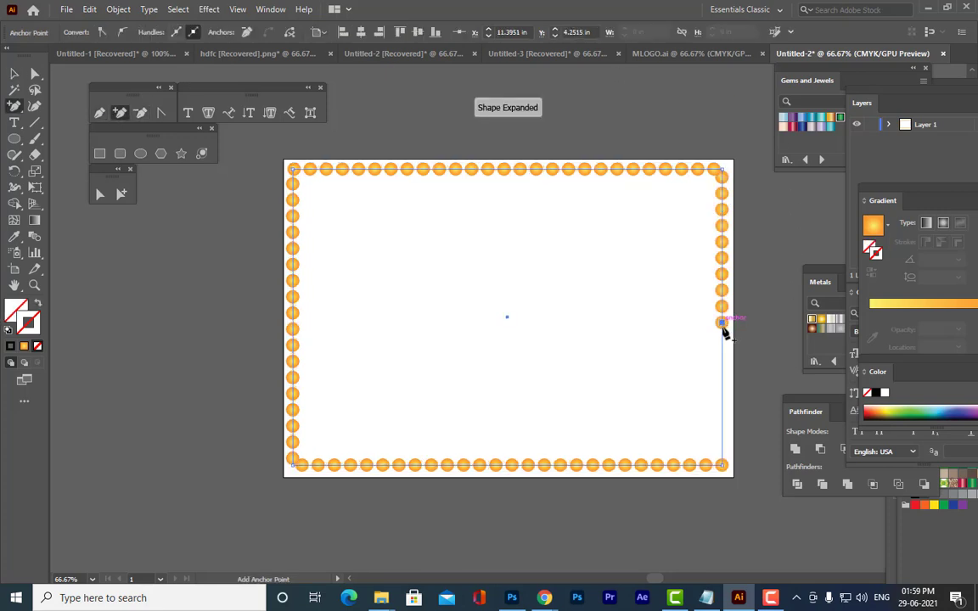
Try further anchor points near the lower and upper ends of the spine's right edge, and undo them
left_click(722, 444)
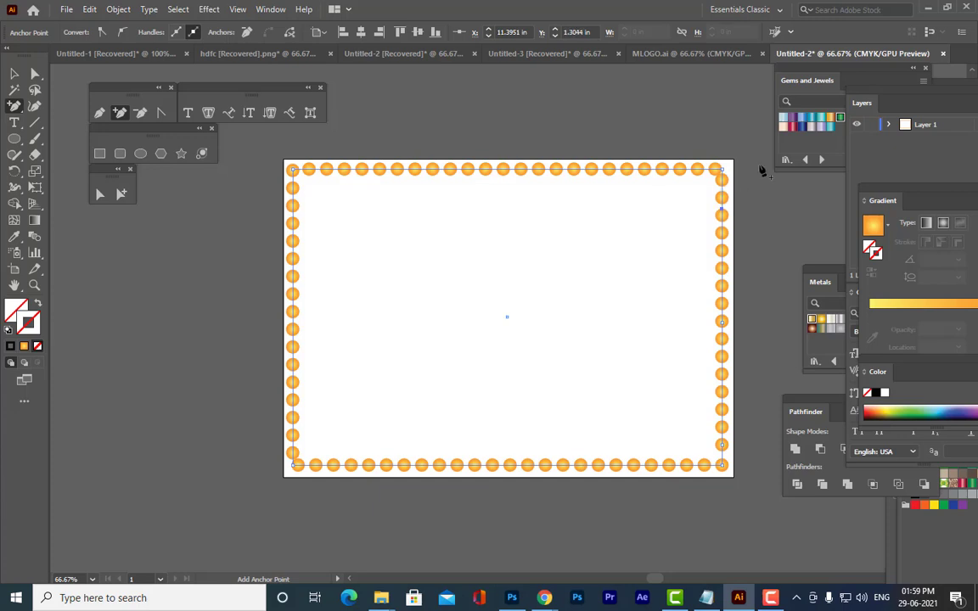
key("ctrl")
key("ctrl+z")
key("ctrl+z")
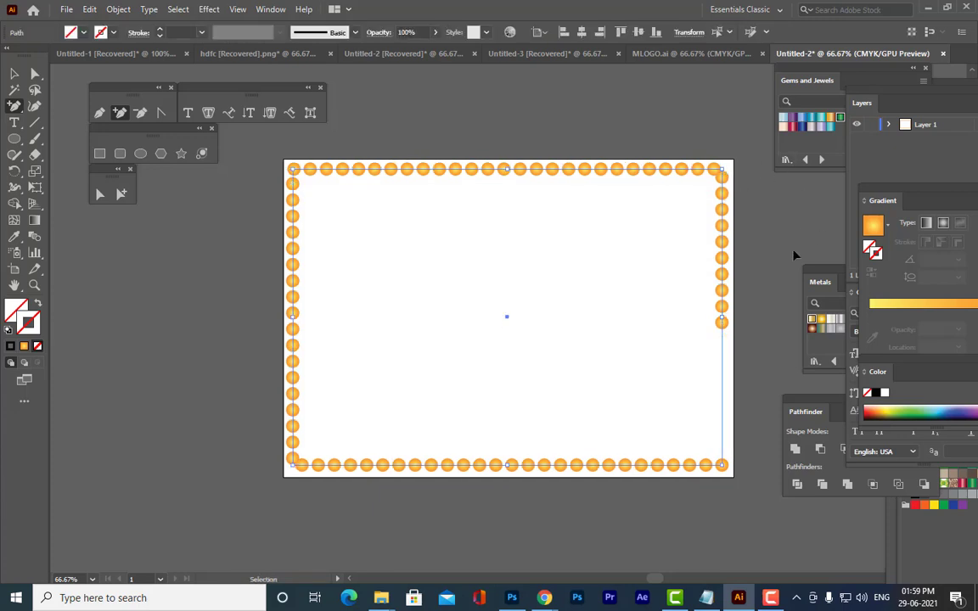
Add anchor points near the upper and lower ends of the spine's right edge to spread the circles around the whole rectangle, and deselect it
left_click(722, 179)
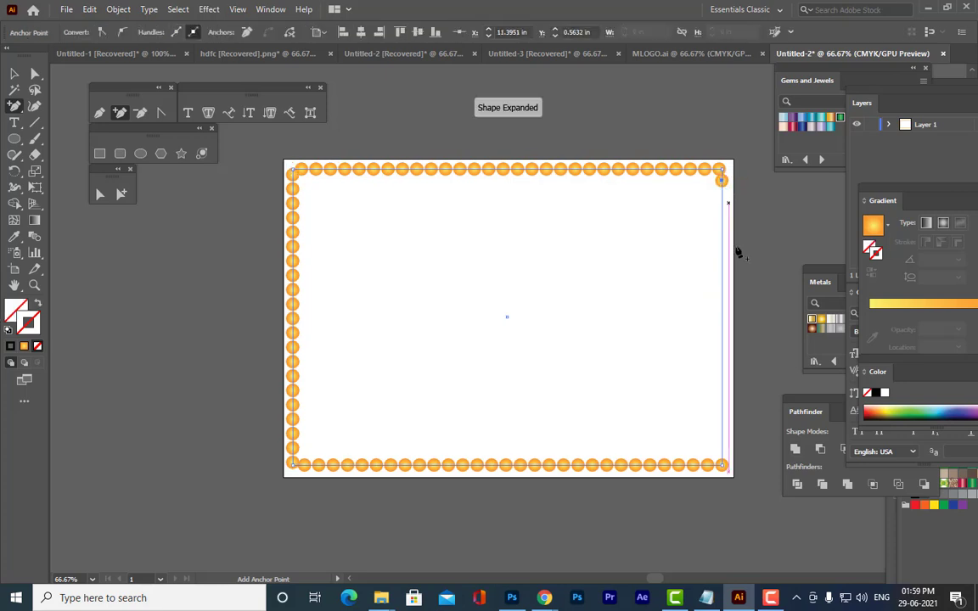
left_click(722, 461)
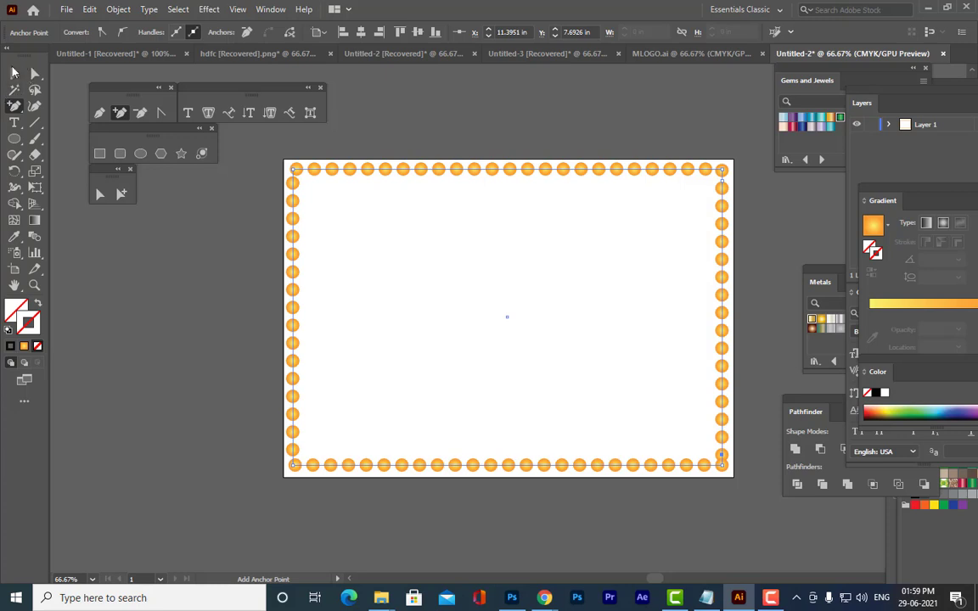
left_click(14, 73)
left_click(606, 116)
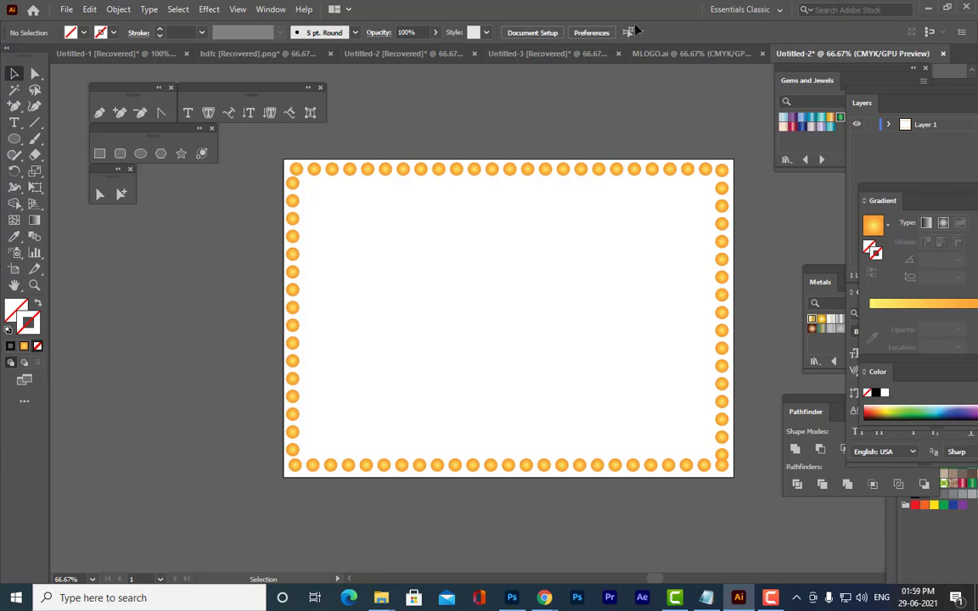
Draw a rectangle covering the whole artboard and give it a green stroke and a green fill
left_click(99, 153)
left_click_drag(284, 158, 733, 479)
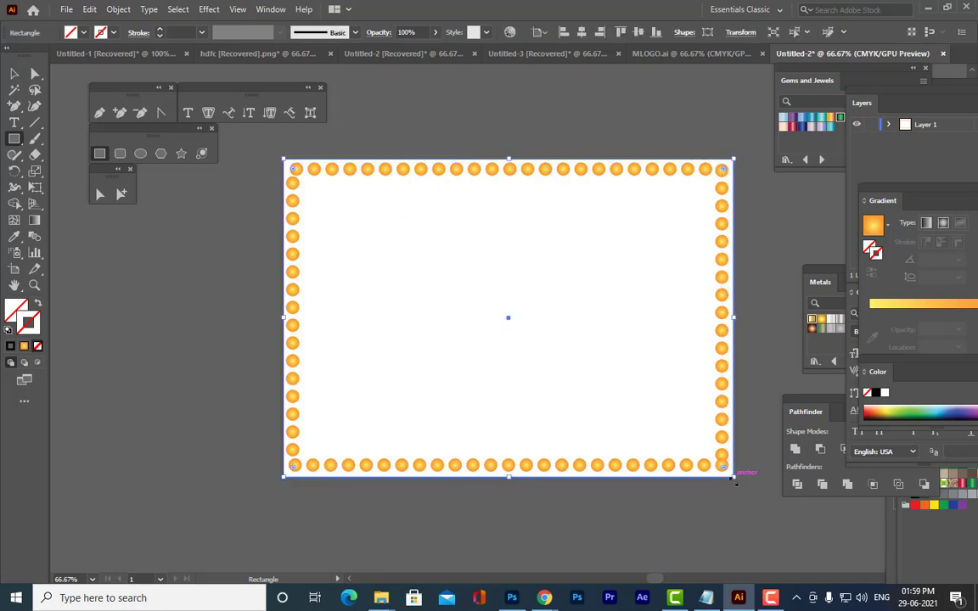
left_click(913, 409)
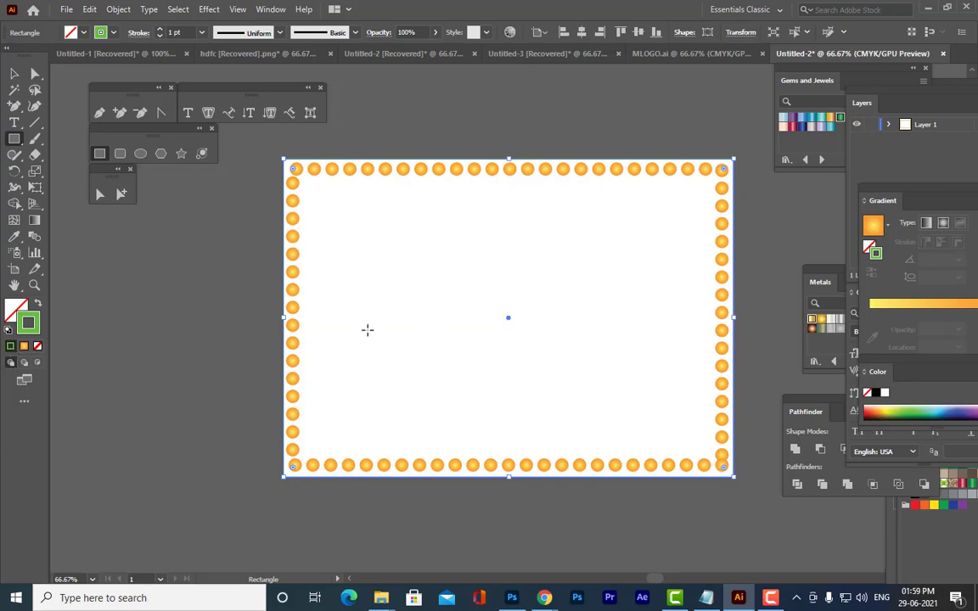
left_click(19, 308)
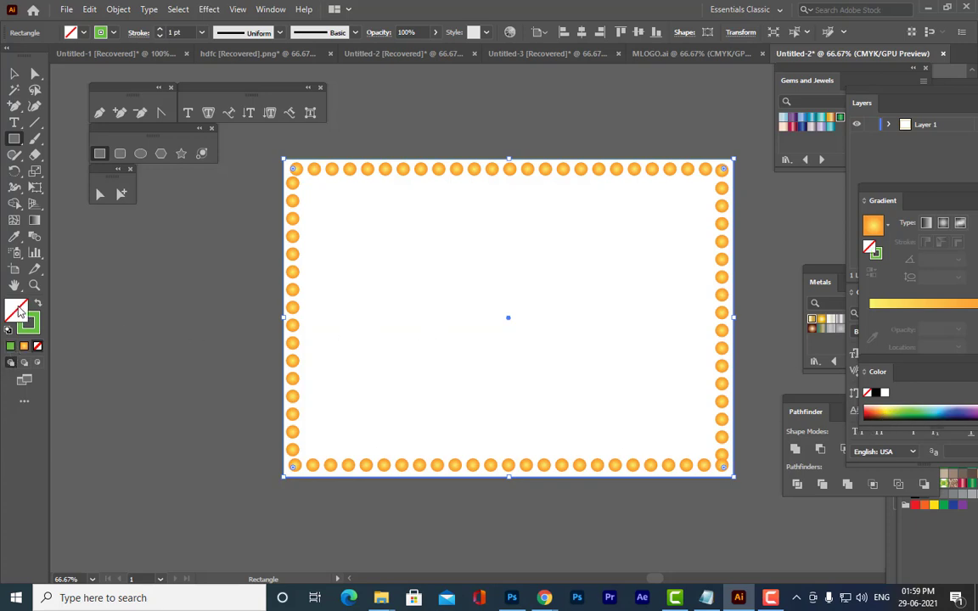
left_click(909, 408)
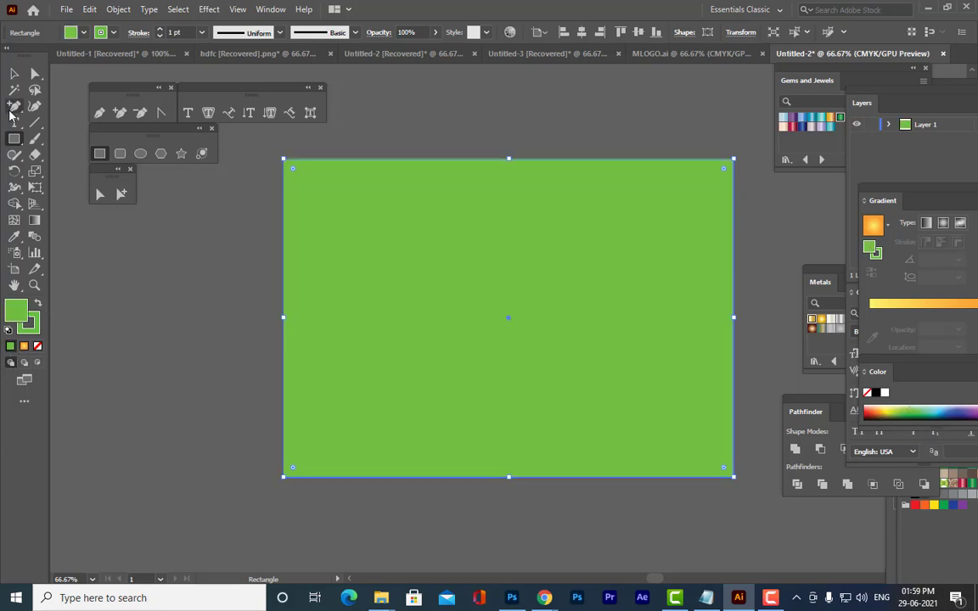
left_click(15, 74)
left_click(243, 311)
left_click(519, 293)
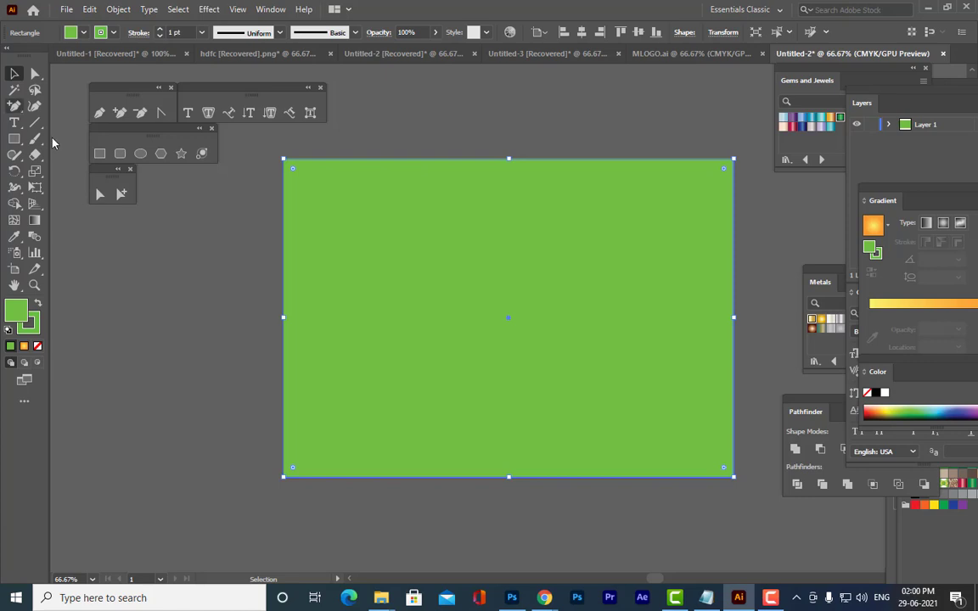
left_click(100, 154)
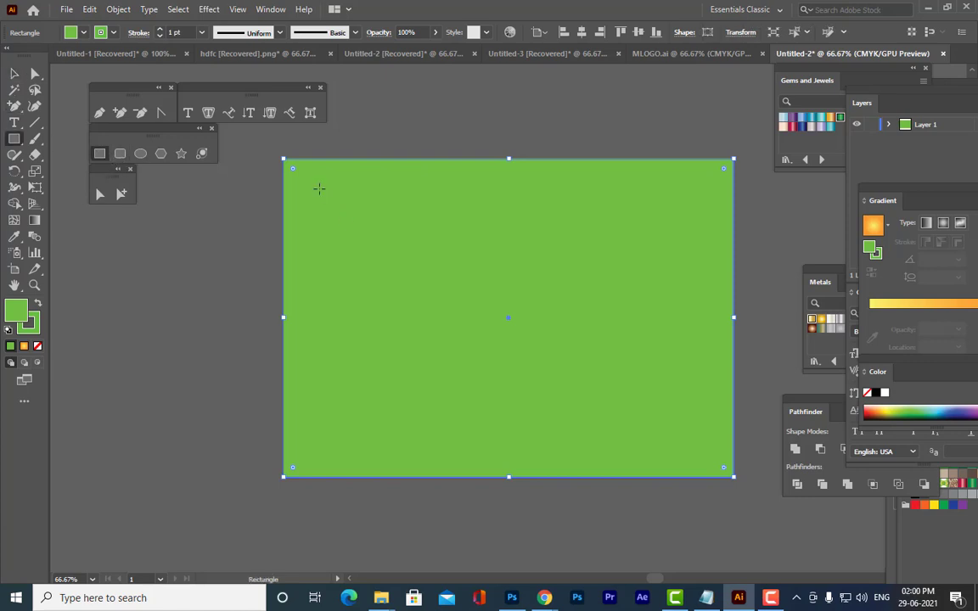
left_click_drag(296, 171, 723, 466)
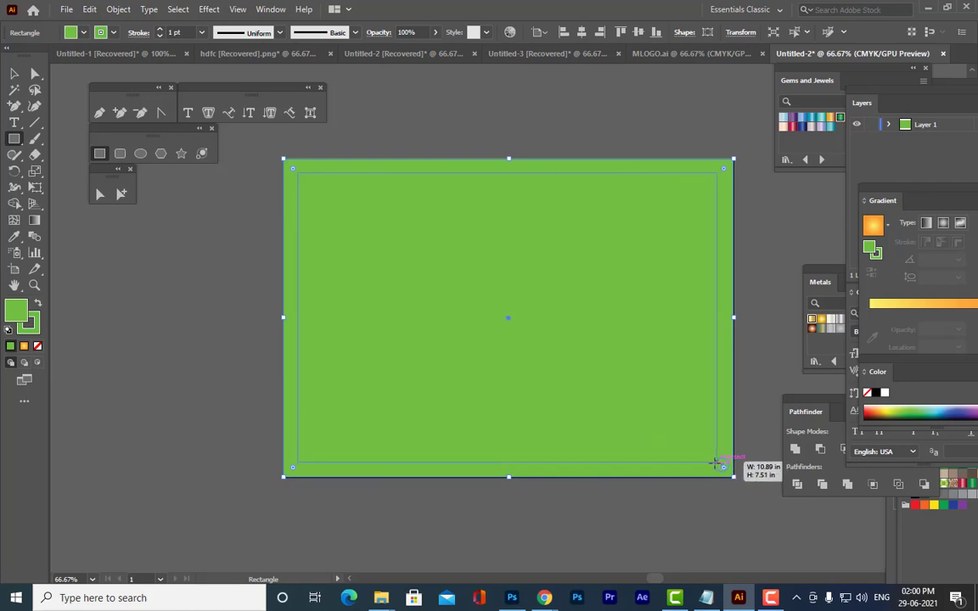
left_click_drag(715, 462, 708, 461)
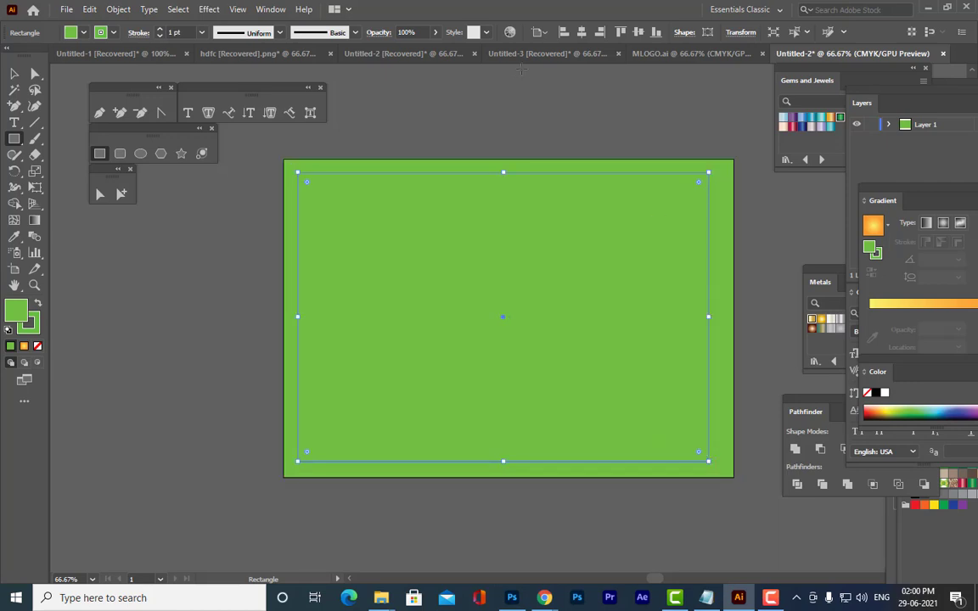
key("ctrl+z")
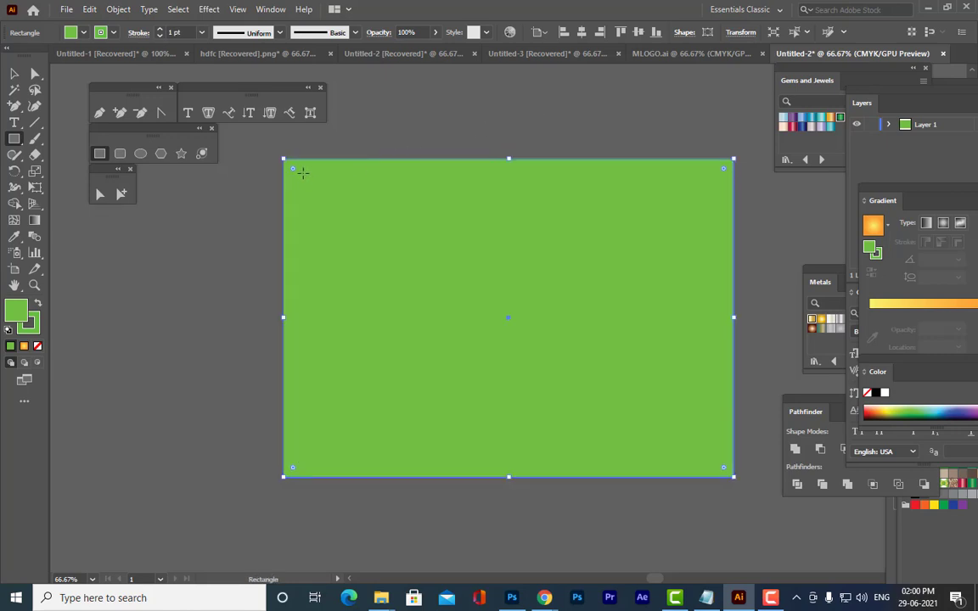
Draw a smaller rectangle inside the green one, leaving an even margin all round, and fill it with olive
left_click_drag(304, 179, 707, 454)
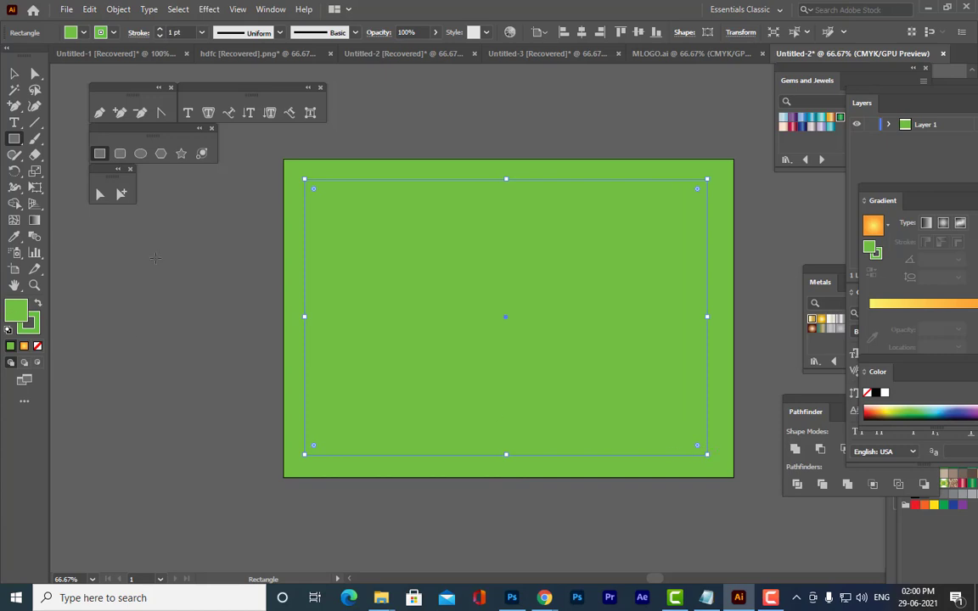
left_click(891, 409)
left_click(14, 74)
left_click(496, 85)
Select the green and olive rectangles and subtract the inner one with Minus Front to make a frame
left_click(720, 175)
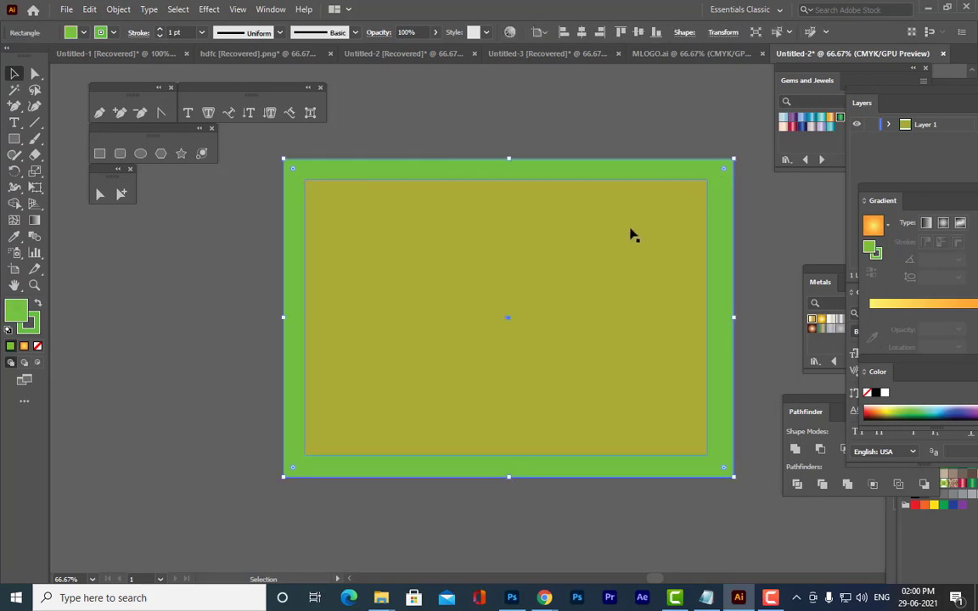
left_click(637, 127)
left_click(692, 172)
left_click(603, 257, "shift")
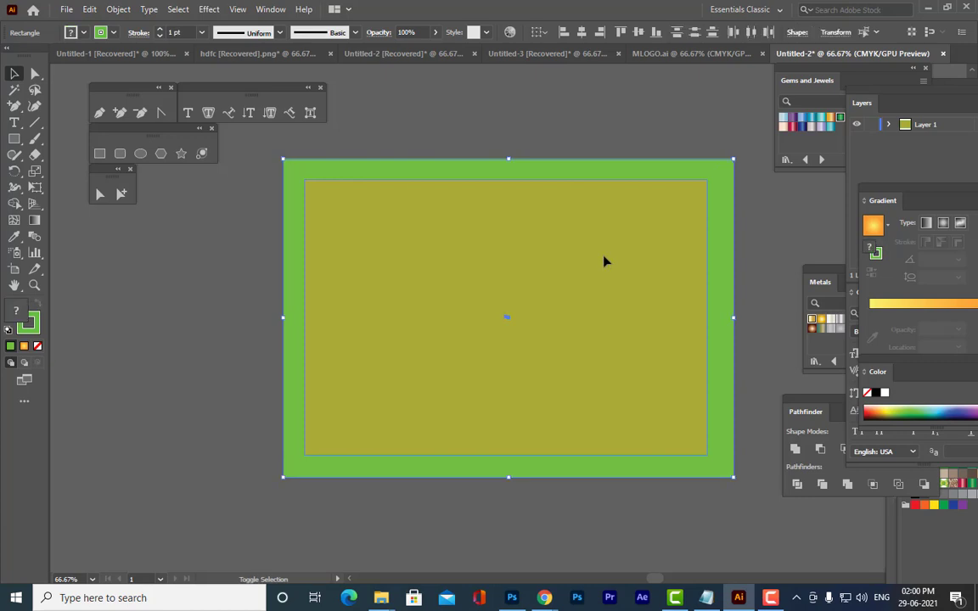
left_click(820, 450)
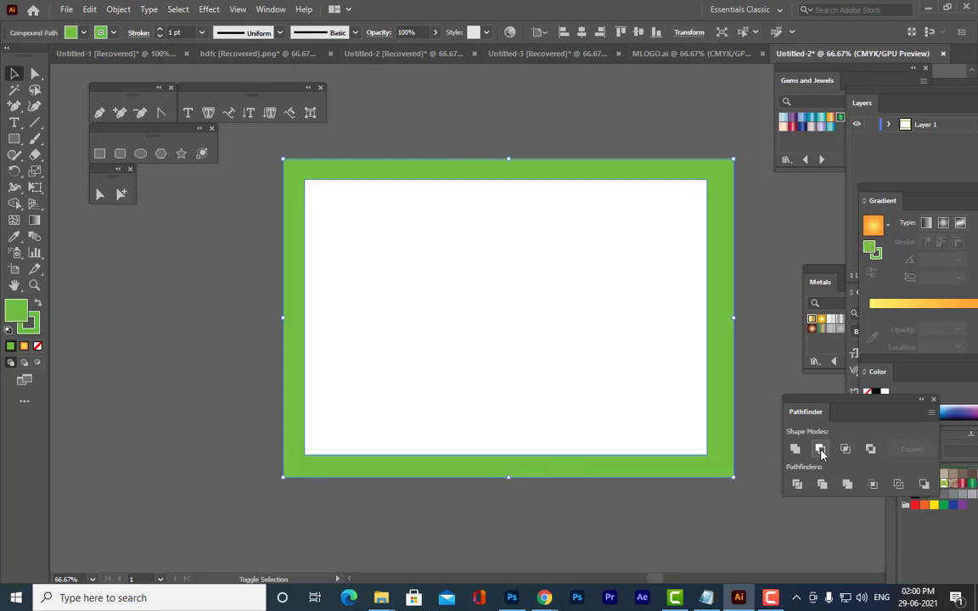
Send the green frame to the back, behind the blended circles, and deselect it
left_click(446, 122)
left_click(573, 176)
right_click(573, 176)
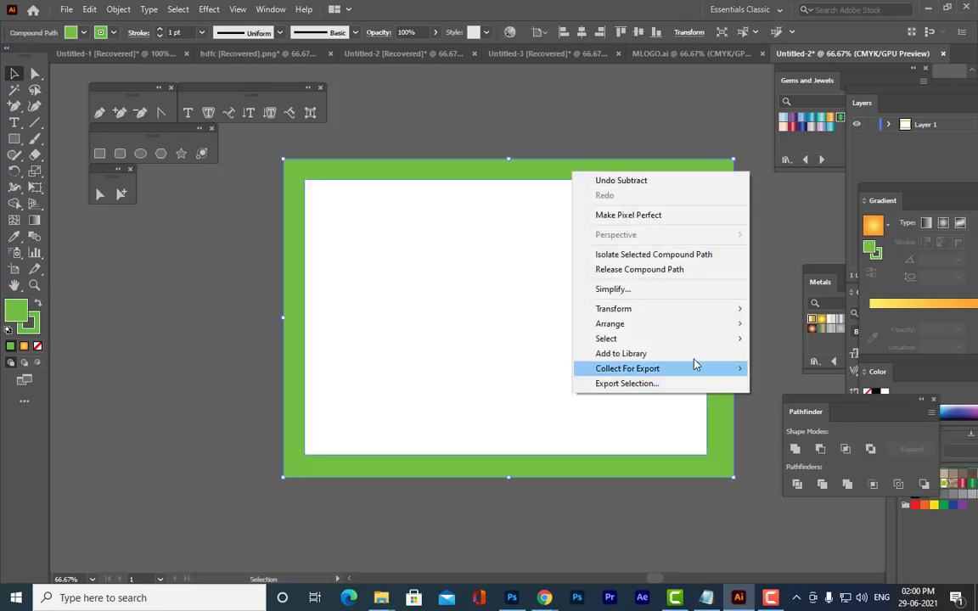
mouse_move(672, 330)
left_click(805, 369)
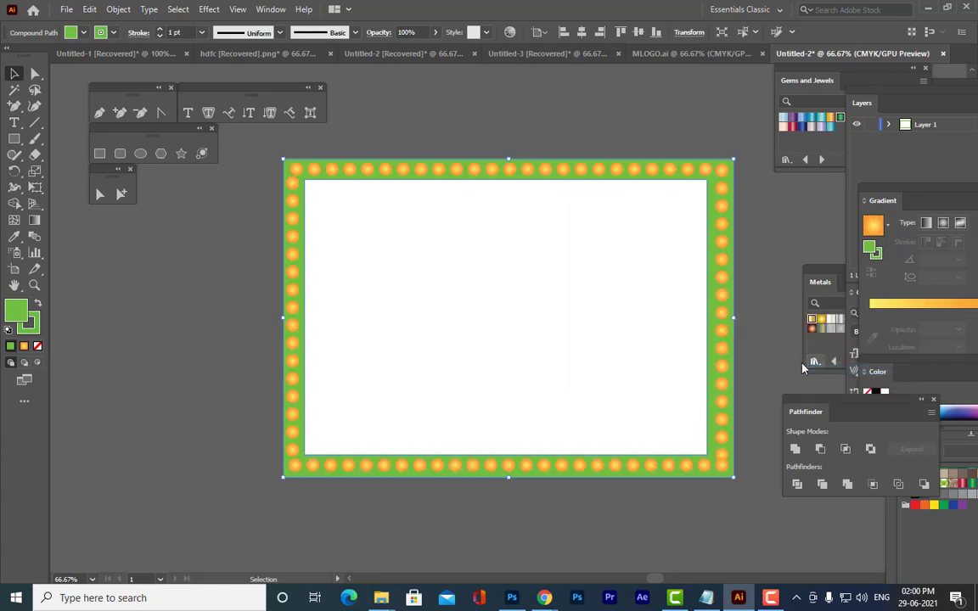
left_click(595, 113)
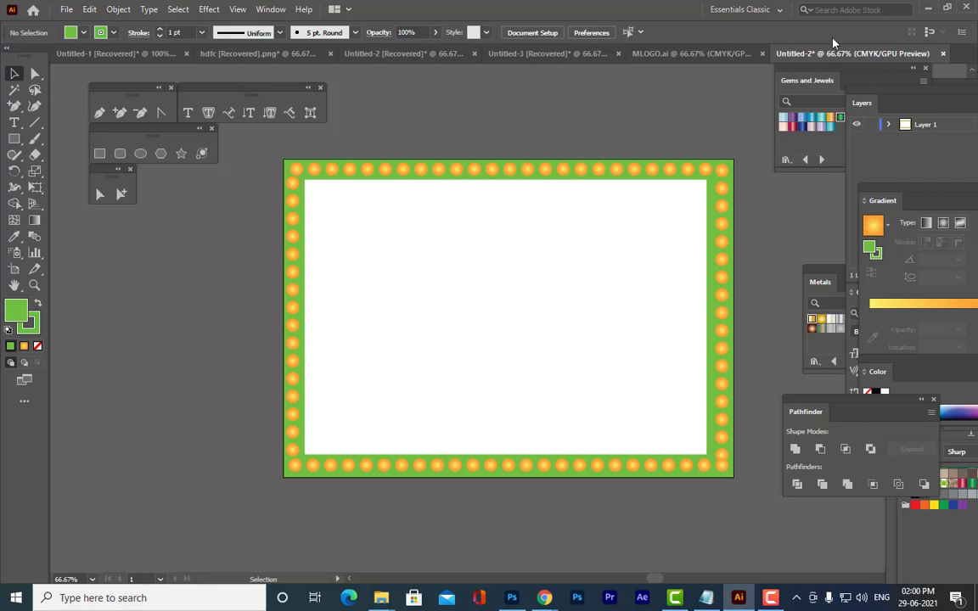
Give the green frame a near-white stroke (FEFFFD) with a weight of 3 pt
left_click(306, 200)
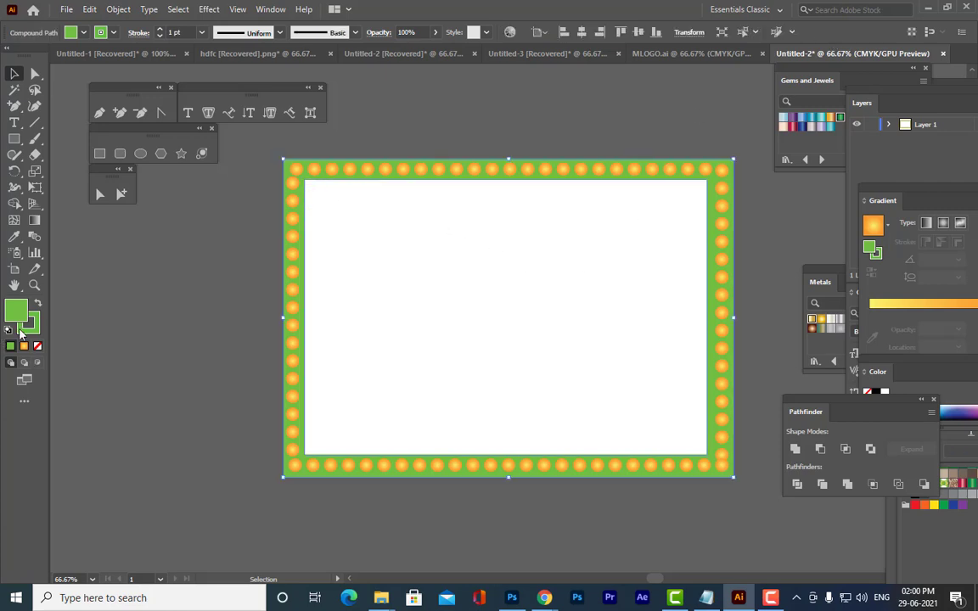
double_click(22, 329)
left_click_drag(673, 164, 606, 92)
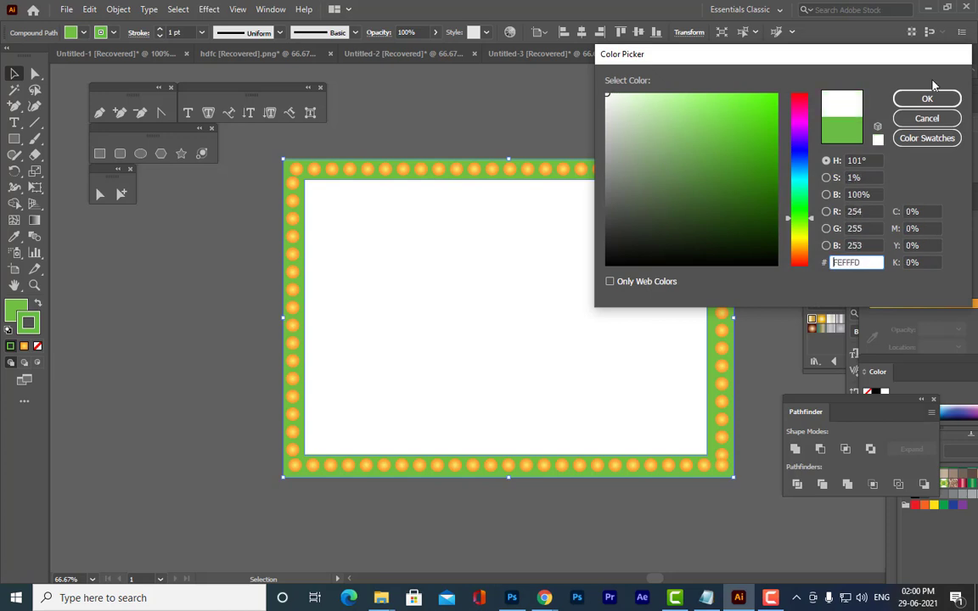
left_click(928, 99)
left_click(158, 31)
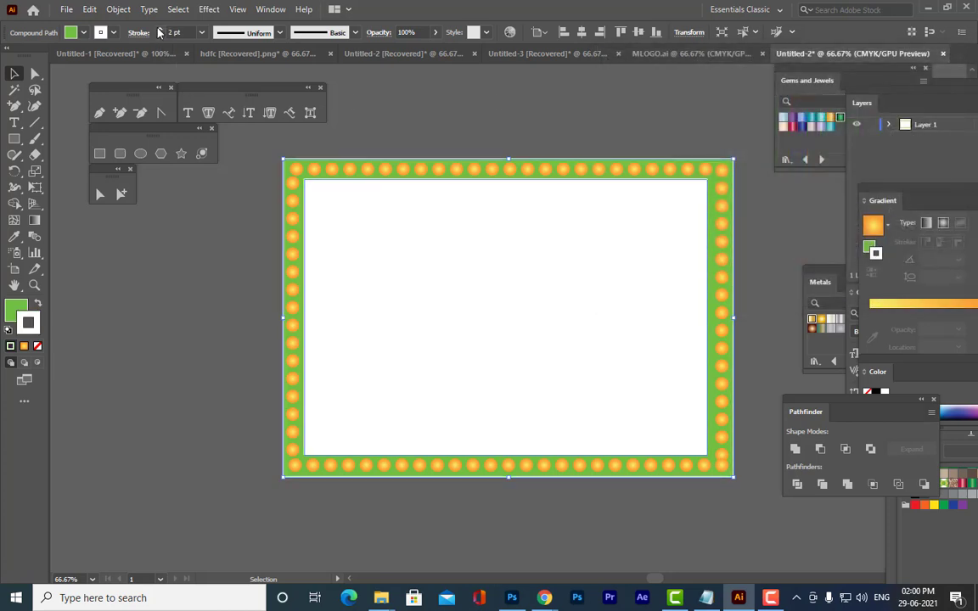
left_click(159, 32)
left_click(454, 136)
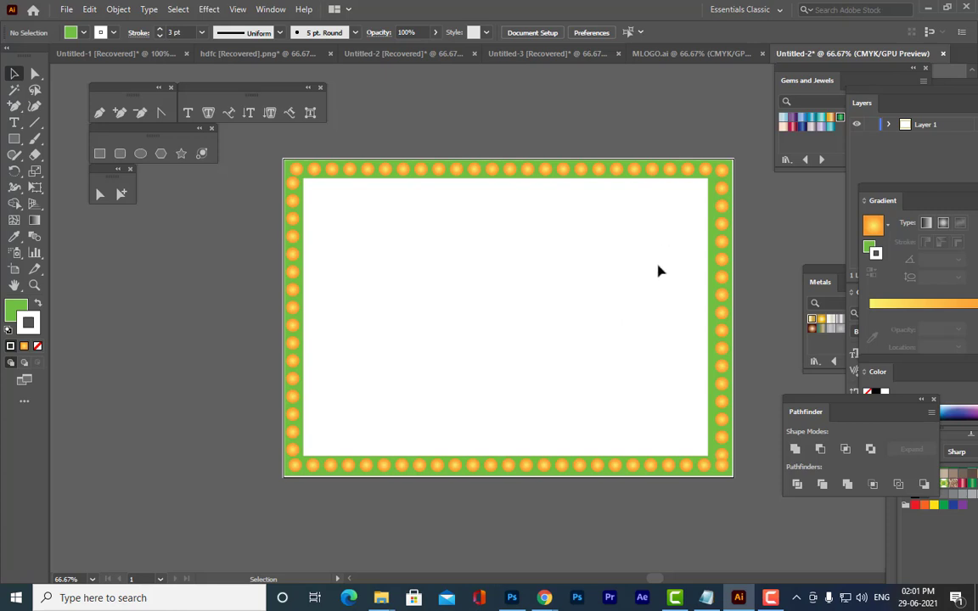
scroll(658, 268, "up", 2)
scroll(660, 281, "down", 2)
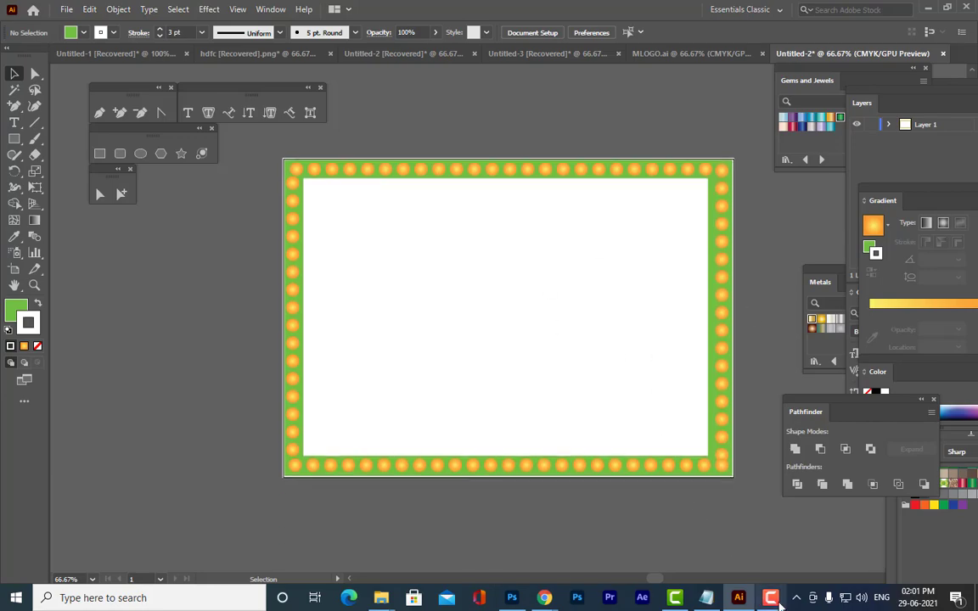